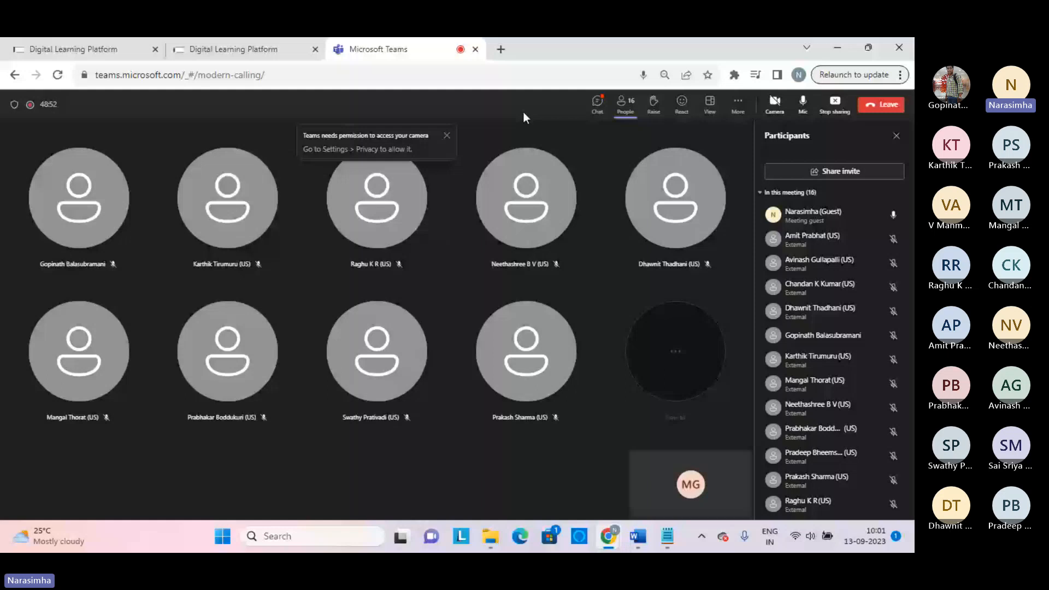
Step: Show the Teams meeting chat panel in place of the participants list
{"action": "left_click", "coordinate": [598, 102]}
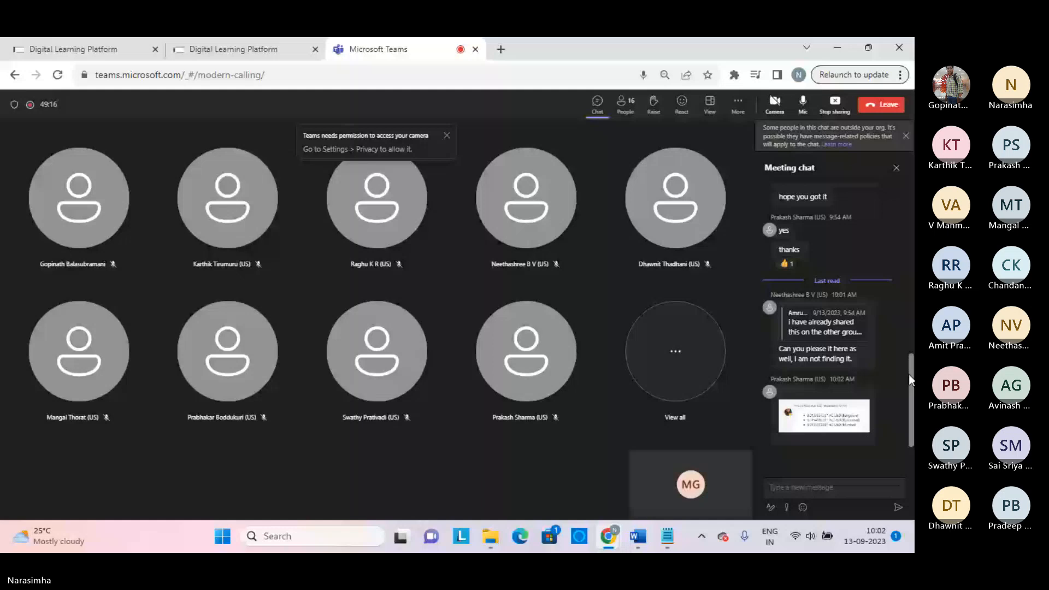
Step: Log in to the Digital Learning Platform with the platform username and password
{"action": "left_click", "coordinate": [71, 50]}
{"action": "type", "text": "iat"}
{"action": "key", "text": "Tab"}
{"action": "type", "text": "p"}
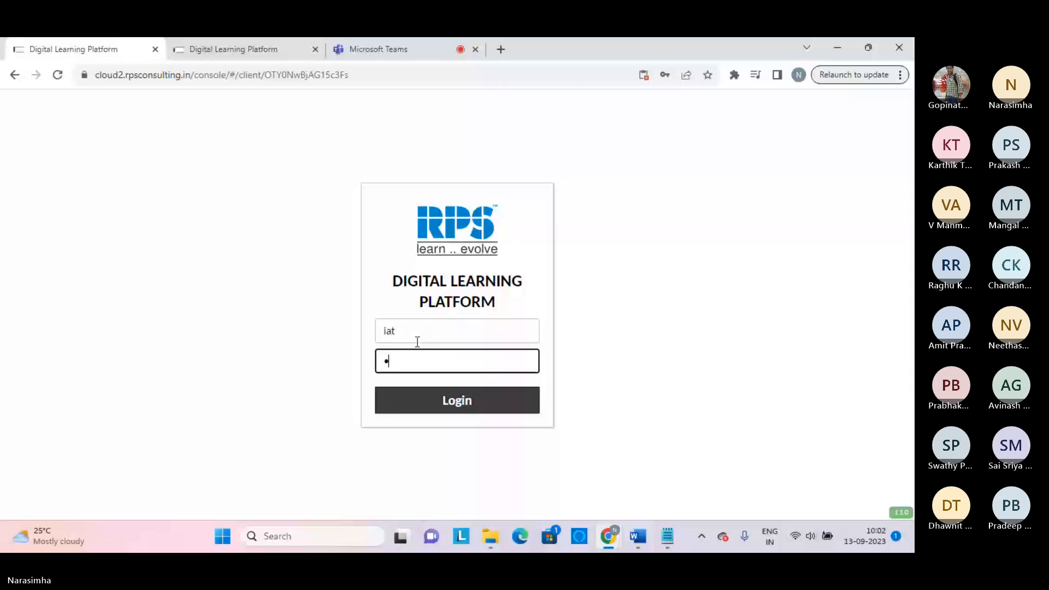
{"action": "type", "text": "••••••••"}
{"action": "key", "text": "Return"}
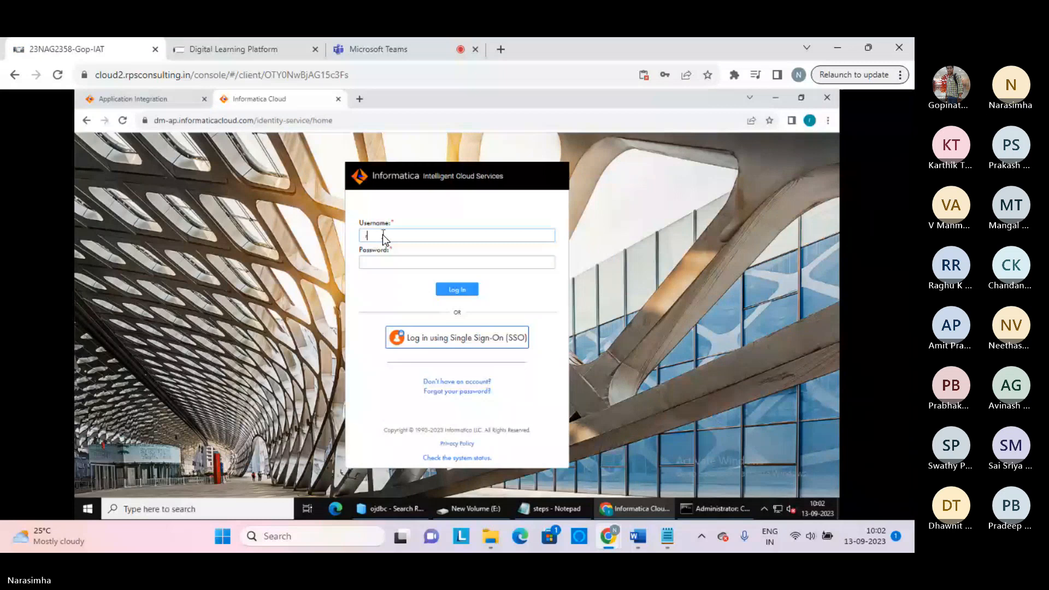
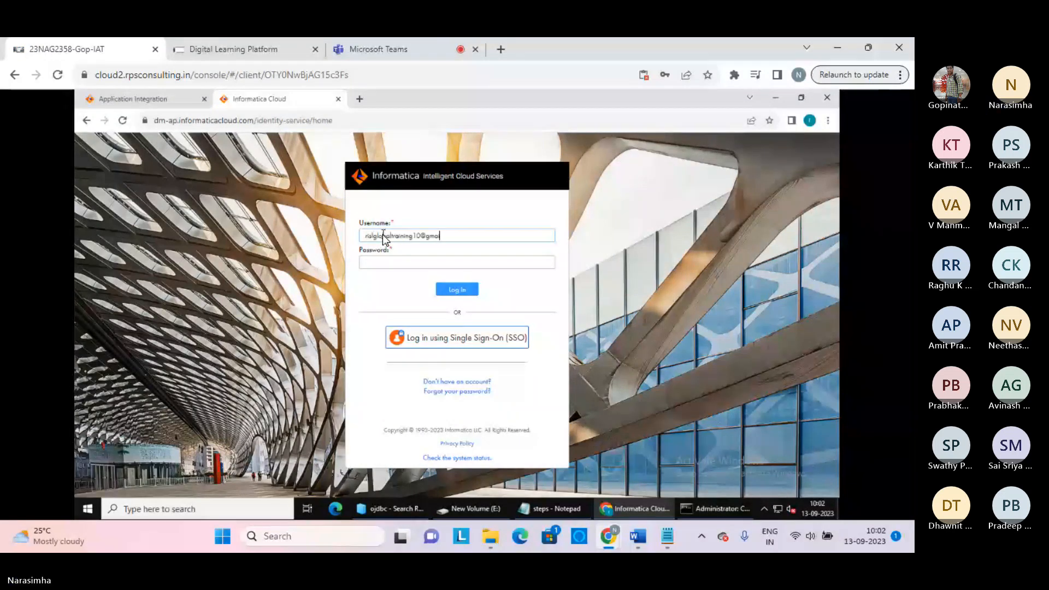
Step: Sign in to Informatica Cloud with the account e-mail and password
{"action": "key", "text": "Tab"}
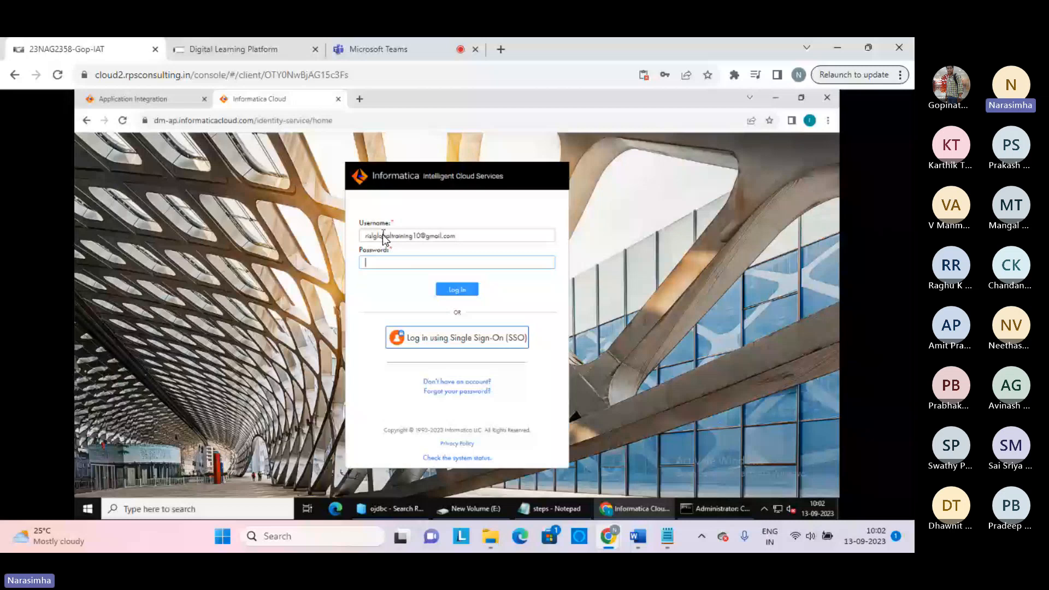
{"action": "key", "text": "Return"}
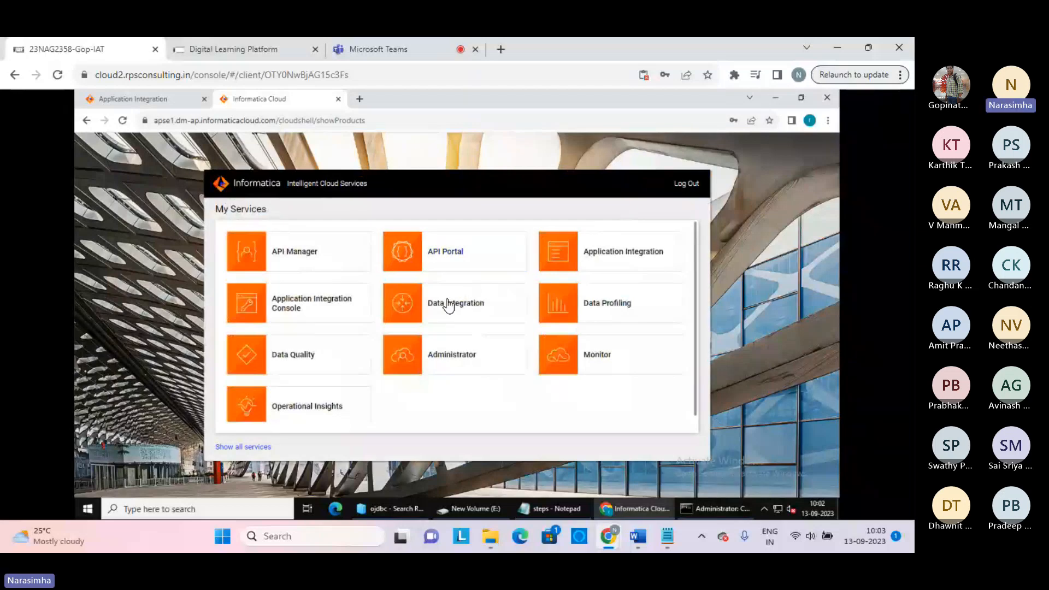
Step: Open the Data Integration service, then switch to a blank Notepad tab
{"action": "left_click", "coordinate": [443, 309]}
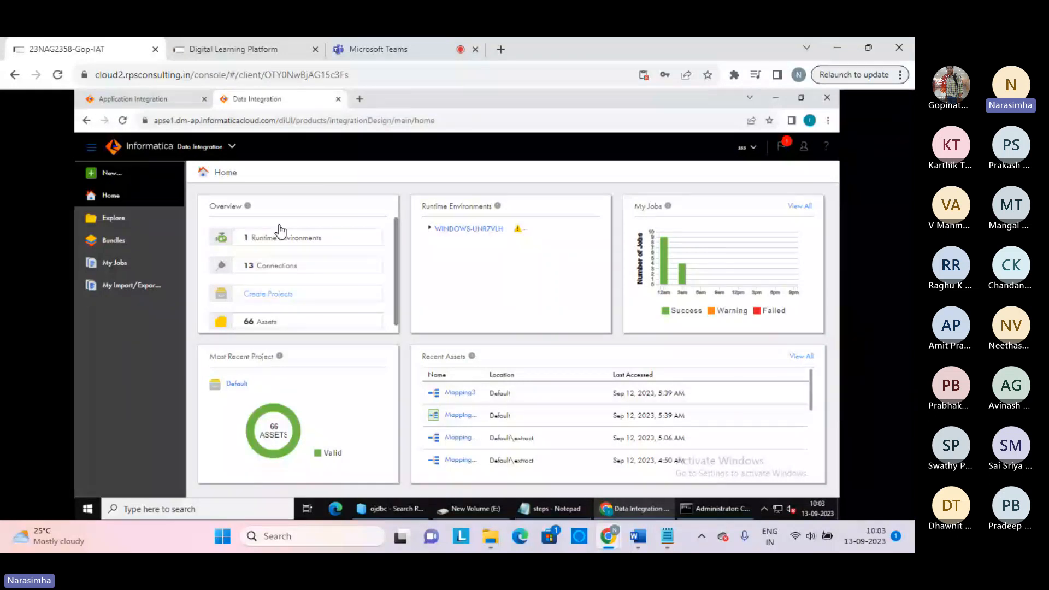
{"action": "key", "text": "alt+Tab"}
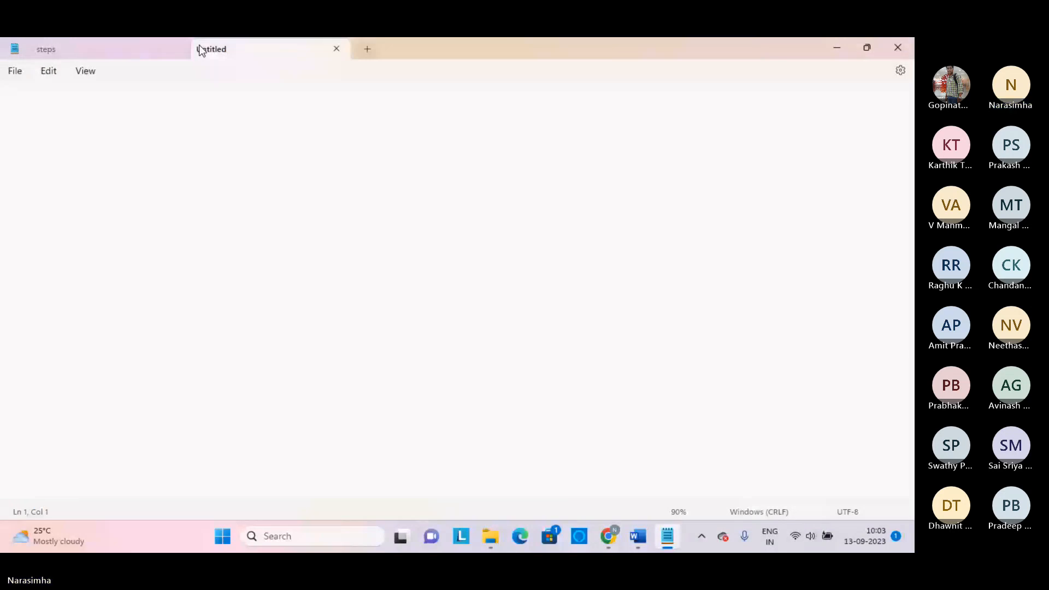
Step: Note 'class' defined as 'template' and 'object' as 'instance of a class...'
{"action": "type", "text": "class"}
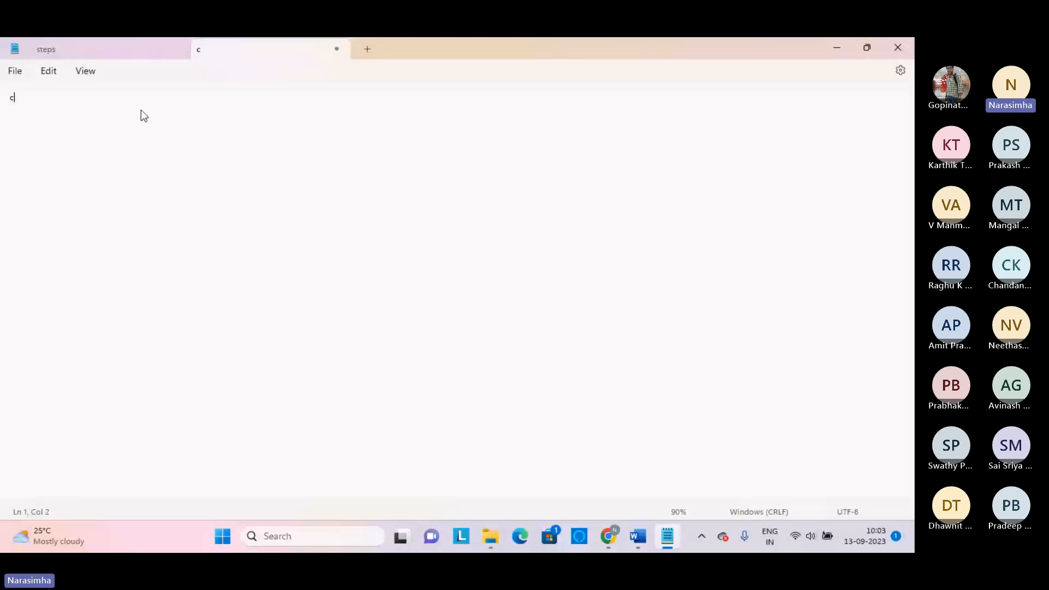
{"action": "key", "text": "Return"}
{"action": "key", "text": "Return"}
{"action": "type", "text": "object"}
{"action": "key", "text": "Home"}
{"action": "key", "text": "Up"}
{"action": "key", "text": "Return"}
{"action": "key", "text": "Up"}
{"action": "key", "text": "Tab"}
{"action": "type", "text": "template"}
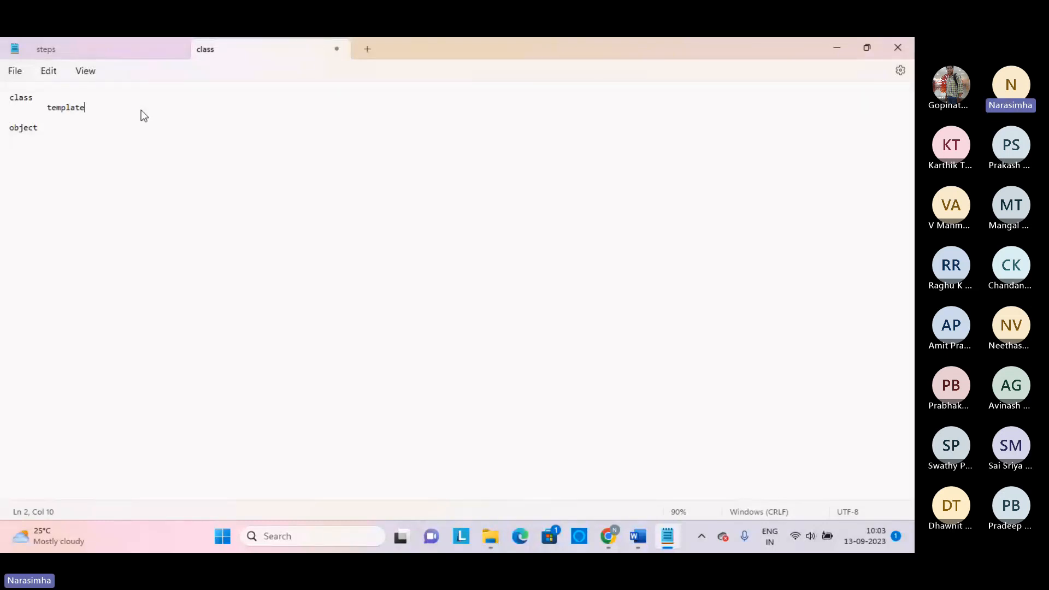
{"action": "key", "text": "Down"}
{"action": "key", "text": "Down"}
{"action": "key", "text": "Down"}
{"action": "key", "text": "Tab"}
{"action": "type", "text": "instance of a class..."}
{"action": "key", "text": "Return"}
{"action": "key", "text": "Return"}
Step: Add 'mapping' noted as 'not runnable...' and 'task' noted as 'runnable'
{"action": "key", "text": "Return"}
{"action": "type", "text": "mapping"}
{"action": "key", "text": "Return"}
{"action": "key", "text": "Return"}
{"action": "type", "text": "task"}
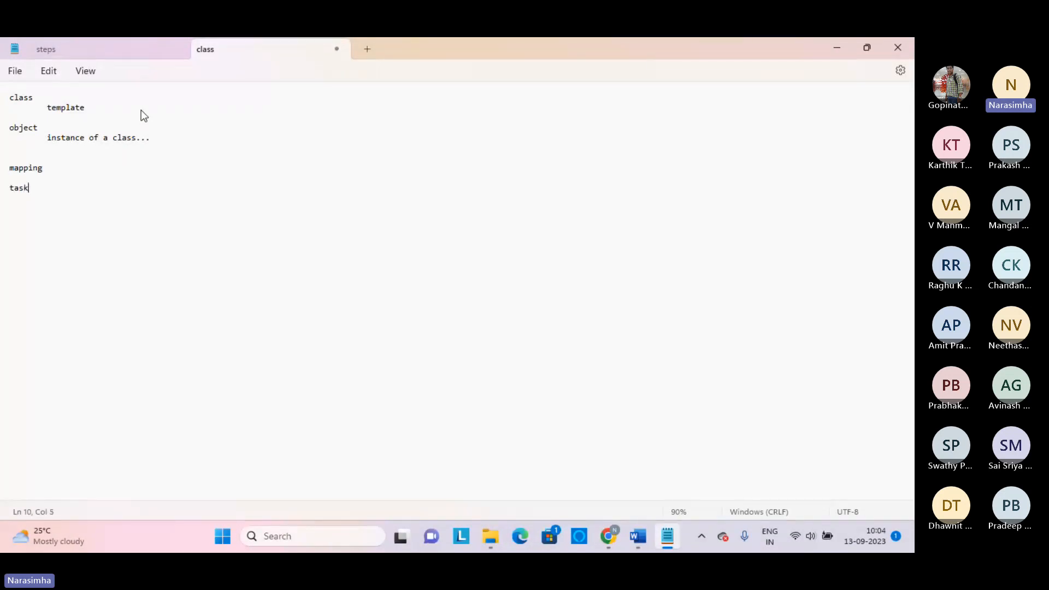
{"action": "key", "text": "Return"}
{"action": "key", "text": "Tab"}
{"action": "type", "text": "runnable"}
{"action": "key", "text": "Up"}
{"action": "key", "text": "Up"}
{"action": "key", "text": "Tab"}
{"action": "type", "text": "not runnable"}
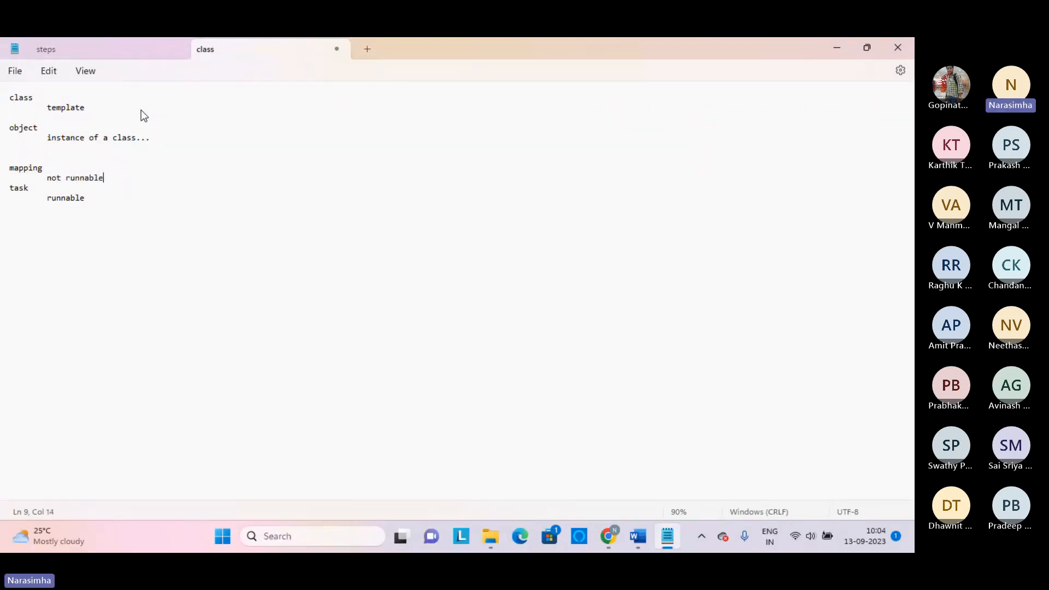
{"action": "type", "text": "..."}
{"action": "key", "text": "Return"}
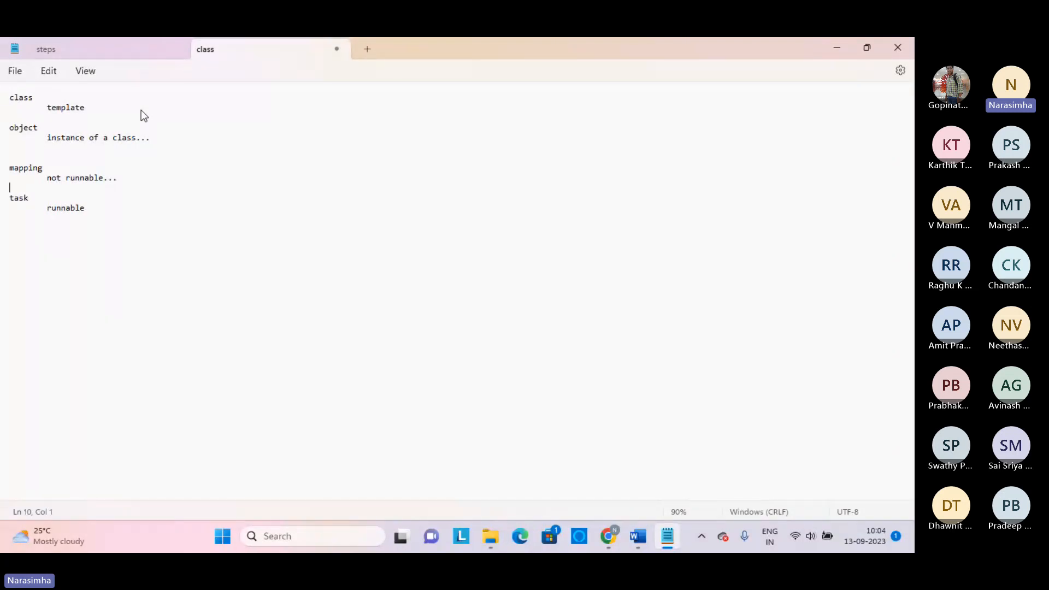
Step: Append the remarks 'outside? no...' and 'runnable: task...' at the end of the note
{"action": "key", "text": "ctrl+End"}
{"action": "key", "text": "Return"}
{"action": "type", "text": "outside? no..."}
{"action": "key", "text": "Return"}
{"action": "key", "text": "Return"}
{"action": "type", "text": "runnable: task..."}
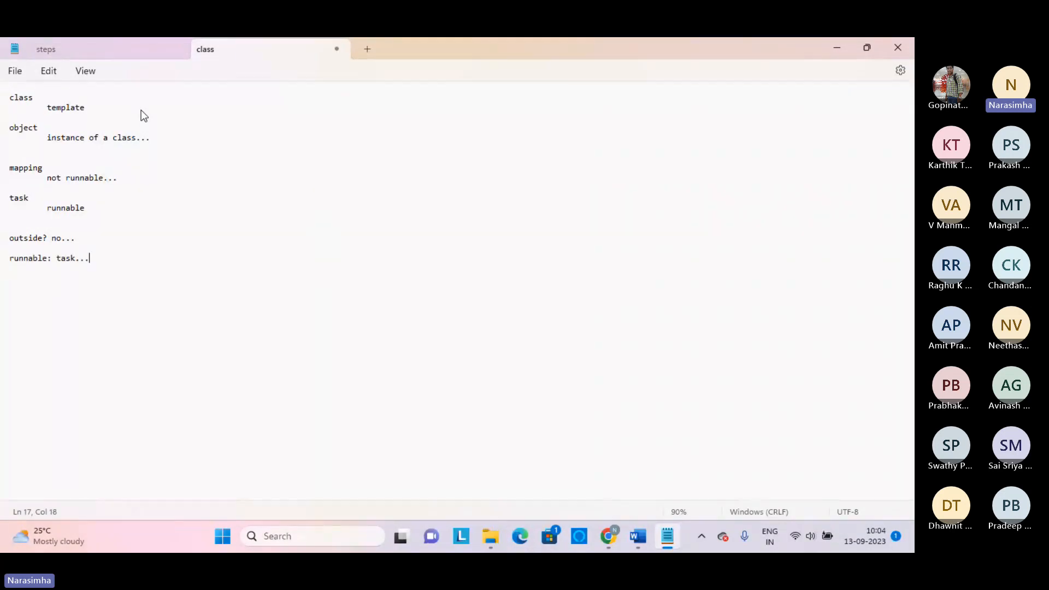
{"action": "key", "text": "Return"}
{"action": "key", "text": "Return"}
Step: Start a 'types:' heading with an indented 'mapping task' entry
{"action": "type", "text": "types:"}
{"action": "key", "text": "Return"}
{"action": "key", "text": "Return"}
{"action": "key", "text": "Tab"}
{"action": "type", "text": "mapping task"}
{"action": "key", "text": "Return"}
{"action": "key", "text": "Return"}
Step: Extend mapping task with '=========>schedule...' and add a 'sync task...' entry
{"action": "left_click", "coordinate": [122, 290]}
{"action": "left_click", "coordinate": [116, 298]}
{"action": "type", "text": "=========>schedule..."}
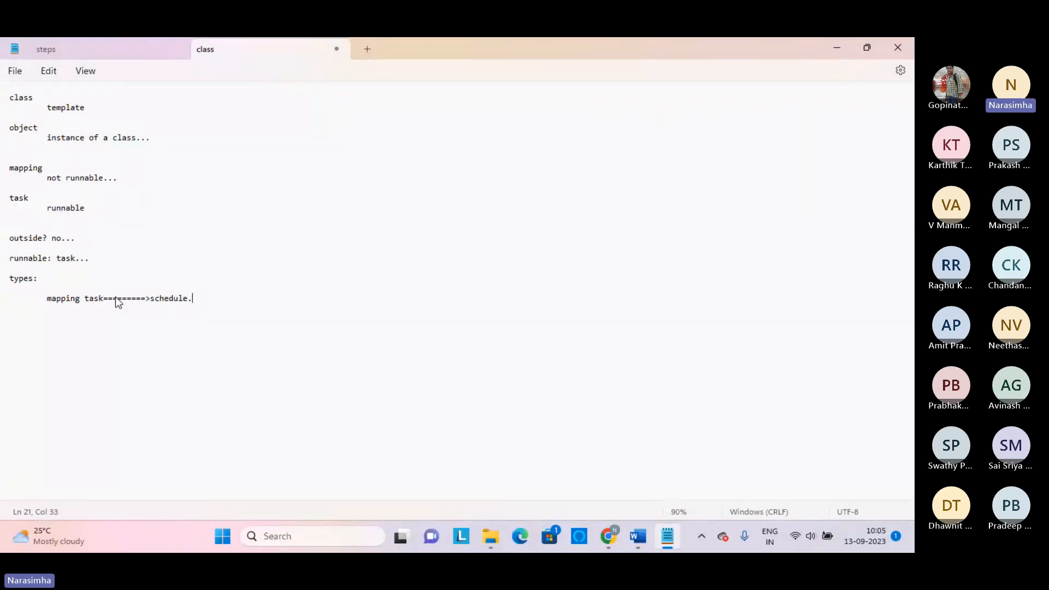
{"action": "key", "text": "Return"}
{"action": "key", "text": "Return"}
{"action": "key", "text": "Tab"}
{"action": "type", "text": "sync task..."}
{"action": "key", "text": "Return"}
{"action": "key", "text": "Return"}
Step: Under sync task add 'file=======>db' with an indented 'filter' note
{"action": "key", "text": "Tab"}
{"action": "type", "text": "file=======>db"}
{"action": "key", "text": "Home"}
{"action": "key", "text": "shift+Down"}
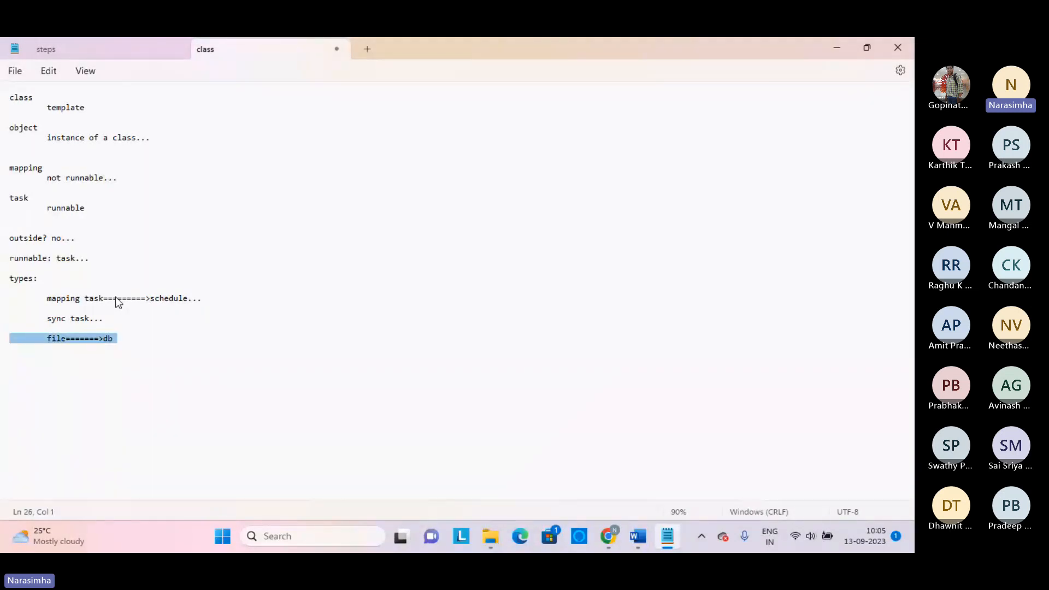
{"action": "key", "text": "Up"}
{"action": "key", "text": "Up"}
{"action": "key", "text": "Up"}
{"action": "key", "text": "shift+End"}
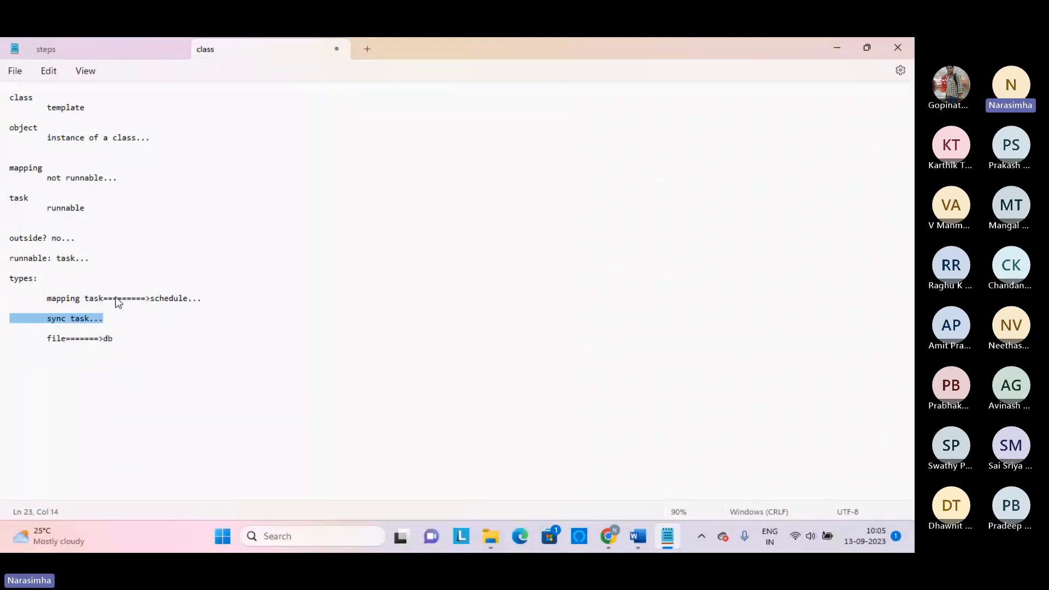
{"action": "key", "text": "Down"}
{"action": "key", "text": "Down"}
{"action": "key", "text": "Down"}
{"action": "key", "text": "Tab"}
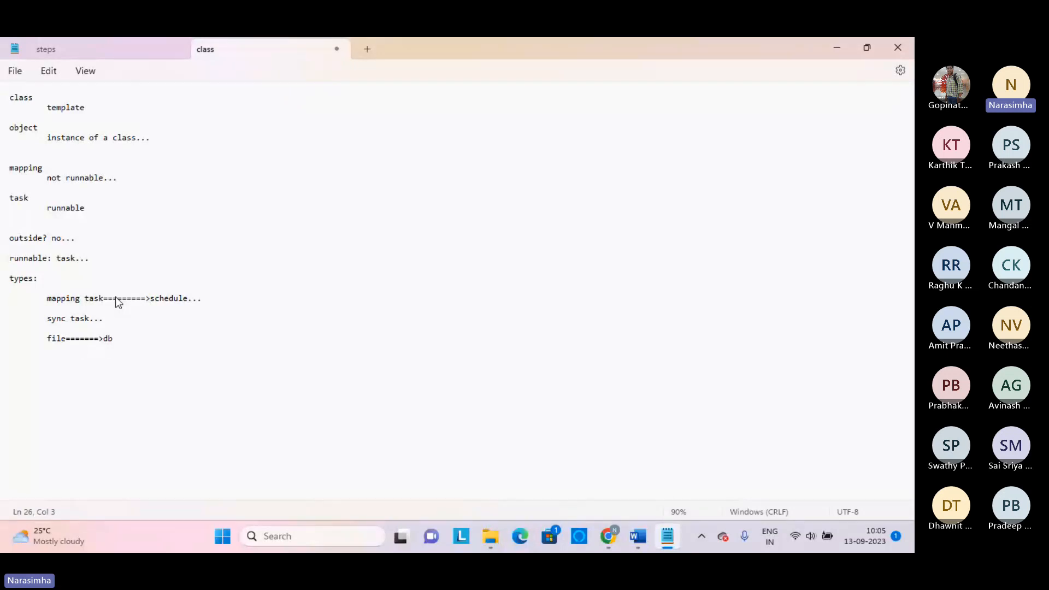
{"action": "type", "text": "filter"}
{"action": "left_click_drag", "start_coordinate": [97, 332], "coordinate": [136, 342]}
{"action": "left_click", "coordinate": [134, 350]}
{"action": "key", "text": "Return"}
Step: Add an indented 'replication task' entry to the types list
{"action": "key", "text": "Return"}
{"action": "key", "text": "Tab"}
{"action": "type", "text": "replication task"}
{"action": "key", "text": "Return"}
{"action": "key", "text": "Return"}
{"action": "key", "text": "Tab"}
{"action": "key", "text": "Tab"}
Step: Annotate replication task with 'data center: ================>locations...'
{"action": "type", "text": "dat"}
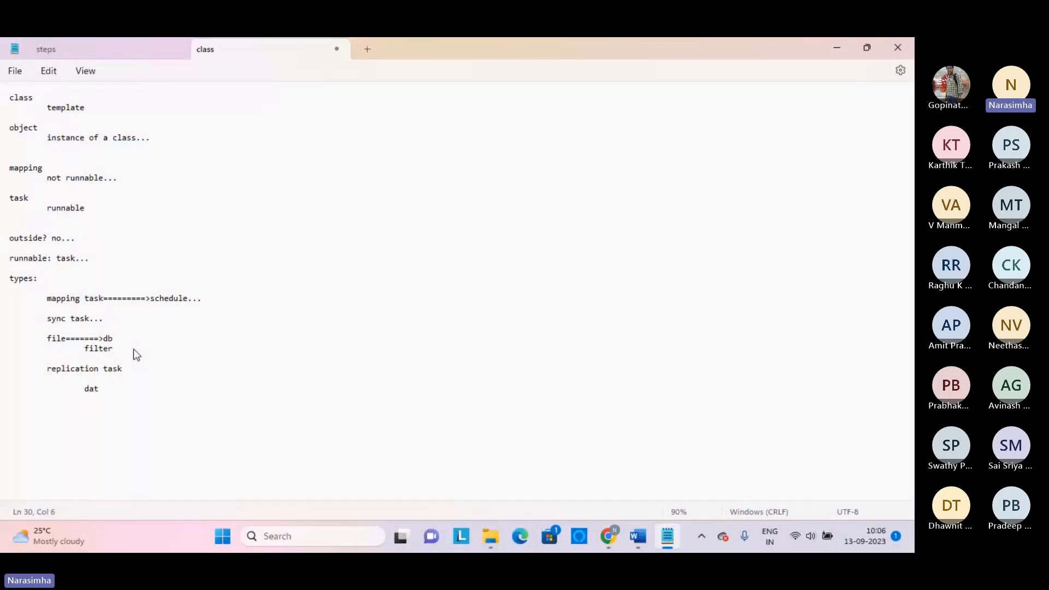
{"action": "type", "text": "a center: ================>"}
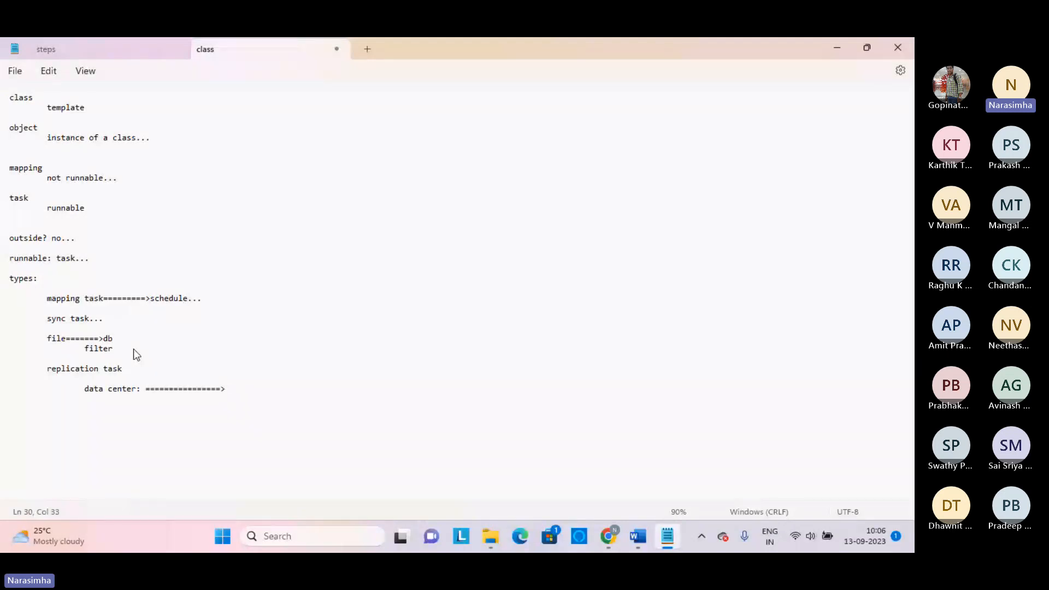
{"action": "double_click", "coordinate": [69, 370]}
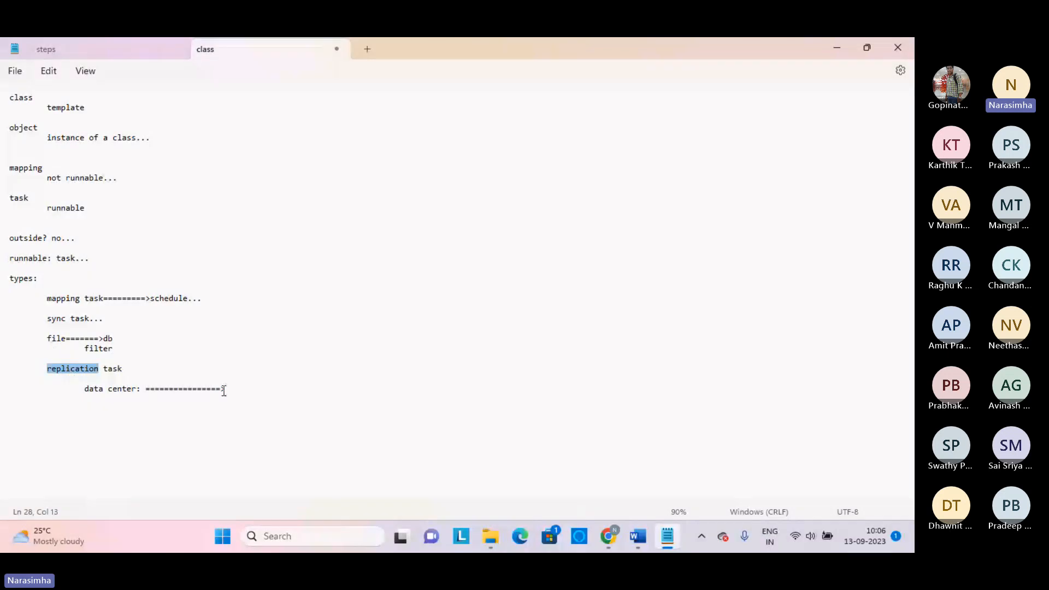
{"action": "left_click", "coordinate": [243, 391]}
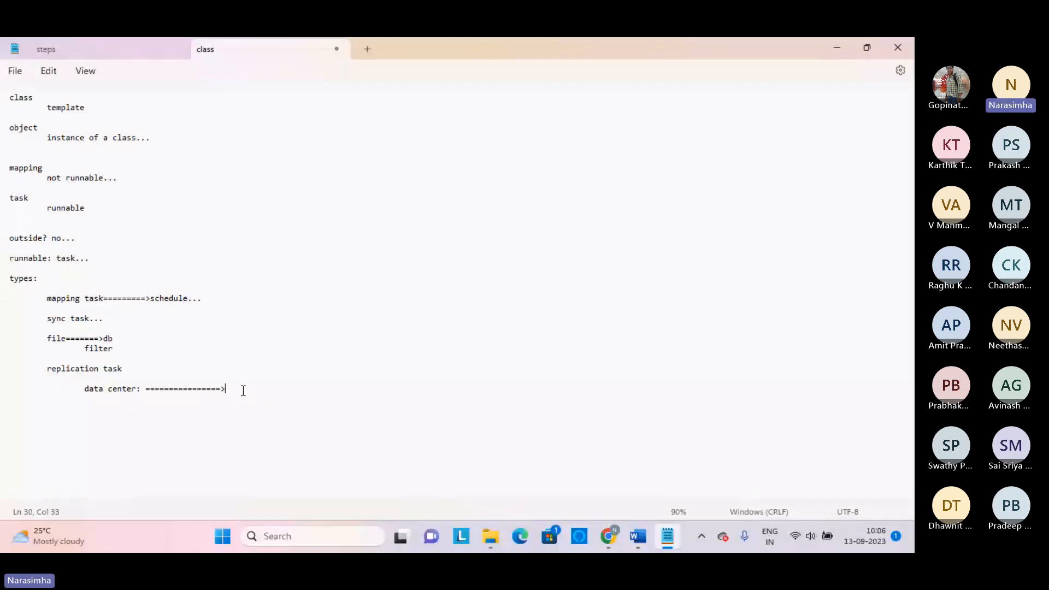
{"action": "type", "text": "locations..."}
{"action": "key", "text": "Return"}
Step: Add the note 'combine n tasks....' and return to the Informatica browser window
{"action": "key", "text": "Return"}
{"action": "key", "text": "Return"}
{"action": "key", "text": "Tab"}
{"action": "type", "text": "combines"}
{"action": "key", "text": "BackSpace"}
{"action": "type", "text": "n tasks...."}
{"action": "key", "text": "Return"}
{"action": "key", "text": "Return"}
{"action": "key", "text": "alt+Tab"}
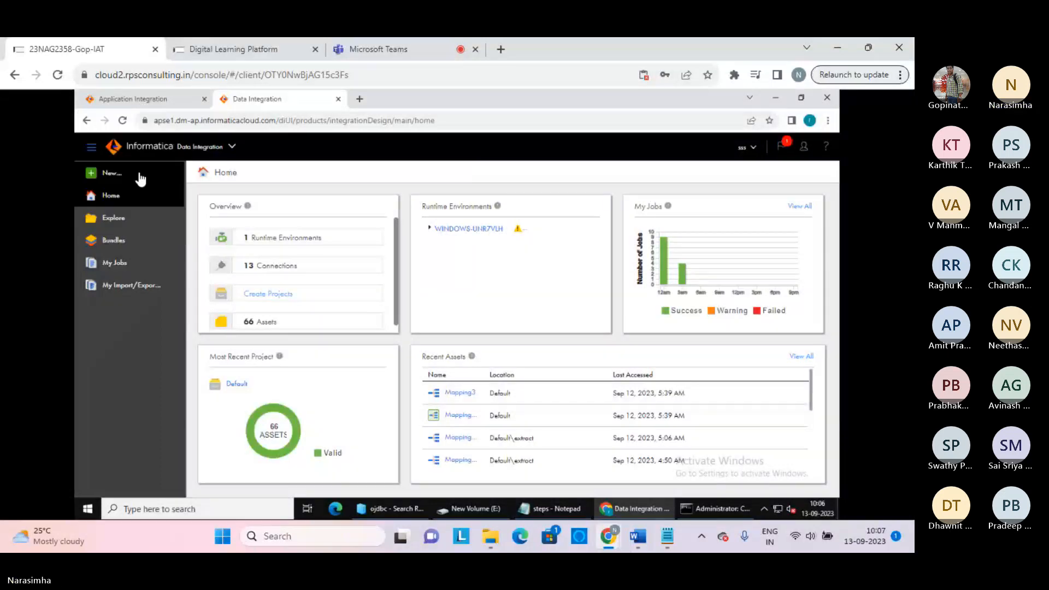
Step: Show the Teams meeting participants list, then return to the Informatica remote desktop
{"action": "left_click", "coordinate": [365, 52]}
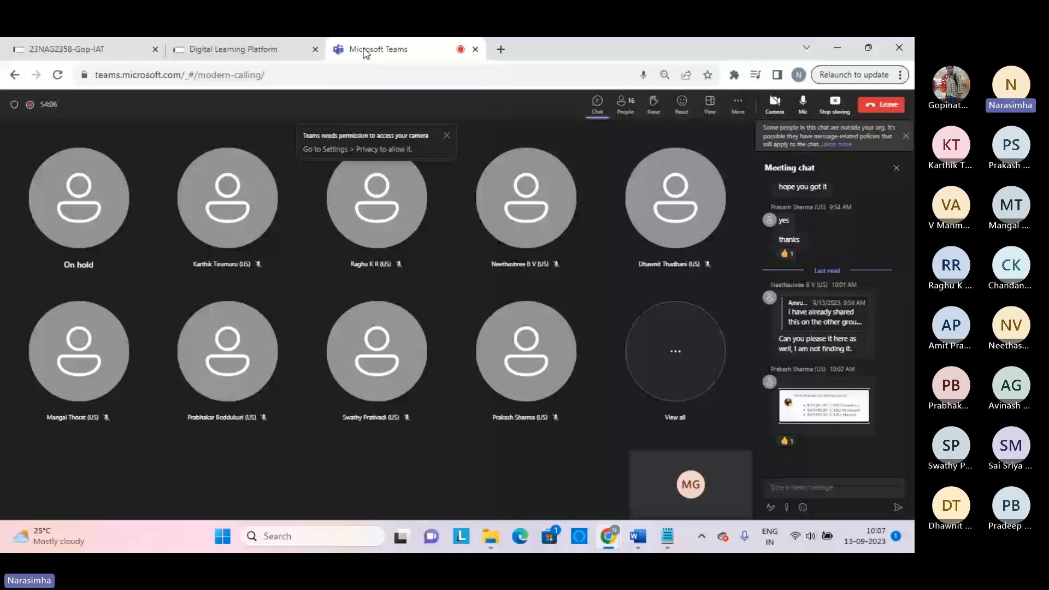
{"action": "left_click", "coordinate": [626, 102]}
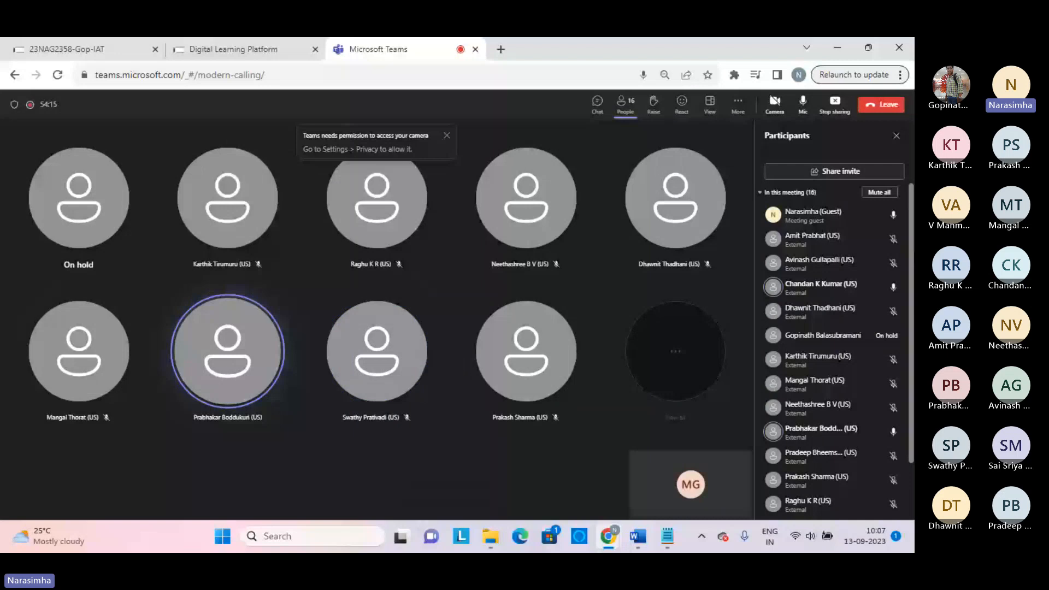
{"action": "key", "text": "ctrl+1"}
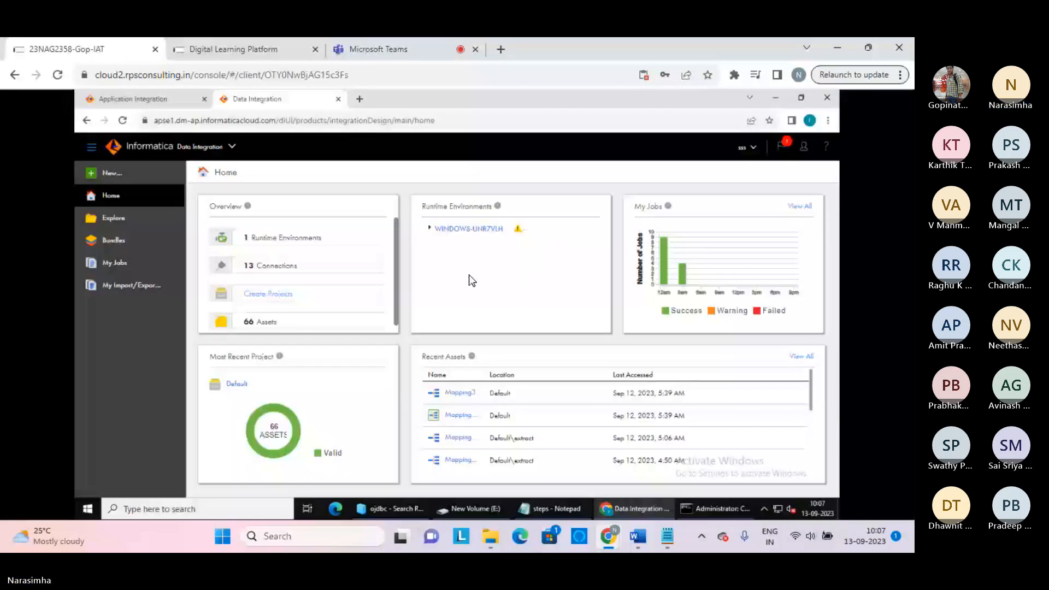
Step: Open the New Asset dialog on Tasks and select Mapping Task
{"action": "left_click", "coordinate": [112, 173]}
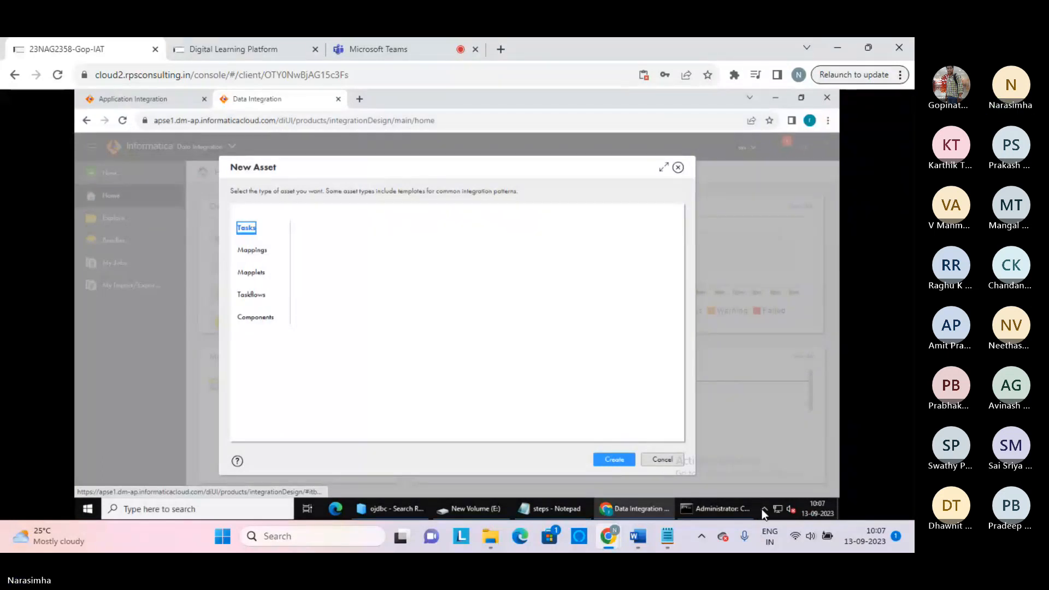
{"action": "left_click", "coordinate": [795, 538]}
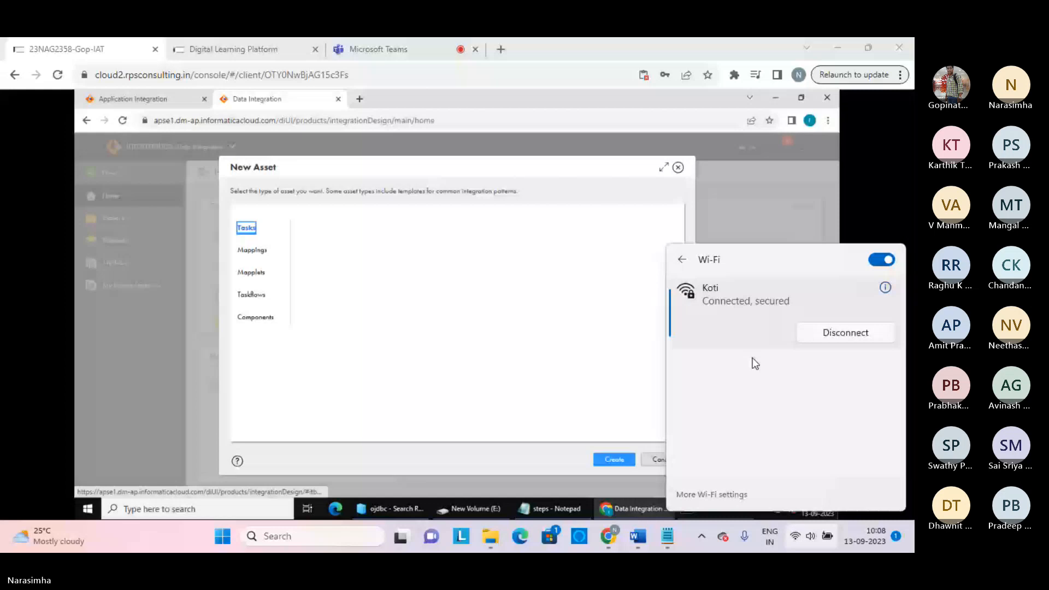
{"action": "left_click", "coordinate": [398, 53]}
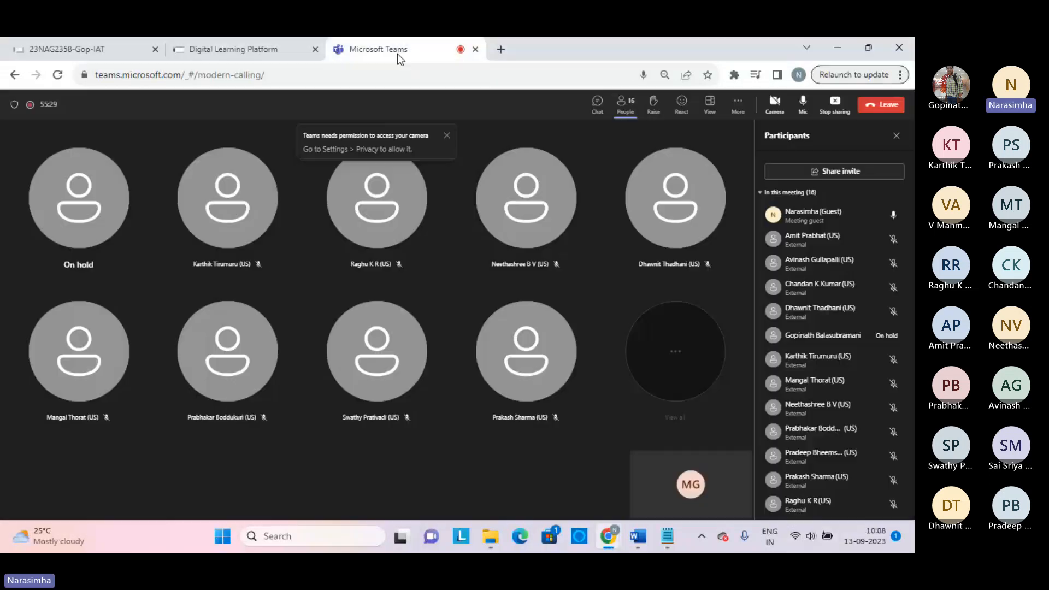
{"action": "left_click", "coordinate": [98, 52]}
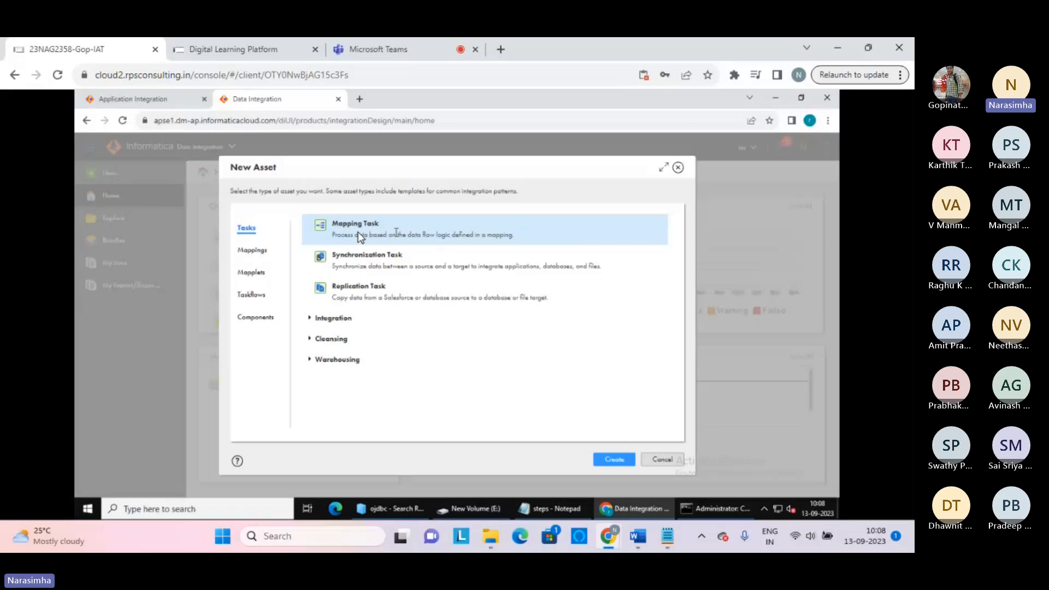
{"action": "left_click", "coordinate": [403, 52]}
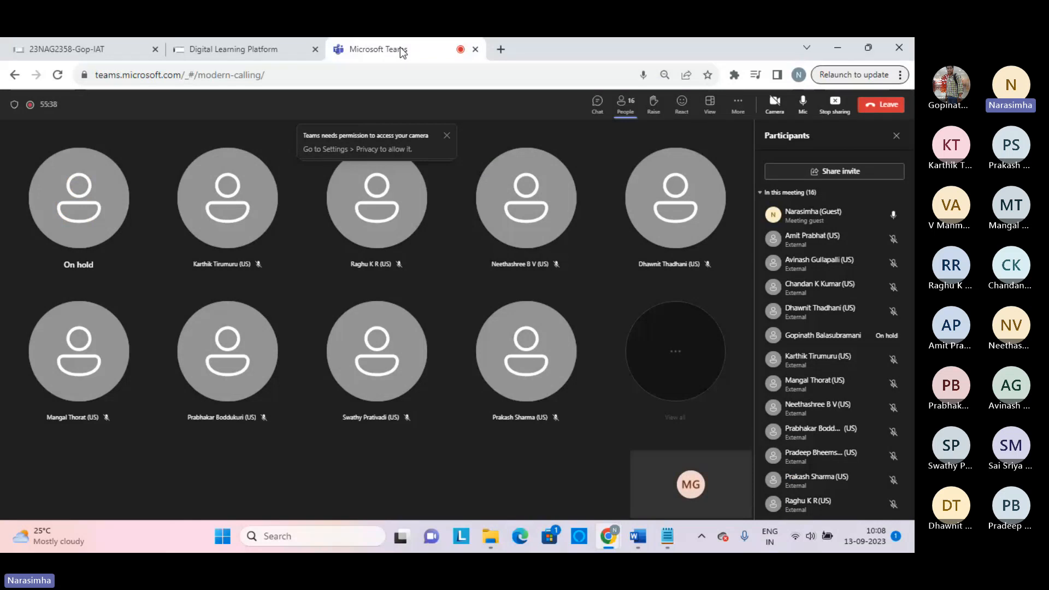
{"action": "left_click", "coordinate": [97, 48]}
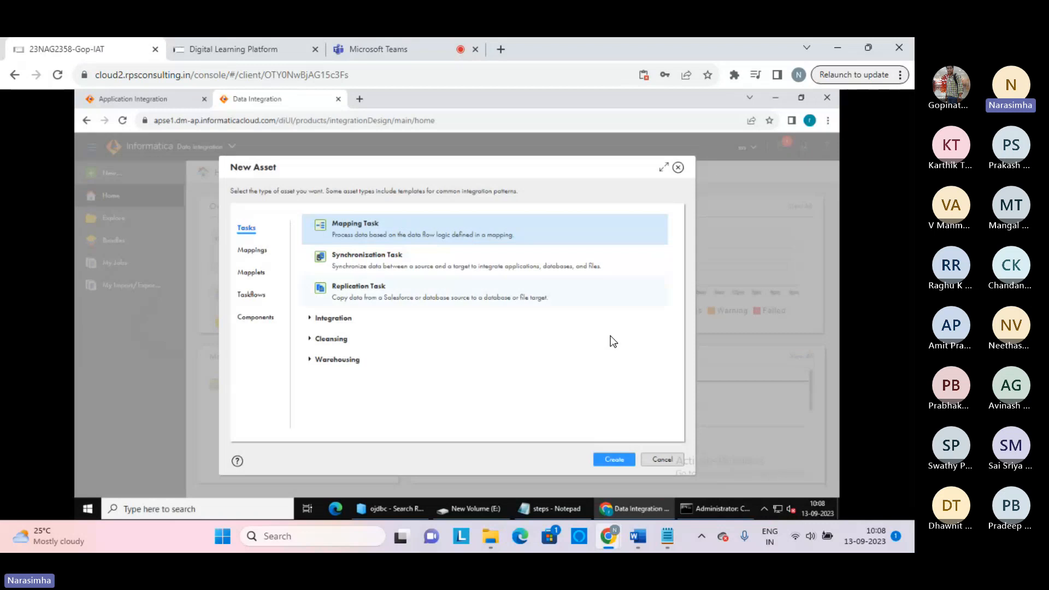
Step: Create mapping task MappingTask_sample on runtime WINDOWS-UNR7VLH, then view the Teams tab
{"action": "left_click", "coordinate": [612, 460]}
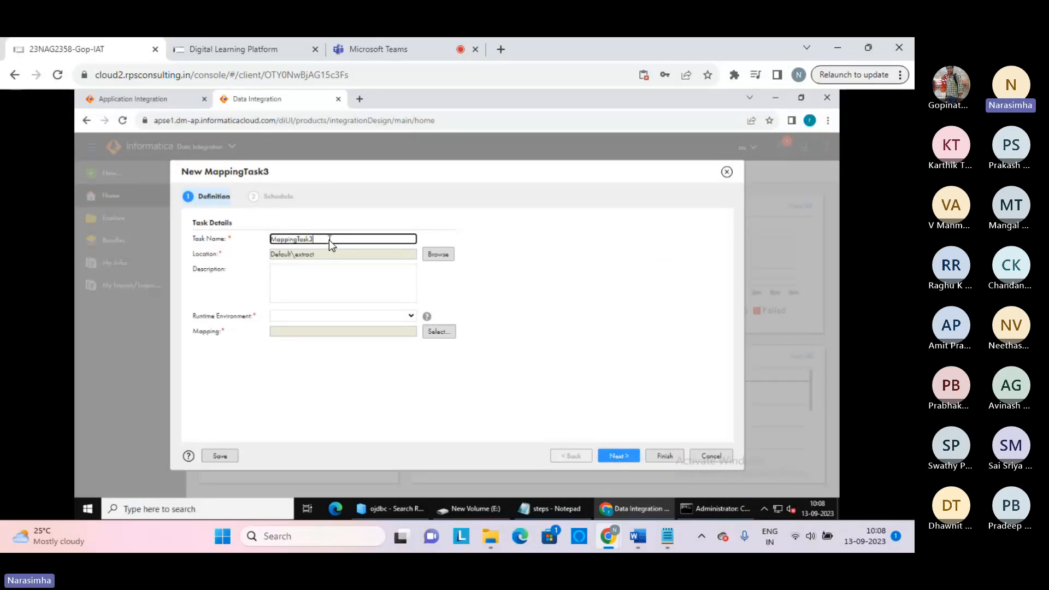
{"action": "key", "text": "BackSpace"}
{"action": "type", "text": "_"}
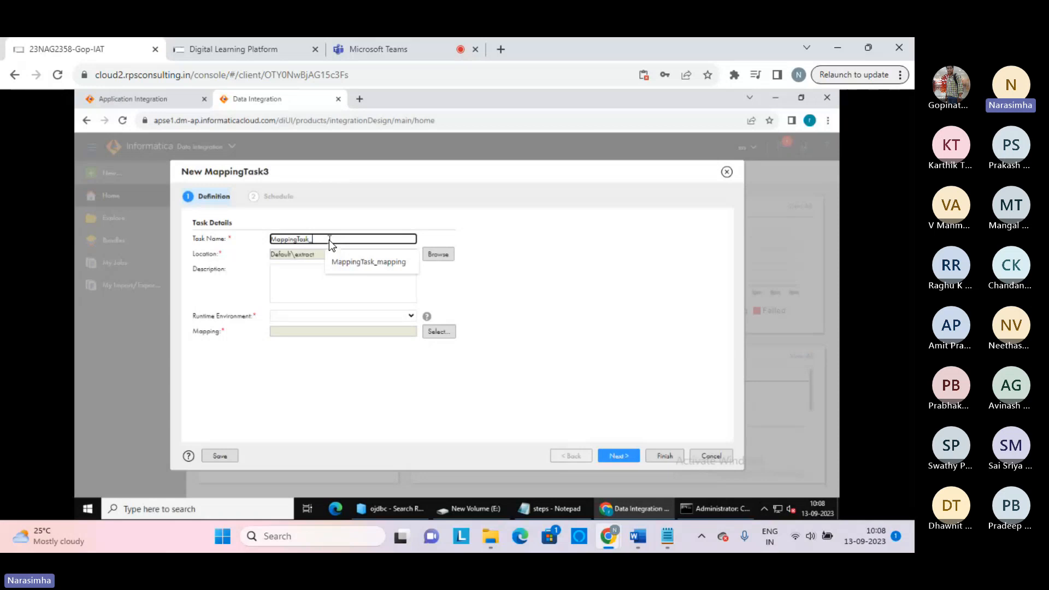
{"action": "type", "text": "samp"}
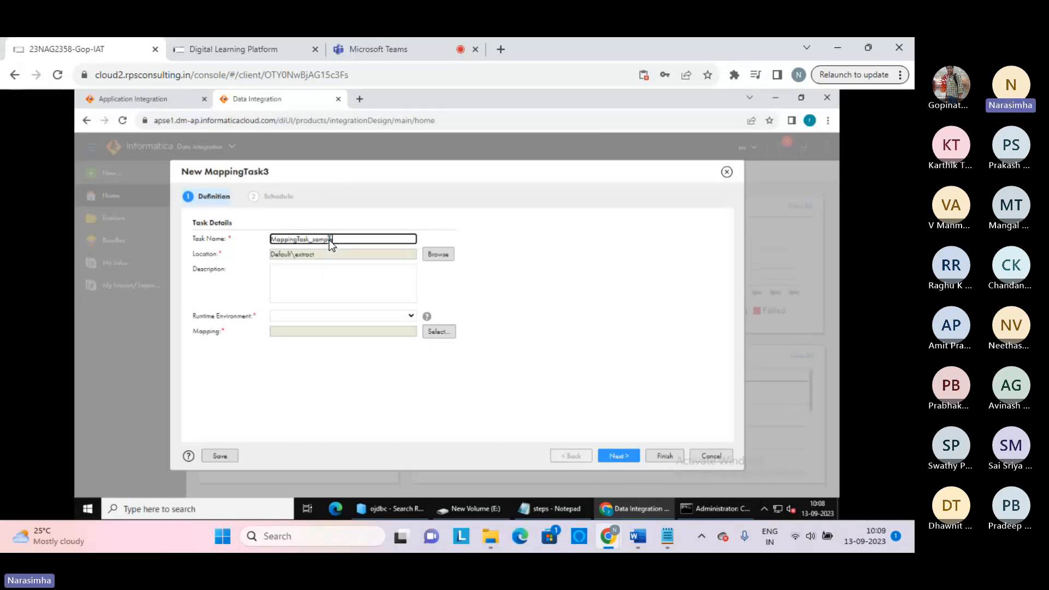
{"action": "type", "text": "le"}
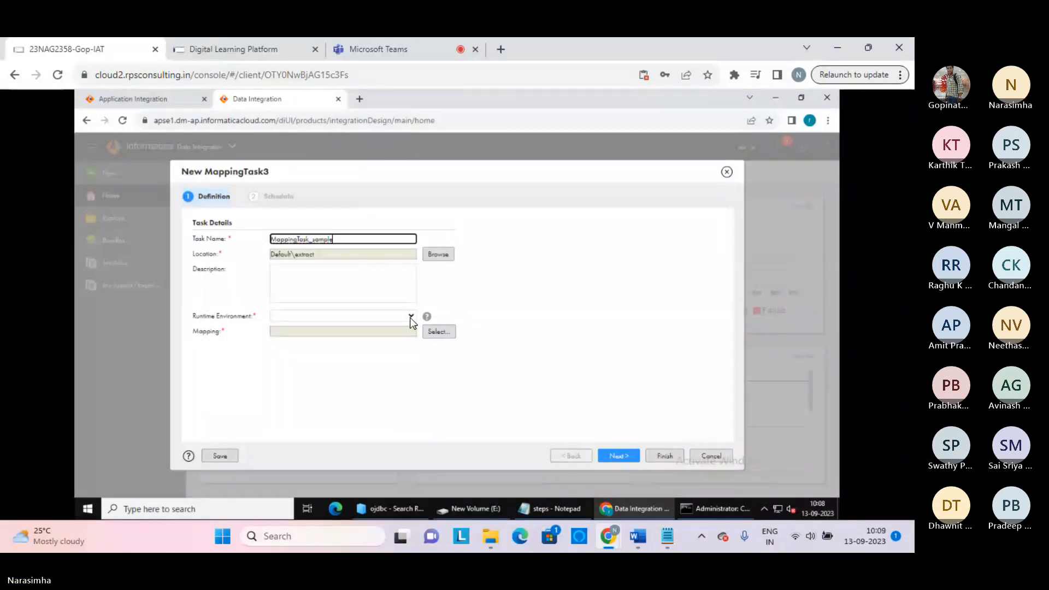
{"action": "left_click", "coordinate": [410, 316]}
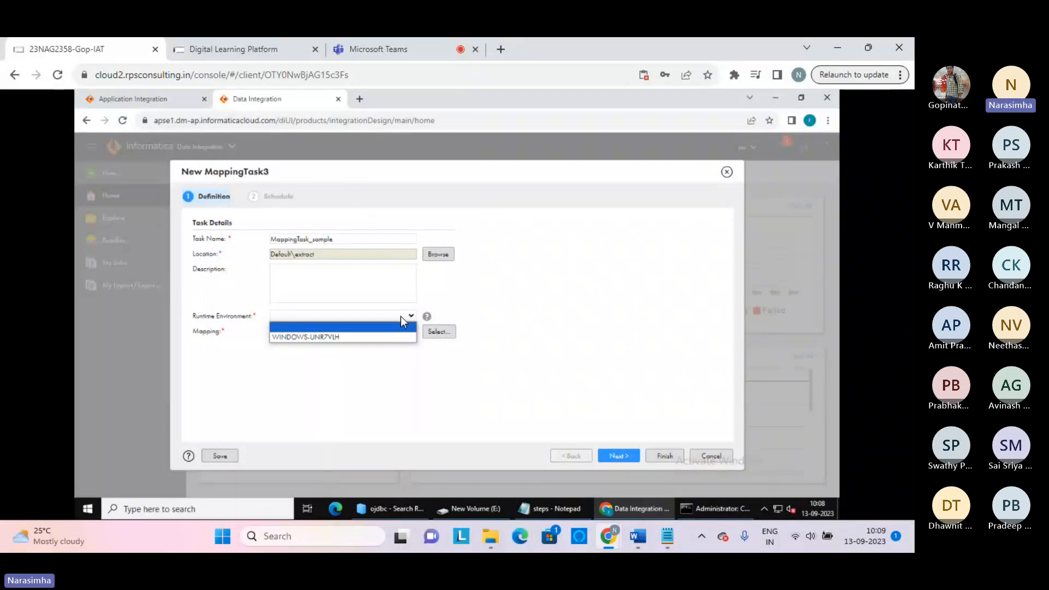
{"action": "left_click", "coordinate": [315, 335]}
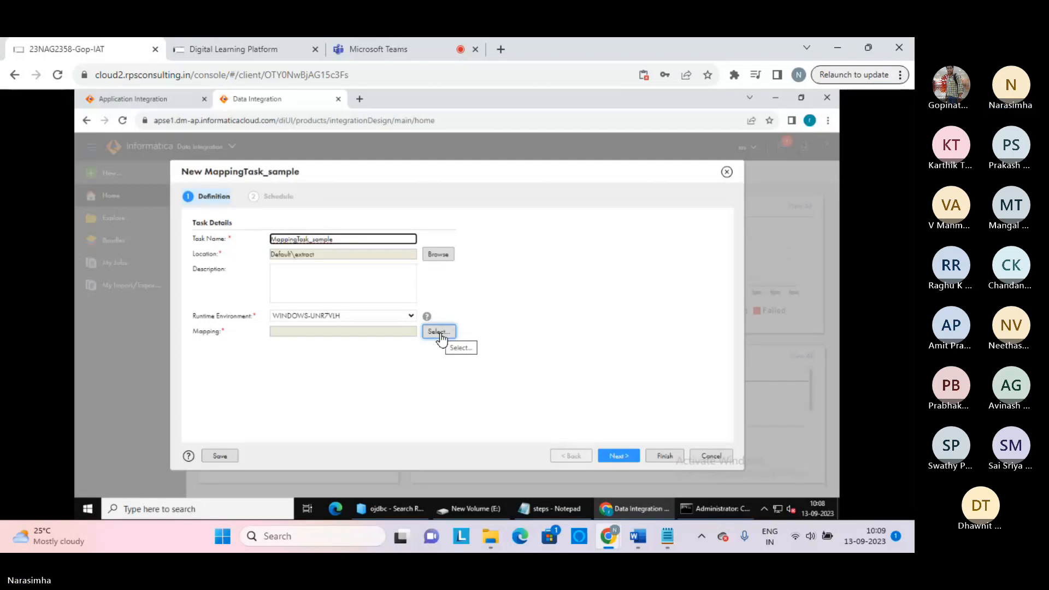
{"action": "left_click", "coordinate": [405, 49]}
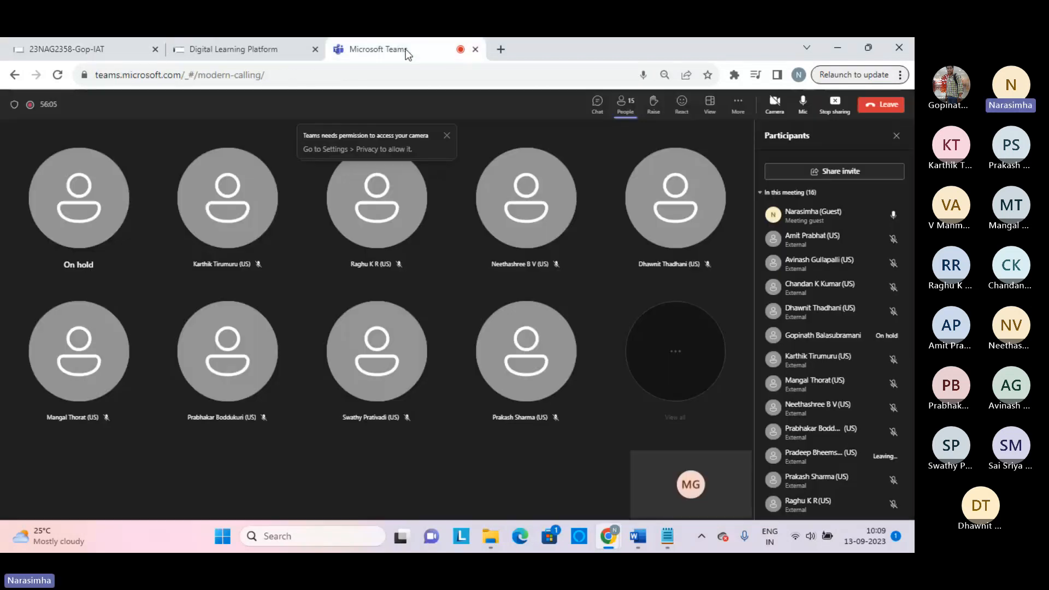
{"action": "mouse_move", "coordinate": [236, 38]}
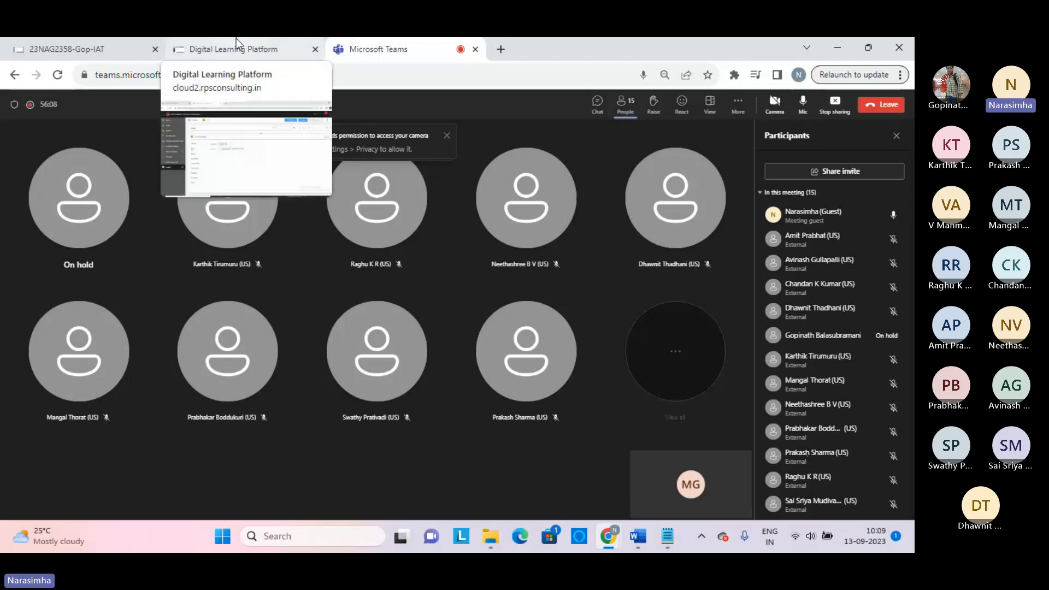
{"action": "mouse_move", "coordinate": [50, 39]}
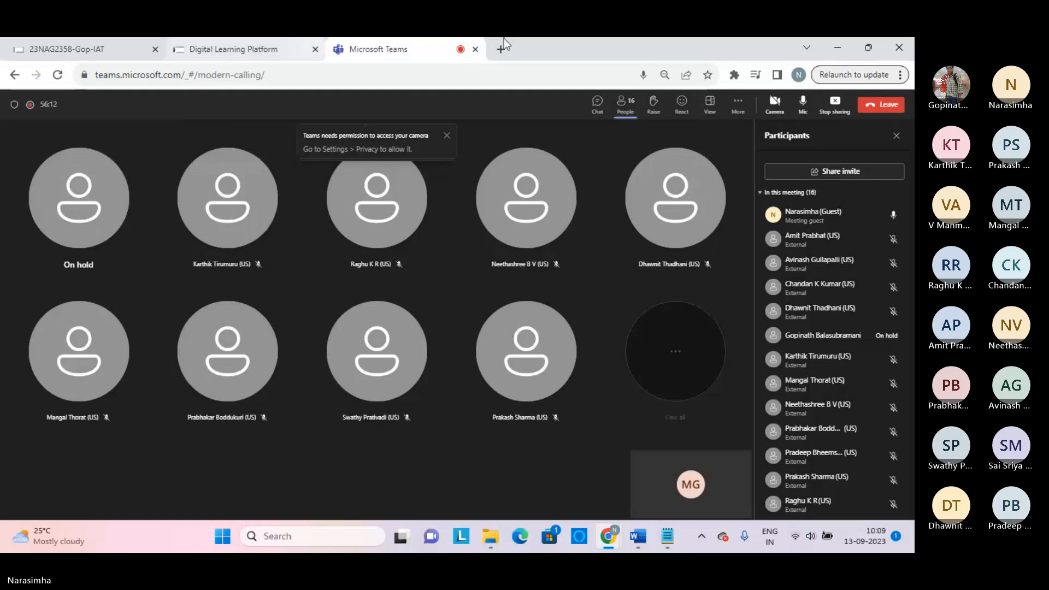
{"action": "scroll", "coordinate": [912, 227], "scroll_direction": "down", "scroll_amount": 3}
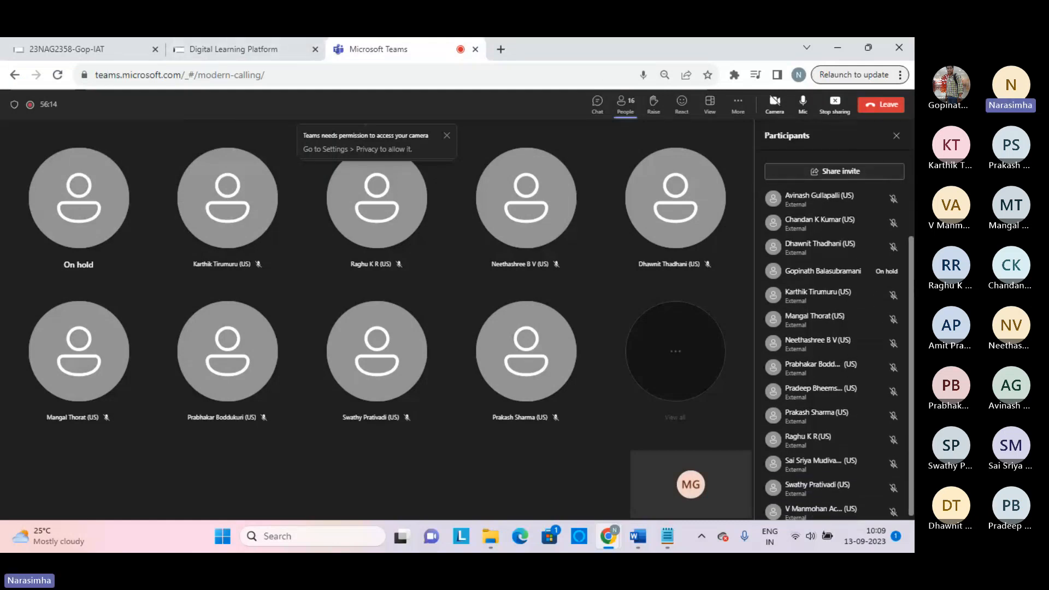
{"action": "scroll", "coordinate": [908, 226], "scroll_direction": "up", "scroll_amount": 3}
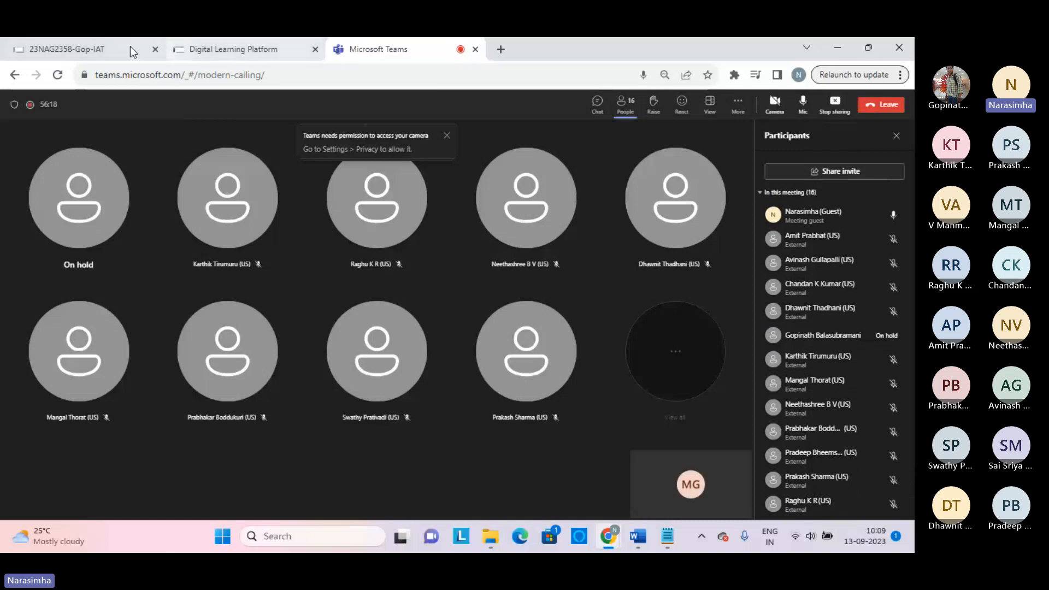
Step: Base MappingTask_sample on Mapping_inner_join and advance to the Schedule step
{"action": "left_click", "coordinate": [84, 49]}
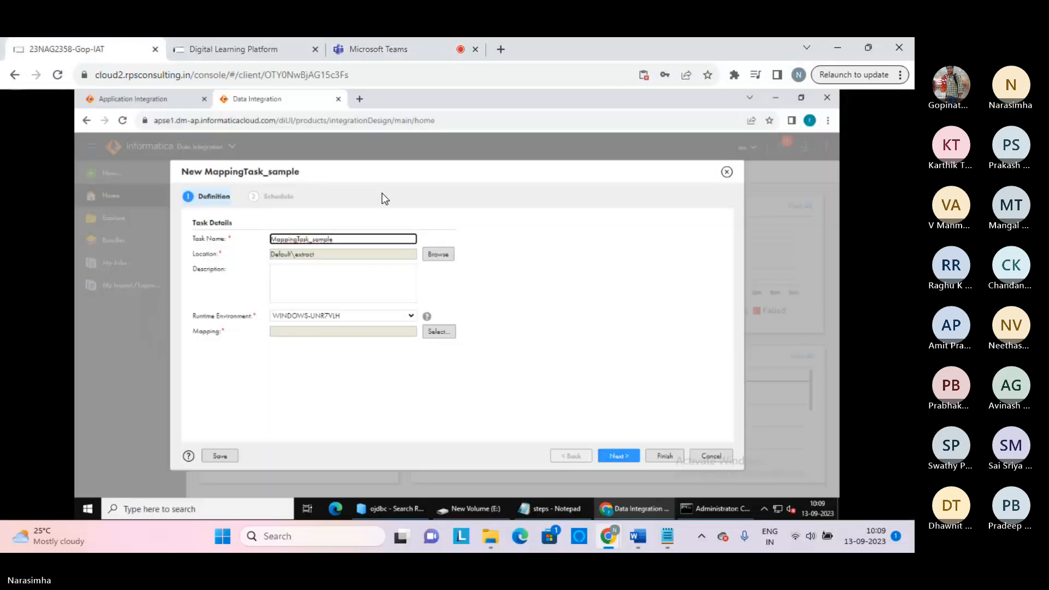
{"action": "left_click", "coordinate": [436, 335]}
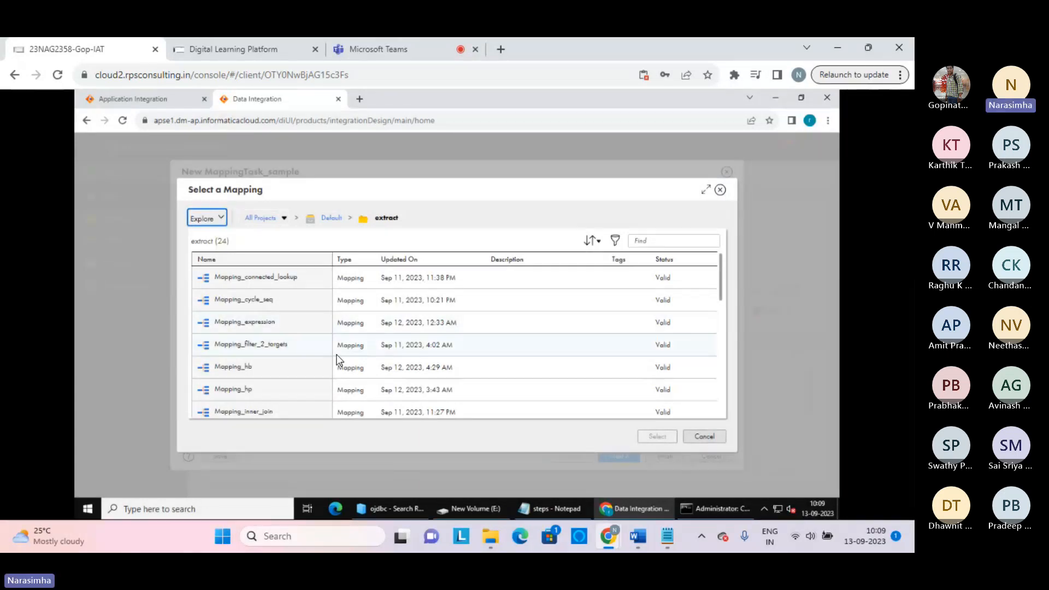
{"action": "left_click", "coordinate": [244, 411]}
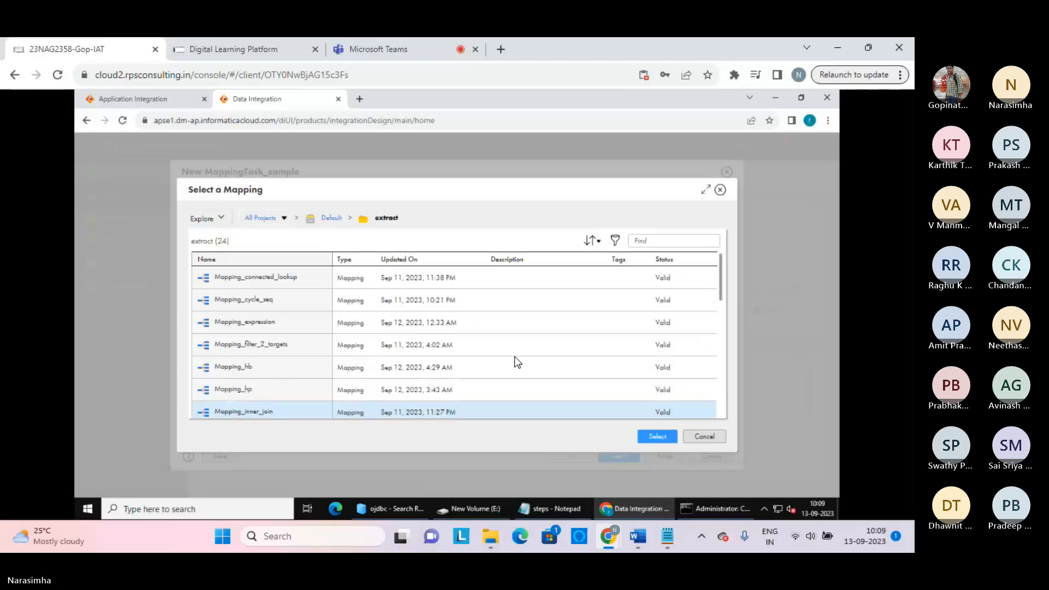
{"action": "left_click", "coordinate": [658, 437]}
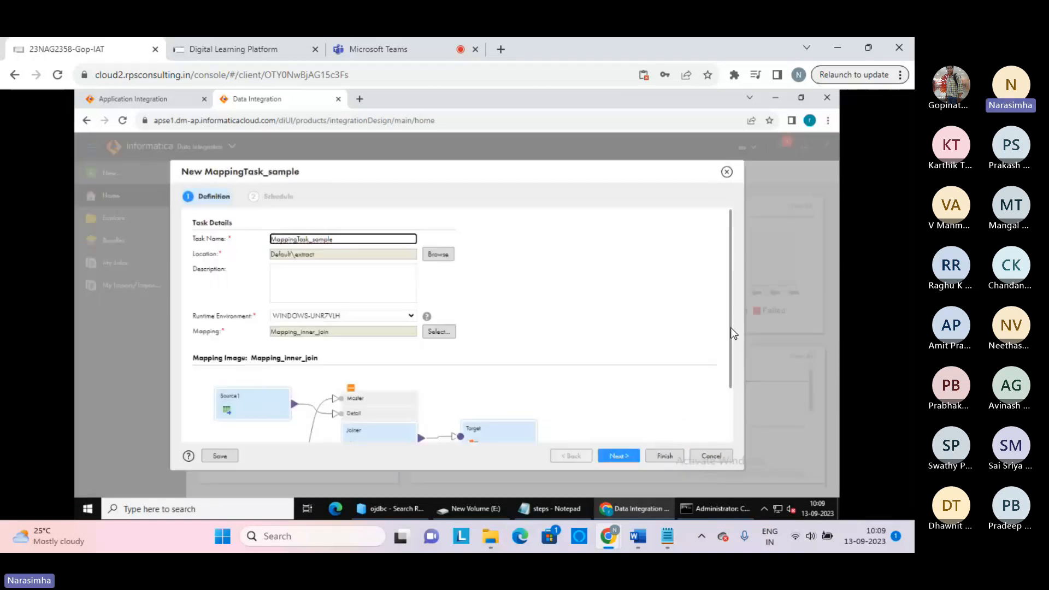
{"action": "left_click_drag", "start_coordinate": [730, 327], "coordinate": [739, 422]}
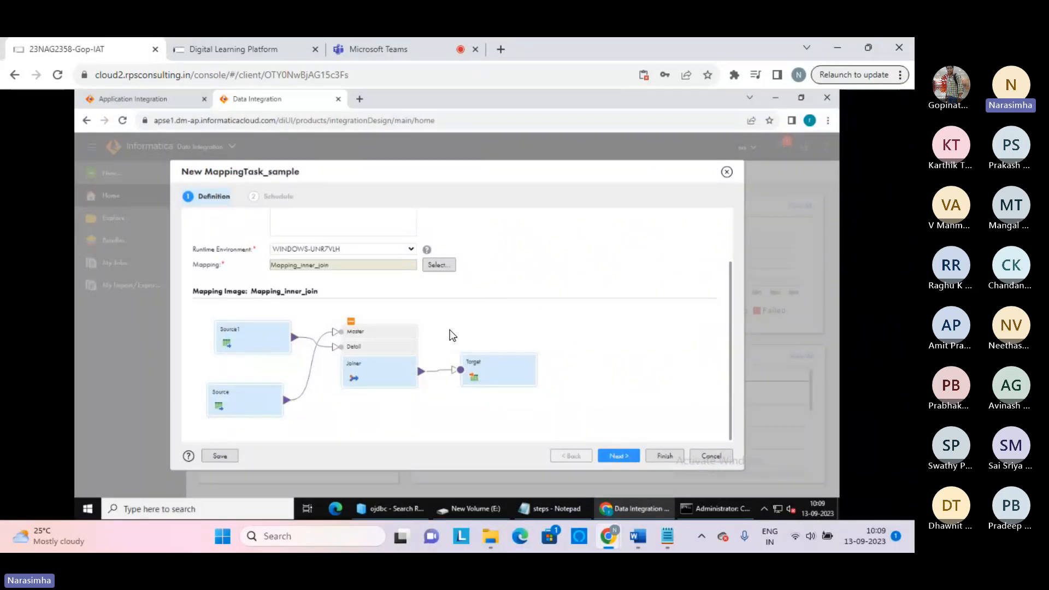
{"action": "left_click", "coordinate": [621, 454]}
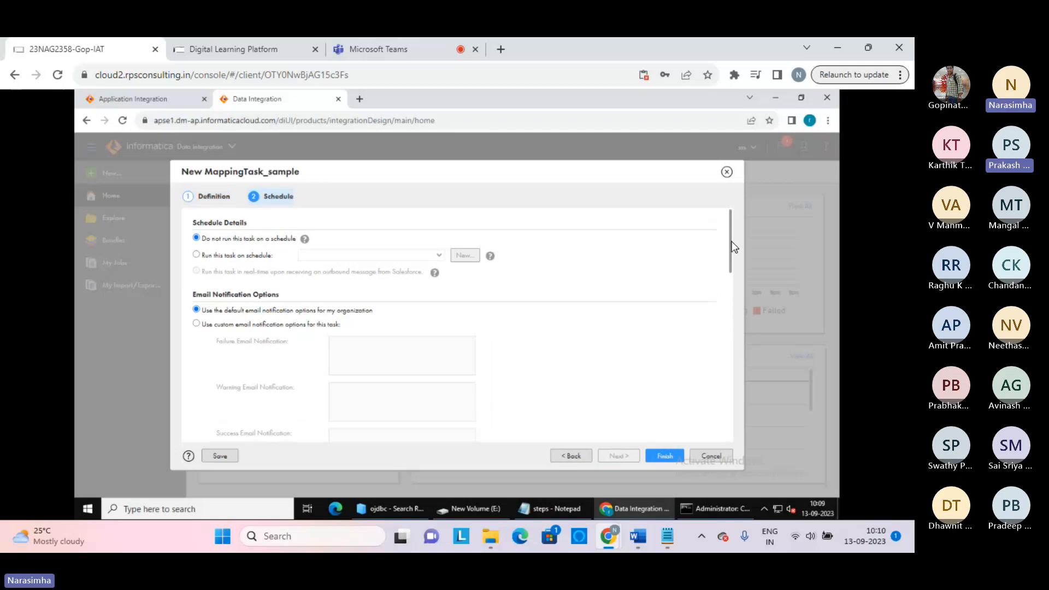
Step: Return to the Definition step and re-select Mapping_inner_join as MappingTask_sample's mapping, then check the Teams meeting
{"action": "key", "text": "XF86AudioRaiseVolume"}
{"action": "key", "text": "XF86AudioRaiseVolume"}
{"action": "key", "text": "XF86AudioRaiseVolume"}
{"action": "key", "text": "XF86AudioRaiseVolume"}
{"action": "key", "text": "XF86AudioRaiseVolume"}
{"action": "key", "text": "XF86AudioRaiseVolume"}
{"action": "key", "text": "XF86AudioRaiseVolume"}
{"action": "key", "text": "XF86AudioRaiseVolume"}
{"action": "key", "text": "XF86AudioRaiseVolume"}
{"action": "key", "text": "XF86AudioRaiseVolume"}
{"action": "key", "text": "XF86AudioRaiseVolume"}
{"action": "key", "text": "XF86AudioRaiseVolume"}
{"action": "key", "text": "XF86AudioRaiseVolume"}
{"action": "key", "text": "XF86AudioRaiseVolume"}
{"action": "key", "text": "XF86AudioRaiseVolume"}
{"action": "key", "text": "XF86AudioRaiseVolume"}
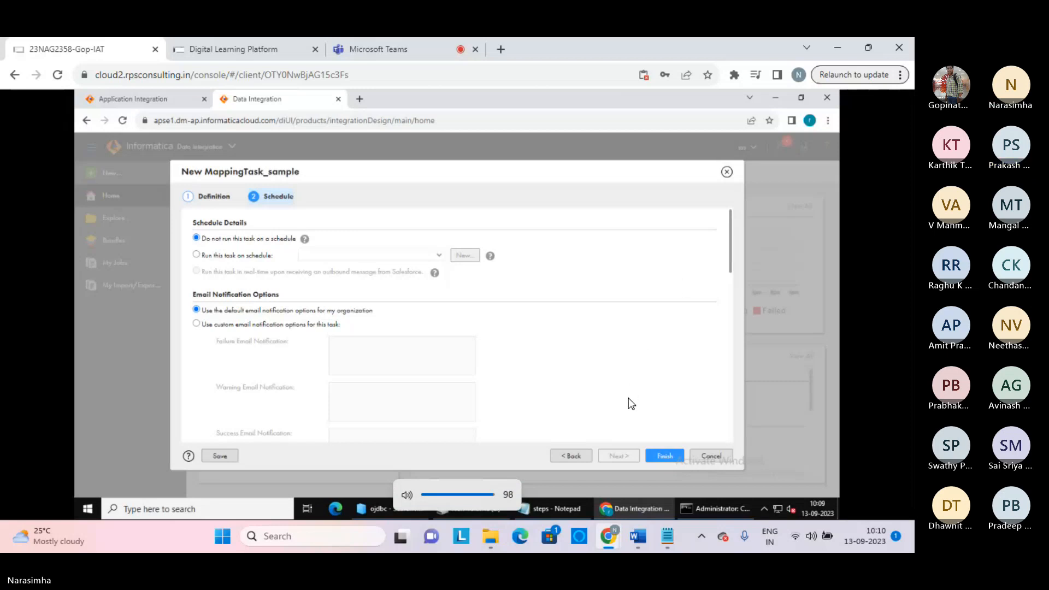
{"action": "left_click", "coordinate": [574, 456]}
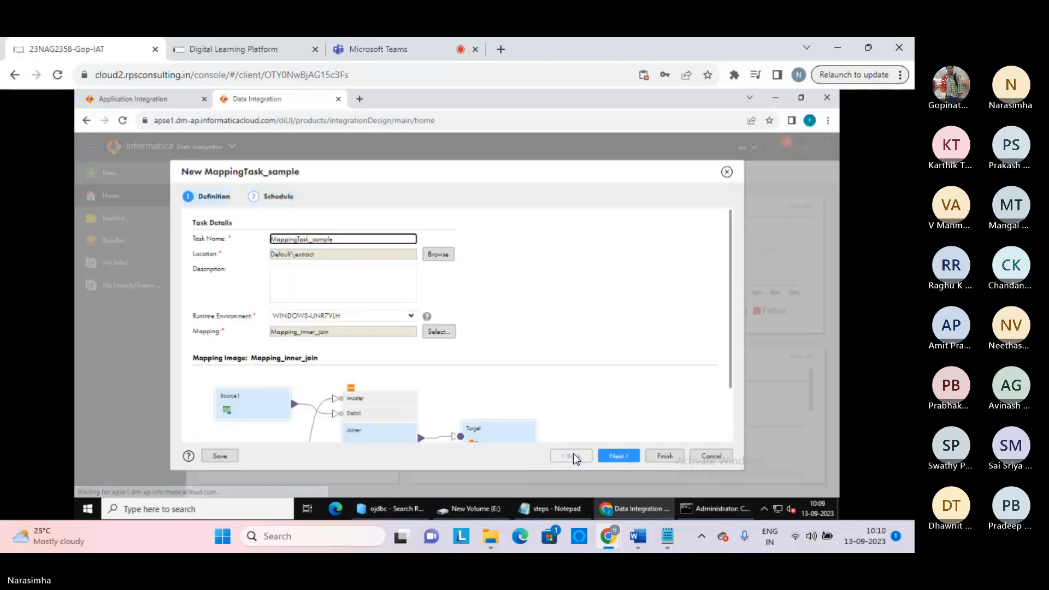
{"action": "double_click", "coordinate": [207, 332]}
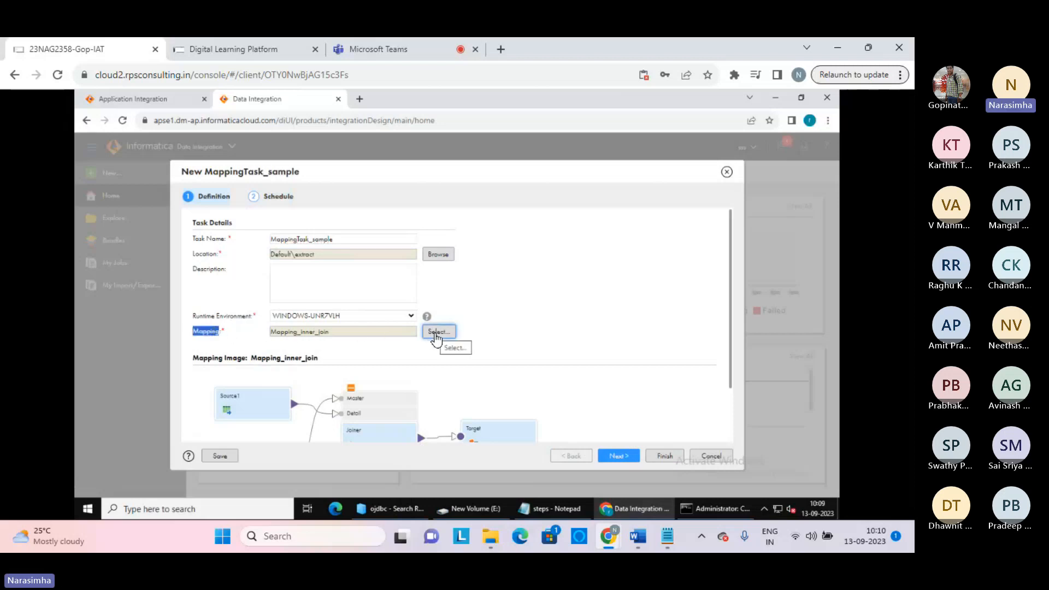
{"action": "left_click", "coordinate": [436, 333]}
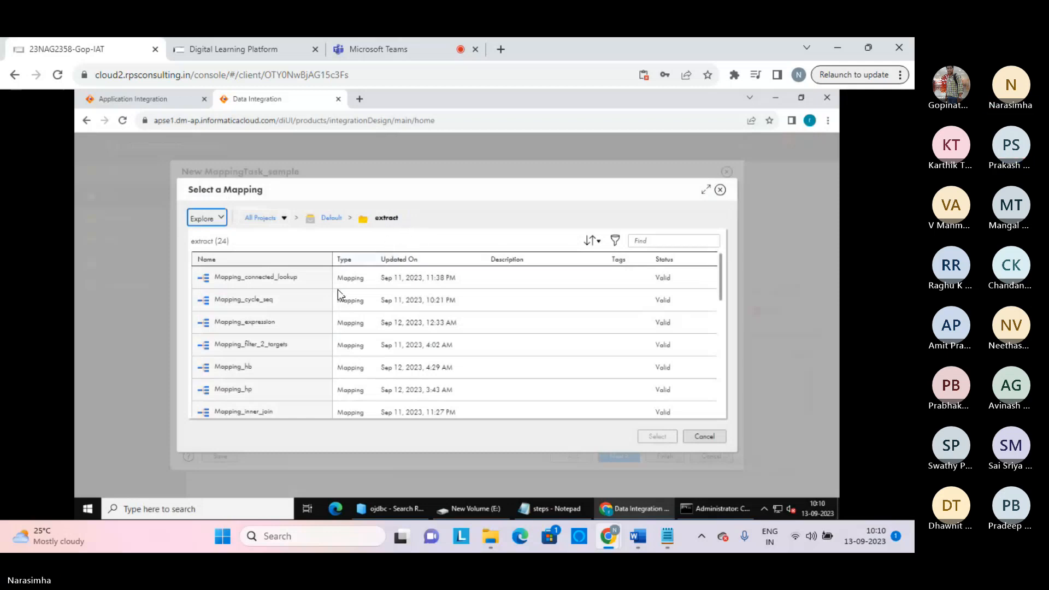
{"action": "left_click", "coordinate": [230, 411]}
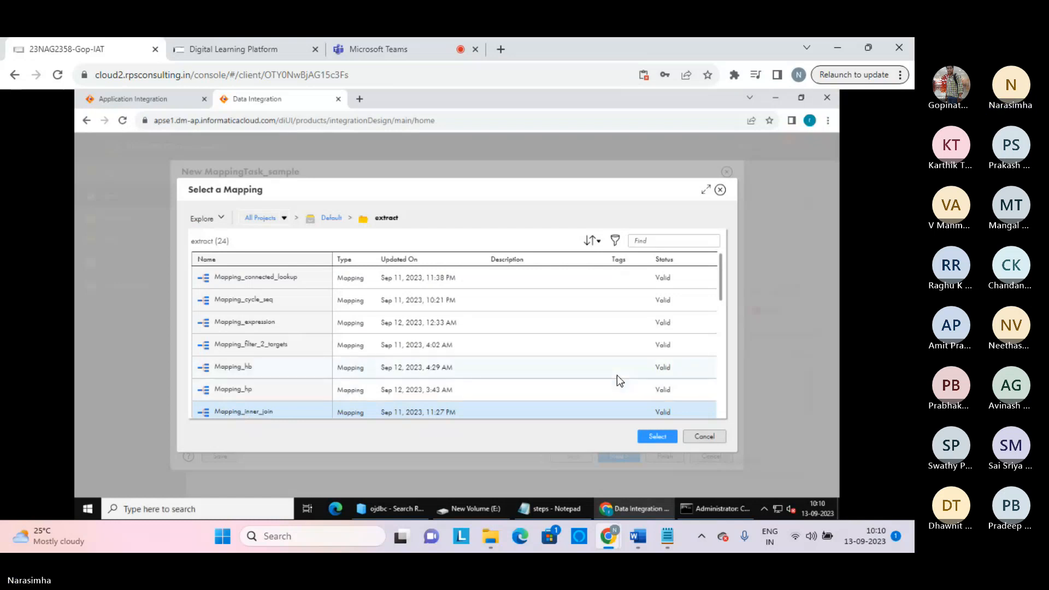
{"action": "left_click", "coordinate": [655, 436]}
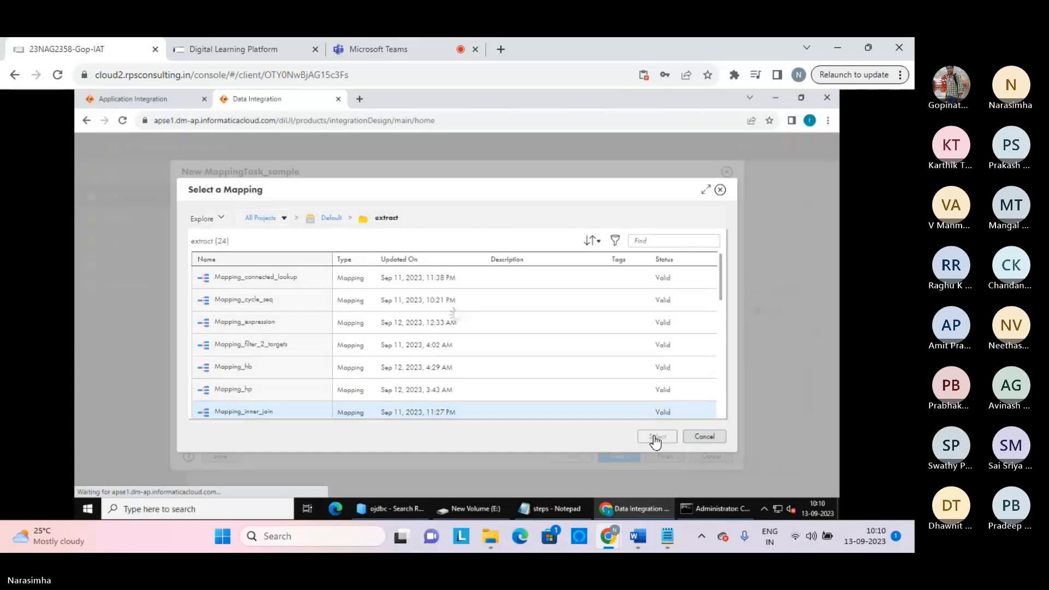
{"action": "left_click", "coordinate": [386, 44]}
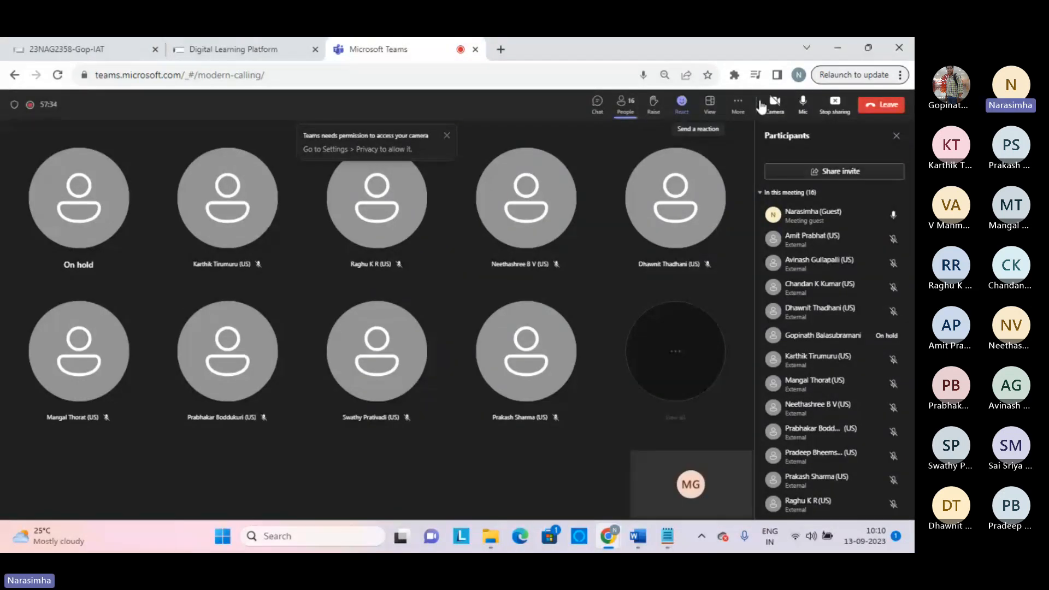
Step: Back in Informatica, advance MappingTask_sample to the Schedule step, left with no schedule
{"action": "scroll", "coordinate": [914, 295], "scroll_direction": "down", "scroll_amount": 1}
{"action": "scroll", "coordinate": [913, 295], "scroll_direction": "down", "scroll_amount": 1}
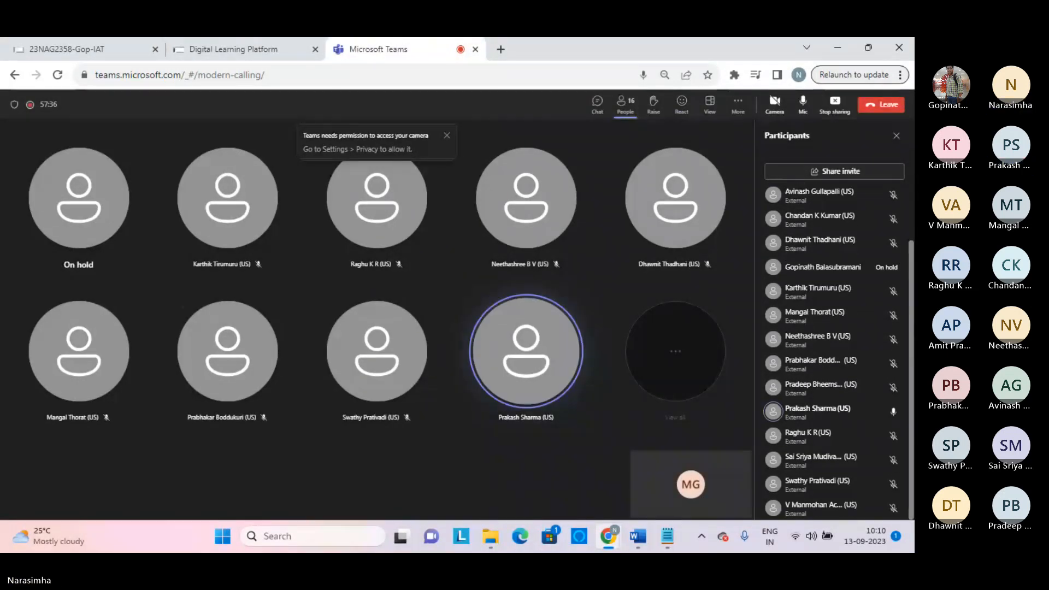
{"action": "left_click", "coordinate": [103, 52]}
{"action": "left_click", "coordinate": [624, 455]}
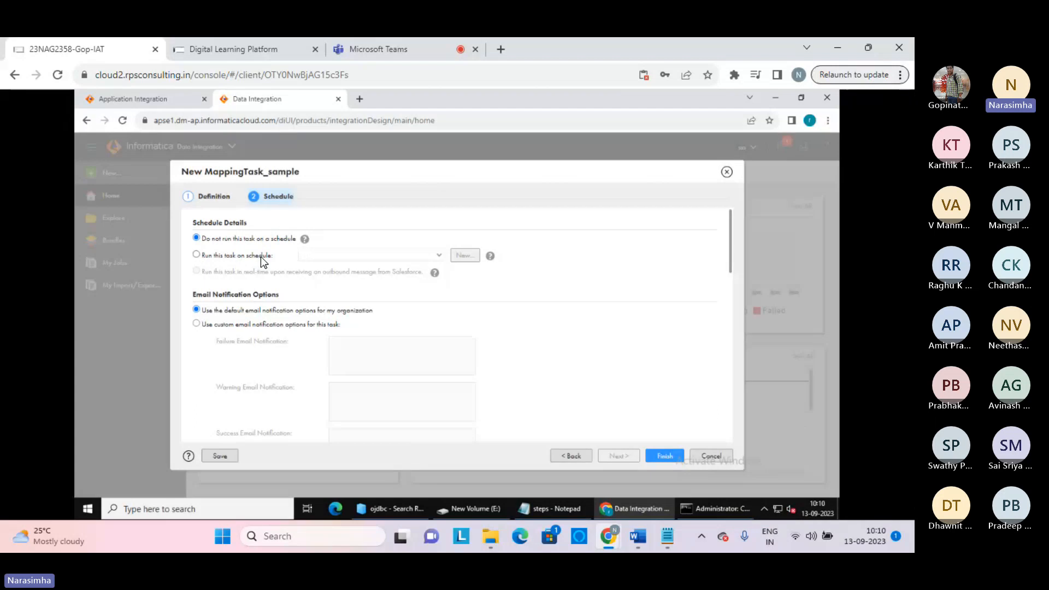
{"action": "left_click", "coordinate": [197, 257]}
{"action": "left_click", "coordinate": [439, 256]}
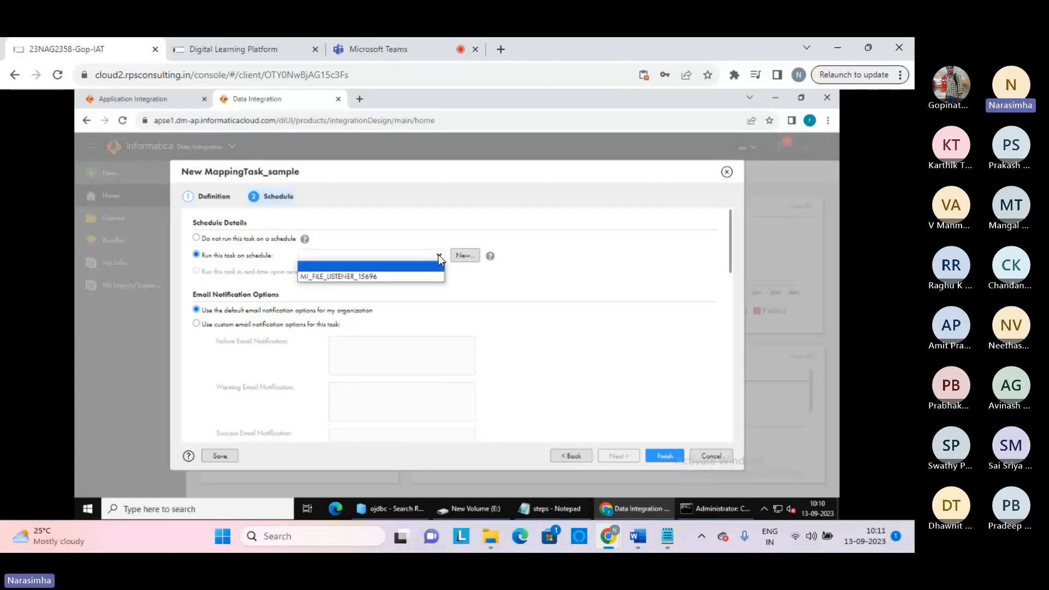
{"action": "left_click", "coordinate": [439, 255]}
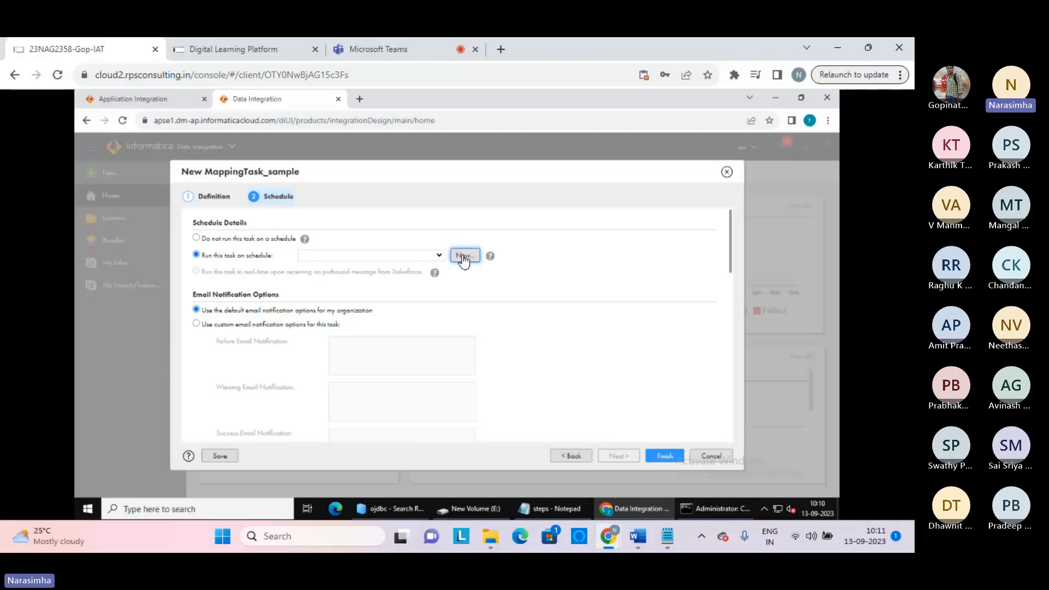
{"action": "left_click", "coordinate": [462, 254]}
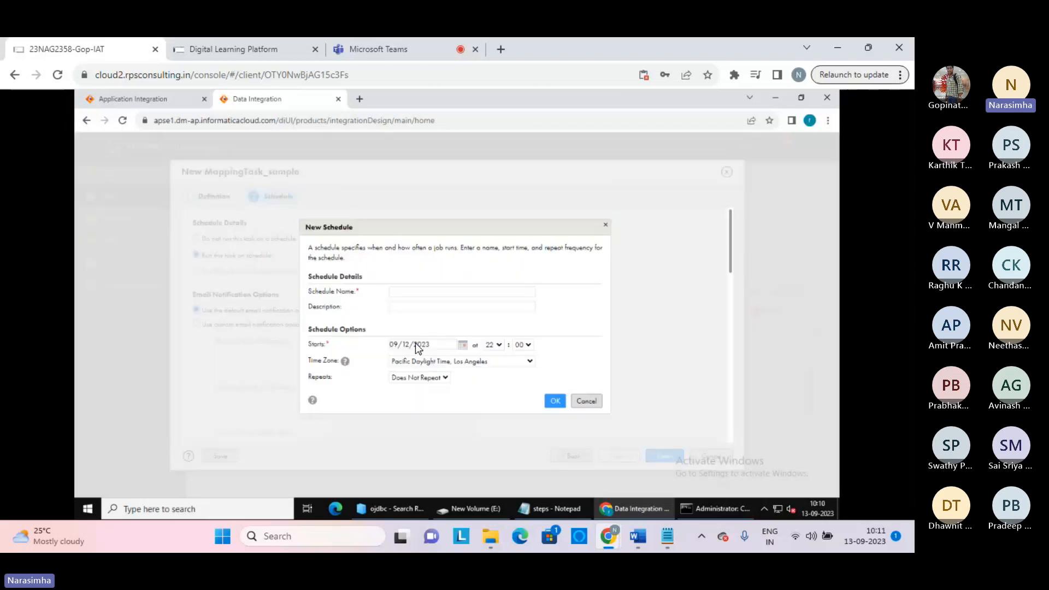
{"action": "left_click", "coordinate": [588, 401]}
{"action": "left_click", "coordinate": [197, 239]}
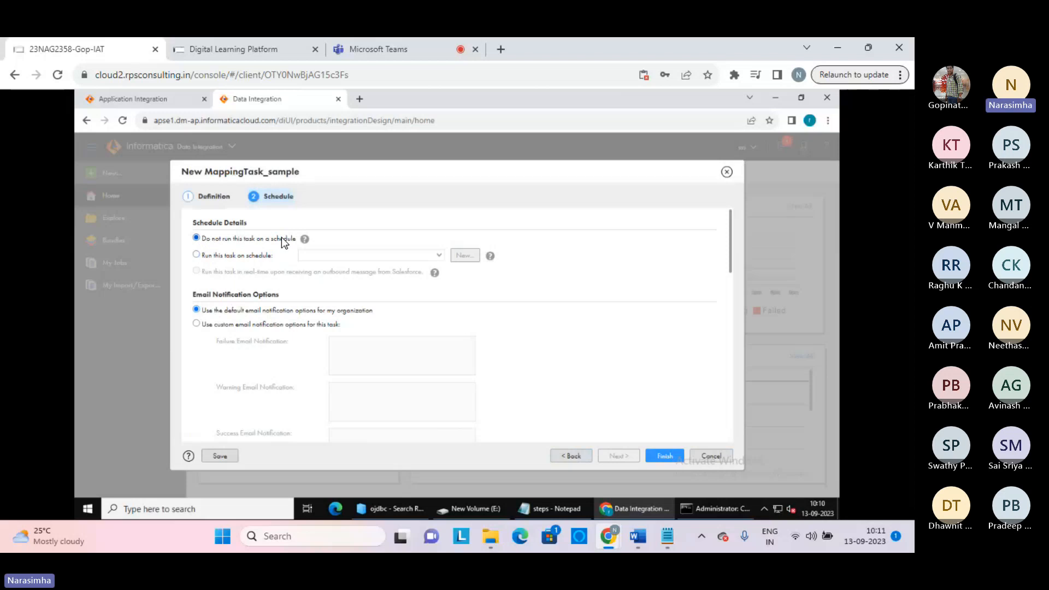
Step: Choose custom email notification options, typing the notification e-mail address for Failure and pasting it into Warning and Success
{"action": "left_click_drag", "start_coordinate": [730, 245], "coordinate": [730, 271]}
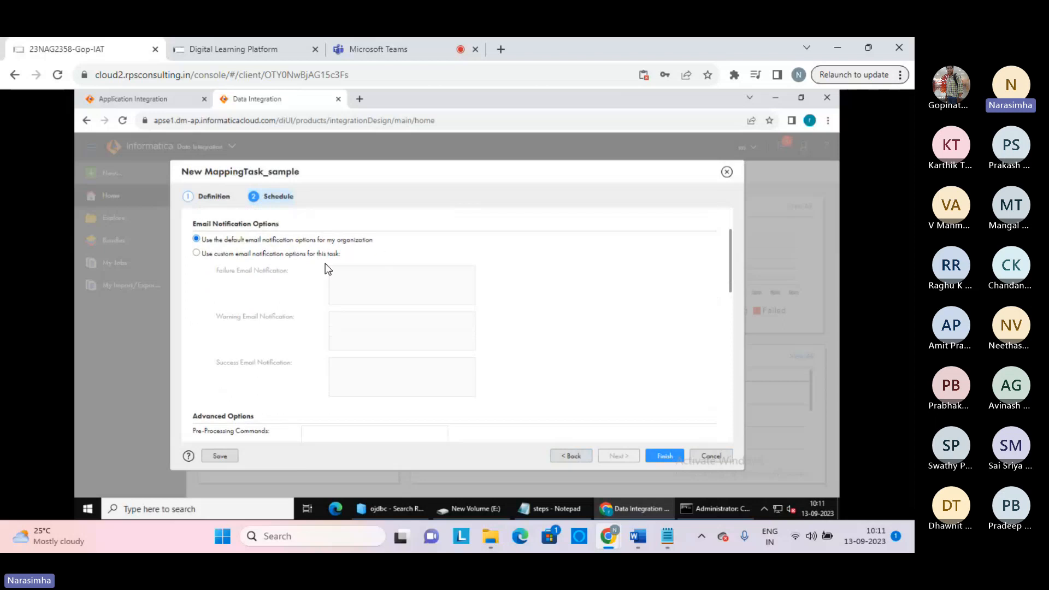
{"action": "left_click", "coordinate": [197, 253]}
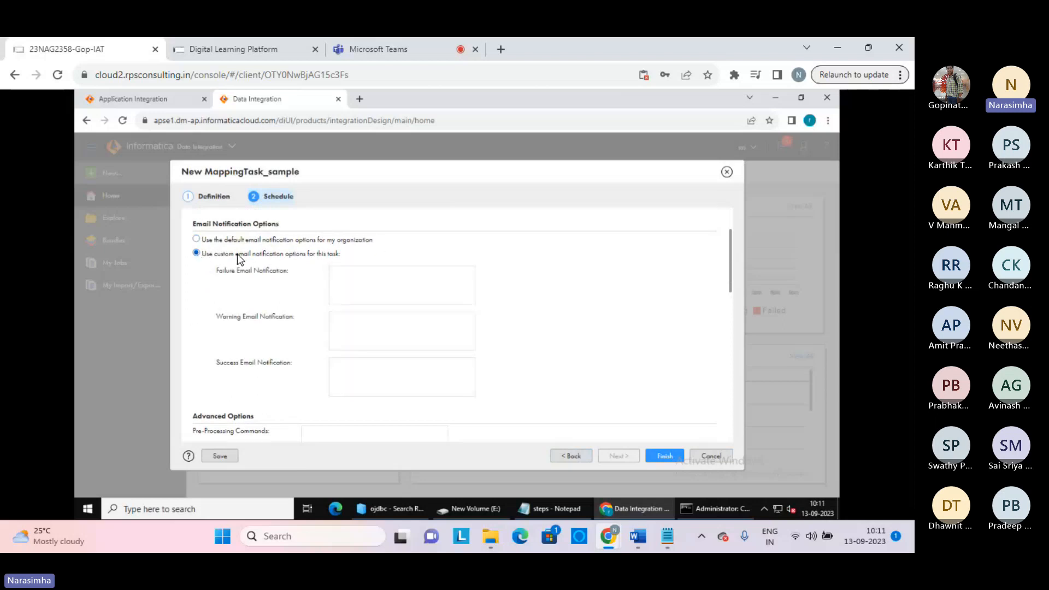
{"action": "left_click", "coordinate": [376, 282]}
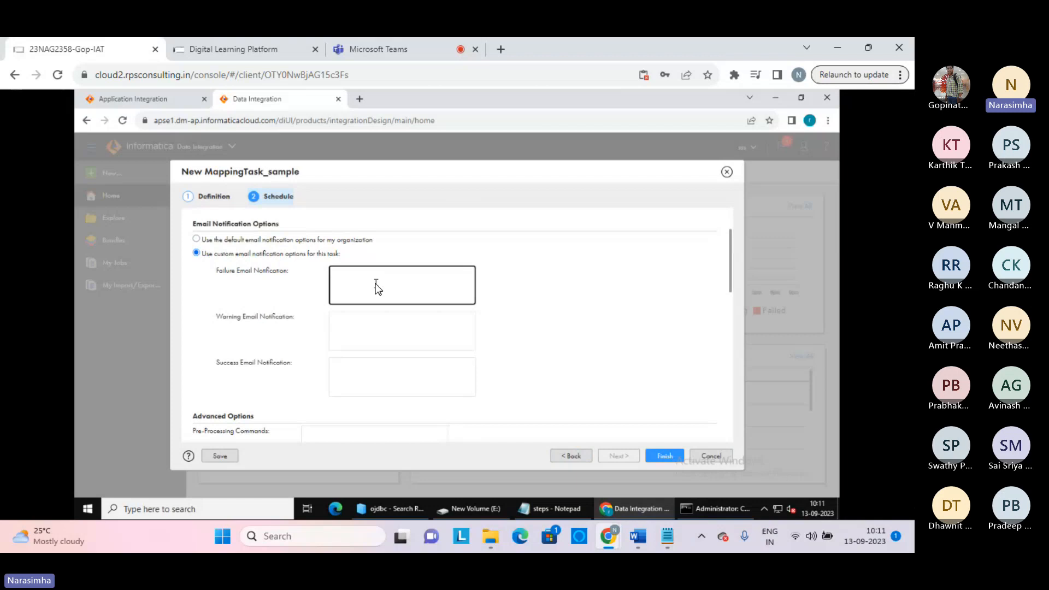
{"action": "key", "text": "ctrl+a"}
{"action": "key", "text": "ctrl+c"}
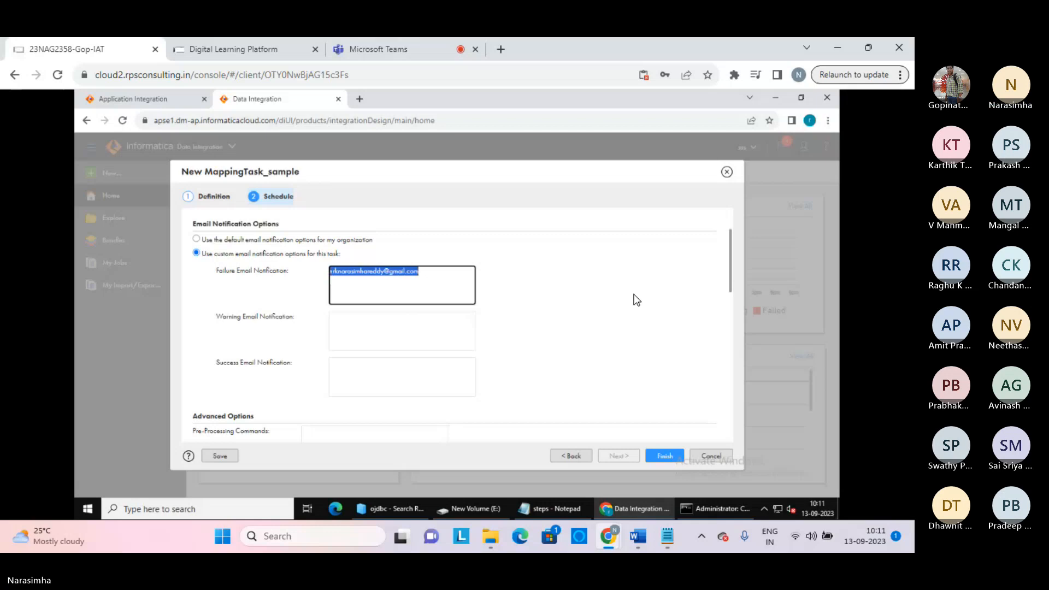
{"action": "left_click", "coordinate": [396, 331]}
{"action": "key", "text": "ctrl+v"}
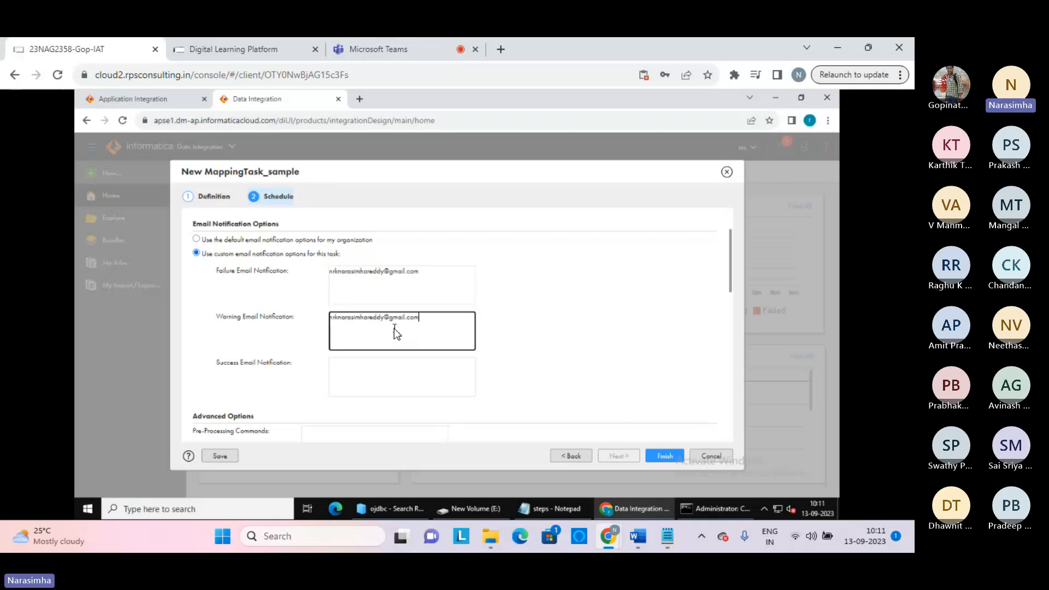
{"action": "left_click", "coordinate": [376, 372]}
{"action": "key", "text": "ctrl+v"}
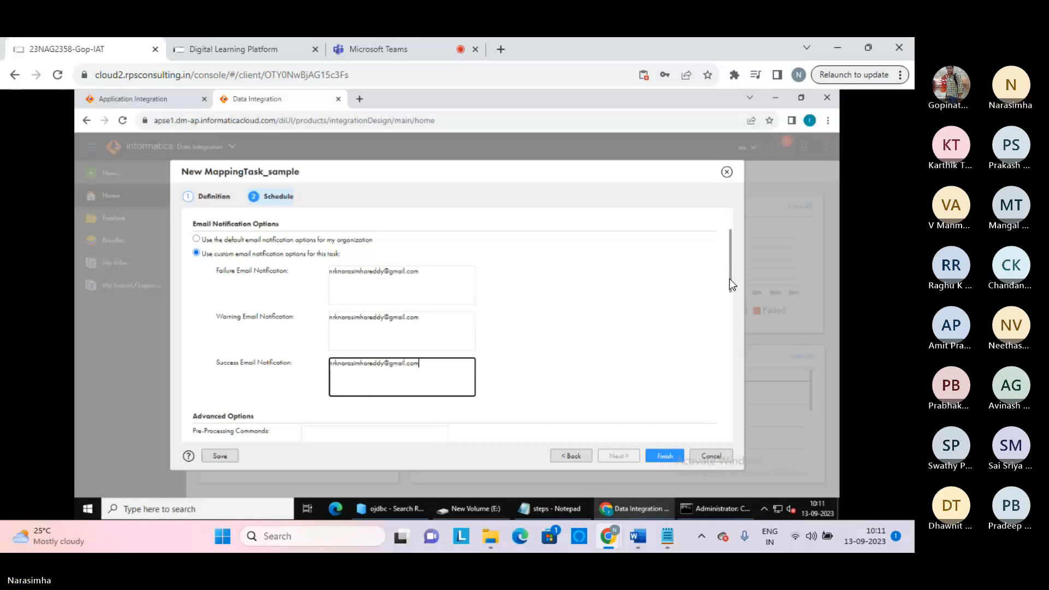
{"action": "scroll", "coordinate": [730, 280], "scroll_direction": "down", "scroll_amount": 2}
{"action": "scroll", "coordinate": [723, 270], "scroll_direction": "up", "scroll_amount": 1}
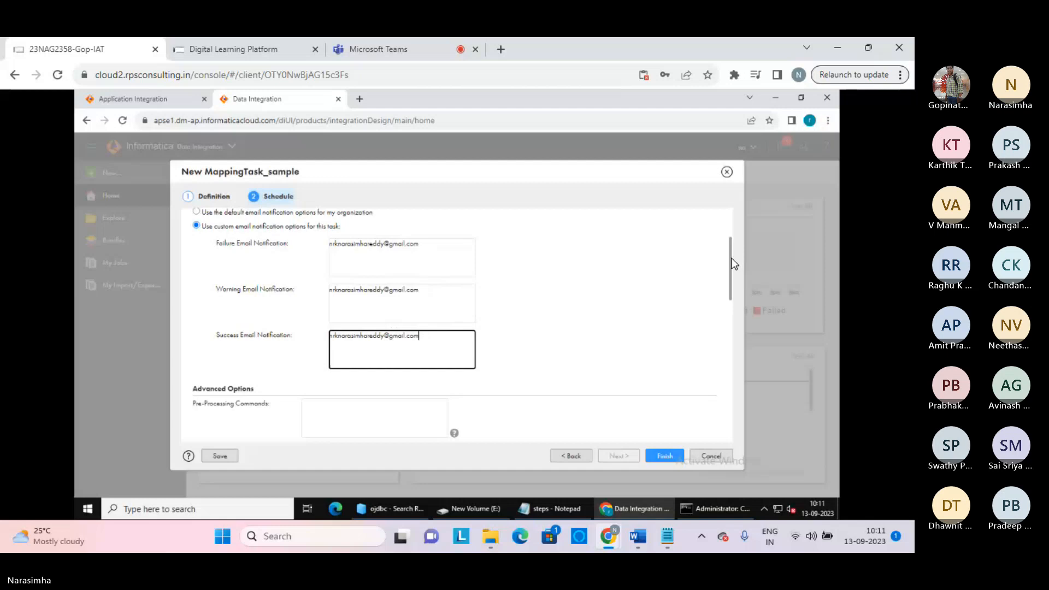
{"action": "scroll", "coordinate": [734, 266], "scroll_direction": "down", "scroll_amount": 1}
{"action": "left_click_drag", "start_coordinate": [733, 261], "coordinate": [727, 293]}
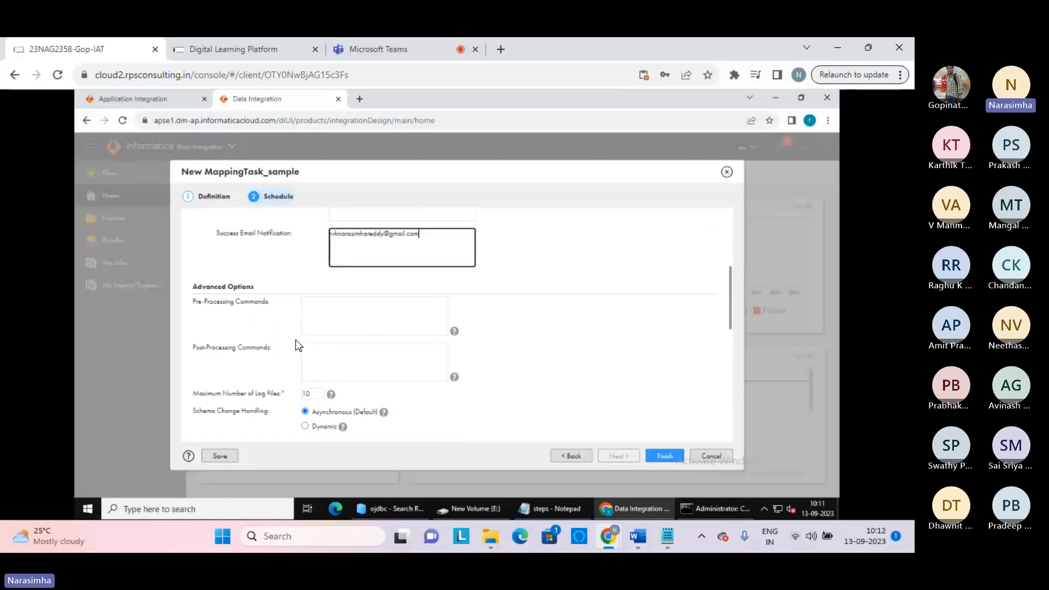
{"action": "left_click", "coordinate": [359, 318]}
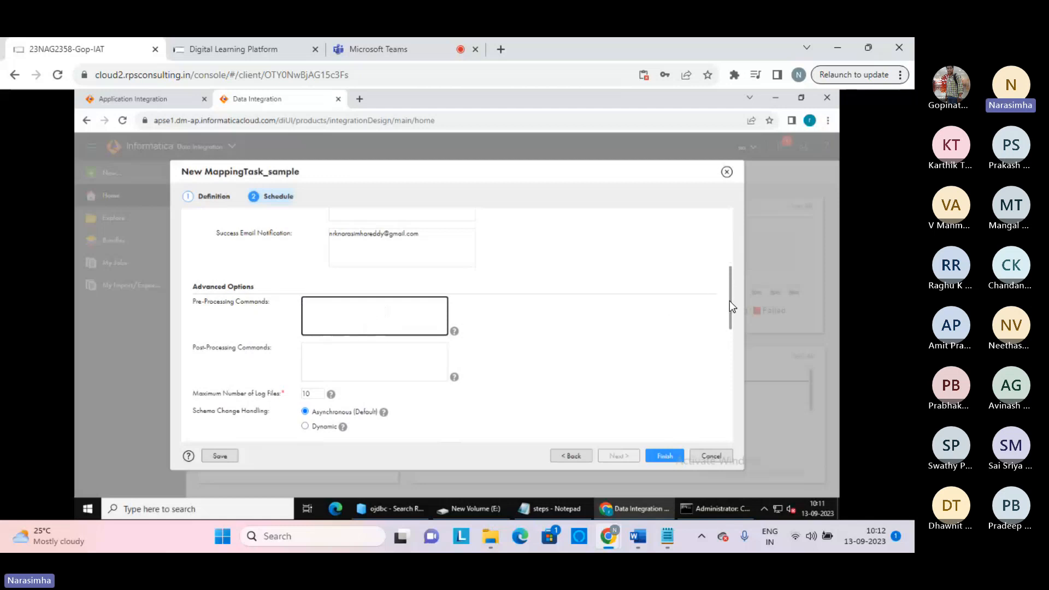
{"action": "scroll", "coordinate": [729, 306], "scroll_direction": "down", "scroll_amount": 3}
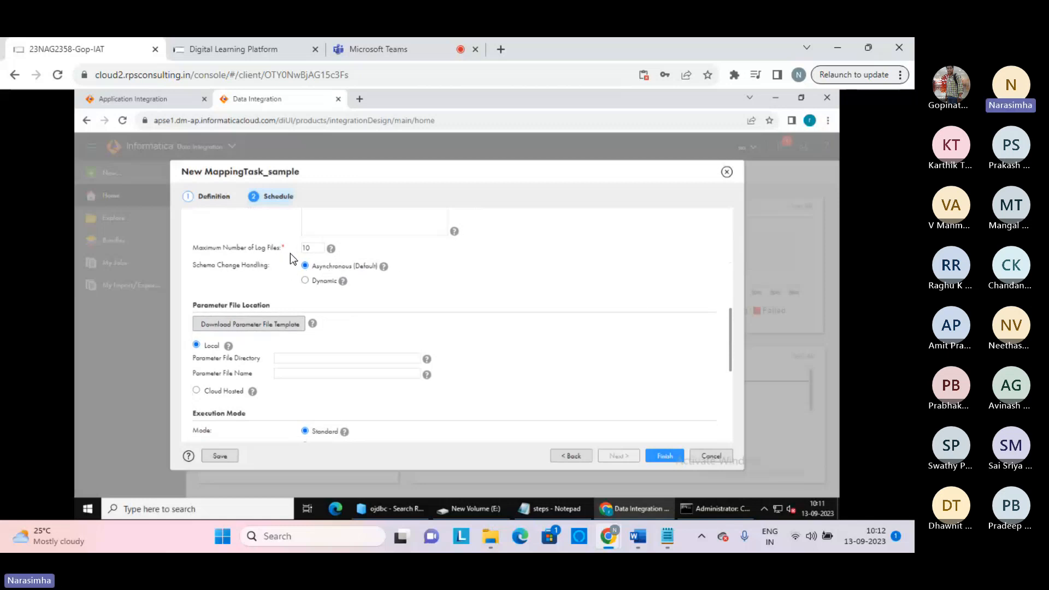
{"action": "left_click", "coordinate": [314, 251]}
{"action": "left_click_drag", "start_coordinate": [730, 349], "coordinate": [731, 372]}
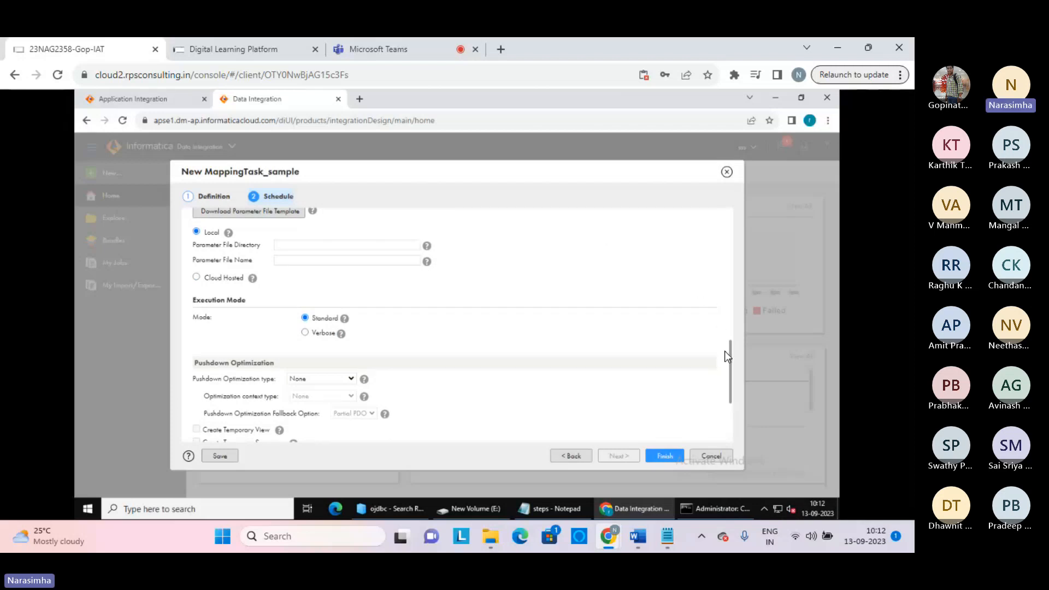
{"action": "left_click_drag", "start_coordinate": [732, 361], "coordinate": [733, 375]}
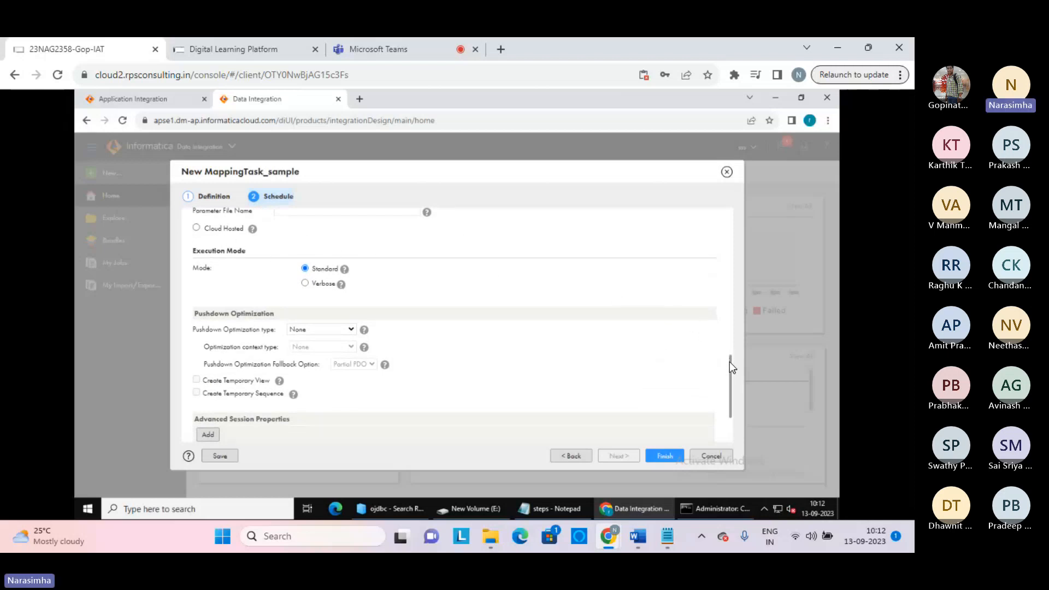
{"action": "left_click_drag", "start_coordinate": [729, 362], "coordinate": [727, 378]}
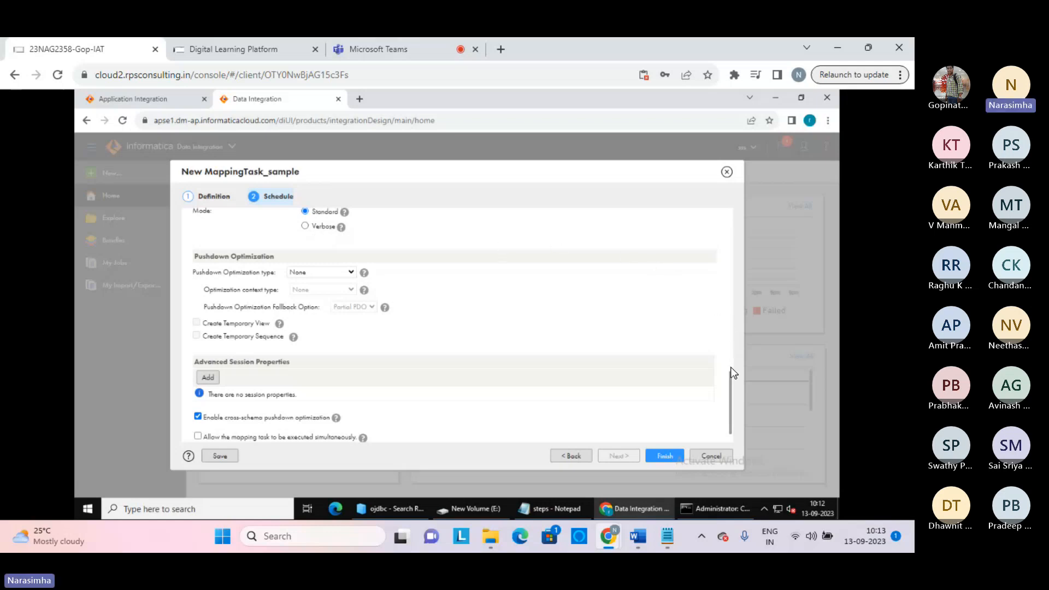
{"action": "left_click_drag", "start_coordinate": [730, 390], "coordinate": [730, 396]}
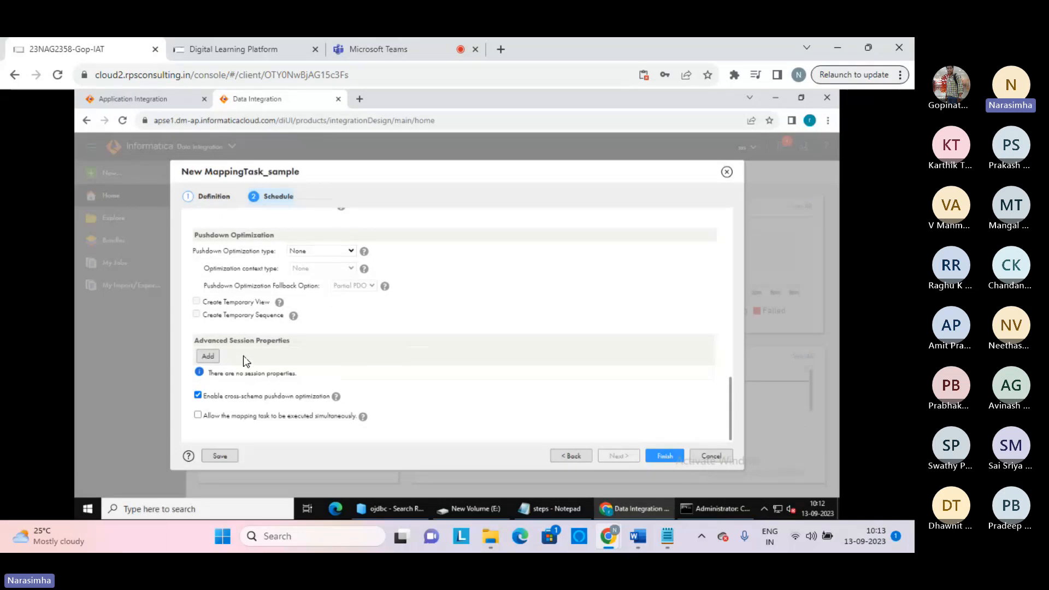
Step: Finish MappingTask_sample and review its task details, including creator and the Default\extract location
{"action": "left_click", "coordinate": [666, 457]}
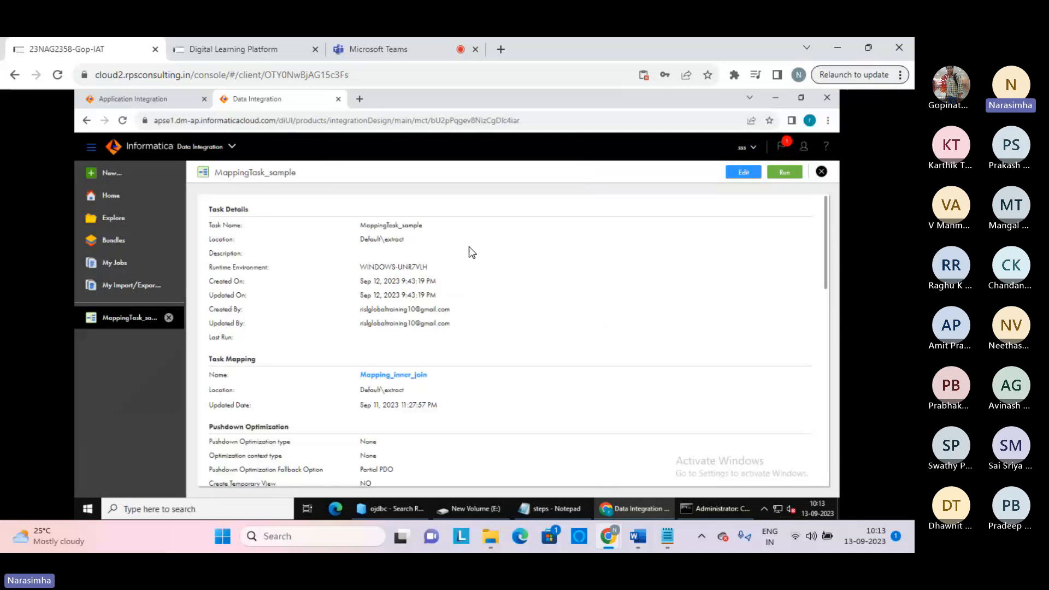
{"action": "left_click_drag", "start_coordinate": [327, 244], "coordinate": [546, 412]}
{"action": "left_click", "coordinate": [815, 312]}
{"action": "left_click_drag", "start_coordinate": [209, 208], "coordinate": [361, 309]}
{"action": "left_click_drag", "start_coordinate": [474, 326], "coordinate": [487, 340]}
{"action": "left_click", "coordinate": [635, 300]}
{"action": "left_click_drag", "start_coordinate": [828, 242], "coordinate": [824, 267]}
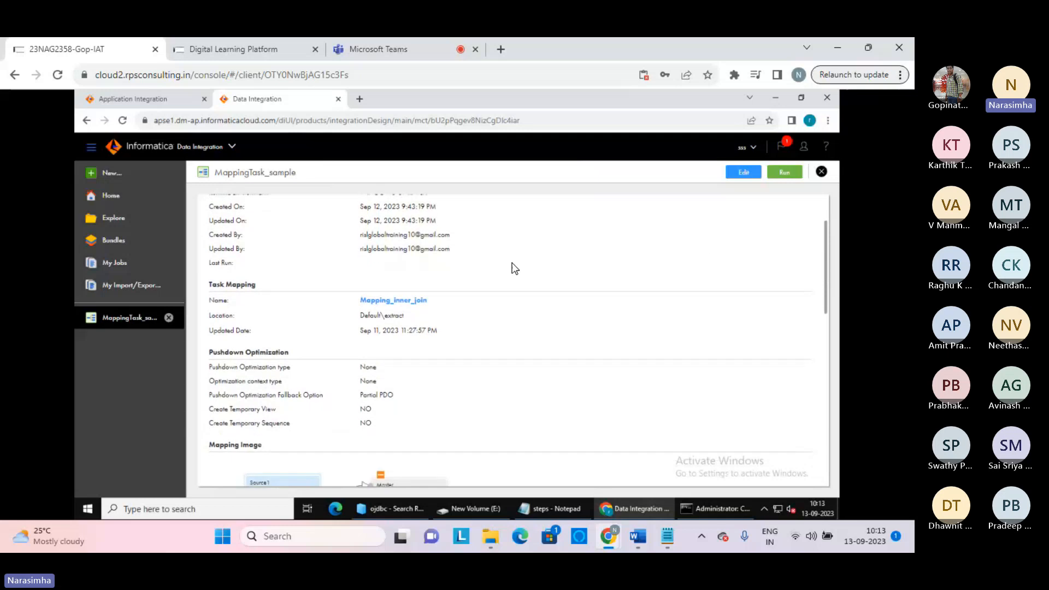
{"action": "left_click_drag", "start_coordinate": [362, 242], "coordinate": [485, 245]}
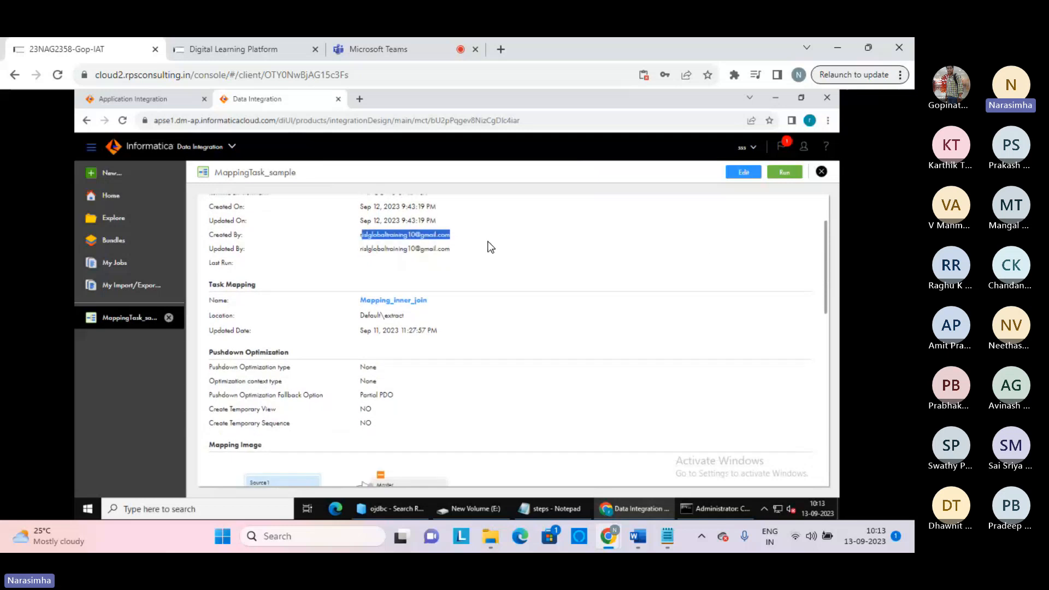
{"action": "left_click", "coordinate": [490, 247]}
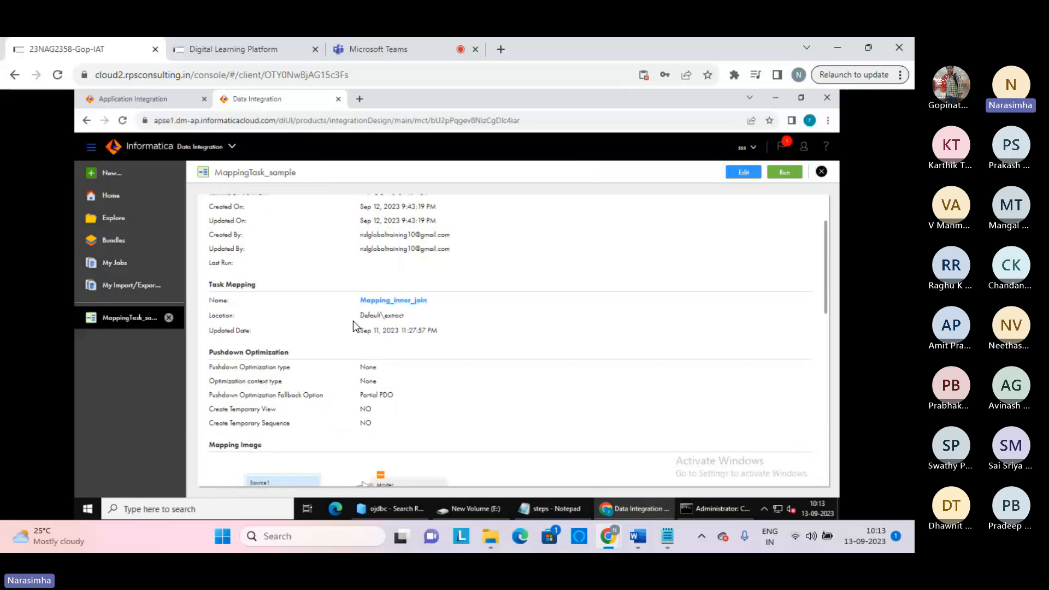
{"action": "left_click_drag", "start_coordinate": [355, 319], "coordinate": [429, 321]}
Step: Review pushdown optimization, source parameters, schedule and notification settings on the details page, then scroll back up
{"action": "scroll", "coordinate": [831, 276], "scroll_direction": "down", "scroll_amount": 2}
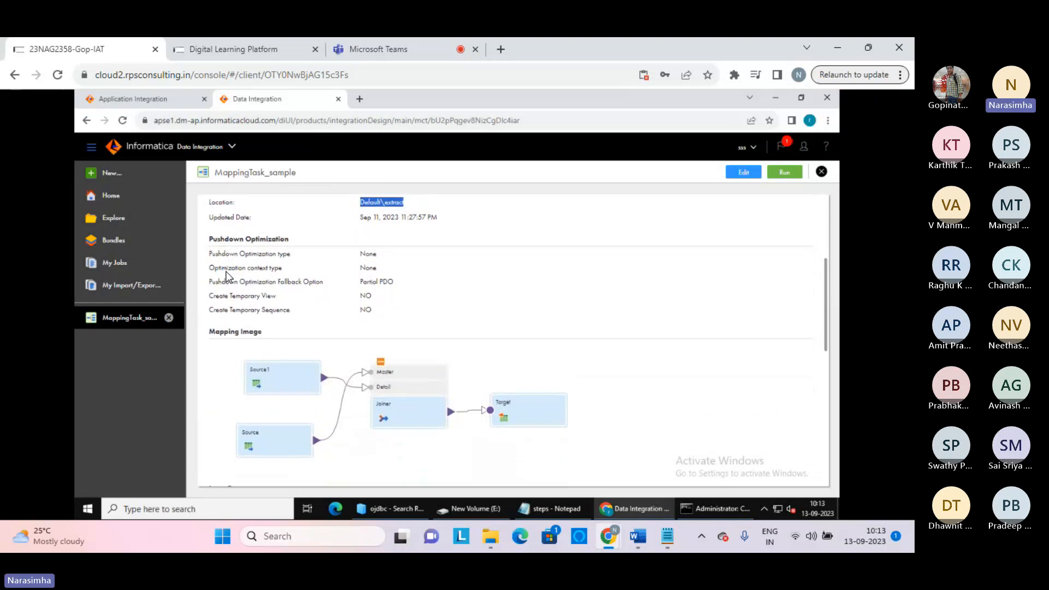
{"action": "left_click_drag", "start_coordinate": [225, 271], "coordinate": [438, 298]}
{"action": "left_click", "coordinate": [438, 298]}
{"action": "scroll", "coordinate": [831, 358], "scroll_direction": "down", "scroll_amount": 5}
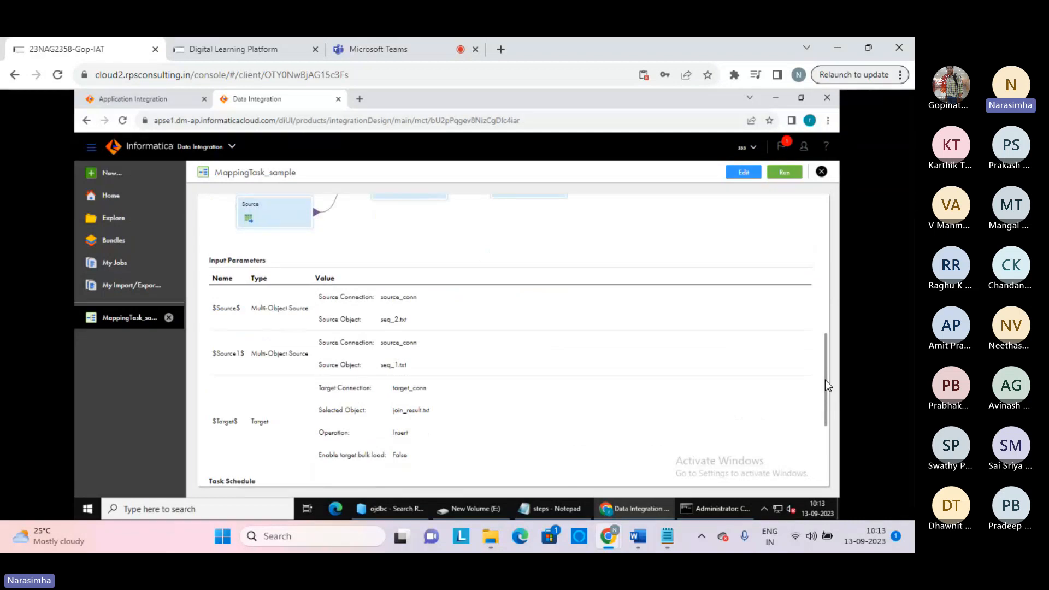
{"action": "scroll", "coordinate": [824, 399], "scroll_direction": "down", "scroll_amount": 2}
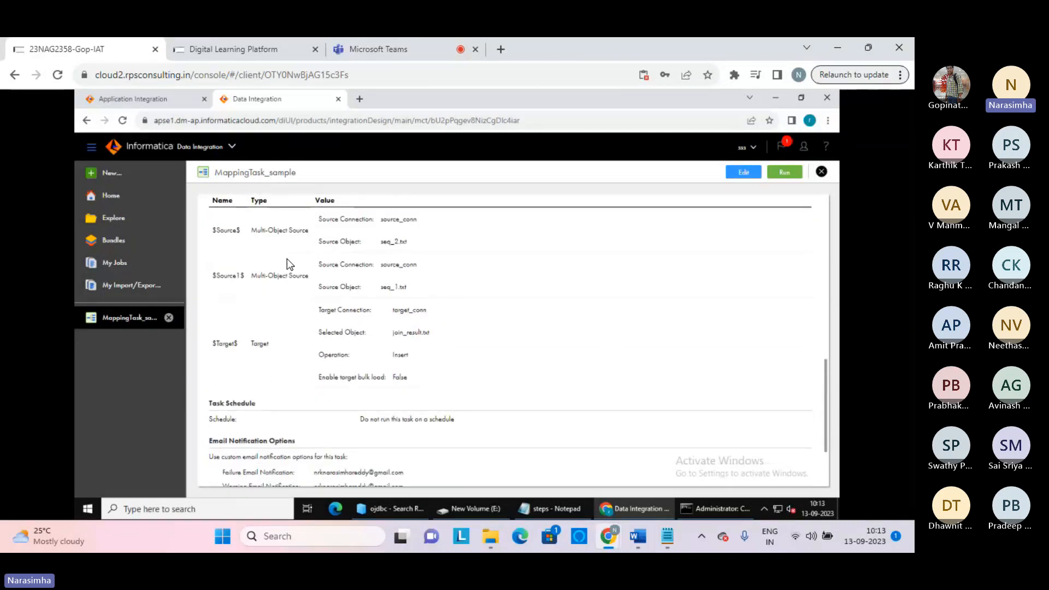
{"action": "left_click_drag", "start_coordinate": [216, 231], "coordinate": [471, 378]}
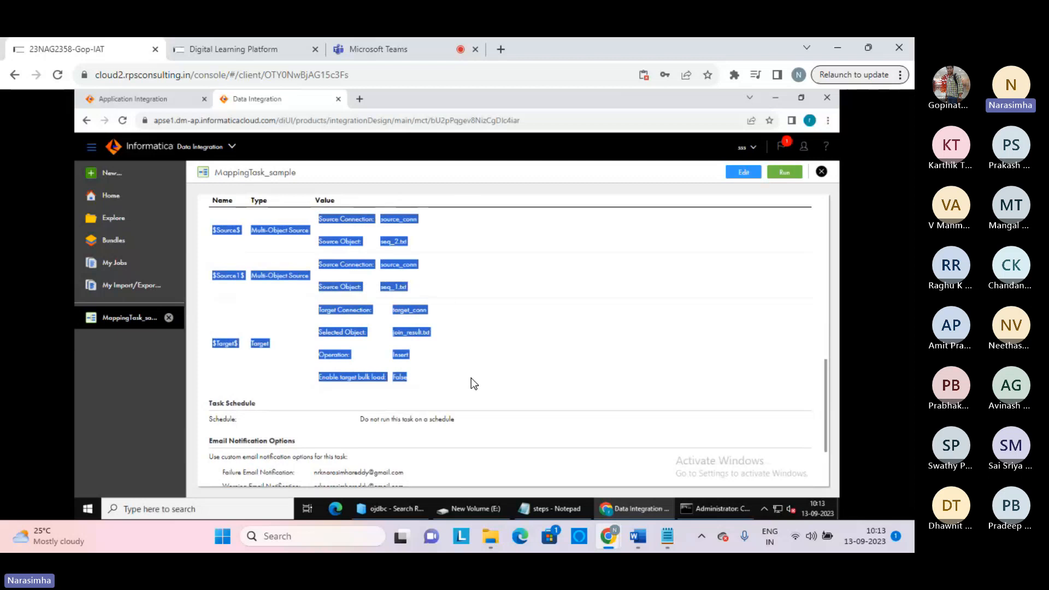
{"action": "left_click", "coordinate": [471, 379]}
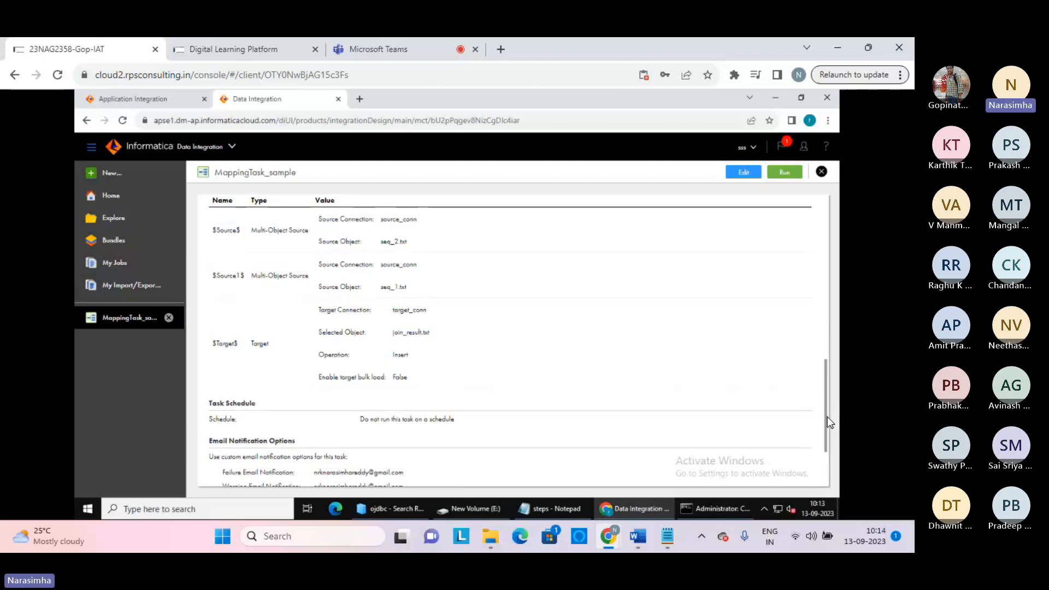
{"action": "scroll", "coordinate": [828, 435], "scroll_direction": "down", "scroll_amount": 2}
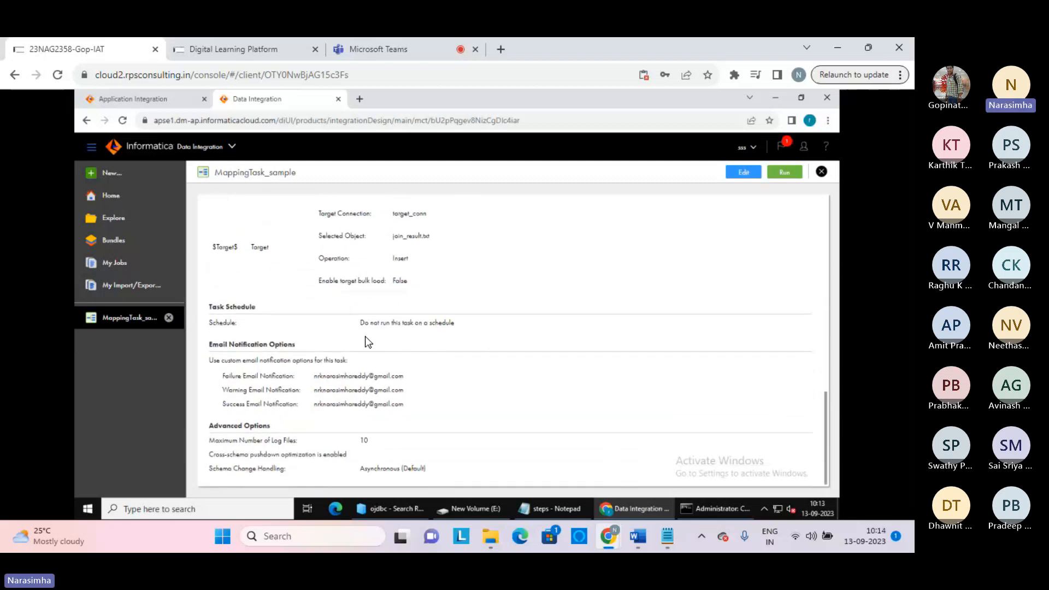
{"action": "left_click_drag", "start_coordinate": [360, 323], "coordinate": [467, 327]}
{"action": "left_click", "coordinate": [468, 327]}
{"action": "left_click_drag", "start_coordinate": [225, 376], "coordinate": [400, 402]}
{"action": "left_click", "coordinate": [400, 402]}
{"action": "left_click_drag", "start_coordinate": [830, 424], "coordinate": [826, 190]}
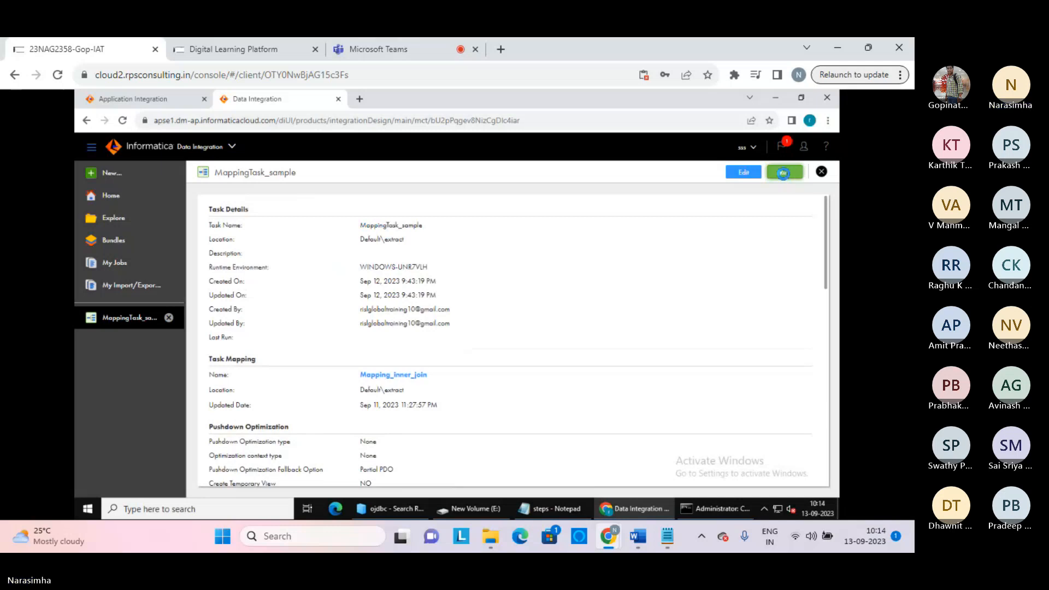
Step: Run MappingTask_sample, view it among My Jobs, and bring the New Volume (E:) folder forward
{"action": "left_click", "coordinate": [783, 174]}
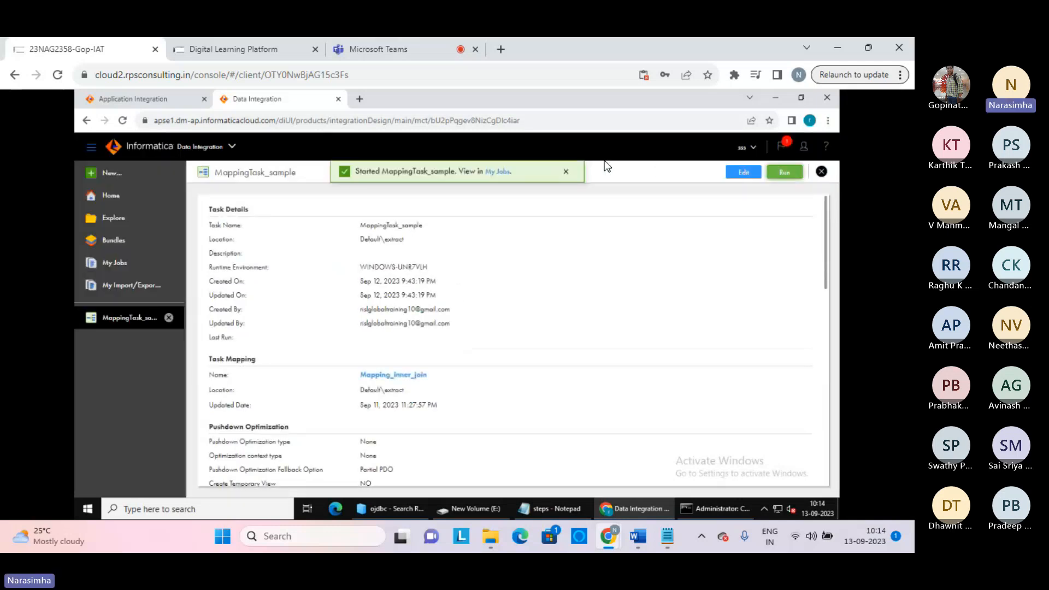
{"action": "left_click", "coordinate": [494, 172]}
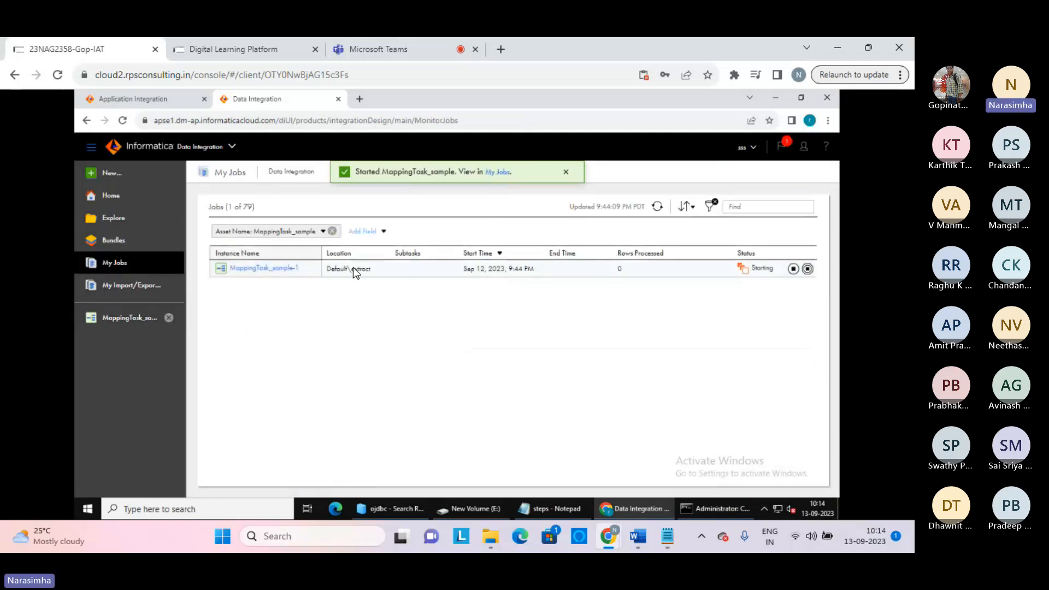
{"action": "left_click", "coordinate": [472, 511]}
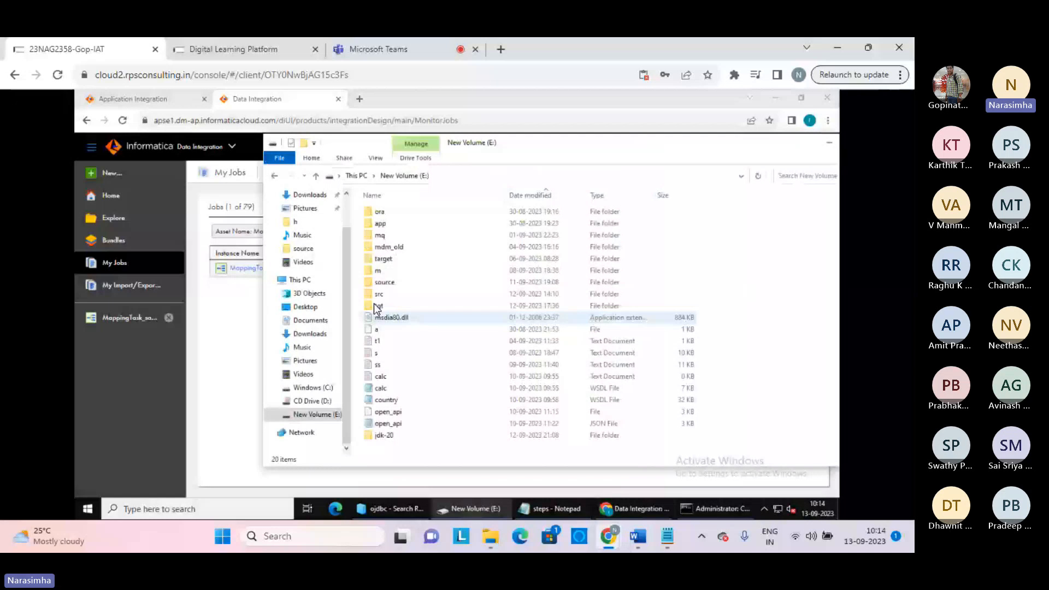
Step: In the tgt folder, sort by Date modified and open the newest join_result file in Notepad
{"action": "double_click", "coordinate": [376, 305]}
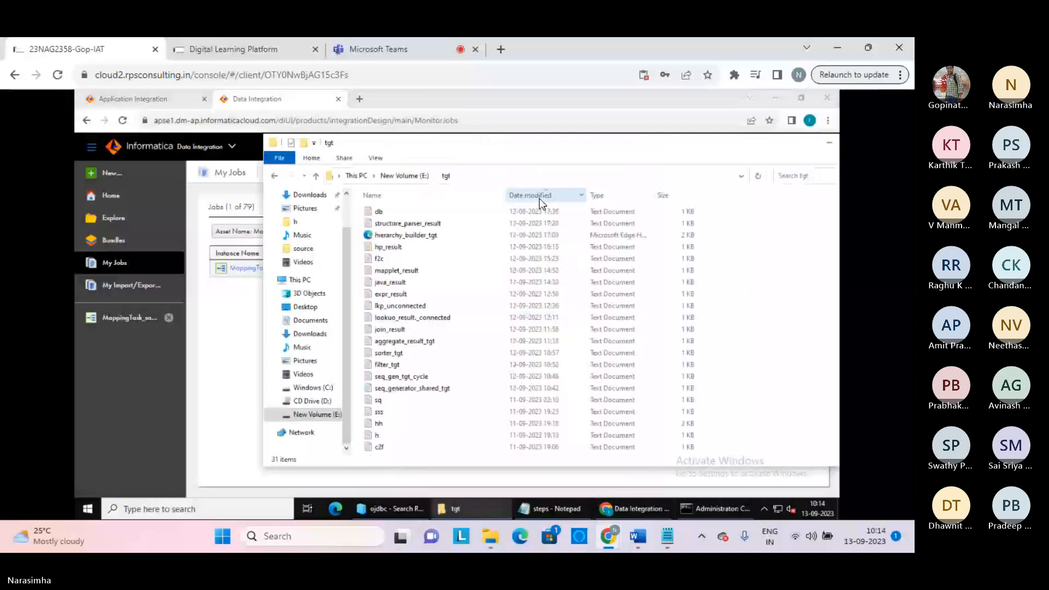
{"action": "left_click", "coordinate": [539, 198]}
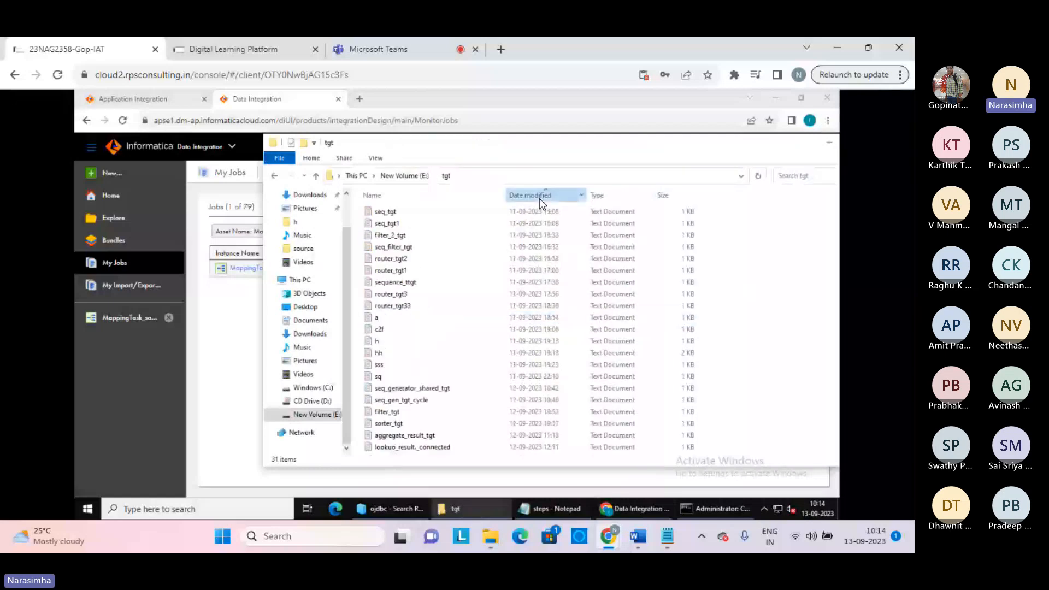
{"action": "left_click", "coordinate": [540, 199]}
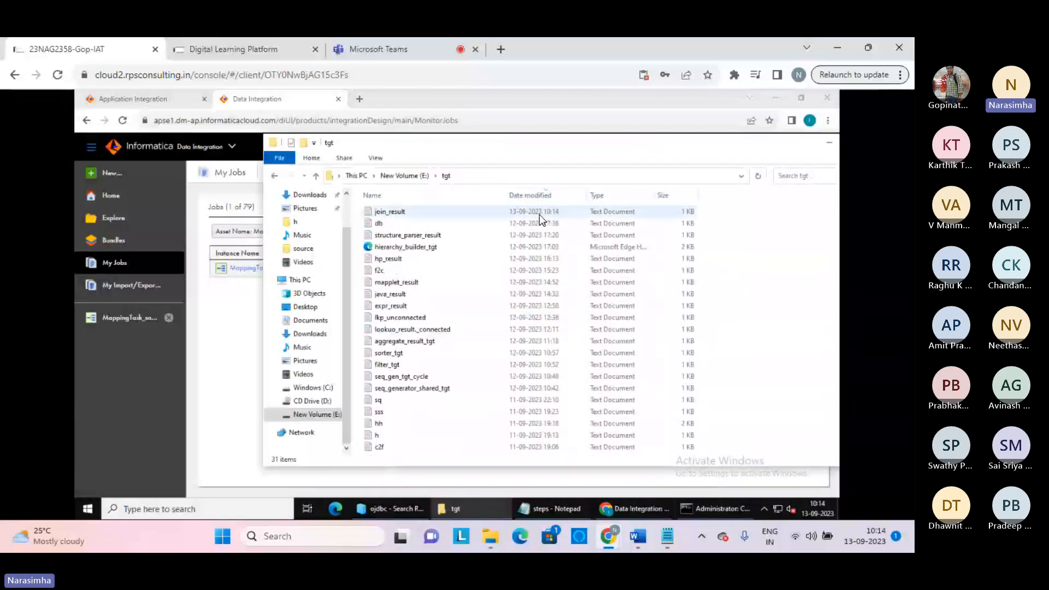
{"action": "left_click", "coordinate": [539, 214]}
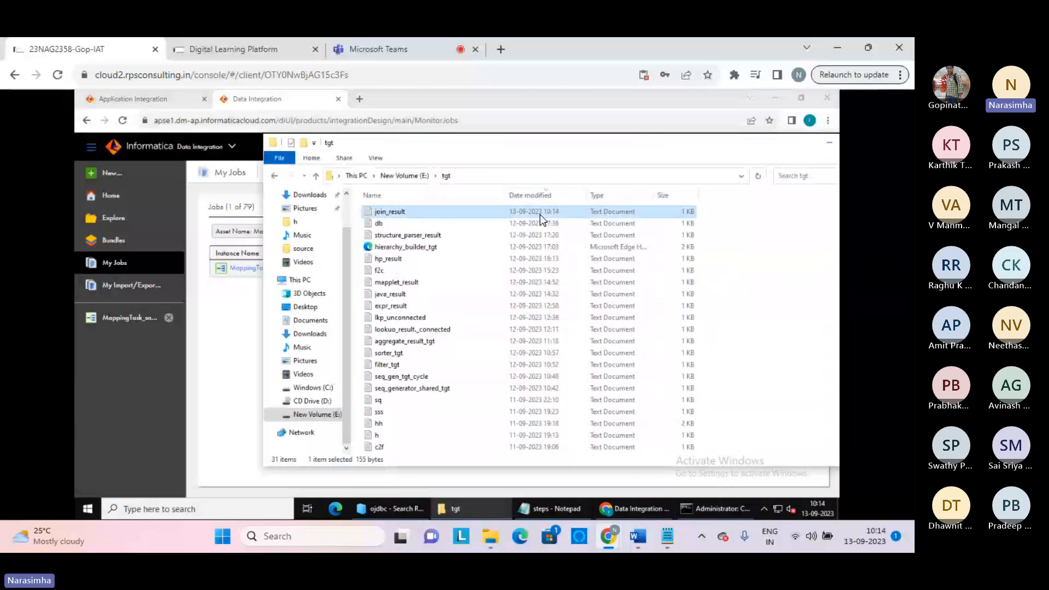
{"action": "double_click", "coordinate": [401, 214]}
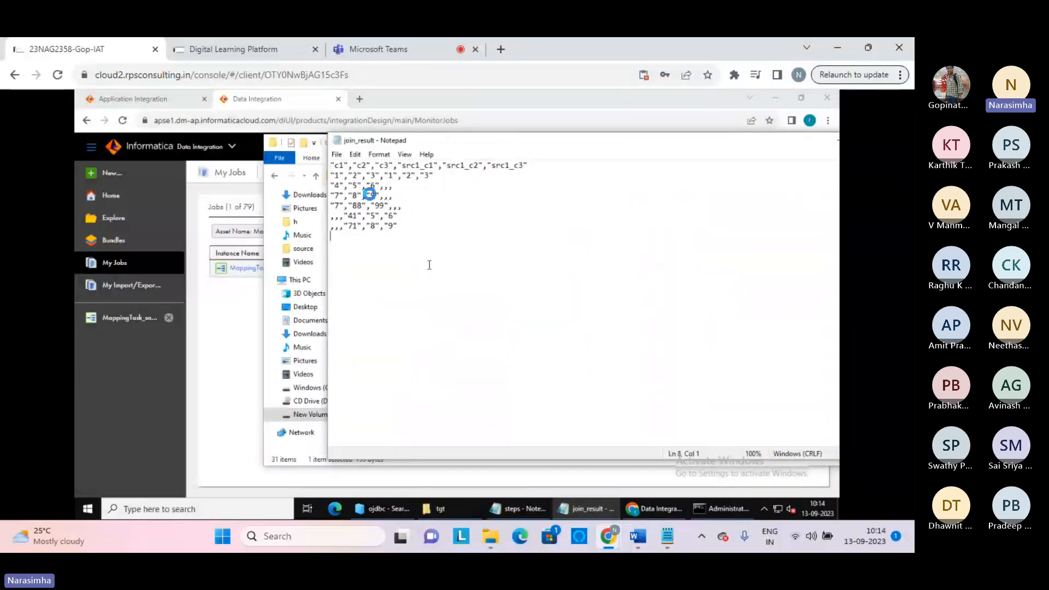
Step: Review the joined rows in join_result, then return to the Teams meeting
{"action": "left_click_drag", "start_coordinate": [428, 264], "coordinate": [330, 171]}
{"action": "left_click", "coordinate": [459, 297]}
{"action": "left_click_drag", "start_coordinate": [438, 176], "coordinate": [346, 179]}
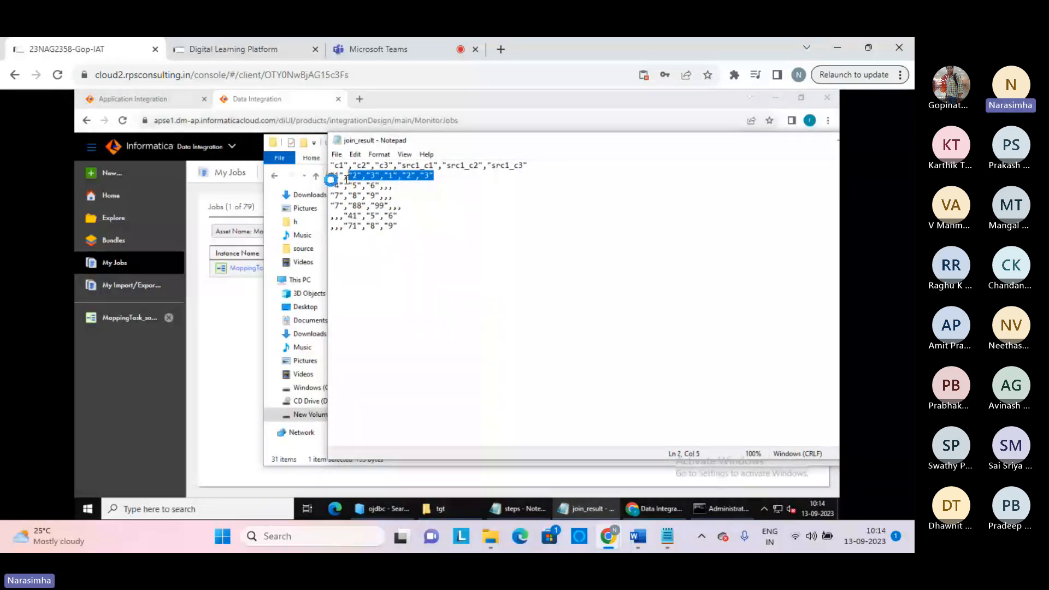
{"action": "left_click", "coordinate": [447, 253]}
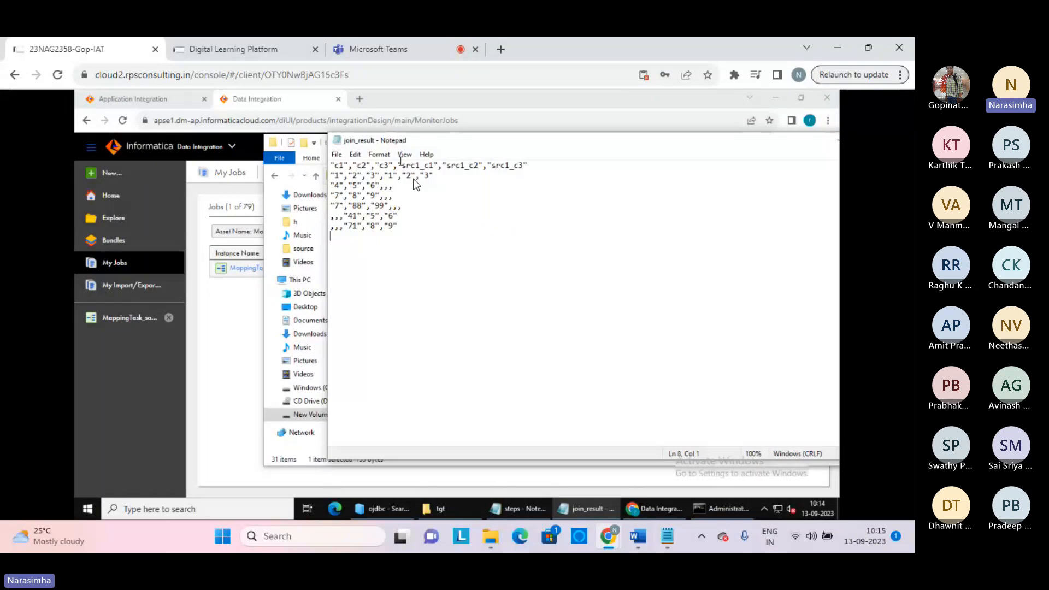
{"action": "left_click", "coordinate": [397, 57]}
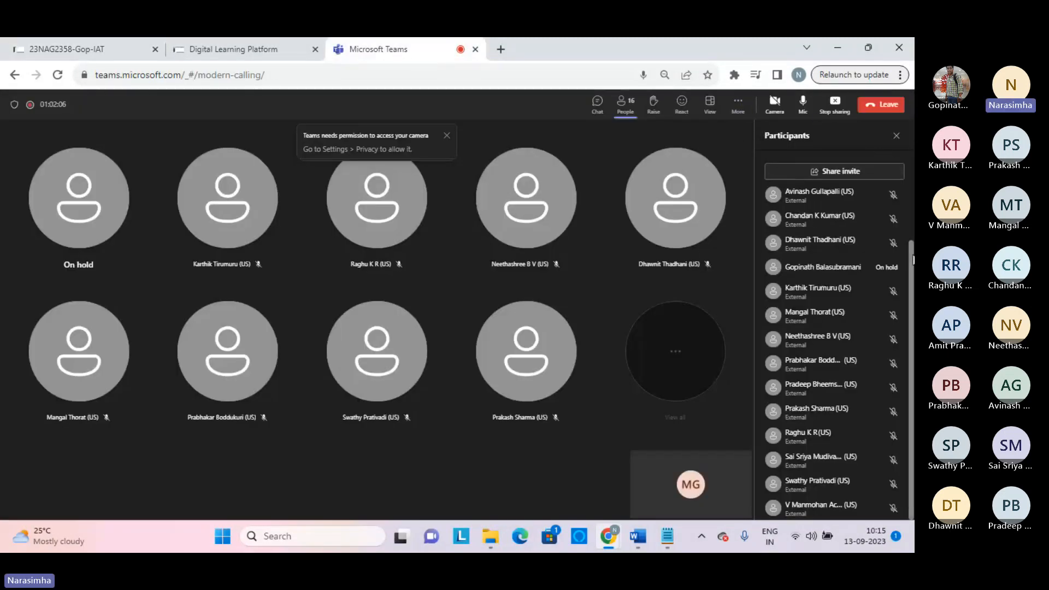
Step: Scroll the Participants panel to the top and open a new Chrome tab
{"action": "left_click_drag", "start_coordinate": [911, 268], "coordinate": [908, 185]}
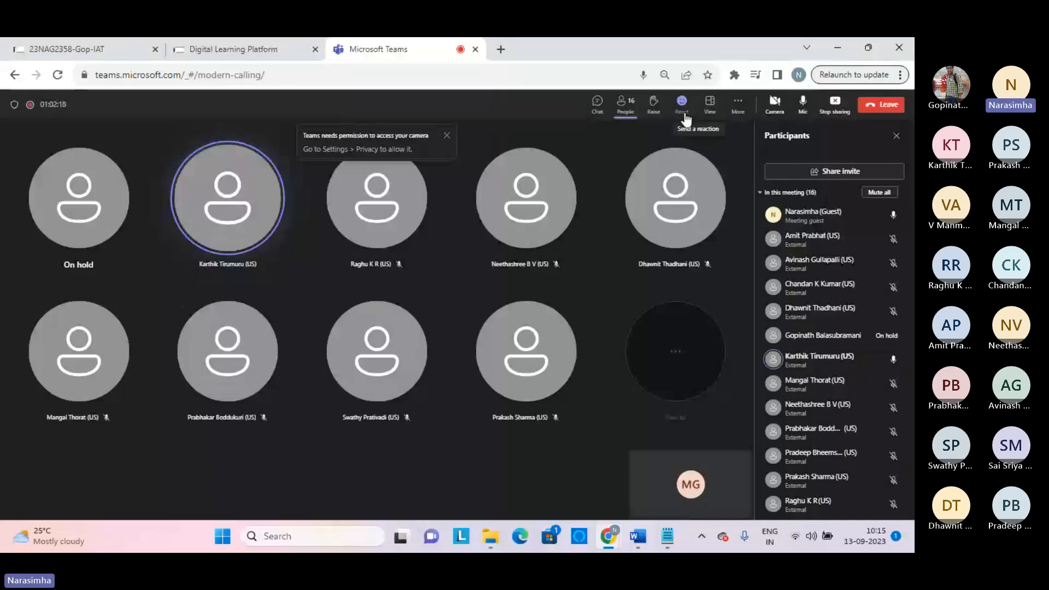
{"action": "left_click", "coordinate": [499, 57]}
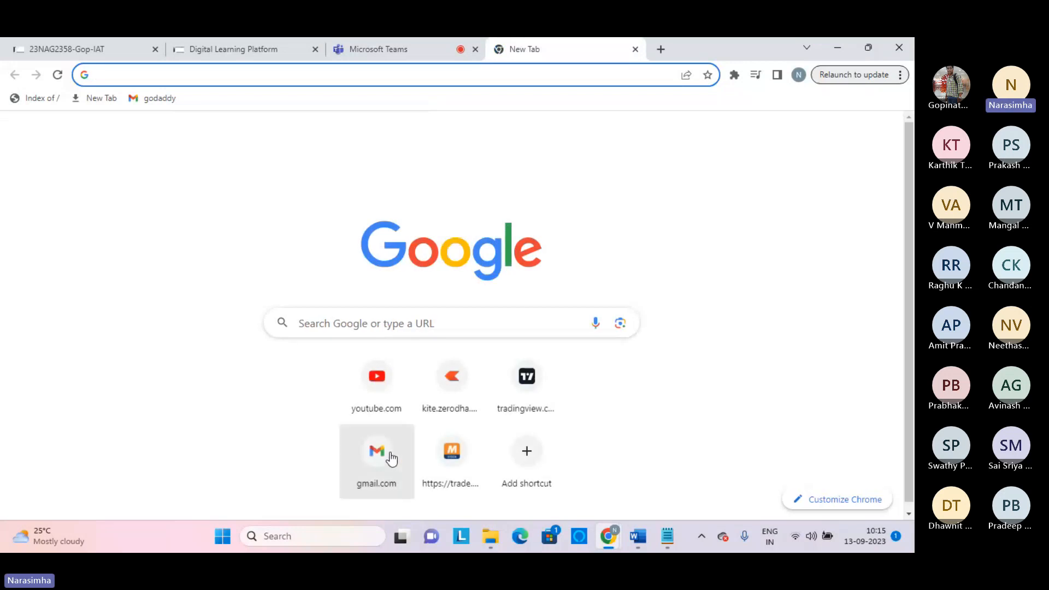
Step: Read the 'Mapping task completed' email for MappingTask_sample (6 success rows, 0 errors, target join_result.txt), then close Gmail
{"action": "left_click", "coordinate": [377, 455]}
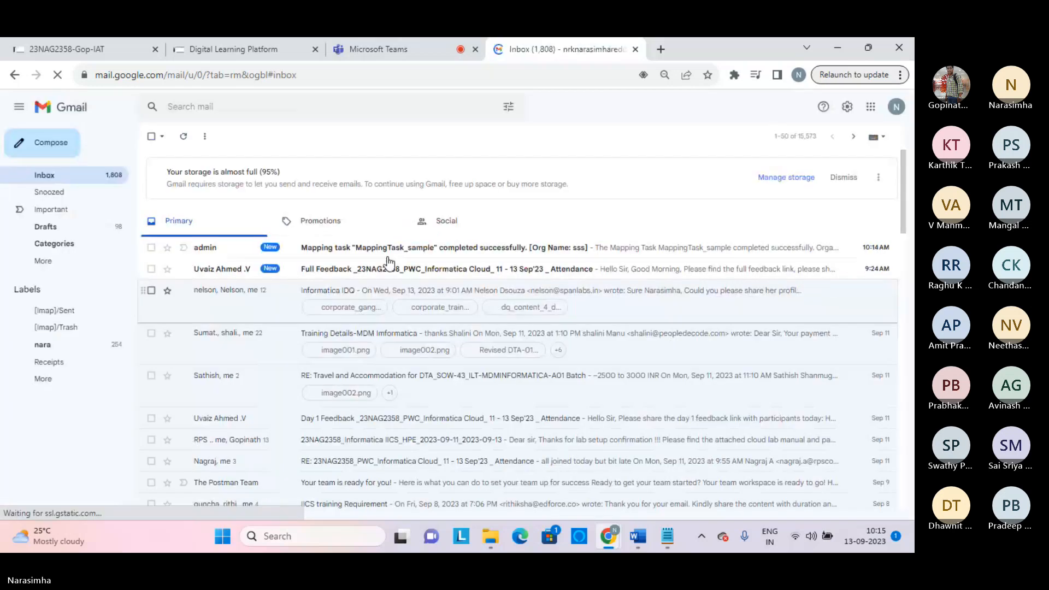
{"action": "left_click", "coordinate": [354, 252]}
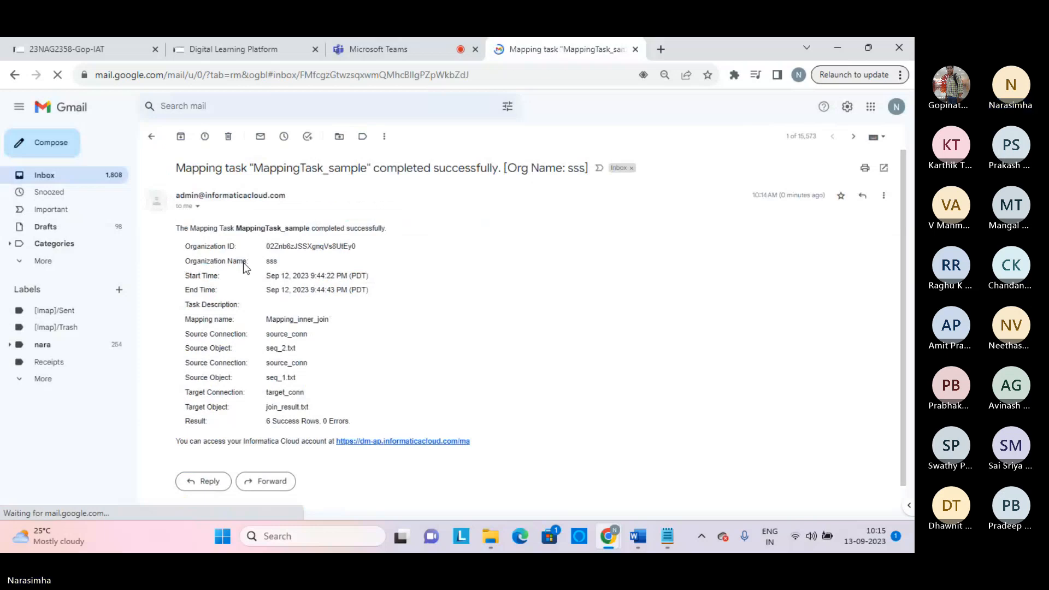
{"action": "left_click_drag", "start_coordinate": [184, 259], "coordinate": [330, 282]}
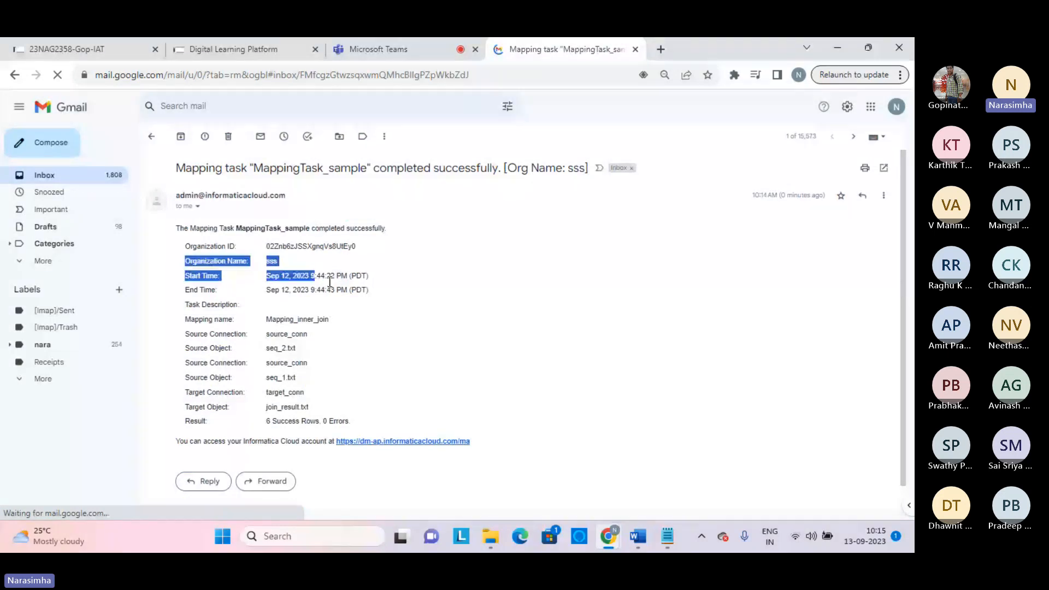
{"action": "left_click_drag", "start_coordinate": [266, 319], "coordinate": [368, 323]}
{"action": "left_click_drag", "start_coordinate": [266, 332], "coordinate": [313, 347]}
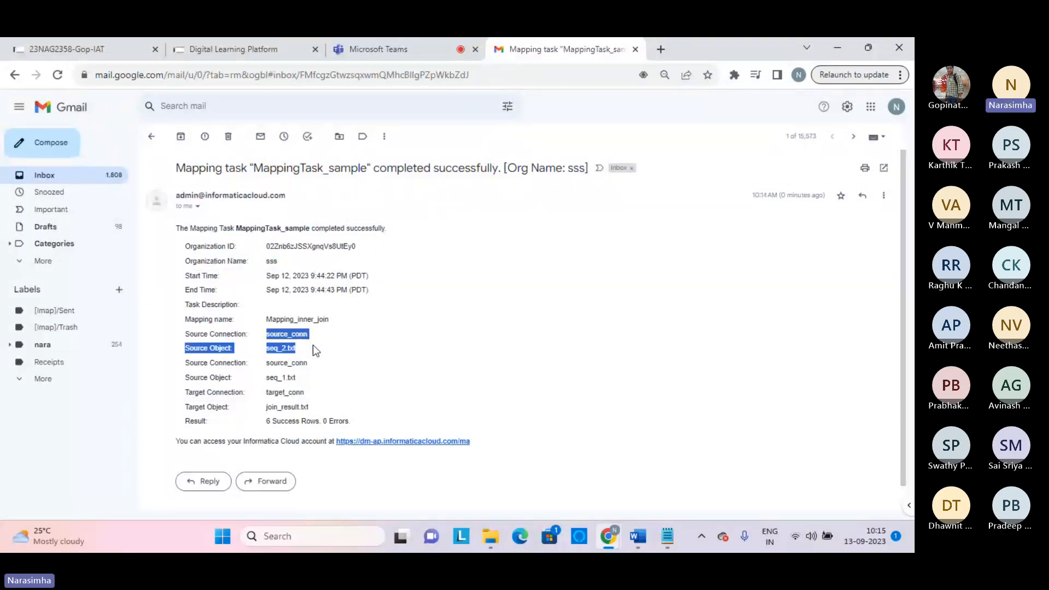
{"action": "left_click_drag", "start_coordinate": [175, 227], "coordinate": [365, 414]}
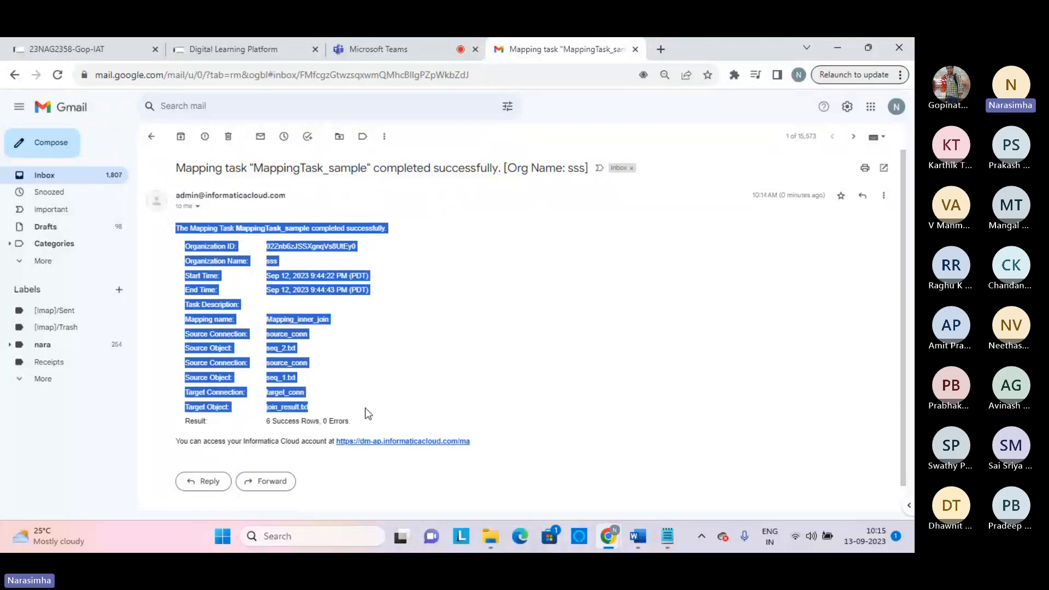
{"action": "left_click", "coordinate": [365, 407]}
{"action": "left_click_drag", "start_coordinate": [266, 408], "coordinate": [356, 427]}
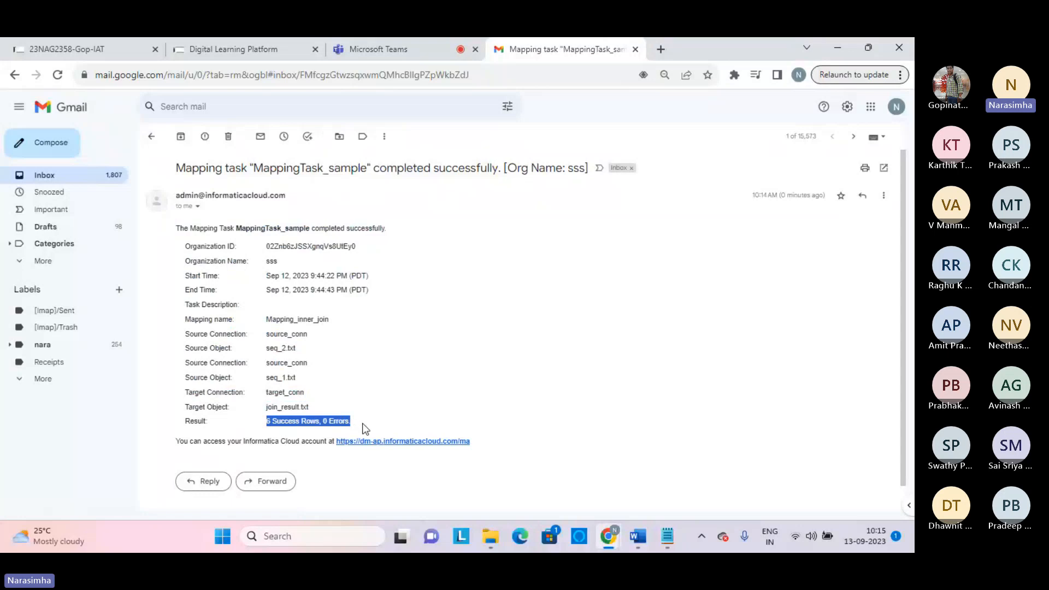
{"action": "left_click", "coordinate": [365, 428]}
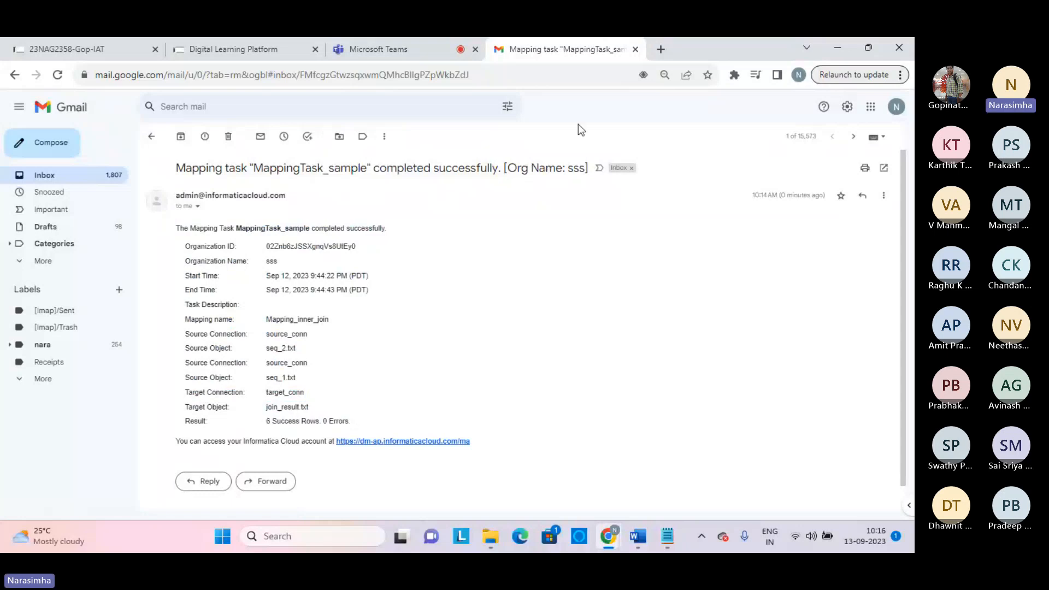
{"action": "left_click", "coordinate": [635, 49]}
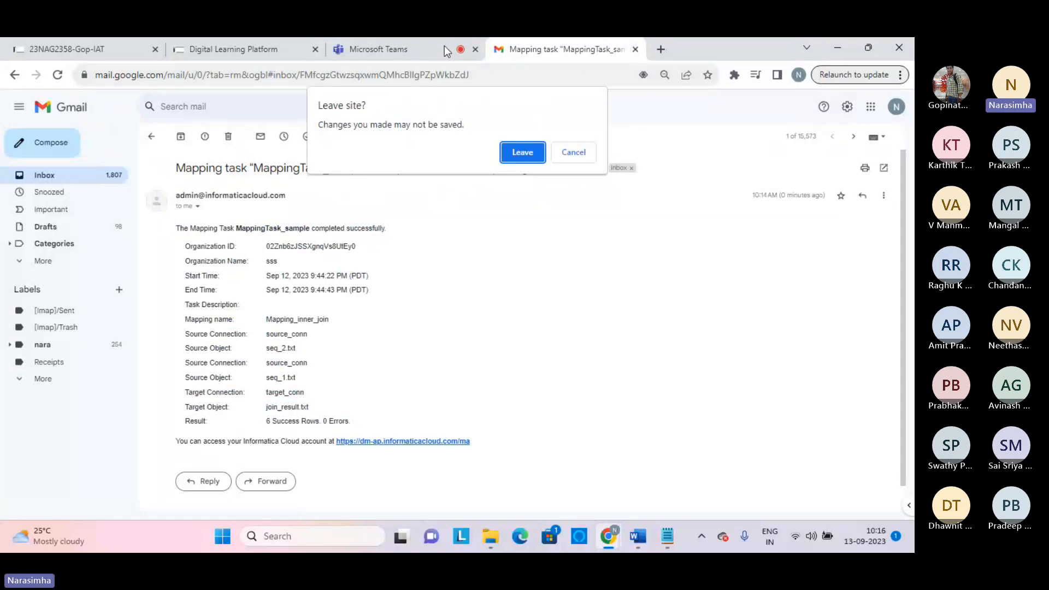
{"action": "left_click", "coordinate": [526, 151]}
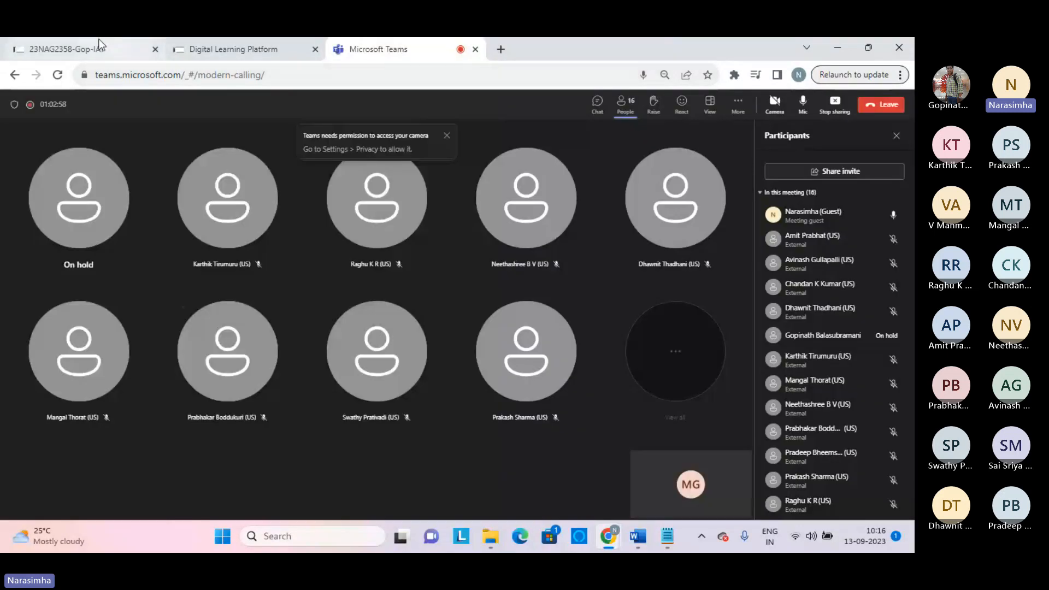
Step: In the remote session, close the join_result file in Notepad
{"action": "left_click", "coordinate": [84, 51]}
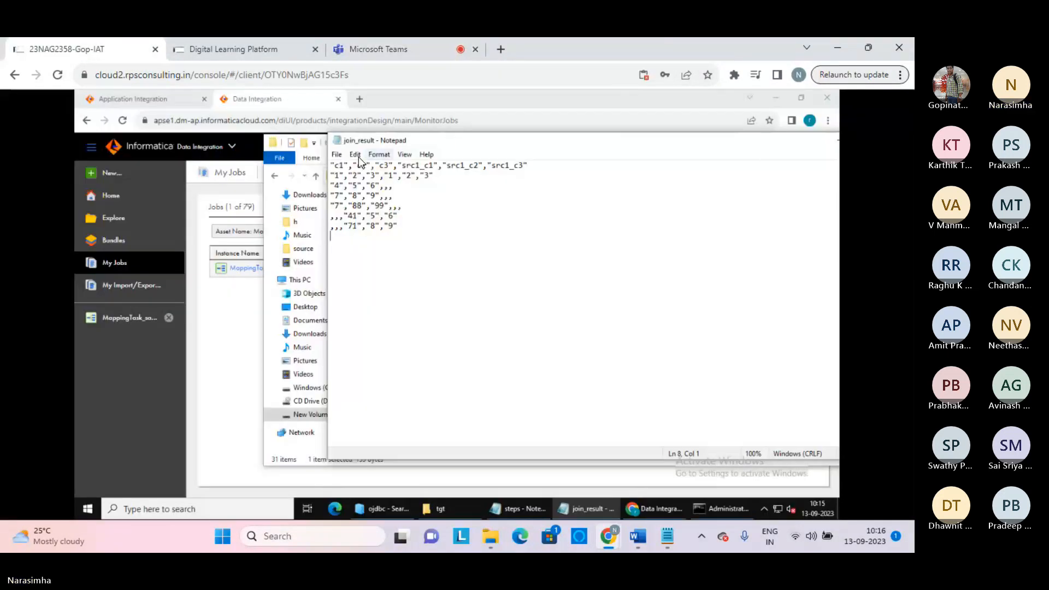
{"action": "left_click", "coordinate": [336, 155]}
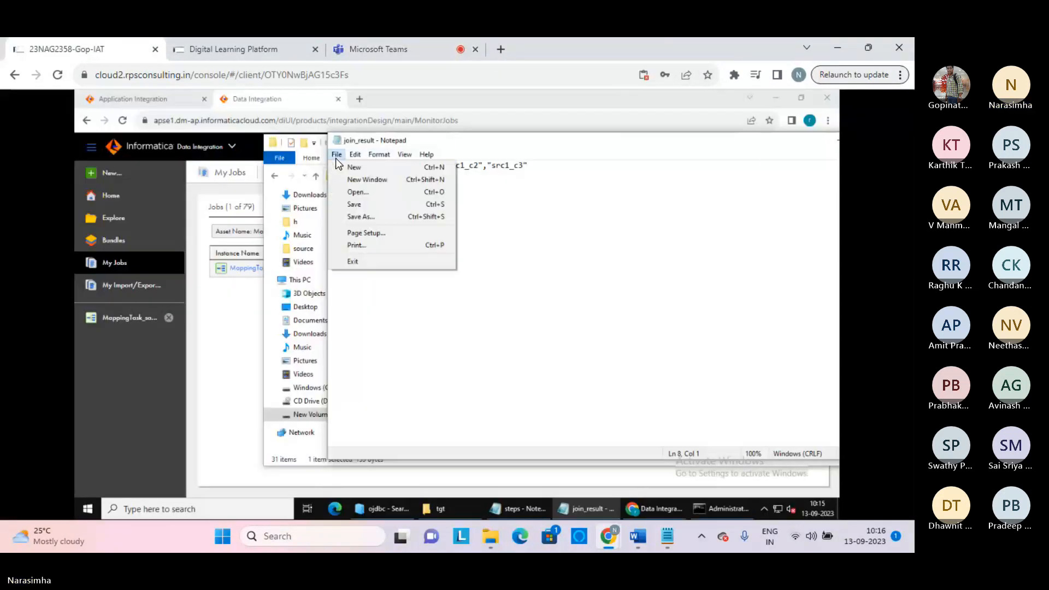
{"action": "left_click", "coordinate": [353, 261]}
Step: Refresh My Jobs to confirm MappingTask_sample-1 succeeded with 6 rows, glancing at the Teams meeting
{"action": "left_click", "coordinate": [236, 333]}
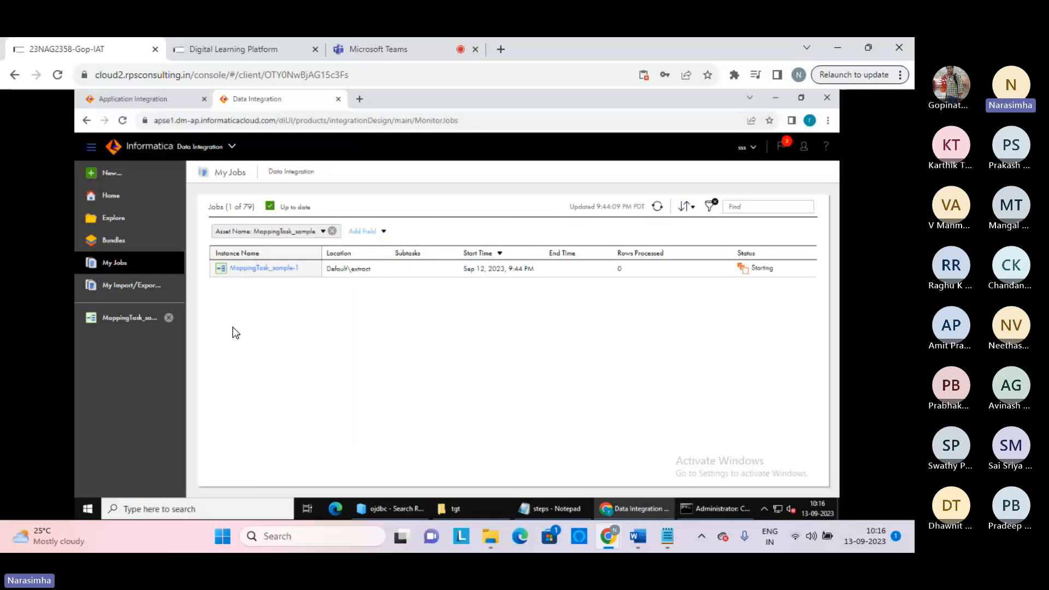
{"action": "left_click", "coordinate": [653, 212]}
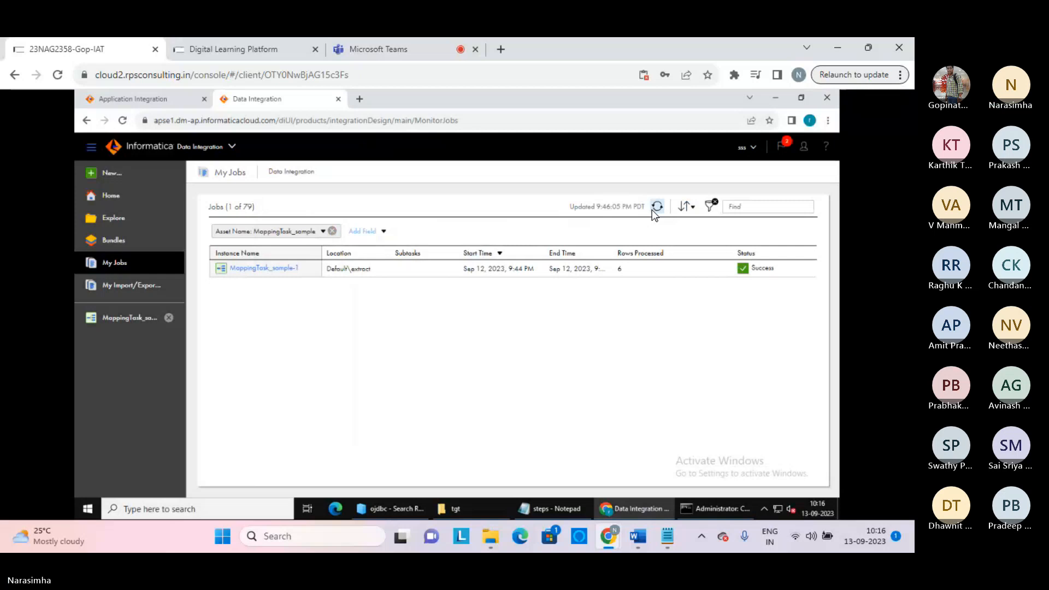
{"action": "left_click", "coordinate": [376, 49]}
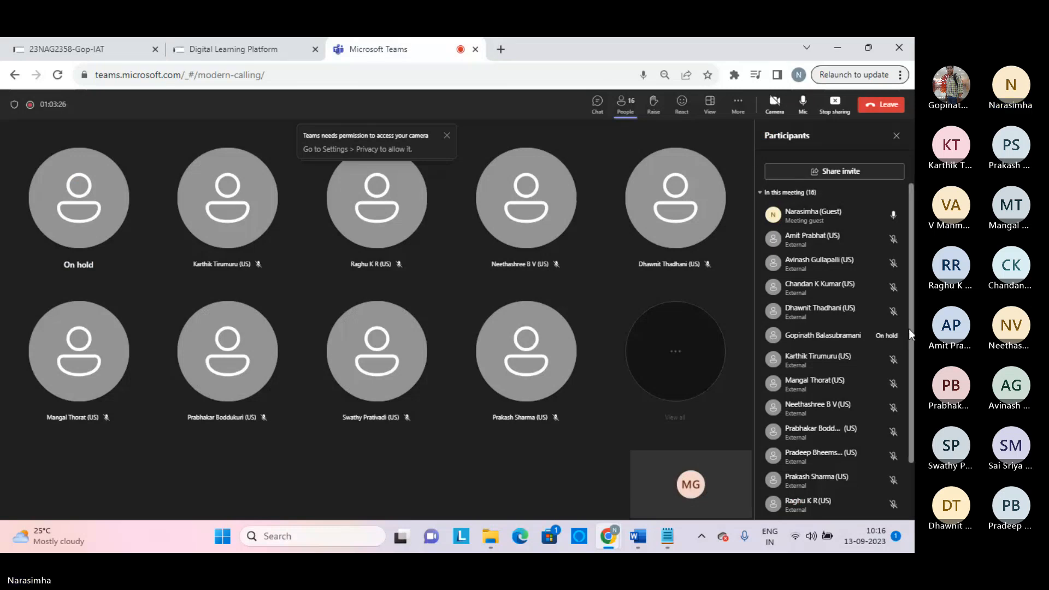
{"action": "scroll", "coordinate": [910, 329], "scroll_direction": "down", "scroll_amount": 2}
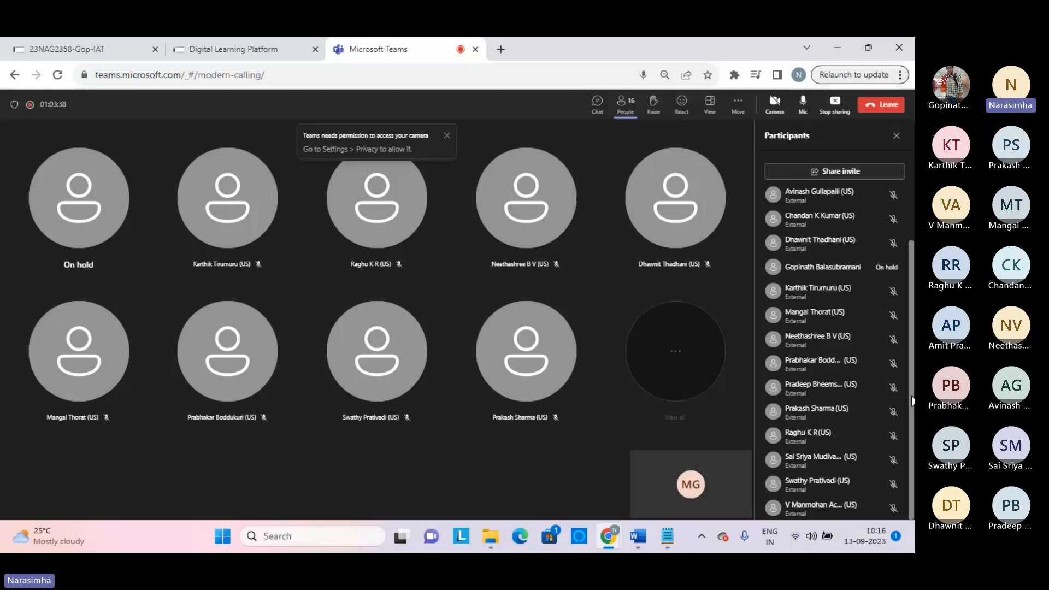
{"action": "left_click", "coordinate": [88, 46]}
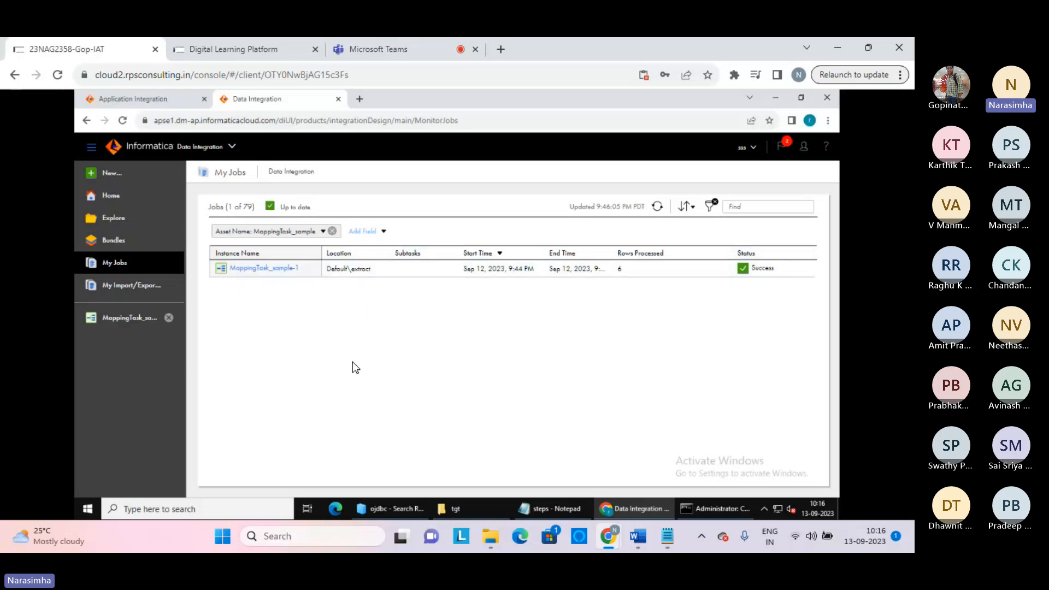
Step: Create a new Replication Task from the New asset dialog's Tasks list
{"action": "left_click", "coordinate": [109, 174]}
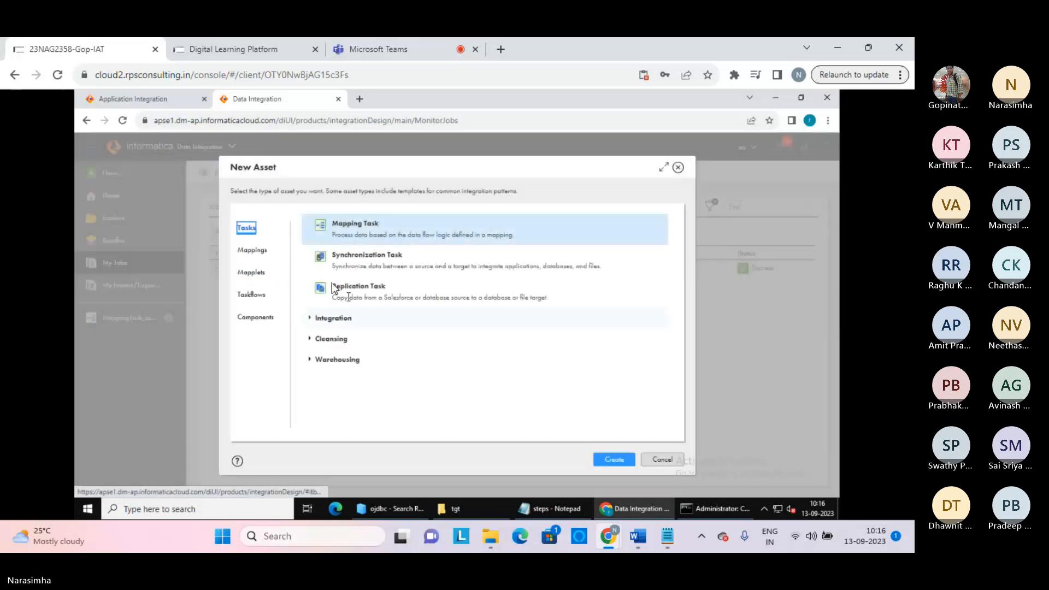
{"action": "left_click", "coordinate": [376, 261]}
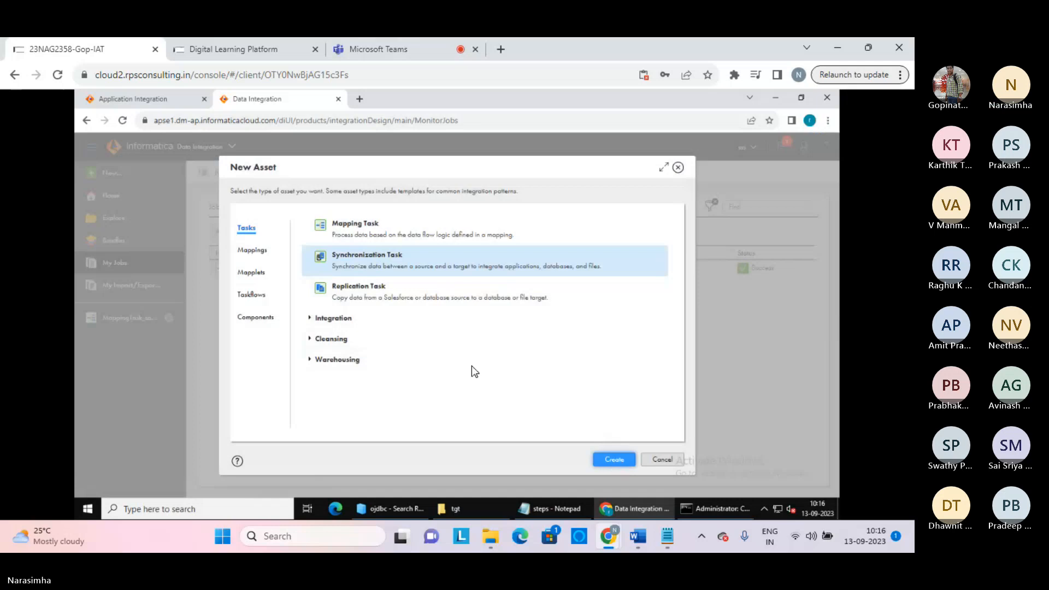
{"action": "left_click", "coordinate": [371, 296]}
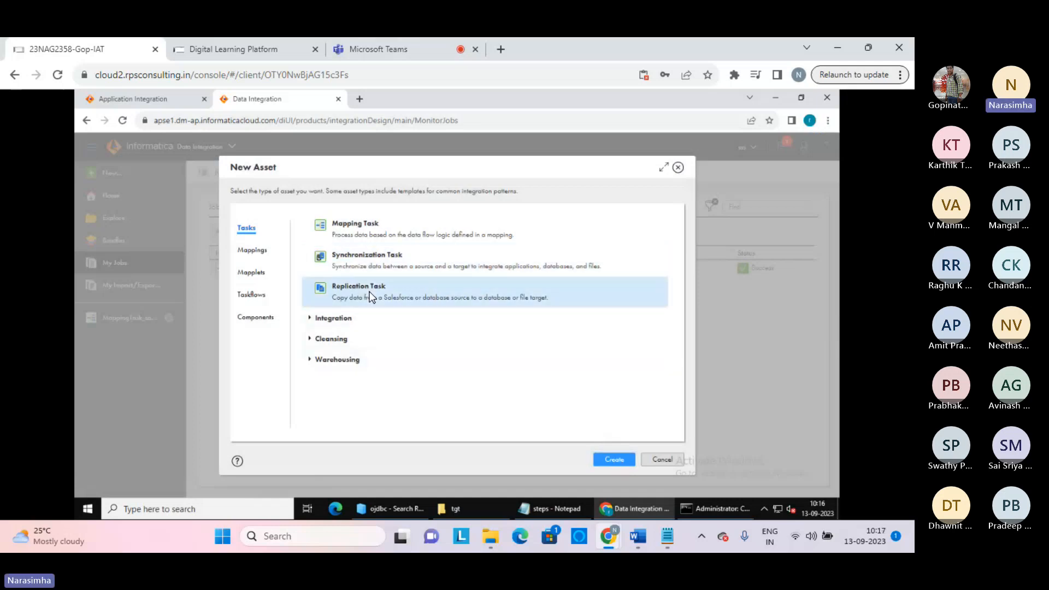
{"action": "left_click", "coordinate": [614, 461]}
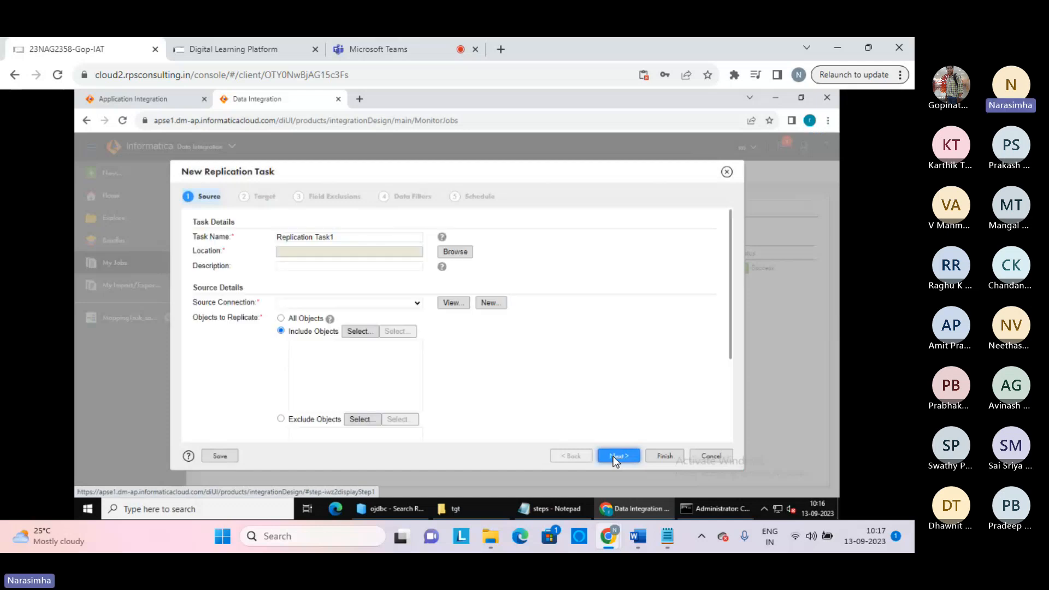
Step: Name the task Replication Task_2_medias and replicate all objects from the ora_conn source connection
{"action": "left_click", "coordinate": [329, 239]}
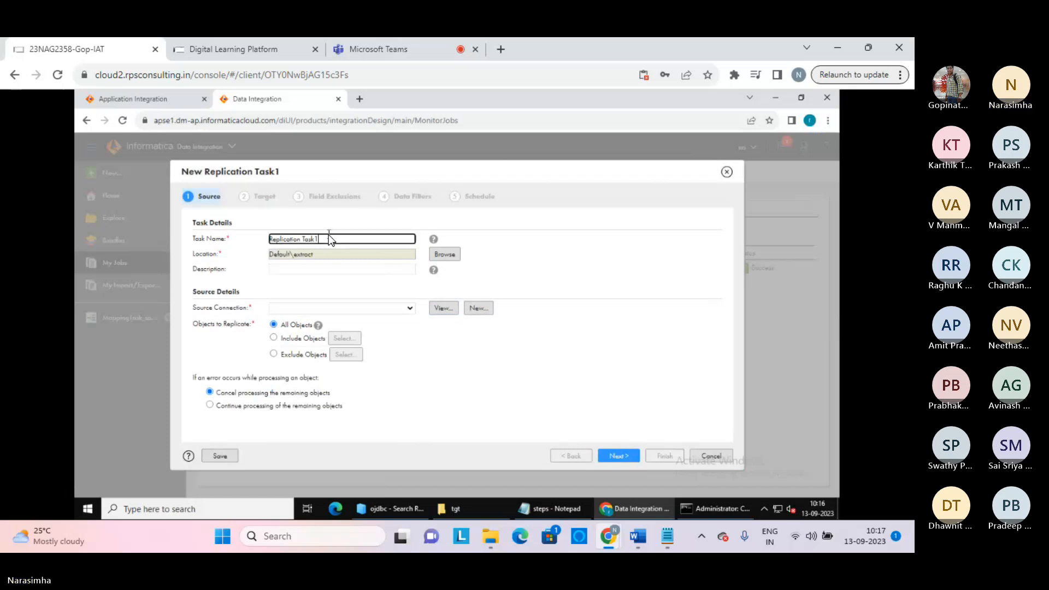
{"action": "type", "text": "_2"}
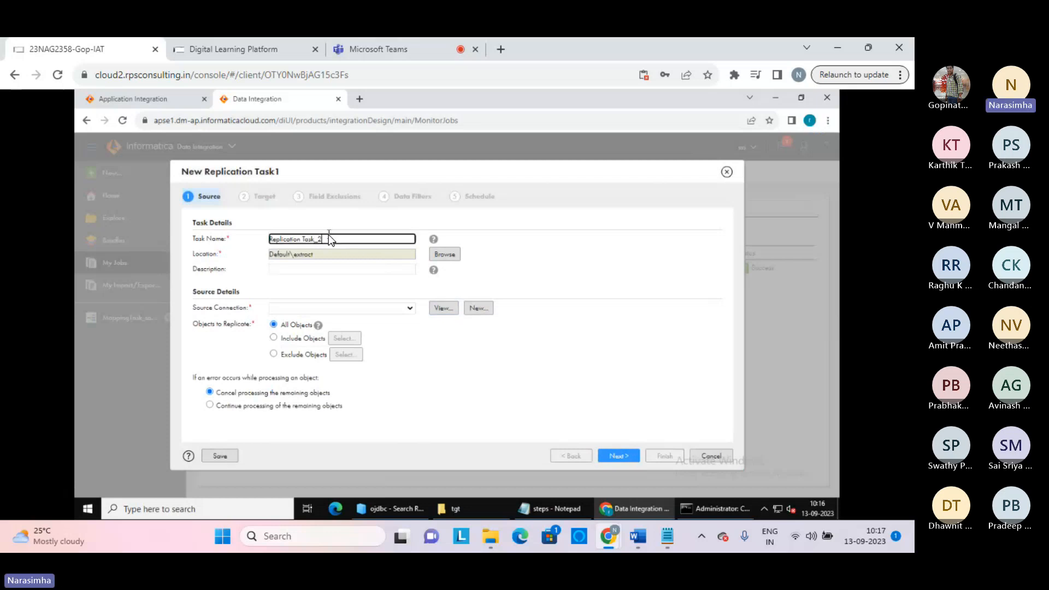
{"action": "type", "text": "_ddlo"}
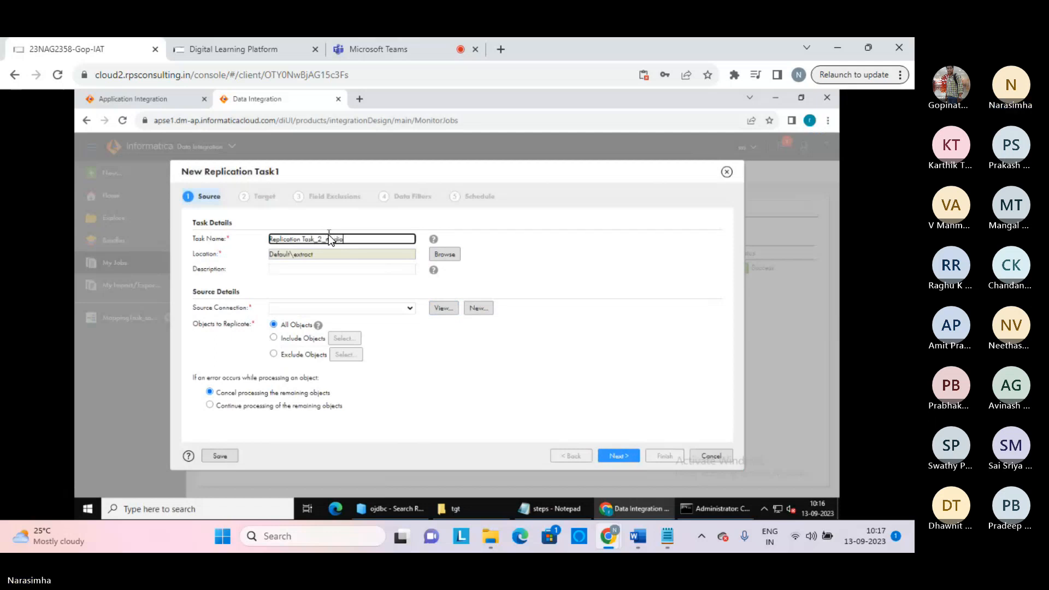
{"action": "type", "text": "s"}
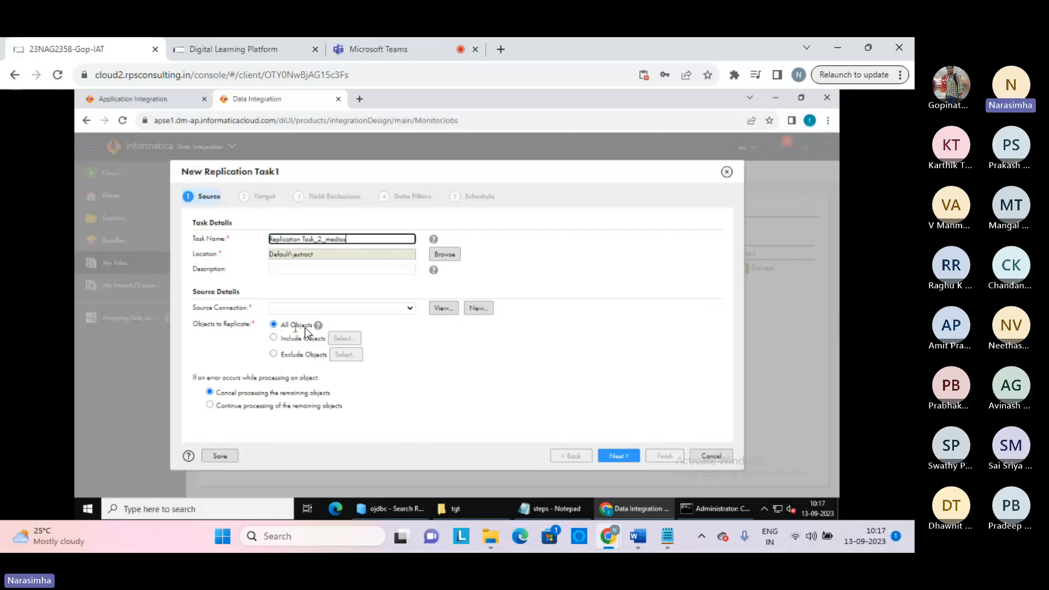
{"action": "left_click", "coordinate": [410, 309]}
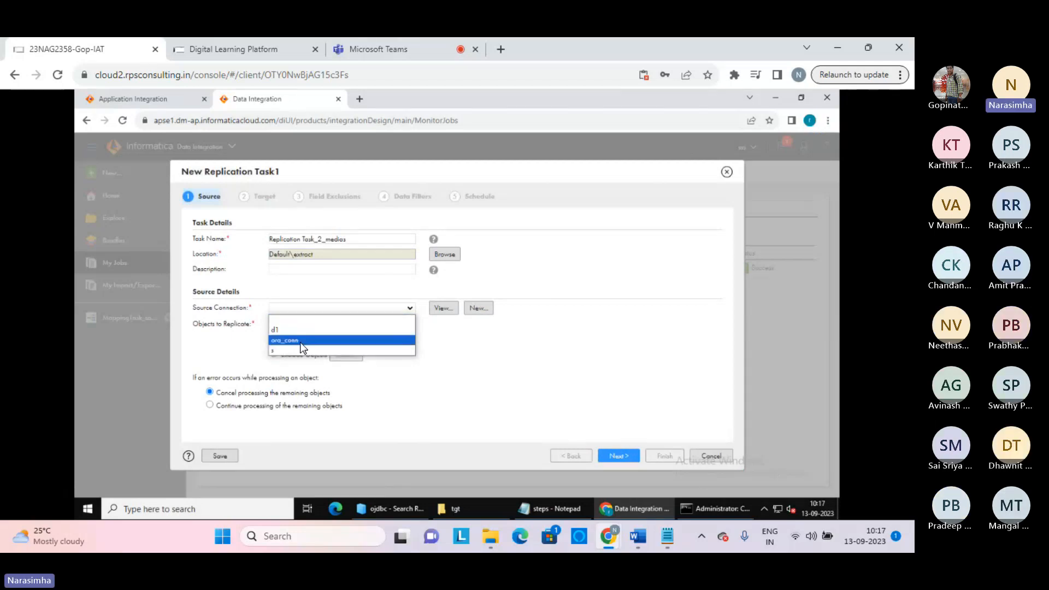
{"action": "left_click", "coordinate": [303, 341]}
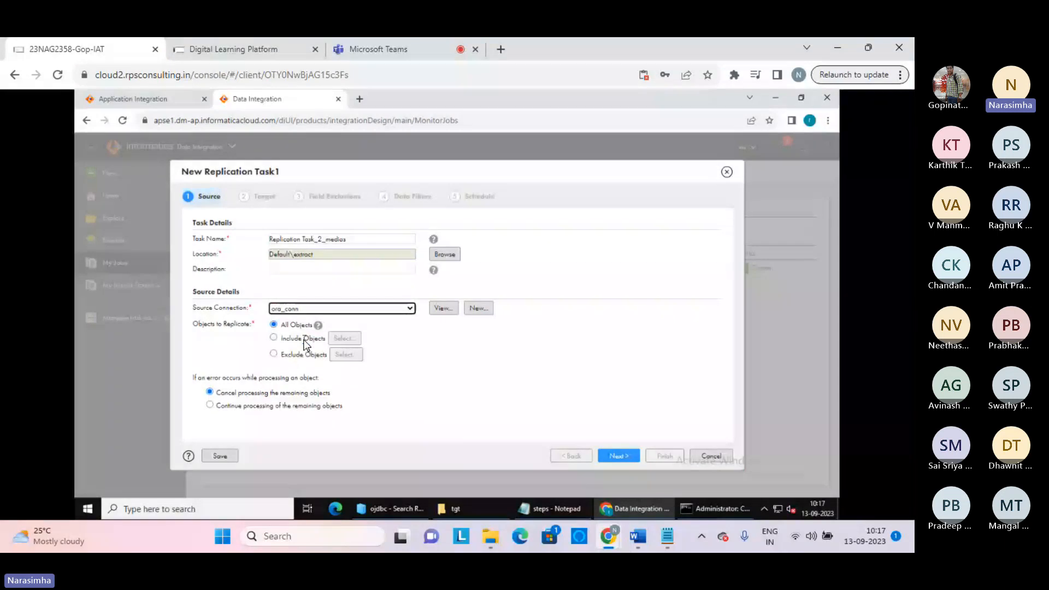
{"action": "left_click", "coordinate": [401, 355]}
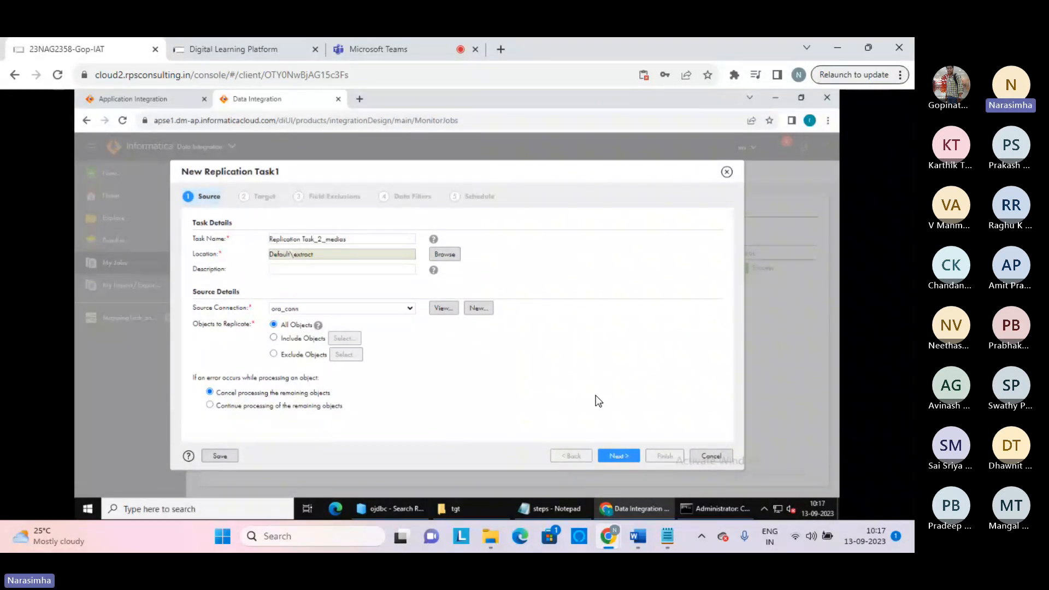
{"action": "left_click", "coordinate": [628, 456]}
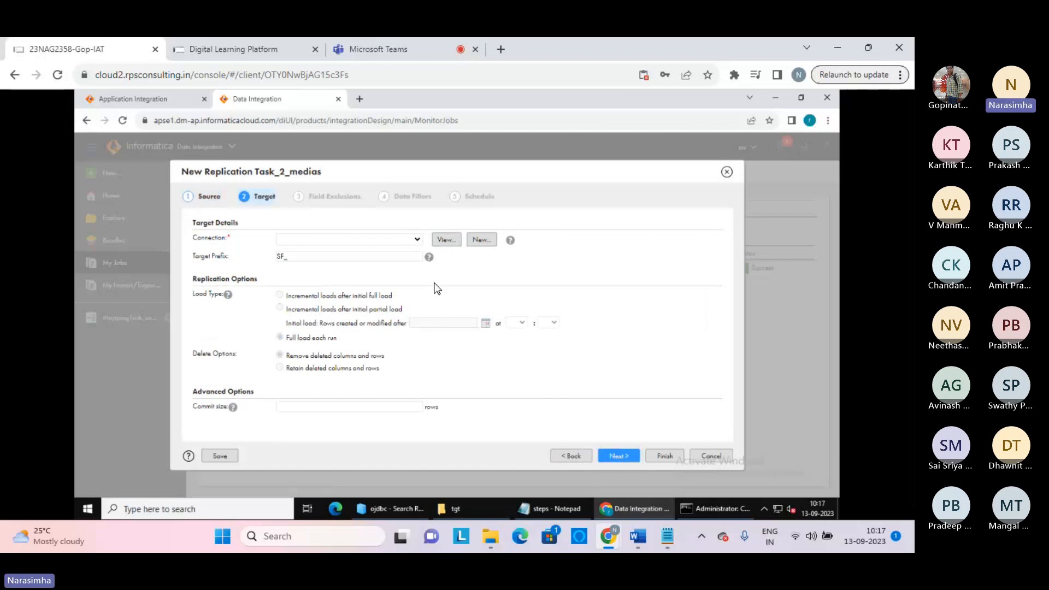
Step: Target the target_conn connection and replace the SF_ table prefix with db_
{"action": "left_click", "coordinate": [417, 241]}
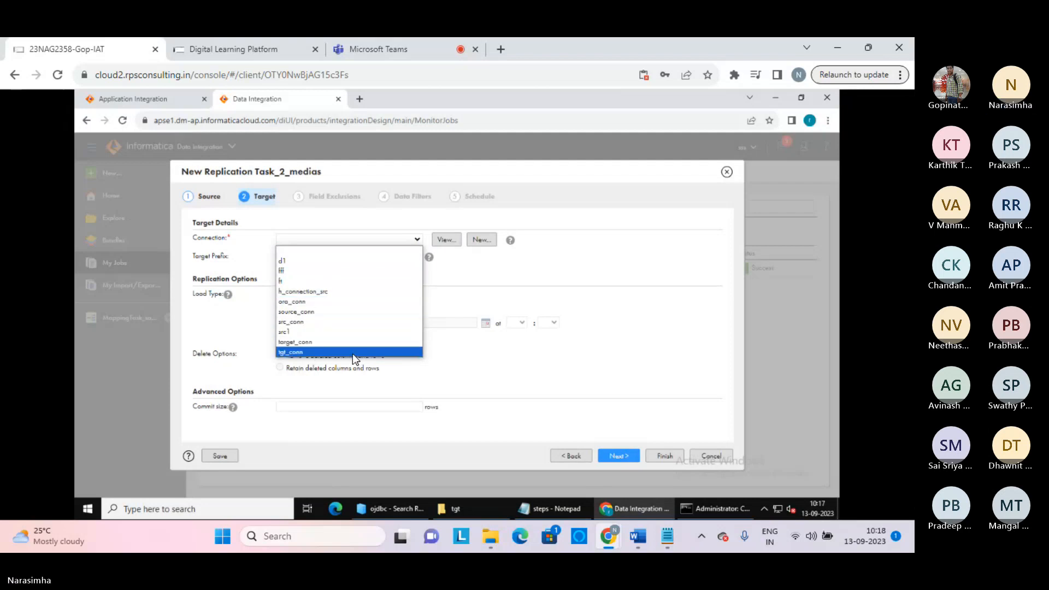
{"action": "left_click", "coordinate": [318, 343]}
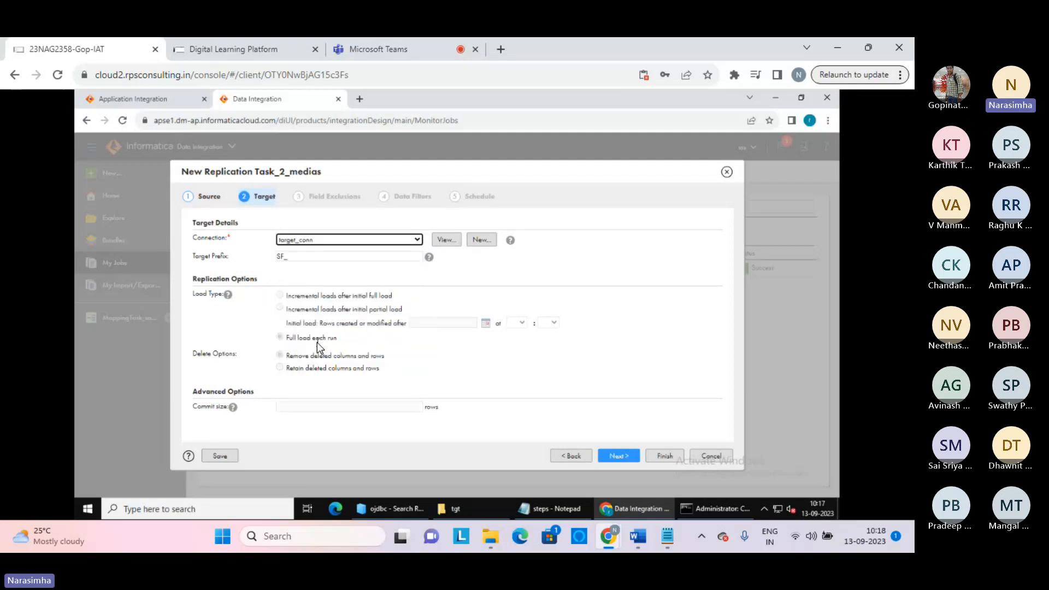
{"action": "left_click", "coordinate": [310, 258]}
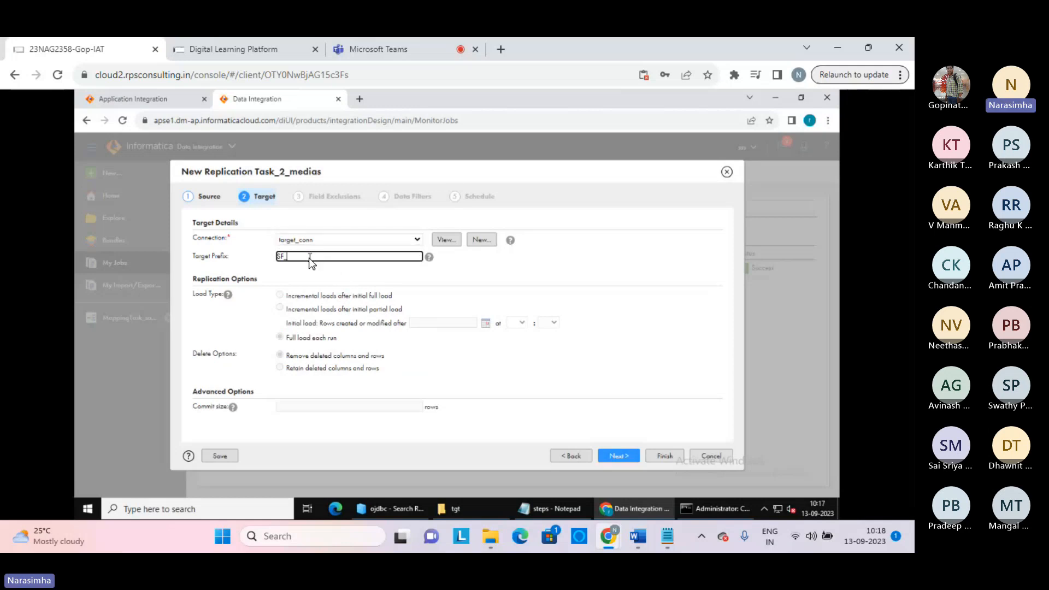
{"action": "key", "text": "BackSpace"}
{"action": "key", "text": "BackSpace"}
{"action": "key", "text": "BackSpace"}
{"action": "type", "text": "DB_"}
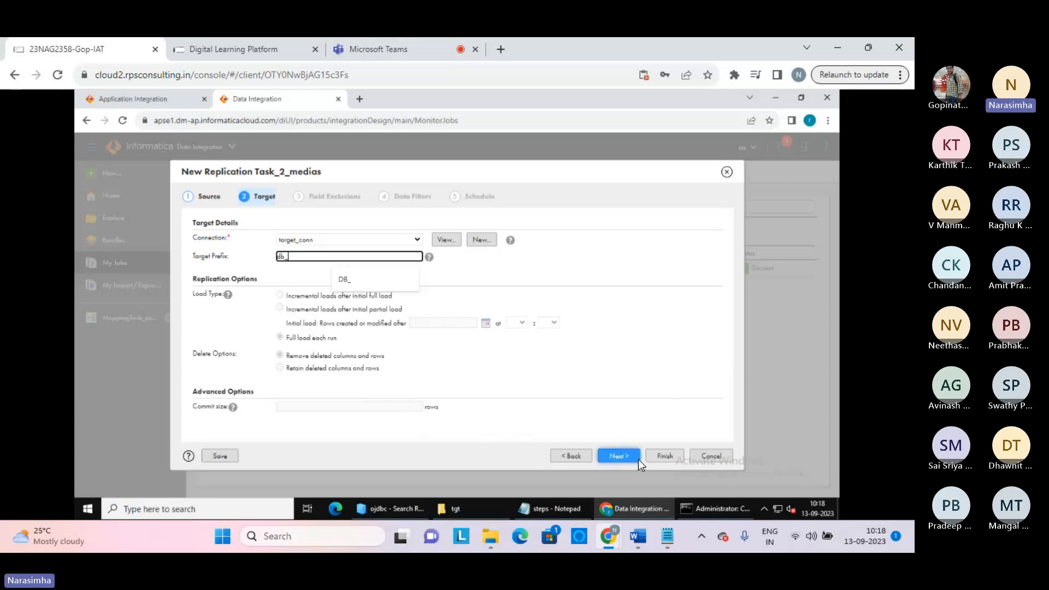
{"action": "left_click", "coordinate": [619, 453]}
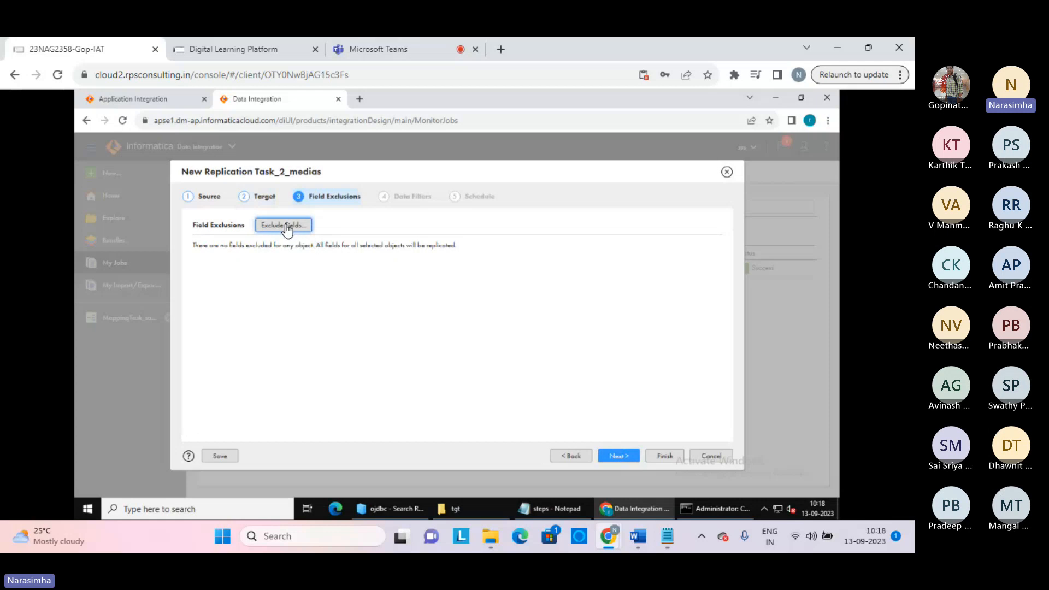
Step: Keep Field Exclusions empty so every field is replicated, and proceed to Data Filters
{"action": "triple_click", "coordinate": [263, 245]}
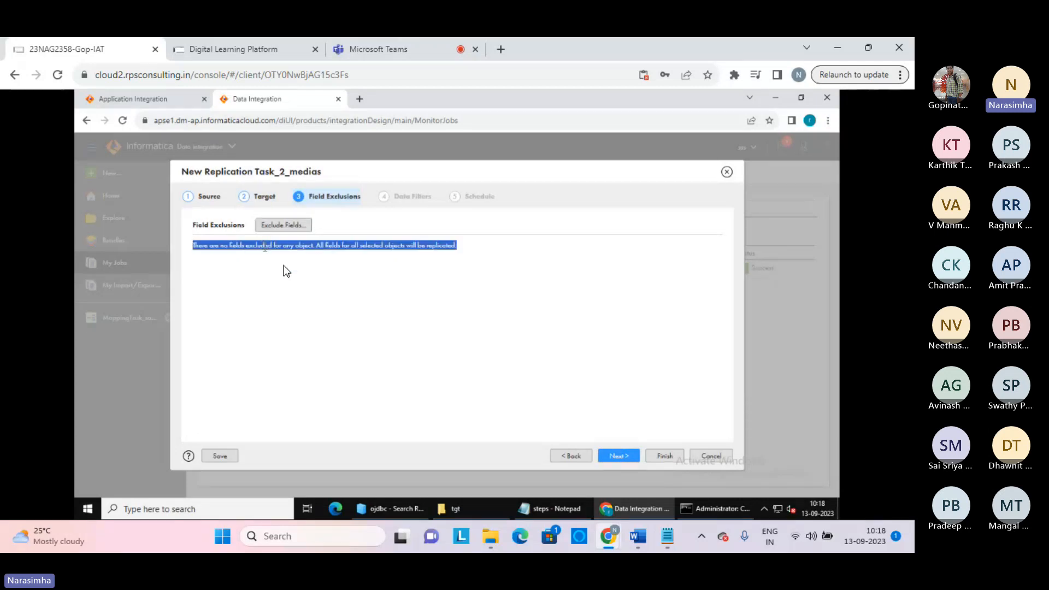
{"action": "left_click", "coordinate": [298, 283]}
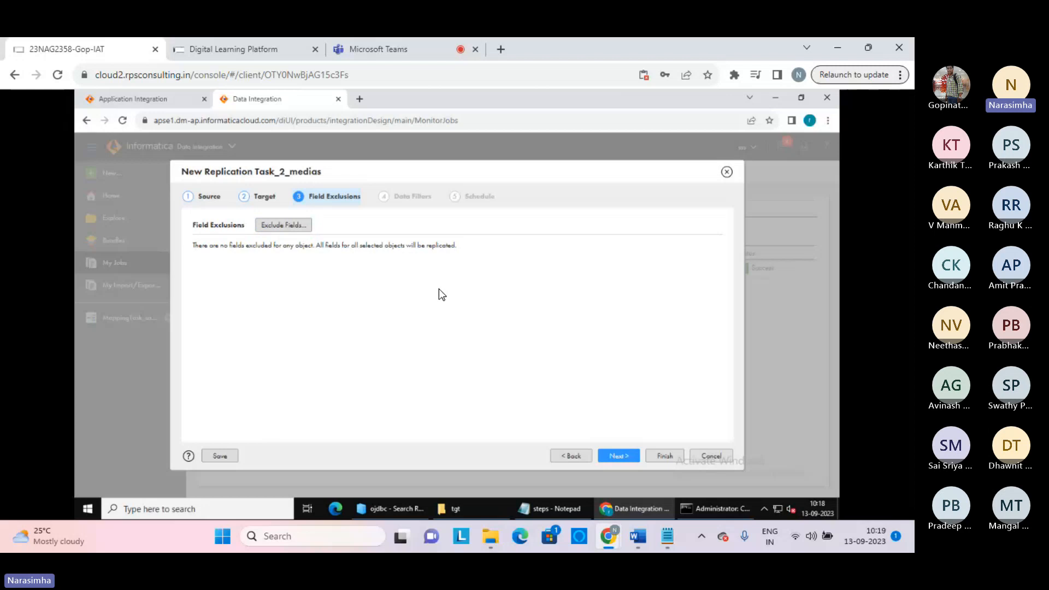
{"action": "left_click", "coordinate": [618, 455]}
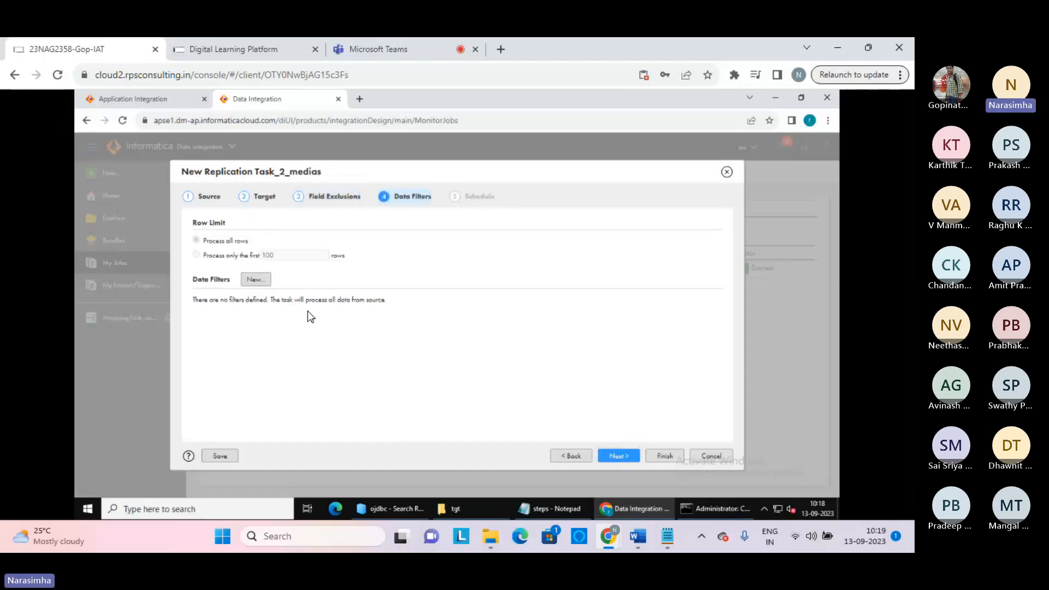
Step: Skip data filters and scheduling defaults, then save Replication Task_2_medias
{"action": "left_click", "coordinate": [259, 282]}
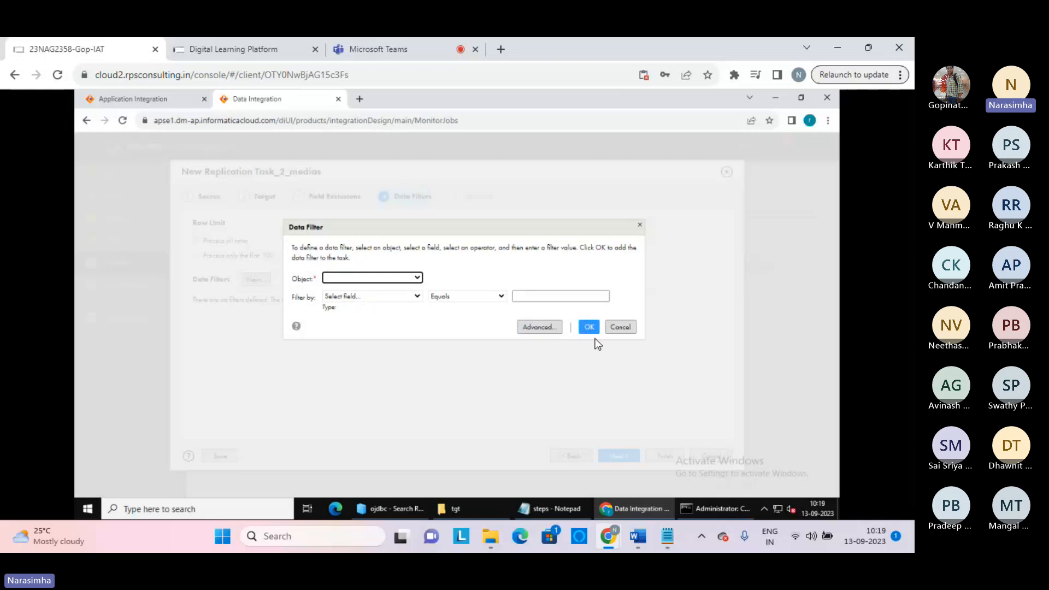
{"action": "left_click", "coordinate": [621, 328]}
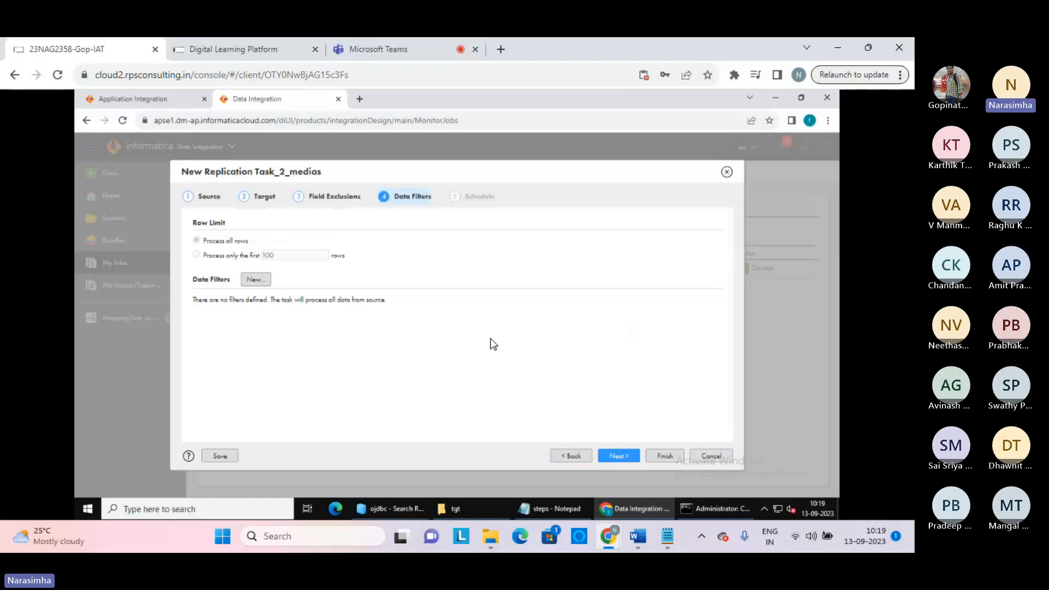
{"action": "left_click", "coordinate": [614, 459]}
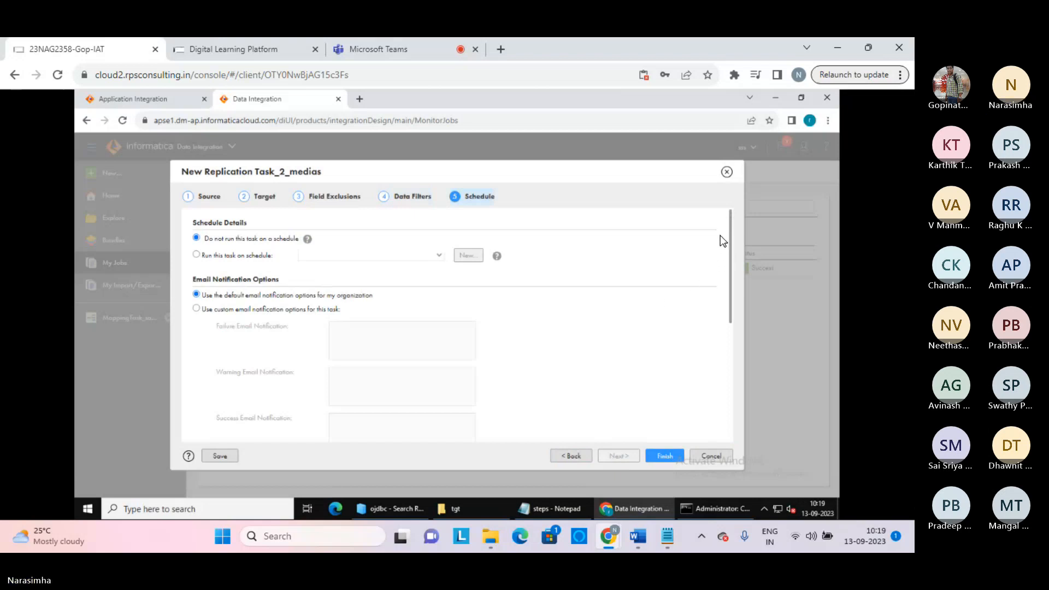
{"action": "left_click_drag", "start_coordinate": [730, 276], "coordinate": [719, 401]}
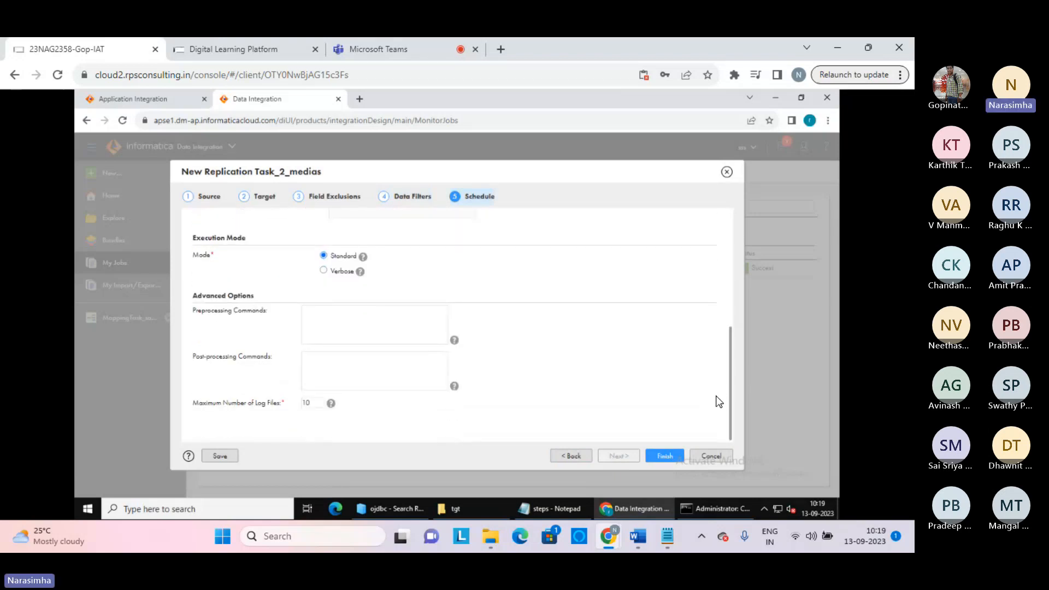
{"action": "scroll", "coordinate": [716, 235], "scroll_direction": "up", "scroll_amount": 5}
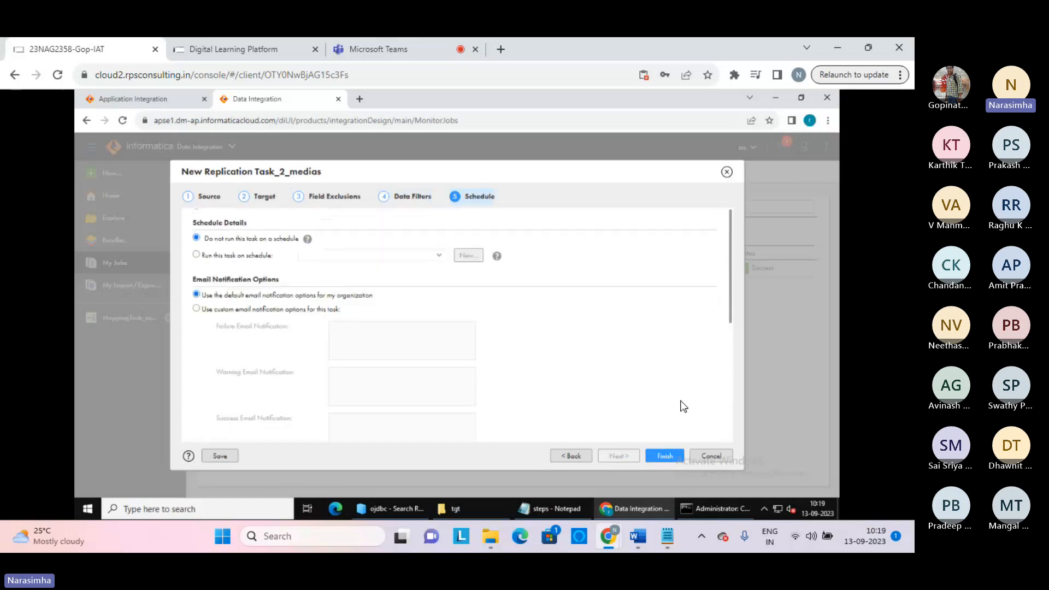
{"action": "left_click", "coordinate": [665, 456]}
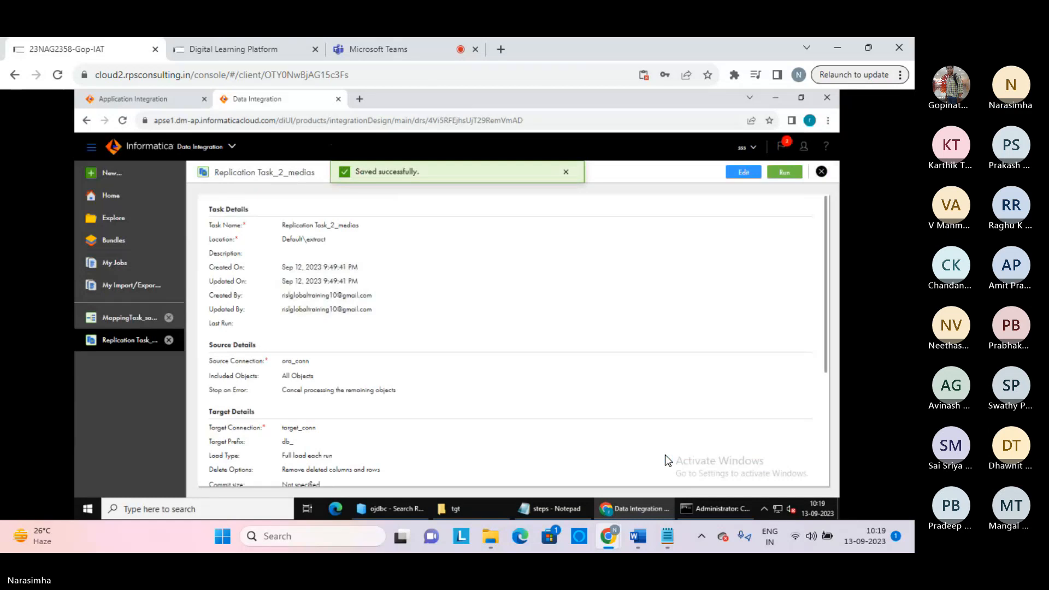
Step: Run Replication Task_2_medias and check that My Jobs now lists 80 jobs
{"action": "left_click", "coordinate": [784, 174]}
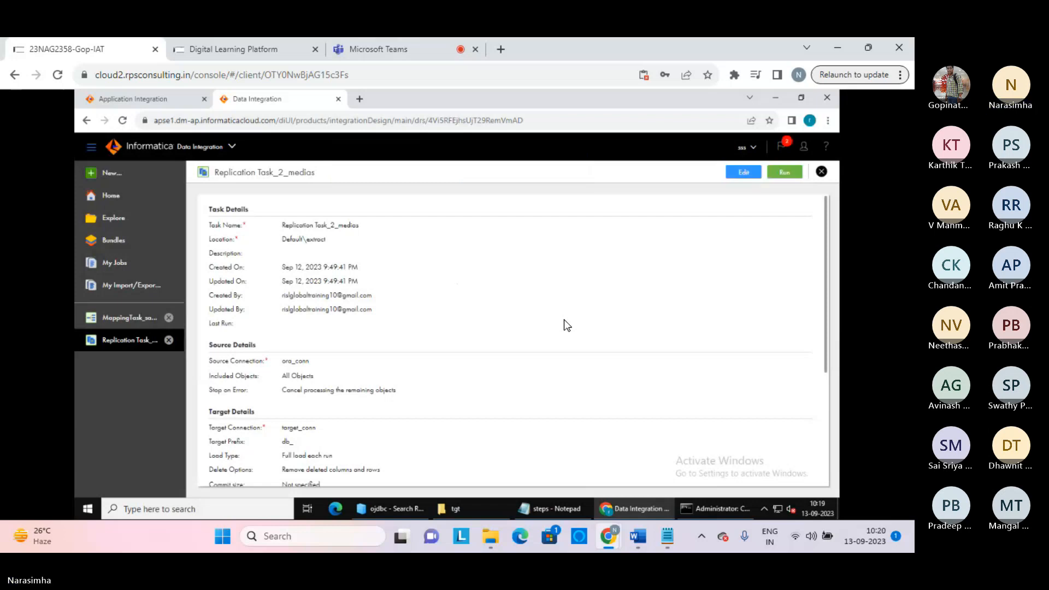
{"action": "left_click", "coordinate": [116, 263]}
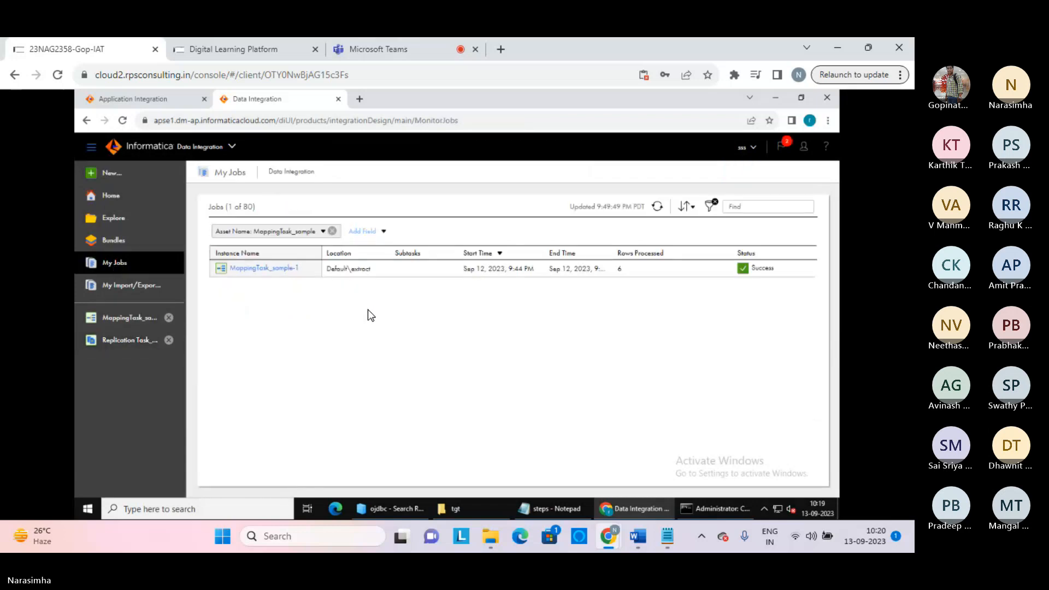
Step: Confirm subtasks T-1, T1-1 and TEST1-1 of Replication Task_2_medias-1 succeeded with 1 row each
{"action": "left_click", "coordinate": [333, 231]}
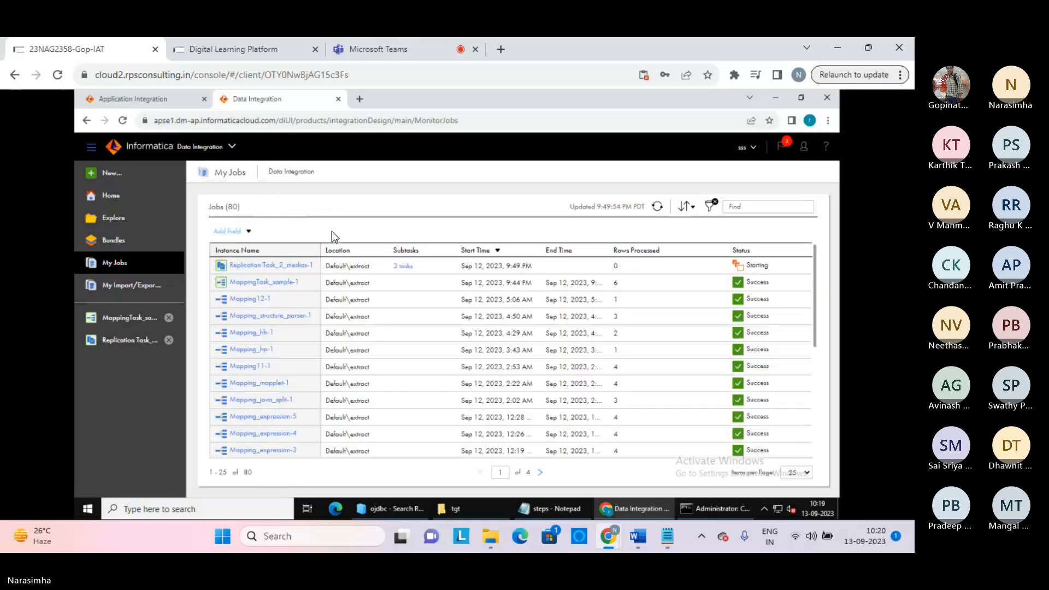
{"action": "left_click", "coordinate": [287, 266]}
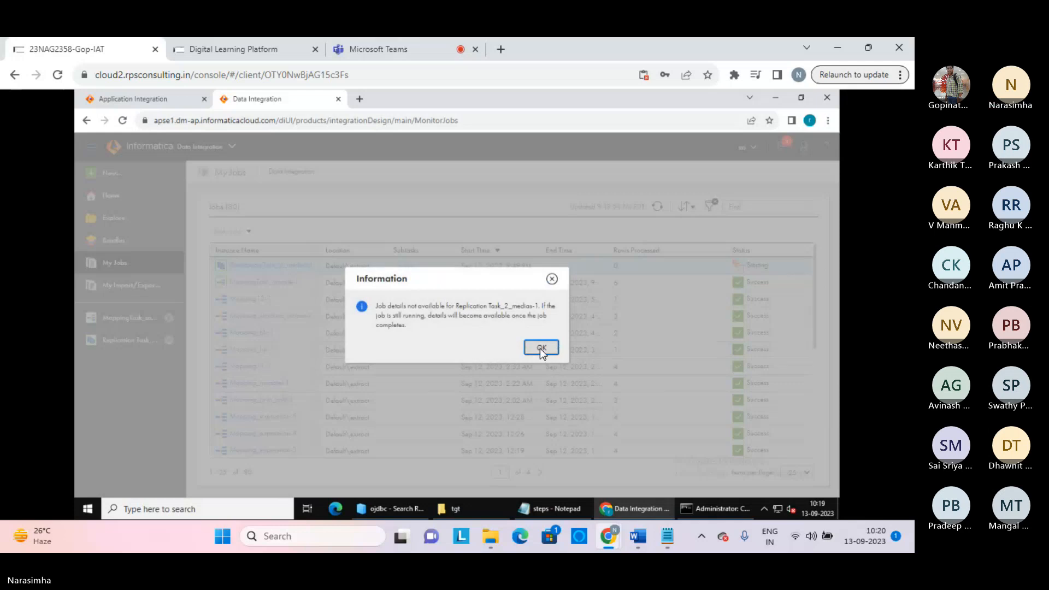
{"action": "left_click", "coordinate": [541, 348]}
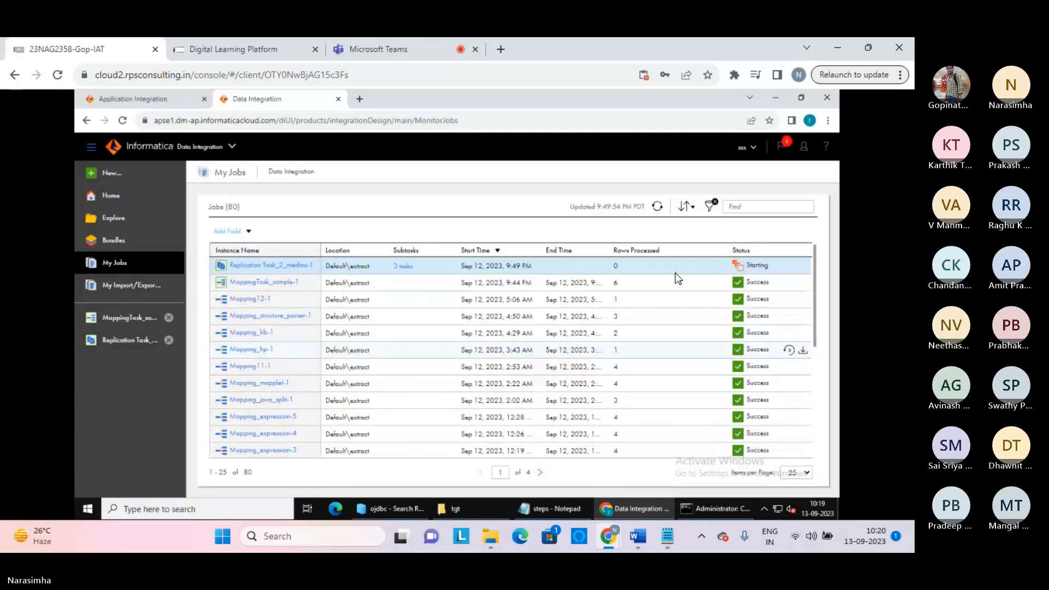
{"action": "left_click", "coordinate": [658, 208]}
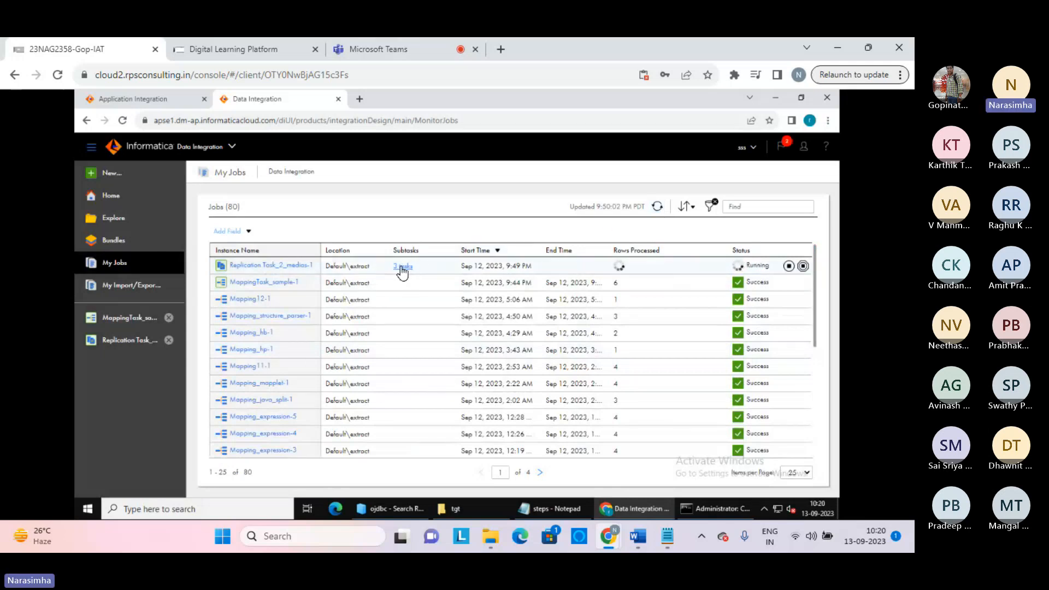
{"action": "left_click", "coordinate": [402, 267]}
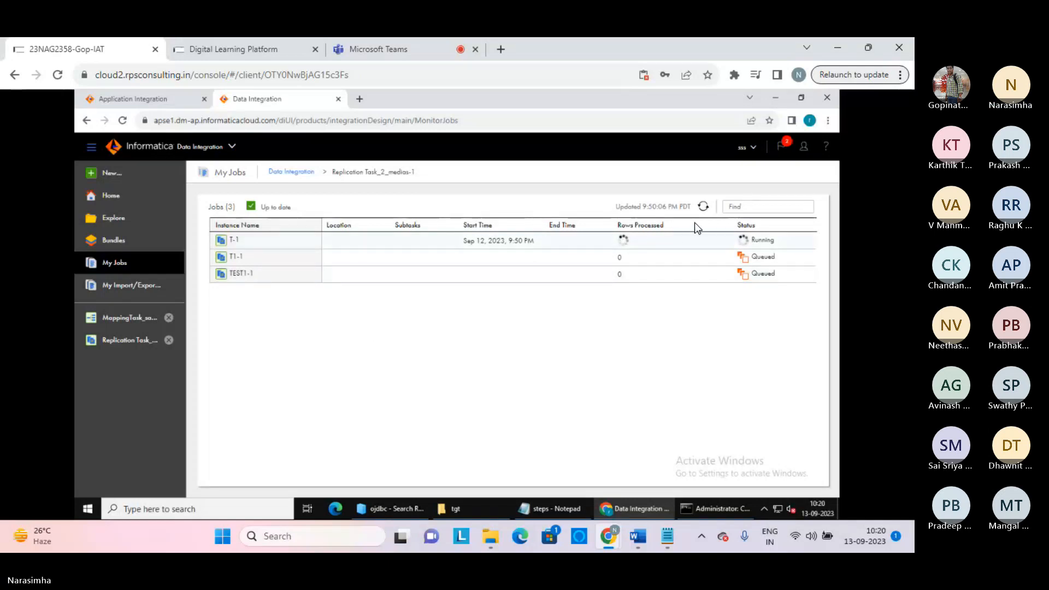
{"action": "left_click", "coordinate": [704, 206]}
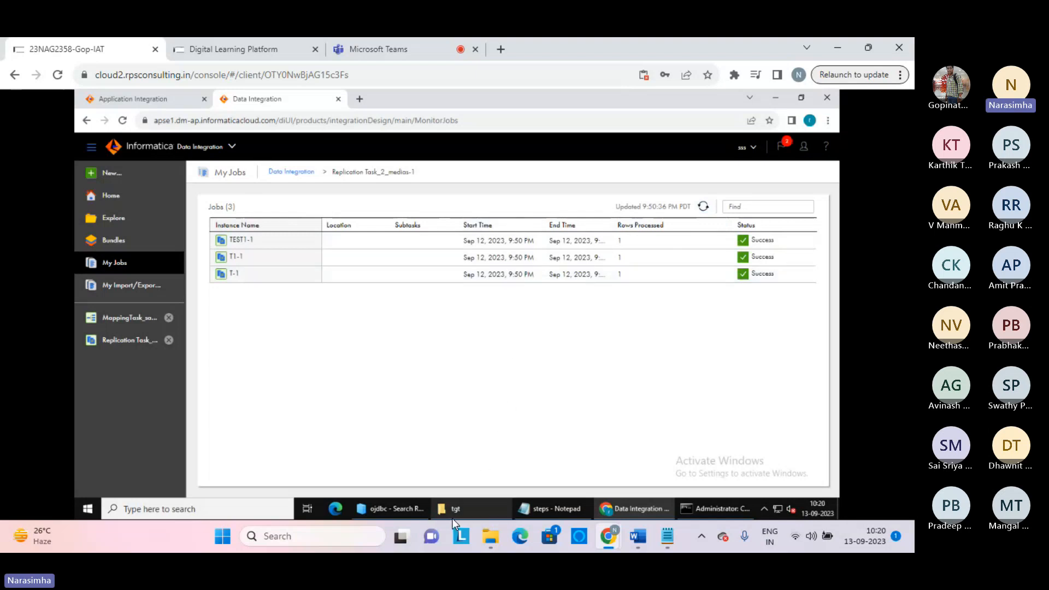
{"action": "left_click", "coordinate": [465, 512]}
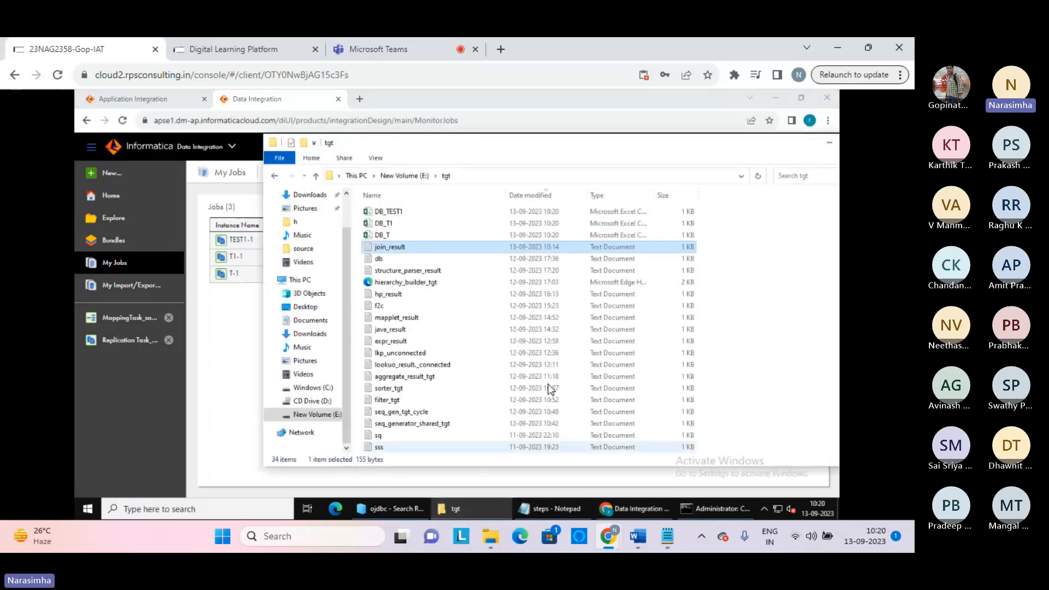
{"action": "left_click", "coordinate": [398, 211]}
{"action": "left_click", "coordinate": [388, 234]}
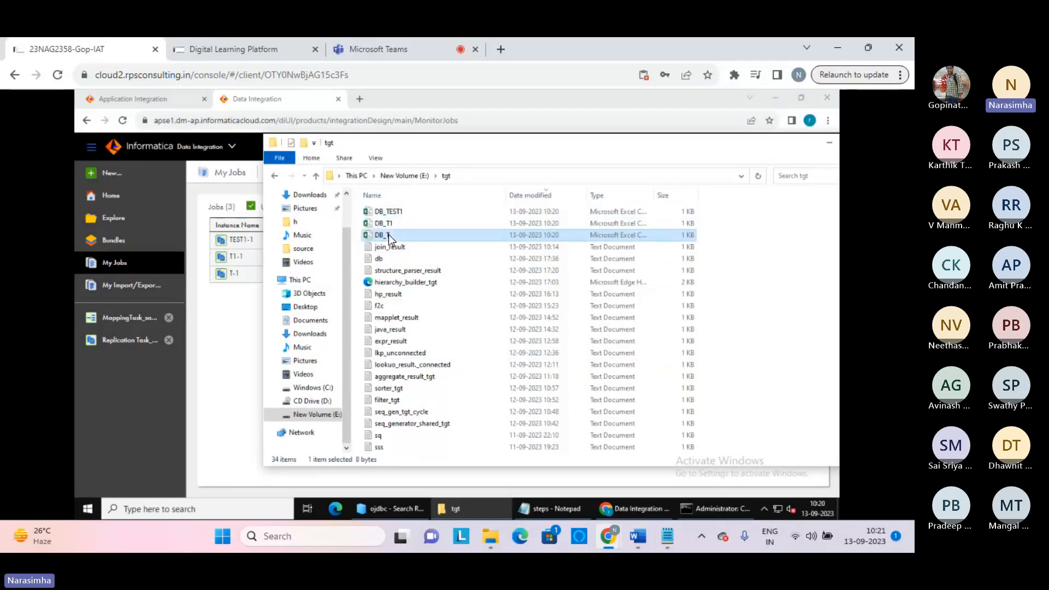
{"action": "left_click", "coordinate": [388, 222]}
{"action": "left_click", "coordinate": [398, 211]}
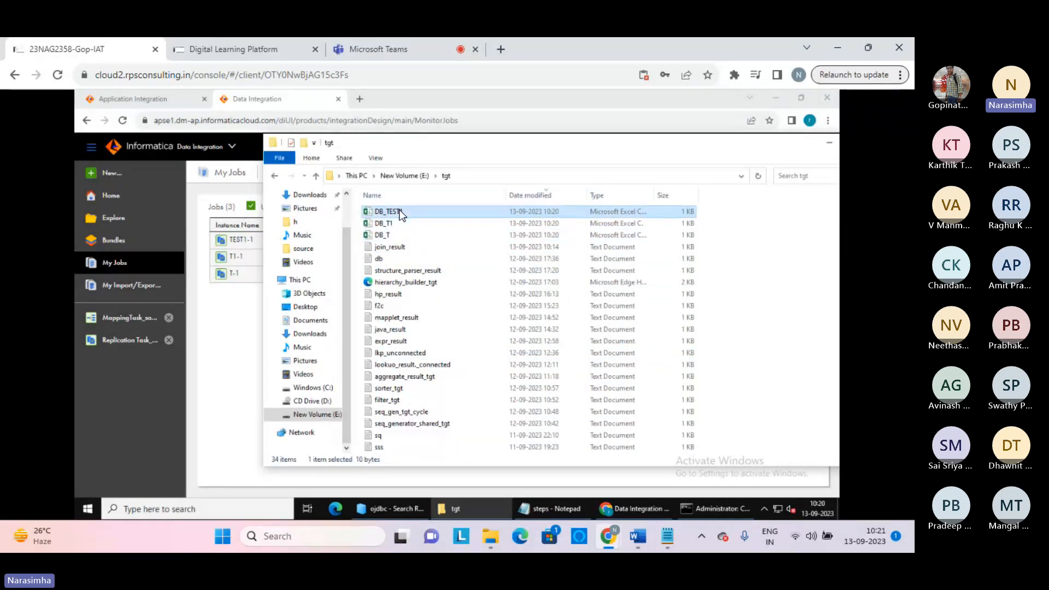
{"action": "right_click", "coordinate": [387, 236]}
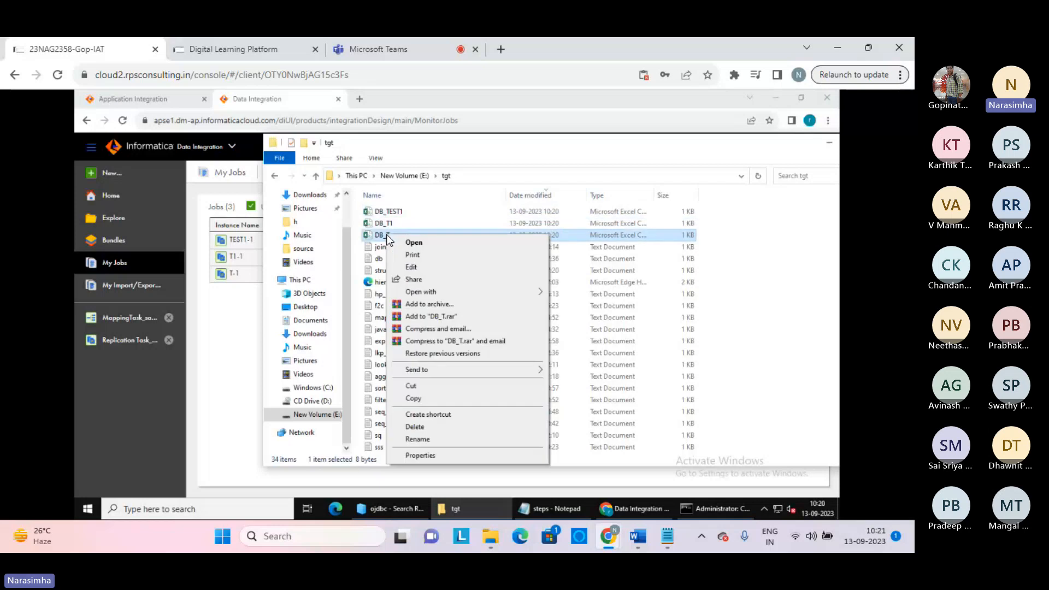
{"action": "left_click", "coordinate": [417, 267]}
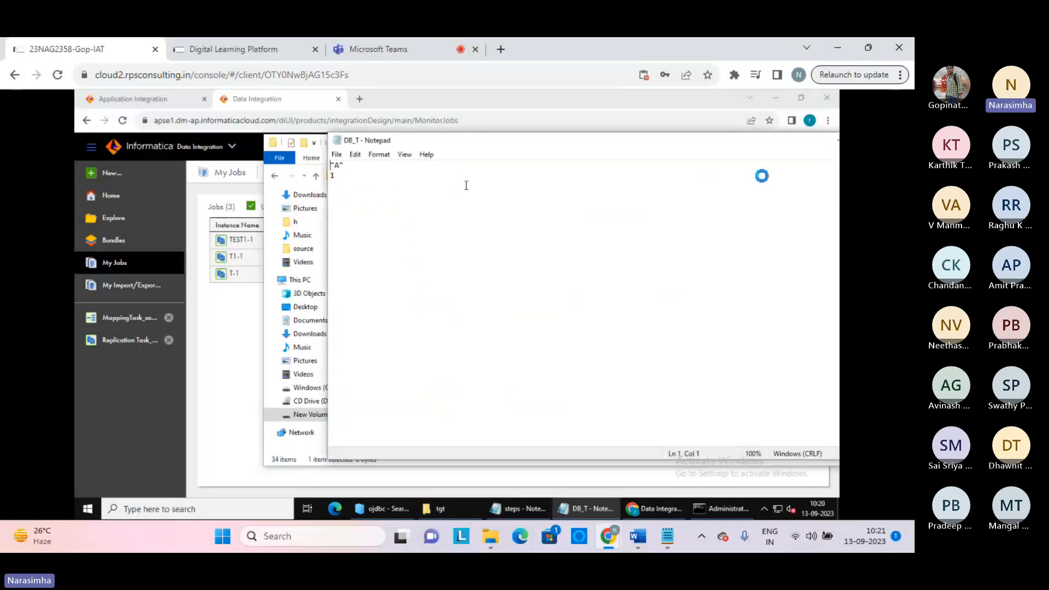
{"action": "left_click", "coordinate": [337, 154]}
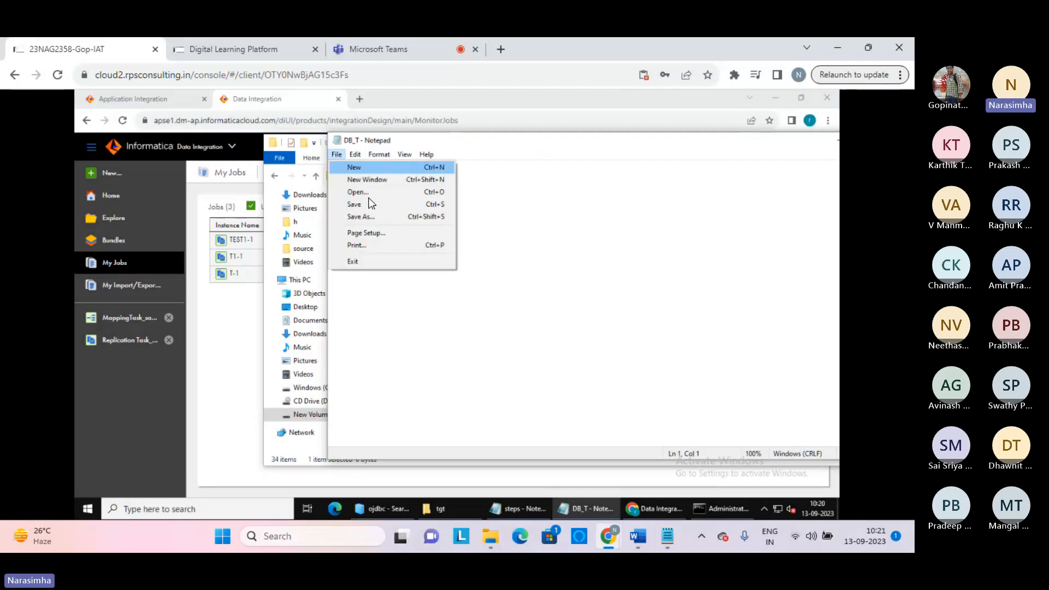
{"action": "left_click", "coordinate": [354, 260]}
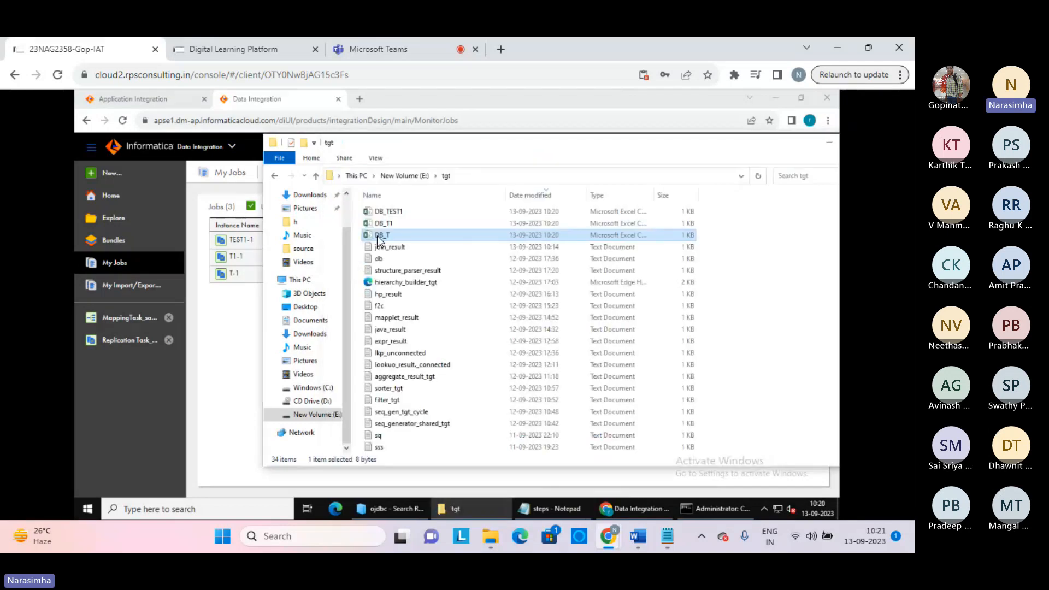
{"action": "right_click", "coordinate": [383, 225]}
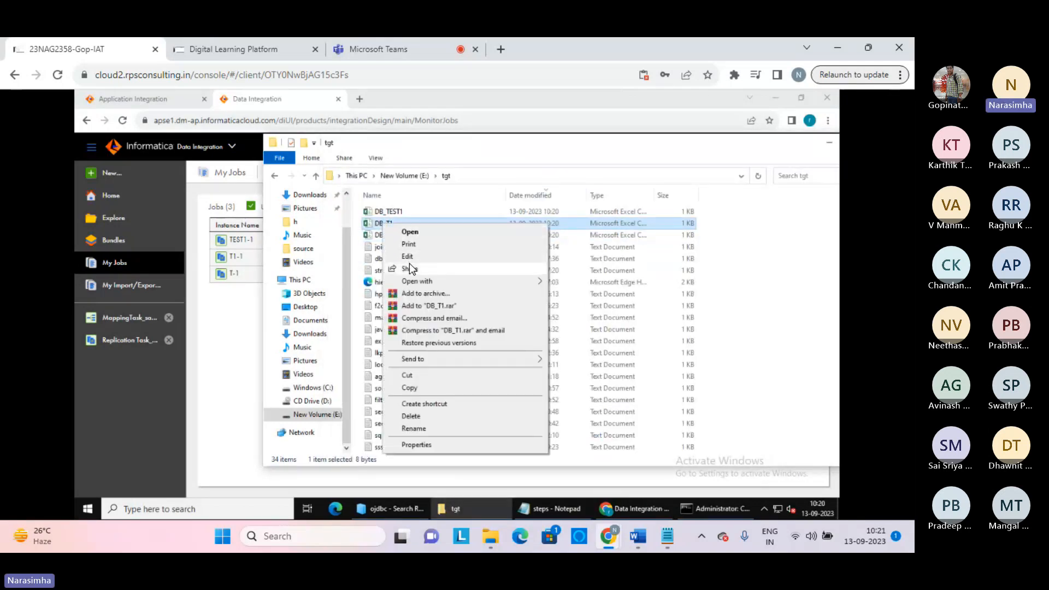
{"action": "left_click", "coordinate": [405, 257]}
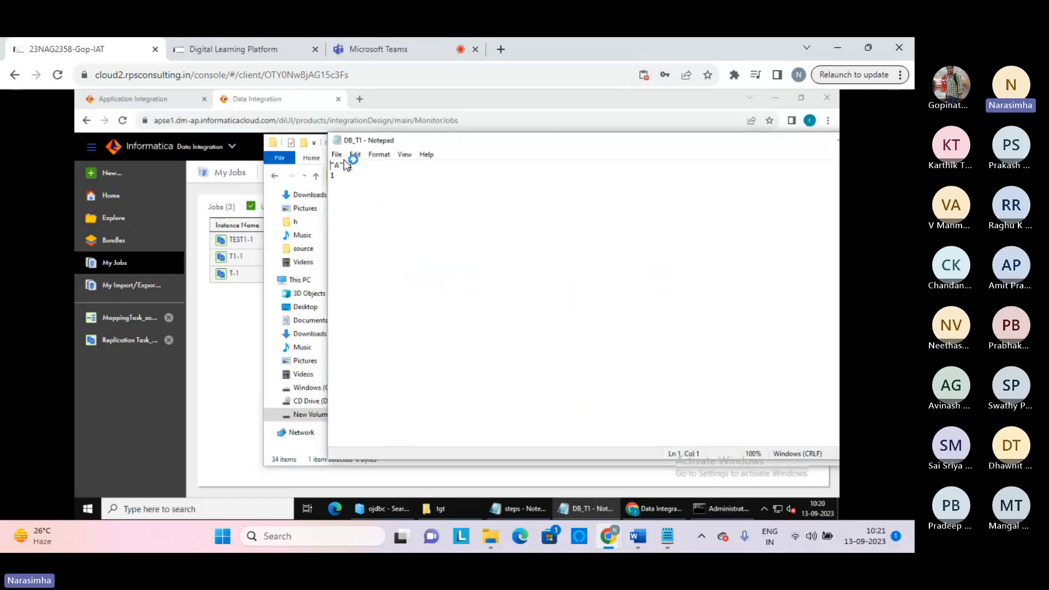
{"action": "left_click", "coordinate": [337, 154]}
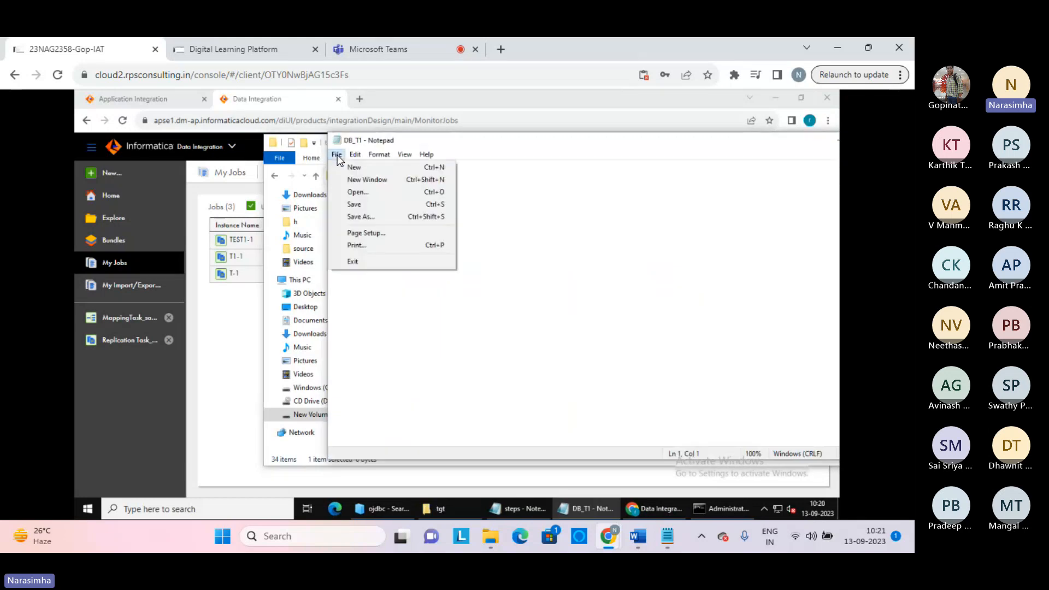
{"action": "left_click", "coordinate": [353, 261]}
{"action": "right_click", "coordinate": [396, 214]}
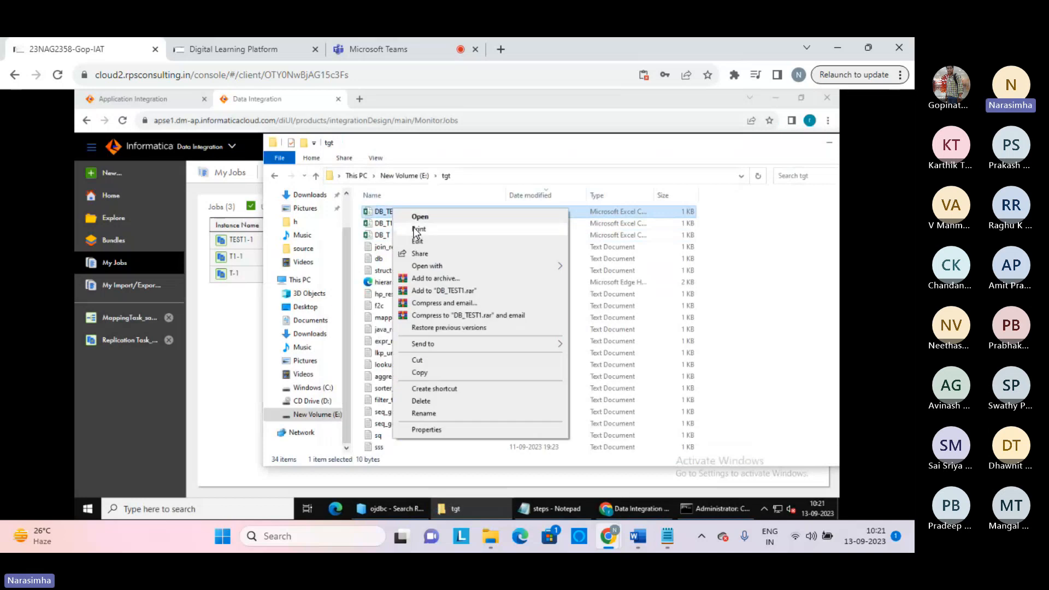
{"action": "left_click", "coordinate": [419, 238]}
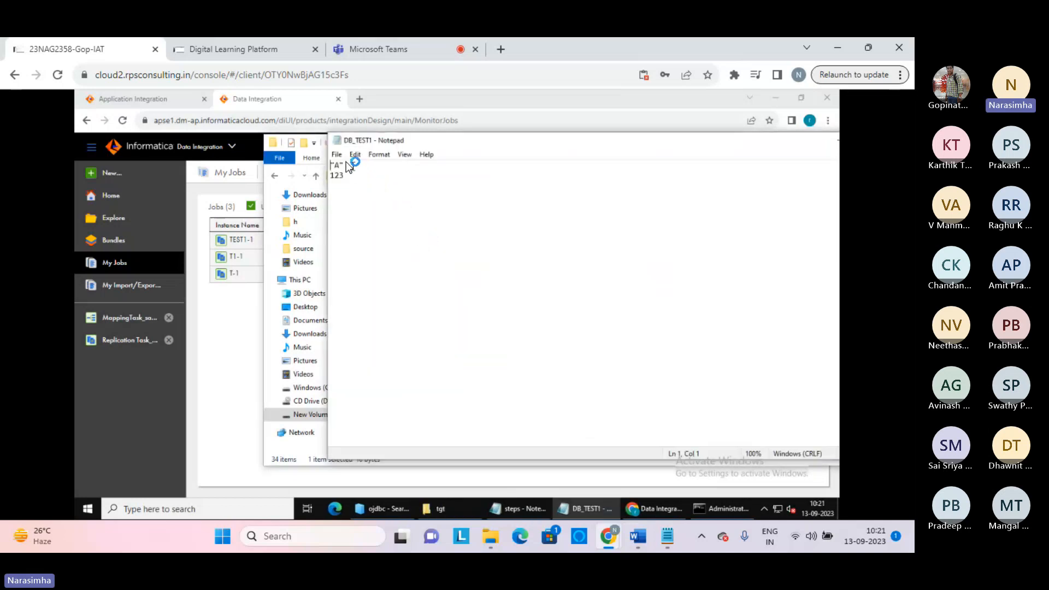
{"action": "left_click", "coordinate": [337, 155]}
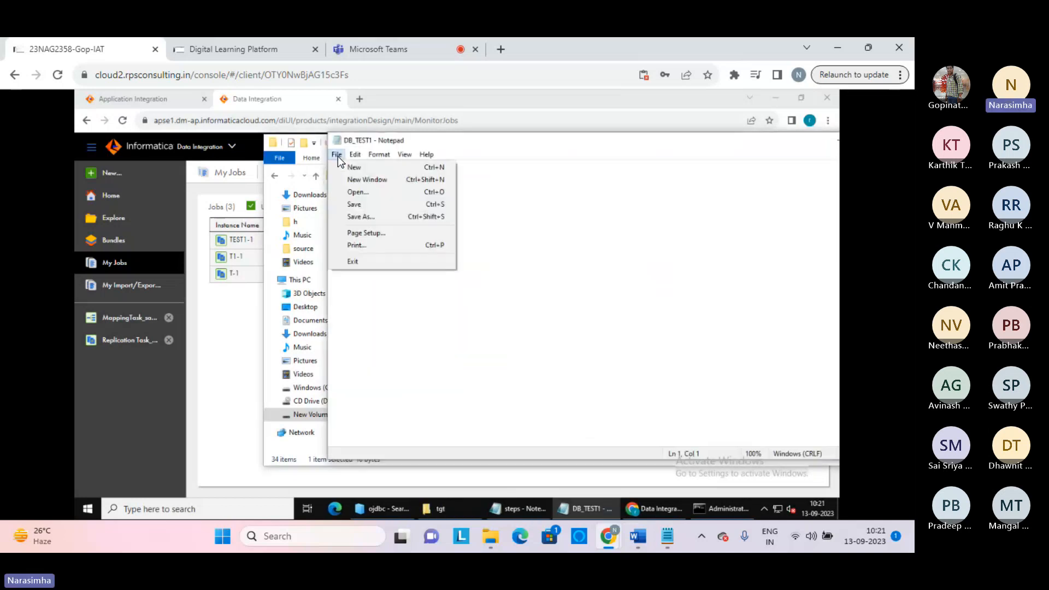
{"action": "left_click", "coordinate": [356, 263]}
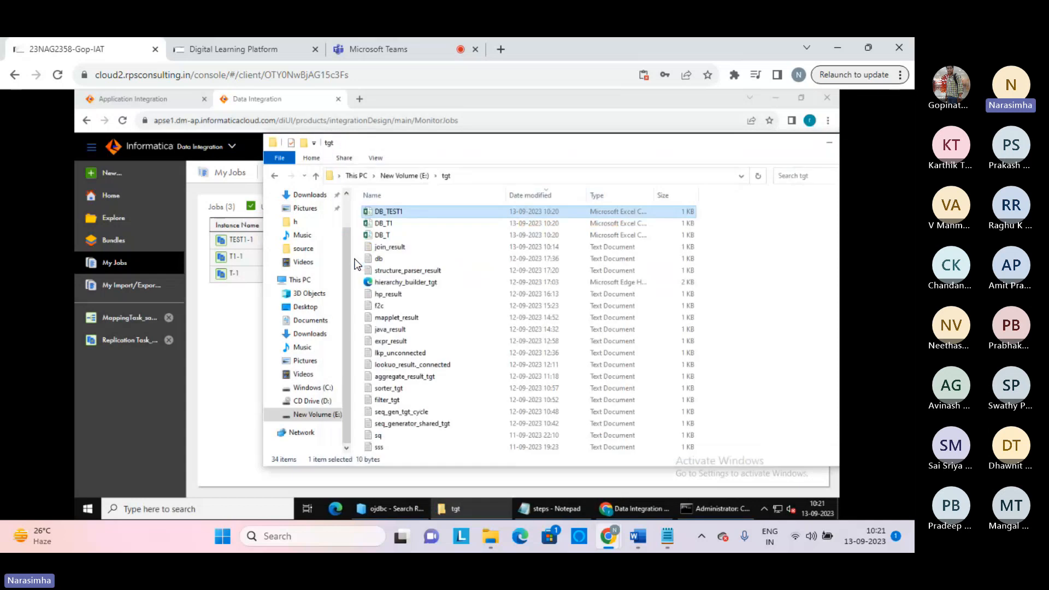
{"action": "left_click", "coordinate": [530, 306]}
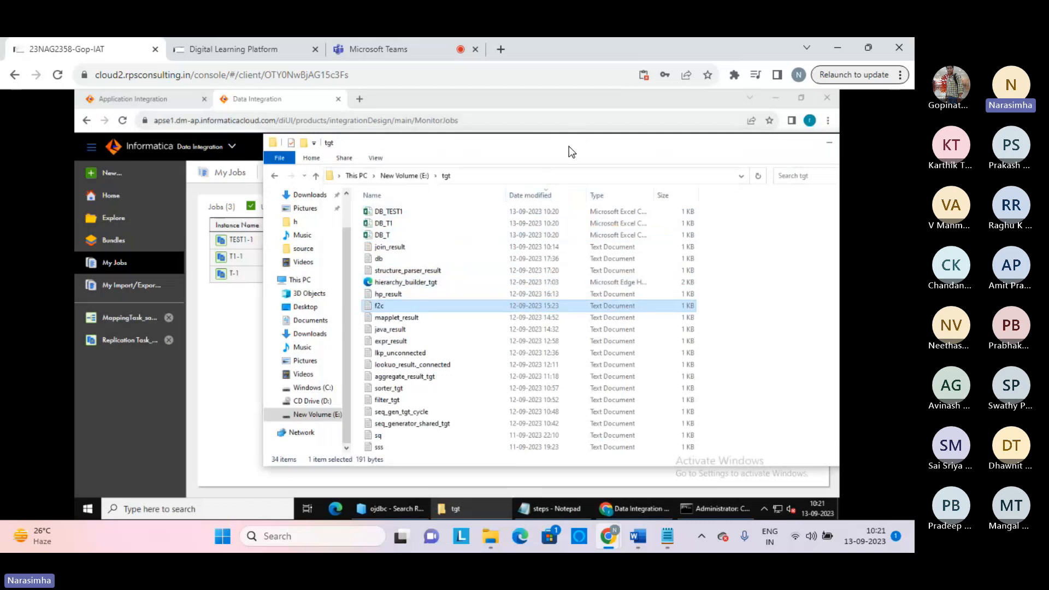
{"action": "left_click_drag", "start_coordinate": [569, 146], "coordinate": [424, 146]}
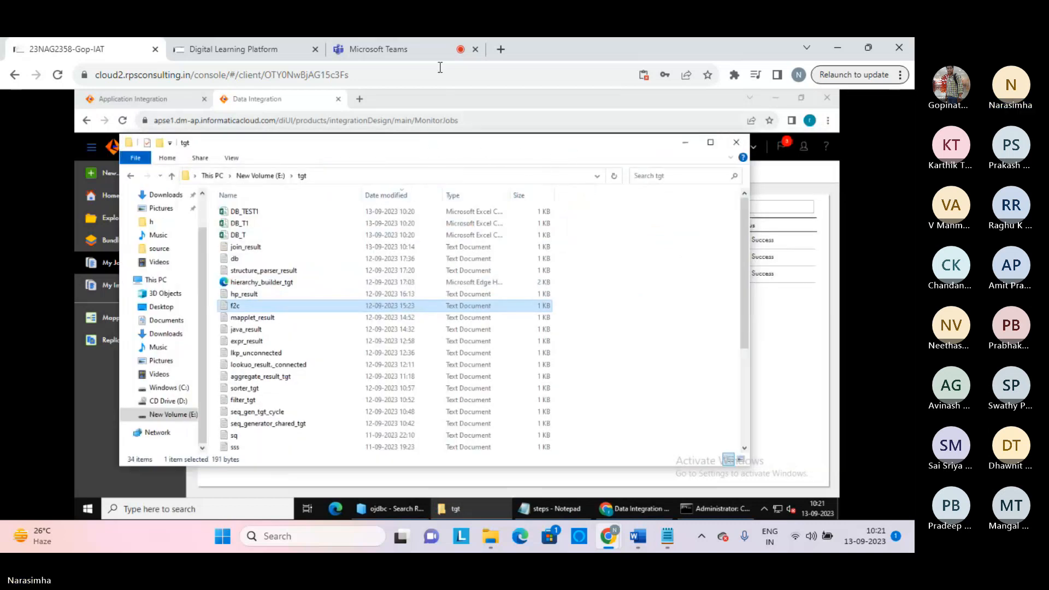
{"action": "left_click", "coordinate": [408, 46]}
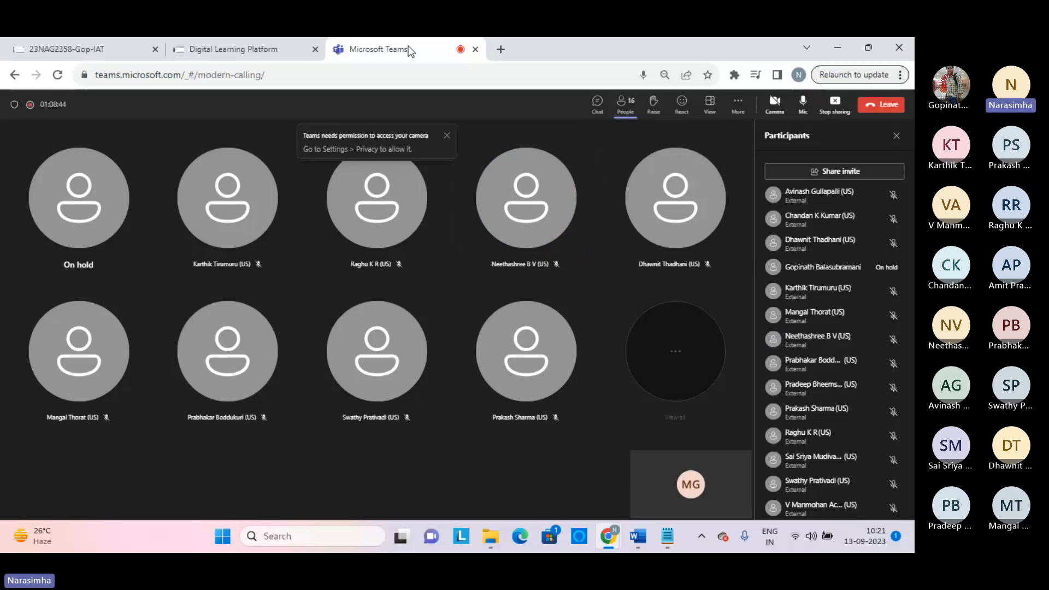
{"action": "left_click", "coordinate": [82, 49]}
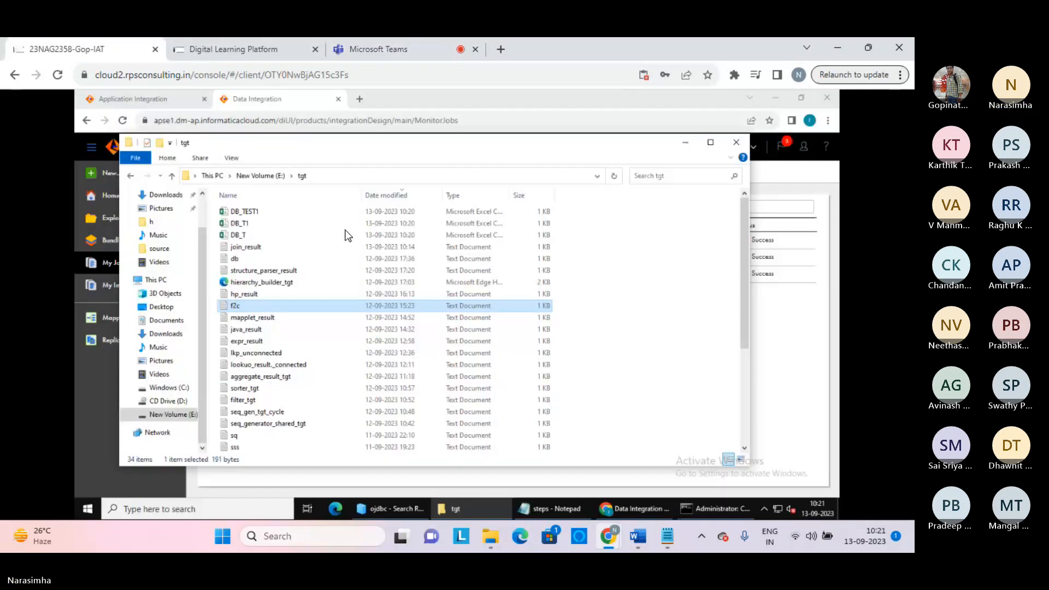
{"action": "left_click", "coordinate": [621, 339]}
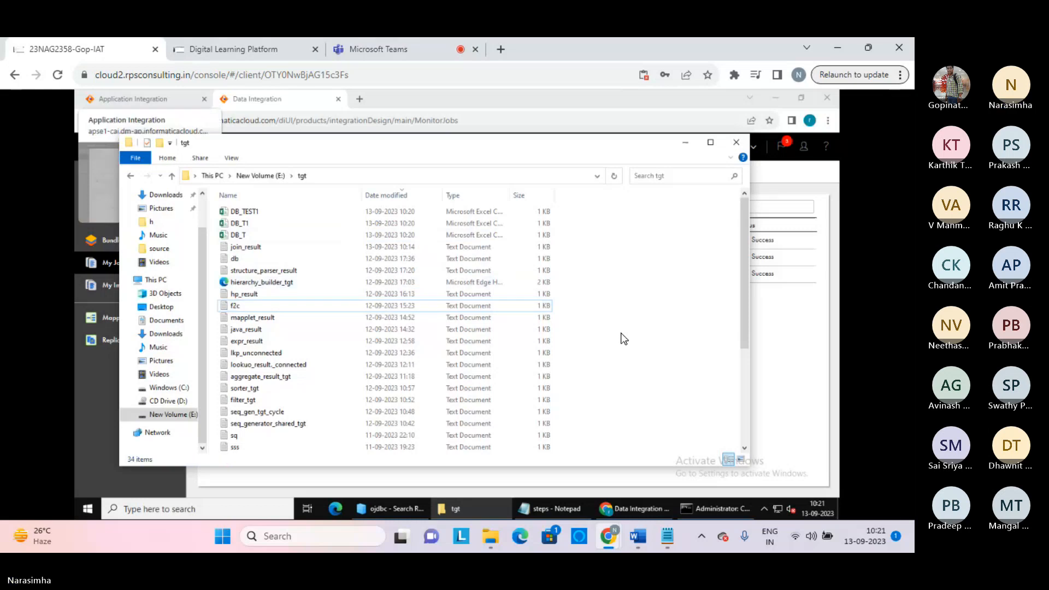
{"action": "left_click", "coordinate": [776, 389]}
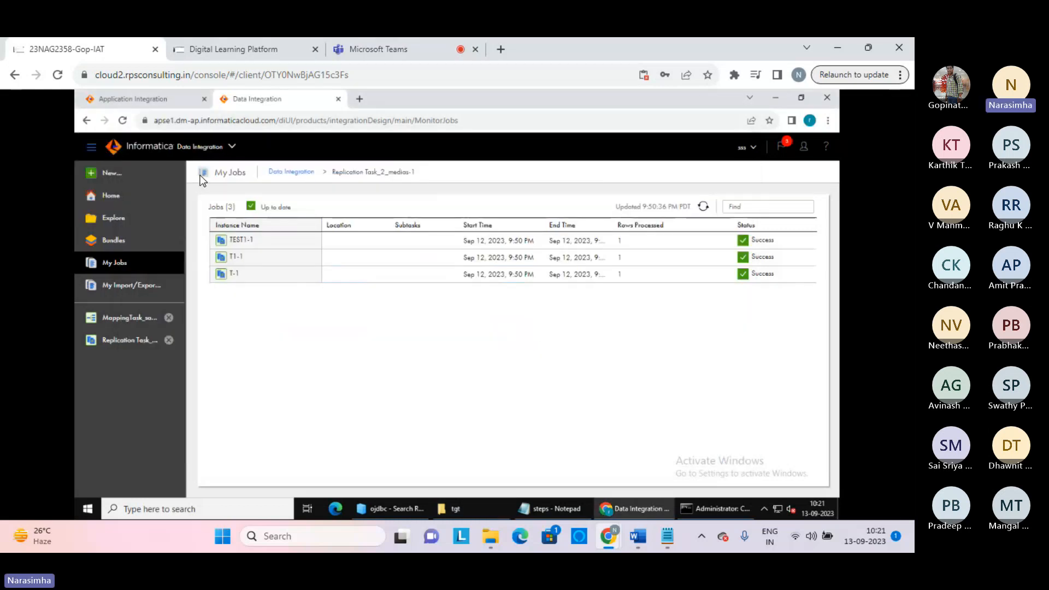
Step: Create a new Synchronization Task asset
{"action": "left_click", "coordinate": [115, 174]}
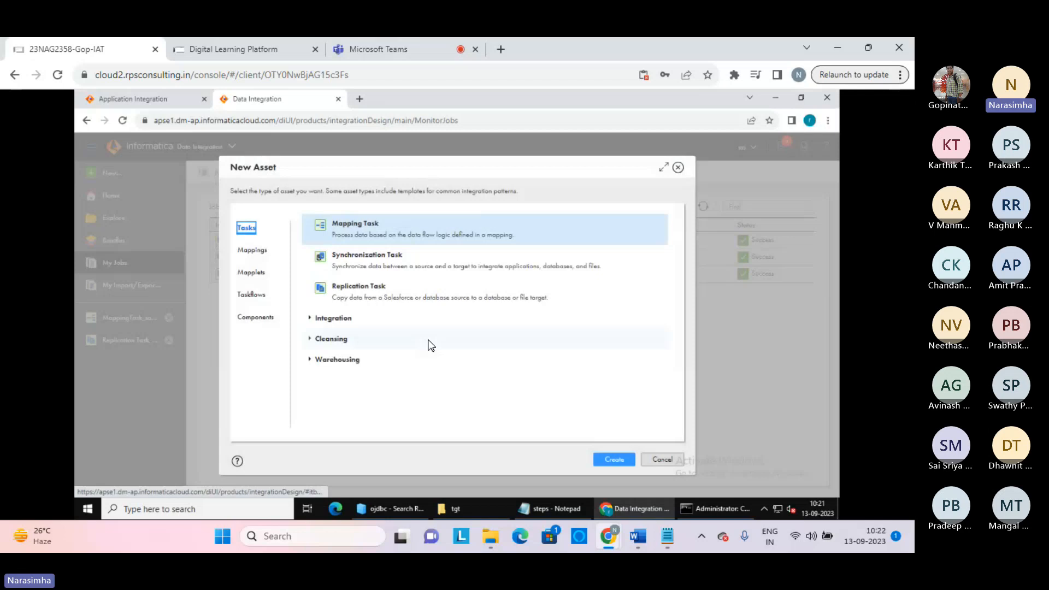
{"action": "left_click", "coordinate": [367, 261]}
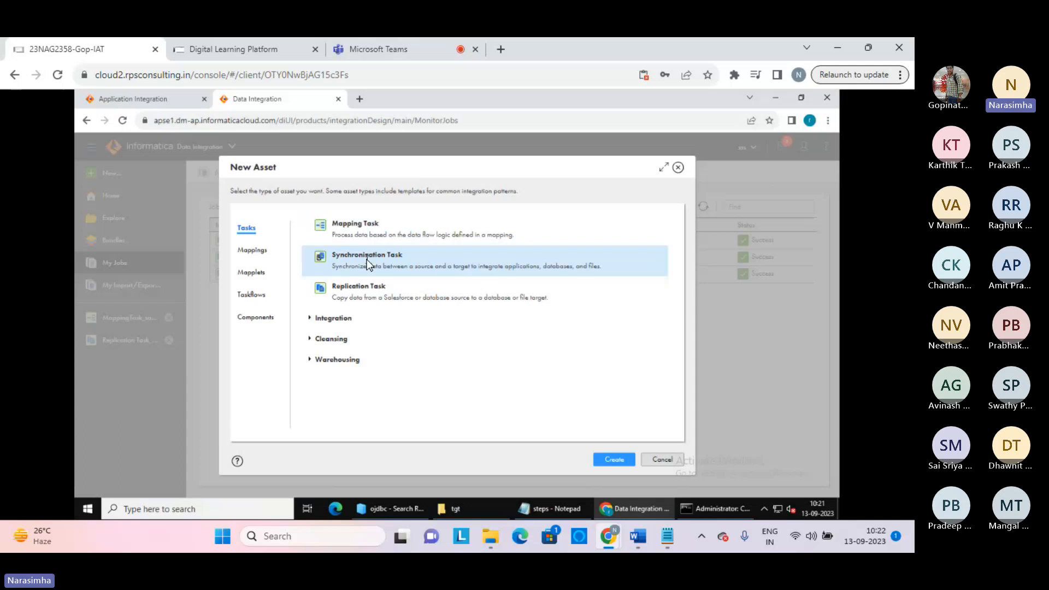
{"action": "left_click", "coordinate": [614, 459]}
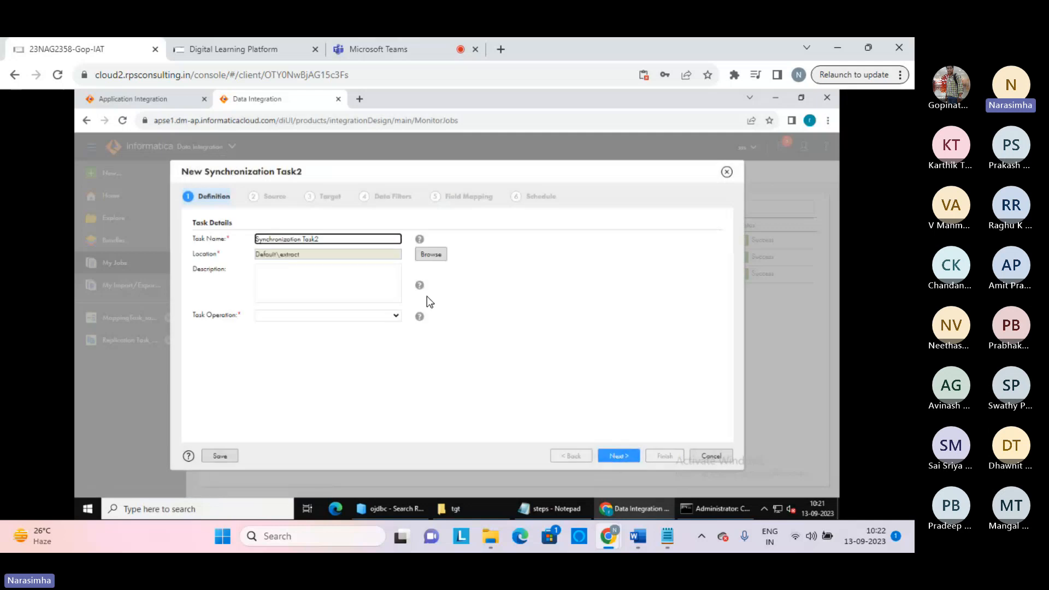
Step: Name it Synchronization Task_filter in Default\extract and set the task operation to Insert
{"action": "left_click", "coordinate": [340, 241]}
{"action": "key", "text": "BackSpace"}
{"action": "type", "text": "_file"}
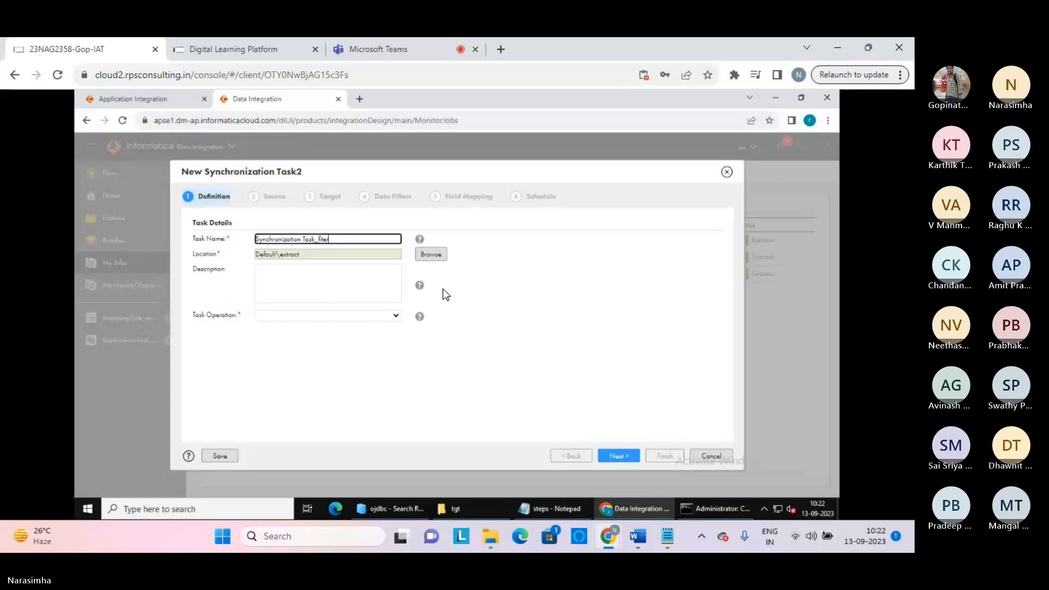
{"action": "left_click", "coordinate": [395, 315]}
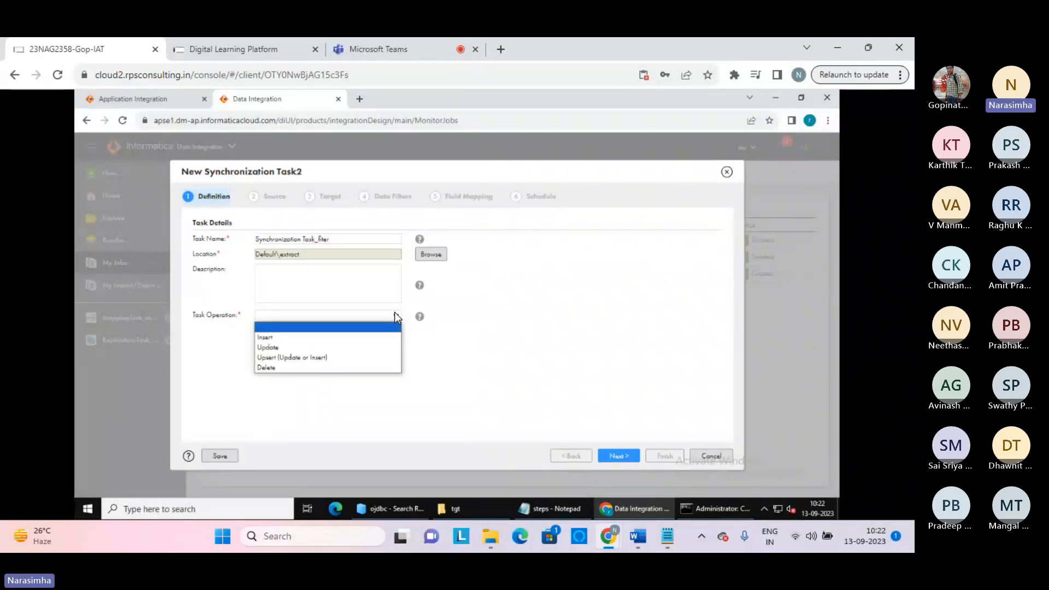
{"action": "left_click", "coordinate": [309, 338]}
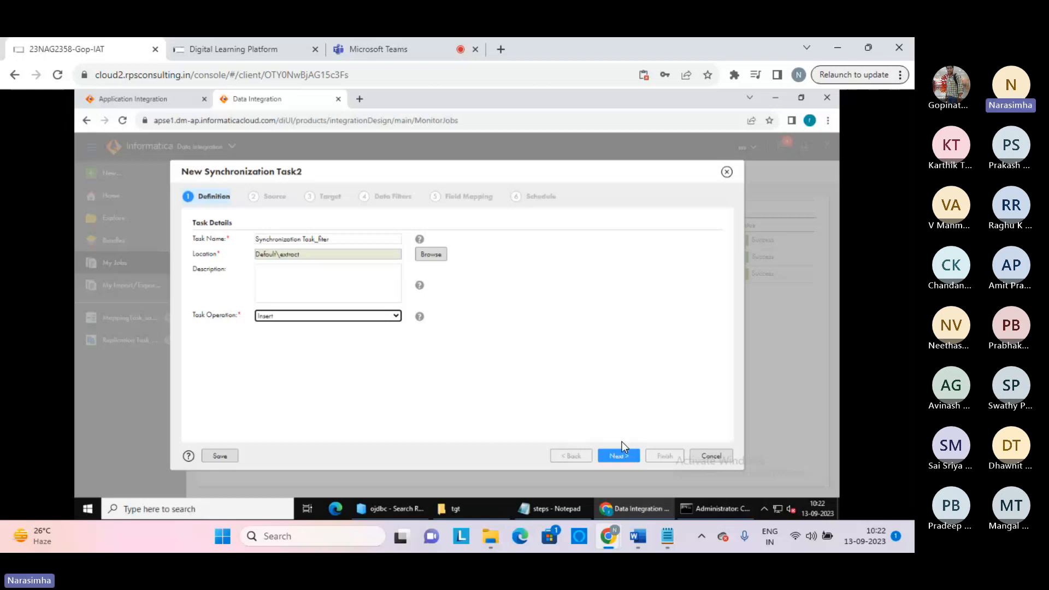
Step: Use the source_conn flat-file connection with seq_1.txt as the single source object
{"action": "left_click", "coordinate": [616, 456]}
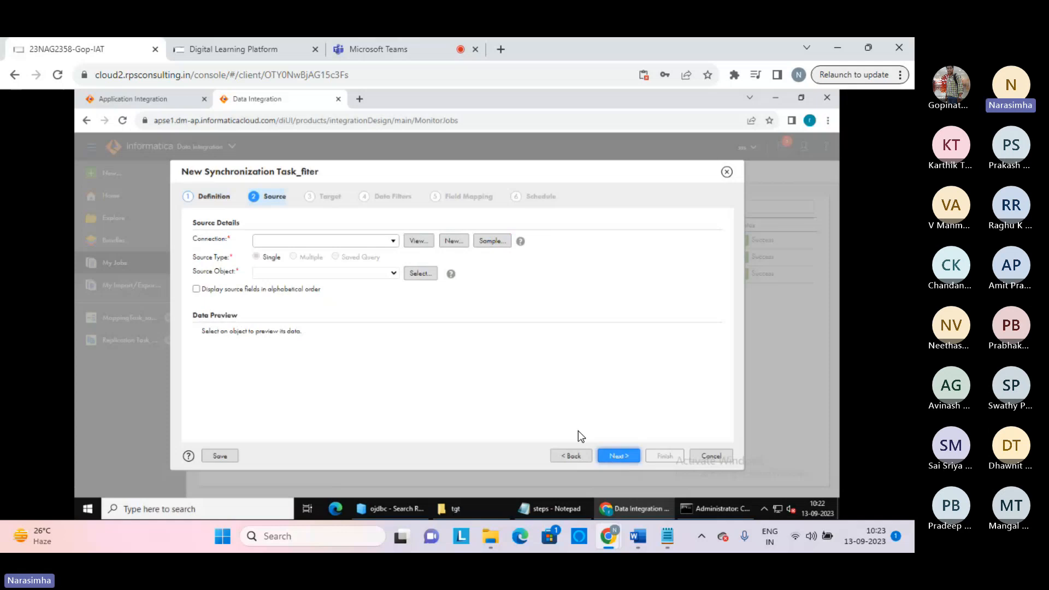
{"action": "left_click", "coordinate": [394, 242]}
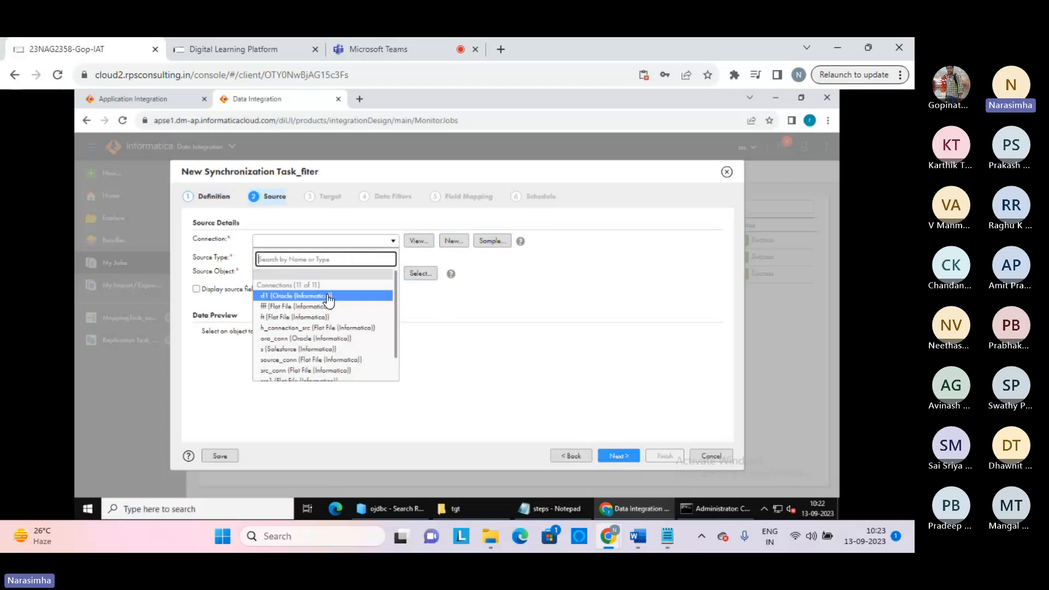
{"action": "left_click", "coordinate": [303, 361]}
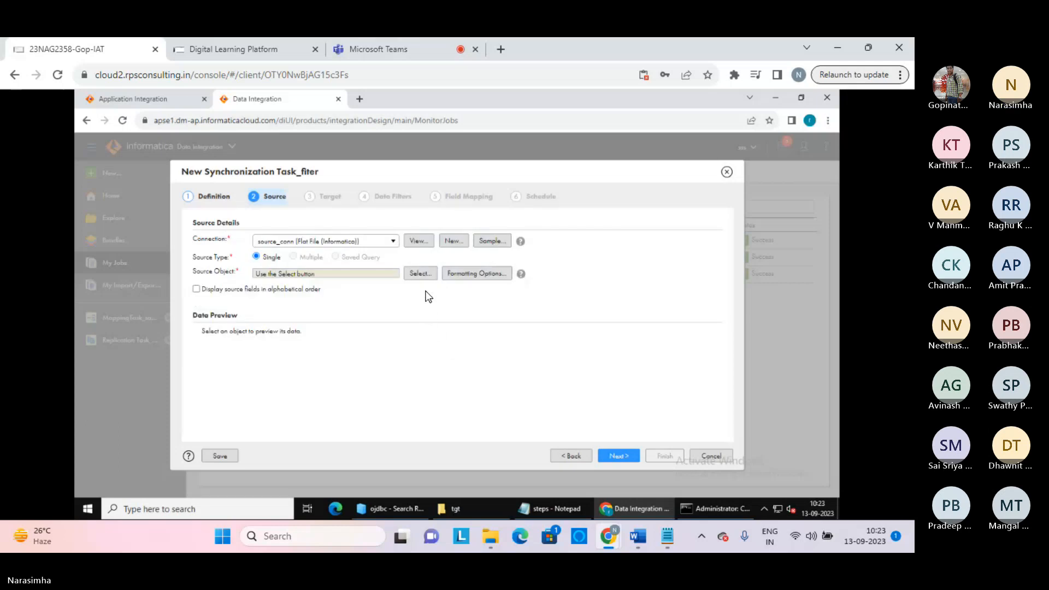
{"action": "left_click", "coordinate": [422, 274]}
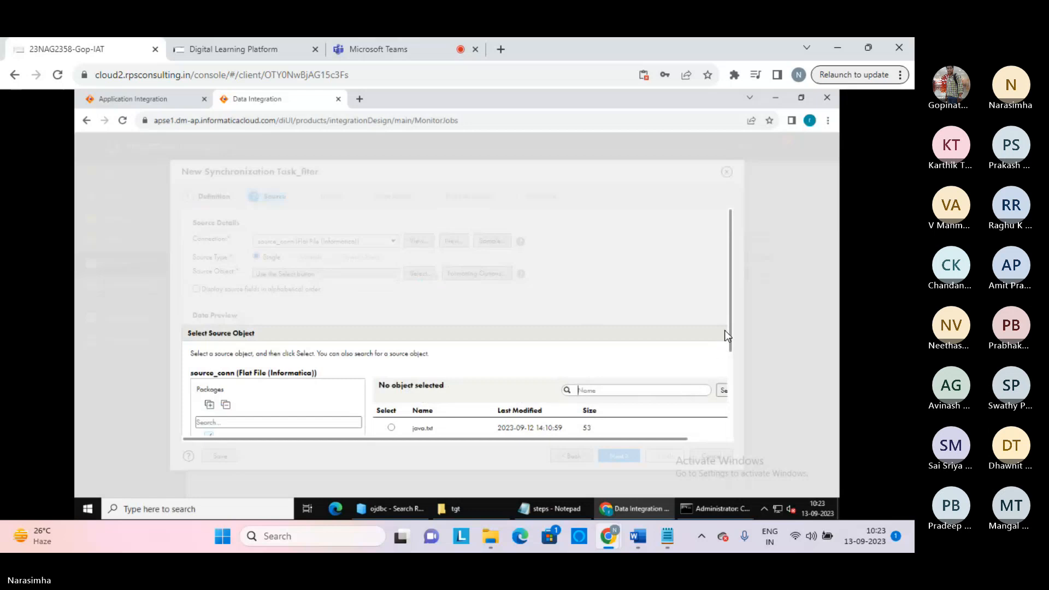
{"action": "left_click_drag", "start_coordinate": [730, 328], "coordinate": [731, 389]}
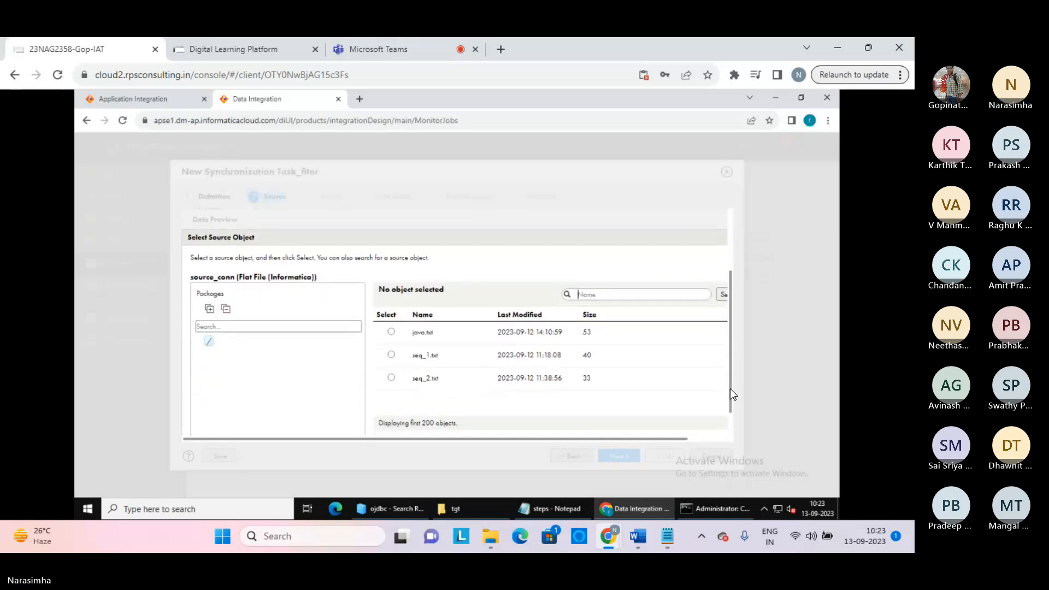
{"action": "left_click", "coordinate": [391, 354]}
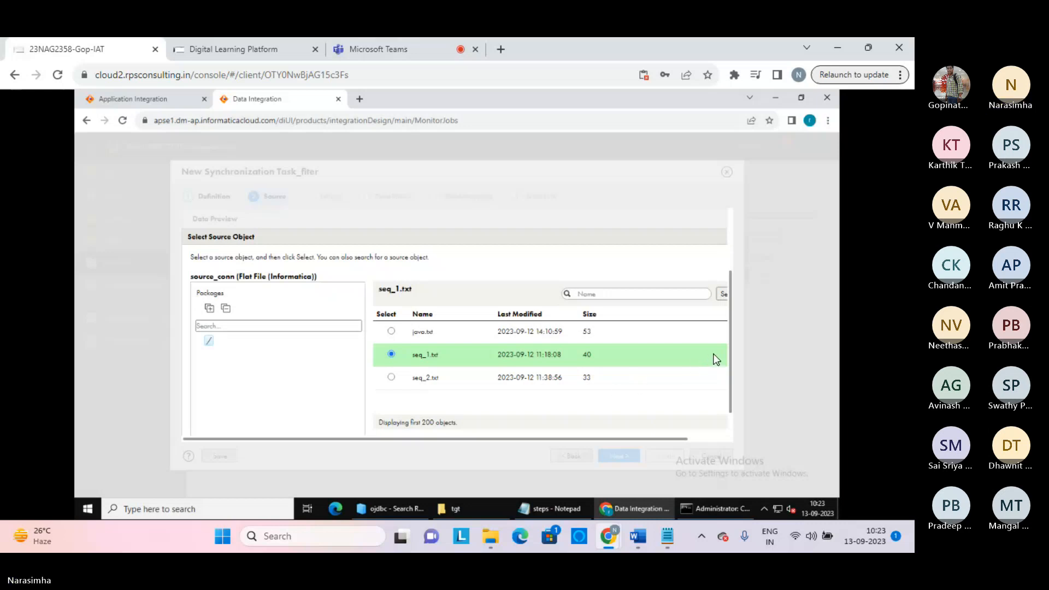
{"action": "scroll", "coordinate": [732, 404], "scroll_direction": "down", "scroll_amount": 1}
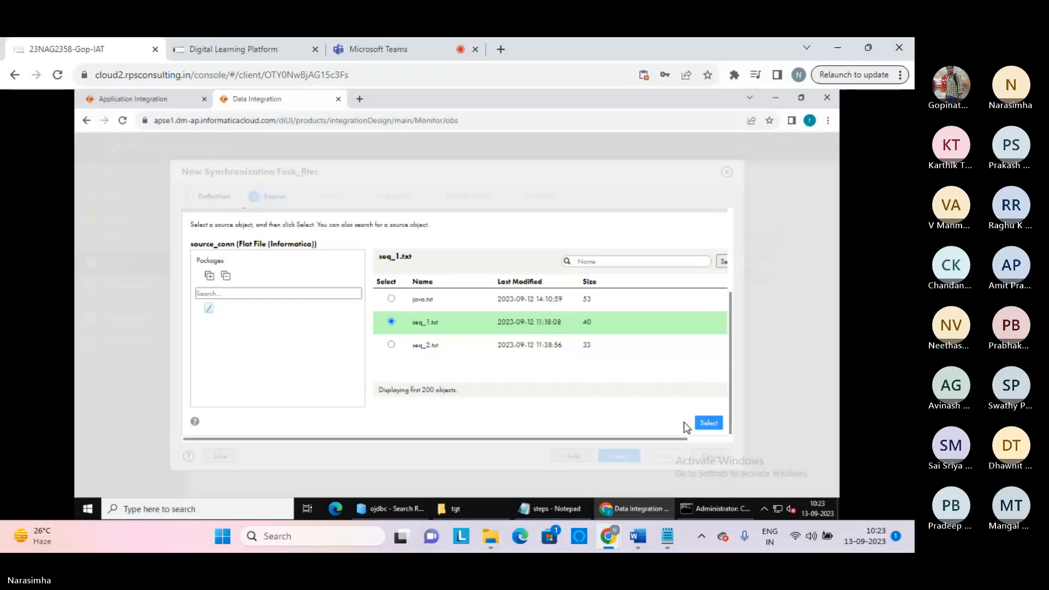
{"action": "left_click", "coordinate": [706, 424]}
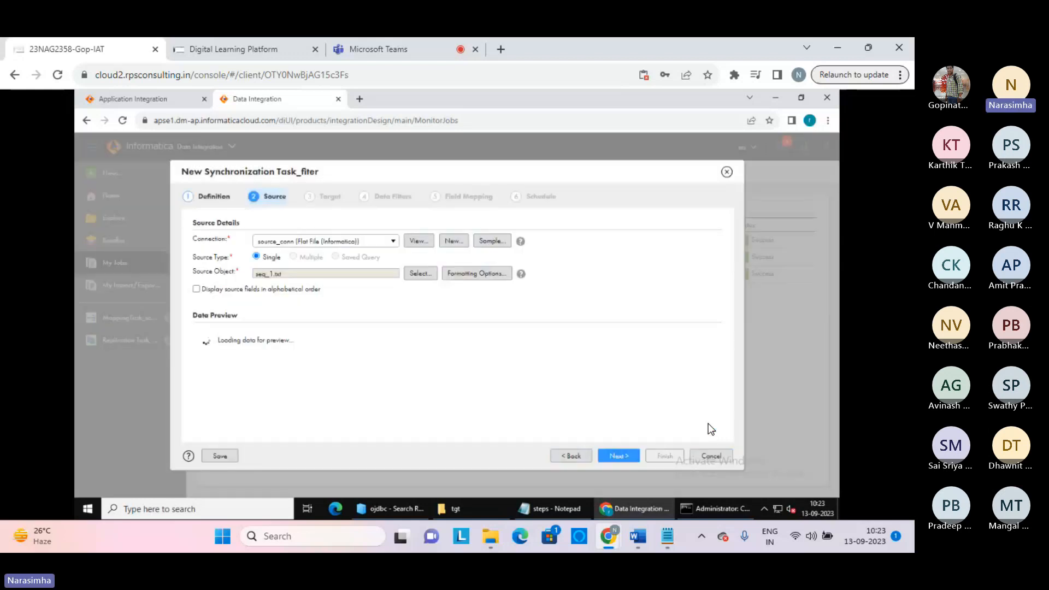
Step: Use the target_conn connection with aggregate_result_tgt.txt as the target object
{"action": "left_click", "coordinate": [617, 456]}
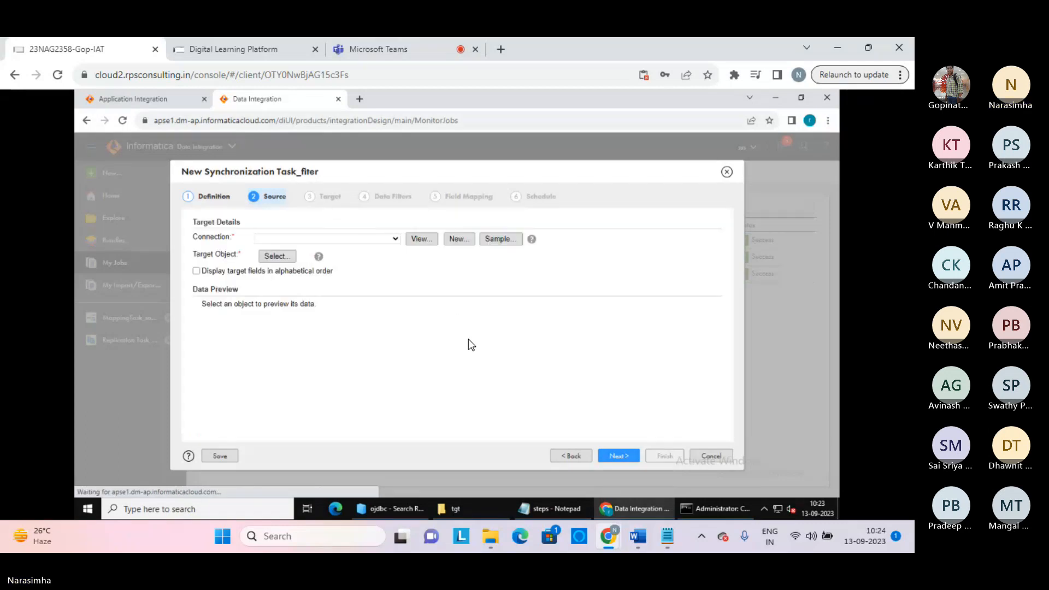
{"action": "left_click", "coordinate": [394, 241]}
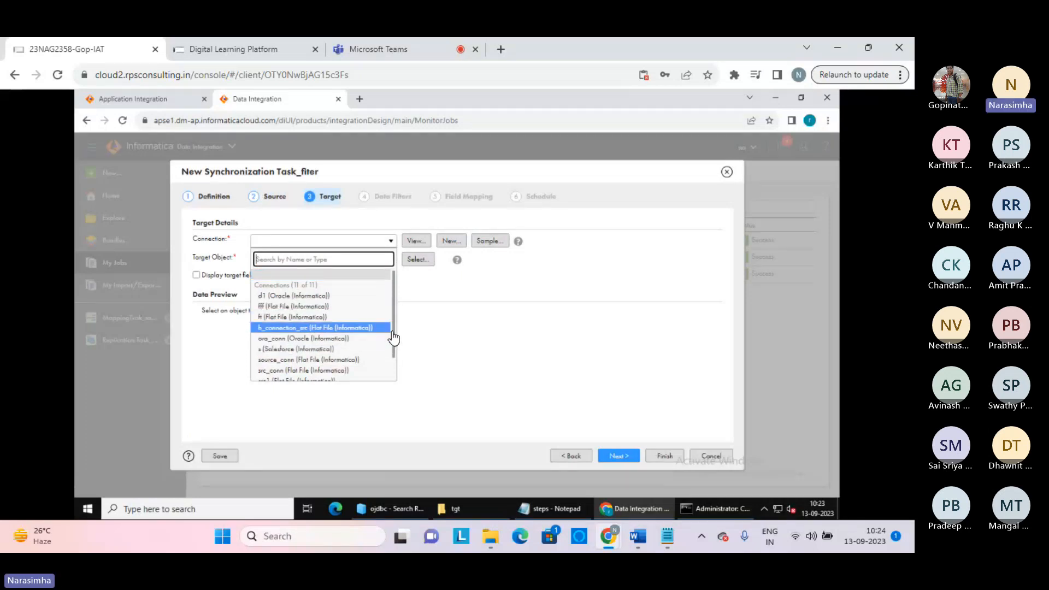
{"action": "scroll", "coordinate": [391, 371], "scroll_direction": "down", "scroll_amount": 2}
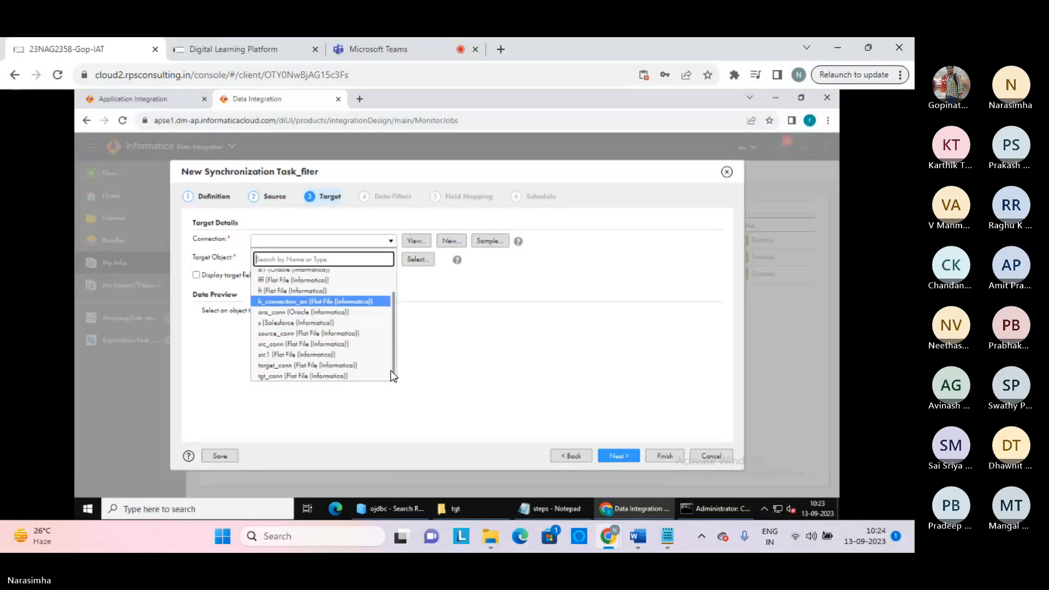
{"action": "left_click", "coordinate": [329, 365]}
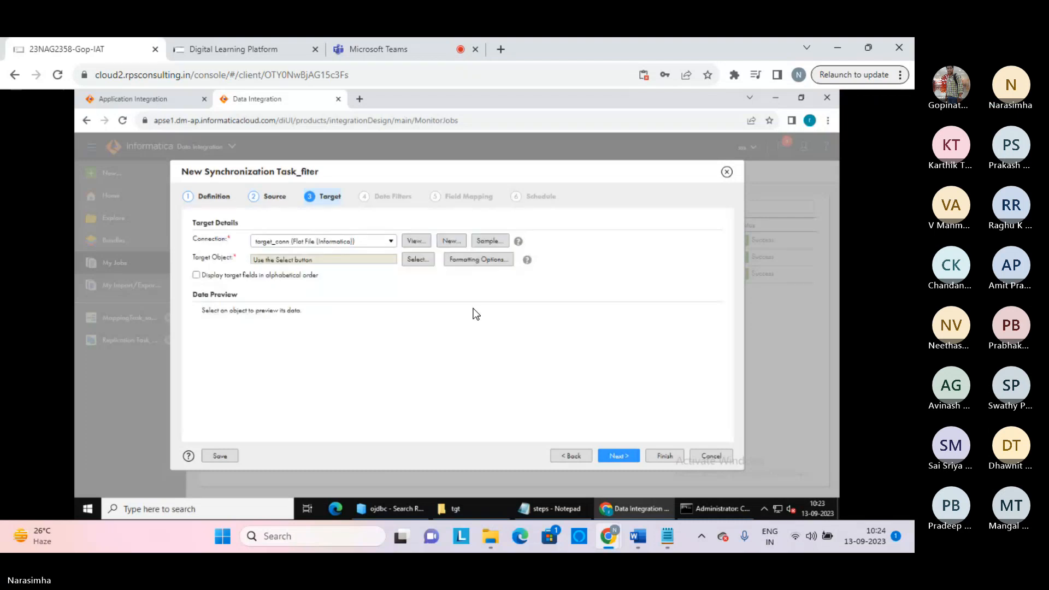
{"action": "left_click", "coordinate": [419, 260]}
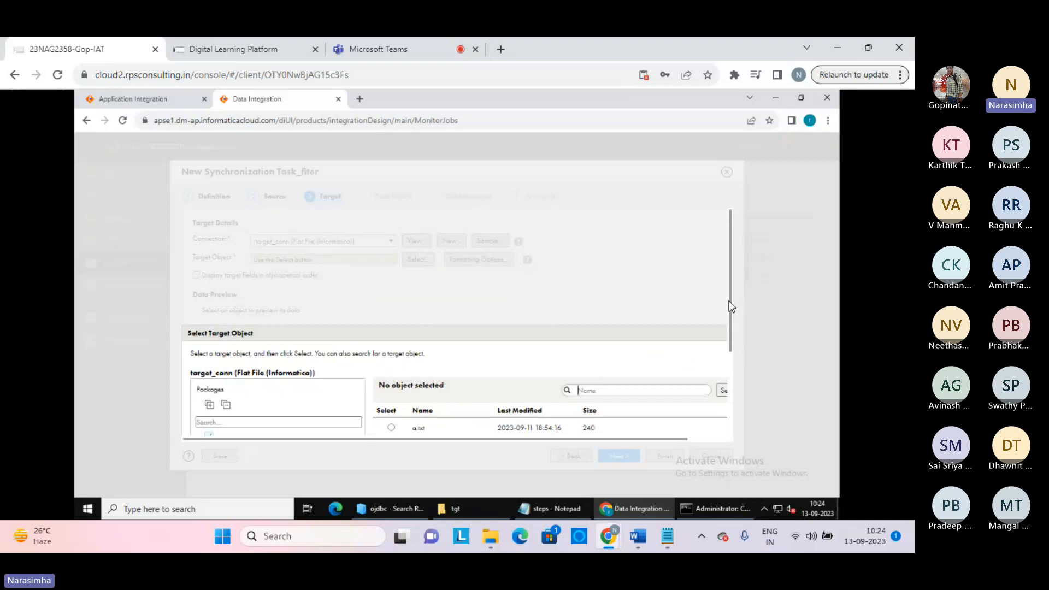
{"action": "left_click_drag", "start_coordinate": [733, 310], "coordinate": [728, 403]}
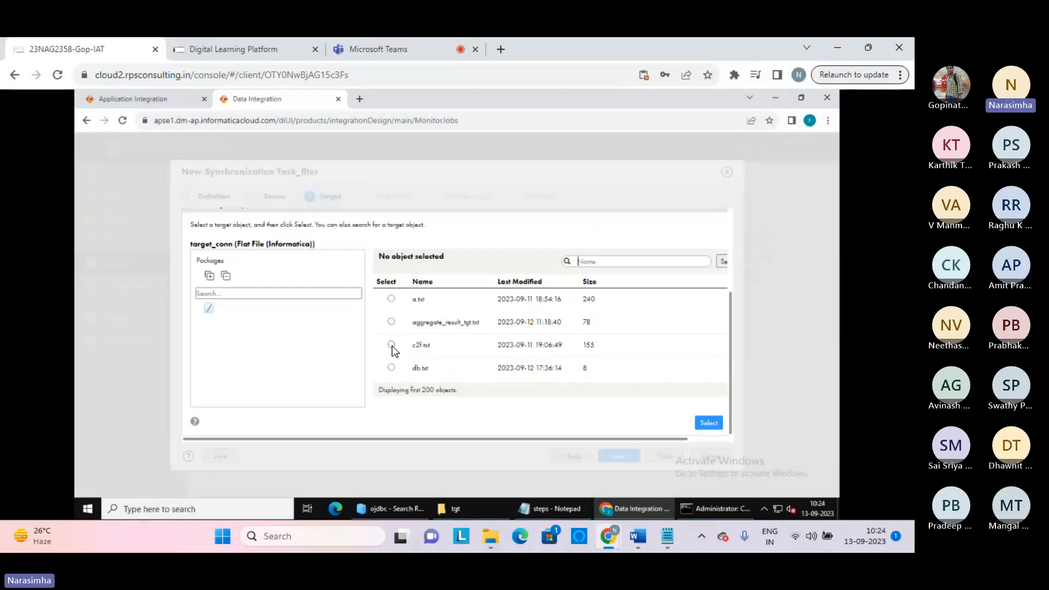
{"action": "left_click", "coordinate": [391, 322]}
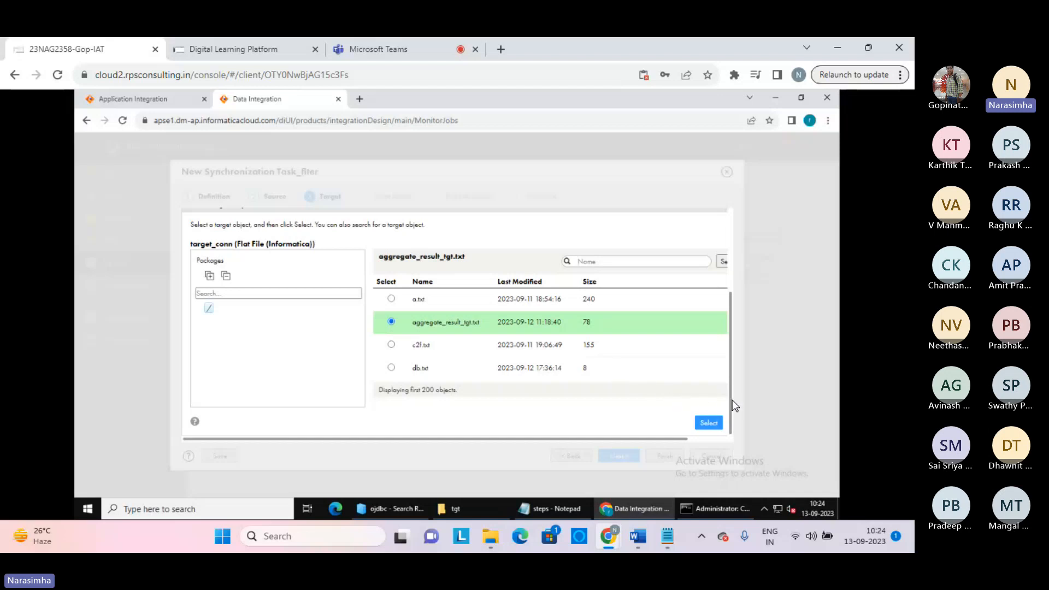
{"action": "left_click", "coordinate": [708, 424]}
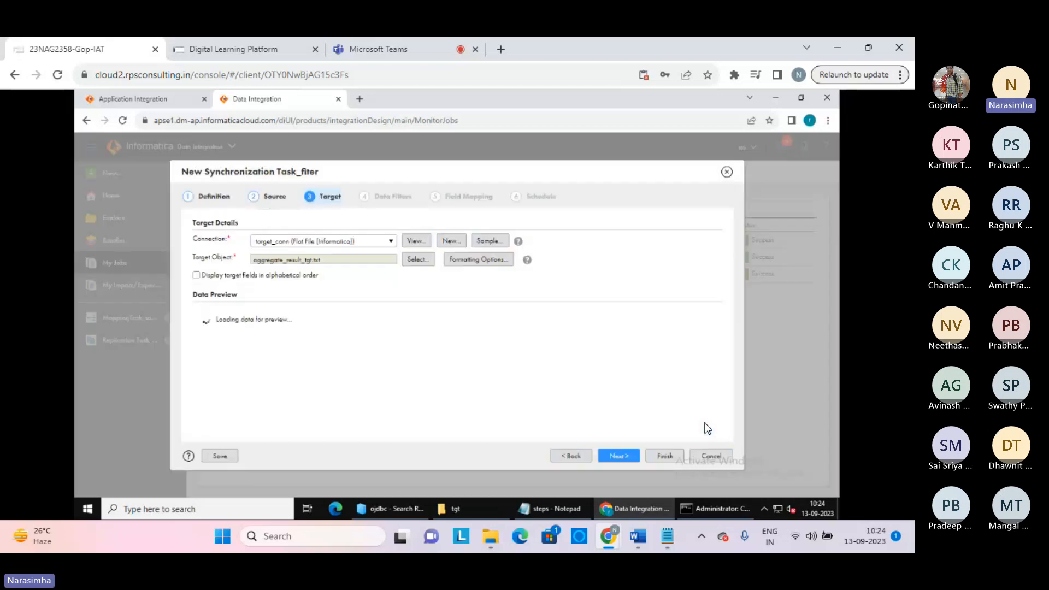
Step: Advance to Field Mapping, where c1, c2, c3 map automatically and count_result stays unmapped
{"action": "left_click", "coordinate": [617, 455]}
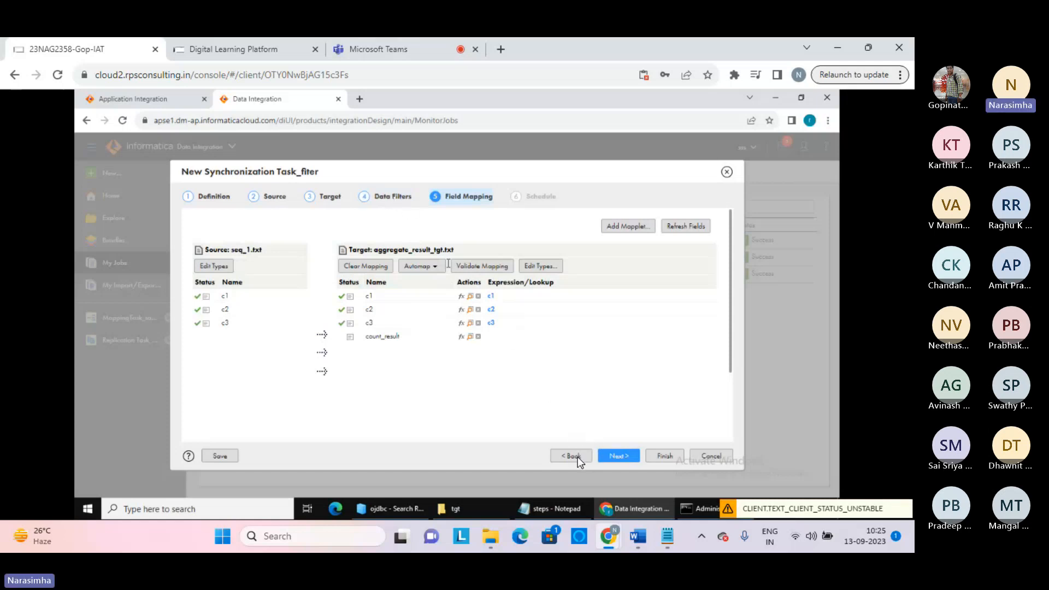
Step: Return to Data Filters and add a new filter on seq_1.txt with expression c1>'1'
{"action": "left_click", "coordinate": [393, 200]}
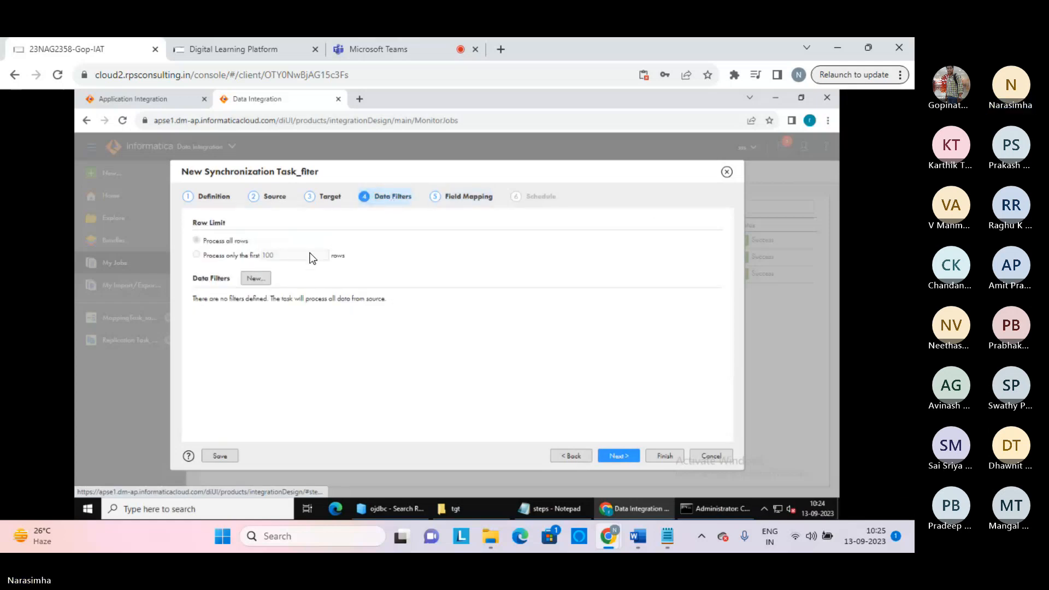
{"action": "left_click", "coordinate": [254, 279]}
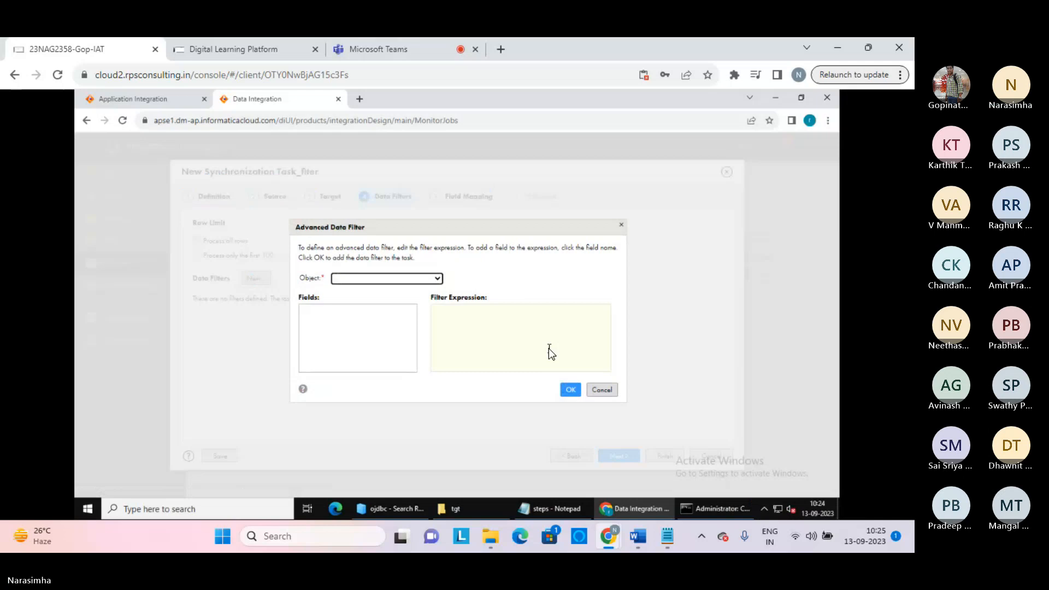
{"action": "left_click", "coordinate": [436, 279]}
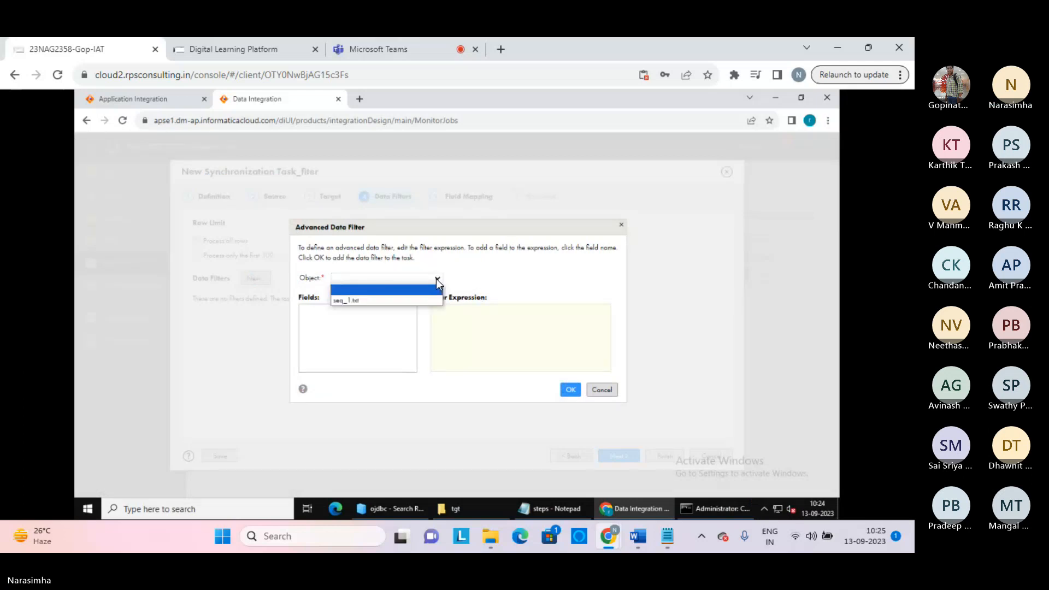
{"action": "left_click", "coordinate": [359, 300]}
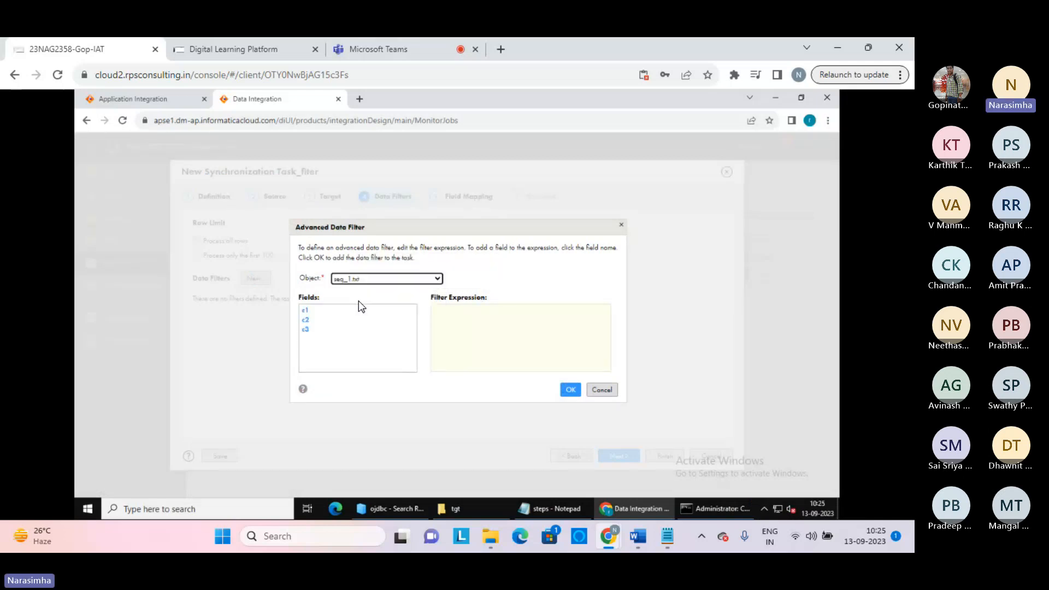
{"action": "left_click", "coordinate": [305, 310]}
{"action": "left_click", "coordinate": [452, 311]}
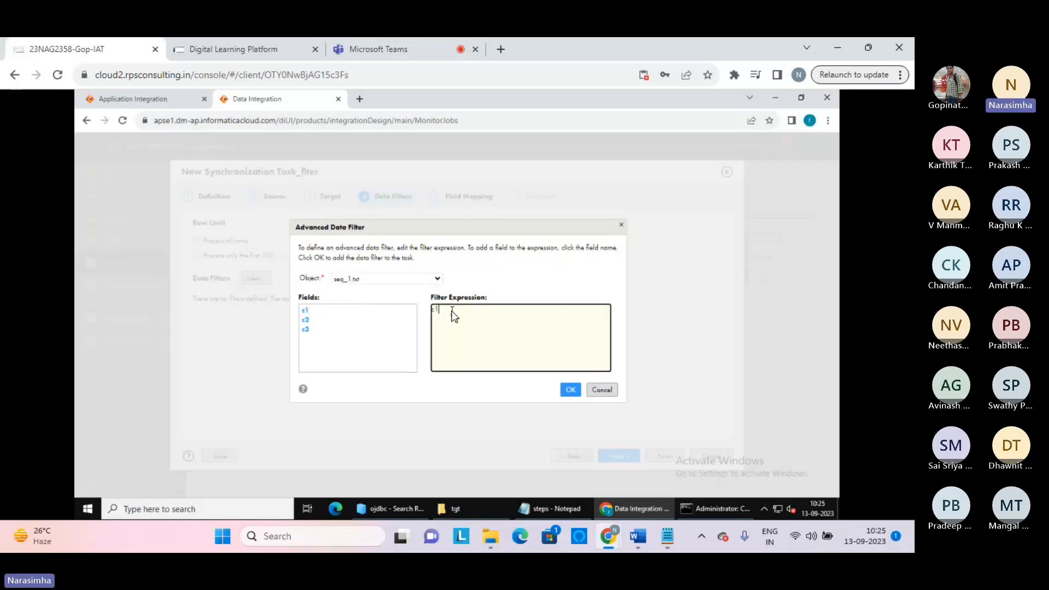
{"action": "type", "text": ">'1'"}
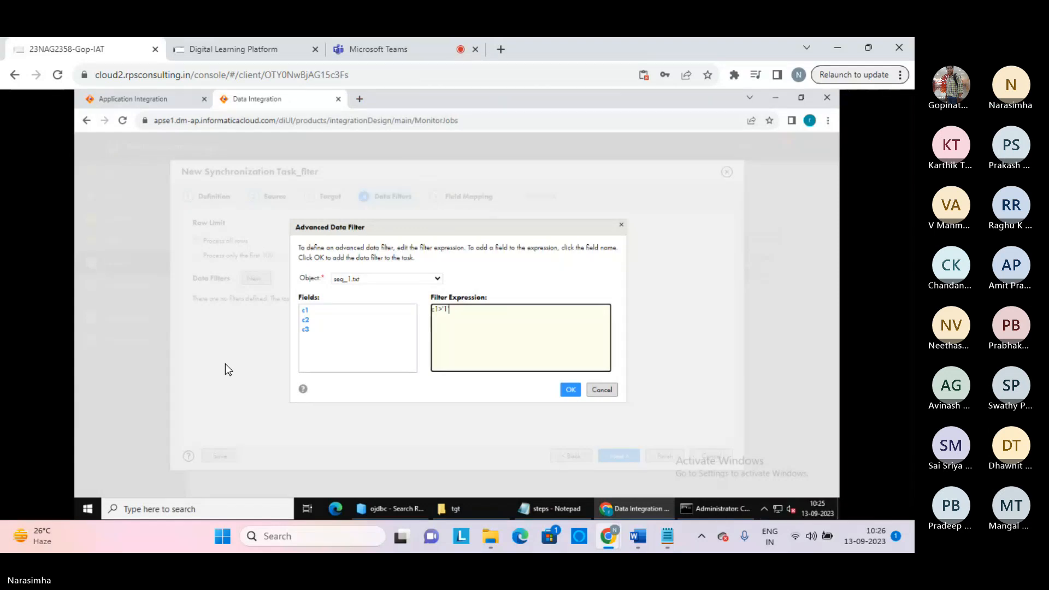
Step: Confirm the c1>'1' data filter on seq_1.txt in the Advanced Data Filter dialog
{"action": "left_click", "coordinate": [567, 392]}
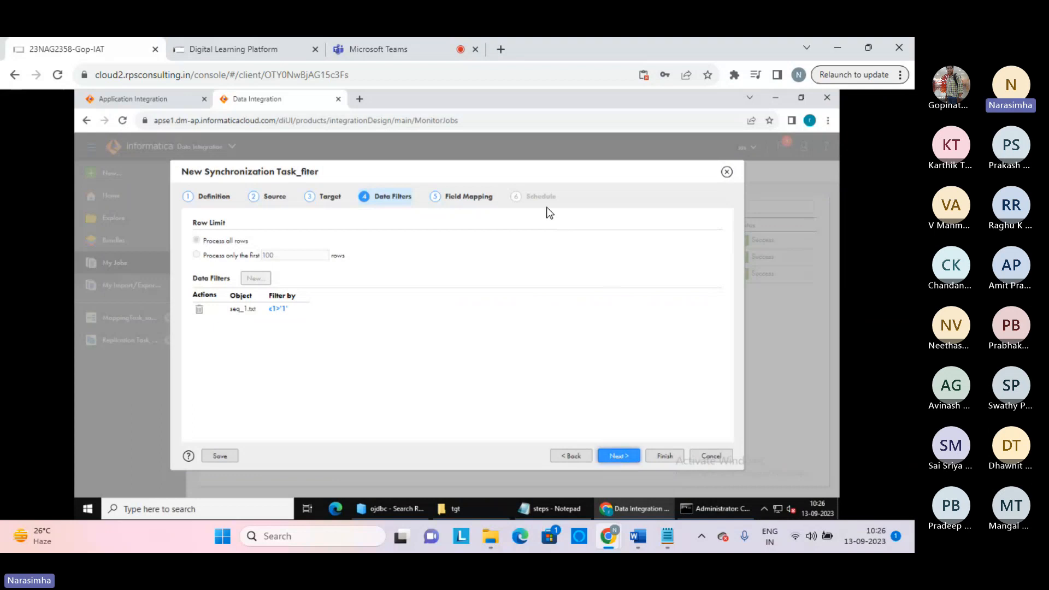
Step: Advance past Field Mapping and Schedule and finish to save Synchronization Task_filter
{"action": "left_click", "coordinate": [619, 453]}
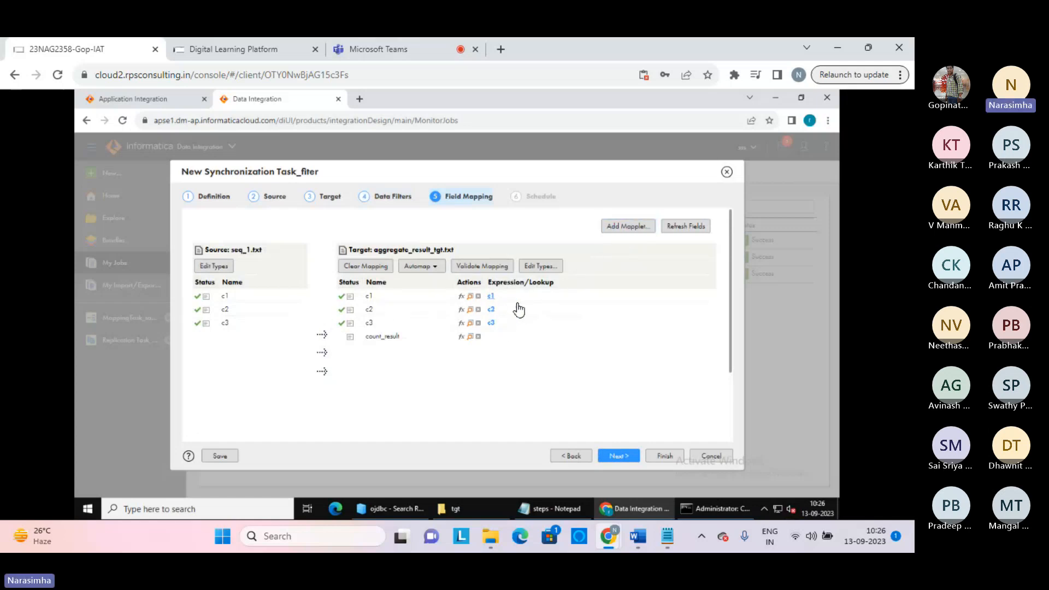
{"action": "left_click", "coordinate": [618, 456]}
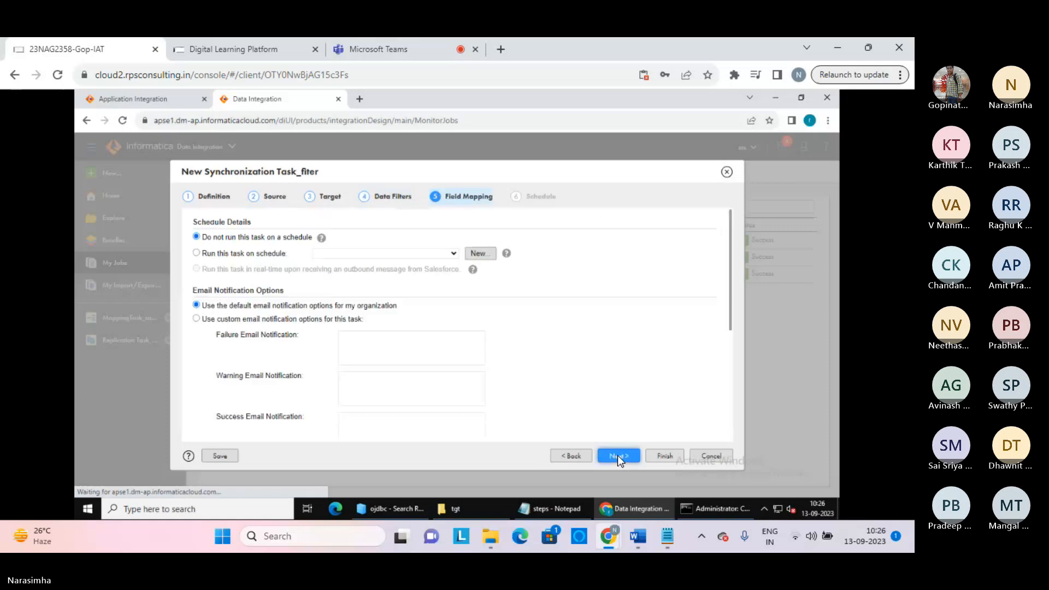
{"action": "left_click", "coordinate": [671, 457]}
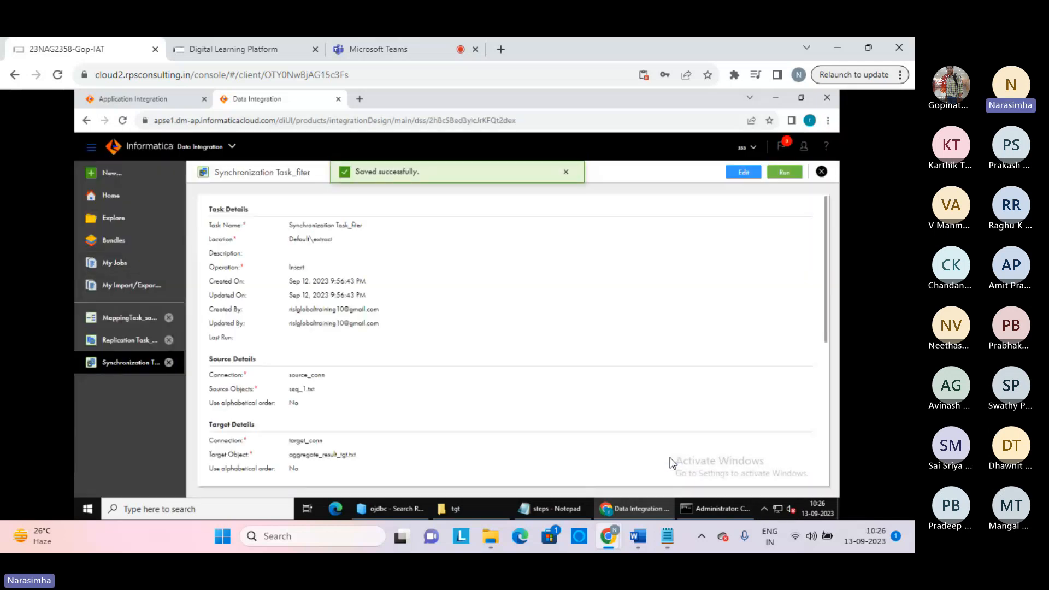
Step: Run Synchronization Task_filter and confirm in My Jobs that it succeeded with 3 rows
{"action": "left_click", "coordinate": [789, 174]}
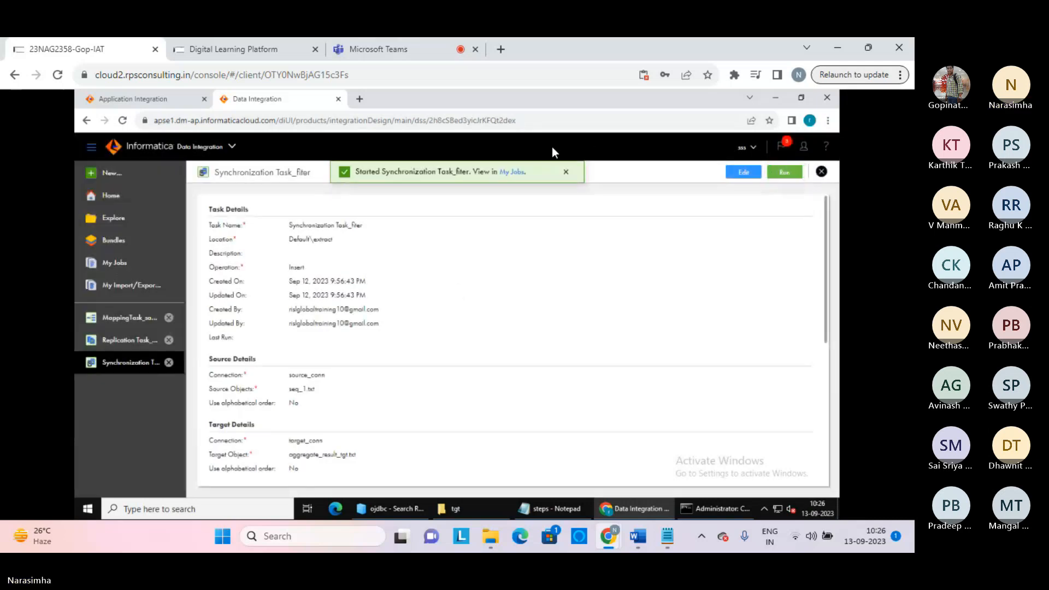
{"action": "left_click", "coordinate": [510, 175]}
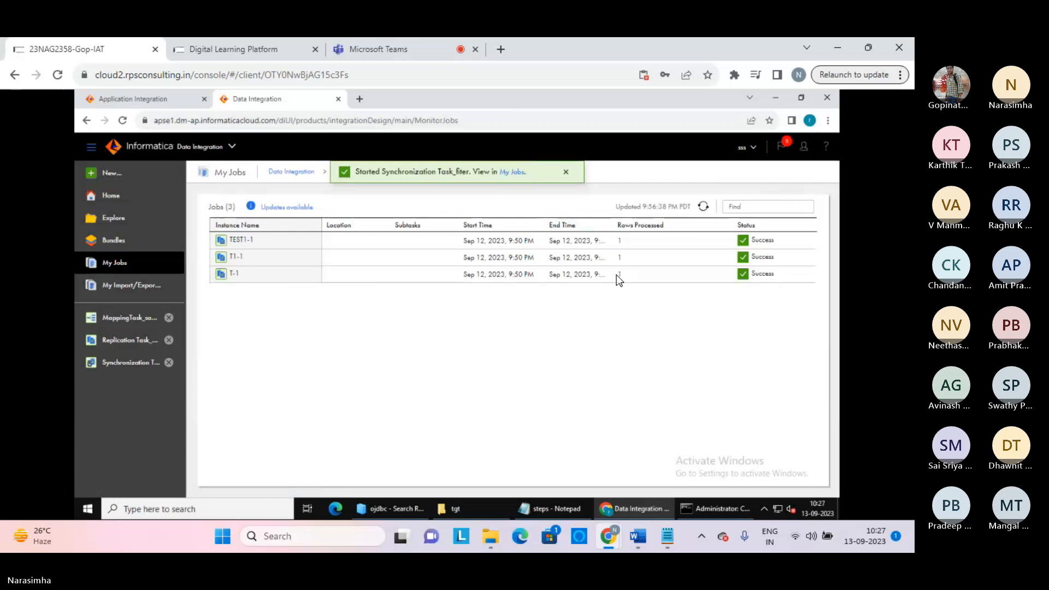
{"action": "left_click", "coordinate": [517, 173]}
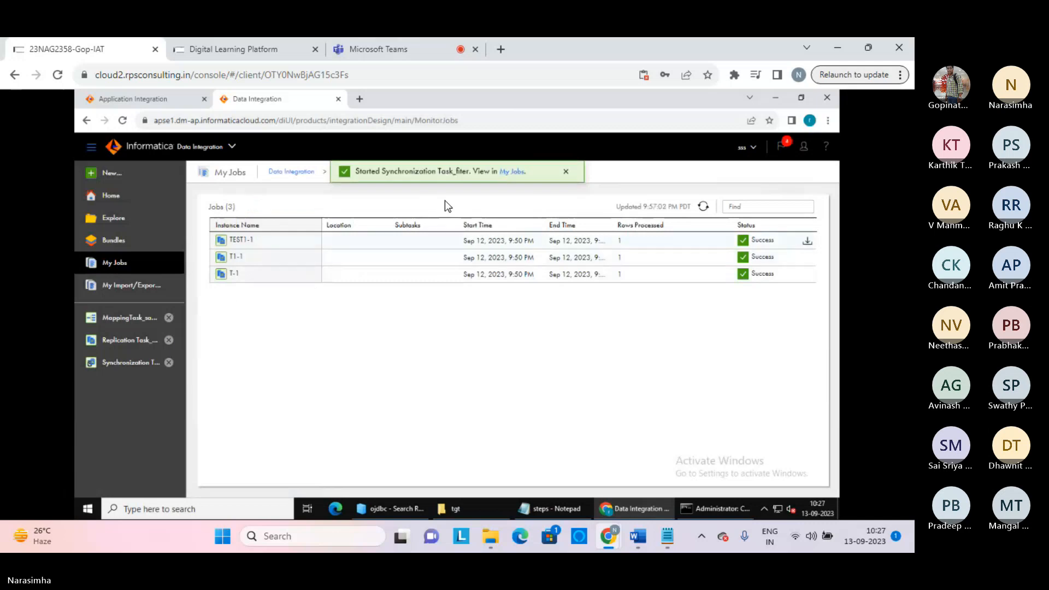
{"action": "left_click", "coordinate": [566, 171]}
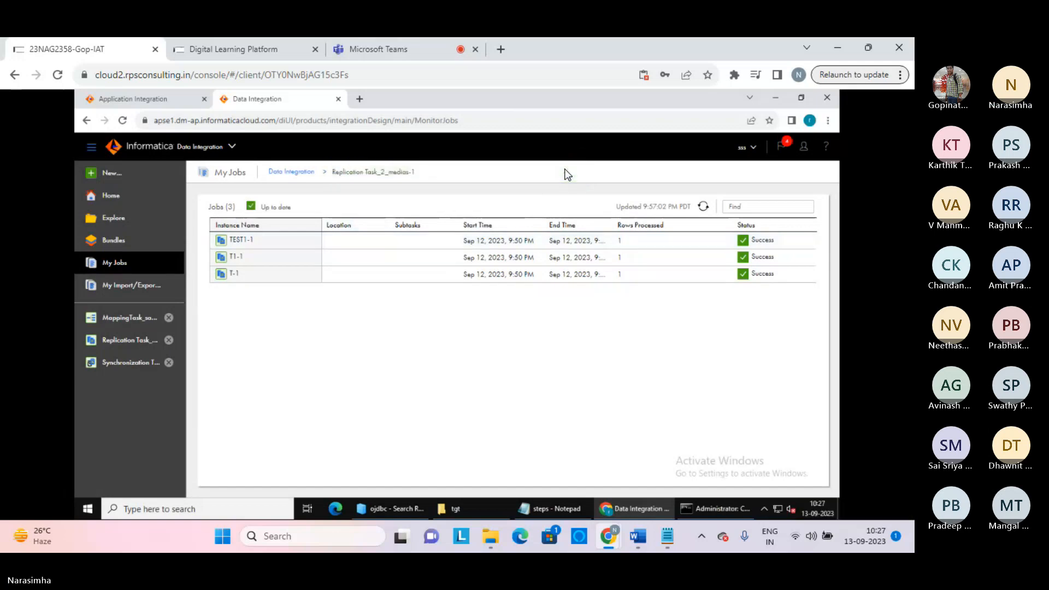
{"action": "left_click", "coordinate": [294, 174]}
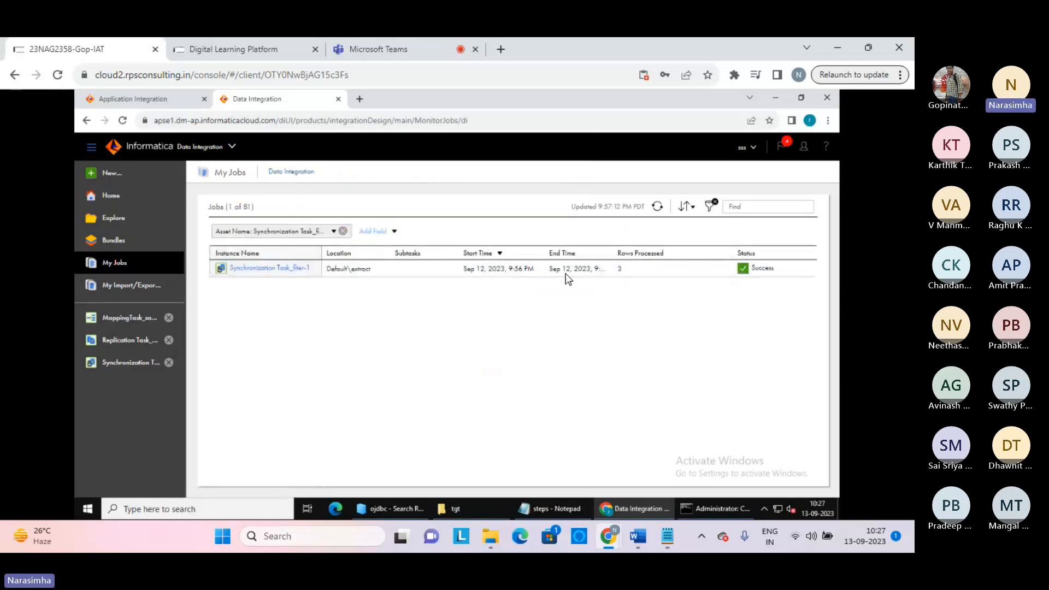
{"action": "left_click", "coordinate": [461, 503]}
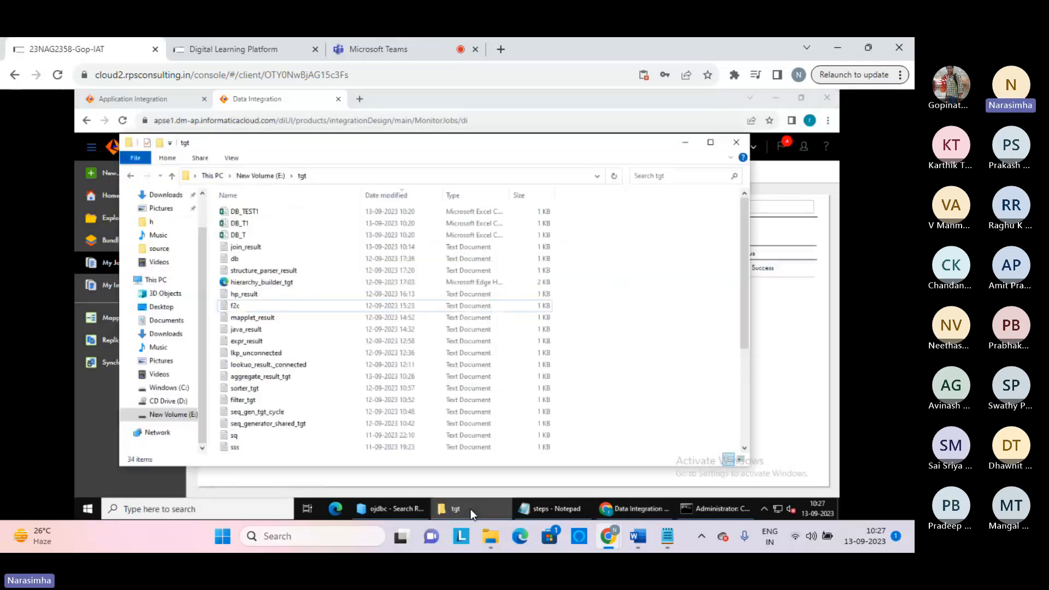
Step: Sort the tgt folder by Date modified, newest first, and open aggregate_result_tgt
{"action": "left_click", "coordinate": [416, 199]}
{"action": "left_click", "coordinate": [415, 198]}
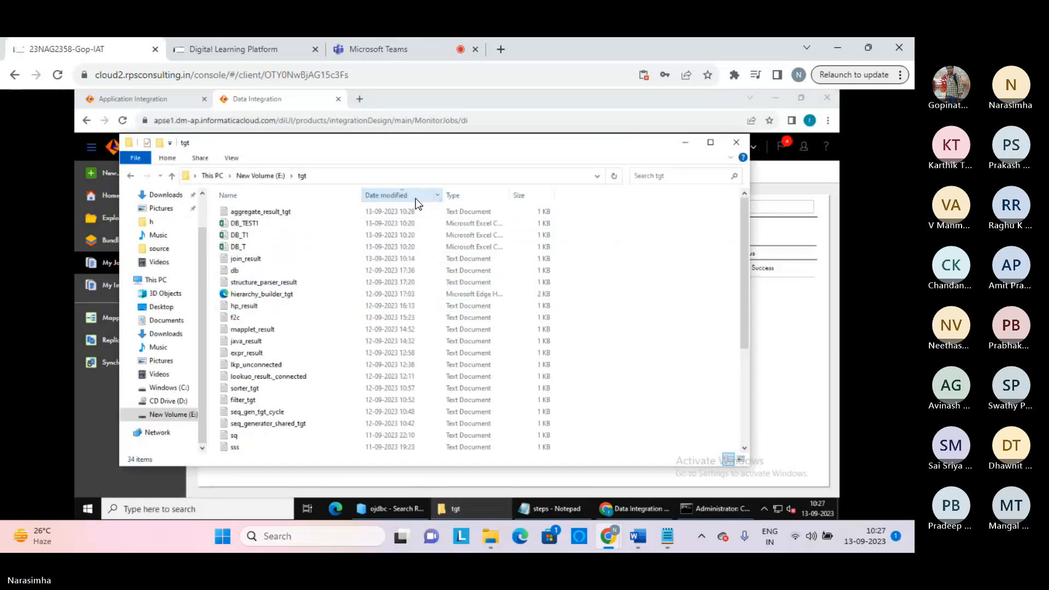
{"action": "left_click", "coordinate": [279, 218]}
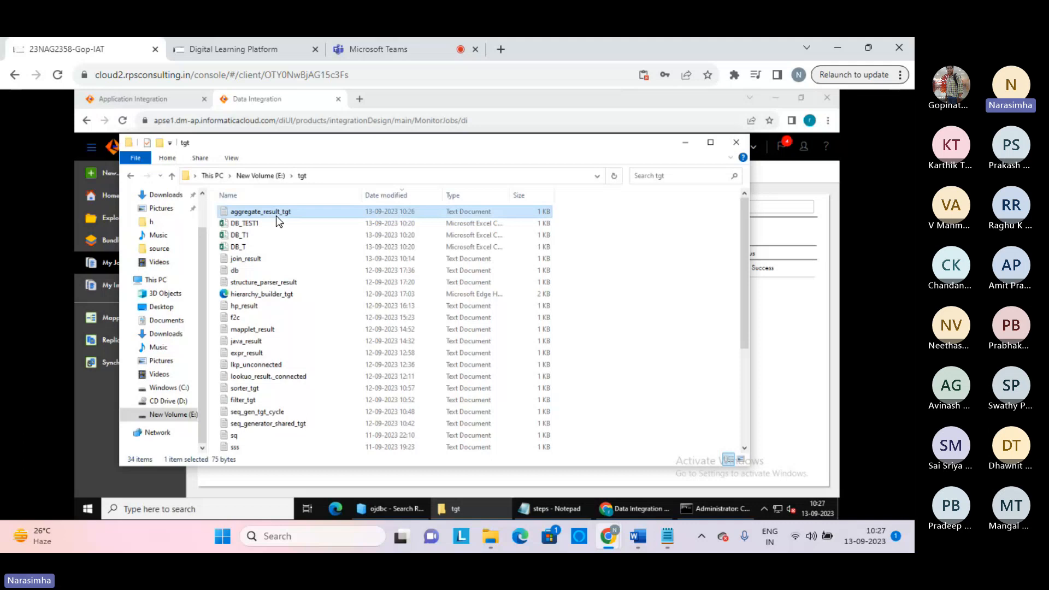
{"action": "double_click", "coordinate": [279, 219]}
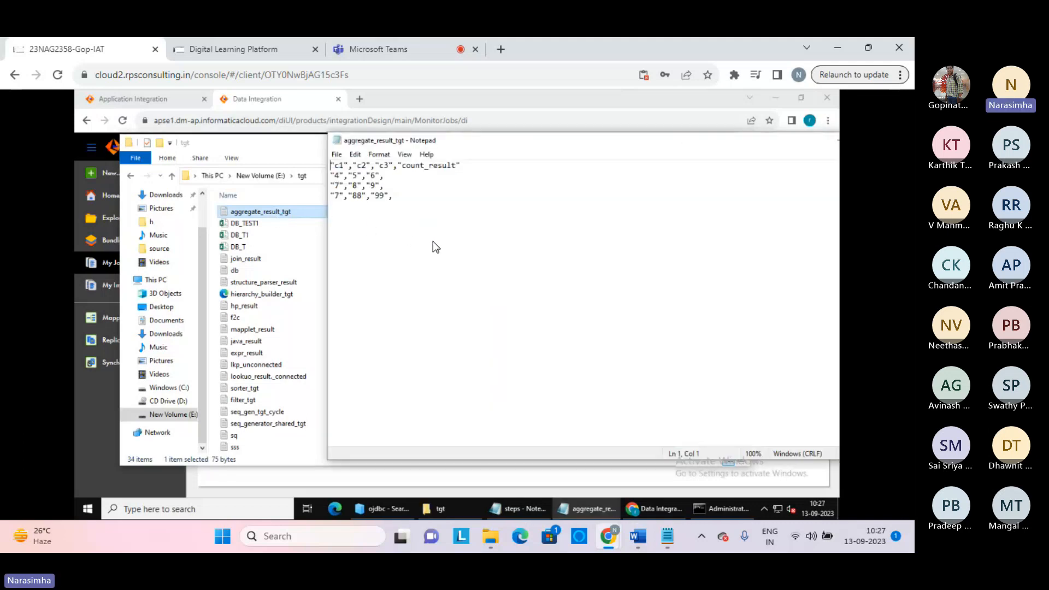
Step: Review the three filtered output rows under c1,c2,c3,count_result, then close Notepad
{"action": "left_click_drag", "start_coordinate": [393, 196], "coordinate": [353, 195]}
{"action": "key", "text": "ctrl+a"}
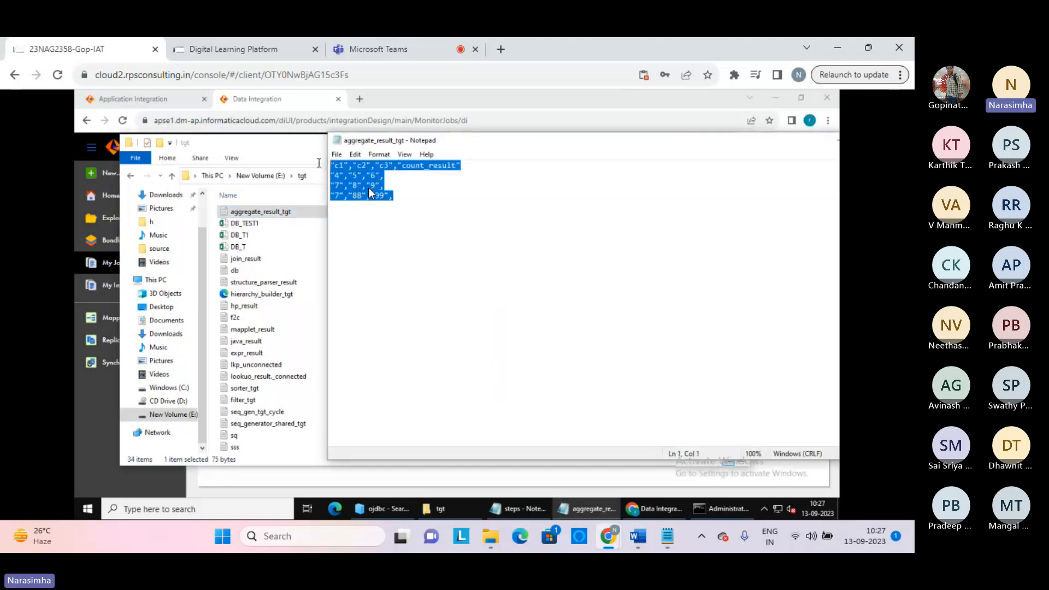
{"action": "left_click", "coordinate": [477, 246]}
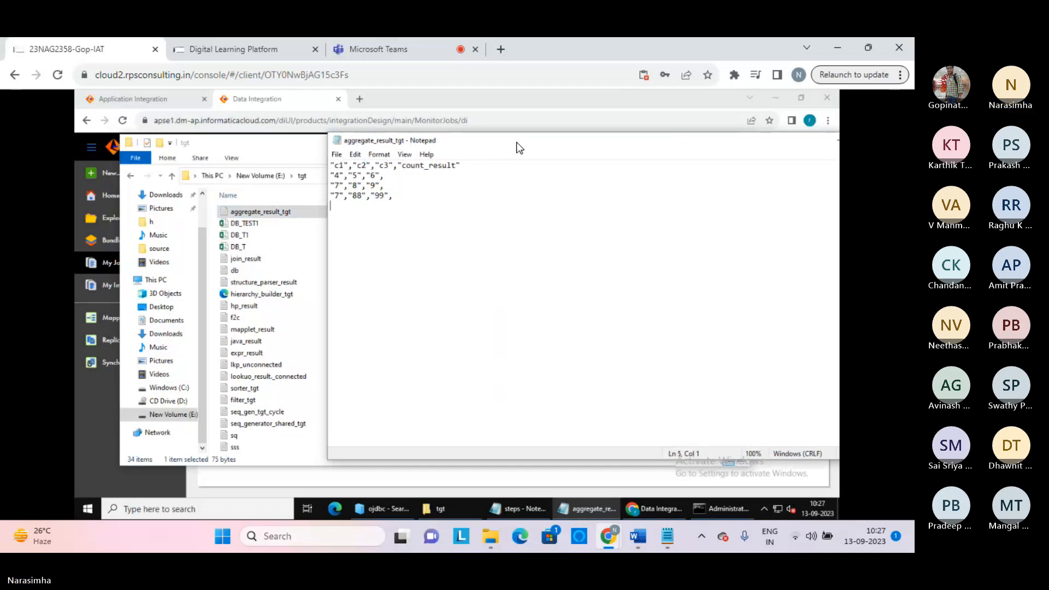
{"action": "left_click_drag", "start_coordinate": [476, 140], "coordinate": [442, 132]}
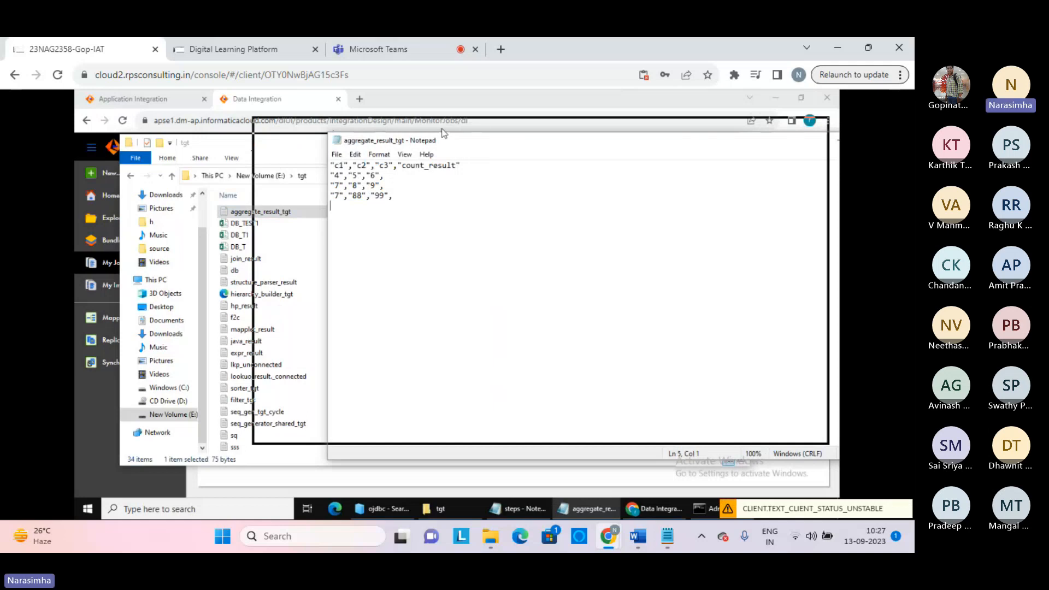
{"action": "left_click_drag", "start_coordinate": [444, 133], "coordinate": [367, 133]}
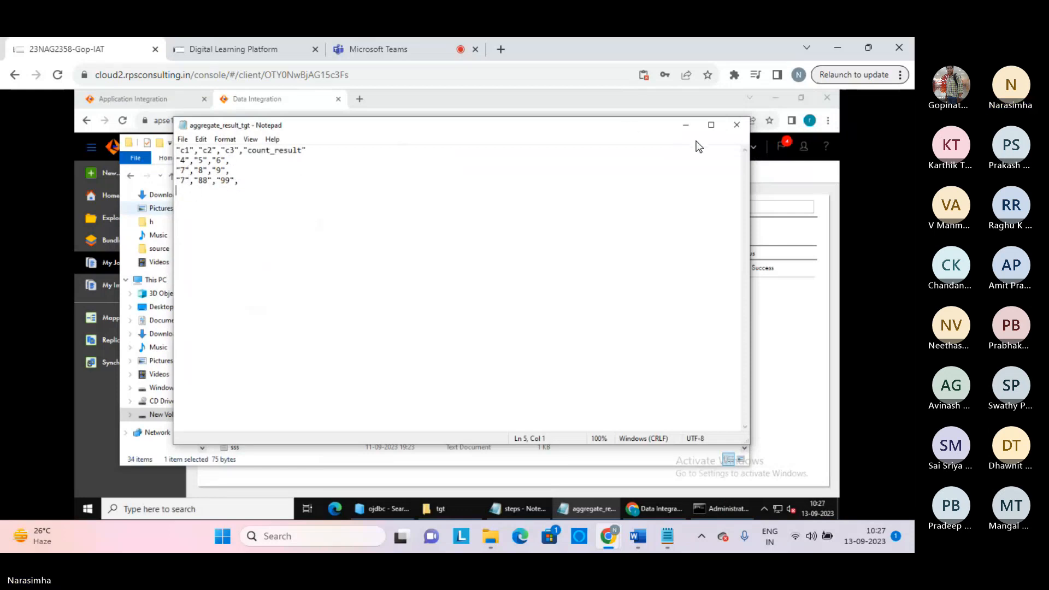
{"action": "left_click", "coordinate": [736, 129]}
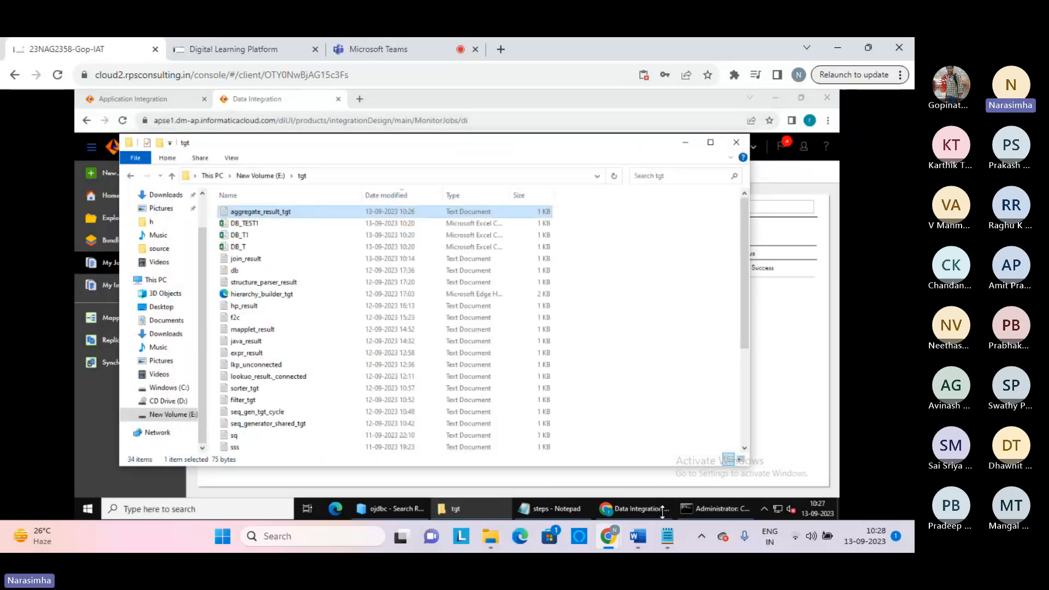
Step: Add the heading 'parameterization:' at the top of the class notes
{"action": "left_click", "coordinate": [668, 537]}
{"action": "left_click", "coordinate": [385, 260]}
{"action": "key", "text": "ctrl+Home"}
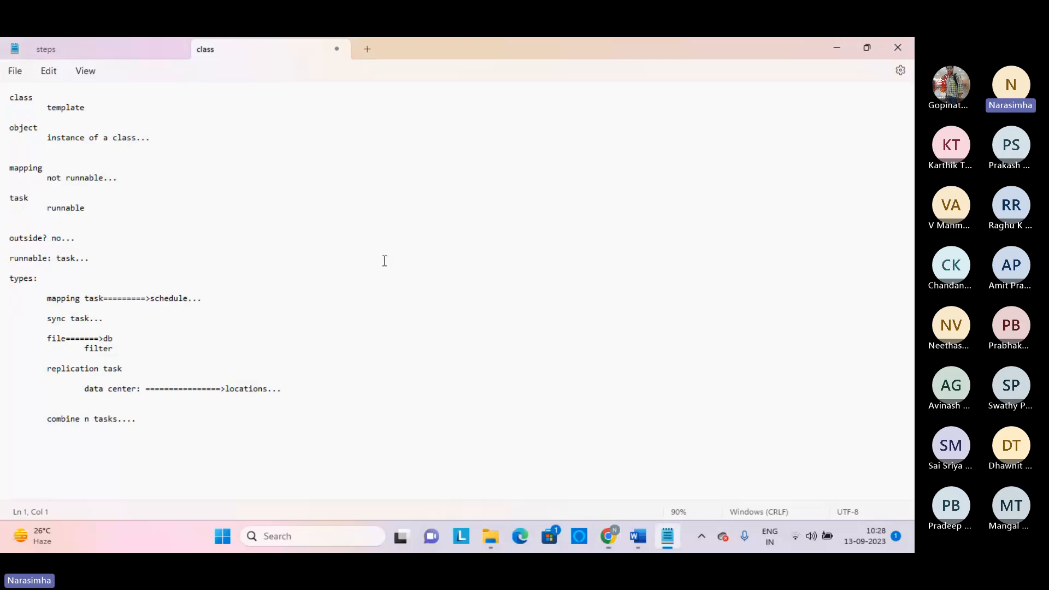
{"action": "key", "text": "Return"}
{"action": "key", "text": "Return"}
{"action": "key", "text": "Return"}
{"action": "key", "text": "Return"}
{"action": "key", "text": "Up"}
{"action": "key", "text": "Up"}
{"action": "key", "text": "Up"}
{"action": "key", "text": "Up"}
{"action": "type", "text": "p"}
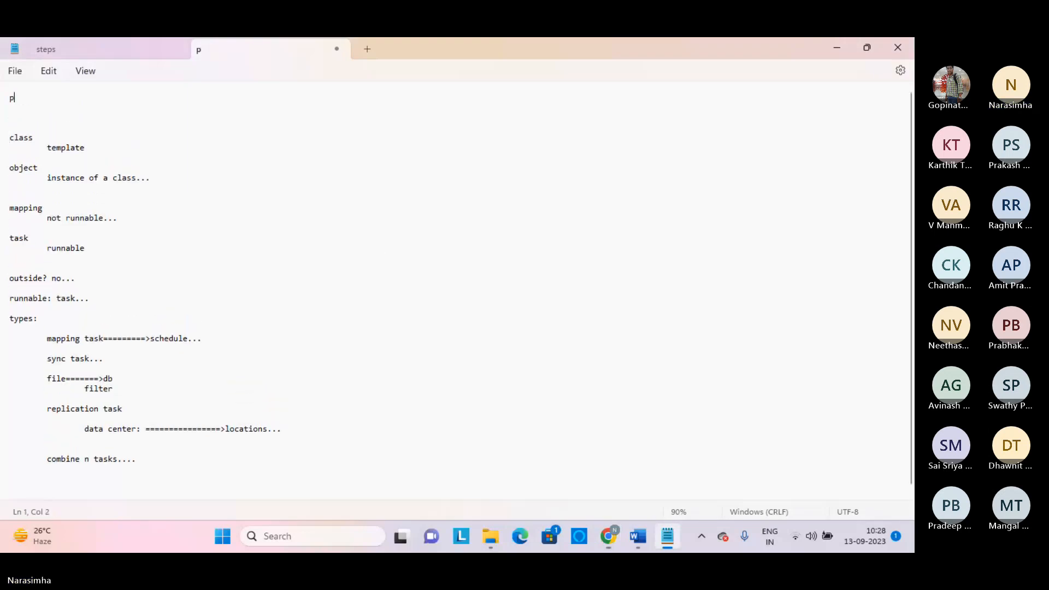
{"action": "type", "text": "ara,d"}
{"action": "key", "text": "BackSpace"}
{"action": "key", "text": "BackSpace"}
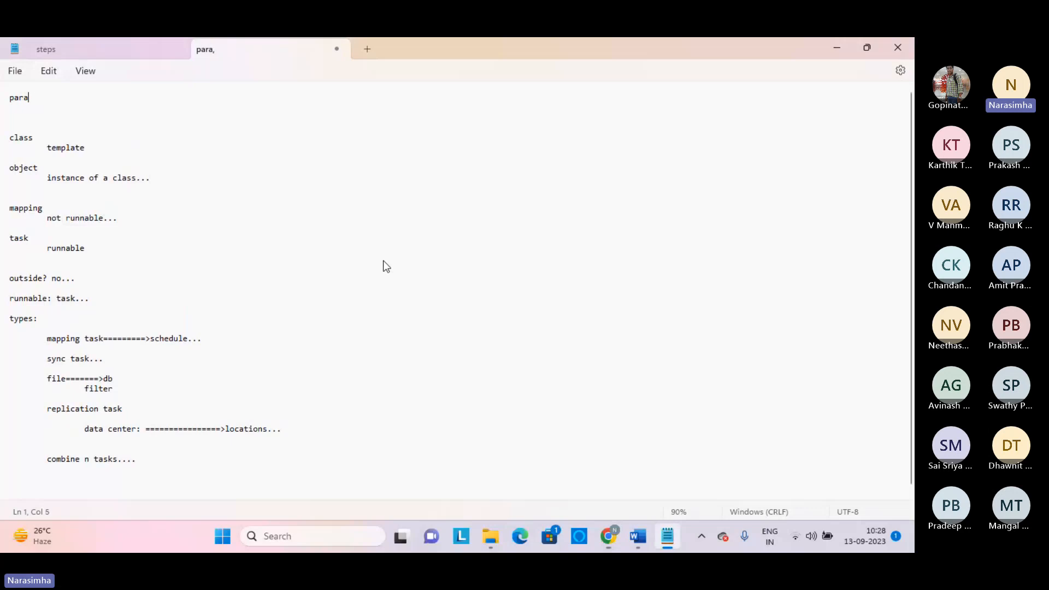
{"action": "type", "text": "meteriz"}
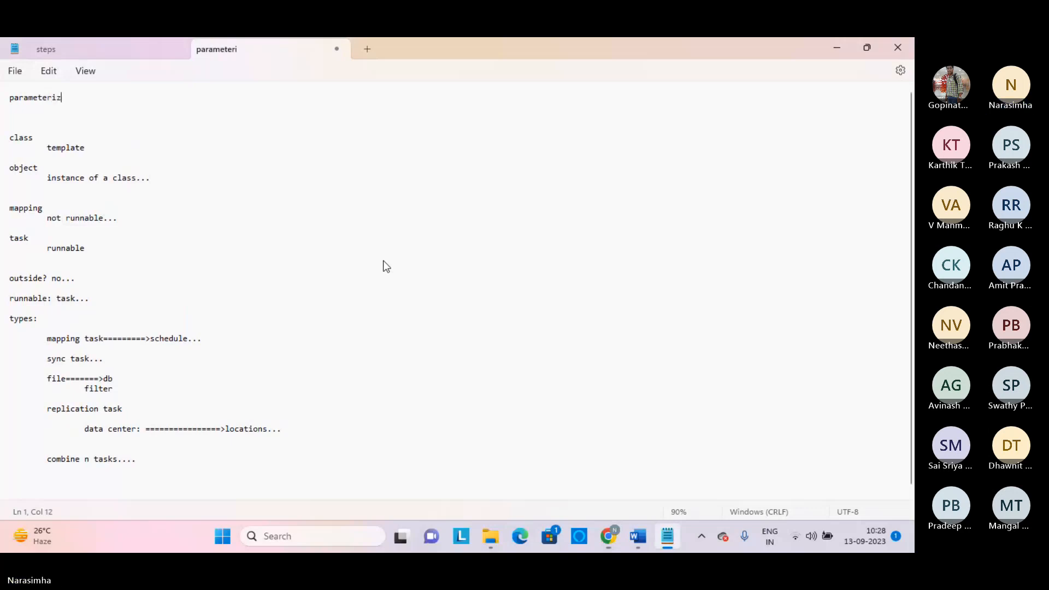
{"action": "type", "text": "ation:"}
{"action": "key", "text": "Return"}
{"action": "key", "text": "Return"}
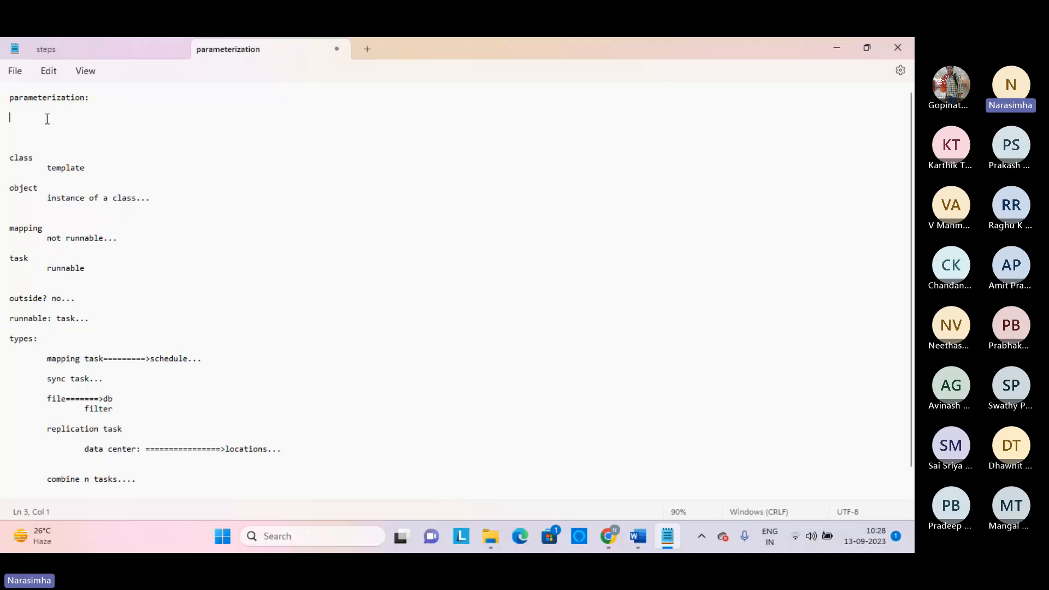
Step: Write the definition line 'supply value/s to a parameter at run time...' under the heading
{"action": "type", "text": "supply value/s to a parameter at run"}
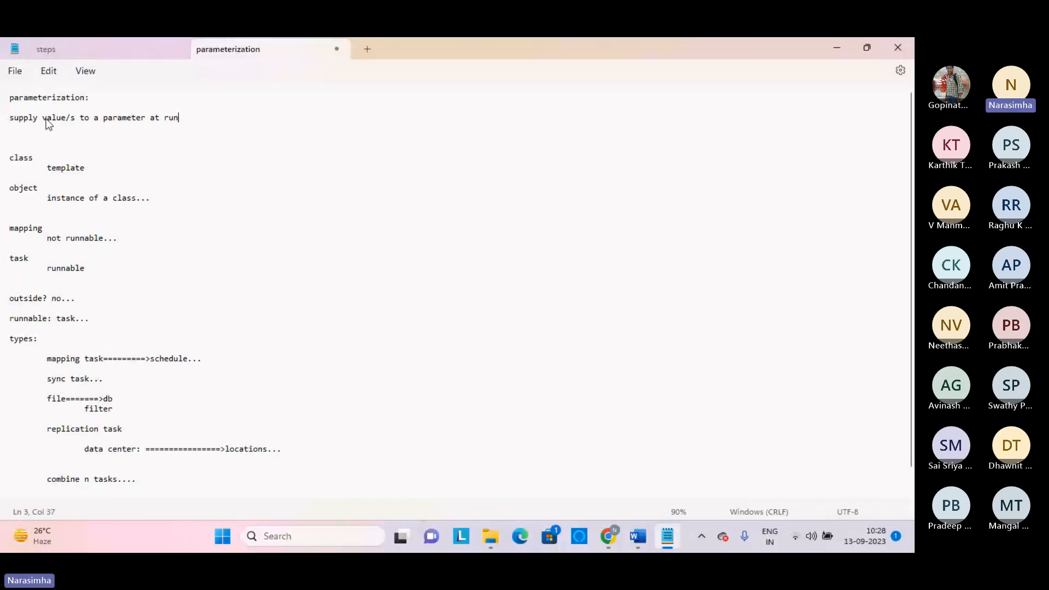
{"action": "type", "text": "time..."}
{"action": "key", "text": "Return"}
{"action": "key", "text": "Return"}
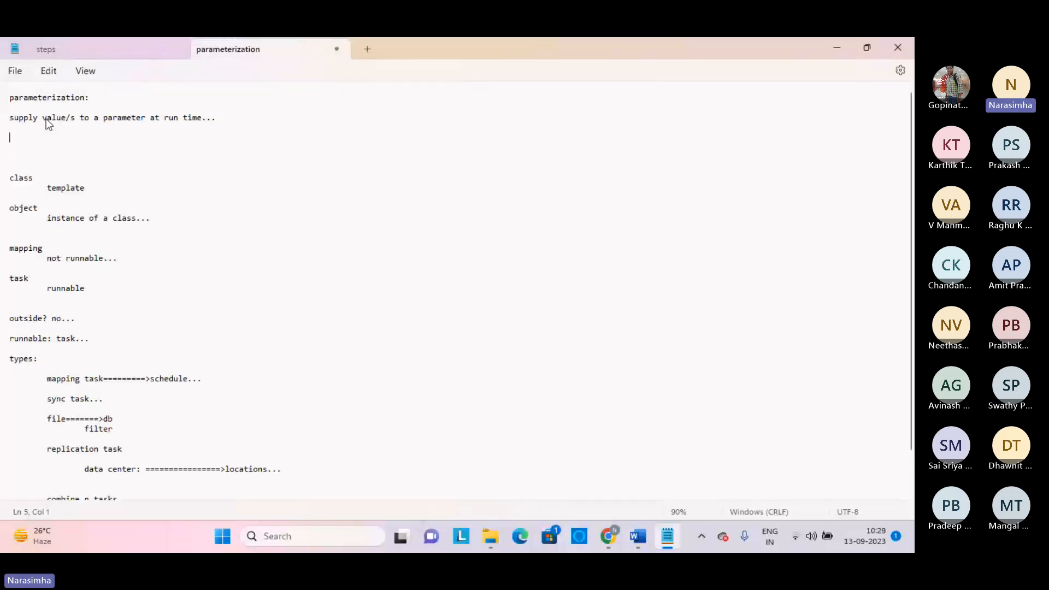
Step: Add the note lines 'file:', 'create param file' and 'add parameters'
{"action": "type", "text": "file:"}
{"action": "key", "text": "Return"}
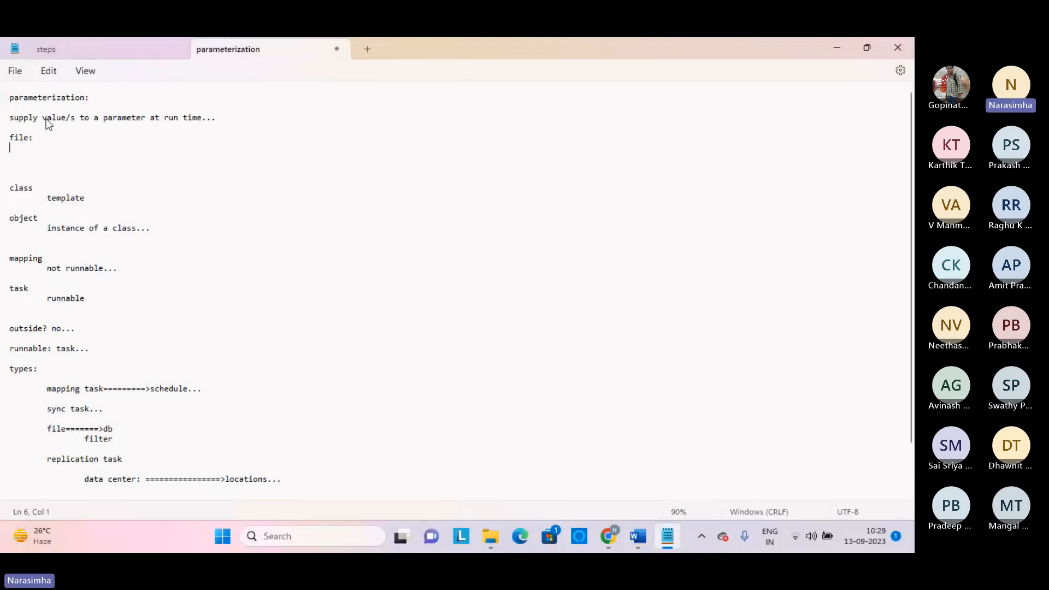
{"action": "key", "text": "Return"}
{"action": "type", "text": "creat"}
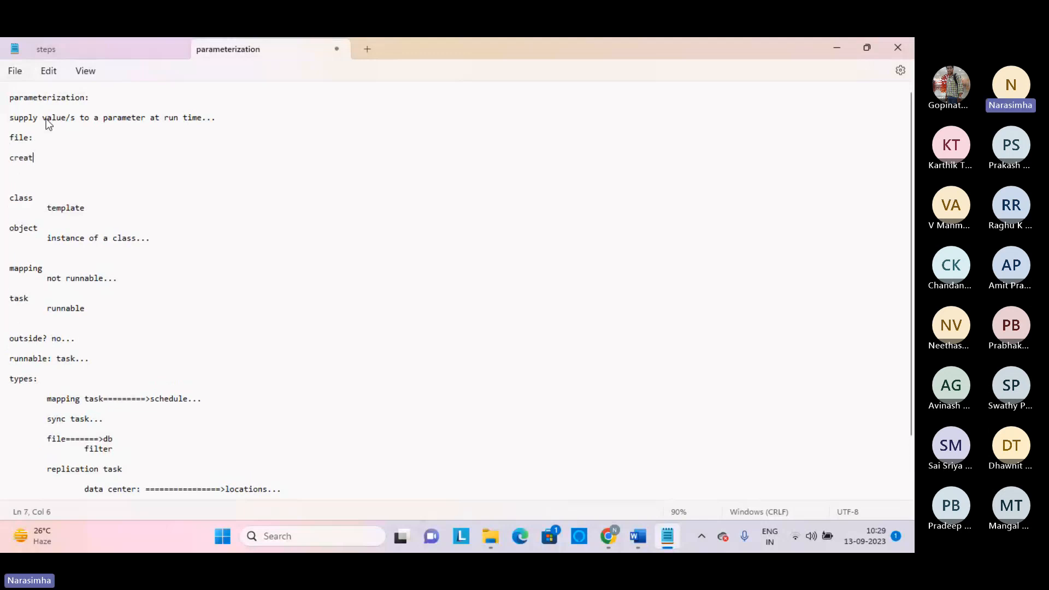
{"action": "type", "text": "e param file"}
{"action": "key", "text": "Return"}
{"action": "key", "text": "Return"}
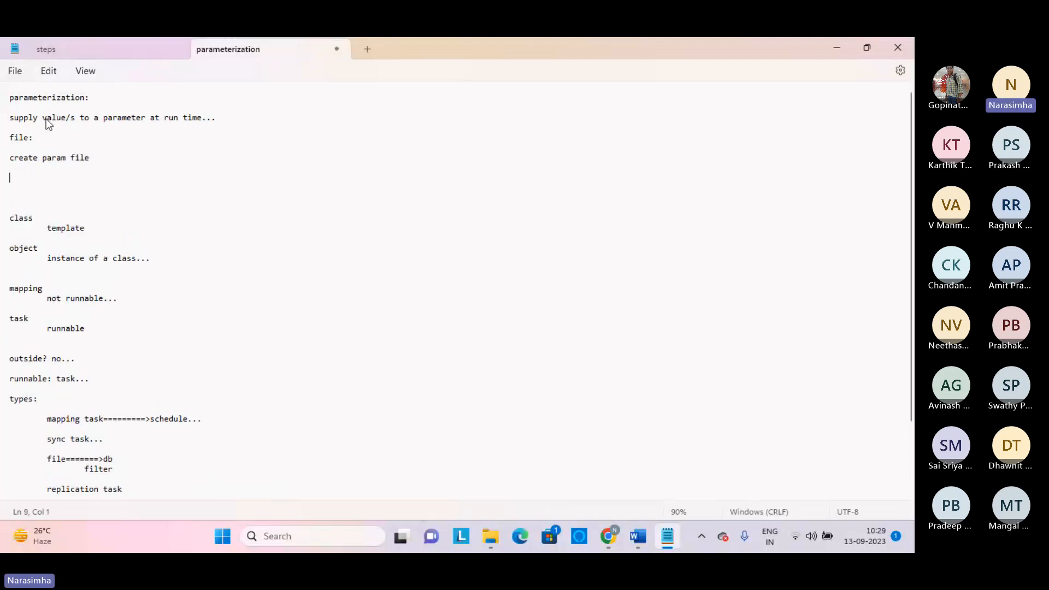
{"action": "type", "text": "add parameters"}
{"action": "key", "text": "Return"}
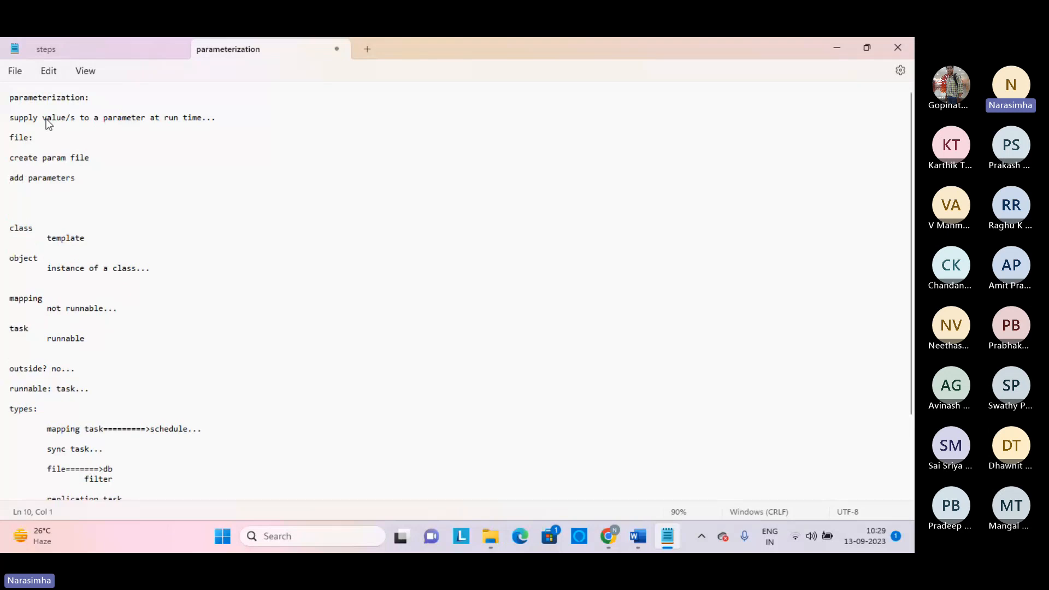
{"action": "key", "text": "Return"}
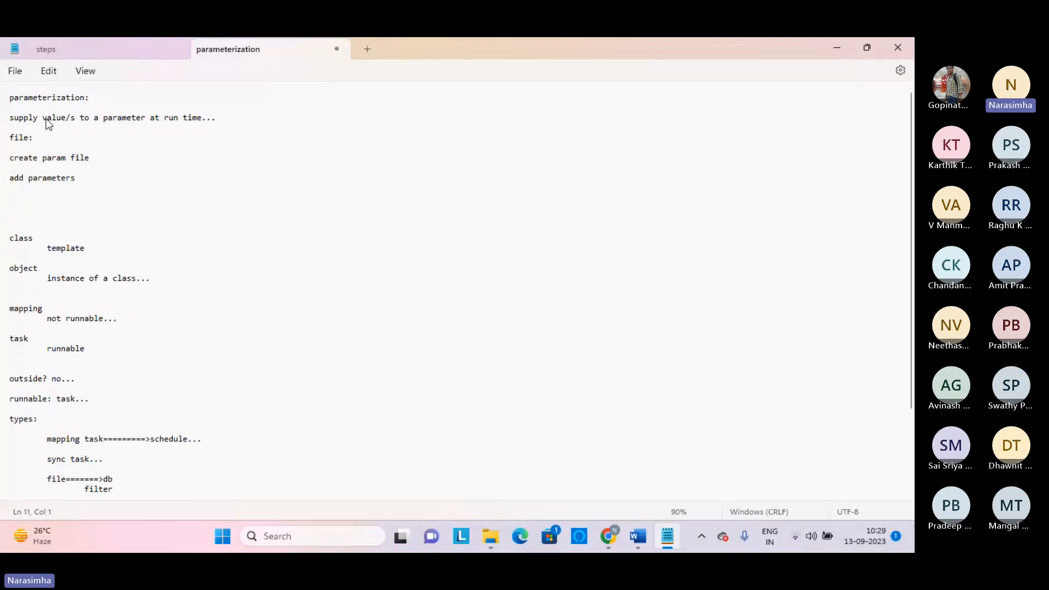
Step: Add the example line $$filter=1 under 'add parameters', followed by blank lines
{"action": "type", "text": "$$"}
{"action": "type", "text": "file"}
{"action": "type", "text": "er"}
{"action": "type", "text": "="}
{"action": "type", "text": "1"}
{"action": "key", "text": "Return"}
{"action": "key", "text": "shift+Up"}
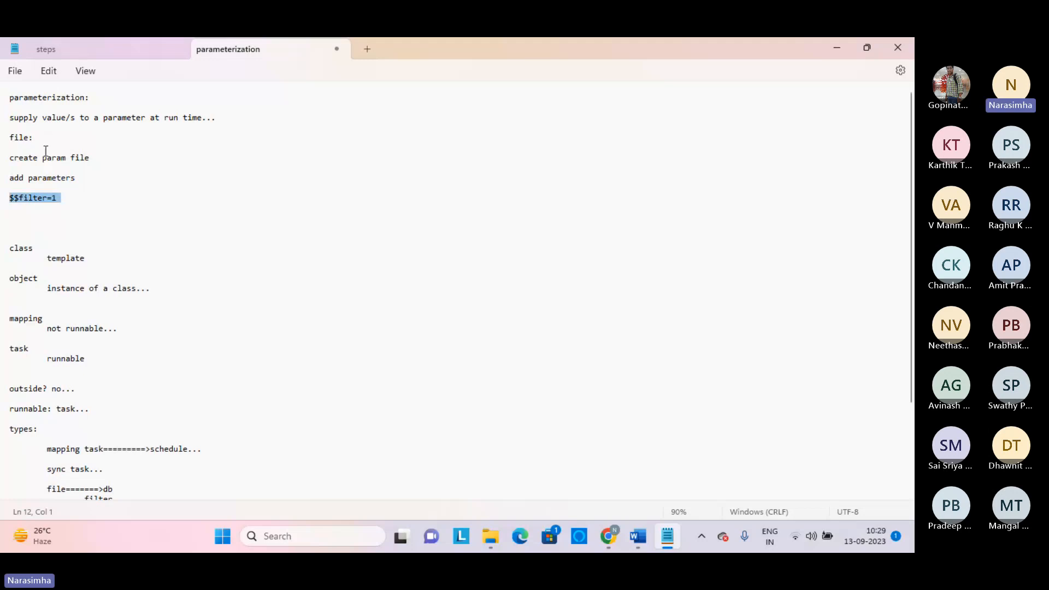
{"action": "left_click", "coordinate": [51, 198]}
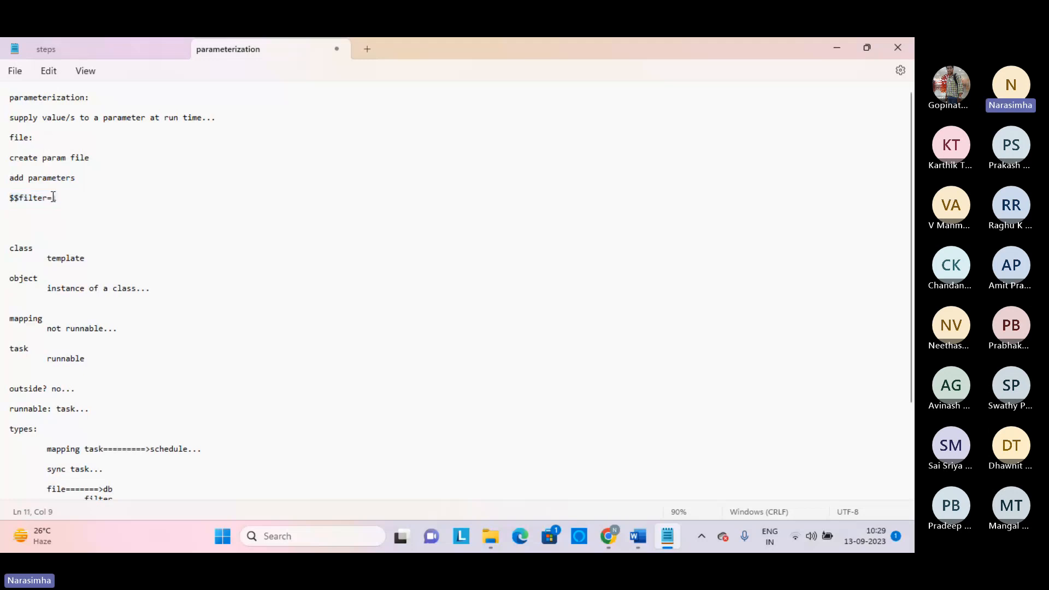
{"action": "left_click", "coordinate": [77, 198]}
{"action": "key", "text": "Return"}
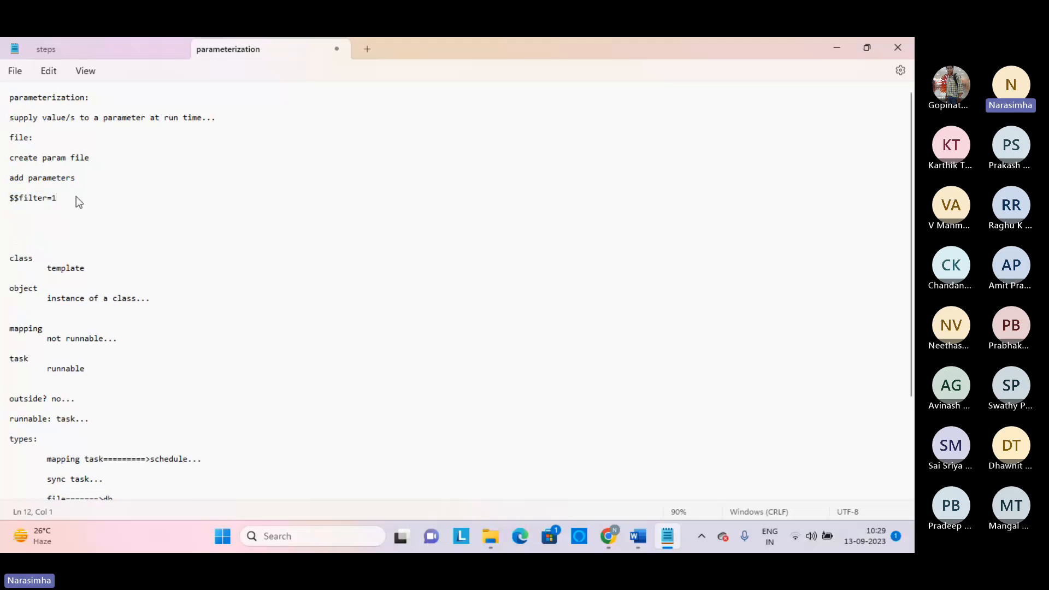
{"action": "key", "text": "Up"}
{"action": "key", "text": "shift+End"}
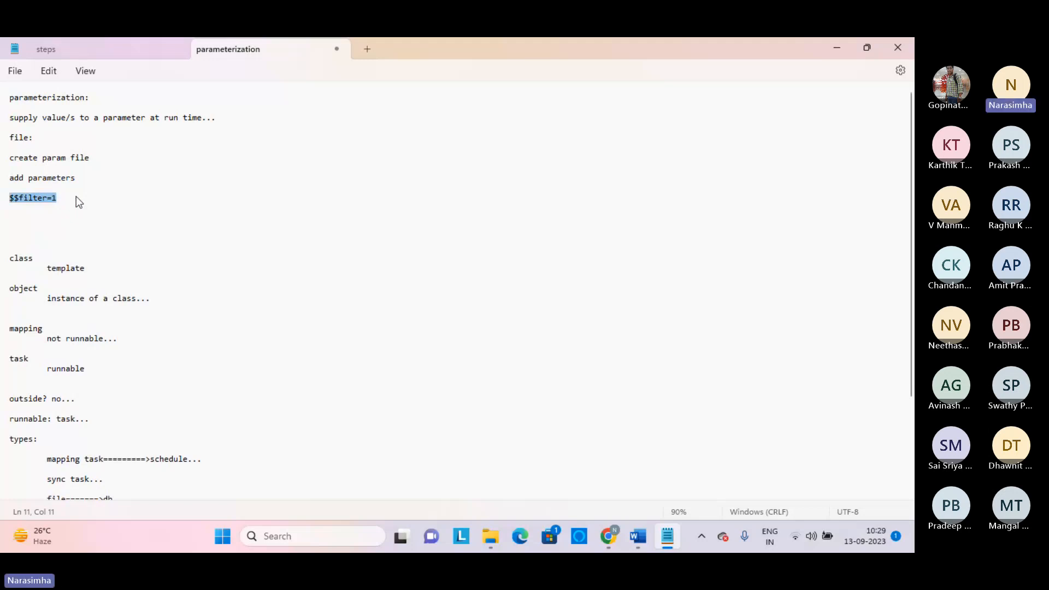
{"action": "left_click", "coordinate": [65, 196]}
{"action": "triple_click", "coordinate": [65, 197]}
{"action": "left_click", "coordinate": [65, 197]}
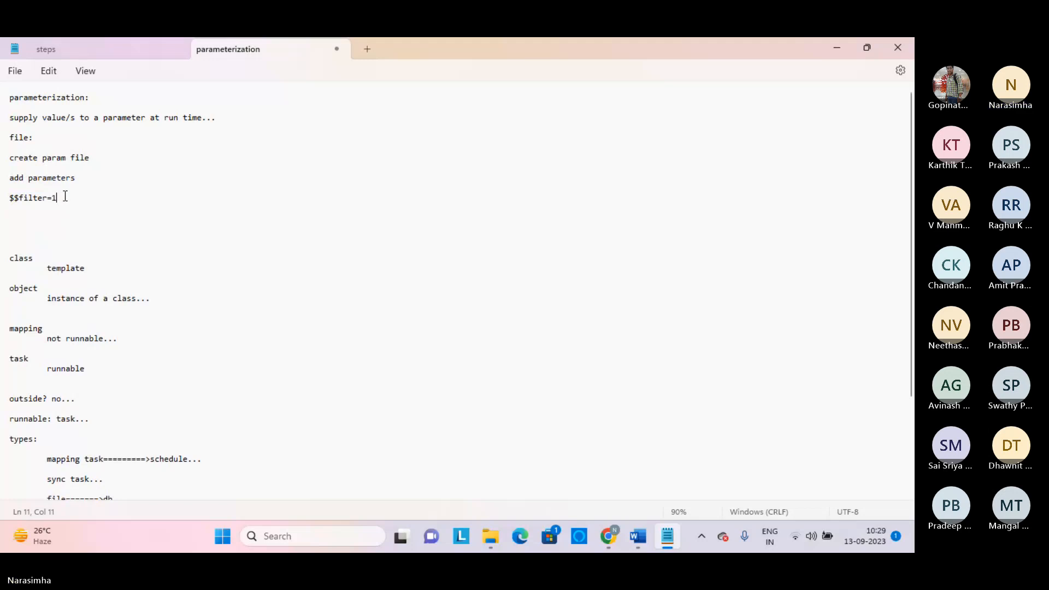
Step: Switch from the Teams meeting back to the remote desktop showing the tgt folder
{"action": "left_click", "coordinate": [611, 539]}
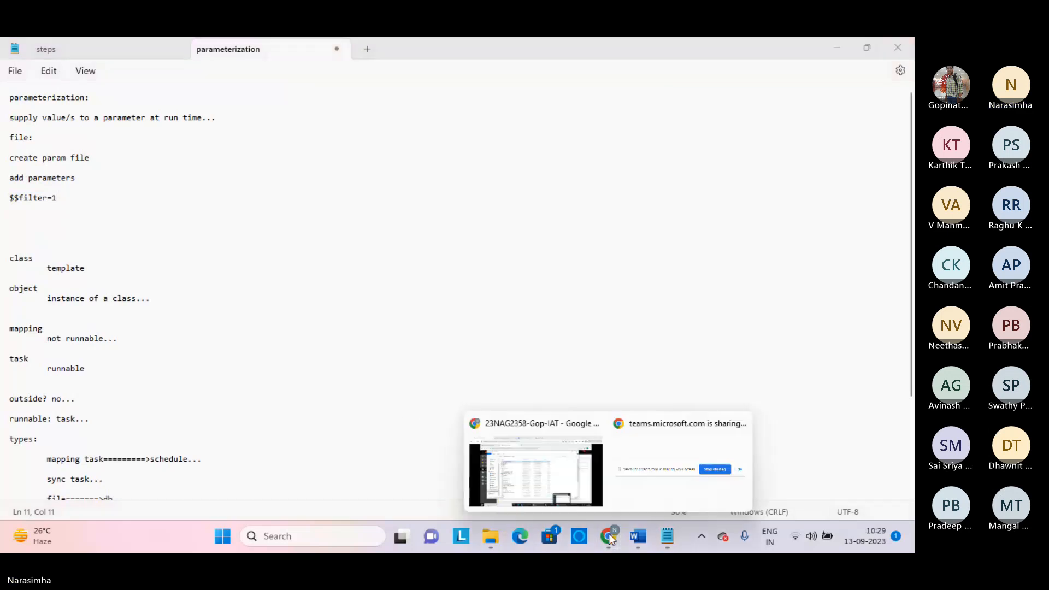
{"action": "left_click", "coordinate": [562, 474]}
{"action": "left_click", "coordinate": [379, 44]}
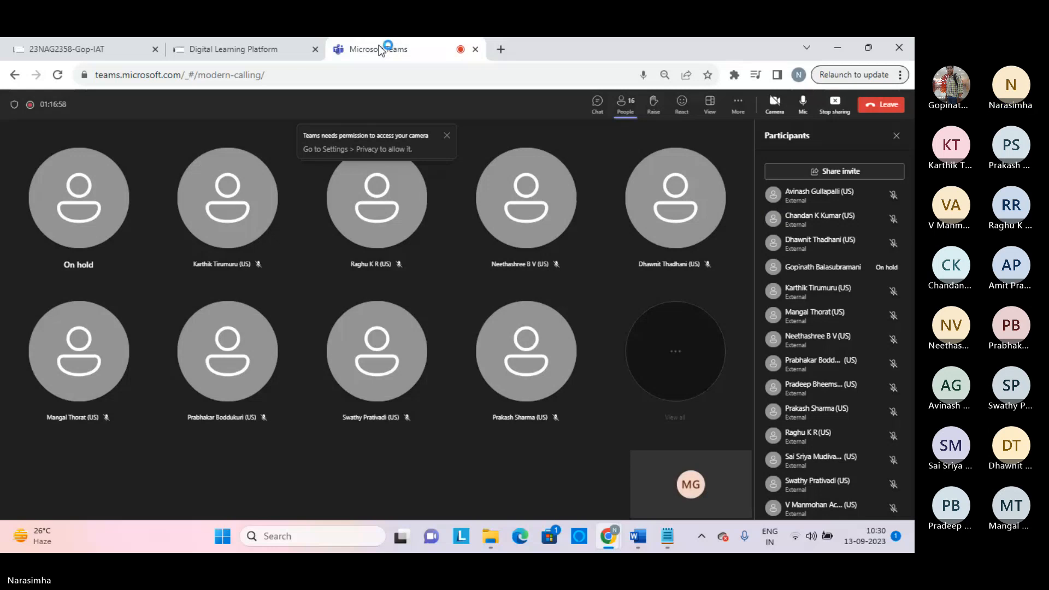
{"action": "left_click", "coordinate": [86, 52]}
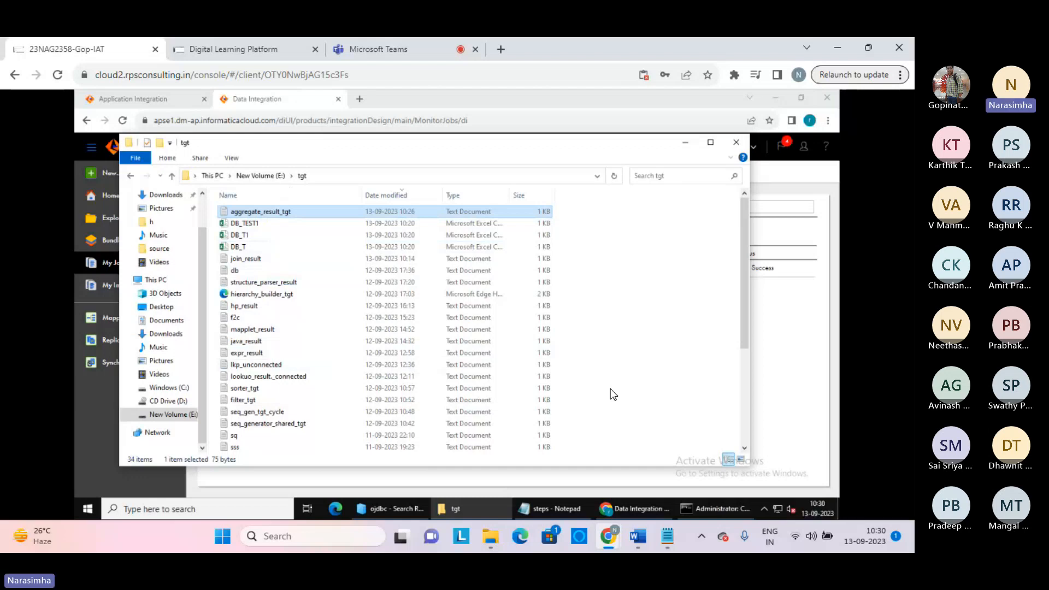
Step: Open C:\Program Files in File Explorer, reconnecting the remote session
{"action": "left_click", "coordinate": [795, 389]}
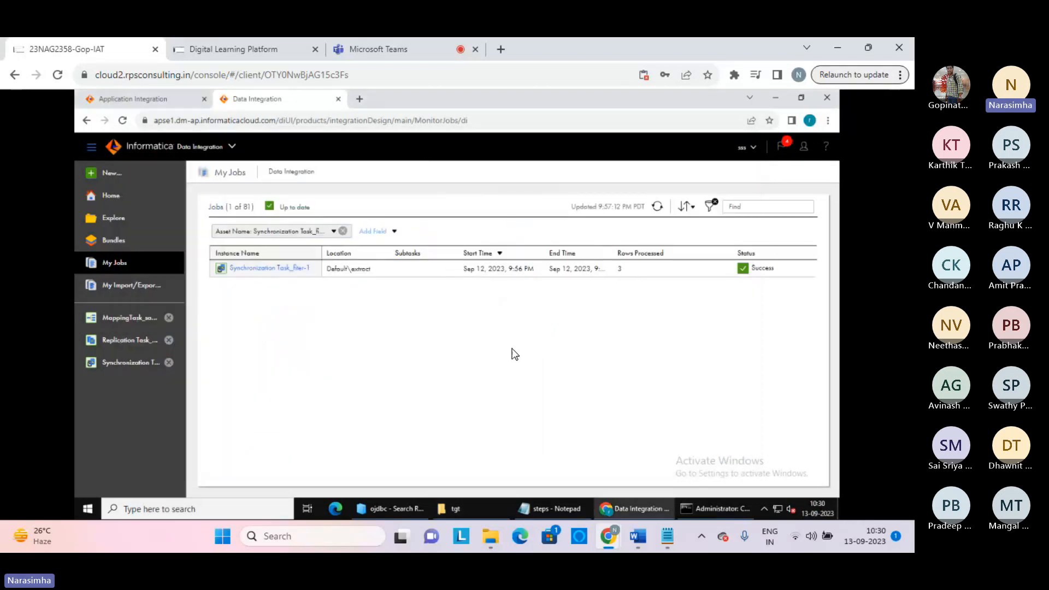
{"action": "left_click", "coordinate": [467, 503]}
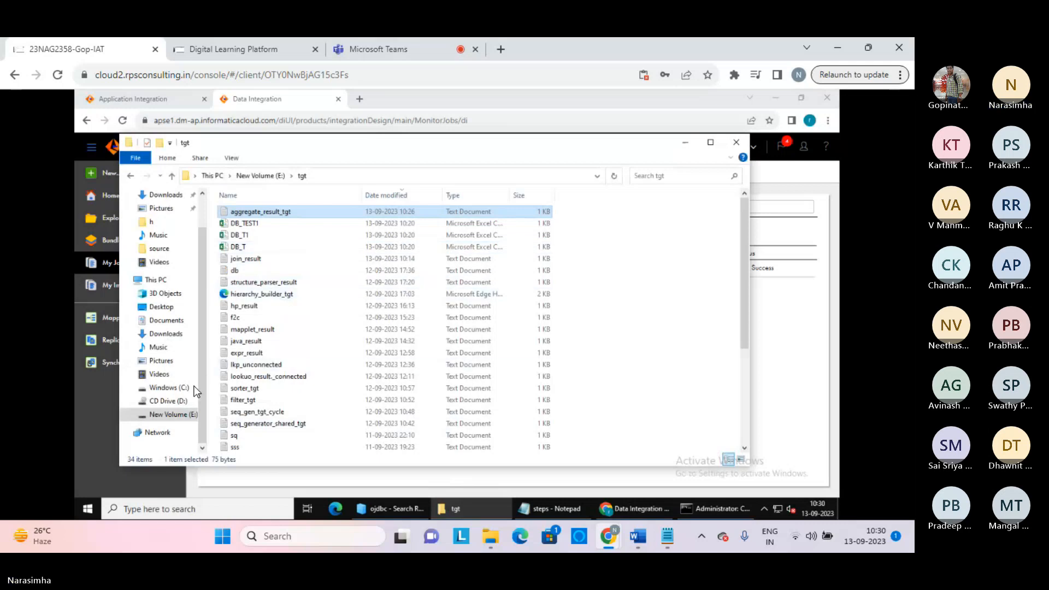
{"action": "left_click", "coordinate": [169, 388]}
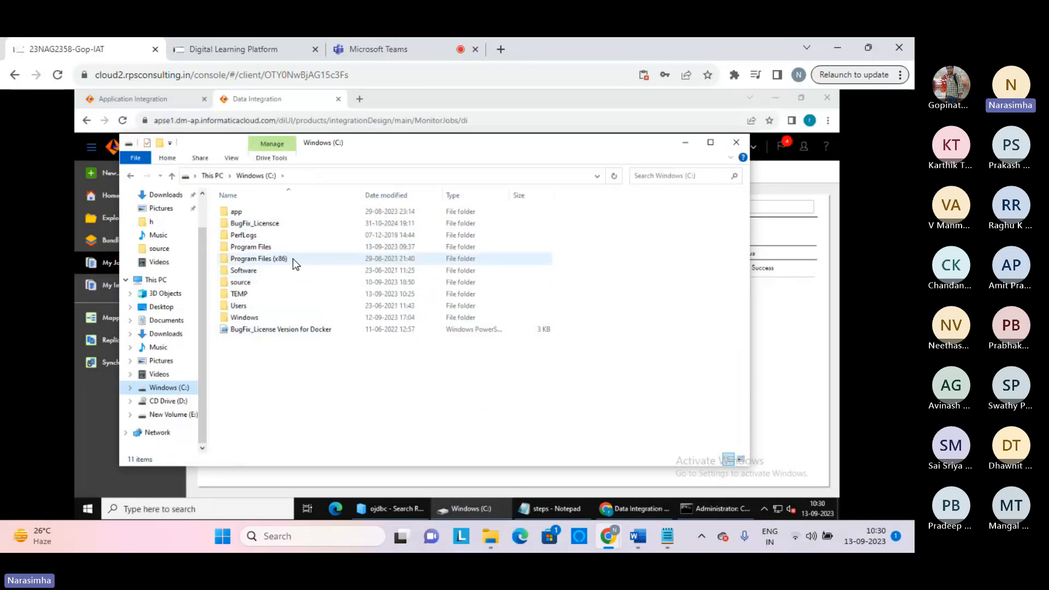
{"action": "double_click", "coordinate": [267, 250]}
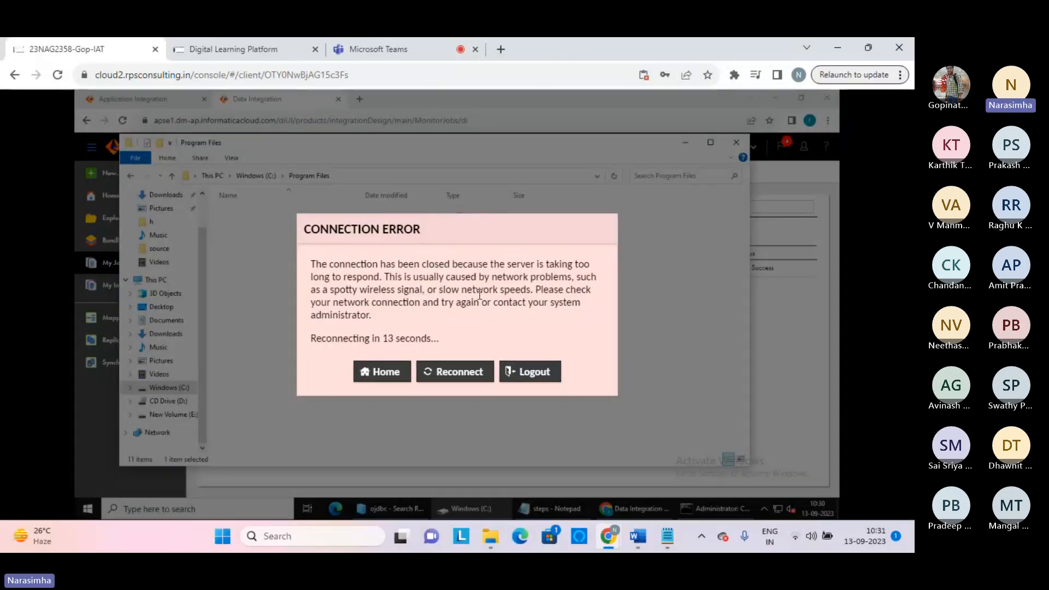
{"action": "left_click", "coordinate": [457, 370]}
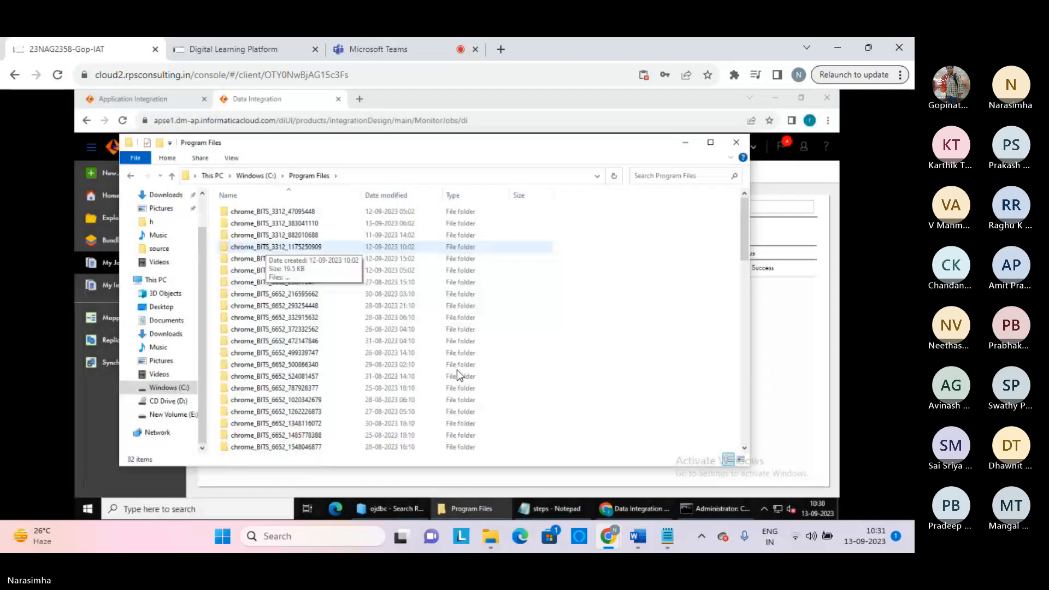
{"action": "left_click", "coordinate": [262, 296]}
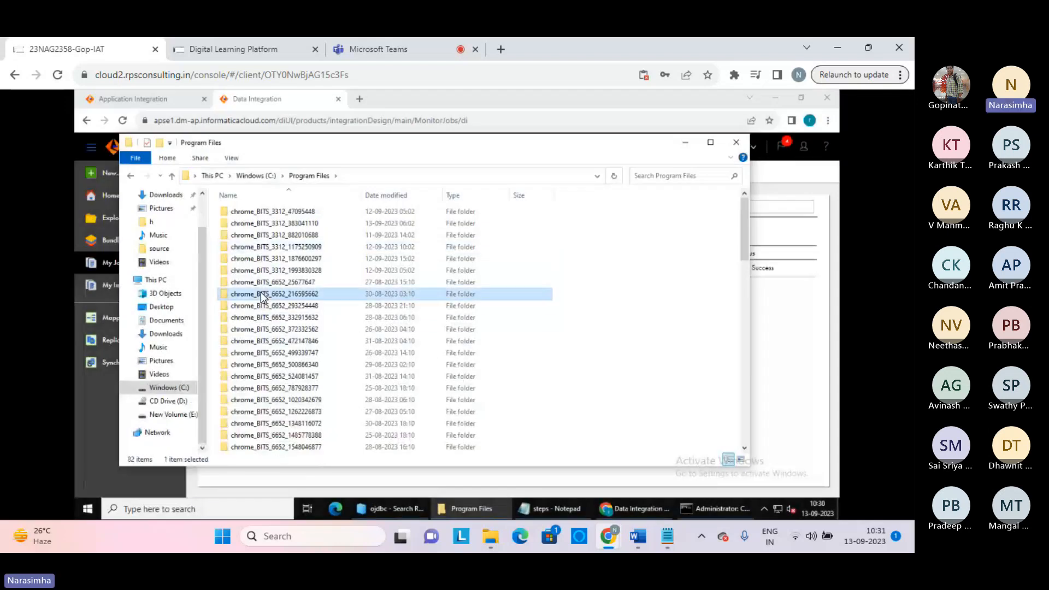
Step: Navigate through Informatica Cloud Secure Agent1\apps\Data_Integration_Server\data into userparameters
{"action": "type", "text": "inf"}
{"action": "key", "text": "Down"}
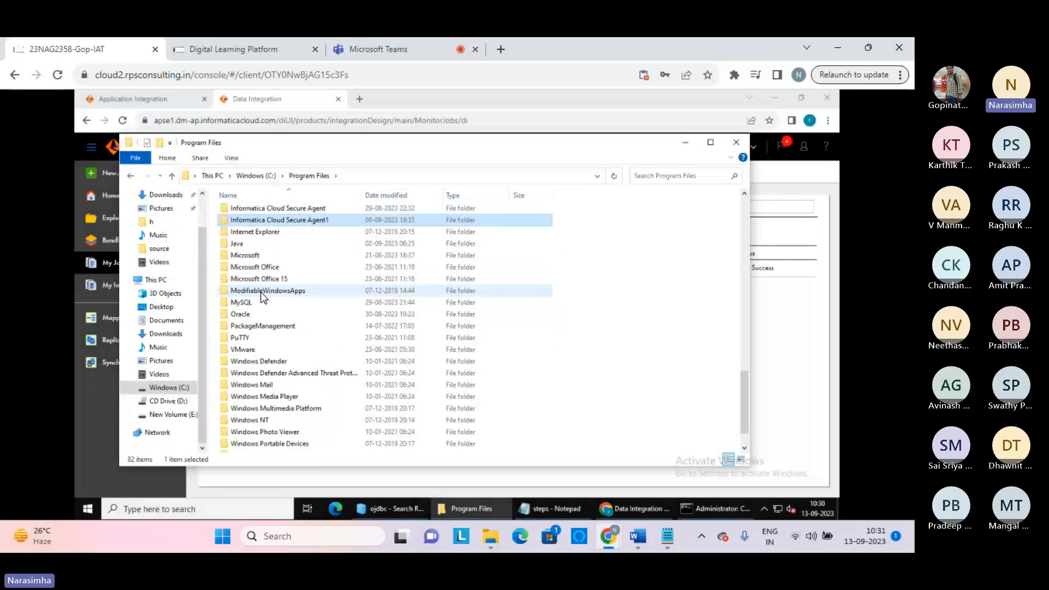
{"action": "key", "text": "Return"}
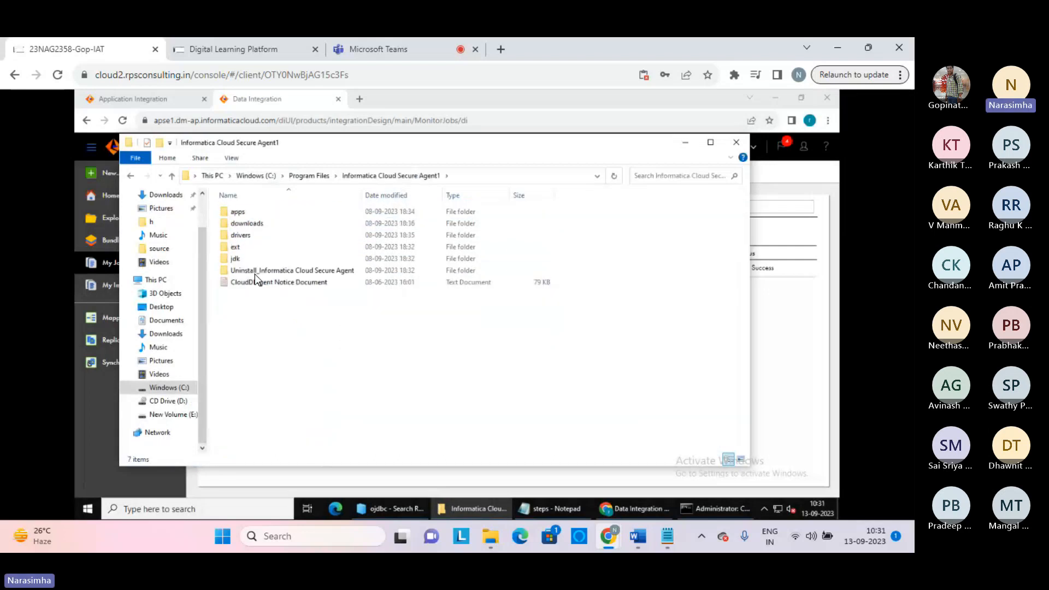
{"action": "double_click", "coordinate": [236, 214]}
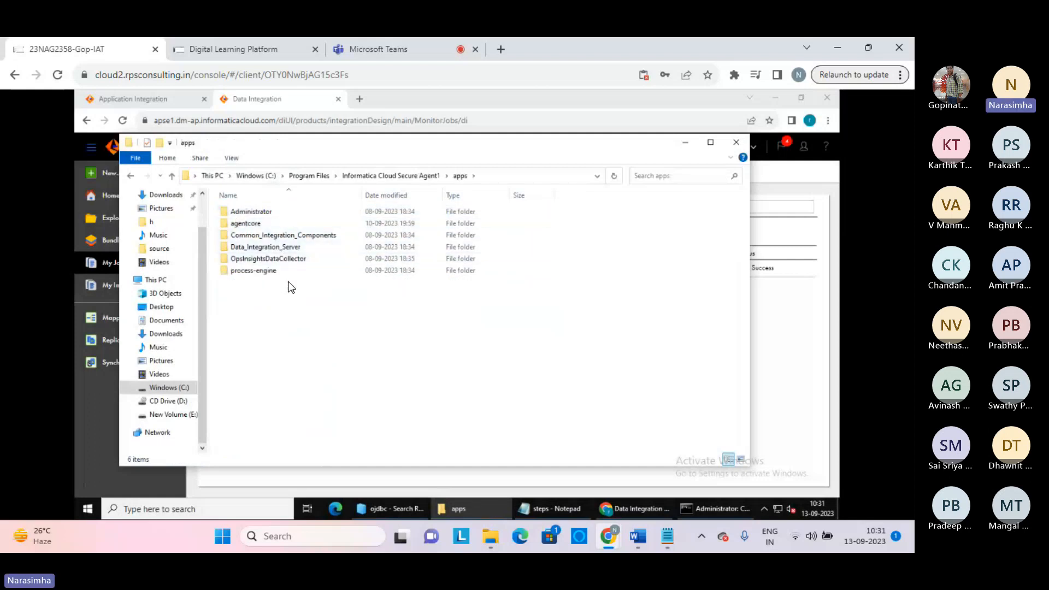
{"action": "left_click", "coordinate": [249, 248]}
{"action": "double_click", "coordinate": [248, 249]}
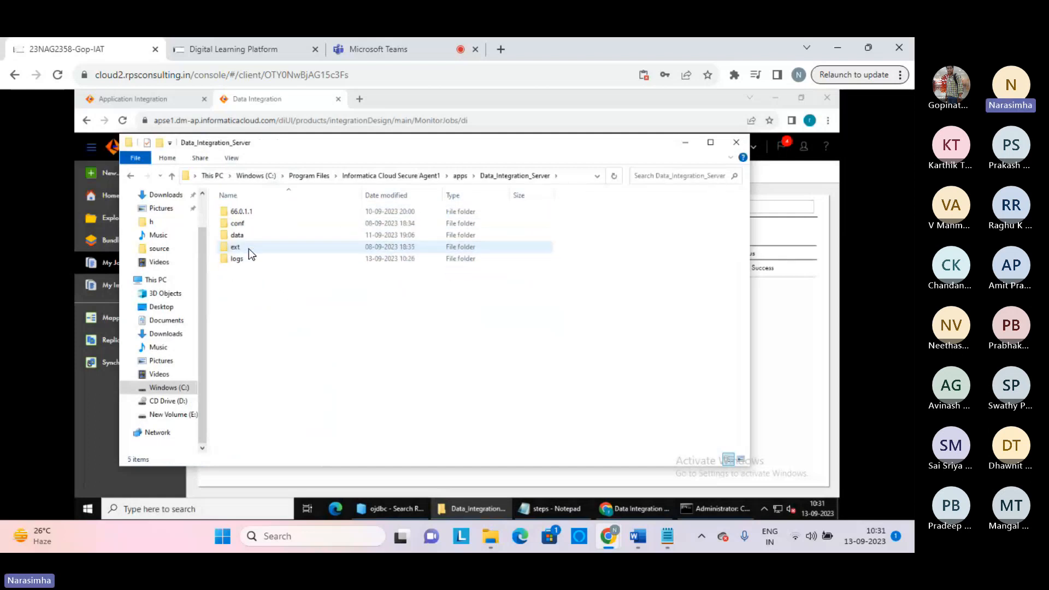
{"action": "left_click", "coordinate": [238, 244]}
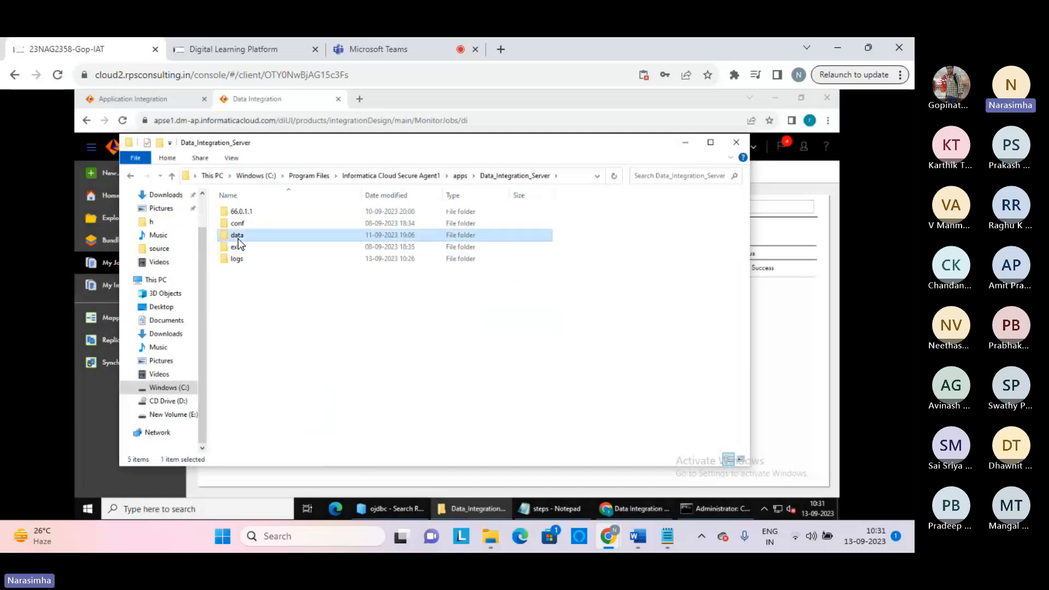
{"action": "double_click", "coordinate": [238, 241]}
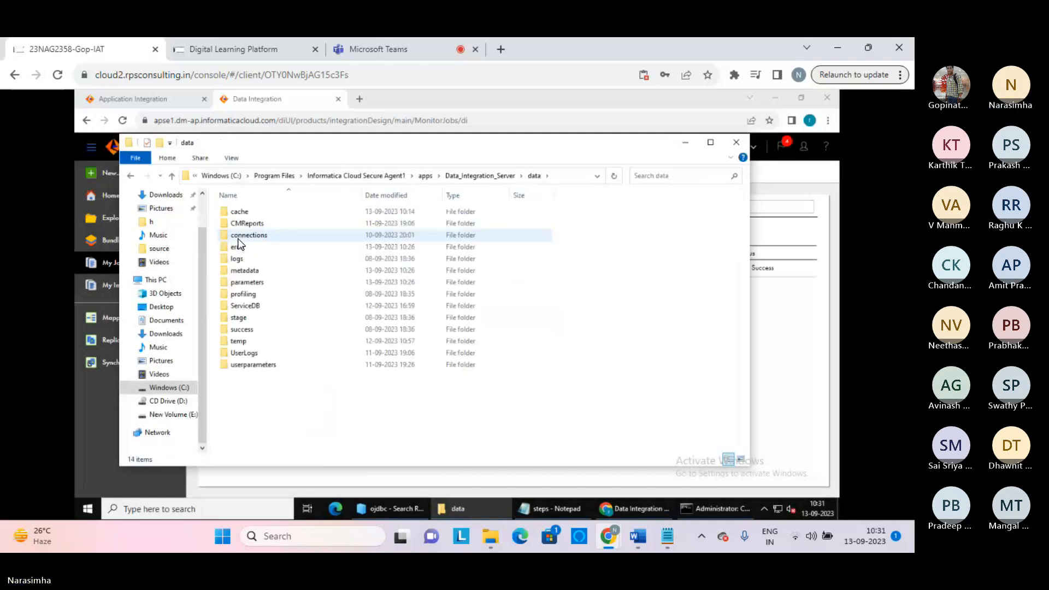
{"action": "double_click", "coordinate": [241, 366]}
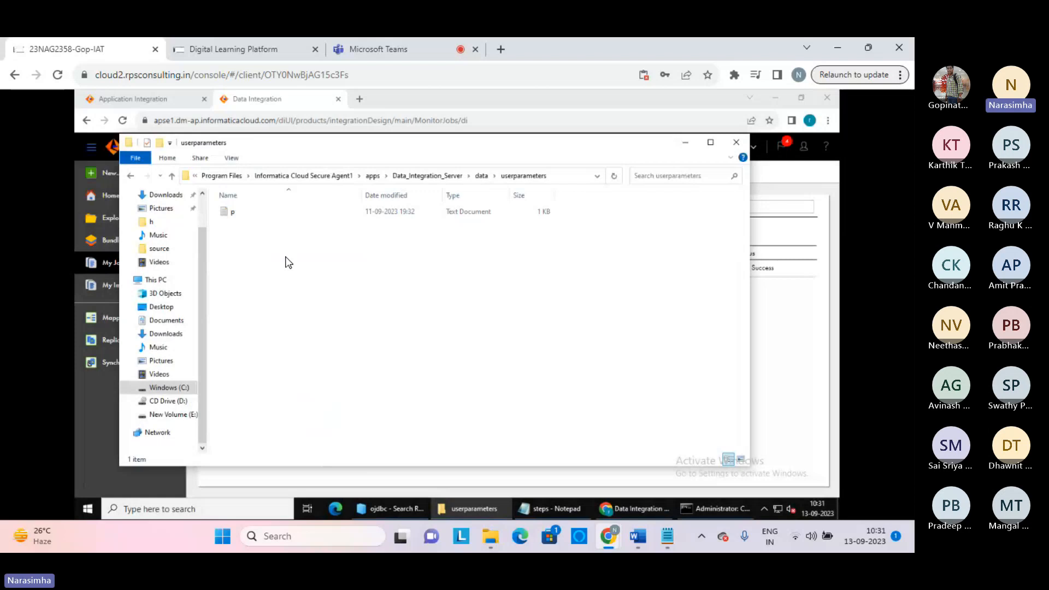
Step: Create a text file named param in userparameters containing $$filter=1 and save it
{"action": "right_click", "coordinate": [288, 261]}
{"action": "mouse_move", "coordinate": [395, 395]}
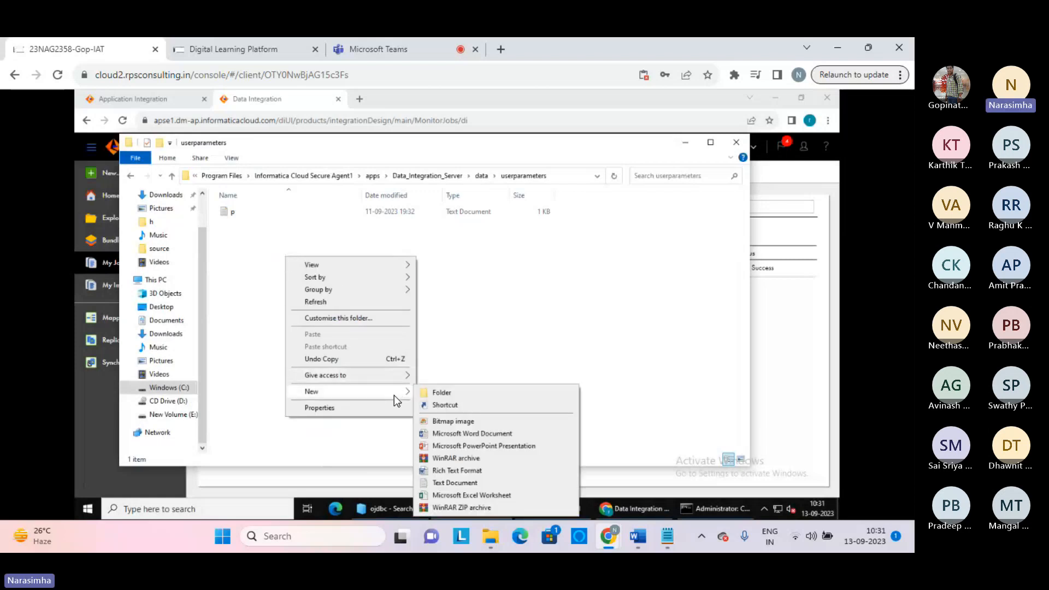
{"action": "left_click", "coordinate": [459, 483]}
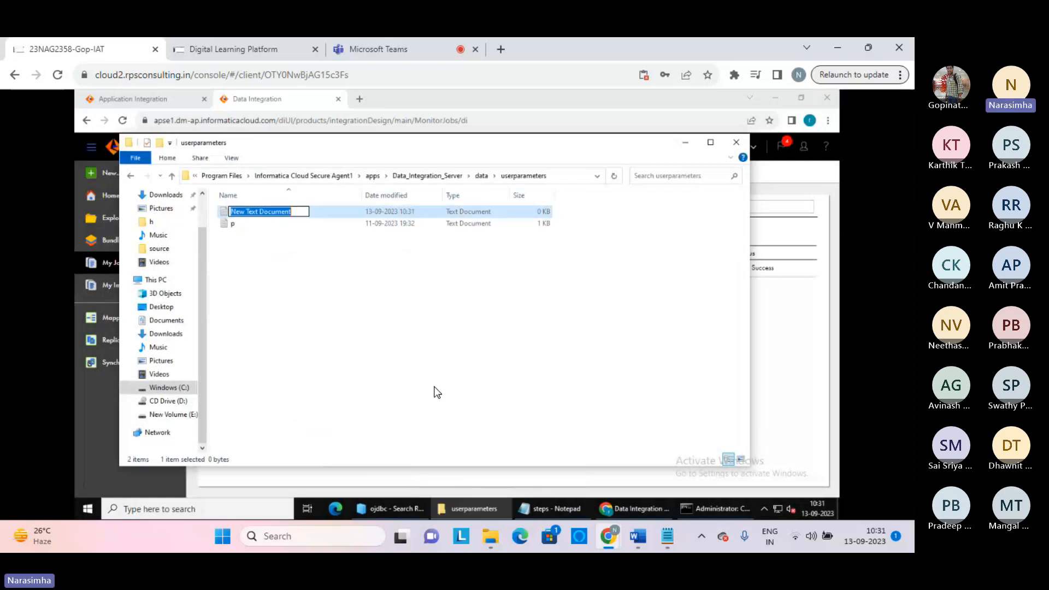
{"action": "type", "text": "param"}
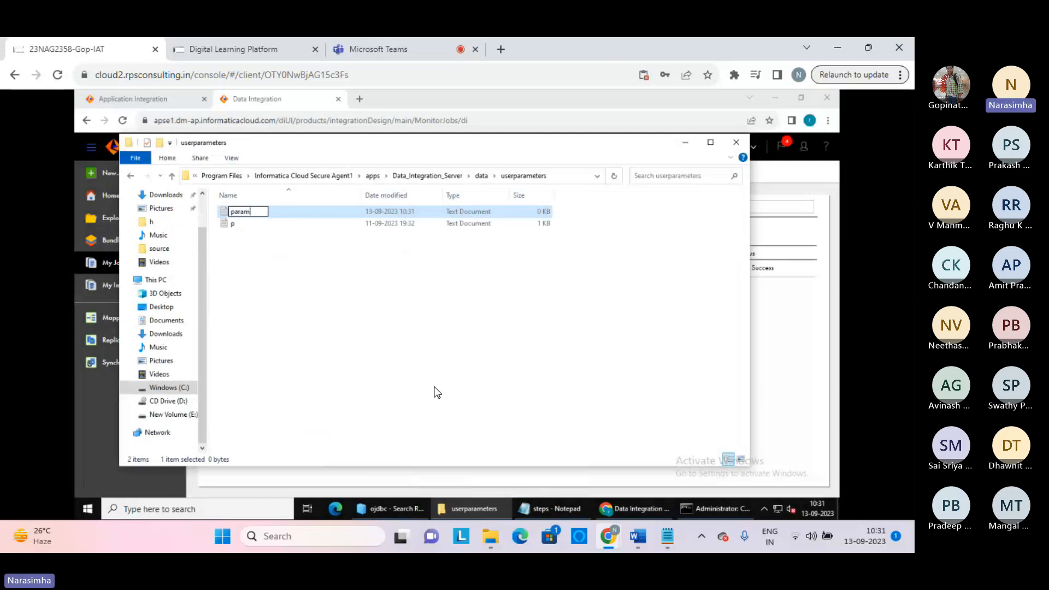
{"action": "key", "text": "Return"}
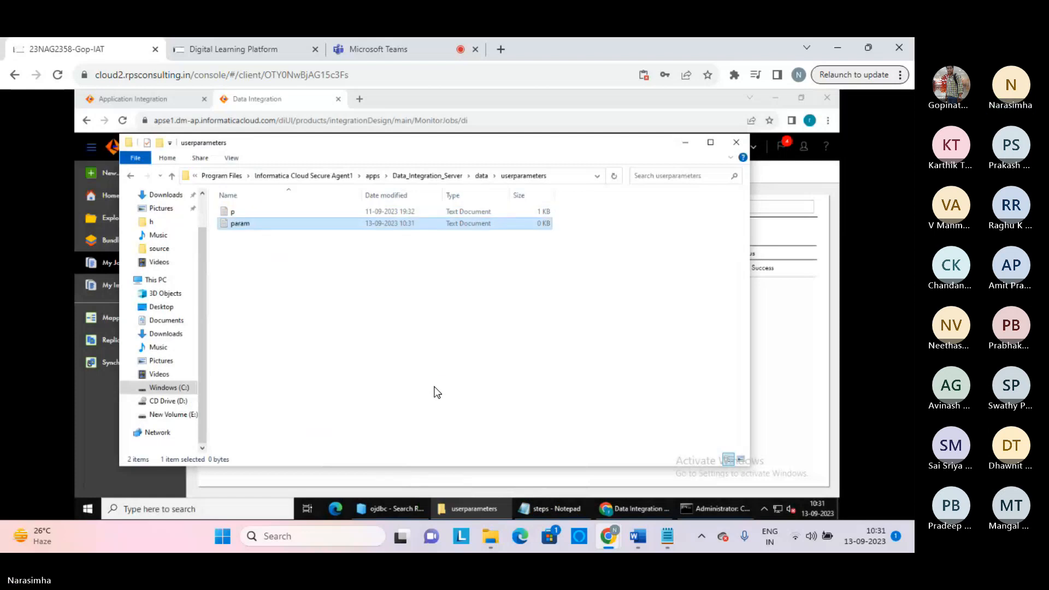
{"action": "key", "text": "Return"}
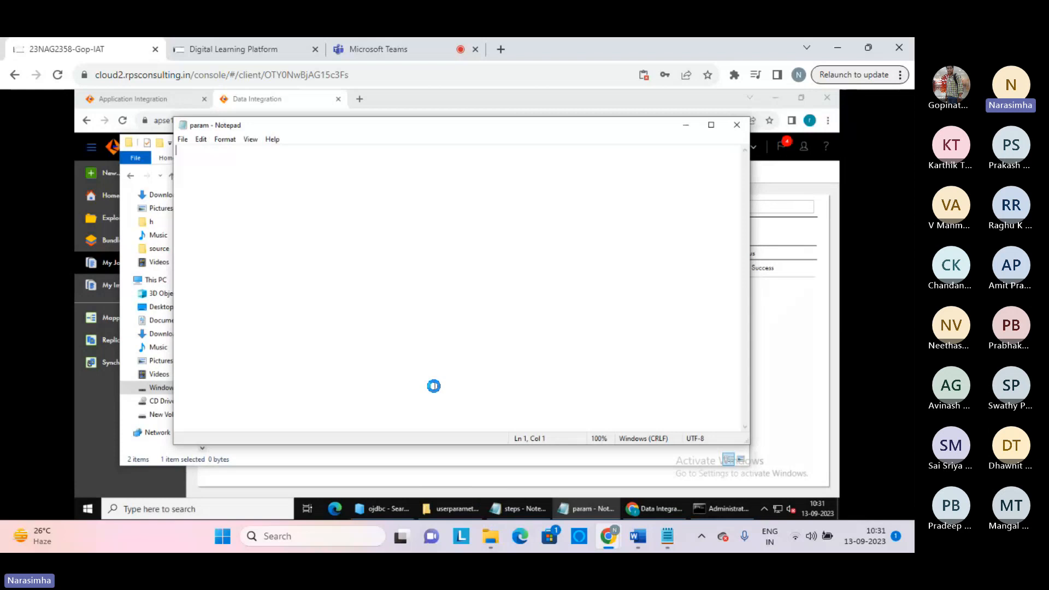
{"action": "type", "text": "$$fil"}
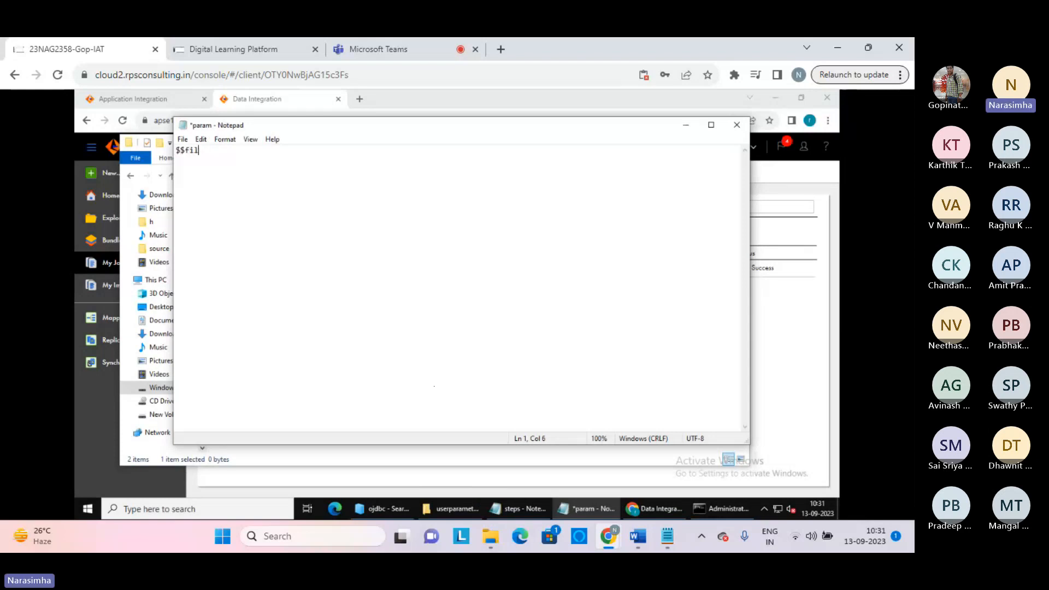
{"action": "type", "text": "ter=1"}
{"action": "key", "text": "Return"}
{"action": "key", "text": "ctrl+s"}
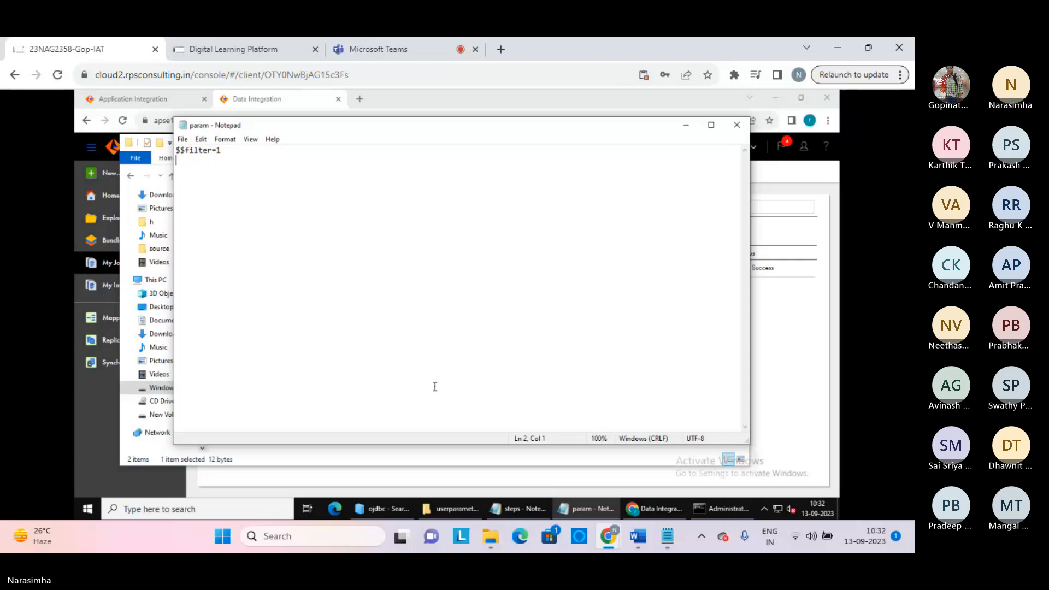
Step: Close the param Notepad window, returning to the userparameters folder listing p and param
{"action": "left_click", "coordinate": [397, 53]}
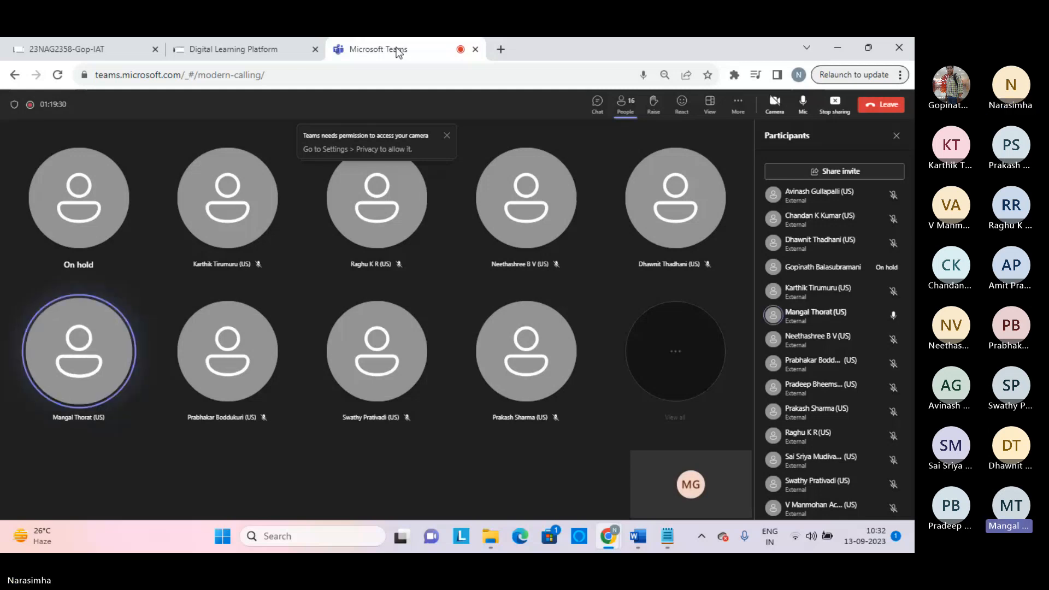
{"action": "left_click", "coordinate": [126, 54]}
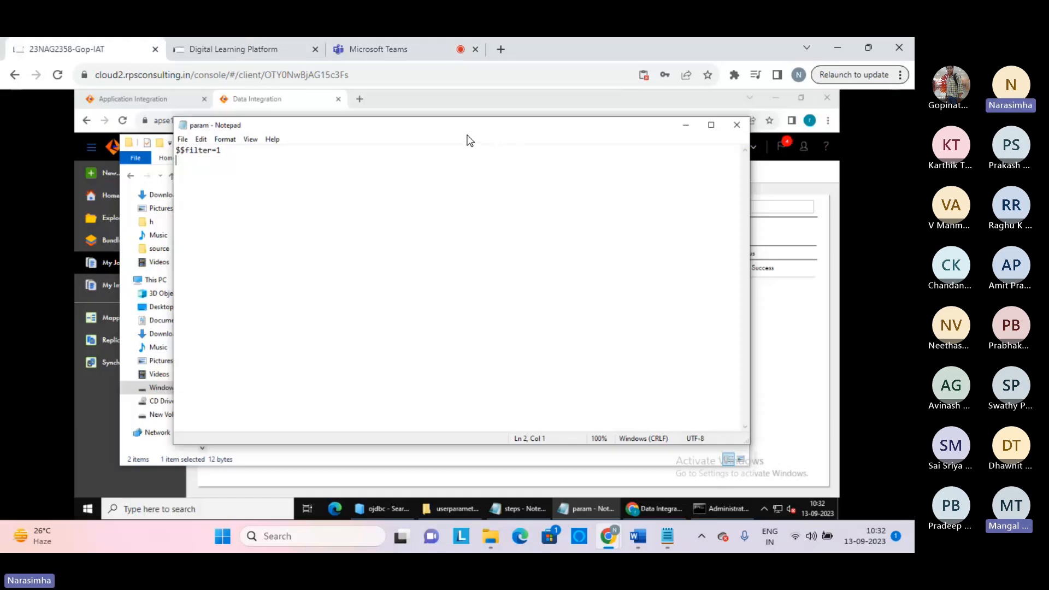
{"action": "left_click_drag", "start_coordinate": [464, 131], "coordinate": [529, 223]}
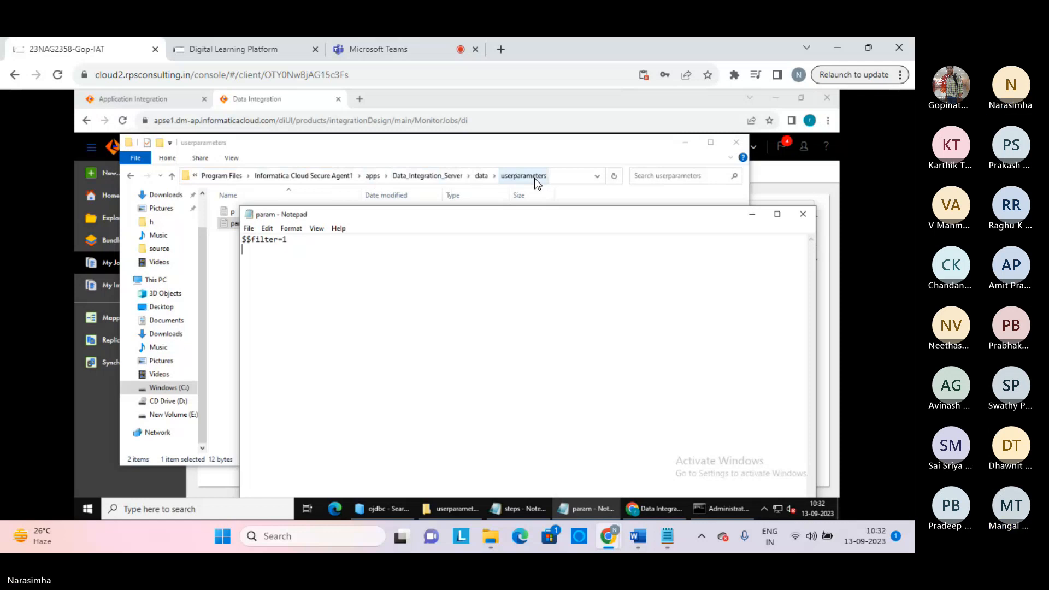
{"action": "left_click_drag", "start_coordinate": [492, 219], "coordinate": [548, 218]}
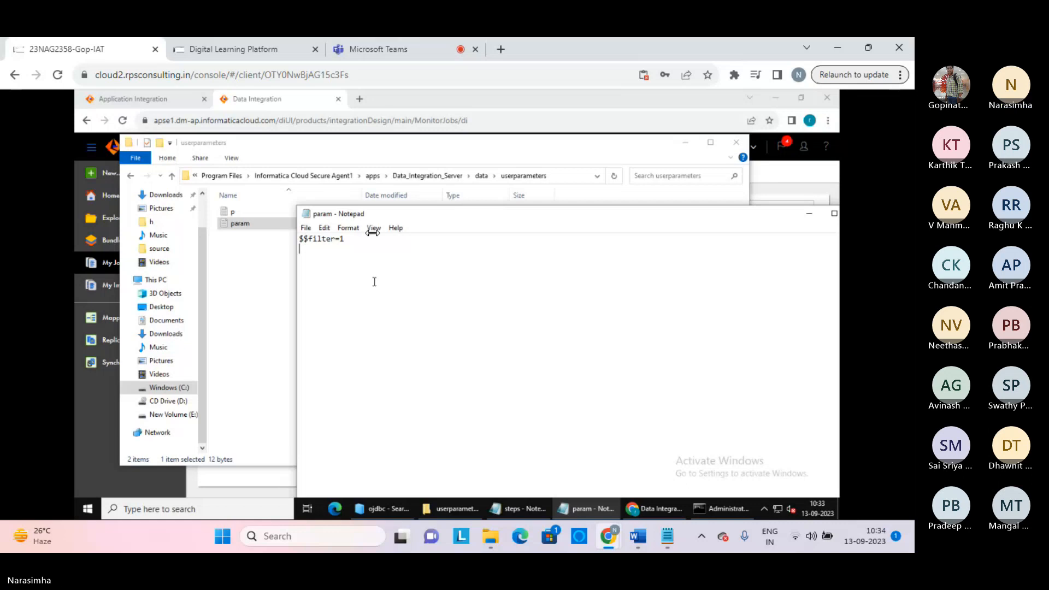
{"action": "left_click", "coordinate": [382, 49]}
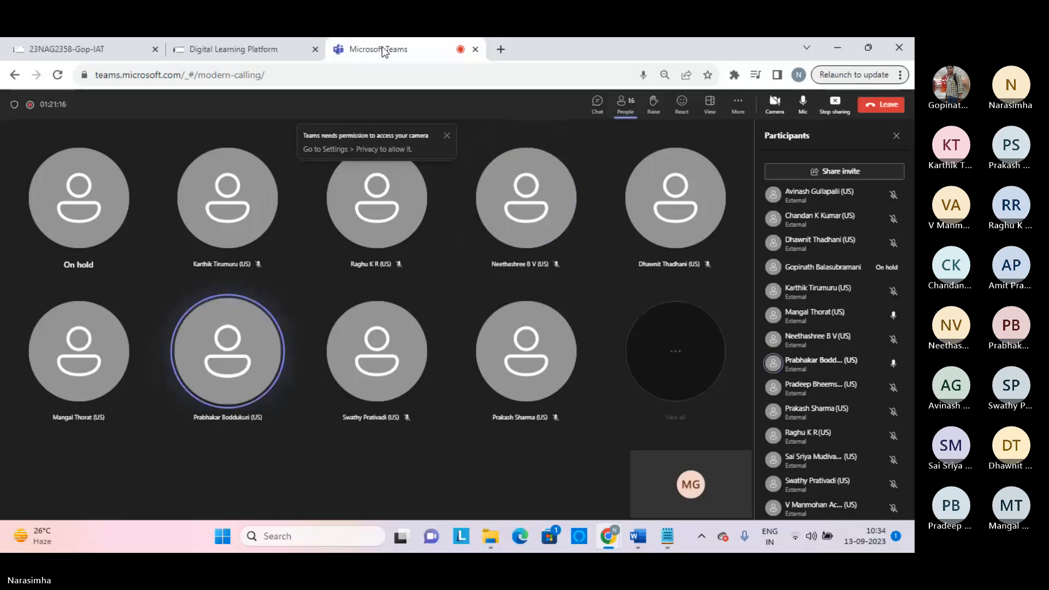
{"action": "left_click", "coordinate": [99, 50]}
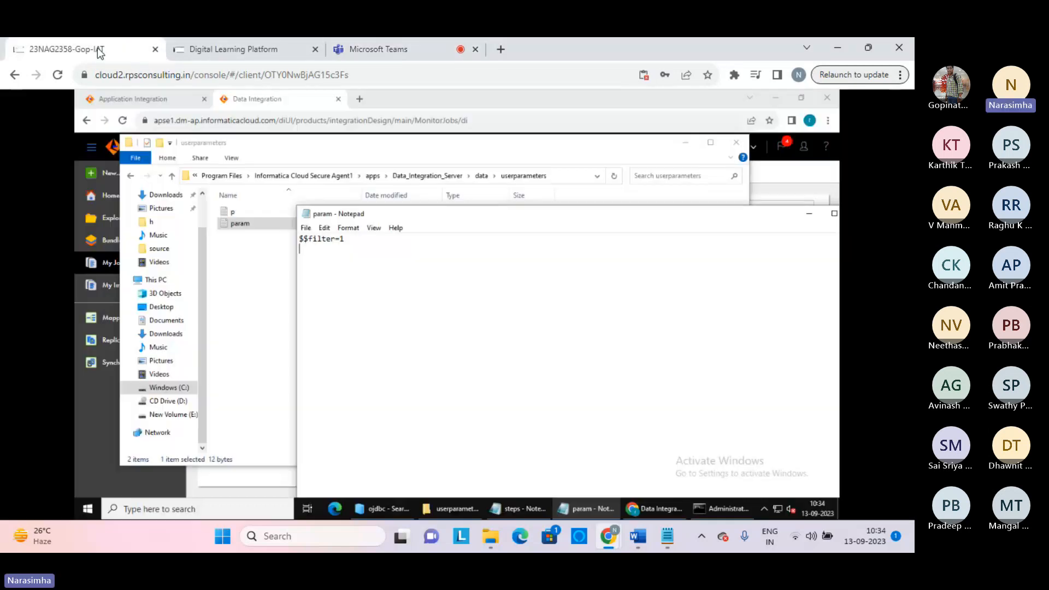
{"action": "left_click", "coordinate": [306, 228]}
Step: Close the param file and open Synchronization Task_fiter for editing
{"action": "left_click", "coordinate": [320, 335]}
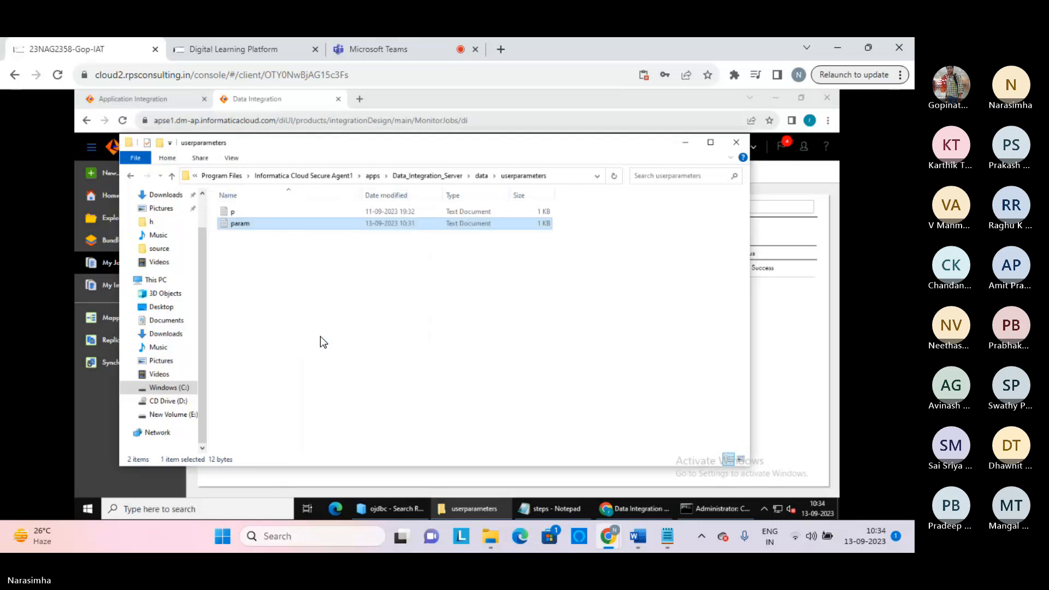
{"action": "left_click", "coordinate": [777, 330]}
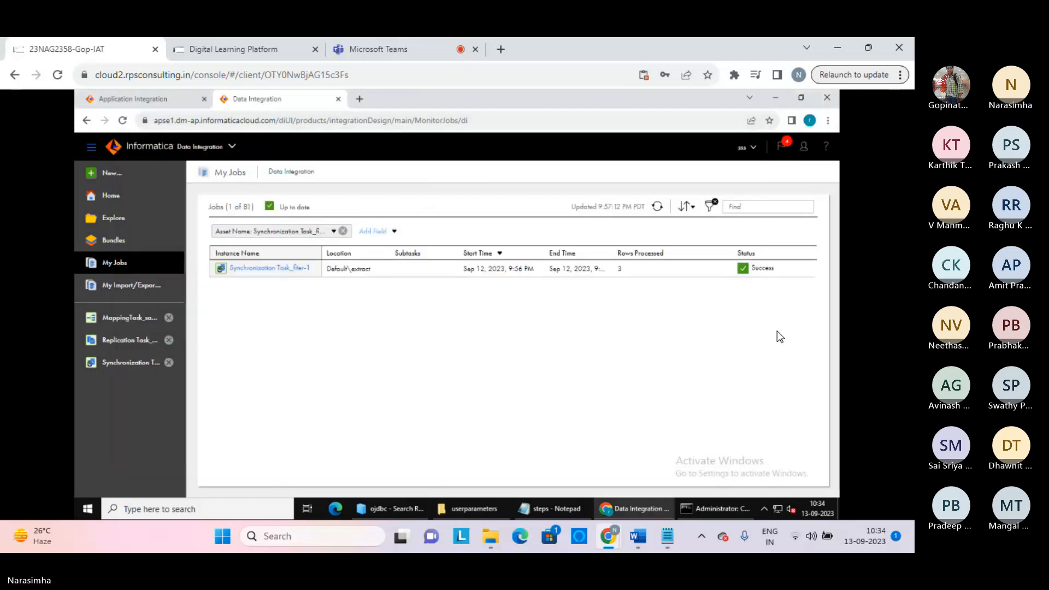
{"action": "left_click", "coordinate": [140, 365]}
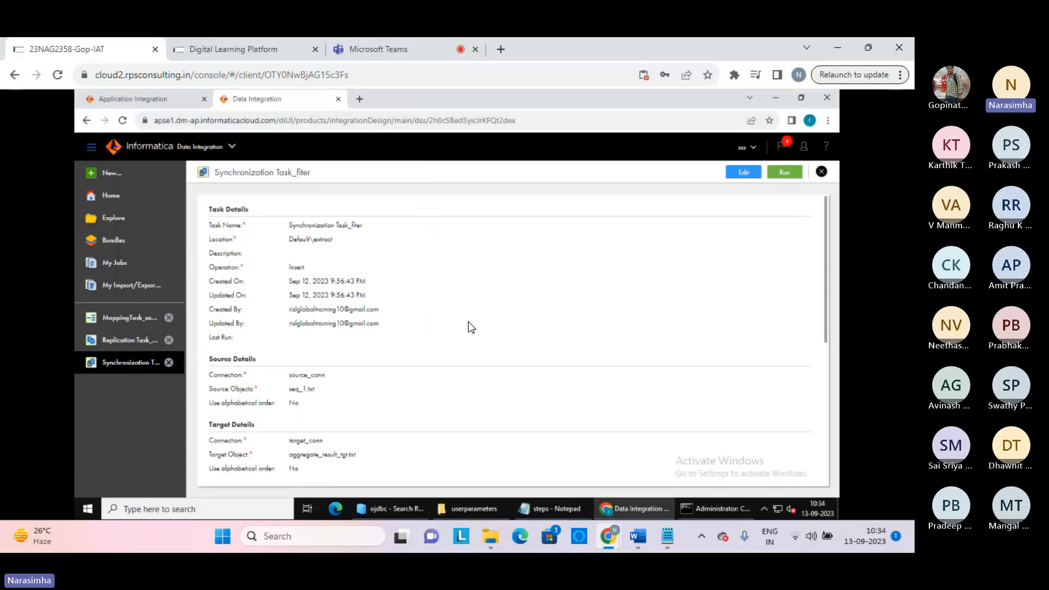
{"action": "left_click", "coordinate": [743, 176]}
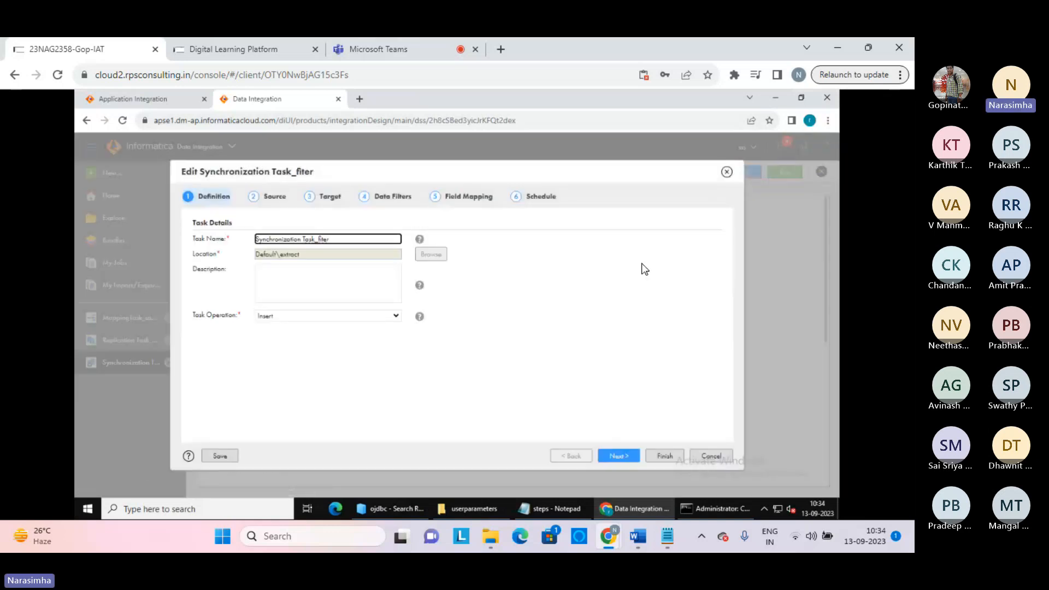
Step: Change the task's data filter expression from c1>'1' to c1>$$filter
{"action": "left_click", "coordinate": [397, 200]}
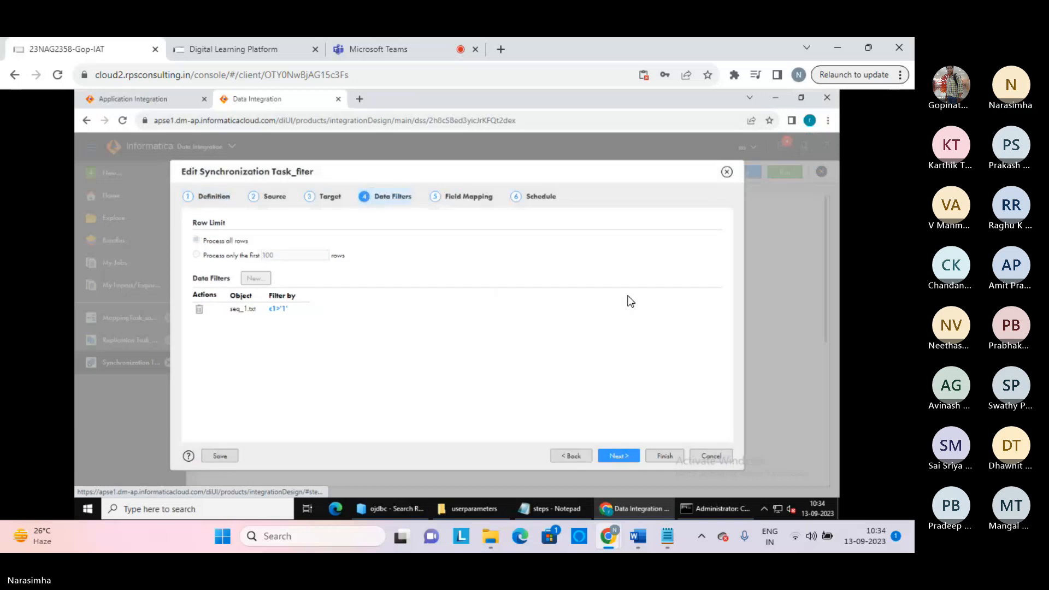
{"action": "left_click", "coordinate": [279, 310]}
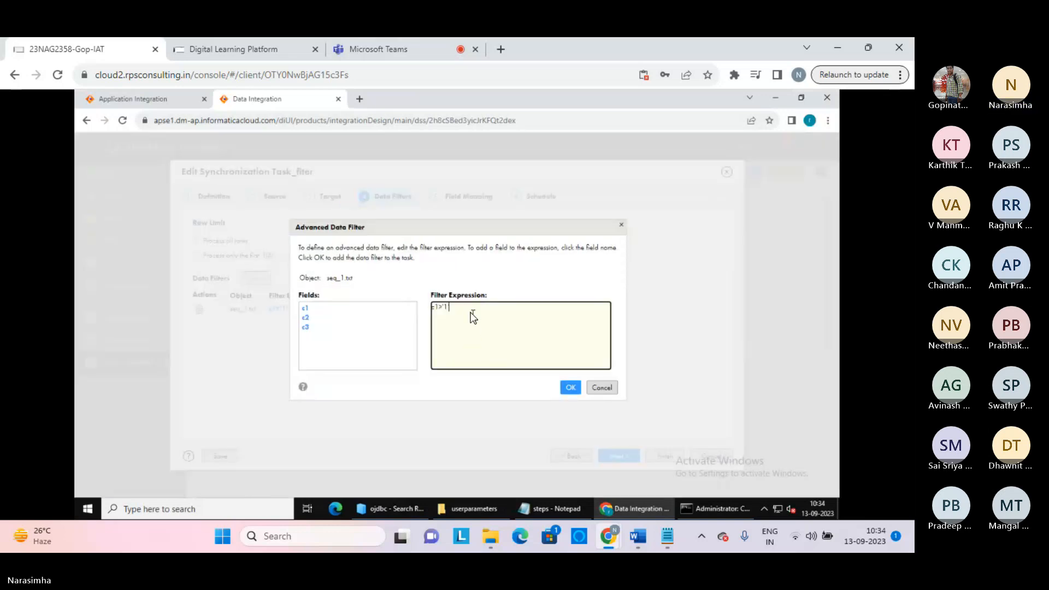
{"action": "key", "text": "BackSpace"}
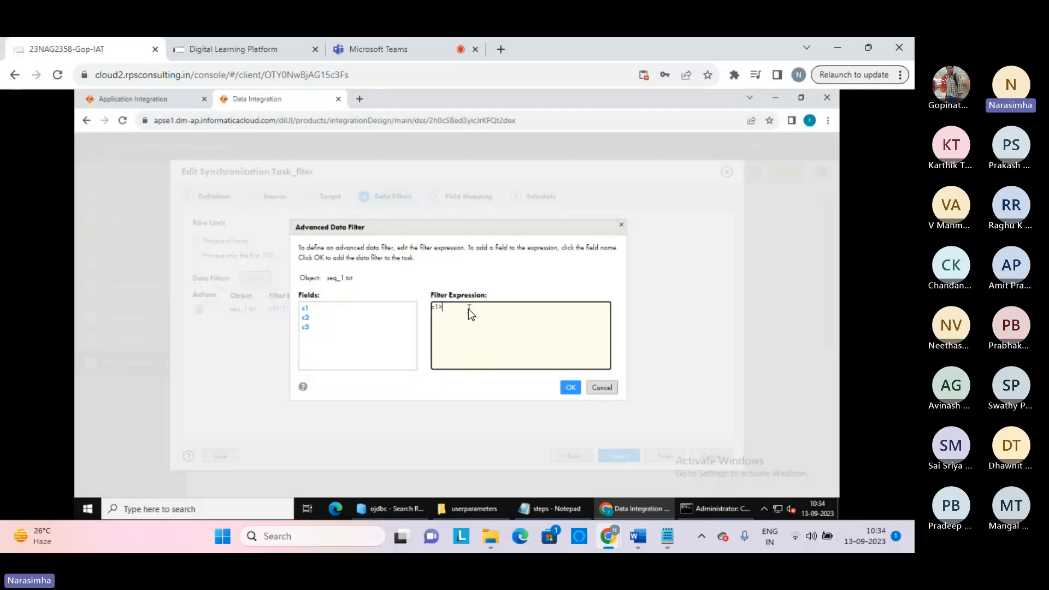
{"action": "type", "text": "$$filter"}
Step: Save the task with the c1>$$filter expression and run it
{"action": "left_click", "coordinate": [568, 389]}
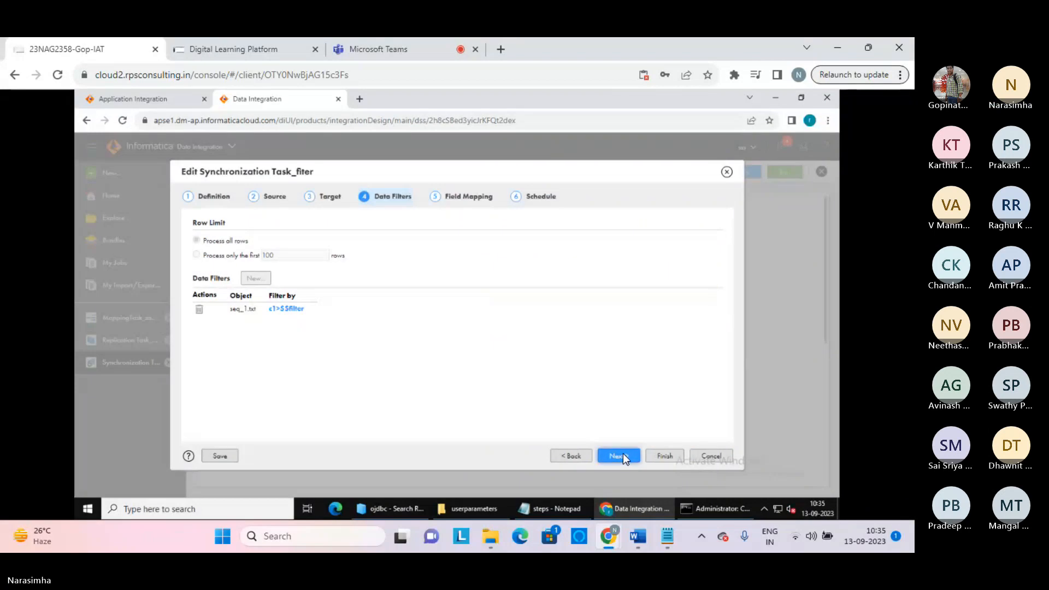
{"action": "left_click", "coordinate": [665, 458]}
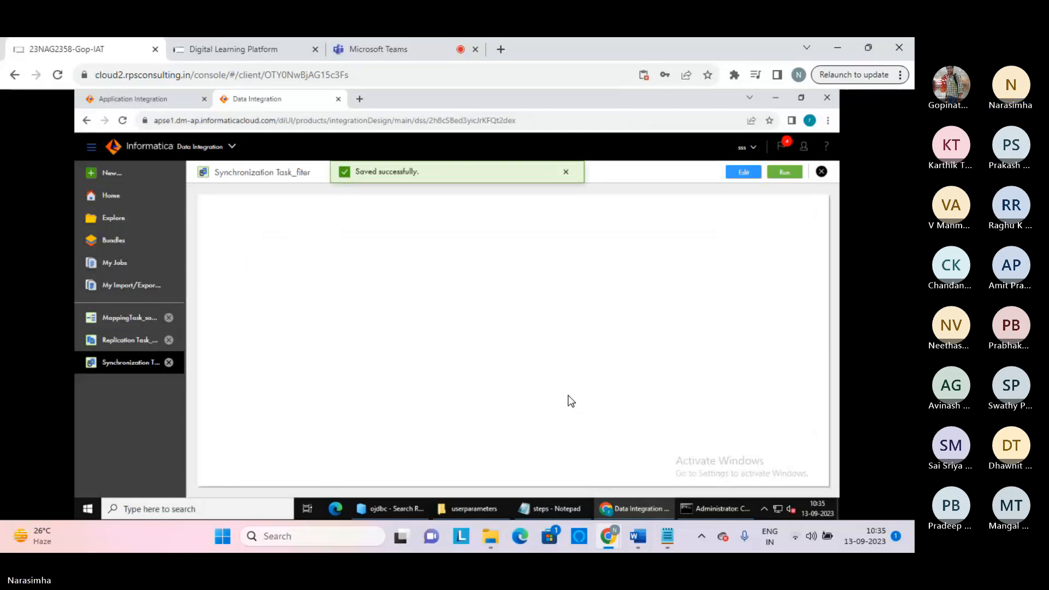
{"action": "left_click", "coordinate": [790, 172]}
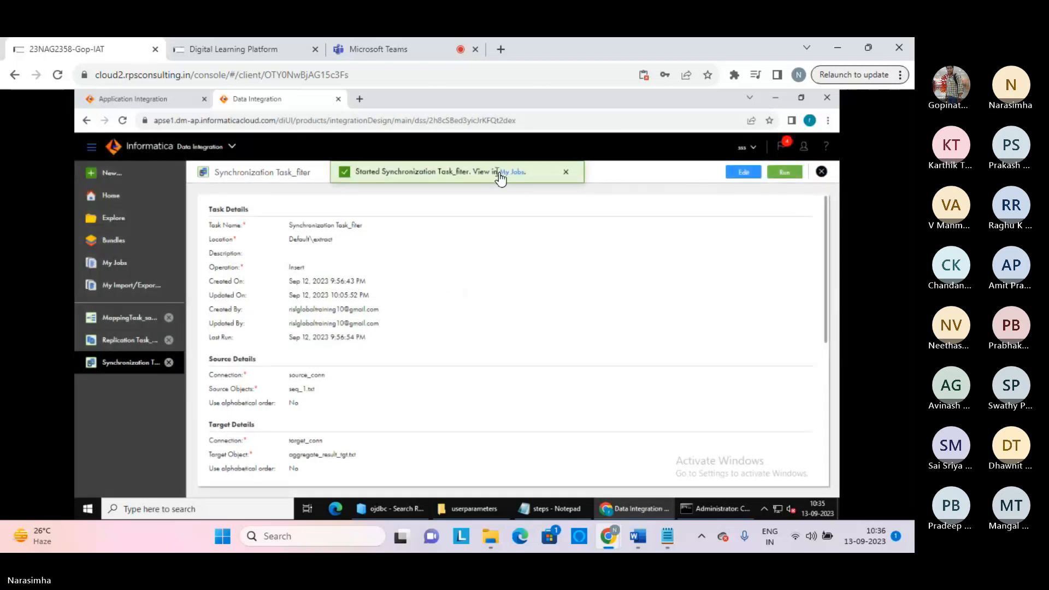
Step: Check My Jobs, where the run failed on $$filter, then reopen the task details
{"action": "left_click", "coordinate": [508, 173]}
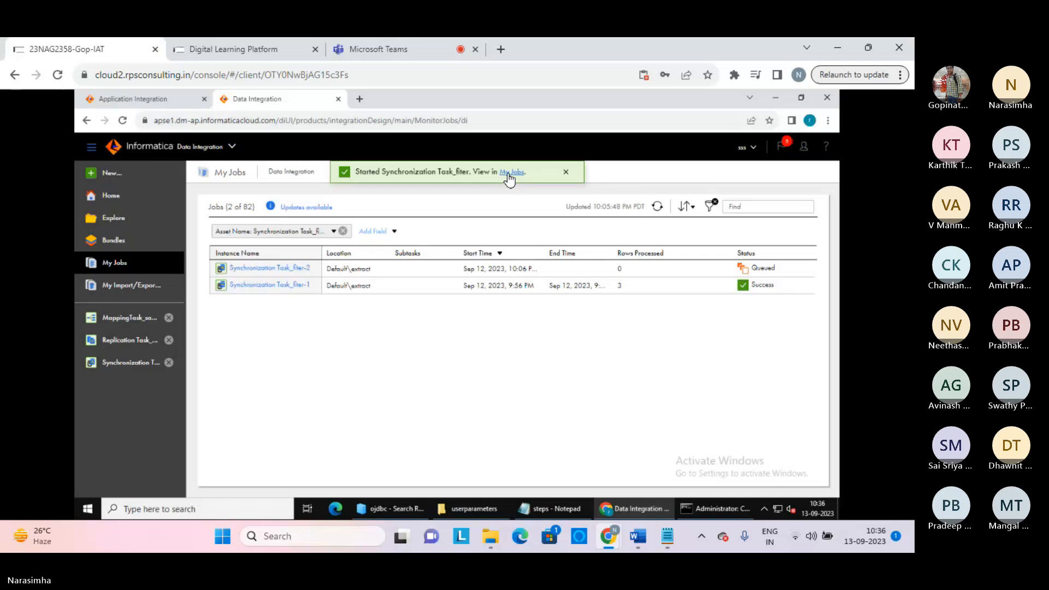
{"action": "left_click", "coordinate": [657, 206]}
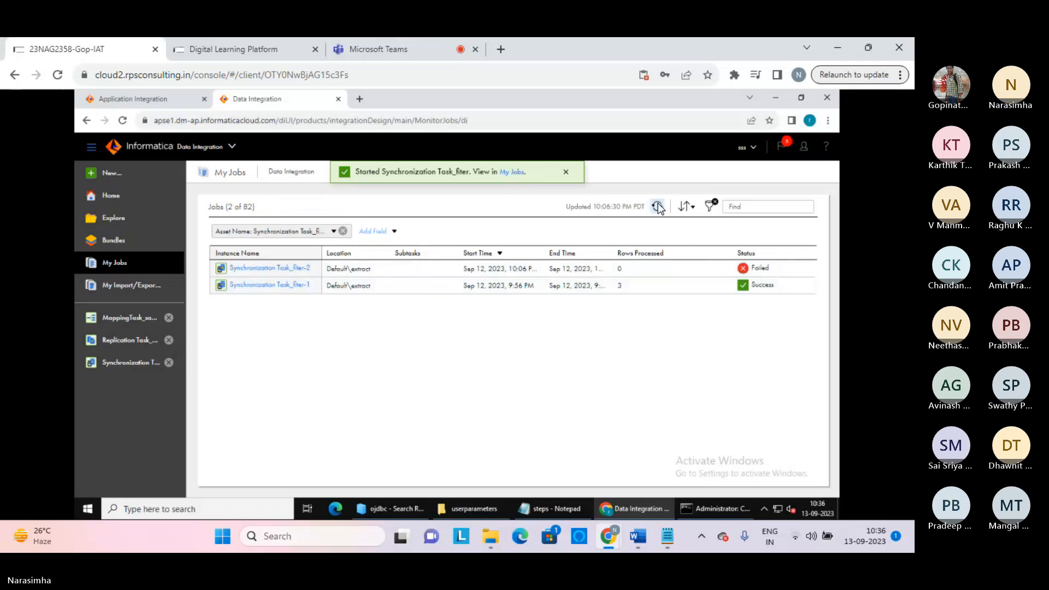
{"action": "mouse_move", "coordinate": [764, 271]}
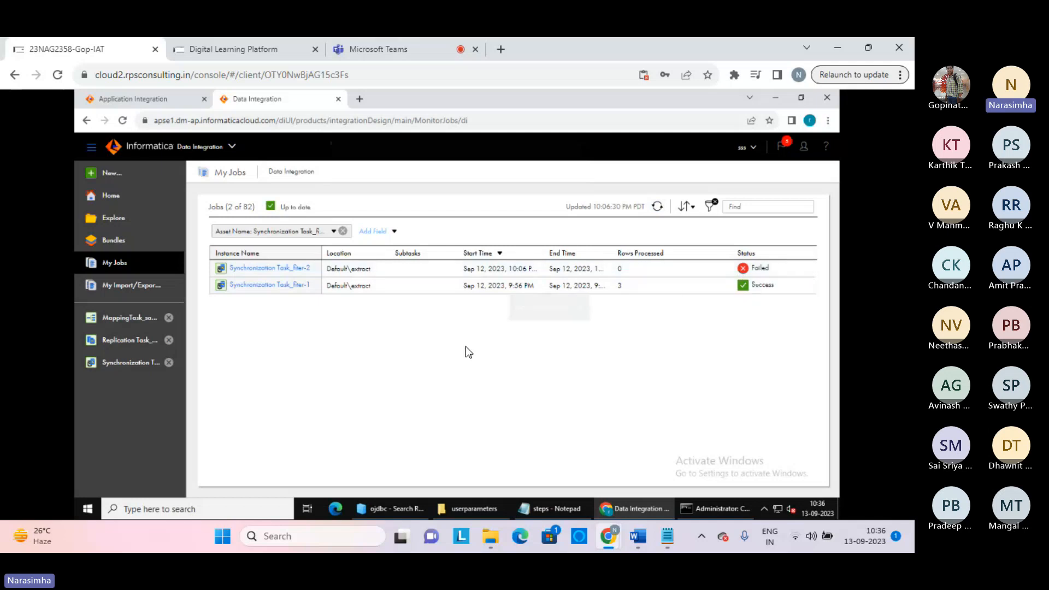
{"action": "left_click", "coordinate": [140, 363]}
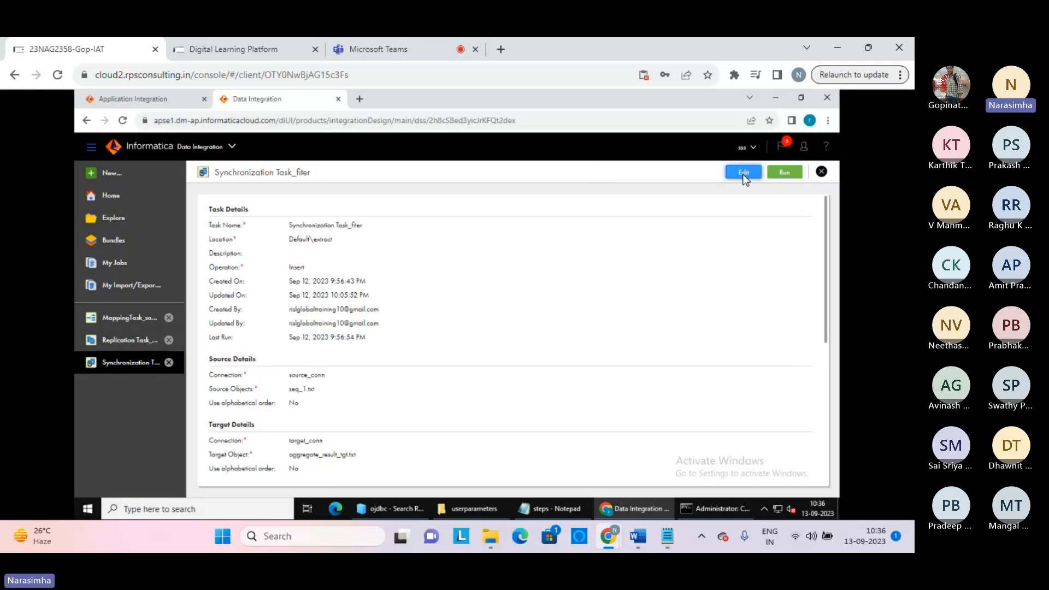
Step: Set the task's Parameter File Name to param.txt on the Schedule tab
{"action": "left_click", "coordinate": [744, 173]}
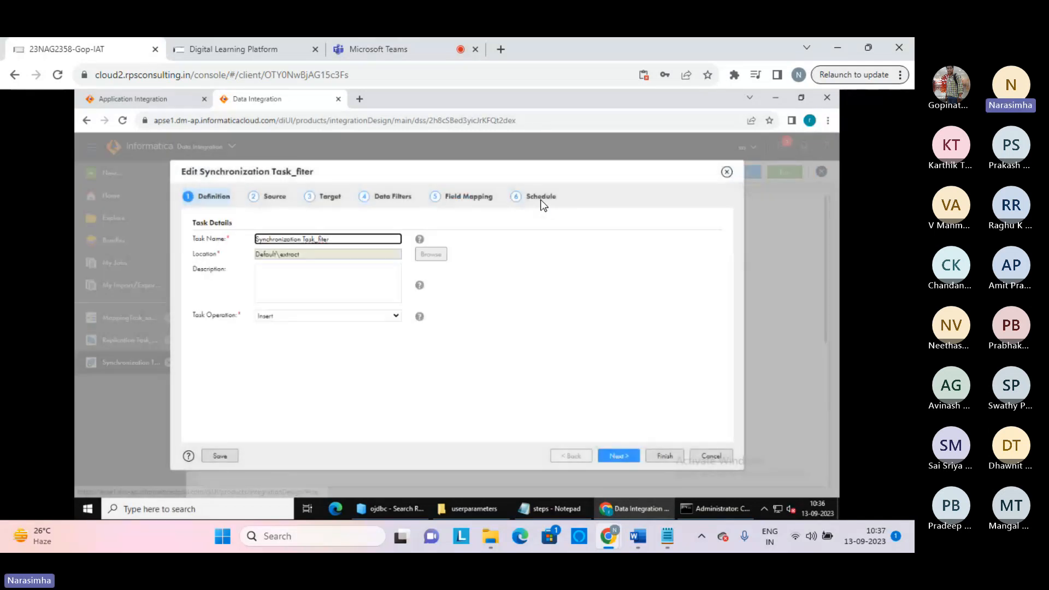
{"action": "left_click", "coordinate": [541, 198]}
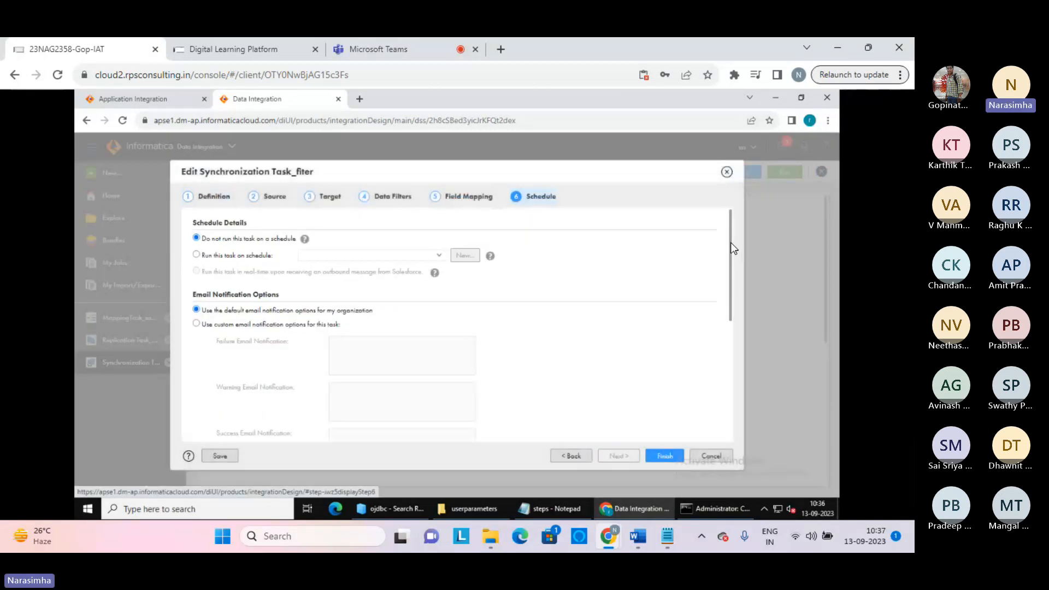
{"action": "scroll", "coordinate": [730, 328], "scroll_direction": "down", "scroll_amount": 5}
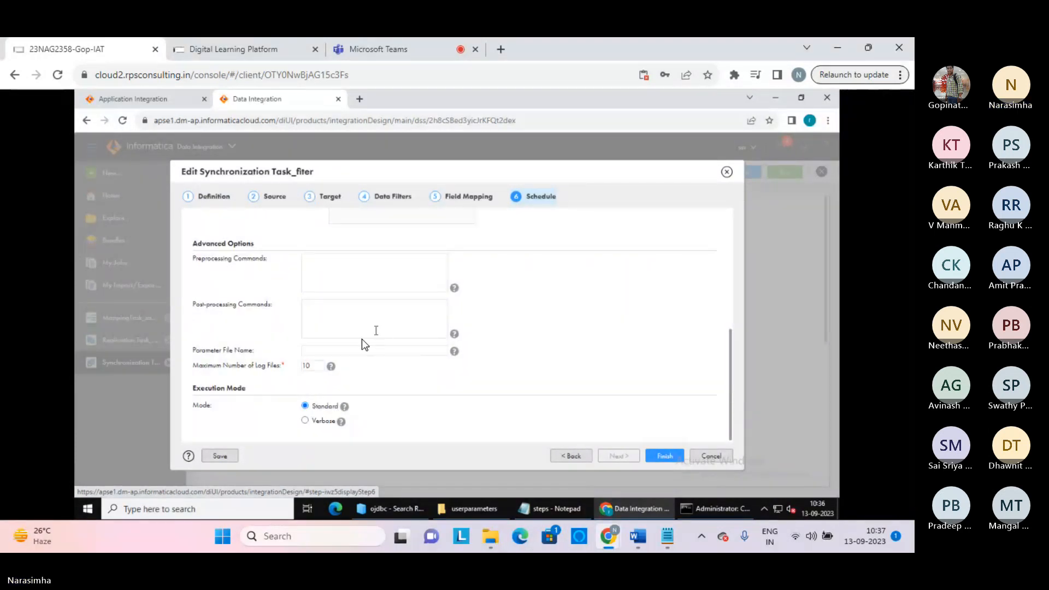
{"action": "left_click", "coordinate": [346, 350]}
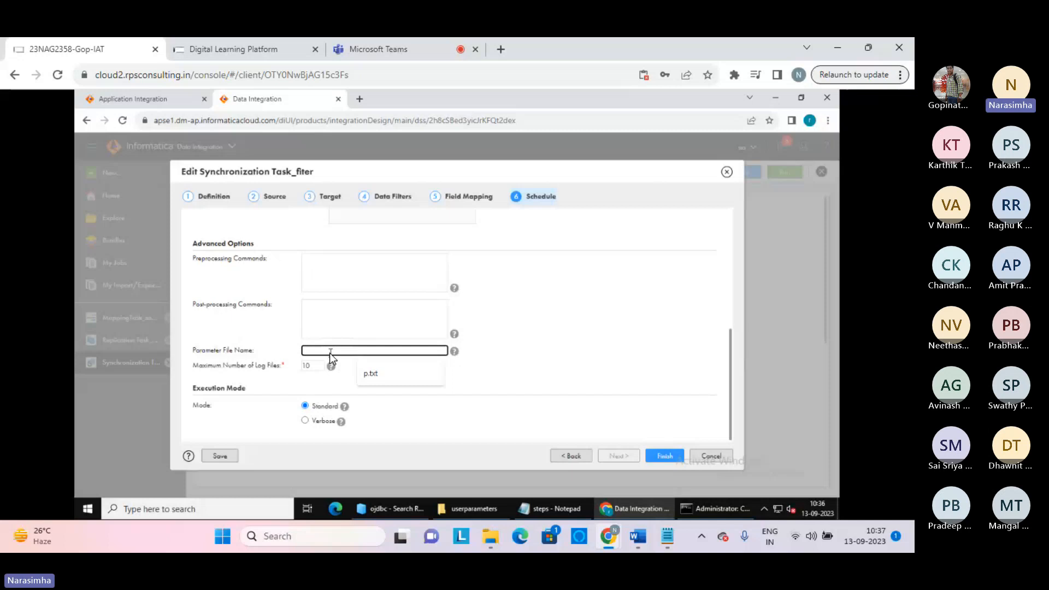
{"action": "type", "text": "param"}
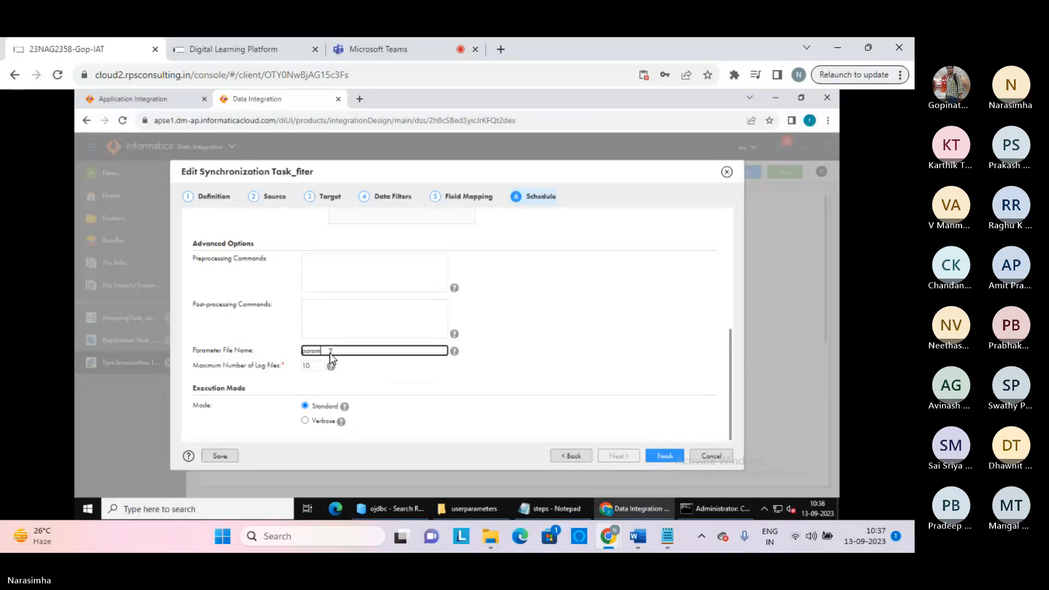
{"action": "type", "text": ".txt"}
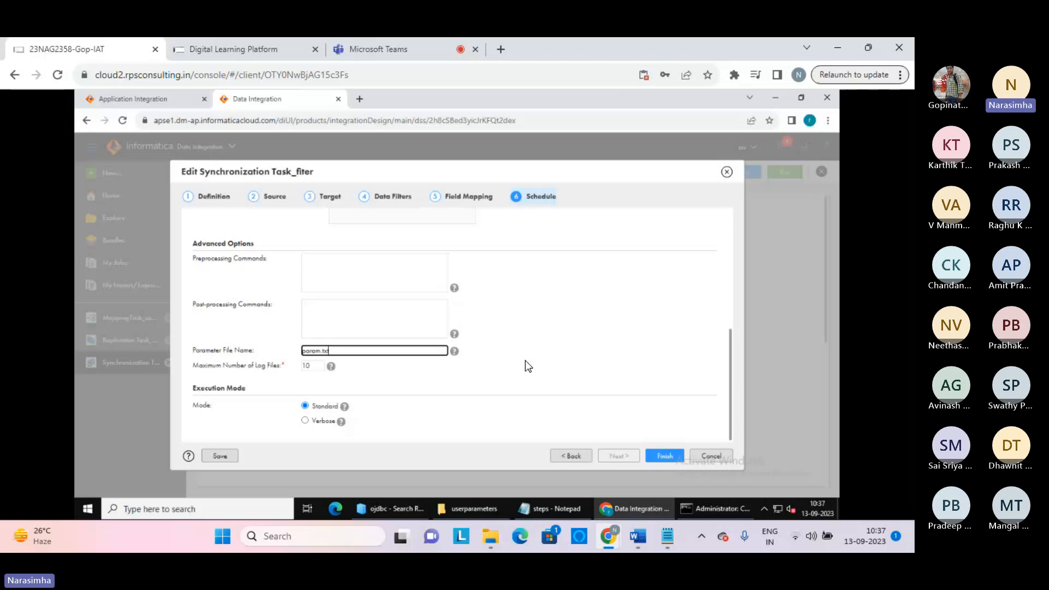
Step: Save the task with param.txt and start a new run, following it in My Jobs
{"action": "left_click", "coordinate": [376, 48]}
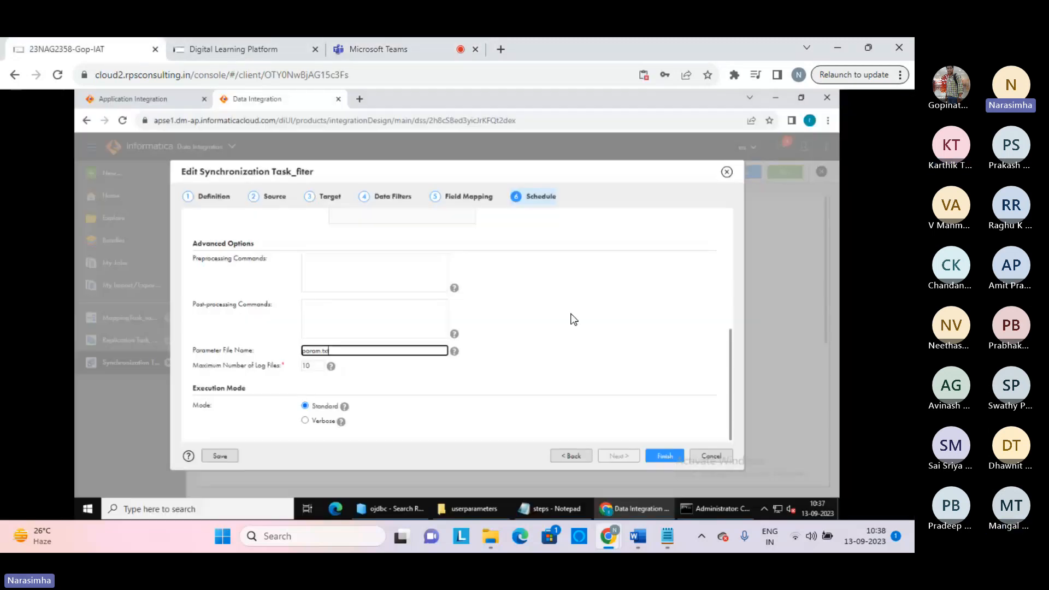
{"action": "left_click", "coordinate": [82, 49]}
{"action": "left_click", "coordinate": [663, 462]}
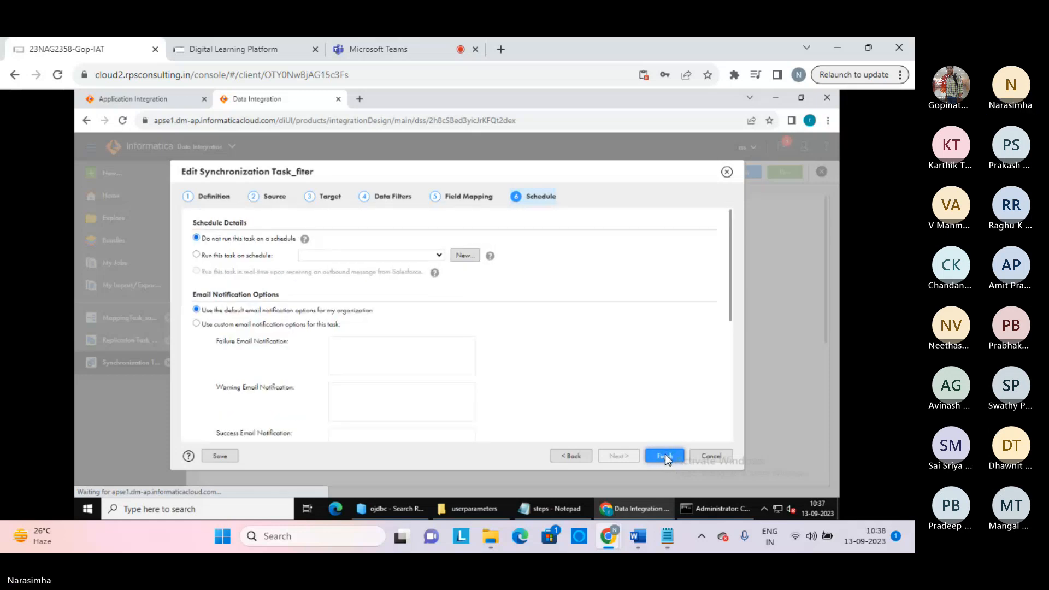
{"action": "left_click", "coordinate": [665, 455]}
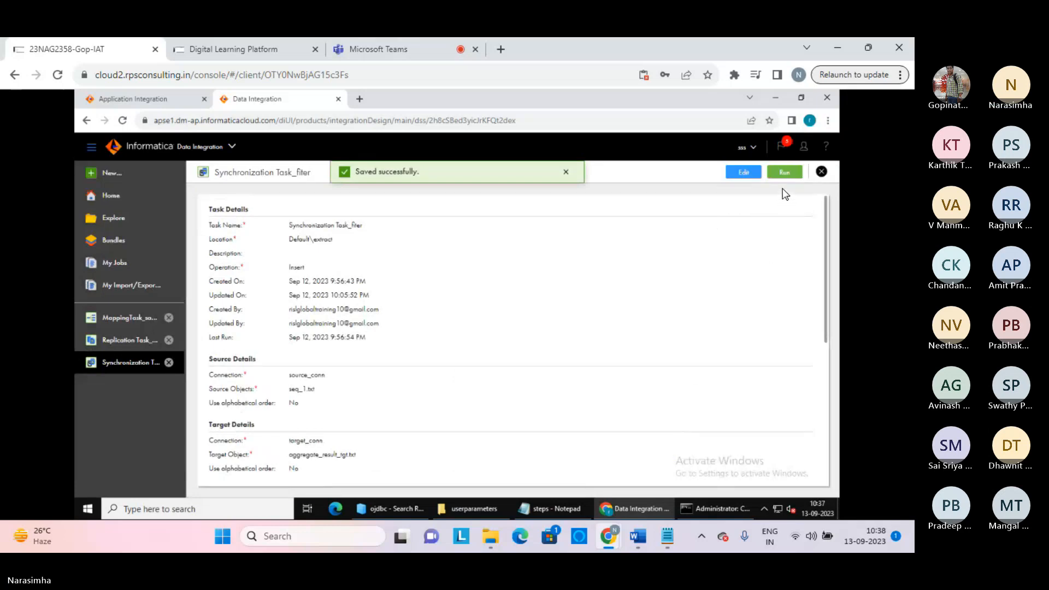
{"action": "left_click", "coordinate": [785, 171]}
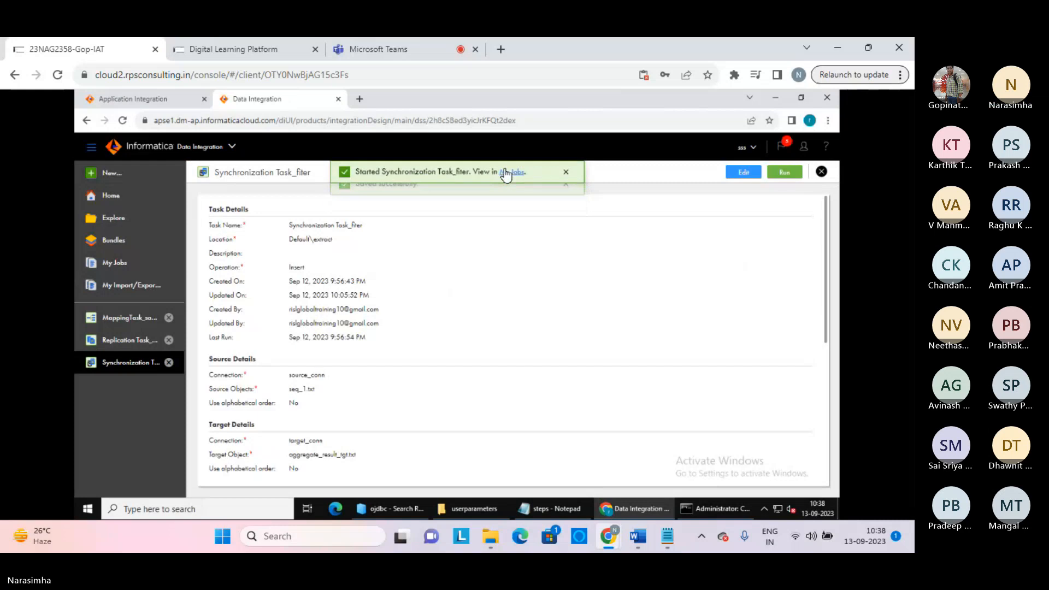
{"action": "left_click", "coordinate": [507, 172]}
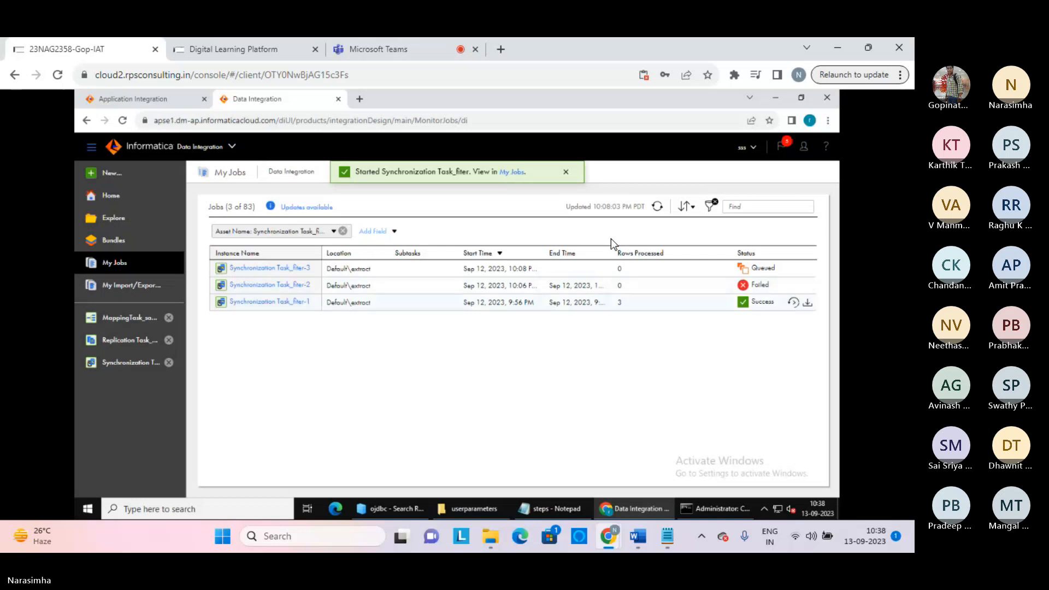
Step: Refresh My Jobs to see run 3 succeed with 3 rows, comparing the fiter-1 row count
{"action": "left_click", "coordinate": [564, 174]}
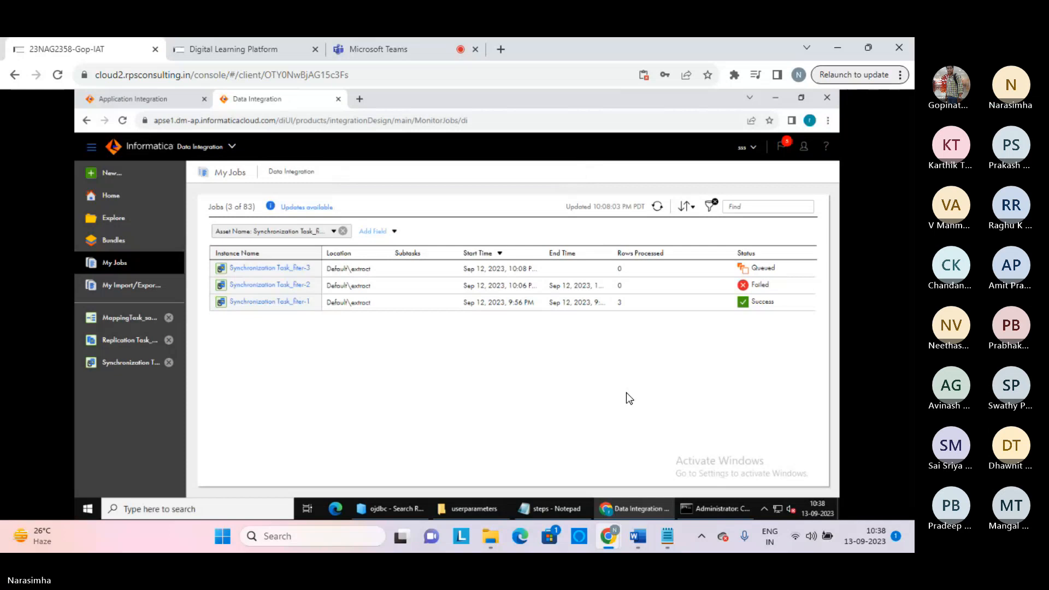
{"action": "left_click", "coordinate": [658, 206]}
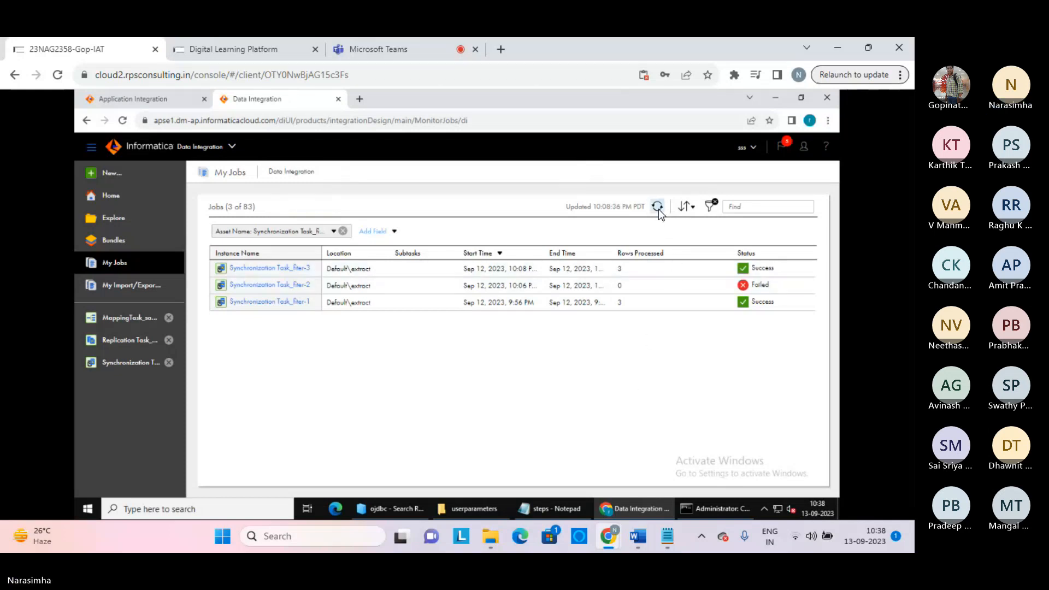
{"action": "left_click", "coordinate": [613, 300]}
{"action": "double_click", "coordinate": [613, 300]}
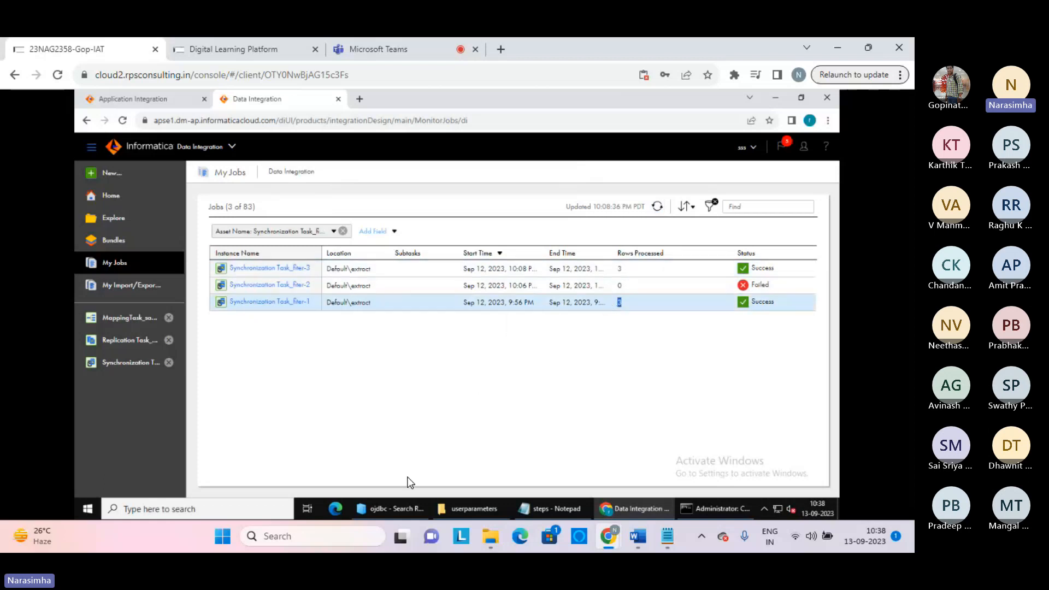
Step: Review aggregate_result_tgt rows 4,5,6 / 7,8,9 / 7,88,99 in Notepad, then close it
{"action": "left_click", "coordinate": [447, 509]}
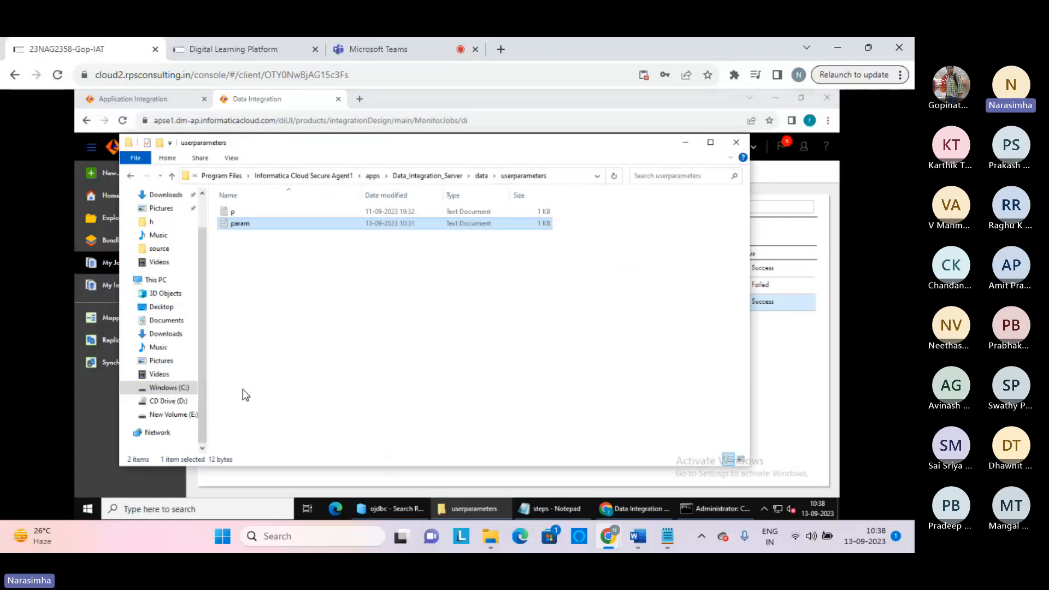
{"action": "left_click", "coordinate": [186, 415]}
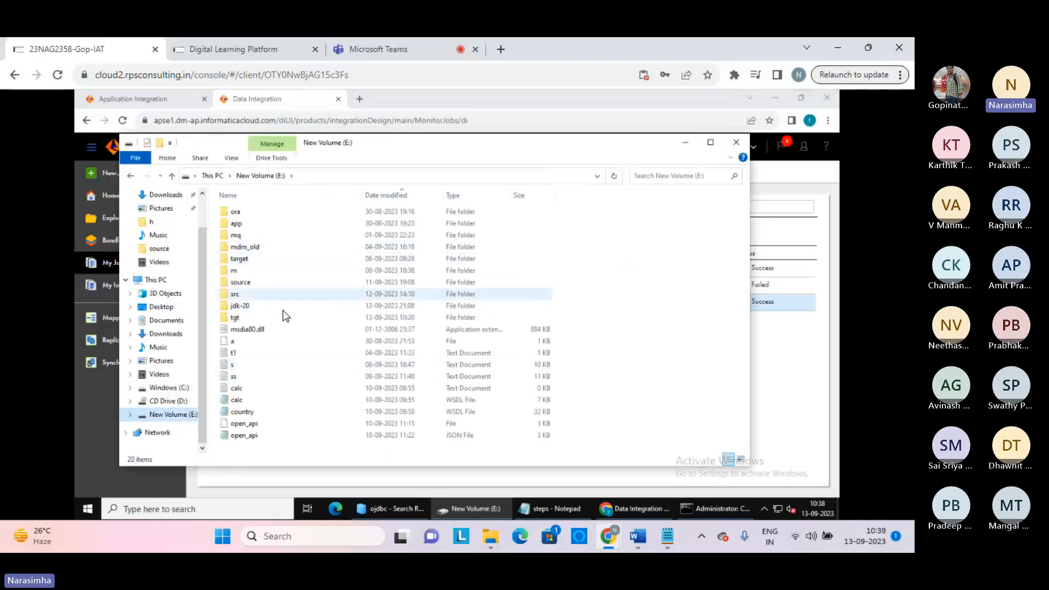
{"action": "double_click", "coordinate": [239, 317]}
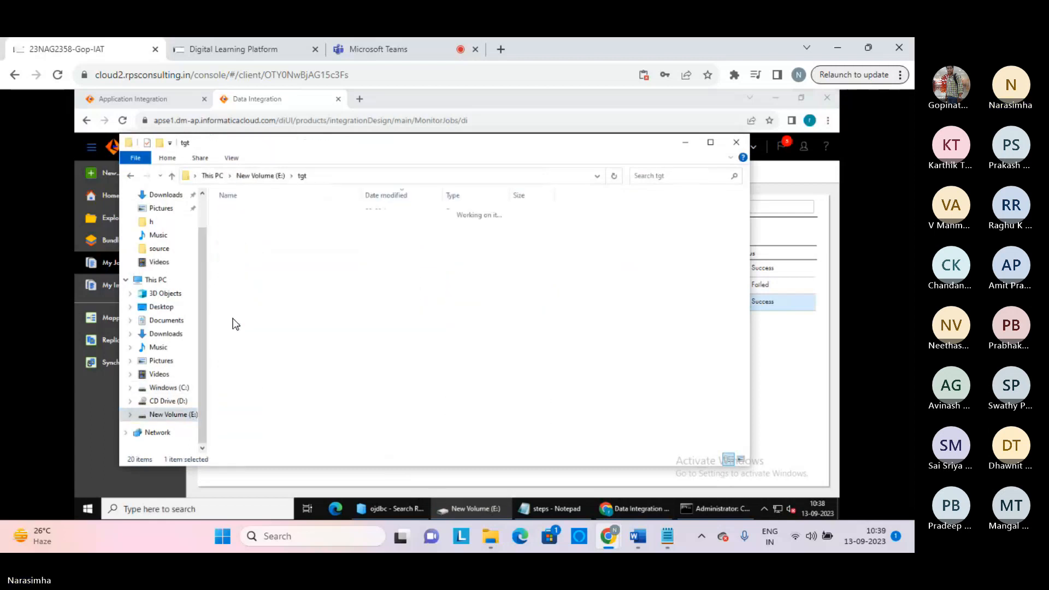
{"action": "double_click", "coordinate": [274, 212]}
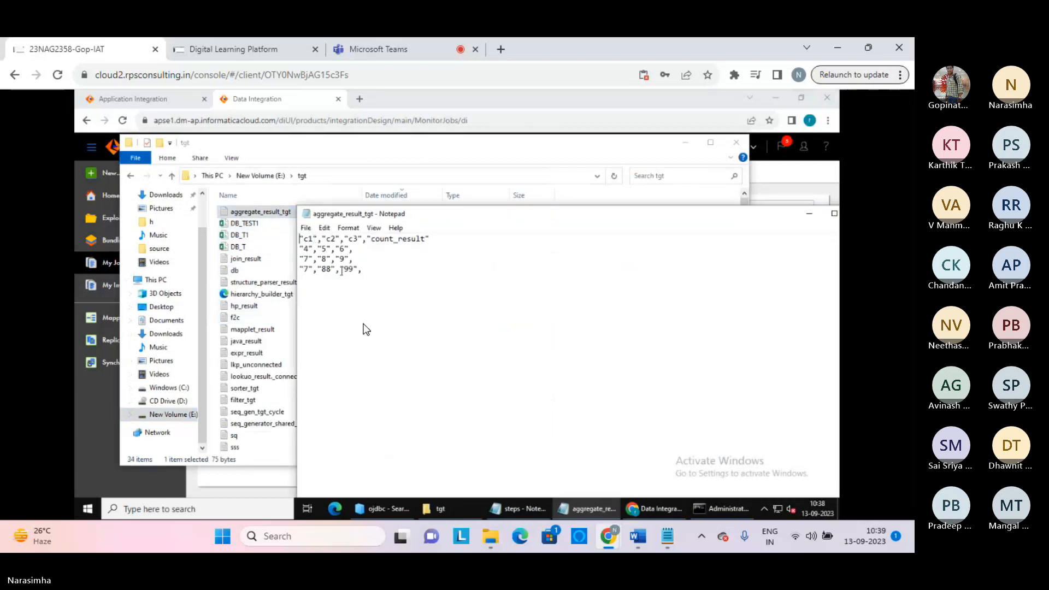
{"action": "key", "text": "ctrl+a"}
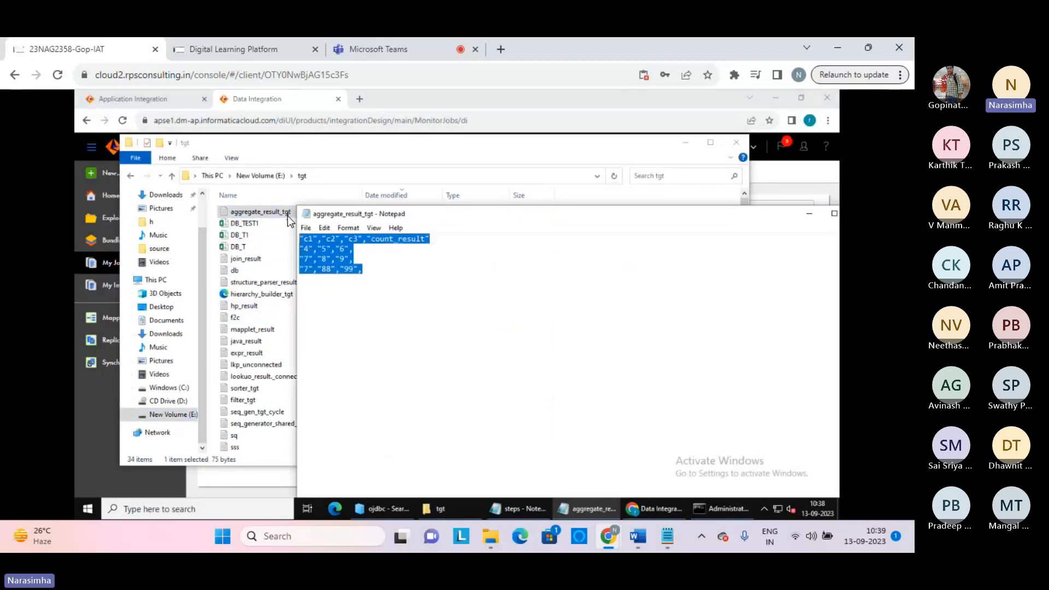
{"action": "left_click", "coordinate": [391, 288]}
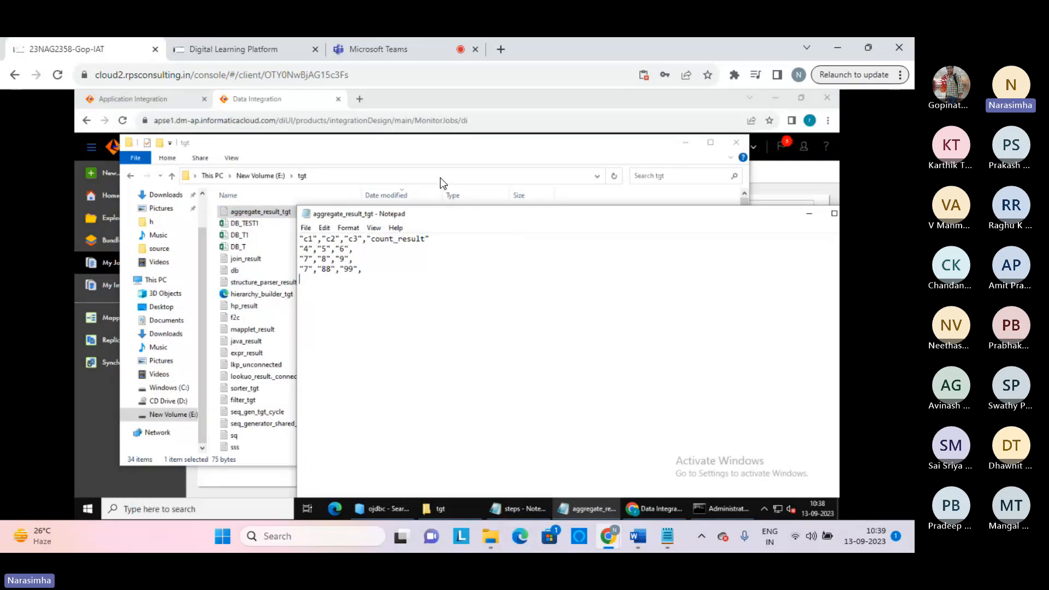
{"action": "left_click", "coordinate": [306, 228]}
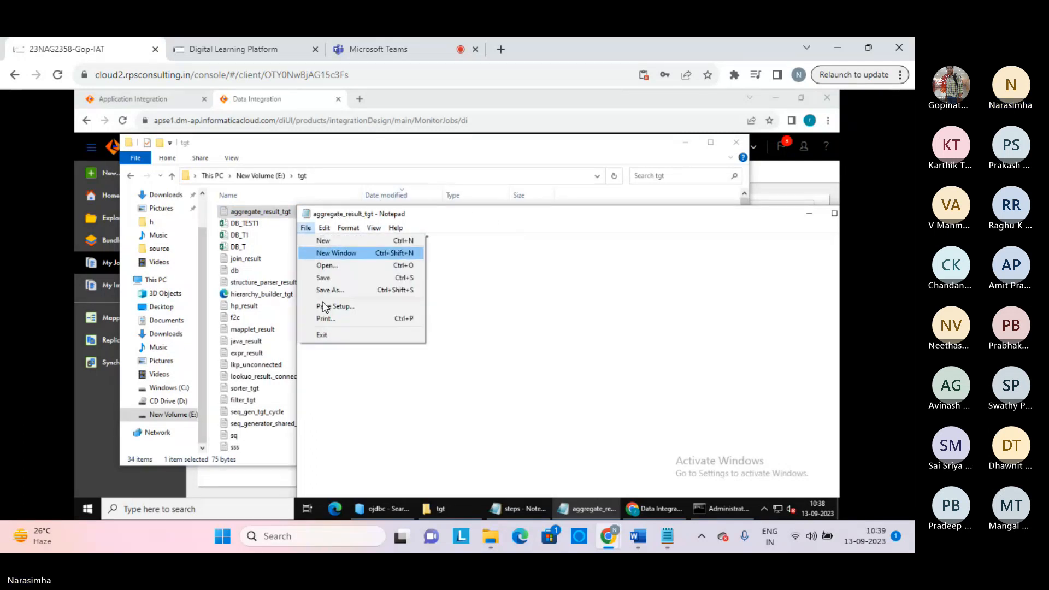
{"action": "left_click", "coordinate": [318, 336]}
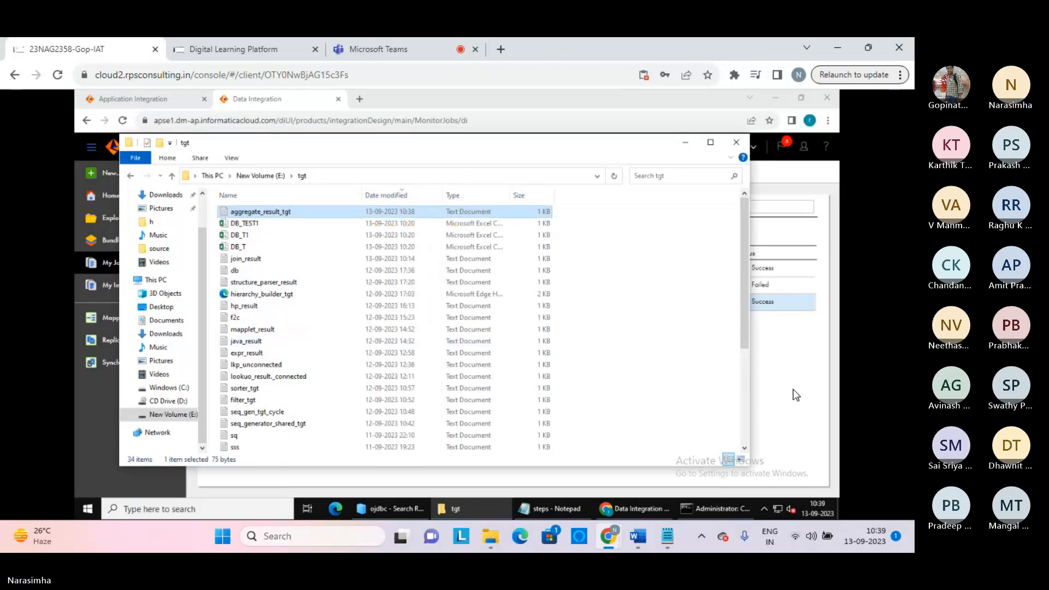
{"action": "key", "text": "alt+Tab"}
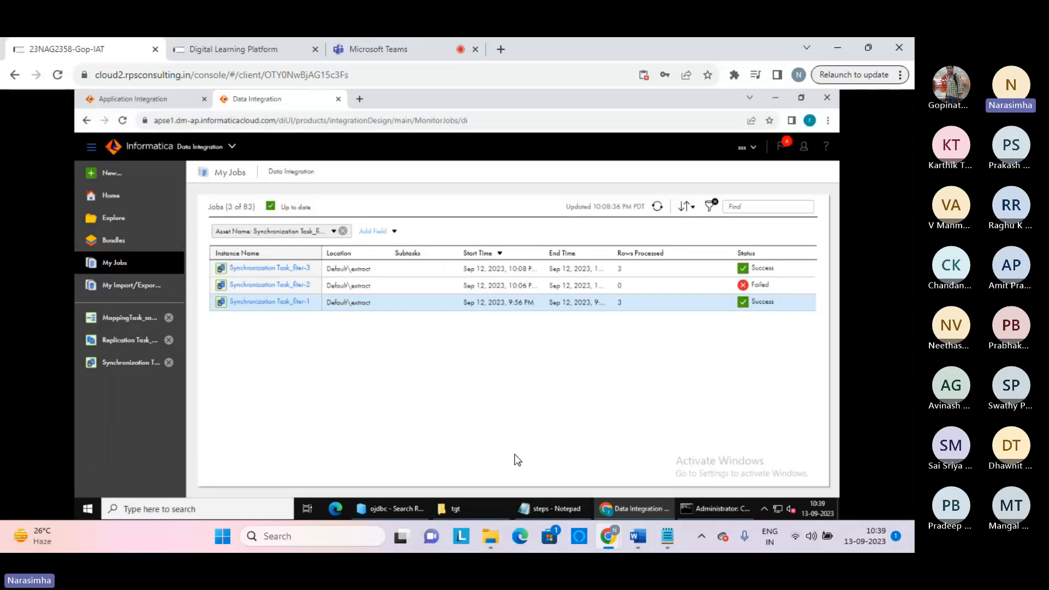
Step: Return to userparameters and view the param file containing $$filter=1
{"action": "left_click", "coordinate": [463, 502]}
{"action": "left_click", "coordinate": [130, 175]}
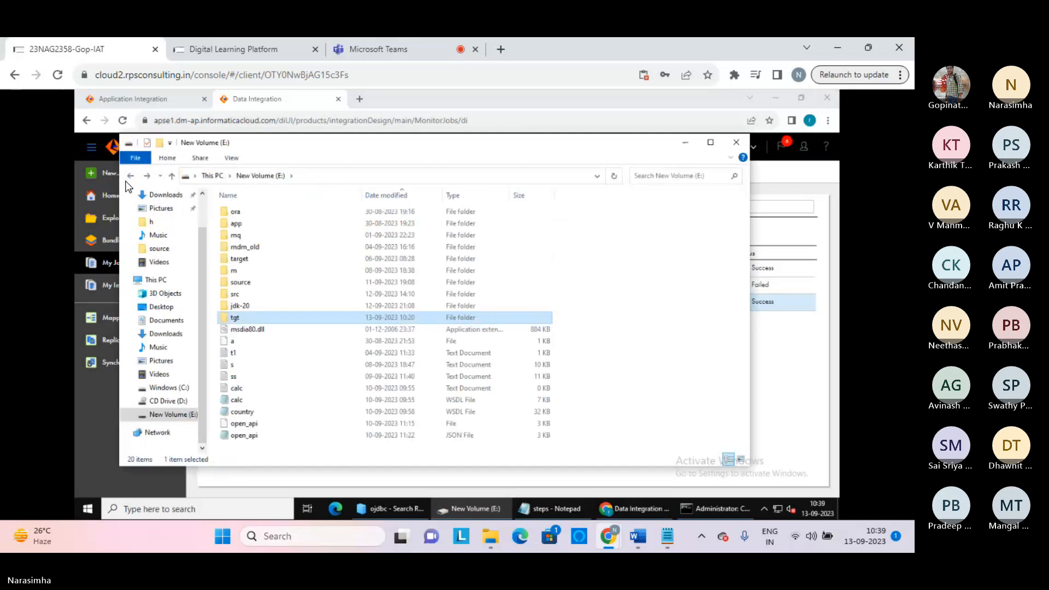
{"action": "left_click", "coordinate": [129, 176]}
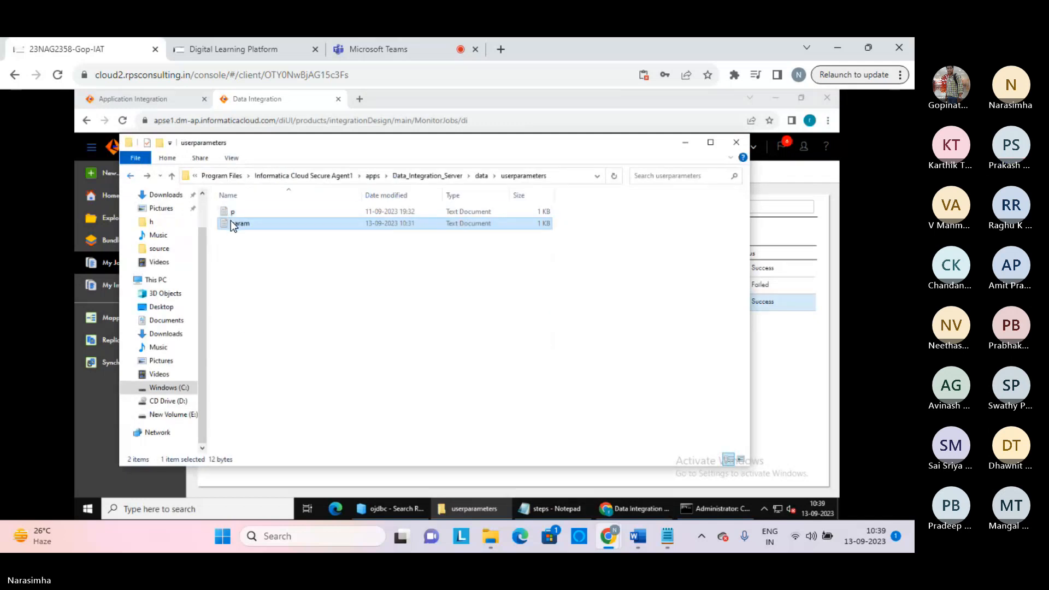
{"action": "double_click", "coordinate": [231, 223]}
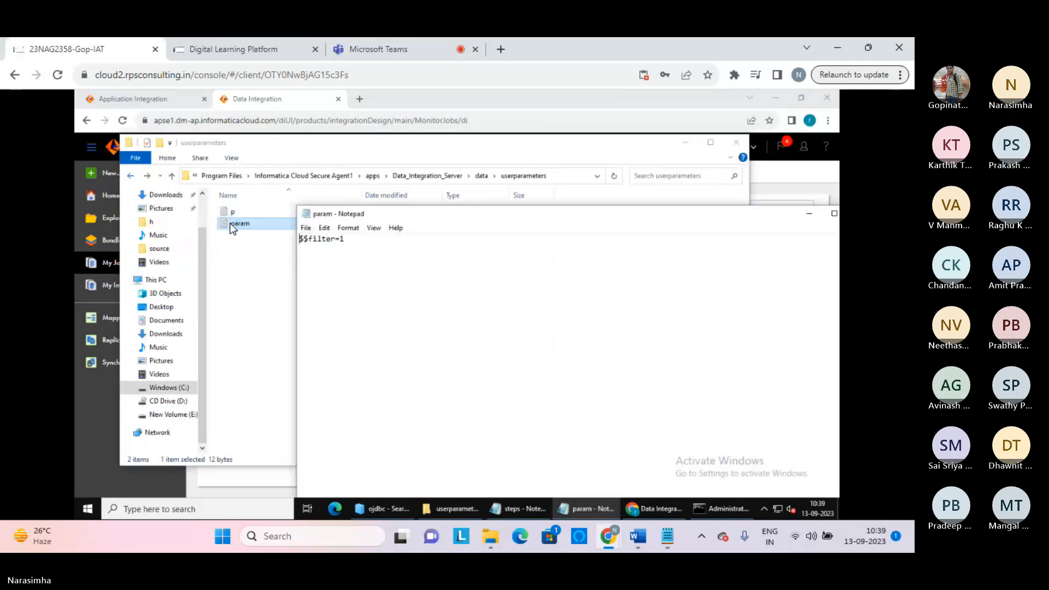
{"action": "left_click", "coordinate": [364, 241]}
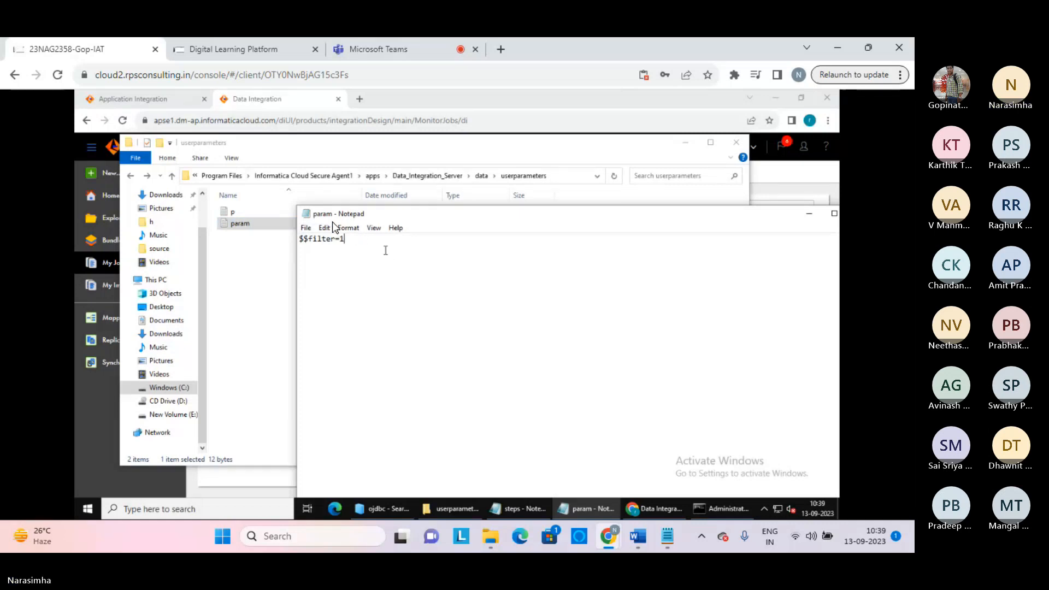
{"action": "left_click", "coordinate": [306, 228]}
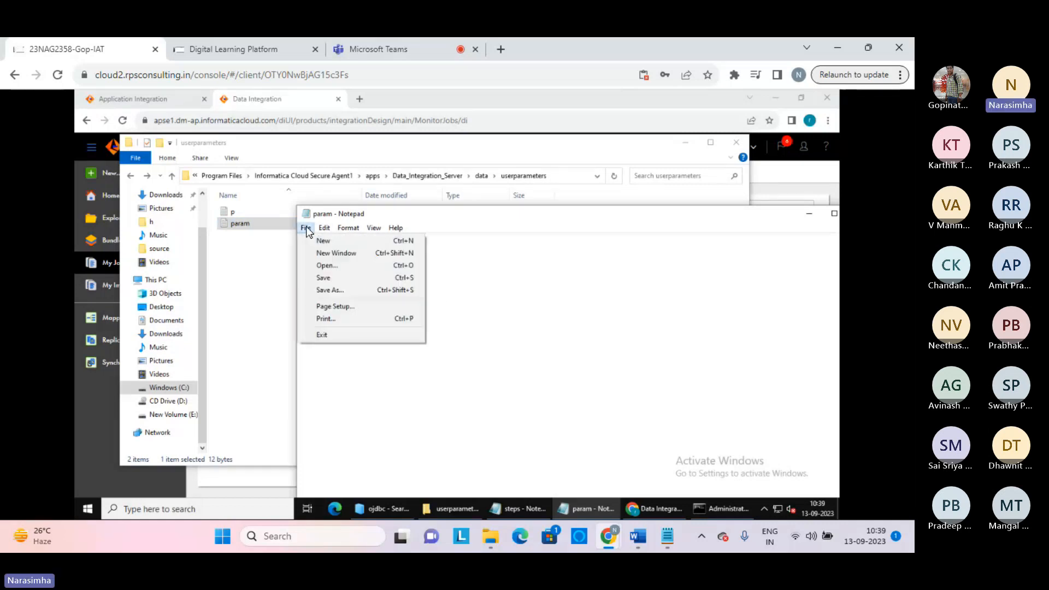
{"action": "left_click", "coordinate": [327, 334]}
{"action": "left_click", "coordinate": [276, 344]}
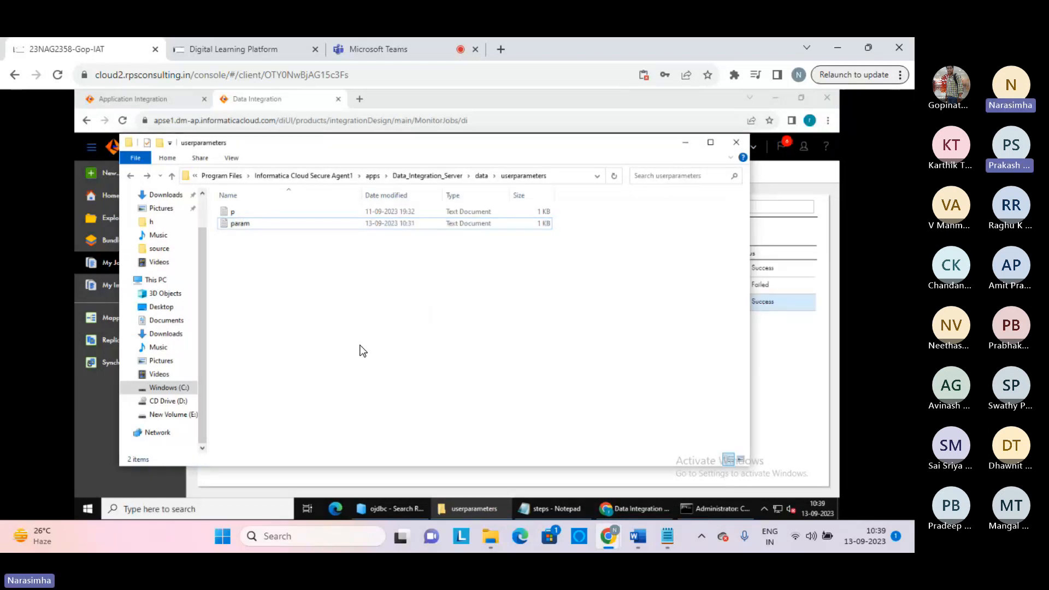
Step: Duplicate the $$filter=1 line and edit the copy to $$src=source_conn
{"action": "double_click", "coordinate": [243, 224]}
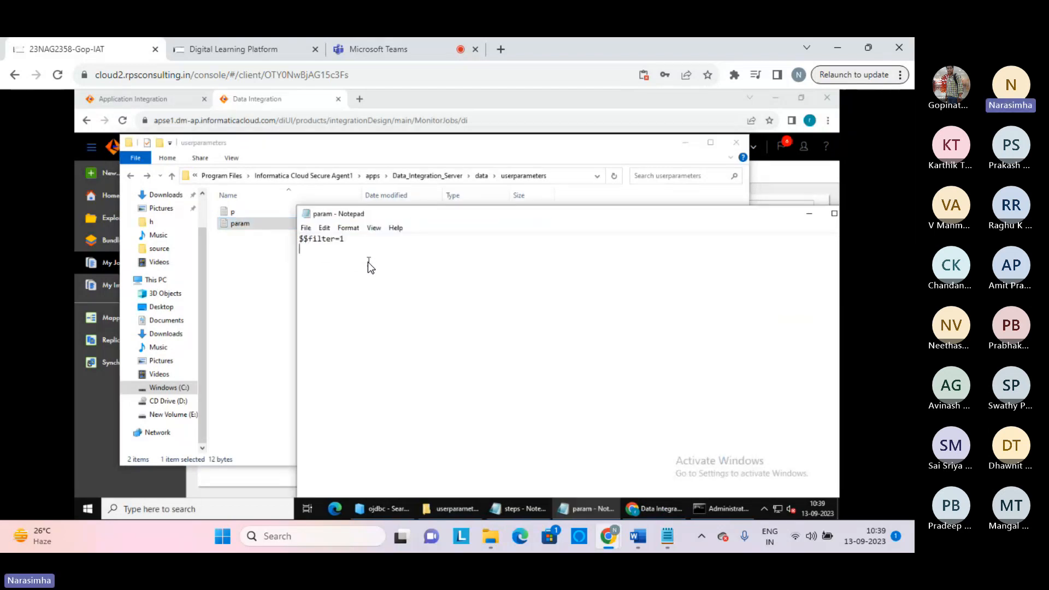
{"action": "key", "text": "ctrl+a"}
{"action": "key", "text": "ctrl+c"}
{"action": "key", "text": "ctrl+End"}
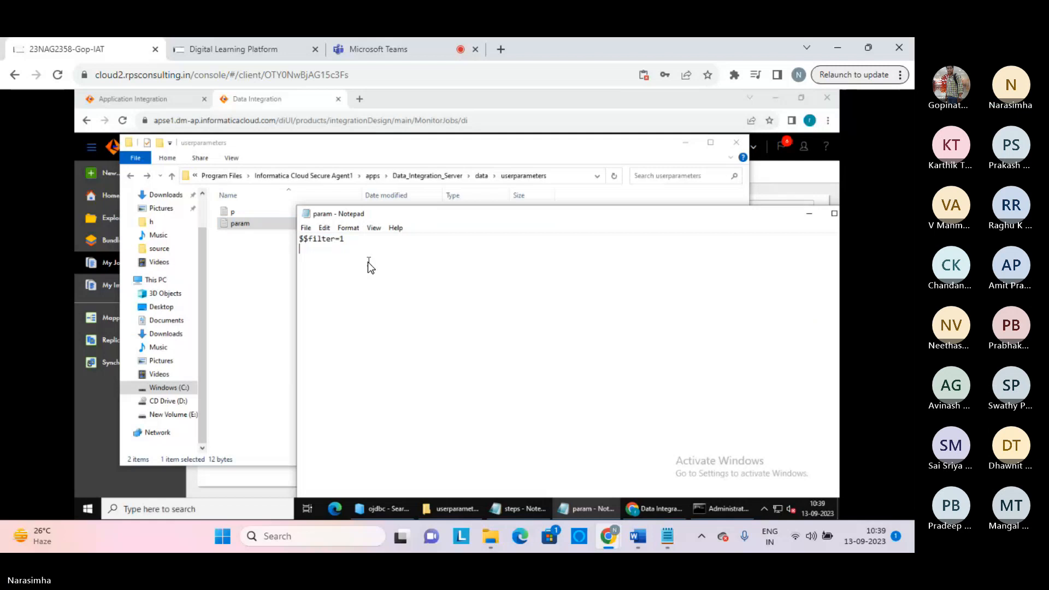
{"action": "key", "text": "ctrl+v"}
{"action": "key", "text": "Up"}
{"action": "key", "text": "Right"}
{"action": "key", "text": "Right"}
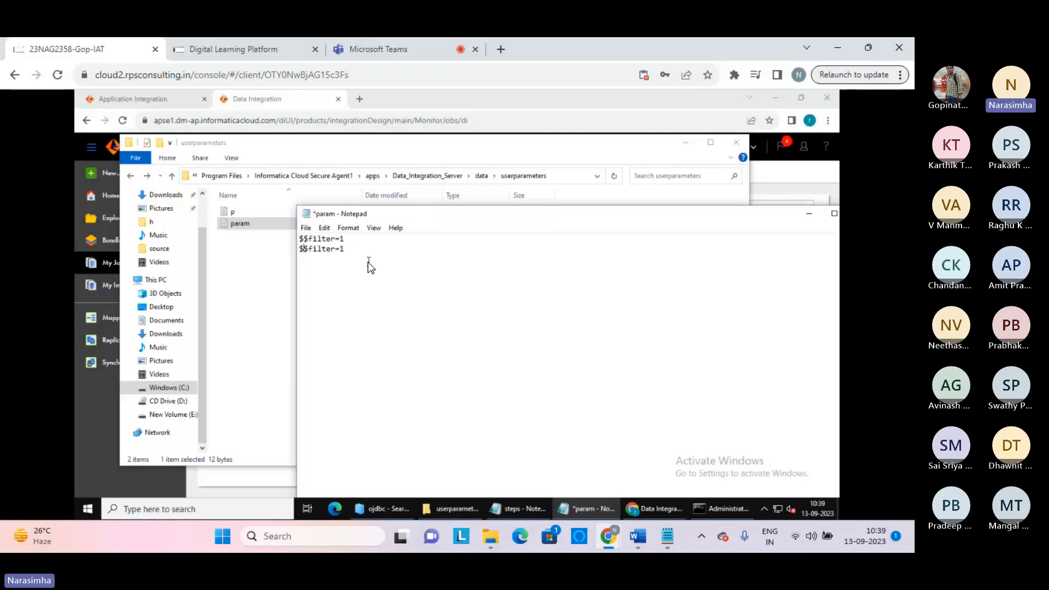
{"action": "key", "text": "shift+Right"}
{"action": "key", "text": "shift+Right"}
{"action": "key", "text": "shift+Right"}
{"action": "key", "text": "shift+Right"}
{"action": "key", "text": "shift+Right"}
{"action": "key", "text": "shift+Right"}
{"action": "type", "text": "src"}
{"action": "key", "text": "Right"}
{"action": "key", "text": "shift+Right"}
{"action": "type", "text": "source_conn"}
Step: Save the param file and close Notepad
{"action": "key", "text": "Return"}
{"action": "key", "text": "ctrl+s"}
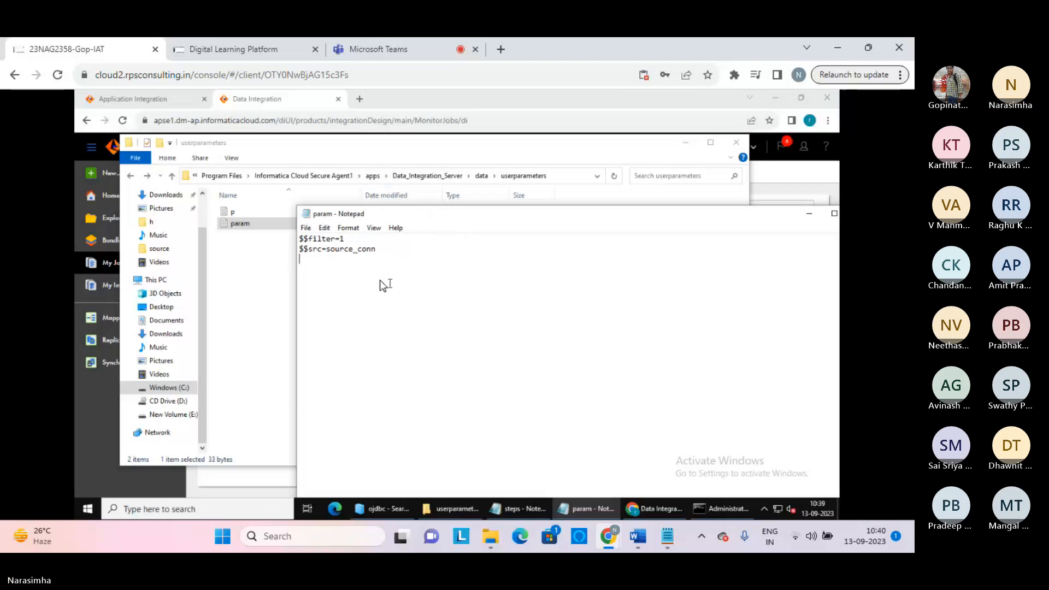
{"action": "left_click", "coordinate": [307, 228]}
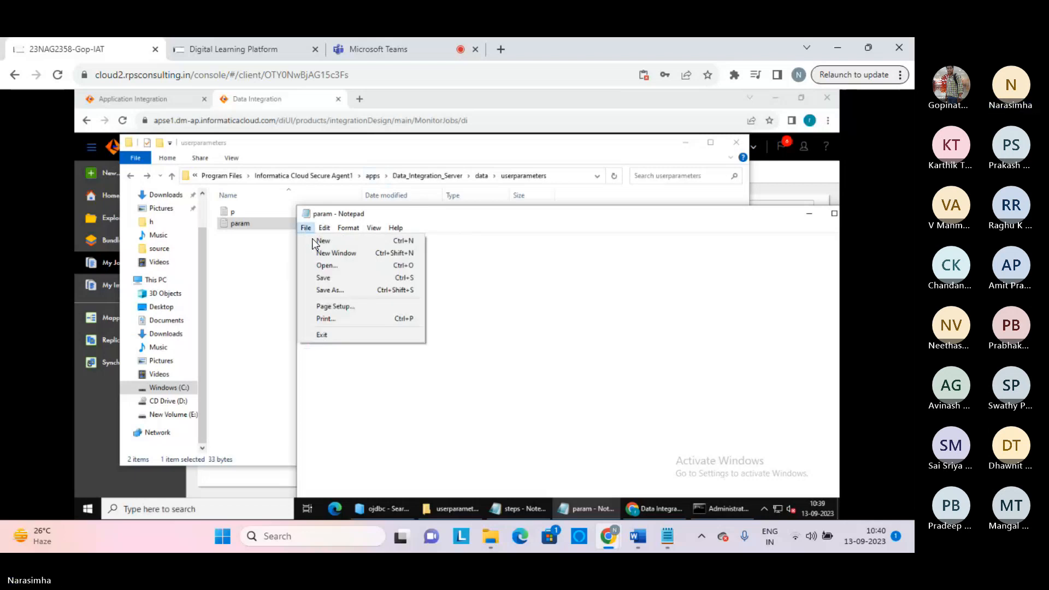
{"action": "left_click", "coordinate": [323, 335]}
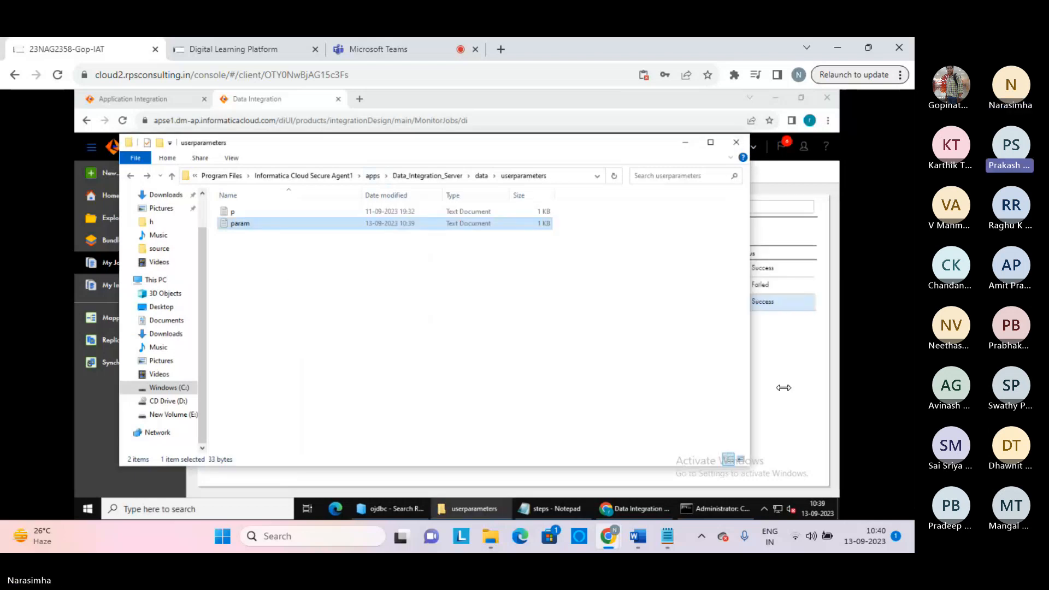
Step: Create a new blank mapping, Mapping13, via New... > Mappings > Mapping
{"action": "left_click", "coordinate": [787, 395]}
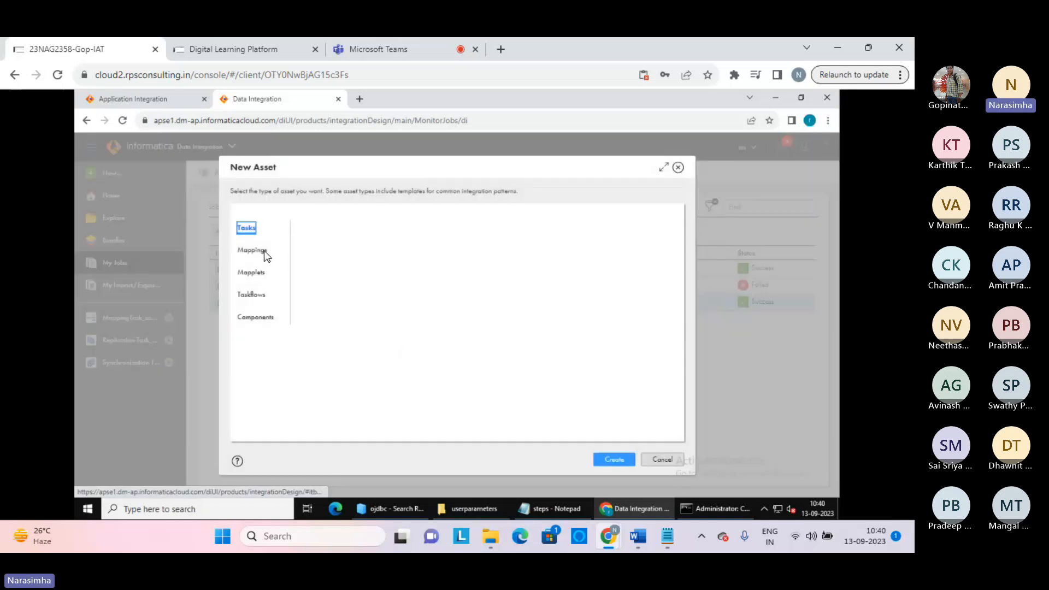
{"action": "left_click", "coordinate": [310, 319]}
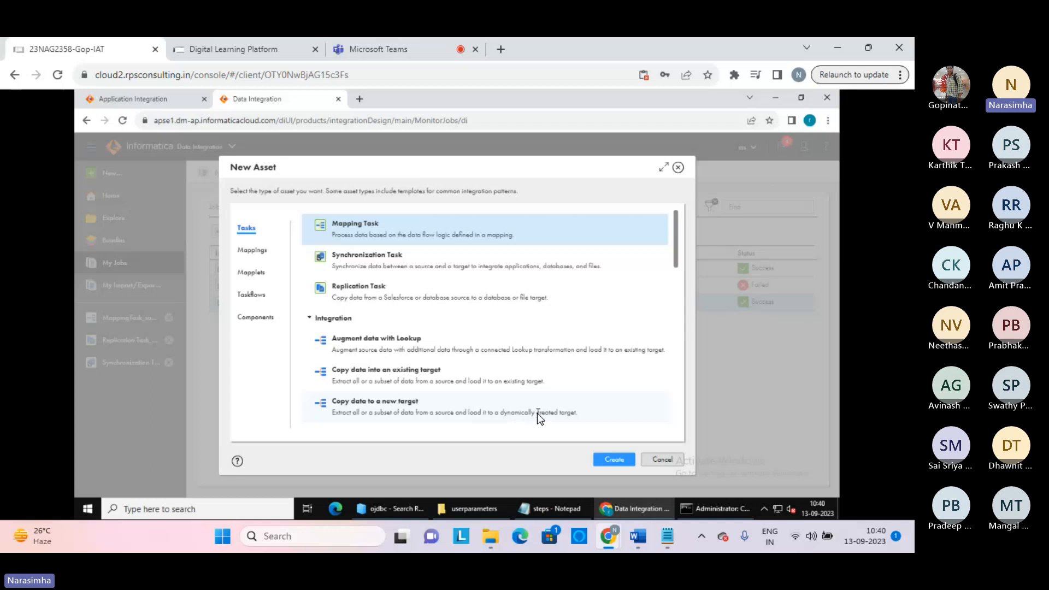
{"action": "left_click", "coordinate": [663, 460]}
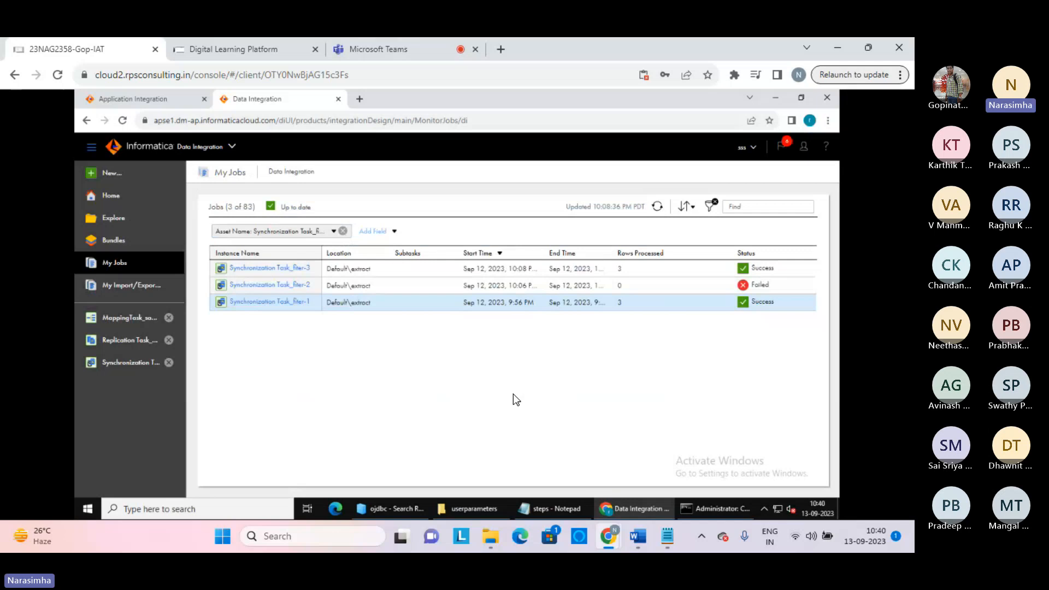
{"action": "left_click", "coordinate": [111, 172]}
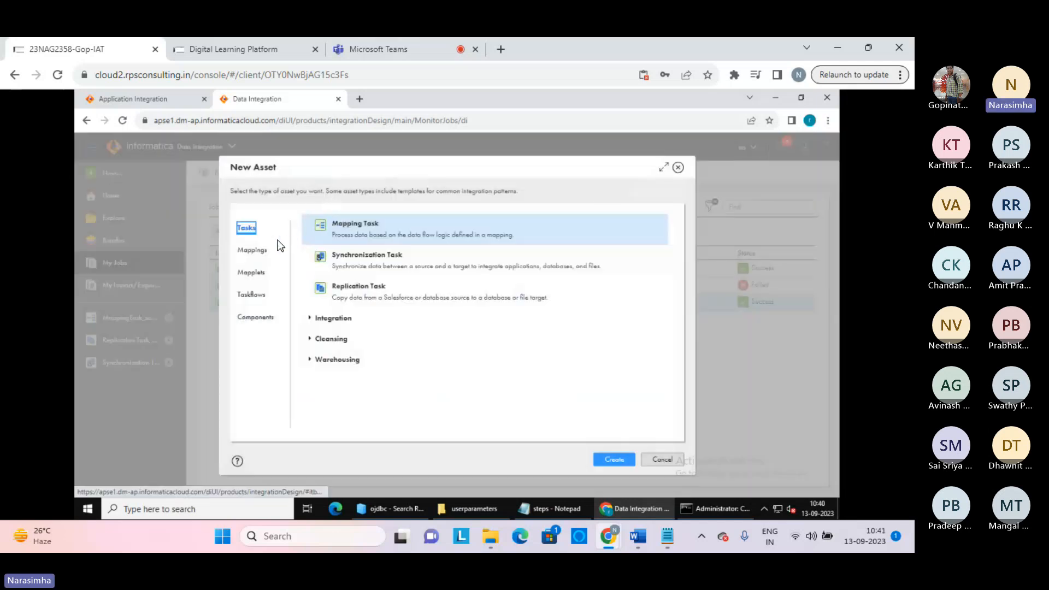
{"action": "left_click", "coordinate": [251, 250]}
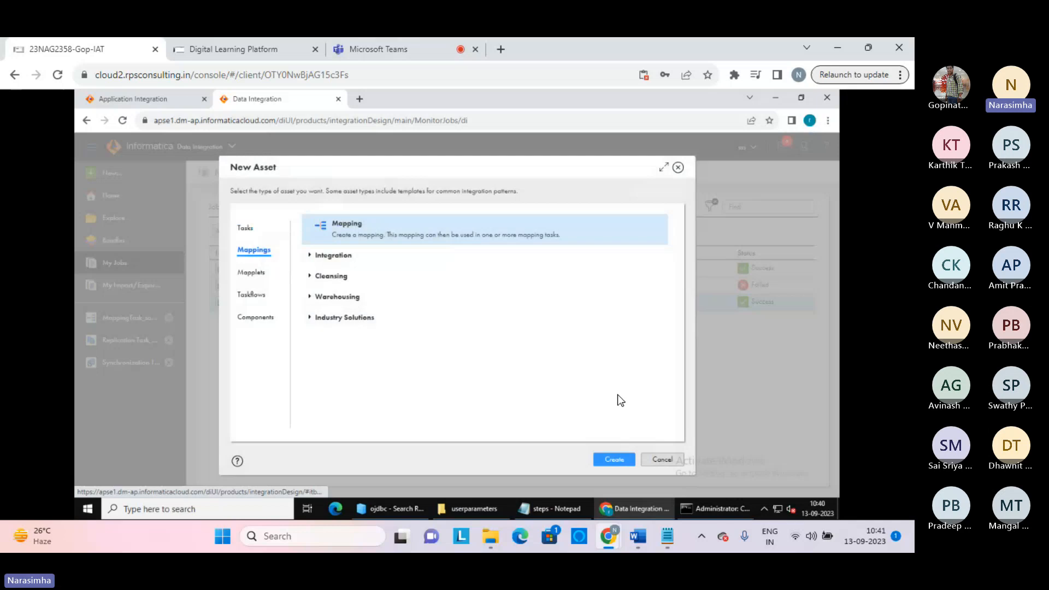
{"action": "left_click", "coordinate": [612, 461]}
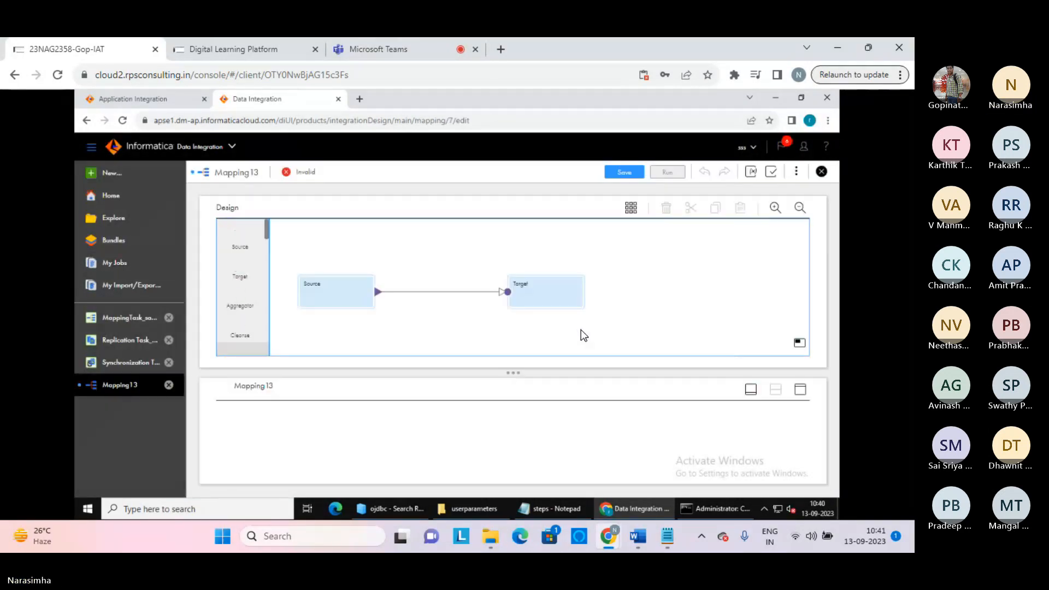
Step: Give Mapping13's Source a new connection parameter named src_conn with display label src_conn
{"action": "left_click", "coordinate": [338, 286]}
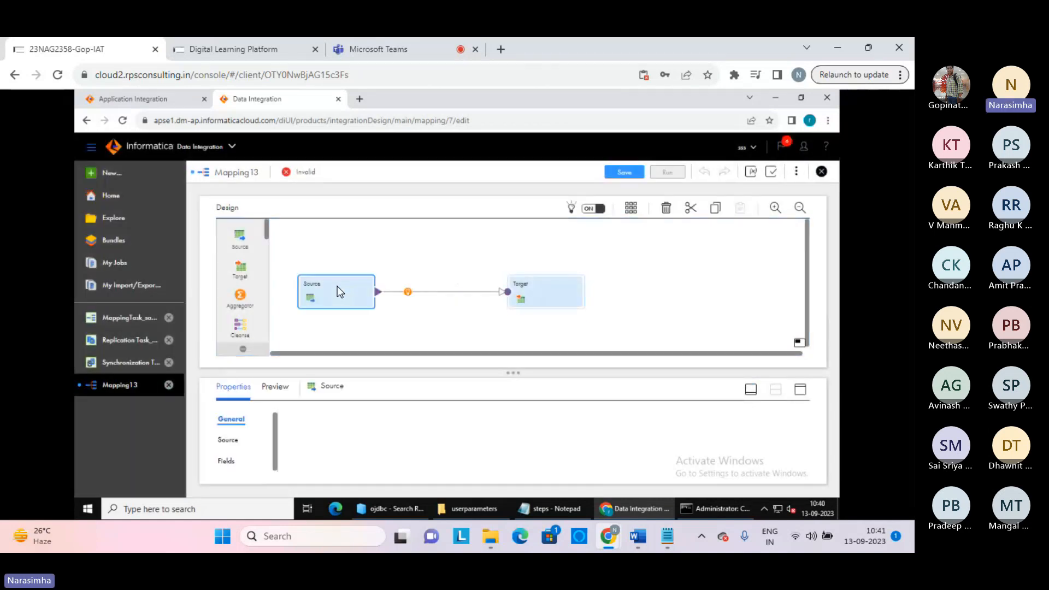
{"action": "left_click", "coordinate": [800, 389]}
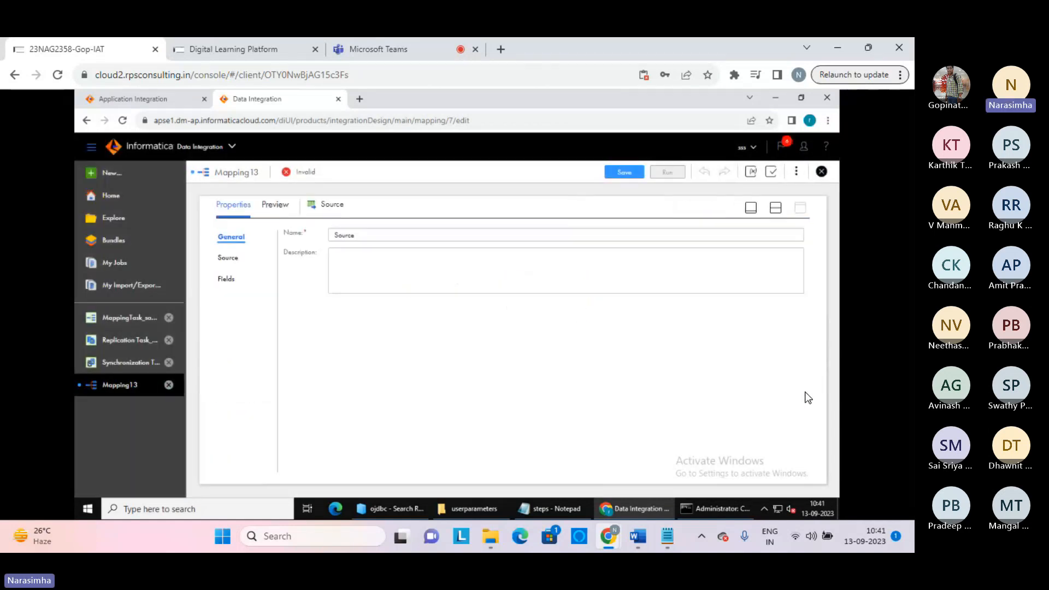
{"action": "left_click", "coordinate": [229, 260]}
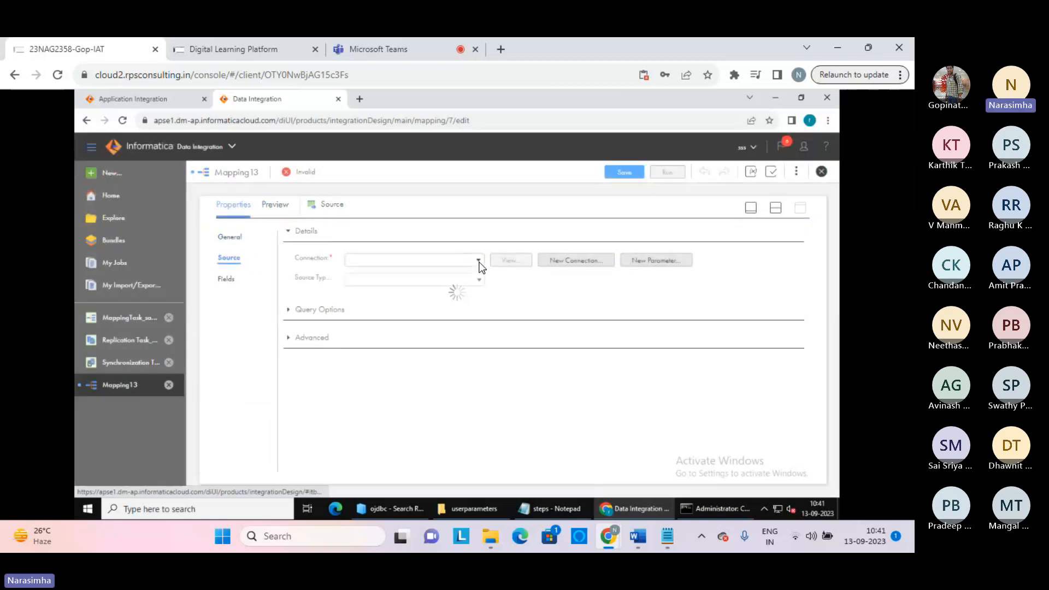
{"action": "left_click", "coordinate": [480, 262]}
{"action": "left_click", "coordinate": [591, 261]}
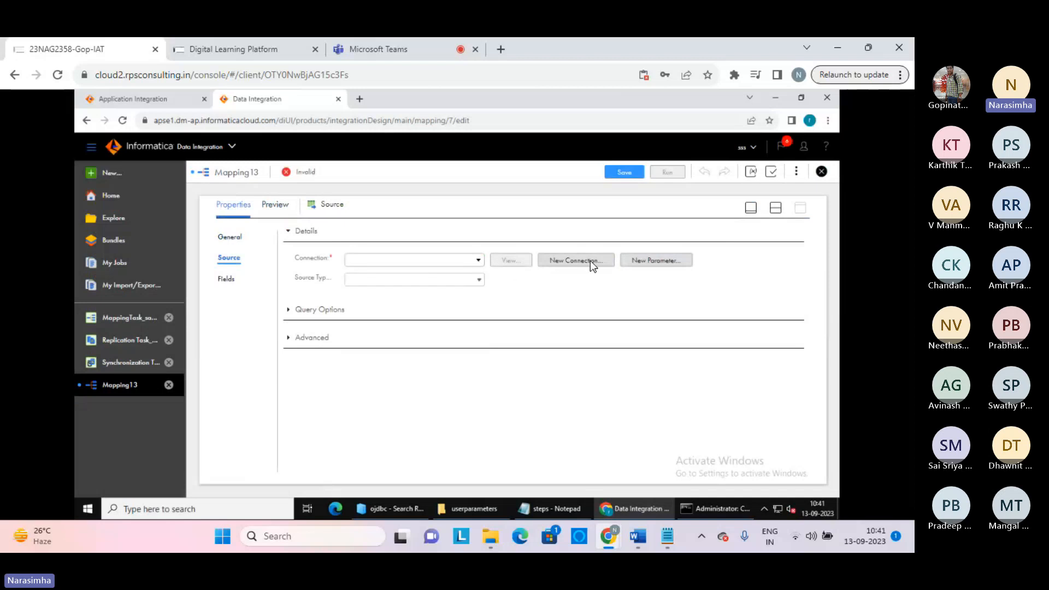
{"action": "left_click", "coordinate": [661, 261]}
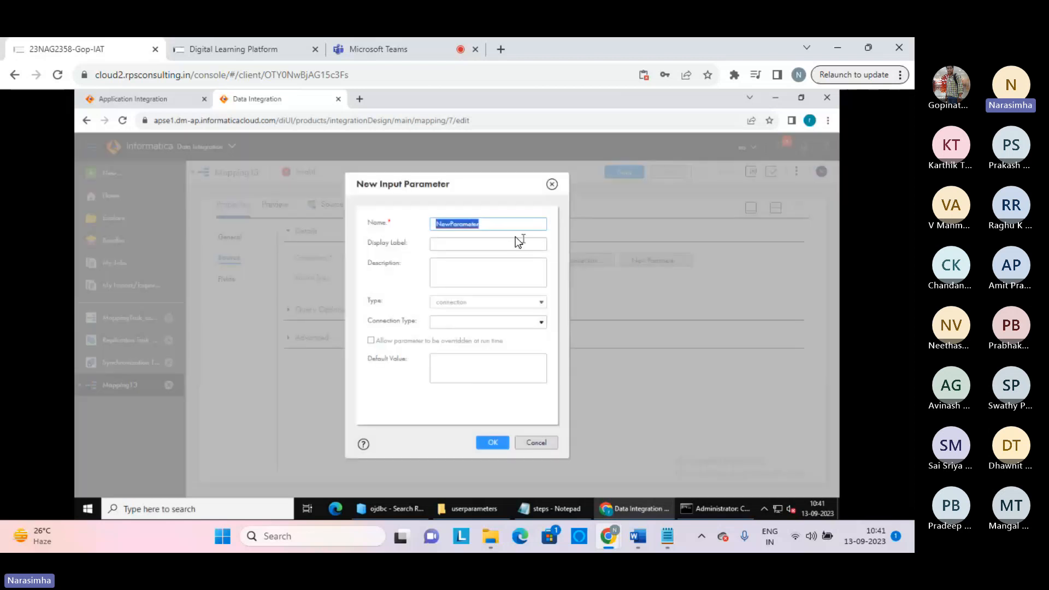
{"action": "type", "text": "src_conn"}
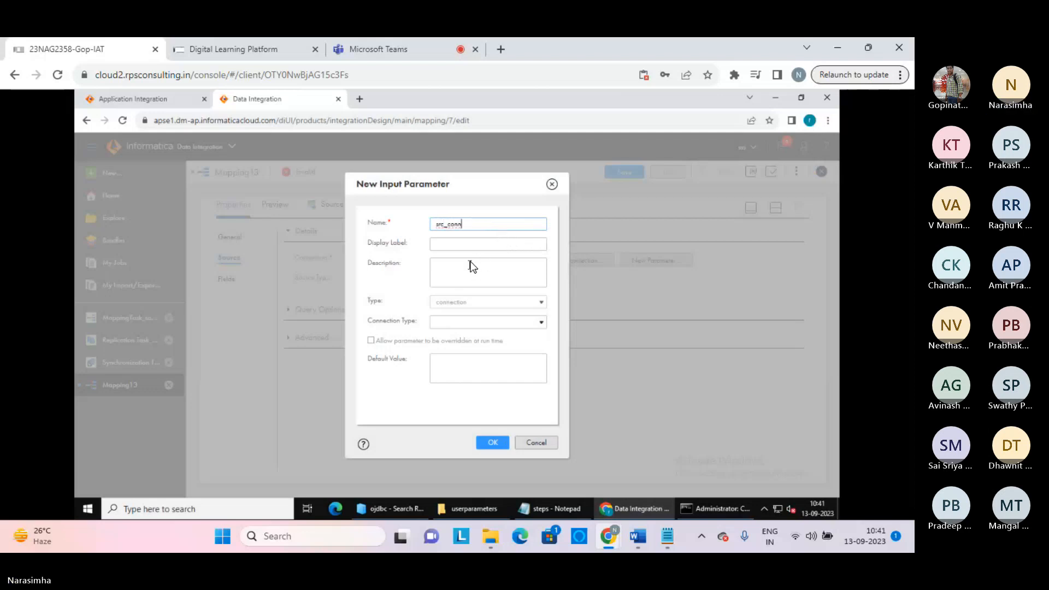
{"action": "left_click", "coordinate": [461, 245]}
{"action": "type", "text": "src"}
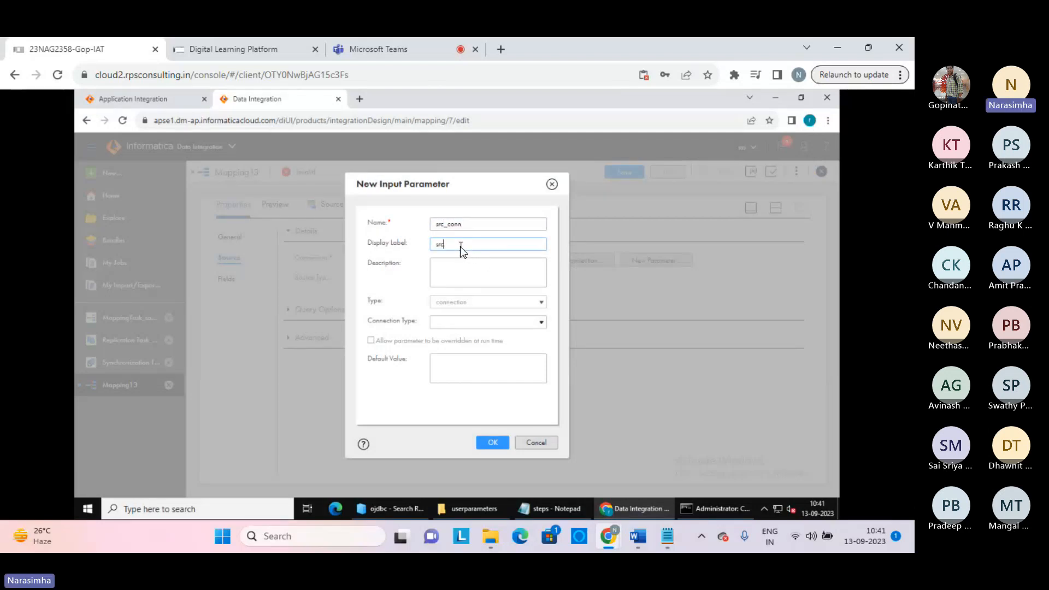
{"action": "type", "text": "_conn"}
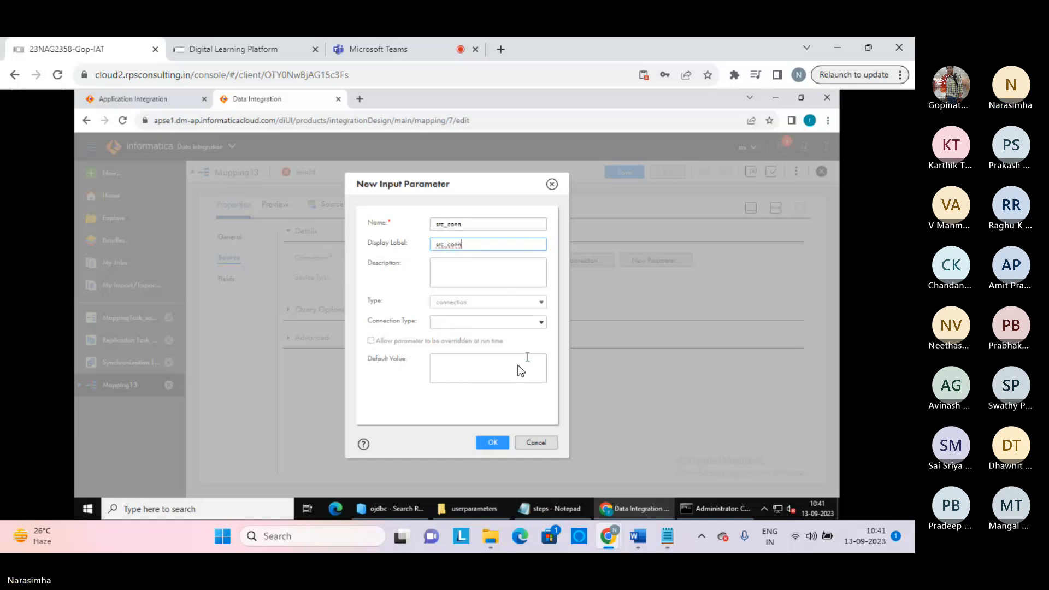
{"action": "left_click", "coordinate": [493, 443]}
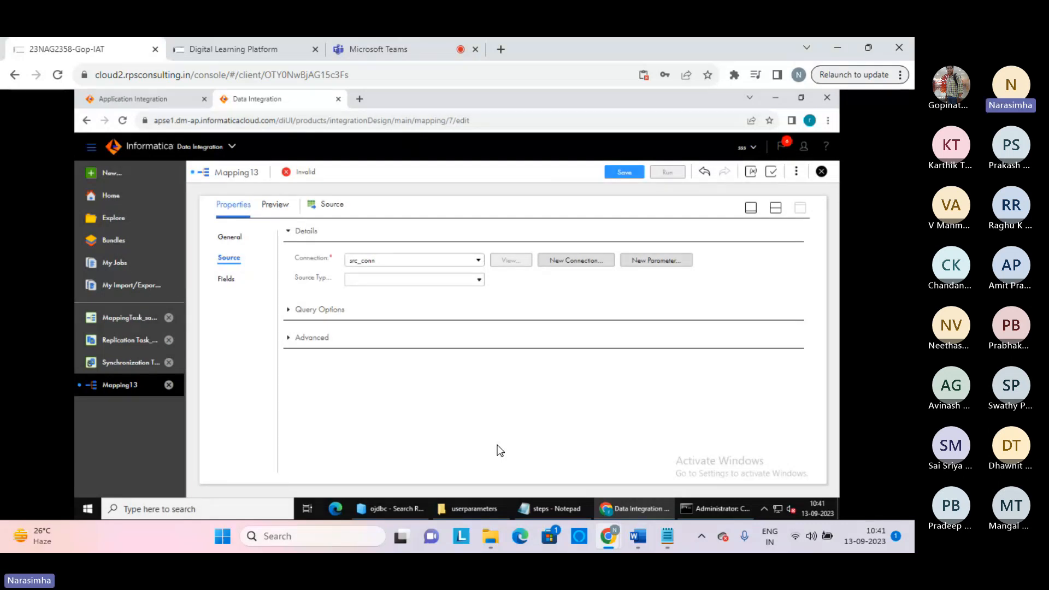
Step: Set Source Type to Parameter using a new parameter src_type, labelled src_type
{"action": "left_click", "coordinate": [480, 281]}
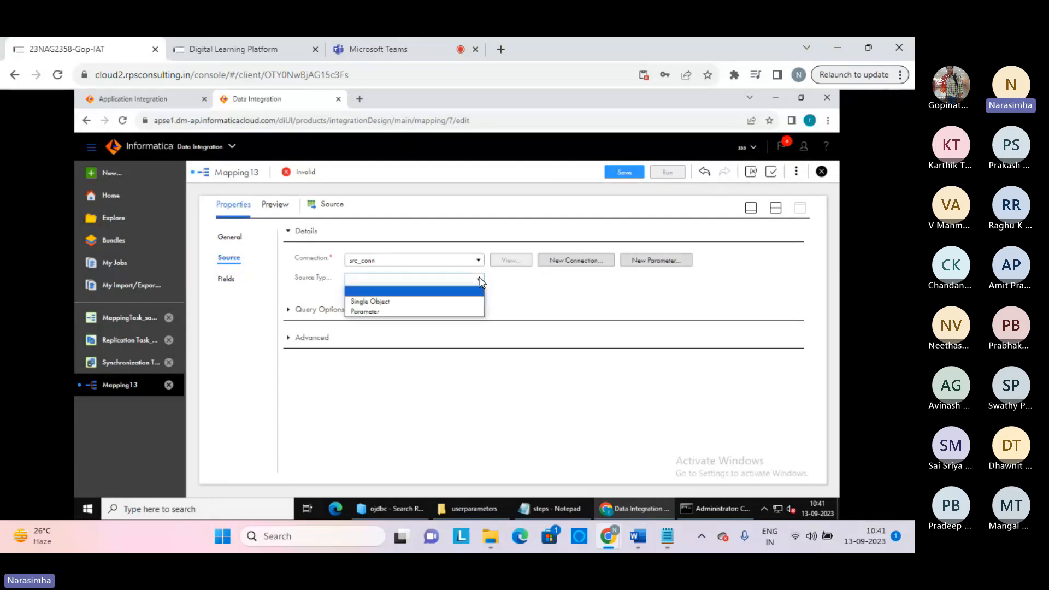
{"action": "left_click", "coordinate": [370, 312]}
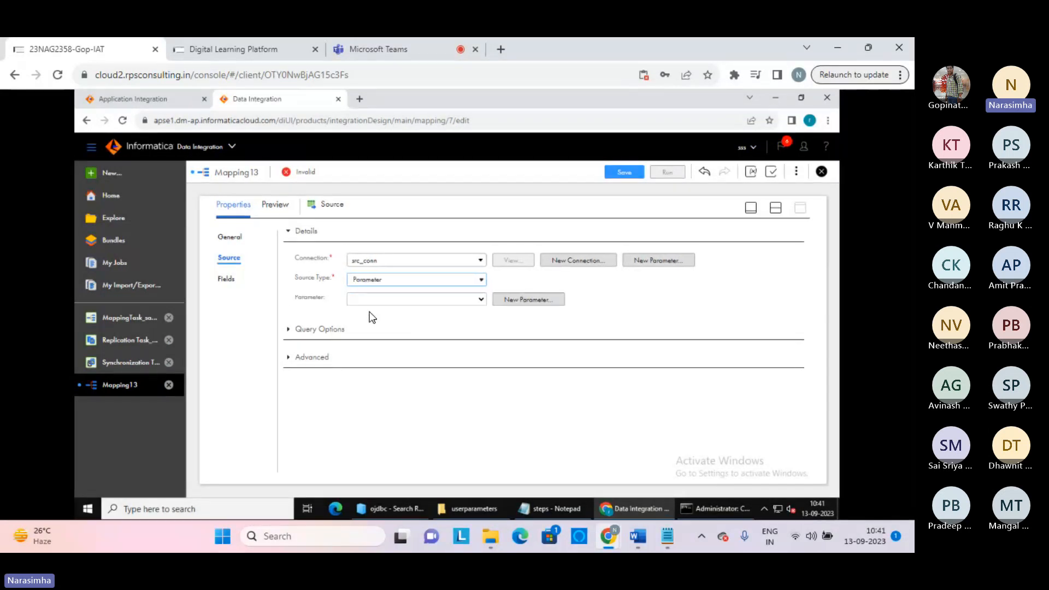
{"action": "left_click", "coordinate": [521, 300]}
{"action": "type", "text": "s"}
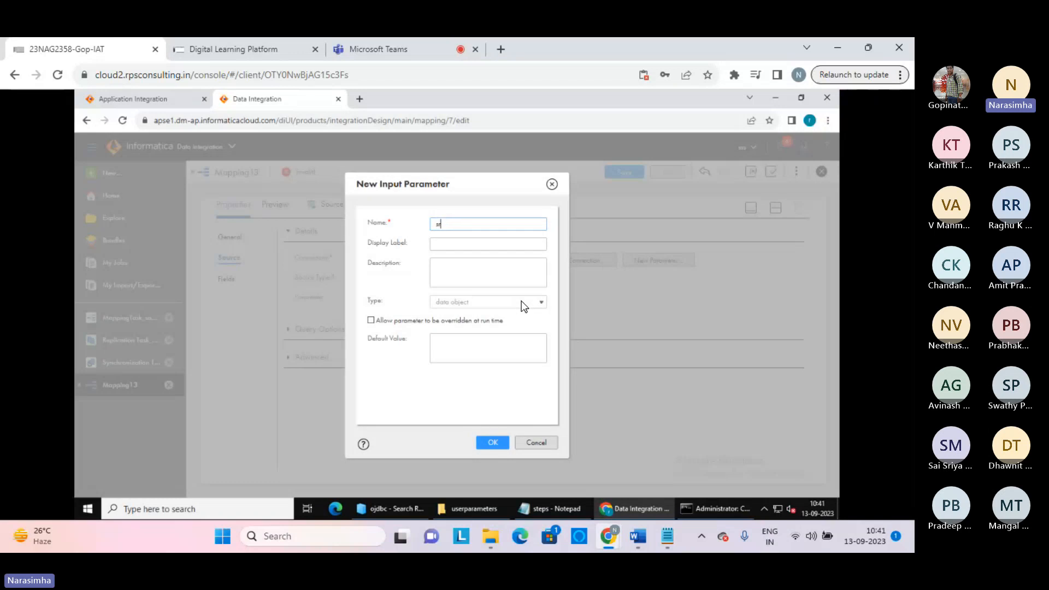
{"action": "type", "text": "rc_type"}
{"action": "key", "text": "ctrl+a"}
{"action": "key", "text": "ctrl+c"}
{"action": "key", "text": "Tab"}
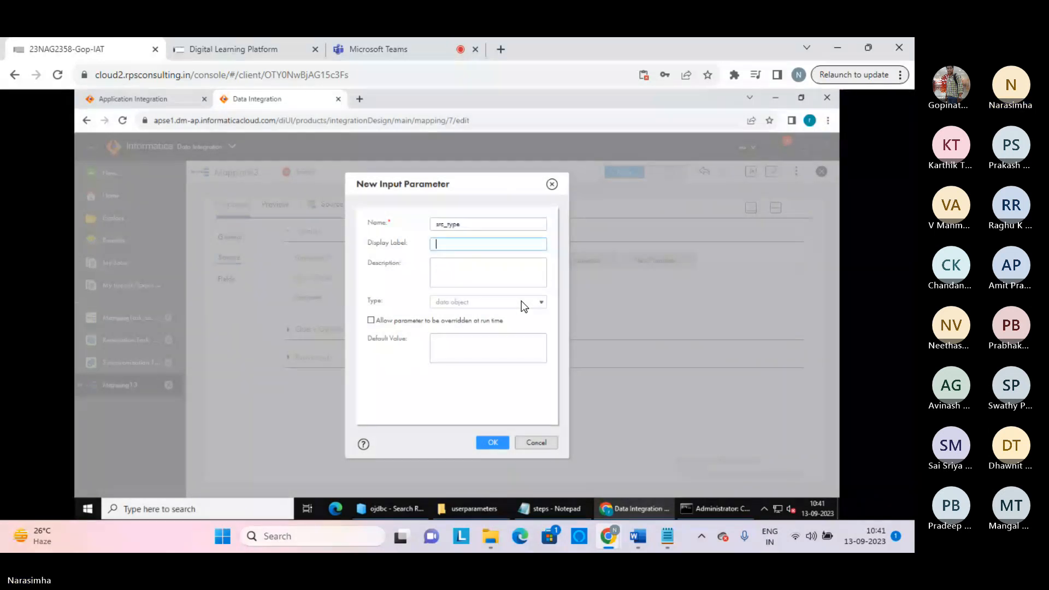
{"action": "key", "text": "ctrl+v"}
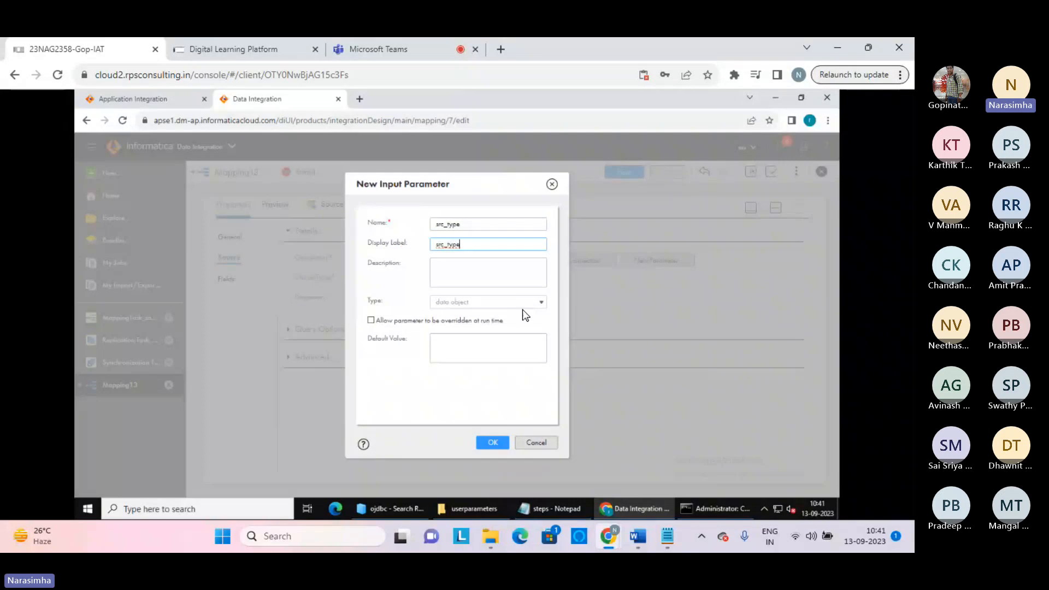
{"action": "left_click", "coordinate": [490, 443]}
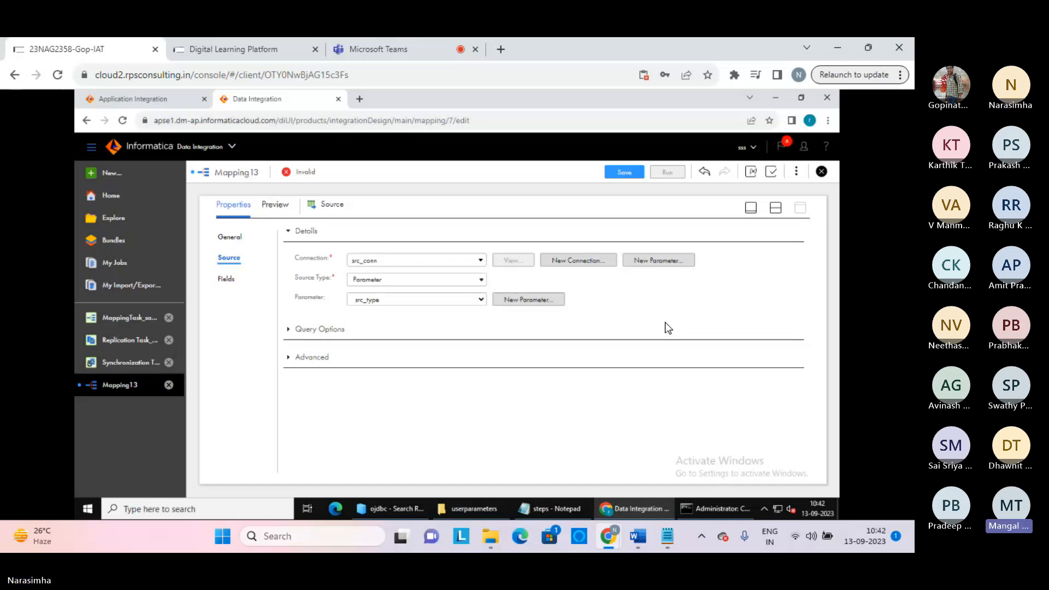
Step: Cancel extra connection and source parameter dialogs, keeping Source Type as Parameter
{"action": "left_click", "coordinate": [646, 260]}
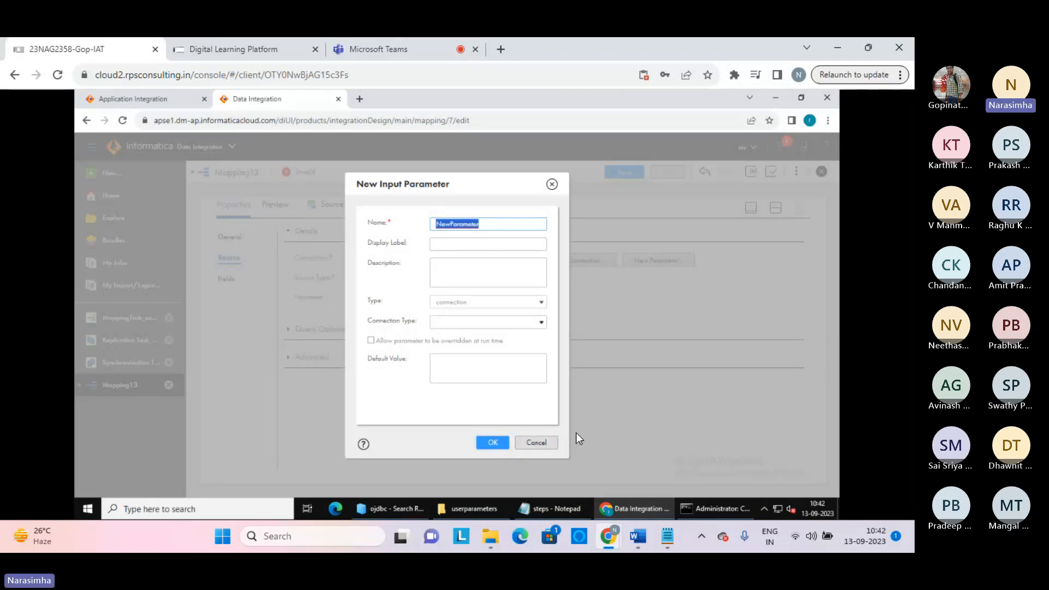
{"action": "left_click", "coordinate": [537, 445]}
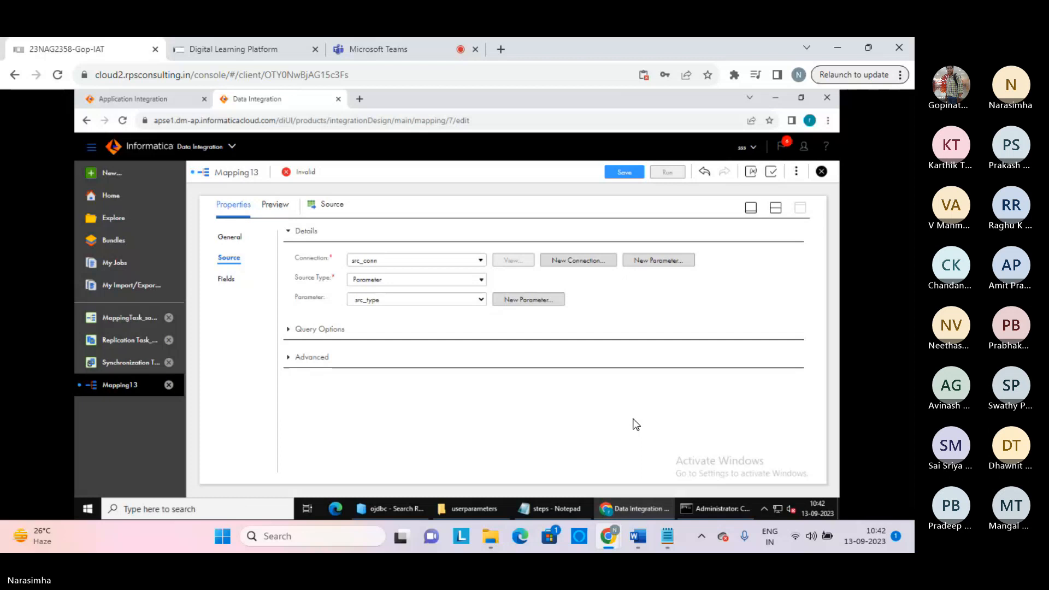
{"action": "left_click", "coordinate": [479, 282]}
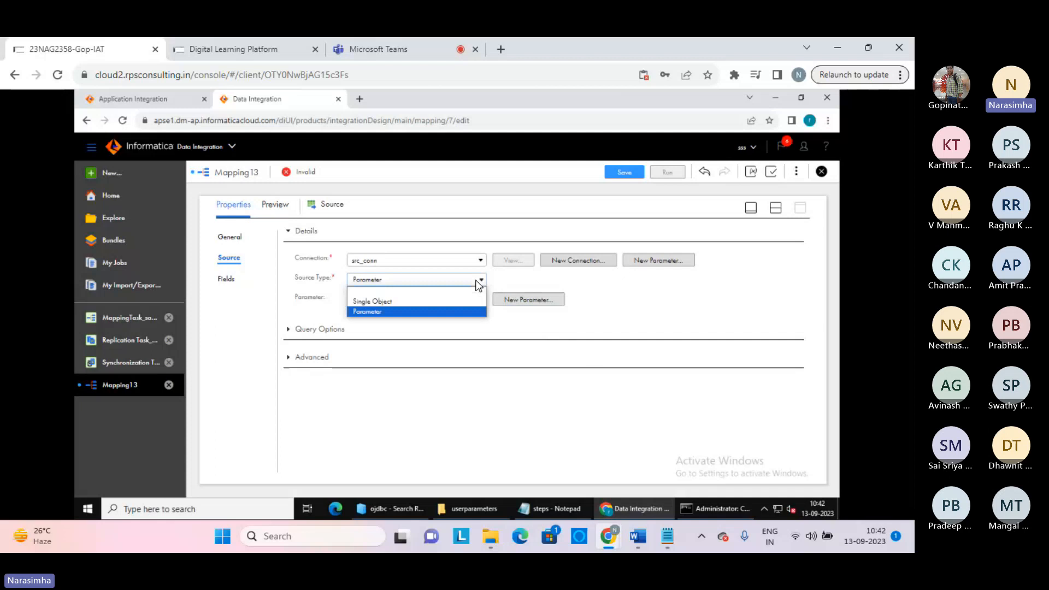
{"action": "left_click", "coordinate": [370, 311]}
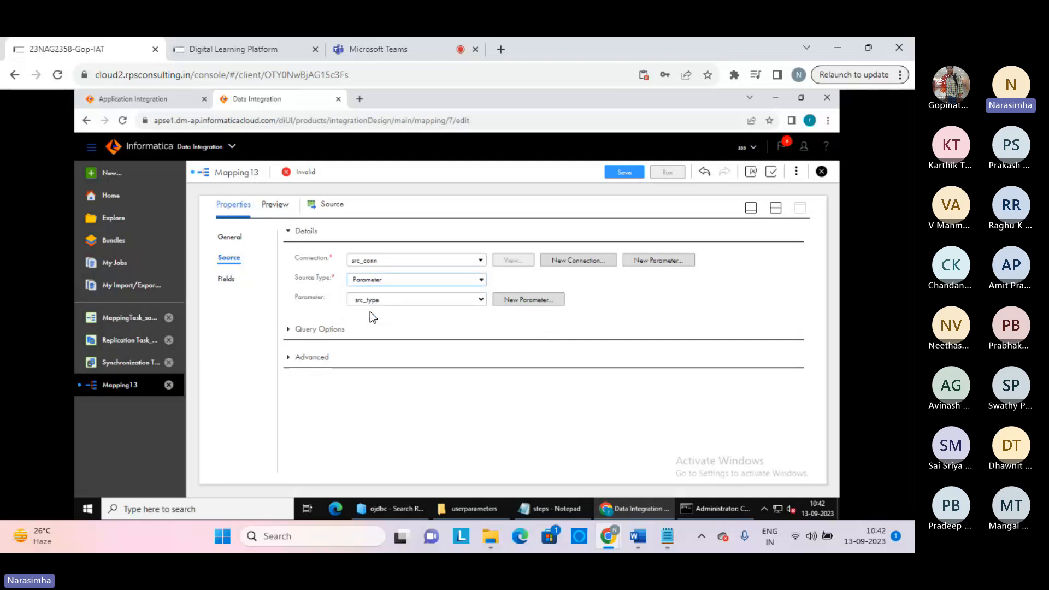
{"action": "left_click", "coordinate": [524, 301]}
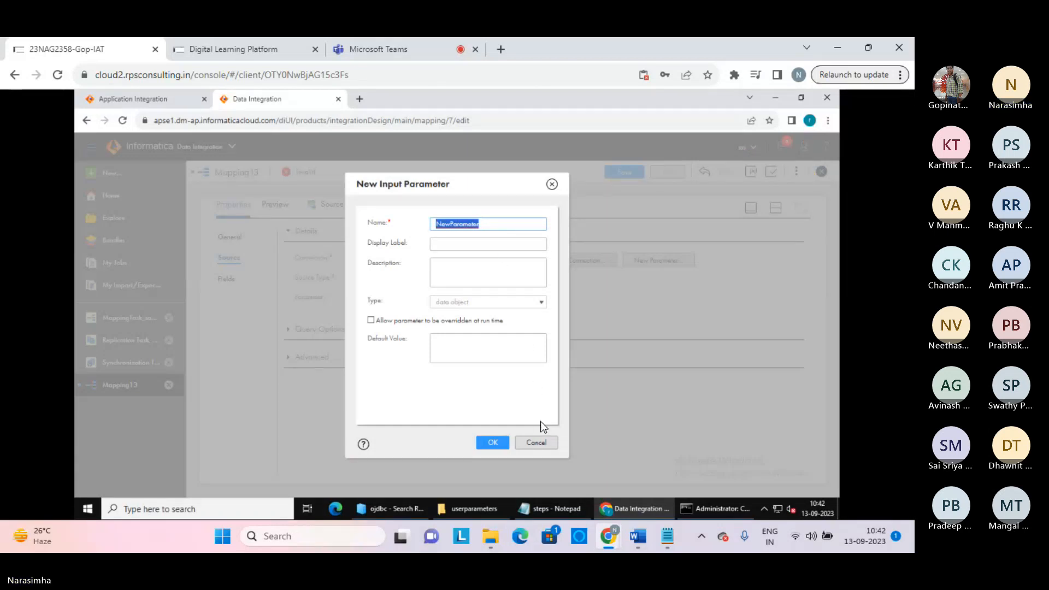
{"action": "left_click", "coordinate": [536, 442]}
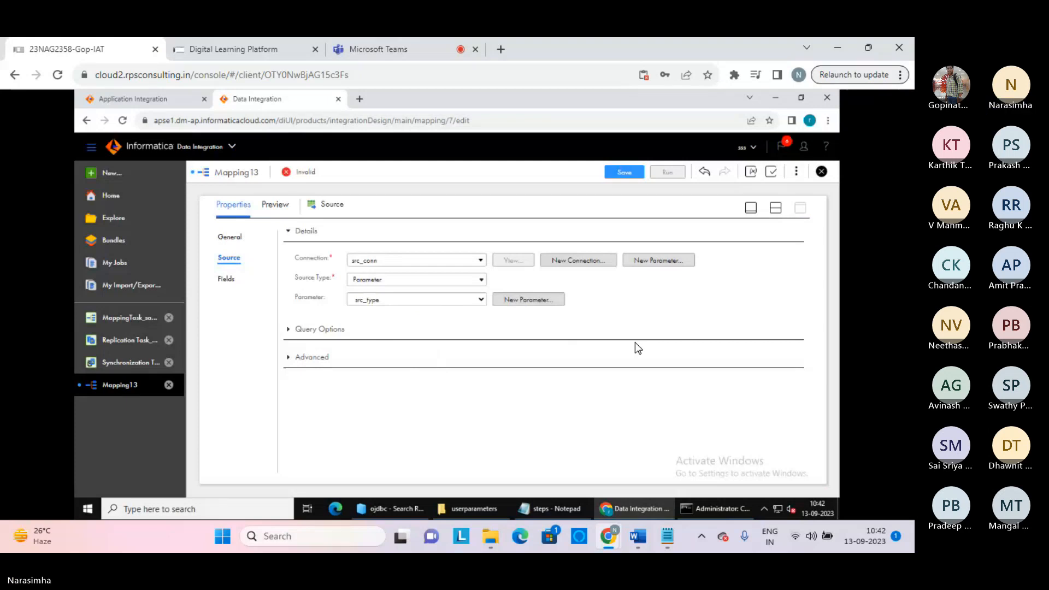
Step: Expand the Source's Query Options and Advanced properties
{"action": "left_click", "coordinate": [290, 330]}
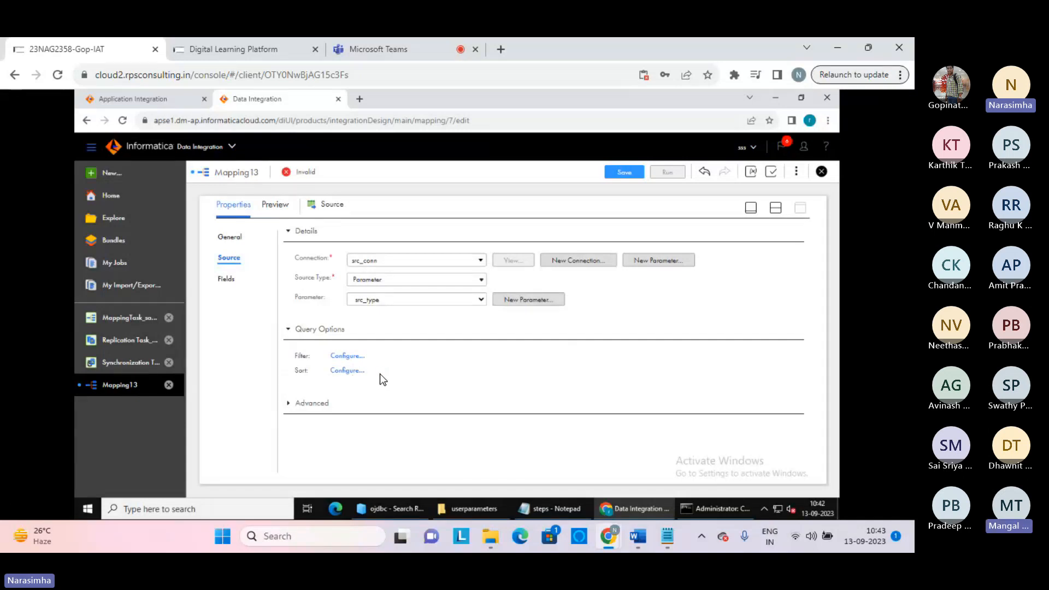
{"action": "left_click_drag", "start_coordinate": [380, 381], "coordinate": [287, 350]}
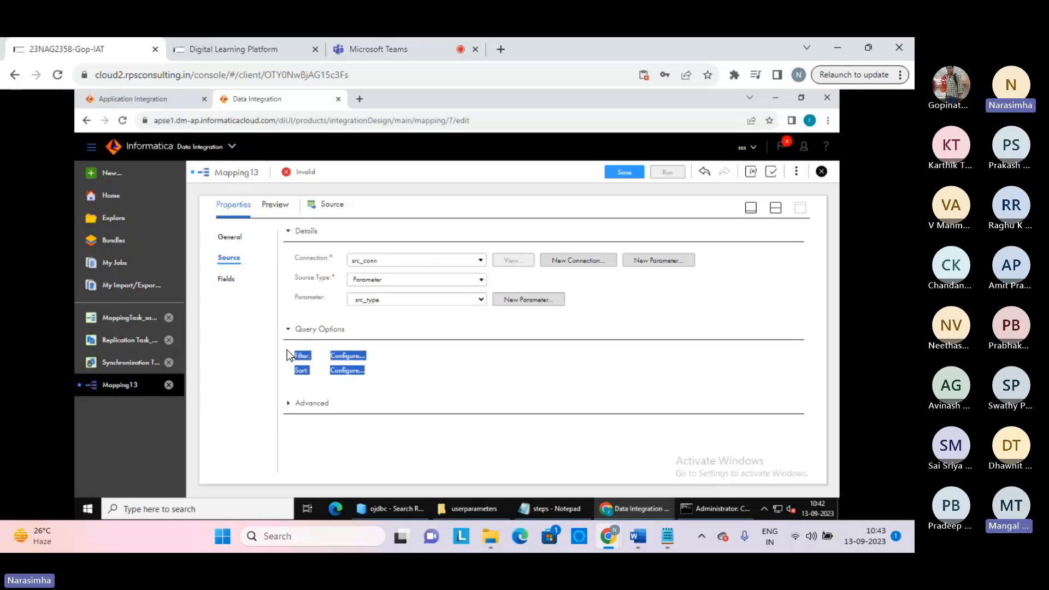
{"action": "left_click", "coordinate": [413, 368]}
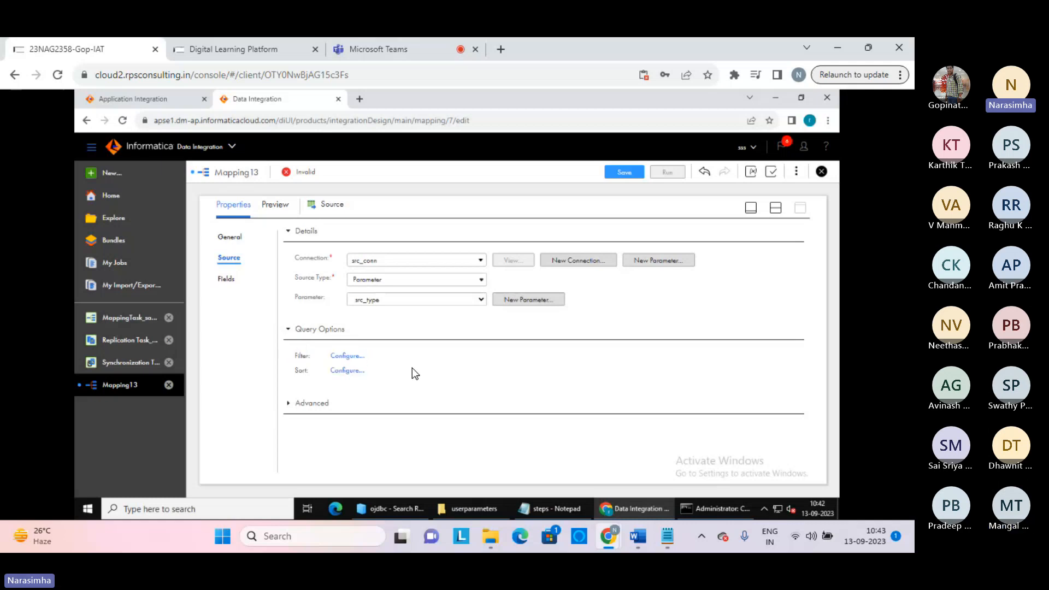
{"action": "left_click", "coordinate": [287, 405]}
Step: Insert a Filter between Source and Target on the Mapping13 canvas
{"action": "left_click", "coordinate": [775, 208]}
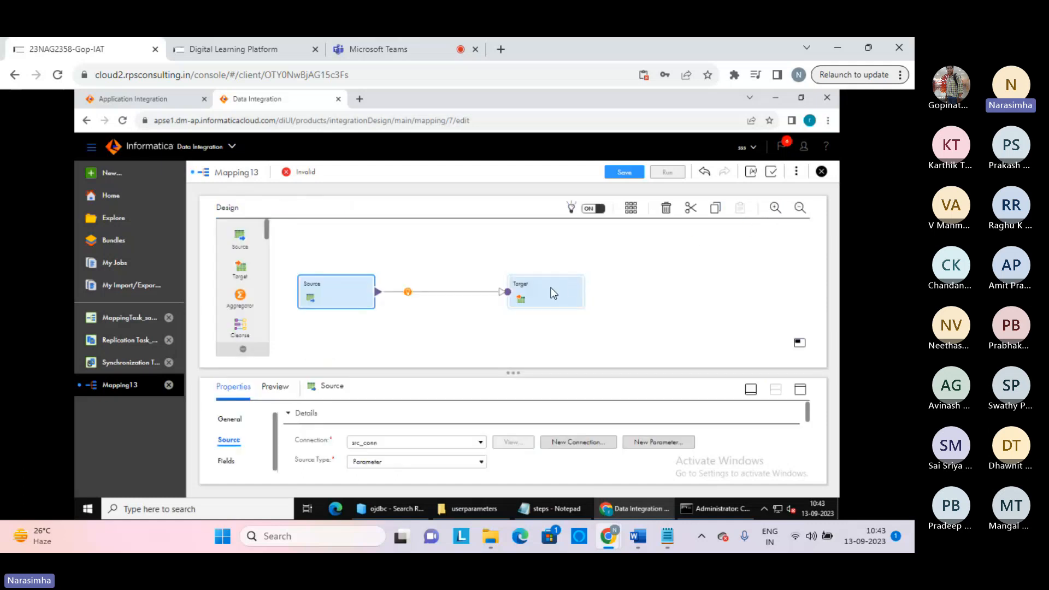
{"action": "left_click", "coordinate": [540, 297]}
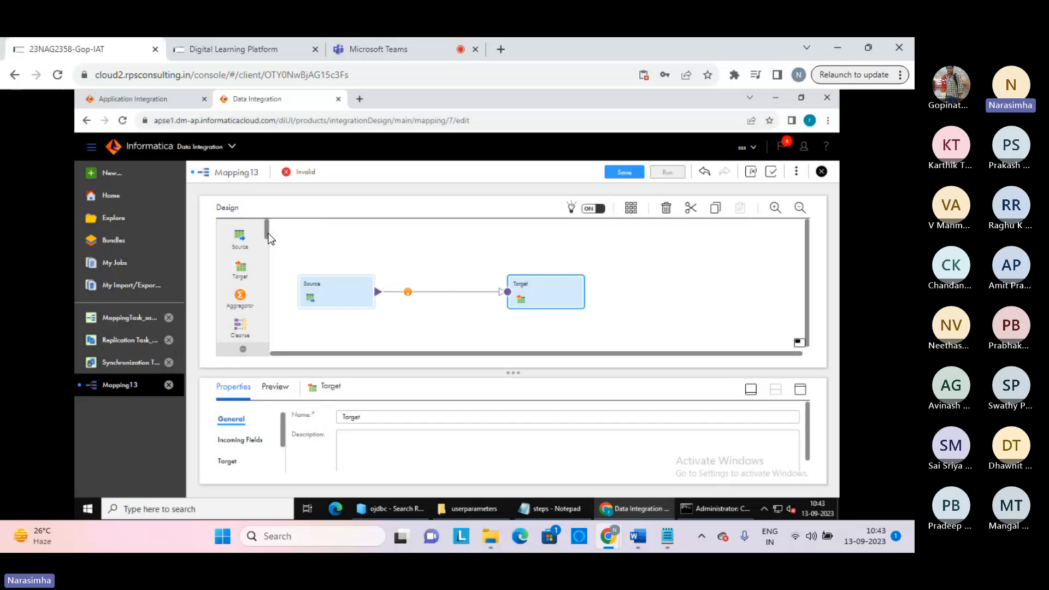
{"action": "left_click_drag", "start_coordinate": [268, 239], "coordinate": [267, 254]}
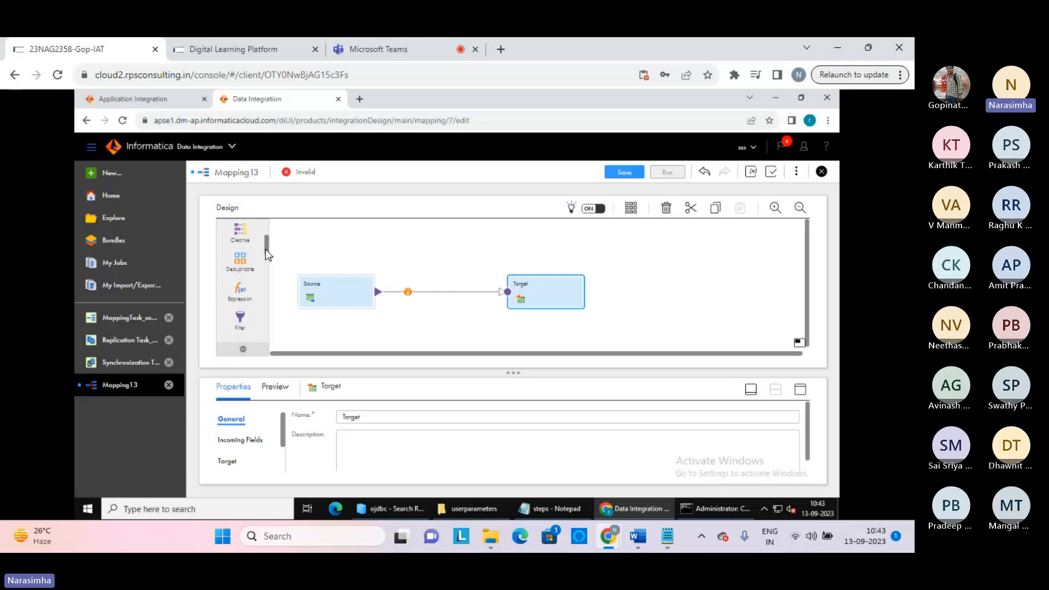
{"action": "left_click_drag", "start_coordinate": [240, 306], "coordinate": [404, 279]}
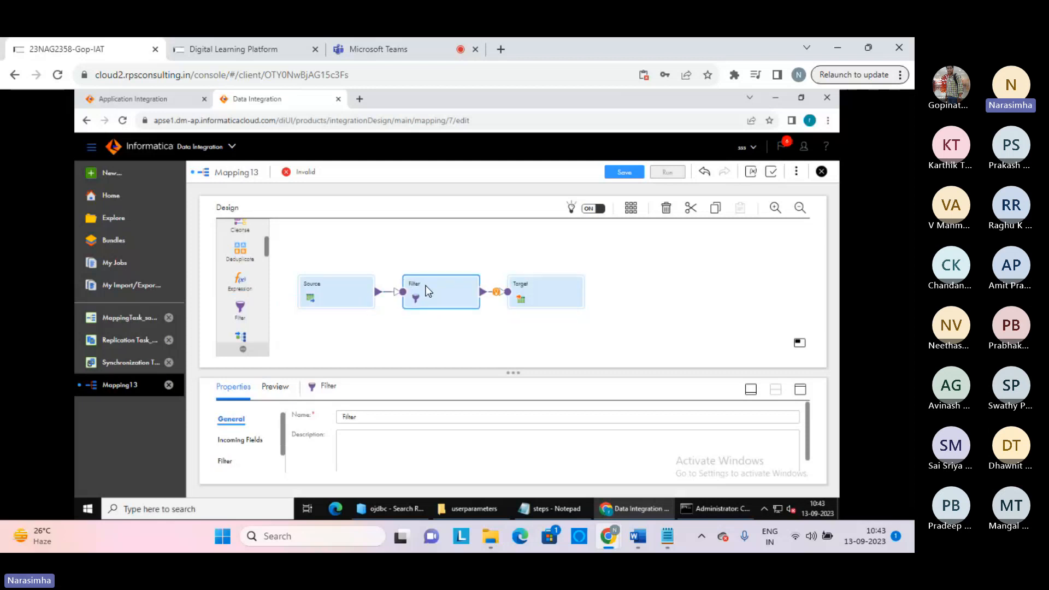
{"action": "left_click", "coordinate": [800, 390]}
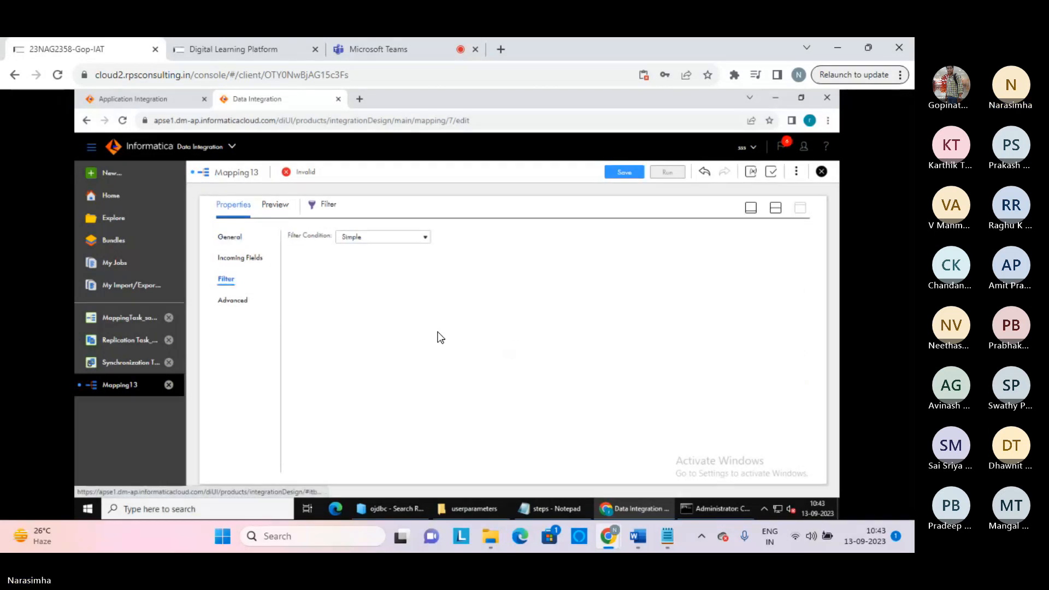
Step: Make the Filter condition Completely Parameterized with new parameter filter_param, default value 1
{"action": "left_click", "coordinate": [424, 241]}
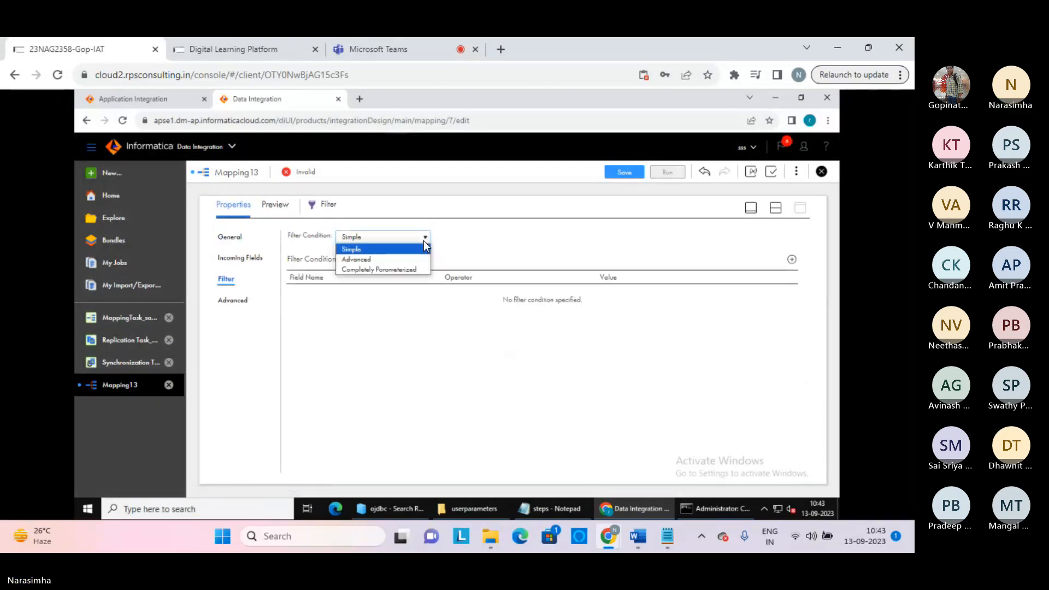
{"action": "left_click", "coordinate": [385, 270]}
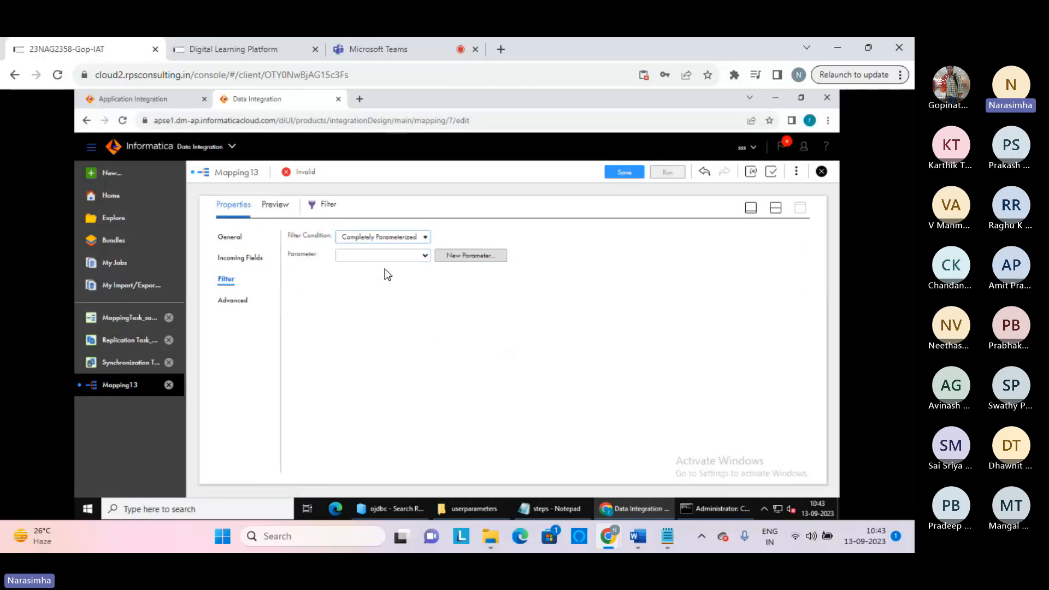
{"action": "left_click", "coordinate": [457, 257]}
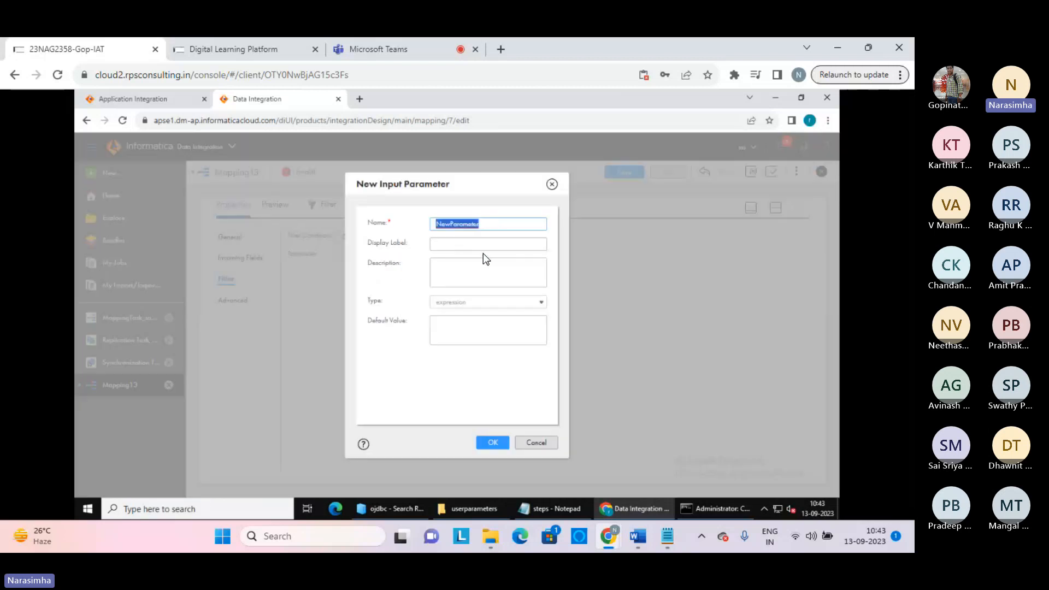
{"action": "type", "text": "Filte"}
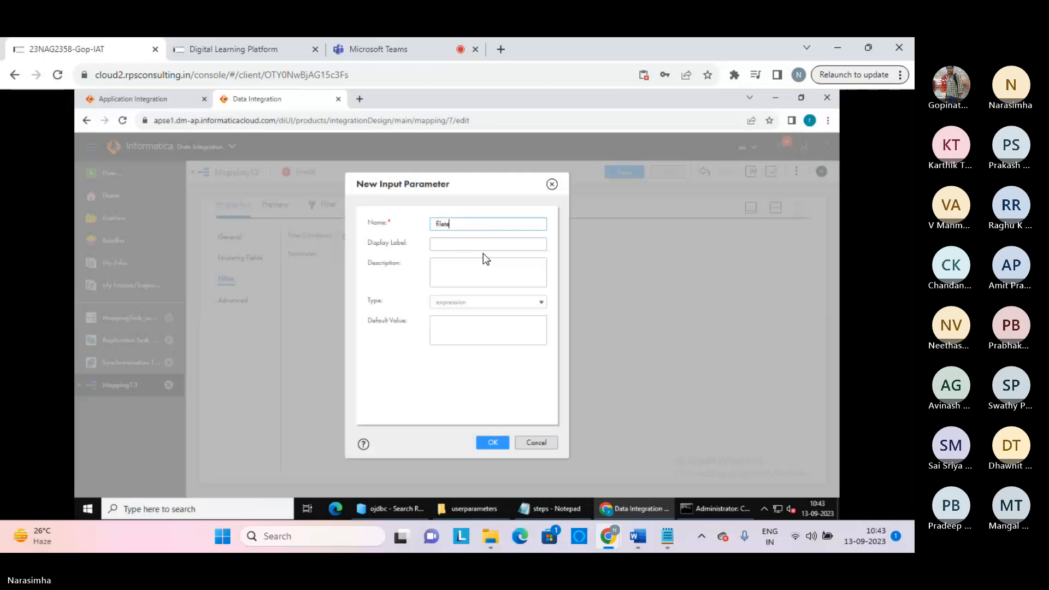
{"action": "key", "text": "BackSpace"}
{"action": "key", "text": "BackSpace"}
{"action": "key", "text": "BackSpace"}
{"action": "type", "text": "ter_param"}
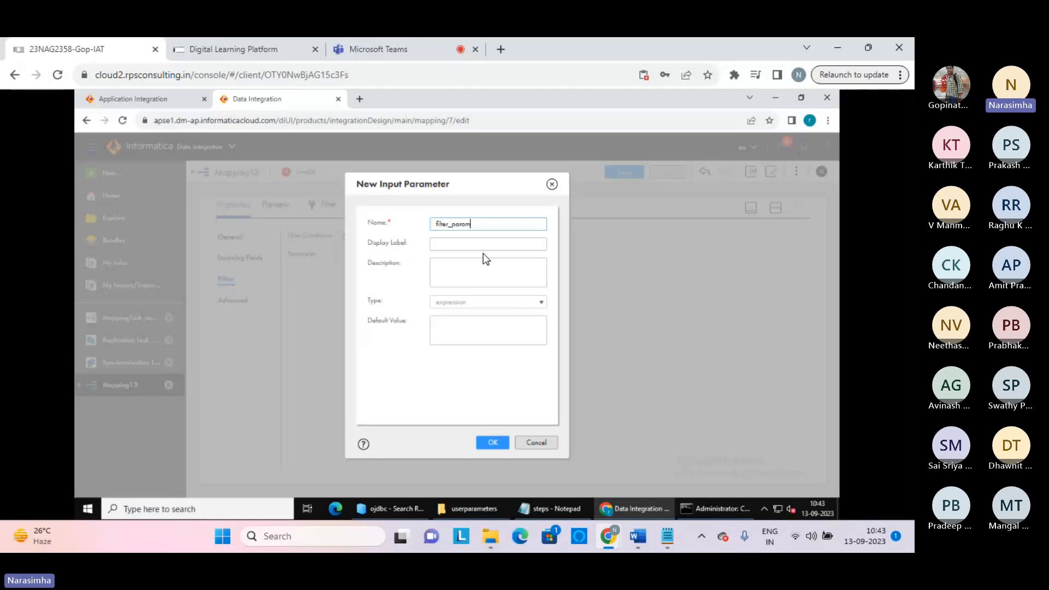
{"action": "key", "text": "ctrl+a"}
{"action": "key", "text": "ctrl+c"}
{"action": "key", "text": "Tab"}
{"action": "key", "text": "ctrl+v"}
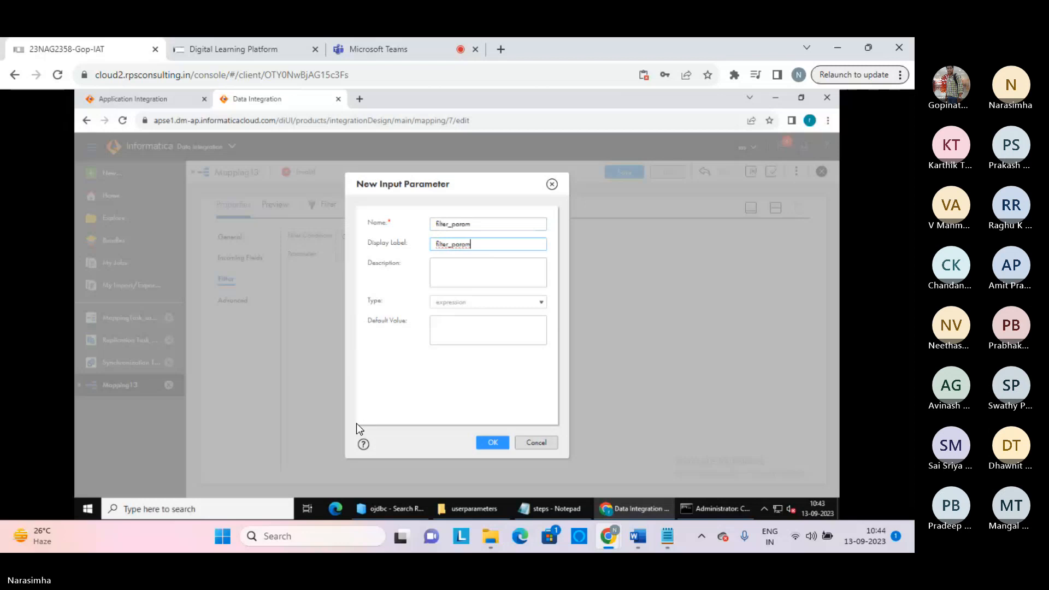
{"action": "left_click", "coordinate": [483, 334]}
{"action": "type", "text": "1"}
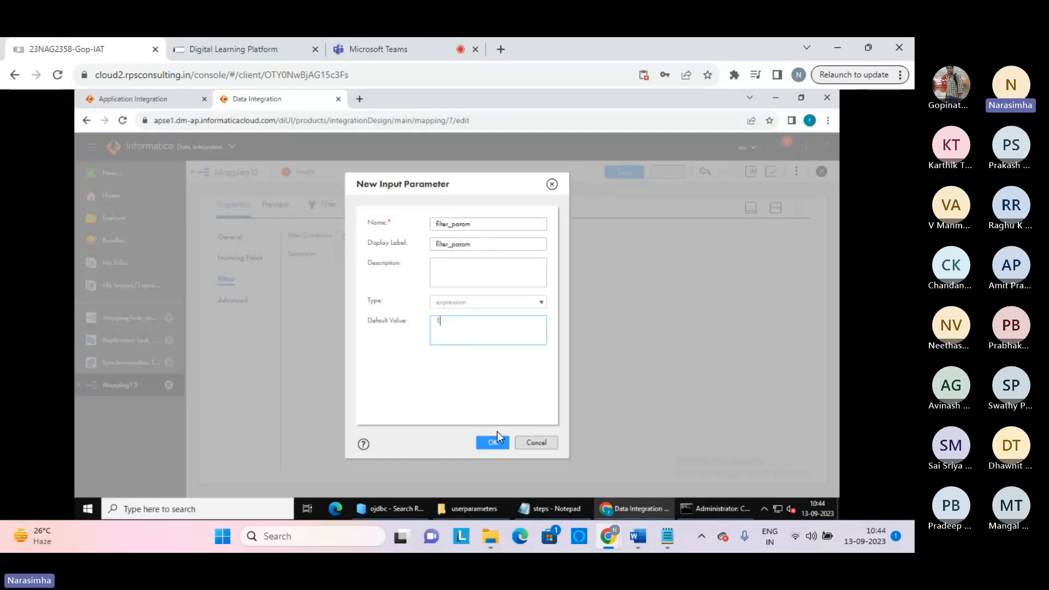
{"action": "left_click", "coordinate": [492, 444]}
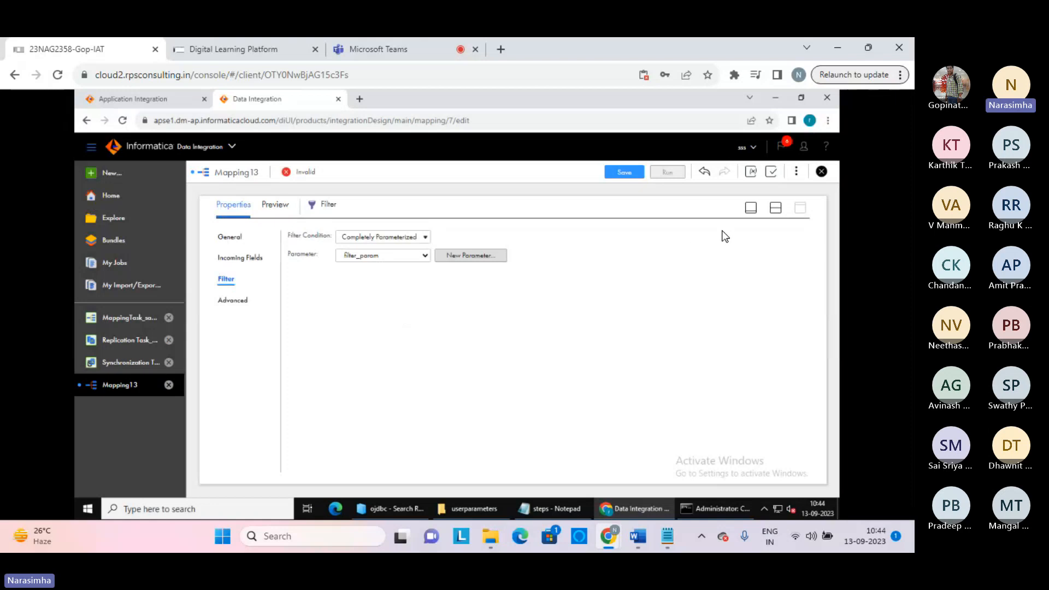
Step: Give the mapping's Target a new connection parameter, NewParameter
{"action": "left_click", "coordinate": [775, 211]}
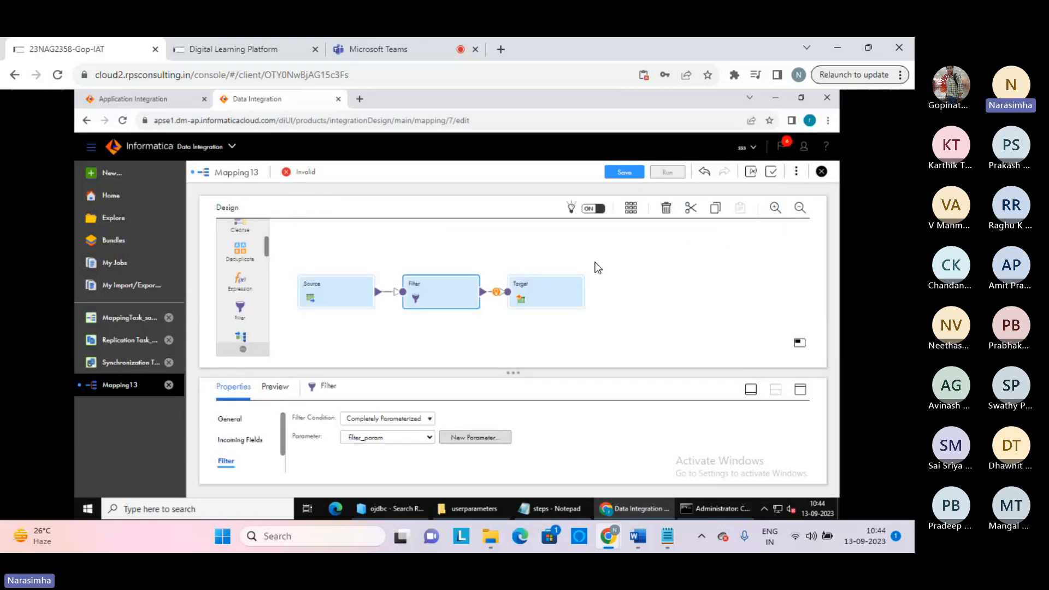
{"action": "left_click", "coordinate": [546, 286]}
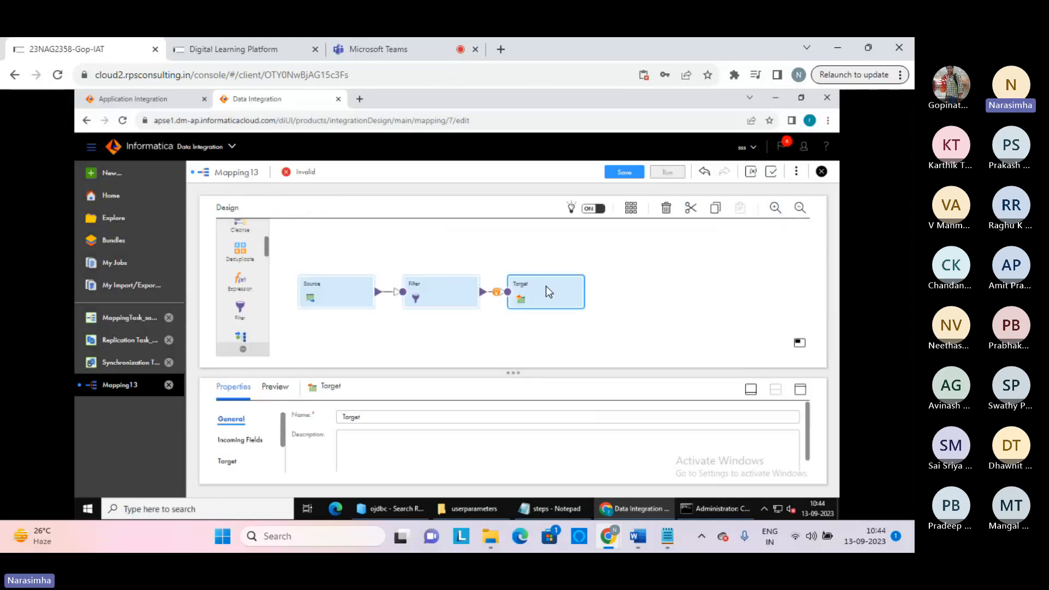
{"action": "left_click", "coordinate": [803, 389]}
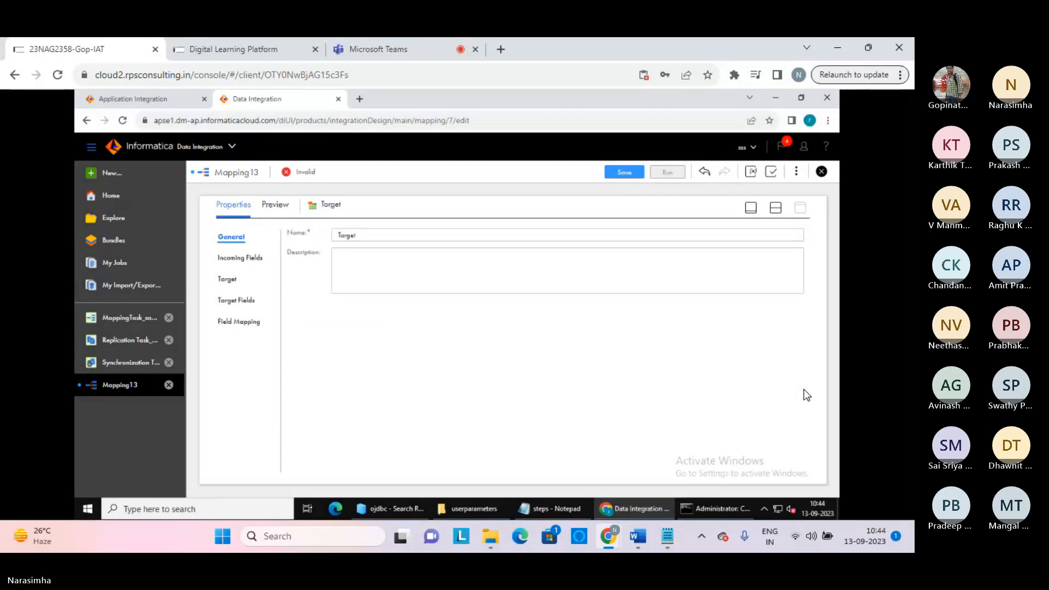
{"action": "left_click", "coordinate": [246, 279]}
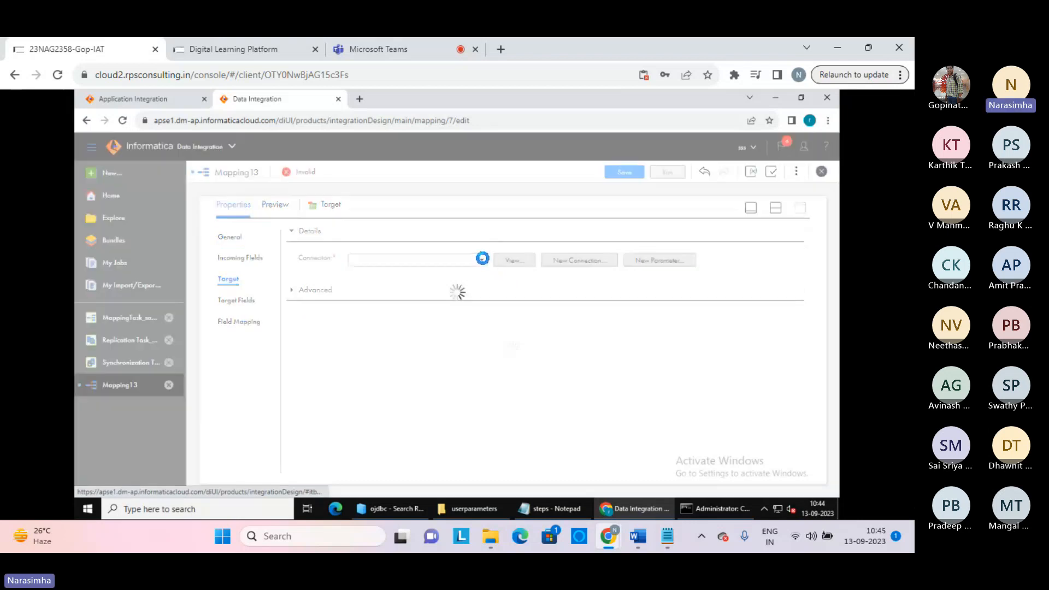
{"action": "left_click", "coordinate": [483, 260]}
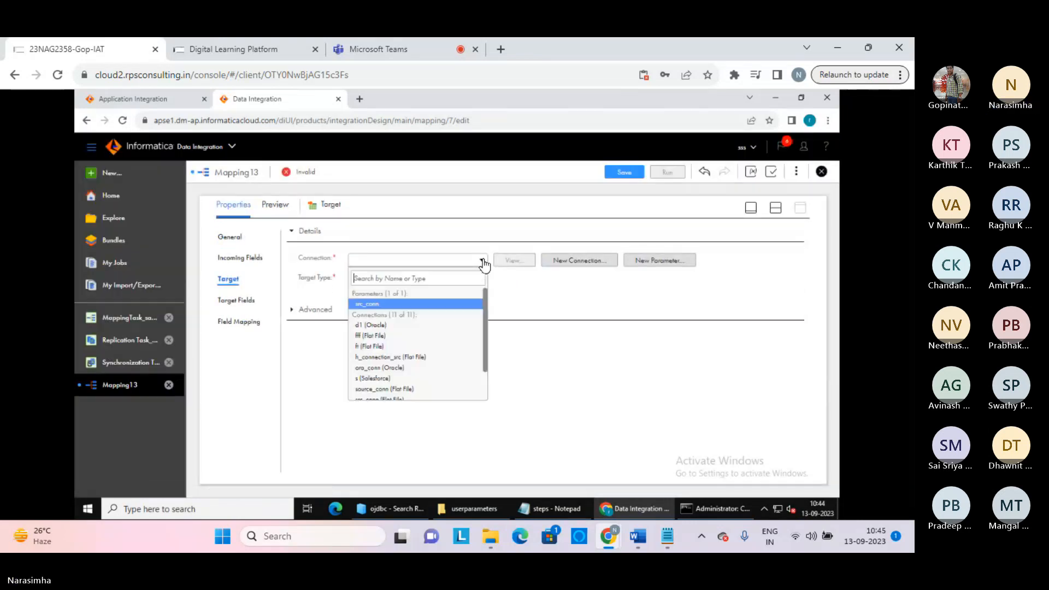
{"action": "left_click", "coordinate": [483, 262]}
{"action": "left_click", "coordinate": [654, 260]}
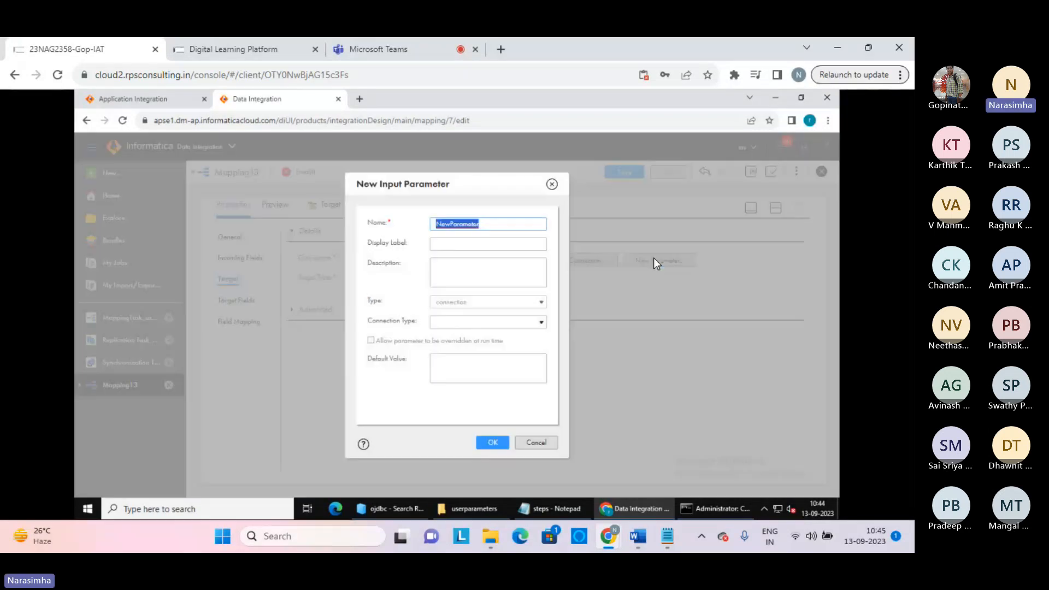
{"action": "left_click", "coordinate": [502, 446]}
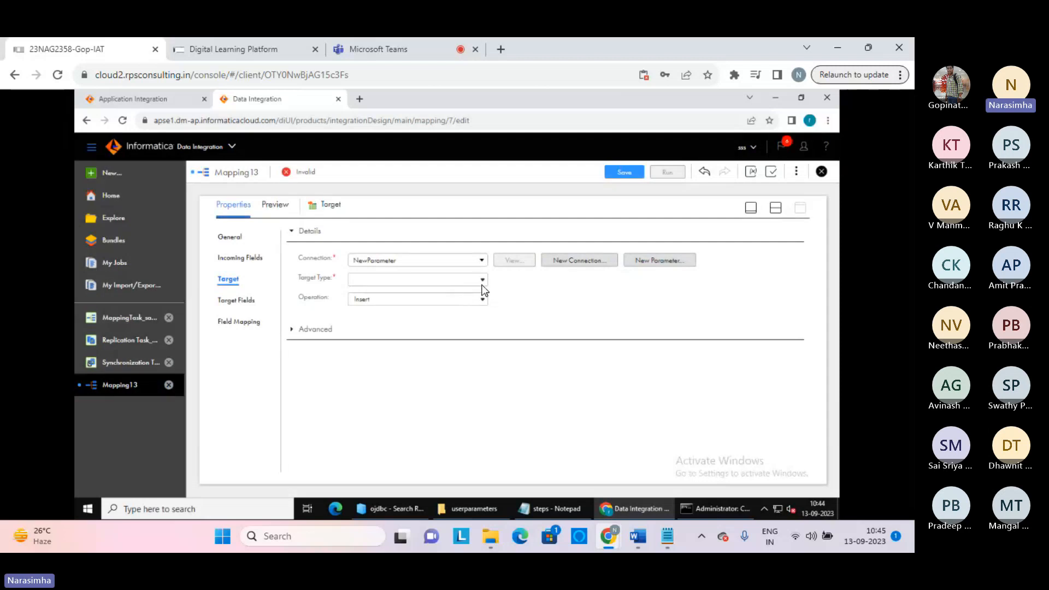
Step: Set the Target Type to Parameter with new object parameter NewParameter1, then review its settings
{"action": "left_click", "coordinate": [482, 282]}
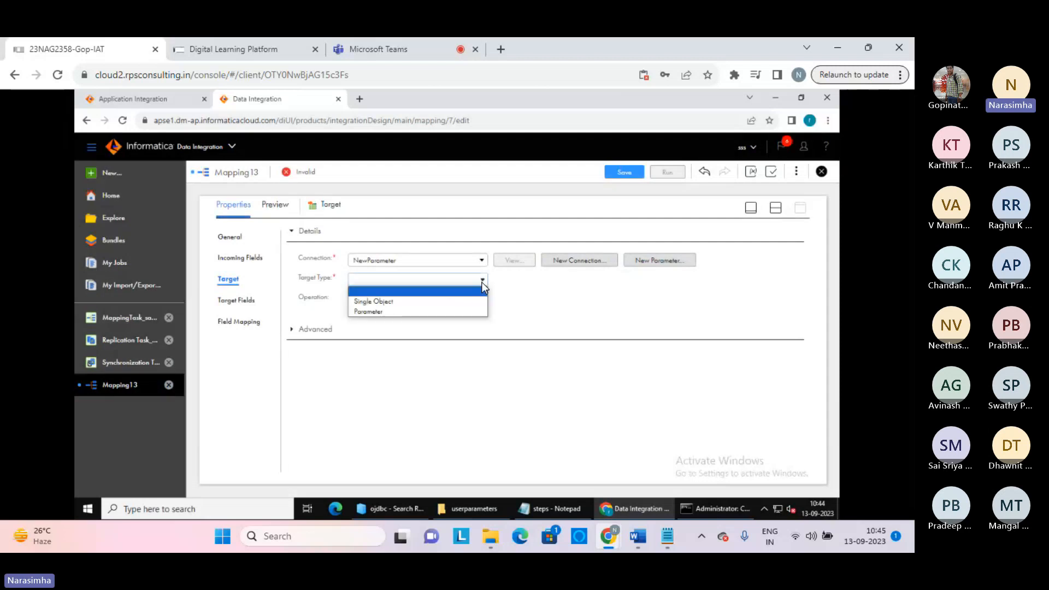
{"action": "left_click", "coordinate": [377, 310]}
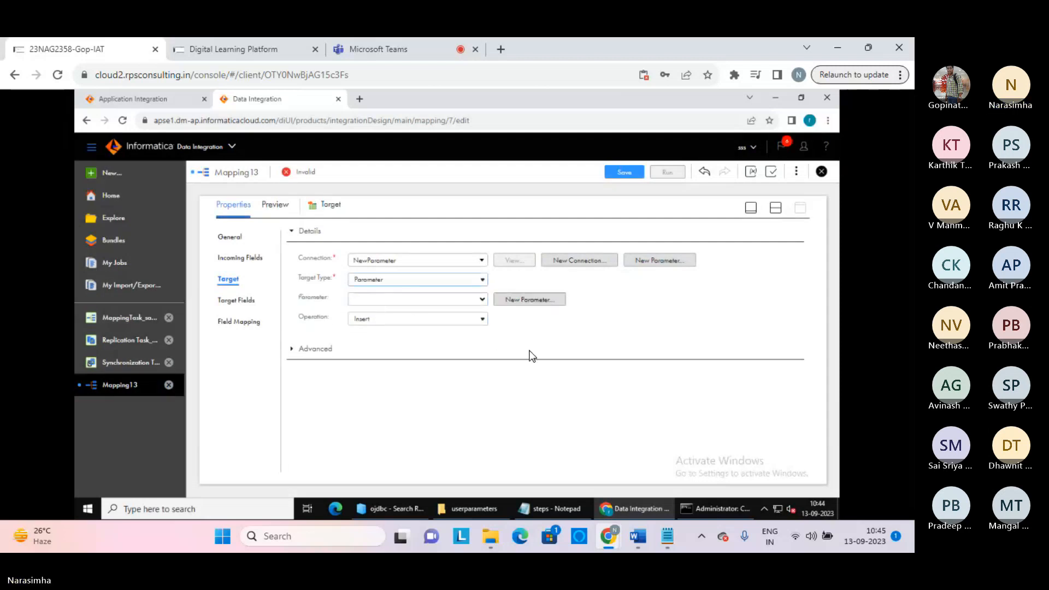
{"action": "left_click", "coordinate": [523, 303]}
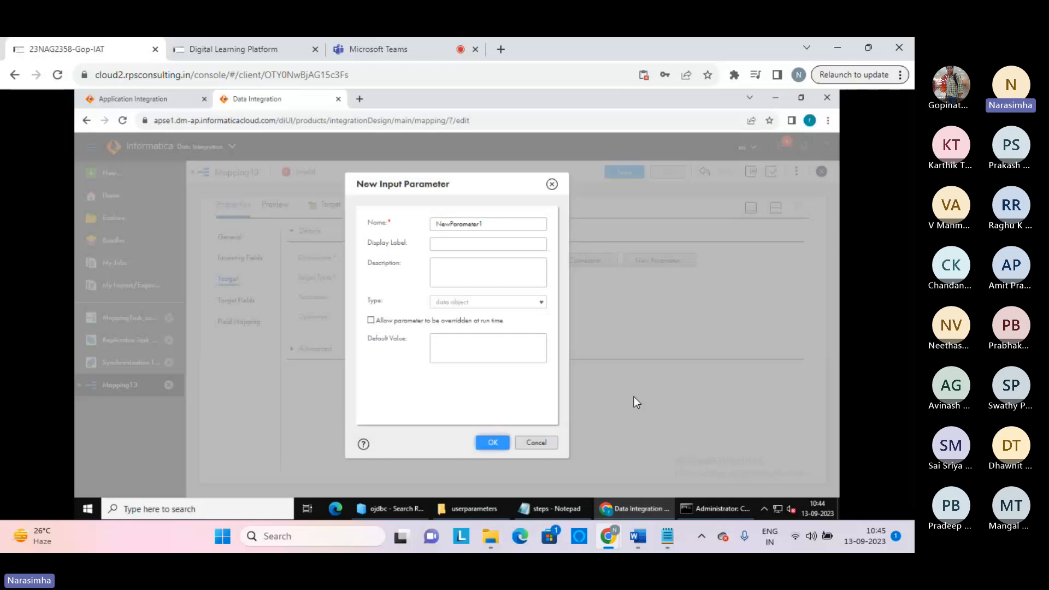
{"action": "key", "text": "Return"}
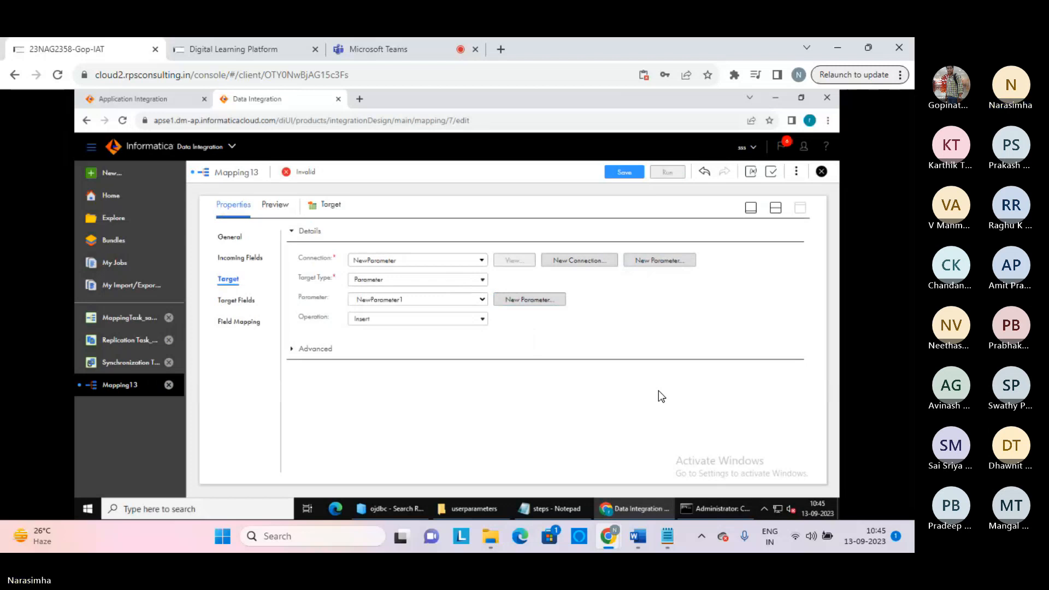
{"action": "left_click", "coordinate": [293, 350]}
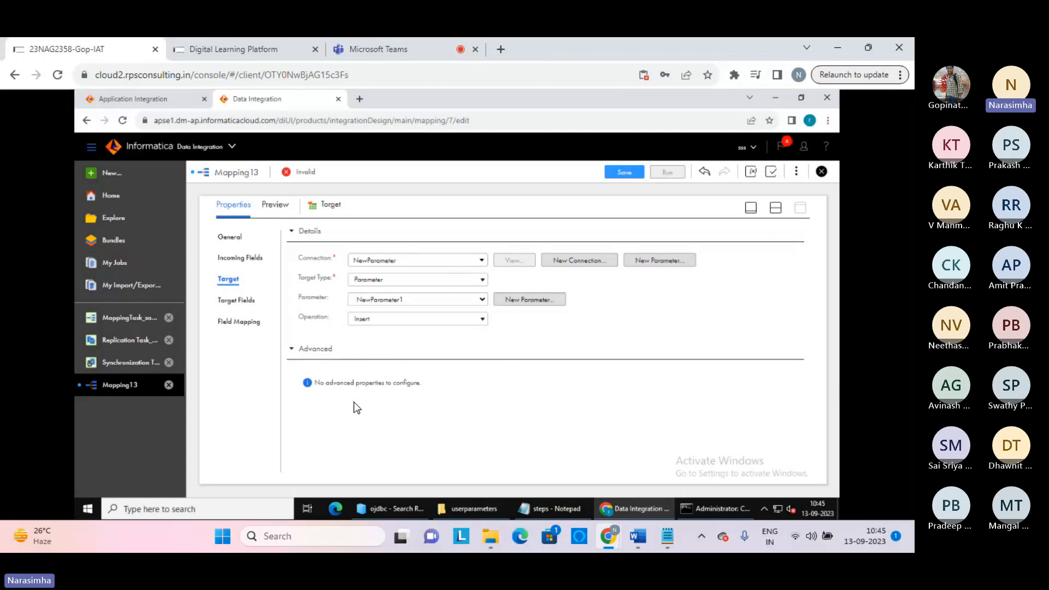
{"action": "left_click", "coordinate": [230, 301]}
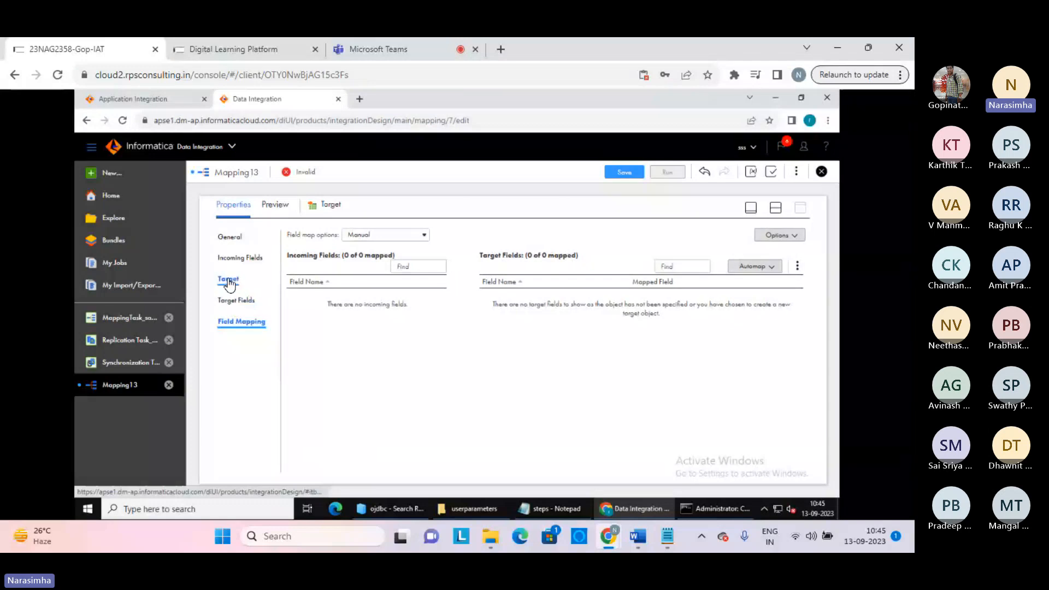
{"action": "left_click", "coordinate": [228, 279]}
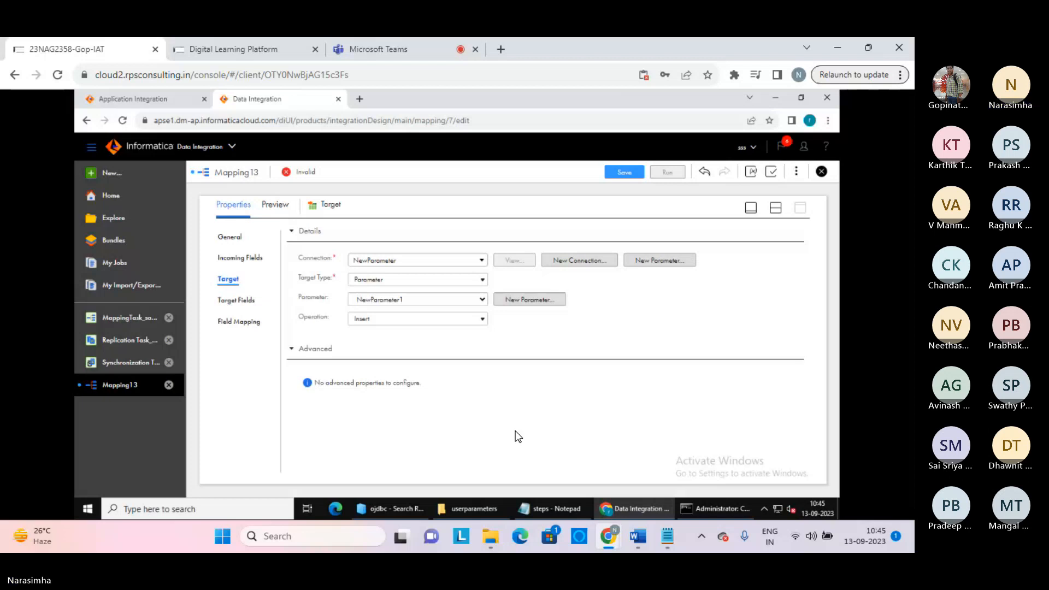
Step: Save Mapping13, dismiss the success message, and show the canvas above the Target properties
{"action": "left_click", "coordinate": [628, 174]}
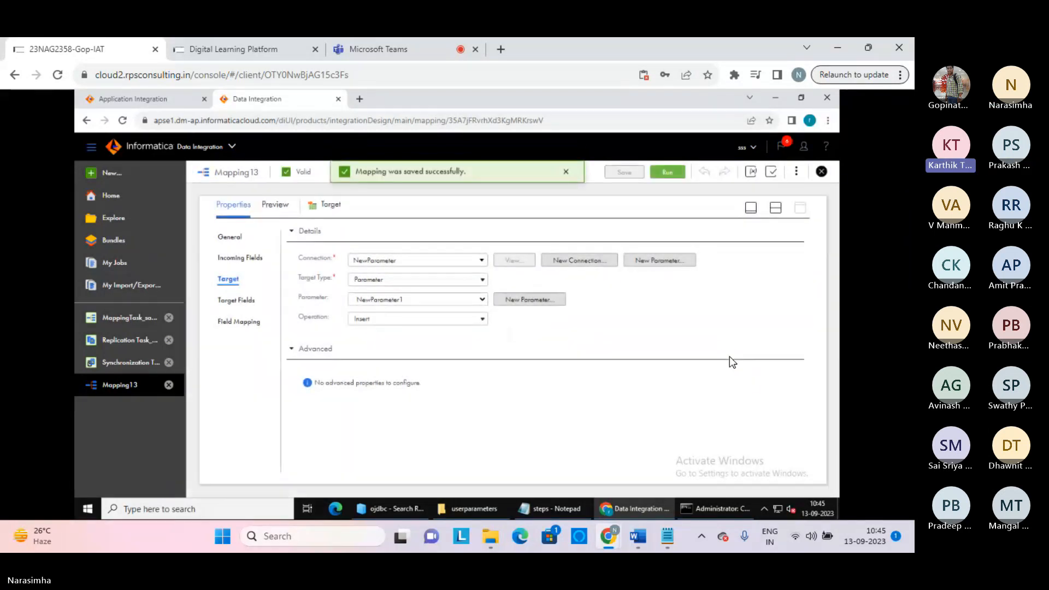
{"action": "left_click", "coordinate": [566, 173]}
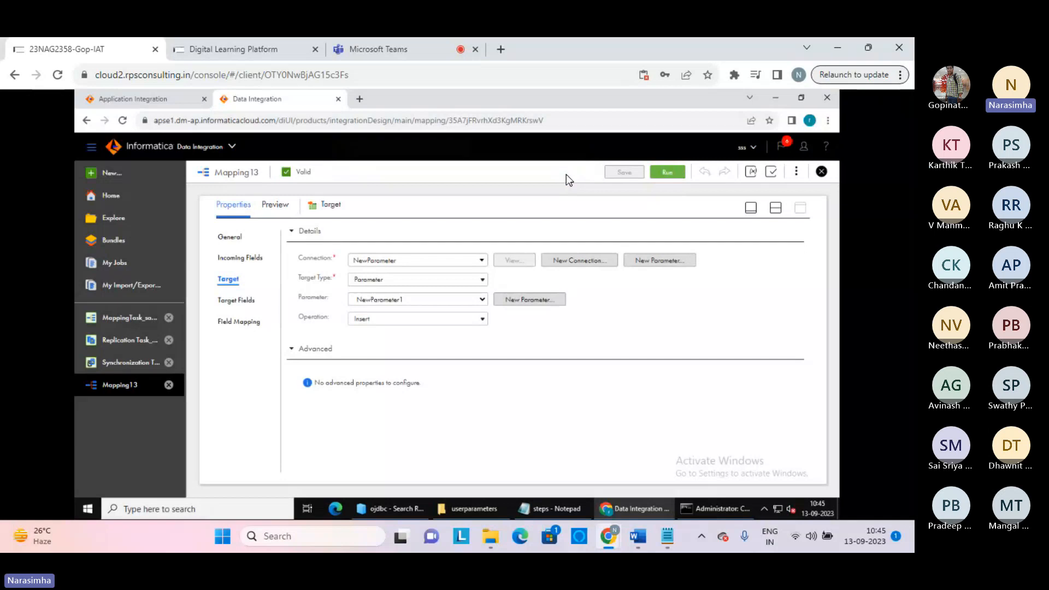
{"action": "left_click", "coordinate": [774, 214]}
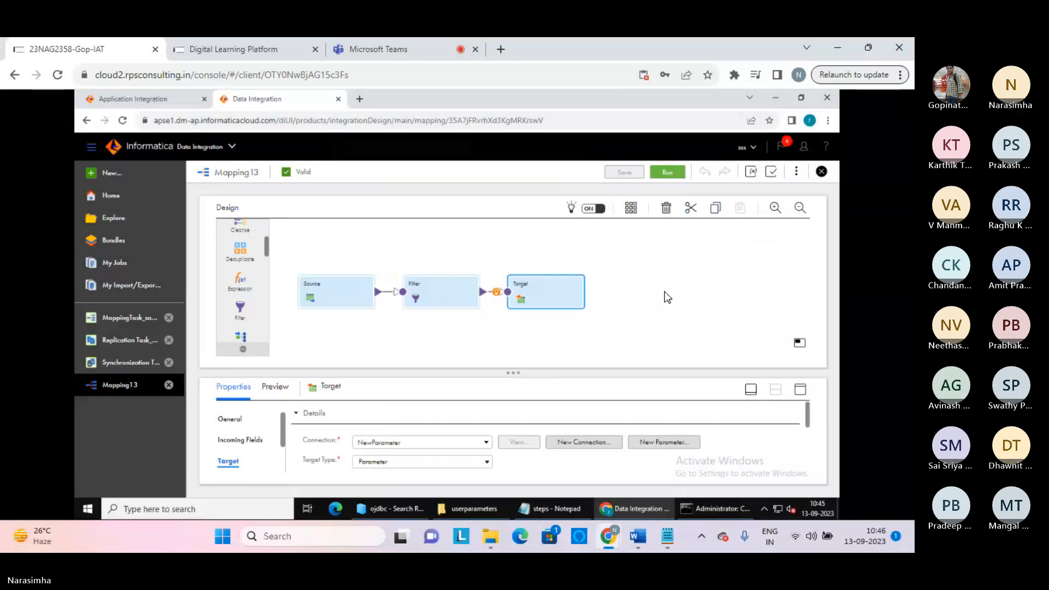
Step: Switch to the Microsoft Teams meeting
{"action": "left_click", "coordinate": [400, 53]}
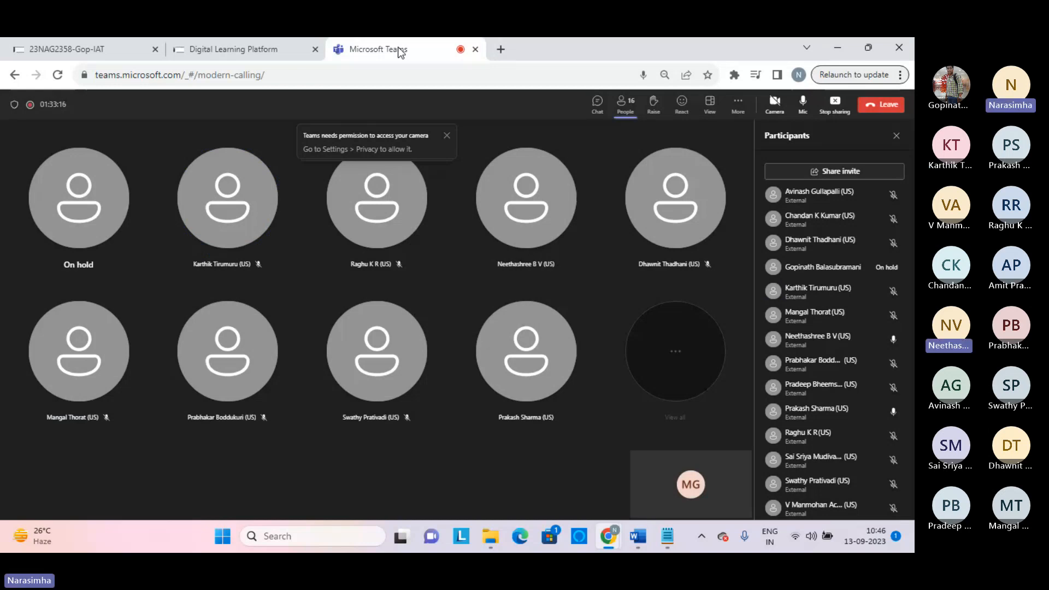
Step: Back in Informatica, cancel the run and delete '13' from the mapping's Name field
{"action": "left_click", "coordinate": [114, 52]}
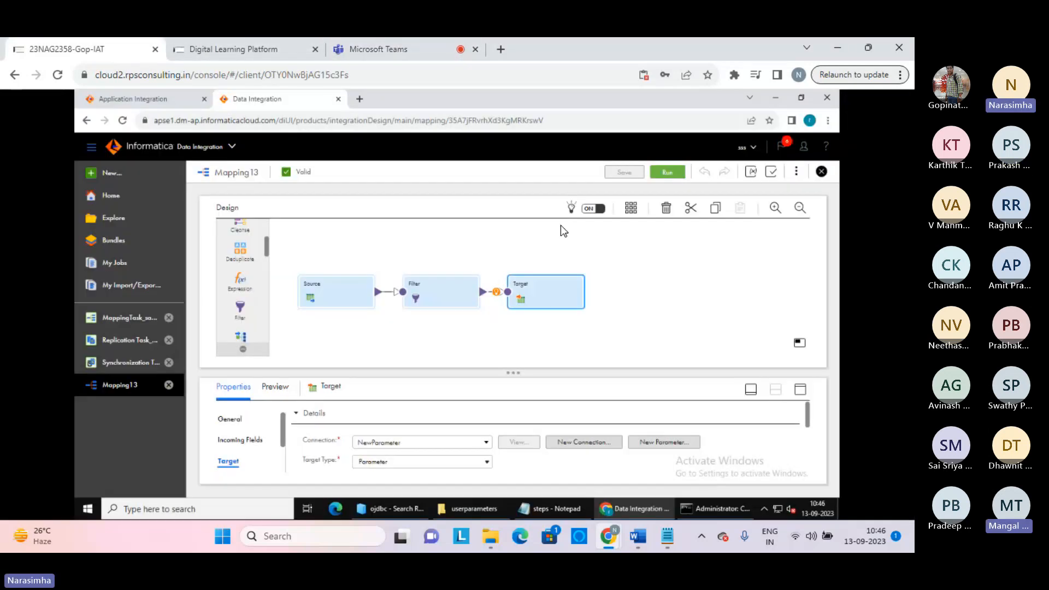
{"action": "left_click", "coordinate": [669, 172]}
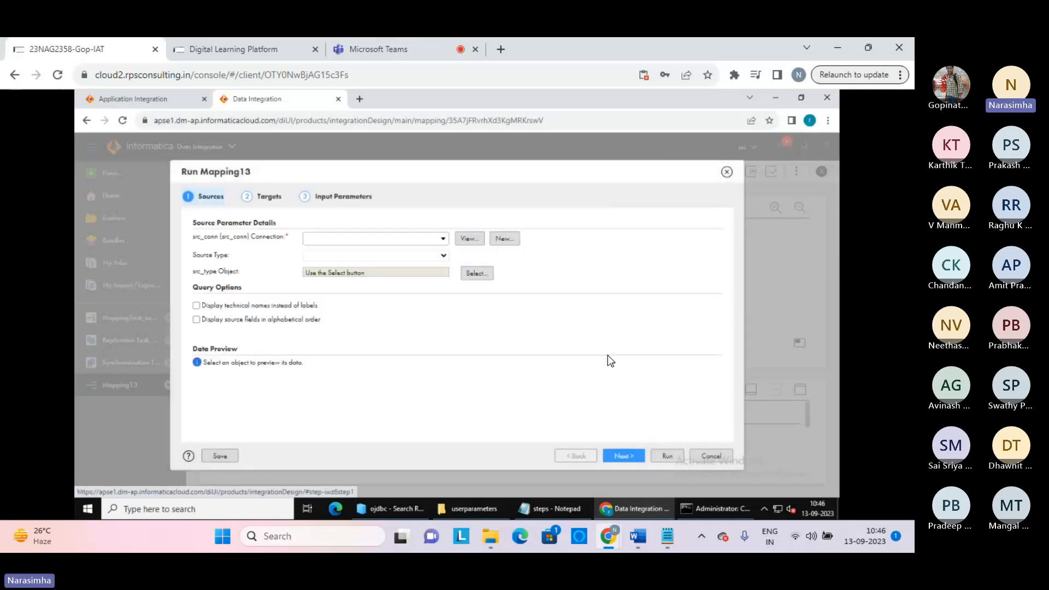
{"action": "left_click", "coordinate": [711, 457]}
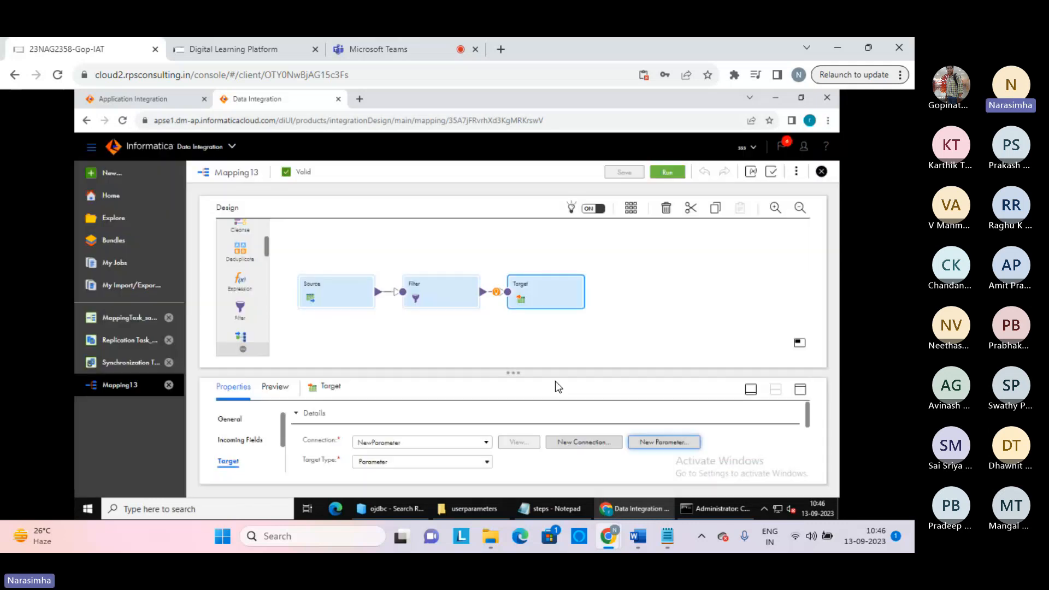
{"action": "left_click", "coordinate": [429, 338]}
{"action": "left_click", "coordinate": [353, 416]}
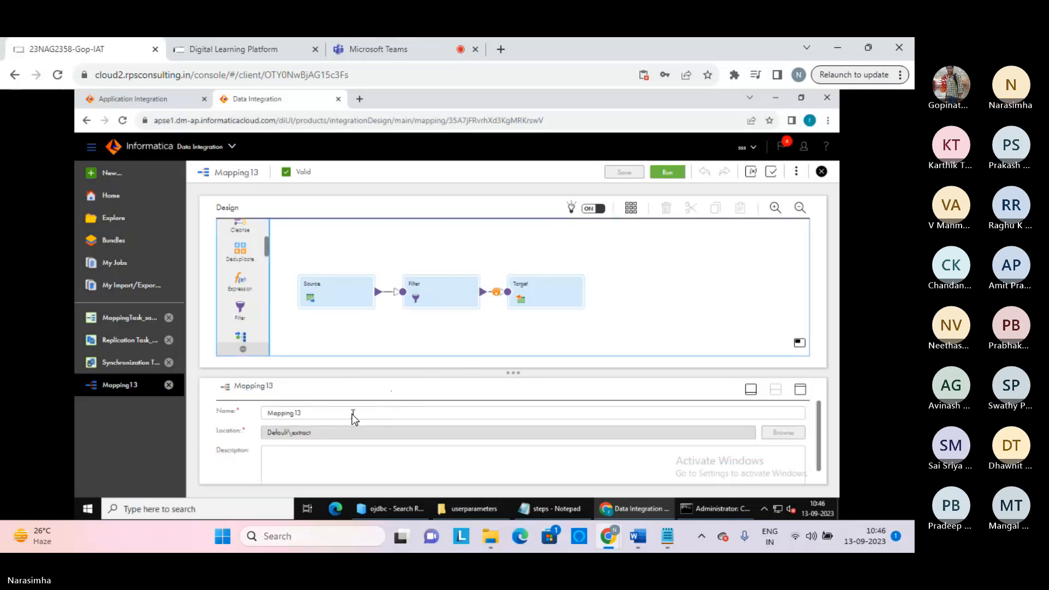
{"action": "key", "text": "BackSpace"}
{"action": "key", "text": "BackSpace"}
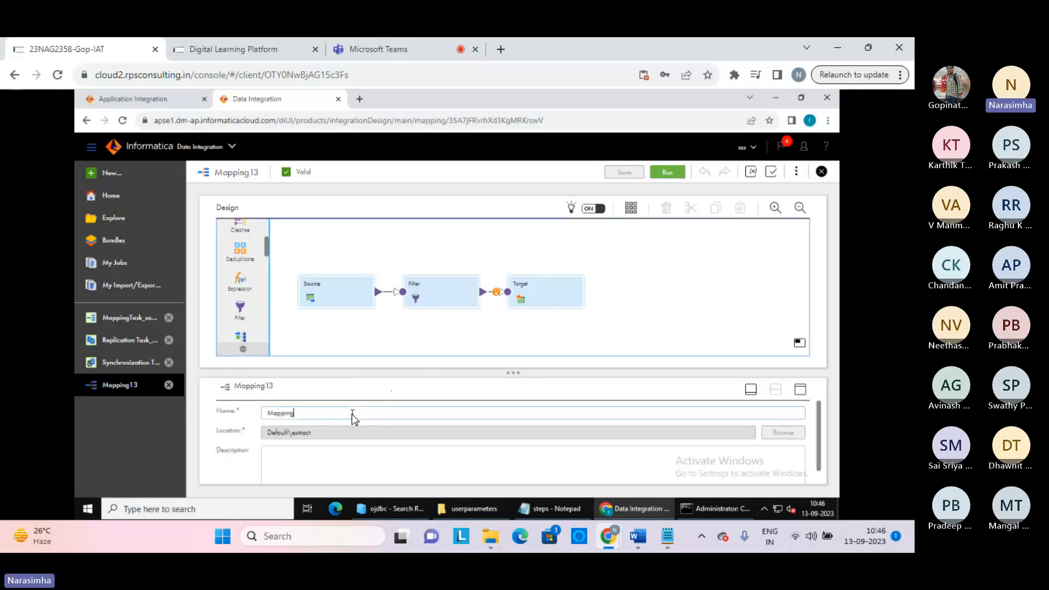
Step: Append '_param' to rename the mapping Mapping_param and save it
{"action": "type", "text": "_param"}
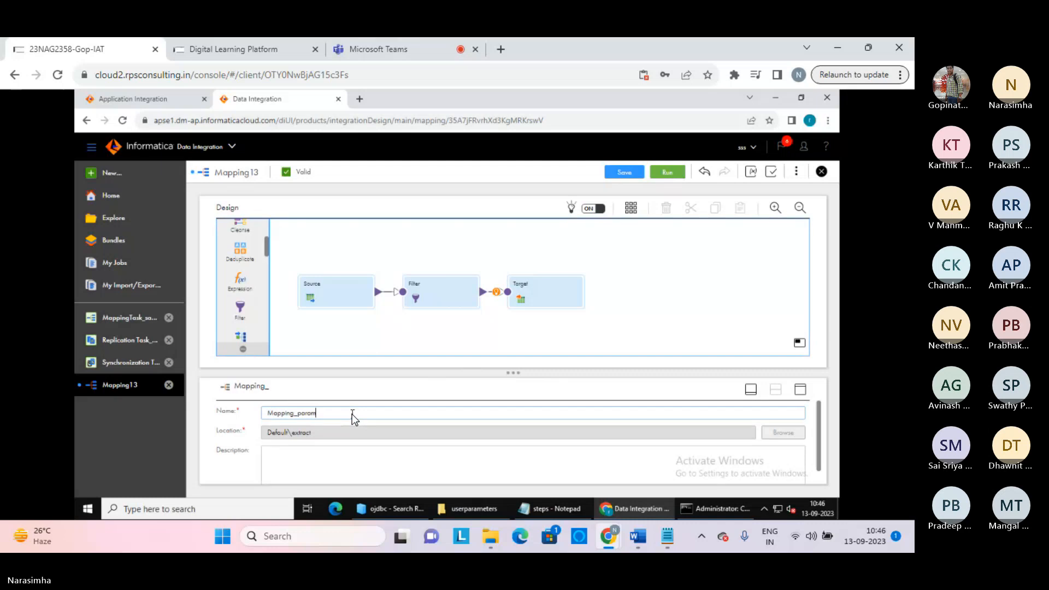
{"action": "left_click", "coordinate": [625, 172]}
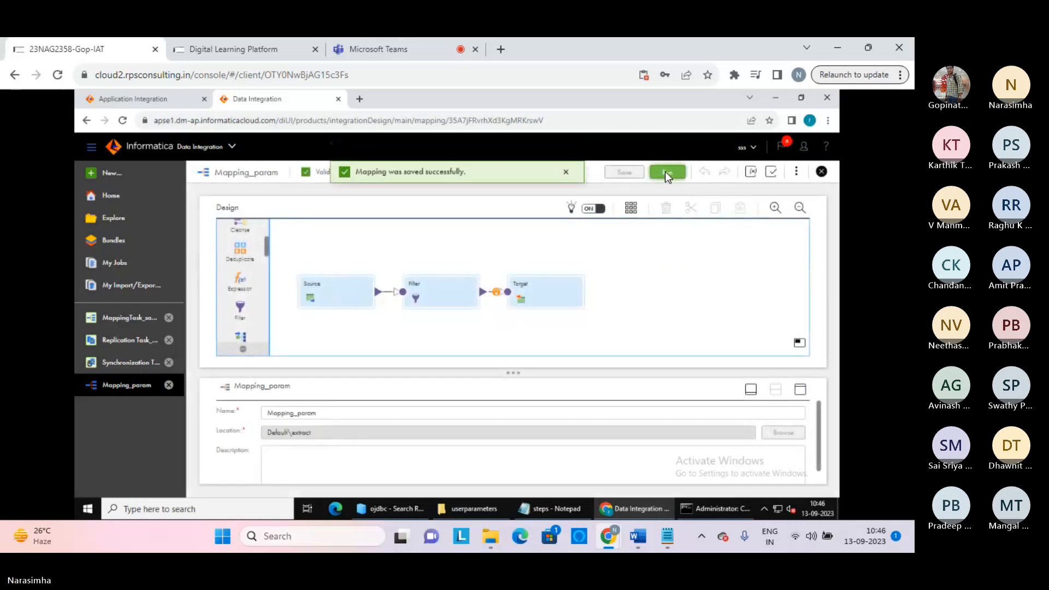
{"action": "left_click", "coordinate": [664, 171]}
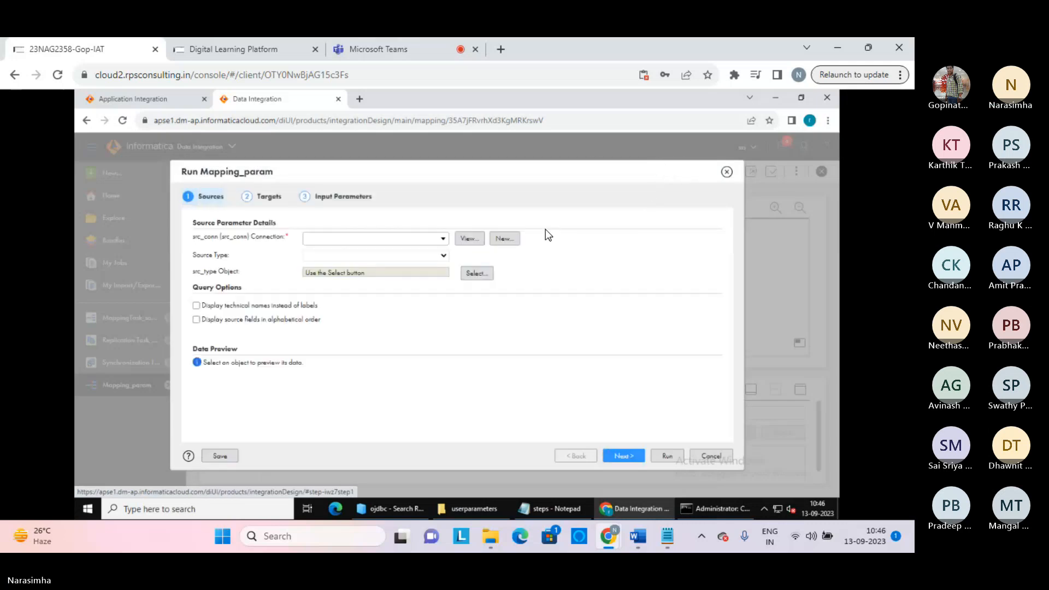
{"action": "left_click", "coordinate": [443, 241]}
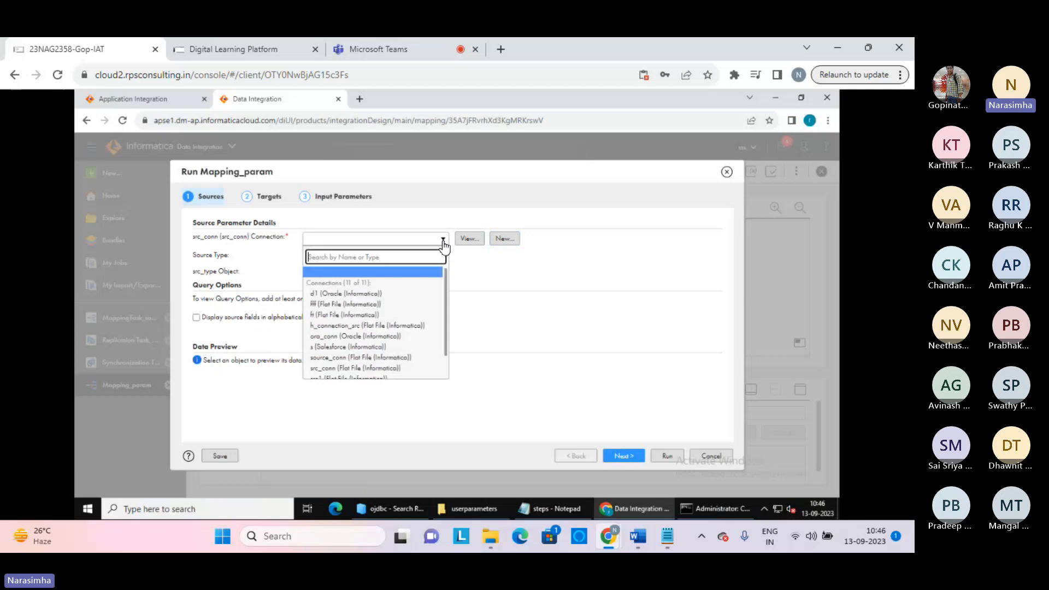
{"action": "left_click", "coordinate": [336, 358]}
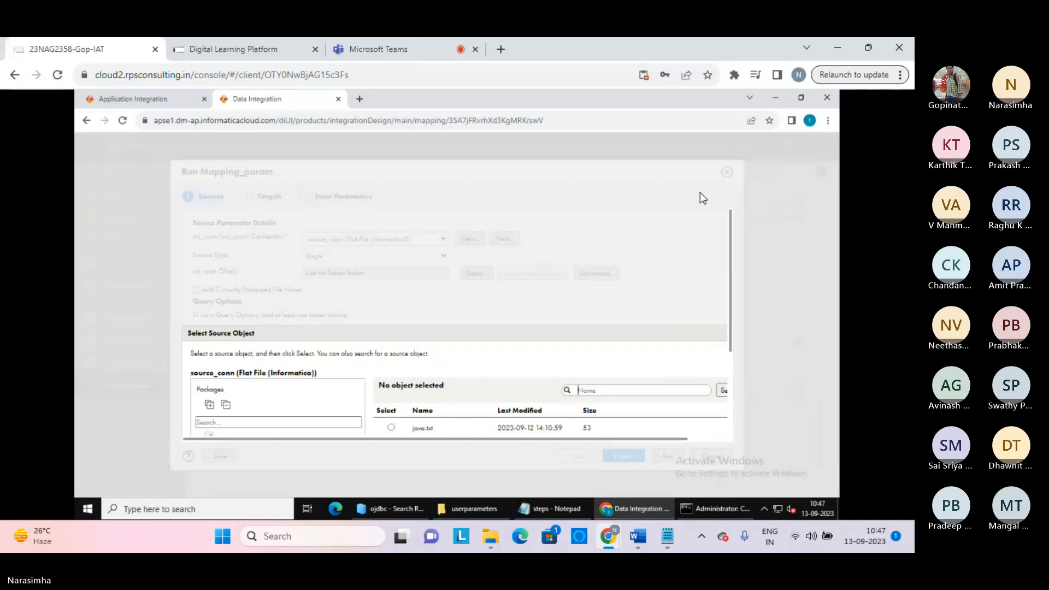
{"action": "left_click", "coordinate": [709, 431]}
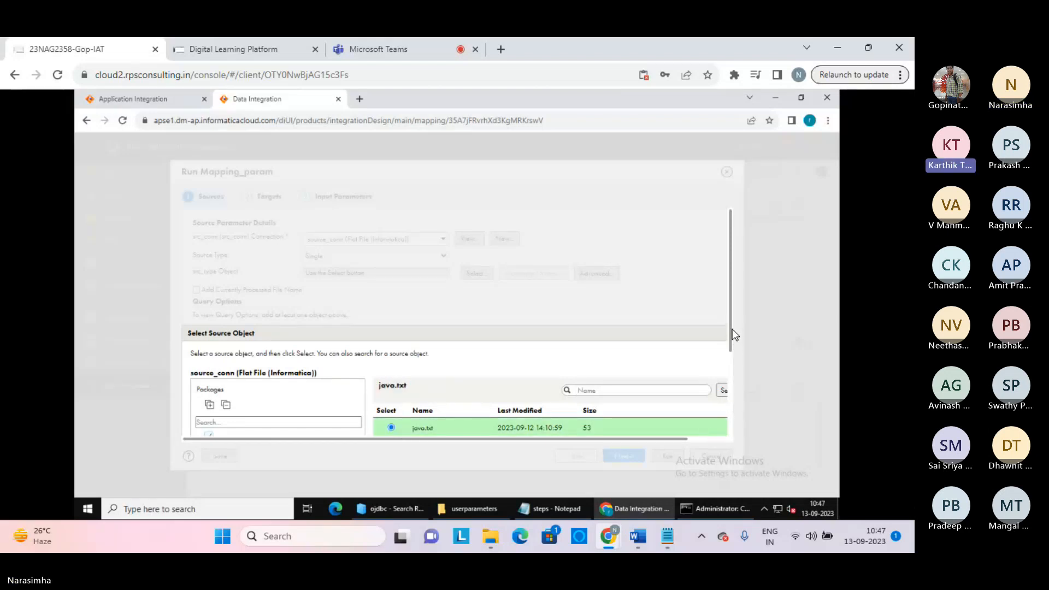
{"action": "left_click_drag", "start_coordinate": [732, 329], "coordinate": [732, 393]}
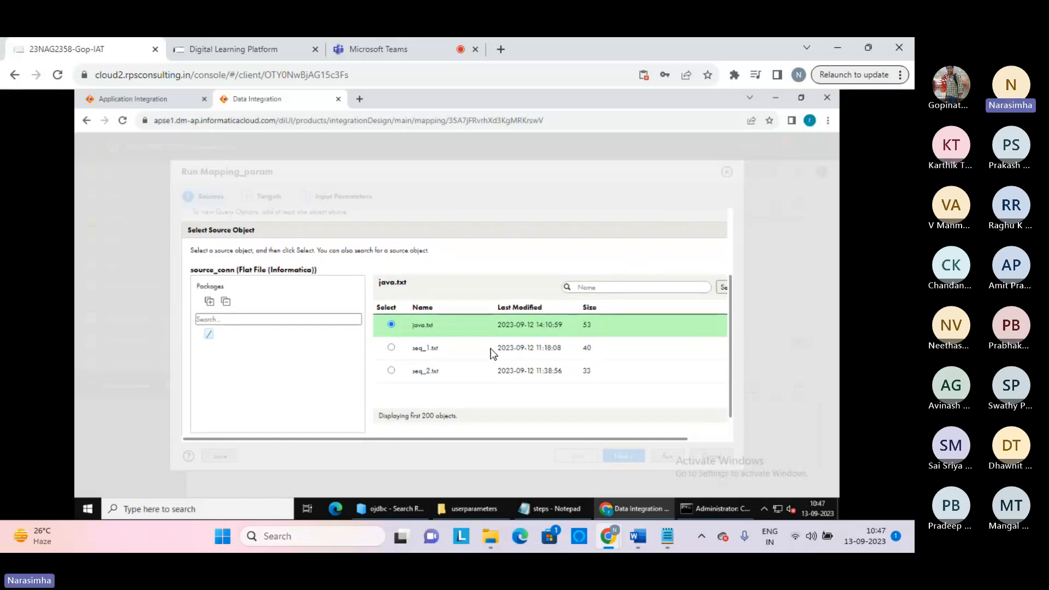
{"action": "left_click", "coordinate": [392, 347]}
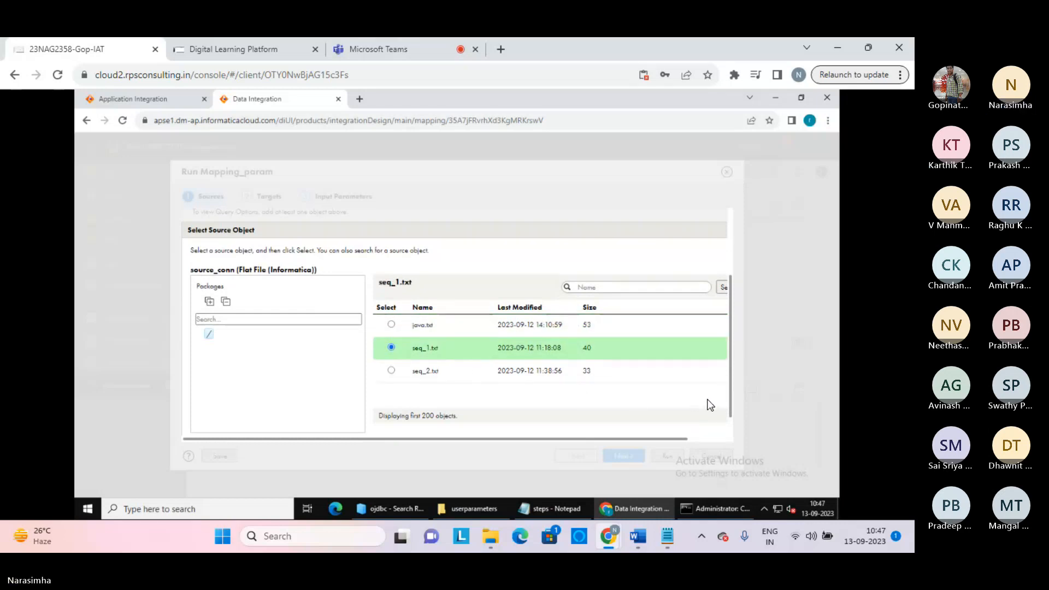
{"action": "scroll", "coordinate": [734, 416], "scroll_direction": "down", "scroll_amount": 1}
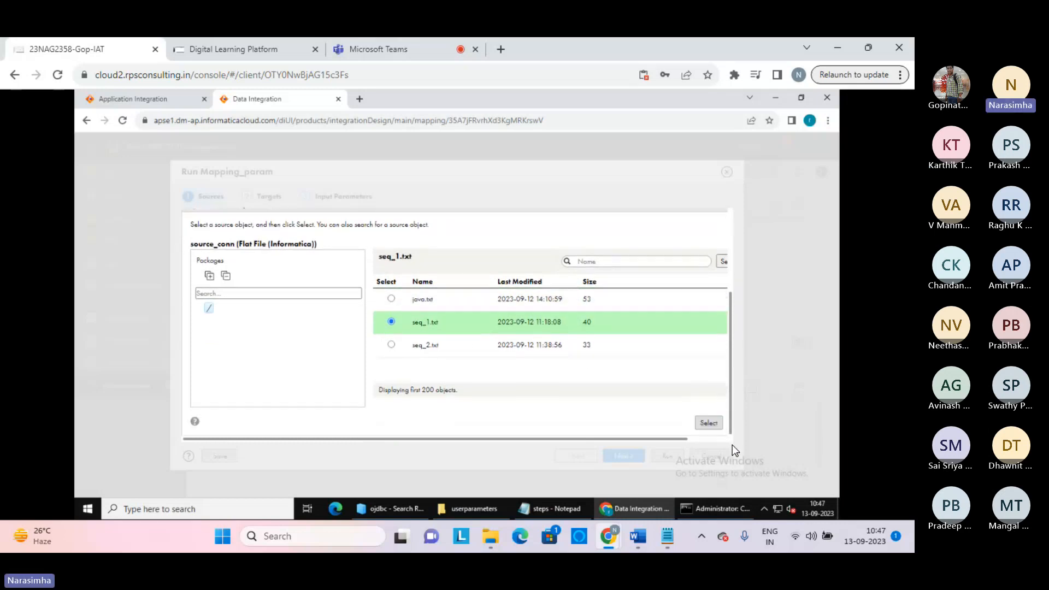
{"action": "left_click", "coordinate": [710, 424]}
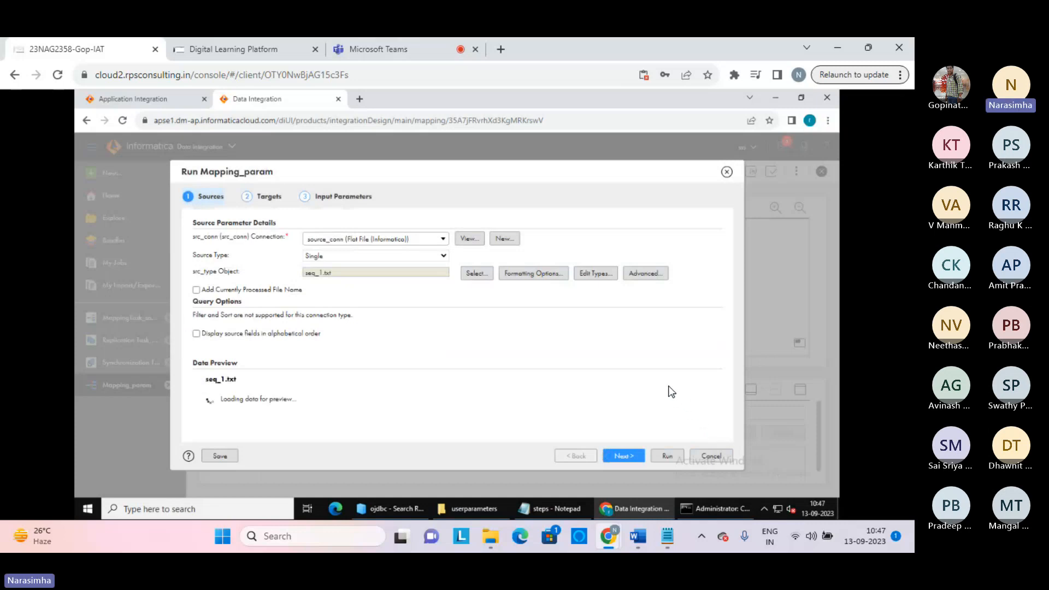
{"action": "left_click", "coordinate": [709, 455]}
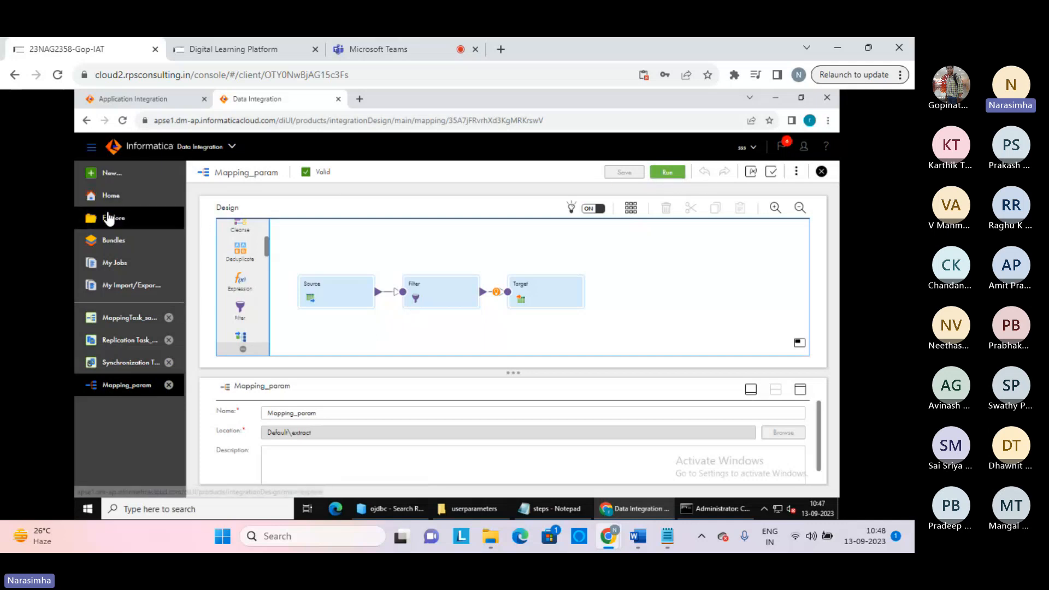
Step: From Explore, go to Default > extract and open Mapping_param in the mapping designer
{"action": "left_click", "coordinate": [109, 218]}
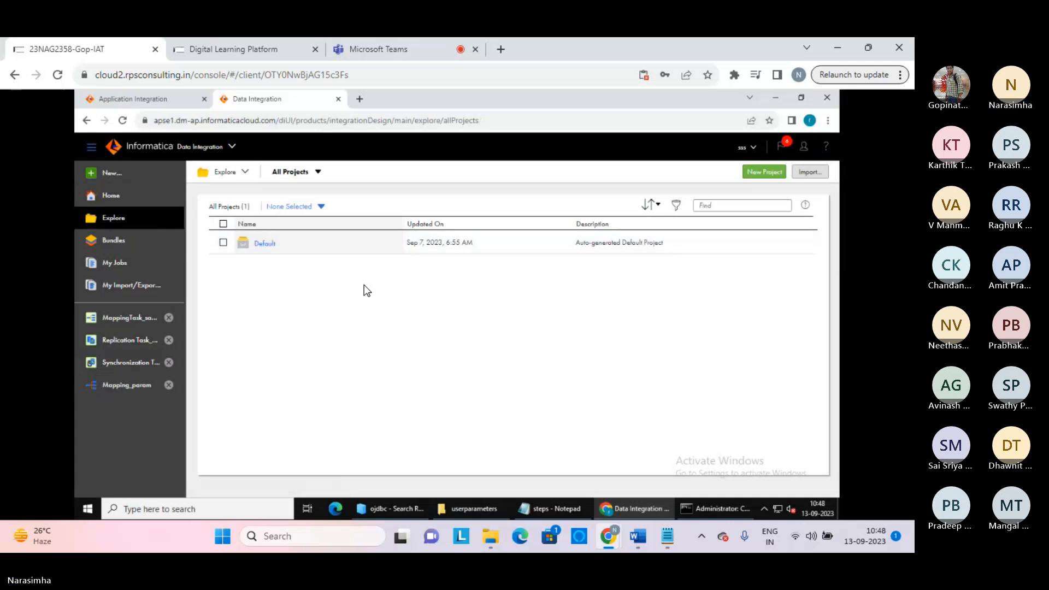
{"action": "left_click", "coordinate": [266, 244]}
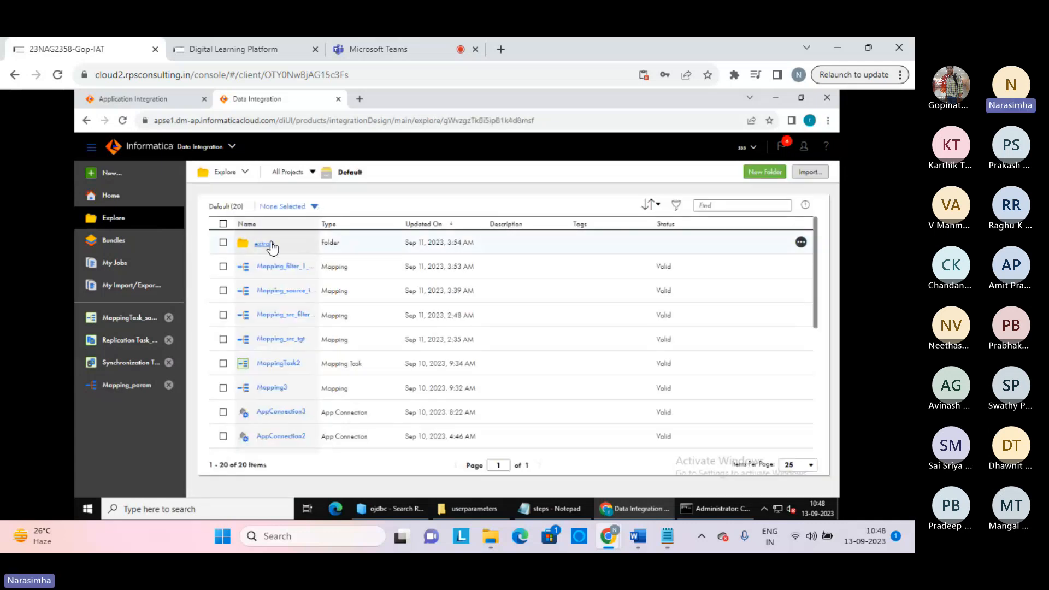
{"action": "left_click", "coordinate": [265, 246]}
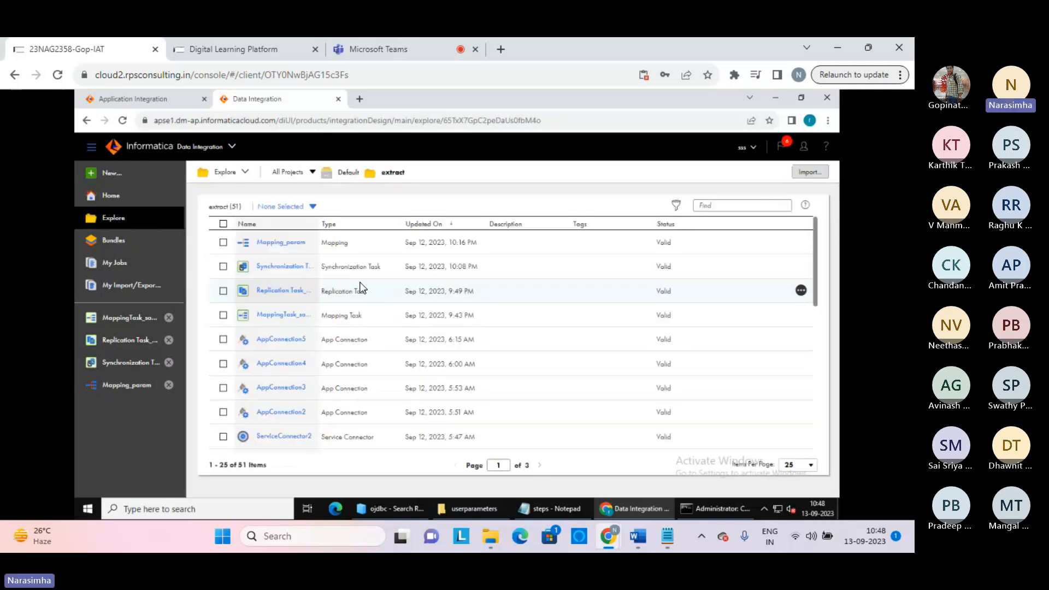
{"action": "left_click", "coordinate": [297, 247]}
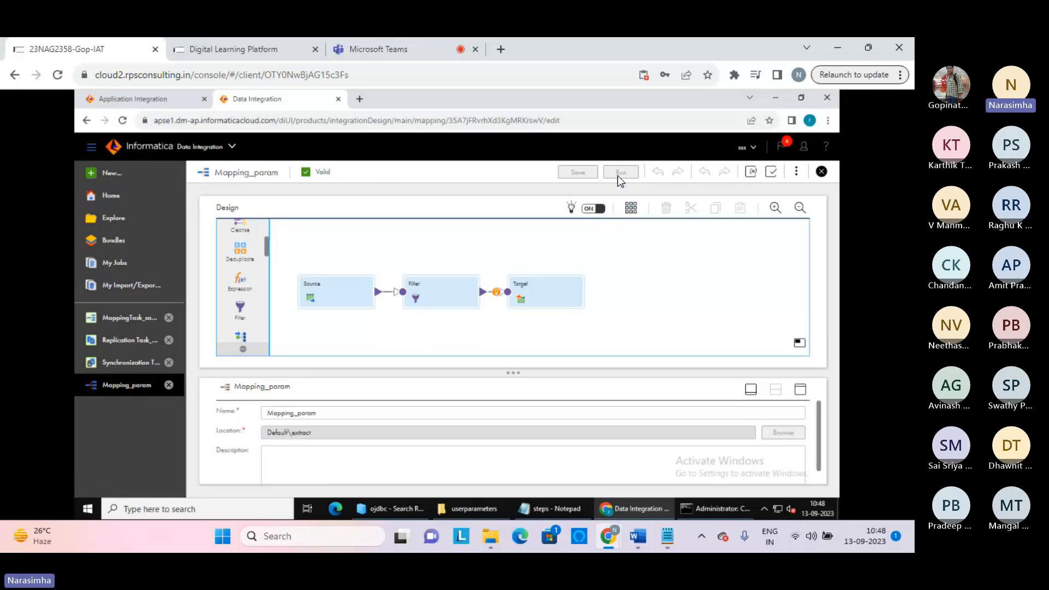
Step: Start a run using source_conn as the source connection and seq_1.txt as the source object
{"action": "left_click", "coordinate": [619, 172]}
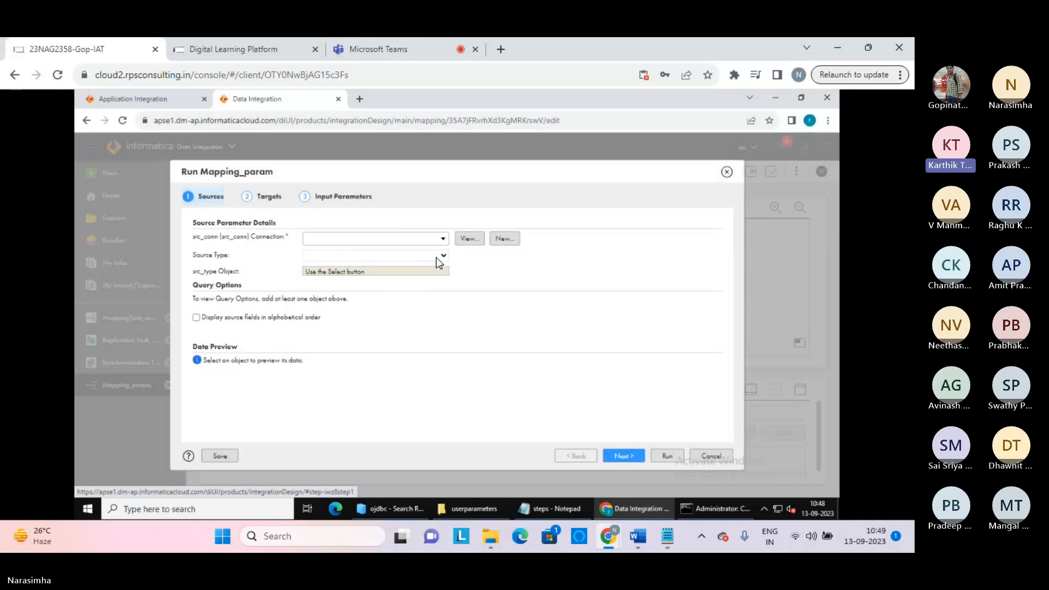
{"action": "left_click", "coordinate": [444, 241]}
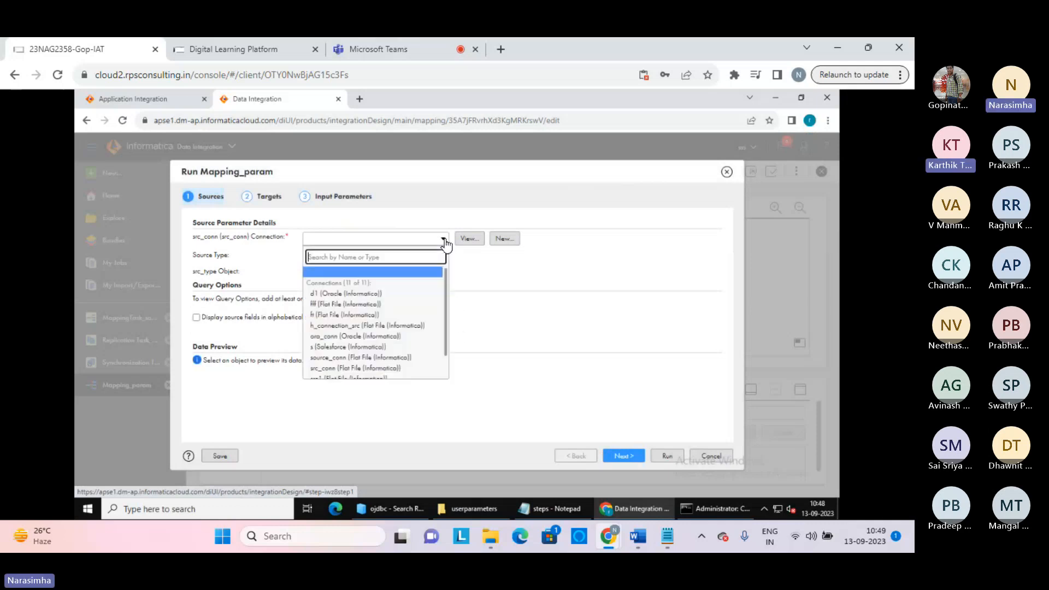
{"action": "left_click", "coordinate": [353, 358]}
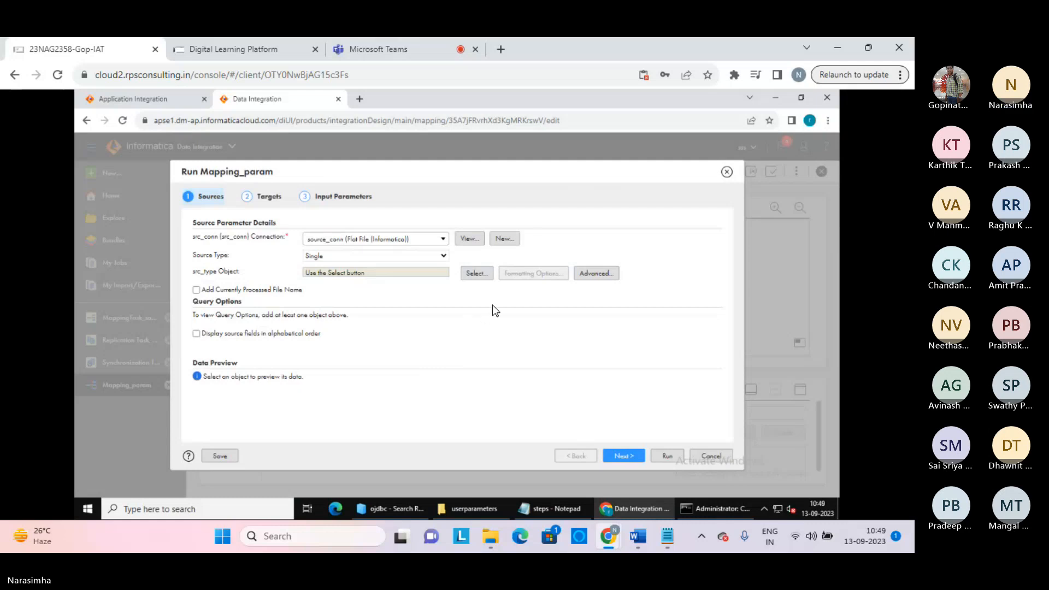
{"action": "left_click", "coordinate": [477, 273]}
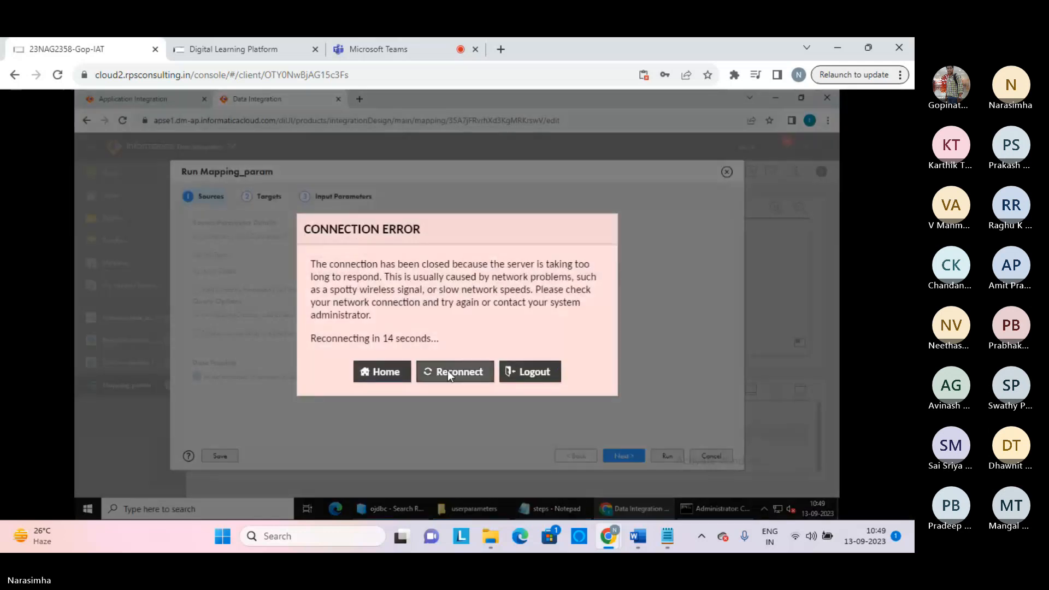
{"action": "left_click", "coordinate": [446, 372]}
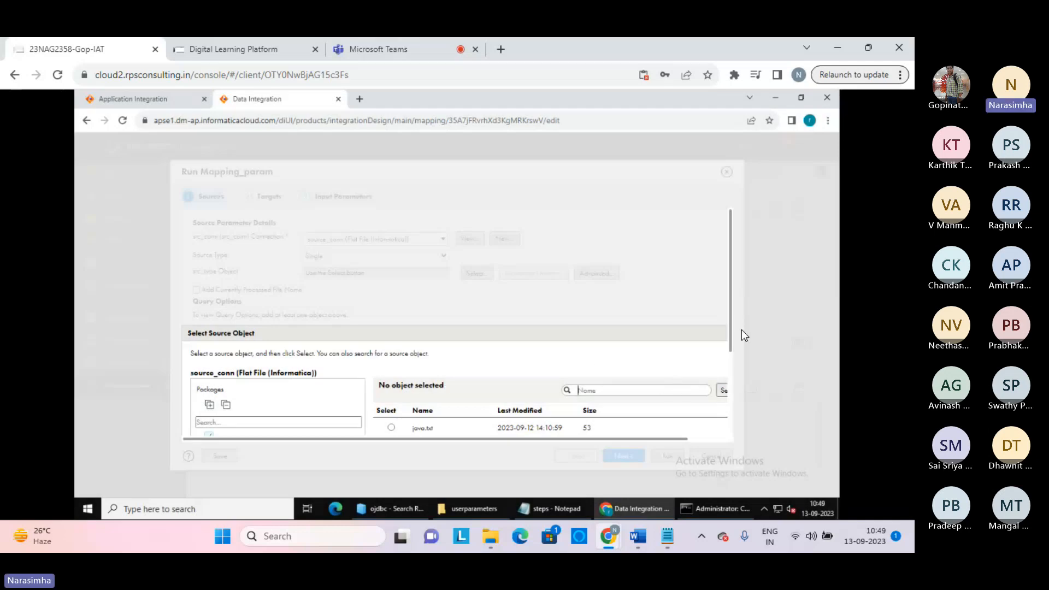
{"action": "scroll", "coordinate": [730, 383], "scroll_direction": "down", "scroll_amount": 3}
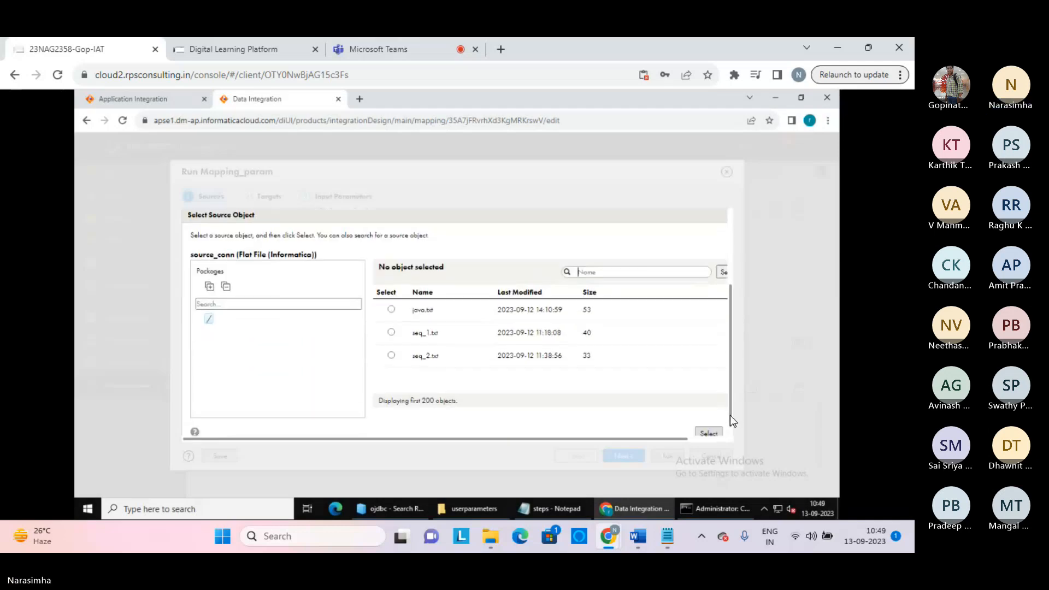
{"action": "left_click", "coordinate": [391, 322]}
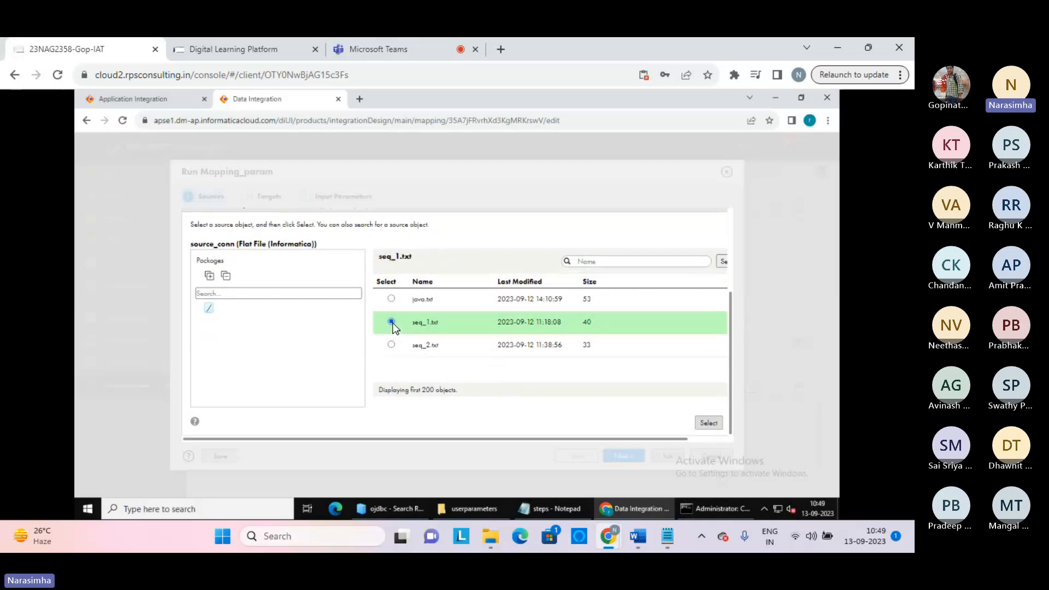
{"action": "left_click", "coordinate": [708, 423]}
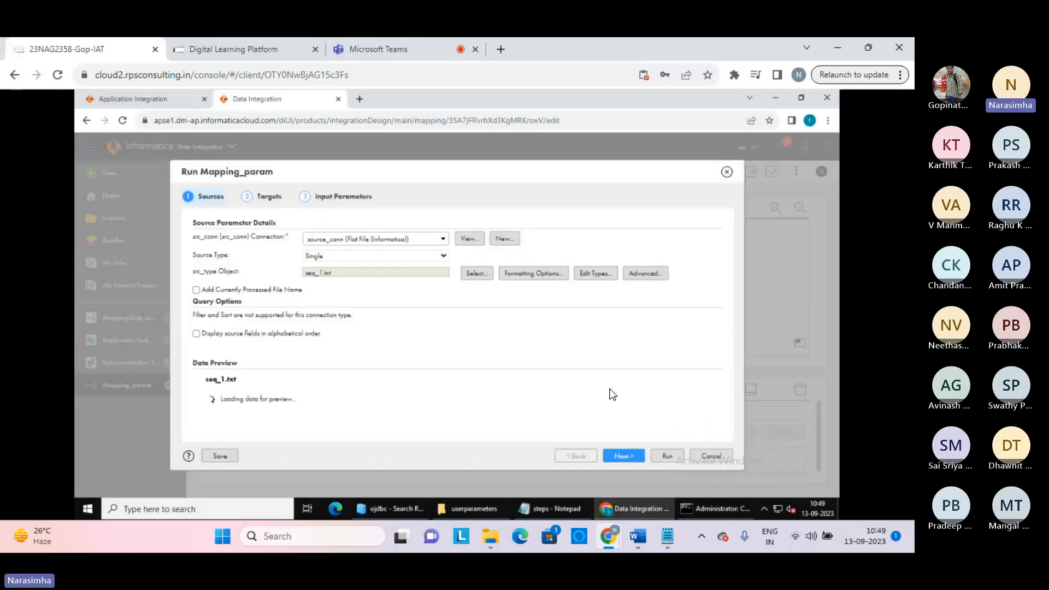
{"action": "left_click", "coordinate": [621, 454]}
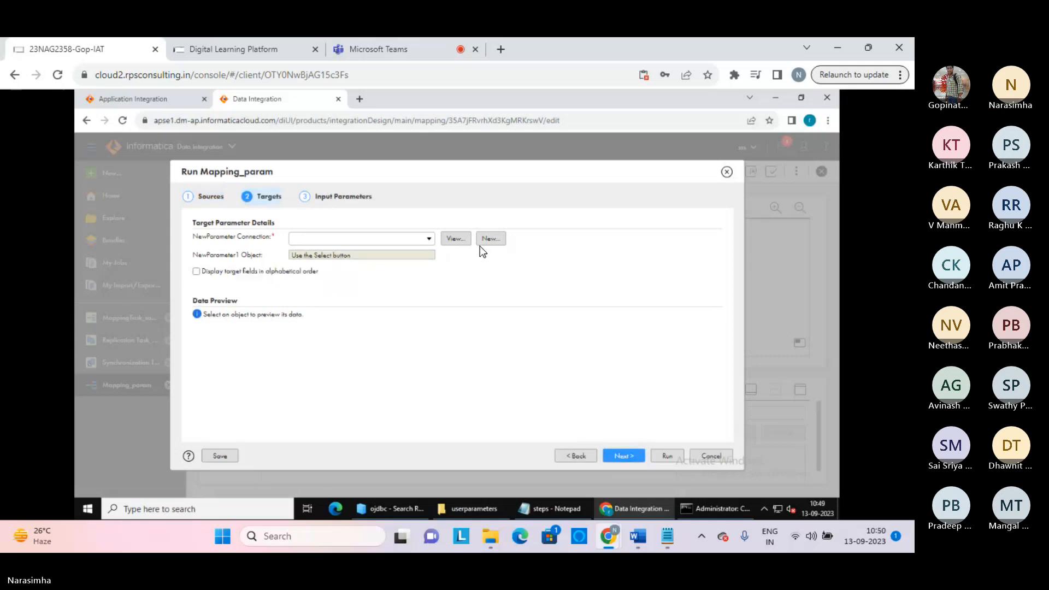
Step: Set the run's target to target_conn with aggregate_result_tgt.txt as the target object
{"action": "left_click", "coordinate": [428, 241]}
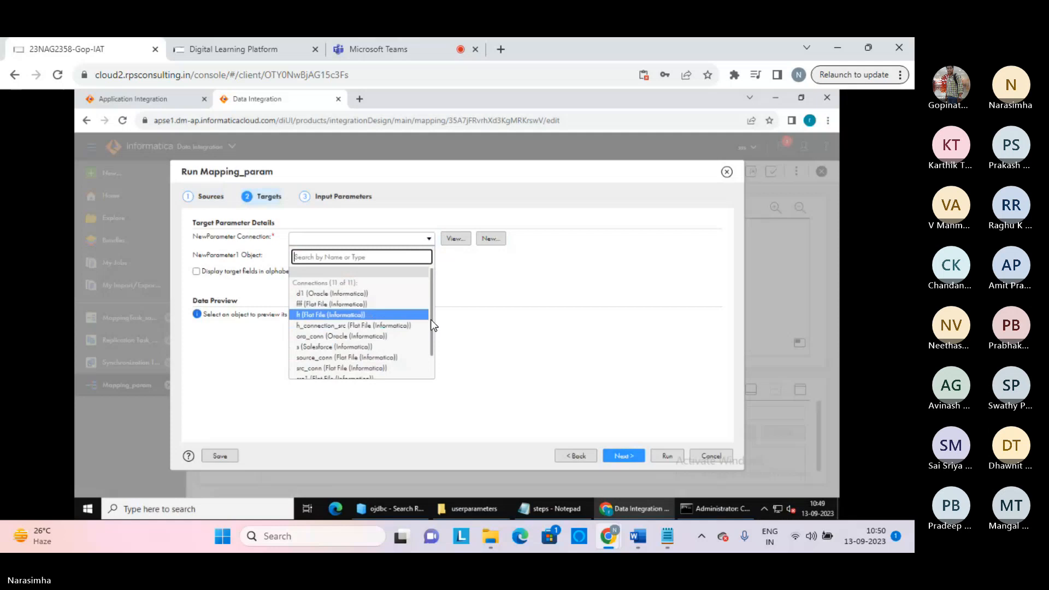
{"action": "left_click_drag", "start_coordinate": [431, 319], "coordinate": [433, 376]}
{"action": "scroll", "coordinate": [356, 373], "scroll_direction": "down", "scroll_amount": 1}
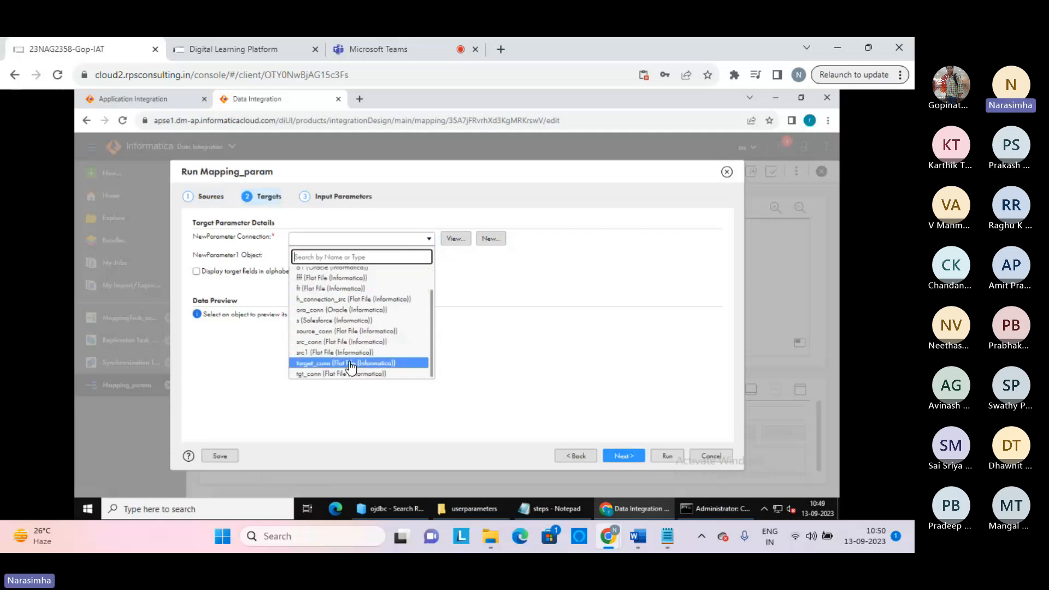
{"action": "left_click", "coordinate": [350, 362]}
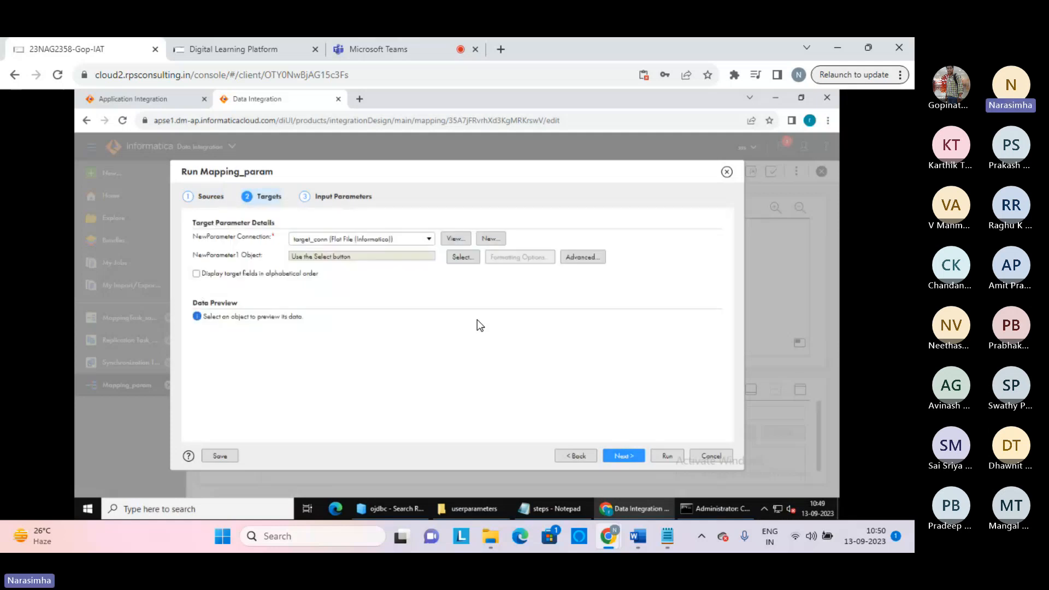
{"action": "left_click", "coordinate": [460, 258]}
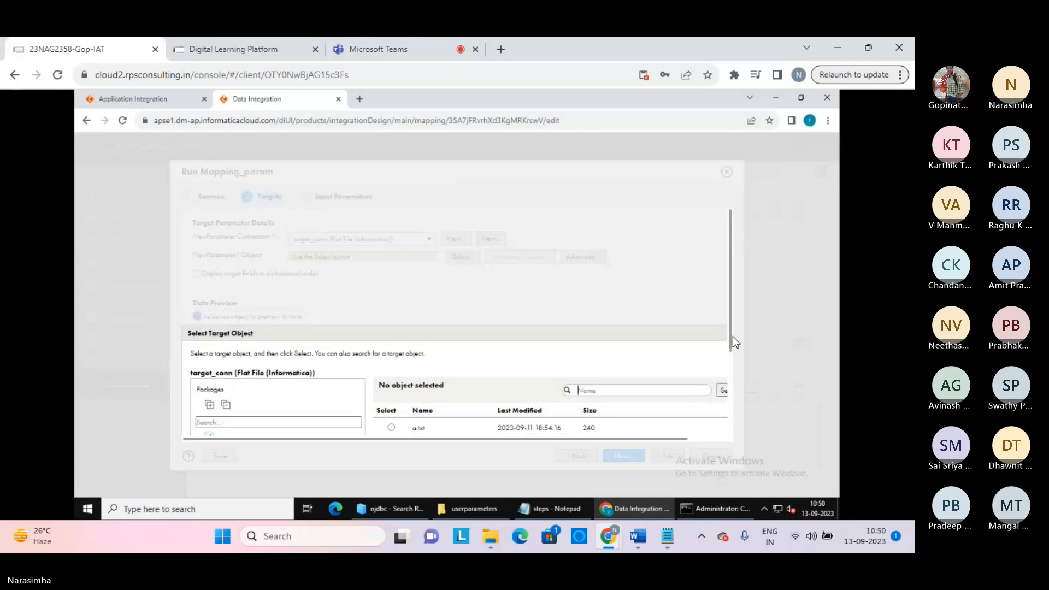
{"action": "left_click_drag", "start_coordinate": [730, 332], "coordinate": [730, 418]}
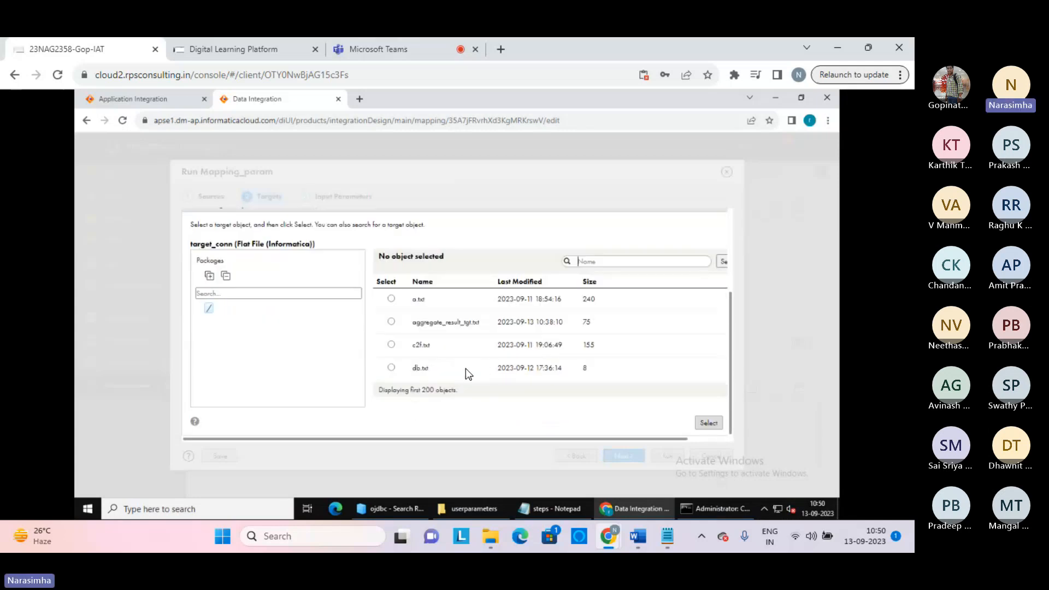
{"action": "left_click", "coordinate": [391, 322]}
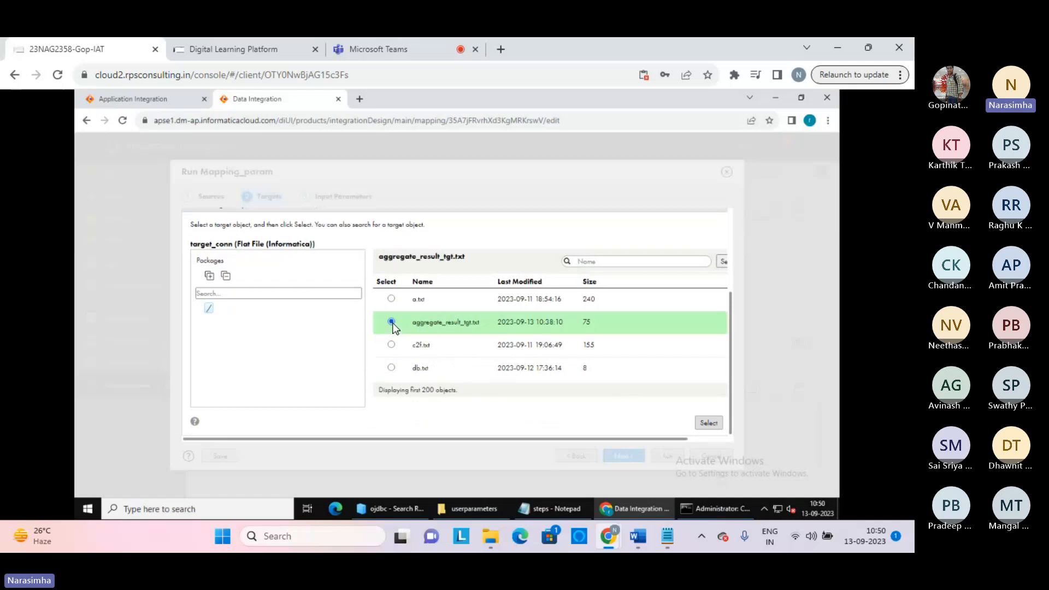
{"action": "left_click", "coordinate": [709, 423]}
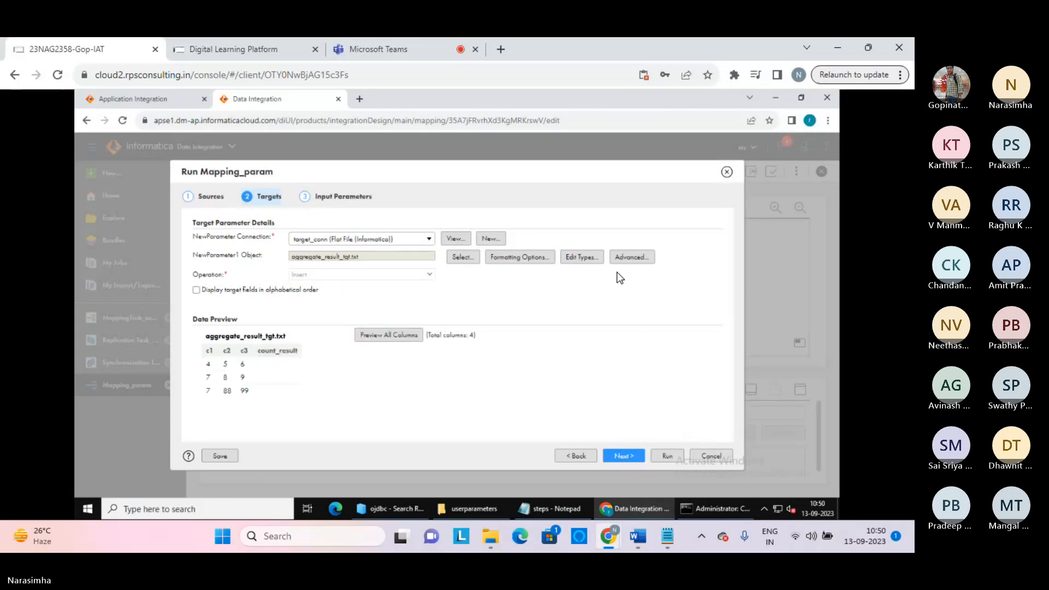
{"action": "left_click", "coordinate": [630, 258]}
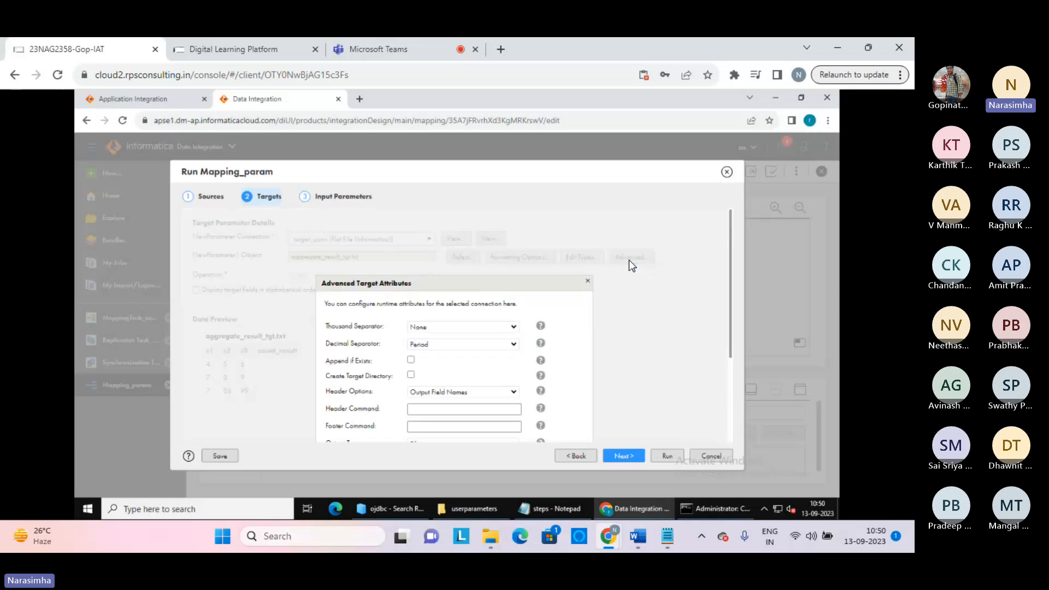
{"action": "left_click", "coordinate": [587, 283]}
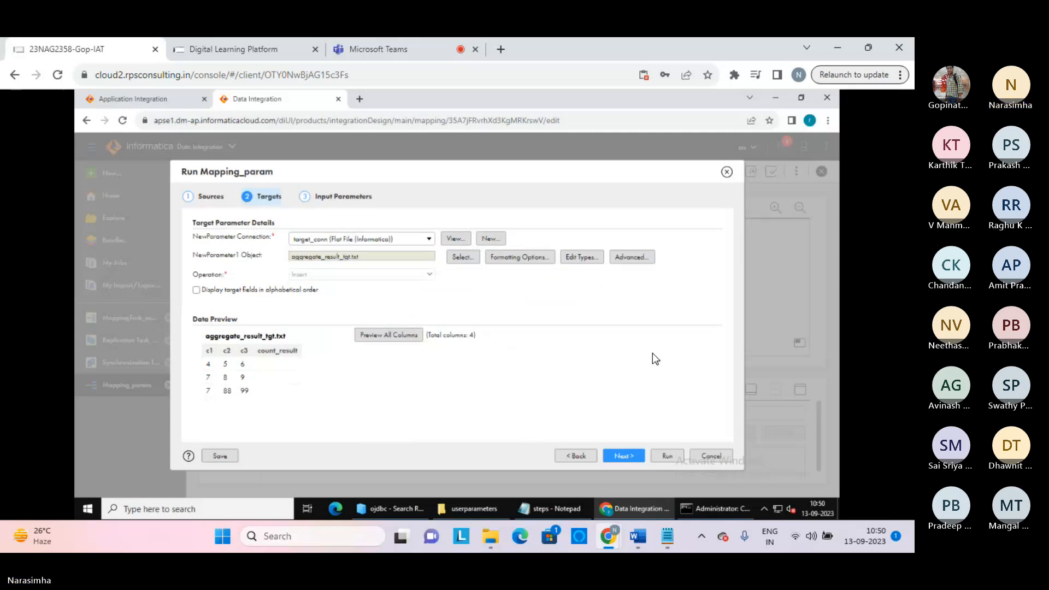
{"action": "left_click", "coordinate": [624, 456]}
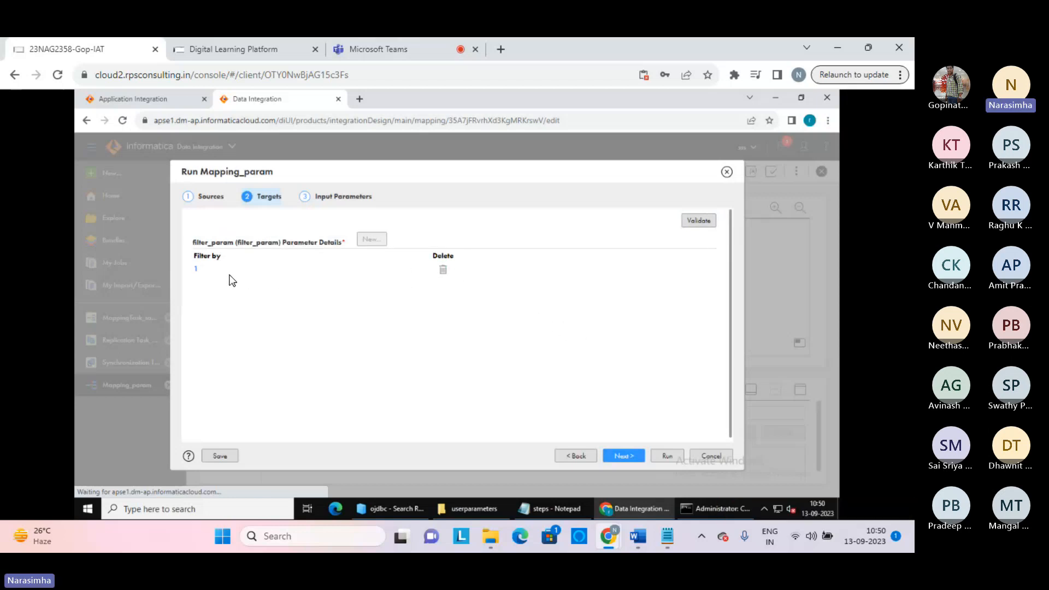
Step: Replace filter_param's value with a not-equal-to '1' filter expression on field c1
{"action": "left_click", "coordinate": [195, 269]}
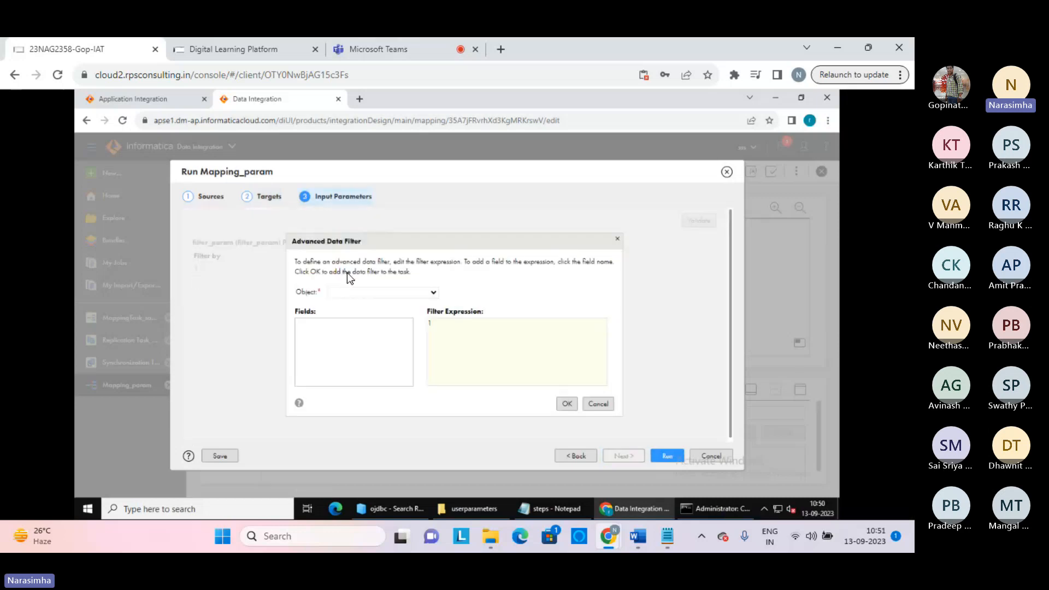
{"action": "left_click", "coordinate": [464, 323]}
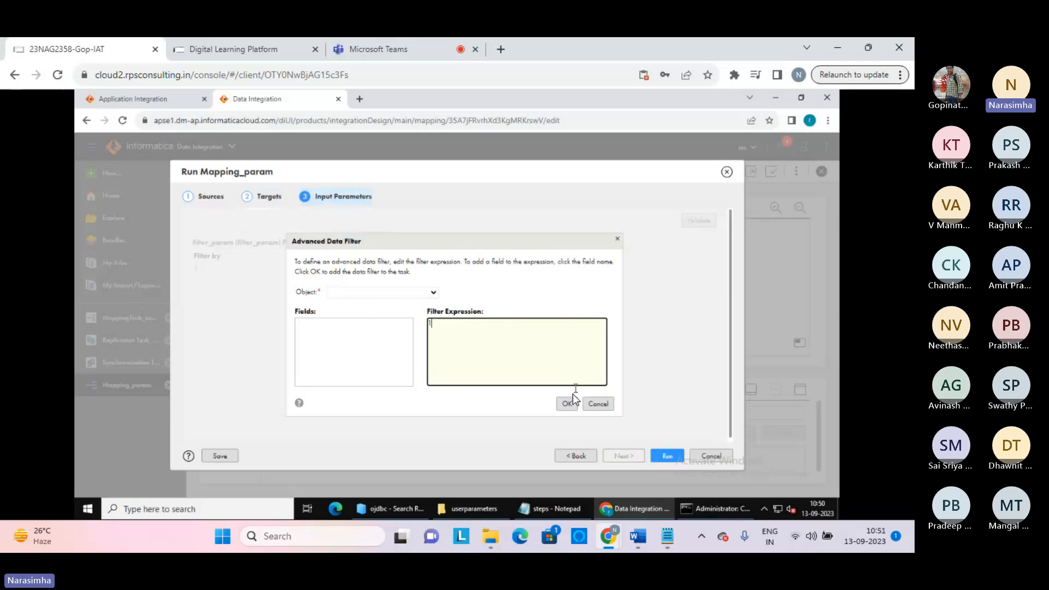
{"action": "left_click", "coordinate": [434, 294]}
{"action": "left_click", "coordinate": [366, 313]}
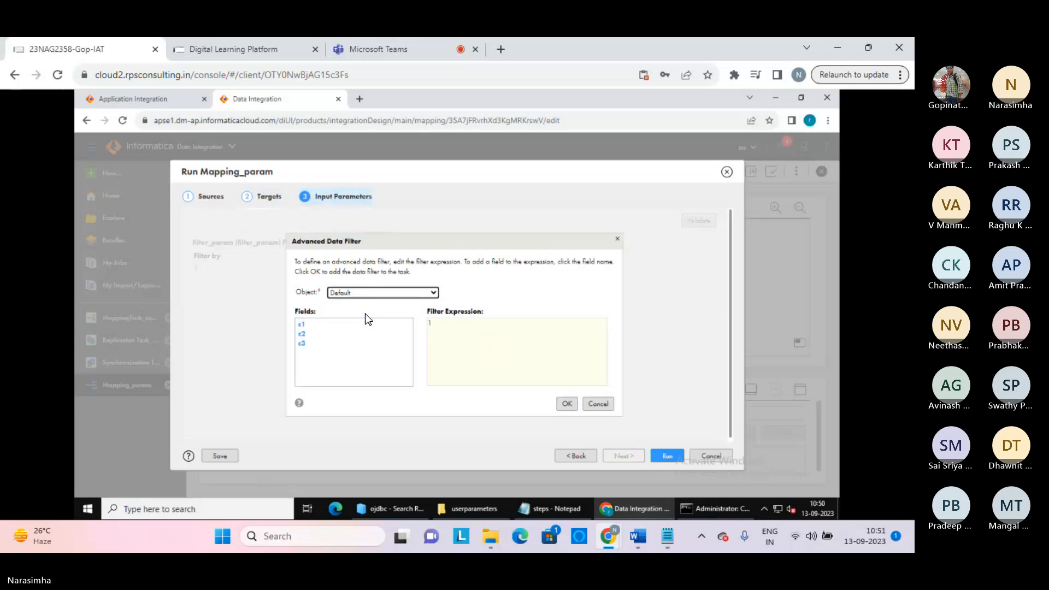
{"action": "left_click", "coordinate": [301, 325]}
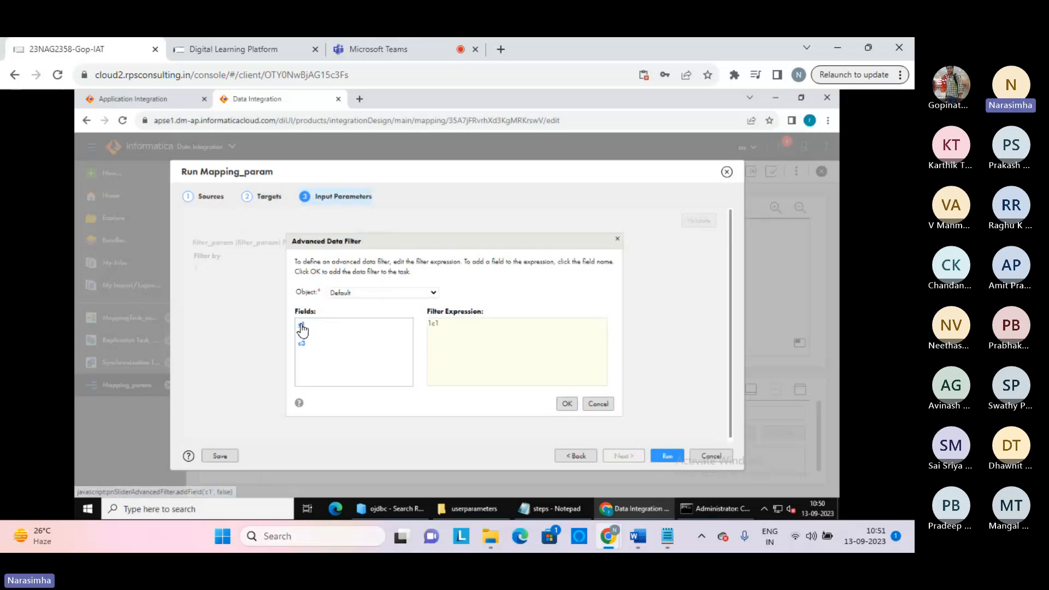
{"action": "left_click", "coordinate": [450, 332]}
{"action": "key", "text": "ctrl+a"}
{"action": "key", "text": "BackSpace"}
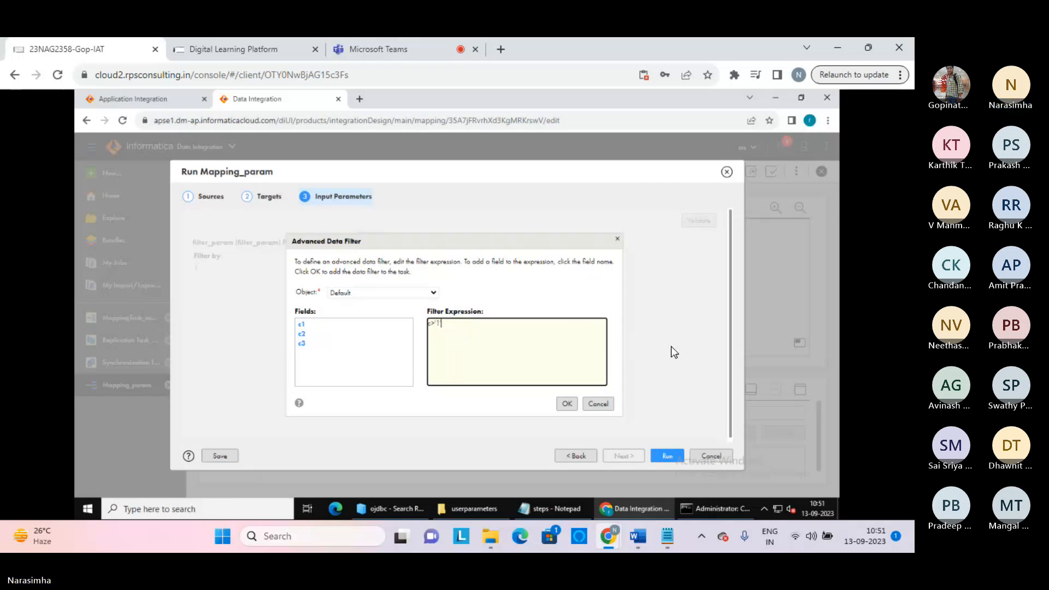
{"action": "left_click", "coordinate": [567, 404]}
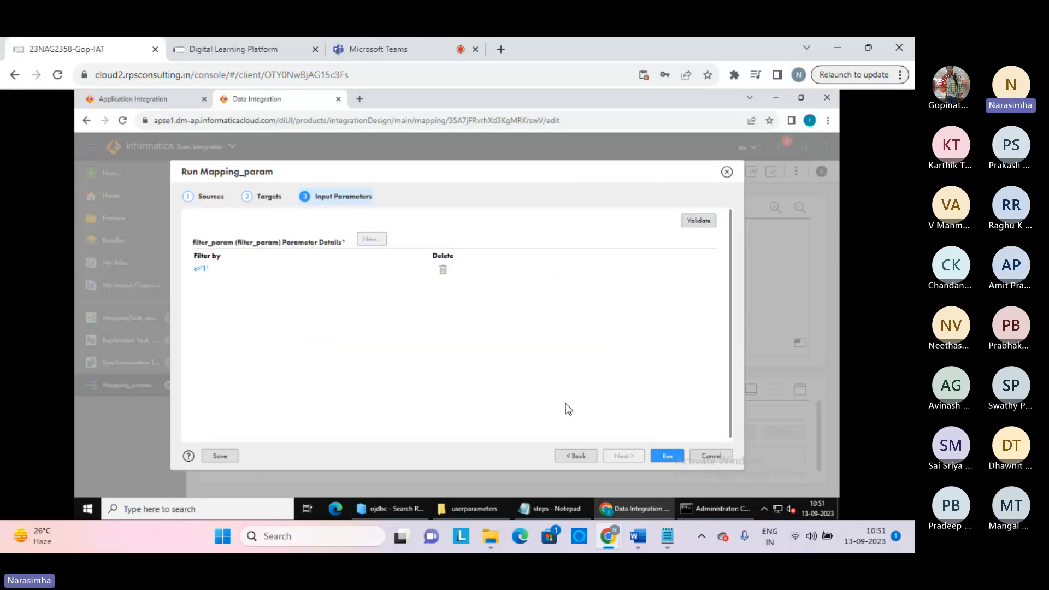
Step: Run the mapping and check My Jobs, where Mapping_param-1 shows Failed with 0 rows
{"action": "left_click", "coordinate": [670, 457]}
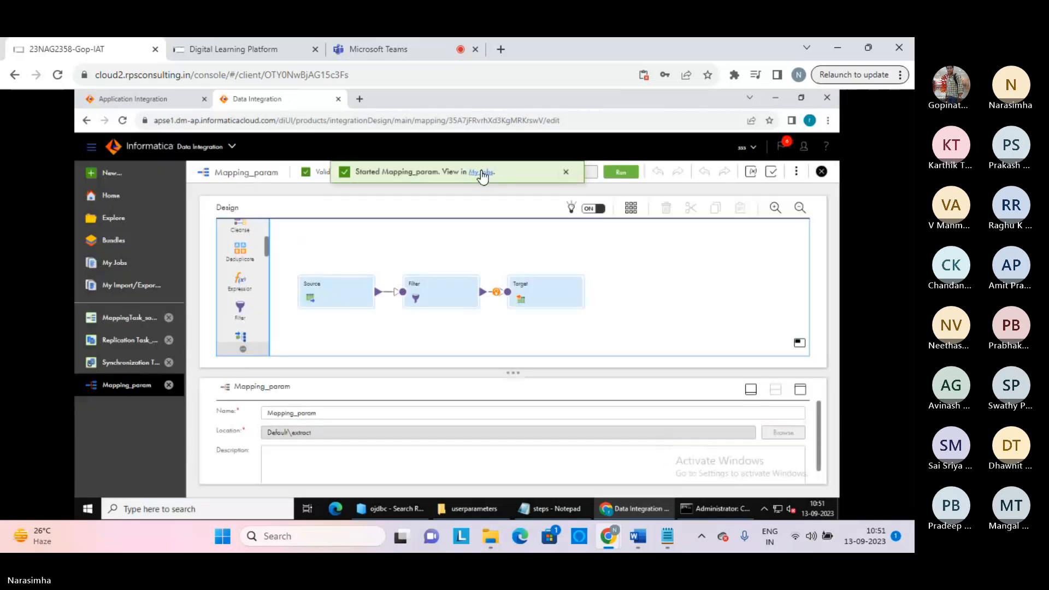
{"action": "left_click", "coordinate": [480, 173]}
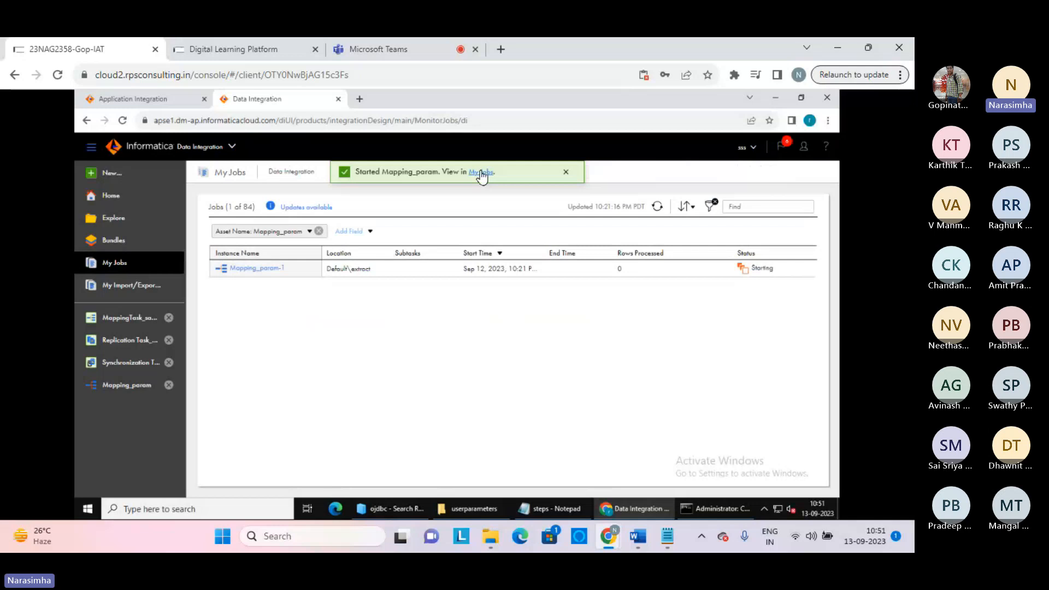
{"action": "left_click", "coordinate": [658, 207]}
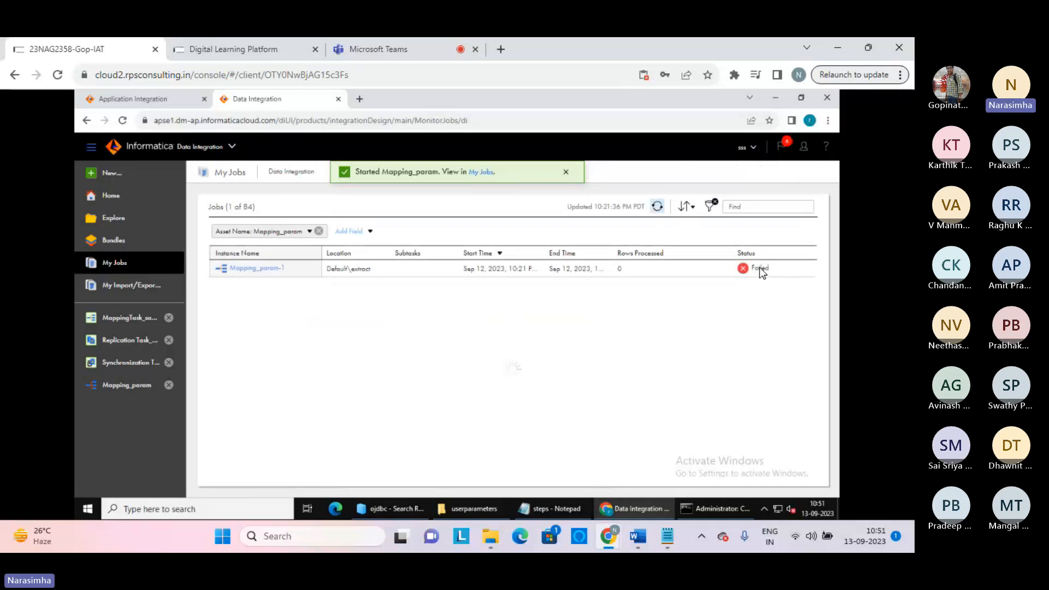
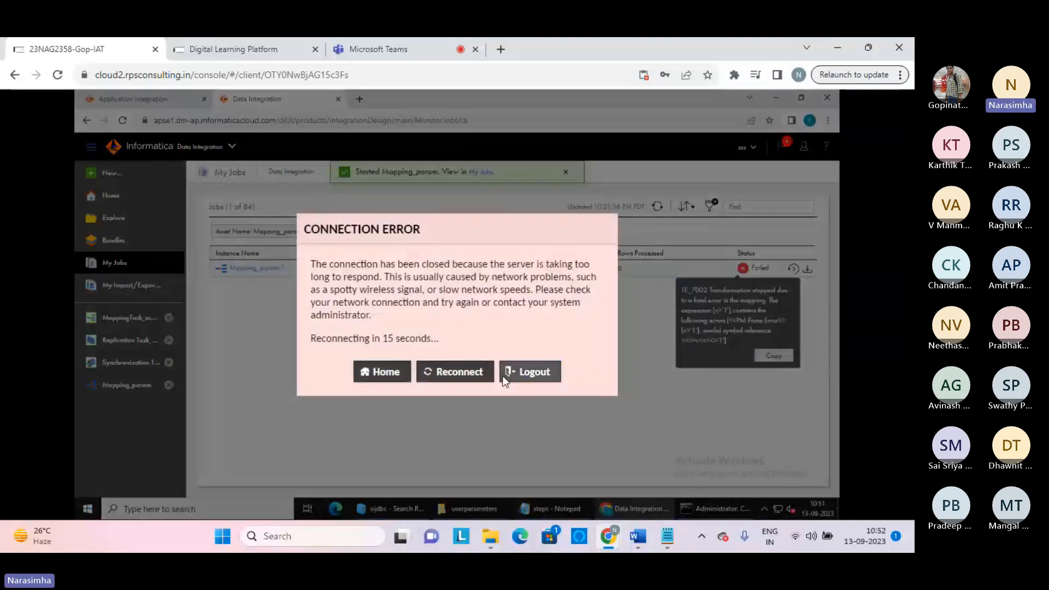
Step: Reconnect to the server and reopen Mapping_param from the failed job's details
{"action": "left_click", "coordinate": [471, 376]}
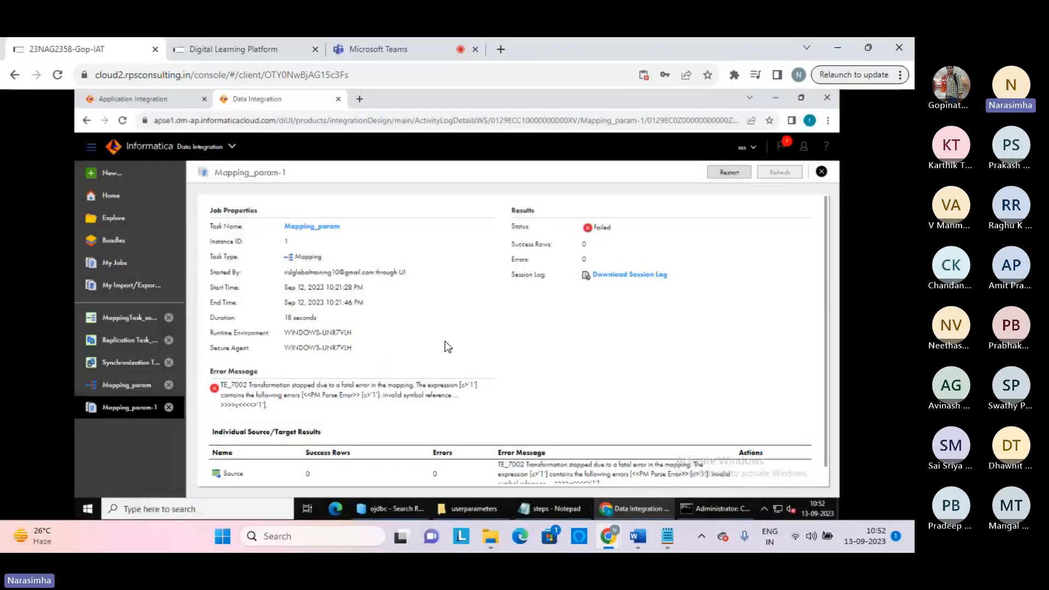
{"action": "left_click", "coordinate": [316, 228]}
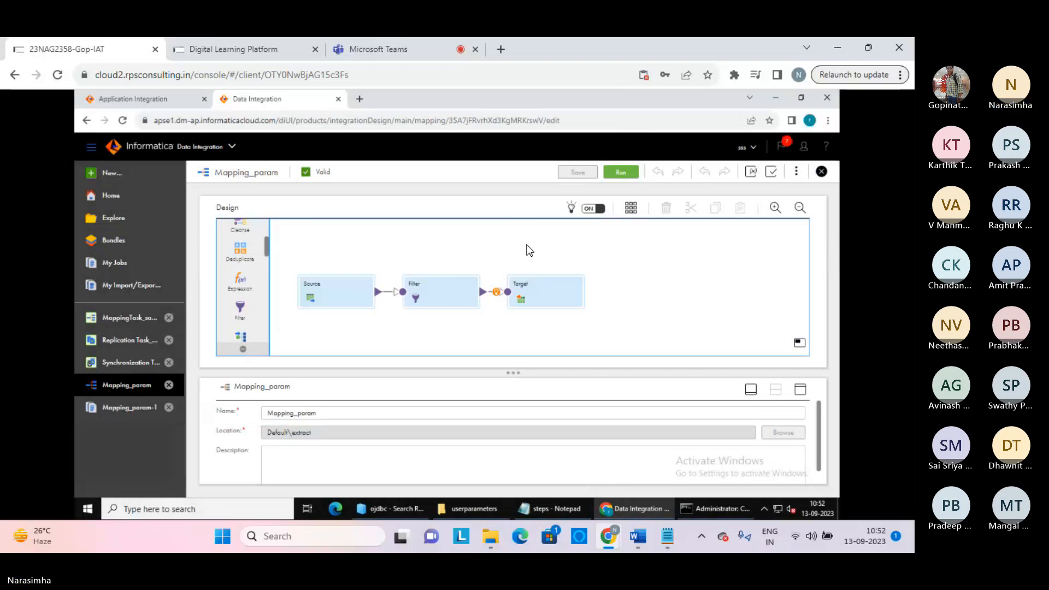
Step: Start a Mapping_param run reading seq_1.txt through source_conn as its source
{"action": "left_click", "coordinate": [614, 172]}
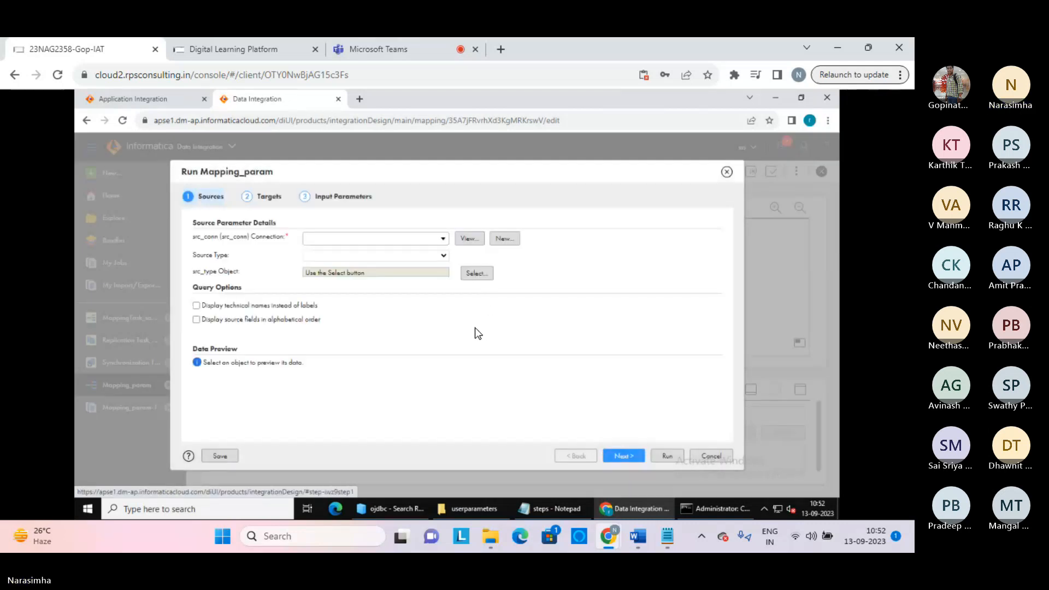
{"action": "left_click", "coordinate": [443, 241]}
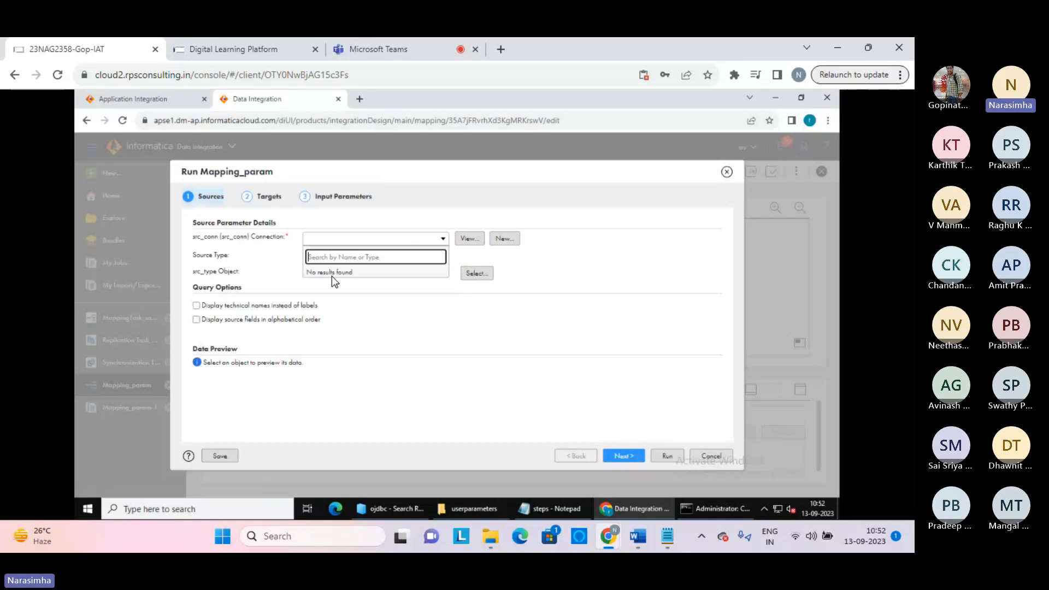
{"action": "left_click", "coordinate": [425, 349]}
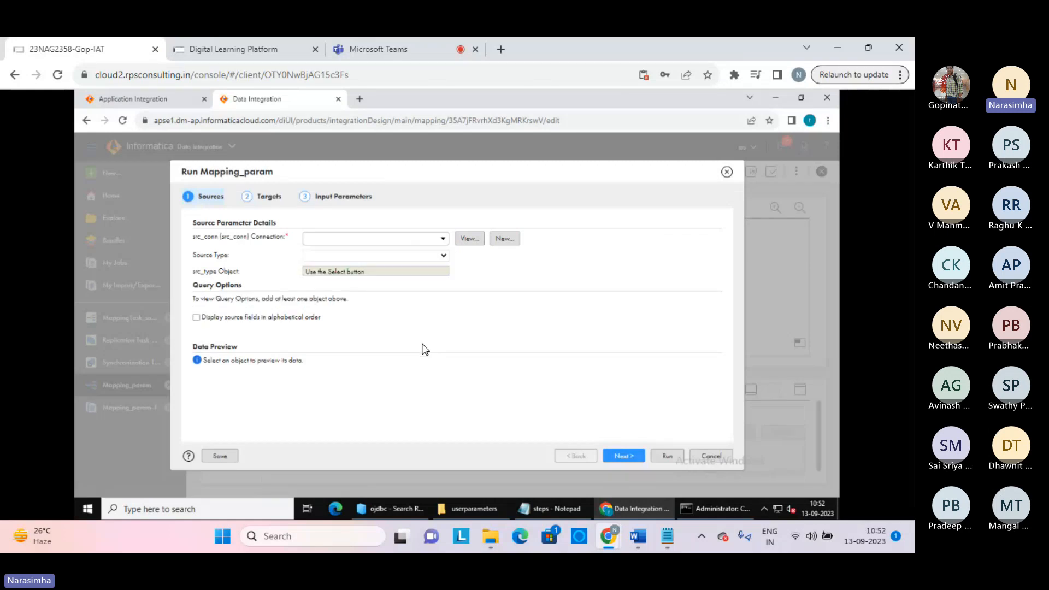
{"action": "left_click", "coordinate": [444, 241]}
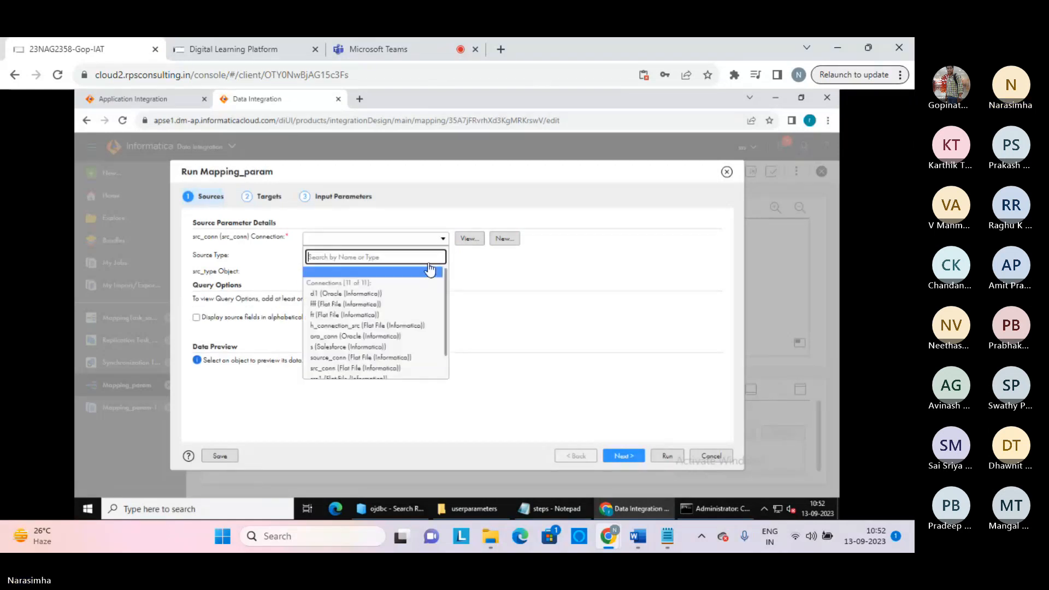
{"action": "left_click", "coordinate": [367, 358]}
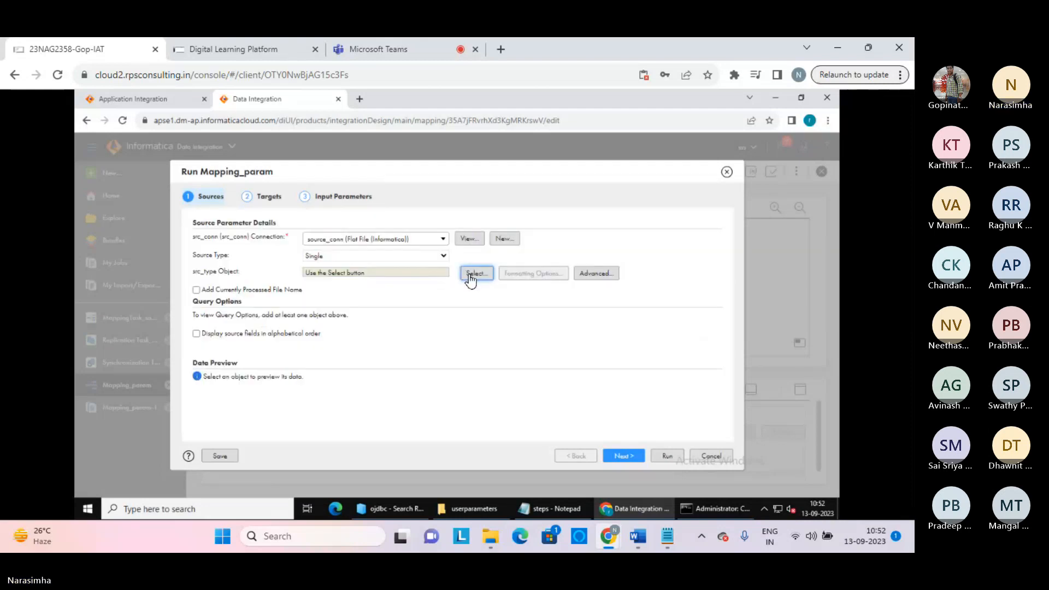
{"action": "left_click", "coordinate": [470, 280]}
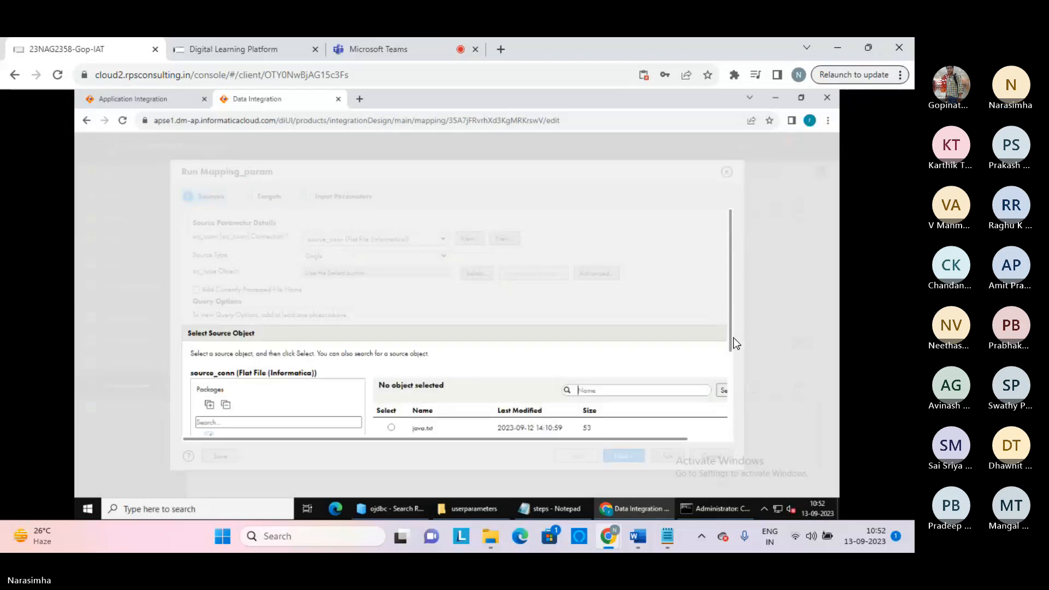
{"action": "scroll", "coordinate": [733, 336], "scroll_direction": "down", "scroll_amount": 3}
{"action": "left_click", "coordinate": [392, 321]}
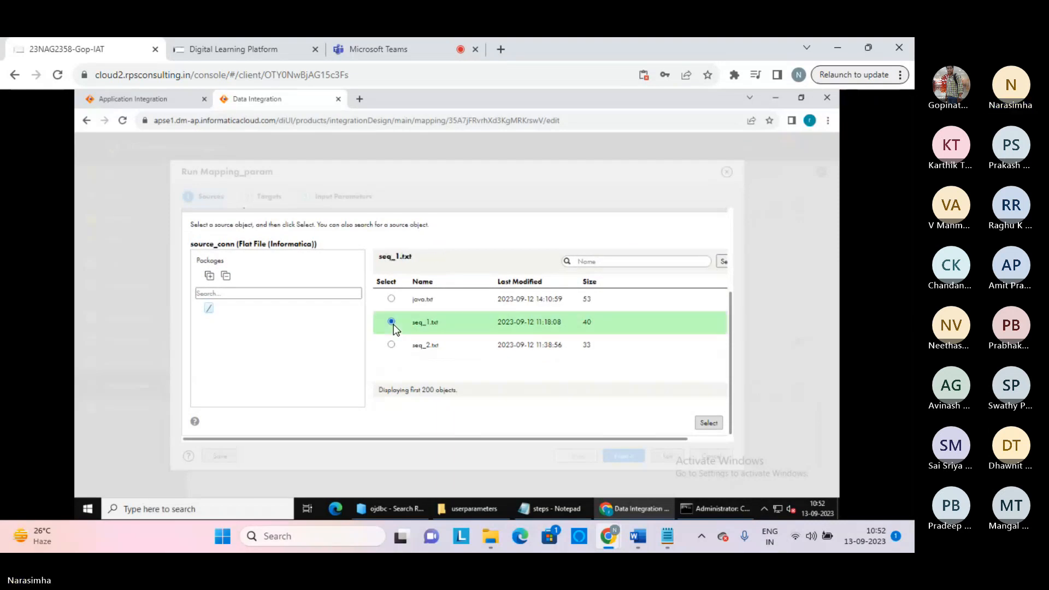
{"action": "left_click", "coordinate": [707, 423]}
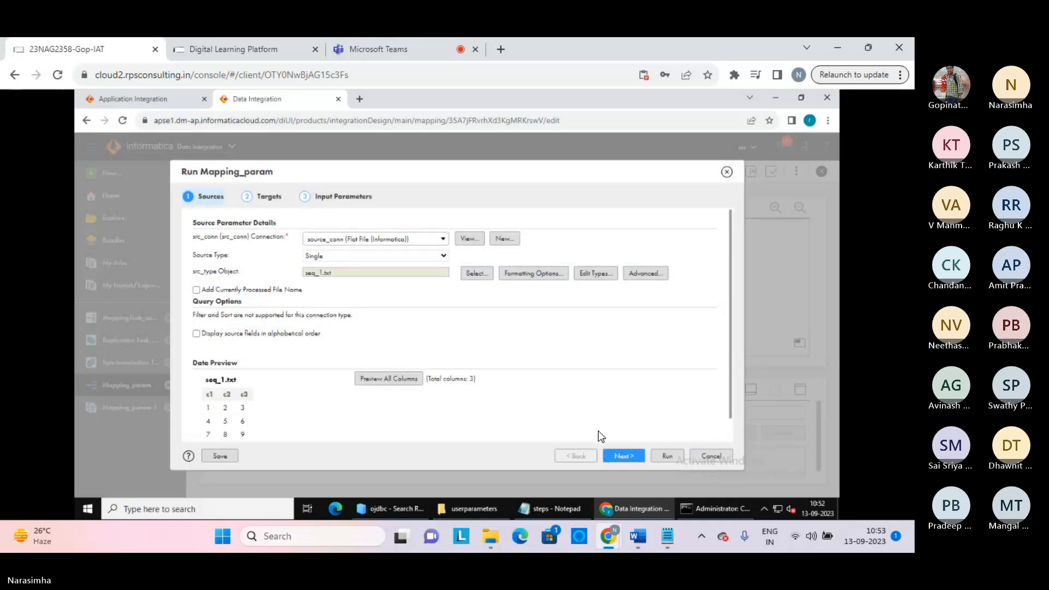
{"action": "left_click", "coordinate": [623, 457]}
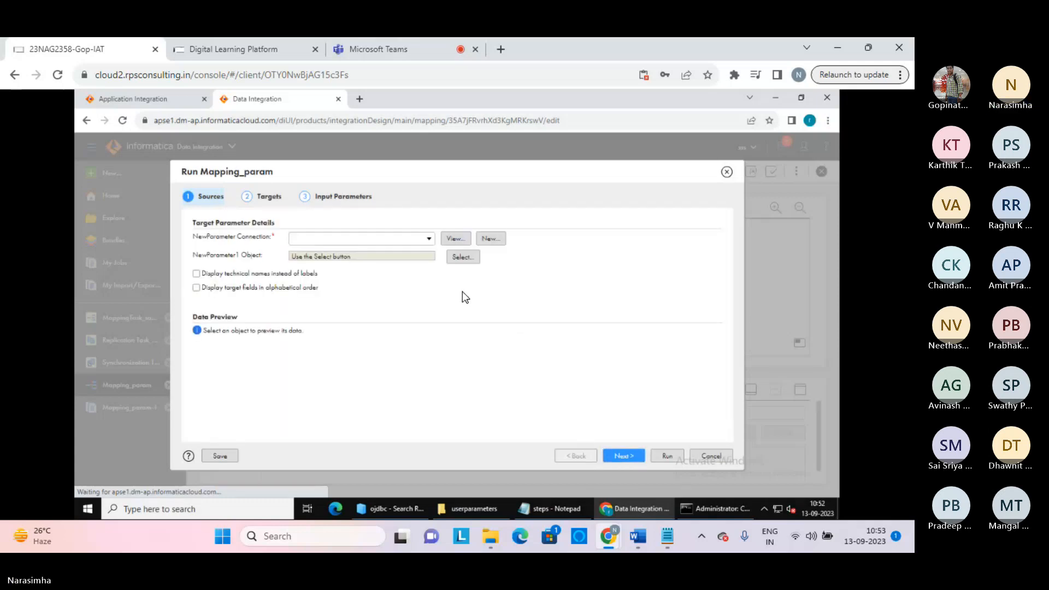
Step: Choose target_conn and aggregate_result_tgt.txt as the run's target connection and object
{"action": "left_click", "coordinate": [429, 238]}
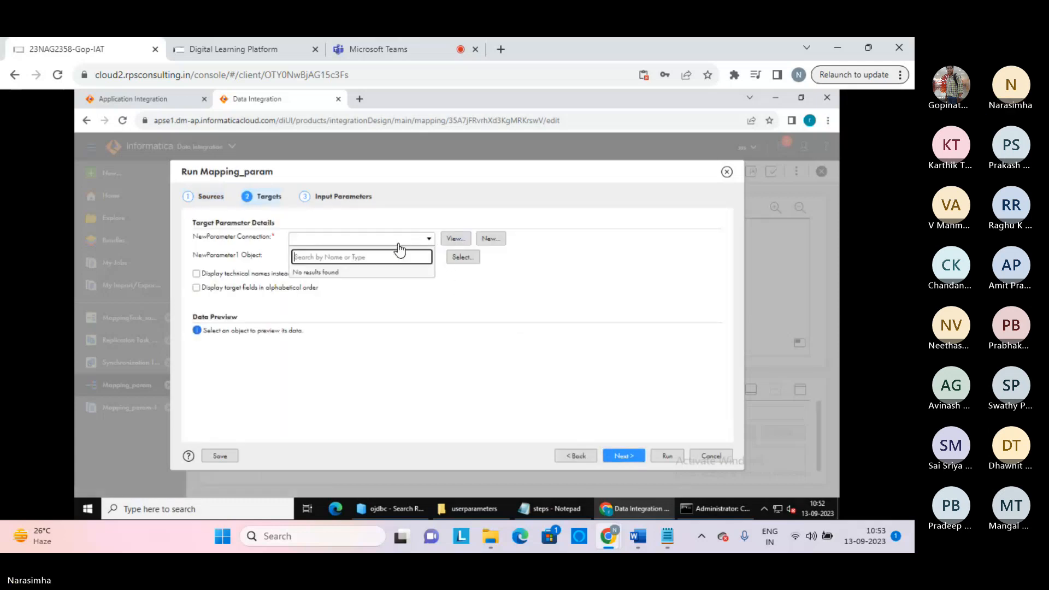
{"action": "left_click", "coordinate": [436, 303]}
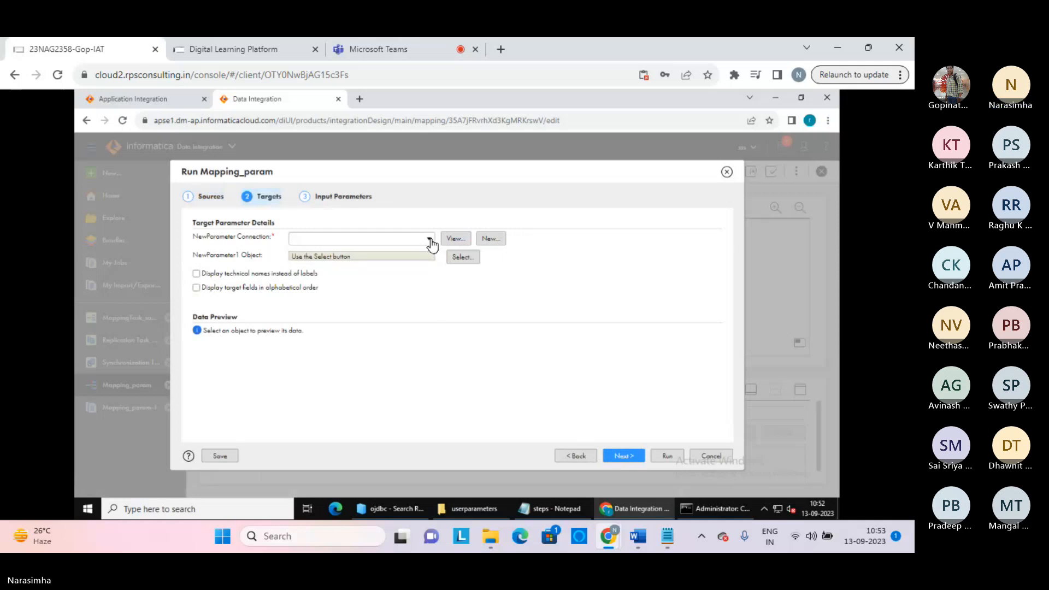
{"action": "left_click", "coordinate": [429, 239]}
{"action": "left_click", "coordinate": [425, 282]}
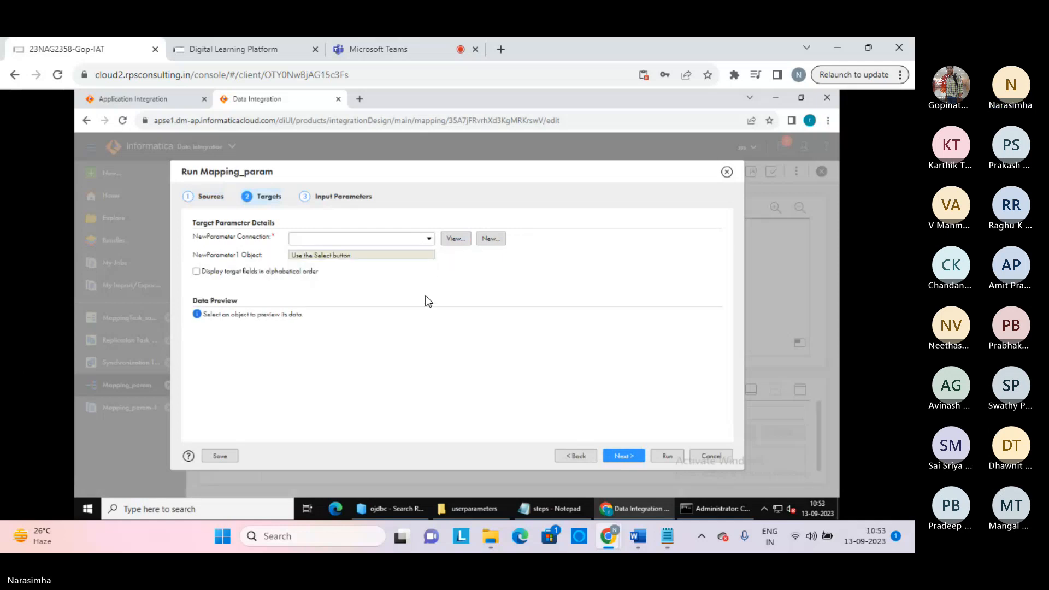
{"action": "left_click", "coordinate": [431, 238]}
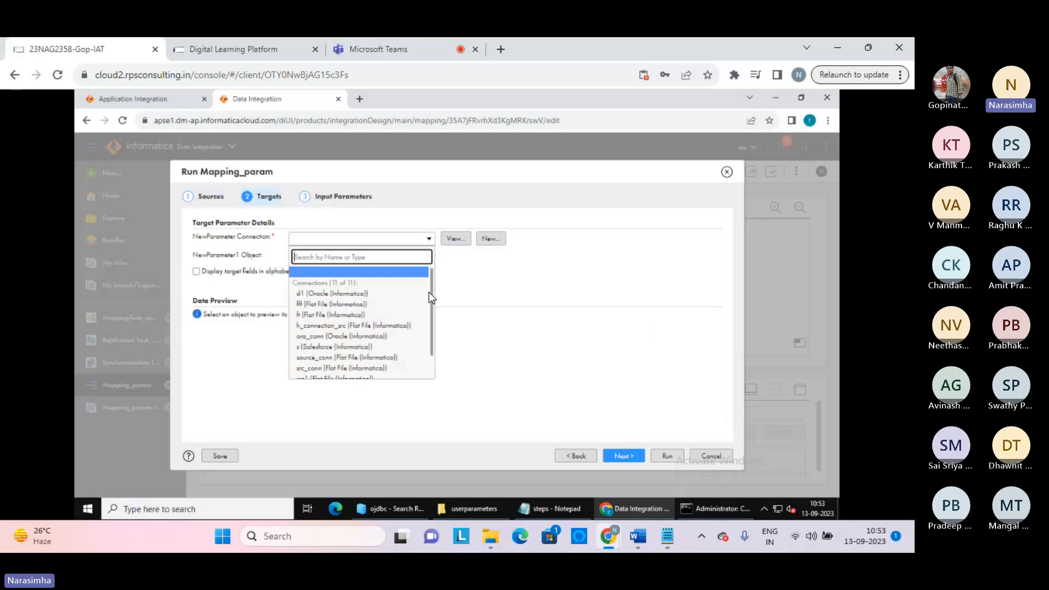
{"action": "left_click_drag", "start_coordinate": [430, 312], "coordinate": [431, 345]}
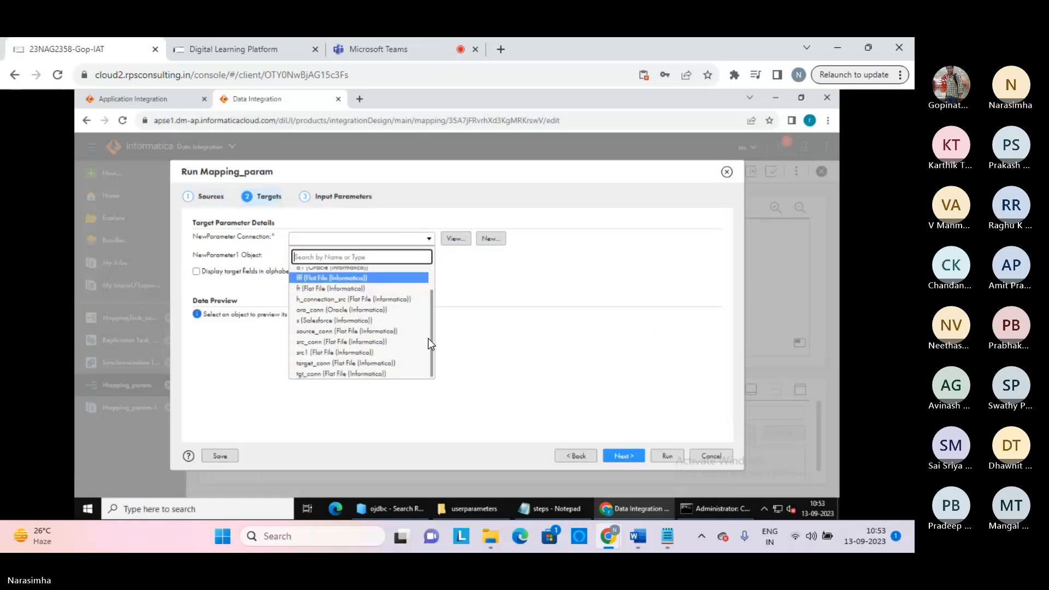
{"action": "left_click", "coordinate": [371, 364]}
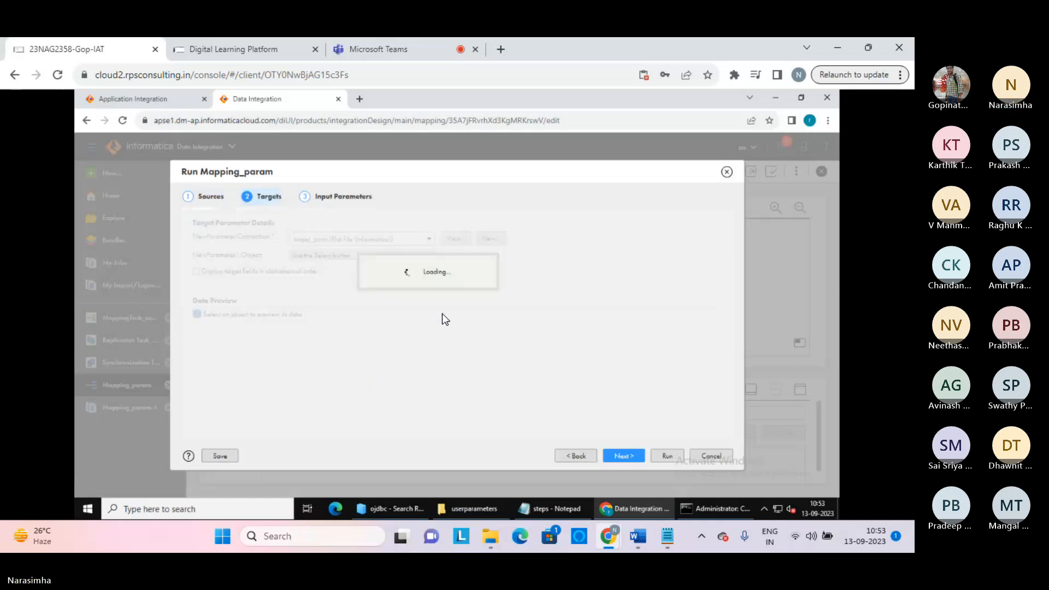
{"action": "left_click", "coordinate": [457, 254]}
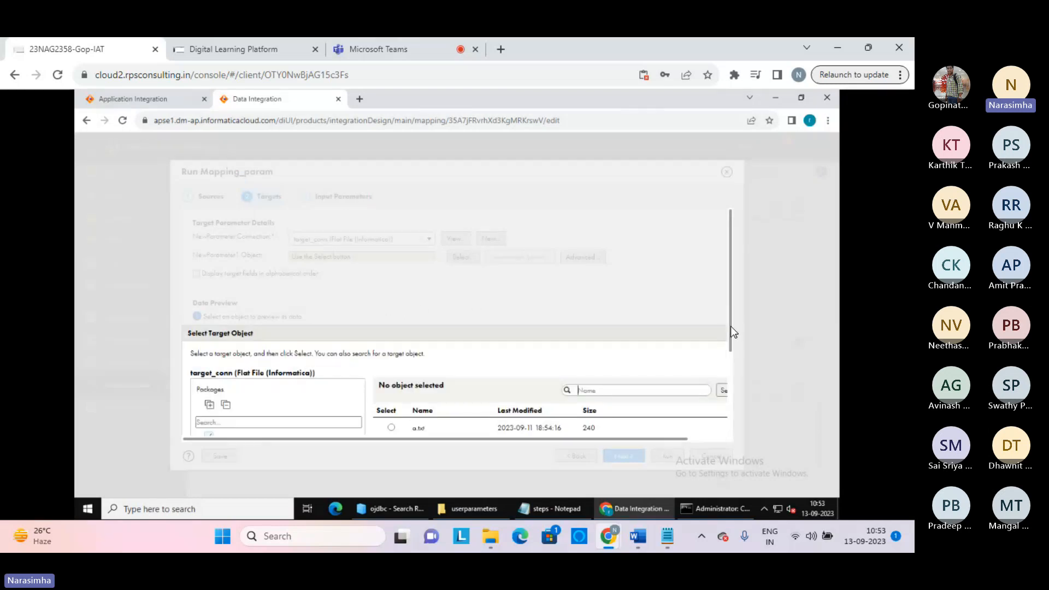
{"action": "scroll", "coordinate": [730, 326], "scroll_direction": "down", "scroll_amount": 3}
{"action": "left_click", "coordinate": [391, 335]}
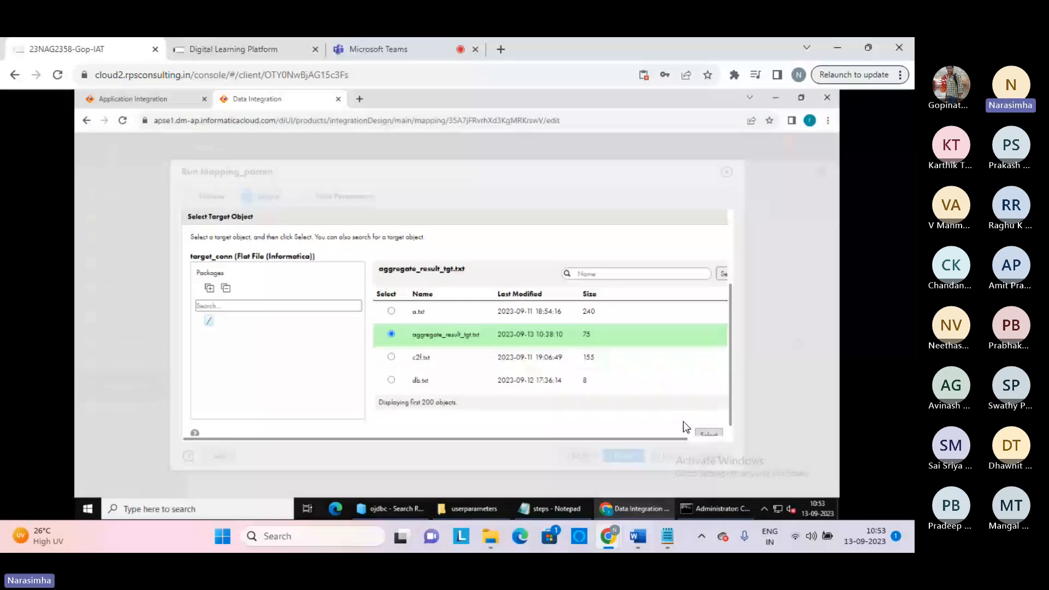
{"action": "left_click", "coordinate": [709, 433]}
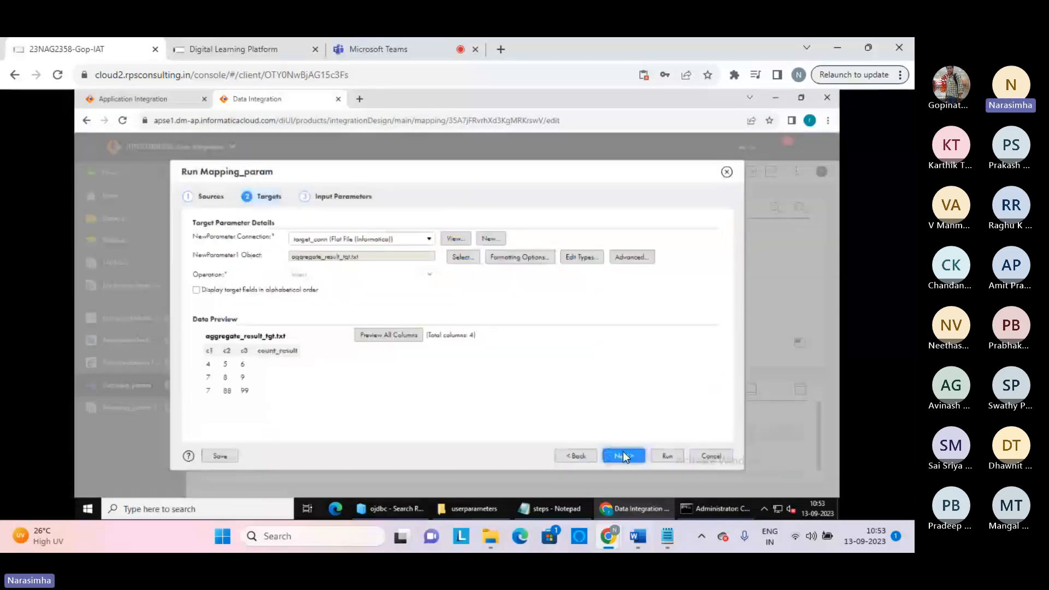
{"action": "left_click", "coordinate": [623, 455]}
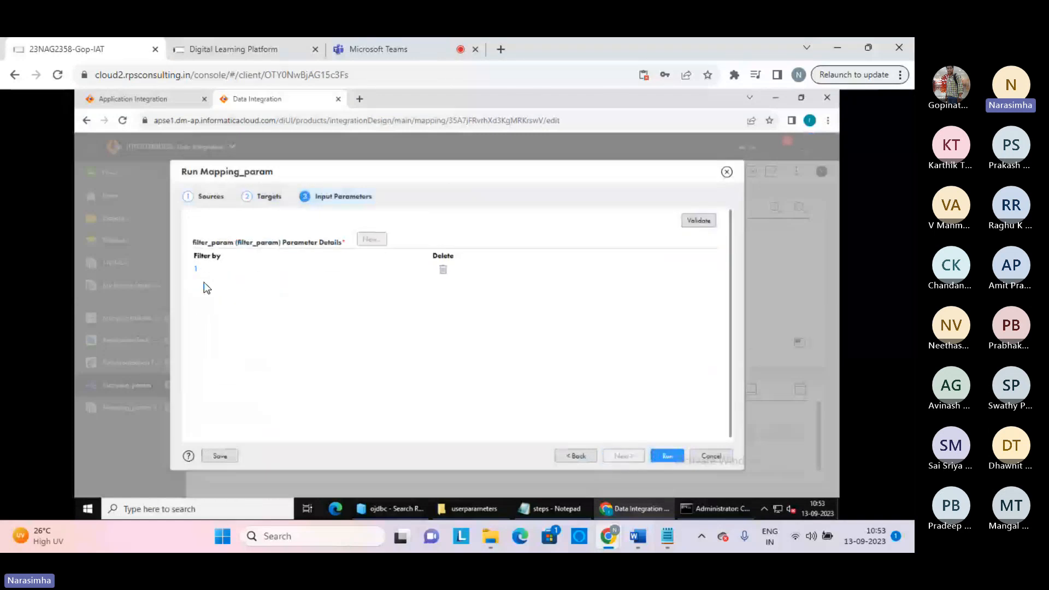
Step: Validate filter_param, then replace its filter row with a new c1 Equals '1' filter
{"action": "left_click", "coordinate": [703, 222]}
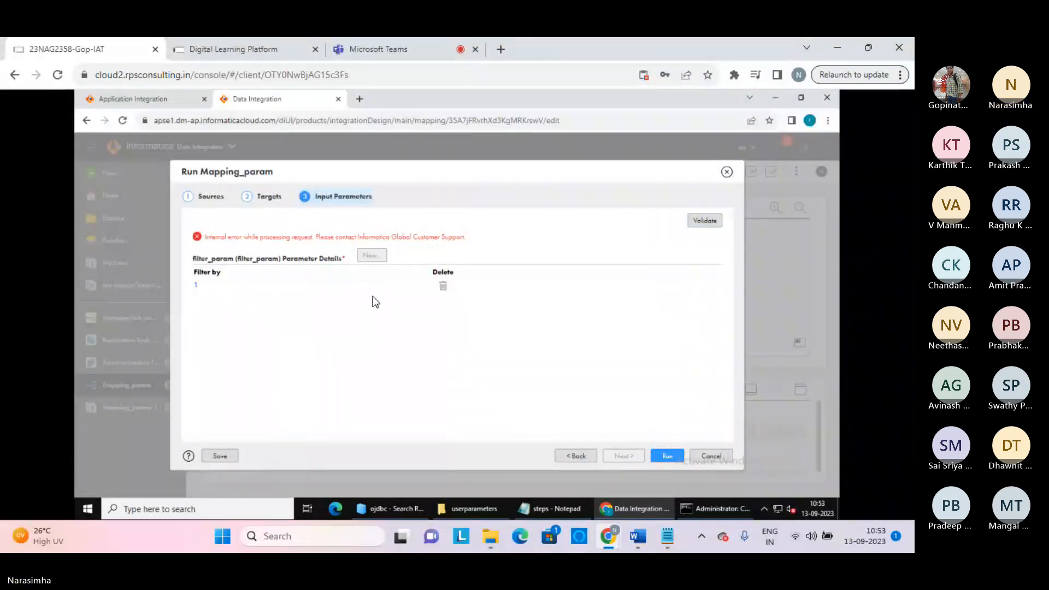
{"action": "left_click", "coordinate": [442, 289]}
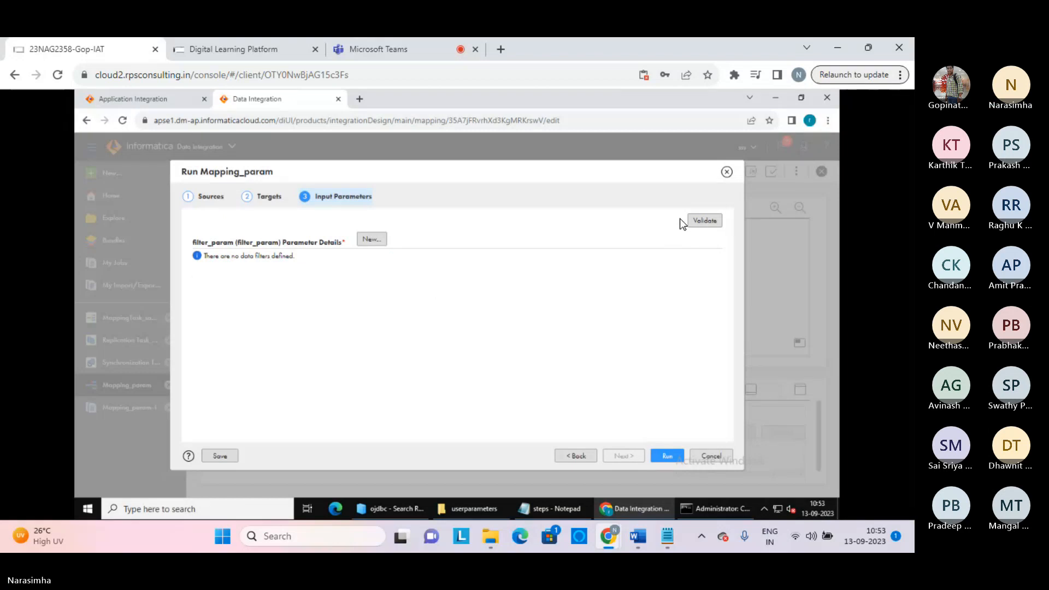
{"action": "left_click", "coordinate": [373, 240]}
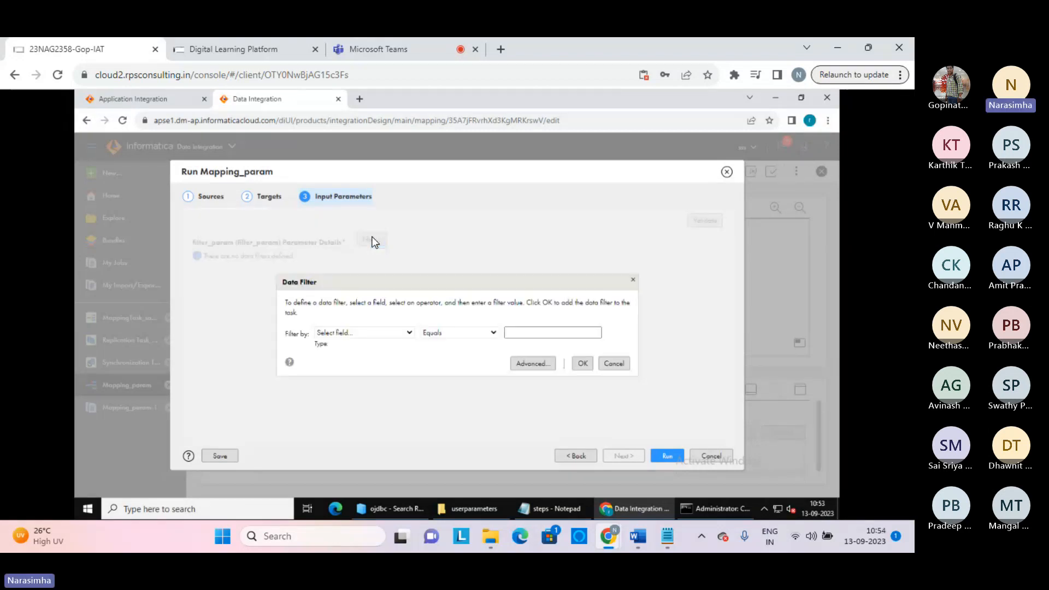
{"action": "left_click", "coordinate": [407, 331]}
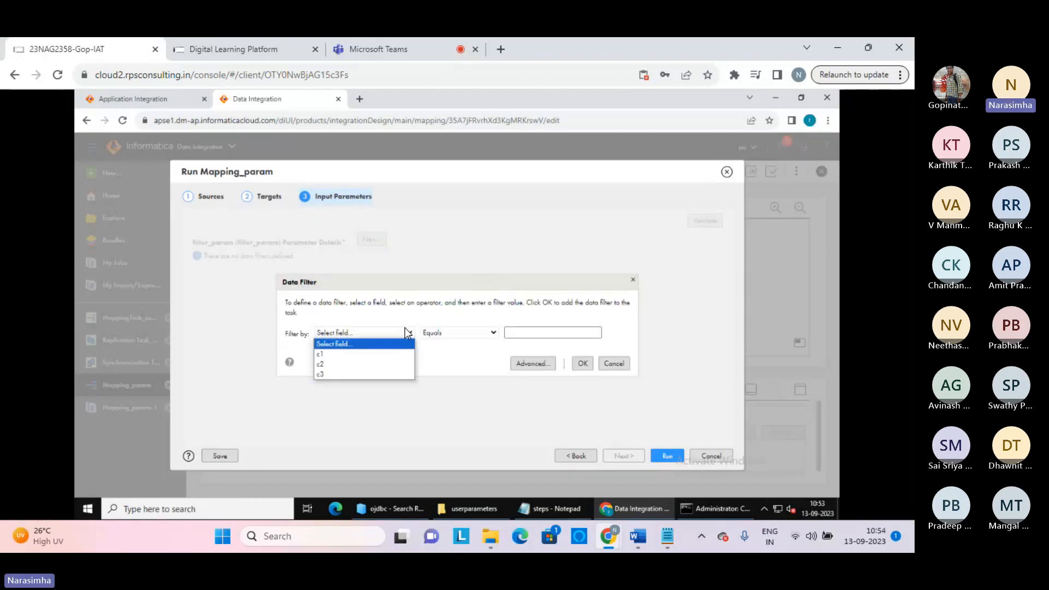
{"action": "left_click", "coordinate": [331, 354]}
{"action": "left_click", "coordinate": [522, 333]}
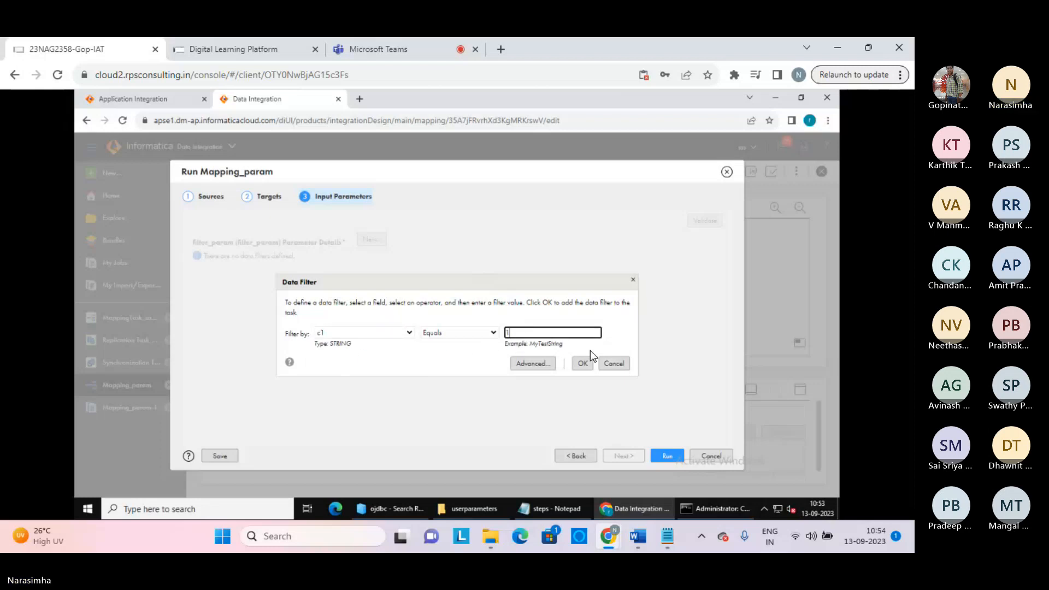
{"action": "left_click", "coordinate": [582, 364]}
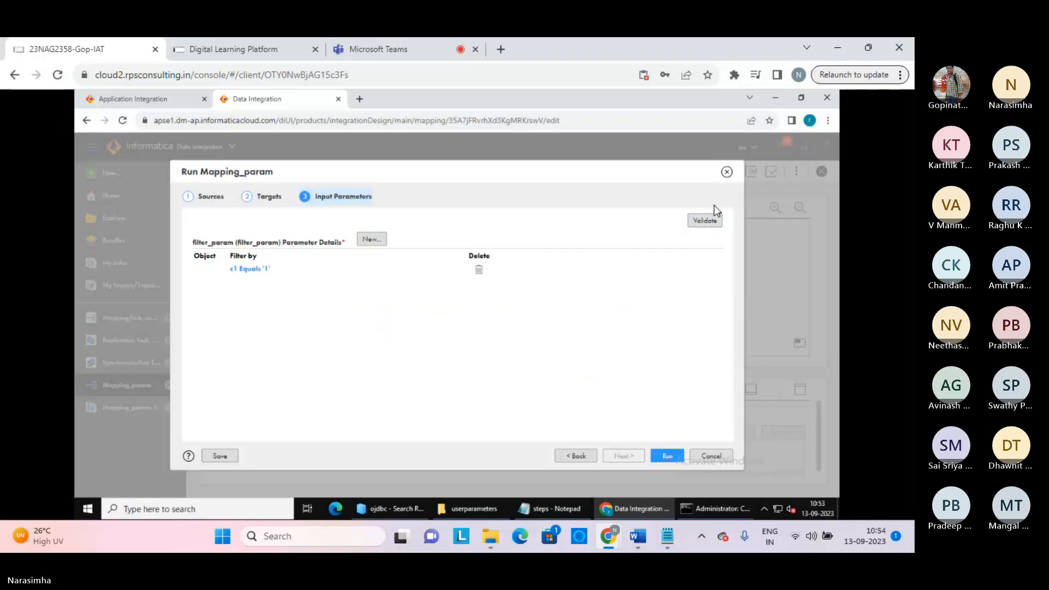
{"action": "left_click", "coordinate": [701, 221]}
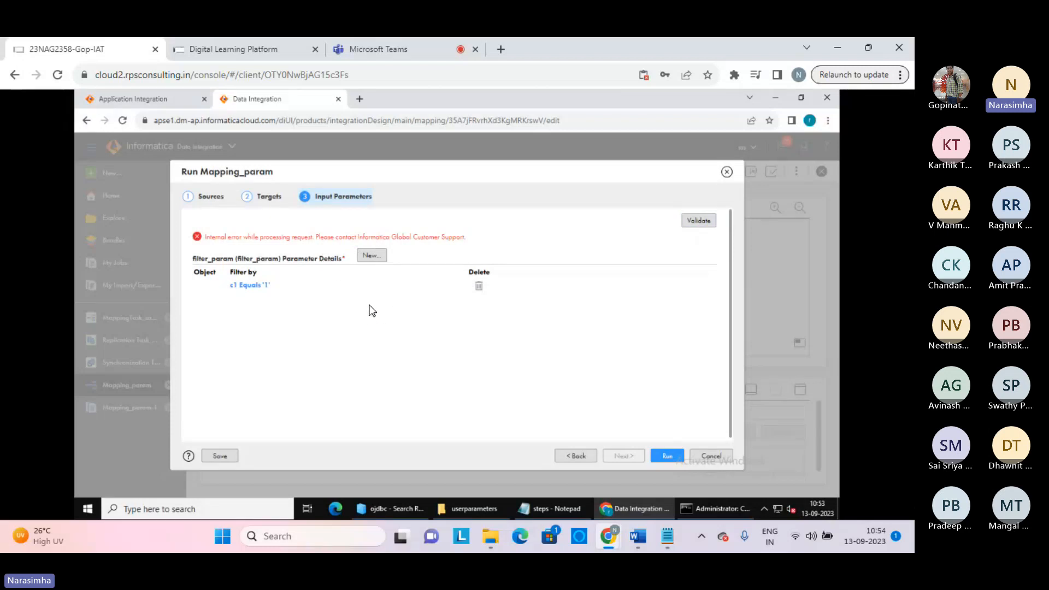
Step: Delete both filter rows and run, getting the filter_param invalid-value error
{"action": "left_click_drag", "start_coordinate": [254, 241], "coordinate": [475, 260]}
{"action": "left_click", "coordinate": [475, 260]}
{"action": "left_click", "coordinate": [479, 286]}
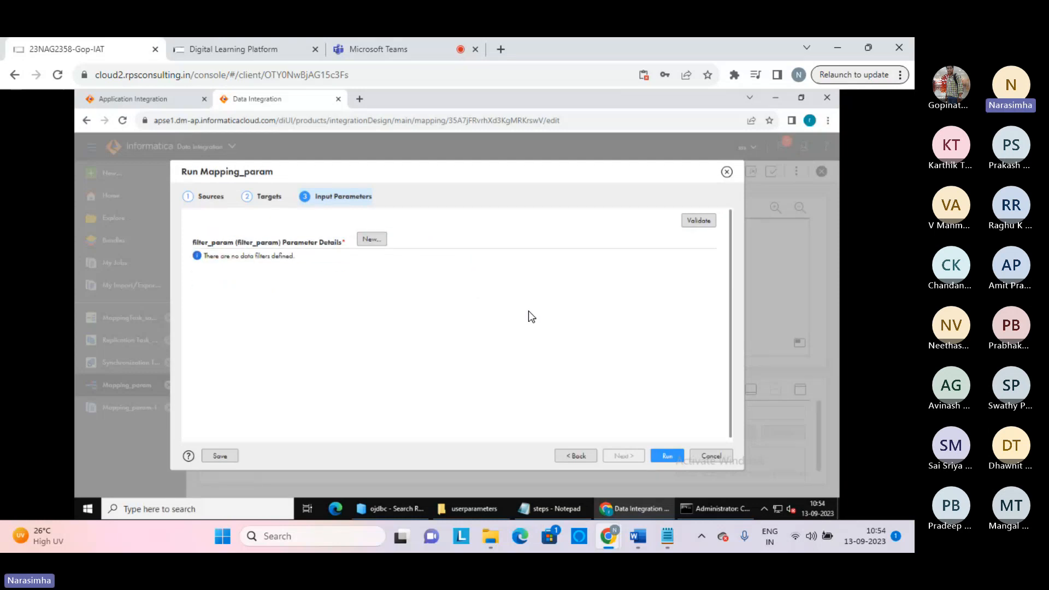
{"action": "left_click", "coordinate": [667, 456]}
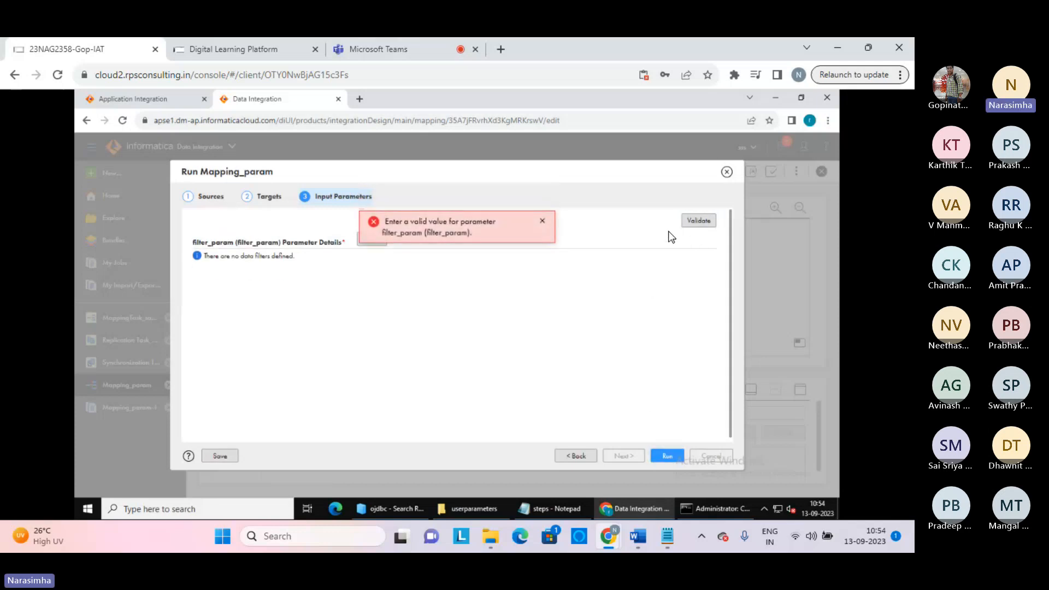
Step: Dismiss the error and add a new c1 Equals '1' data filter
{"action": "left_click", "coordinate": [544, 222]}
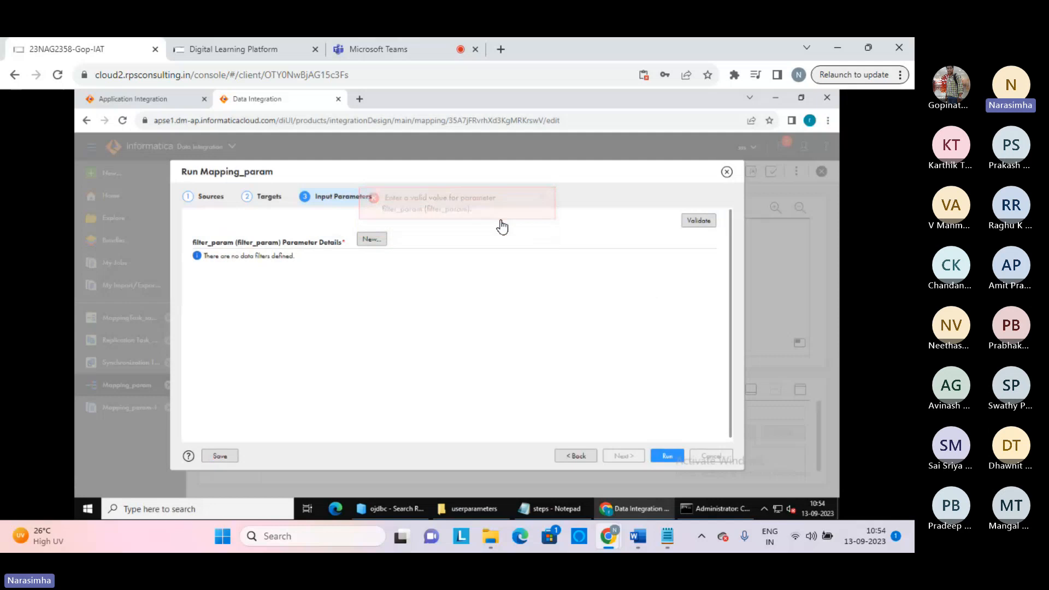
{"action": "left_click", "coordinate": [368, 238]}
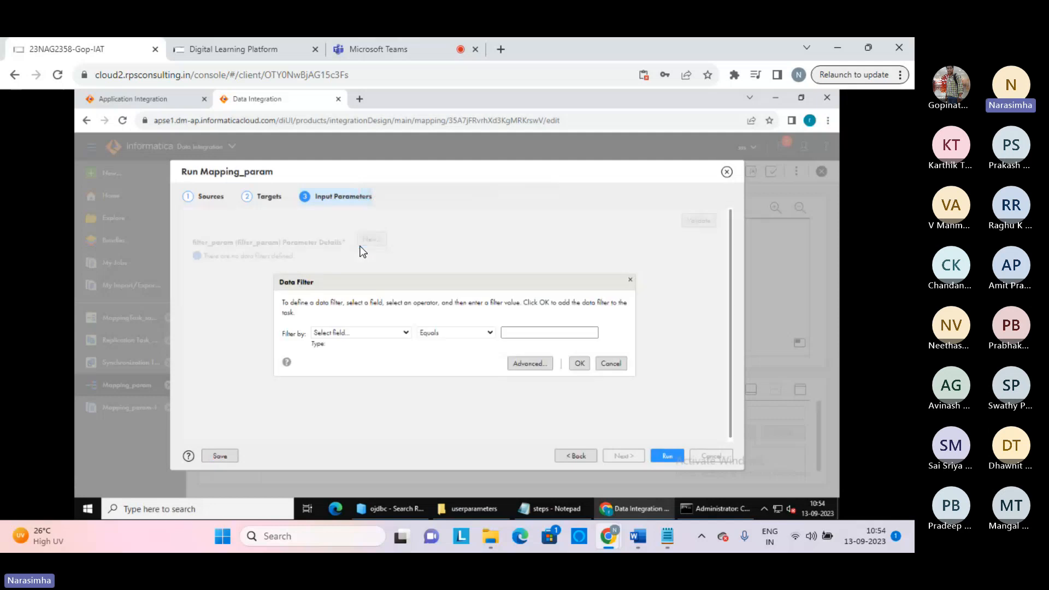
{"action": "left_click", "coordinate": [405, 333]}
{"action": "left_click", "coordinate": [352, 354]}
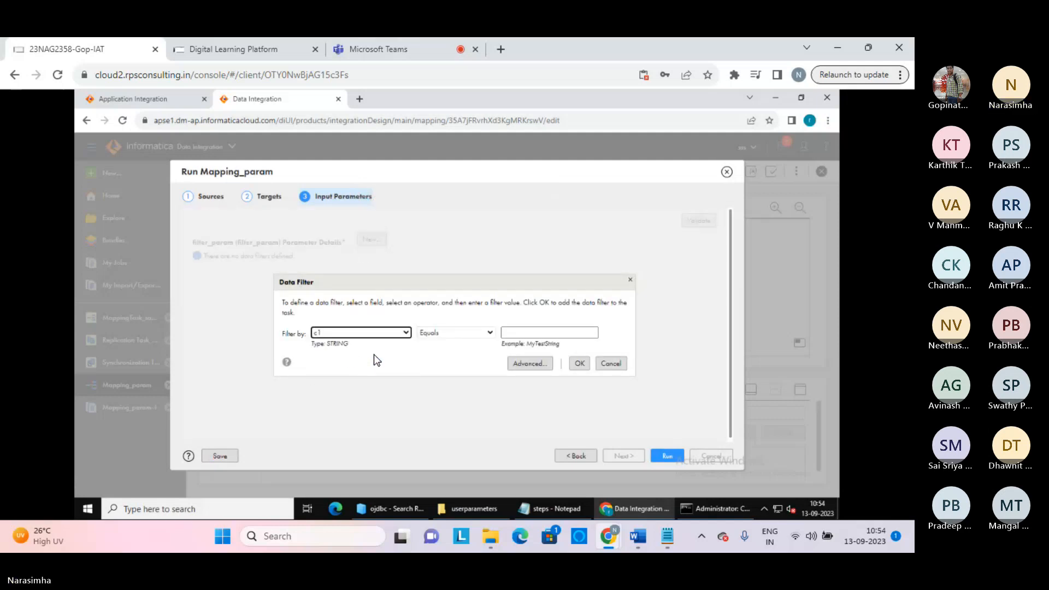
{"action": "left_click", "coordinate": [488, 333]}
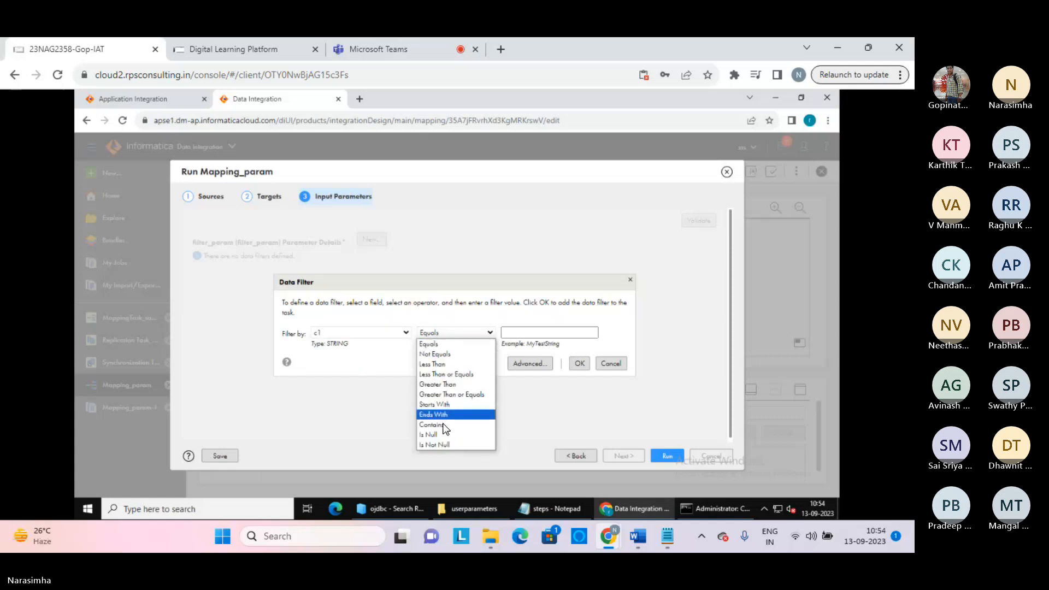
{"action": "left_click", "coordinate": [440, 425]}
{"action": "left_click", "coordinate": [491, 335]}
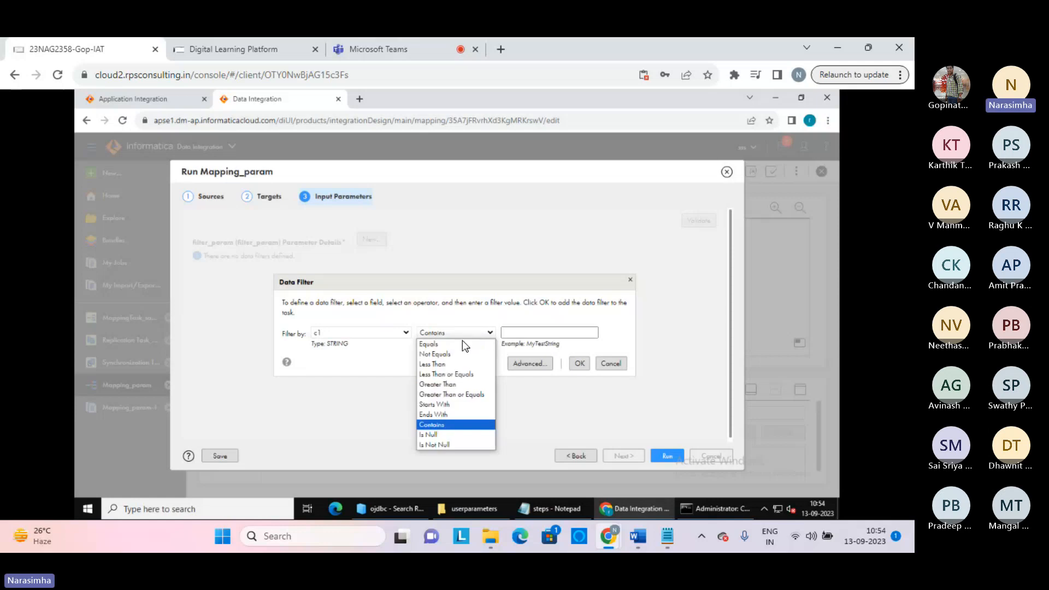
{"action": "left_click", "coordinate": [450, 346]}
{"action": "left_click", "coordinate": [510, 334]}
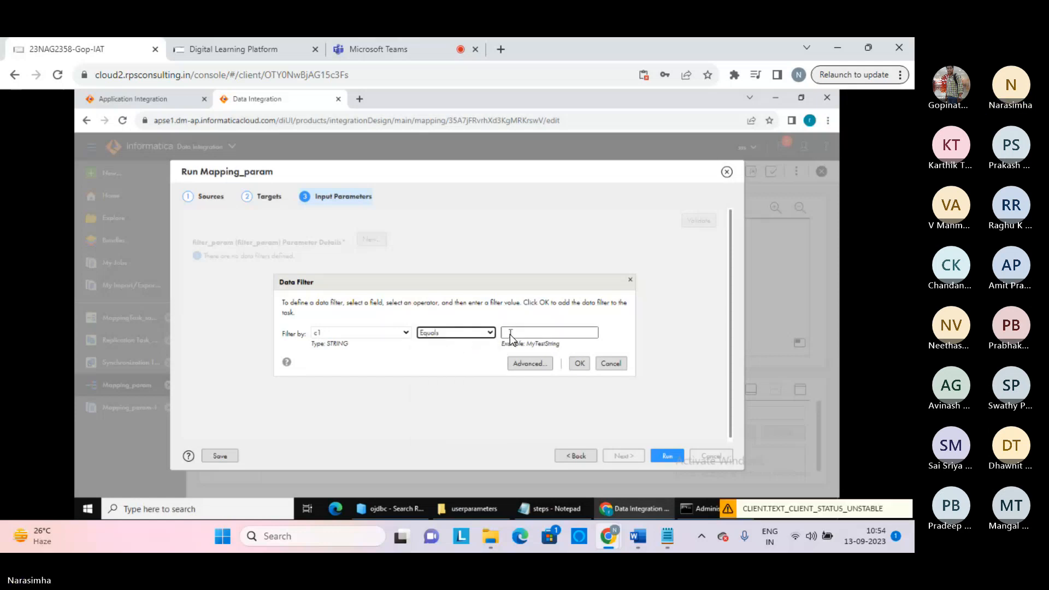
{"action": "left_click", "coordinate": [510, 334]}
{"action": "type", "text": "1"}
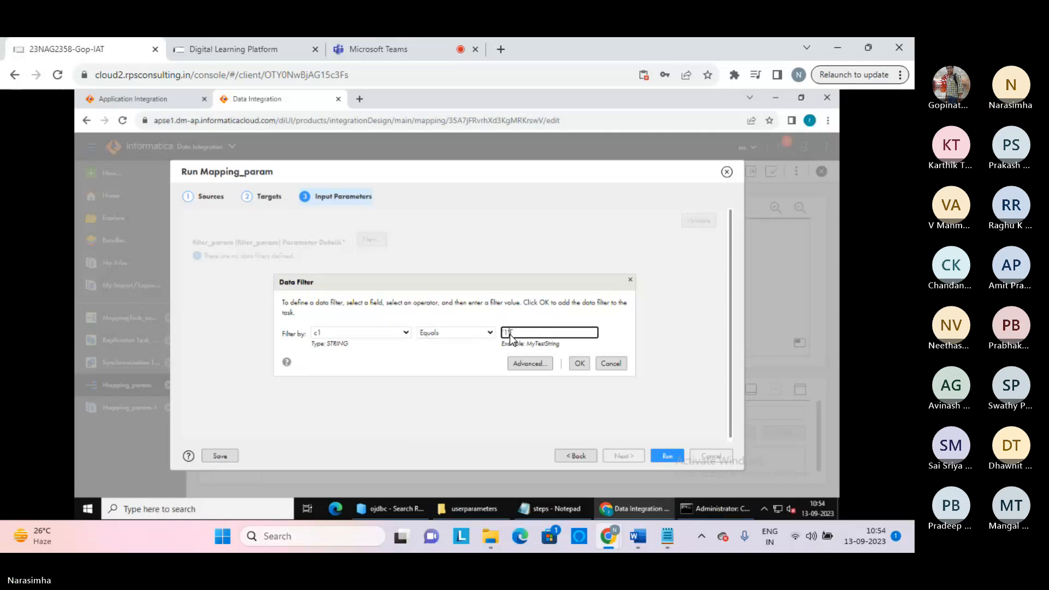
{"action": "left_click", "coordinate": [579, 363]}
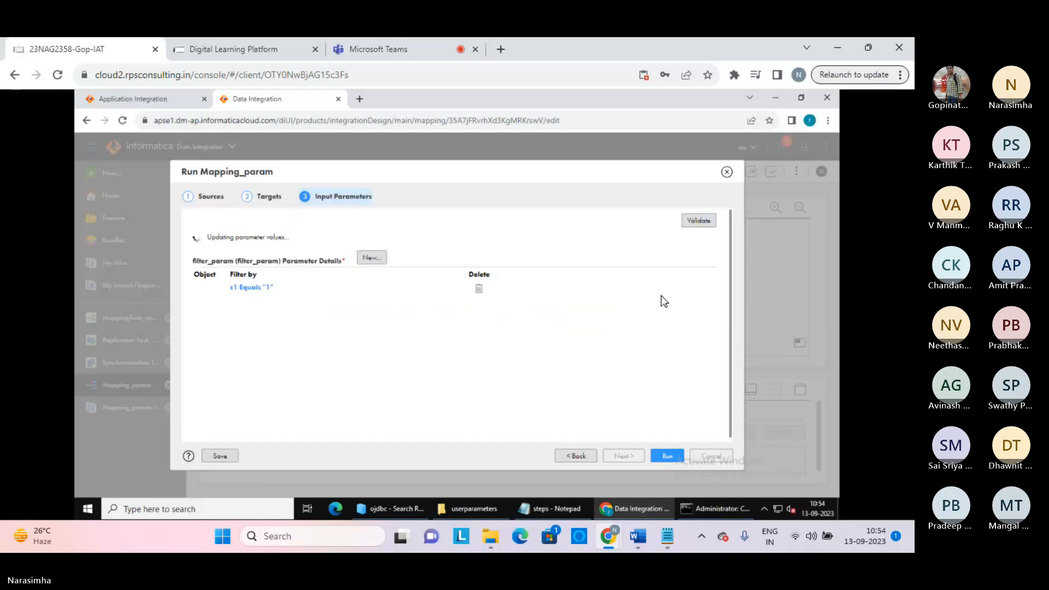
Step: Validate, hit an internal error, then add a second c1 Equals '1' filter
{"action": "left_click", "coordinate": [701, 220]}
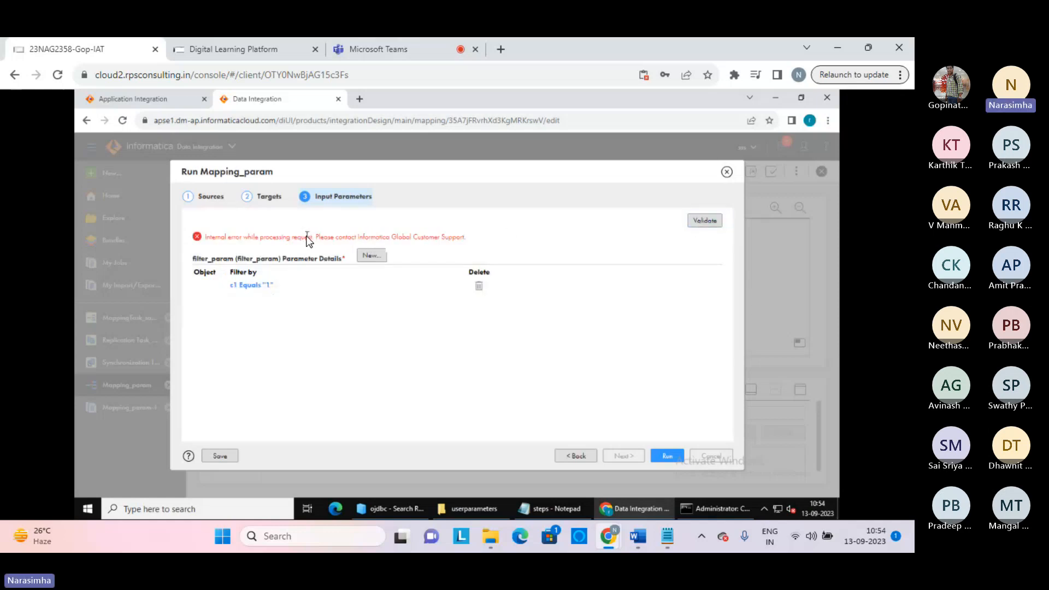
{"action": "left_click_drag", "start_coordinate": [308, 240], "coordinate": [492, 241]}
{"action": "left_click", "coordinate": [492, 241]}
{"action": "left_click", "coordinate": [371, 255]}
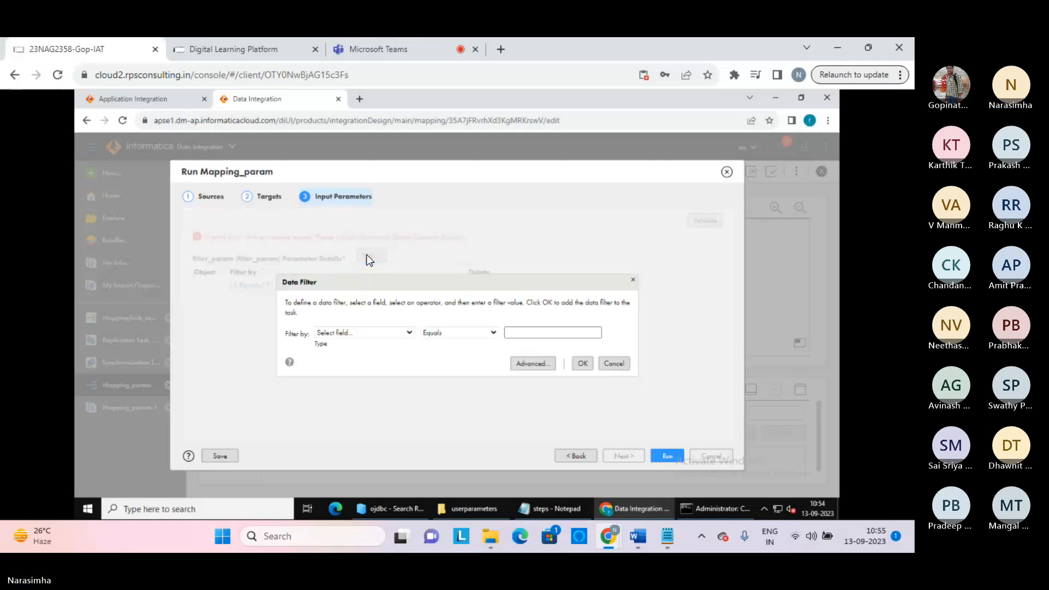
{"action": "left_click", "coordinate": [529, 333]}
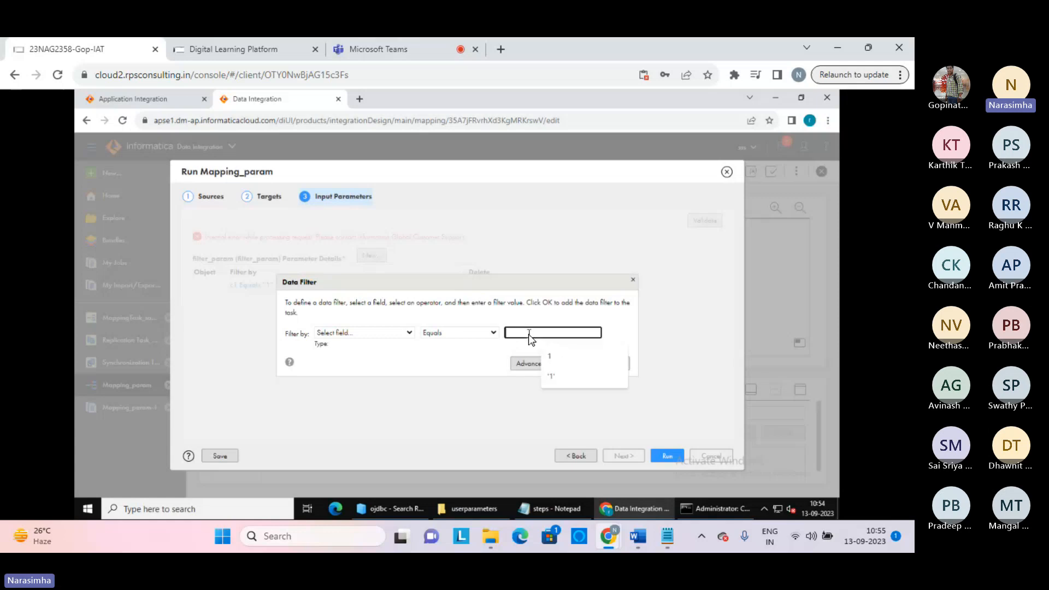
{"action": "left_click", "coordinate": [555, 359]}
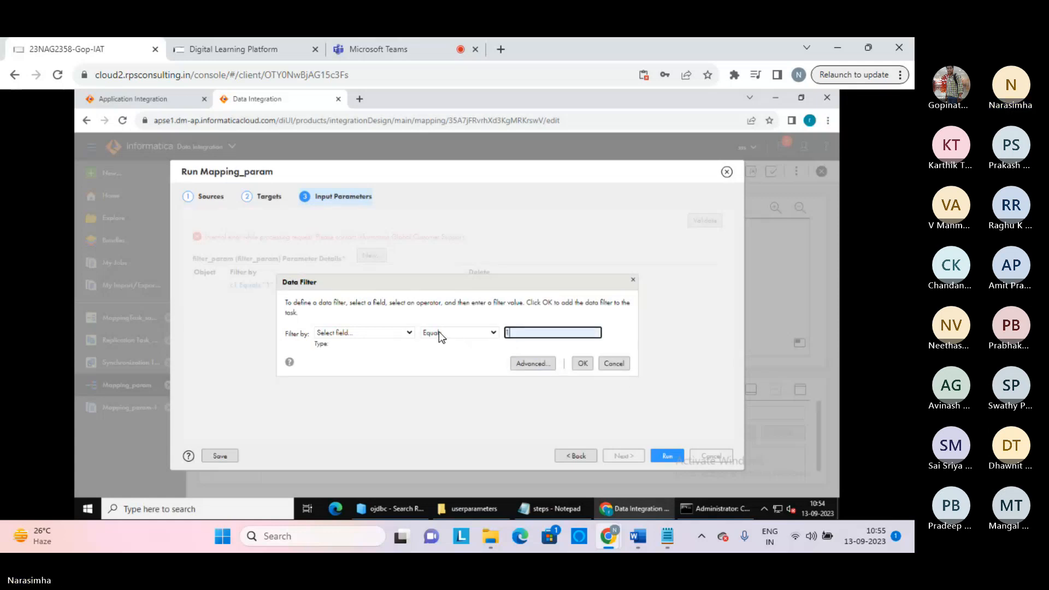
{"action": "left_click", "coordinate": [409, 332]}
{"action": "left_click", "coordinate": [413, 352]}
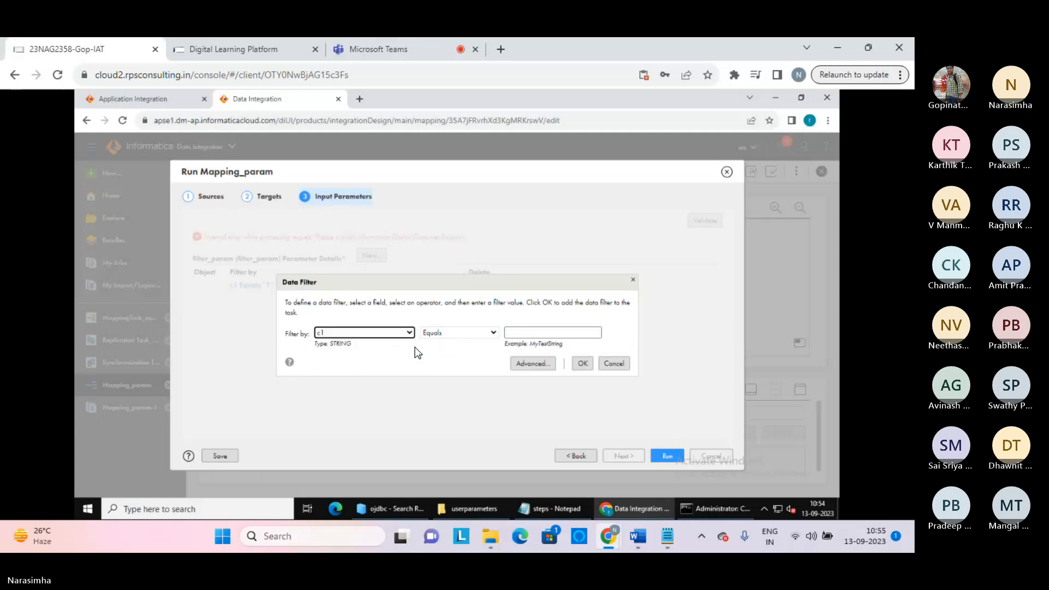
{"action": "left_click", "coordinate": [491, 332]}
{"action": "left_click", "coordinate": [491, 332]}
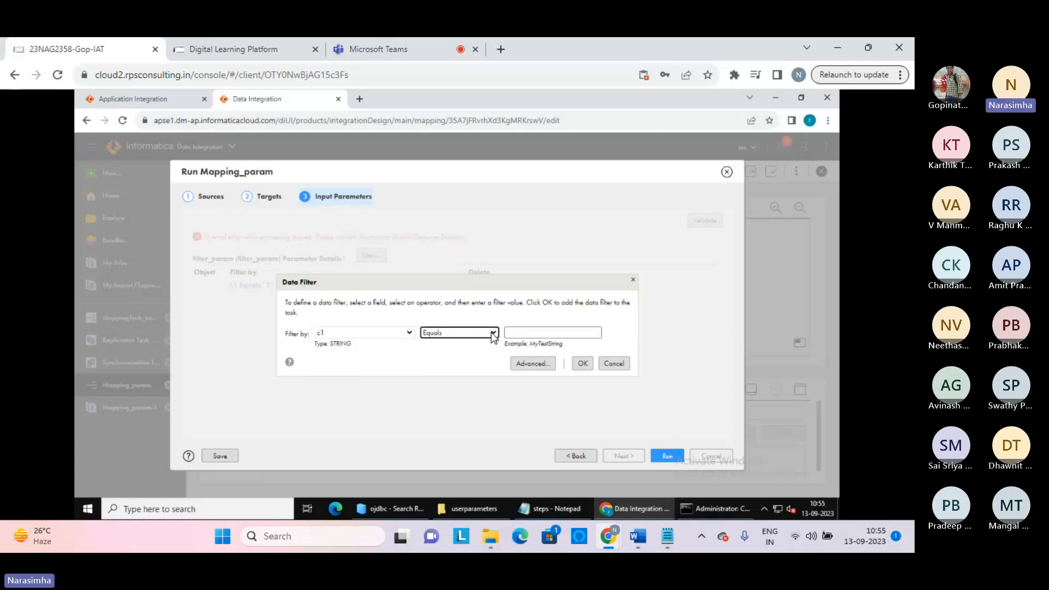
{"action": "left_click", "coordinate": [523, 333]}
{"action": "type", "text": "1"}
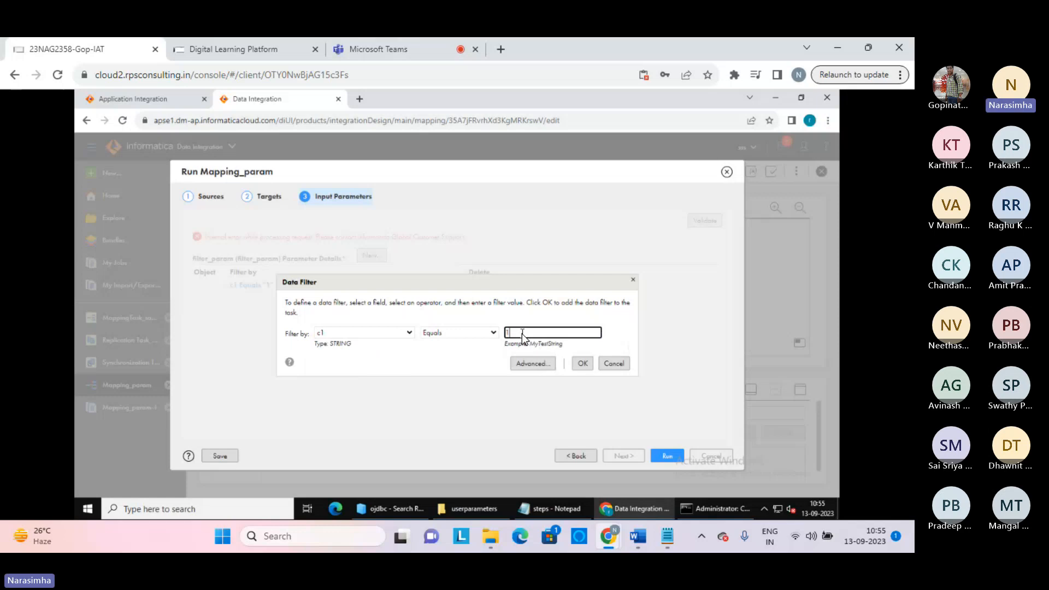
{"action": "left_click", "coordinate": [583, 365]}
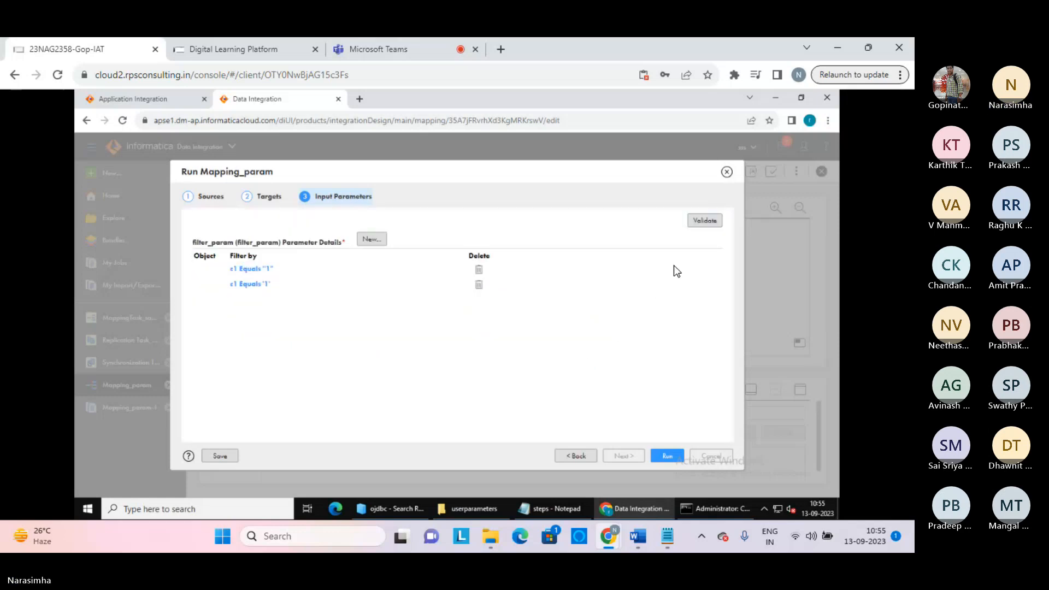
Step: Delete the duplicate filter, validate the remaining one, and close the Run Mapping_param dialog
{"action": "left_click", "coordinate": [479, 269]}
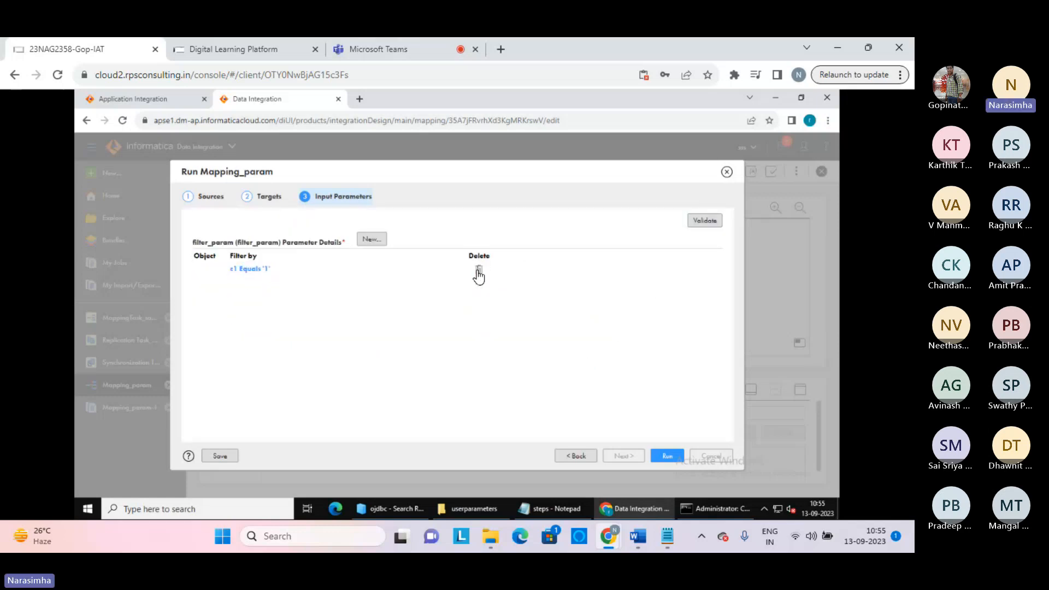
{"action": "left_click", "coordinate": [703, 220]}
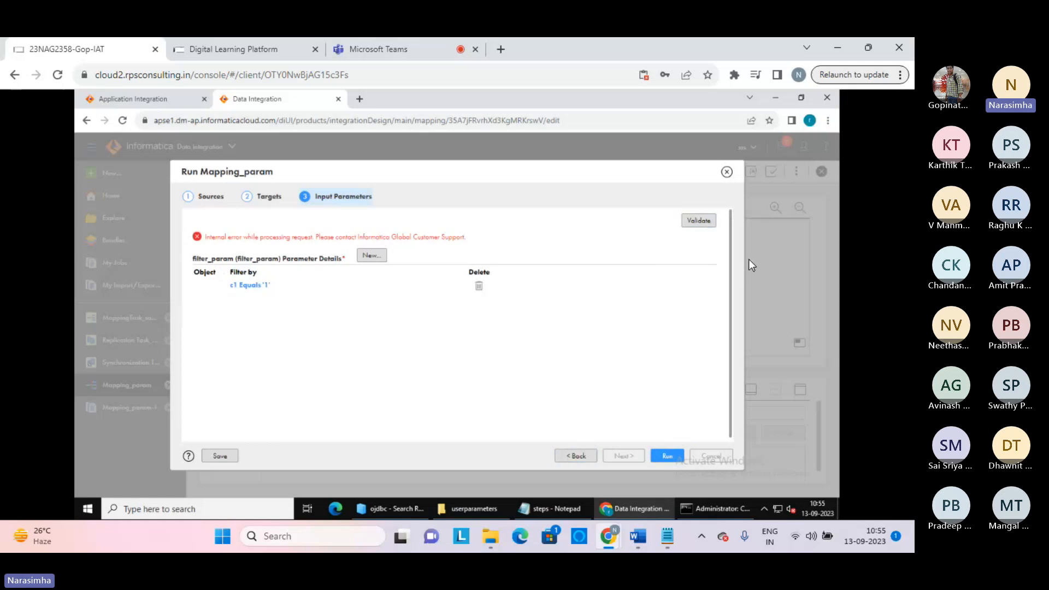
{"action": "left_click", "coordinate": [727, 173]}
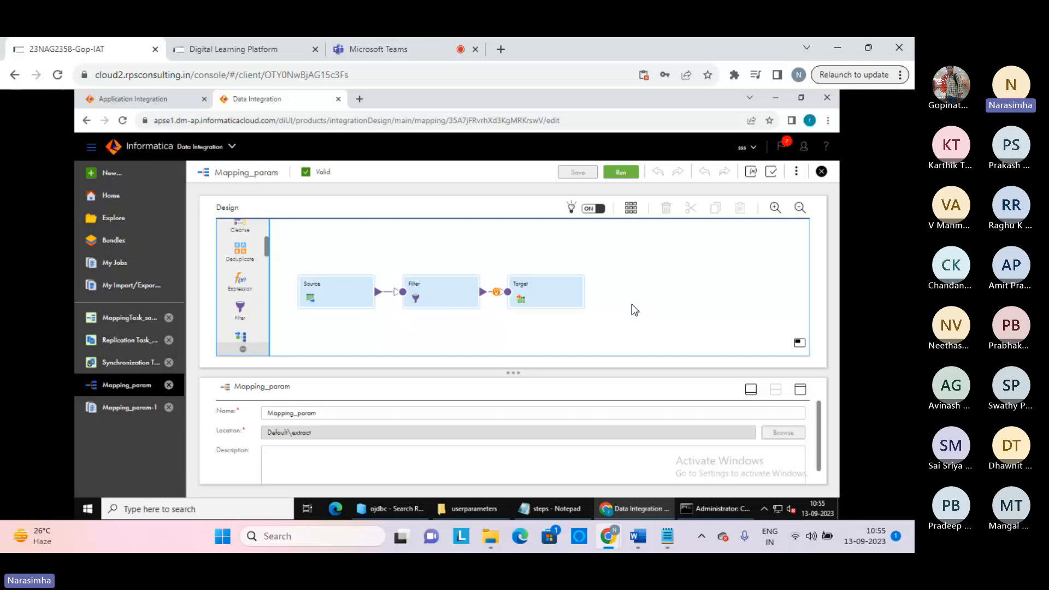
{"action": "left_click", "coordinate": [667, 539]}
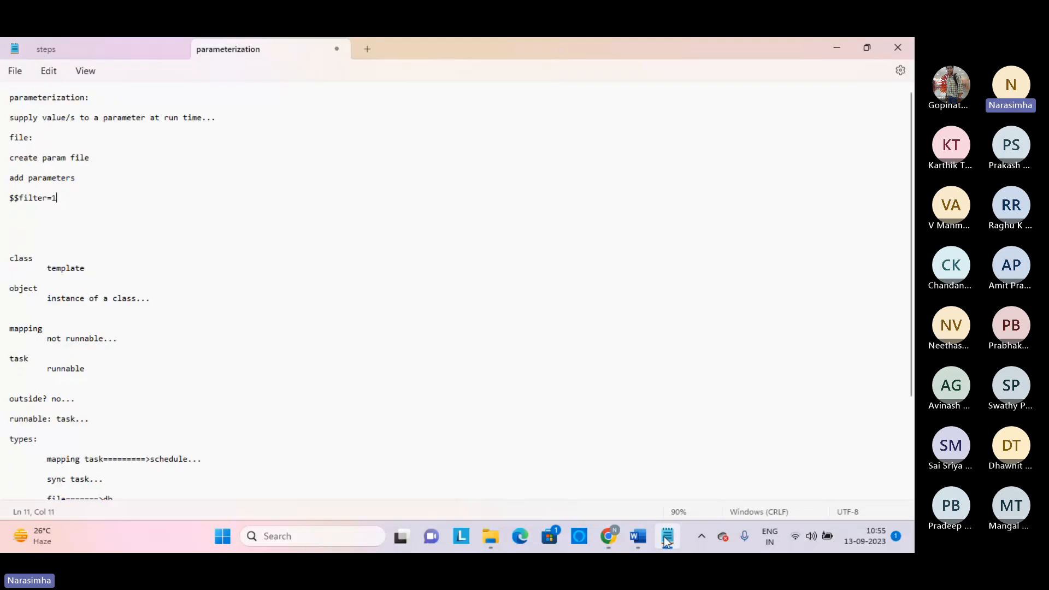
{"action": "left_click", "coordinate": [103, 47]}
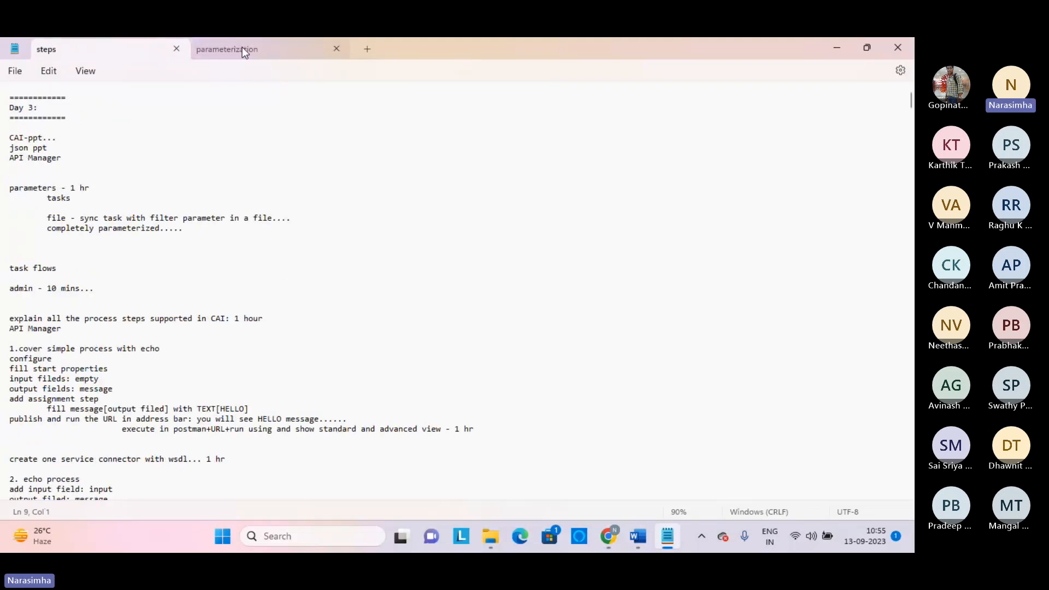
{"action": "left_click", "coordinate": [244, 48]}
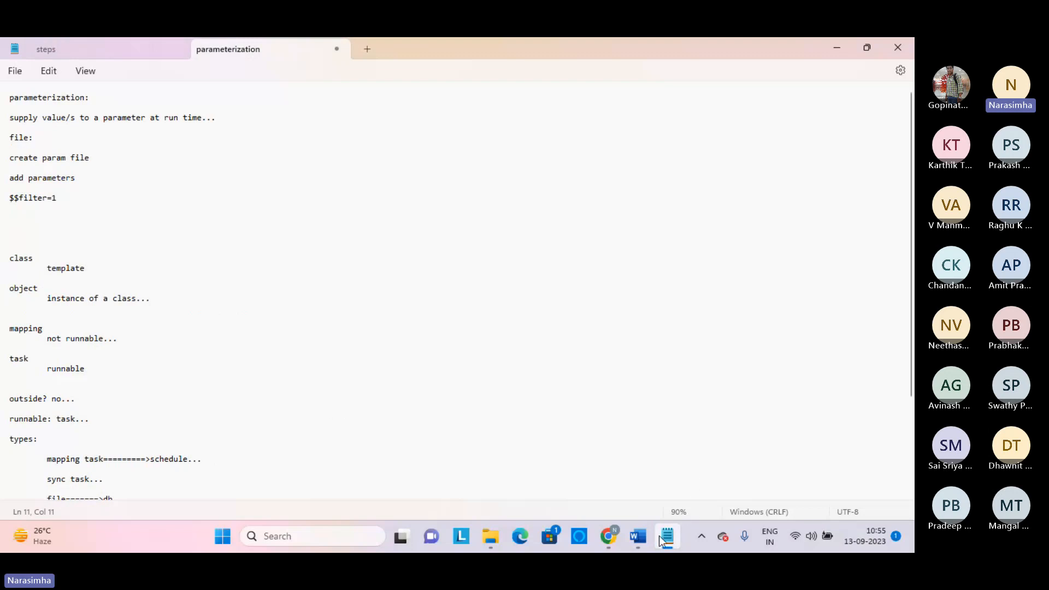
{"action": "left_click", "coordinate": [608, 537]}
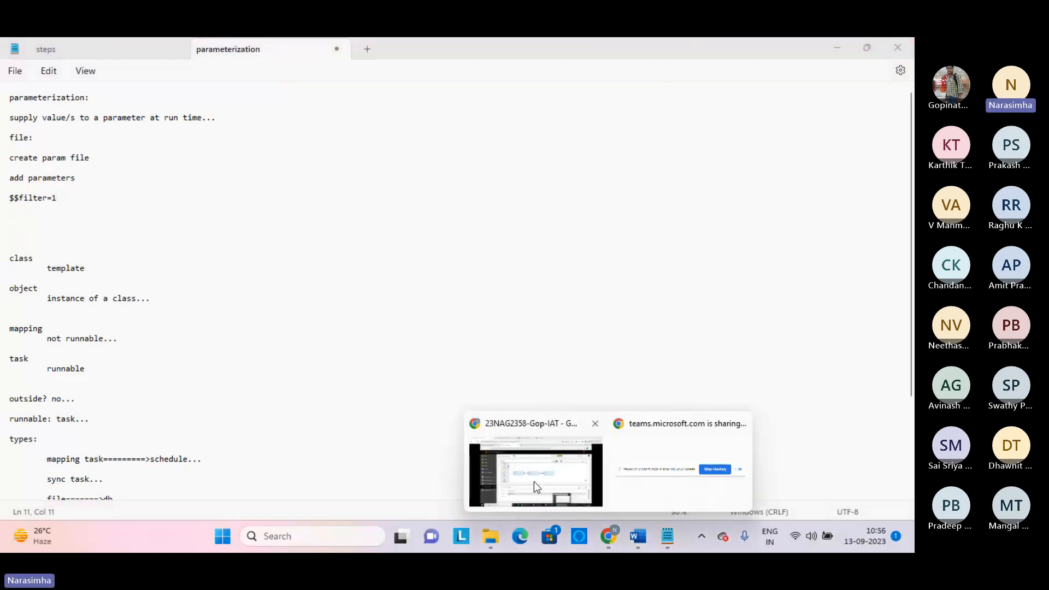
{"action": "left_click", "coordinate": [533, 481]}
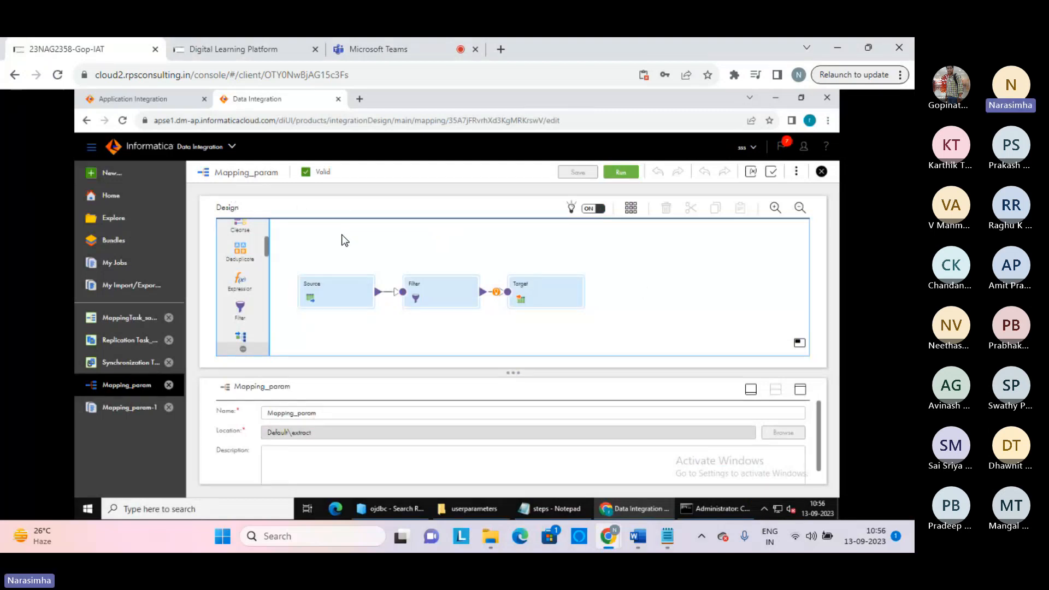
Step: Create a new Linear Taskflow, Linear Taskflow1, located in Default\extract
{"action": "left_click", "coordinate": [116, 172]}
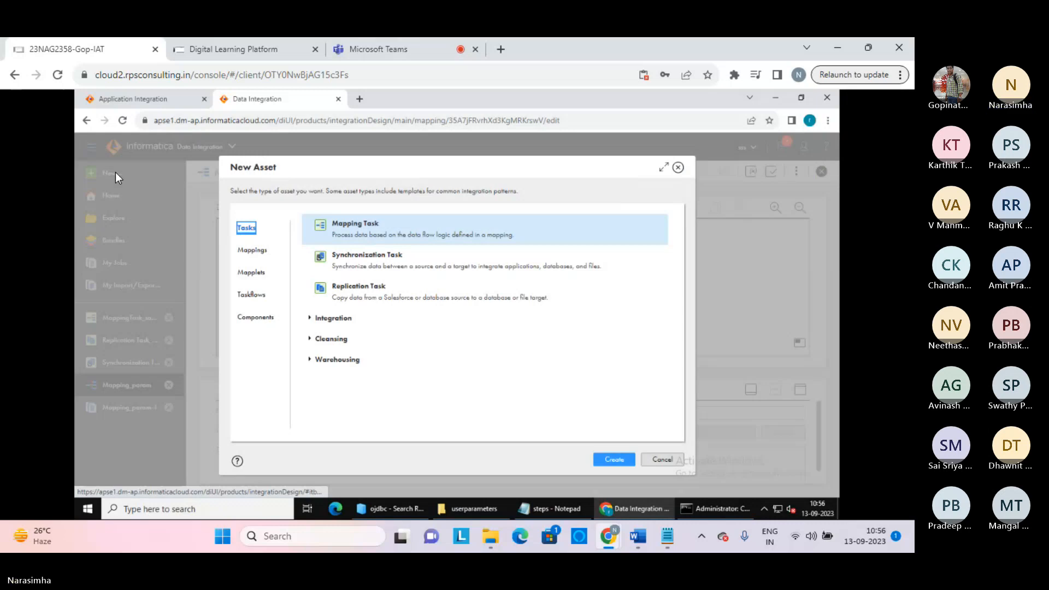
{"action": "left_click", "coordinate": [252, 294]}
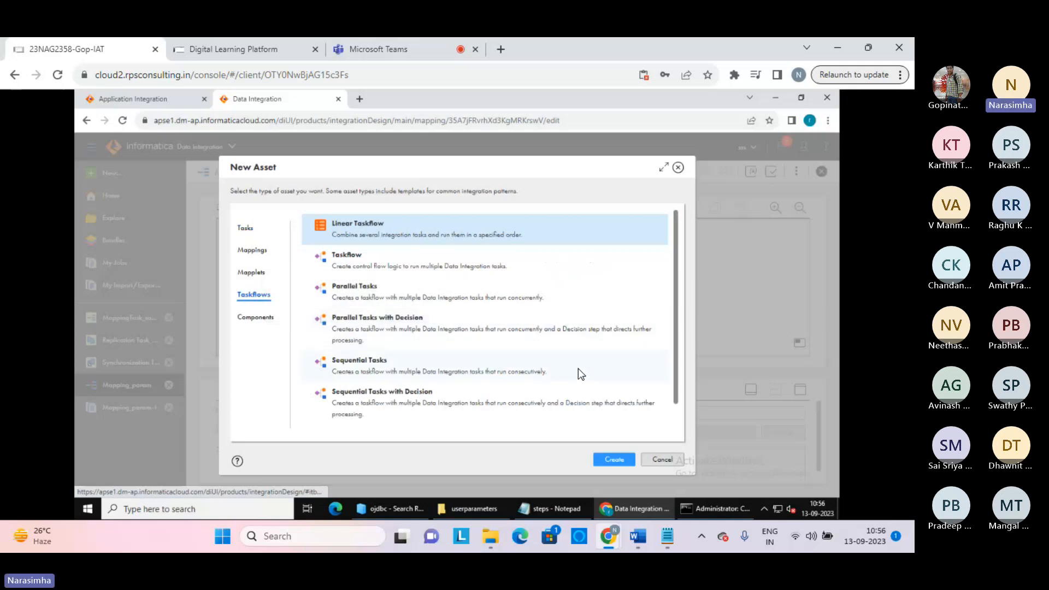
{"action": "left_click", "coordinate": [349, 262]}
{"action": "left_click", "coordinate": [372, 229]}
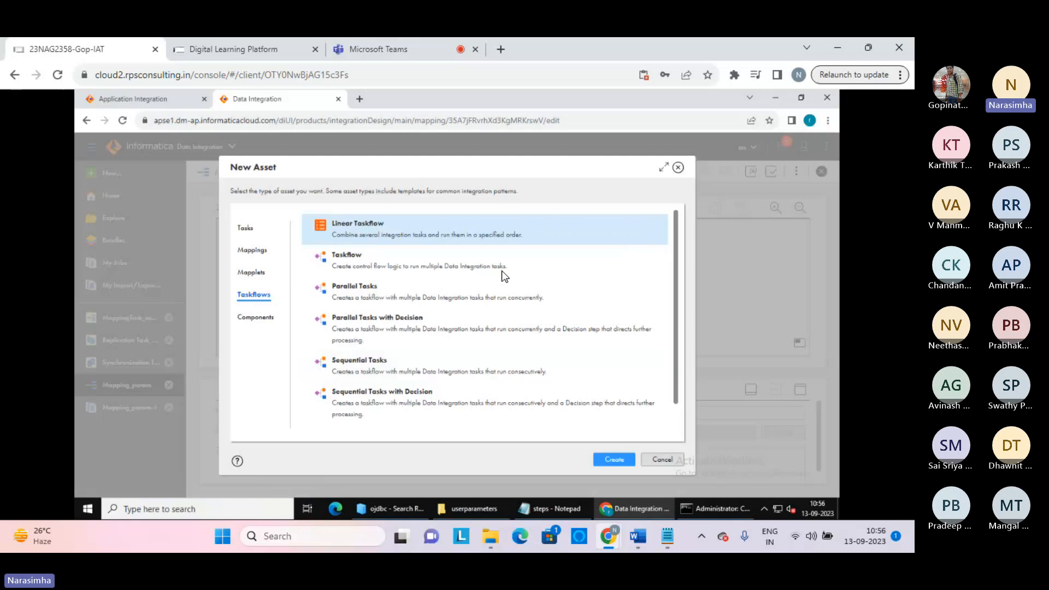
{"action": "left_click", "coordinate": [612, 462]}
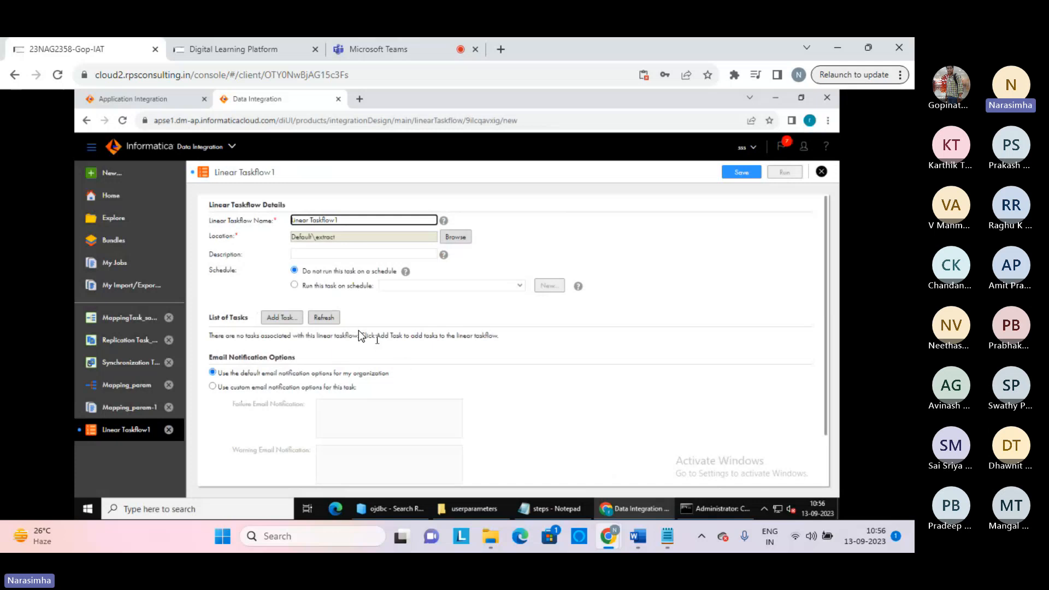
Step: Add Default\MappingTask2 as the taskflow's first task
{"action": "left_click", "coordinate": [291, 321]}
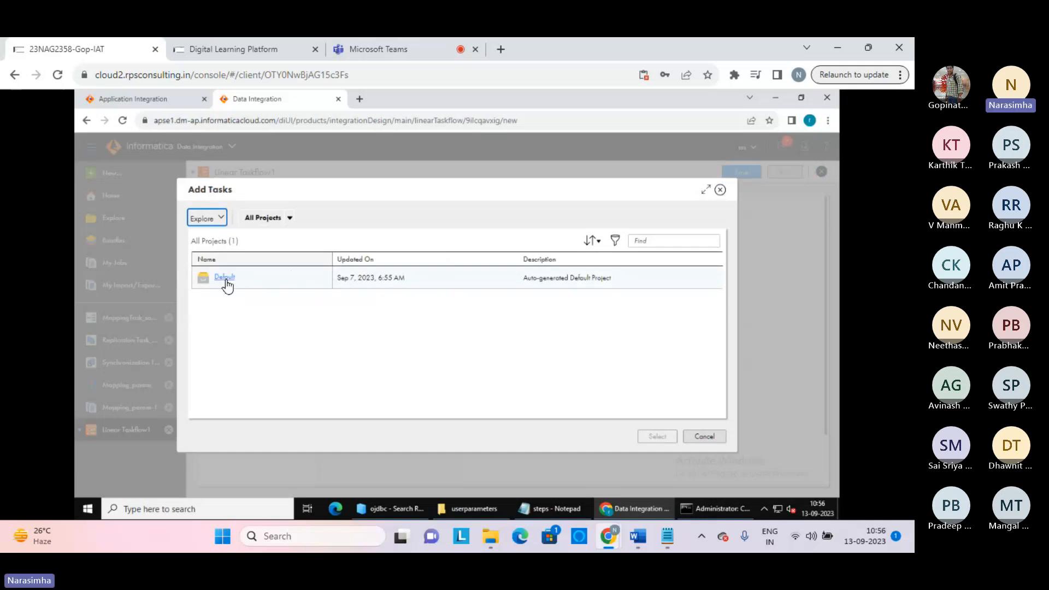
{"action": "left_click", "coordinate": [225, 279]}
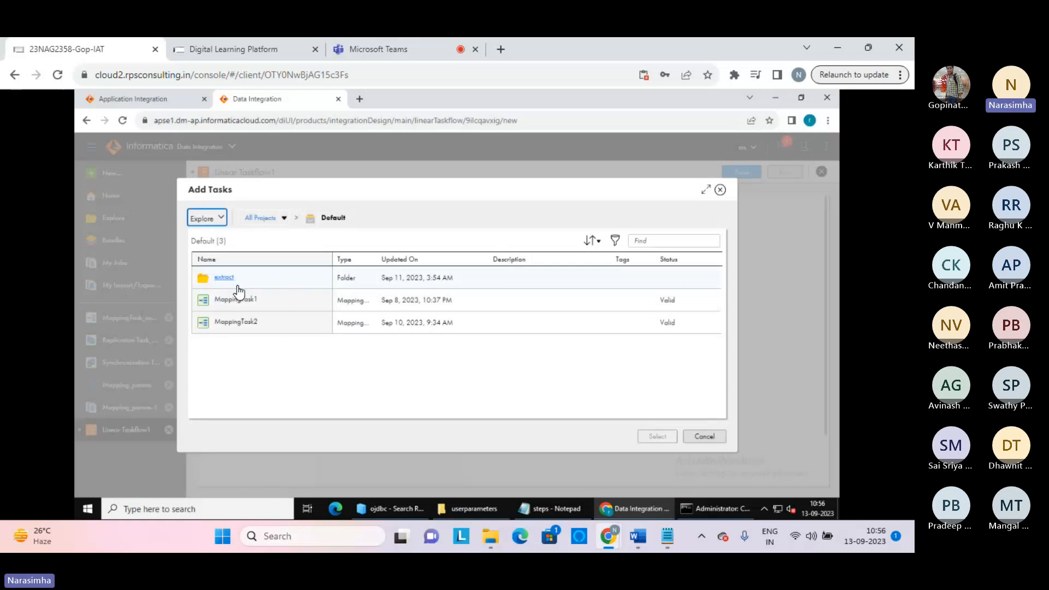
{"action": "left_click", "coordinate": [243, 321]}
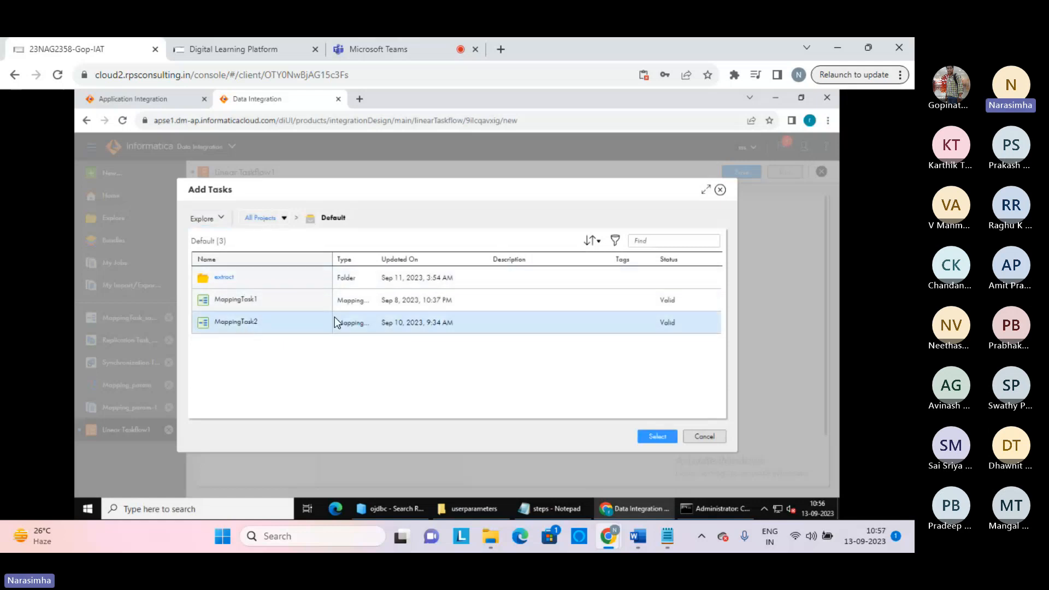
{"action": "left_click", "coordinate": [658, 435]}
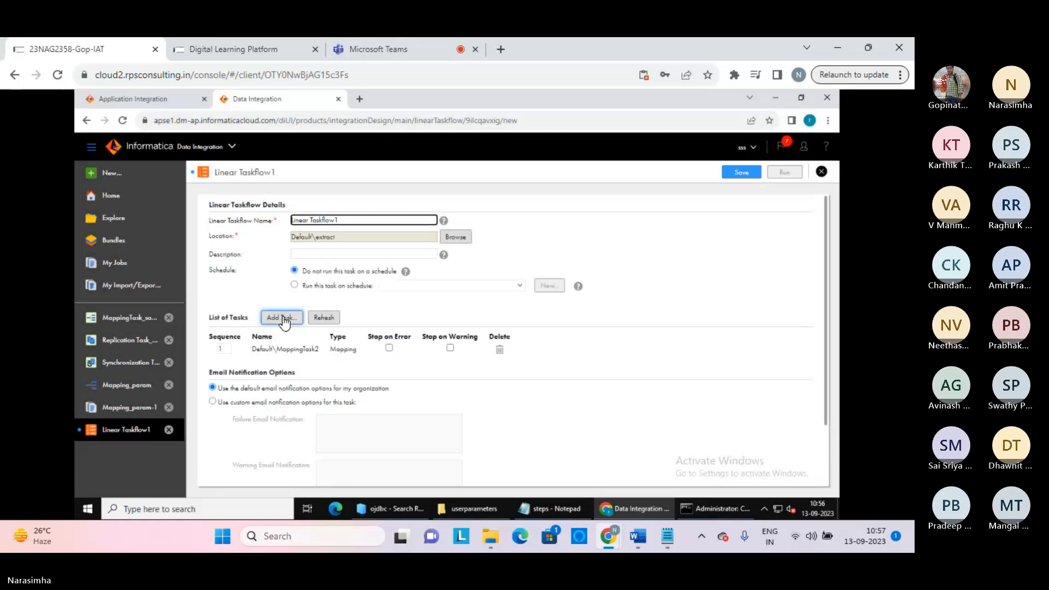
Step: Add Synchronization Task1 from Default\extract as the second task
{"action": "left_click", "coordinate": [284, 321]}
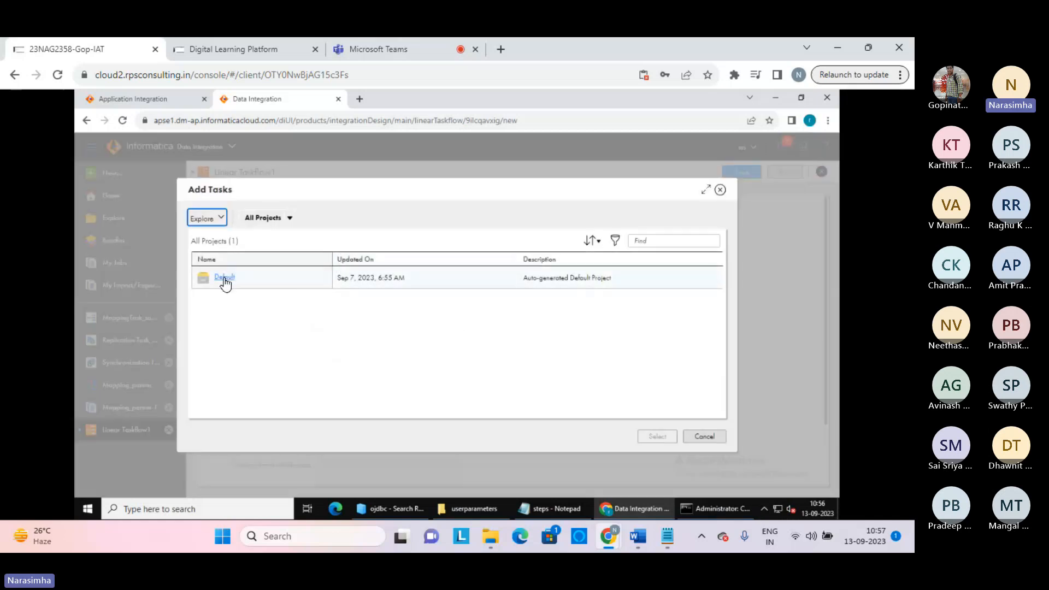
{"action": "left_click", "coordinate": [225, 279]}
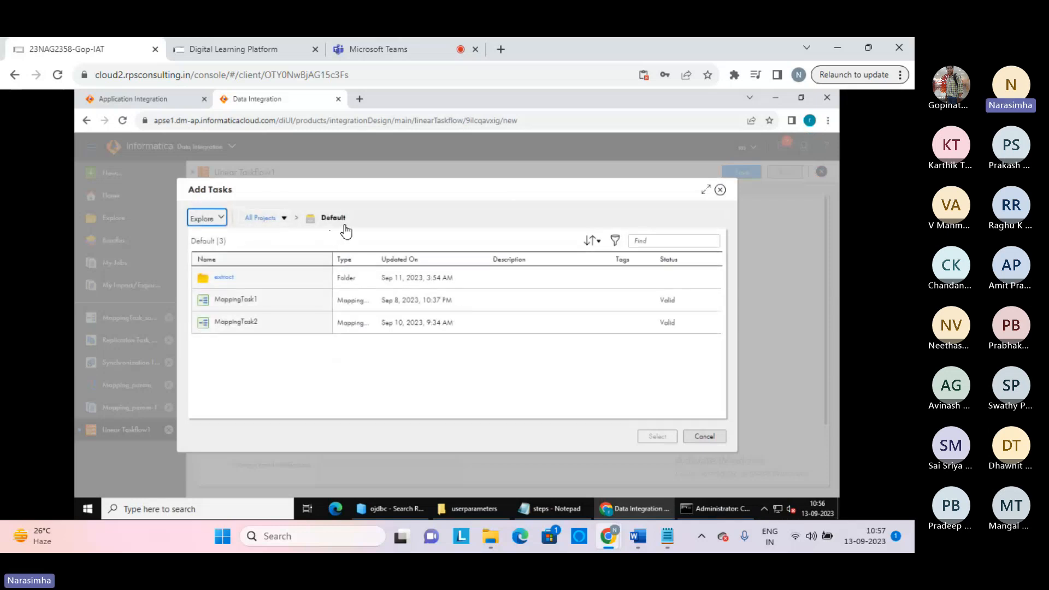
{"action": "left_click", "coordinate": [225, 279]}
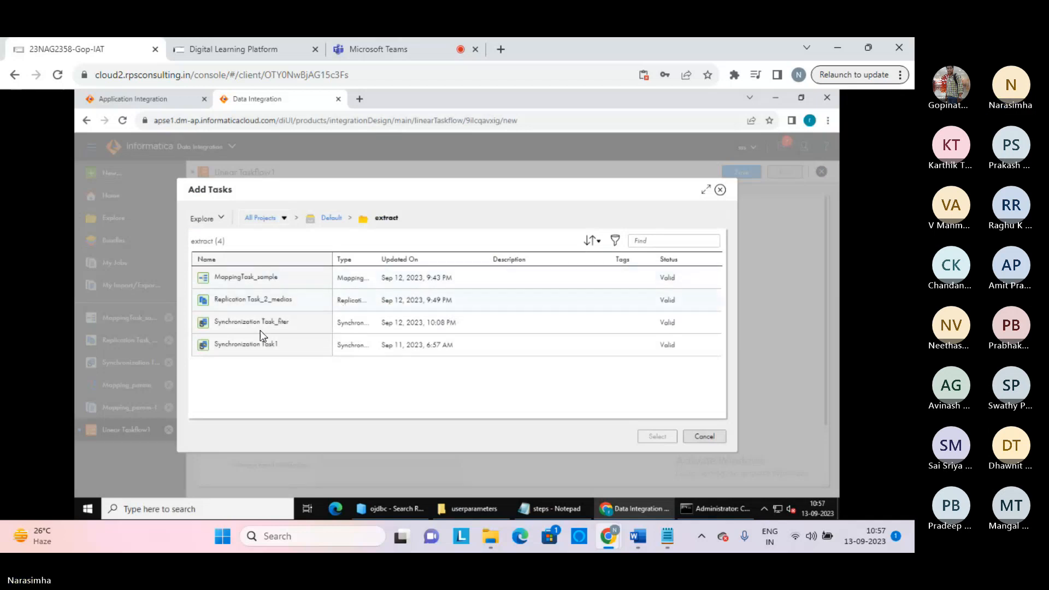
{"action": "left_click", "coordinate": [248, 343]}
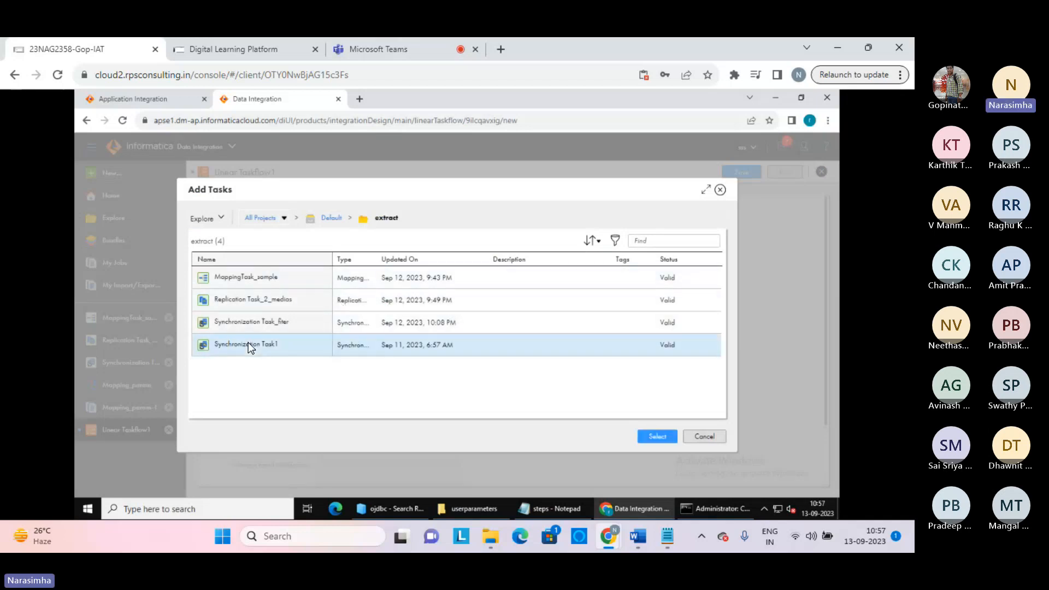
{"action": "left_click", "coordinate": [652, 438]}
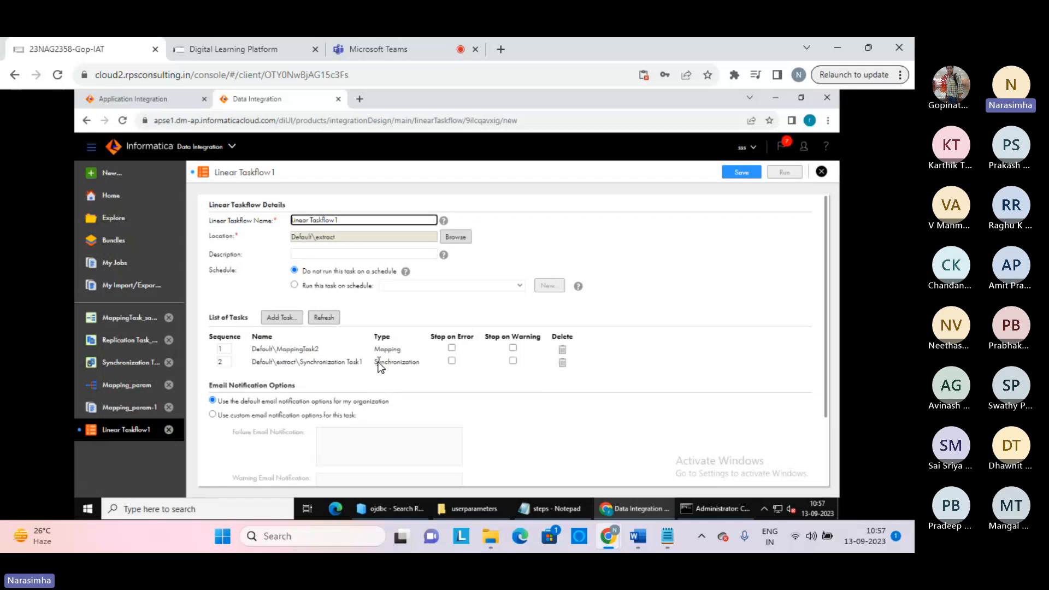
{"action": "left_click_drag", "start_coordinate": [377, 362], "coordinate": [443, 376]}
{"action": "left_click", "coordinate": [536, 416]}
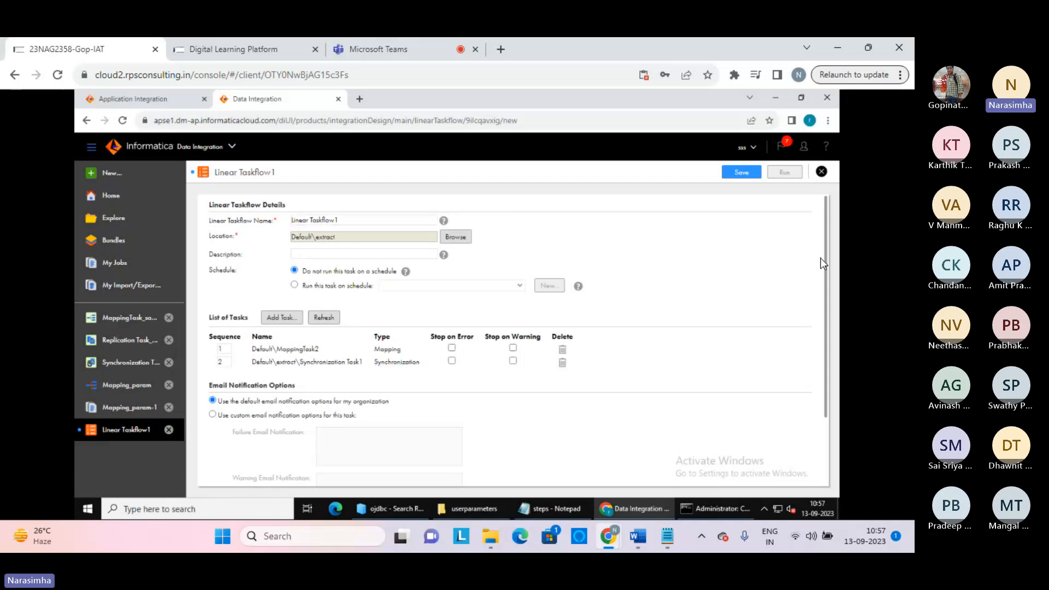
{"action": "scroll", "coordinate": [822, 378], "scroll_direction": "down", "scroll_amount": 3}
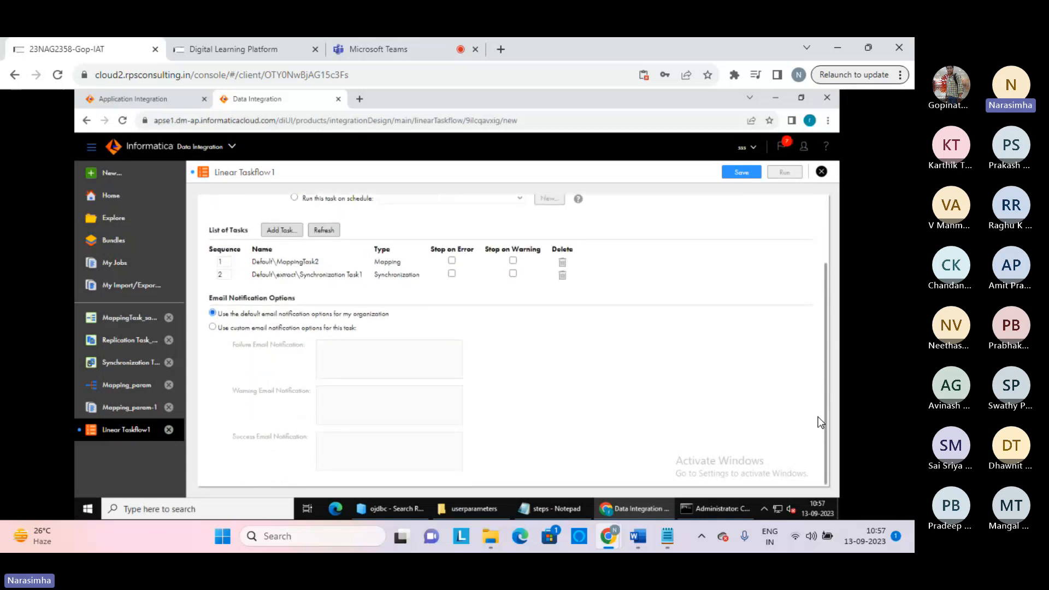
{"action": "scroll", "coordinate": [825, 237], "scroll_direction": "up", "scroll_amount": 3}
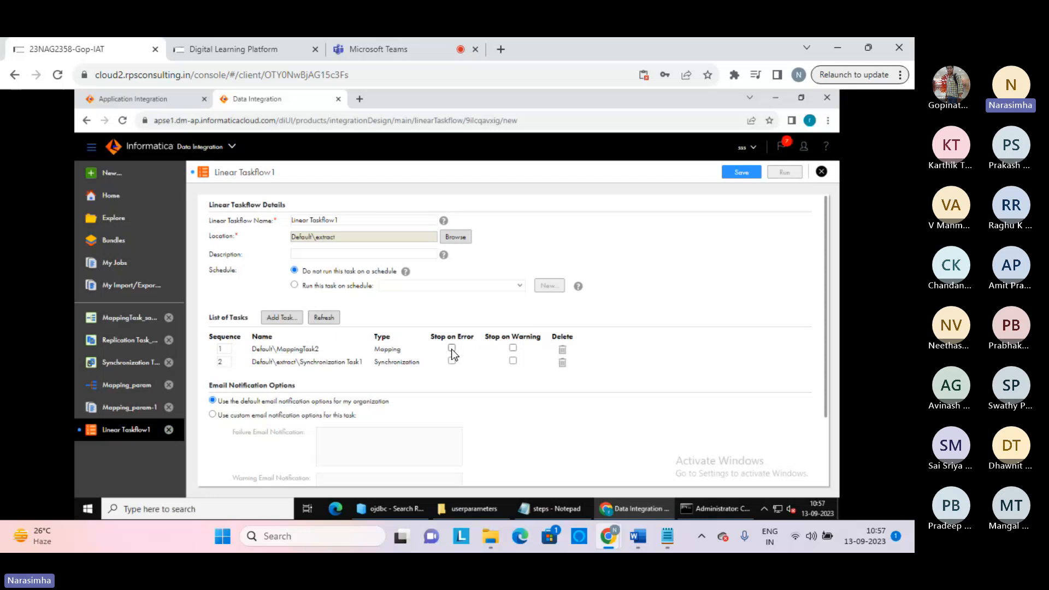
Step: Save and run Linear Taskflow1, then confirm in My Jobs both subtasks succeeded
{"action": "left_click", "coordinate": [741, 173]}
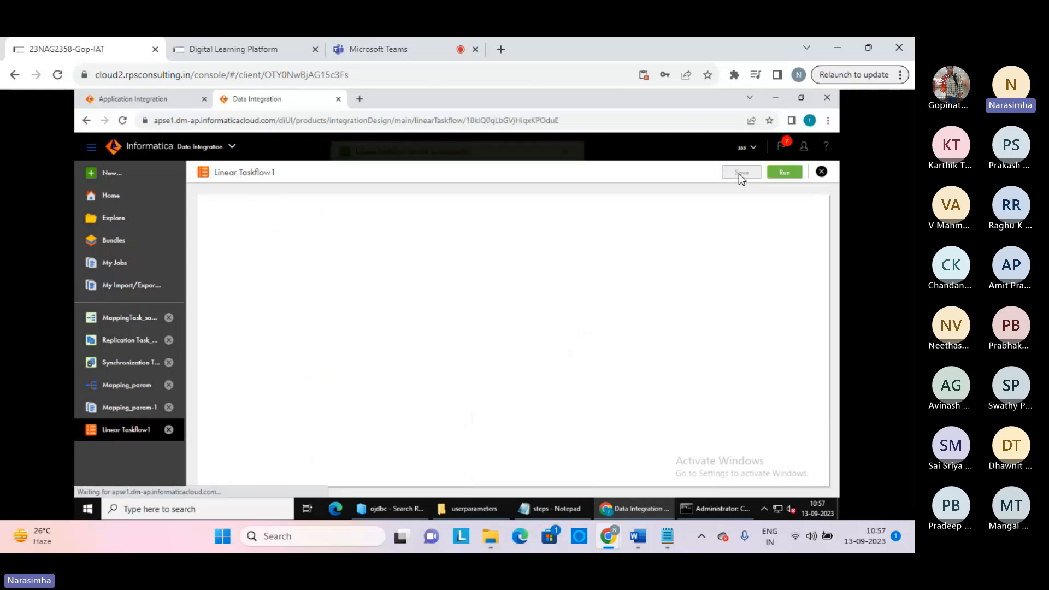
{"action": "left_click", "coordinate": [782, 172]}
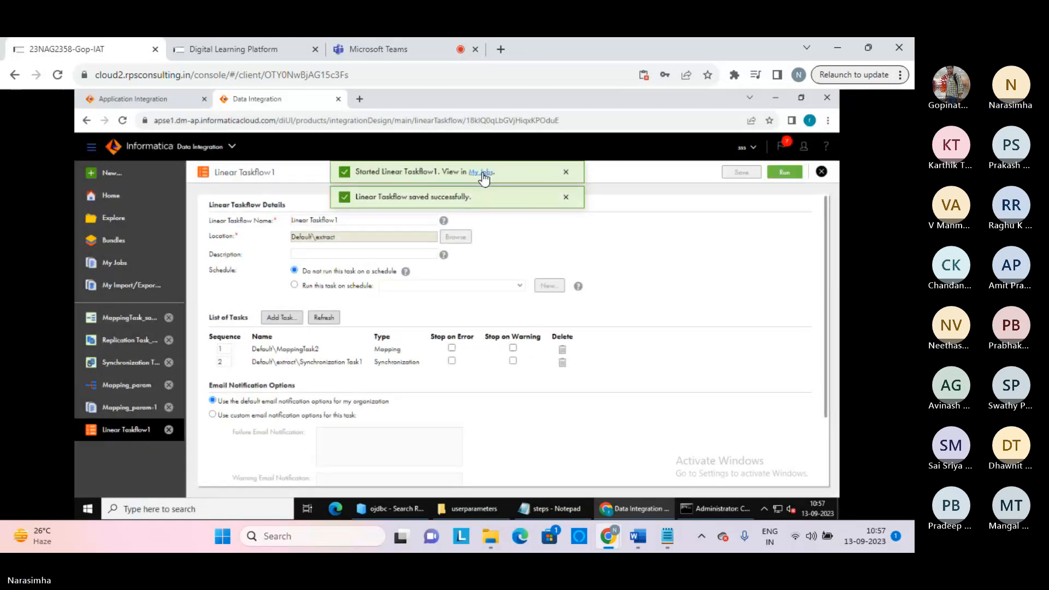
{"action": "left_click", "coordinate": [484, 173]}
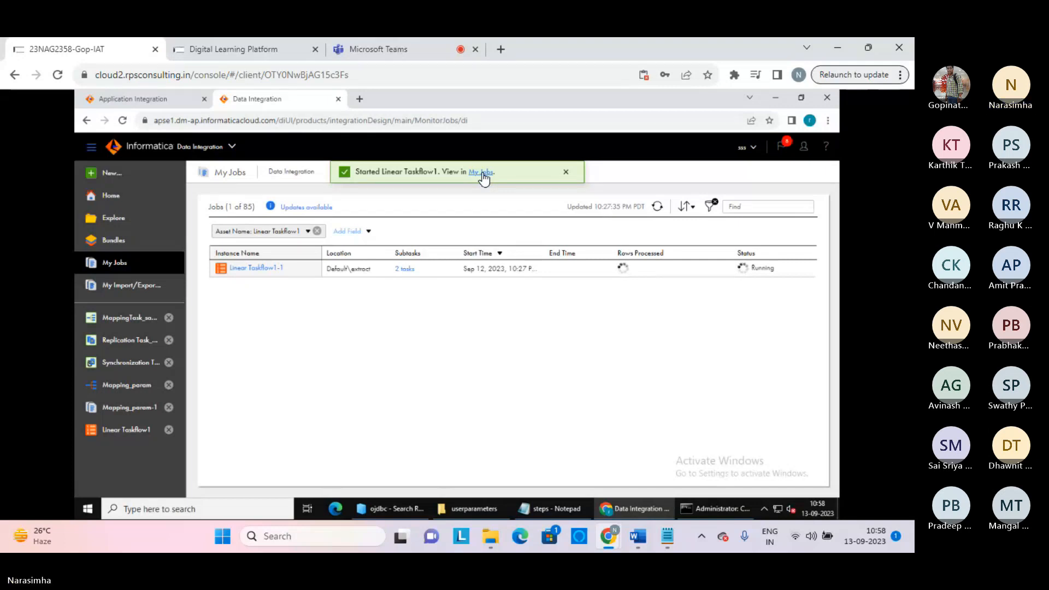
{"action": "left_click", "coordinate": [658, 206]}
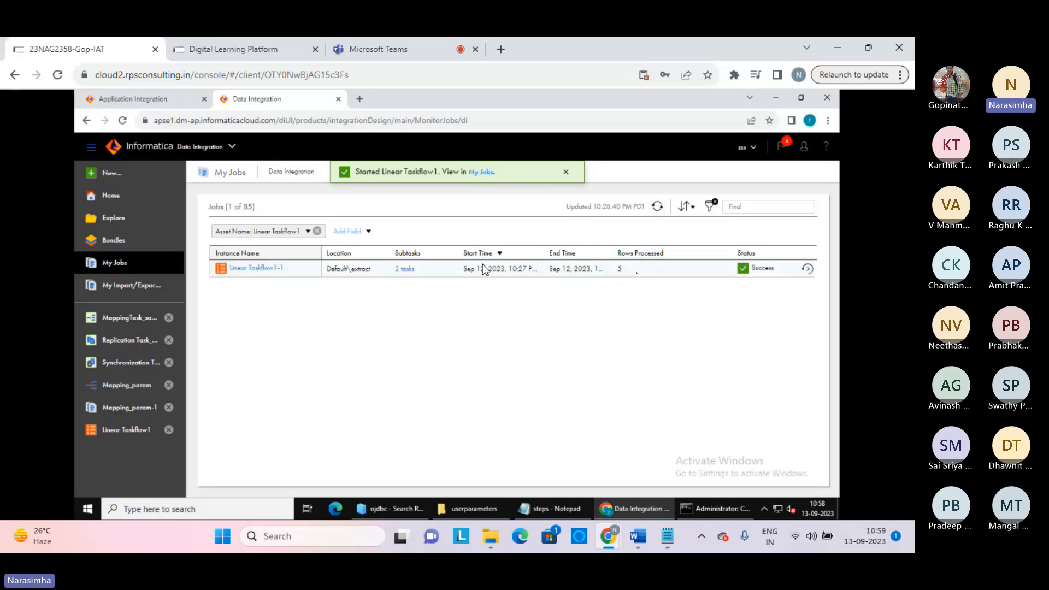
{"action": "left_click", "coordinate": [403, 271]}
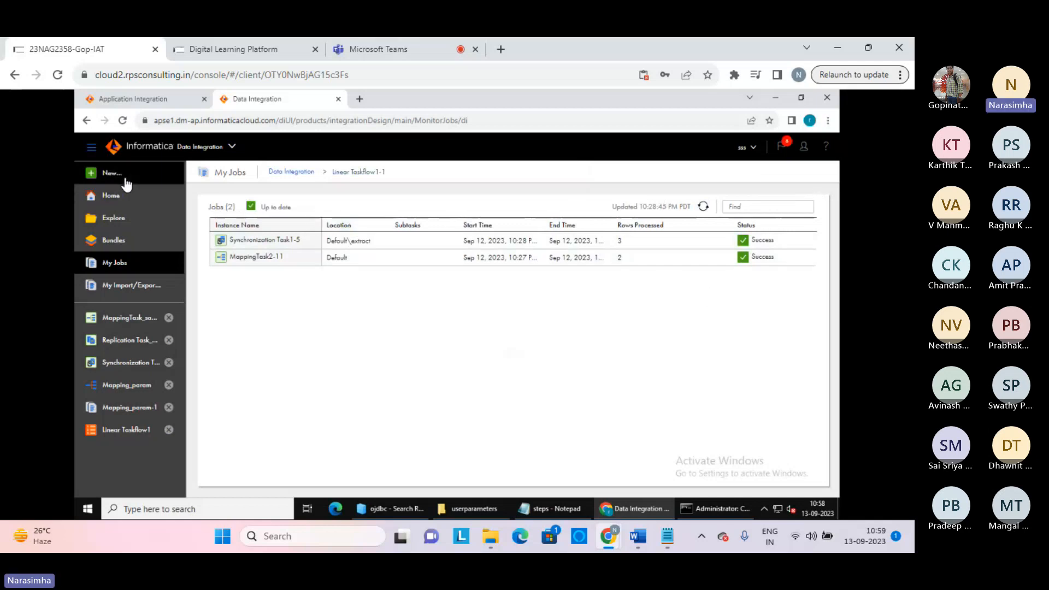
Step: Create a new taskflow from the Parallel Tasks template
{"action": "left_click", "coordinate": [109, 174]}
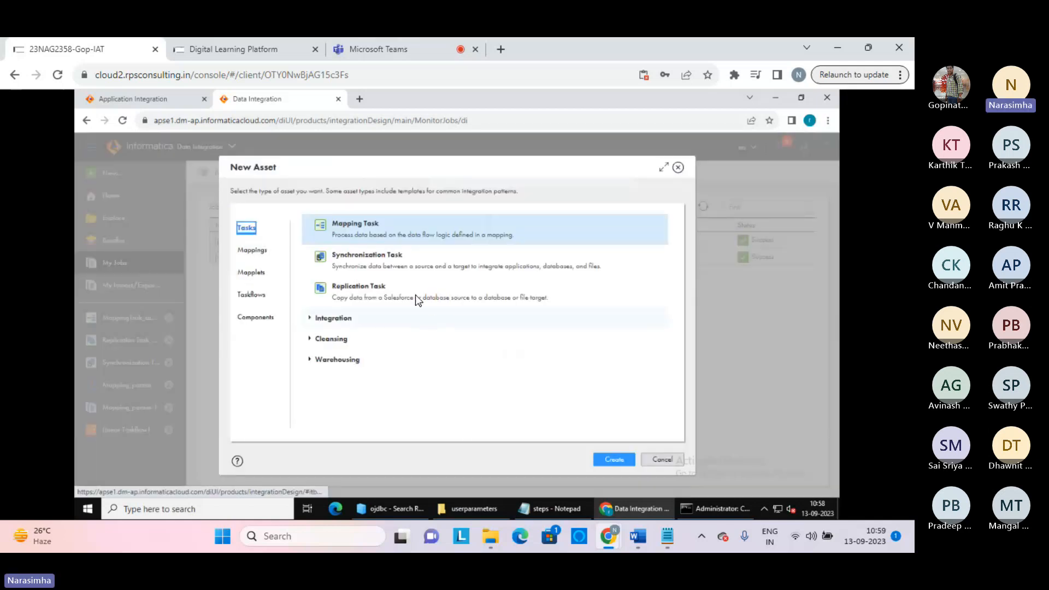
{"action": "left_click", "coordinate": [250, 294]}
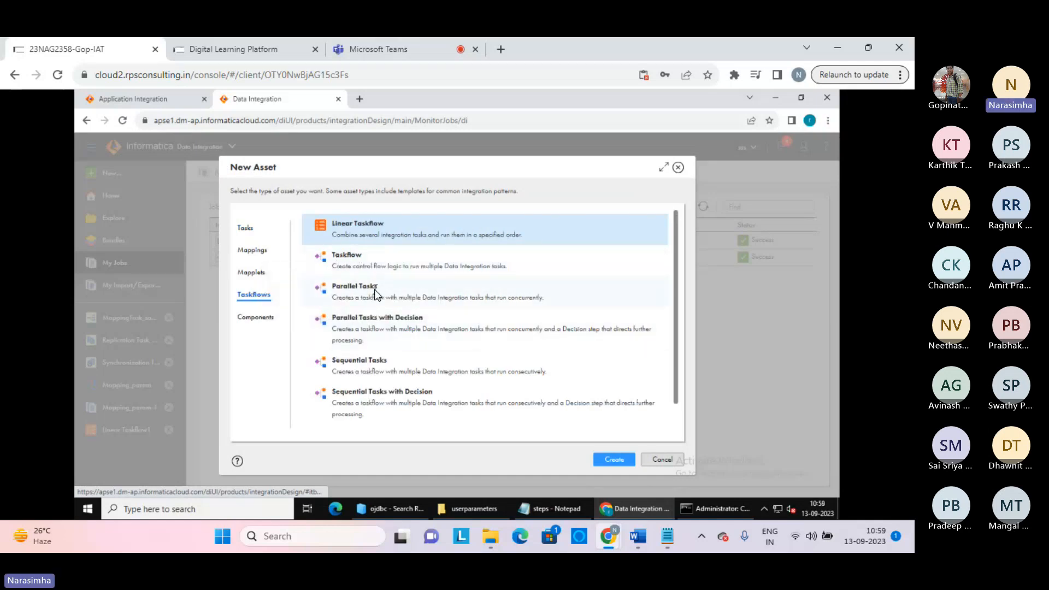
{"action": "left_click", "coordinate": [355, 287]}
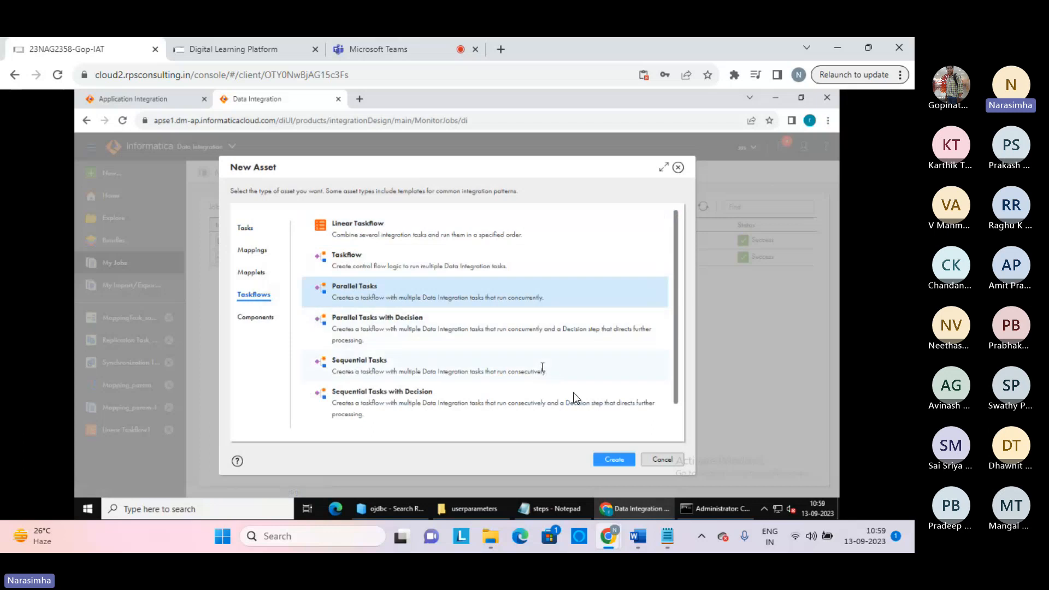
{"action": "left_click", "coordinate": [609, 463]}
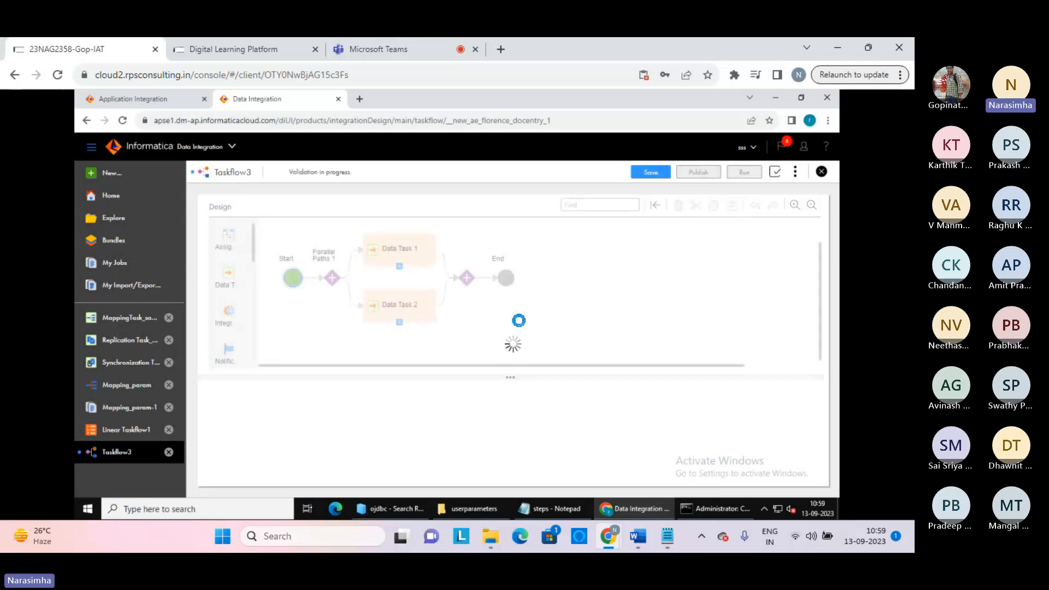
Step: Assign MappingTask2 to Data Task 1
{"action": "left_click", "coordinate": [395, 256]}
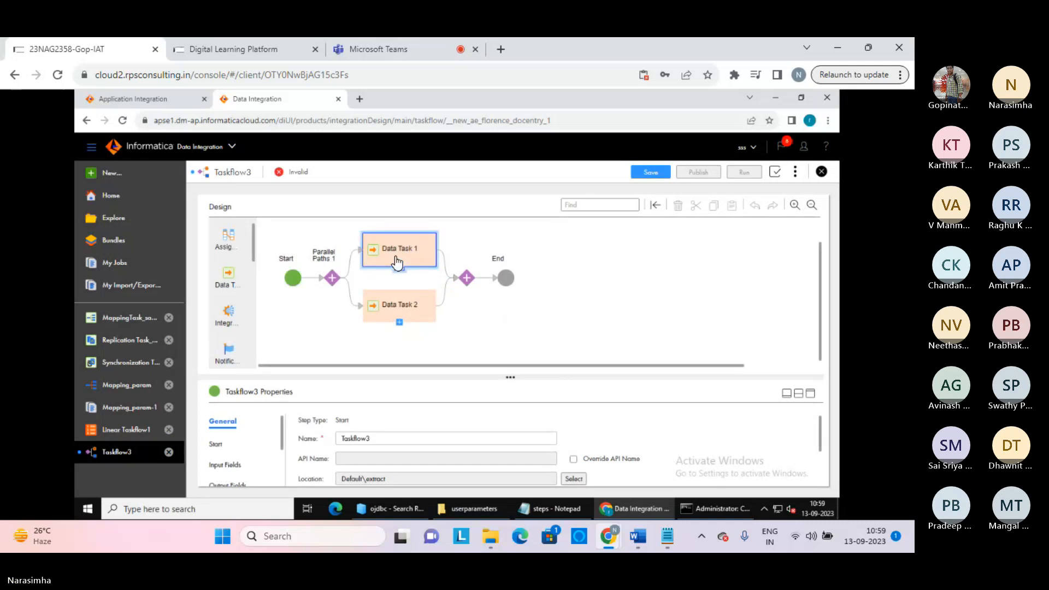
{"action": "left_click", "coordinate": [232, 448]}
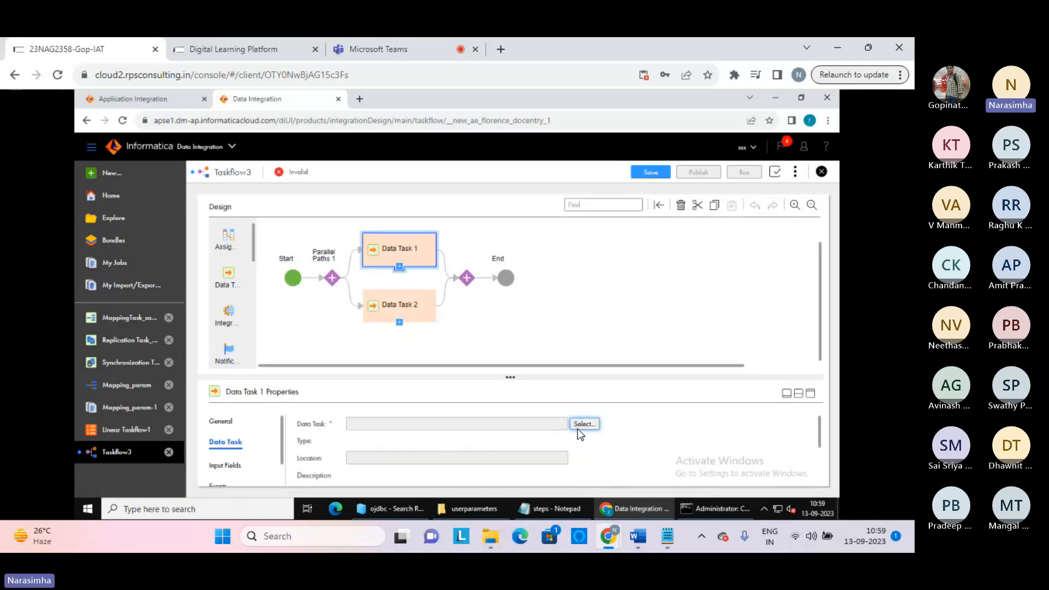
{"action": "left_click", "coordinate": [584, 424]}
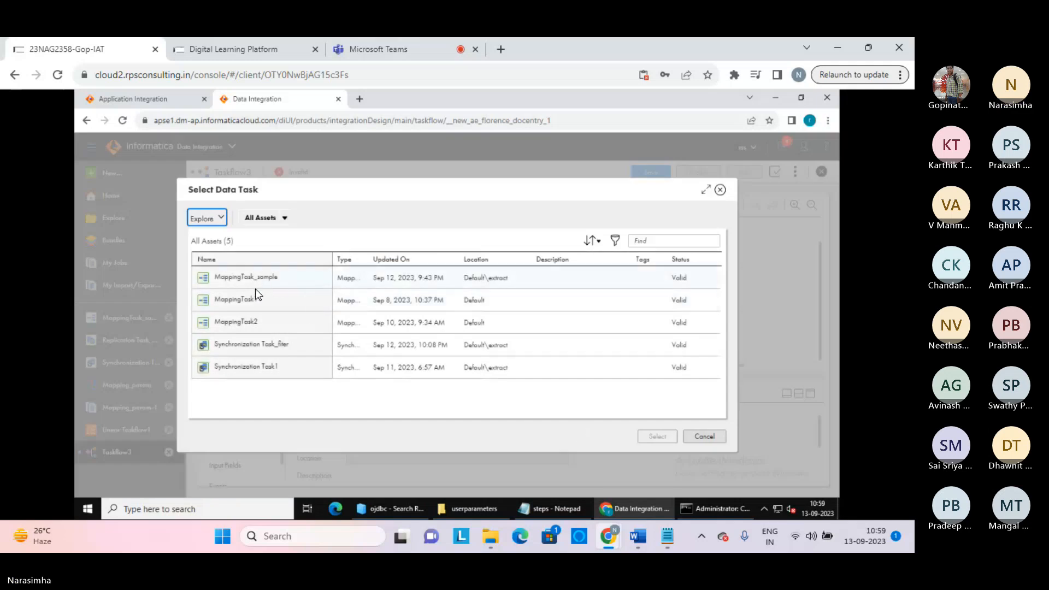
{"action": "left_click", "coordinate": [234, 297]}
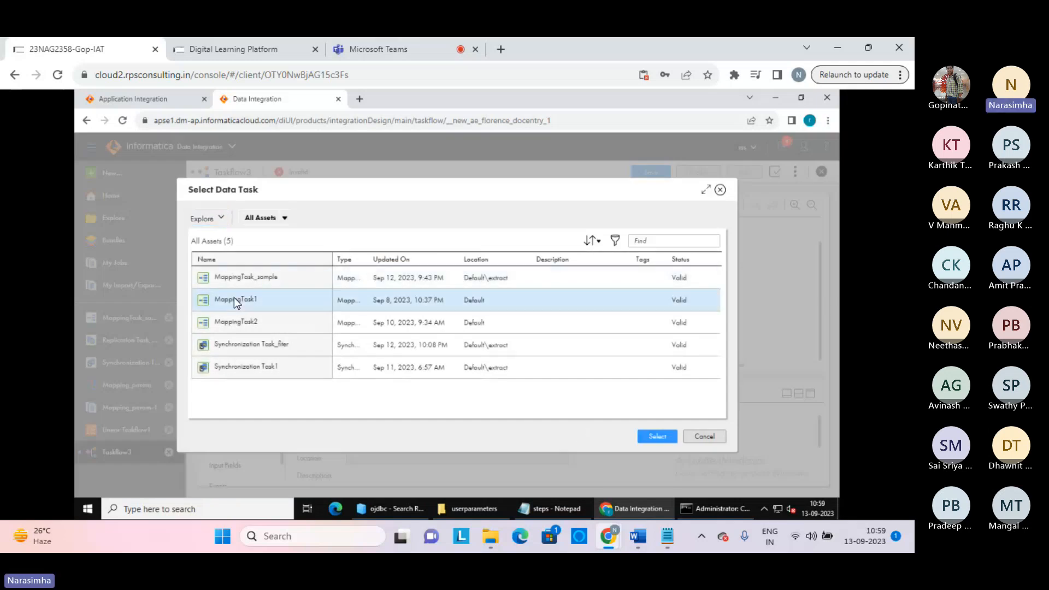
{"action": "left_click", "coordinate": [255, 326]}
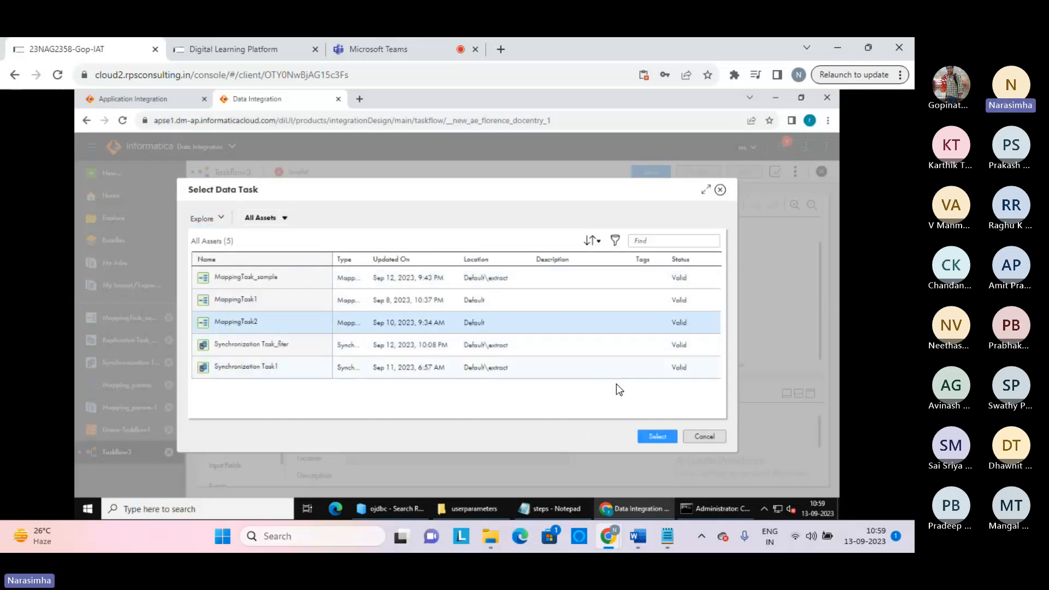
{"action": "left_click", "coordinate": [655, 436]}
Step: Assign Synchronization Task1 to Data Task 2 and recheck both data tasks' assignments
{"action": "left_click", "coordinate": [417, 311]}
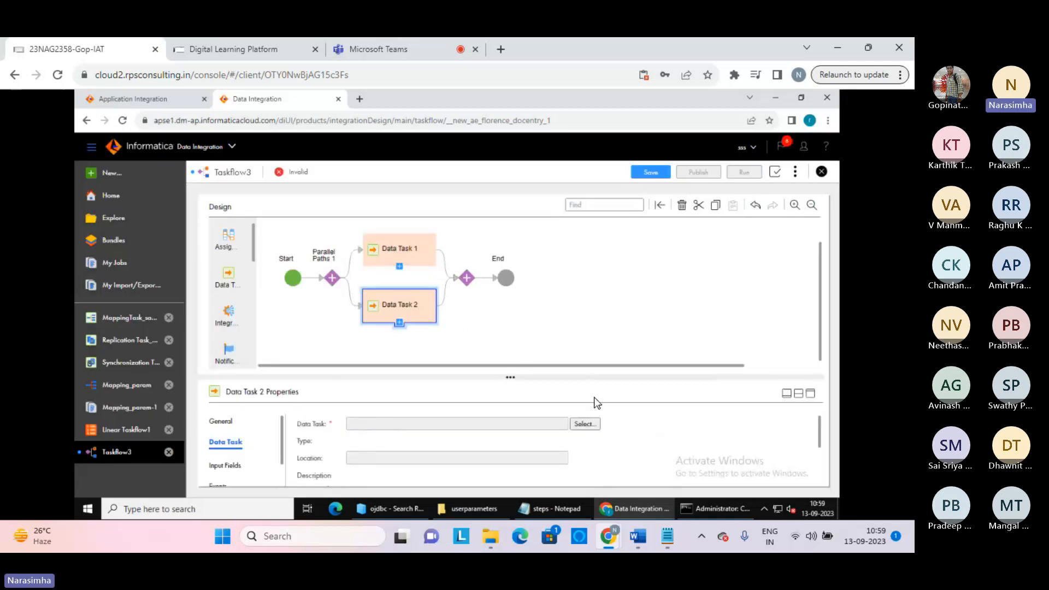
{"action": "left_click", "coordinate": [593, 426]}
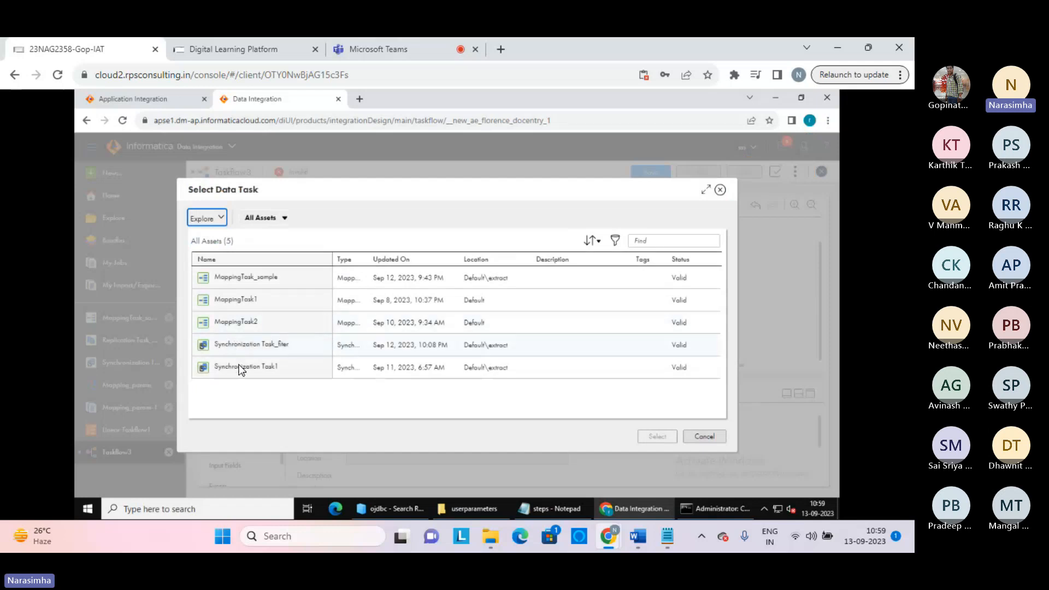
{"action": "left_click", "coordinate": [241, 369]}
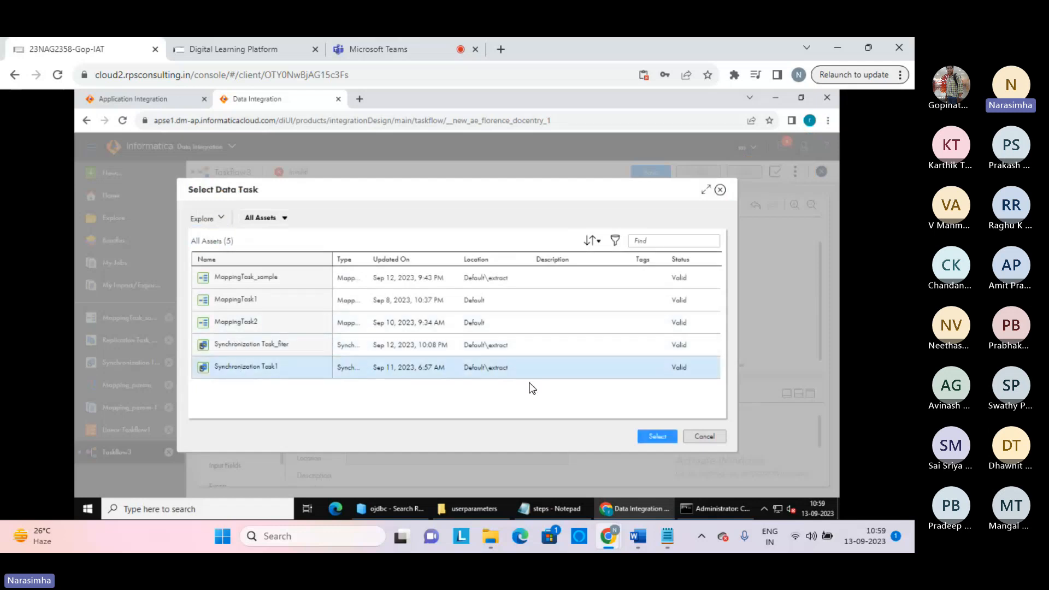
{"action": "left_click", "coordinate": [656, 436]}
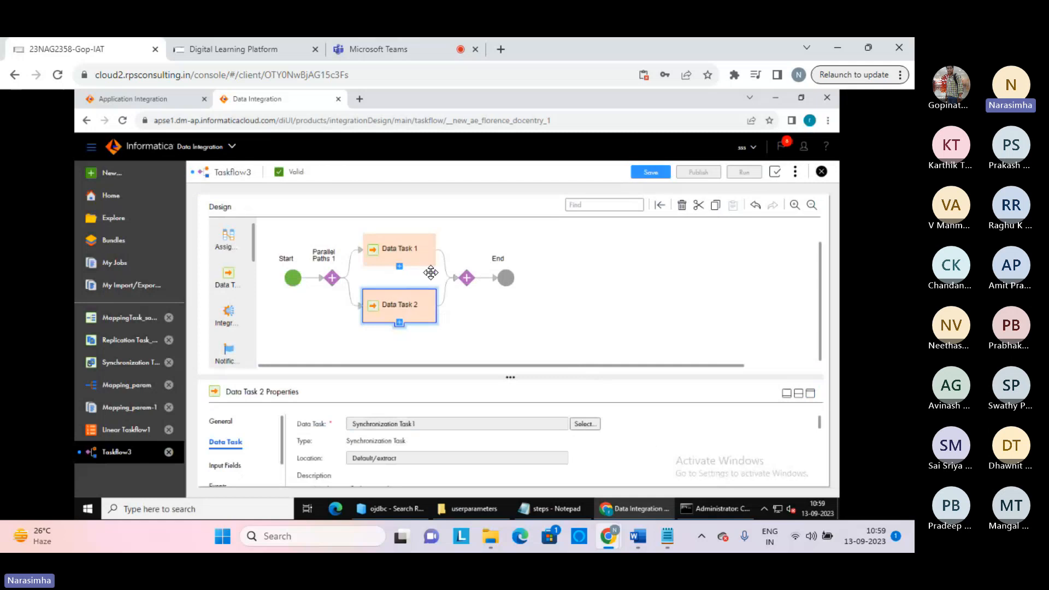
{"action": "left_click", "coordinate": [407, 261]}
{"action": "left_click", "coordinate": [404, 305]}
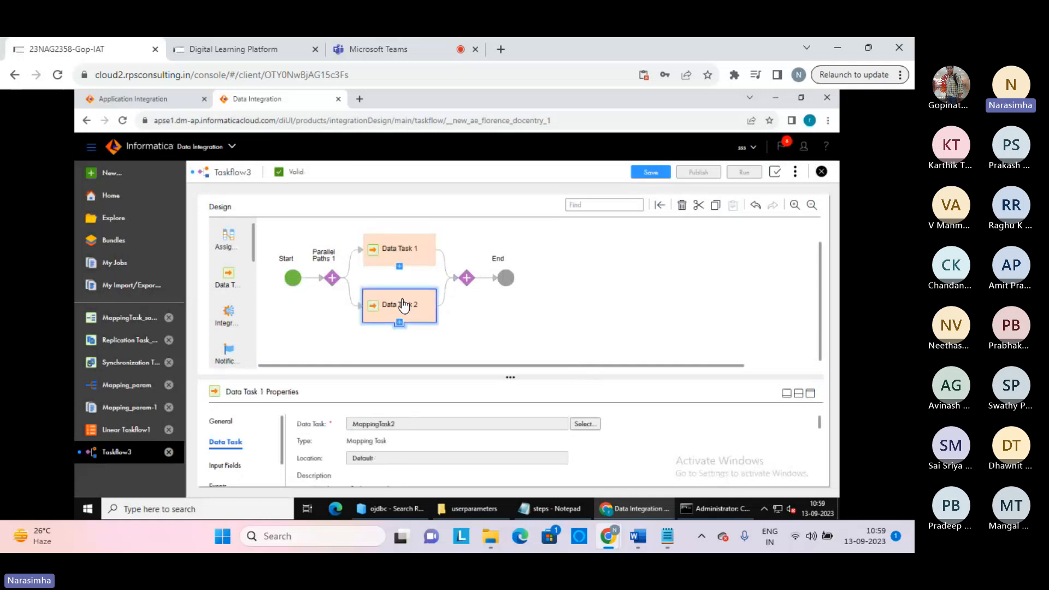
Step: Save Taskflow3 and return to its design
{"action": "left_click", "coordinate": [536, 301]}
{"action": "left_click", "coordinate": [650, 174]}
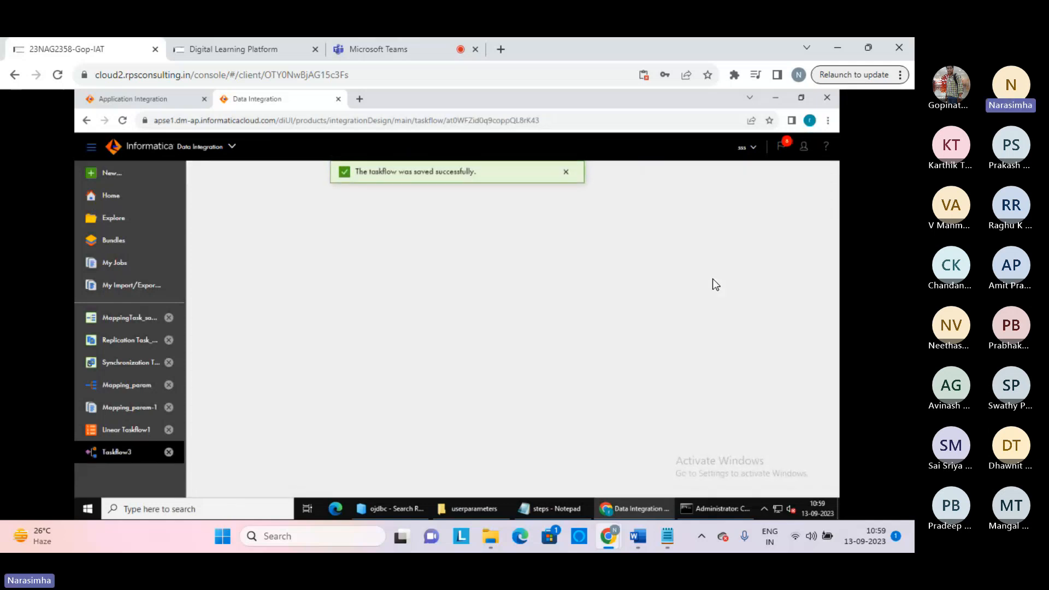
{"action": "left_click", "coordinate": [566, 173]}
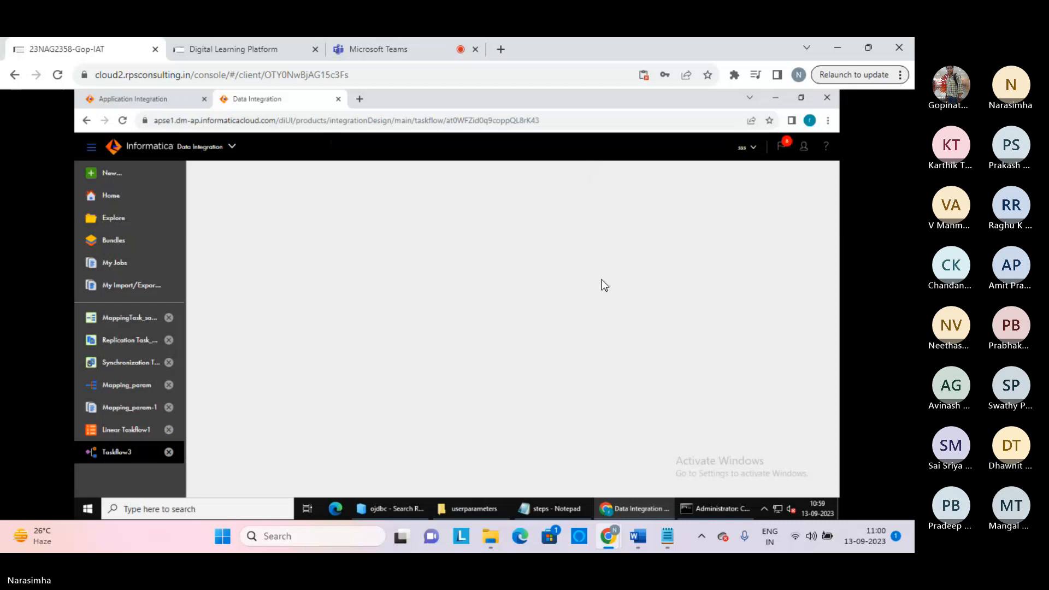
{"action": "left_click", "coordinate": [116, 431]}
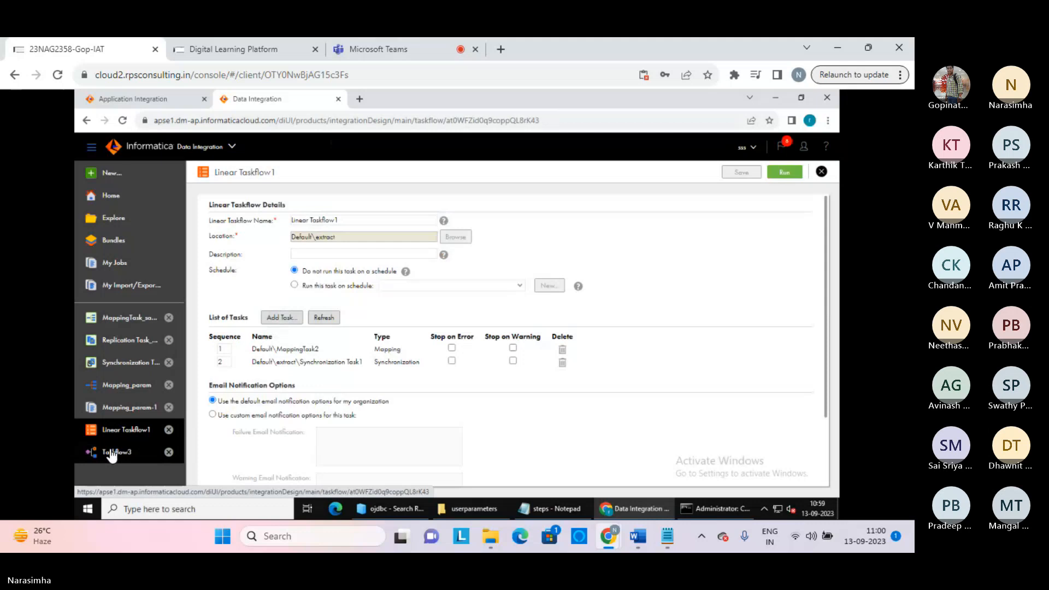
{"action": "left_click", "coordinate": [112, 453]}
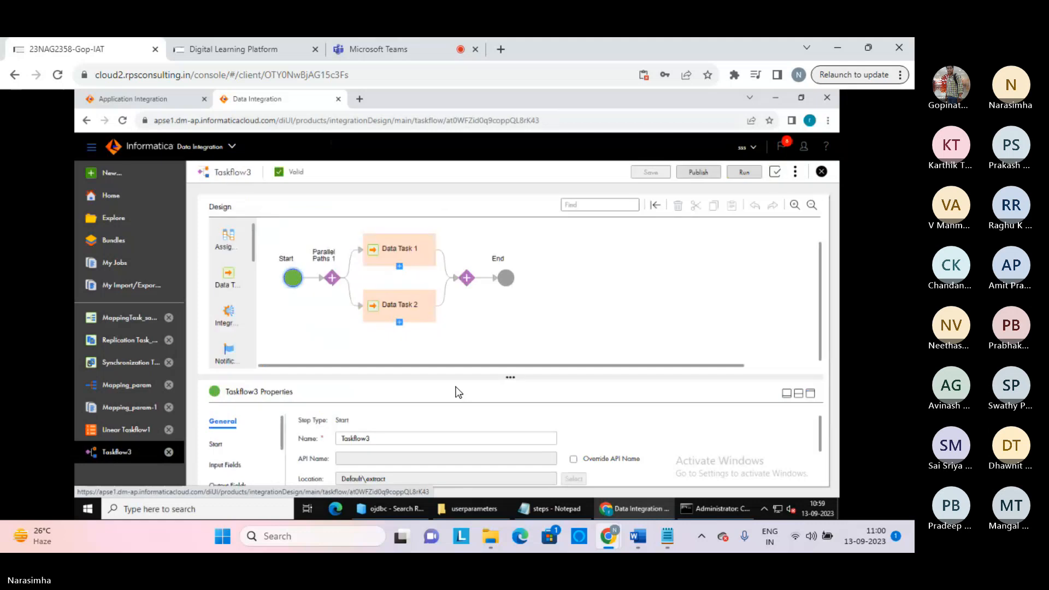
Step: Run Taskflow3 and refresh My Jobs until its run shows Success
{"action": "left_click", "coordinate": [745, 173]}
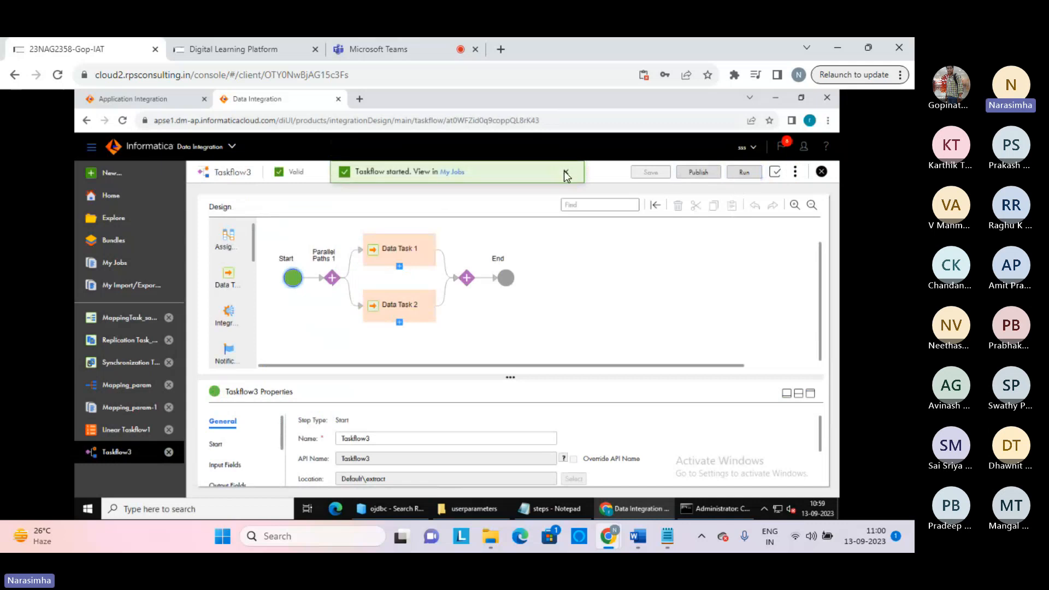
{"action": "left_click", "coordinate": [457, 174]}
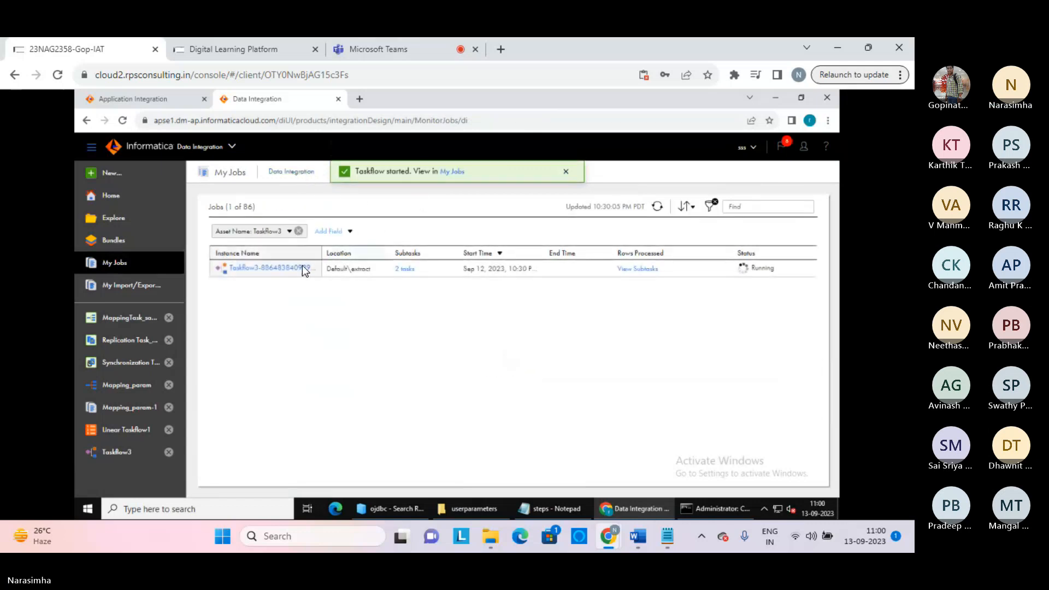
{"action": "left_click", "coordinate": [290, 267]}
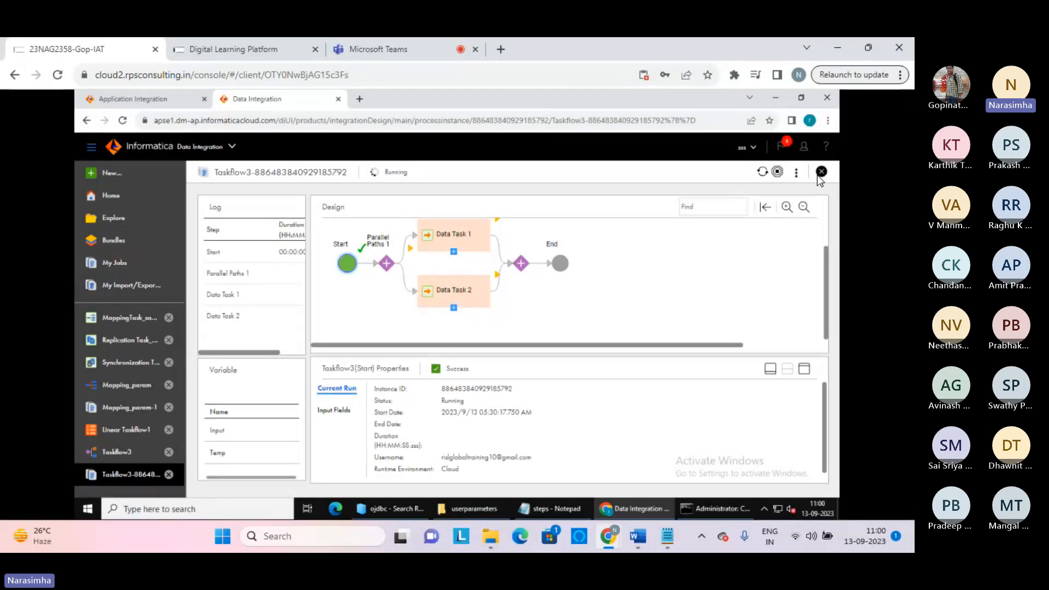
{"action": "left_click", "coordinate": [822, 172]}
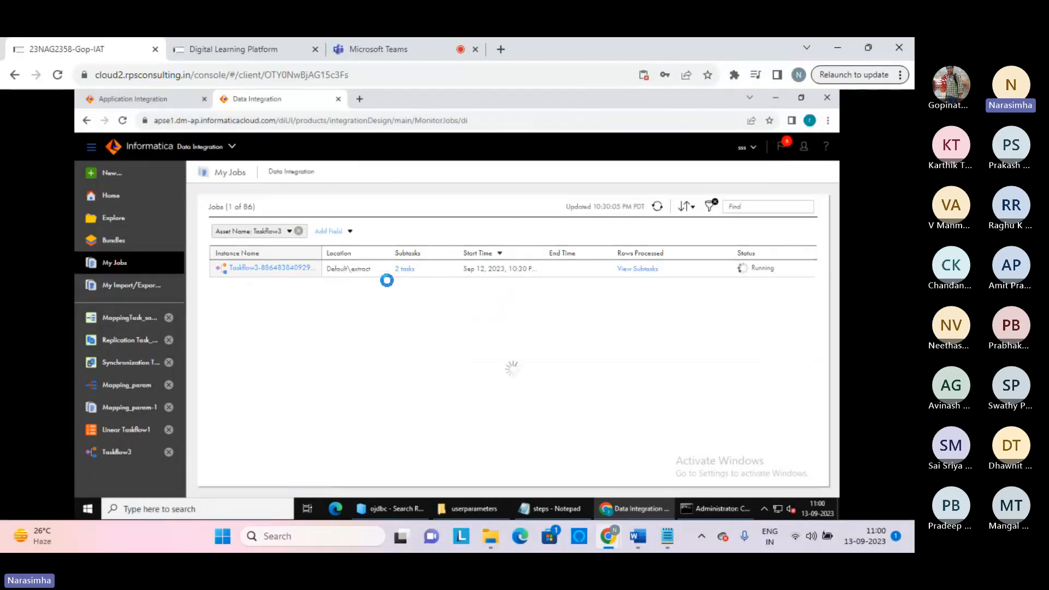
{"action": "left_click", "coordinate": [658, 207]}
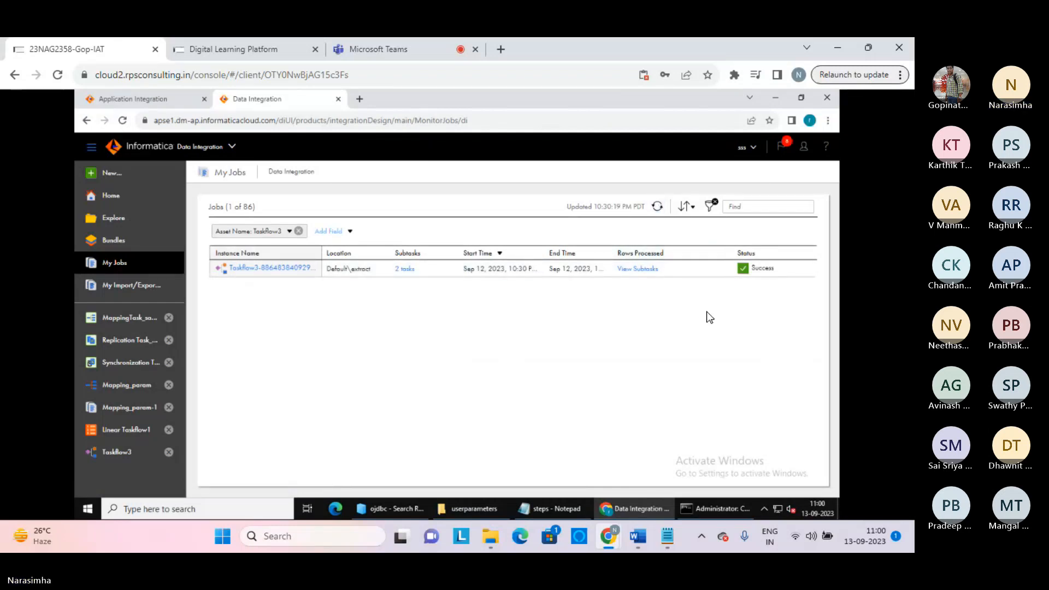
{"action": "left_click", "coordinate": [273, 268]}
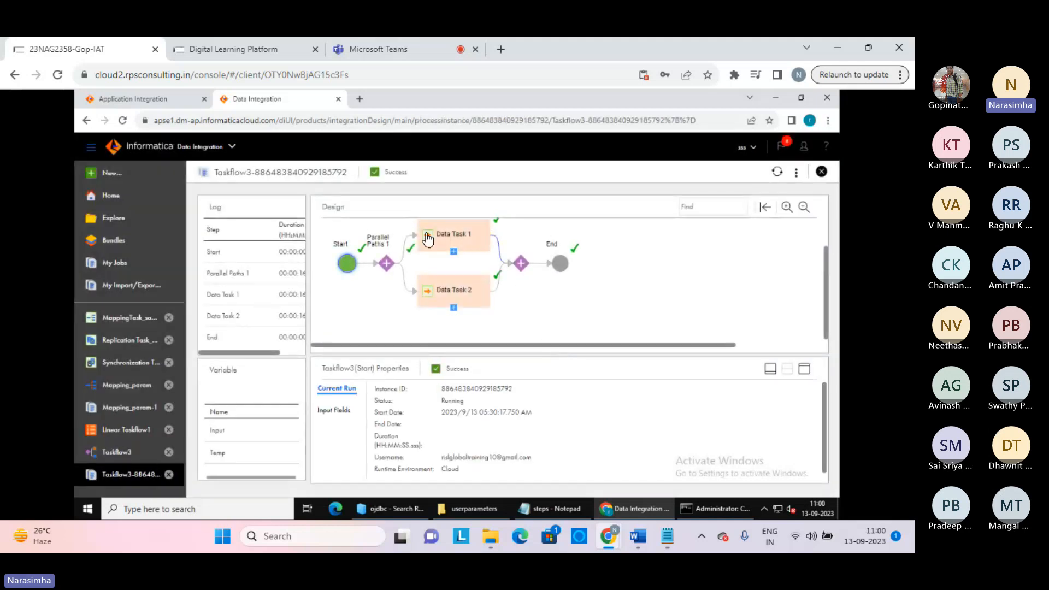
Step: Review the Taskflow3 run results for Data Task 1, Data Task 2, End and Start
{"action": "left_click", "coordinate": [466, 233]}
{"action": "left_click", "coordinate": [457, 293]}
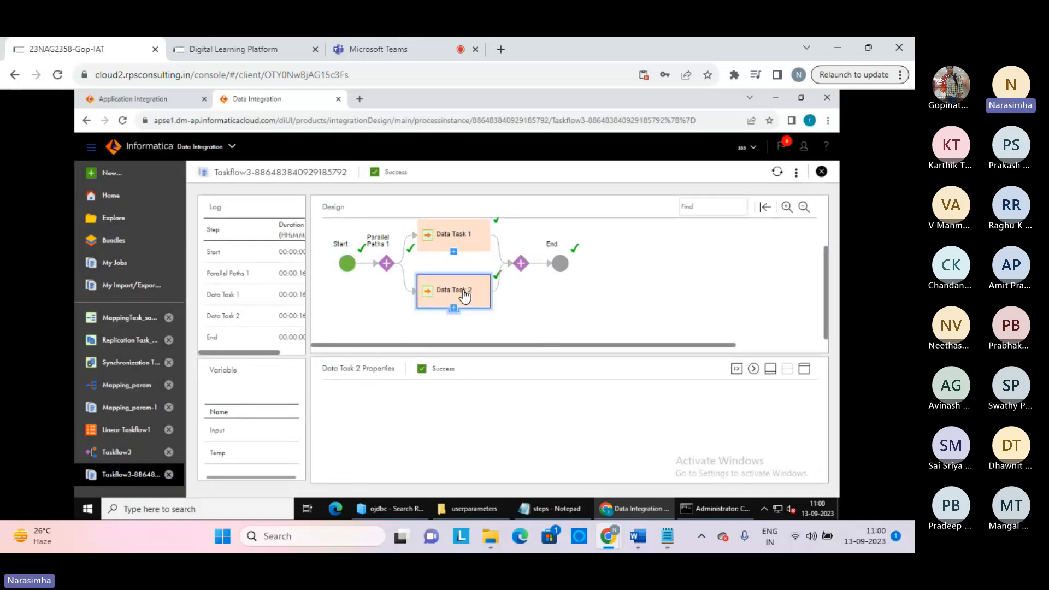
{"action": "left_click", "coordinate": [563, 272]}
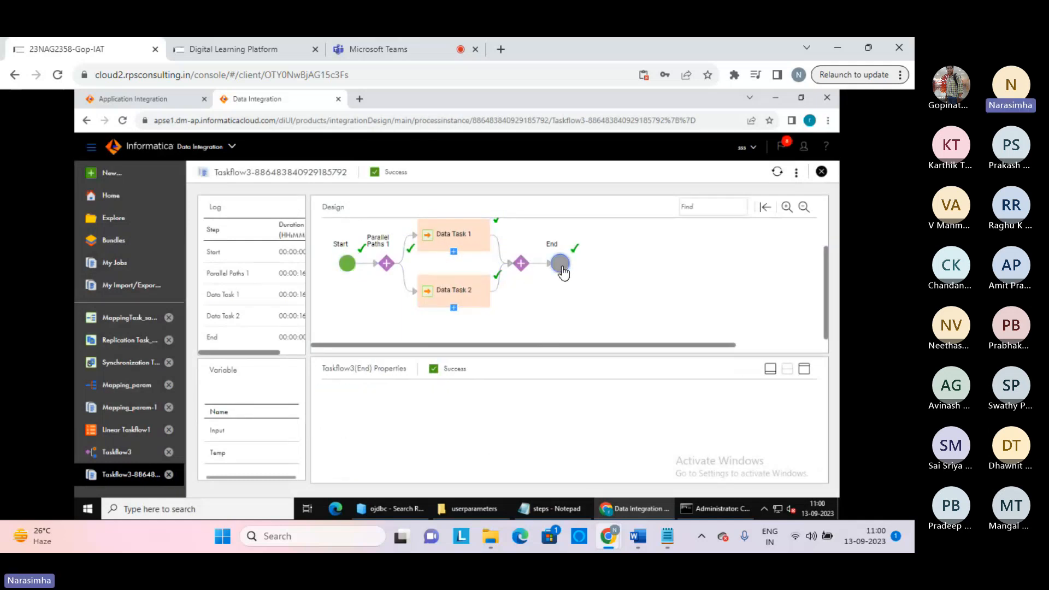
{"action": "left_click", "coordinate": [449, 245]}
{"action": "left_click", "coordinate": [450, 289]}
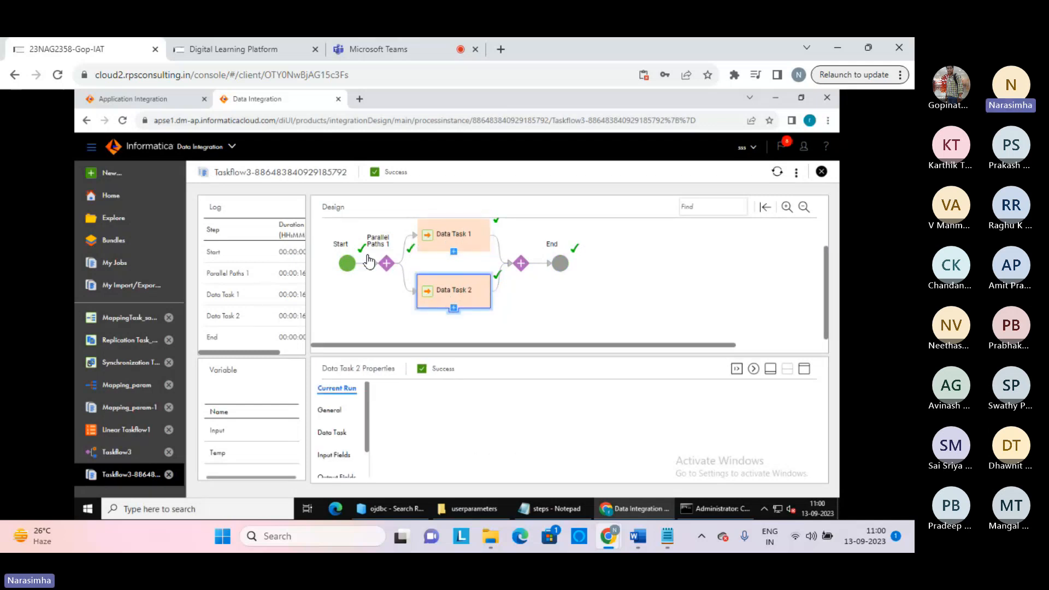
{"action": "left_click", "coordinate": [347, 264]}
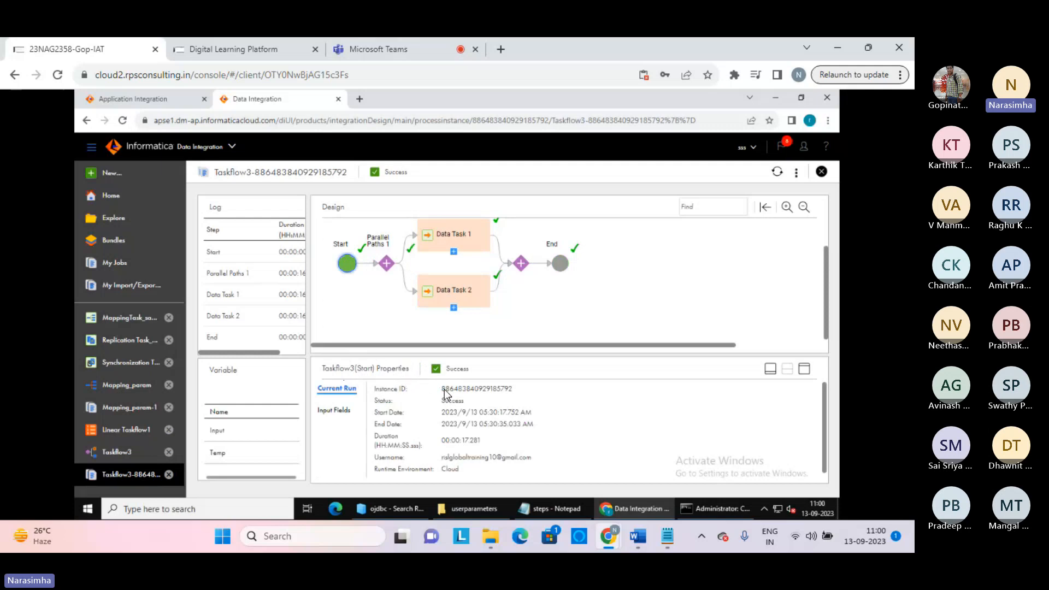
{"action": "left_click_drag", "start_coordinate": [439, 395], "coordinate": [375, 383]}
{"action": "left_click", "coordinate": [457, 463]}
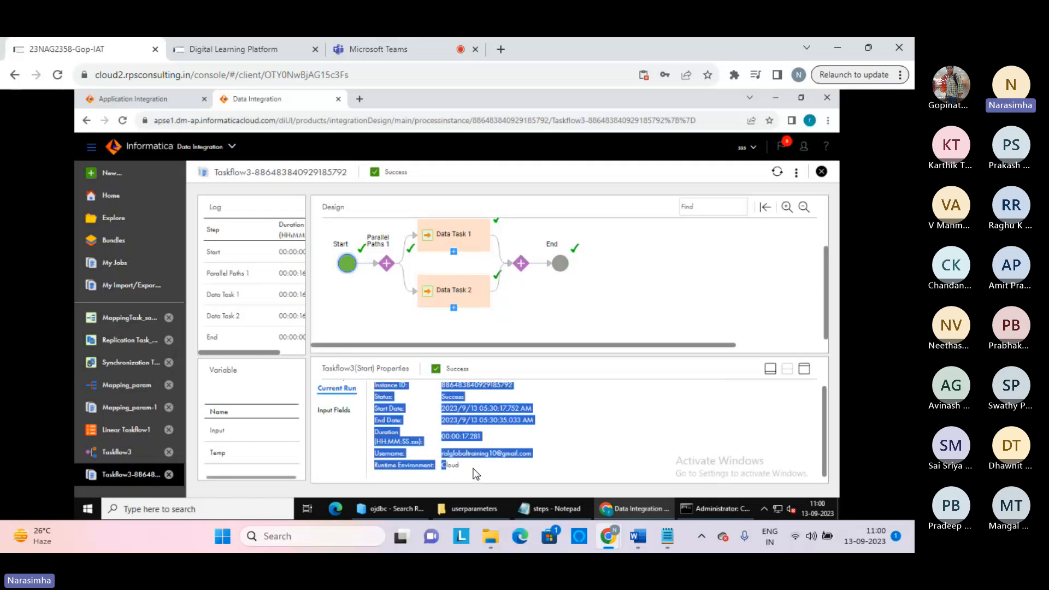
Step: View MappingTask2's job details from Data Task 1, then return to My Jobs and reopen the Taskflow3 run
{"action": "left_click", "coordinate": [455, 256]}
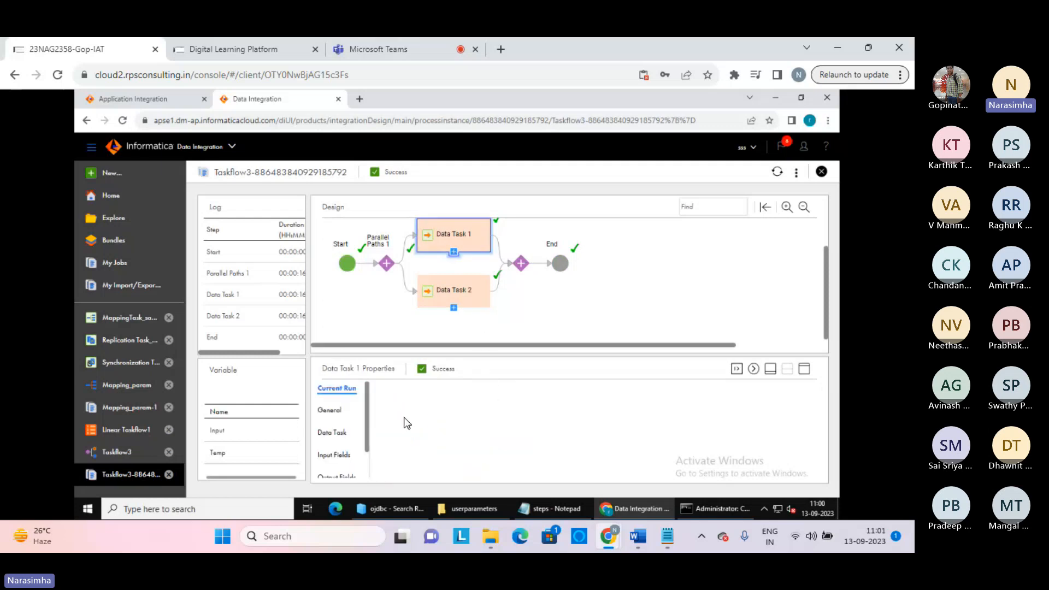
{"action": "left_click", "coordinate": [330, 432]}
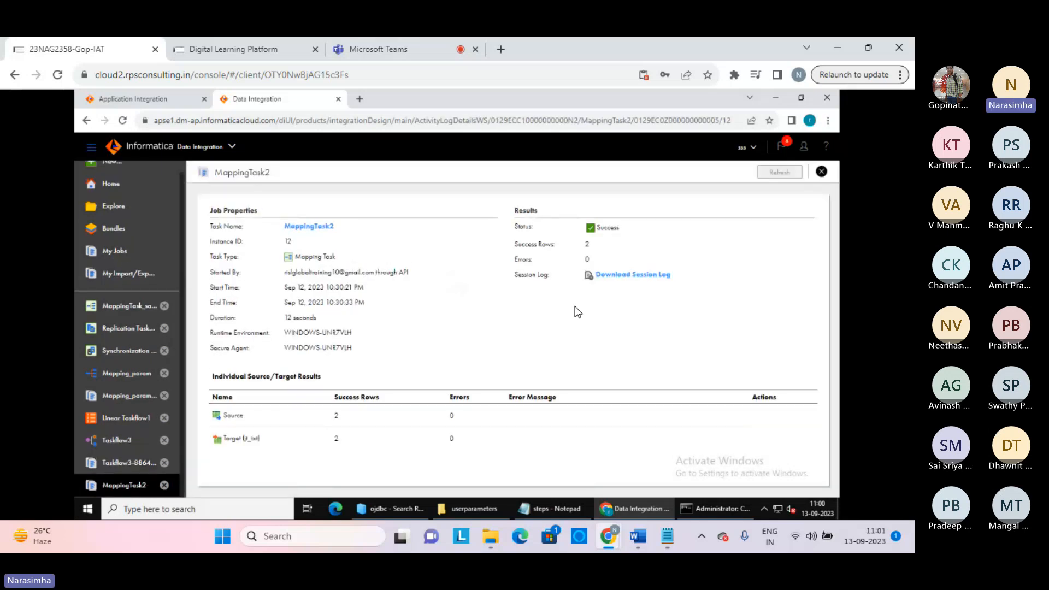
{"action": "left_click", "coordinate": [823, 173]}
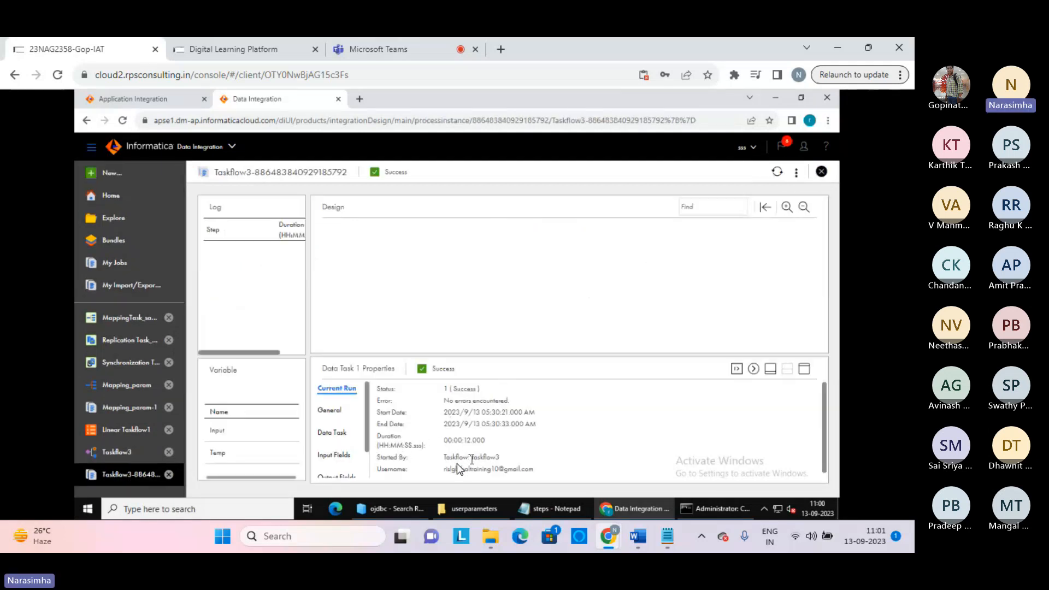
{"action": "left_click", "coordinate": [338, 462]}
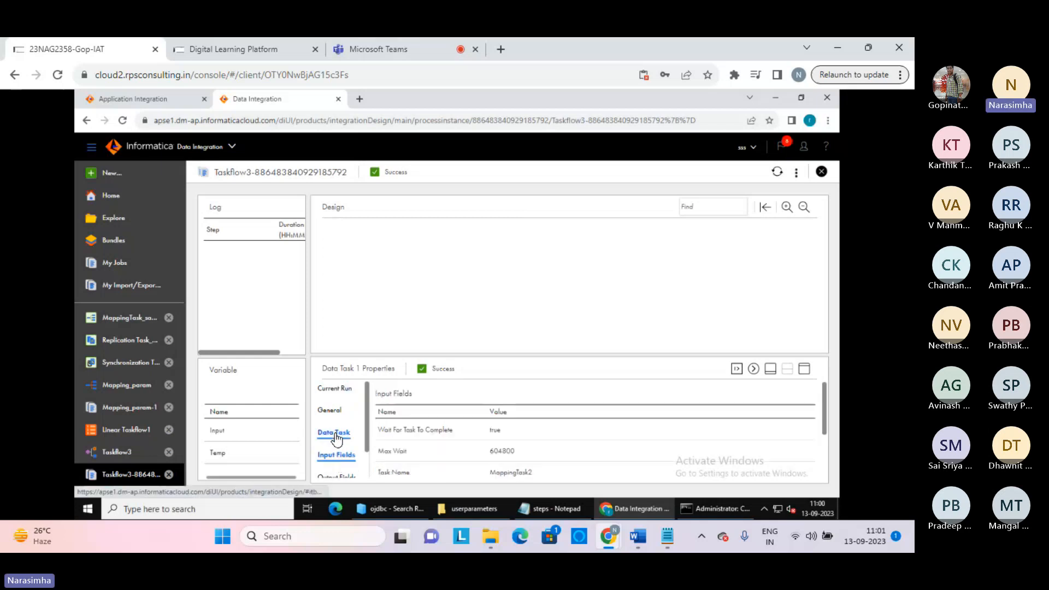
{"action": "left_click", "coordinate": [333, 433]}
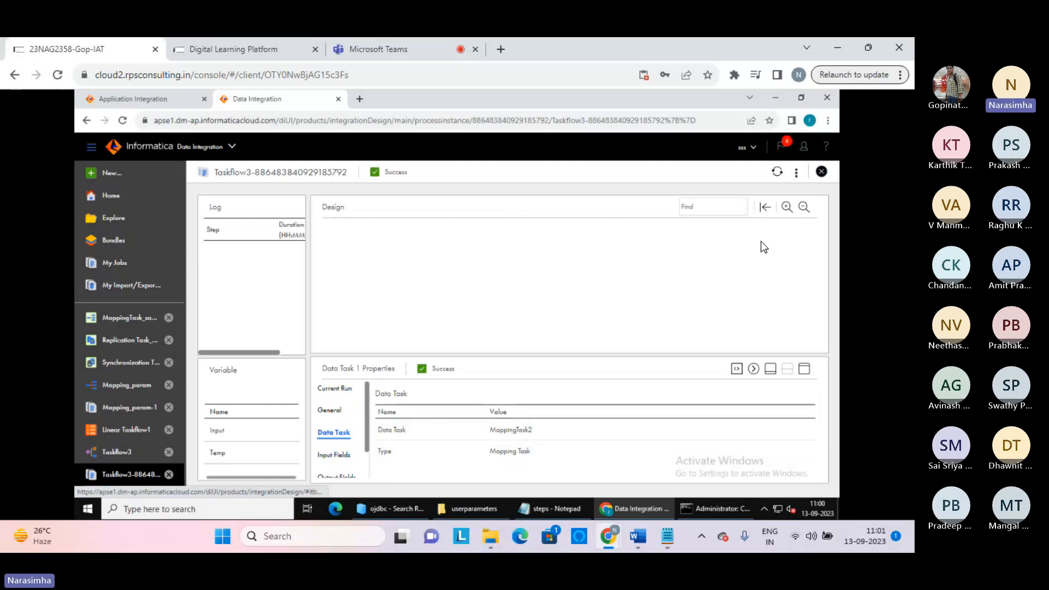
{"action": "left_click", "coordinate": [821, 173]}
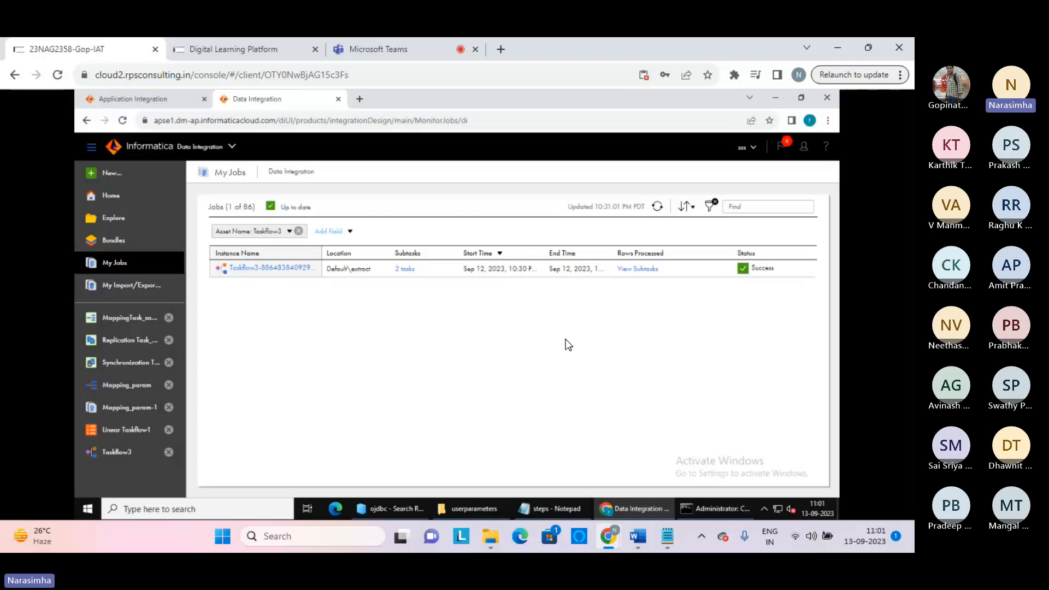
{"action": "left_click", "coordinate": [282, 268]}
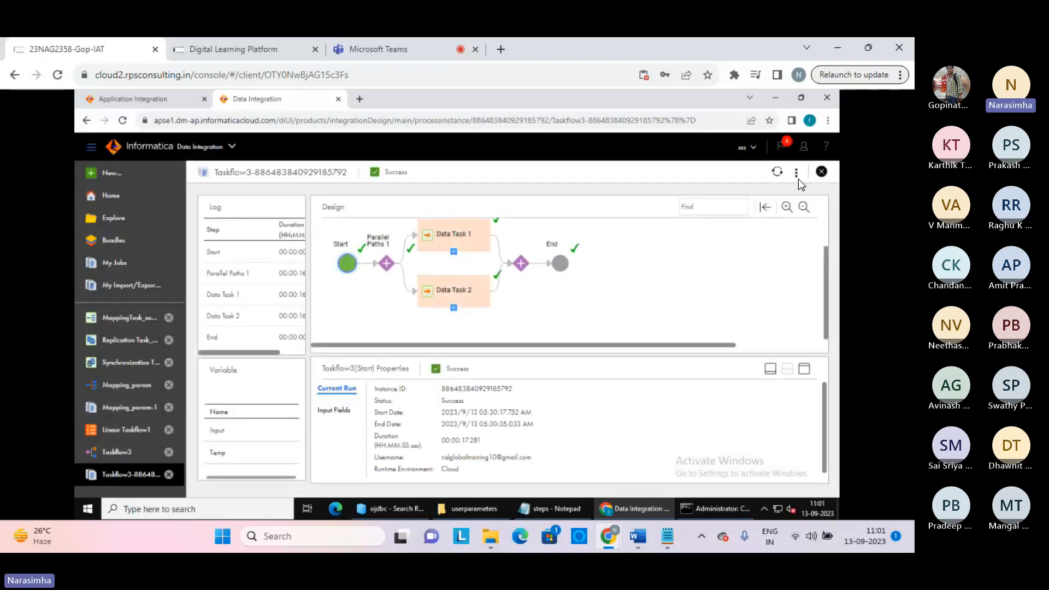
Step: Open the run in the advanced Process Console and inspect its input and output variables
{"action": "left_click", "coordinate": [797, 173]}
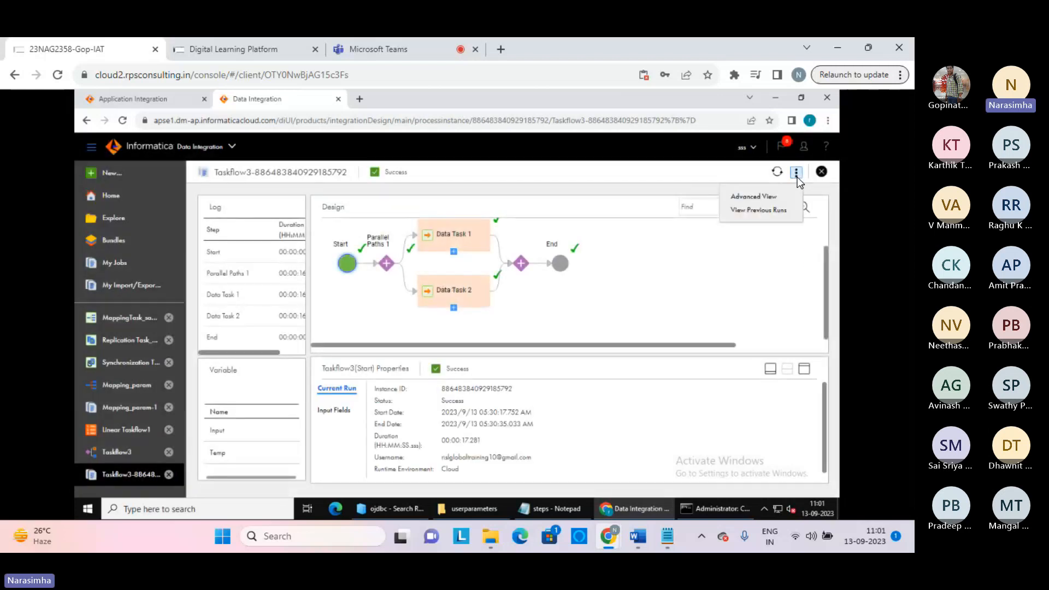
{"action": "left_click", "coordinate": [747, 198]}
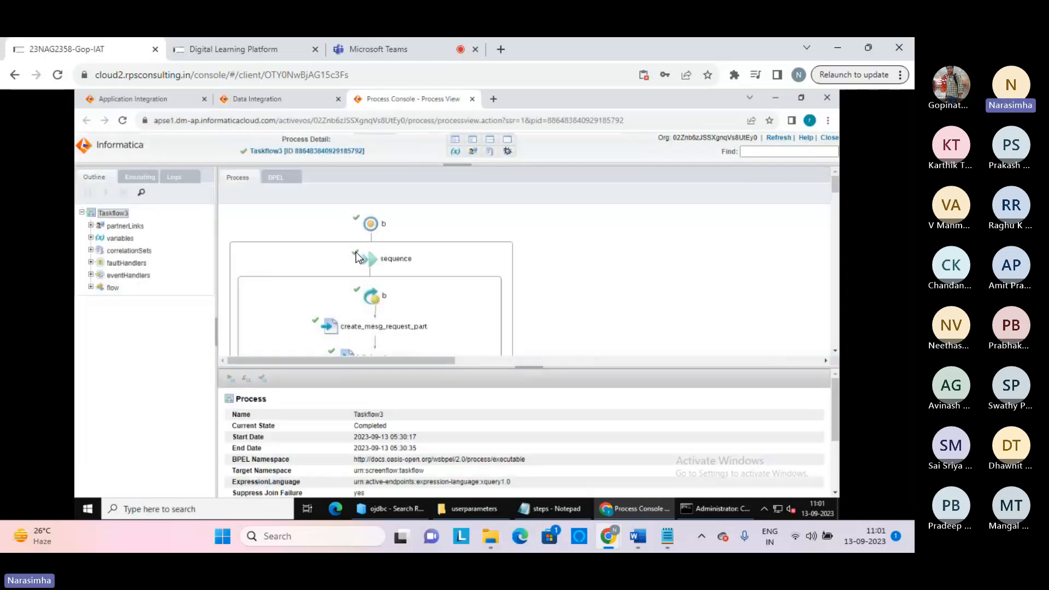
{"action": "left_click", "coordinate": [91, 239]}
{"action": "left_click", "coordinate": [124, 276]}
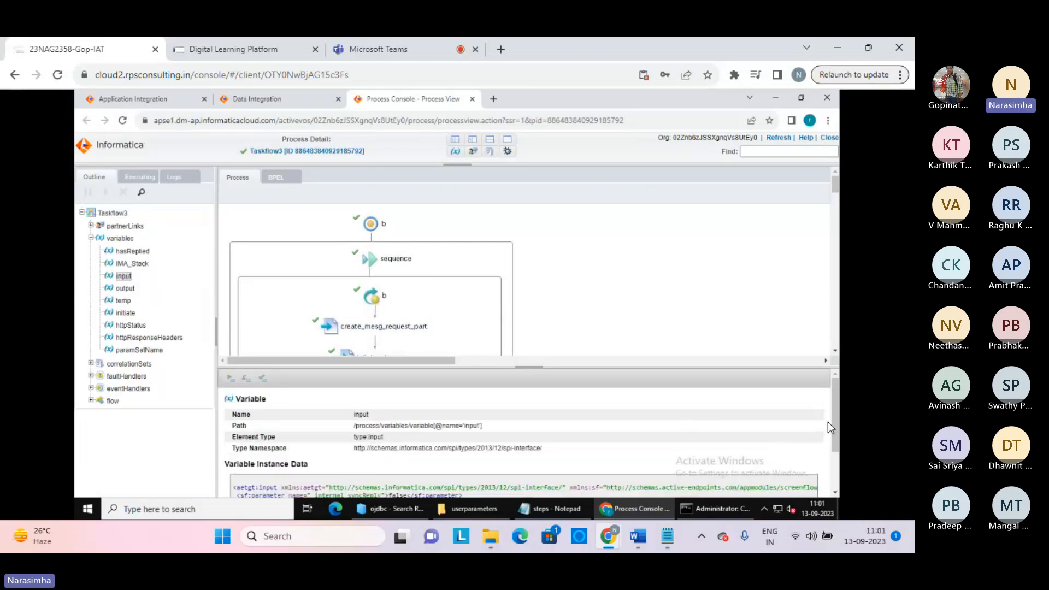
{"action": "scroll", "coordinate": [834, 469], "scroll_direction": "down", "scroll_amount": 3}
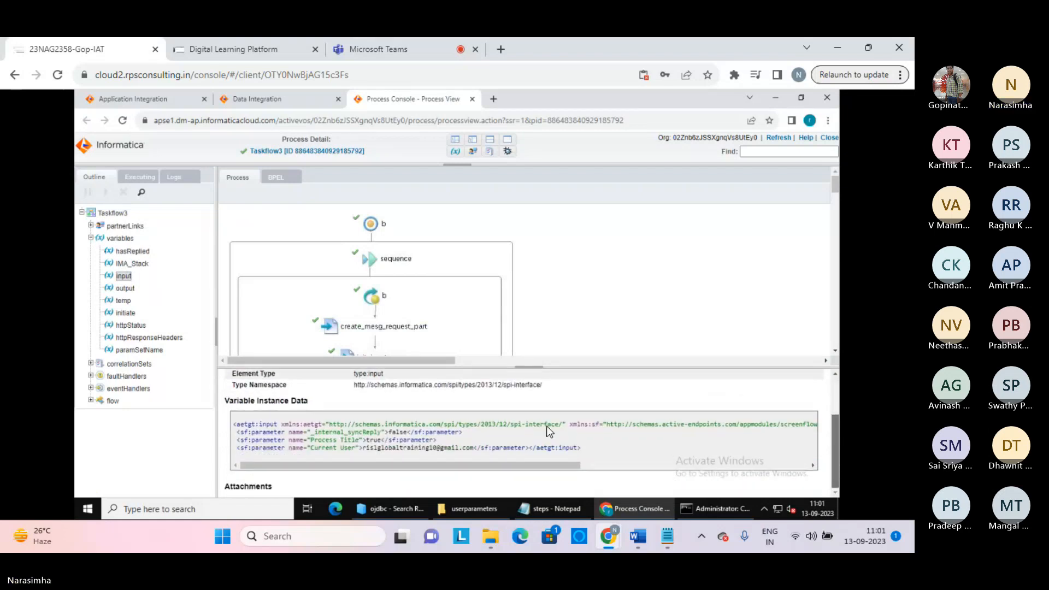
{"action": "left_click_drag", "start_coordinate": [367, 442], "coordinate": [467, 448]}
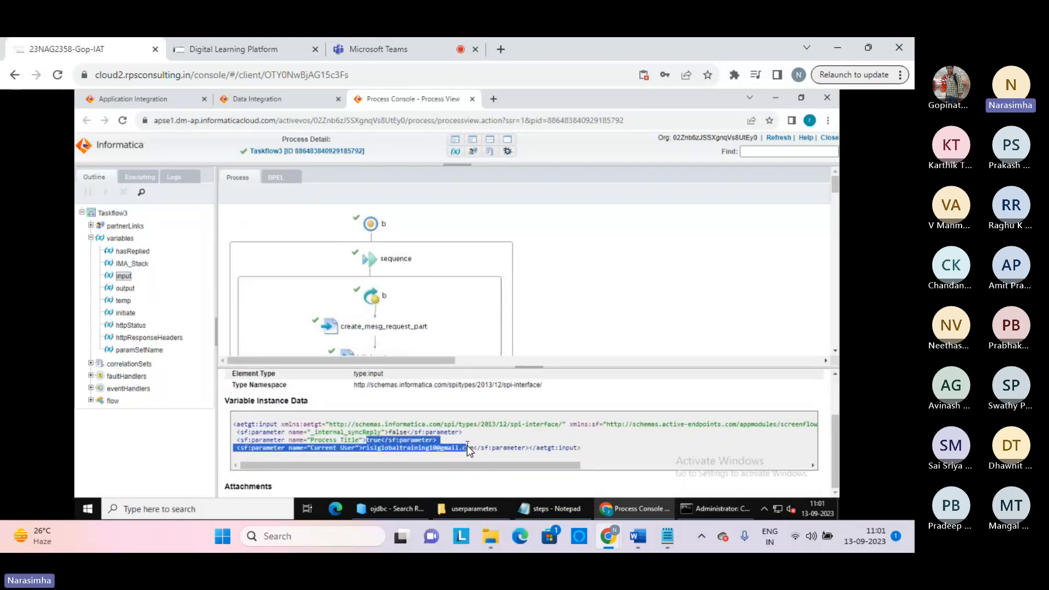
{"action": "left_click", "coordinate": [467, 448]}
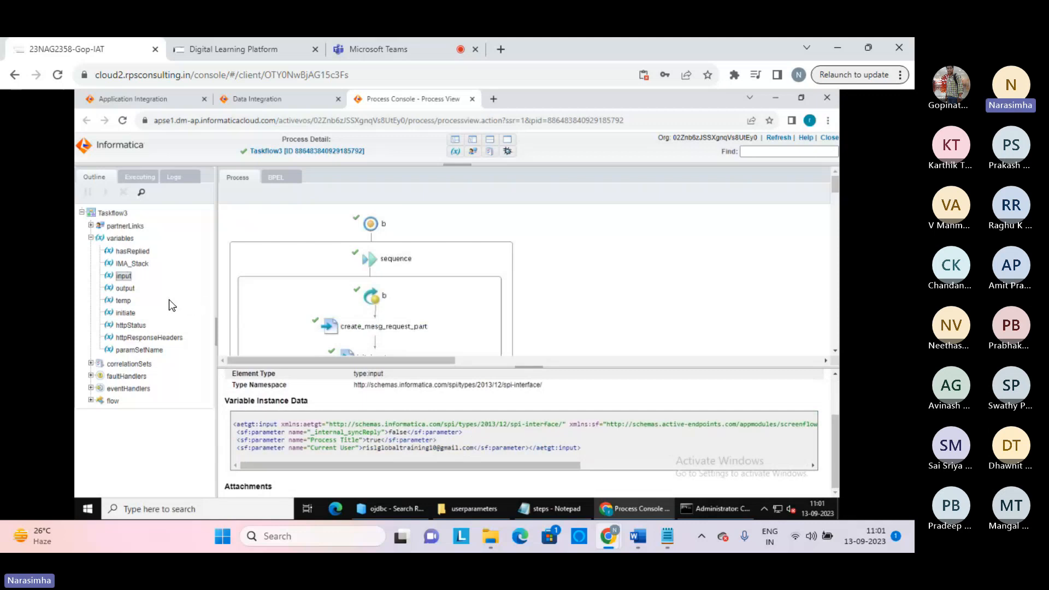
{"action": "left_click", "coordinate": [125, 289]}
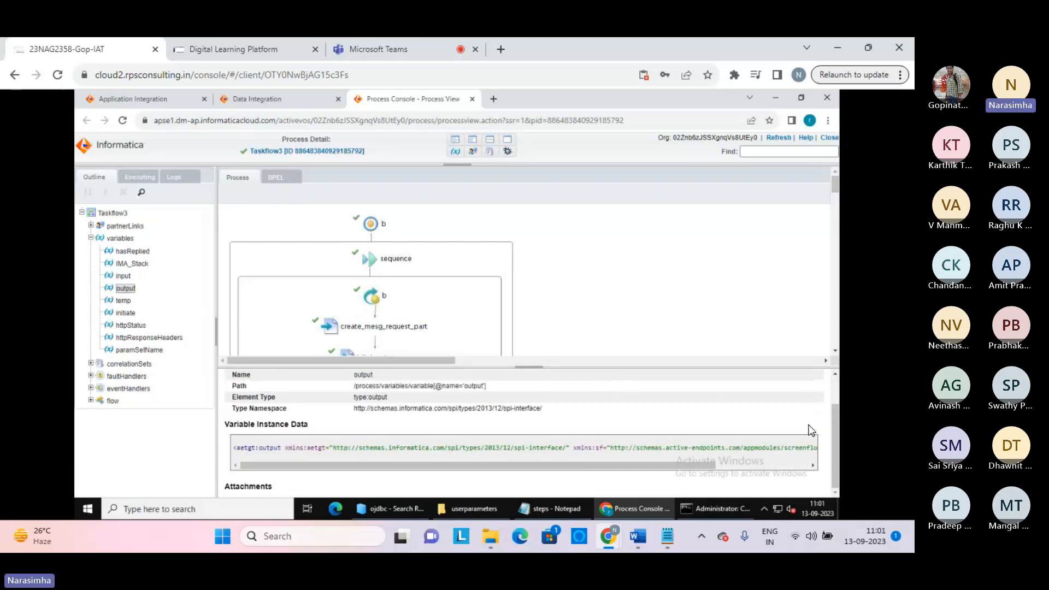
{"action": "left_click_drag", "start_coordinate": [752, 466], "coordinate": [504, 484]}
Step: Inspect the Parallel_Paths_1 step and its j3wg4fhj and j3wg4fhm branches, both Finished
{"action": "left_click", "coordinate": [90, 401]}
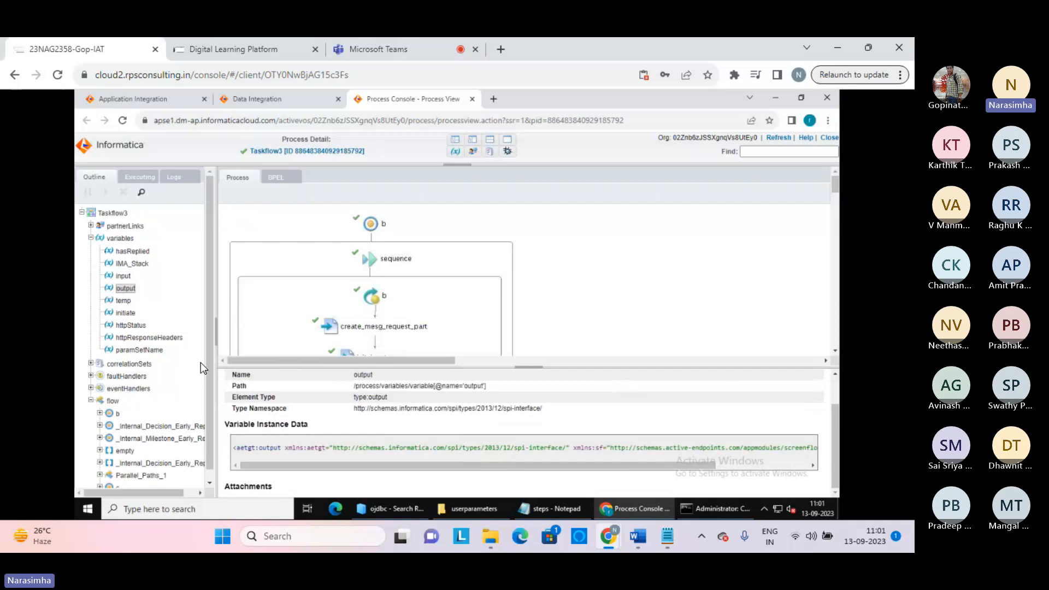
{"action": "scroll", "coordinate": [208, 374], "scroll_direction": "down", "scroll_amount": 1}
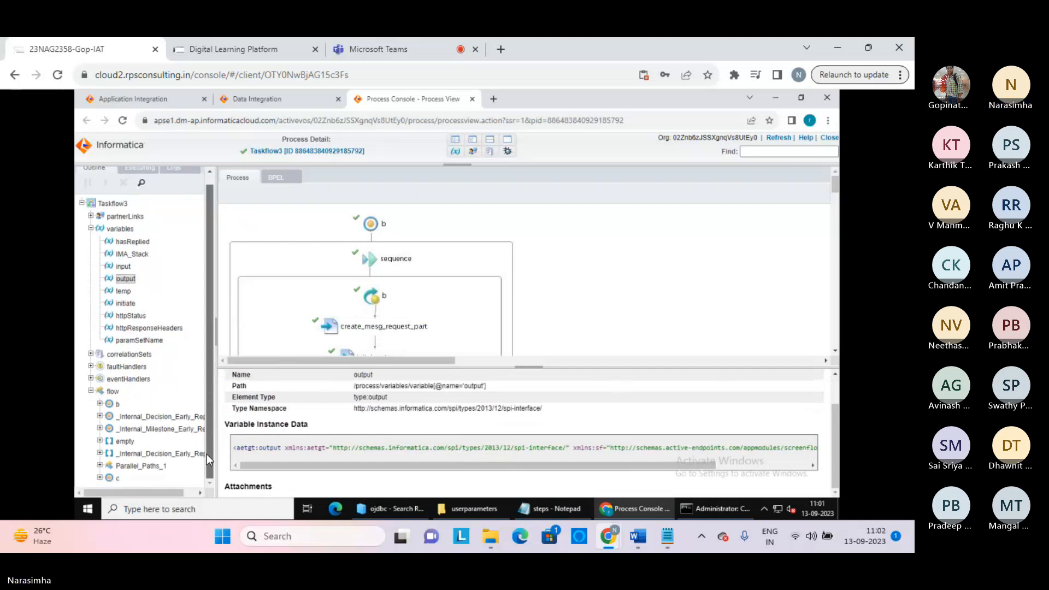
{"action": "left_click", "coordinate": [149, 469]}
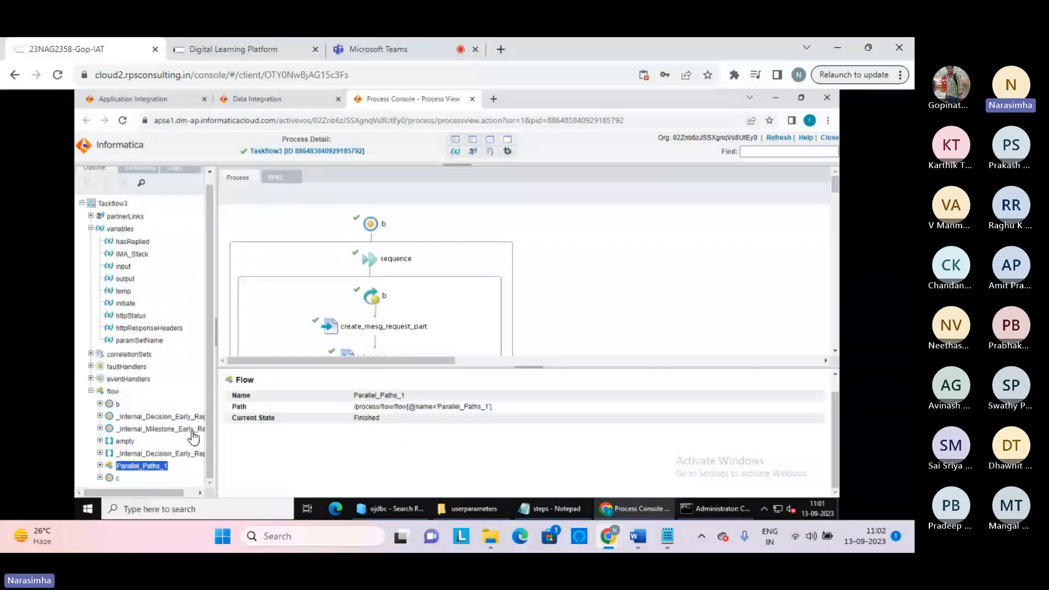
{"action": "left_click", "coordinate": [99, 465]}
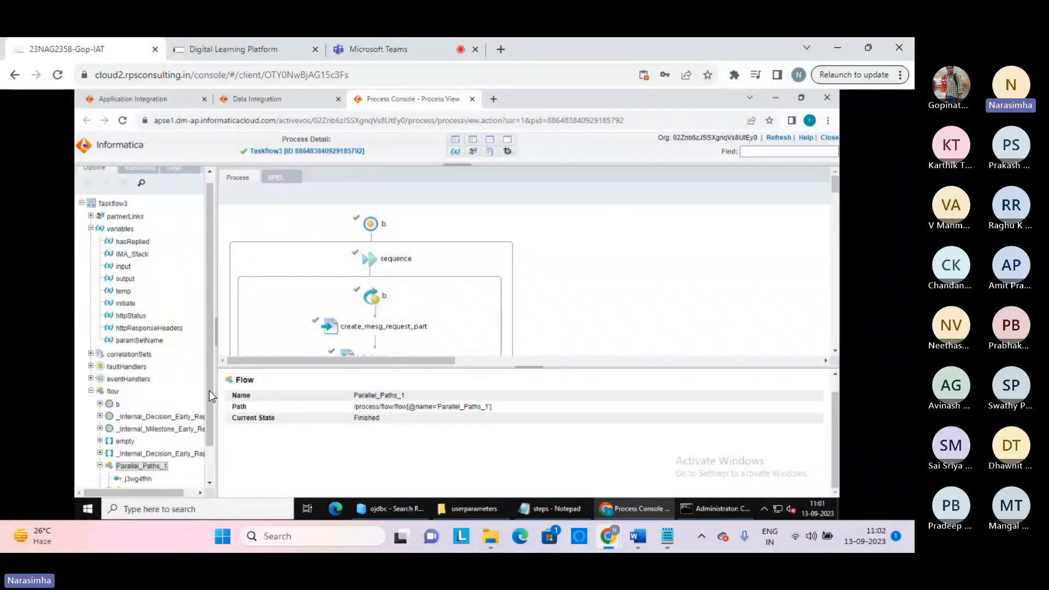
{"action": "left_click_drag", "start_coordinate": [209, 391], "coordinate": [200, 497]}
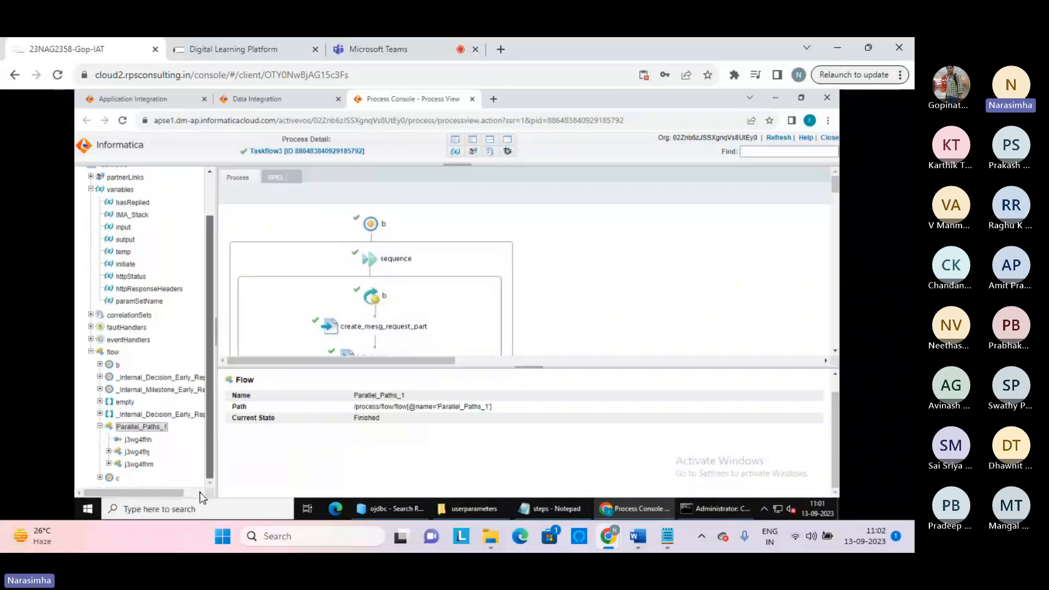
{"action": "left_click", "coordinate": [137, 453]}
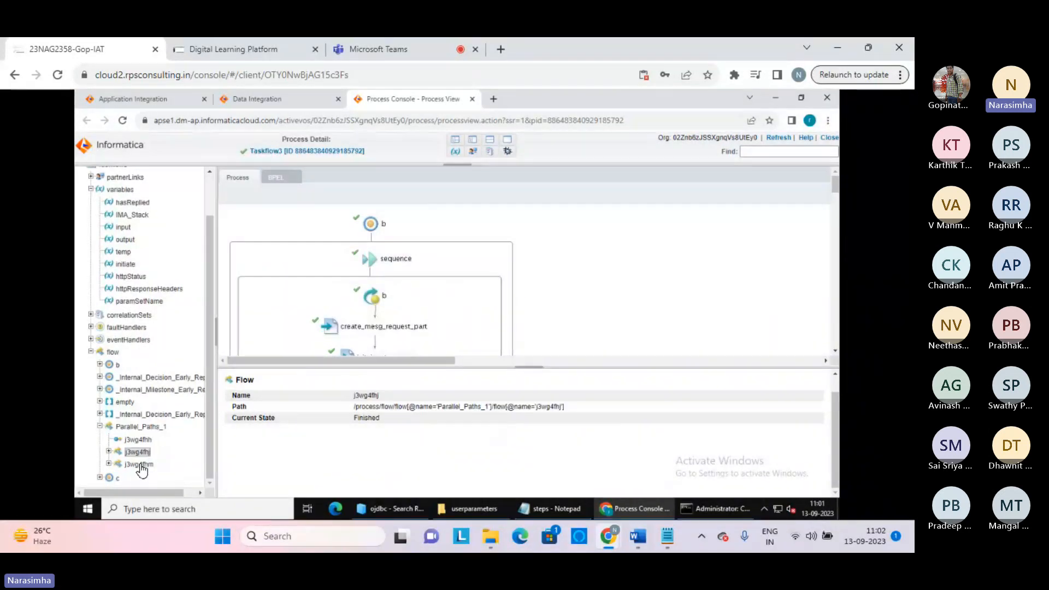
{"action": "left_click_drag", "start_coordinate": [440, 407], "coordinate": [224, 449]}
{"action": "left_click", "coordinate": [132, 466]}
{"action": "double_click", "coordinate": [366, 419]}
Step: Check the lmhaxma2 scope details and the fault-filtered logs, then close the Process Console
{"action": "left_click", "coordinate": [109, 465]}
{"action": "scroll", "coordinate": [210, 487], "scroll_direction": "down", "scroll_amount": 2}
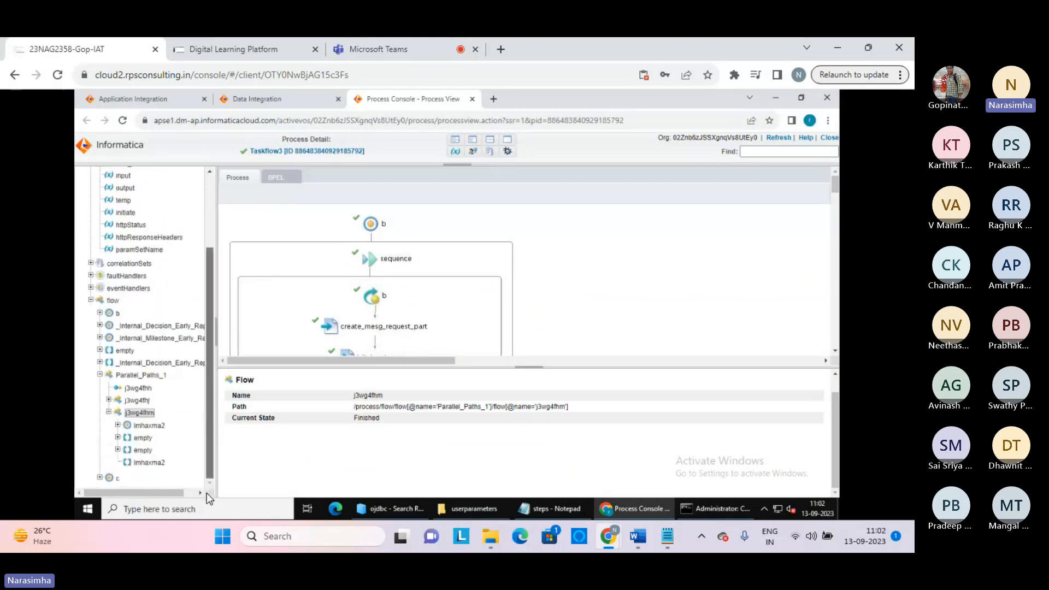
{"action": "left_click", "coordinate": [149, 426]}
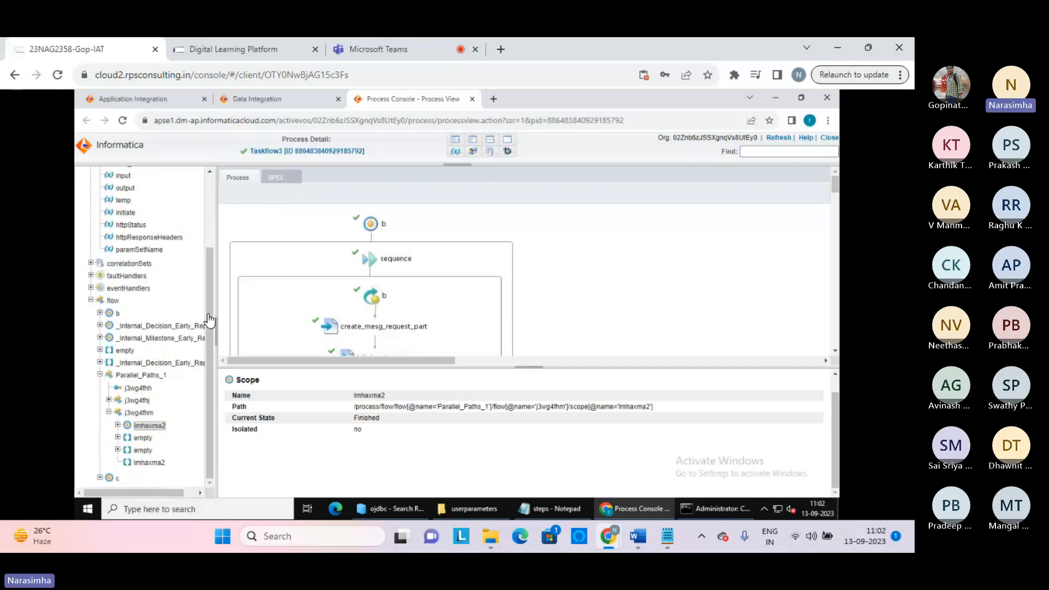
{"action": "left_click_drag", "start_coordinate": [207, 285], "coordinate": [206, 216]}
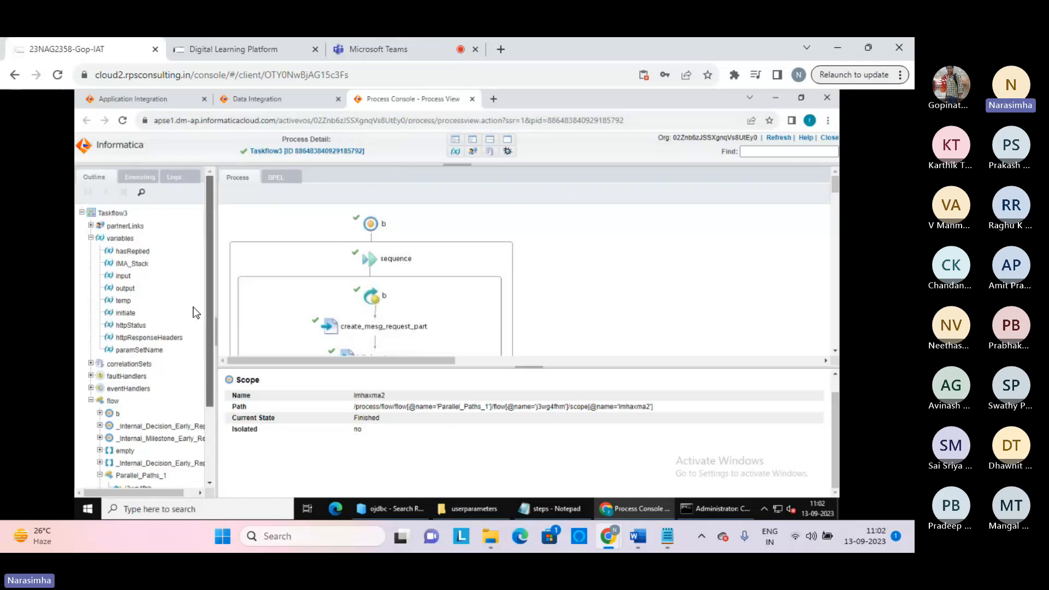
{"action": "left_click", "coordinate": [174, 178]}
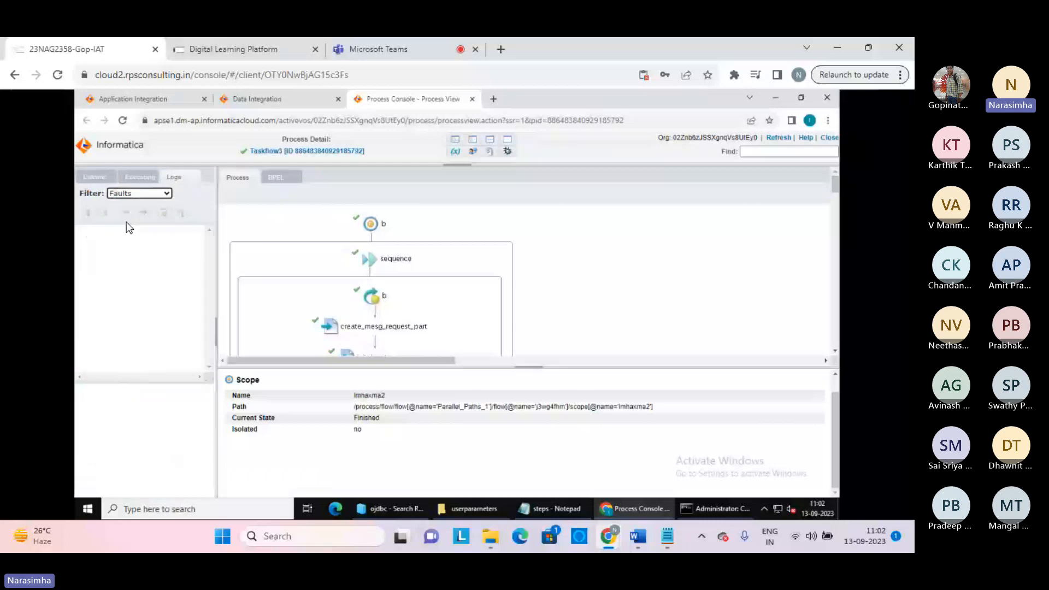
{"action": "left_click", "coordinate": [472, 98]}
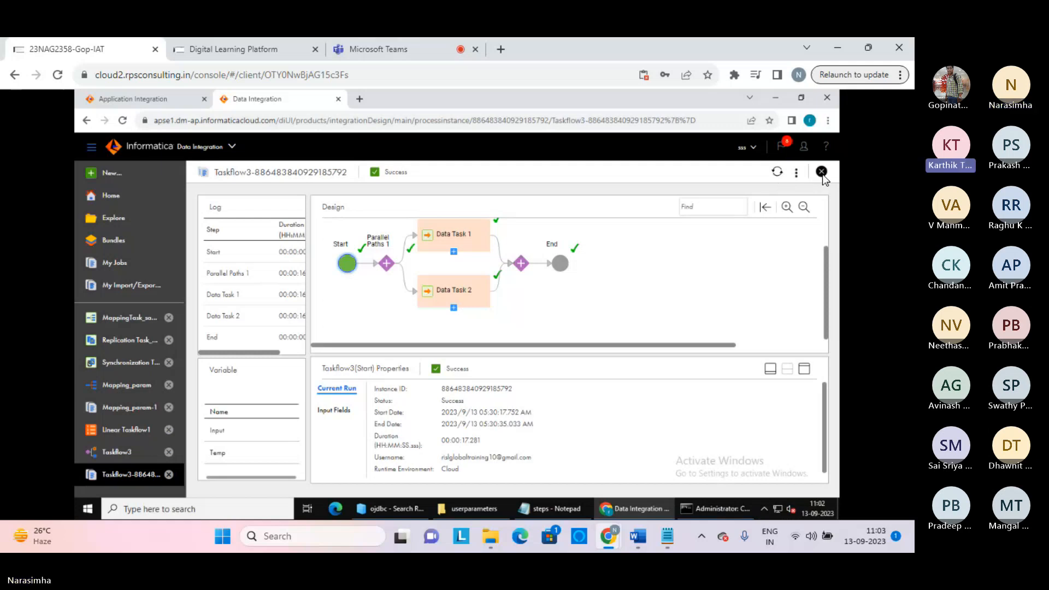
Step: Switch the browser to the Microsoft Teams meeting call
{"action": "left_click", "coordinate": [395, 50]}
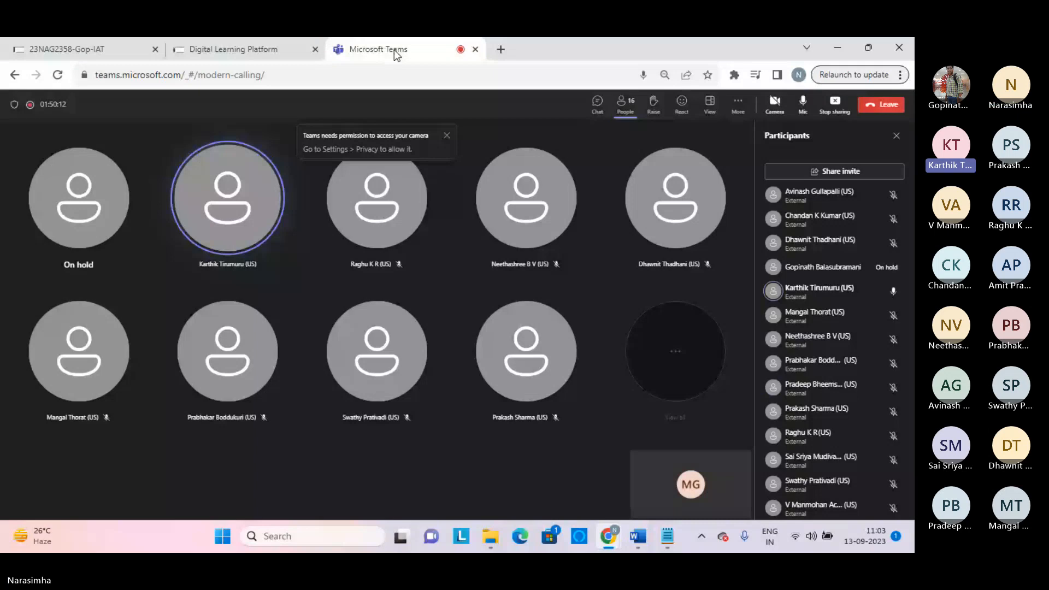
Step: Go back to the 23NAG2358-Gop-IAT remote session showing Taskflow3's run details
{"action": "left_click", "coordinate": [55, 48]}
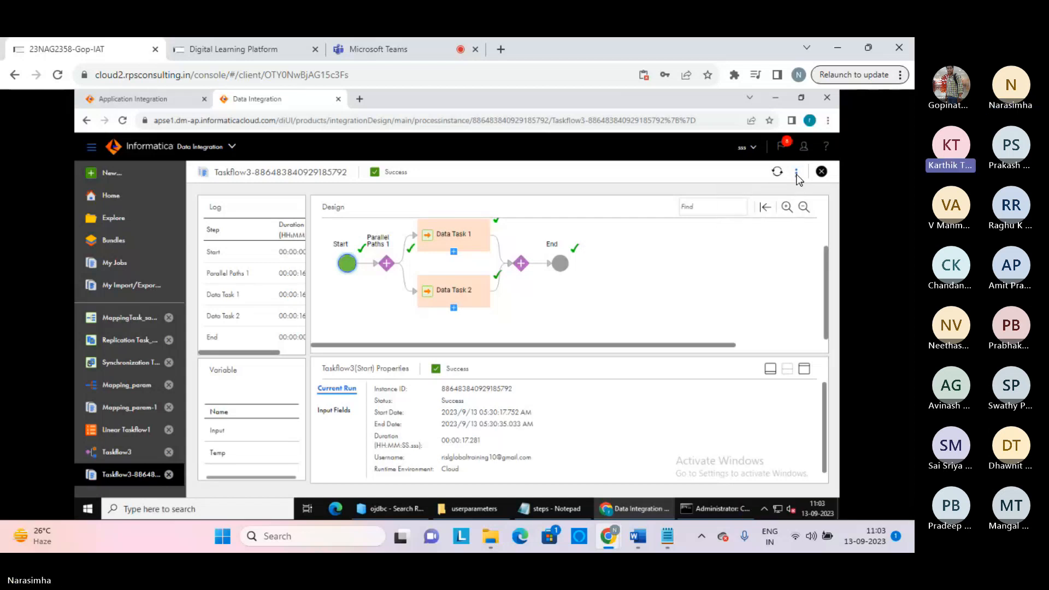
Step: Open and then dismiss the extra options menu on the Taskflow3 run page
{"action": "left_click", "coordinate": [796, 174]}
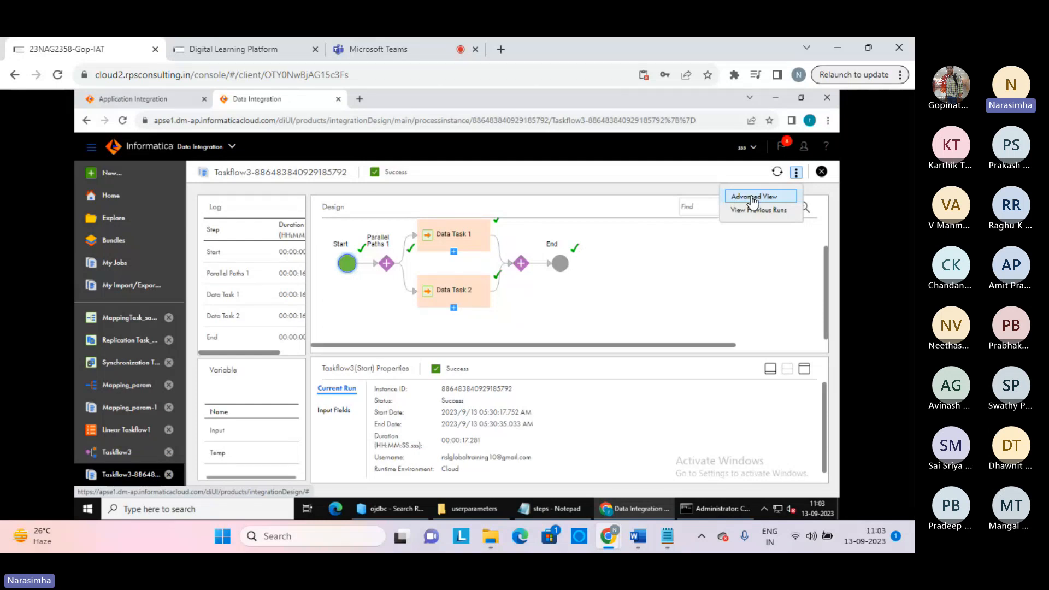
{"action": "left_click", "coordinate": [699, 246]}
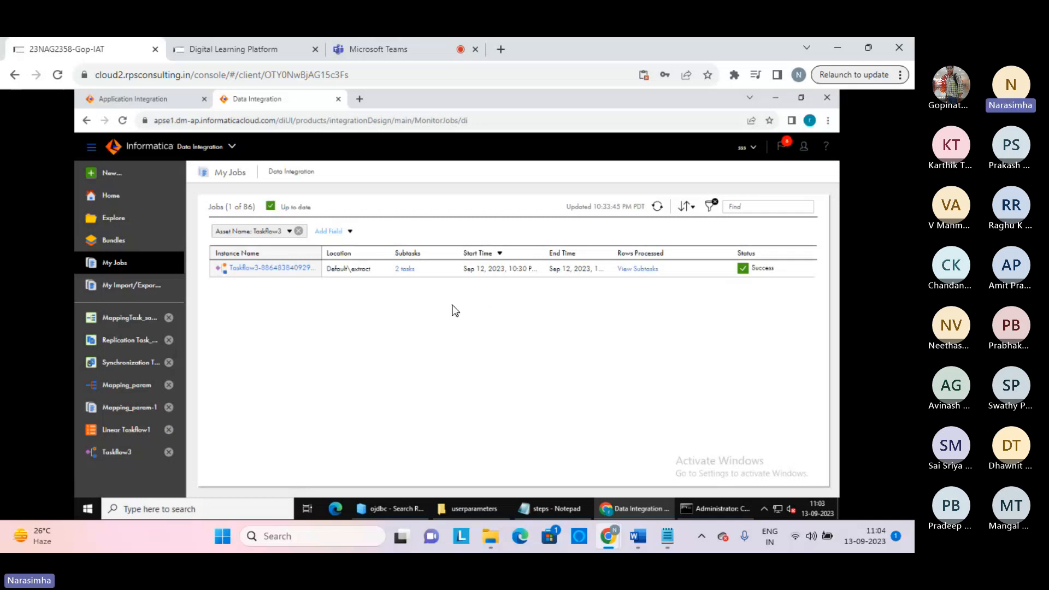
Step: Create a new plain Taskflow from the Taskflows templates in the New Asset dialog
{"action": "left_click", "coordinate": [113, 176]}
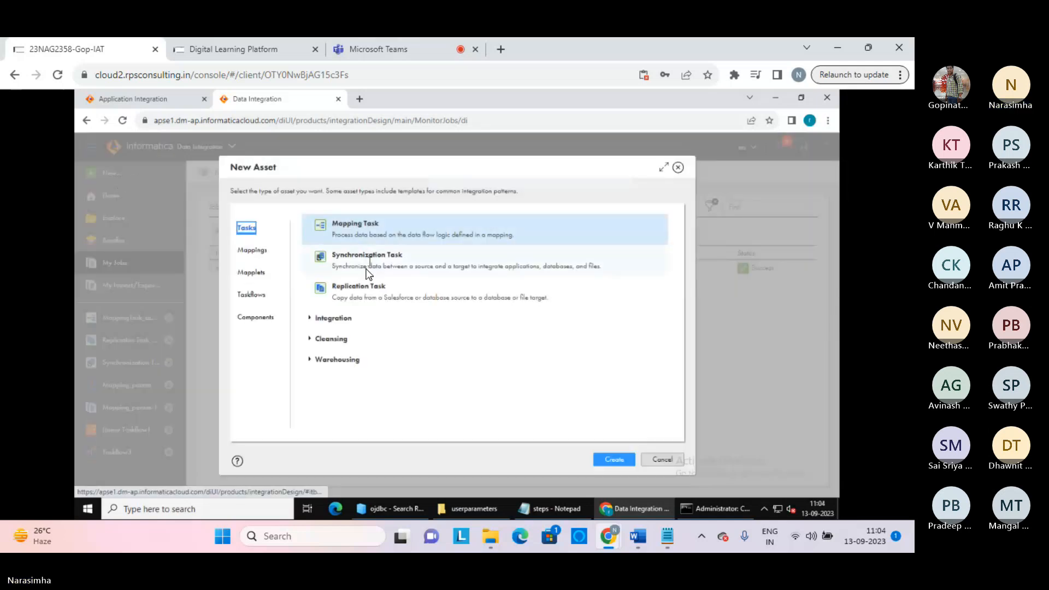
{"action": "left_click", "coordinate": [249, 295]}
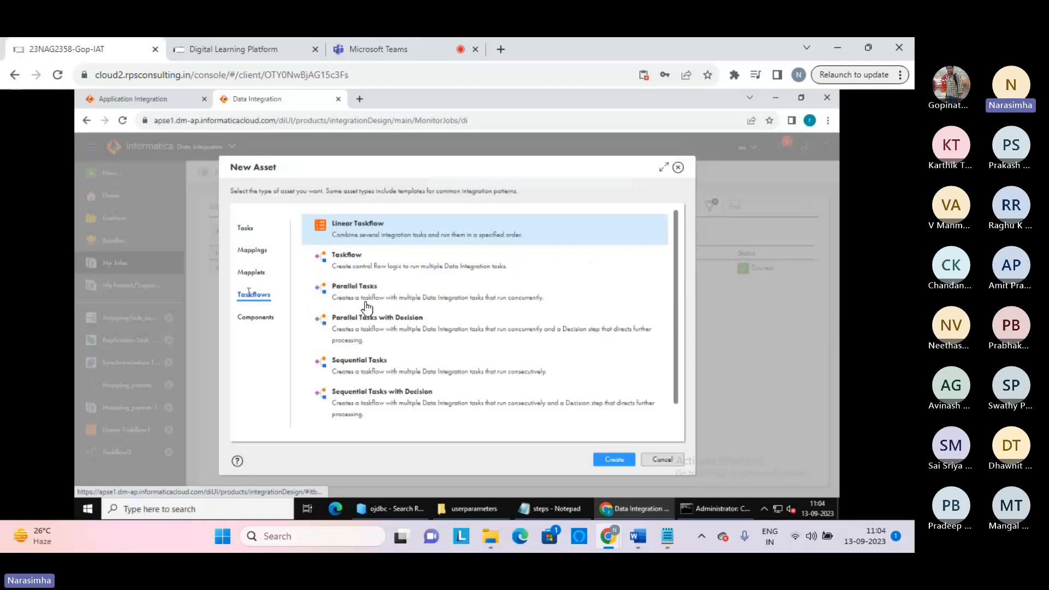
{"action": "left_click", "coordinate": [340, 256]}
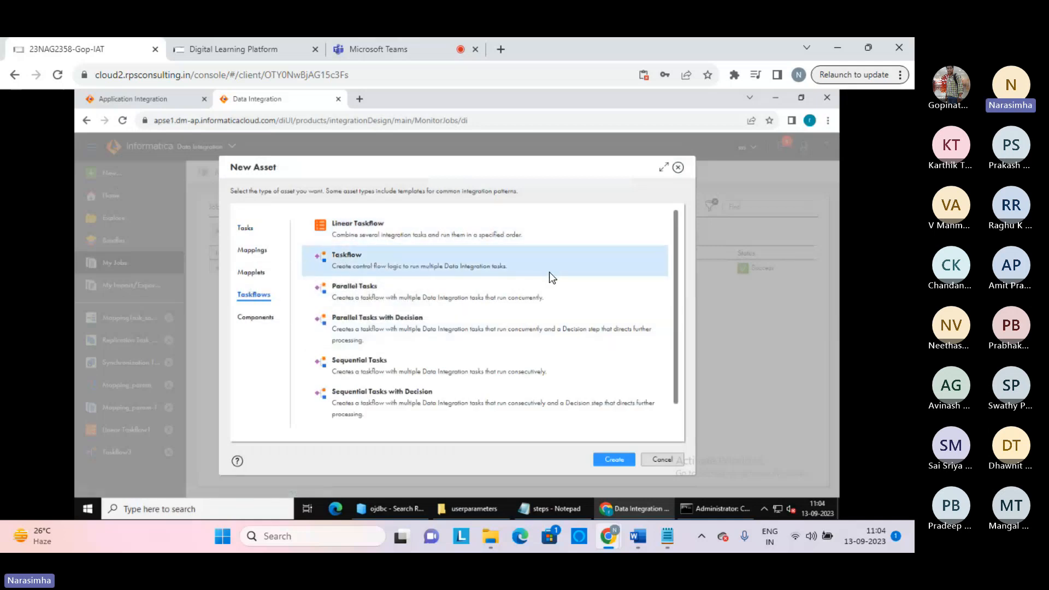
{"action": "left_click", "coordinate": [613, 459]}
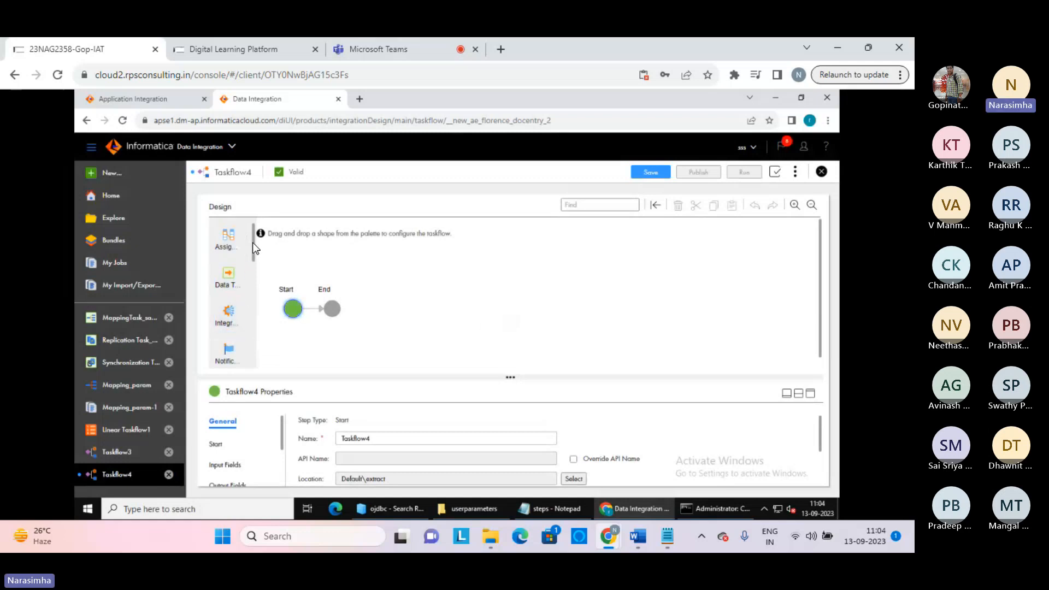
{"action": "left_click_drag", "start_coordinate": [252, 241], "coordinate": [255, 273]}
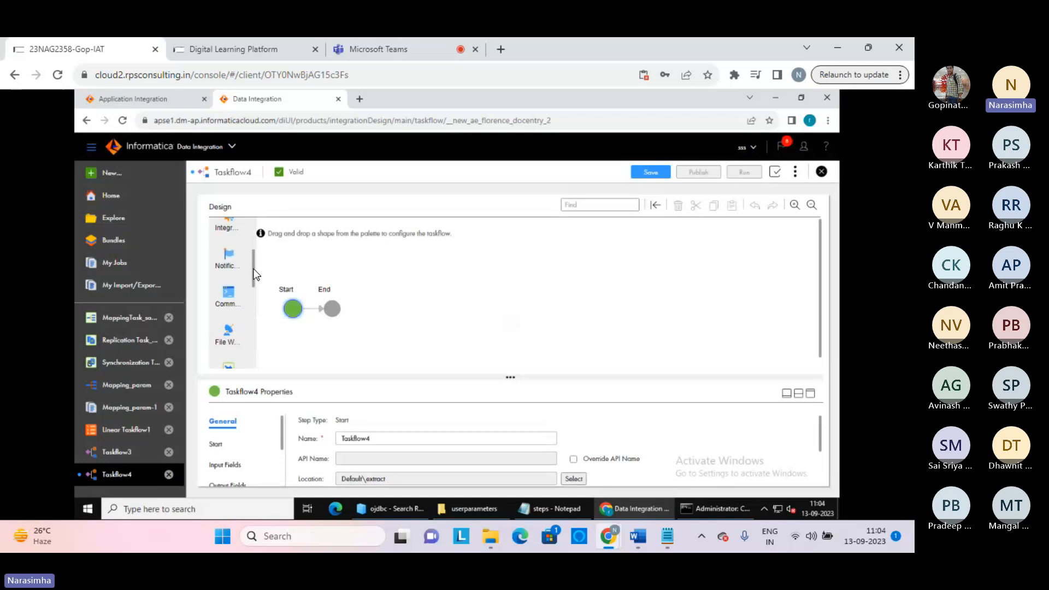
{"action": "left_click", "coordinate": [228, 258]}
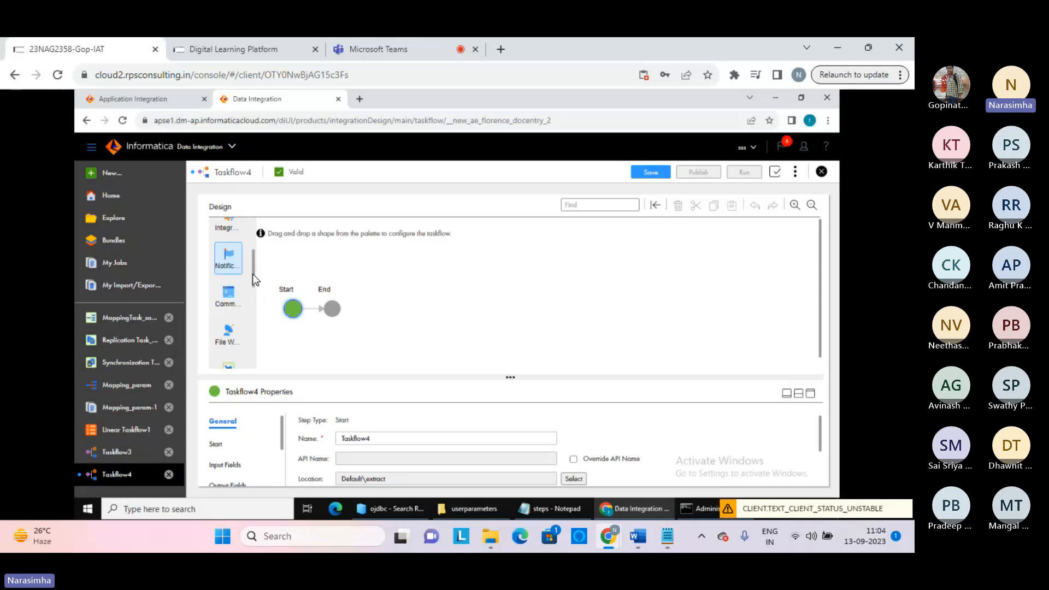
{"action": "scroll", "coordinate": [254, 336], "scroll_direction": "down", "scroll_amount": 3}
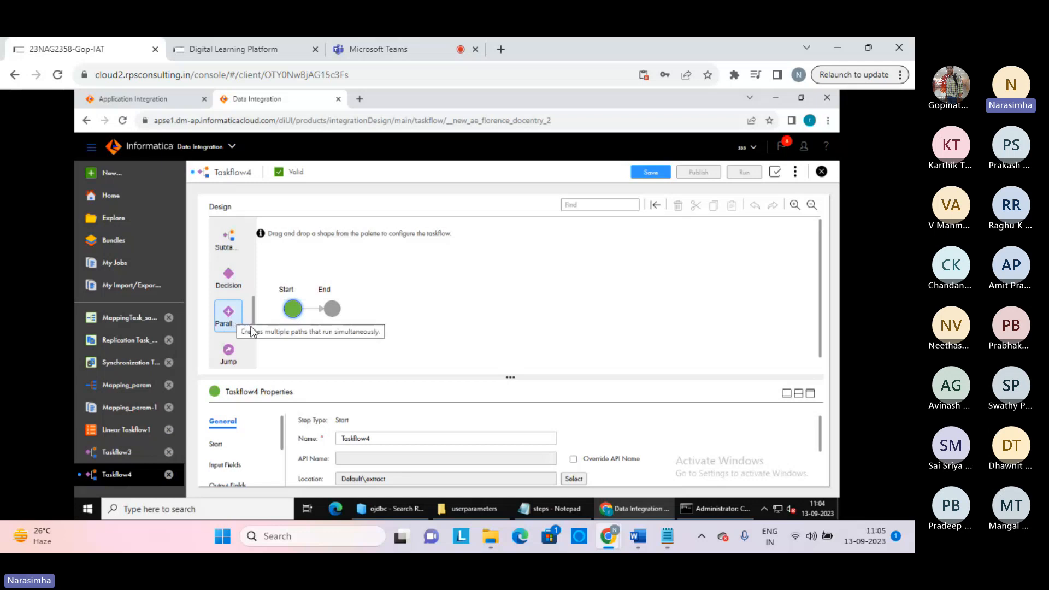
{"action": "left_click_drag", "start_coordinate": [251, 314], "coordinate": [252, 344]}
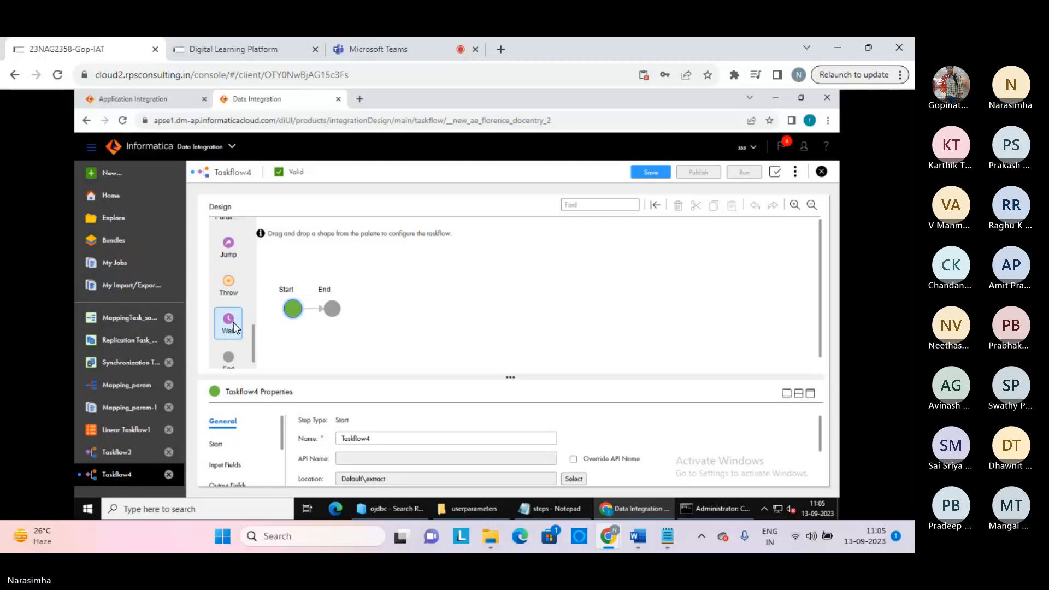
{"action": "scroll", "coordinate": [251, 367], "scroll_direction": "down", "scroll_amount": 1}
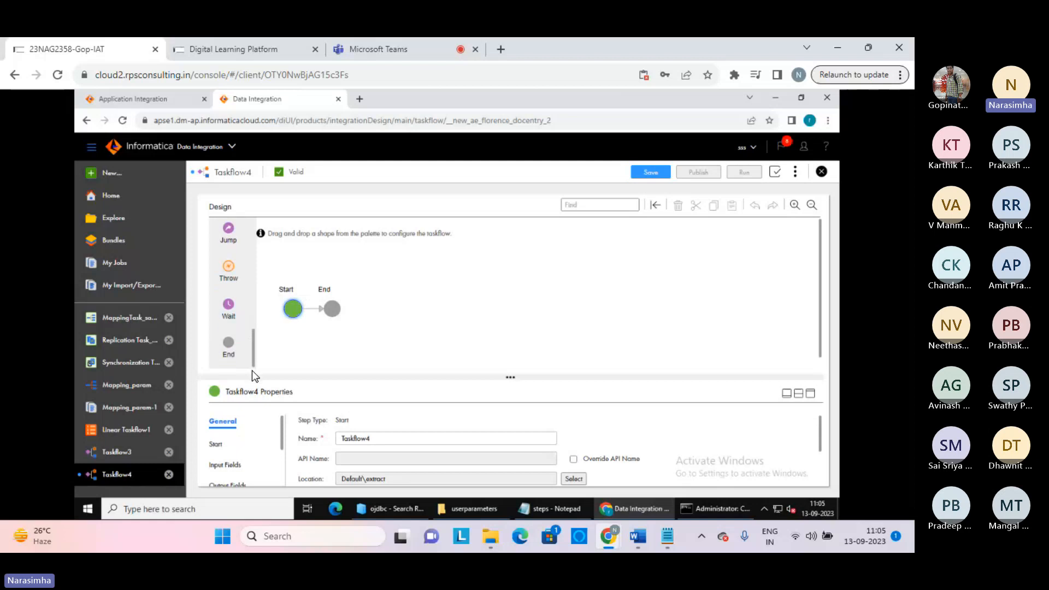
{"action": "left_click_drag", "start_coordinate": [254, 343], "coordinate": [260, 211]}
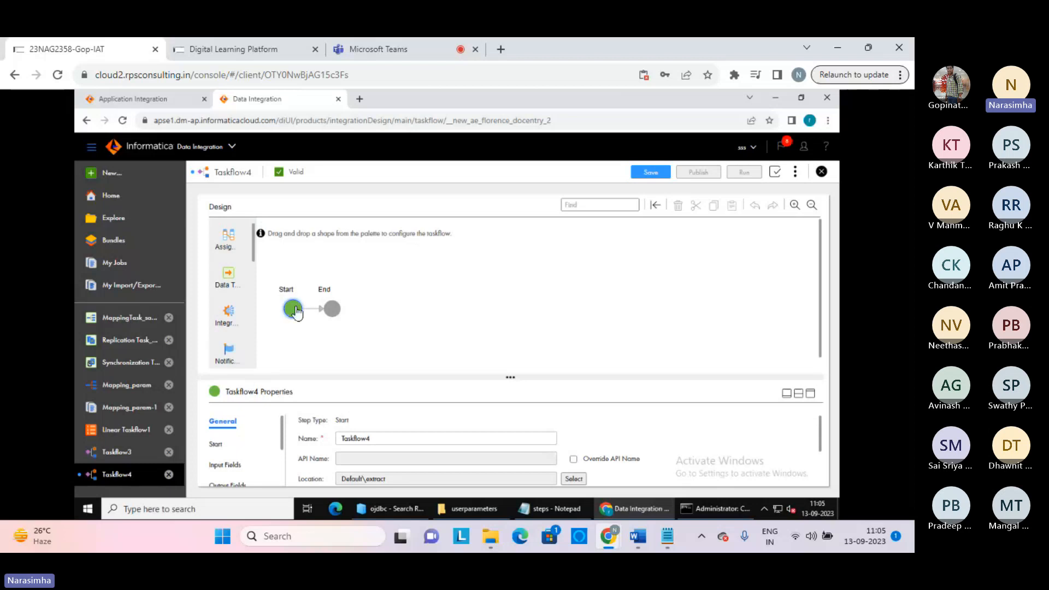
Step: Maximize the taskflow properties and keep the Start binding set to REST/SOAP
{"action": "left_click", "coordinate": [811, 394]}
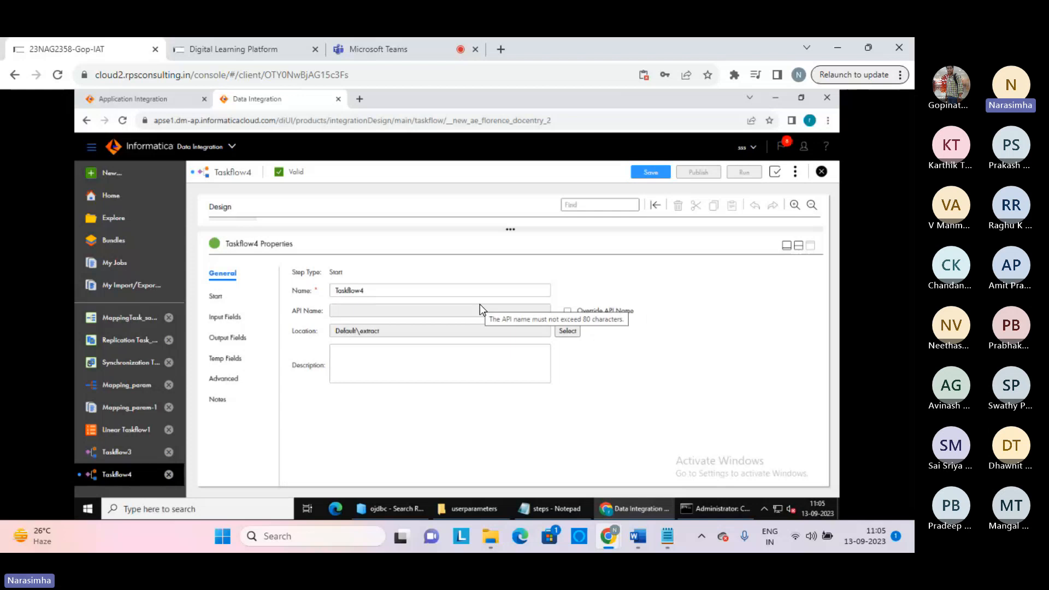
{"action": "left_click", "coordinate": [381, 294]}
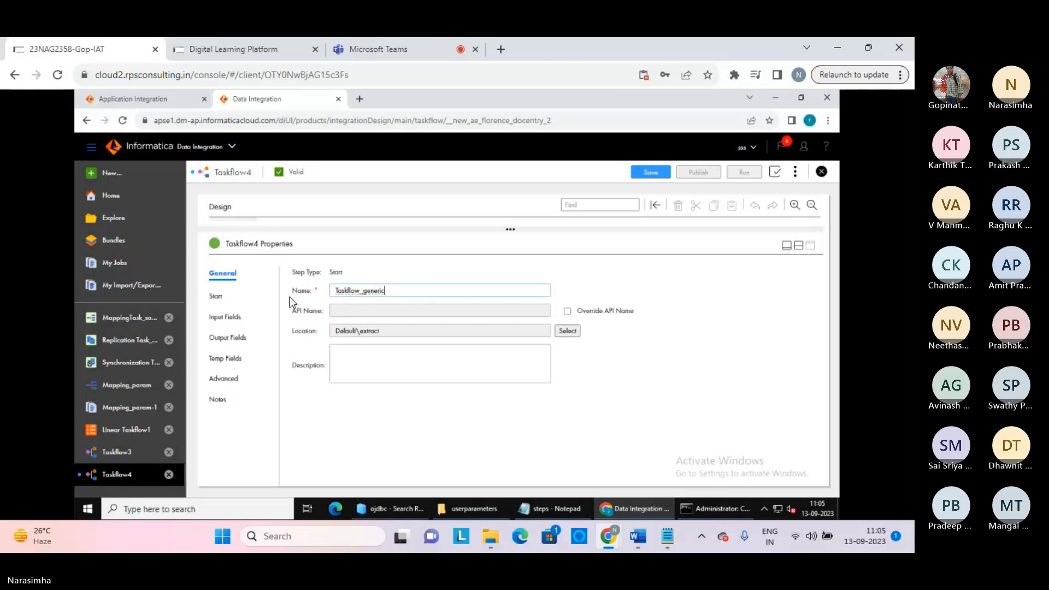
{"action": "left_click", "coordinate": [213, 298]}
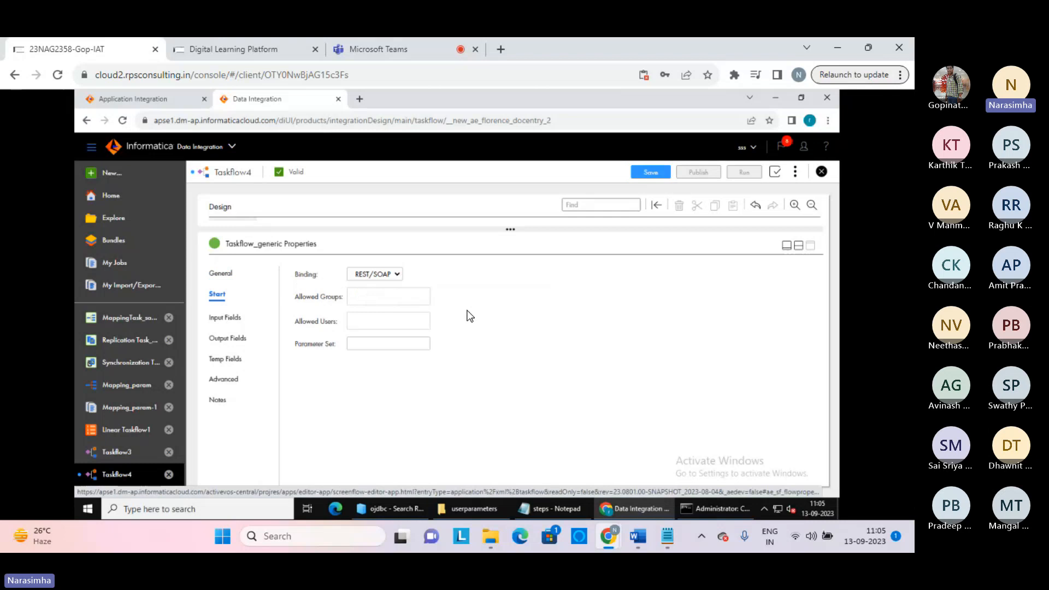
{"action": "left_click", "coordinate": [399, 275]}
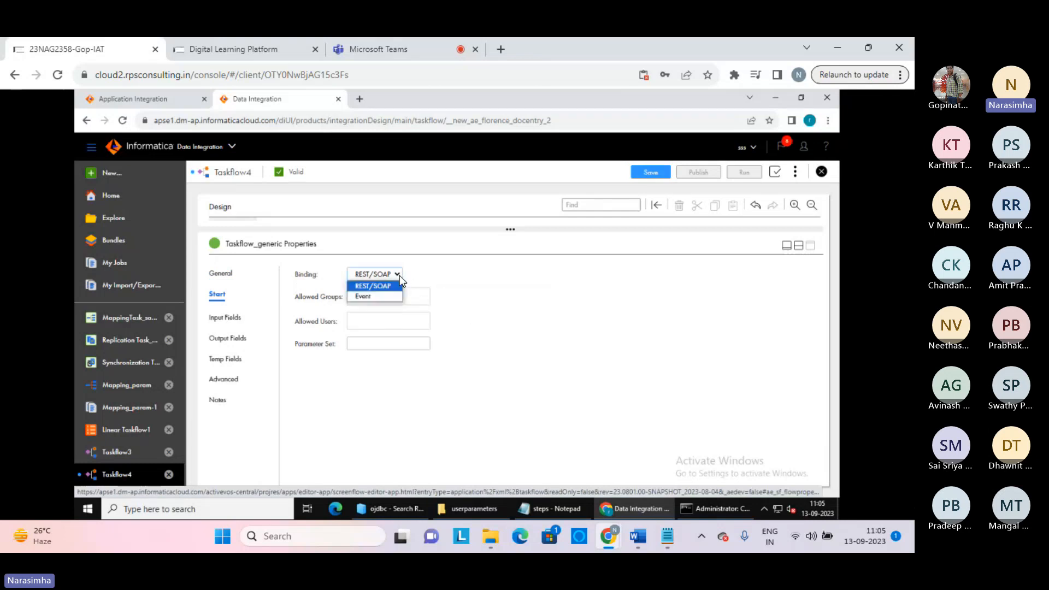
{"action": "left_click", "coordinate": [399, 276]}
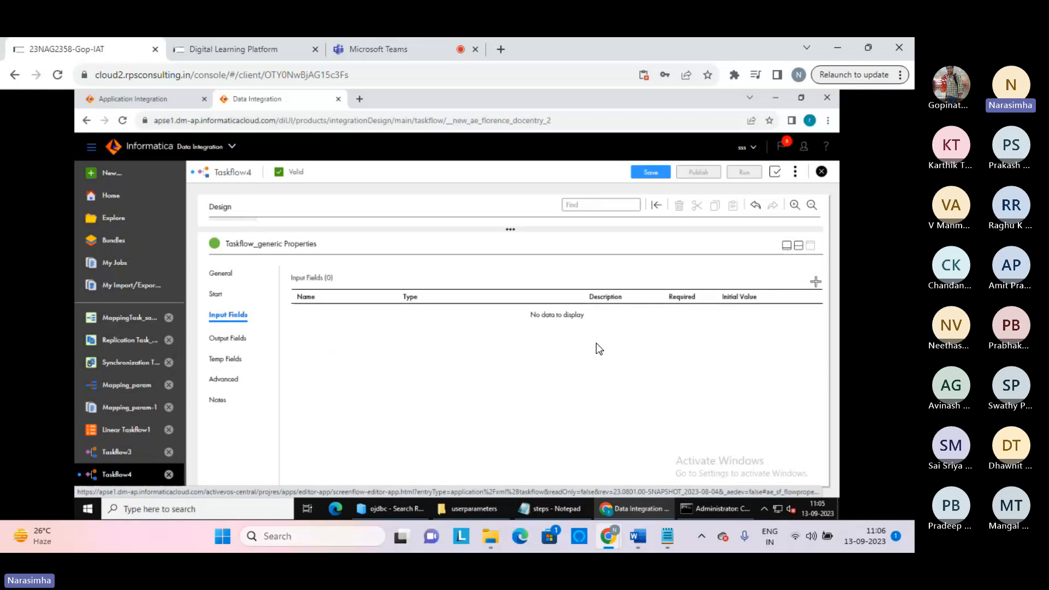
Step: Restore the canvas and insert a Data Task between Start and End
{"action": "left_click", "coordinate": [798, 247]}
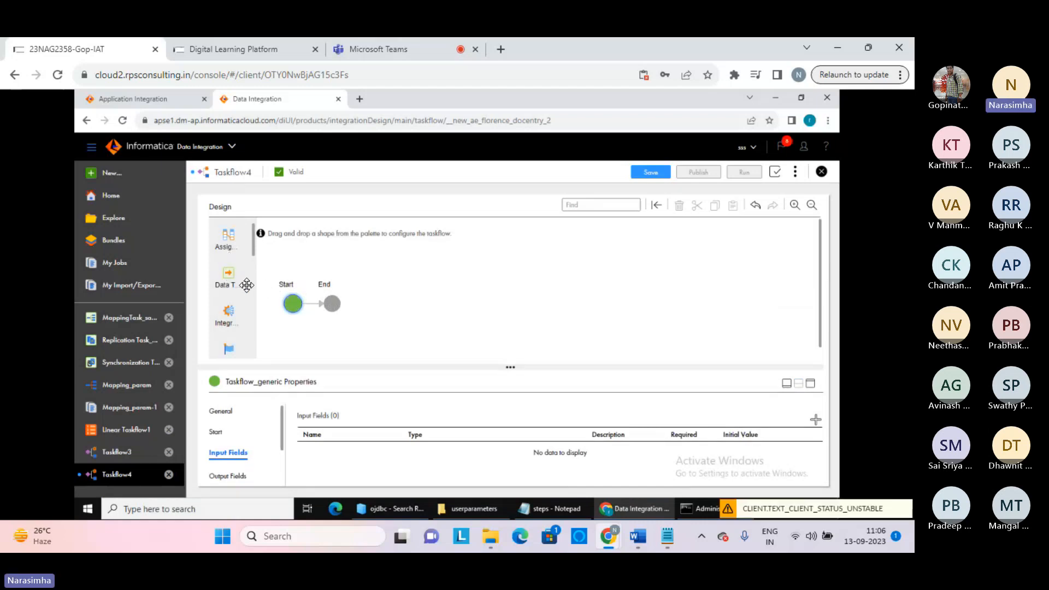
{"action": "left_click_drag", "start_coordinate": [246, 284], "coordinate": [311, 306]}
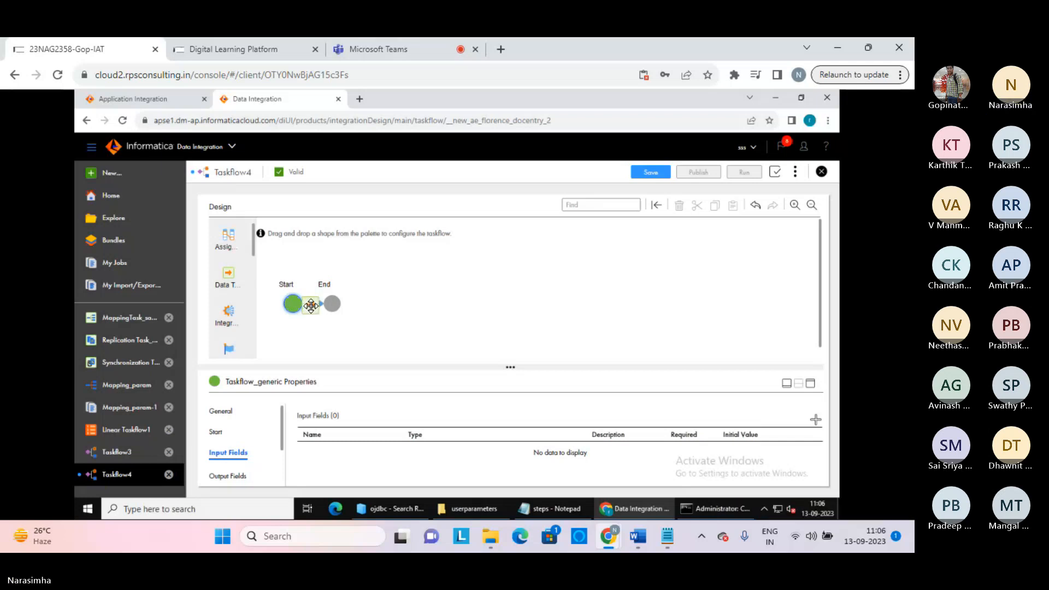
{"action": "left_click_drag", "start_coordinate": [310, 305], "coordinate": [411, 303]}
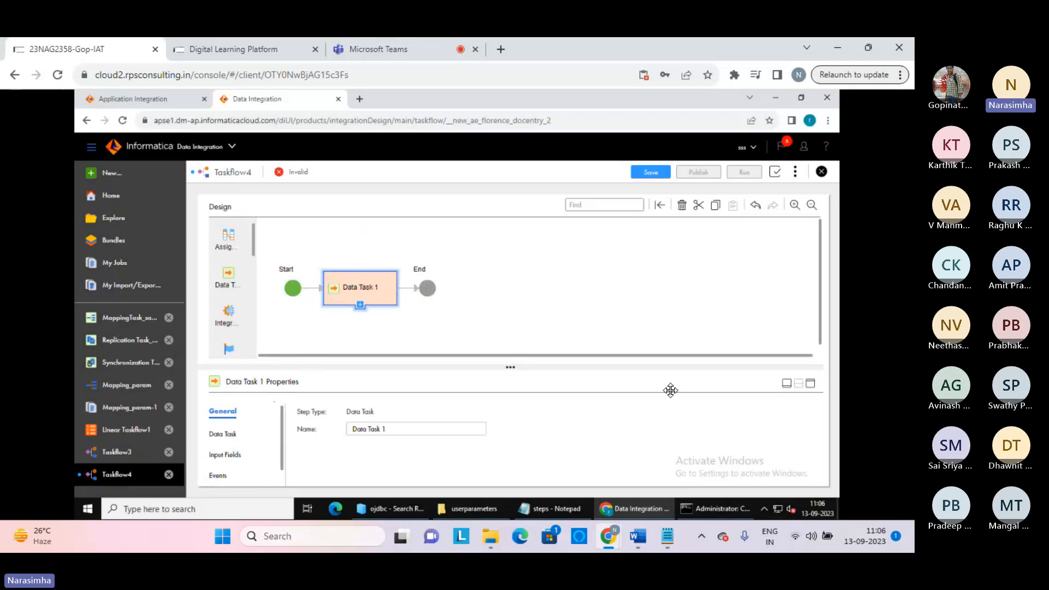
Step: Set Data Task 1 to run MappingTask2, reviewing its input fields and timers
{"action": "left_click", "coordinate": [811, 384]}
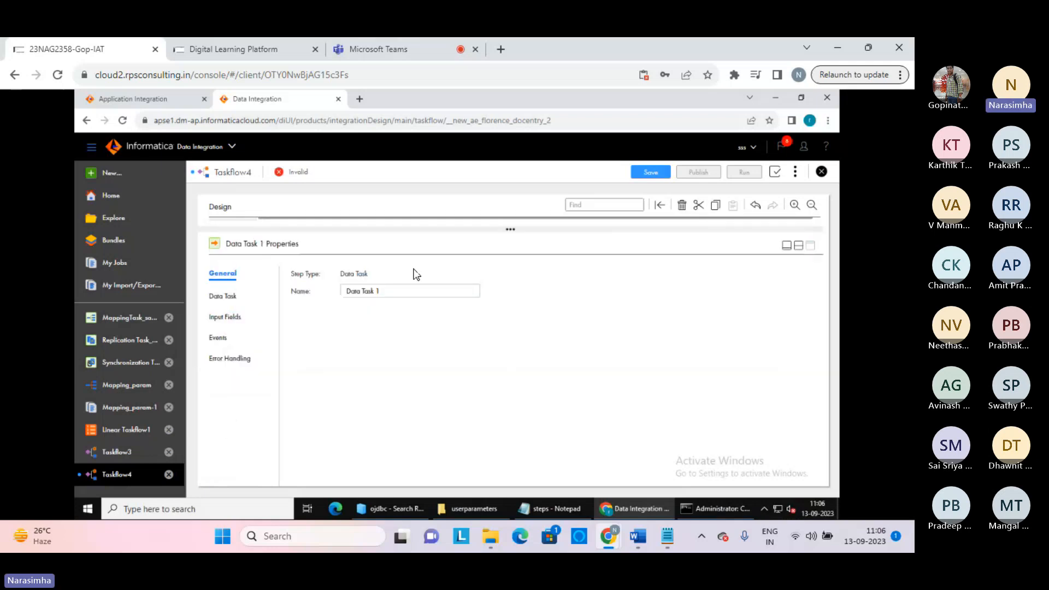
{"action": "left_click", "coordinate": [215, 298]}
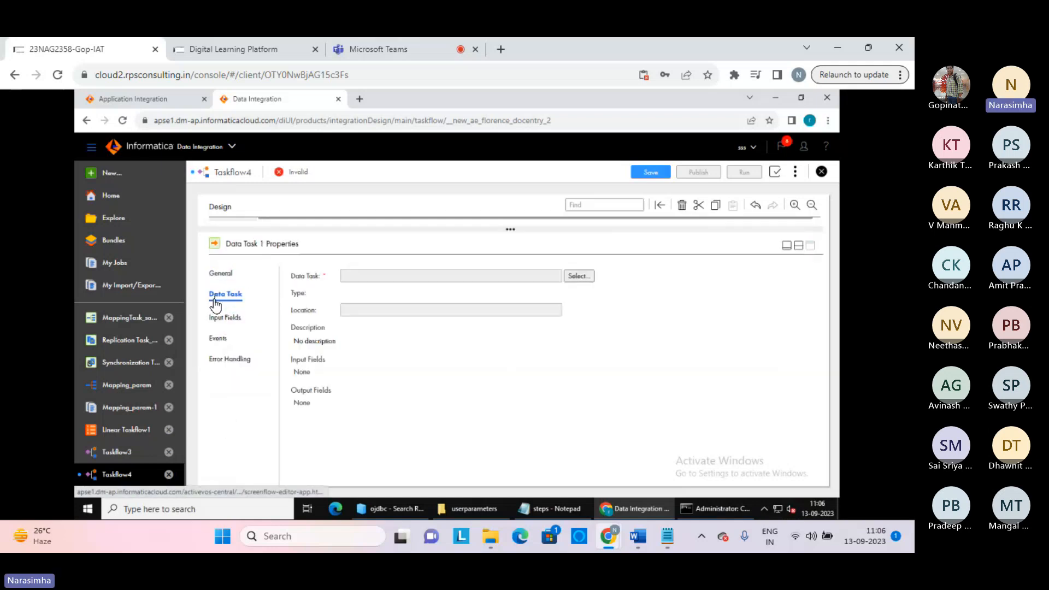
{"action": "left_click", "coordinate": [577, 276]}
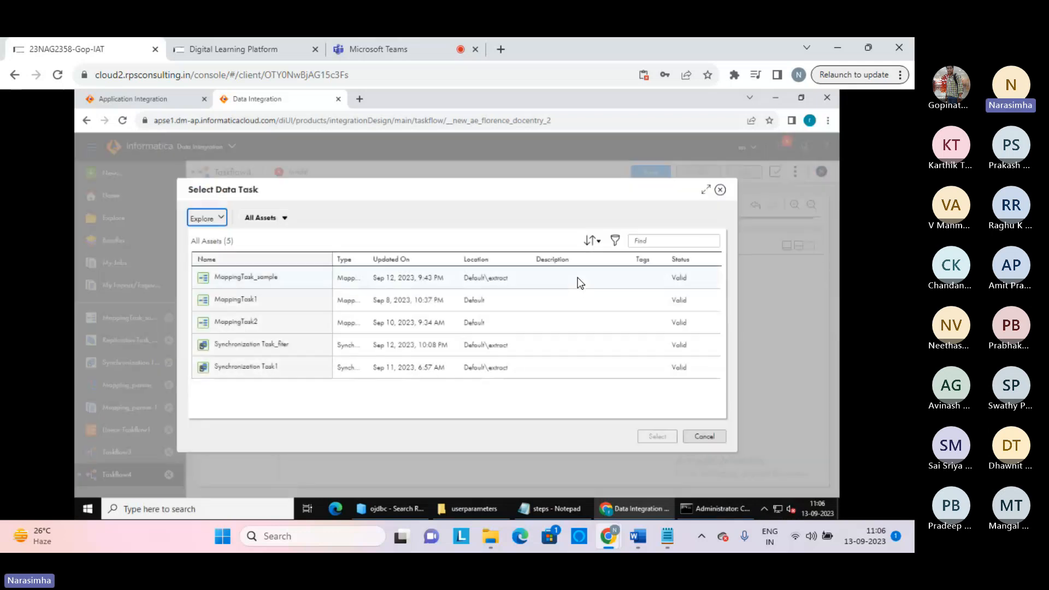
{"action": "left_click", "coordinate": [500, 323]}
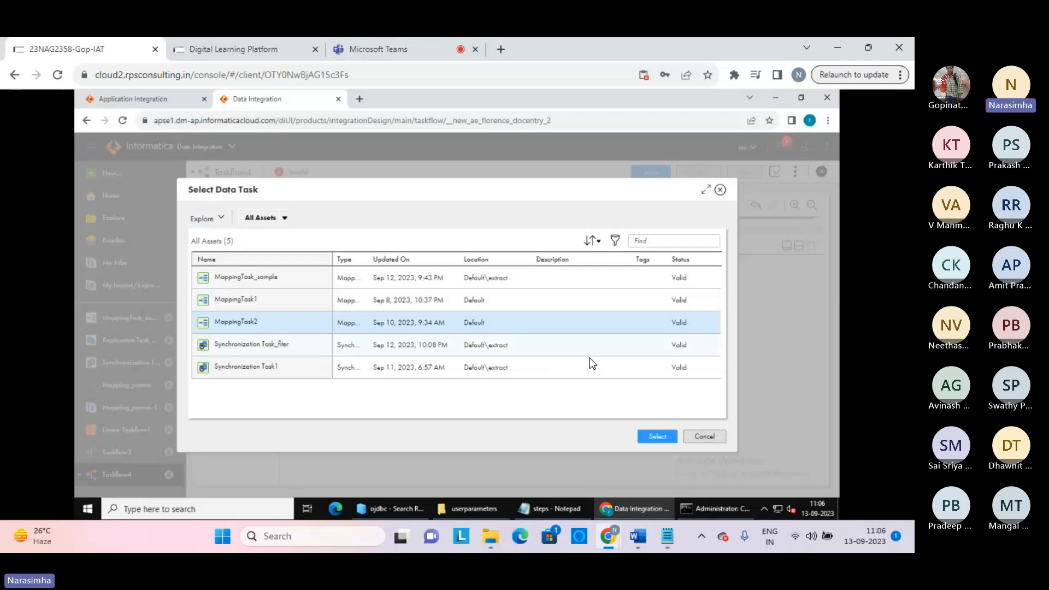
{"action": "left_click", "coordinate": [658, 438]}
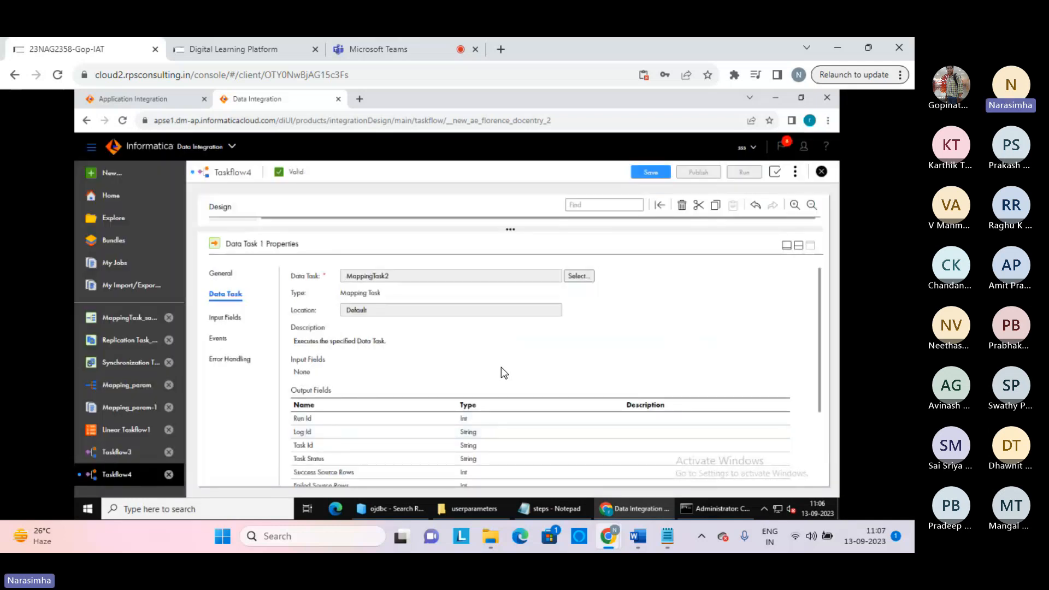
{"action": "left_click", "coordinate": [230, 317]}
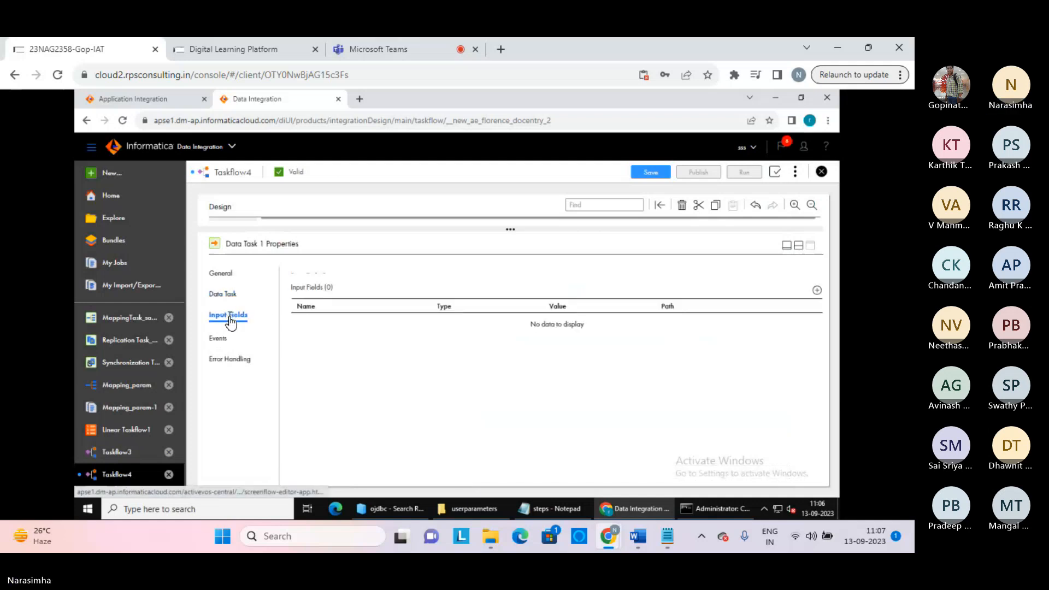
{"action": "left_click", "coordinate": [219, 340]}
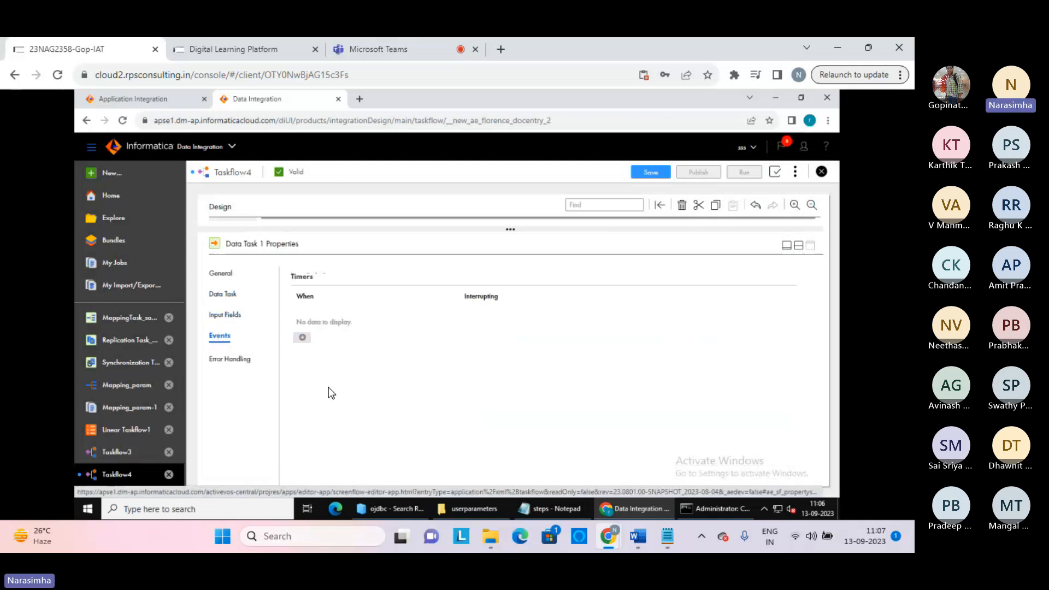
{"action": "left_click", "coordinate": [229, 295]}
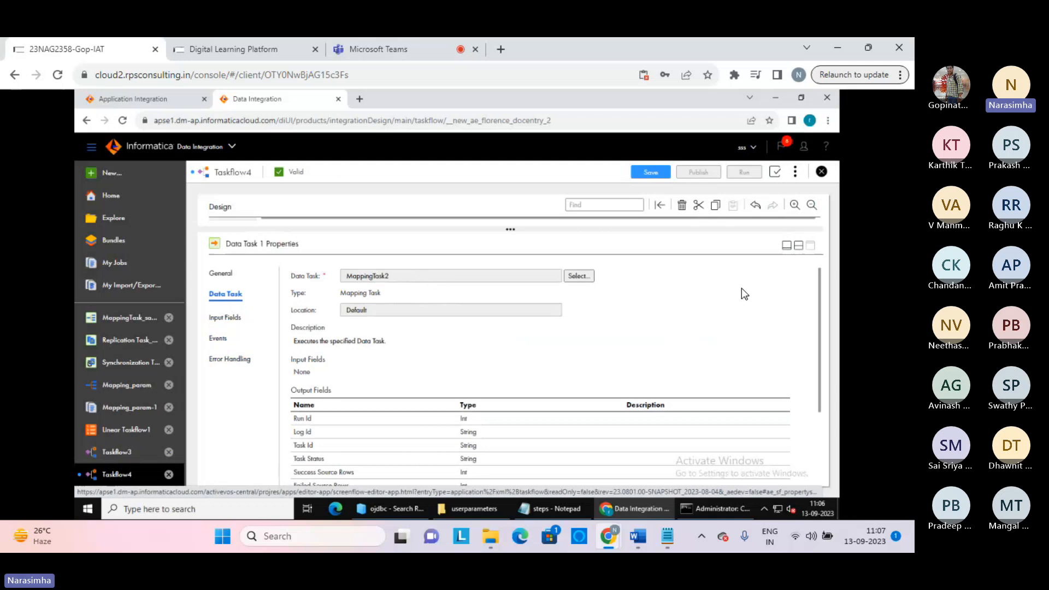
{"action": "left_click", "coordinate": [801, 247]}
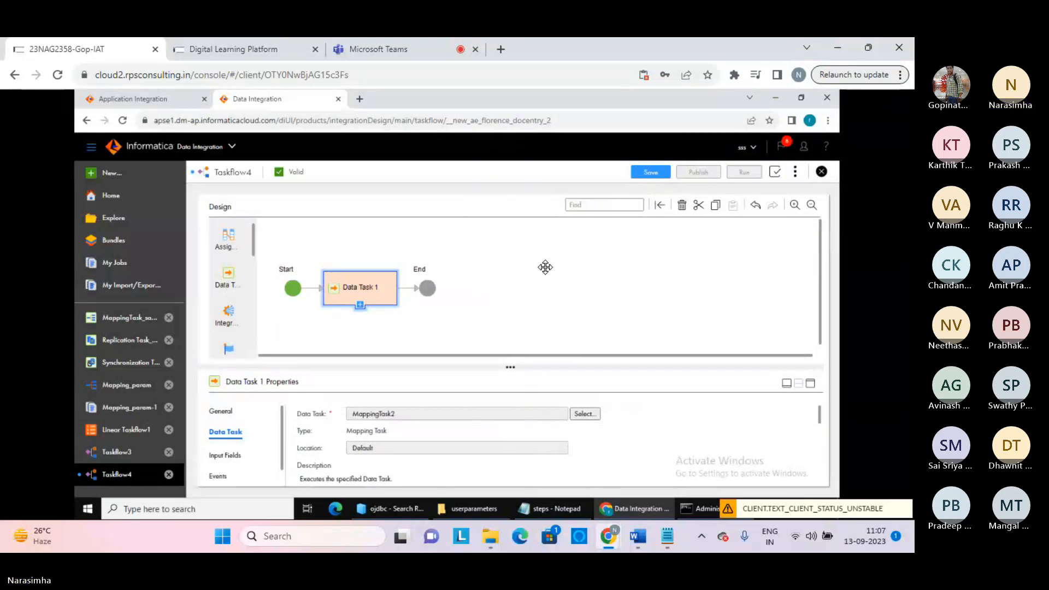
Step: Save the taskflow, reopen Taskflow_generic from the left panel, and run it
{"action": "left_click", "coordinate": [649, 177]}
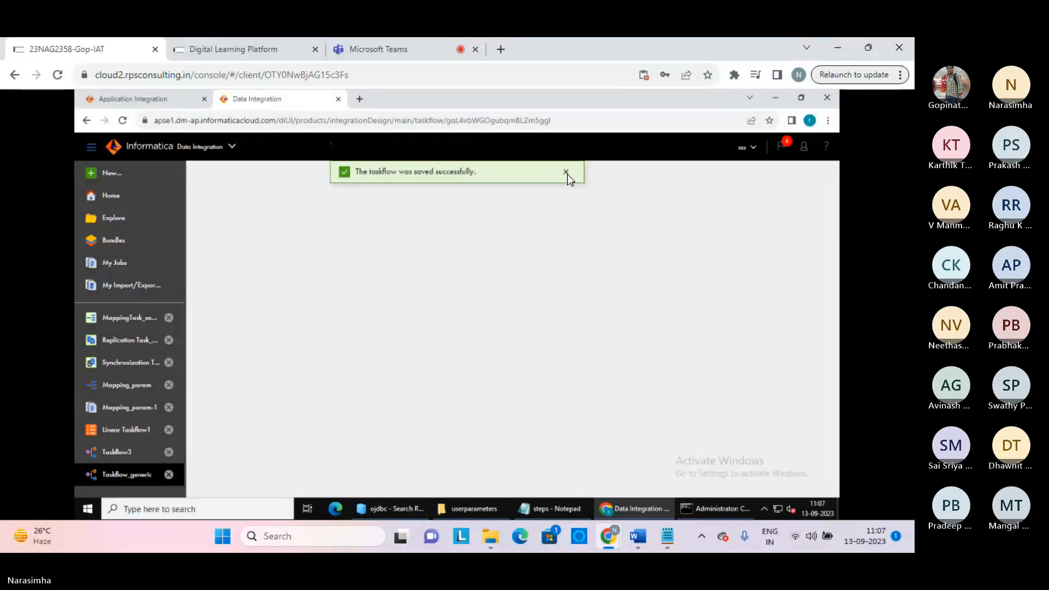
{"action": "left_click", "coordinate": [567, 173]}
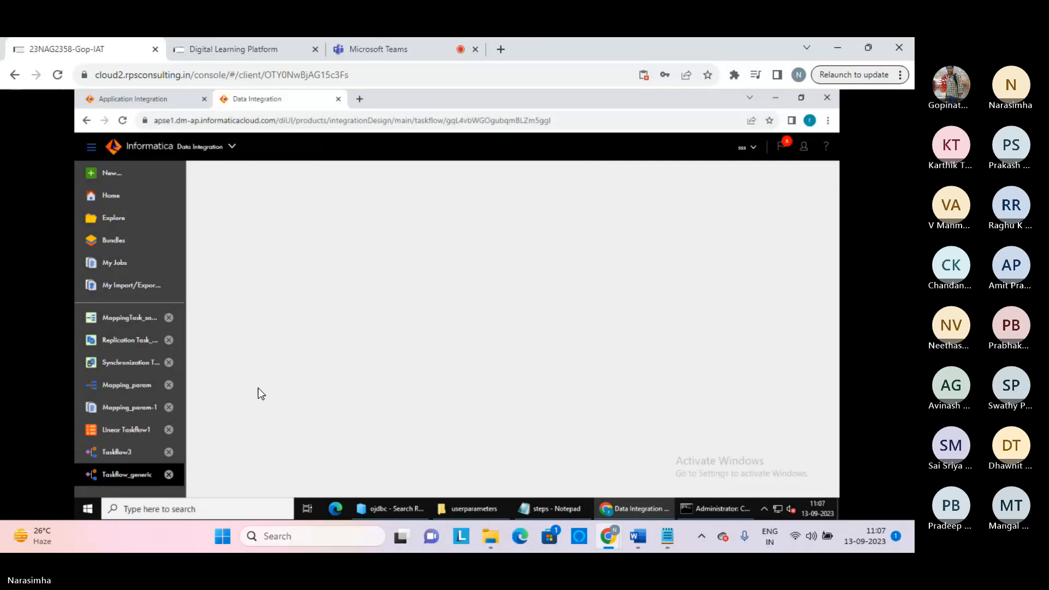
{"action": "left_click", "coordinate": [130, 454]}
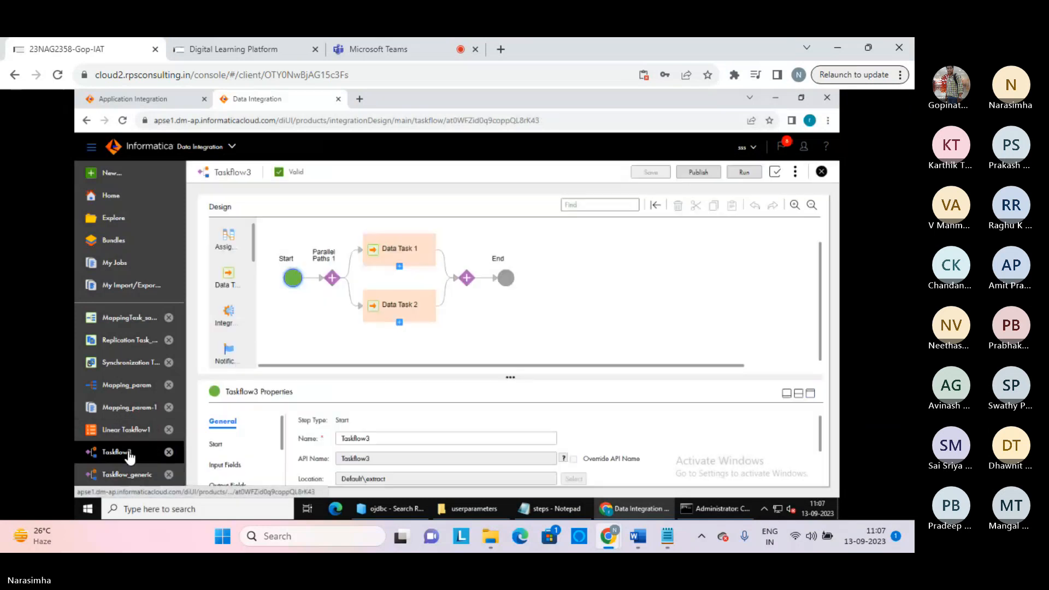
{"action": "left_click", "coordinate": [117, 474]}
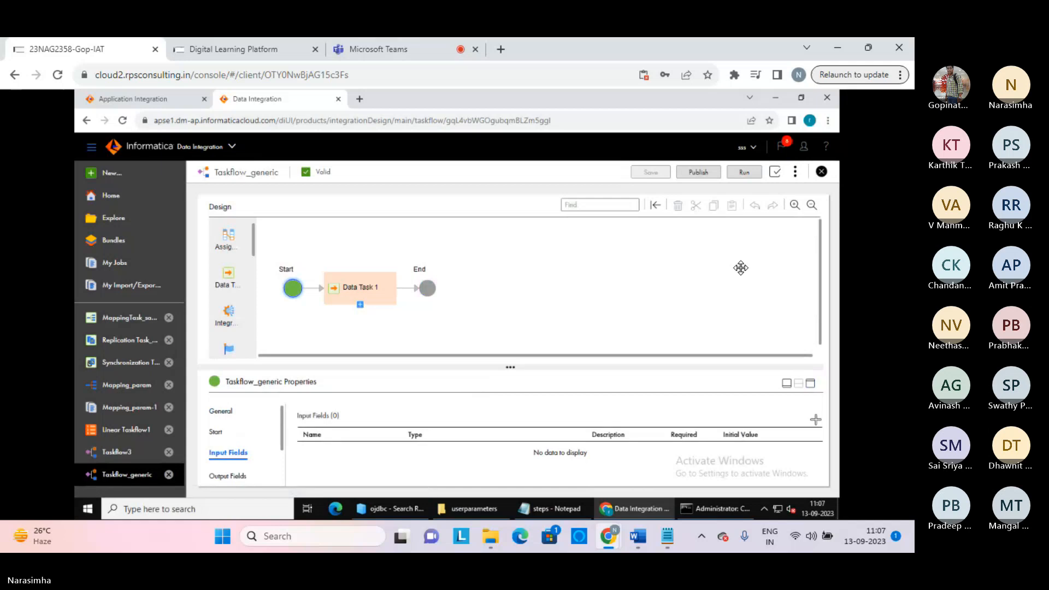
{"action": "left_click", "coordinate": [747, 173]}
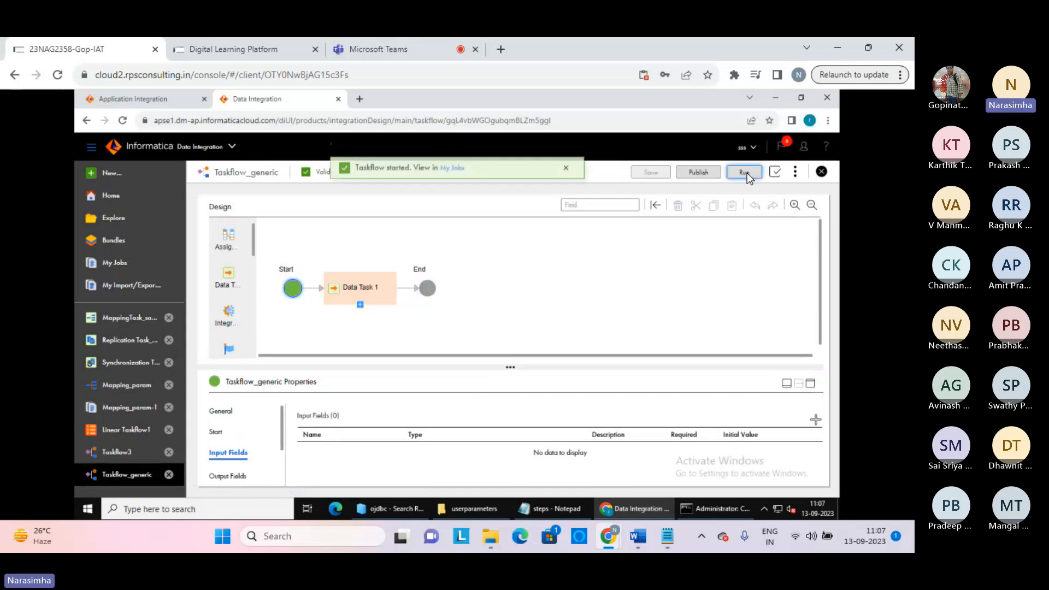
Step: From My Jobs, refresh the list and open the successful Taskflow_generic run (00:00:17.990)
{"action": "left_click", "coordinate": [447, 173]}
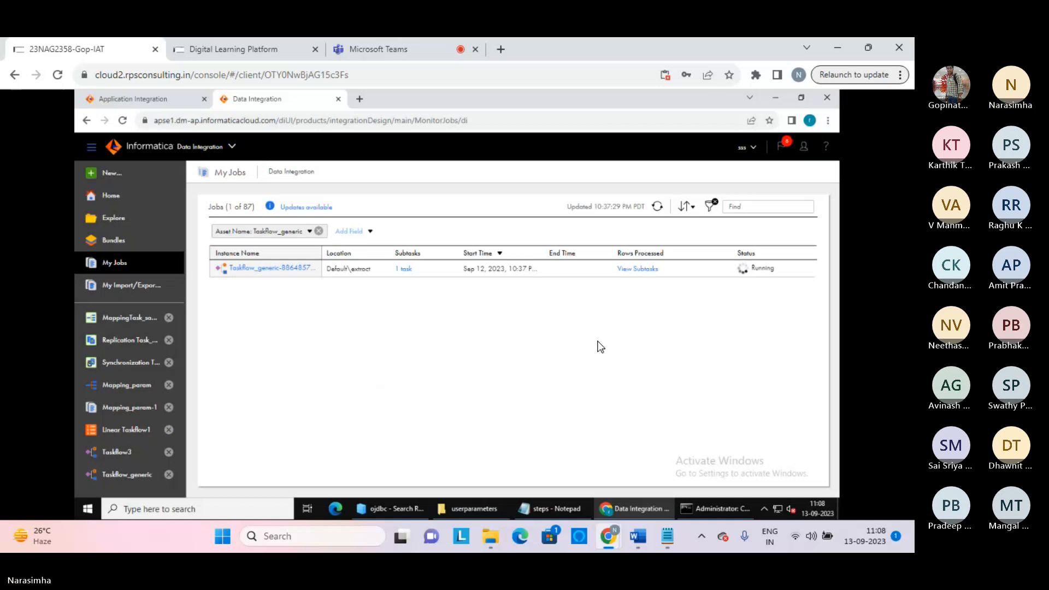
{"action": "left_click", "coordinate": [658, 207]}
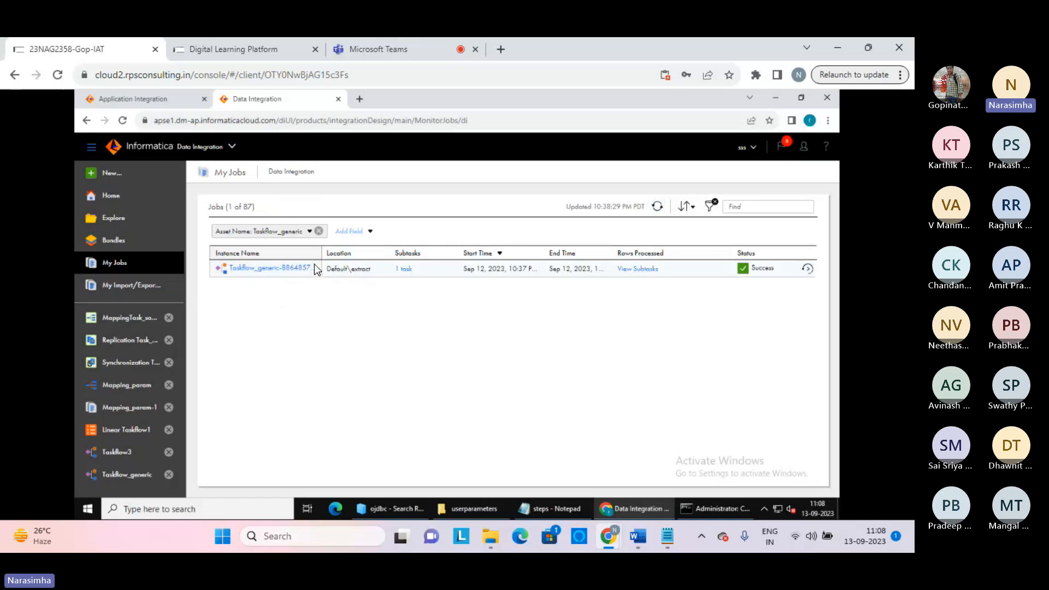
{"action": "left_click", "coordinate": [276, 269]}
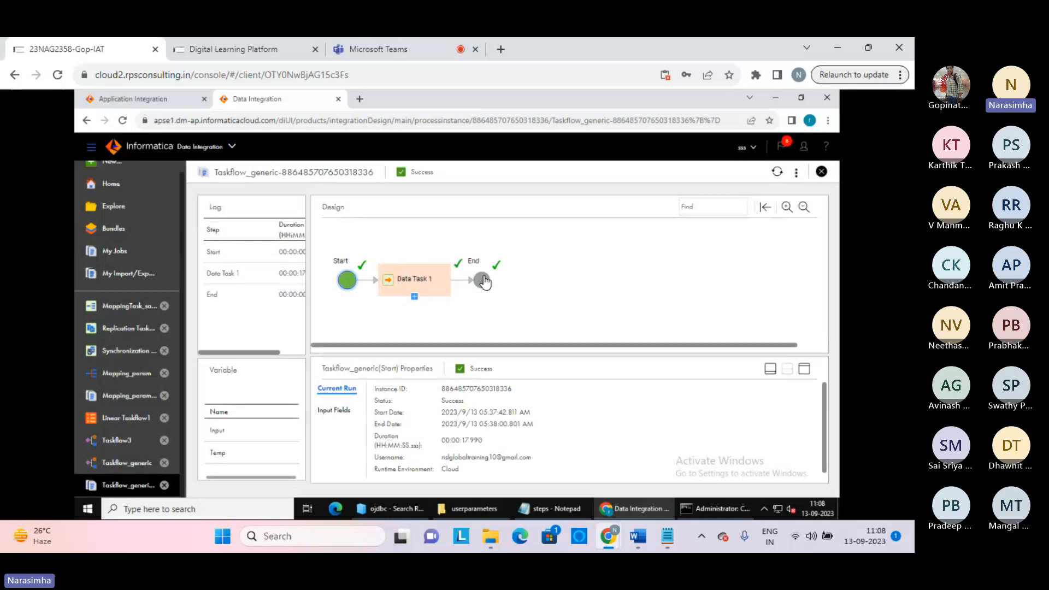
Step: Inspect the Start, Data Task 1 and End steps of the run and the Start input fields
{"action": "left_click", "coordinate": [218, 251]}
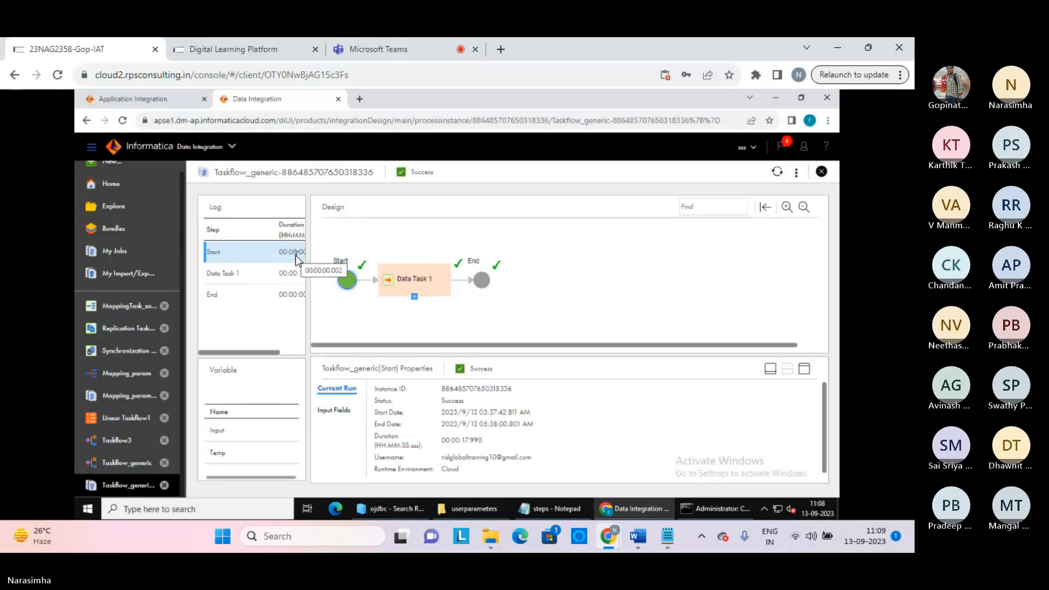
{"action": "left_click", "coordinate": [251, 274]}
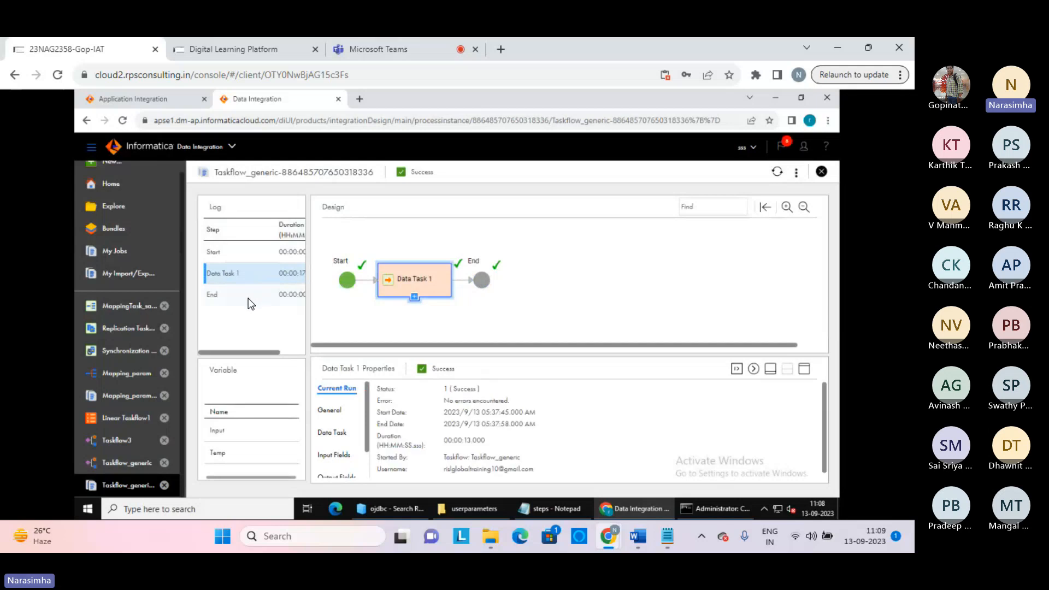
{"action": "left_click", "coordinate": [251, 301]}
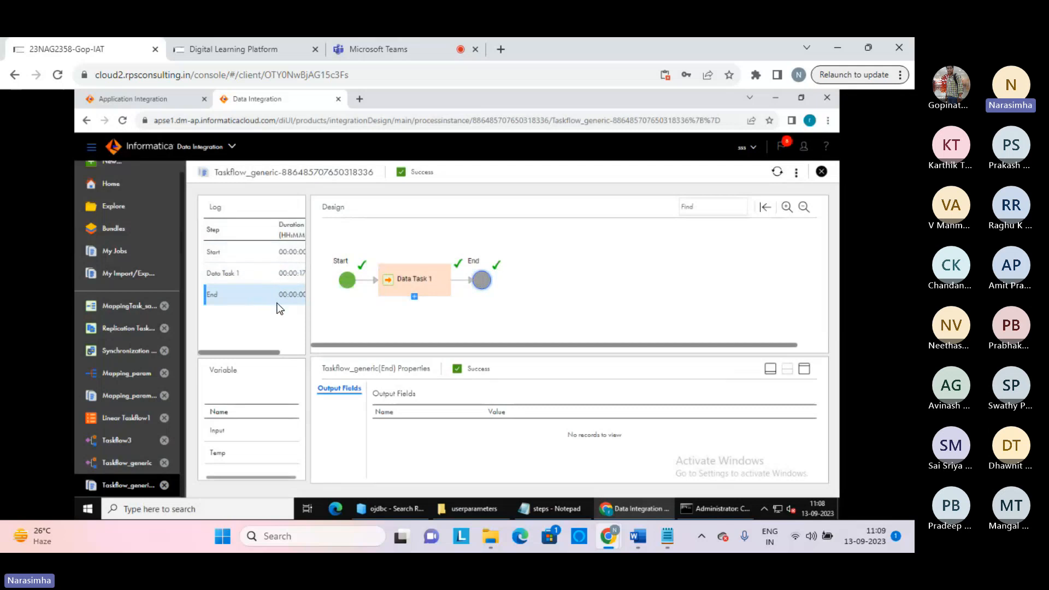
{"action": "left_click", "coordinate": [252, 252]}
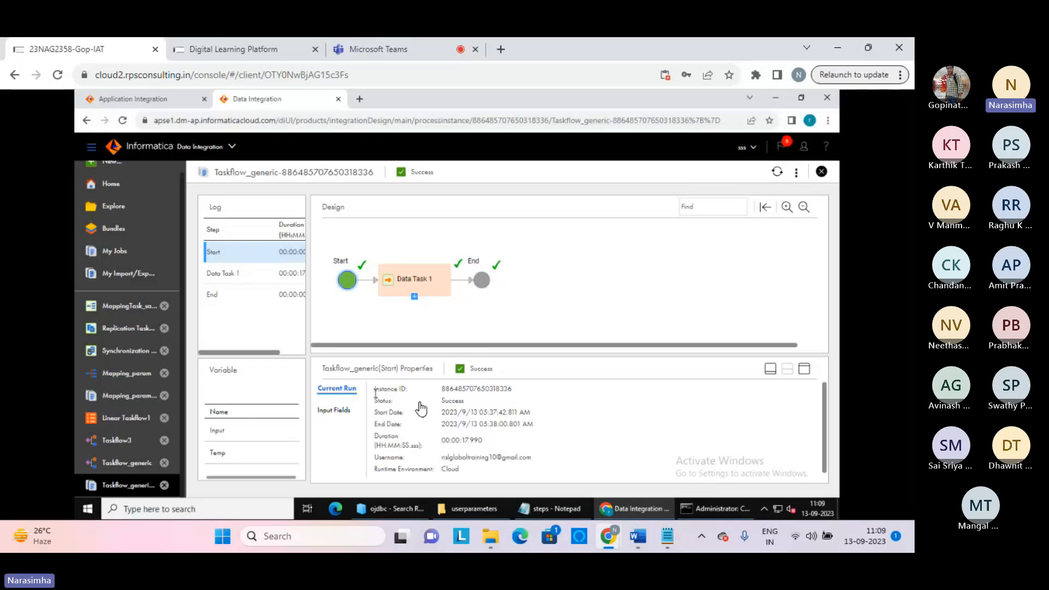
{"action": "left_click", "coordinate": [329, 416]}
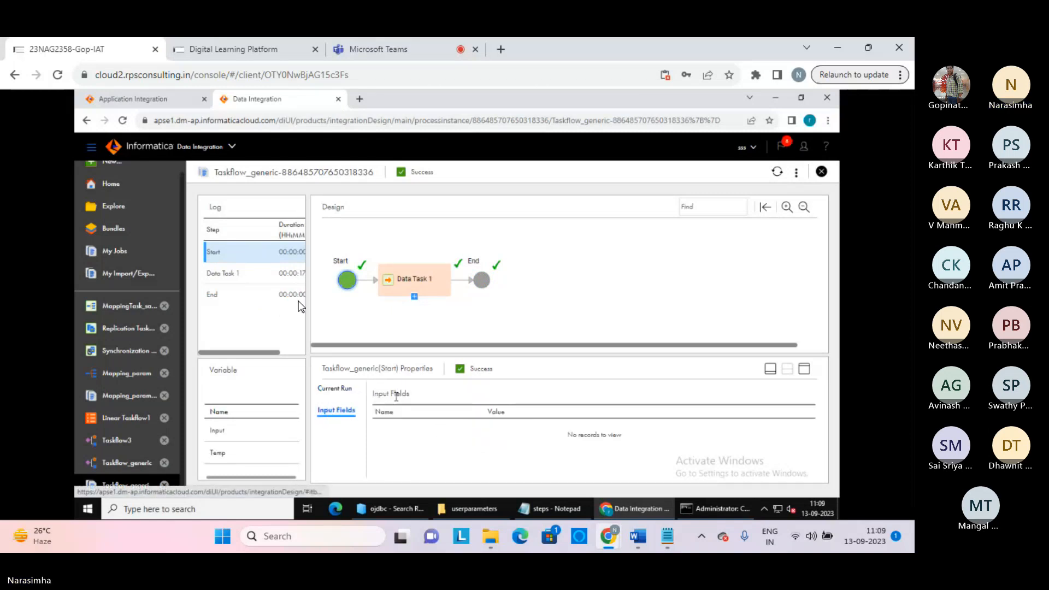
Step: Review Data Task 1's General, Data Task, Input Fields, Output Fields and Fault tabs
{"action": "left_click", "coordinate": [231, 276]}
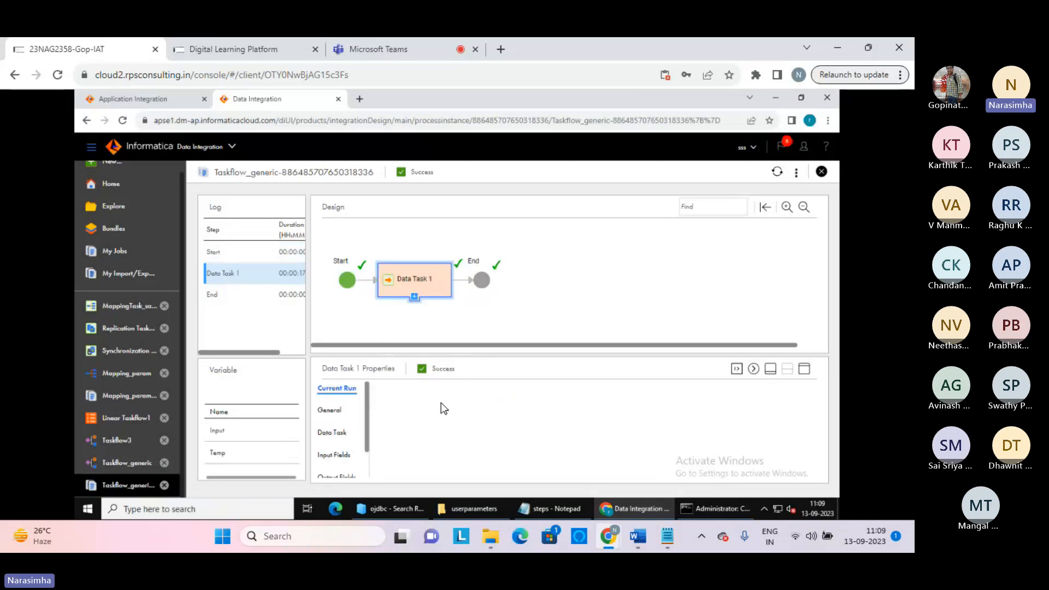
{"action": "left_click", "coordinate": [339, 414]}
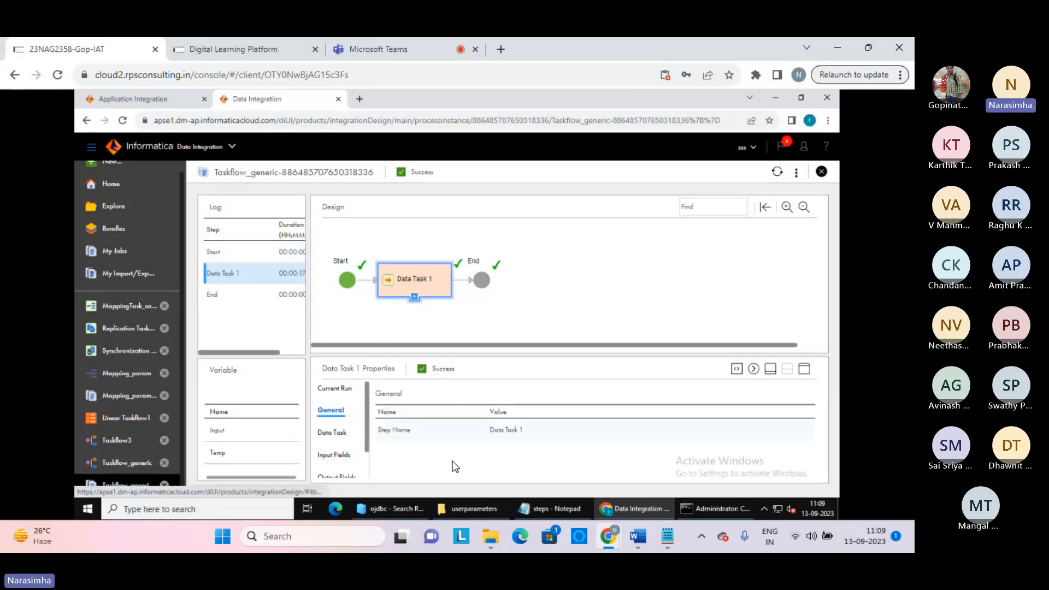
{"action": "left_click", "coordinate": [332, 432]}
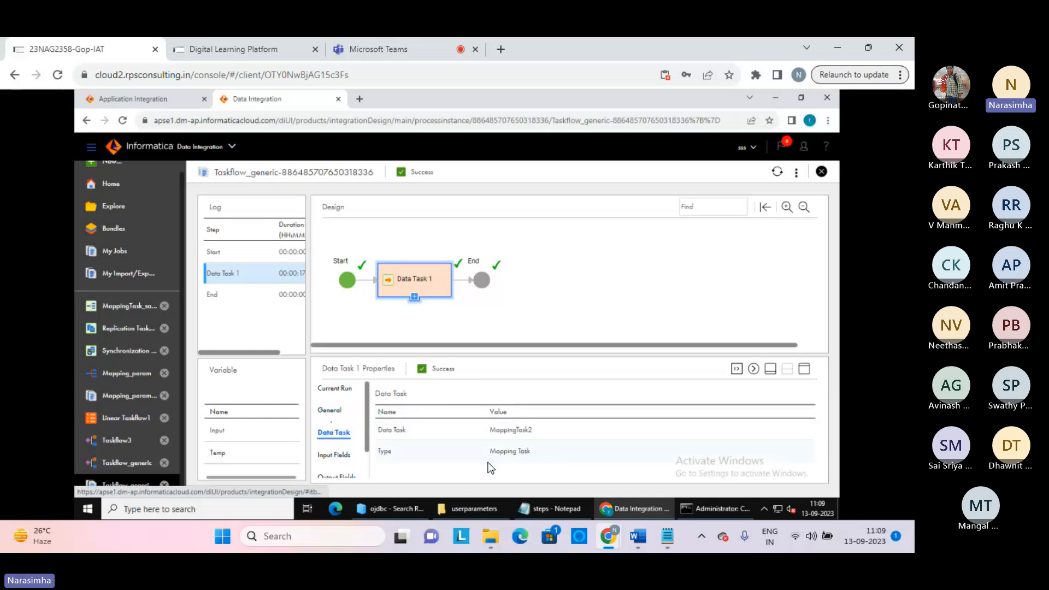
{"action": "left_click", "coordinate": [335, 455]}
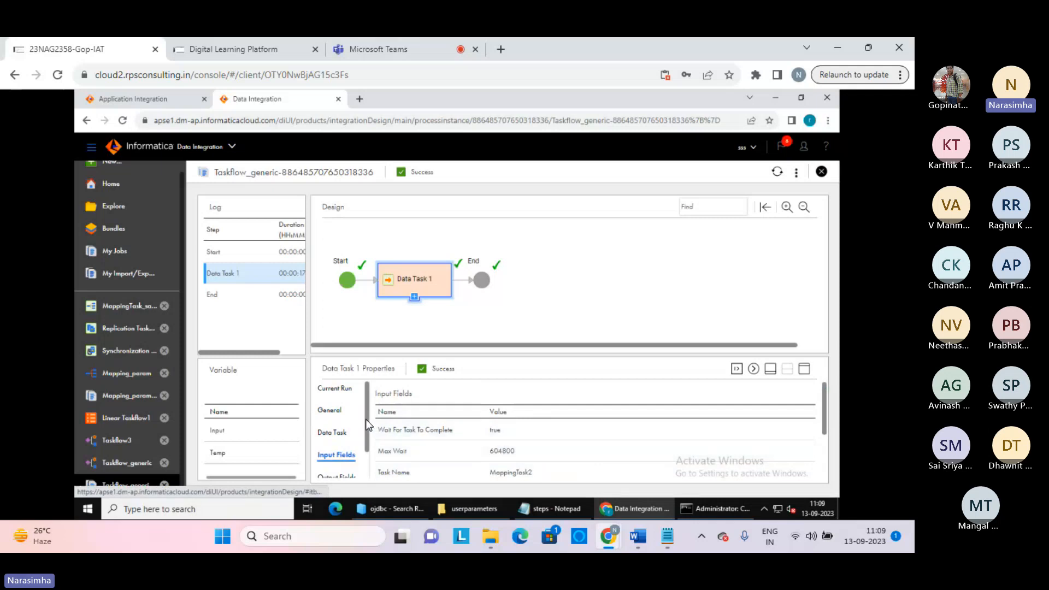
{"action": "left_click_drag", "start_coordinate": [366, 419], "coordinate": [370, 473]}
{"action": "left_click", "coordinate": [340, 445]}
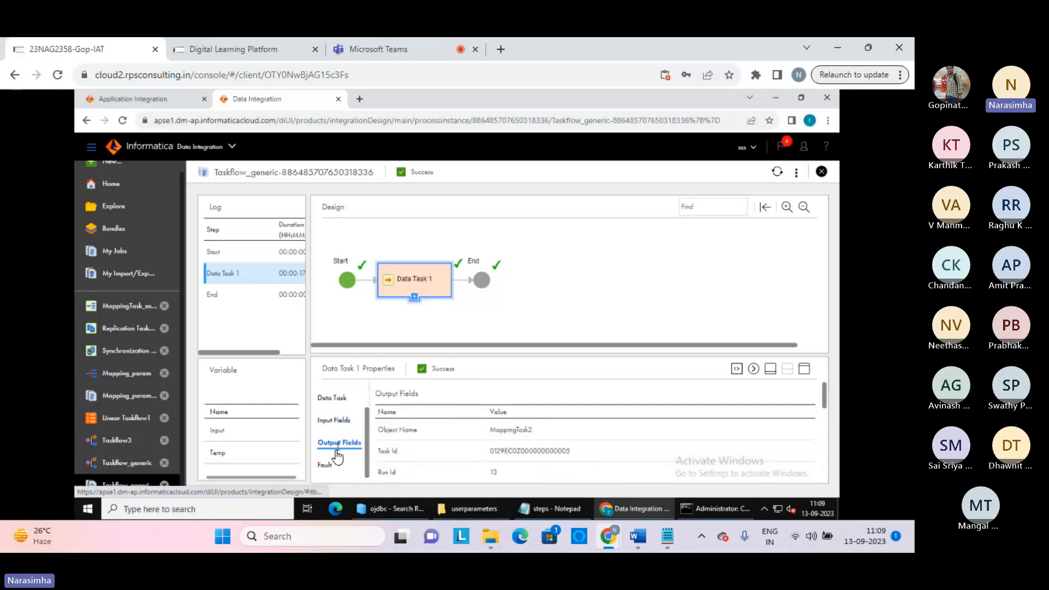
{"action": "left_click", "coordinate": [325, 468]}
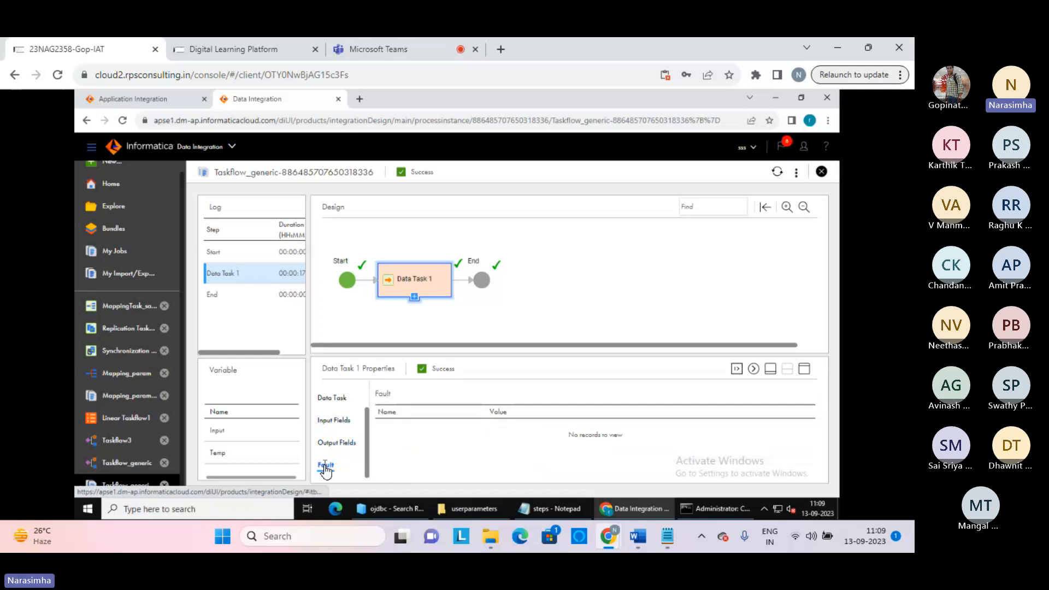
Step: Inspect the End step and its log entry, then the Start step again
{"action": "left_click", "coordinate": [484, 282]}
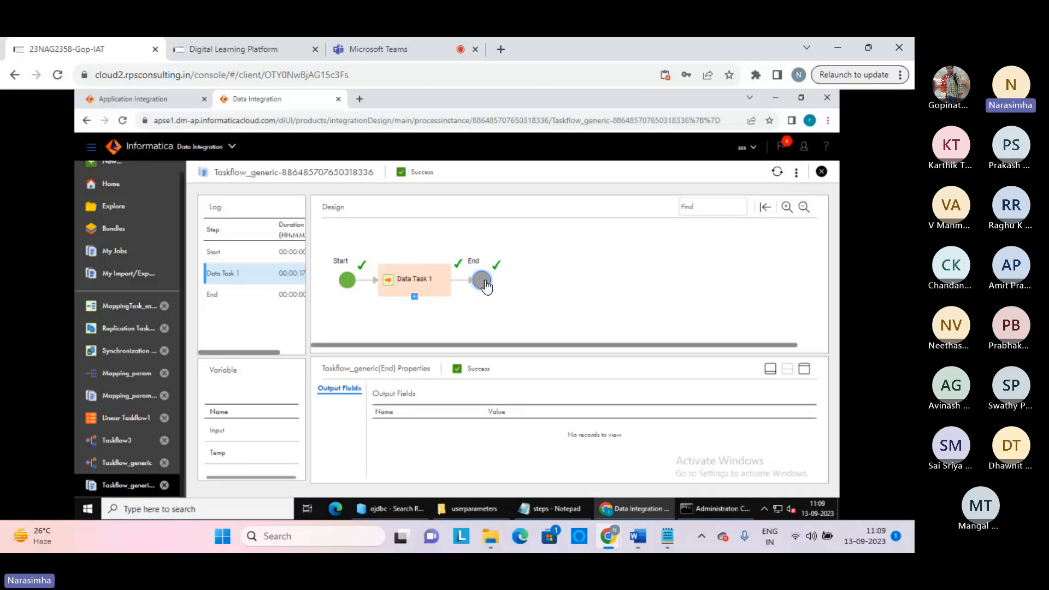
{"action": "left_click", "coordinate": [279, 296]}
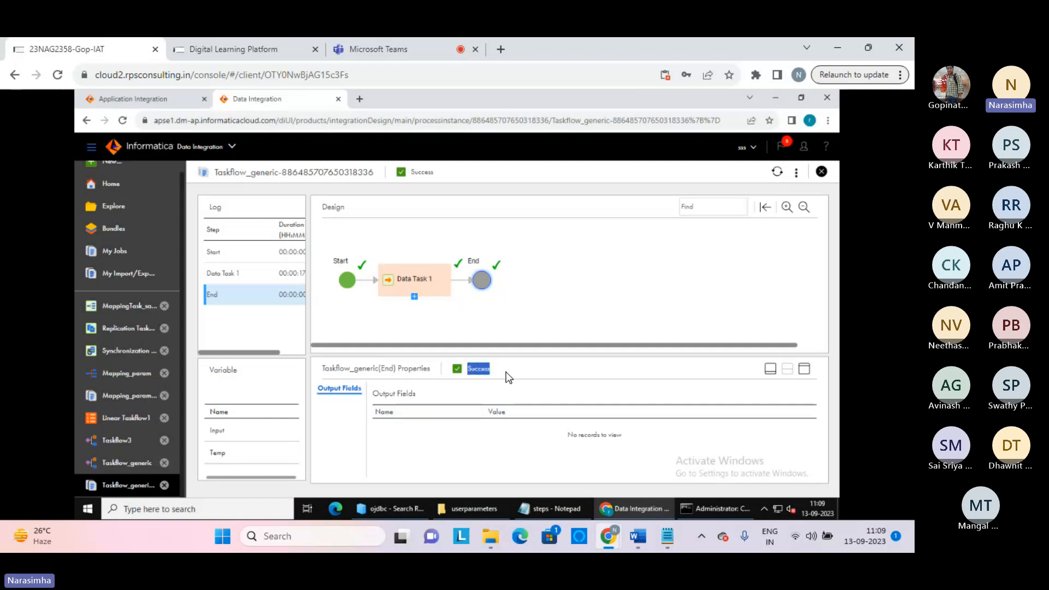
{"action": "left_click", "coordinate": [628, 299]}
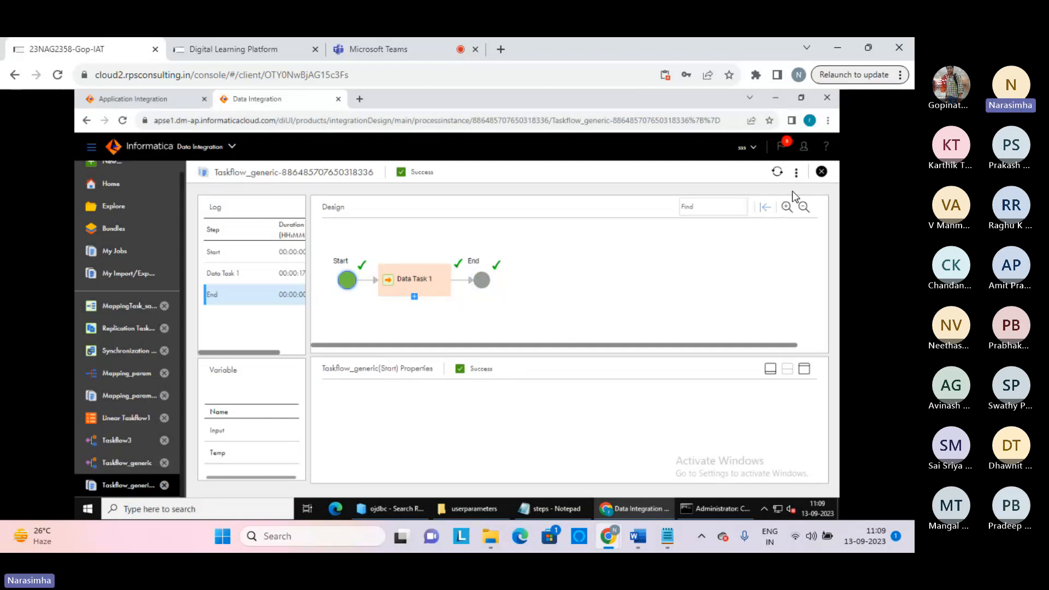
Step: Close the run page and open the Taskflow_generic design from the sidebar
{"action": "left_click", "coordinate": [822, 172]}
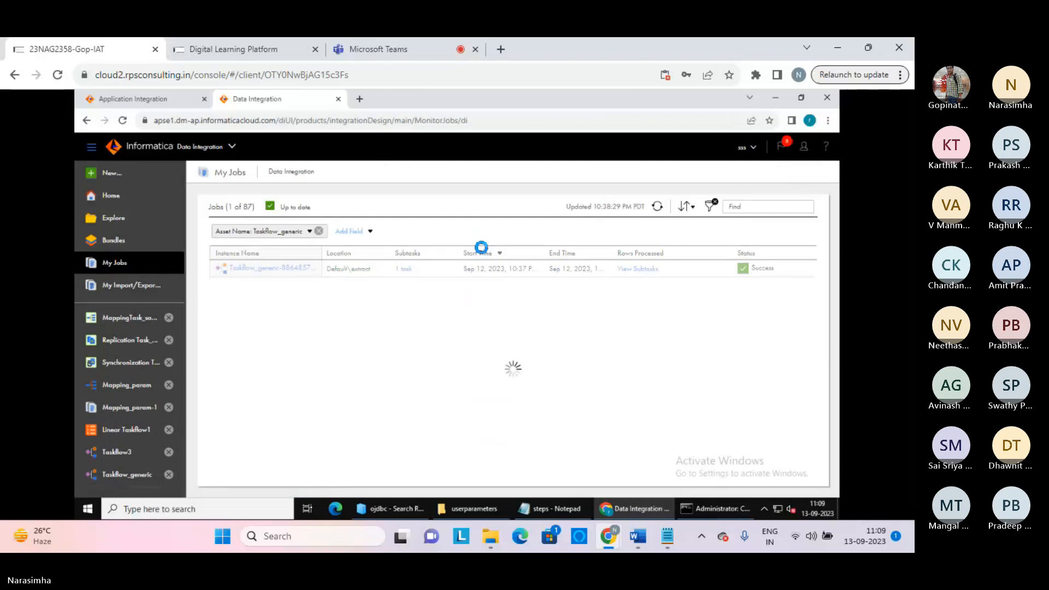
{"action": "left_click", "coordinate": [136, 475]}
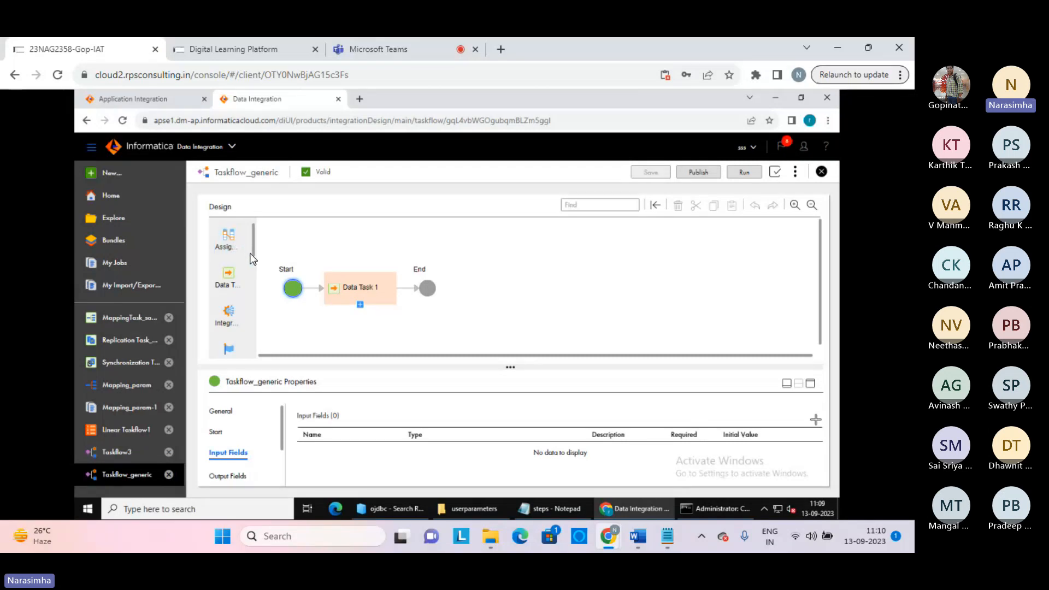
Step: Insert an IntegrationOps step before End running CAI Process Process1, and save the taskflow
{"action": "left_click", "coordinate": [229, 315]}
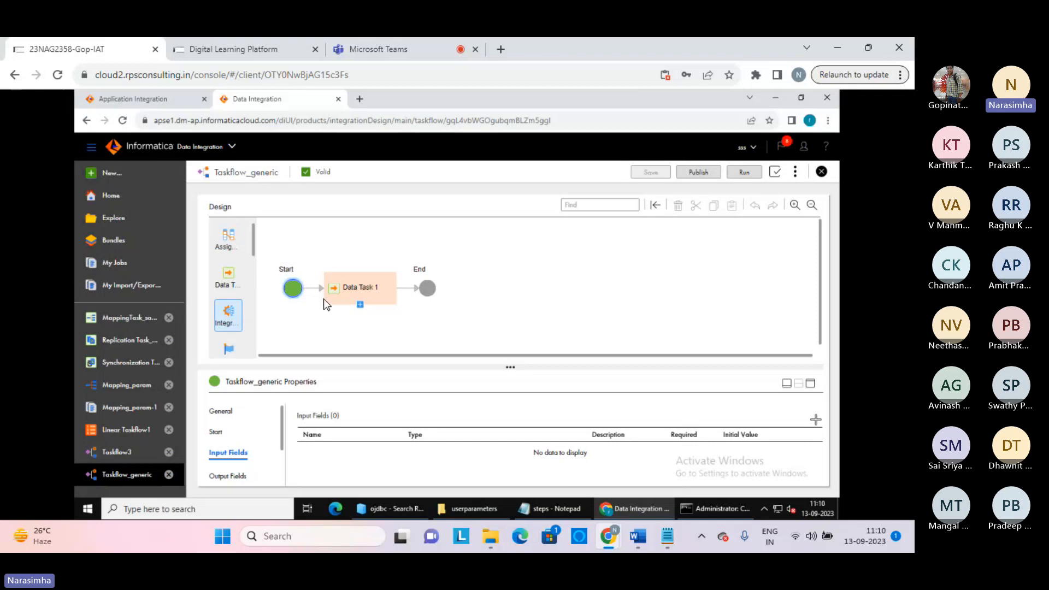
{"action": "left_click_drag", "start_coordinate": [326, 304], "coordinate": [402, 285]}
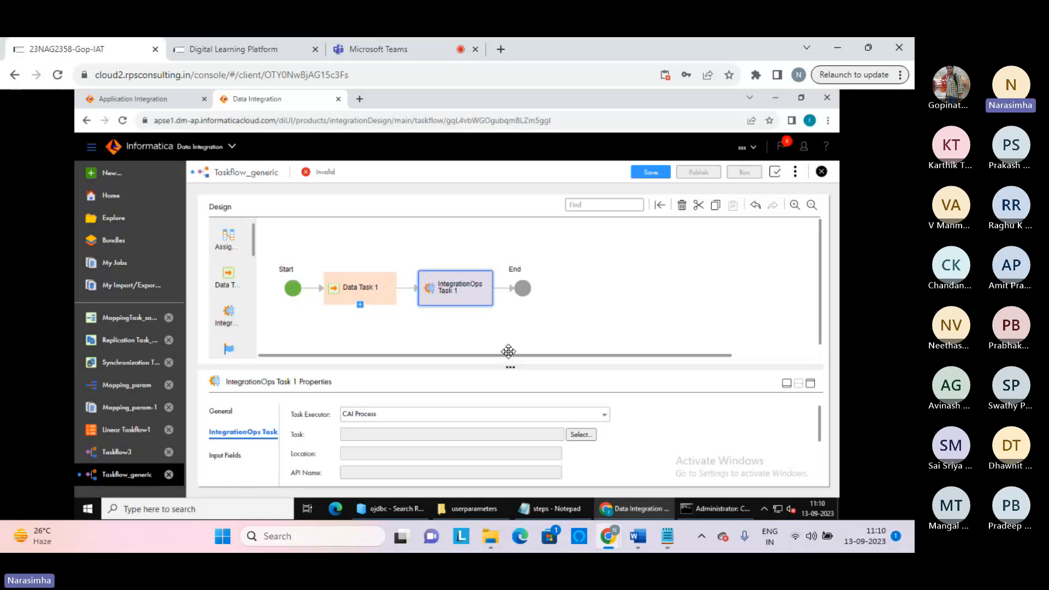
{"action": "left_click", "coordinate": [418, 420]}
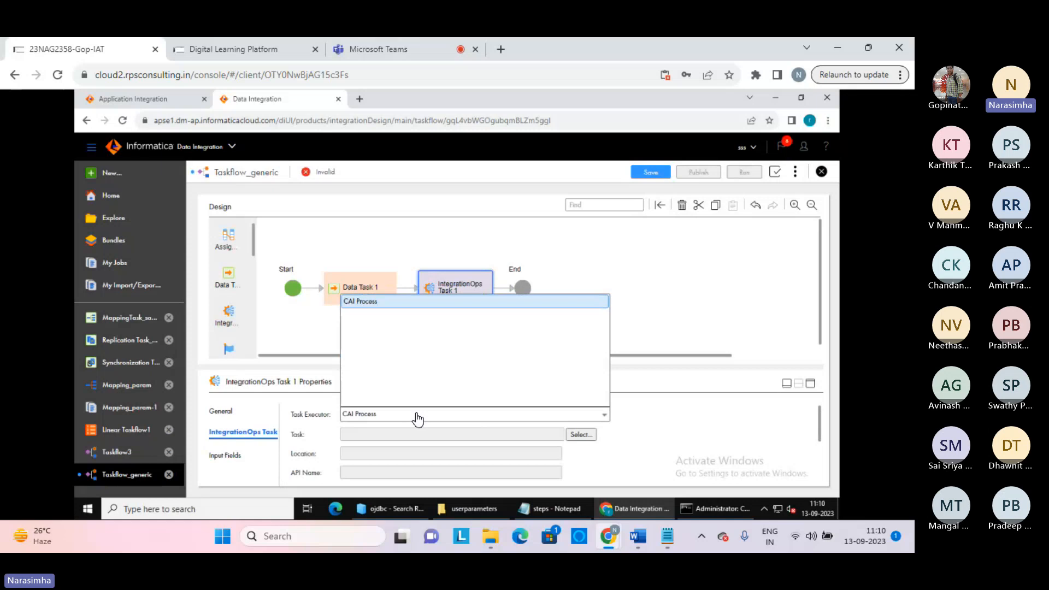
{"action": "left_click", "coordinate": [418, 420]}
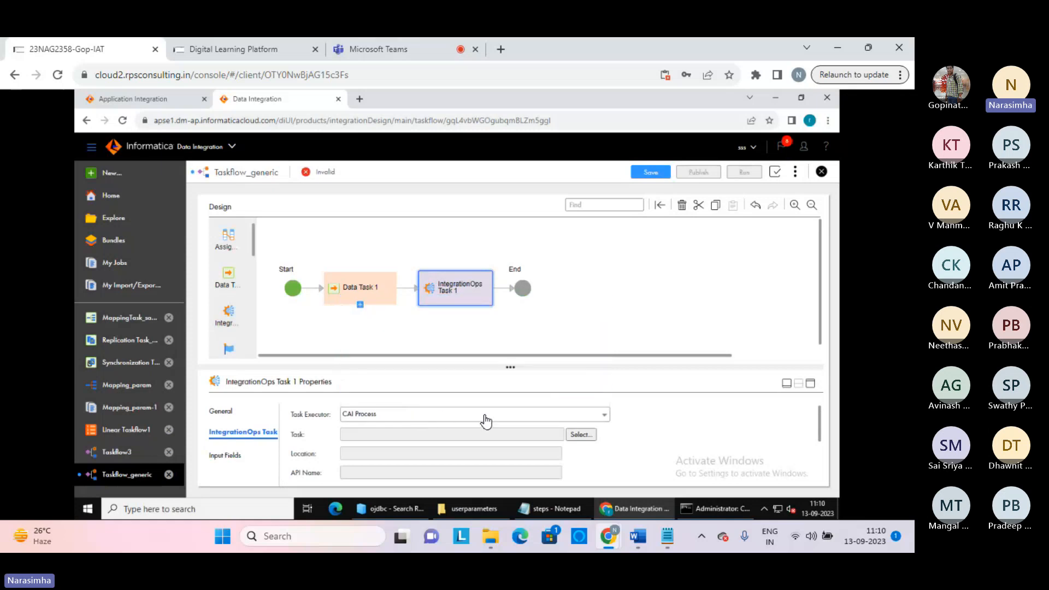
{"action": "left_click", "coordinate": [578, 435]}
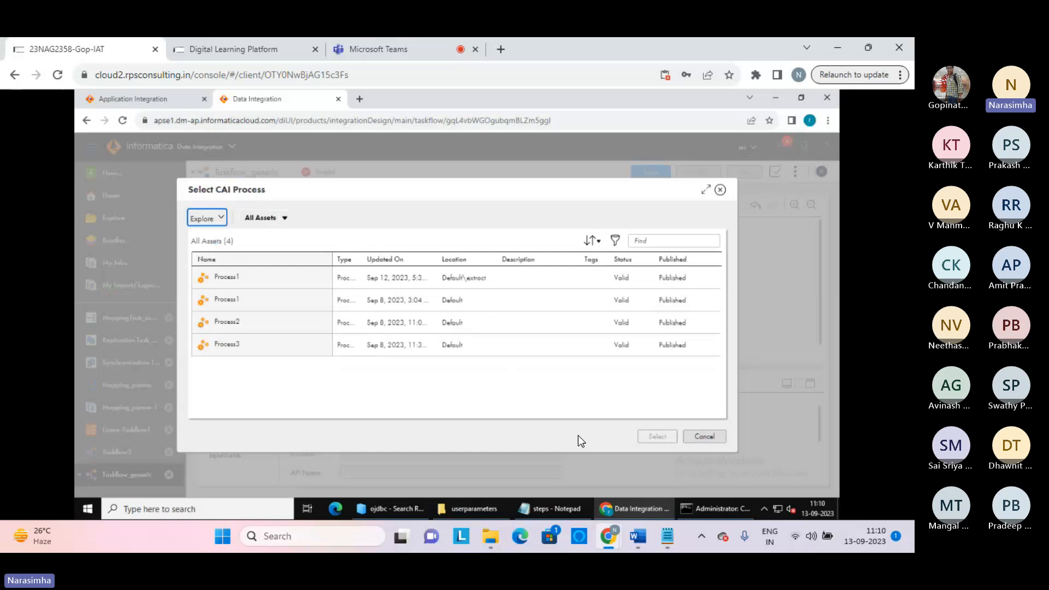
{"action": "left_click", "coordinate": [225, 277]}
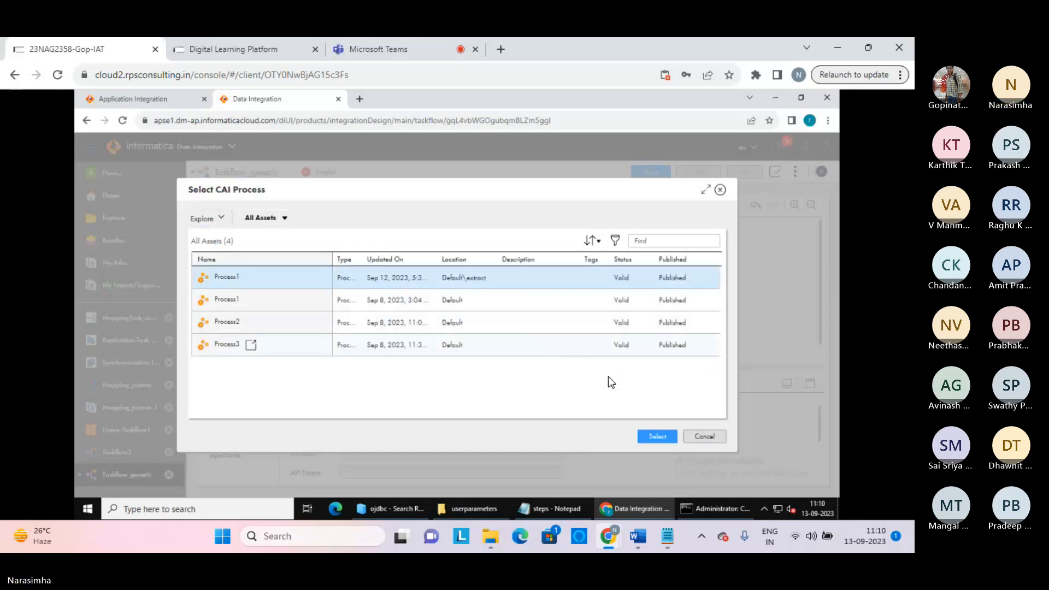
{"action": "left_click", "coordinate": [655, 437]}
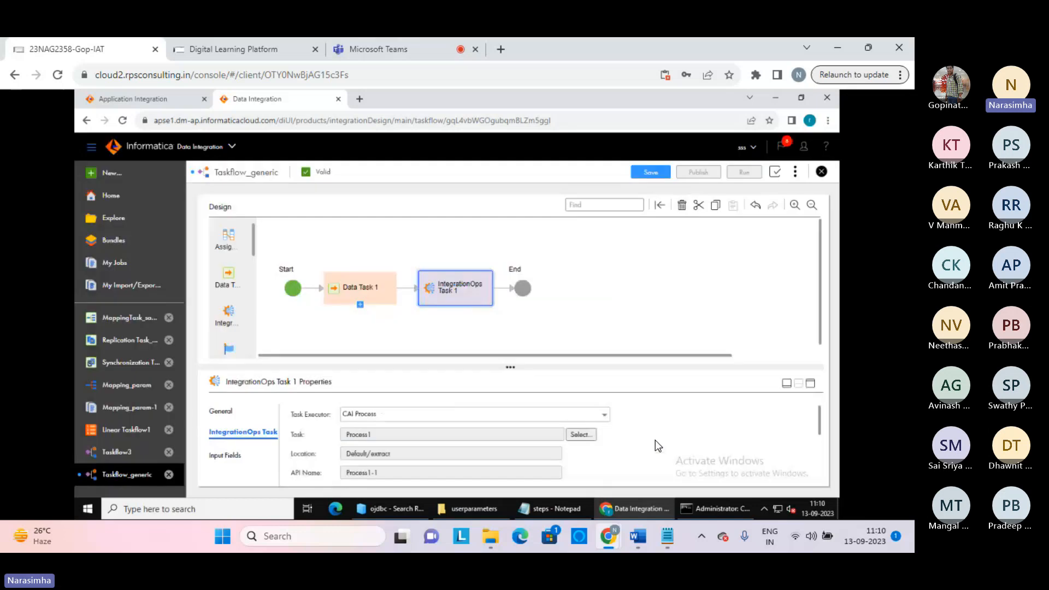
{"action": "left_click", "coordinate": [654, 174]}
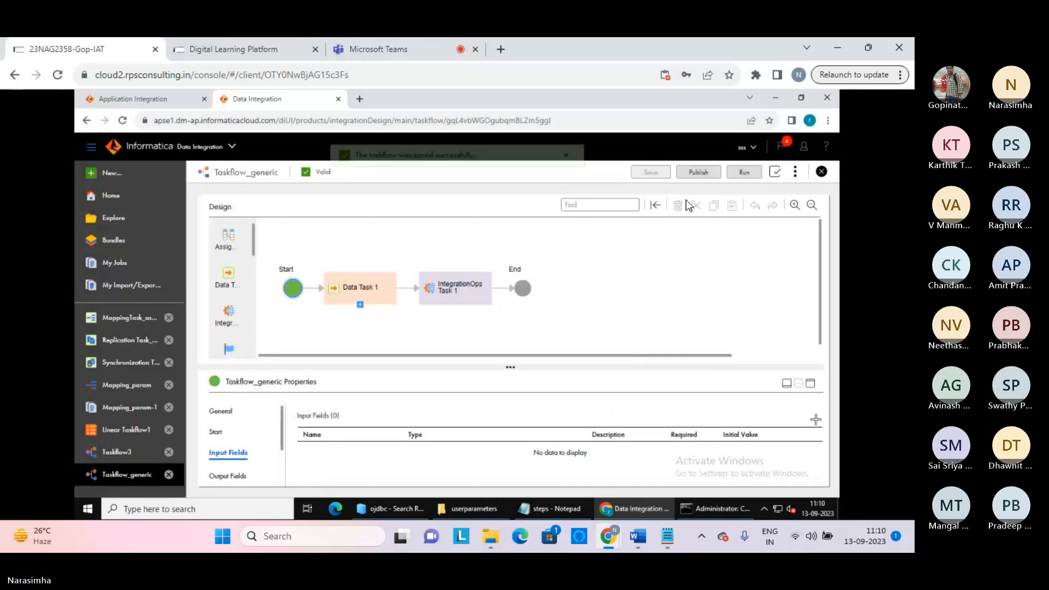
{"action": "left_click", "coordinate": [743, 174]}
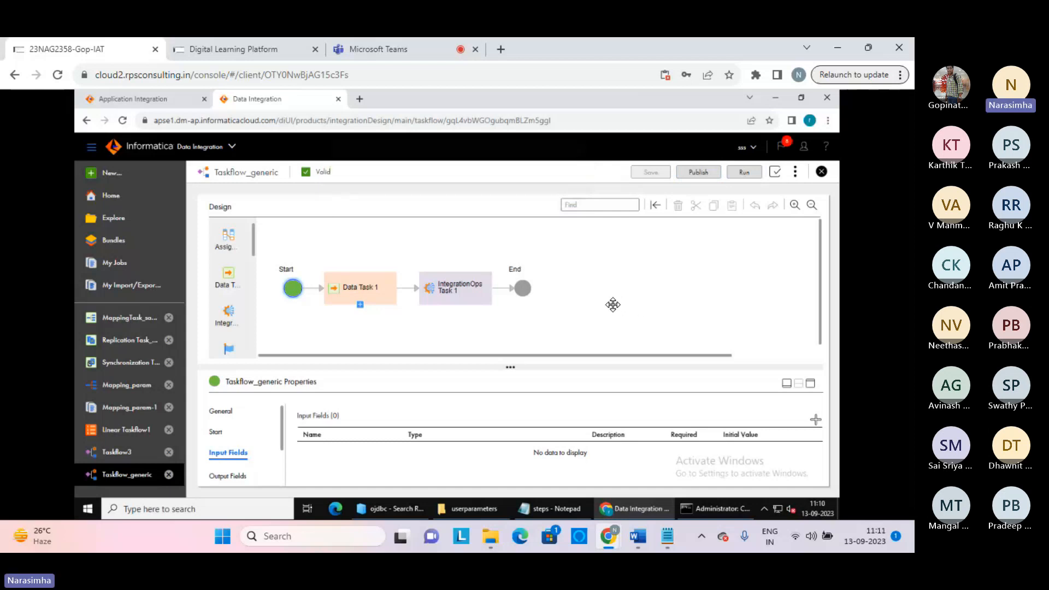
{"action": "left_click", "coordinate": [796, 173]}
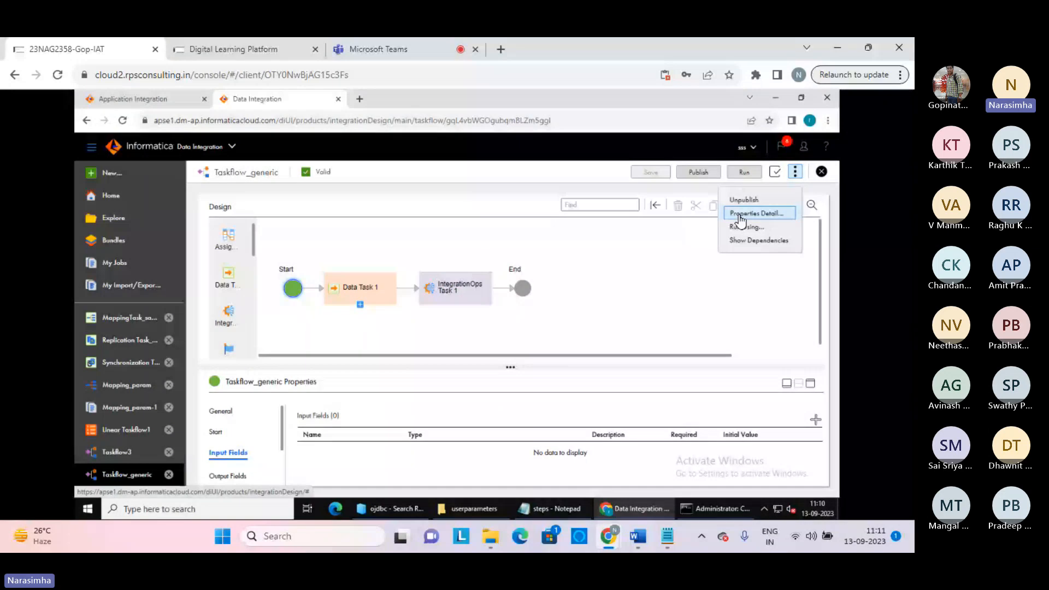
{"action": "left_click", "coordinate": [592, 234]}
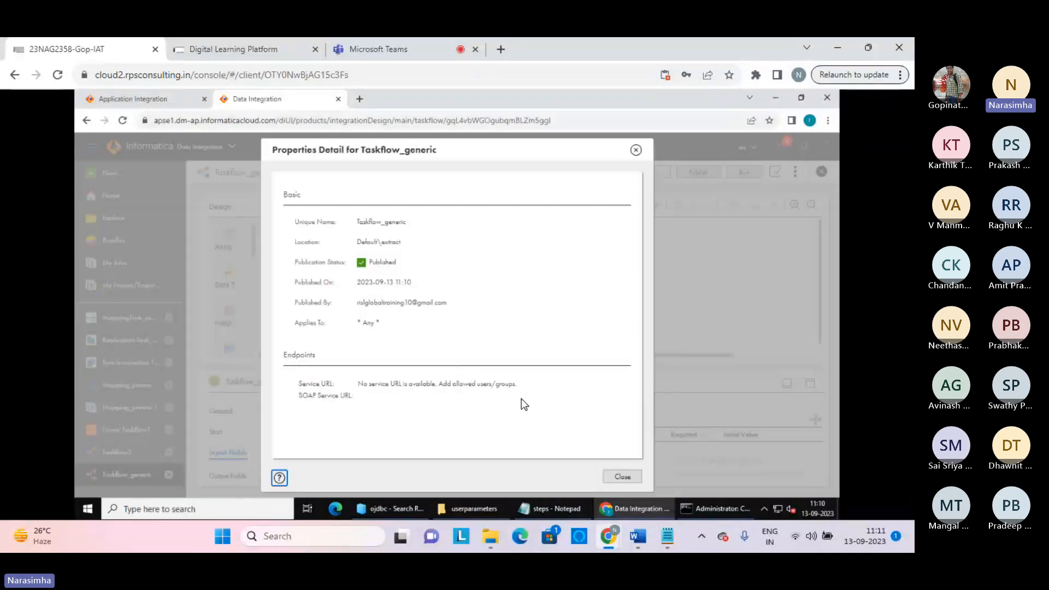
{"action": "left_click", "coordinate": [615, 476]}
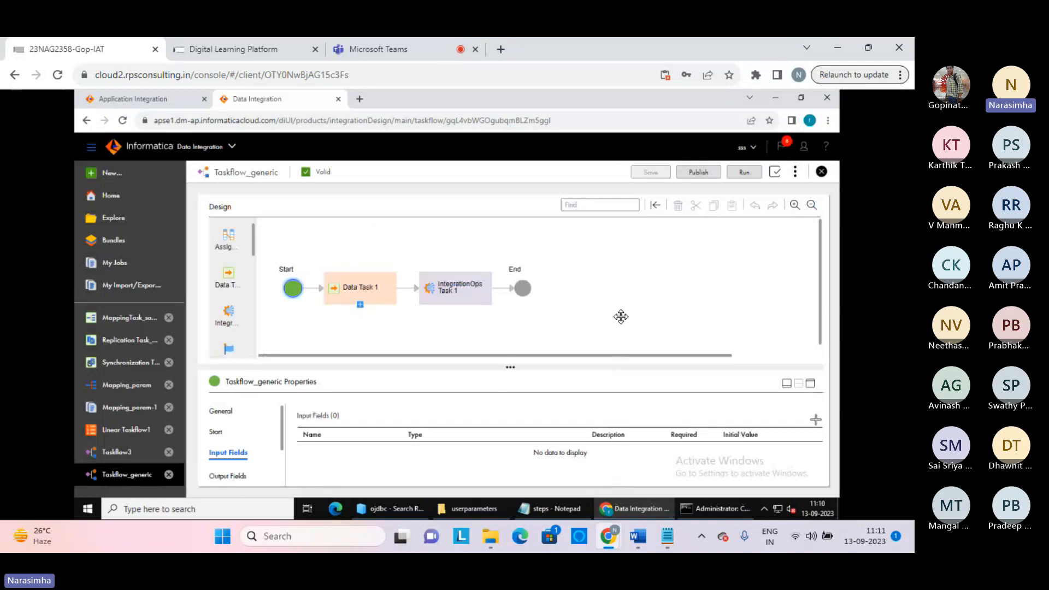
Step: Open the newest Taskflow_generic run from My Jobs and select the failed Data Task 1
{"action": "left_click", "coordinate": [119, 266]}
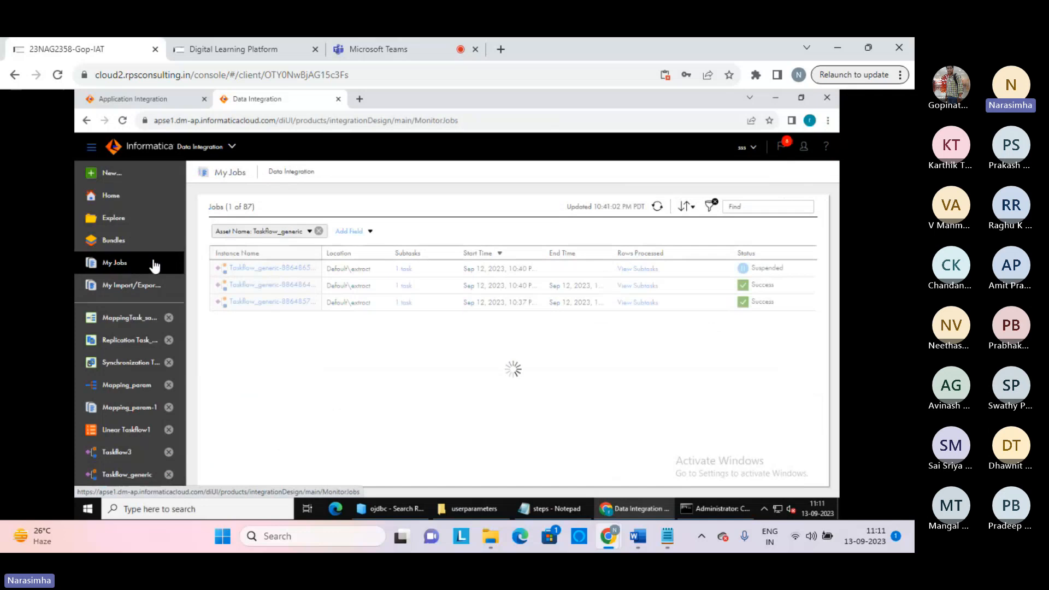
{"action": "left_click", "coordinate": [280, 271]}
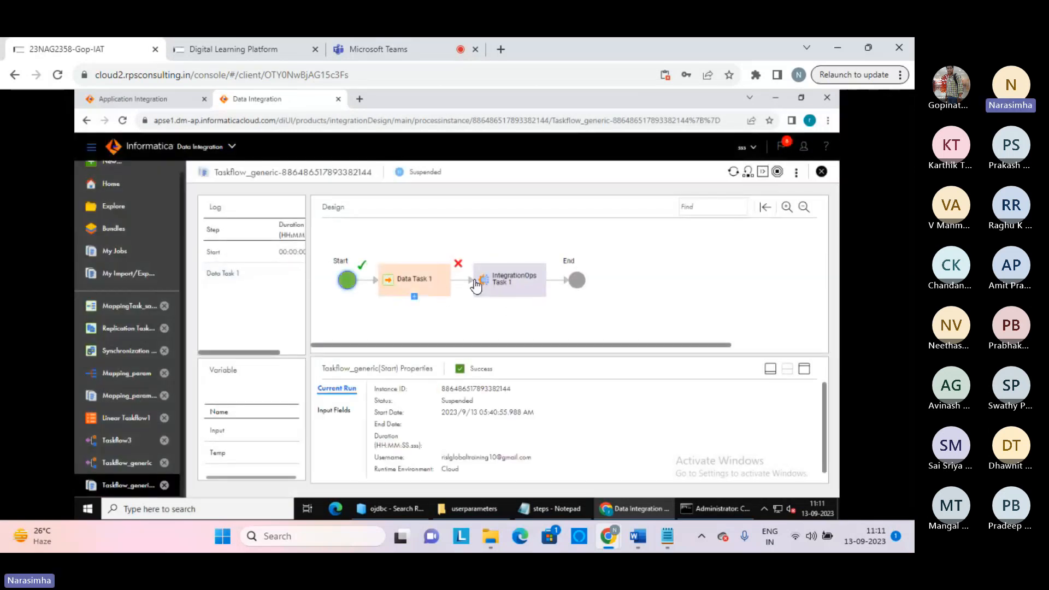
{"action": "left_click", "coordinate": [434, 278]}
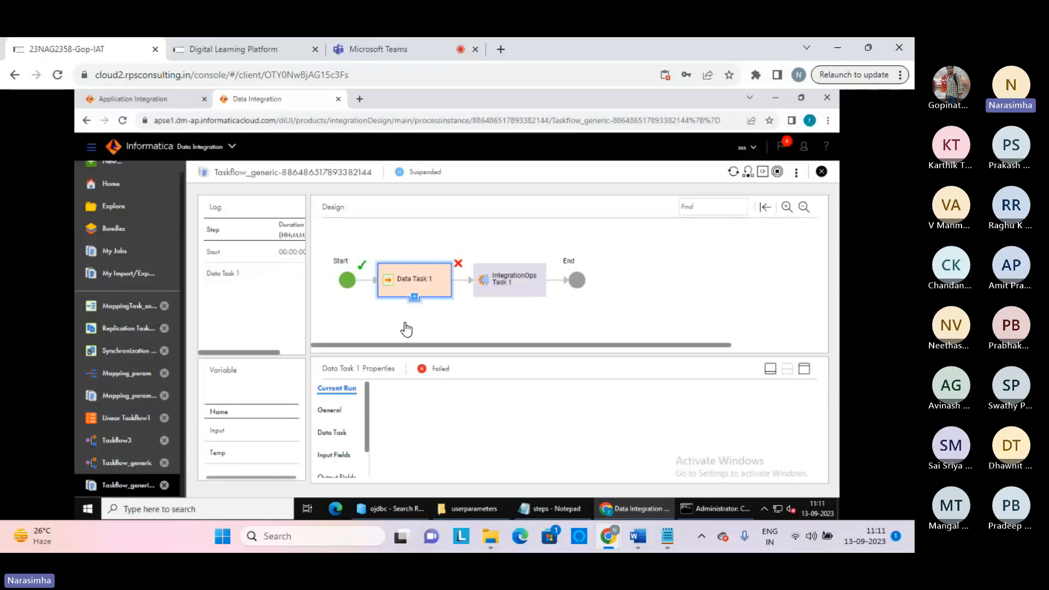
Step: Review the failed Data Task 1's Data Task, Input Fields, Fault and Output Fields tabs
{"action": "left_click", "coordinate": [331, 432]}
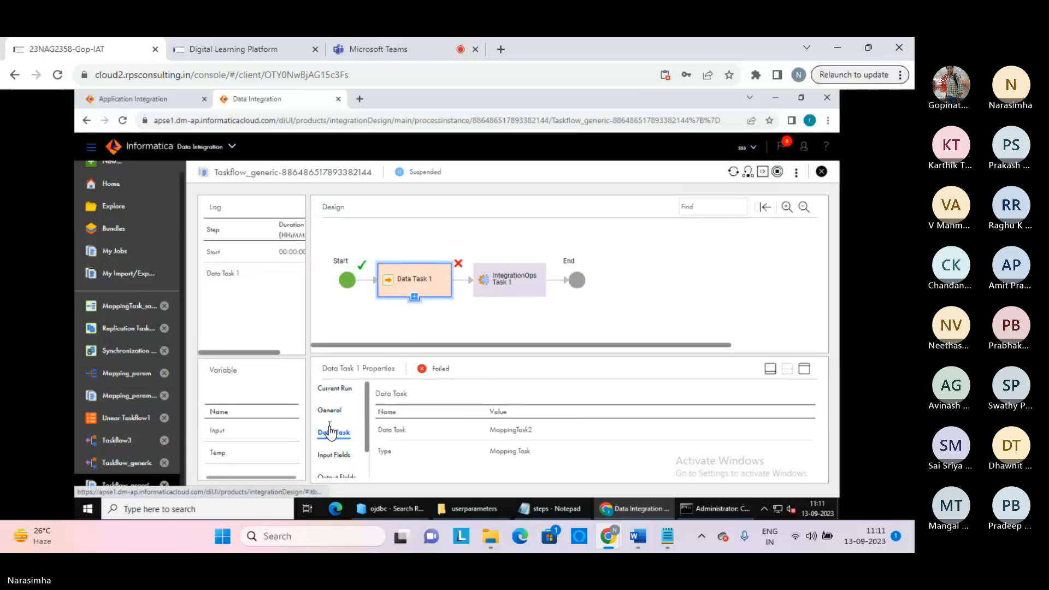
{"action": "left_click", "coordinate": [335, 454]}
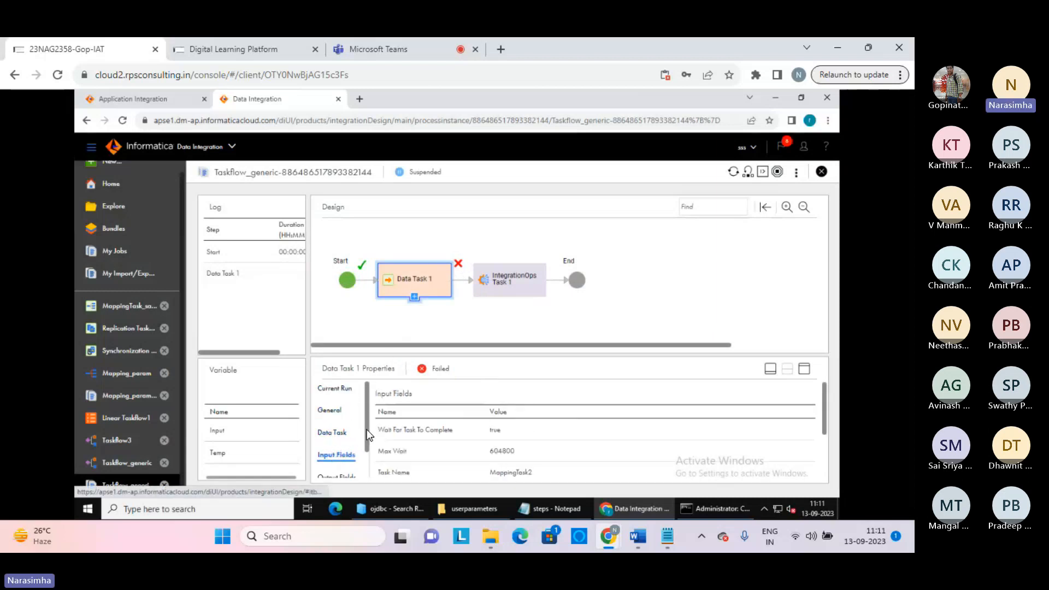
{"action": "scroll", "coordinate": [350, 445], "scroll_direction": "down", "scroll_amount": 2}
{"action": "left_click", "coordinate": [326, 466]}
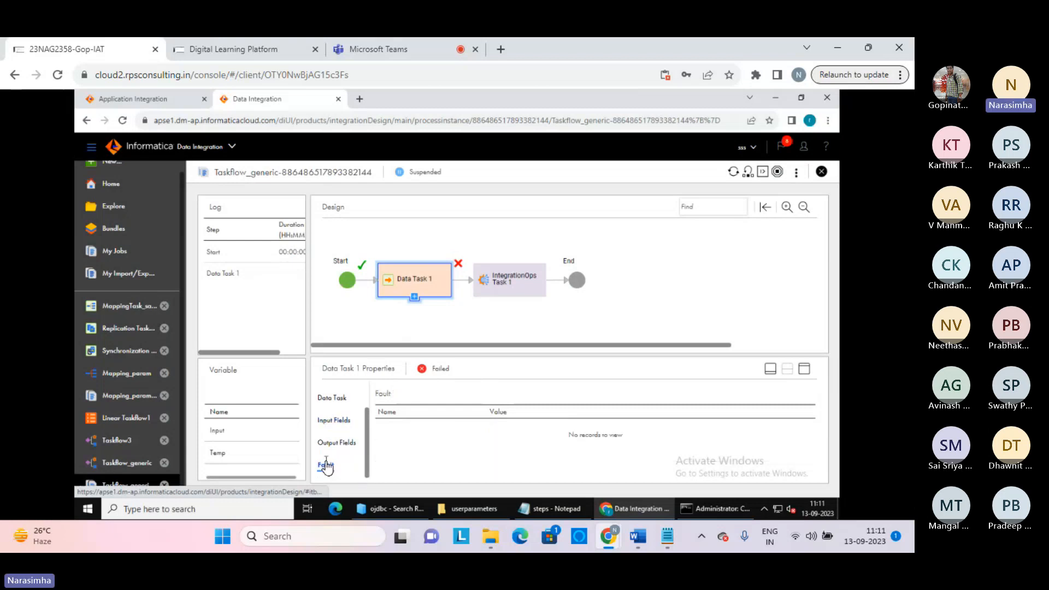
{"action": "left_click", "coordinate": [330, 444]}
{"action": "left_click", "coordinate": [332, 421]}
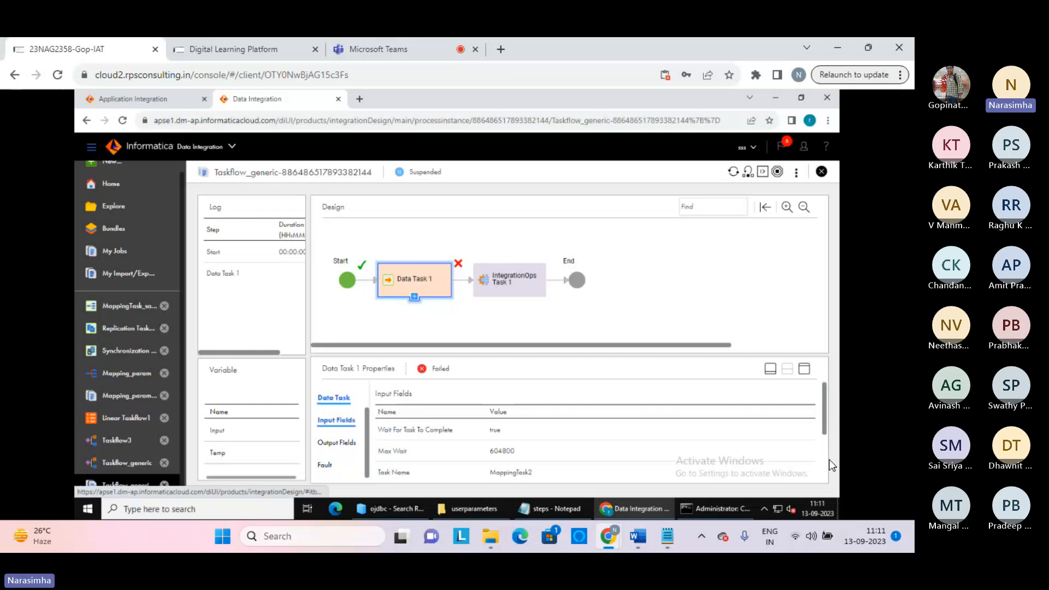
{"action": "left_click_drag", "start_coordinate": [825, 403], "coordinate": [821, 464]}
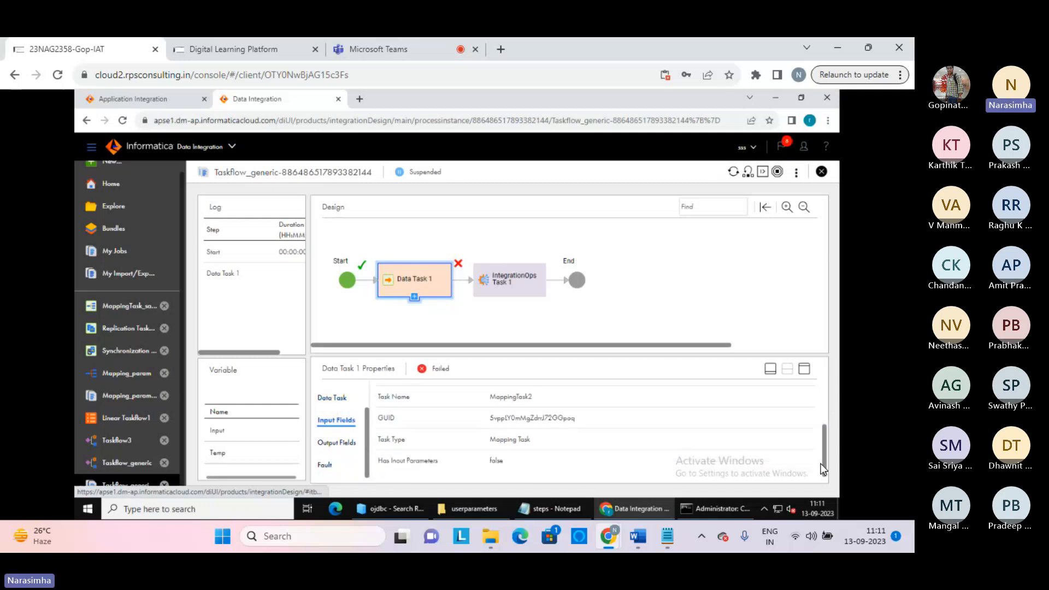
Step: Check Data Task 1's task details and the run's Suspended status, then bring up the run's extra options
{"action": "left_click", "coordinate": [339, 398]}
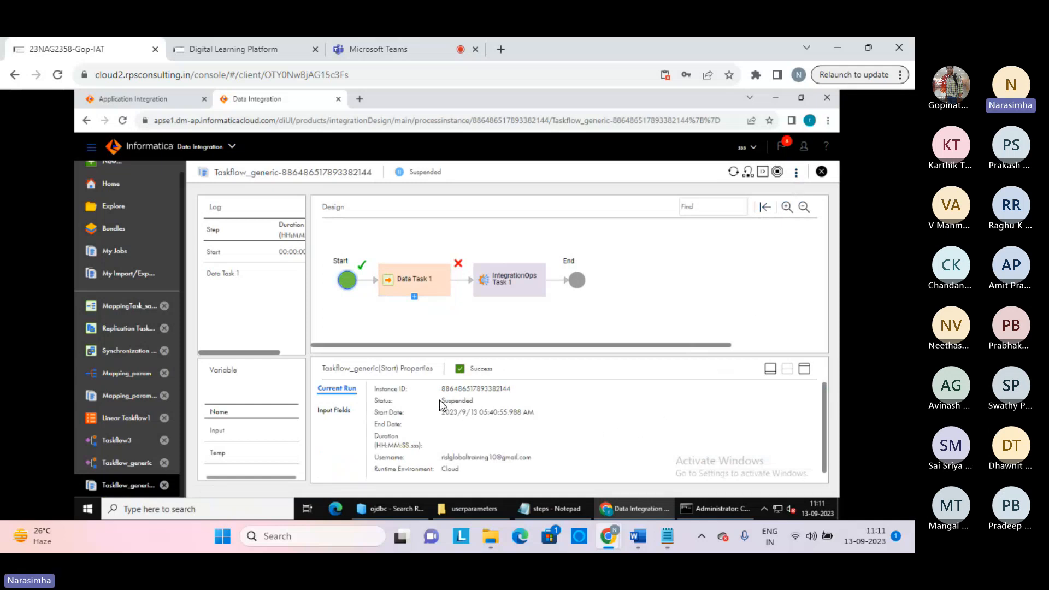
{"action": "left_click_drag", "start_coordinate": [440, 401], "coordinate": [522, 405]}
{"action": "left_click", "coordinate": [819, 397]}
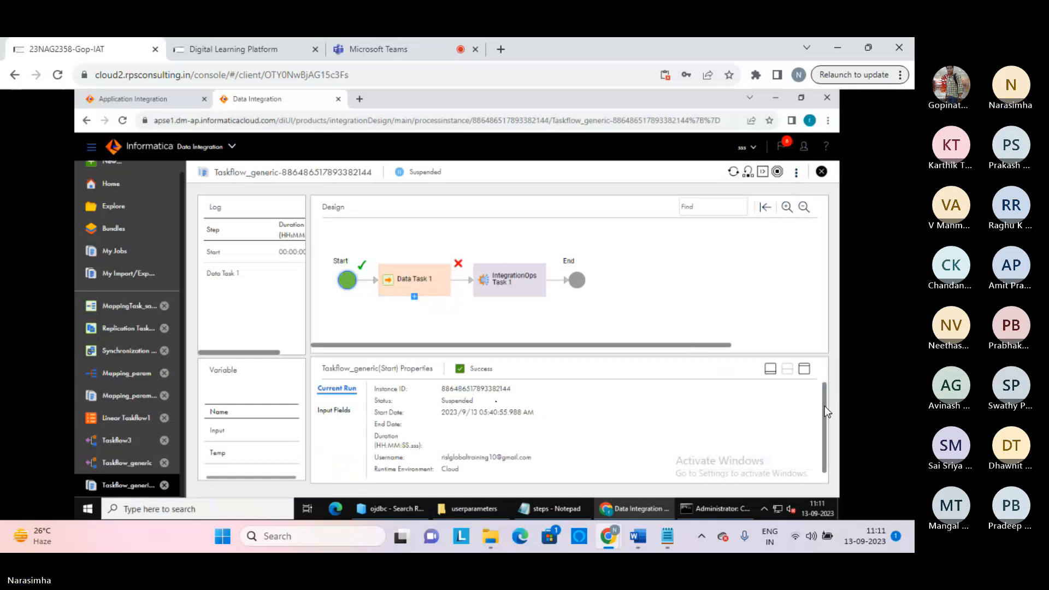
{"action": "left_click_drag", "start_coordinate": [826, 405], "coordinate": [825, 467]}
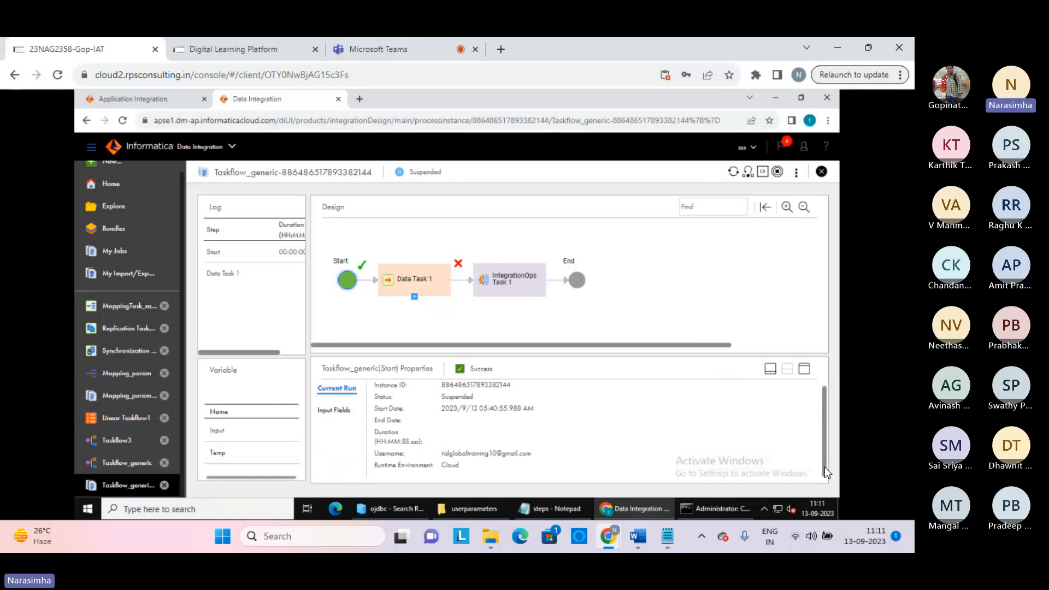
{"action": "left_click", "coordinate": [796, 173]}
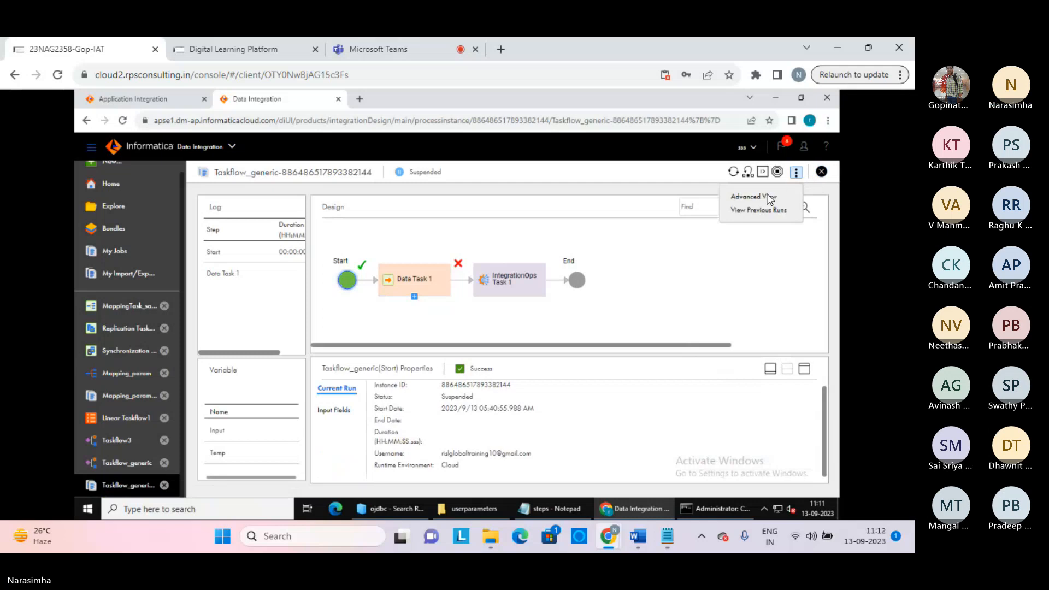
Step: Open the run in Advanced View and inspect the input and output process variables
{"action": "left_click", "coordinate": [749, 202]}
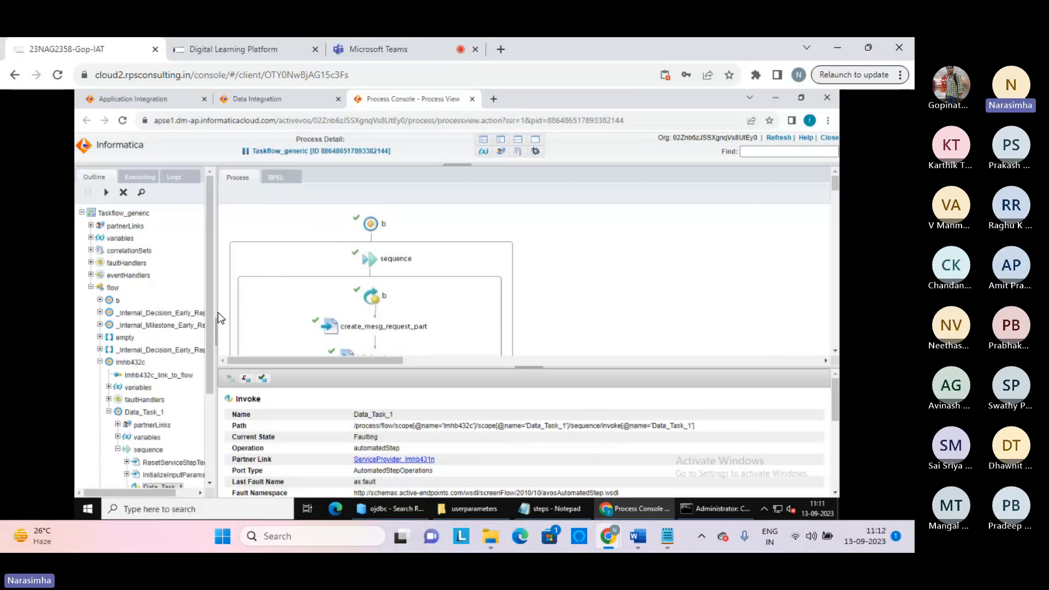
{"action": "left_click", "coordinate": [99, 361]}
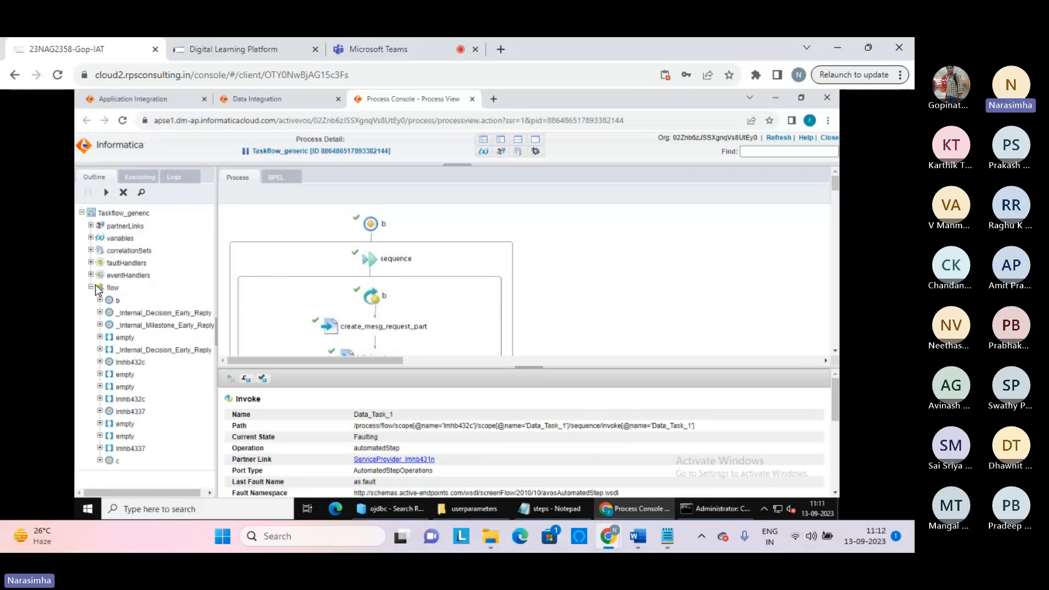
{"action": "left_click", "coordinate": [91, 239]}
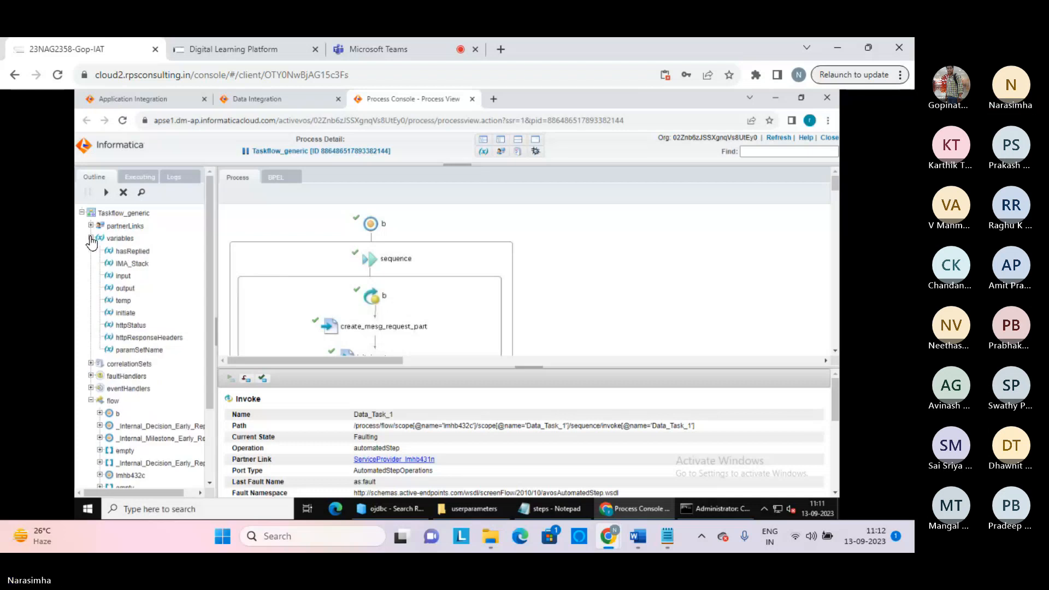
{"action": "left_click", "coordinate": [126, 277]}
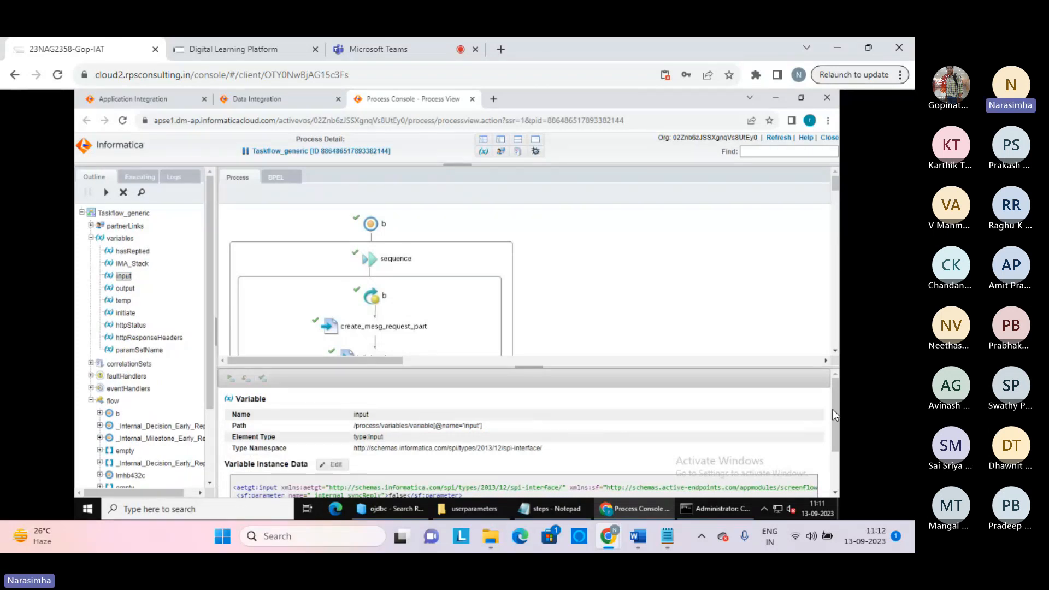
{"action": "left_click_drag", "start_coordinate": [837, 451], "coordinate": [831, 482]}
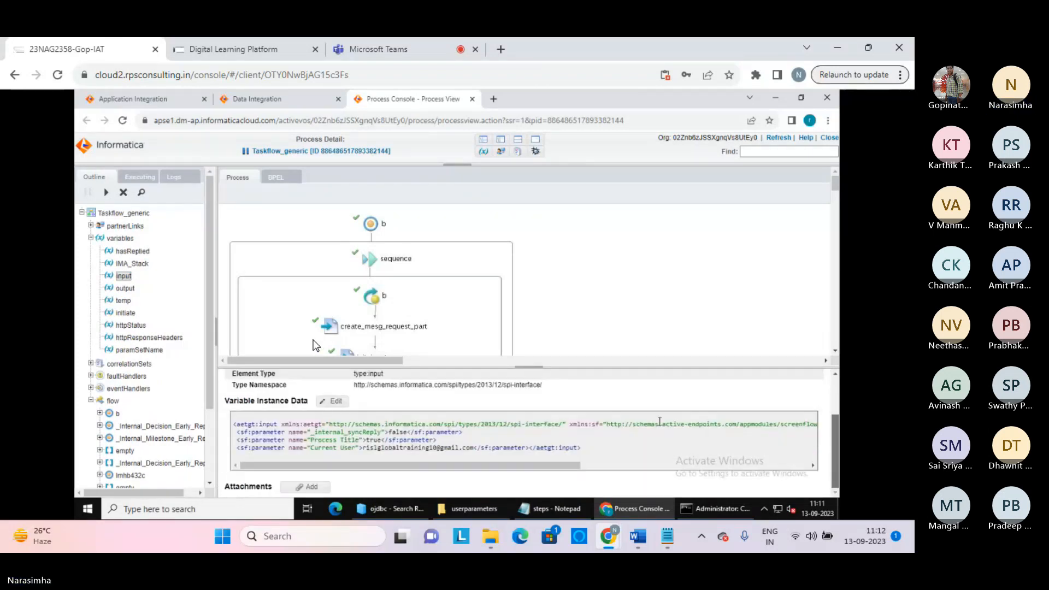
{"action": "left_click", "coordinate": [121, 289]}
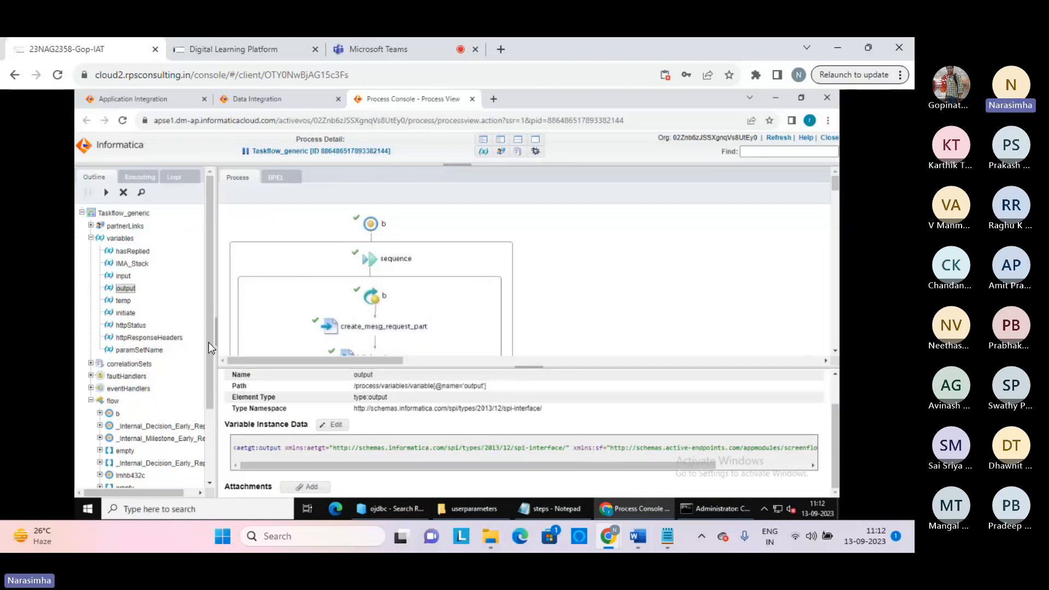
Step: Locate Data_Task_1 in the diagram and scroll to its Faulting details and Fault Message Data
{"action": "left_click_drag", "start_coordinate": [208, 342], "coordinate": [209, 417]}
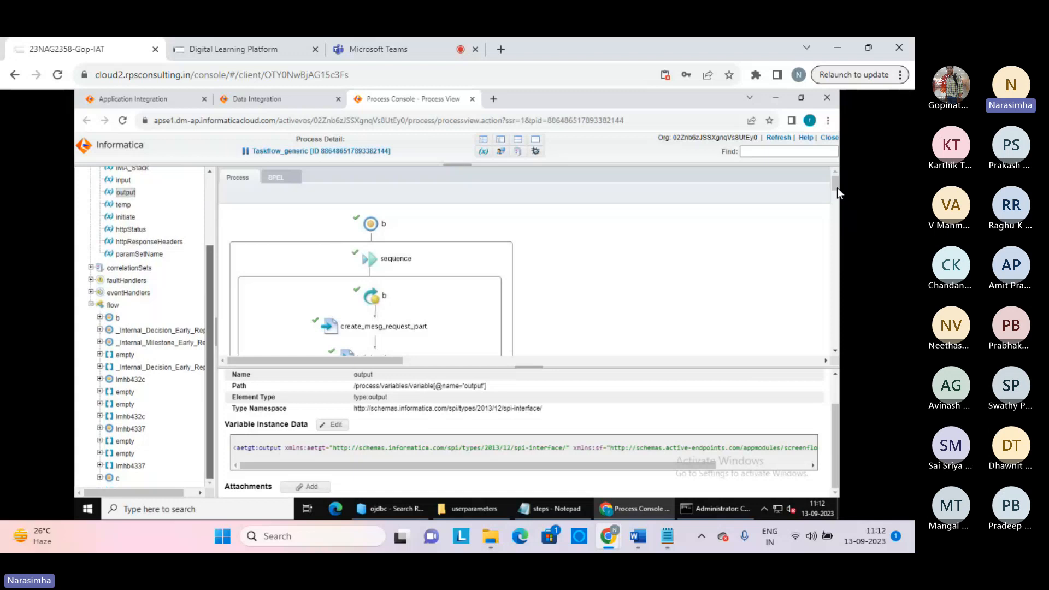
{"action": "left_click_drag", "start_coordinate": [838, 188], "coordinate": [824, 254]}
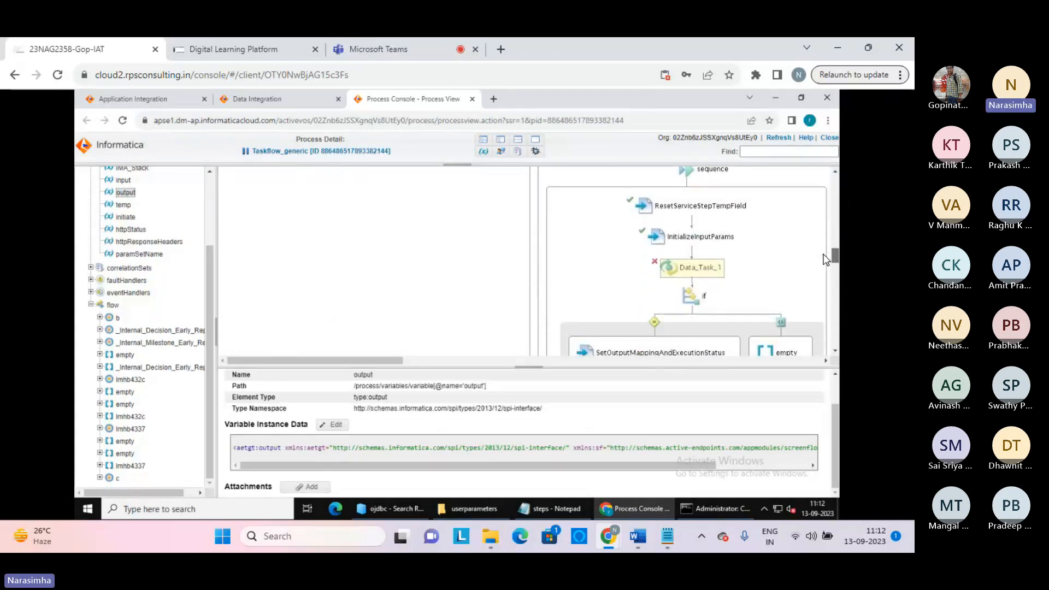
{"action": "left_click_drag", "start_coordinate": [346, 360], "coordinate": [489, 381]}
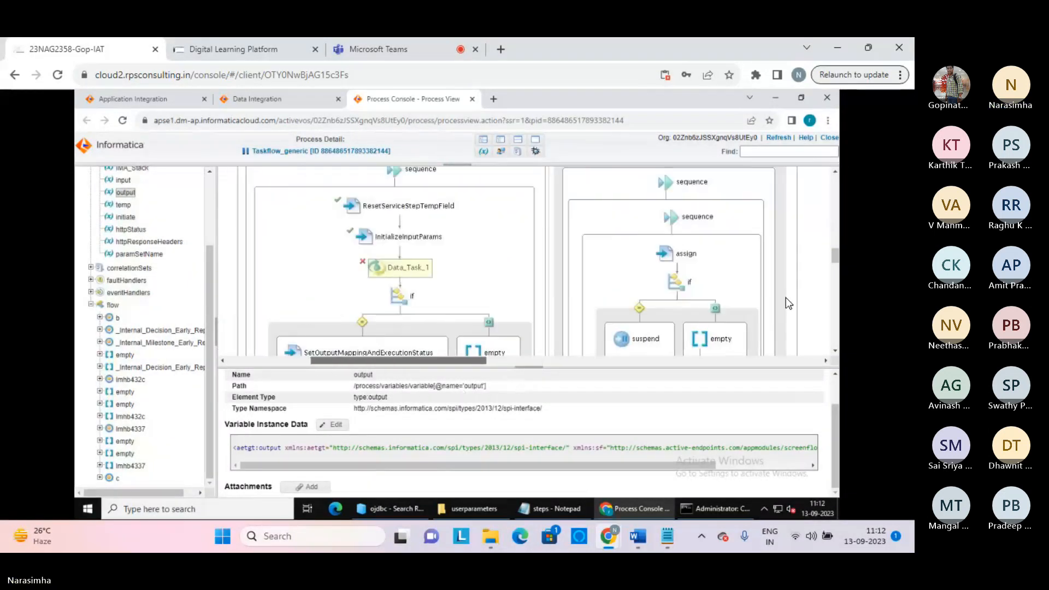
{"action": "scroll", "coordinate": [786, 303], "scroll_direction": "left", "scroll_amount": 3}
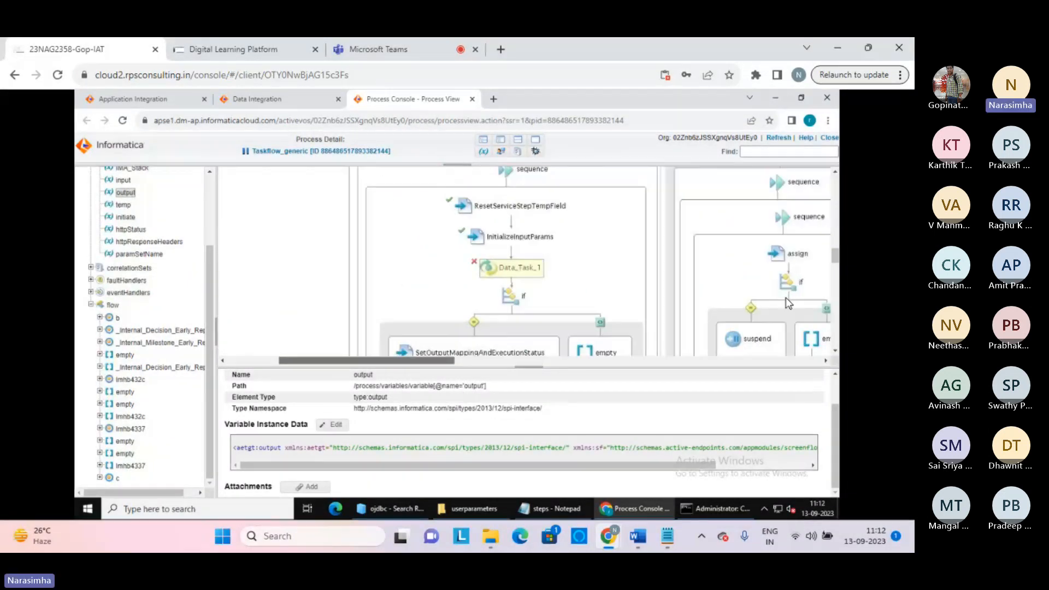
{"action": "left_click", "coordinate": [513, 269]}
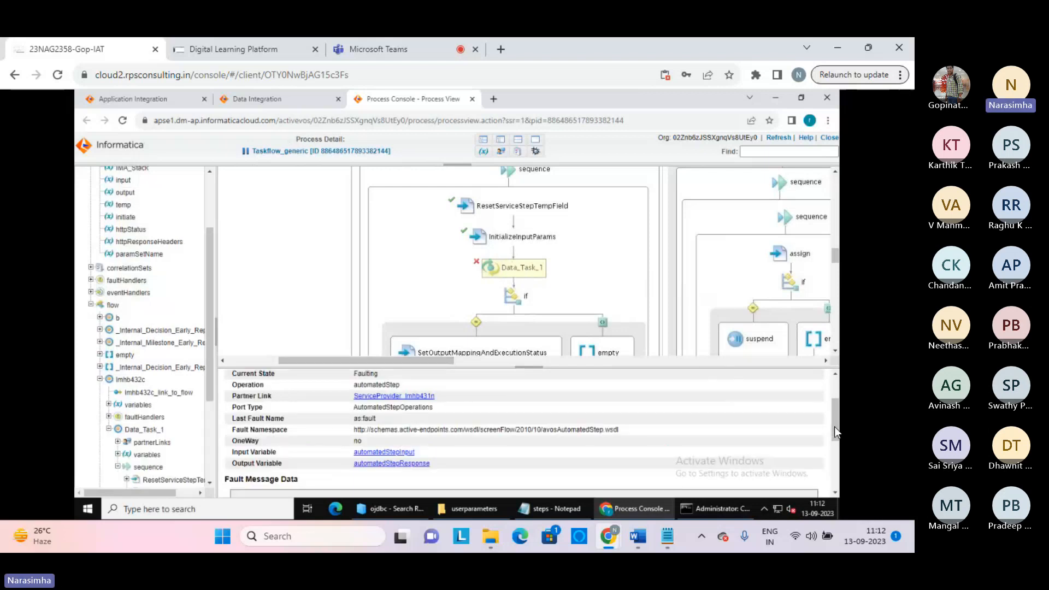
{"action": "scroll", "coordinate": [834, 437], "scroll_direction": "down", "scroll_amount": 3}
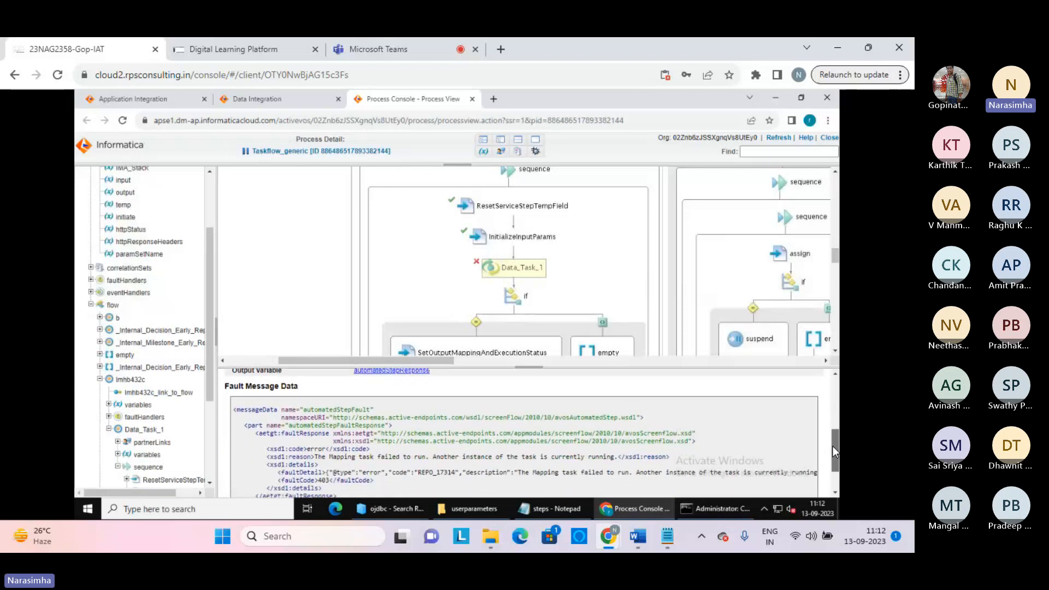
Step: Highlight the fault reason (instance already running) and fault code 403, then switch to the Teams meeting
{"action": "scroll", "coordinate": [833, 446], "scroll_direction": "down", "scroll_amount": 1}
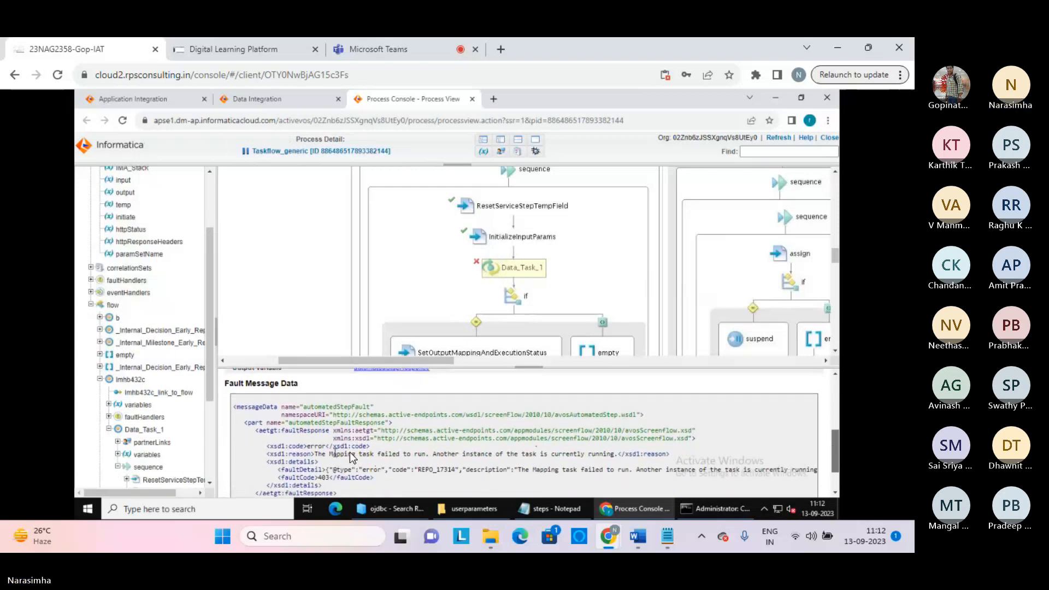
{"action": "left_click_drag", "start_coordinate": [335, 454], "coordinate": [686, 454]}
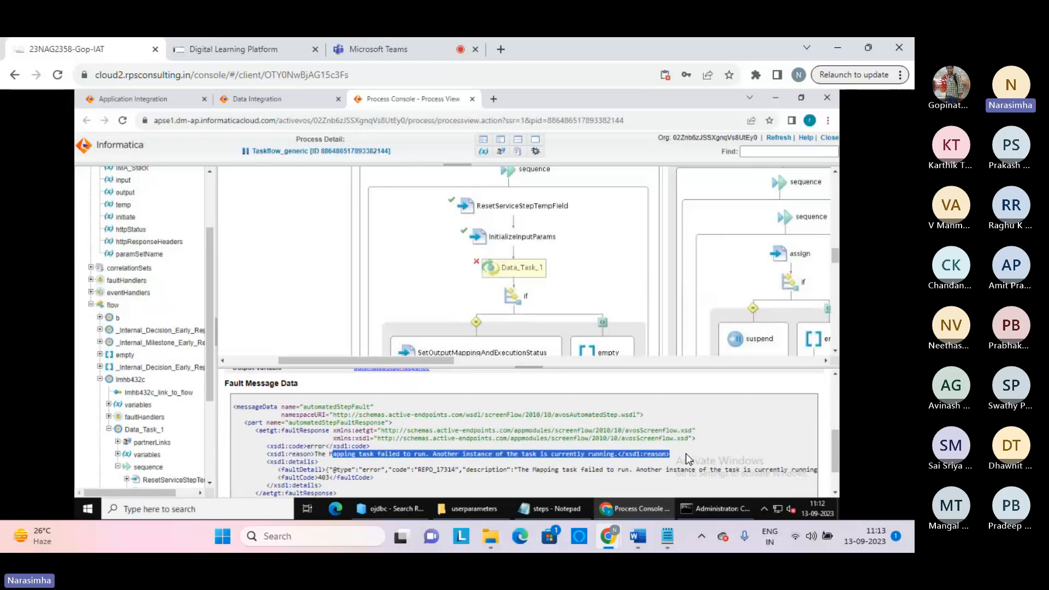
{"action": "left_click", "coordinate": [687, 459]}
{"action": "left_click_drag", "start_coordinate": [687, 459], "coordinate": [534, 458]}
{"action": "left_click", "coordinate": [535, 458]}
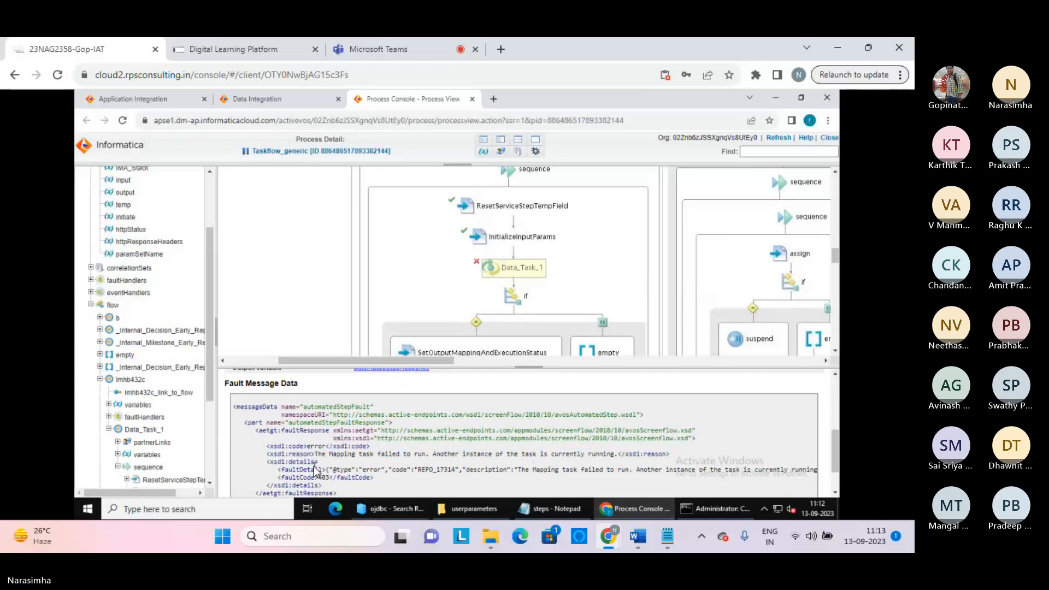
{"action": "left_click_drag", "start_coordinate": [278, 478], "coordinate": [368, 482]}
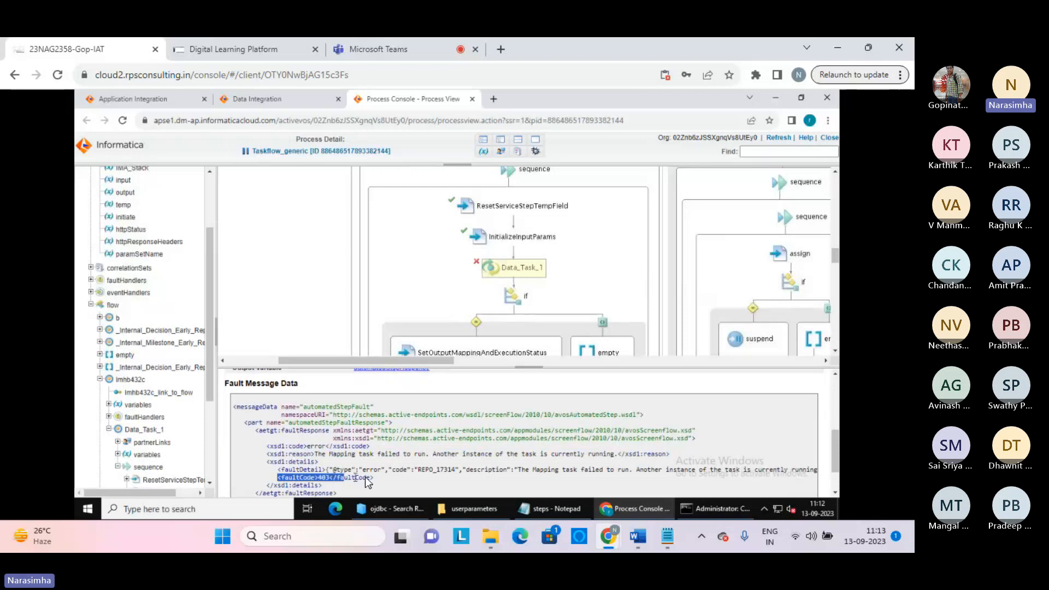
{"action": "left_click", "coordinate": [379, 476]}
{"action": "left_click", "coordinate": [403, 47]}
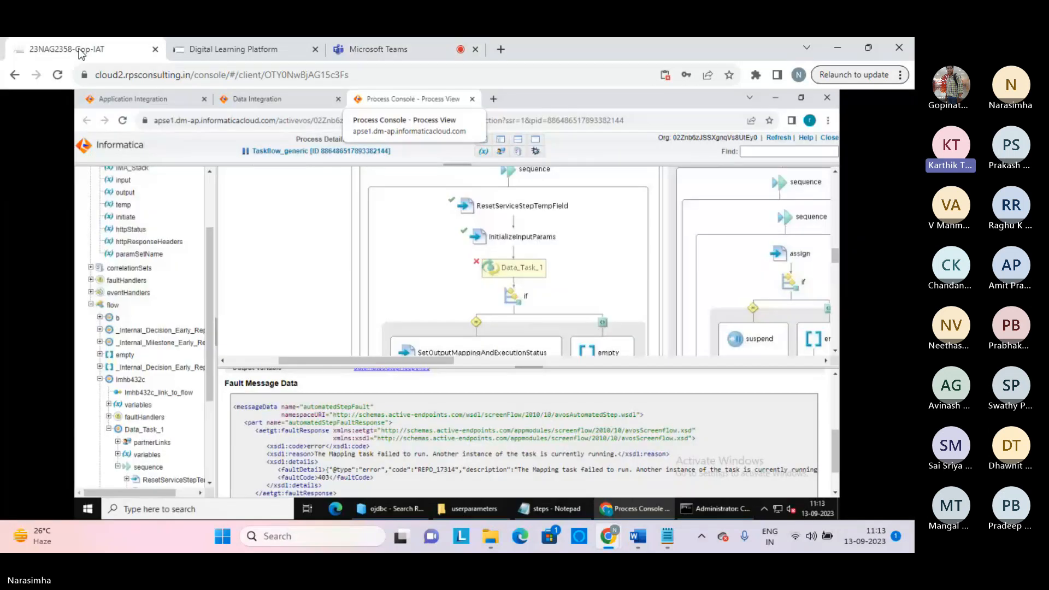
Step: Return to the 23NAG2358-Gop-IAT remote desktop tab showing the Process Console fault
{"action": "left_click", "coordinate": [79, 51]}
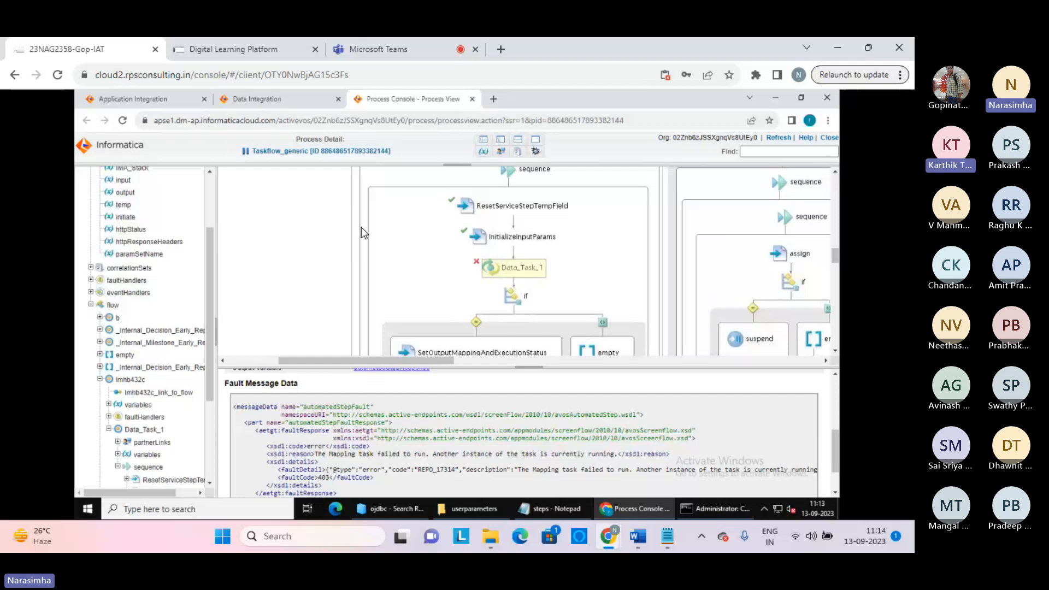
Step: Close the Process Console - Process View tab to return to the suspended run
{"action": "left_click", "coordinate": [472, 99]}
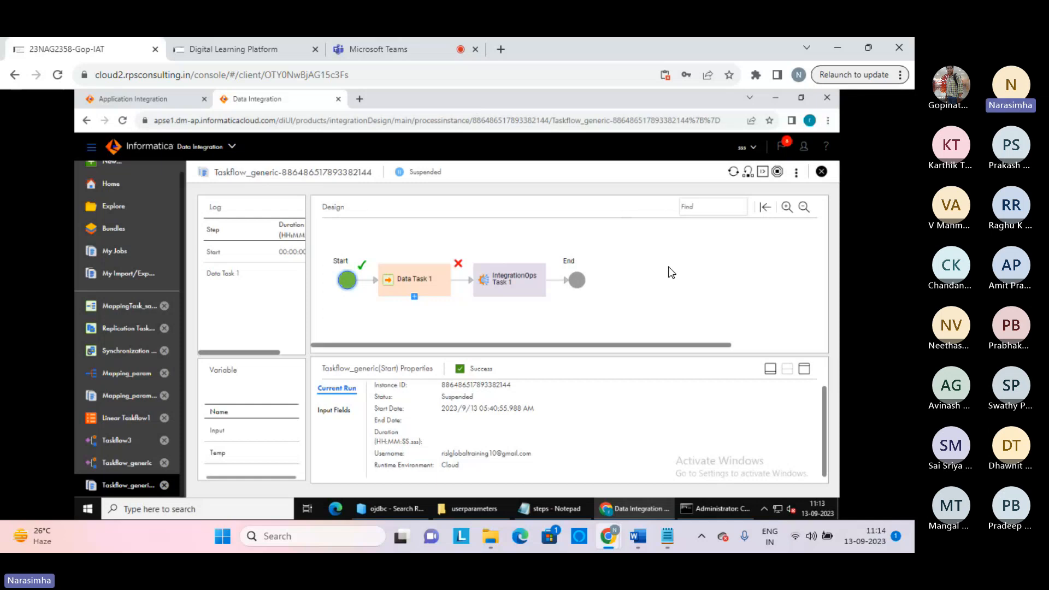
Step: From My Jobs, stop the suspended Taskflow_generic run so it is marked Failed, then restart it
{"action": "left_click", "coordinate": [822, 173]}
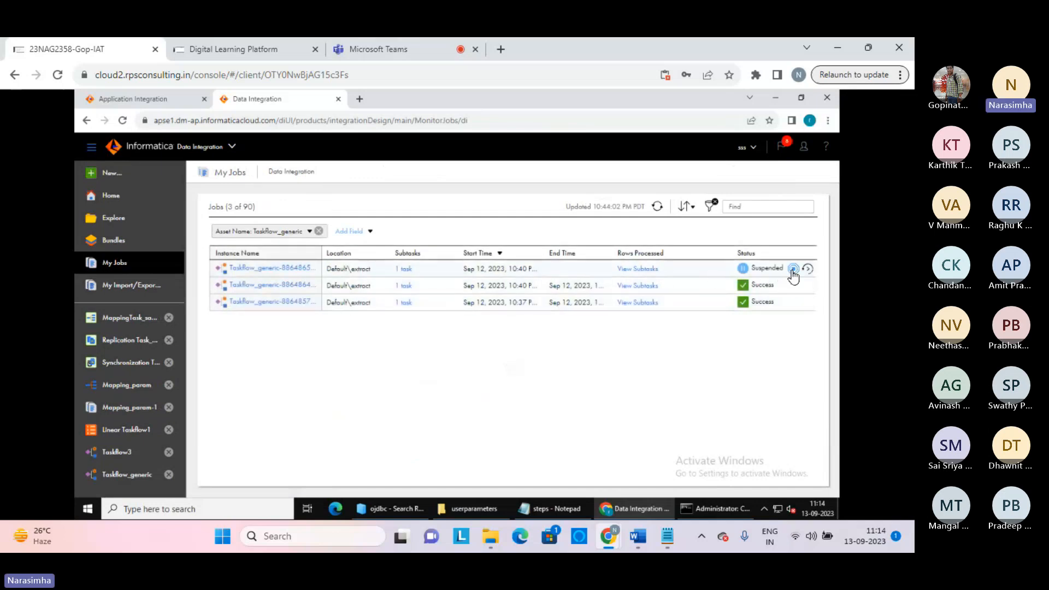
{"action": "left_click", "coordinate": [793, 269]}
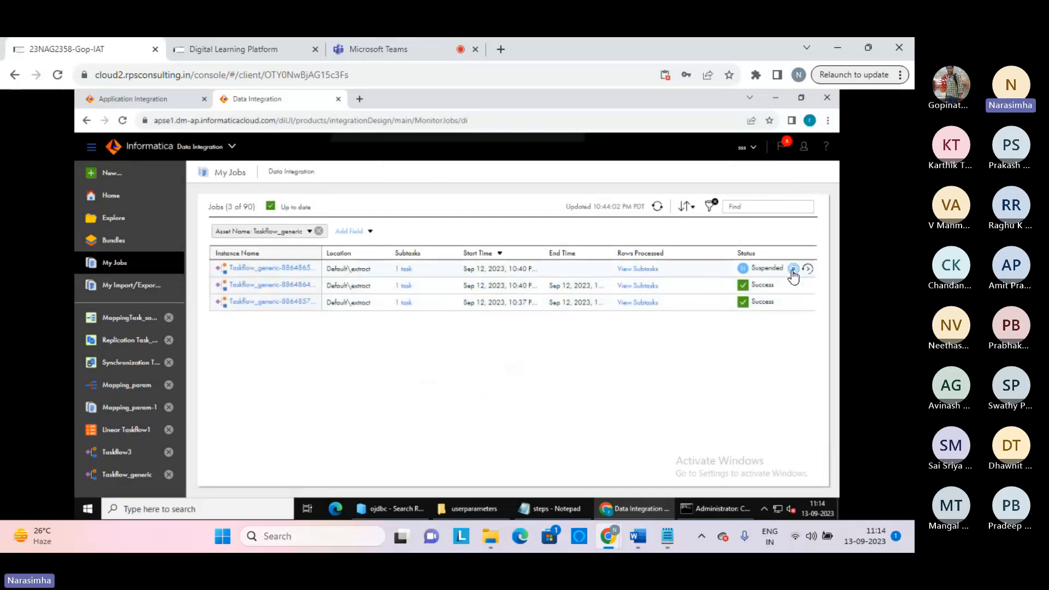
{"action": "mouse_move", "coordinate": [795, 270]}
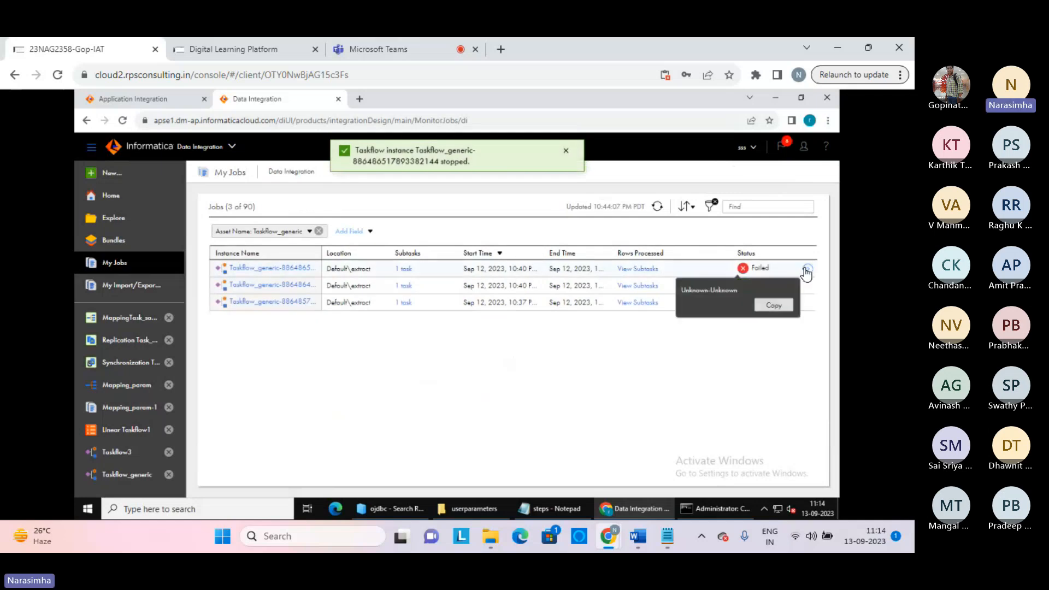
{"action": "left_click", "coordinate": [808, 270]}
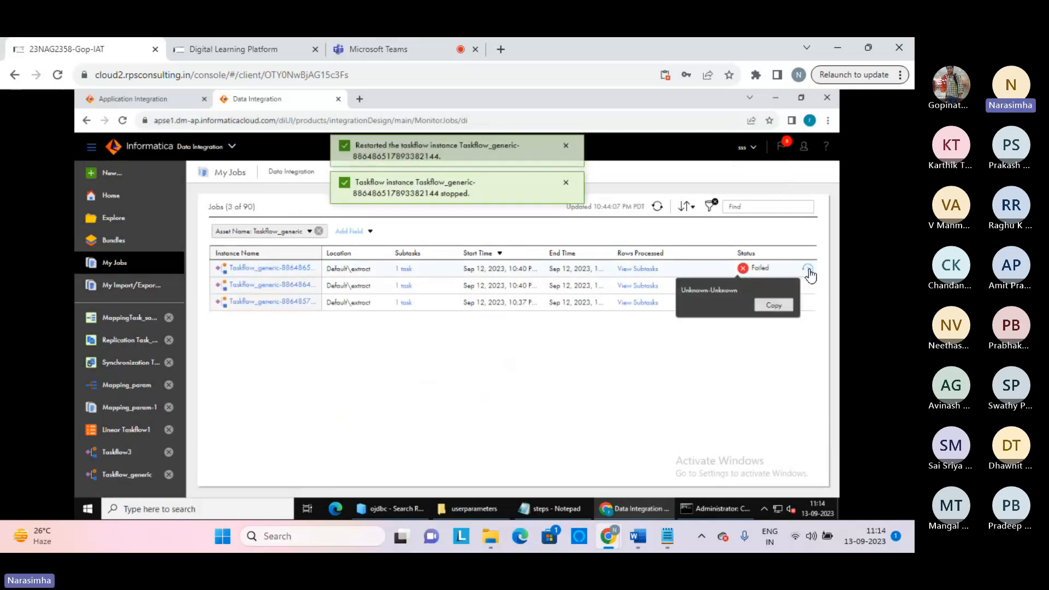
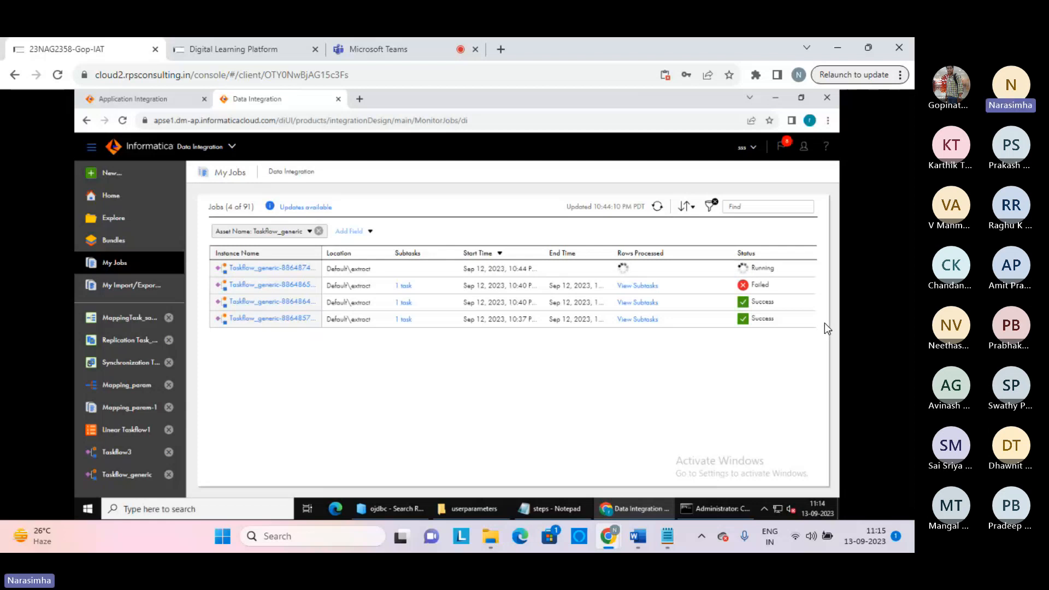
Step: Refresh My Jobs and open the newest Taskflow_generic run, which shows Success through End
{"action": "left_click", "coordinate": [662, 207]}
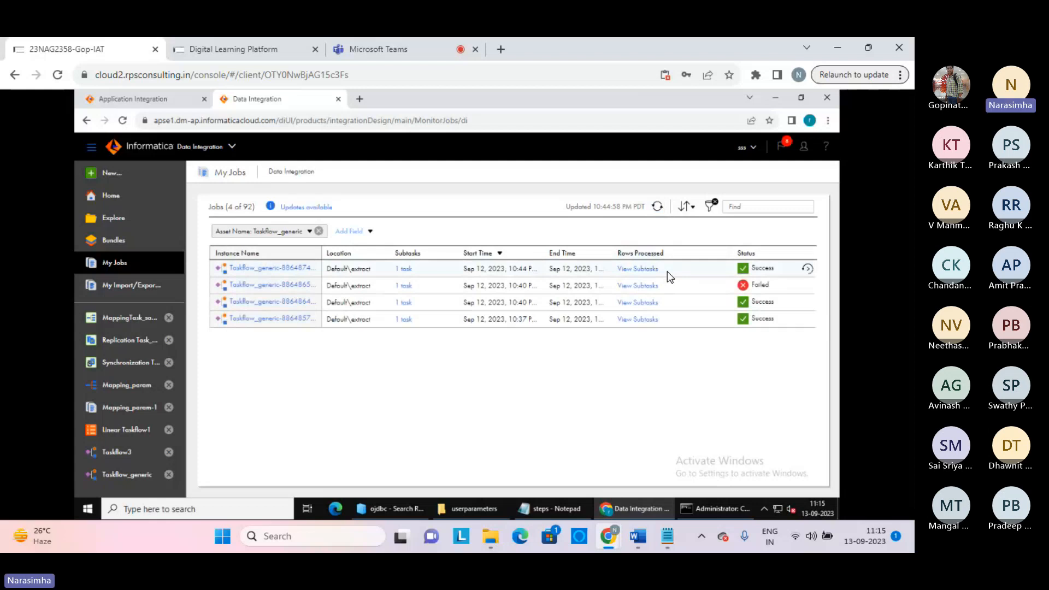
{"action": "left_click", "coordinate": [272, 268]}
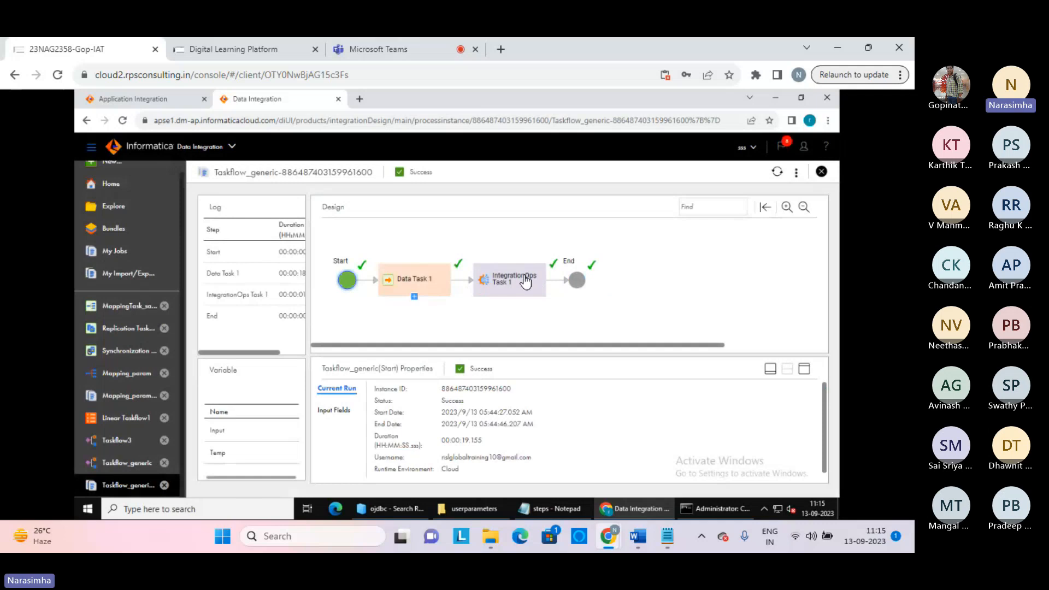
Step: Review IntegrationOps Task 1's input and output fields, then close the run details
{"action": "left_click", "coordinate": [526, 281]}
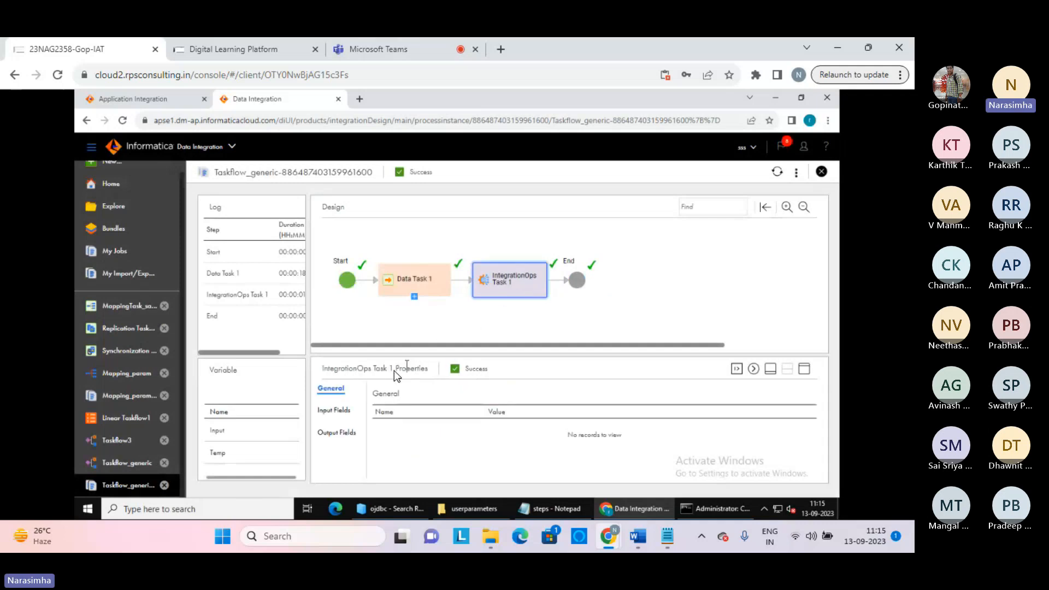
{"action": "left_click", "coordinate": [326, 412]}
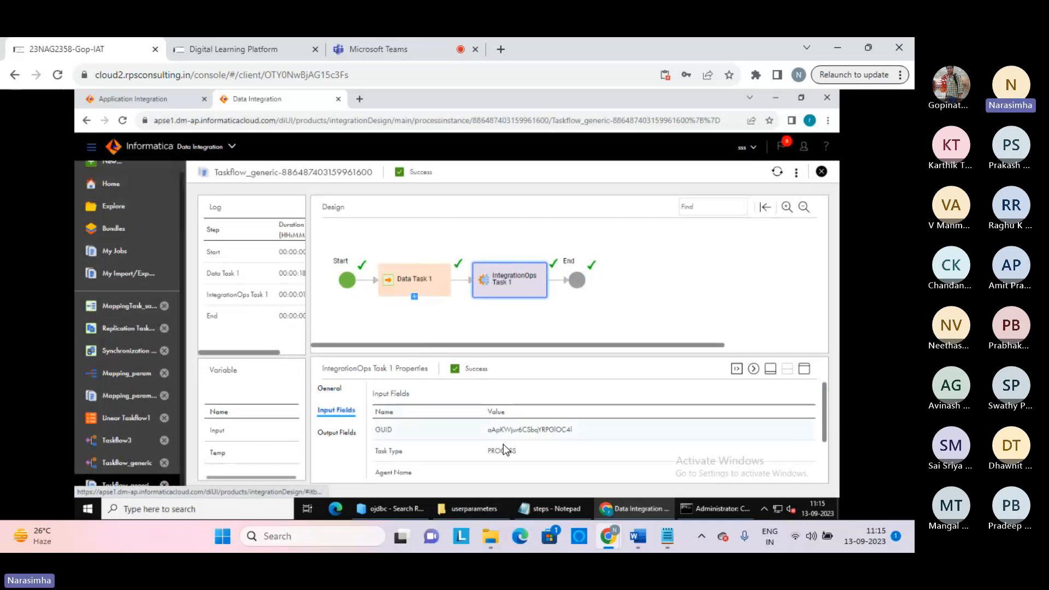
{"action": "left_click_drag", "start_coordinate": [522, 454], "coordinate": [486, 453]}
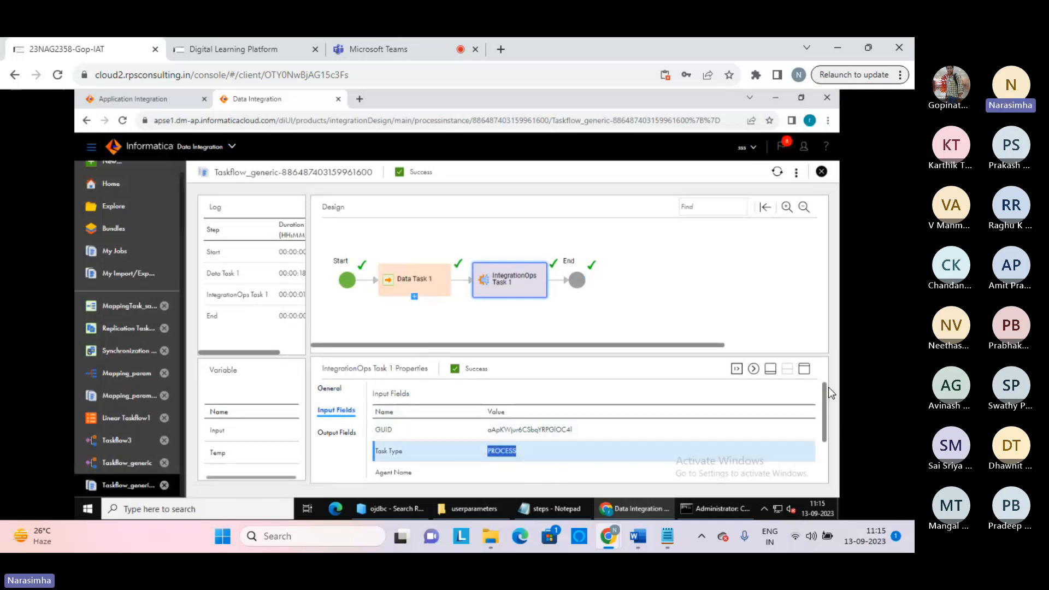
{"action": "left_click_drag", "start_coordinate": [823, 404], "coordinate": [821, 448]}
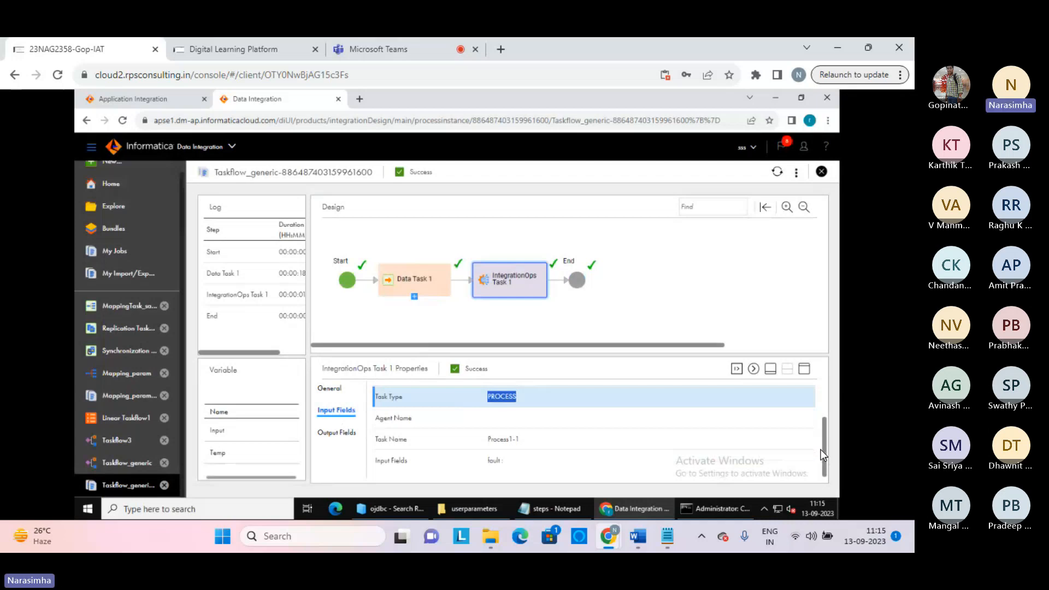
{"action": "left_click", "coordinate": [335, 433]}
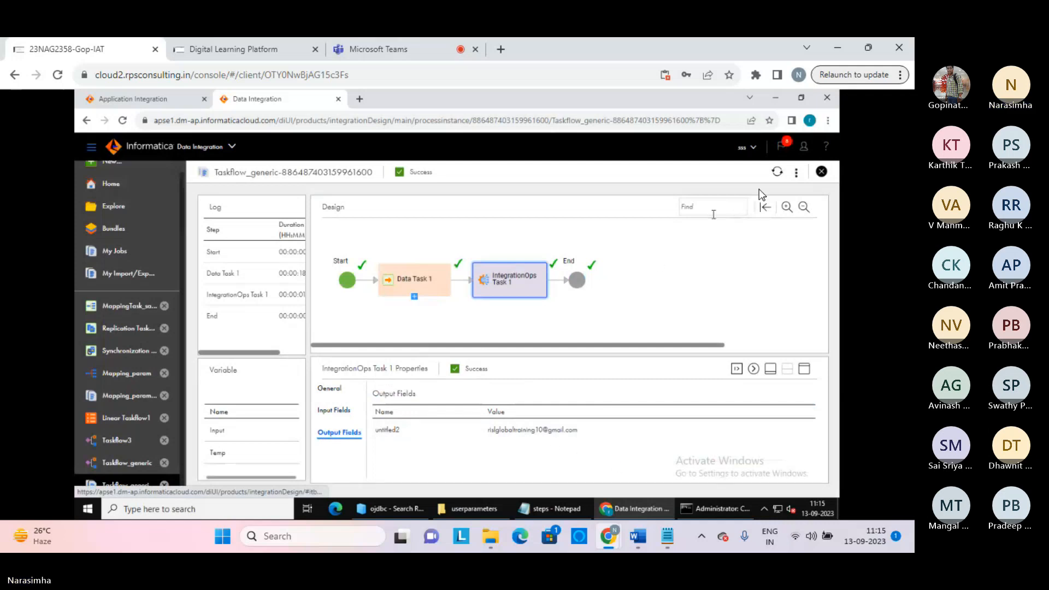
{"action": "left_click", "coordinate": [777, 171]}
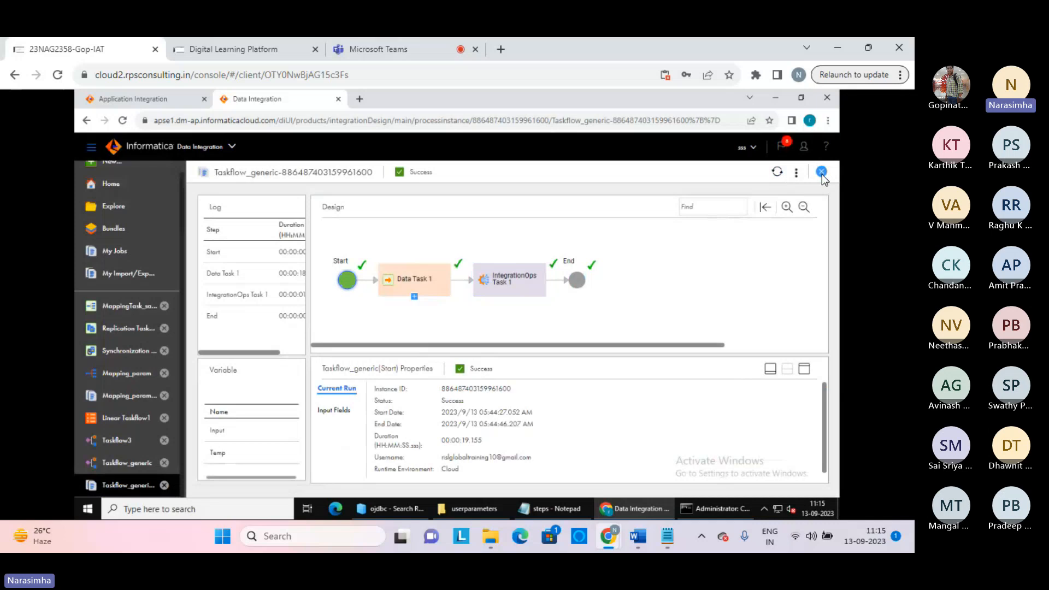
{"action": "left_click", "coordinate": [821, 173]}
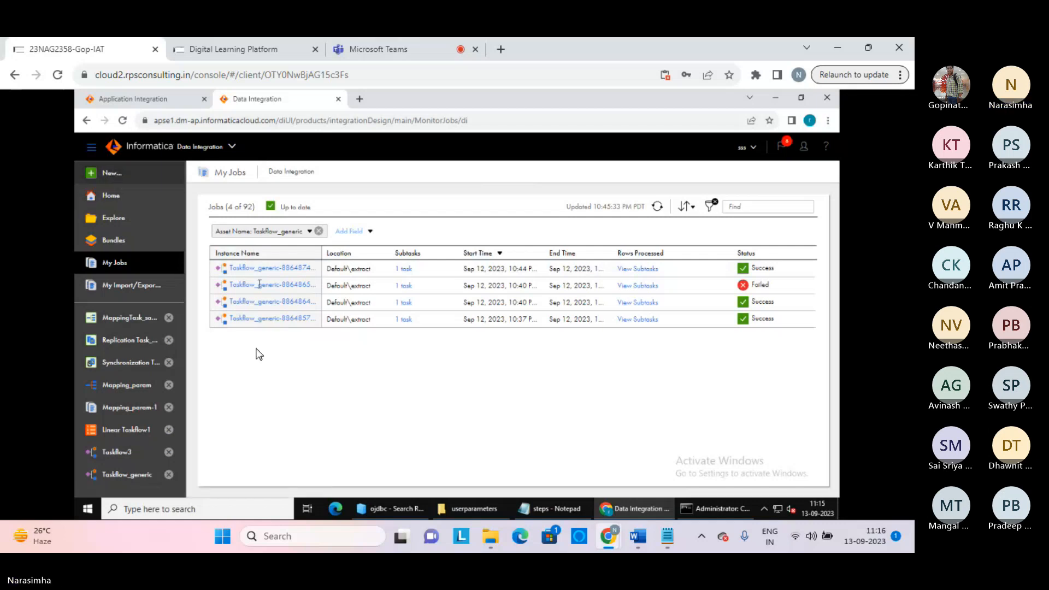
Step: Open Taskflow_generic and add an Assignment step after IntegrationOps Task 1
{"action": "left_click", "coordinate": [121, 475]}
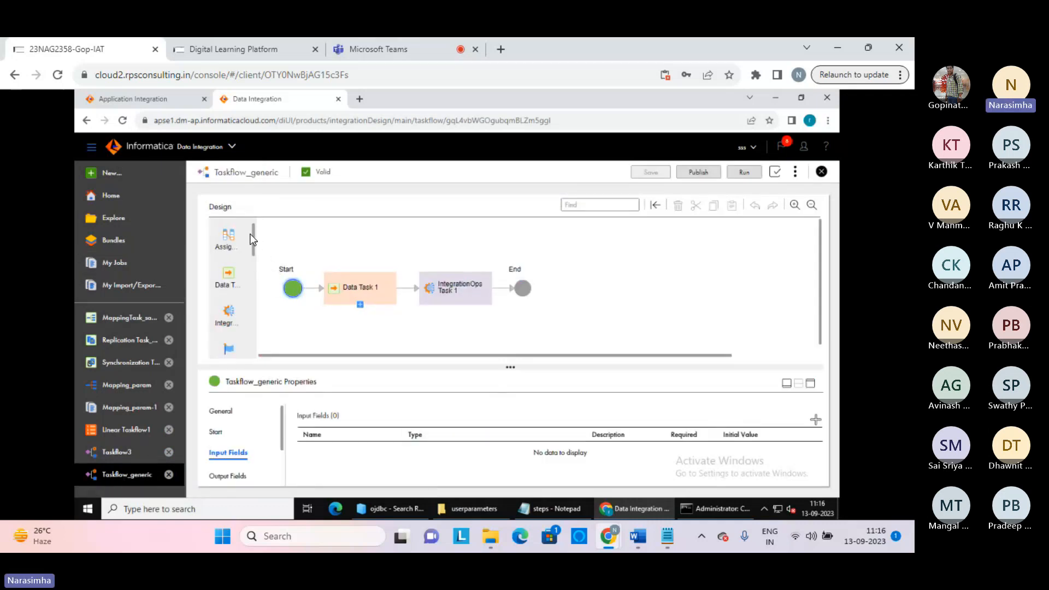
{"action": "left_click_drag", "start_coordinate": [253, 237], "coordinate": [252, 245]}
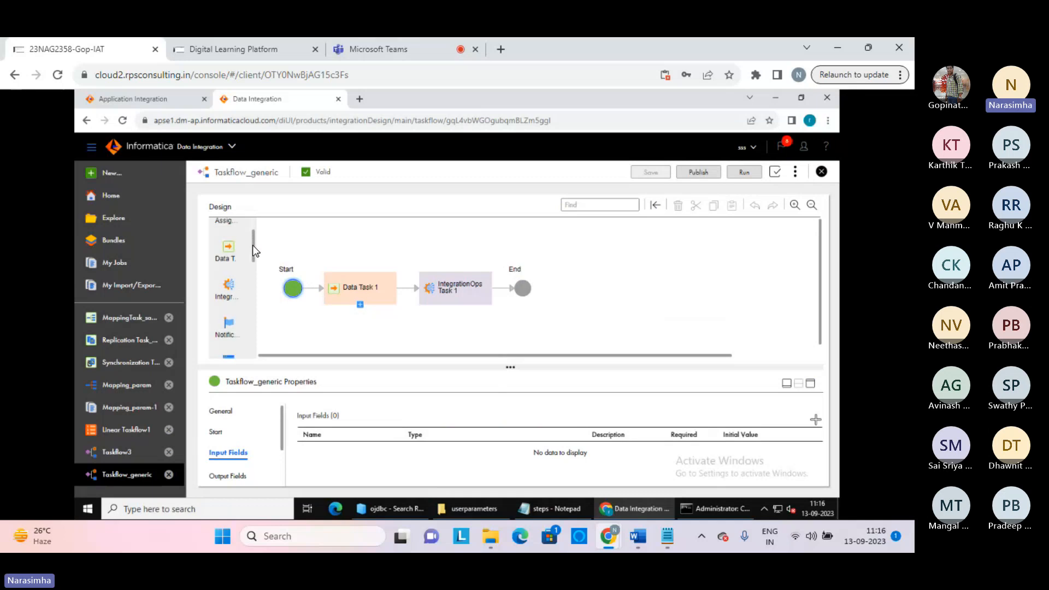
{"action": "scroll", "coordinate": [251, 235], "scroll_direction": "up", "scroll_amount": 1}
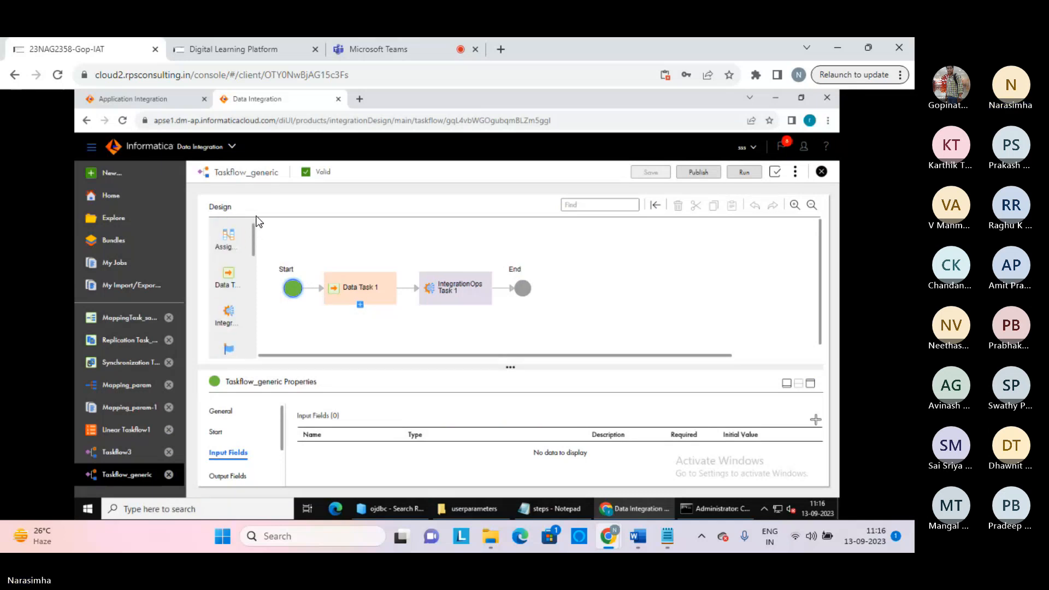
{"action": "mouse_move", "coordinate": [222, 235]}
{"action": "left_mouse_down"}
{"action": "mouse_move", "coordinate": [413, 284]}
{"action": "mouse_move", "coordinate": [497, 293]}
{"action": "left_mouse_up"}
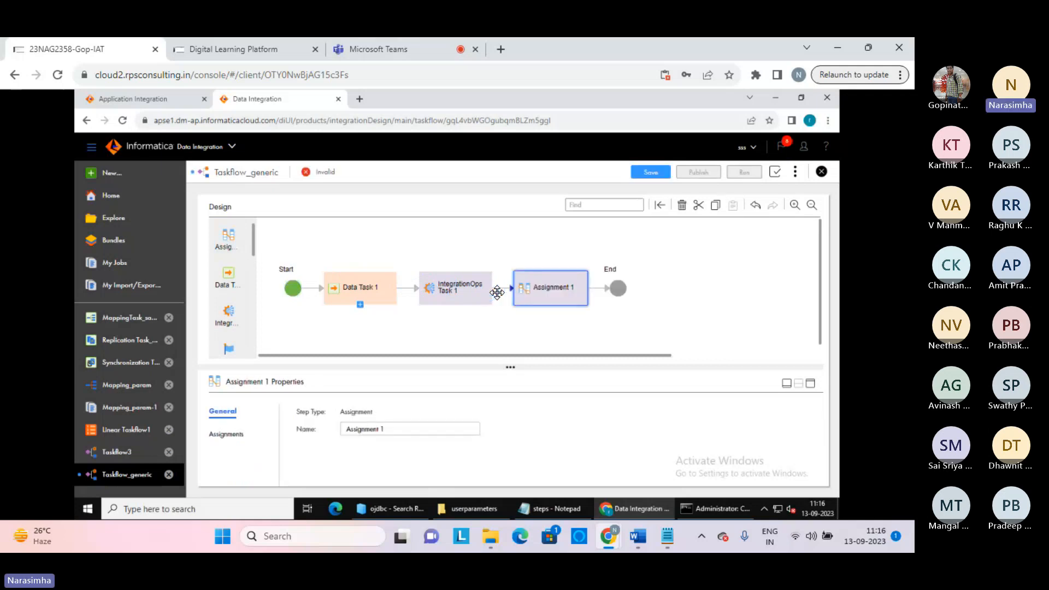
Step: Assign Data Task 1 > Output Parameters > Failed Source Rows the value 1
{"action": "left_click", "coordinate": [226, 434]}
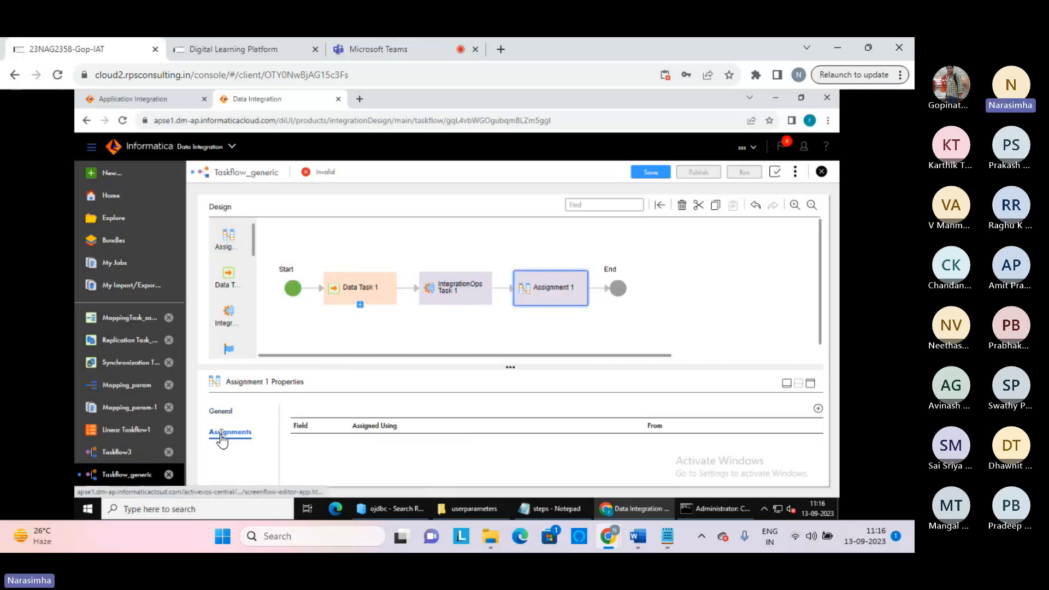
{"action": "left_click", "coordinate": [818, 408]}
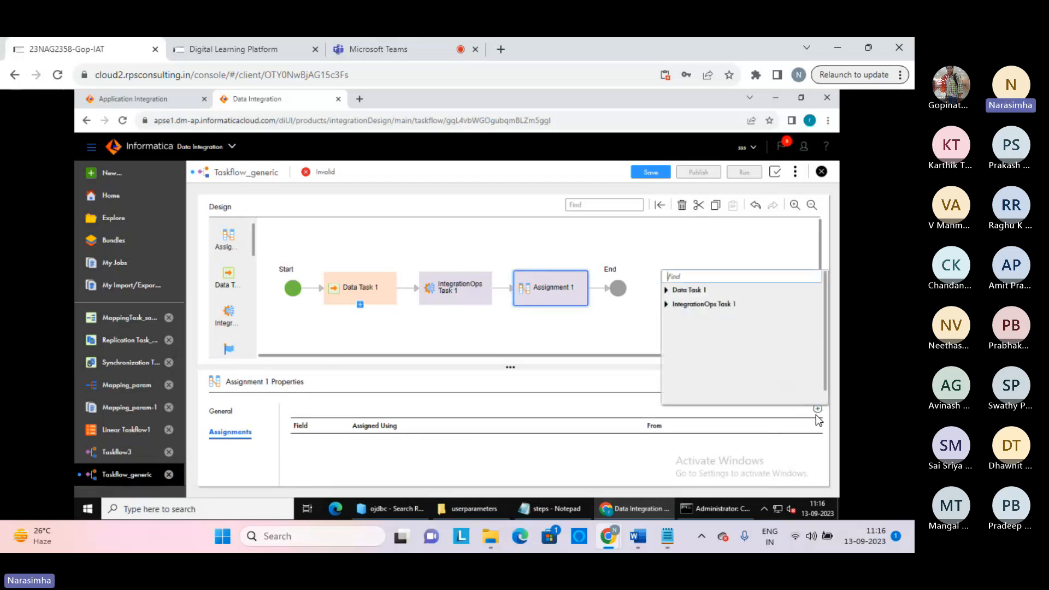
{"action": "left_click", "coordinate": [818, 411]}
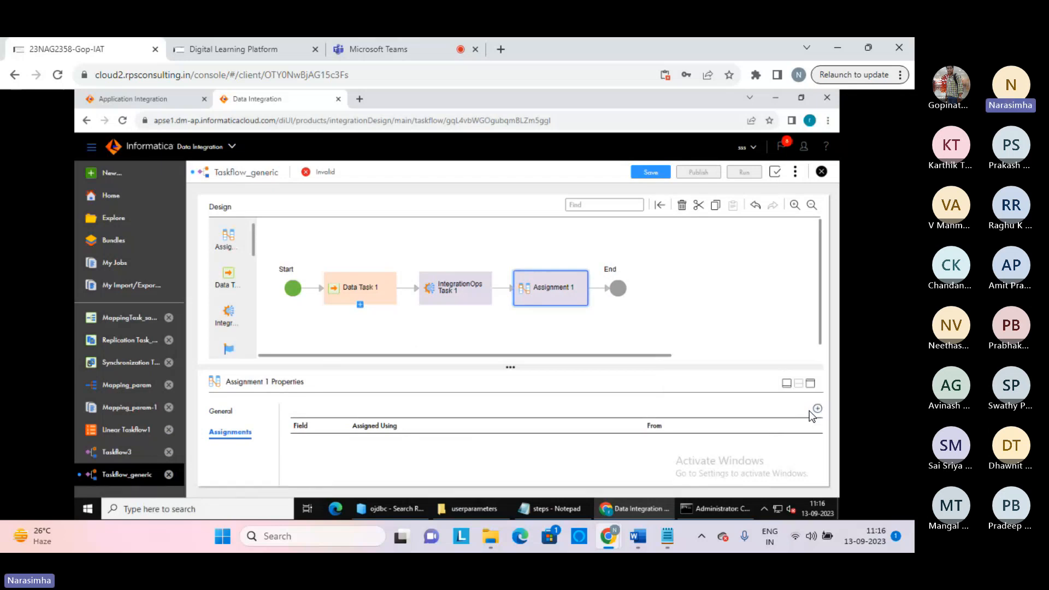
{"action": "left_click", "coordinate": [817, 408]}
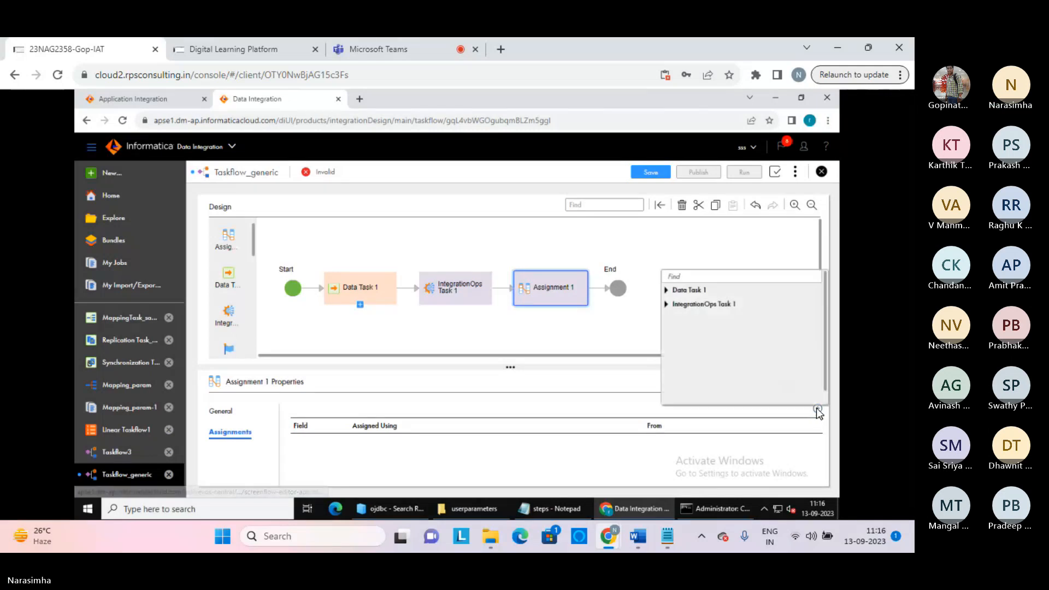
{"action": "left_click", "coordinate": [666, 290]}
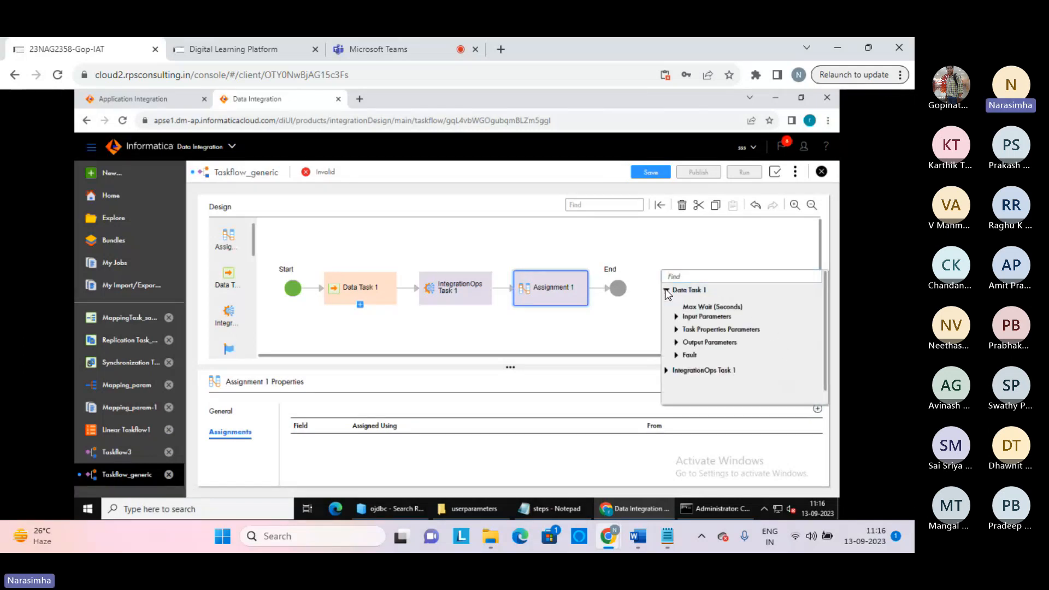
{"action": "left_click", "coordinate": [676, 342]}
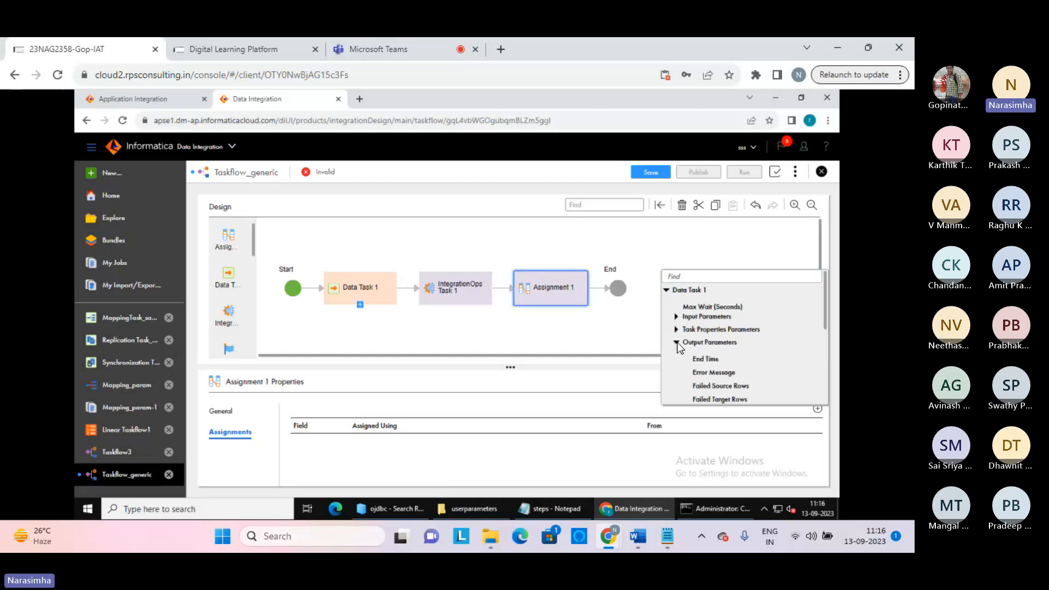
{"action": "left_click", "coordinate": [729, 387]}
{"action": "left_click", "coordinate": [660, 445]}
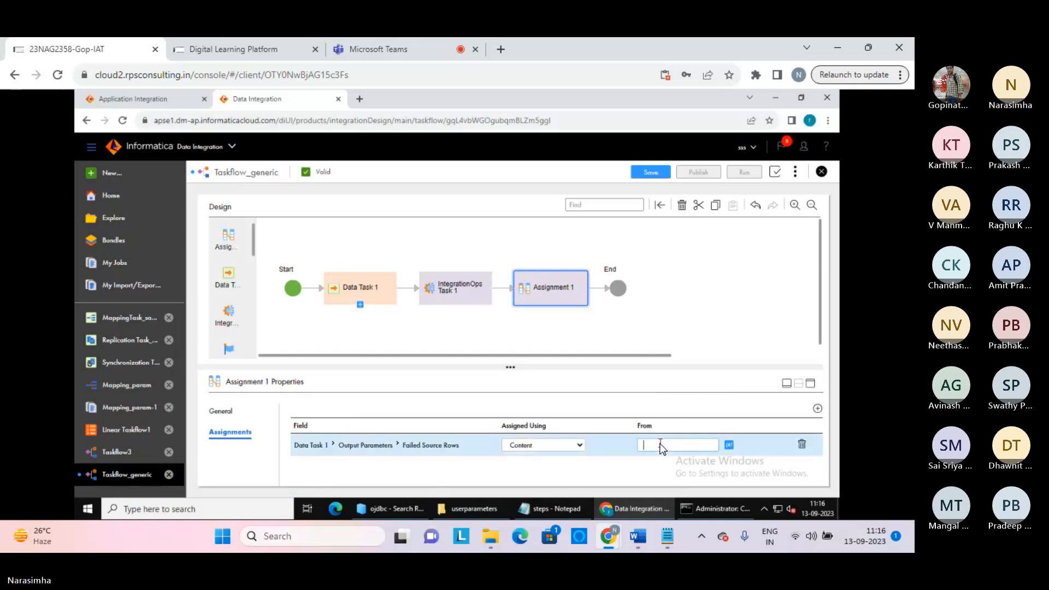
{"action": "type", "text": "1"}
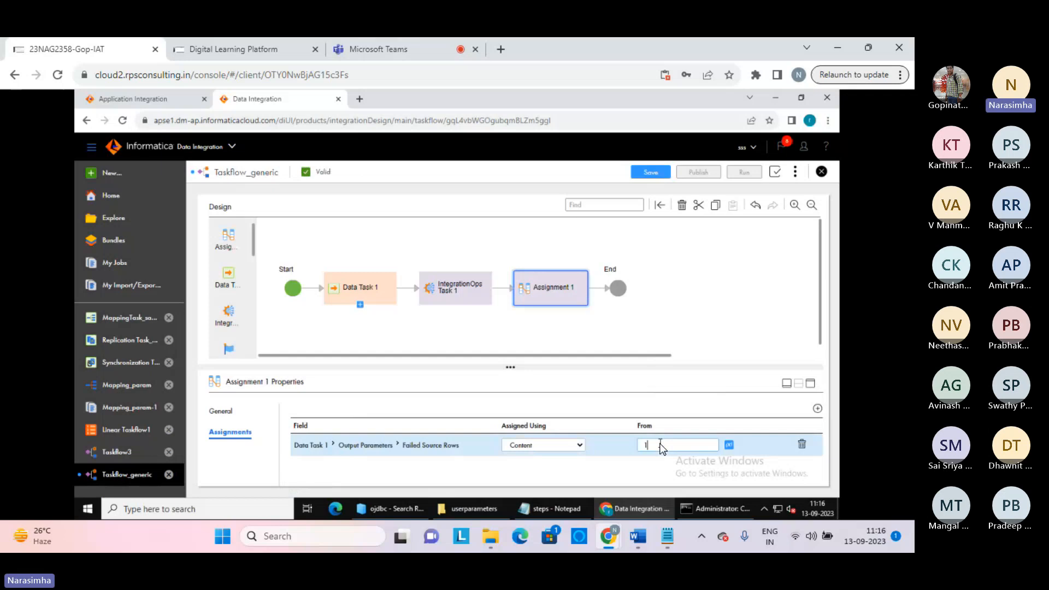
{"action": "left_click", "coordinate": [668, 317]}
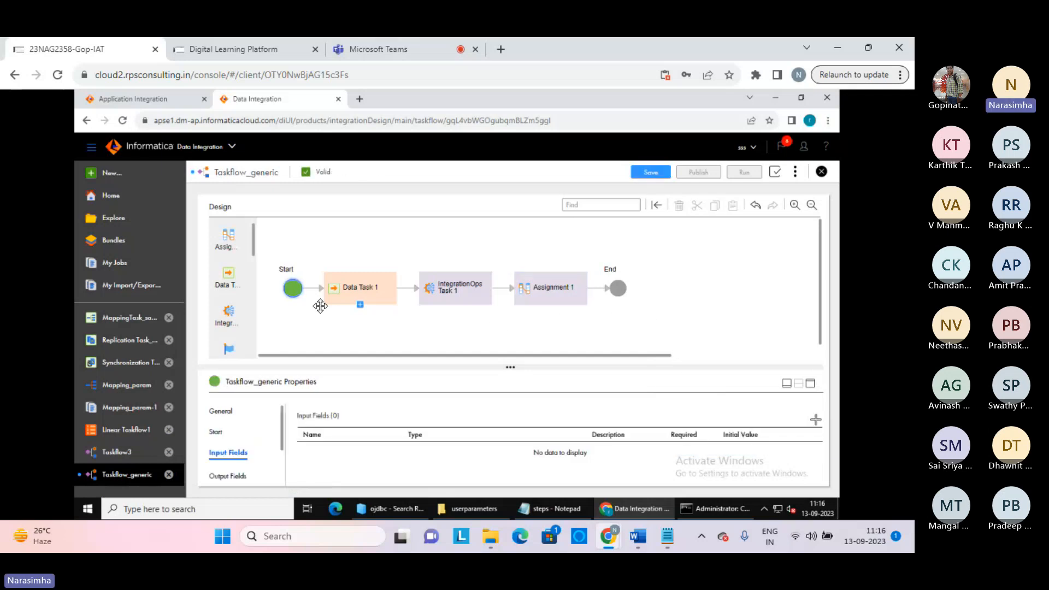
Step: Insert Notification Task 1 before End and enter the recipient's e-mail address in Email To
{"action": "mouse_move", "coordinate": [254, 239]}
{"action": "left_mouse_down"}
{"action": "mouse_move", "coordinate": [251, 260]}
{"action": "mouse_move", "coordinate": [229, 263]}
{"action": "mouse_move", "coordinate": [595, 288]}
{"action": "left_mouse_up"}
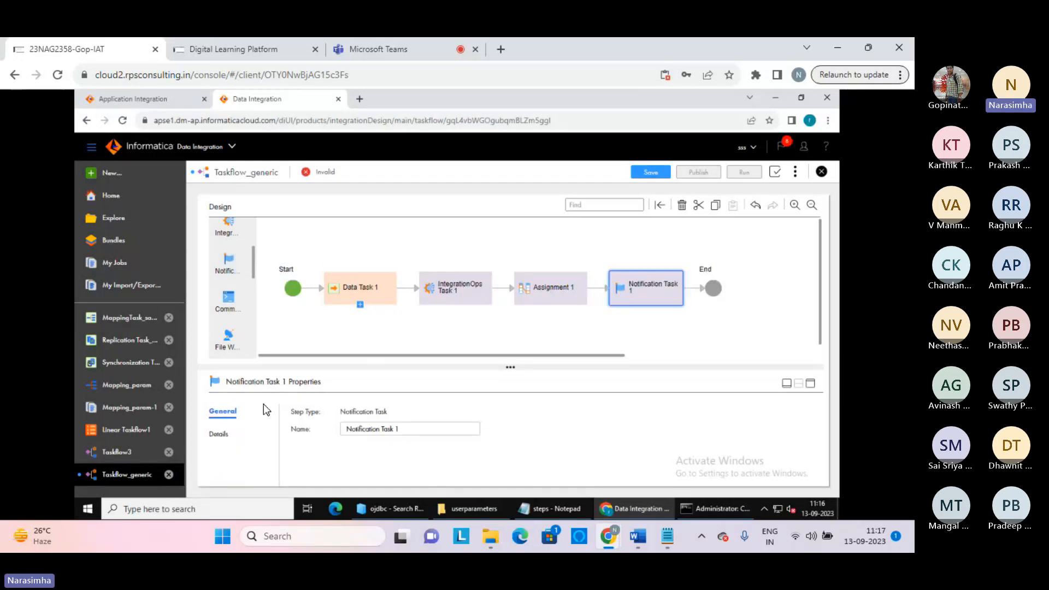
{"action": "left_click", "coordinate": [221, 436]}
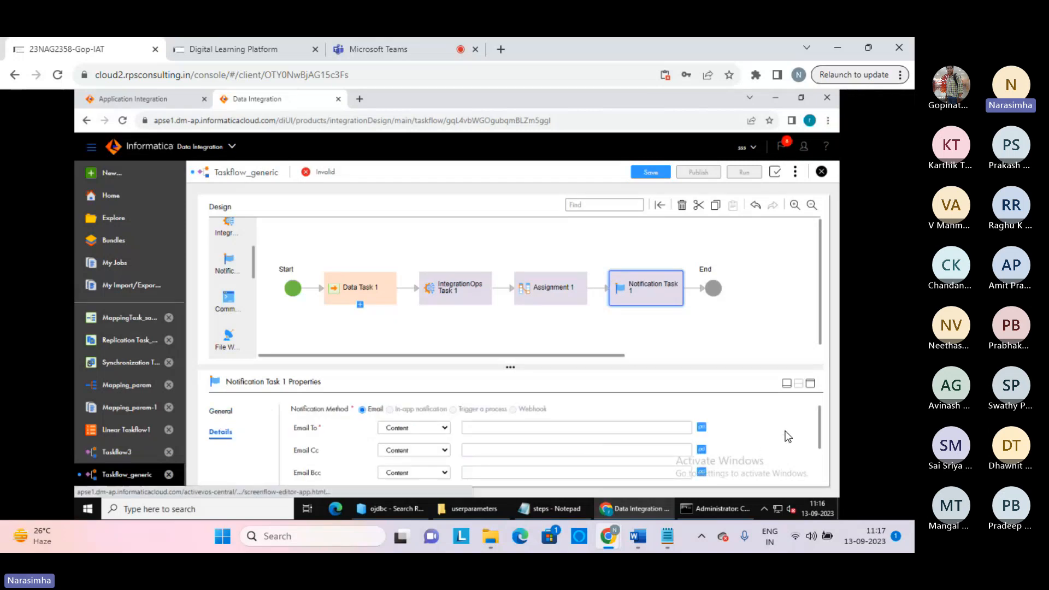
{"action": "left_click", "coordinate": [810, 383]}
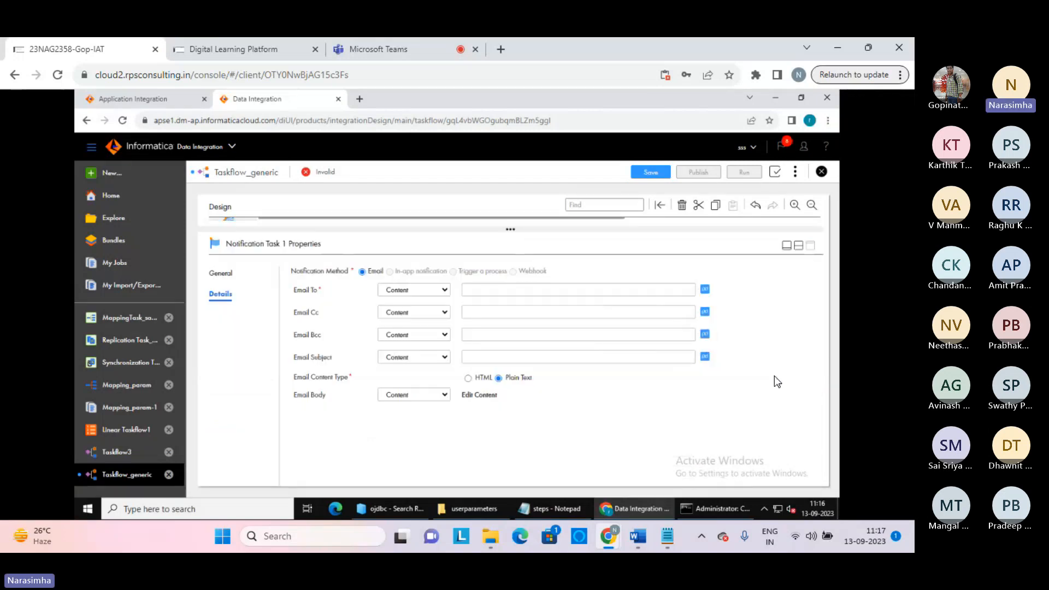
{"action": "left_click", "coordinate": [486, 287]}
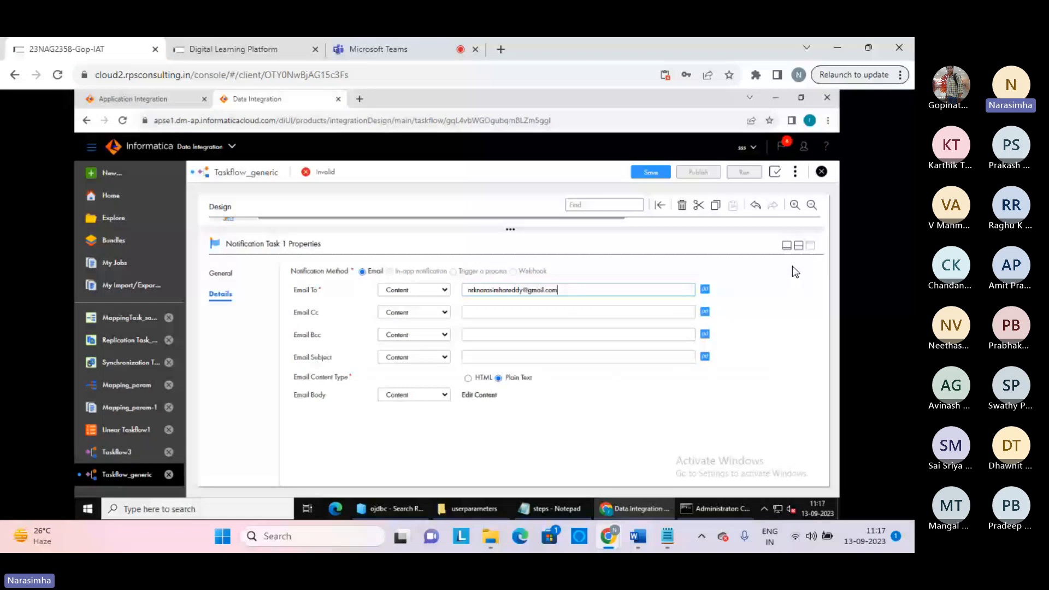
{"action": "left_click", "coordinate": [798, 245]}
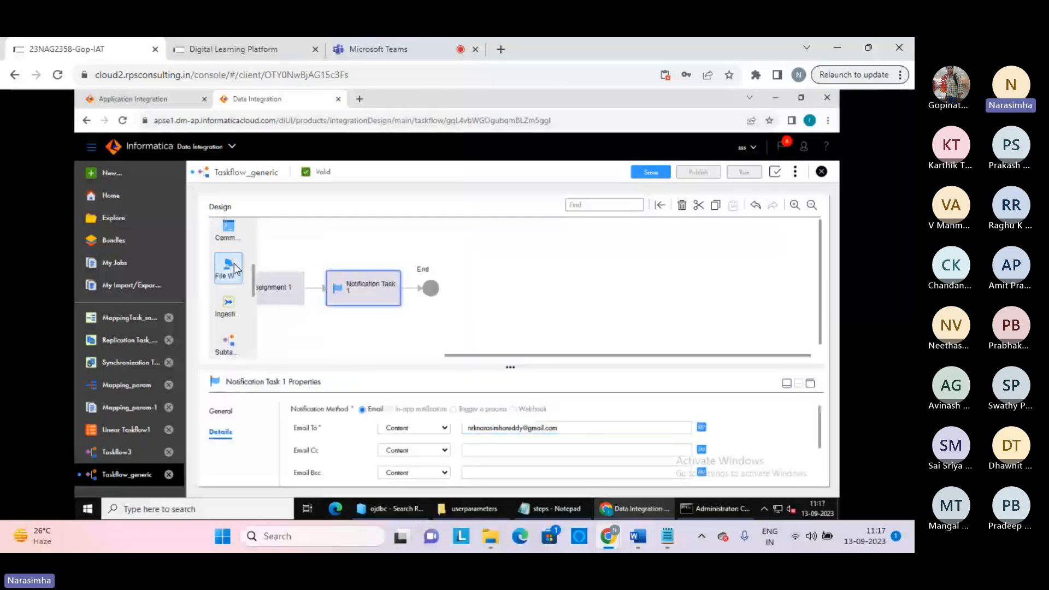
Step: Place File Watch Task 1 after Notification Task 1 and create a new File Listener component
{"action": "left_click_drag", "start_coordinate": [236, 268], "coordinate": [406, 284]}
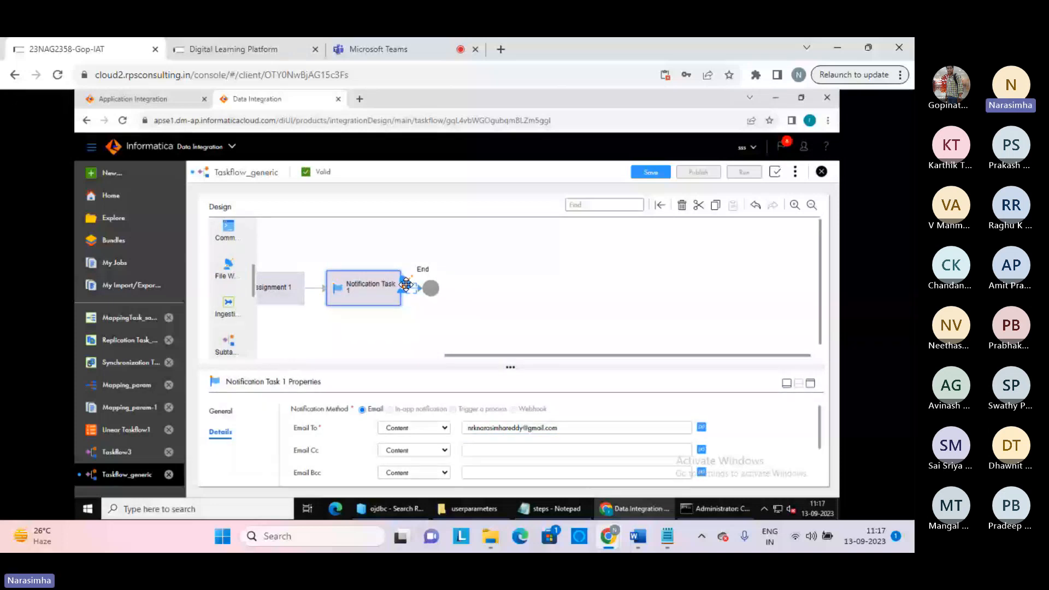
{"action": "left_click_drag", "start_coordinate": [406, 285], "coordinate": [406, 285]}
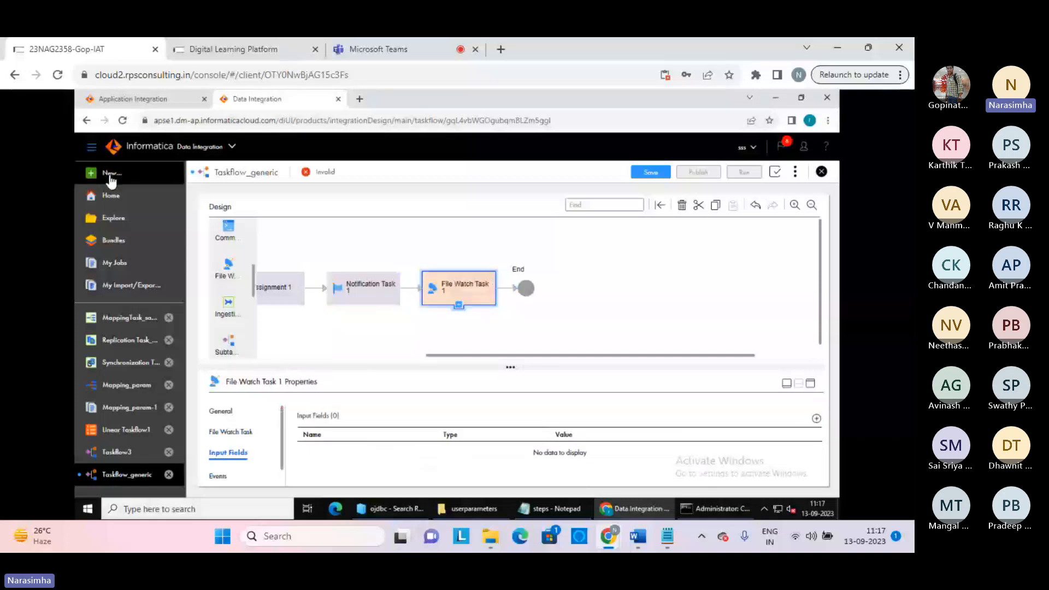
{"action": "left_click", "coordinate": [109, 173]}
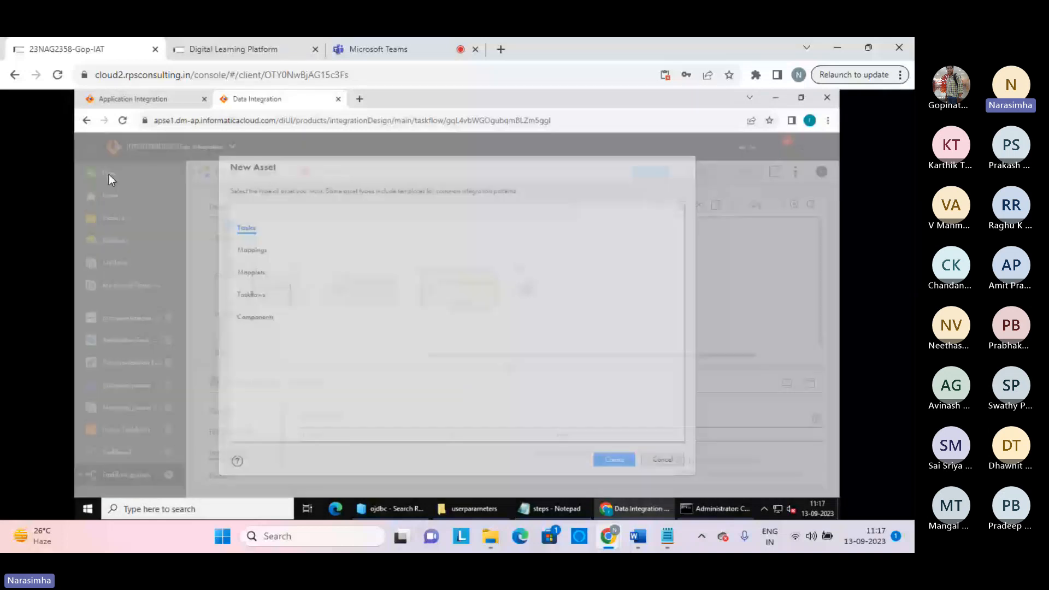
{"action": "left_click", "coordinate": [254, 317]}
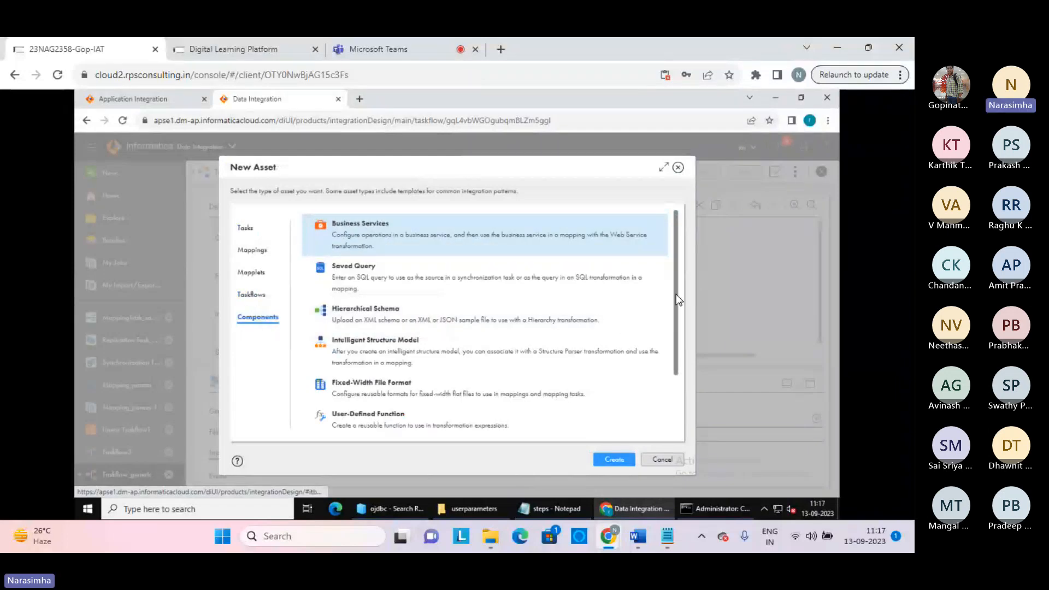
{"action": "scroll", "coordinate": [673, 392], "scroll_direction": "down", "scroll_amount": 2}
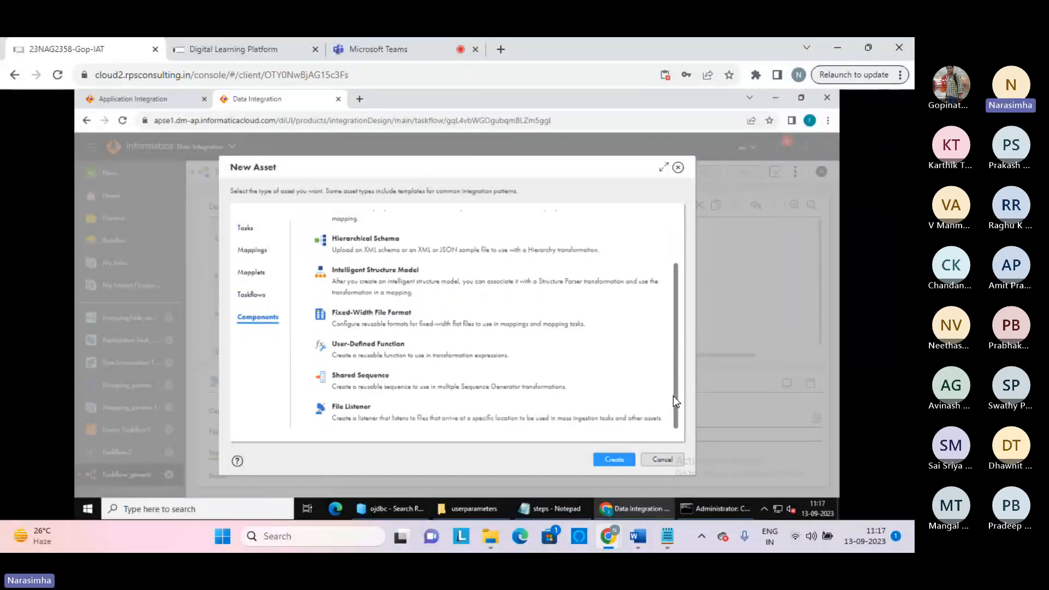
{"action": "left_click", "coordinate": [352, 409]}
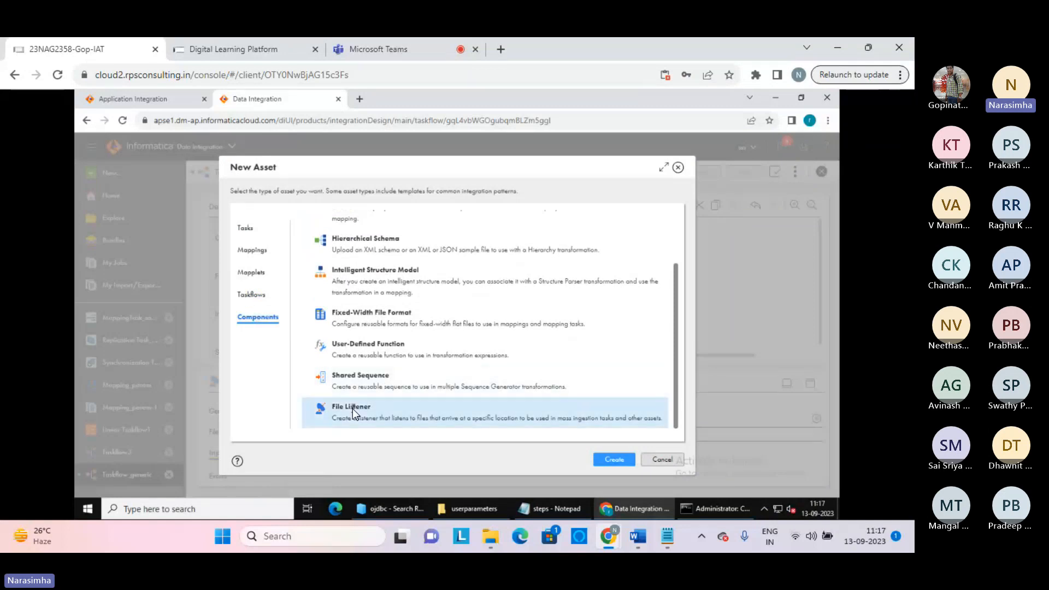
{"action": "left_click", "coordinate": [612, 461]}
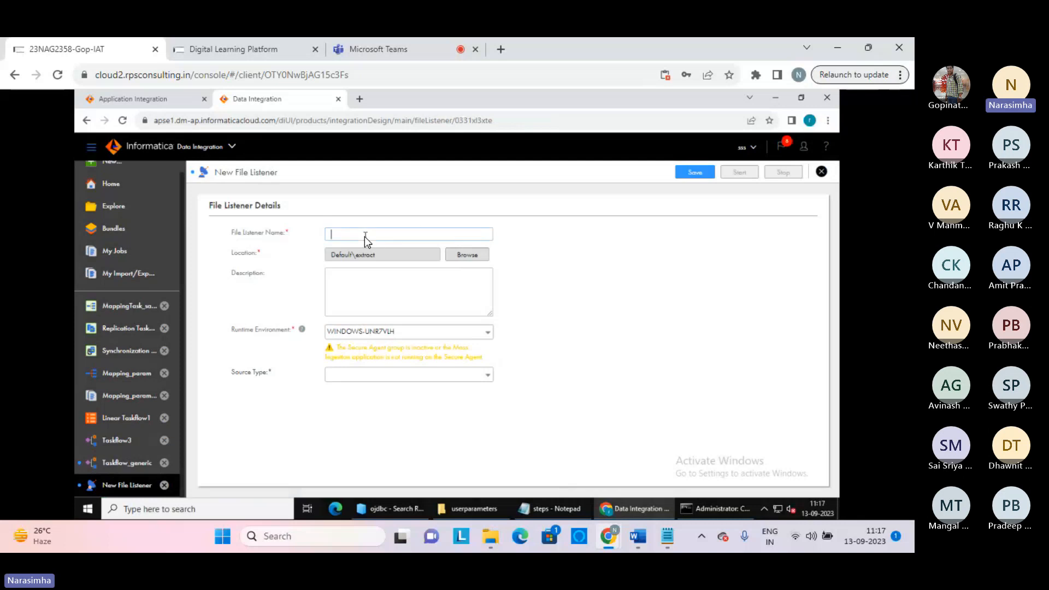
Step: Name the draft listener test_file_listener and set its Source Type to Server
{"action": "type", "text": "test_file_listene"}
{"action": "type", "text": "r"}
{"action": "left_click", "coordinate": [386, 373]}
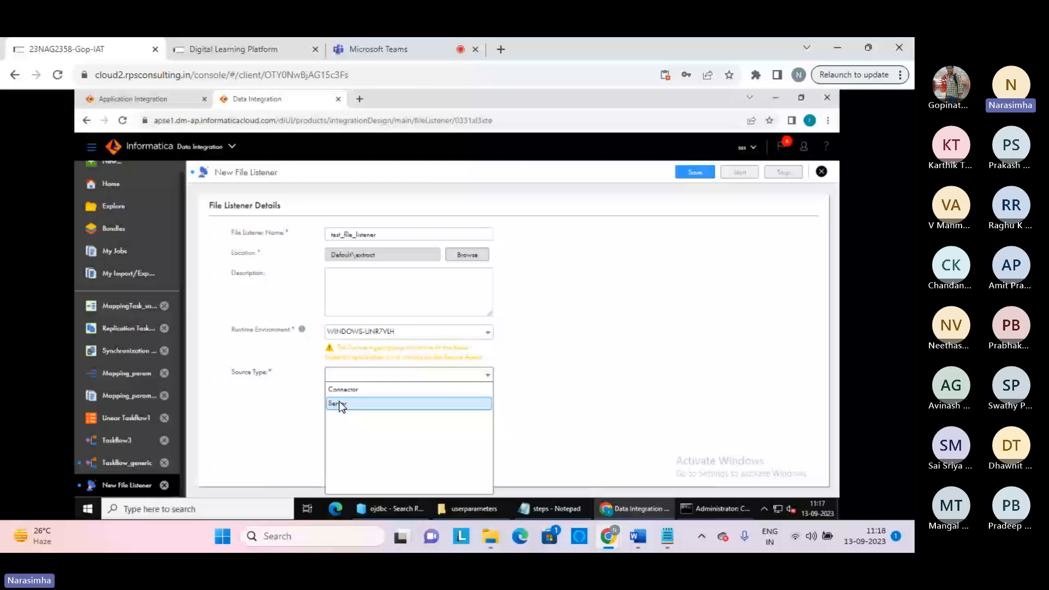
{"action": "left_click", "coordinate": [340, 406]}
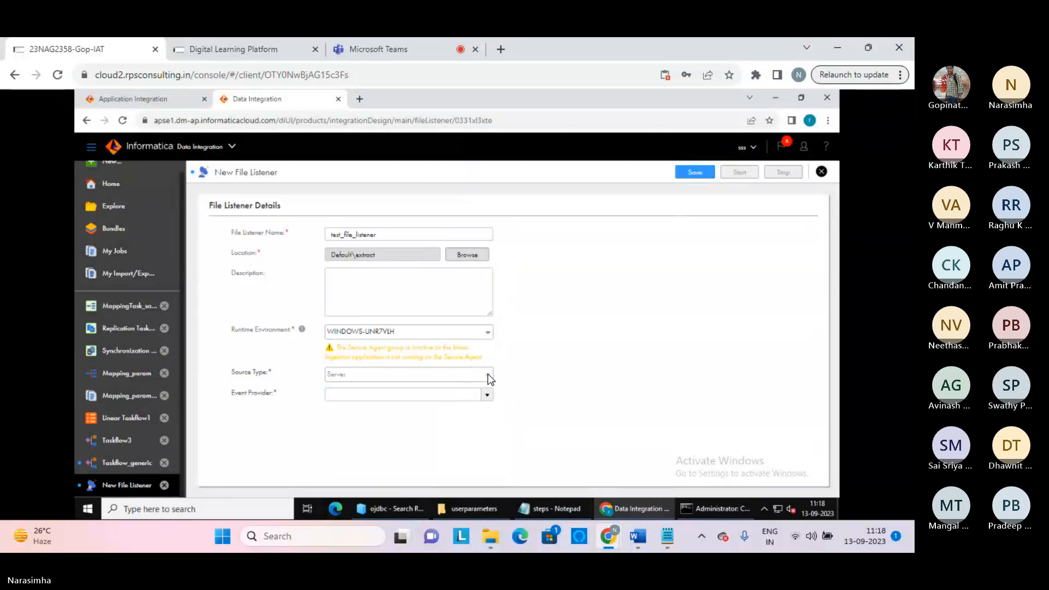
Step: Check Event Provider and runtime WINDOWS-UNR7VLH, then discard the unsaved listener draft
{"action": "left_click", "coordinate": [487, 395]}
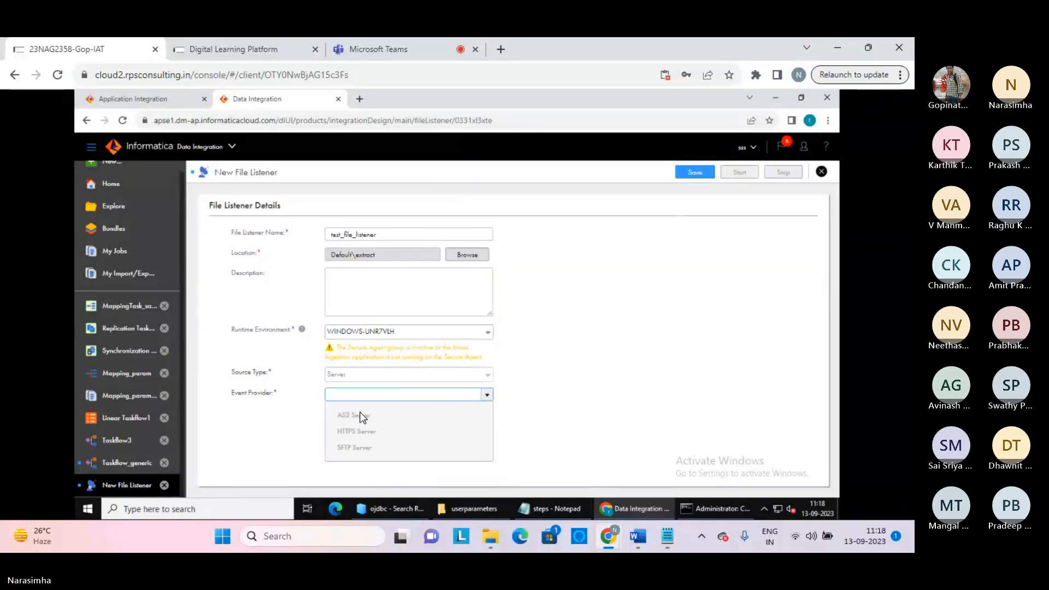
{"action": "left_click", "coordinate": [485, 379]}
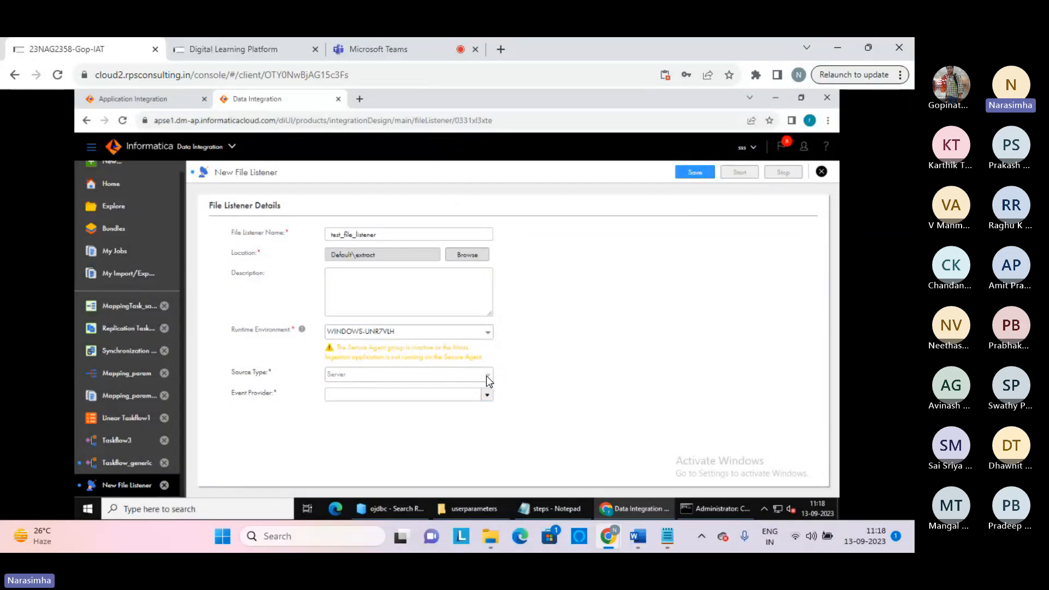
{"action": "left_click", "coordinate": [484, 332]}
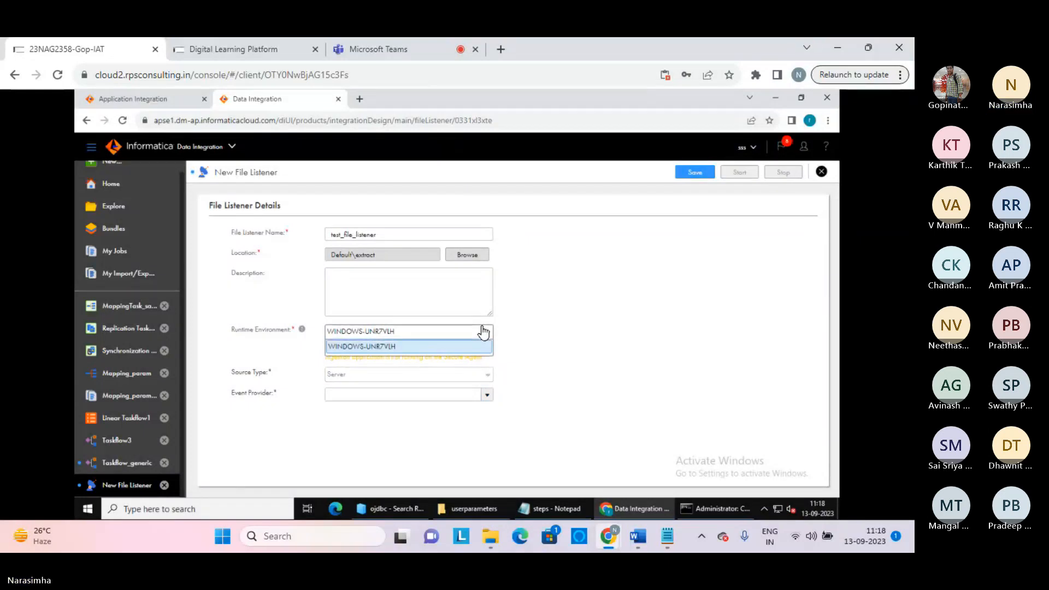
{"action": "left_click", "coordinate": [392, 347]}
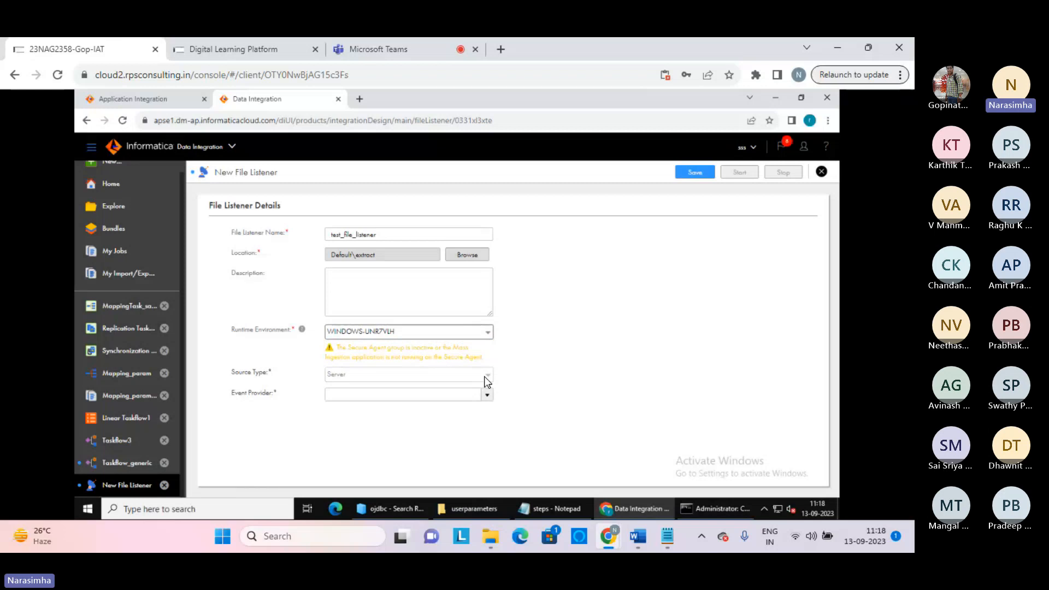
{"action": "left_click", "coordinate": [822, 171]}
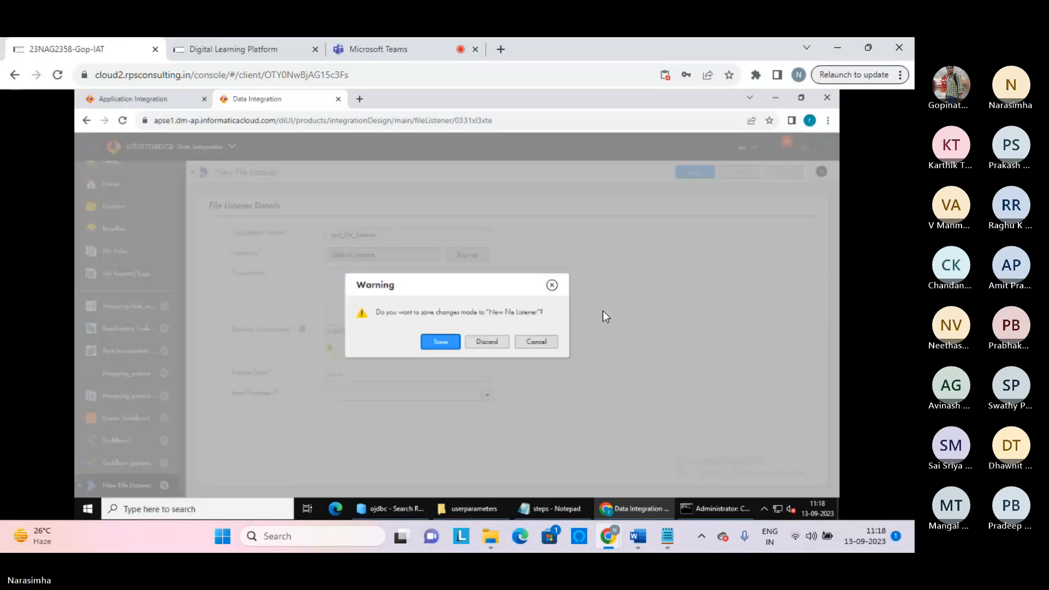
{"action": "left_click", "coordinate": [494, 342]}
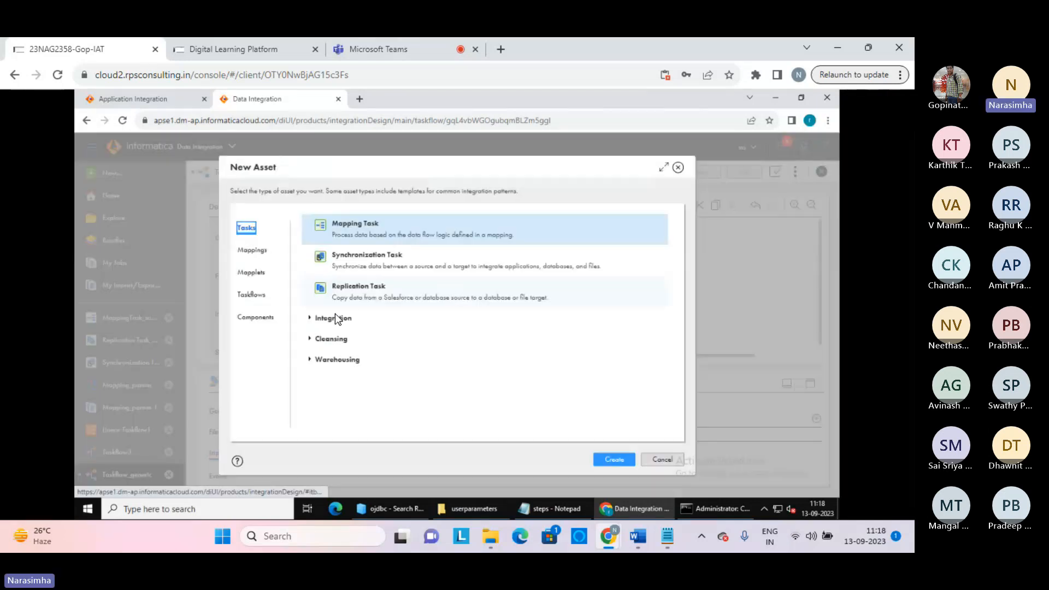
Step: Create another File Listener component and name it fl
{"action": "left_click", "coordinate": [255, 318]}
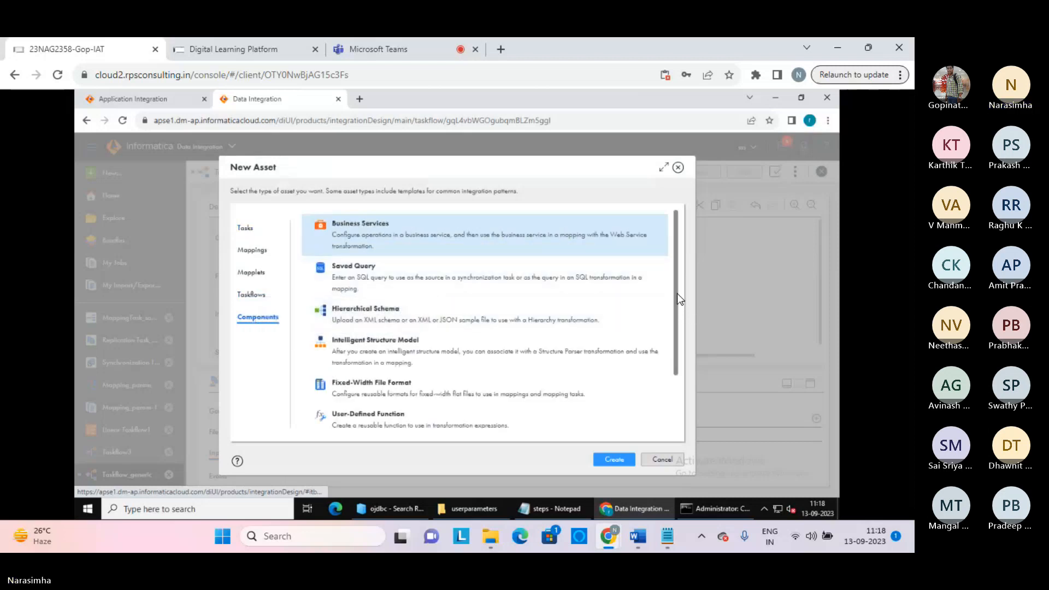
{"action": "left_click_drag", "start_coordinate": [677, 332], "coordinate": [678, 403]}
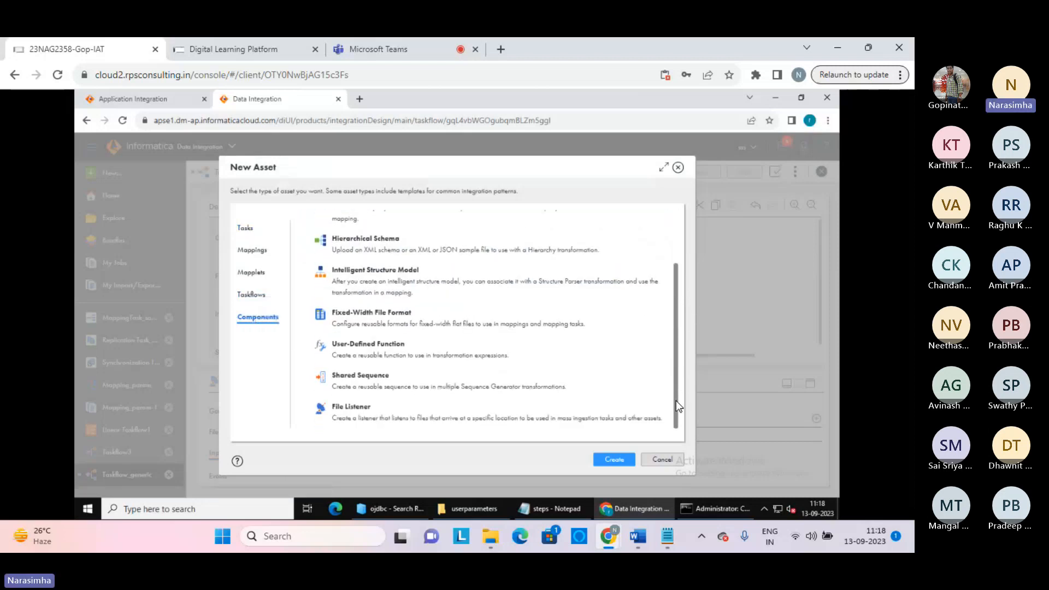
{"action": "left_click", "coordinate": [354, 406]}
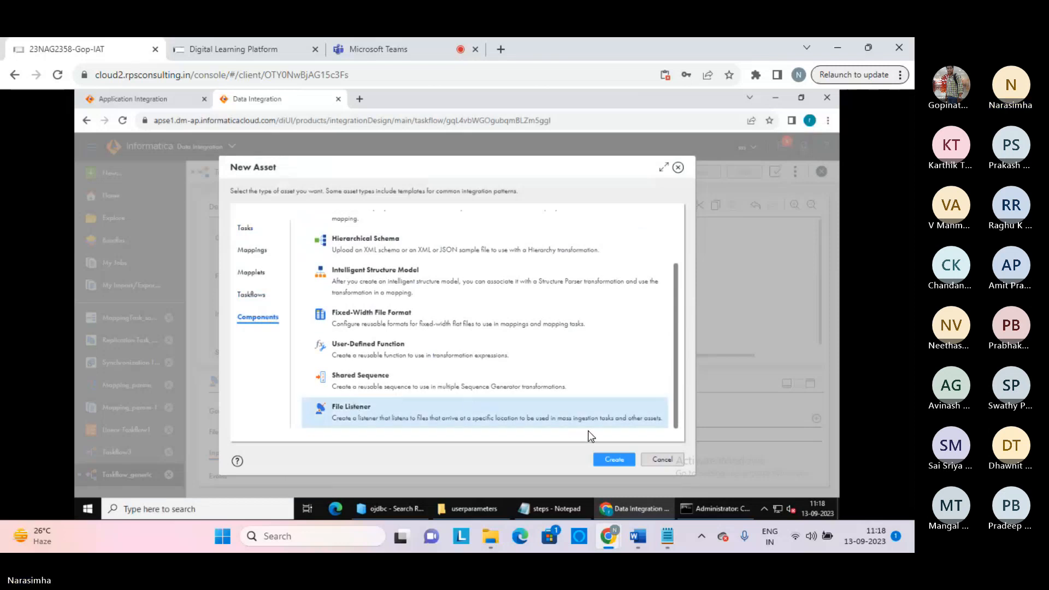
{"action": "left_click", "coordinate": [612, 462]}
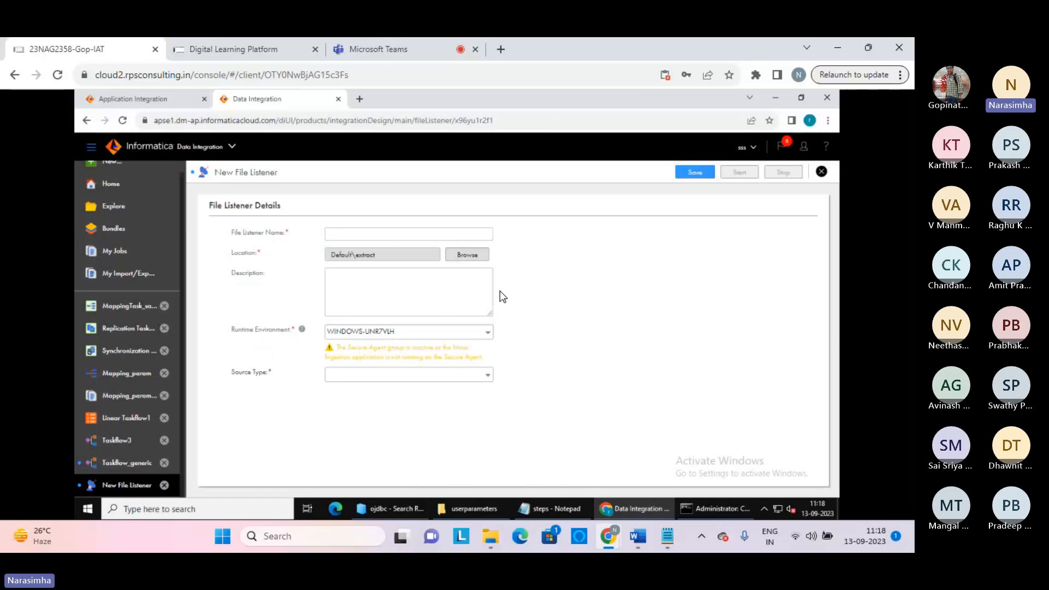
{"action": "left_click", "coordinate": [356, 235]}
Step: Set Source Type to Connector with Local Folder connection type, and save the fl listener
{"action": "left_click", "coordinate": [487, 377]}
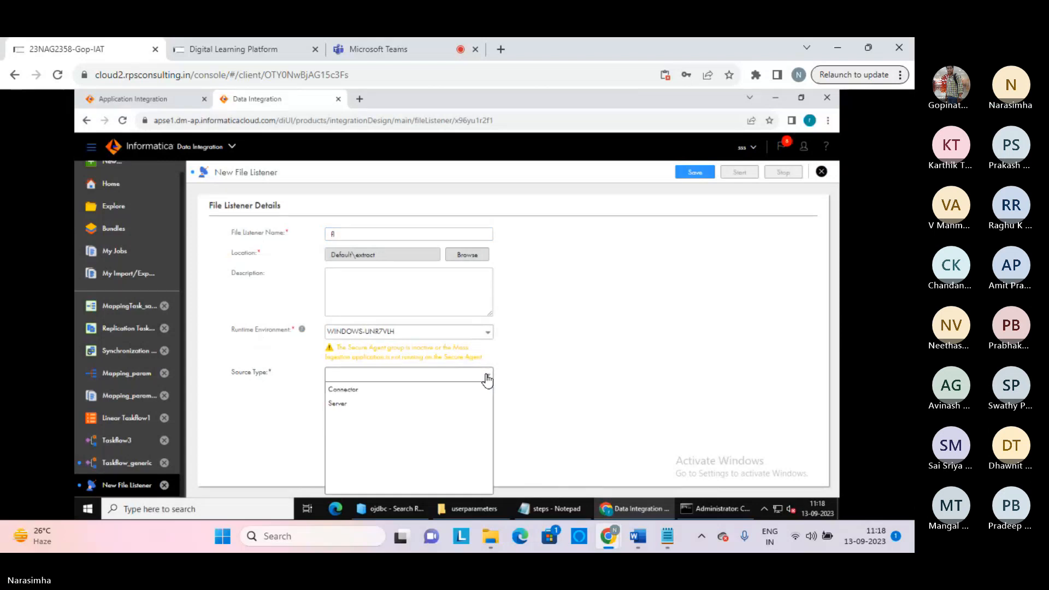
{"action": "left_click", "coordinate": [350, 389]}
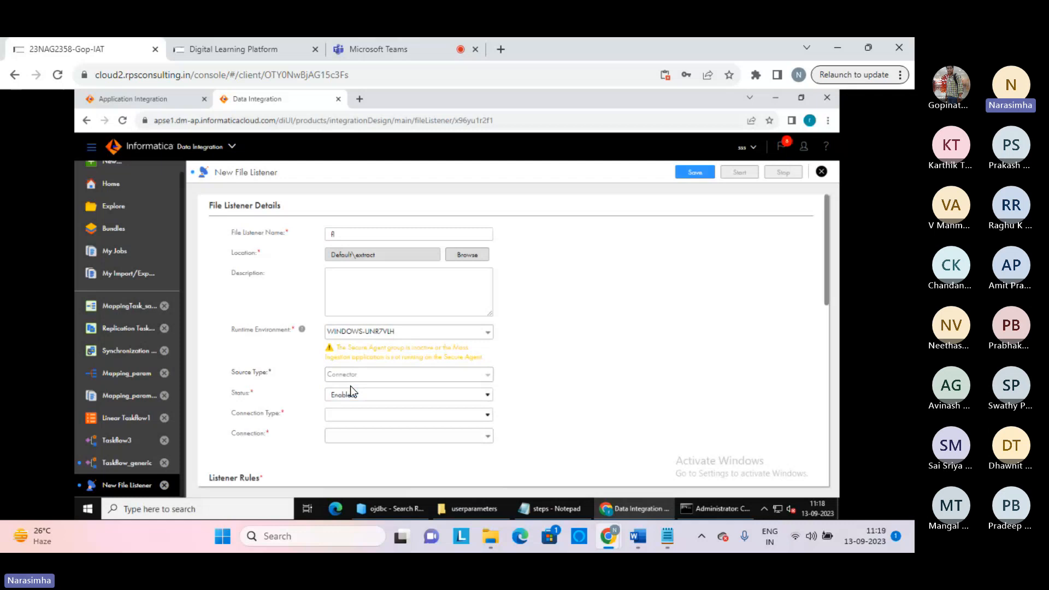
{"action": "left_click", "coordinate": [428, 416]}
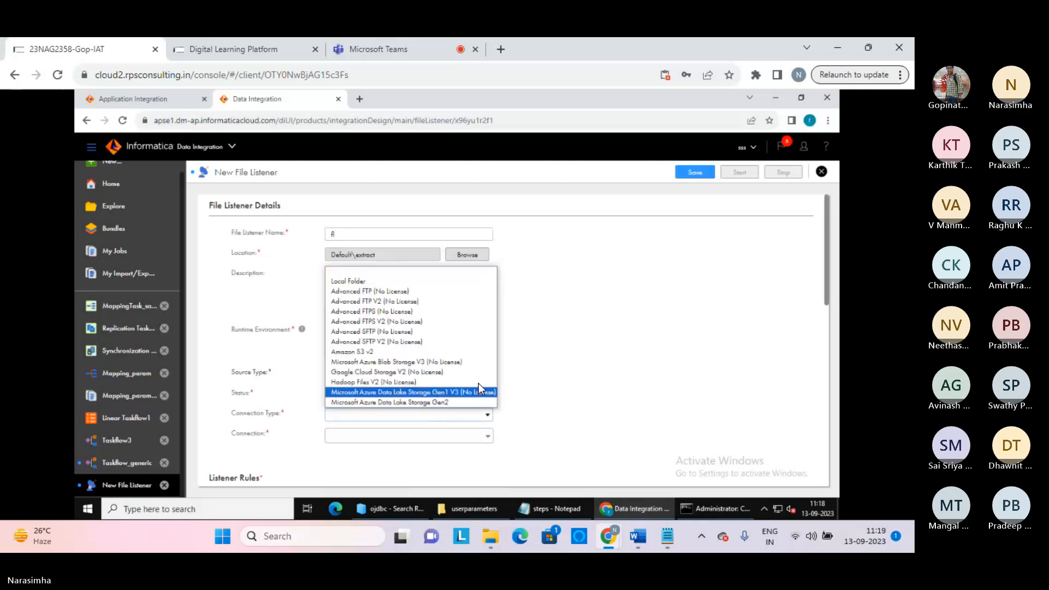
{"action": "left_click", "coordinate": [341, 280]}
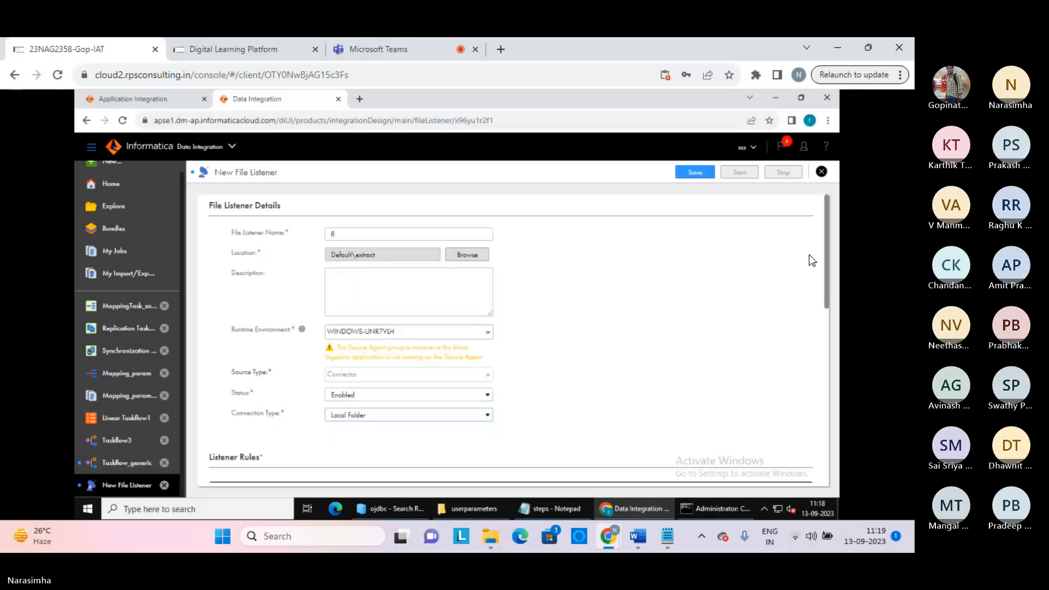
{"action": "scroll", "coordinate": [828, 298], "scroll_direction": "down", "scroll_amount": 5}
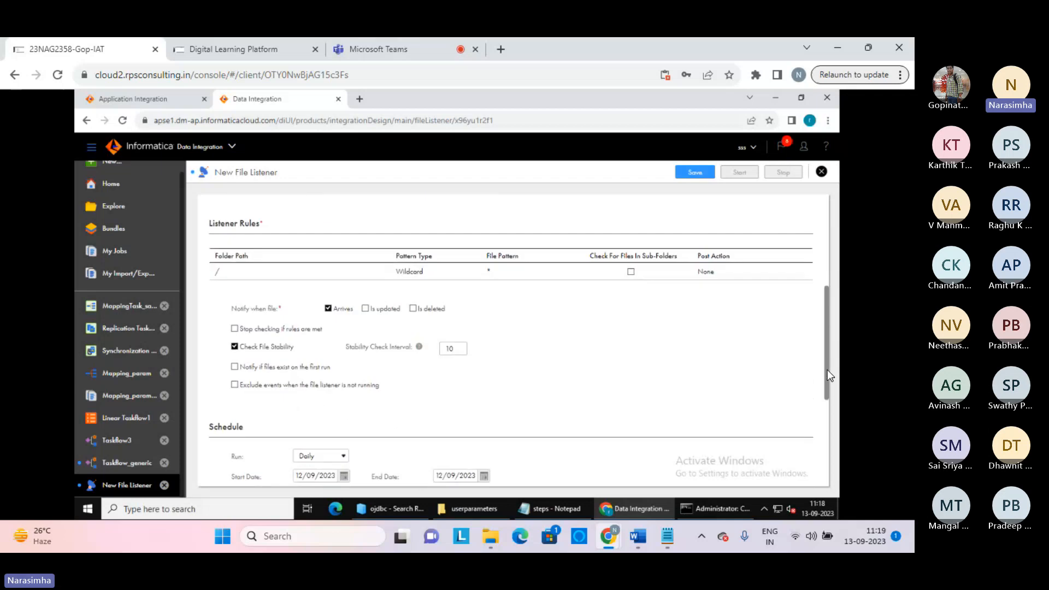
{"action": "scroll", "coordinate": [827, 370], "scroll_direction": "down", "scroll_amount": 4}
{"action": "left_click_drag", "start_coordinate": [825, 402], "coordinate": [825, 195]}
{"action": "left_click", "coordinate": [692, 172]}
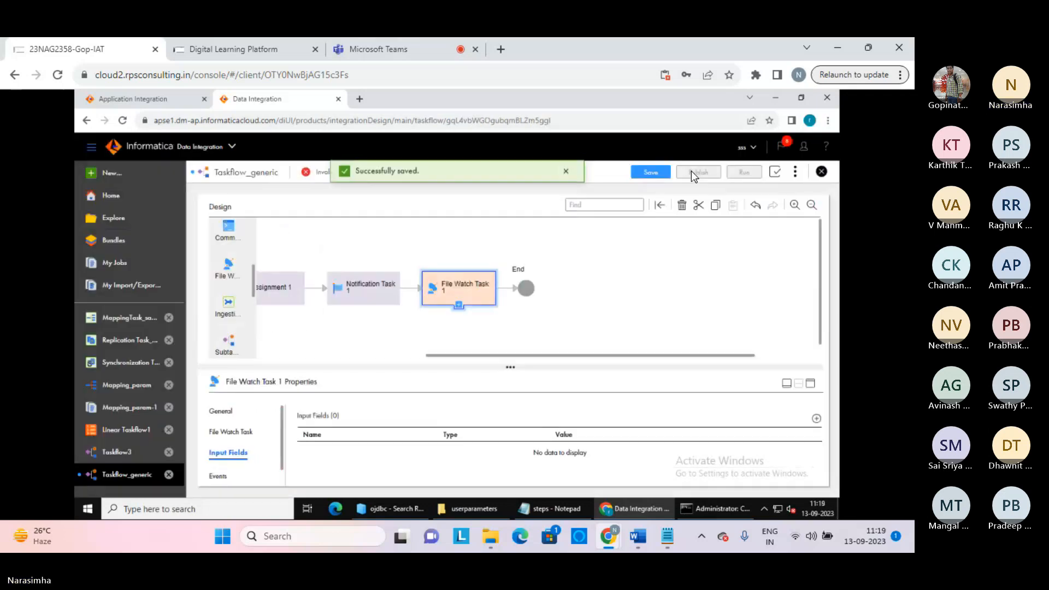
Step: Link the fl file listener to Taskflow_generic's File Watch Task 1
{"action": "left_click", "coordinate": [455, 295]}
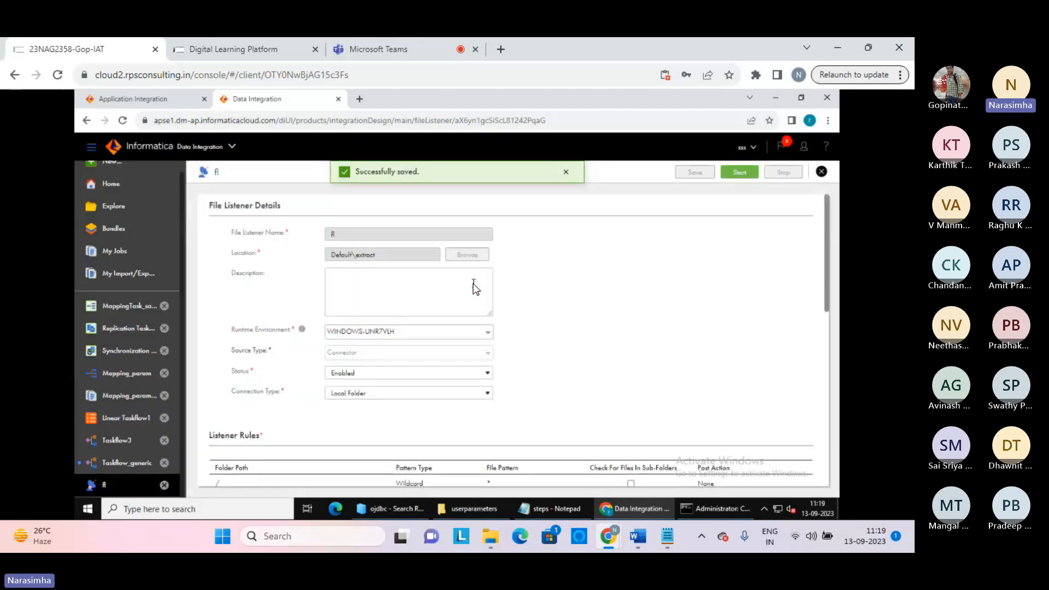
{"action": "left_click", "coordinate": [137, 439]}
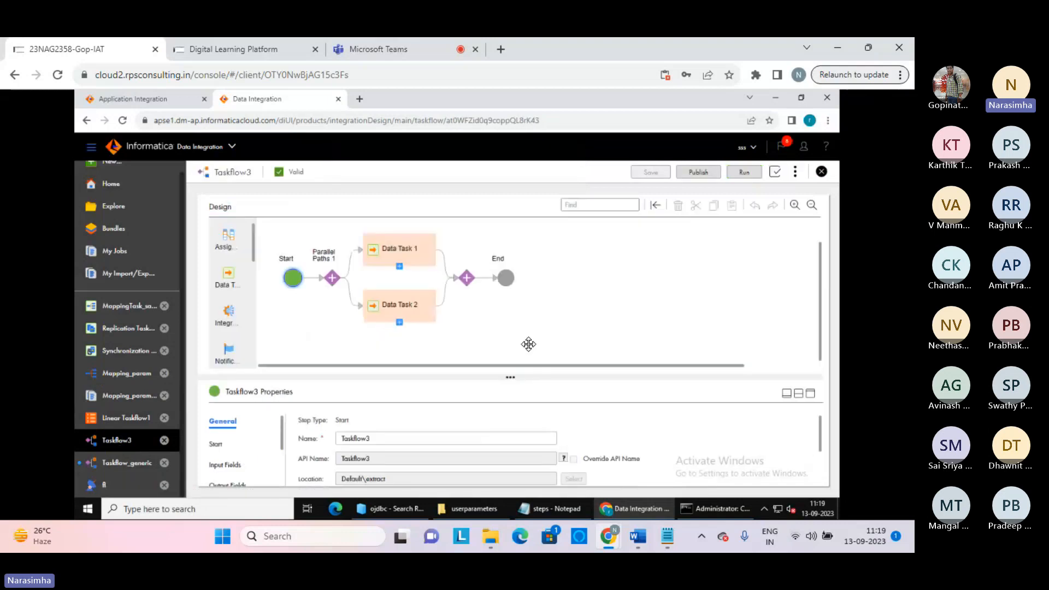
{"action": "left_click", "coordinate": [127, 463]}
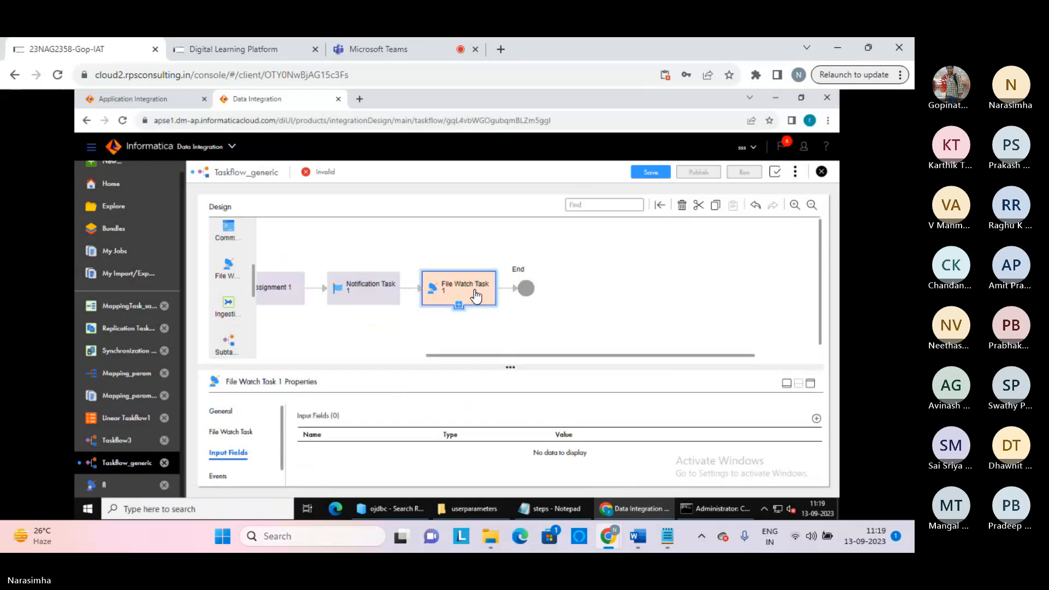
{"action": "left_click", "coordinate": [811, 384]}
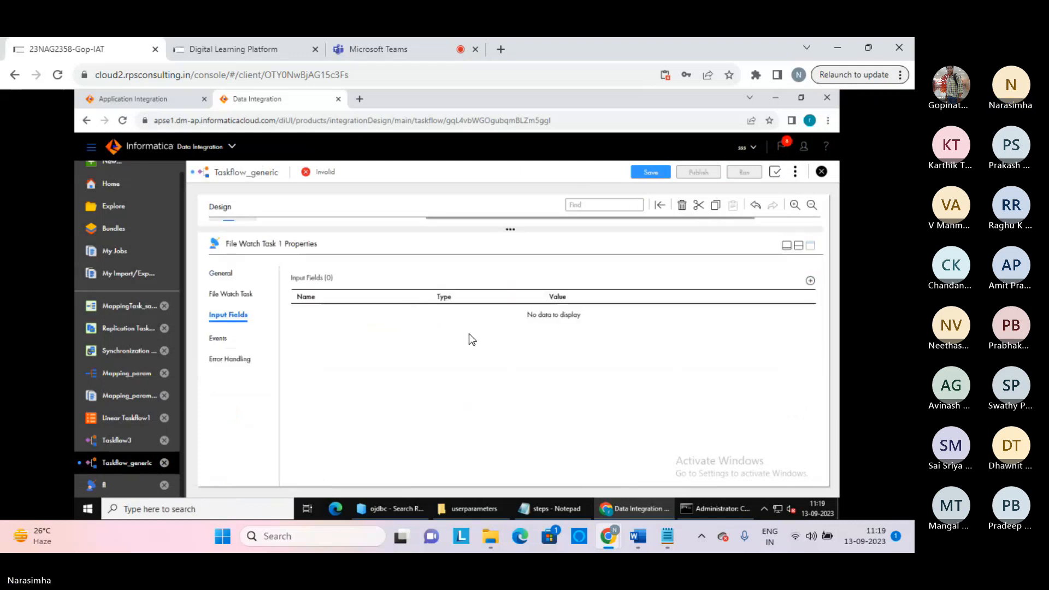
{"action": "left_click", "coordinate": [214, 296]}
{"action": "left_click", "coordinate": [580, 279]}
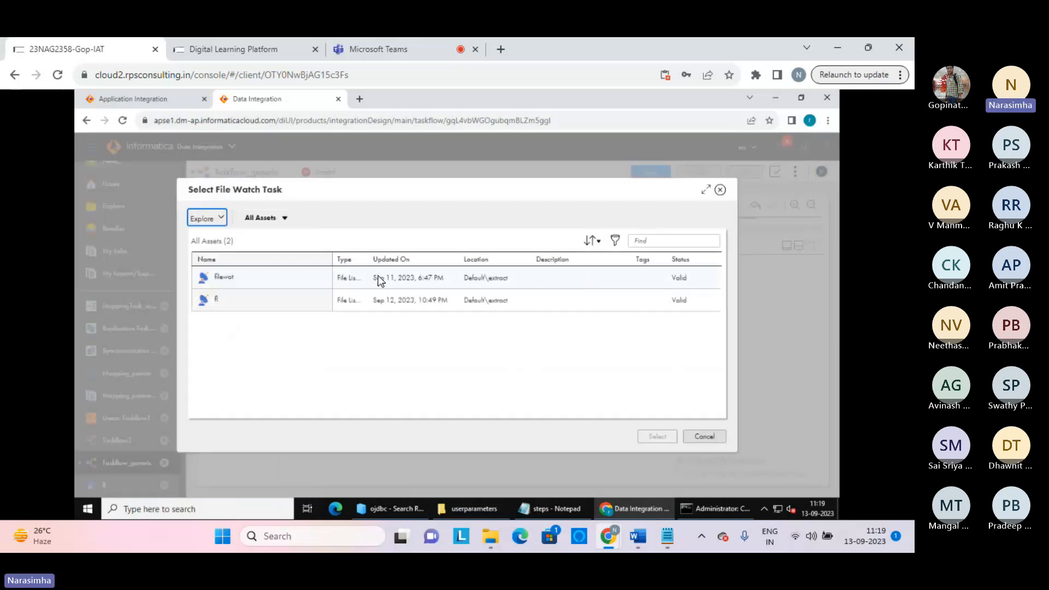
{"action": "left_click", "coordinate": [216, 300]}
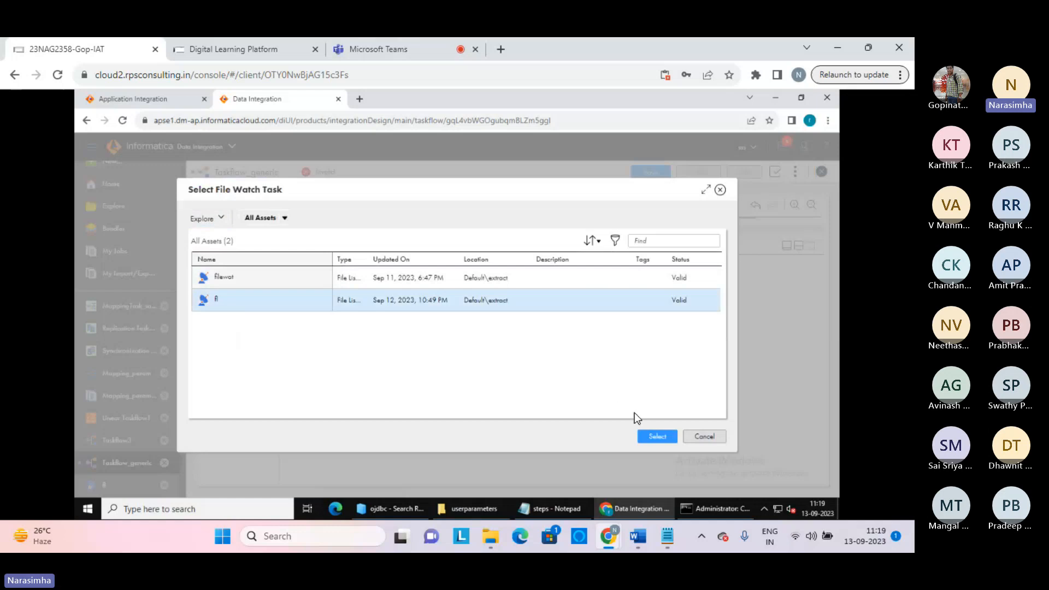
{"action": "left_click", "coordinate": [659, 437]}
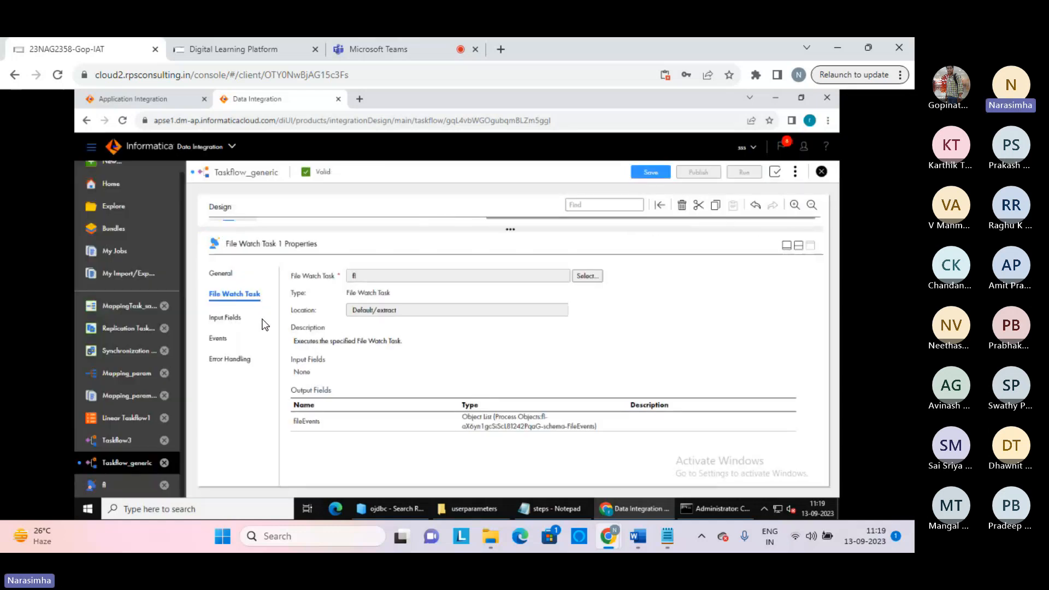
Step: Set File Watch Task 1 to Suspend Taskflow on error, showing canvas and properties together
{"action": "left_click", "coordinate": [232, 318]}
{"action": "left_click_drag", "start_coordinate": [464, 417], "coordinate": [565, 426]}
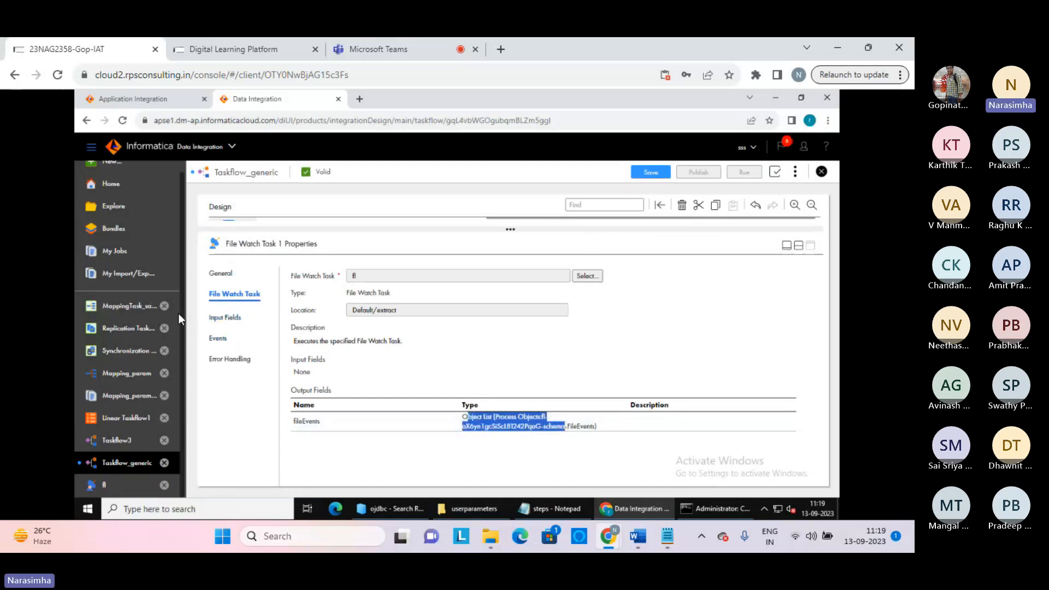
{"action": "left_click", "coordinate": [228, 318]}
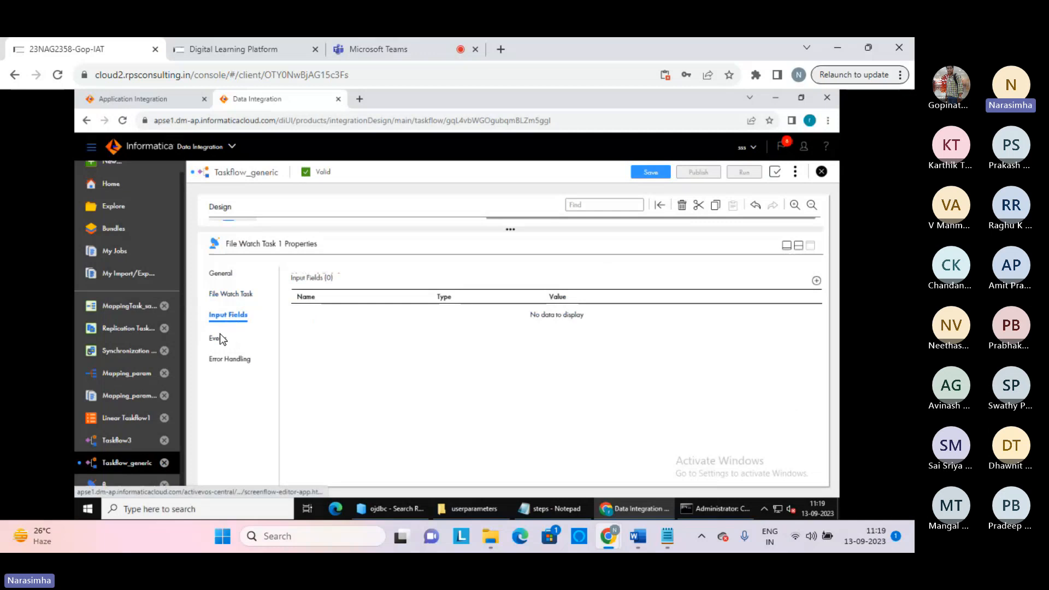
{"action": "left_click", "coordinate": [219, 337]}
{"action": "left_click", "coordinate": [233, 357]}
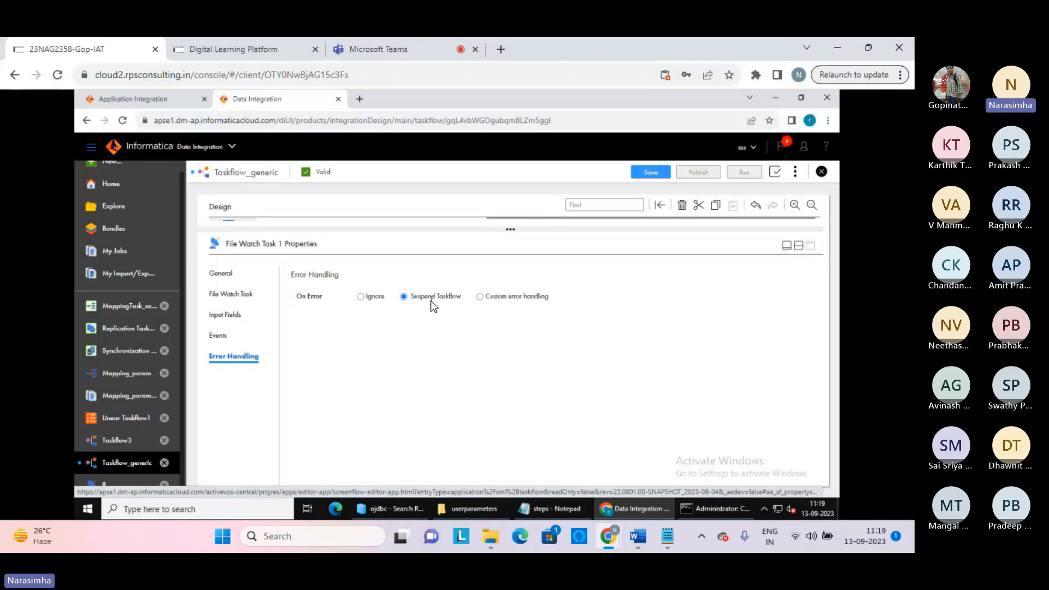
{"action": "left_click", "coordinate": [220, 275]}
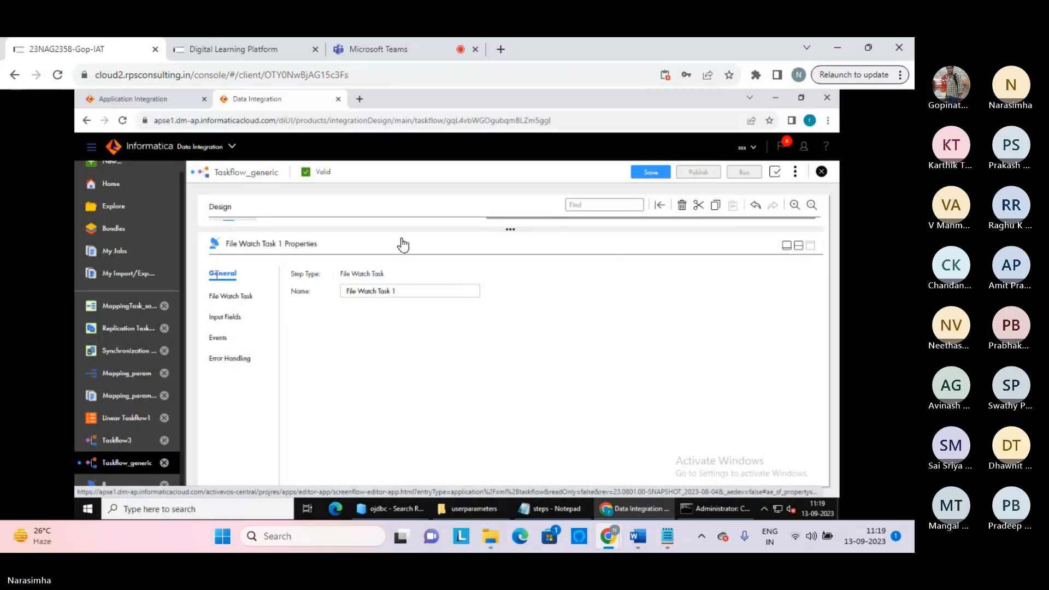
{"action": "left_click", "coordinate": [797, 245]}
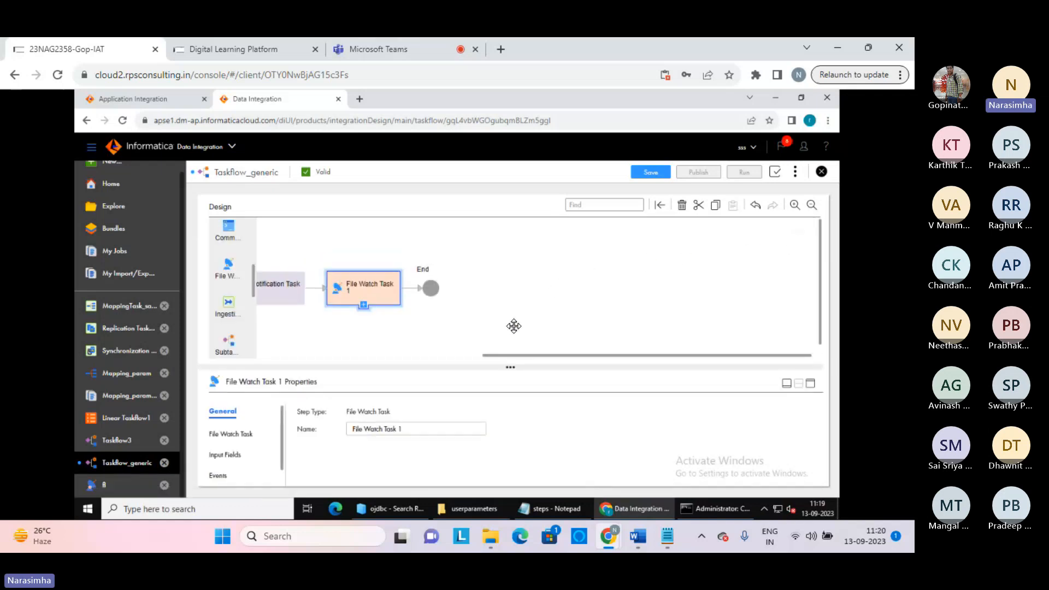
Step: Save and run Taskflow_generic, then view its new Running run in My Jobs
{"action": "left_click", "coordinate": [468, 356]}
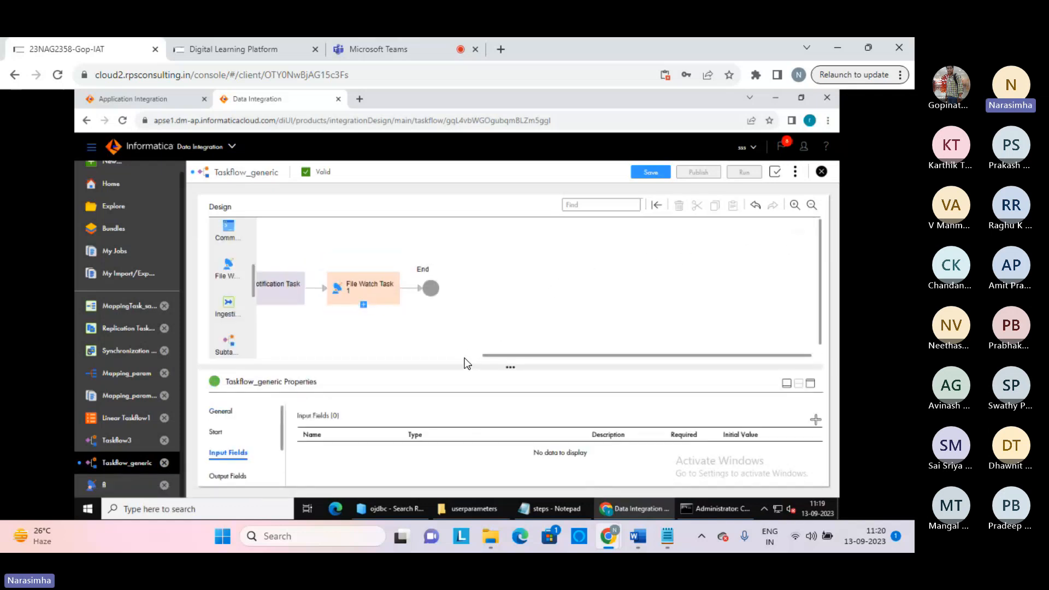
{"action": "left_click", "coordinate": [651, 171]}
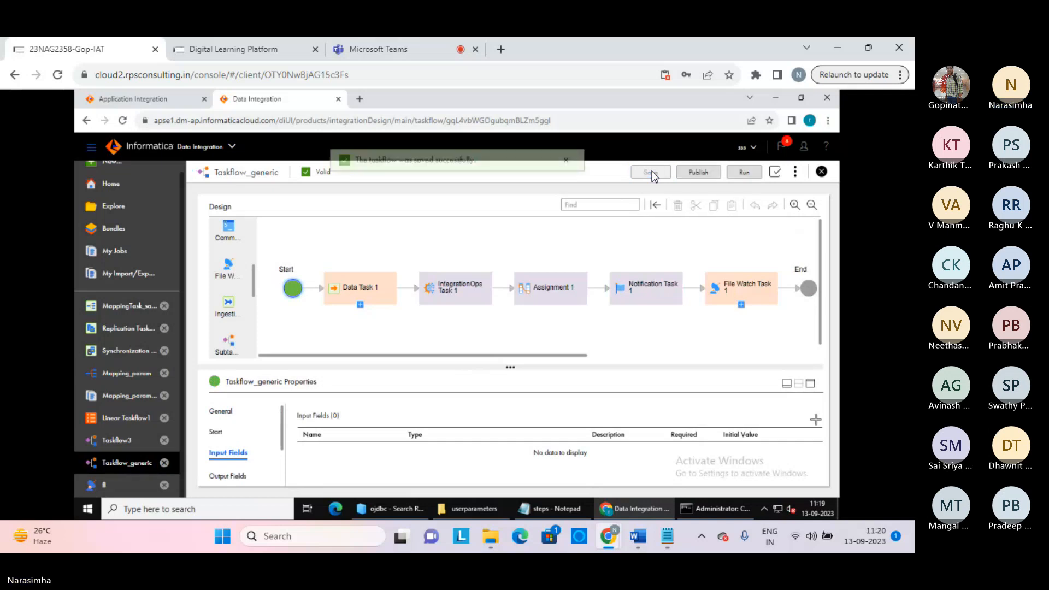
{"action": "left_click", "coordinate": [567, 174]}
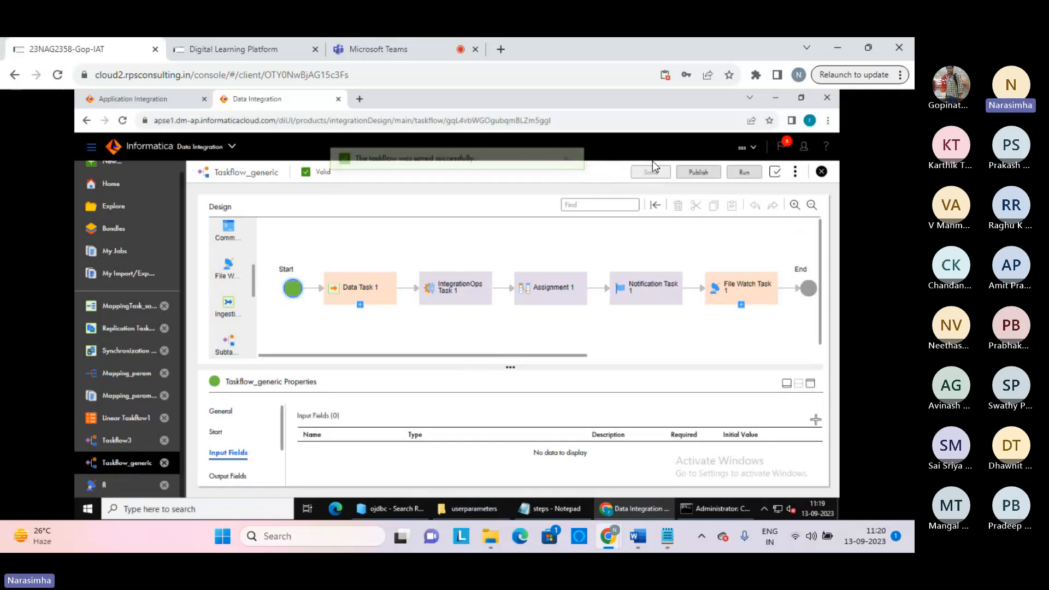
{"action": "left_click", "coordinate": [746, 172]}
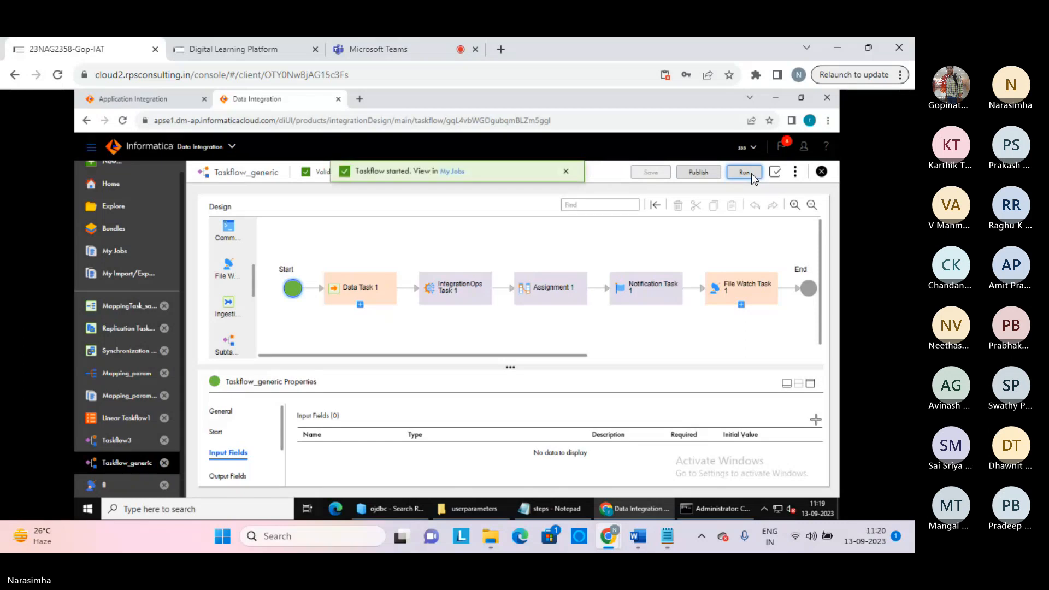
{"action": "left_click", "coordinate": [456, 172]}
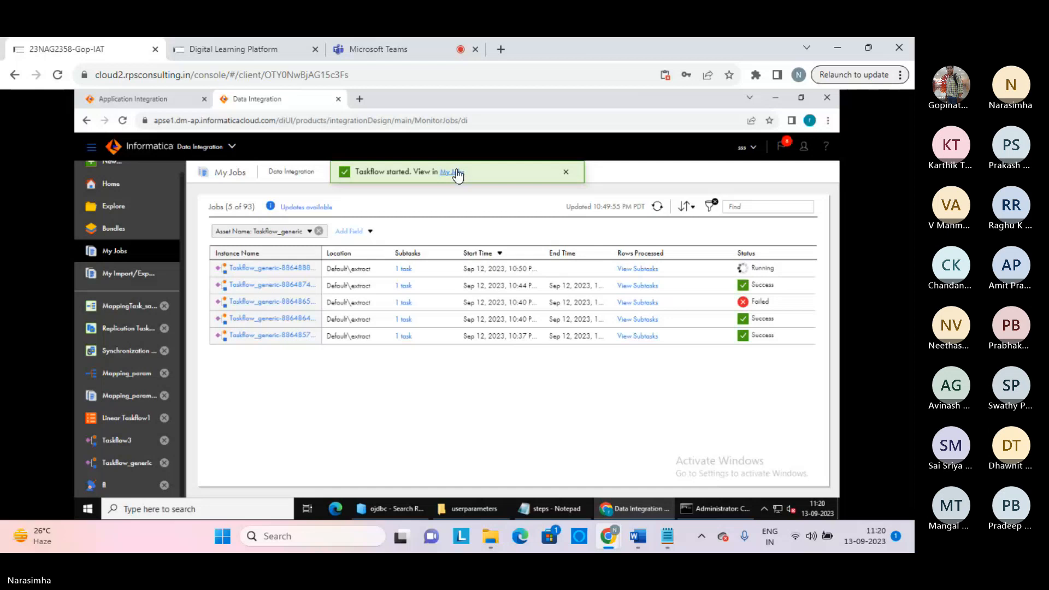
Step: Refresh My Jobs, open the suspended Taskflow_generic run, and select File Watch Task 1
{"action": "left_click", "coordinate": [658, 208]}
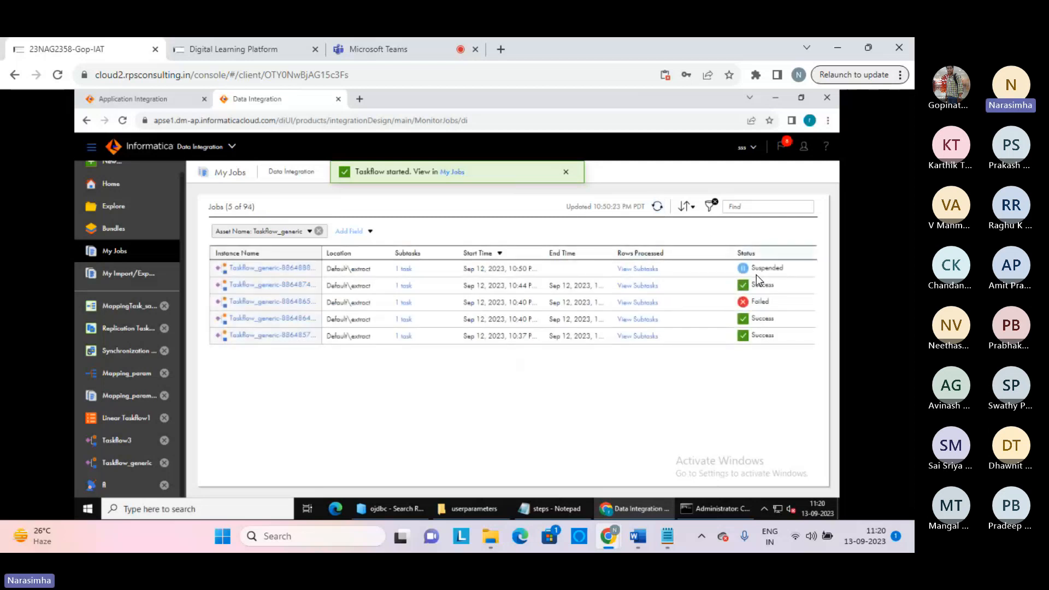
{"action": "mouse_move", "coordinate": [787, 270]}
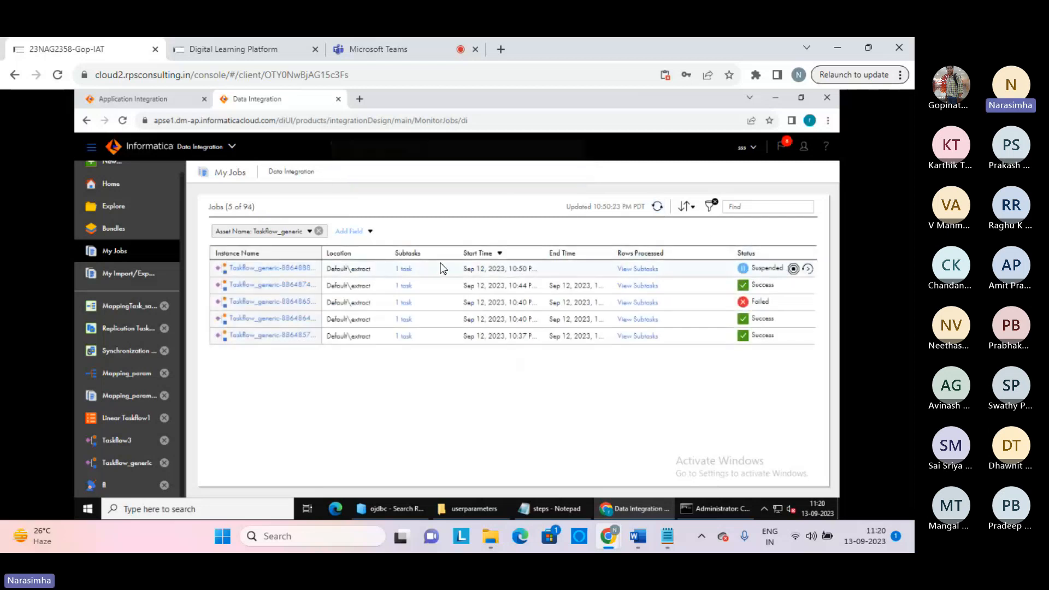
{"action": "left_click", "coordinate": [283, 268]}
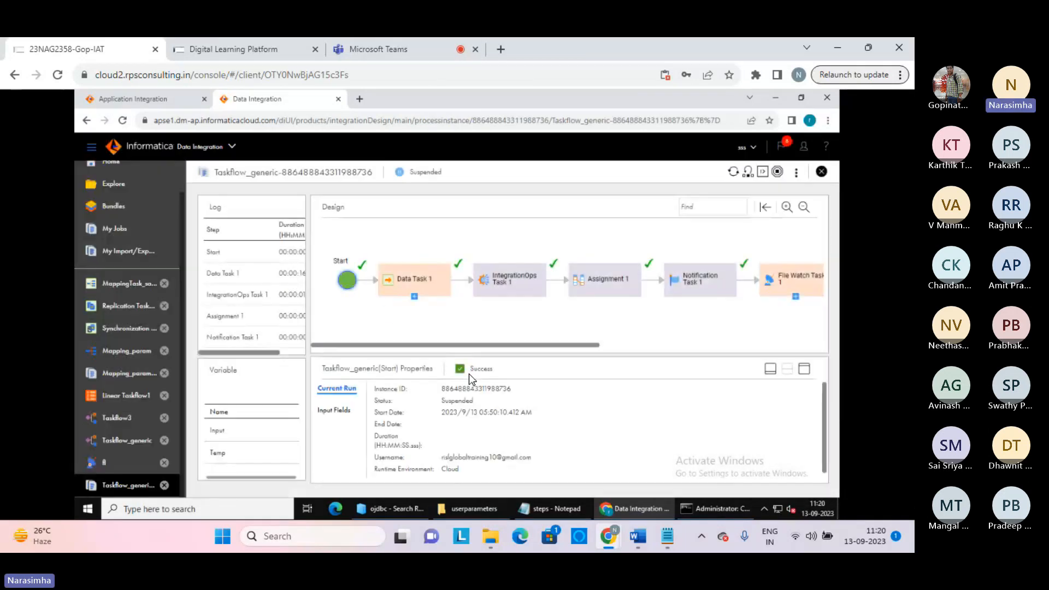
{"action": "left_click_drag", "start_coordinate": [546, 347], "coordinate": [657, 351]}
{"action": "scroll", "coordinate": [640, 328], "scroll_direction": "right", "scroll_amount": 5}
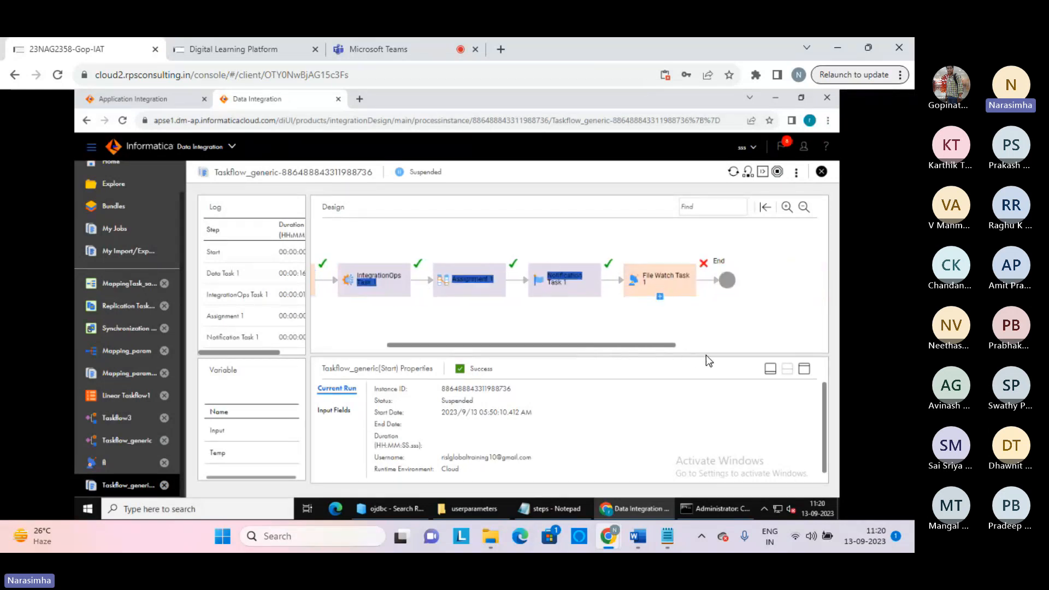
{"action": "left_click", "coordinate": [533, 289]}
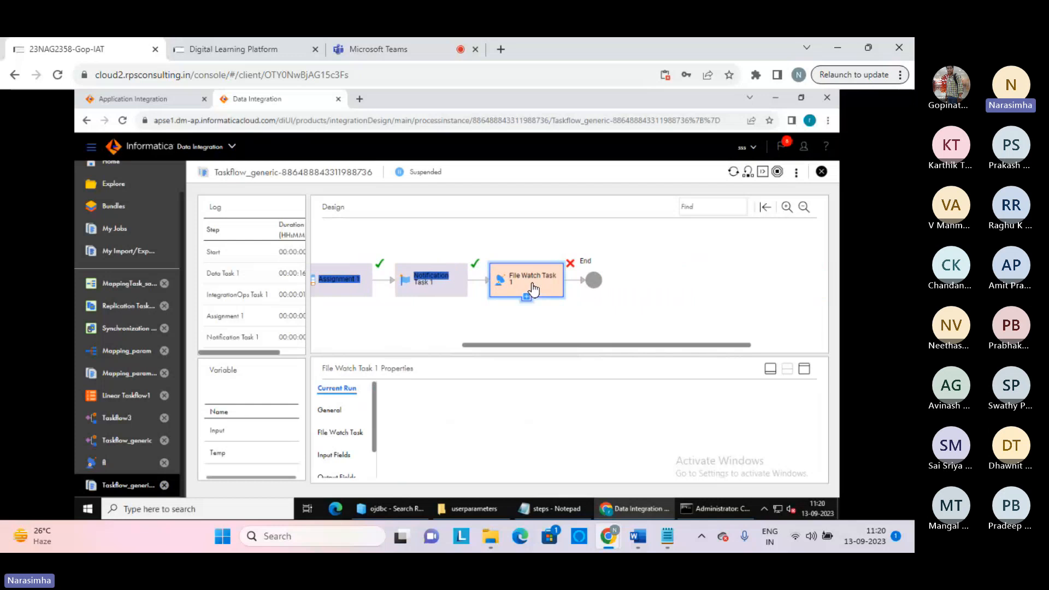
Step: Check File Watch Task 1's general, file watch and Fault details, then open Advanced View
{"action": "left_click", "coordinate": [330, 411]}
{"action": "left_click", "coordinate": [336, 434]}
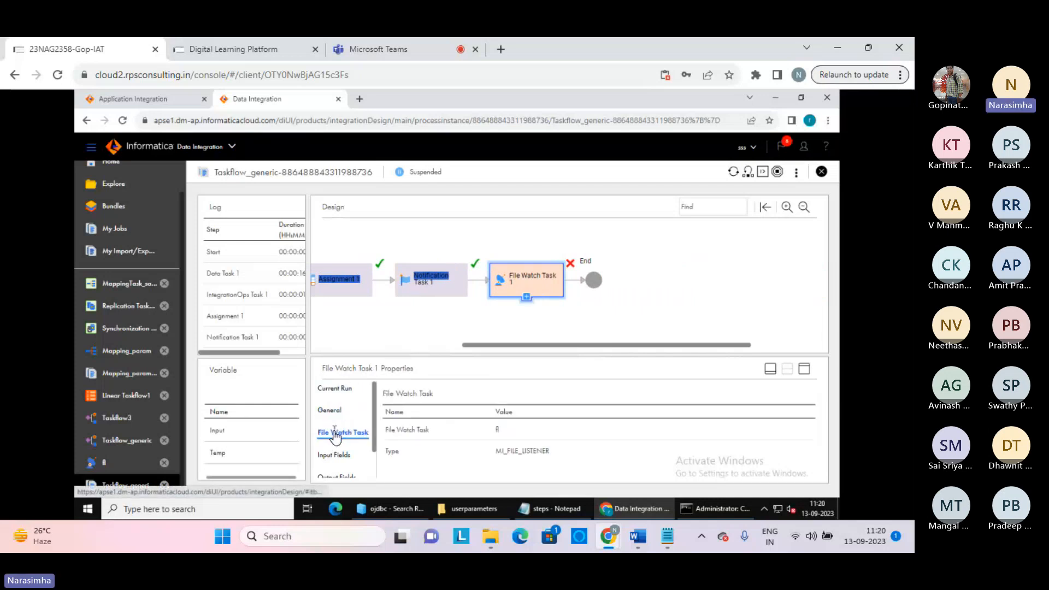
{"action": "left_click_drag", "start_coordinate": [376, 441], "coordinate": [376, 473]}
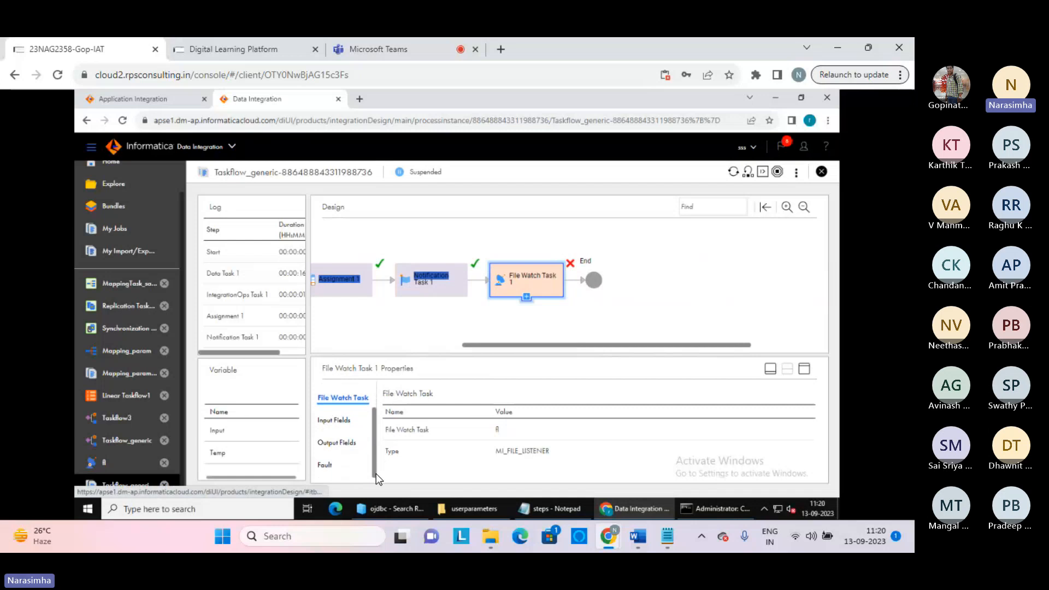
{"action": "left_click", "coordinate": [326, 468]}
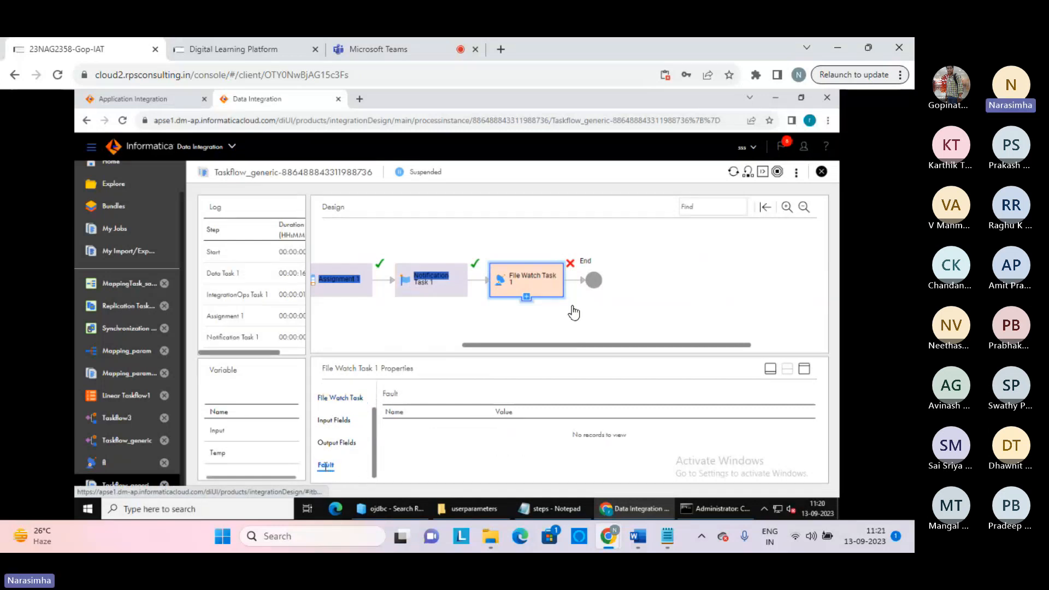
{"action": "left_click", "coordinate": [797, 173]}
{"action": "left_click", "coordinate": [755, 196]}
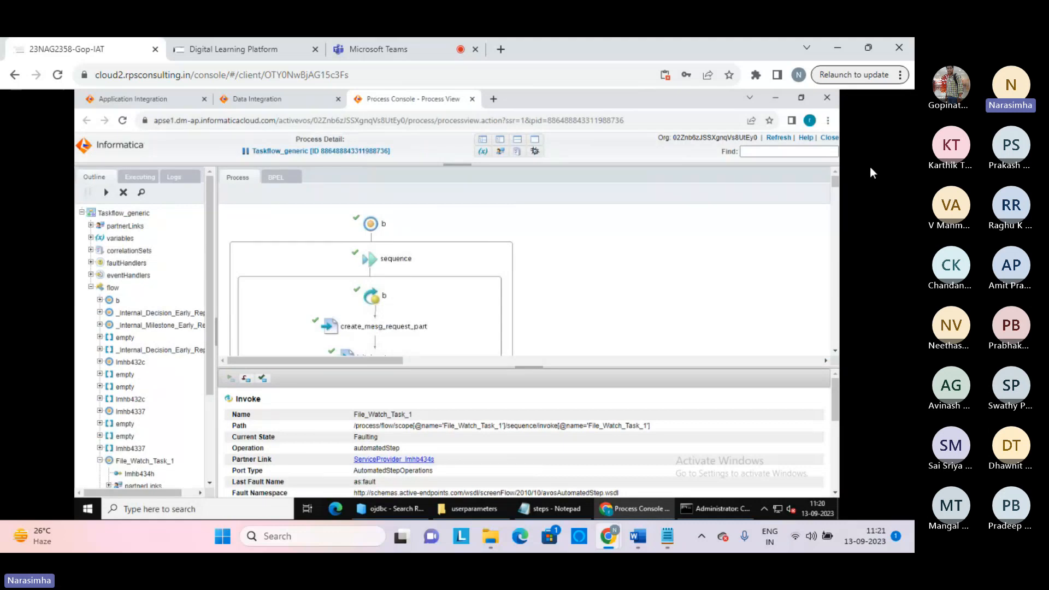
Step: Scroll the process diagram down to File_Watch_Task_1
{"action": "left_click_drag", "start_coordinate": [836, 181], "coordinate": [821, 261]}
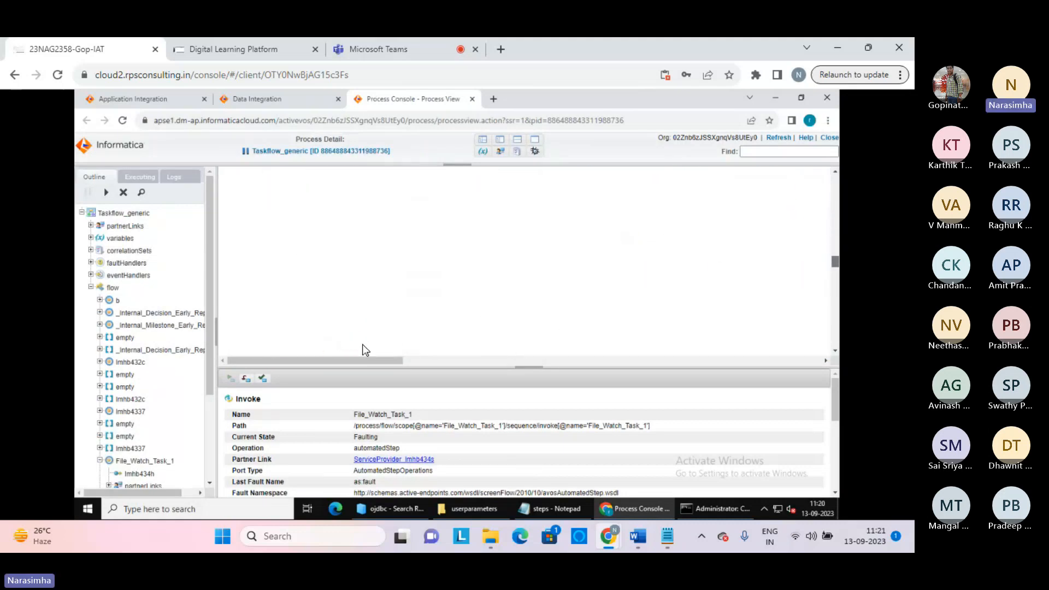
{"action": "left_click_drag", "start_coordinate": [353, 362], "coordinate": [638, 407]}
{"action": "left_click_drag", "start_coordinate": [838, 262], "coordinate": [820, 304]}
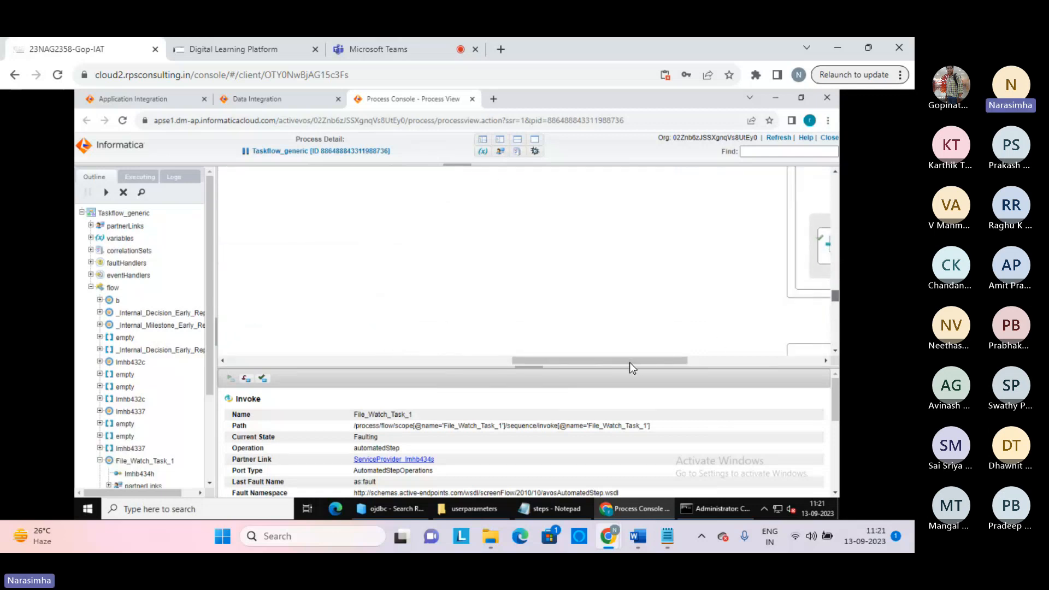
{"action": "left_click_drag", "start_coordinate": [628, 361], "coordinate": [804, 382]}
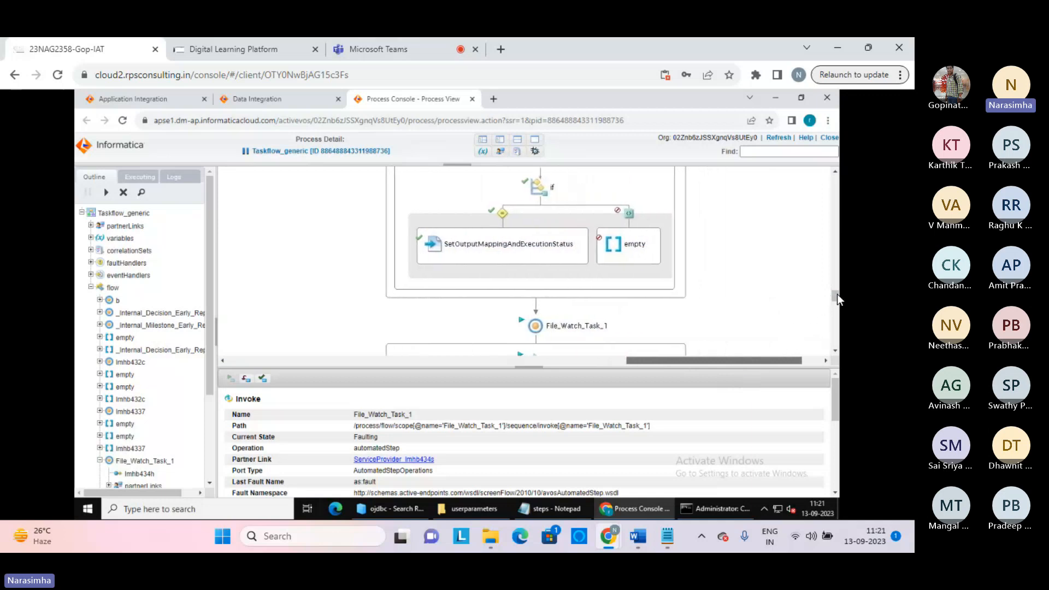
{"action": "left_click_drag", "start_coordinate": [837, 296], "coordinate": [833, 304]}
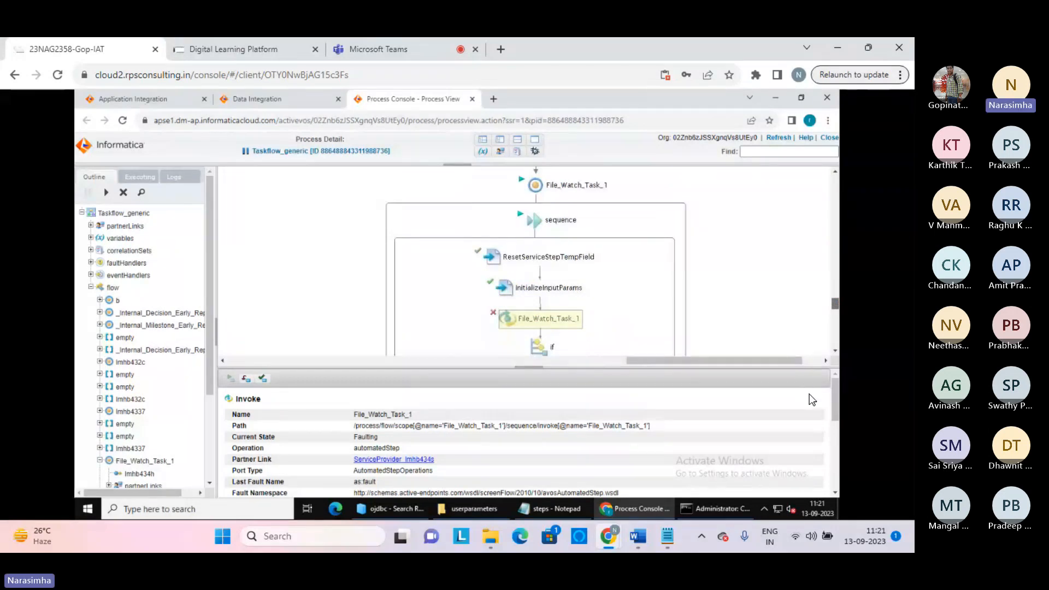
Step: Scroll to Fault Message Data, highlight the missing MassIngestionRuntime license error, then switch to Teams
{"action": "scroll", "coordinate": [836, 437], "scroll_direction": "down", "scroll_amount": 1}
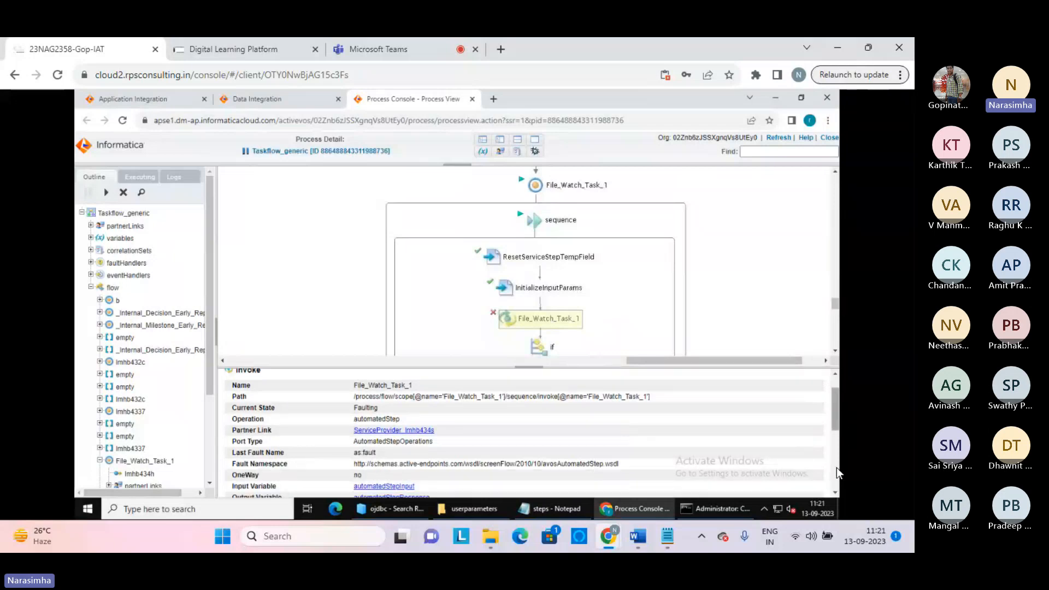
{"action": "scroll", "coordinate": [838, 467], "scroll_direction": "down", "scroll_amount": 4}
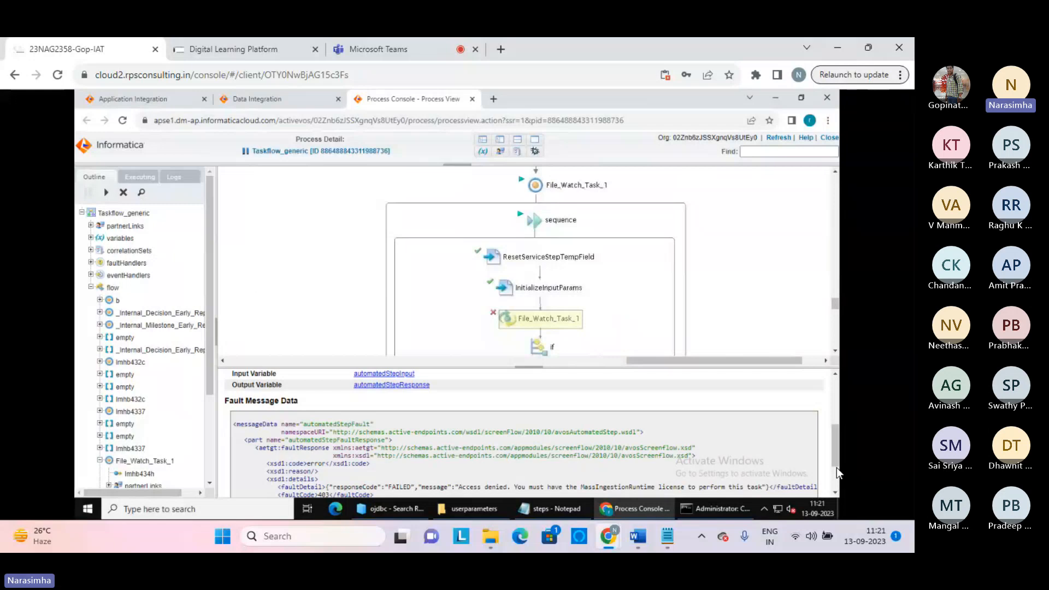
{"action": "scroll", "coordinate": [837, 467], "scroll_direction": "down", "scroll_amount": 2}
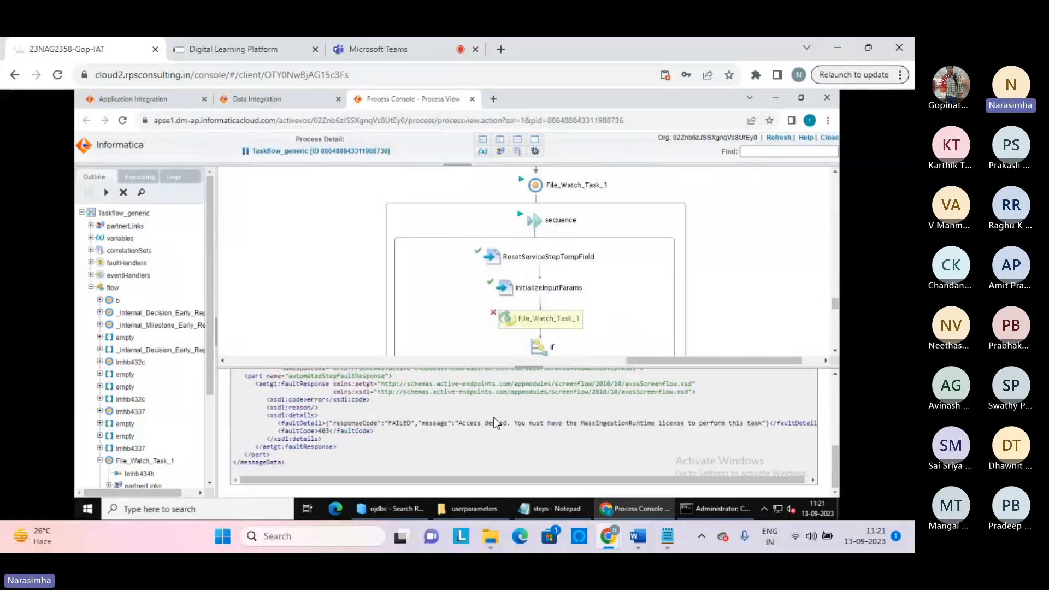
{"action": "left_click_drag", "start_coordinate": [514, 424], "coordinate": [690, 434]}
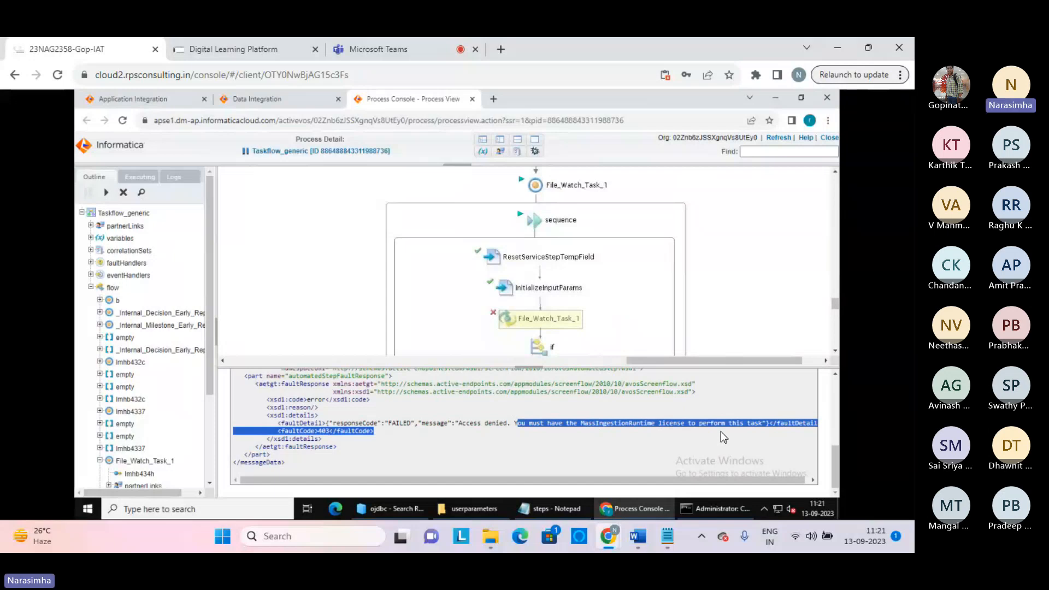
{"action": "left_click", "coordinate": [398, 48]}
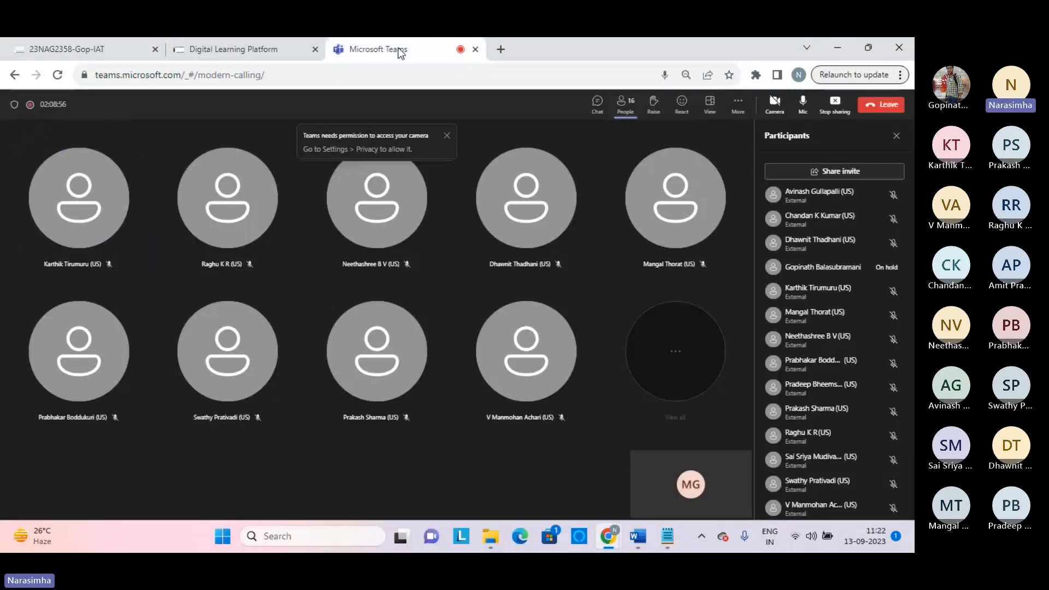
Step: Return to the Teams call and stop sharing the remote desktop
{"action": "left_click", "coordinate": [70, 51]}
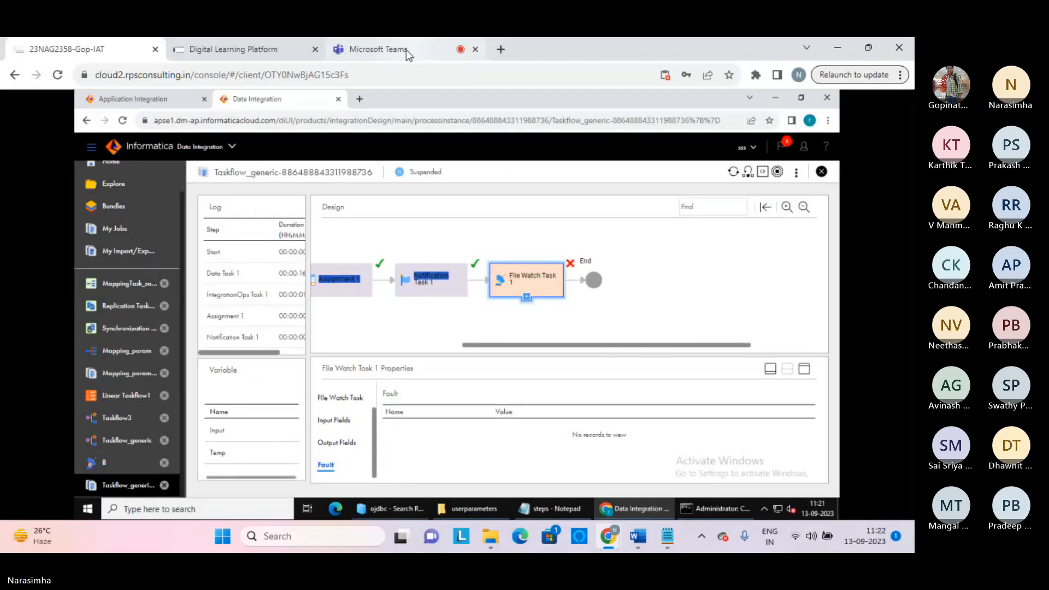
{"action": "left_click", "coordinate": [405, 50]}
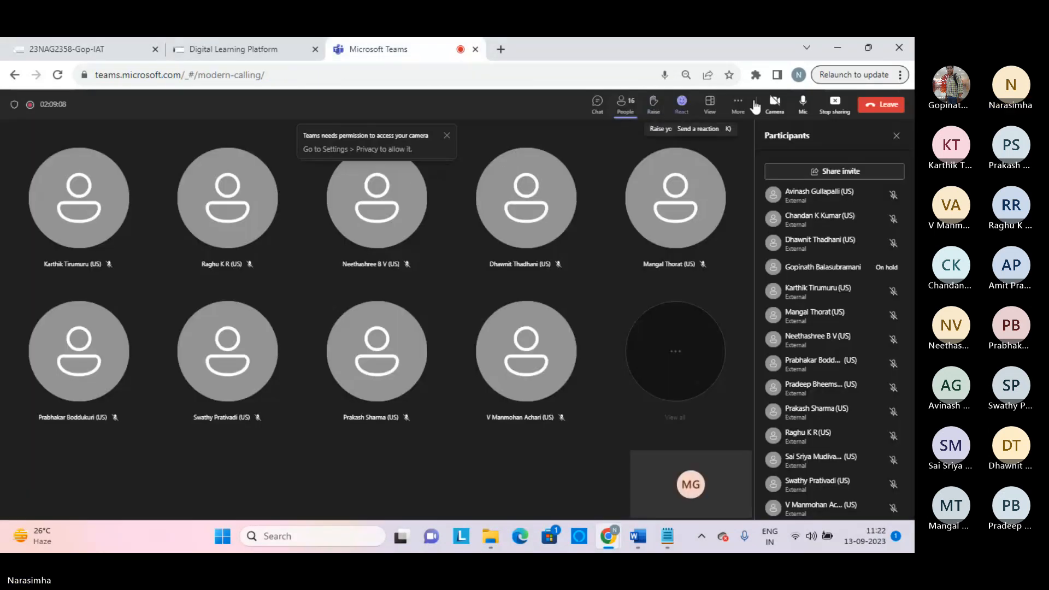
{"action": "left_click", "coordinate": [838, 108]}
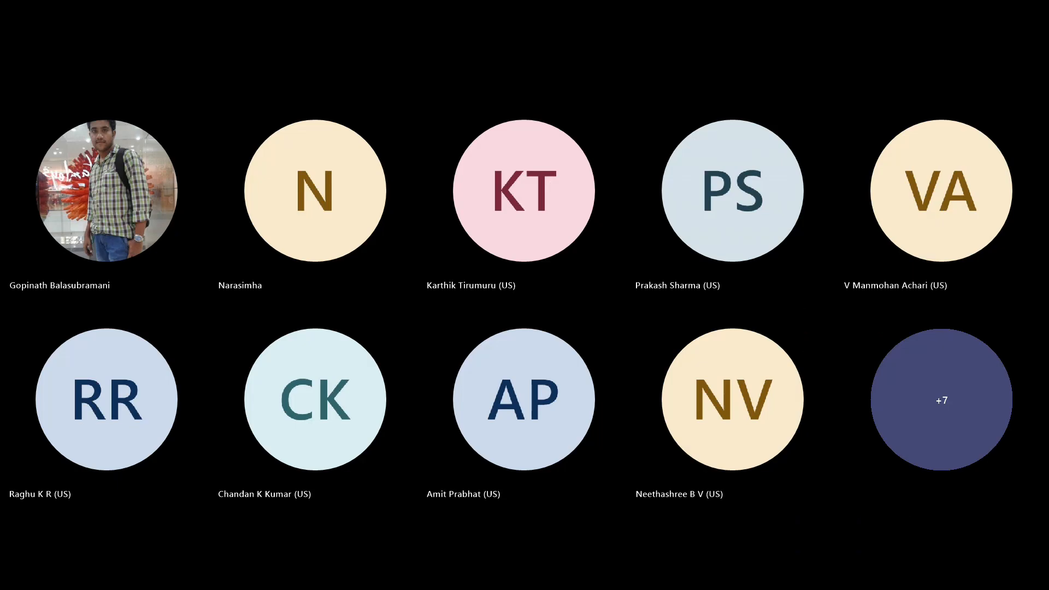
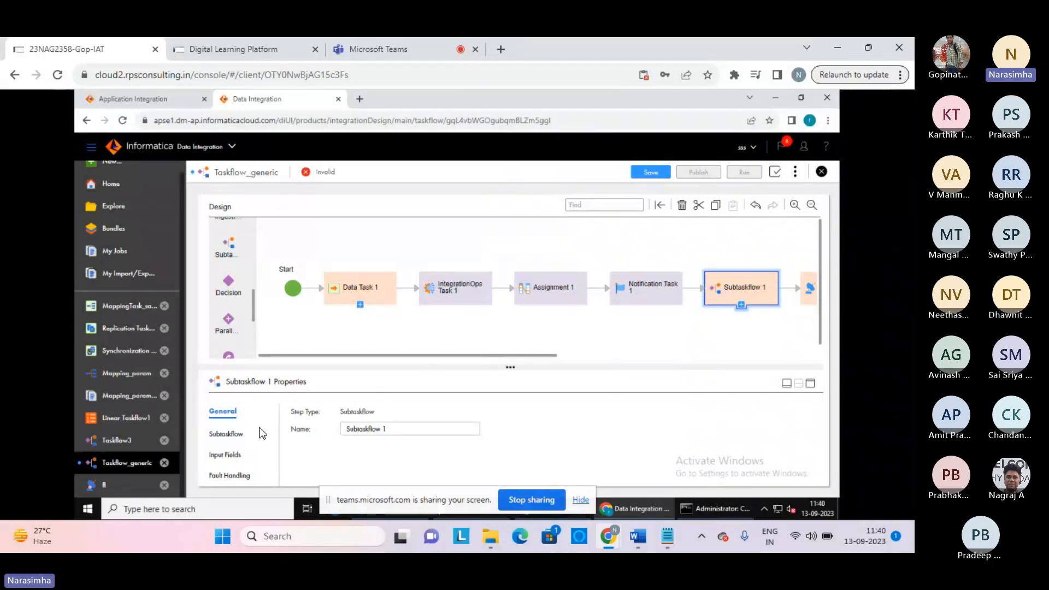
Step: Select Taskflow1 from Default/extract as the subtaskflow step's taskflow
{"action": "left_click", "coordinate": [227, 434]}
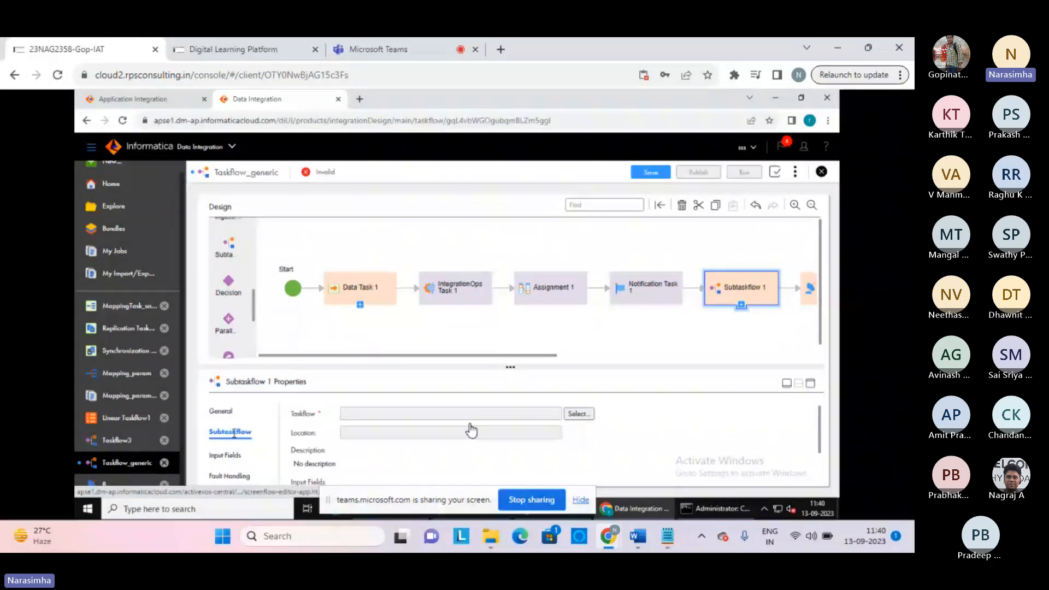
{"action": "left_click", "coordinate": [578, 414]}
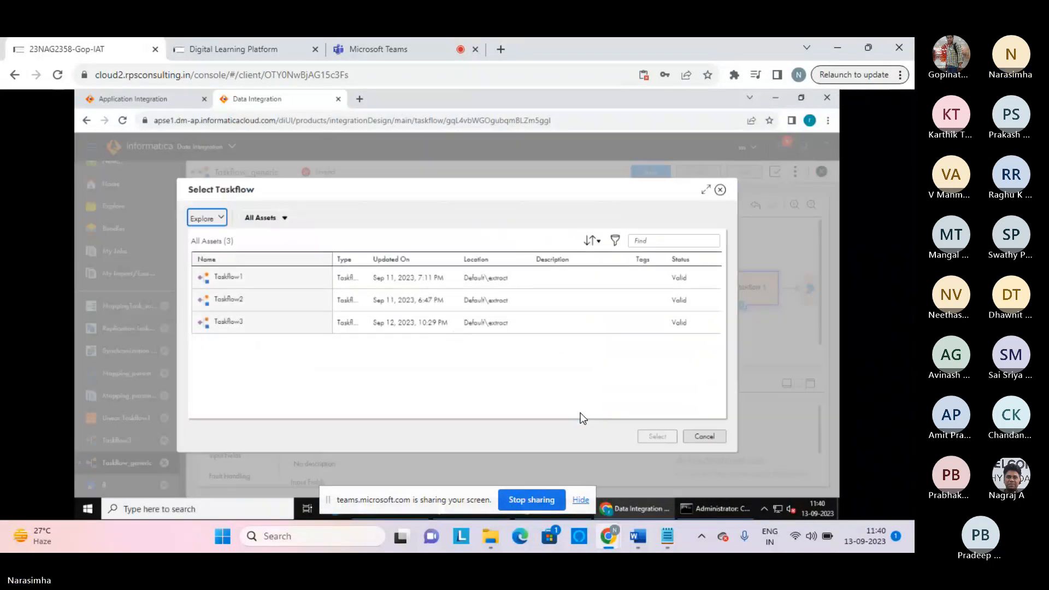
{"action": "left_click", "coordinate": [235, 278]}
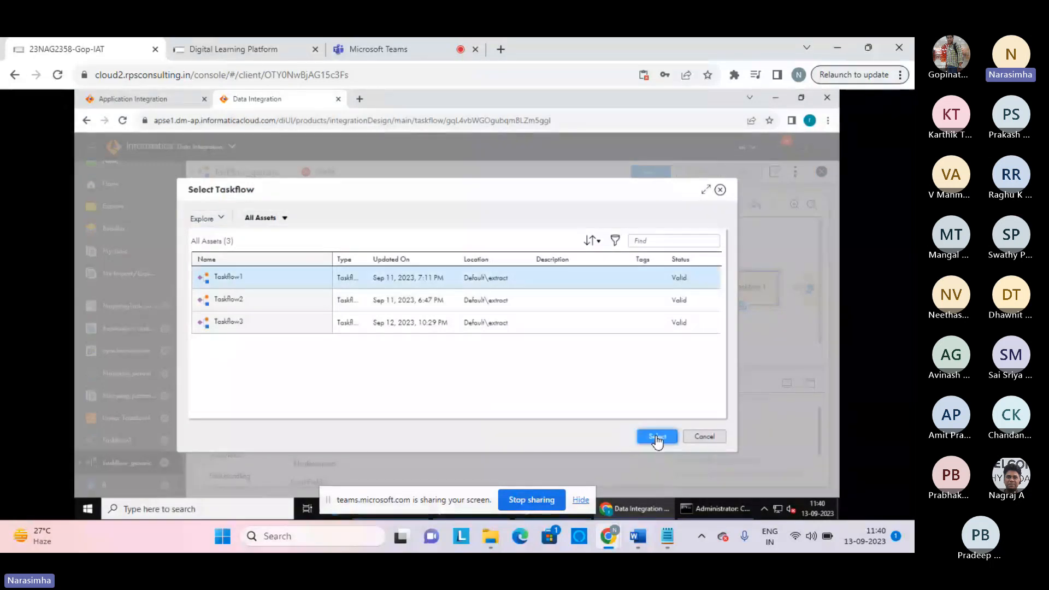
{"action": "left_click", "coordinate": [657, 436]}
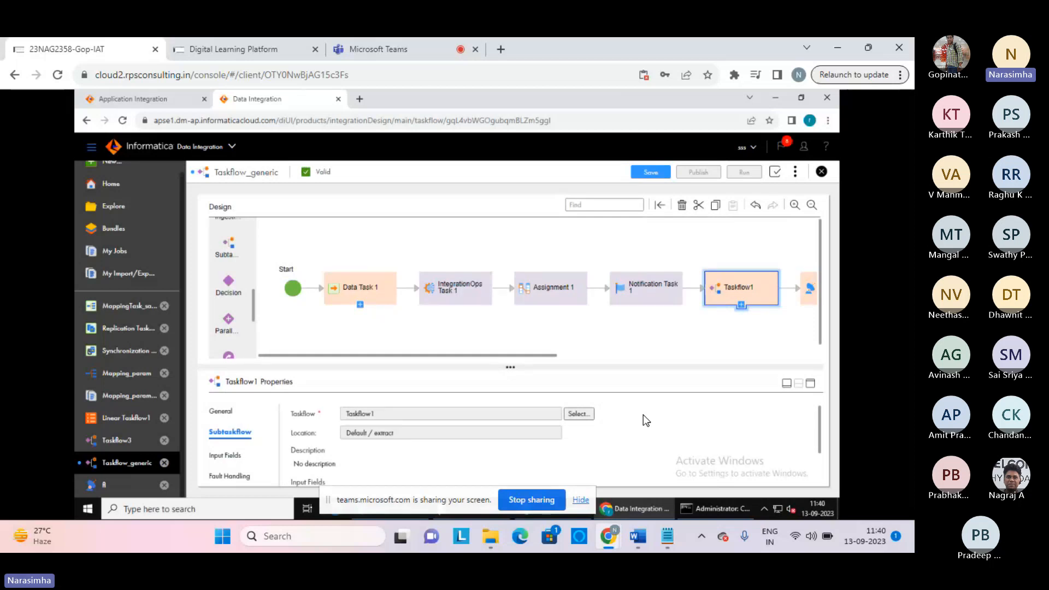
{"action": "scroll", "coordinate": [601, 349], "scroll_direction": "right", "scroll_amount": 3}
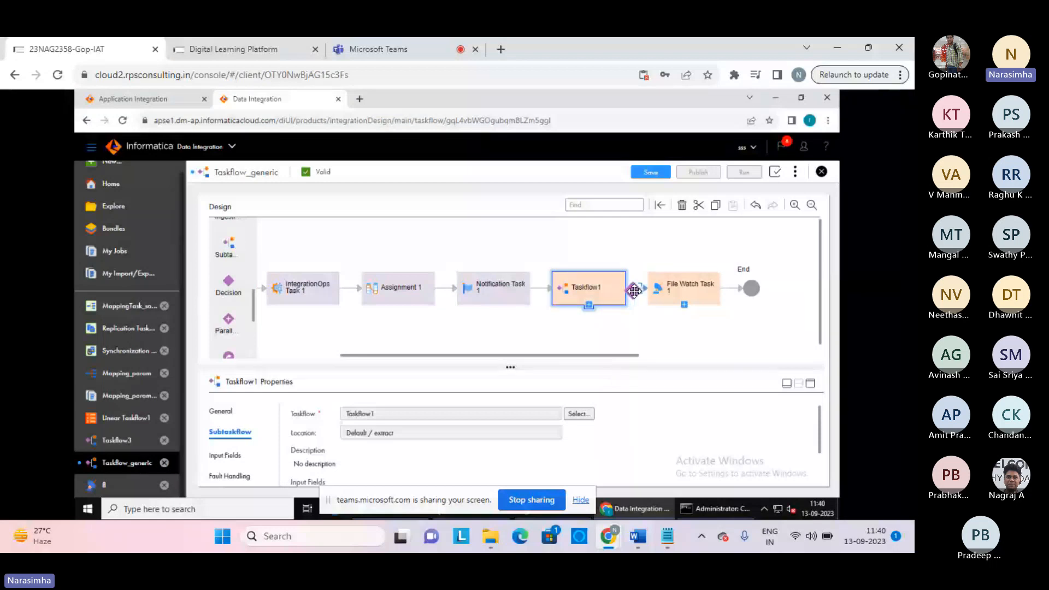
Step: Insert Decision 1 after Taskflow1, deciding on Data Task 1's Failed Source Rows output
{"action": "left_click_drag", "start_coordinate": [634, 291], "coordinate": [634, 292]}
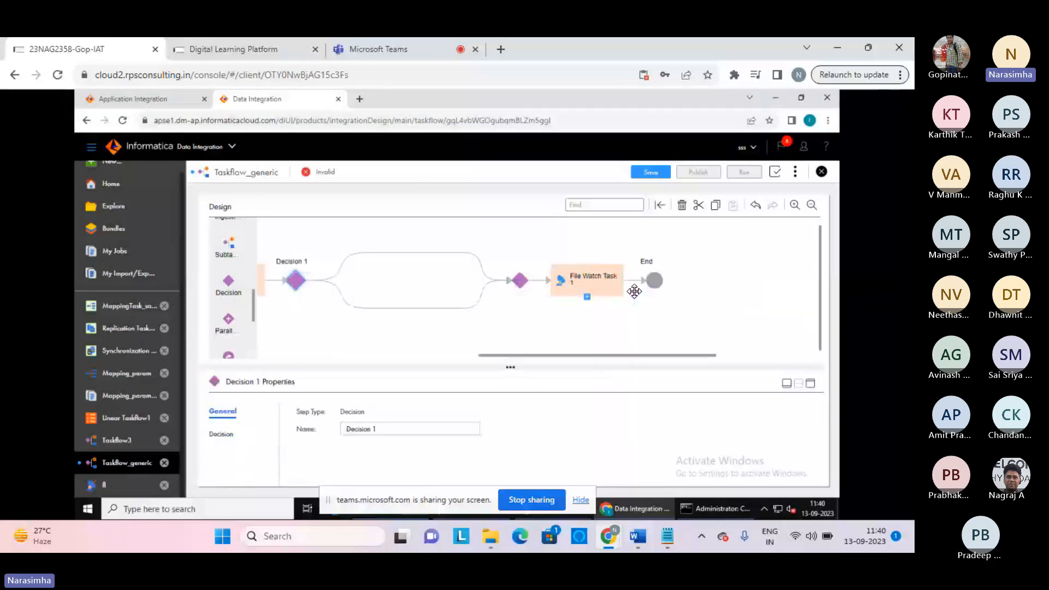
{"action": "left_click_drag", "start_coordinate": [539, 355], "coordinate": [435, 365]}
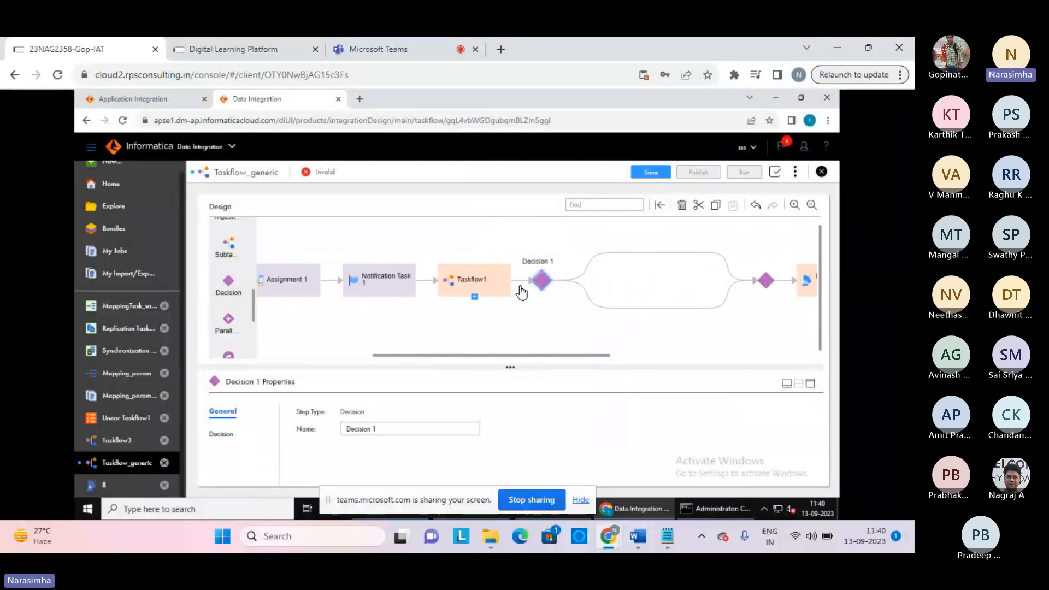
{"action": "left_click", "coordinate": [225, 433]}
{"action": "left_click", "coordinate": [332, 414]}
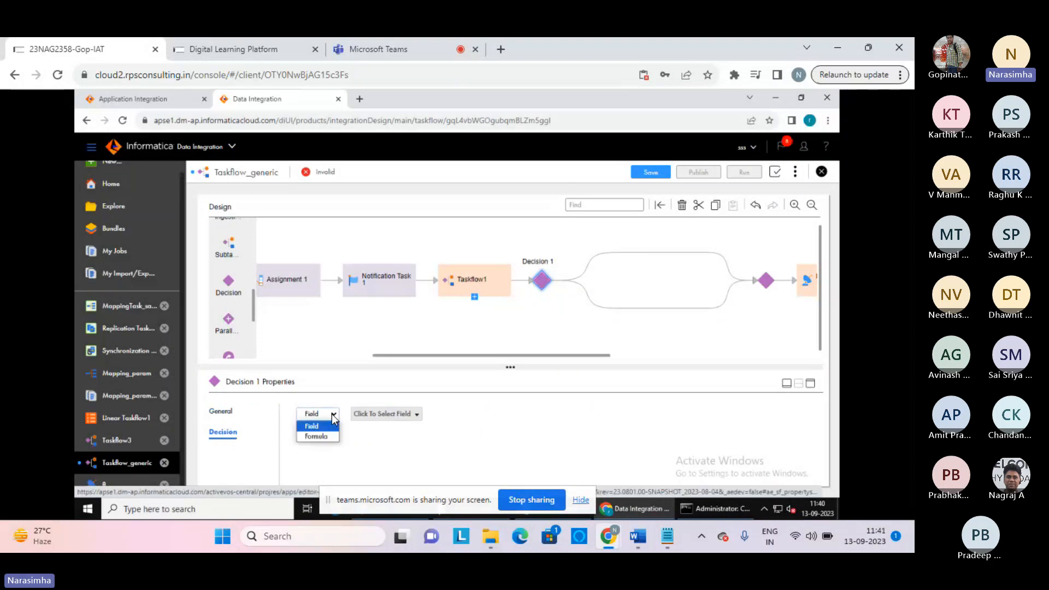
{"action": "left_click", "coordinate": [336, 414]}
{"action": "left_click", "coordinate": [411, 415]}
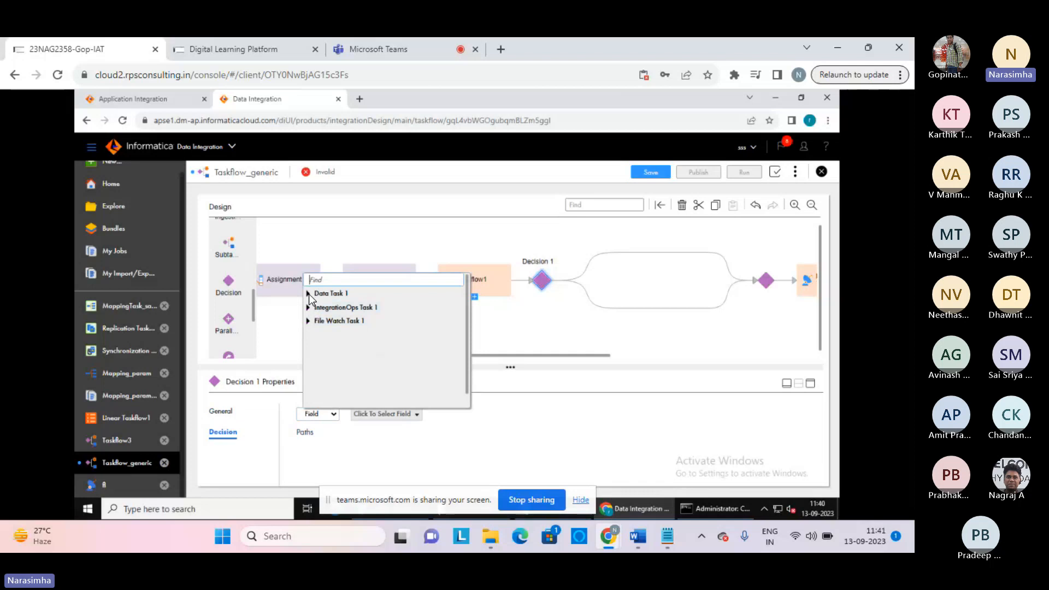
{"action": "left_click", "coordinate": [308, 294]}
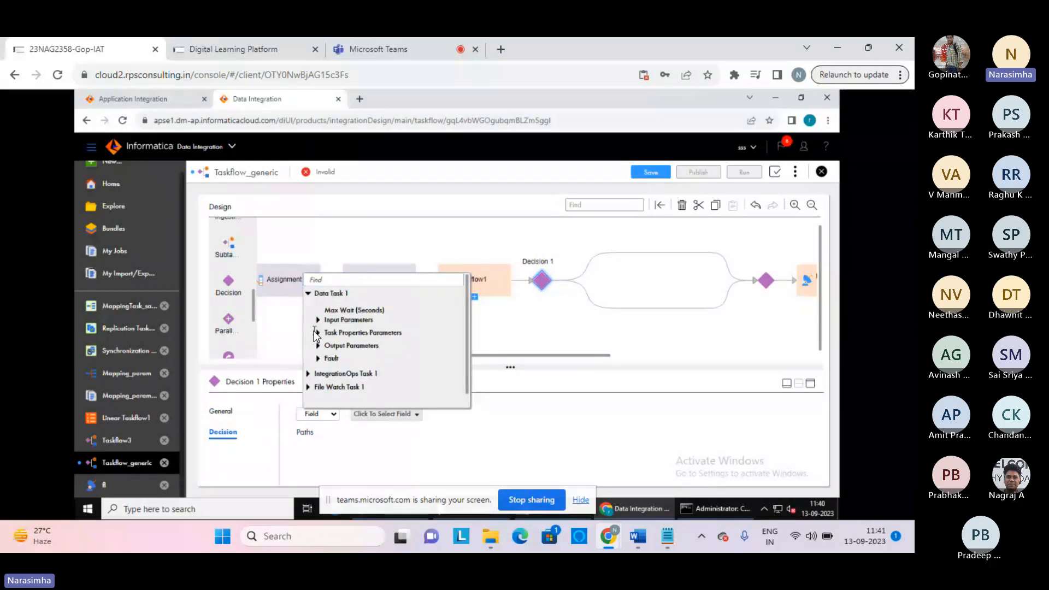
{"action": "left_click", "coordinate": [317, 346]}
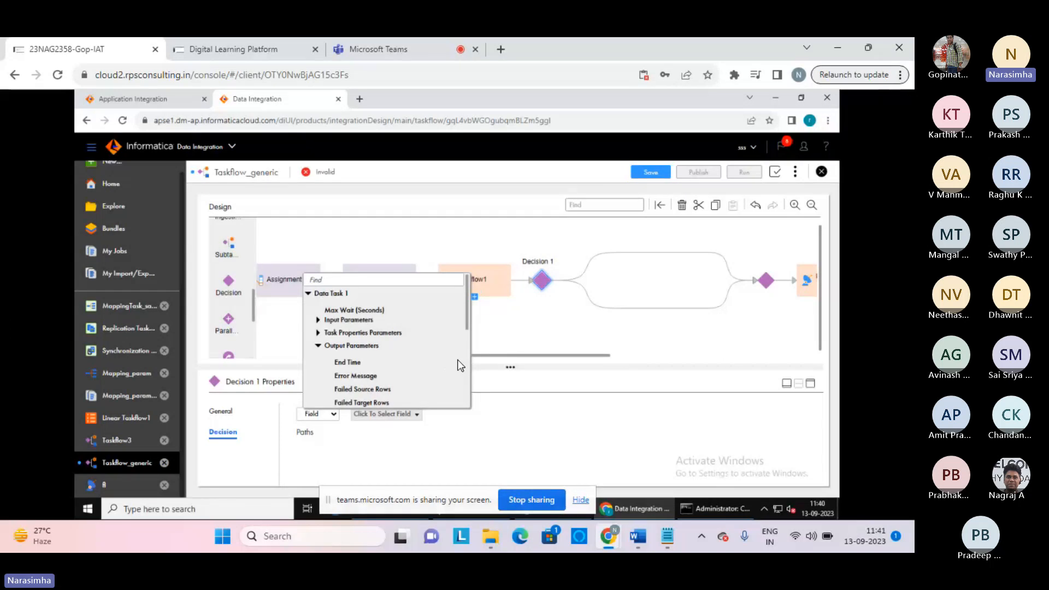
{"action": "left_click", "coordinate": [370, 391]}
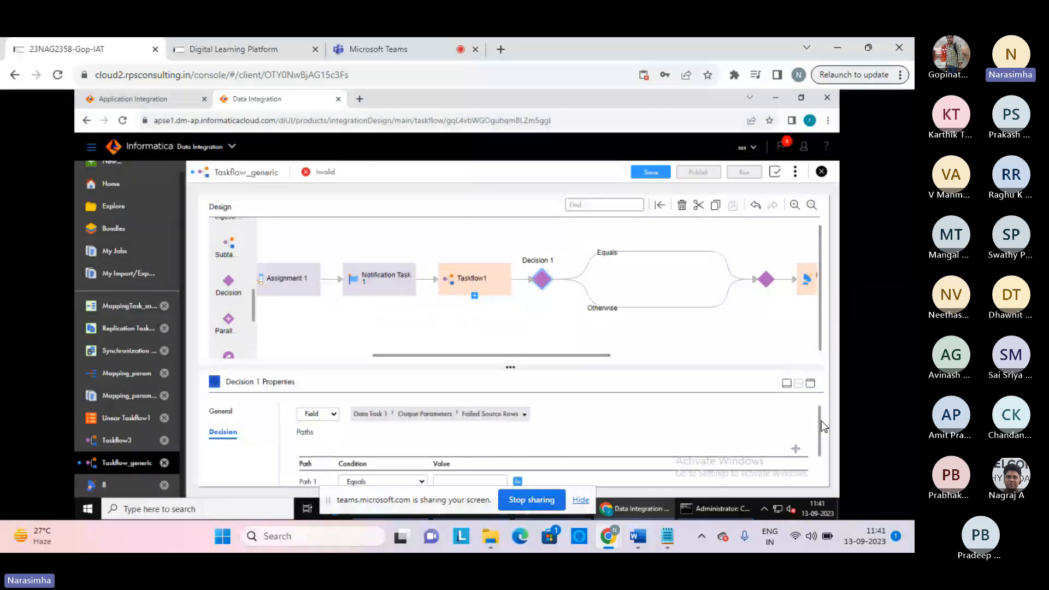
Step: Set the decision's Path 1 to Greater than 1, keeping the Otherwise path
{"action": "left_click_drag", "start_coordinate": [821, 421], "coordinate": [812, 467]}
{"action": "left_click", "coordinate": [477, 438]}
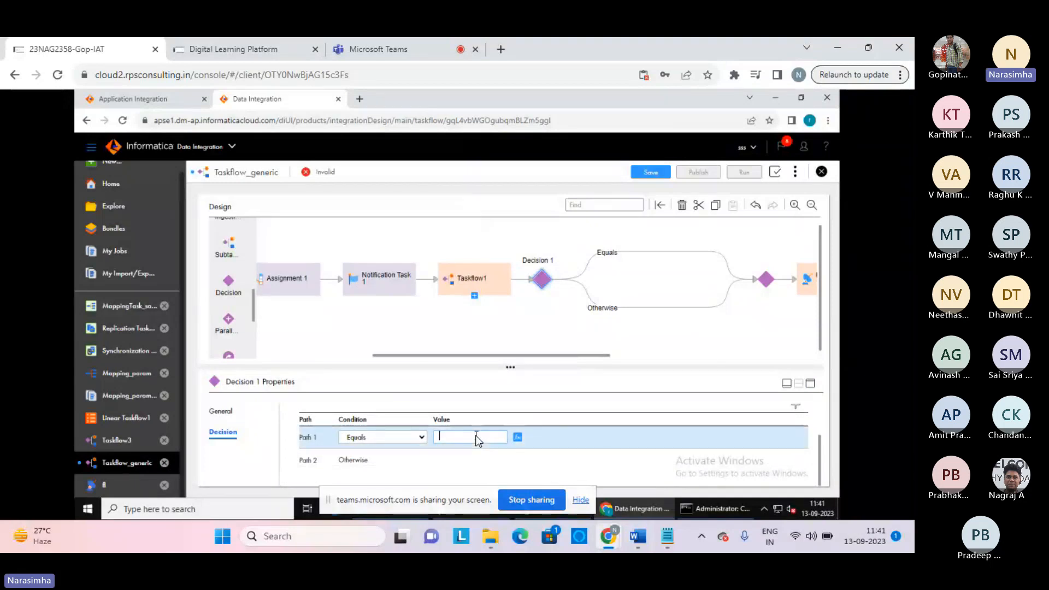
{"action": "left_click", "coordinate": [421, 438]}
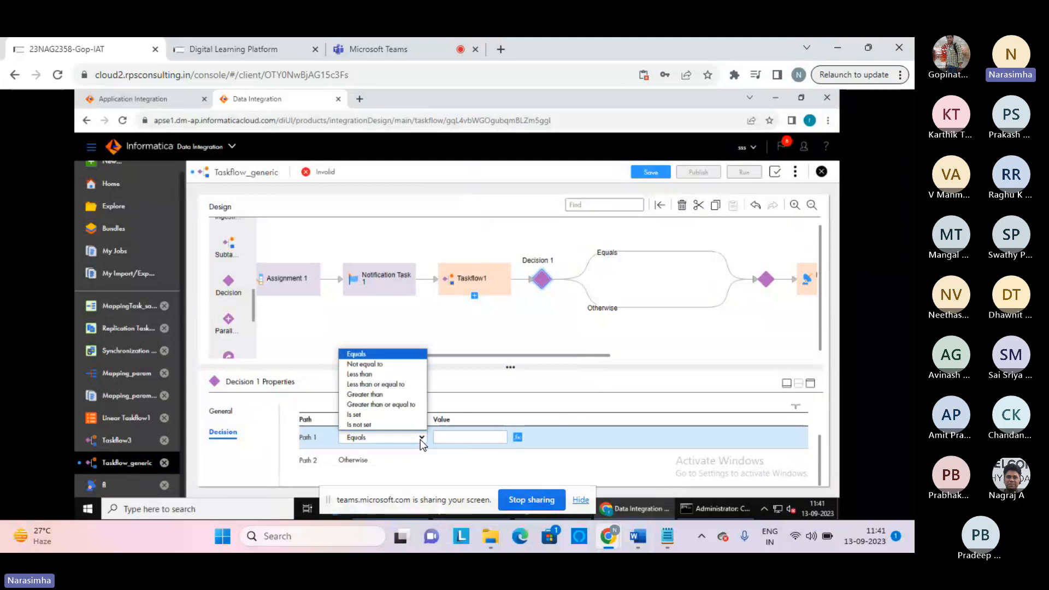
{"action": "left_click", "coordinate": [382, 394]}
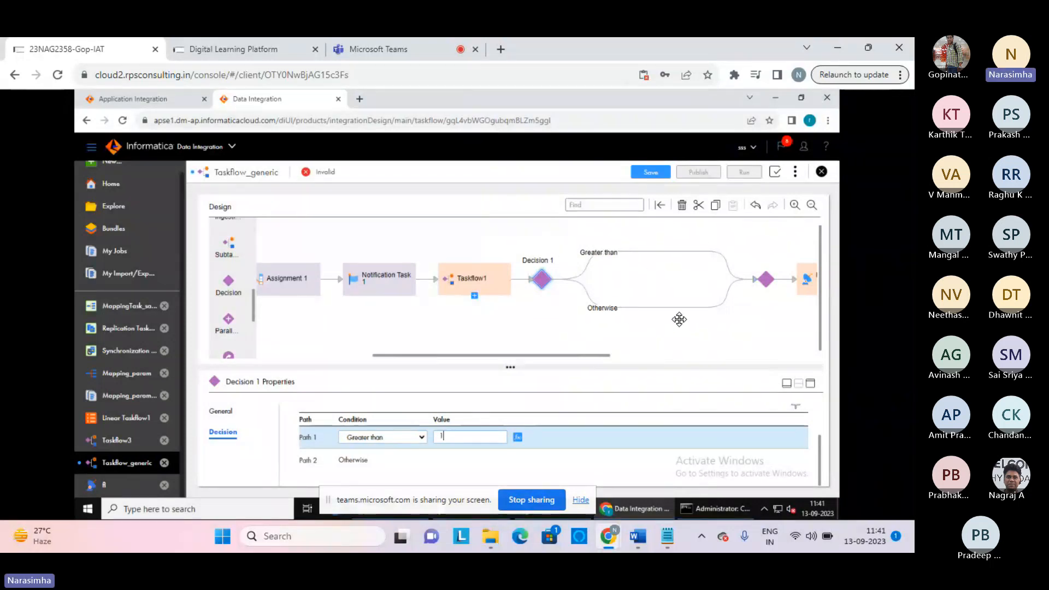
{"action": "left_click", "coordinate": [626, 356]}
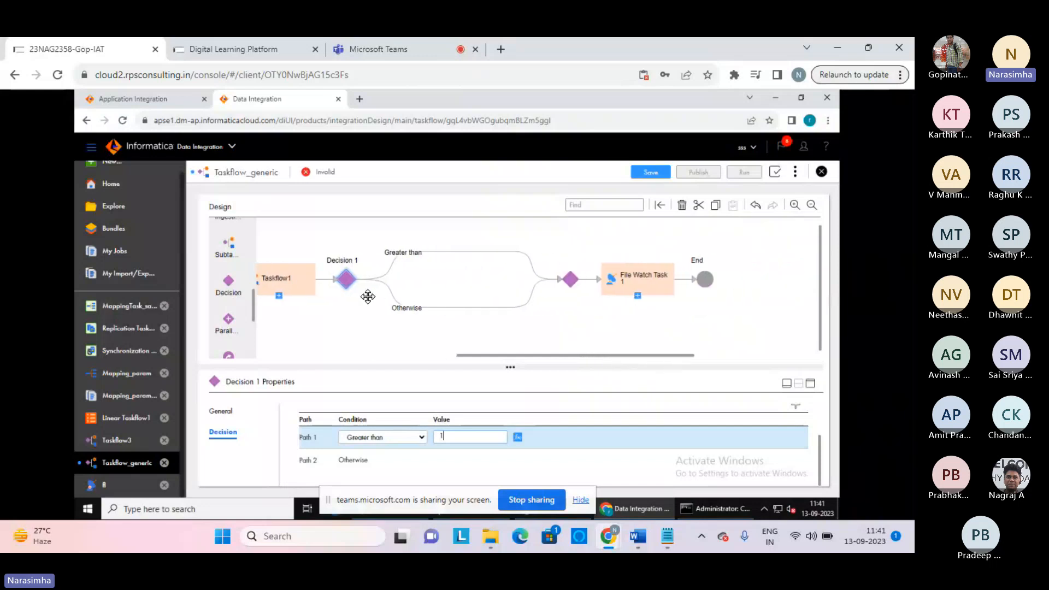
{"action": "left_click", "coordinate": [229, 321]}
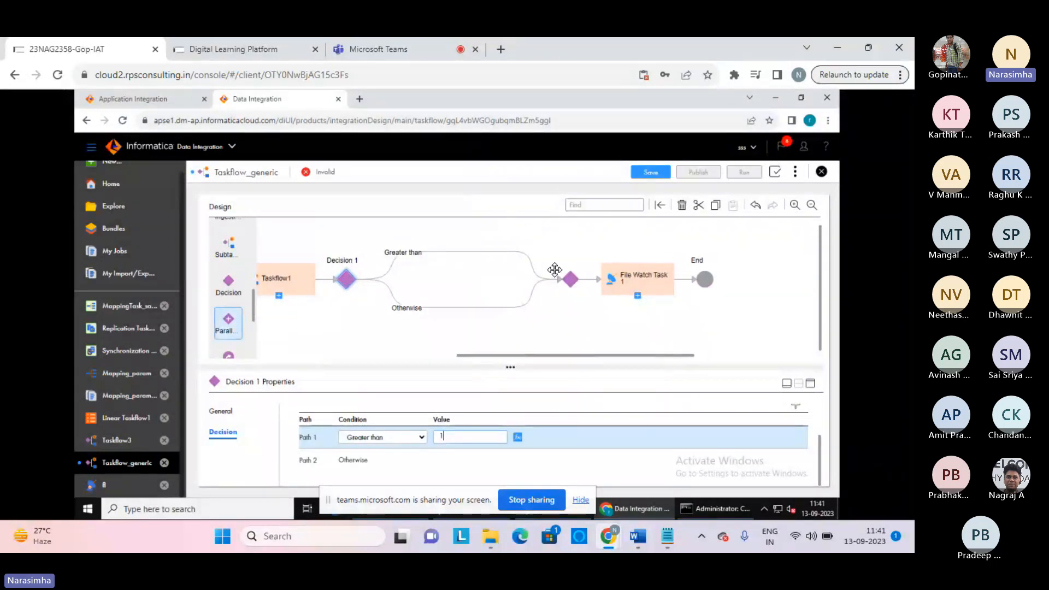
{"action": "left_click_drag", "start_coordinate": [555, 269], "coordinate": [552, 279]}
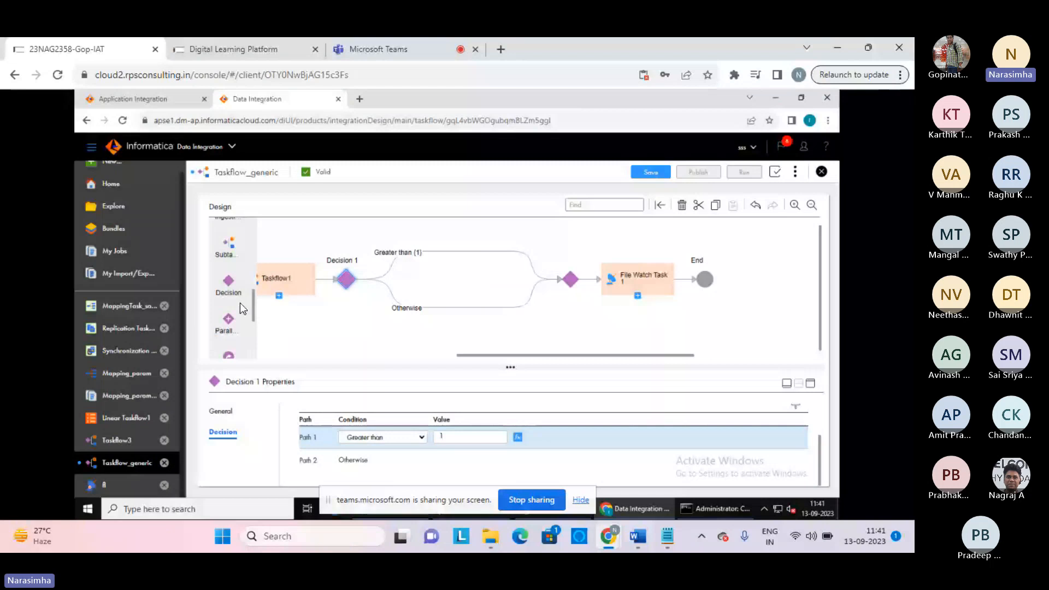
Step: Insert Parallel Paths before File Watch Task 1 and put Data Task 2 running MappingTask2 on the upper branch
{"action": "mouse_move", "coordinate": [229, 321]}
{"action": "left_mouse_down"}
{"action": "mouse_move", "coordinate": [549, 282]}
{"action": "mouse_move", "coordinate": [389, 271]}
{"action": "mouse_move", "coordinate": [228, 328]}
{"action": "mouse_move", "coordinate": [588, 279]}
{"action": "left_mouse_up"}
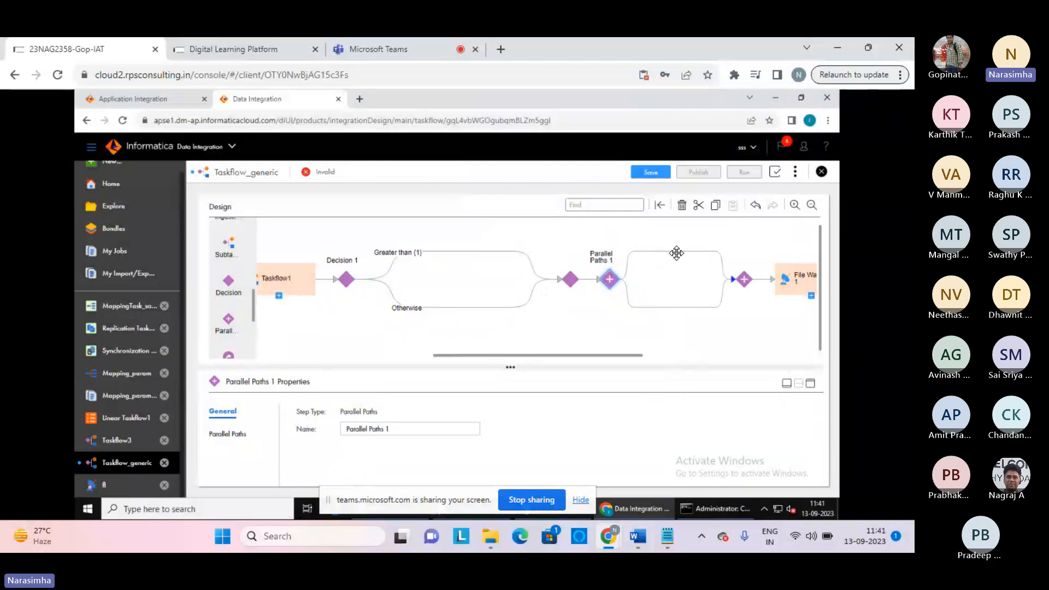
{"action": "left_click", "coordinate": [677, 254]}
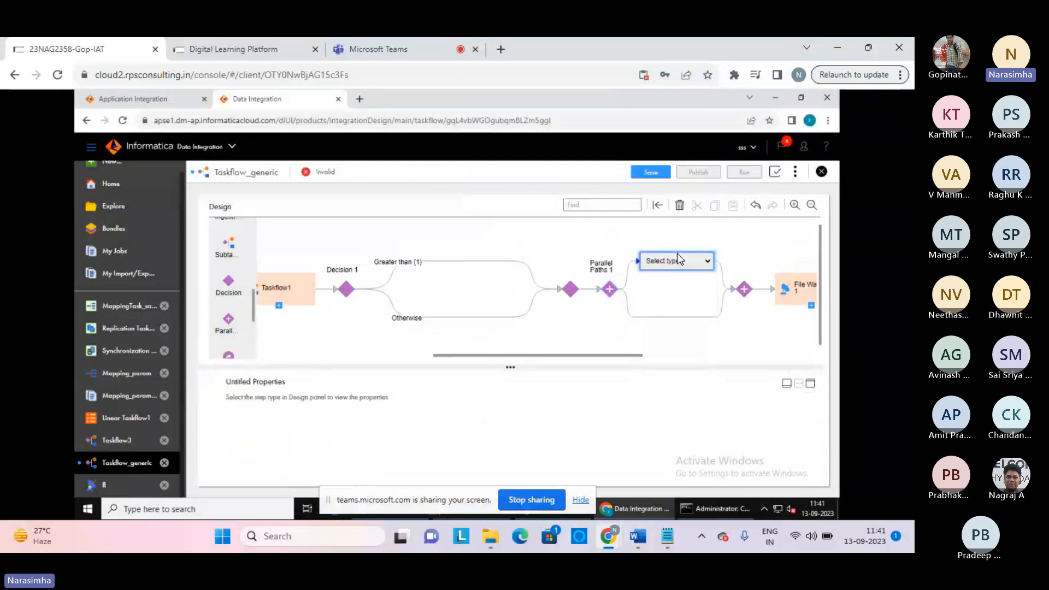
{"action": "left_click", "coordinate": [708, 262]}
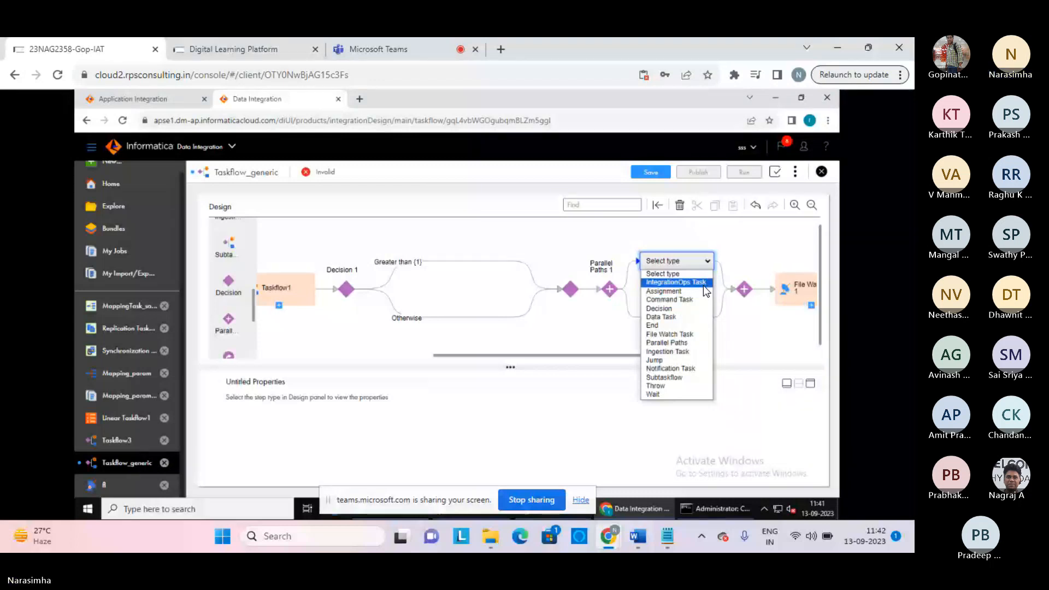
{"action": "left_click", "coordinate": [662, 317]}
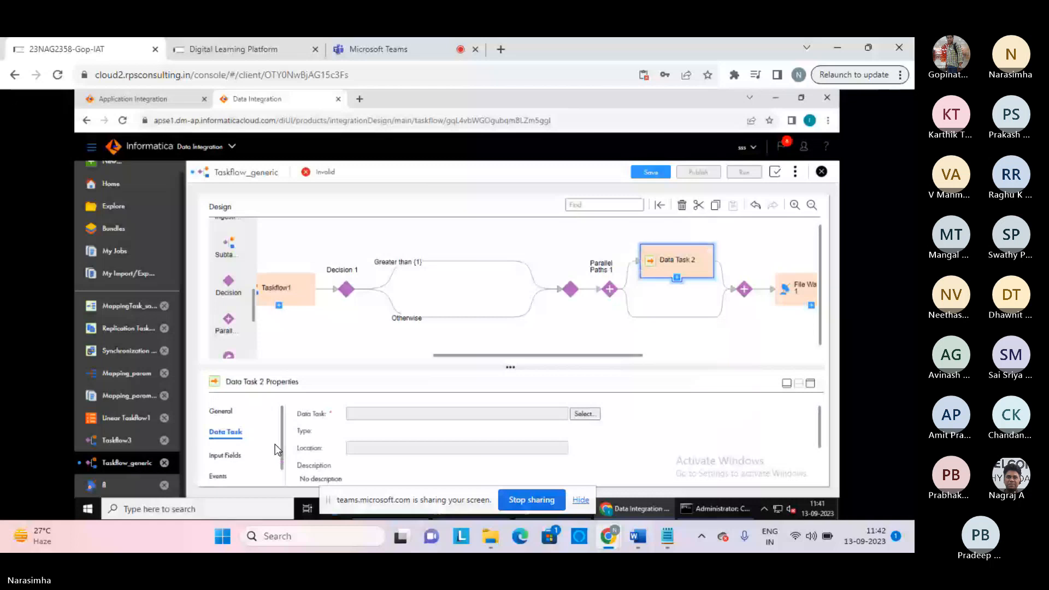
{"action": "left_click", "coordinate": [583, 415]}
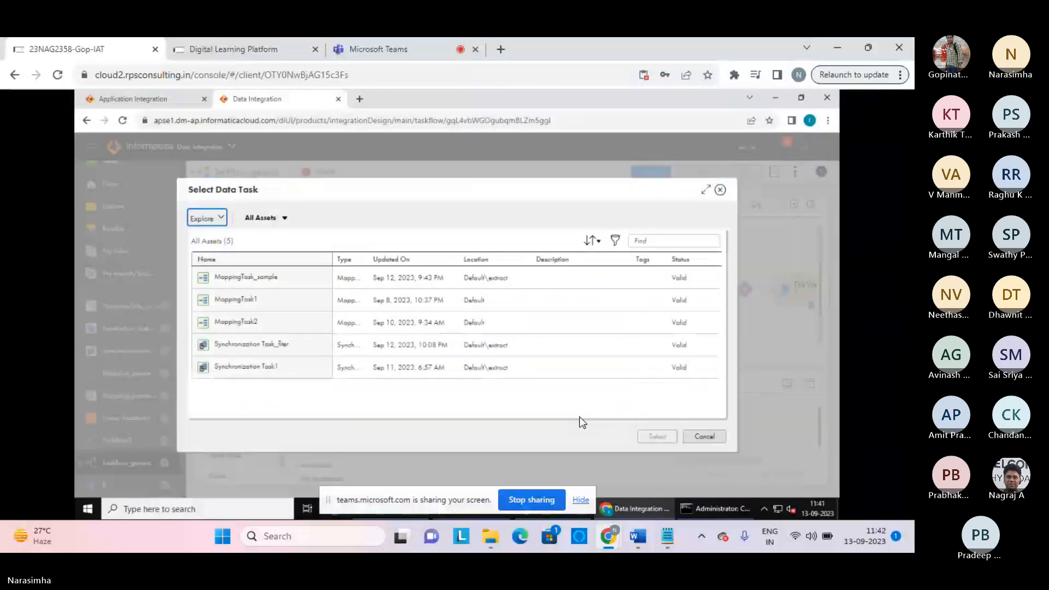
{"action": "left_click", "coordinate": [341, 323]}
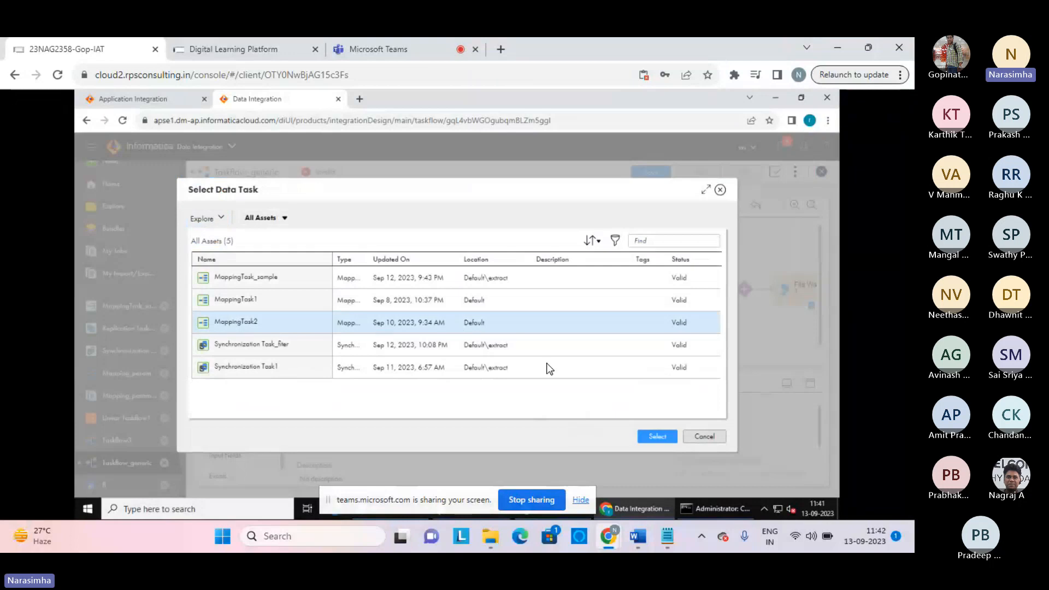
{"action": "left_click", "coordinate": [657, 437]}
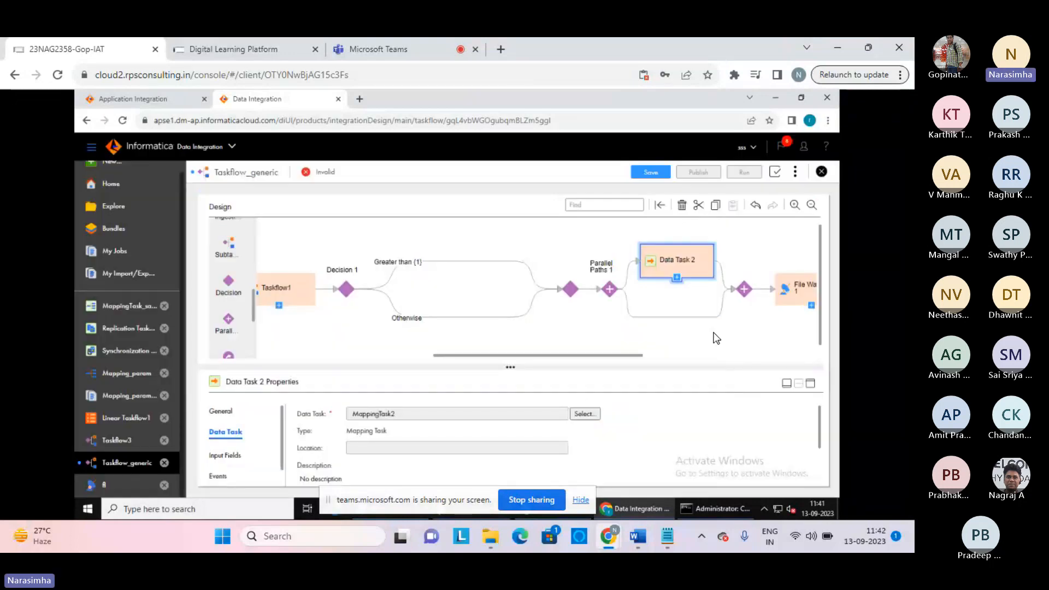
Step: Add a Throw step on the lower parallel branch and enter its fault code
{"action": "left_click", "coordinate": [678, 320]}
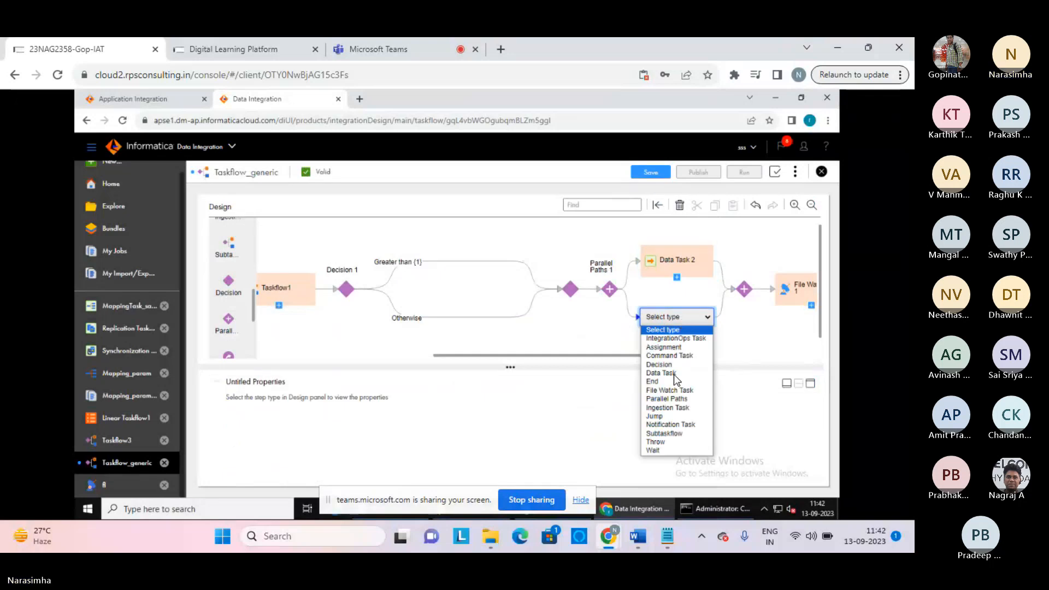
{"action": "left_click", "coordinate": [668, 447]}
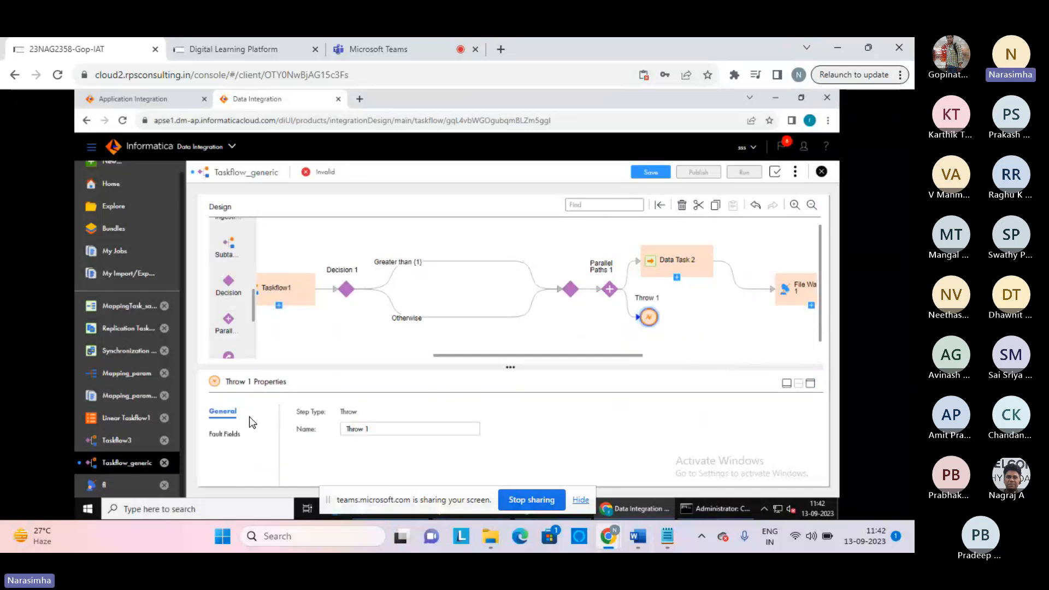
{"action": "left_click", "coordinate": [224, 435]}
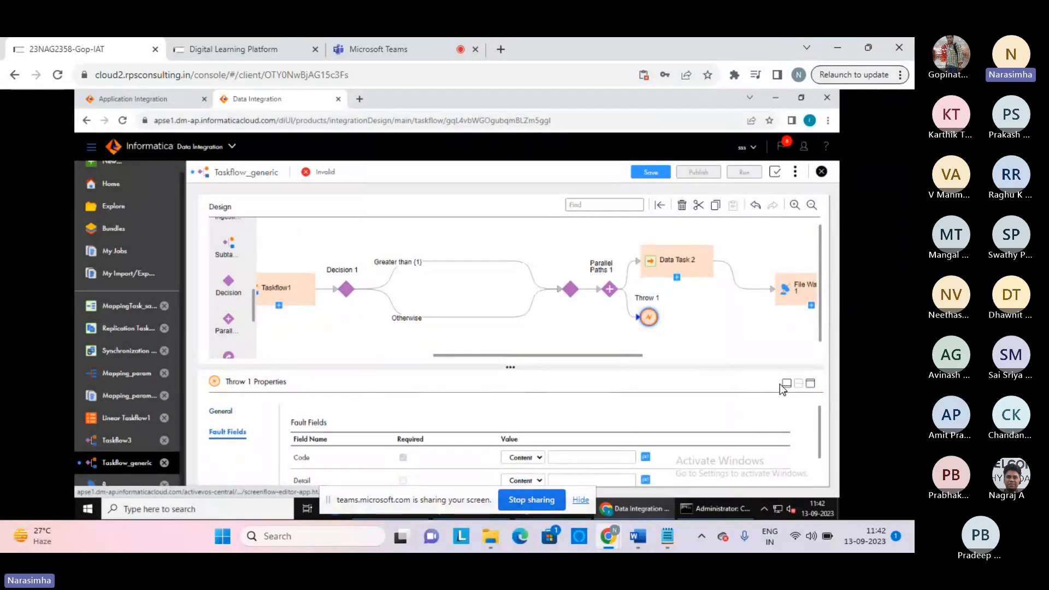
{"action": "left_click", "coordinate": [812, 384]}
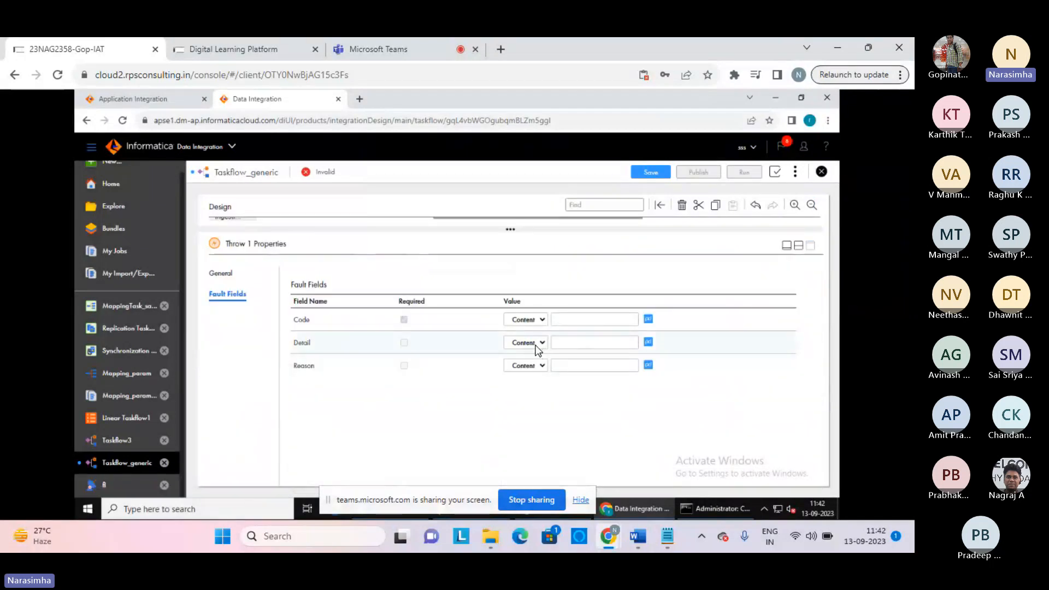
{"action": "type", "text": "1000"}
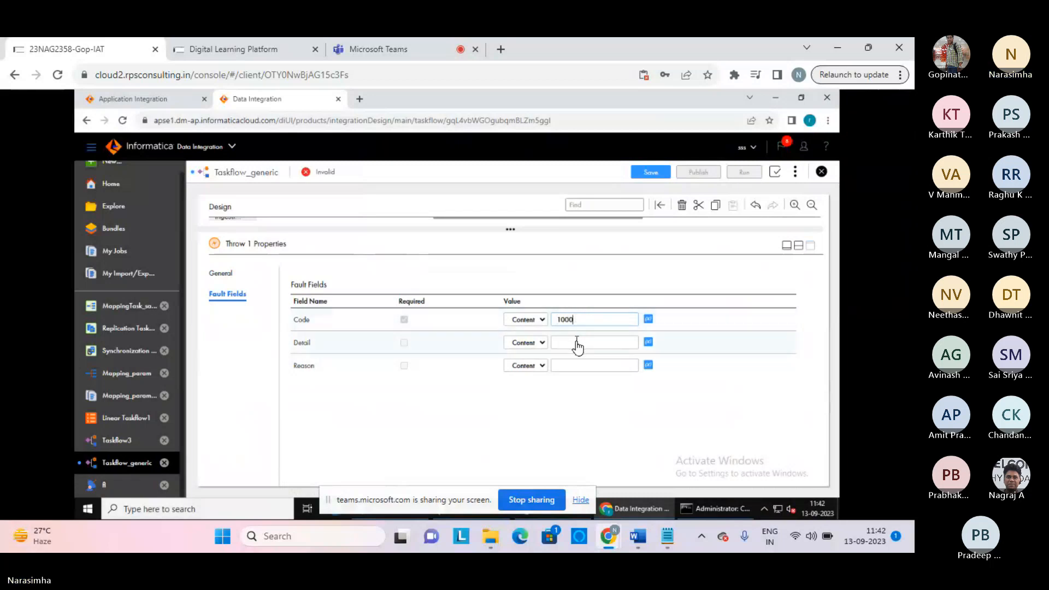
Step: Enter 'unexpected error' as the fault Detail and copy it into Reason
{"action": "left_click", "coordinate": [578, 344]}
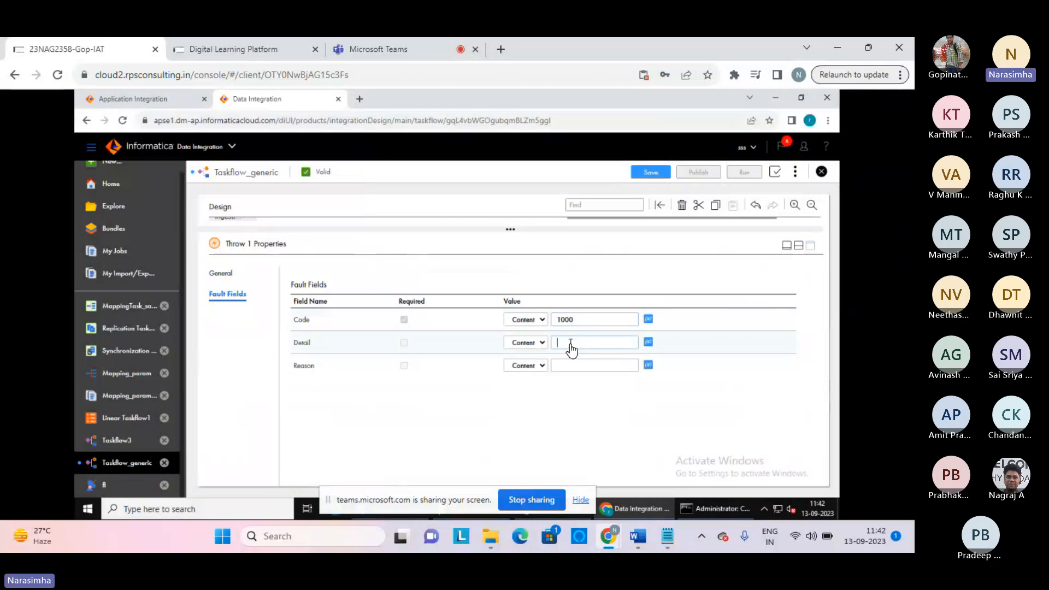
{"action": "type", "text": "unexpected error"}
{"action": "left_click", "coordinate": [589, 367]}
{"action": "triple_click", "coordinate": [558, 345]}
{"action": "key", "text": "ctrl+c"}
{"action": "left_click", "coordinate": [584, 367]}
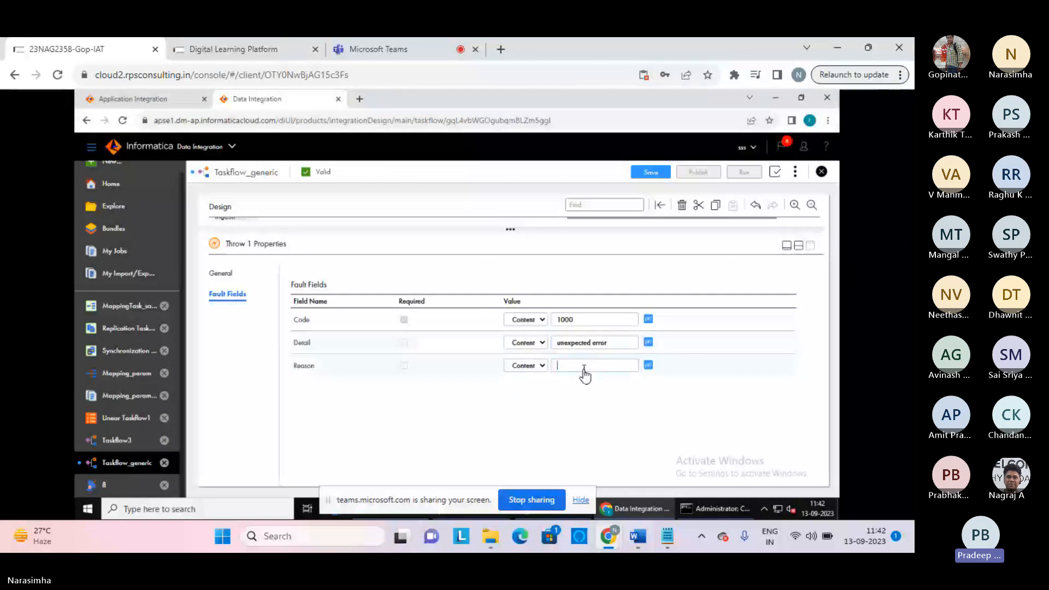
{"action": "key", "text": "ctrl+v"}
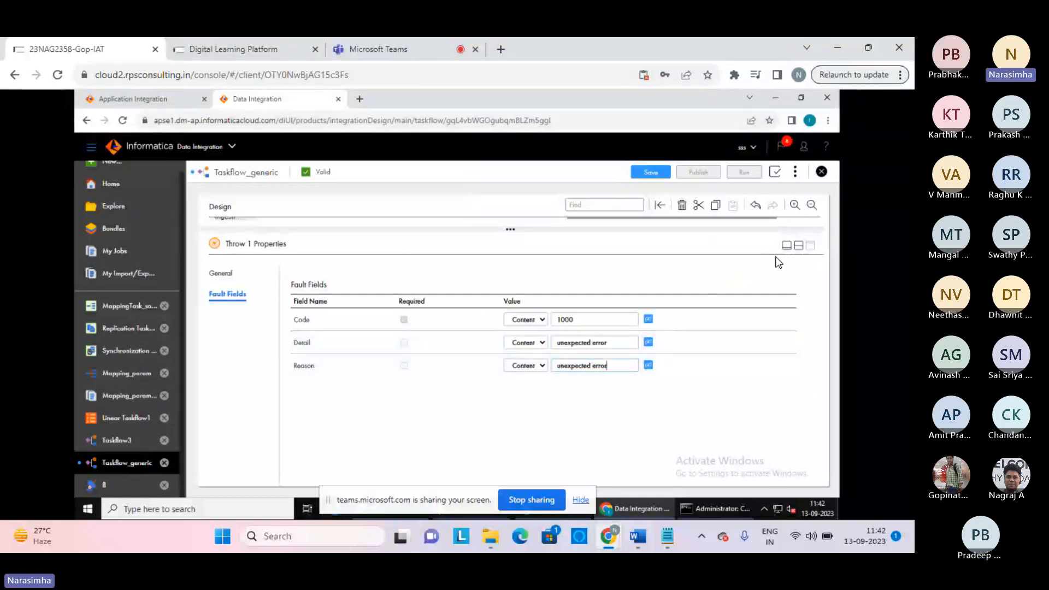
{"action": "left_click", "coordinate": [799, 246]}
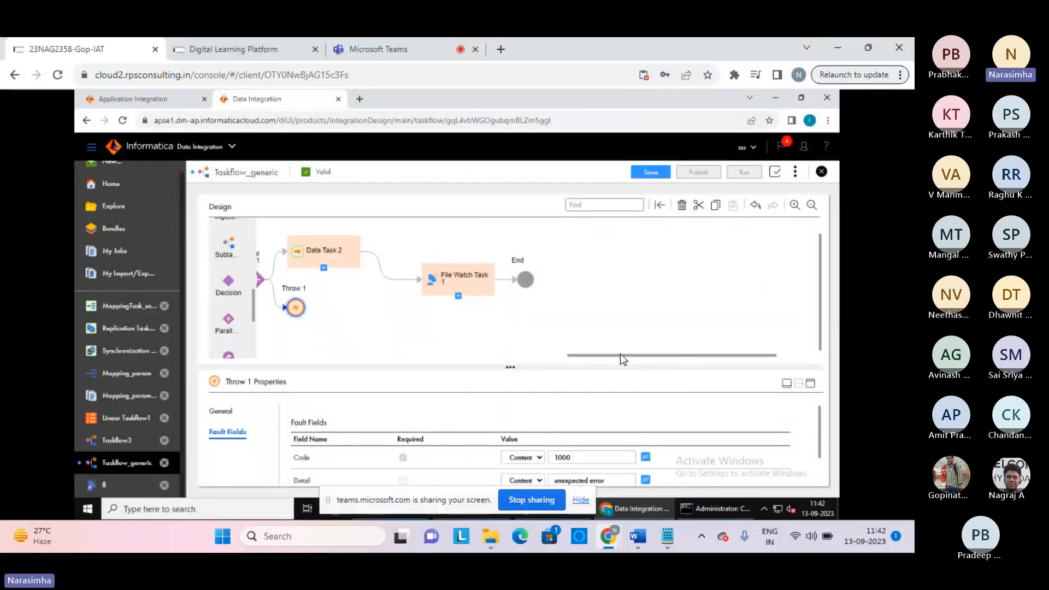
{"action": "left_click_drag", "start_coordinate": [621, 359], "coordinate": [549, 360]}
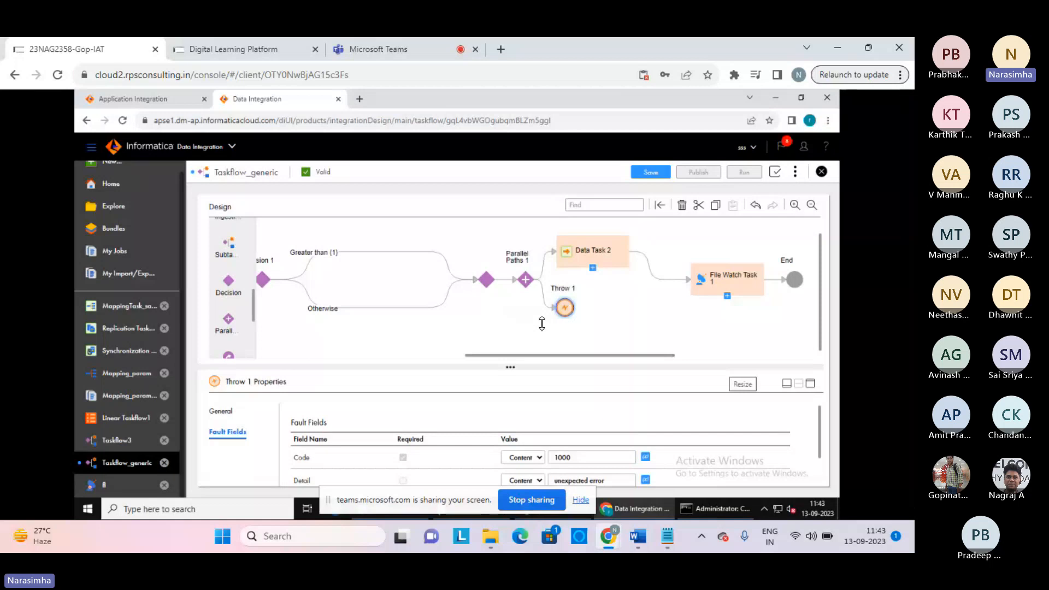
{"action": "scroll", "coordinate": [230, 273], "scroll_direction": "down", "scroll_amount": 2}
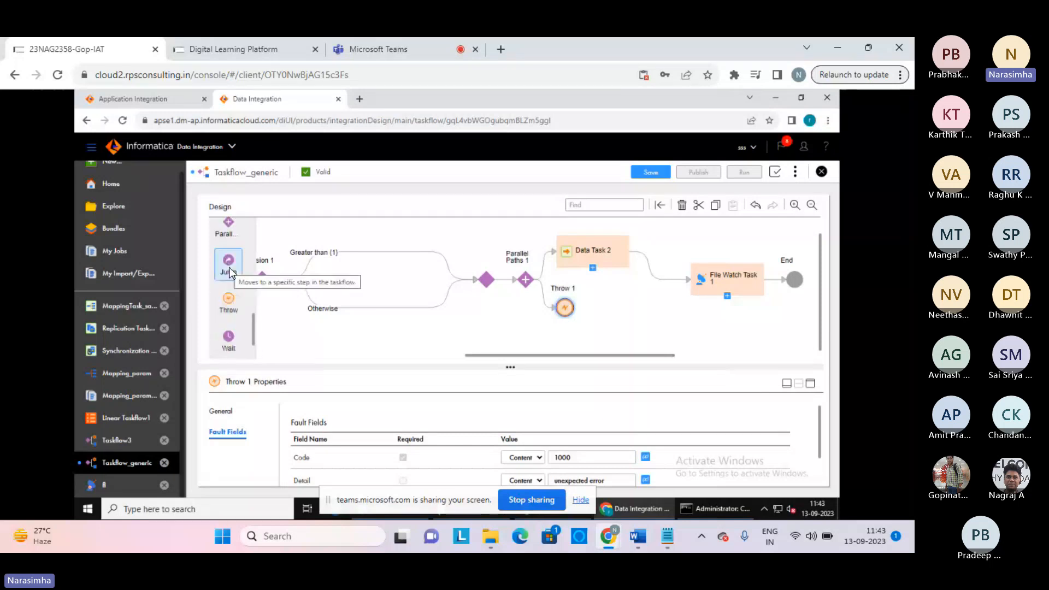
Step: Add a Jump step to Taskflow1 after Data Task 2, then drop a Wait step before it
{"action": "left_click_drag", "start_coordinate": [230, 274], "coordinate": [655, 278]}
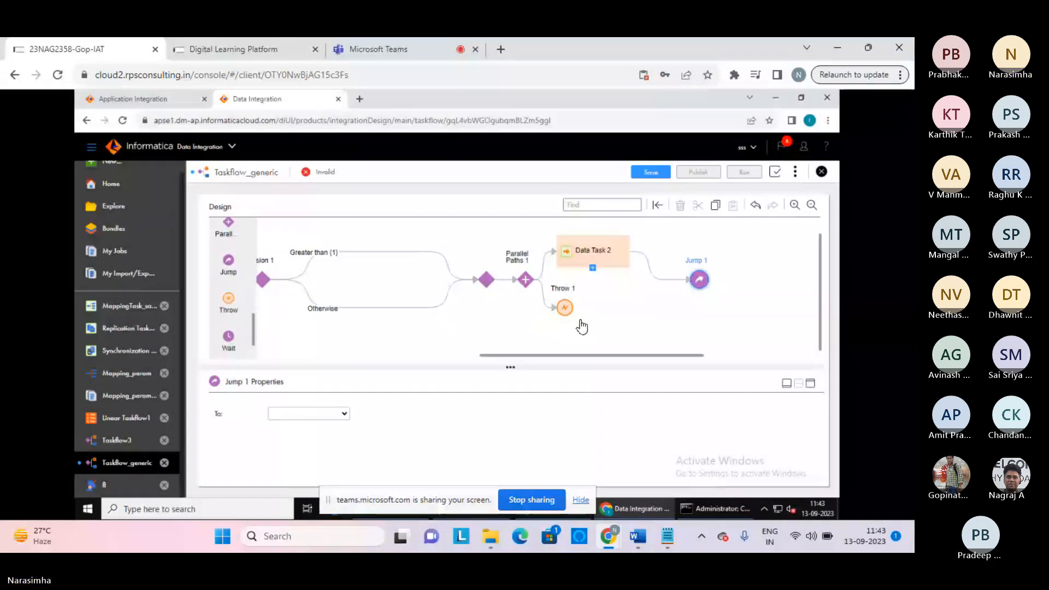
{"action": "left_click", "coordinate": [302, 414]}
{"action": "left_click", "coordinate": [299, 402]}
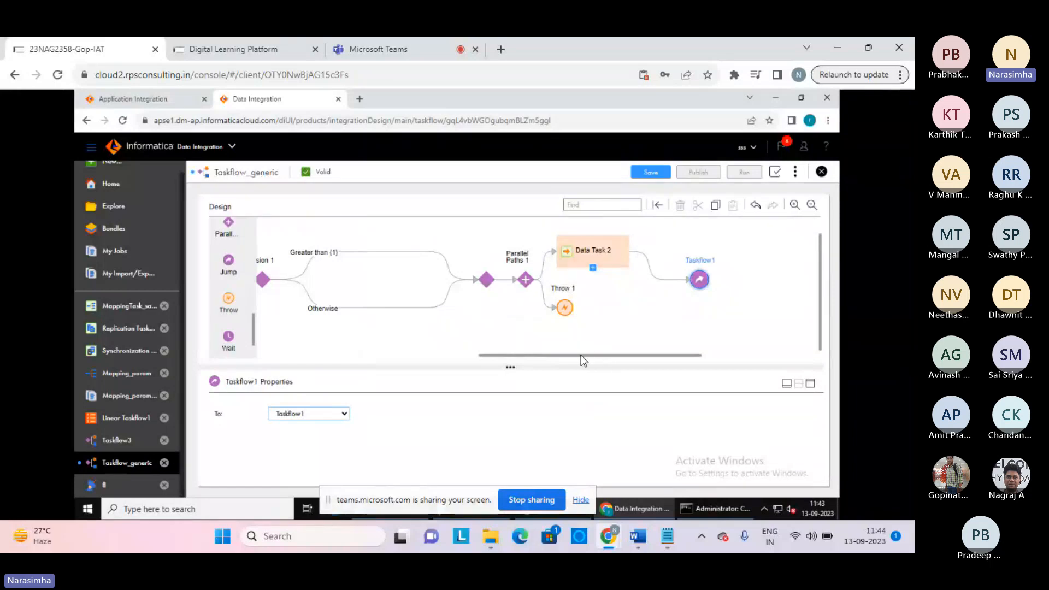
{"action": "left_click_drag", "start_coordinate": [581, 355], "coordinate": [512, 358]}
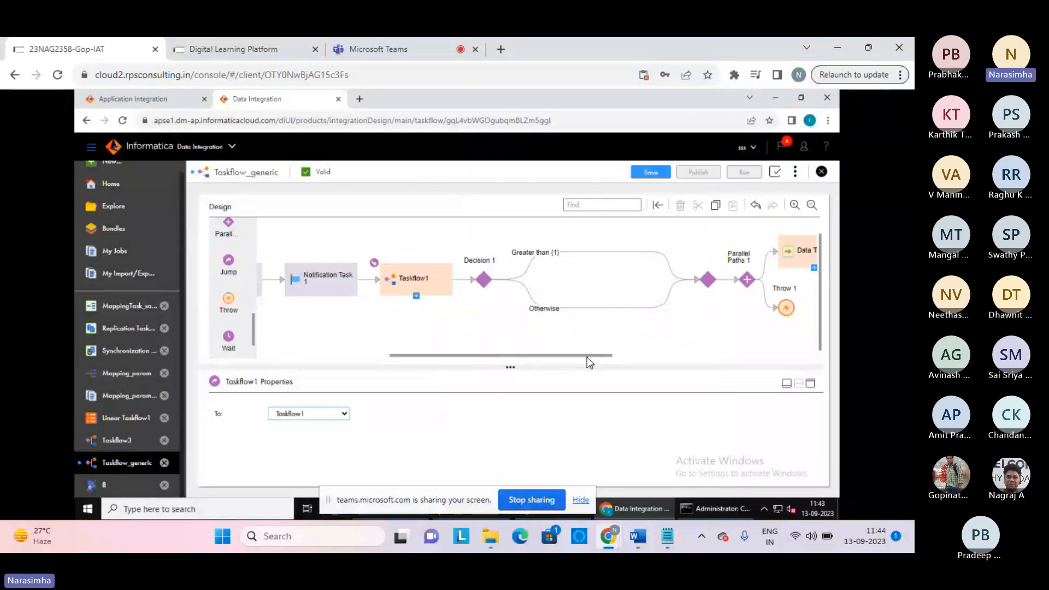
{"action": "scroll", "coordinate": [720, 368], "scroll_direction": "right", "scroll_amount": 5}
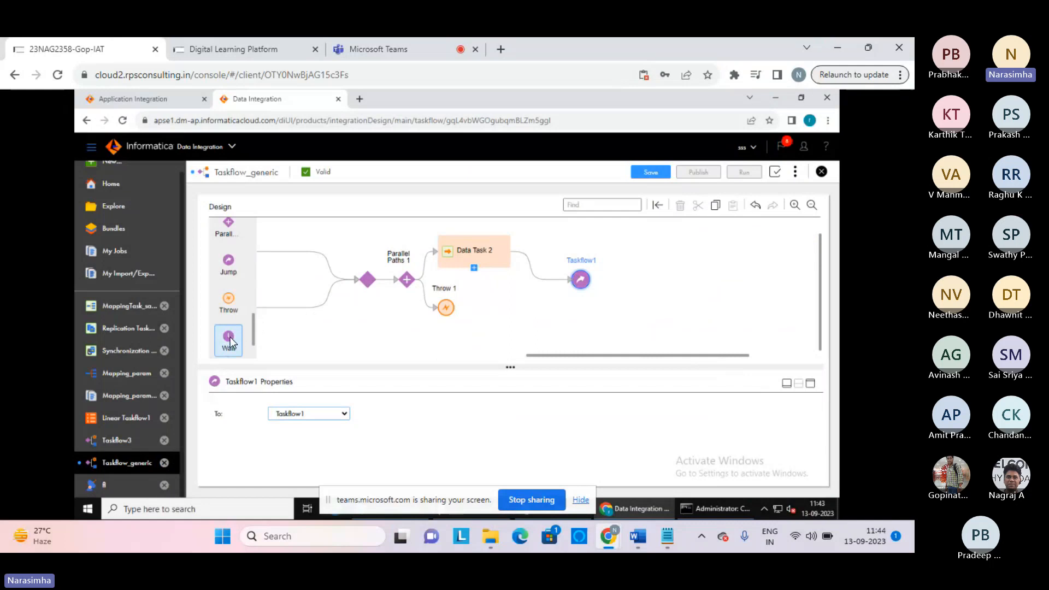
{"action": "mouse_move", "coordinate": [236, 339]}
{"action": "left_mouse_down"}
{"action": "mouse_move", "coordinate": [538, 265]}
{"action": "mouse_move", "coordinate": [529, 268]}
{"action": "left_mouse_up"}
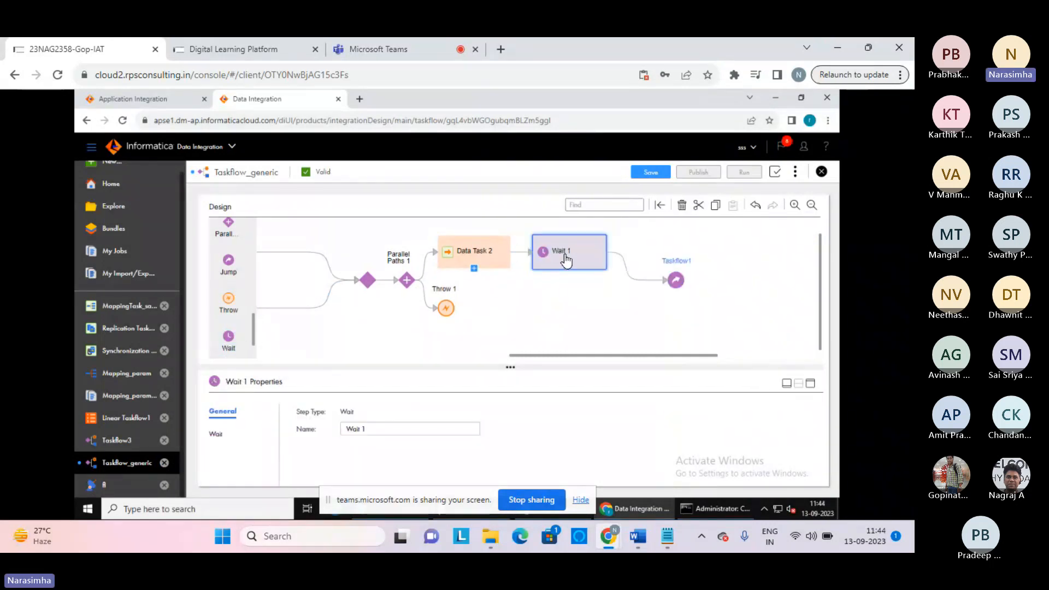
Step: Set the Wait 1 period to 1 second, between Data Task 2 and Taskflow1
{"action": "left_click", "coordinate": [217, 435]}
{"action": "left_click", "coordinate": [479, 434]}
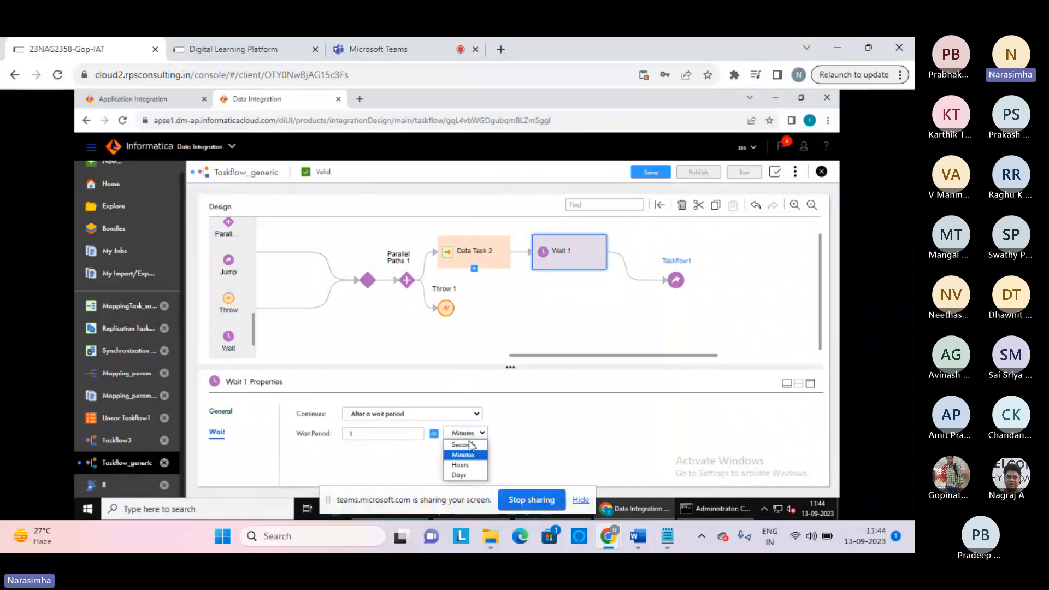
{"action": "left_click", "coordinate": [467, 442]}
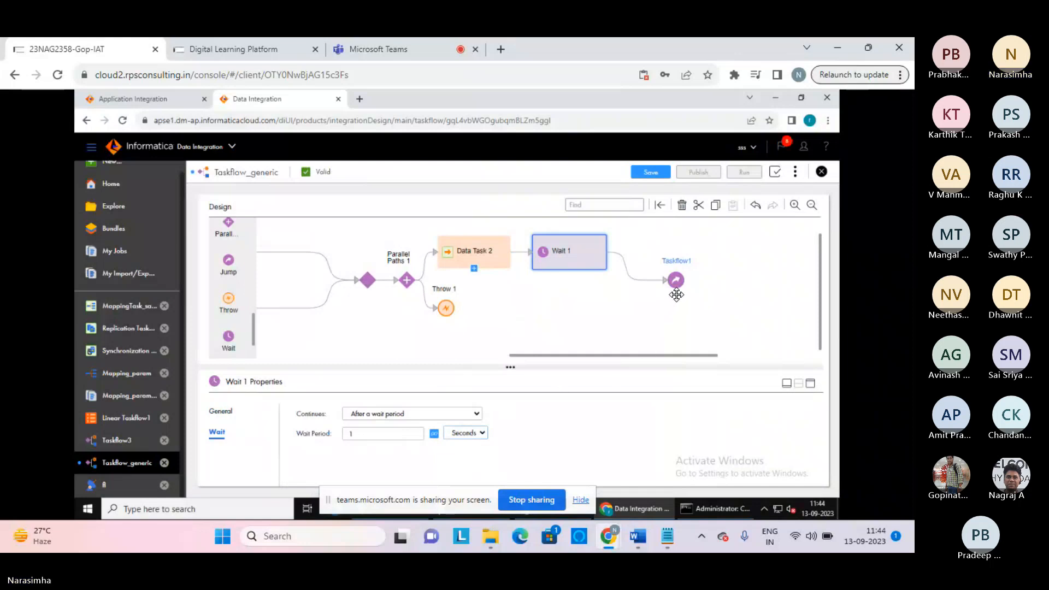
{"action": "left_click", "coordinate": [481, 261]}
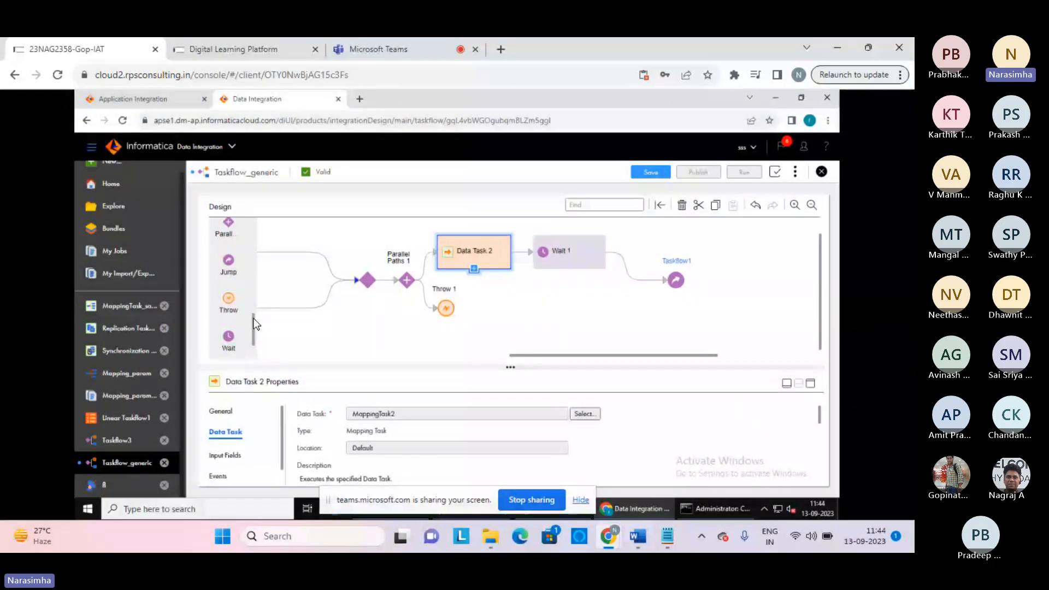
{"action": "left_click_drag", "start_coordinate": [251, 323], "coordinate": [257, 222]}
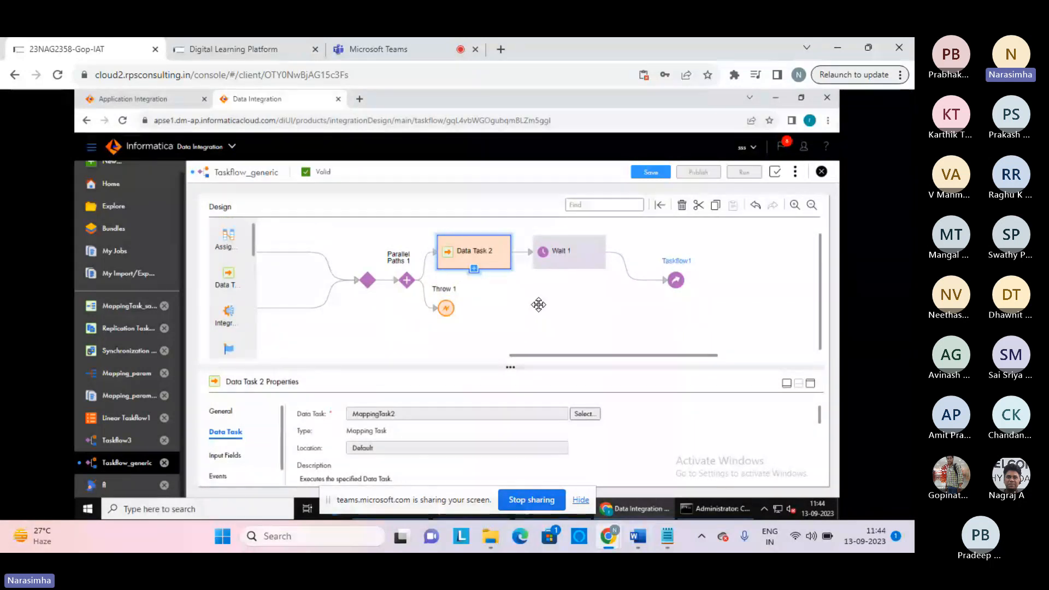
Step: Save and run Taskflow_generic, then go to My Jobs
{"action": "left_click", "coordinate": [650, 174]}
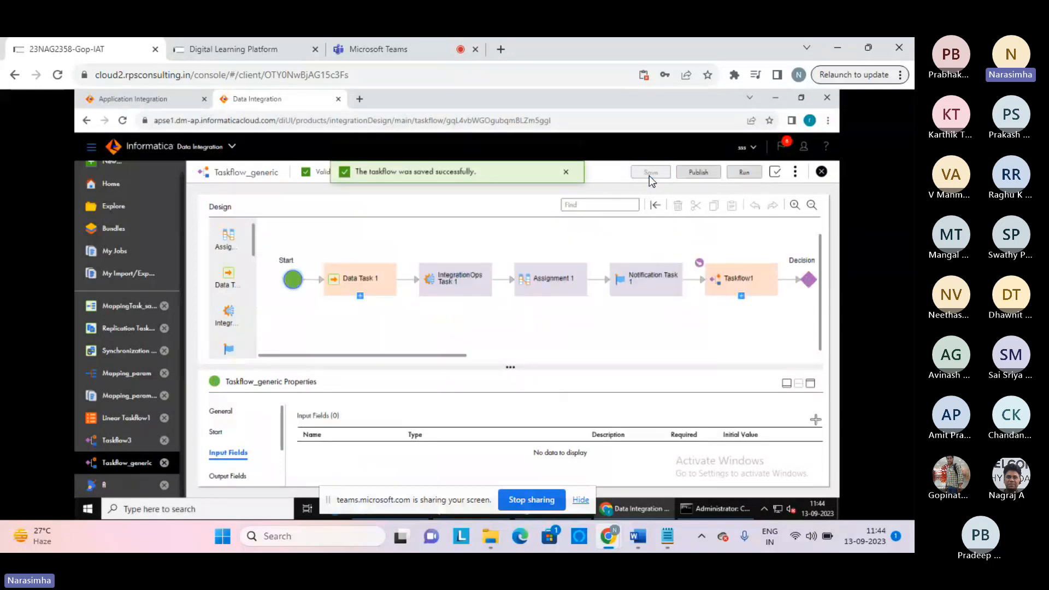
{"action": "left_click", "coordinate": [567, 172]}
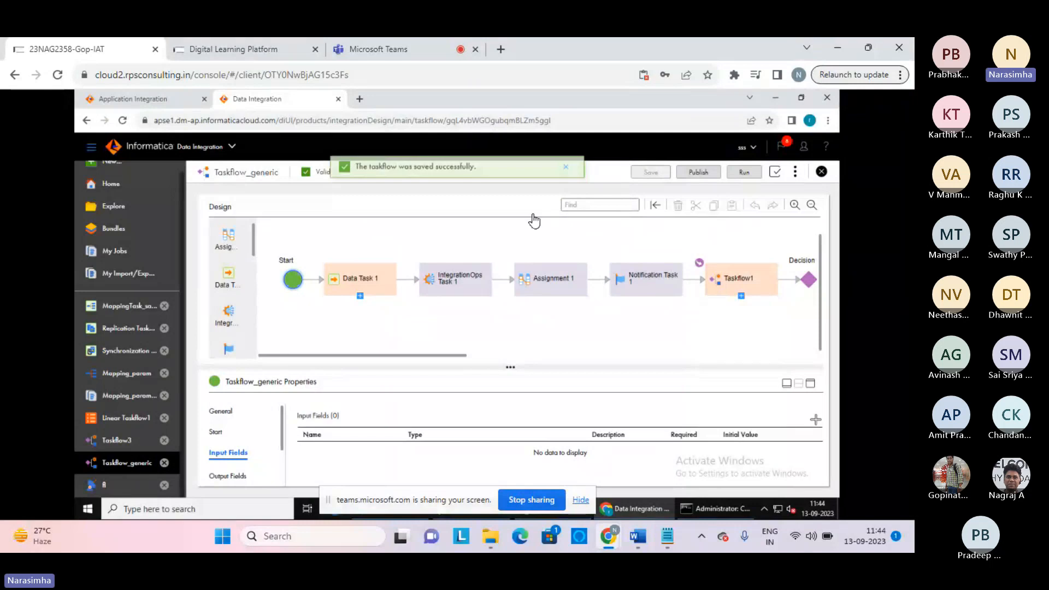
{"action": "left_click", "coordinate": [743, 174]}
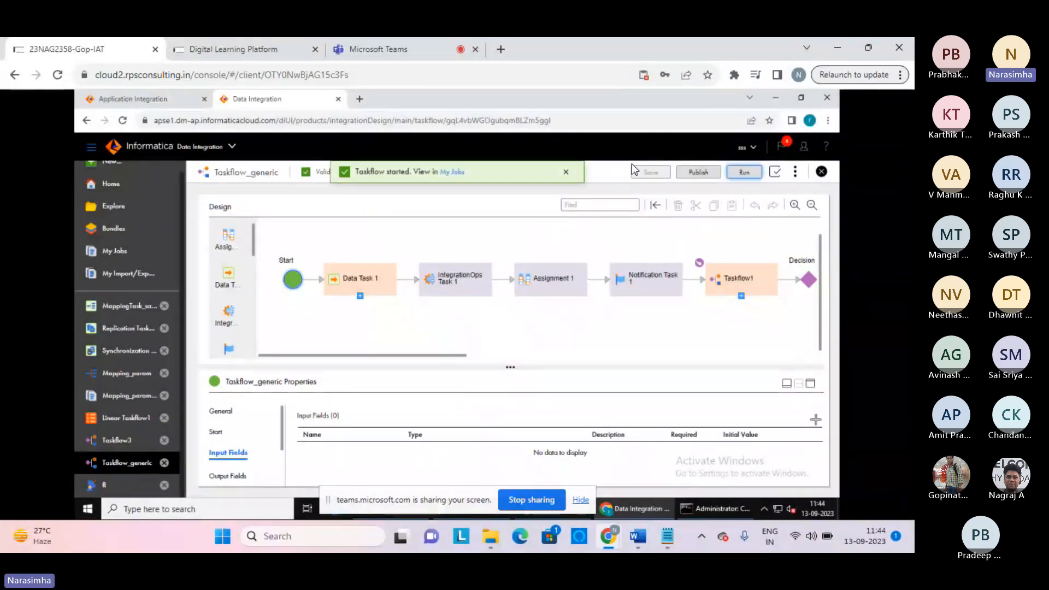
{"action": "left_click", "coordinate": [457, 173]}
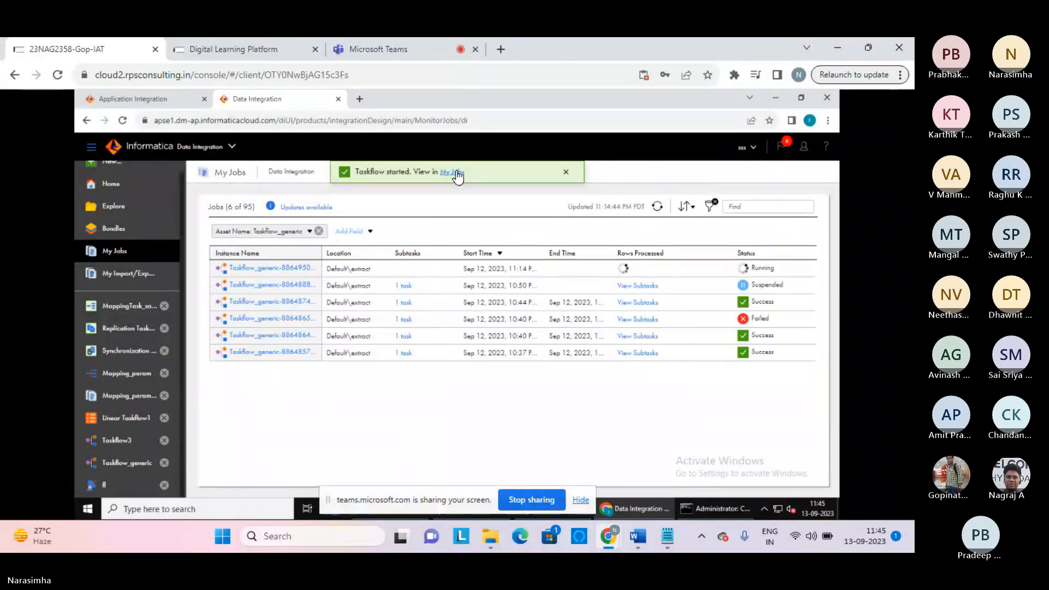
Step: Refresh My Jobs until the new Taskflow_generic run shows Running
{"action": "left_click", "coordinate": [658, 206]}
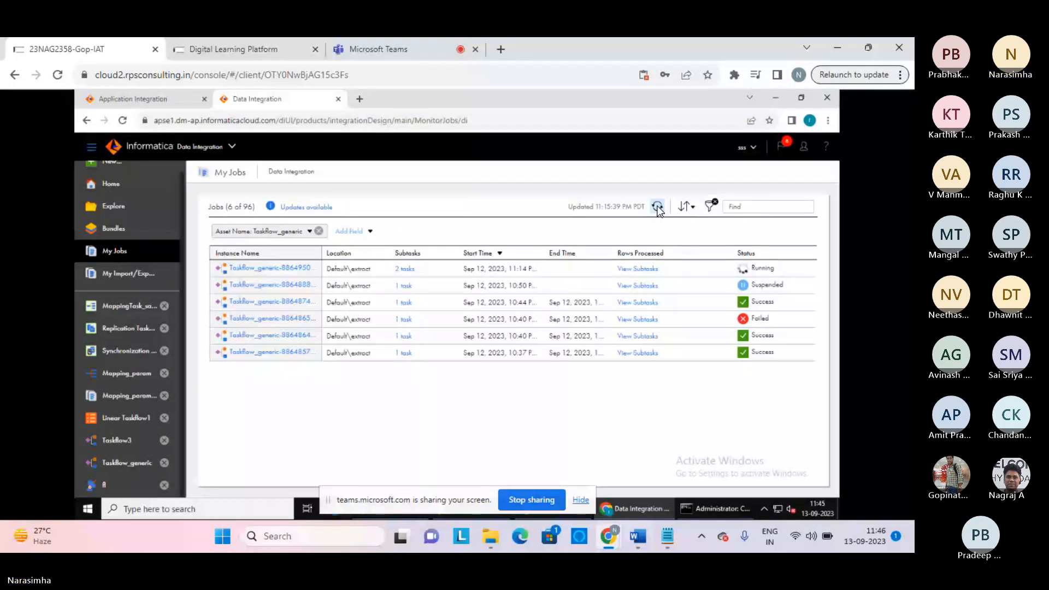
{"action": "left_click", "coordinate": [657, 208]}
{"action": "left_click", "coordinate": [657, 207]}
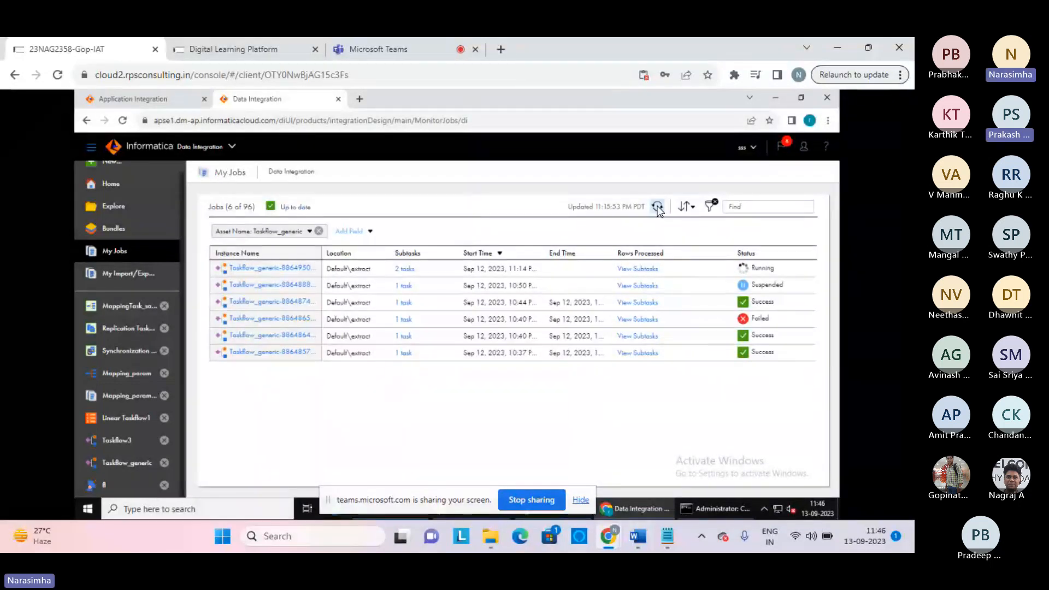
{"action": "left_click", "coordinate": [658, 206]}
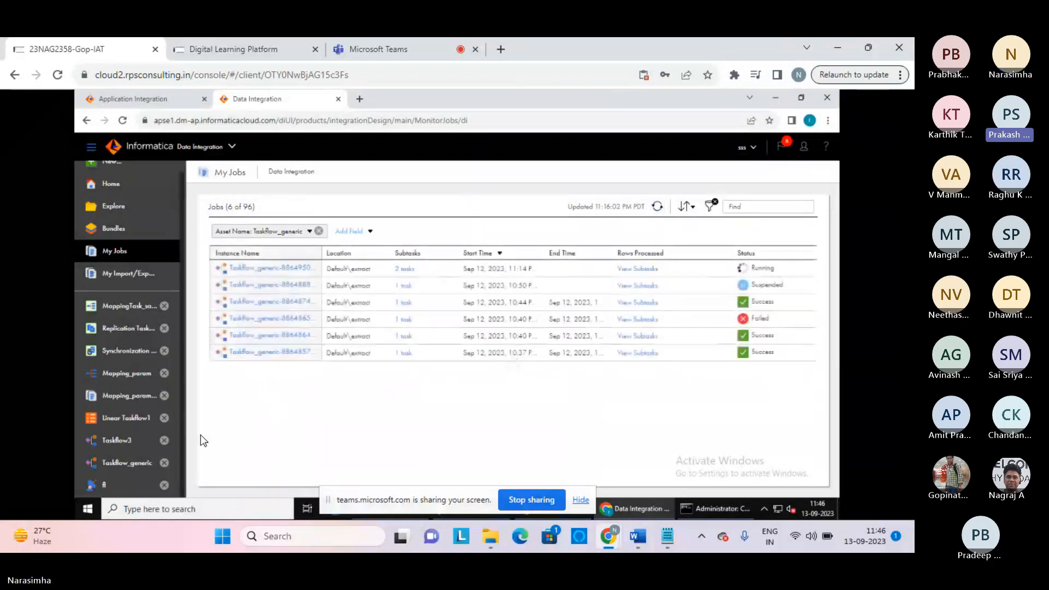
{"action": "left_click", "coordinate": [122, 462]}
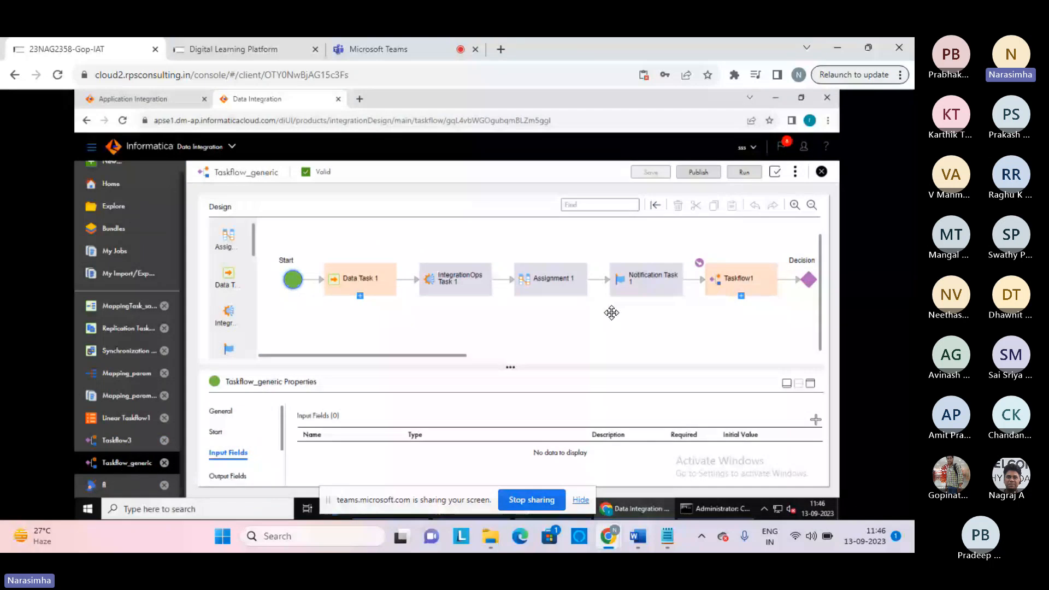
Step: Review Parallel Paths 1 and Decision 1 in Taskflow_generic, then close the designer
{"action": "left_click_drag", "start_coordinate": [453, 358], "coordinate": [624, 369]}
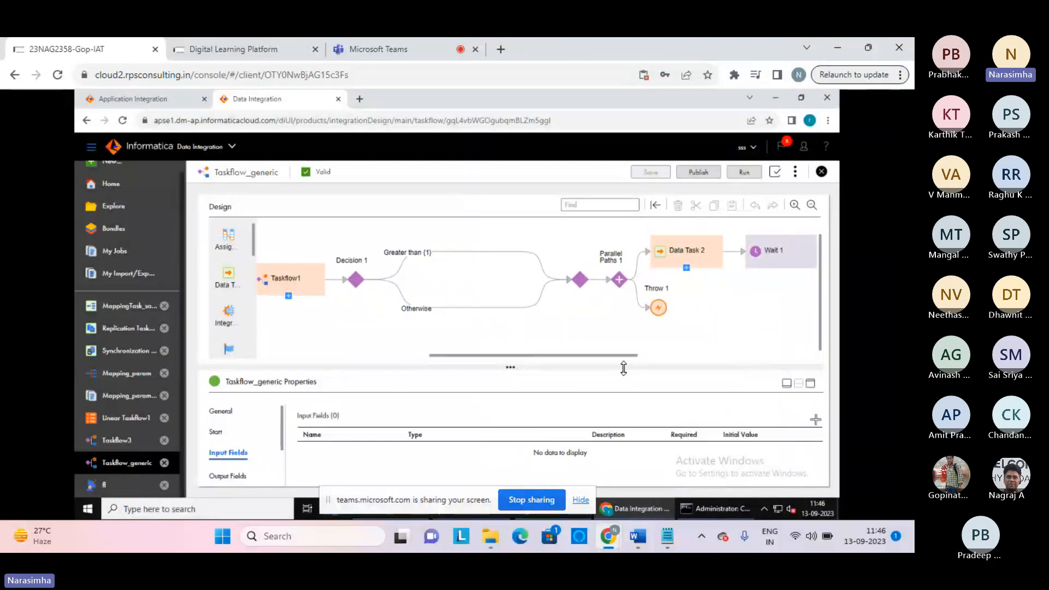
{"action": "left_click", "coordinate": [619, 280]}
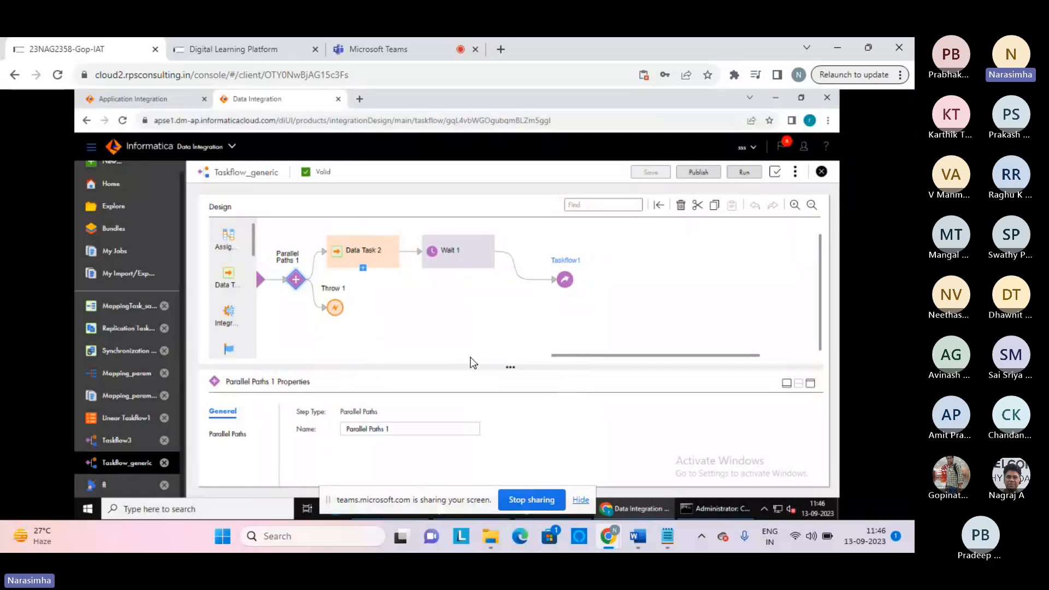
{"action": "left_click_drag", "start_coordinate": [562, 357], "coordinate": [427, 373]}
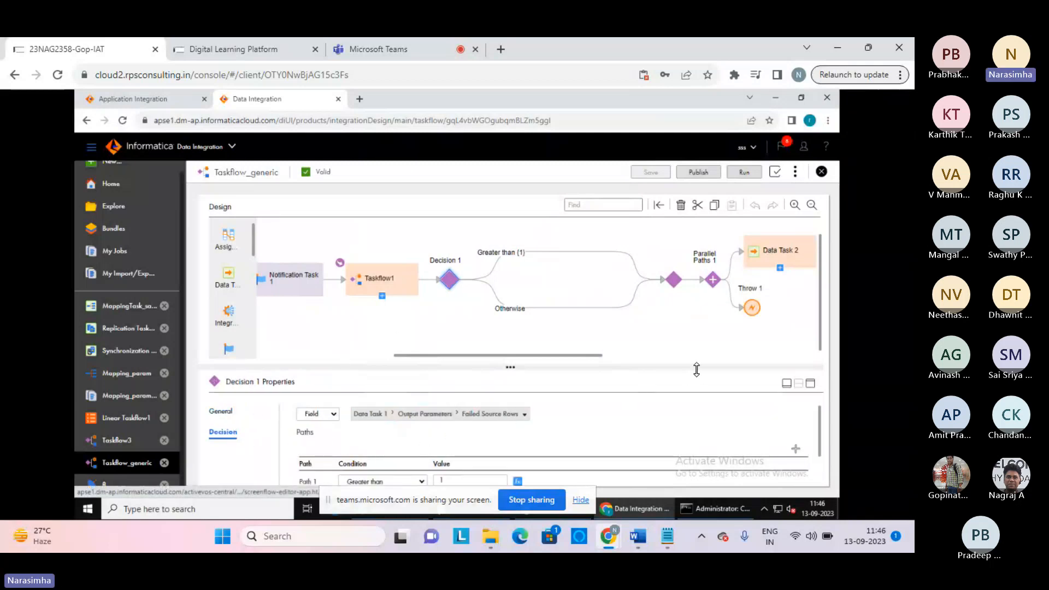
{"action": "left_click_drag", "start_coordinate": [583, 360], "coordinate": [651, 359]}
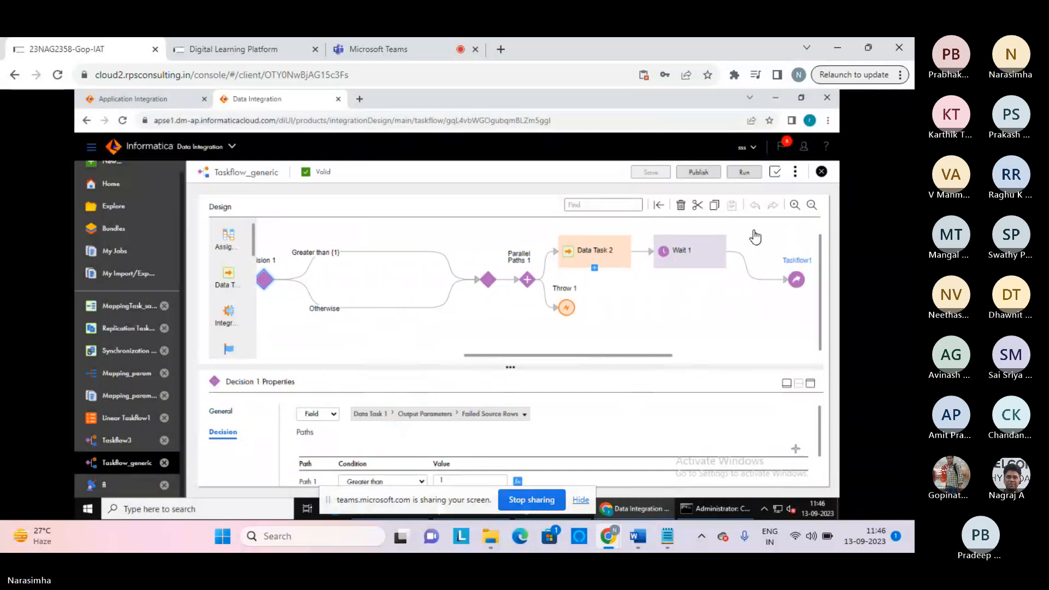
{"action": "left_click", "coordinate": [821, 171]}
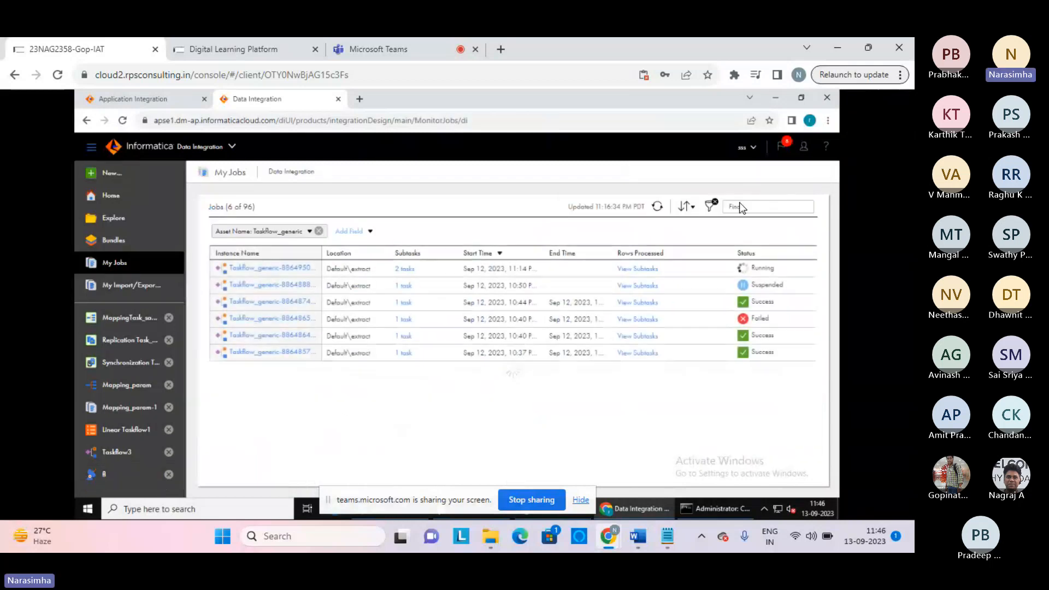
Step: Refresh the My Jobs list repeatedly, then bring up the My Services chooser
{"action": "left_click", "coordinate": [657, 211]}
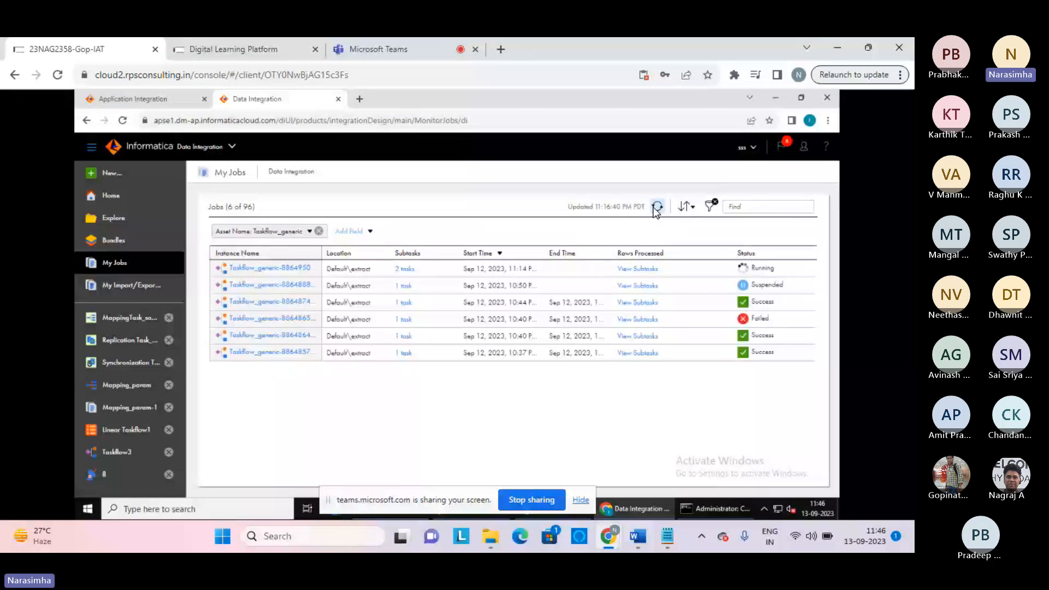
{"action": "left_click", "coordinate": [656, 211]}
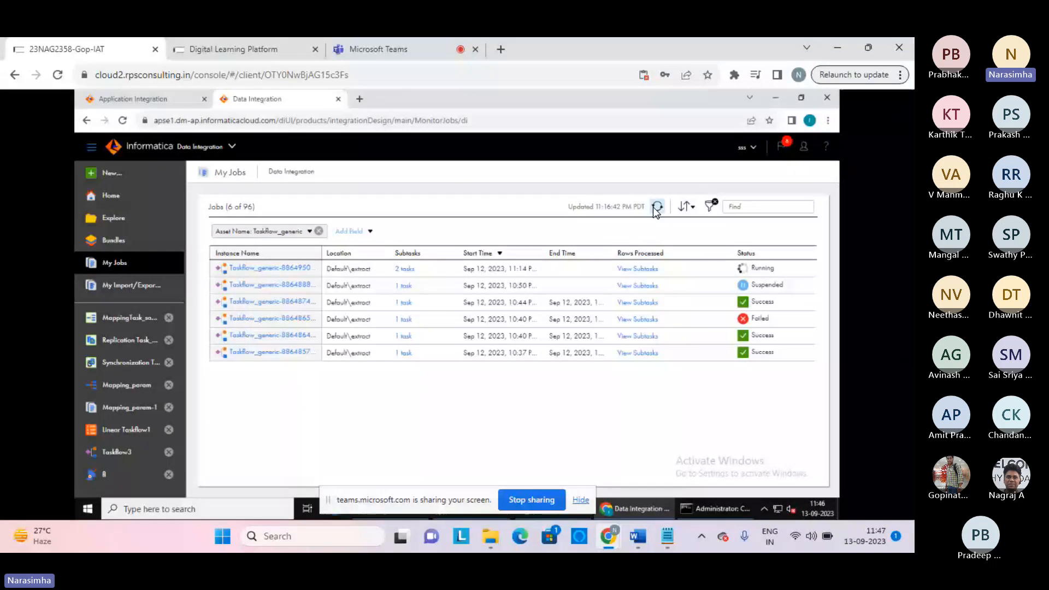
{"action": "left_click", "coordinate": [656, 208]}
{"action": "left_click", "coordinate": [656, 208]}
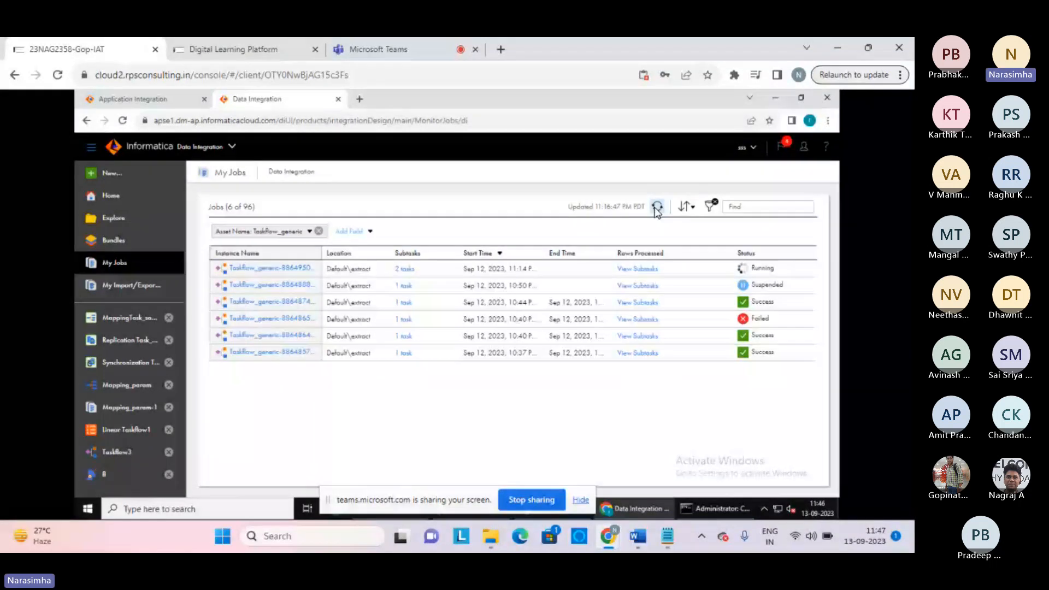
{"action": "left_click", "coordinate": [657, 208]}
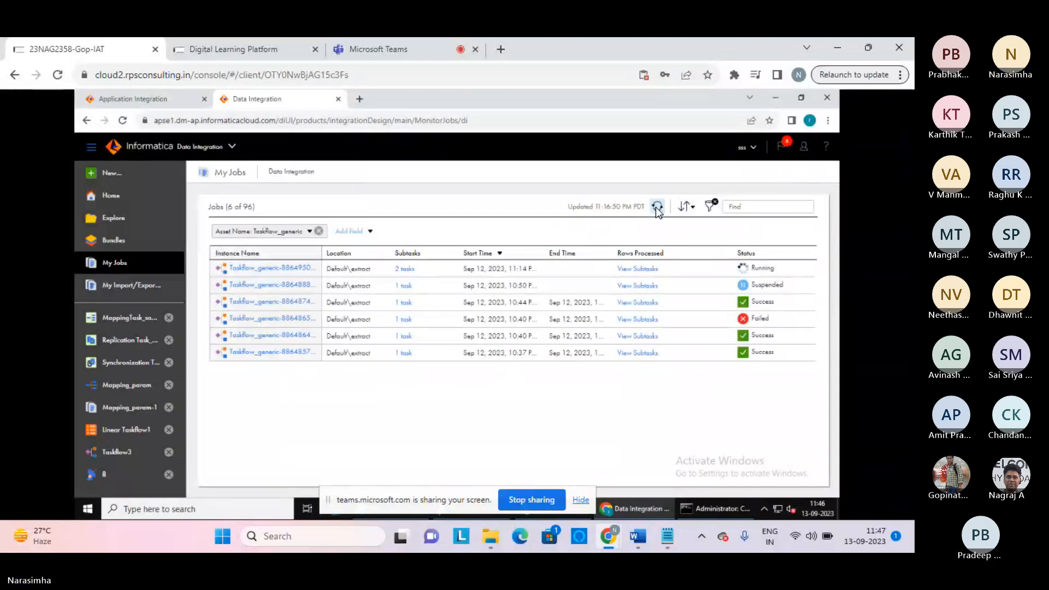
{"action": "left_click", "coordinate": [656, 208]}
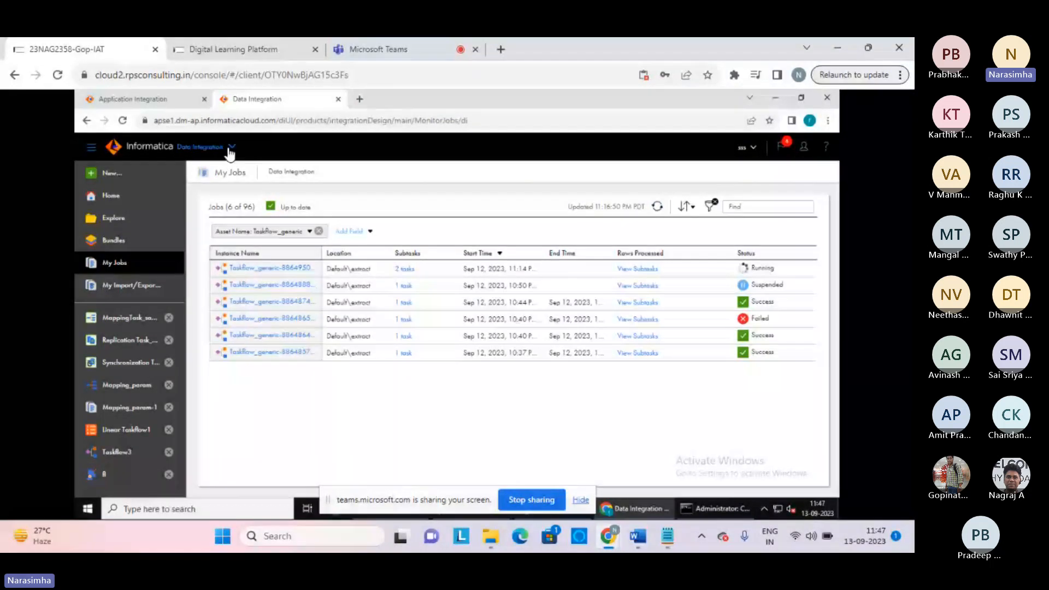
{"action": "left_click", "coordinate": [658, 206]}
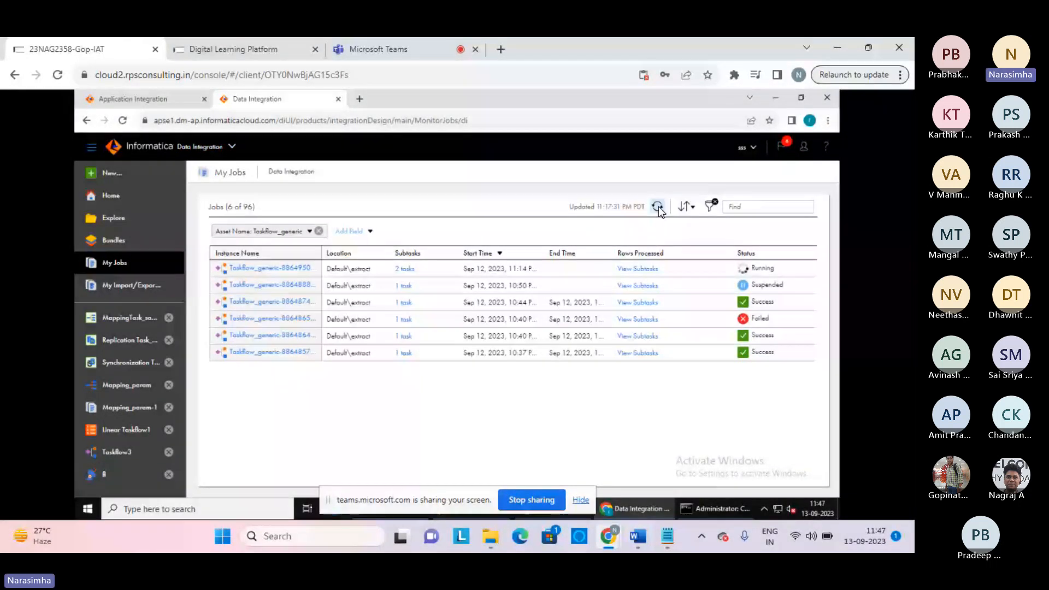
{"action": "left_click", "coordinate": [658, 206]}
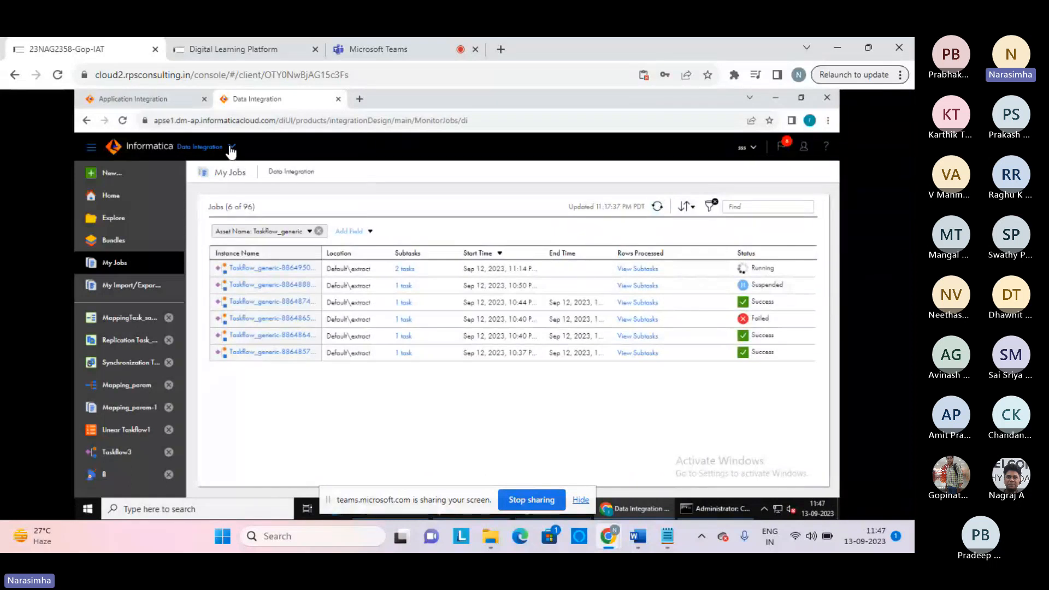
{"action": "left_click", "coordinate": [231, 148]}
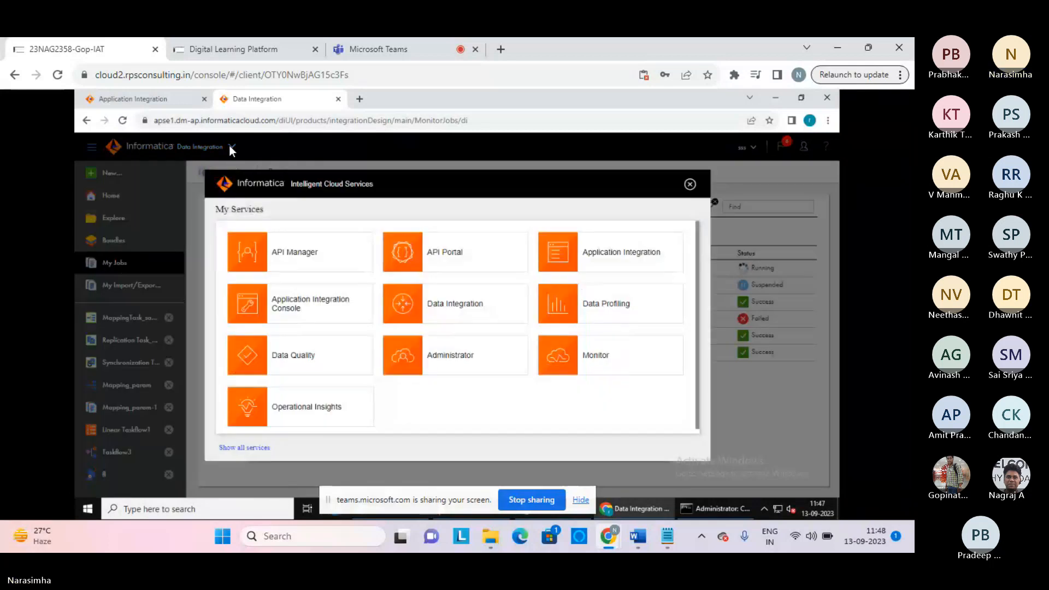
Step: Close My Services, reload Application Integration past the logged-off warning, and switch to Notepad
{"action": "left_click", "coordinate": [691, 186]}
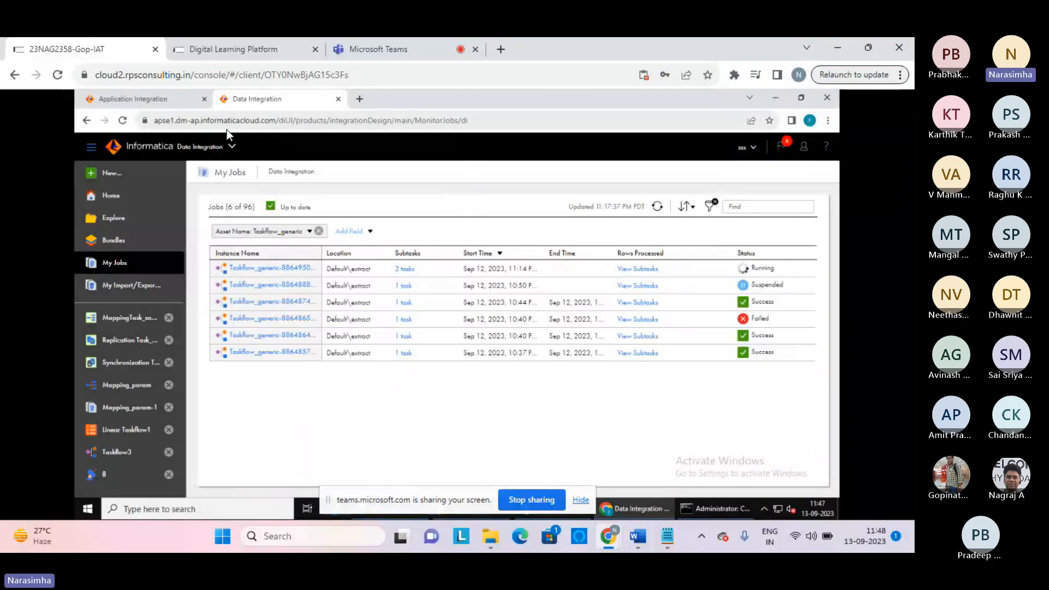
{"action": "left_click", "coordinate": [175, 95]}
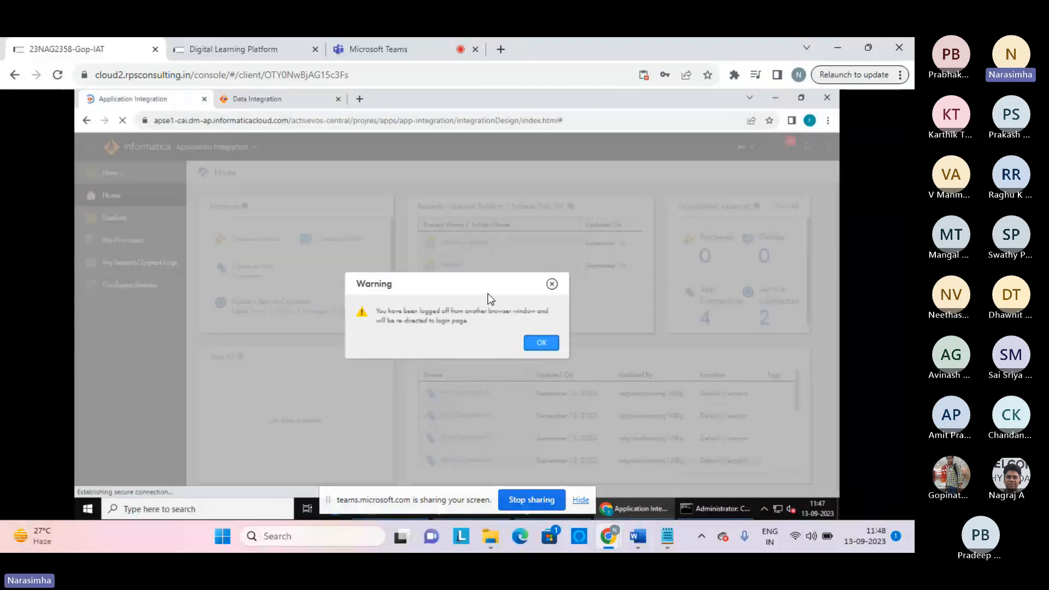
{"action": "left_click", "coordinate": [540, 343]}
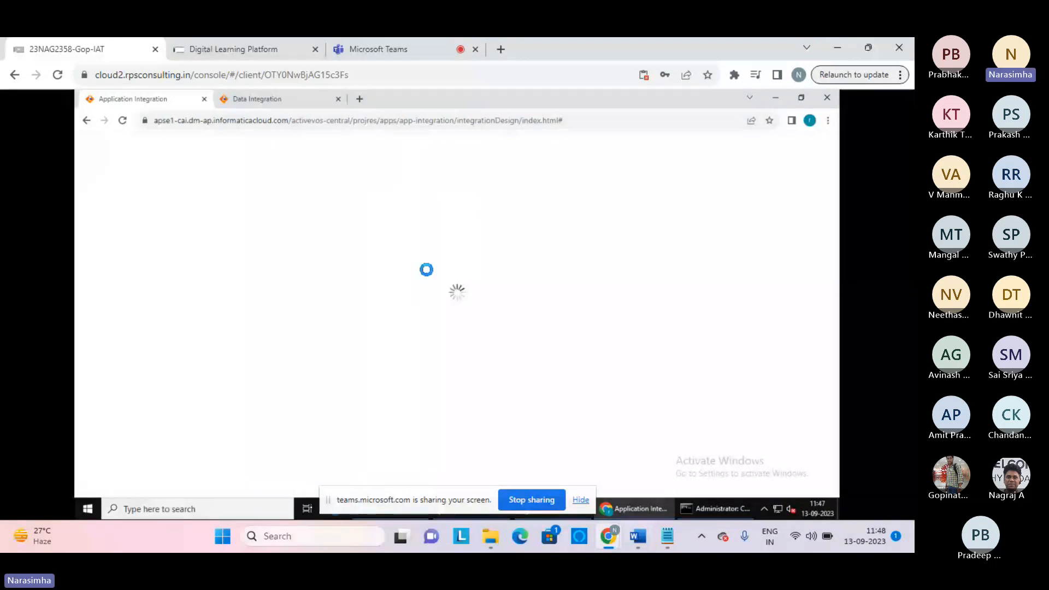
{"action": "key", "text": "alt+Tab"}
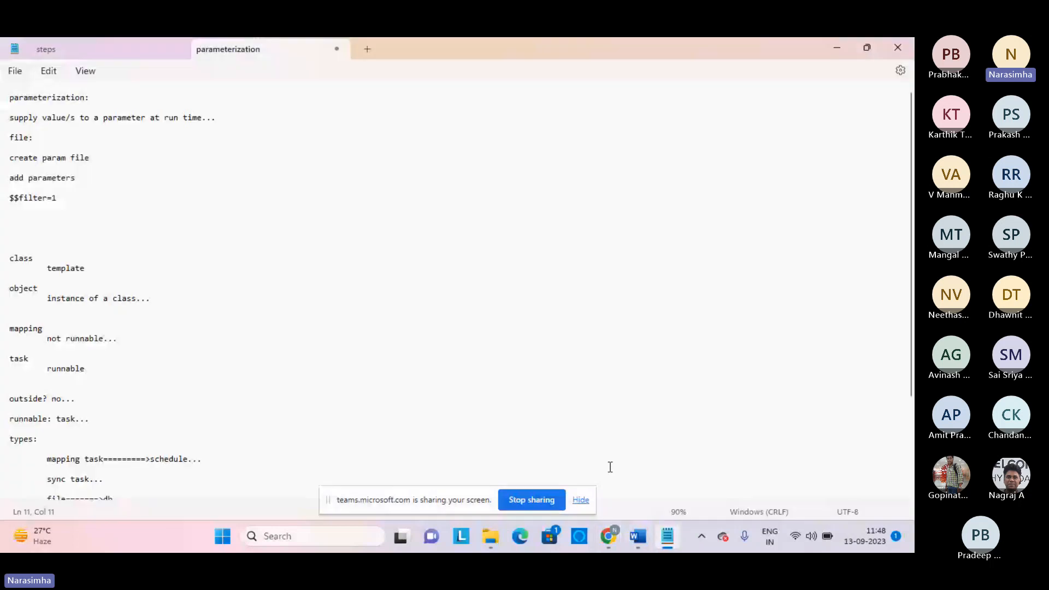
Step: Read the Day 3 notes on the echo process steps in Notepad, then minimise Notepad
{"action": "key", "text": "ctrl+Tab"}
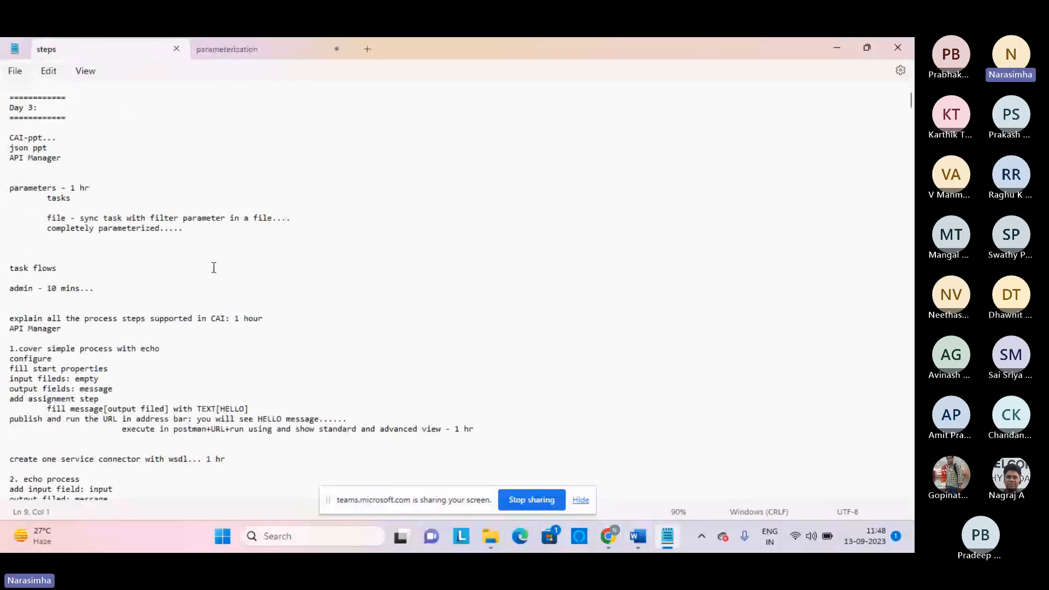
{"action": "left_click", "coordinate": [100, 315]}
{"action": "key", "text": "Down"}
{"action": "key", "text": "Down"}
{"action": "key", "text": "Down"}
{"action": "key", "text": "Down"}
{"action": "key", "text": "Down"}
{"action": "key", "text": "Down"}
{"action": "key", "text": "Down"}
{"action": "key", "text": "Down"}
{"action": "key", "text": "Down"}
{"action": "key", "text": "Down"}
{"action": "key", "text": "Down"}
{"action": "key", "text": "Down"}
{"action": "key", "text": "Down"}
{"action": "key", "text": "Down"}
{"action": "key", "text": "Down"}
{"action": "key", "text": "Down"}
{"action": "key", "text": "Down"}
{"action": "key", "text": "Down"}
{"action": "key", "text": "Down"}
{"action": "key", "text": "Down"}
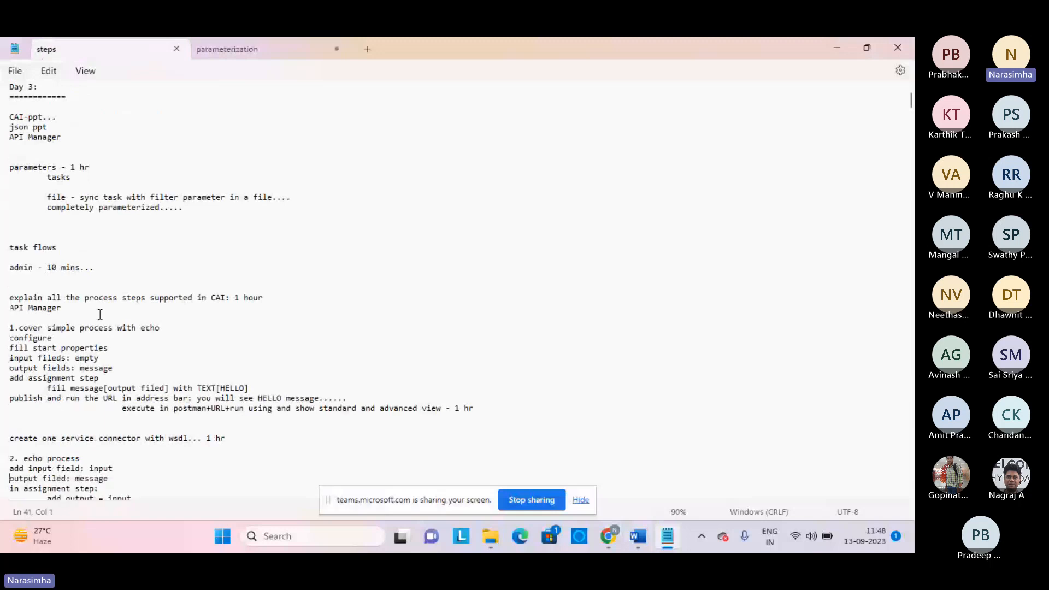
{"action": "left_click", "coordinate": [666, 541]}
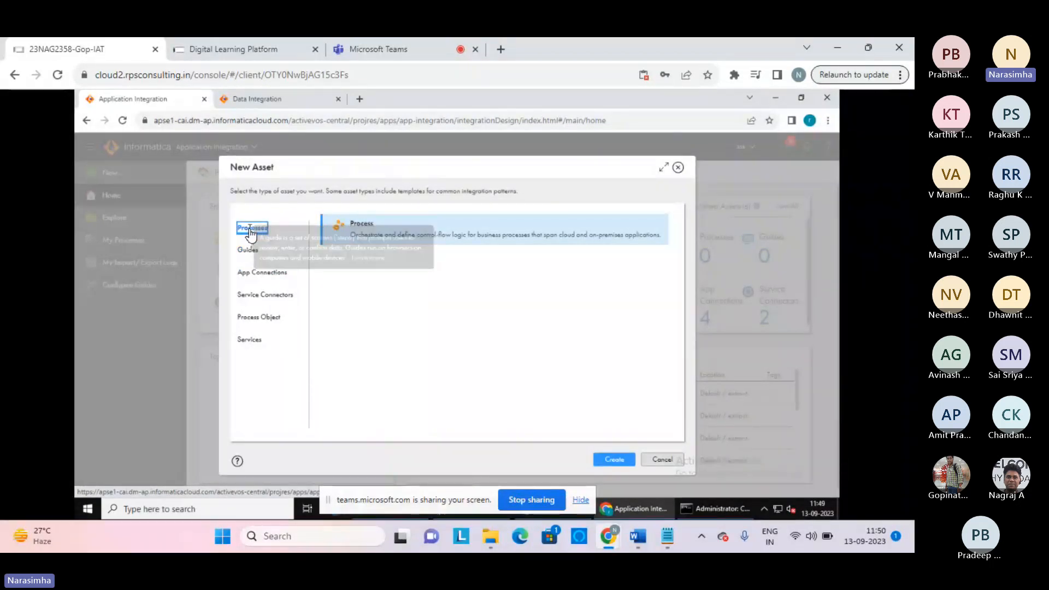
Step: Compare the Service Connector, Process Object and Services asset types, then create an App Connection
{"action": "left_click", "coordinate": [264, 299]}
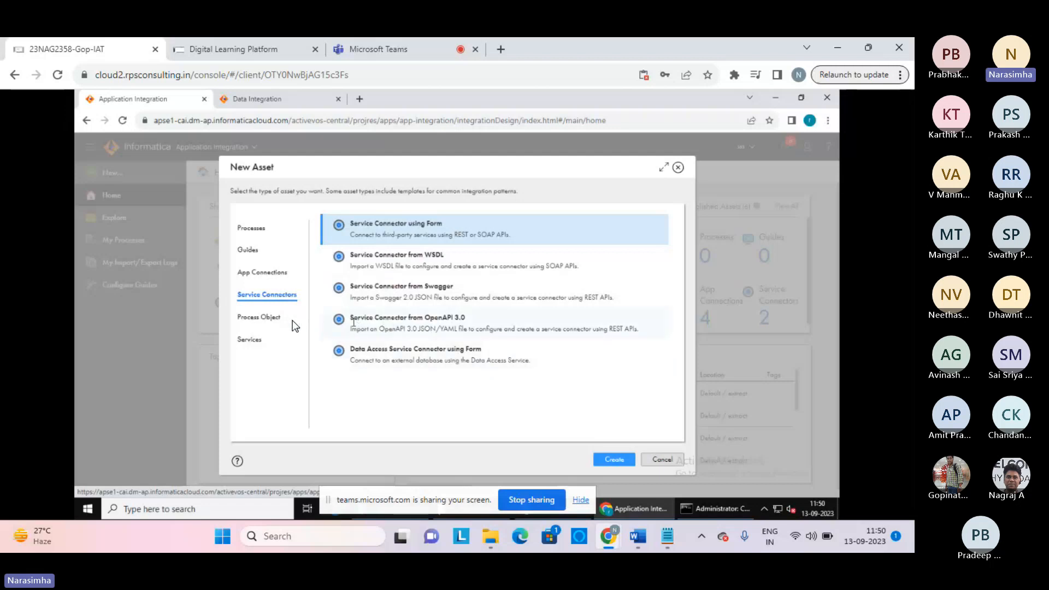
{"action": "left_click", "coordinate": [272, 319]}
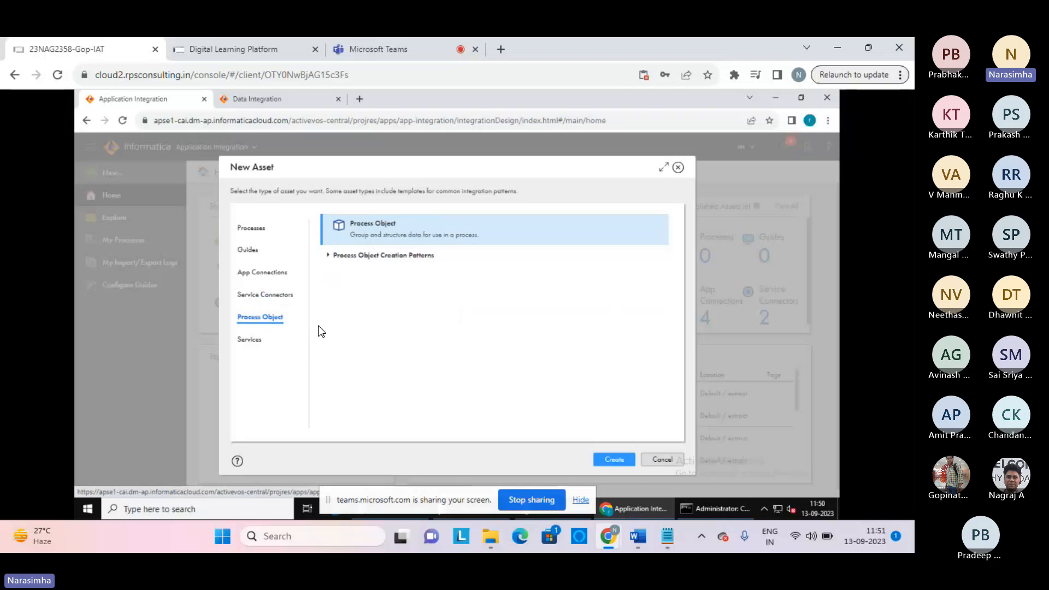
{"action": "left_click", "coordinate": [251, 341]}
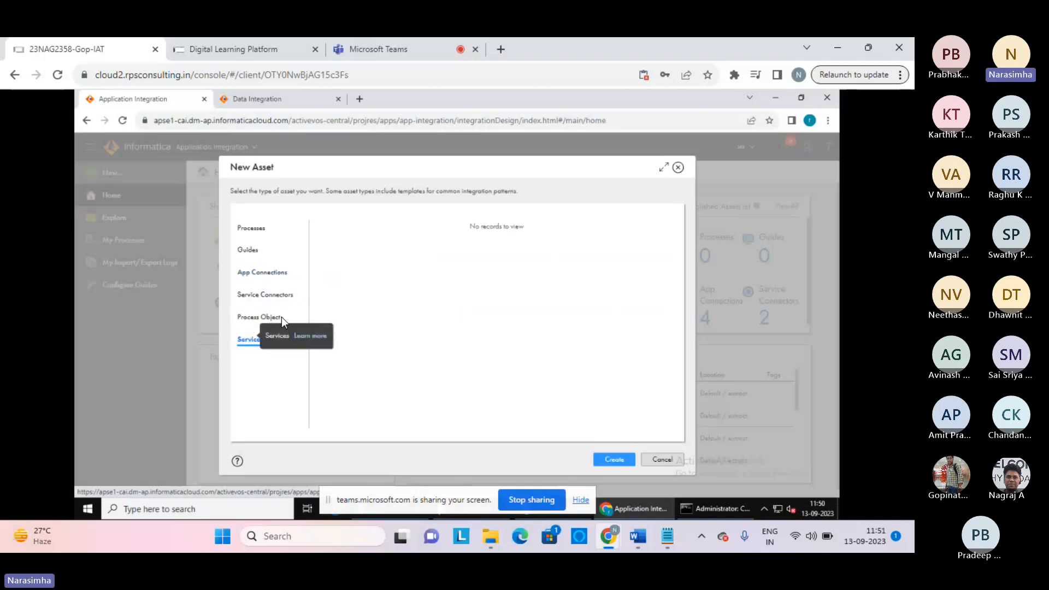
{"action": "left_click", "coordinate": [254, 318]}
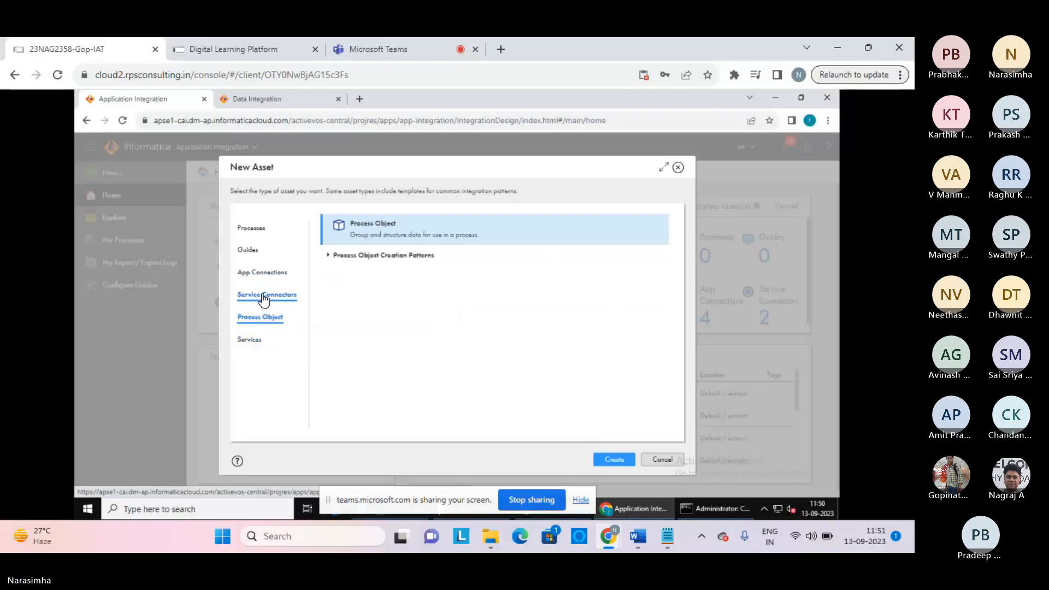
{"action": "left_click", "coordinate": [265, 297]}
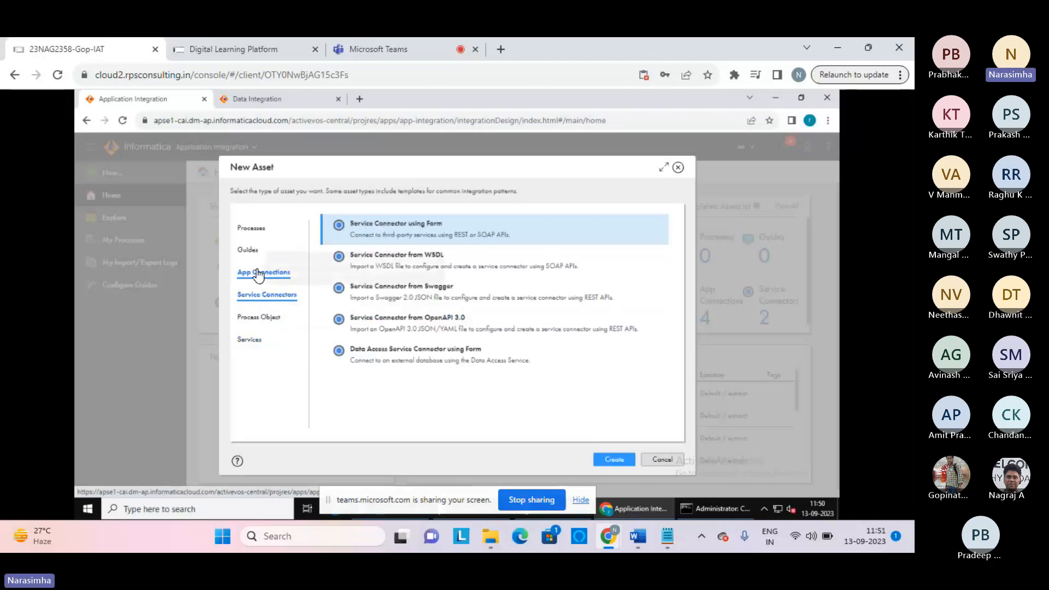
{"action": "left_click", "coordinate": [258, 274]}
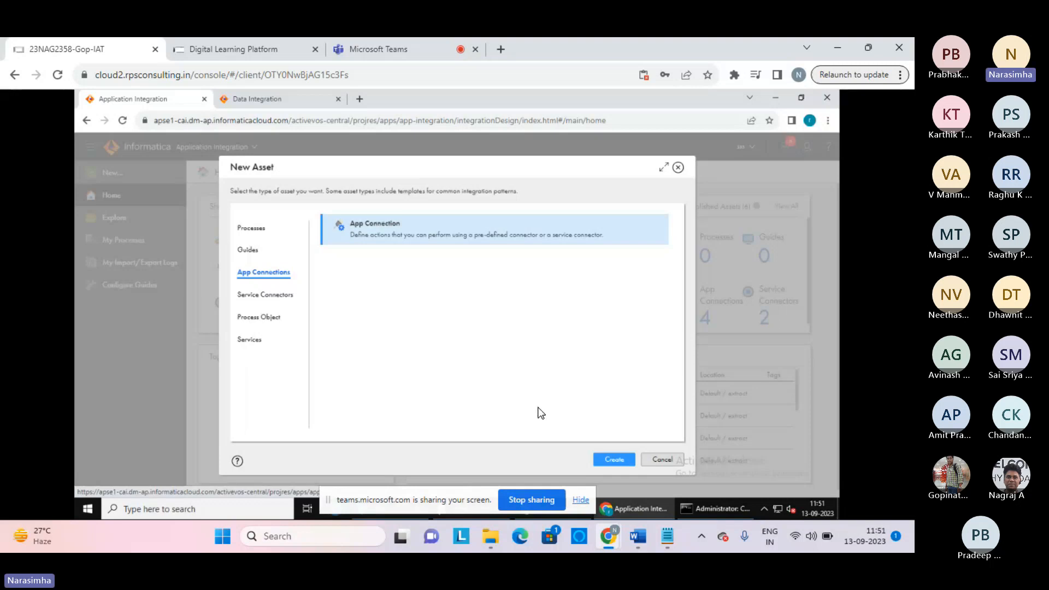
{"action": "left_click", "coordinate": [613, 464]}
Step: Create the new App Connection and rename it AppConnectionIICS
{"action": "left_click", "coordinate": [615, 463]}
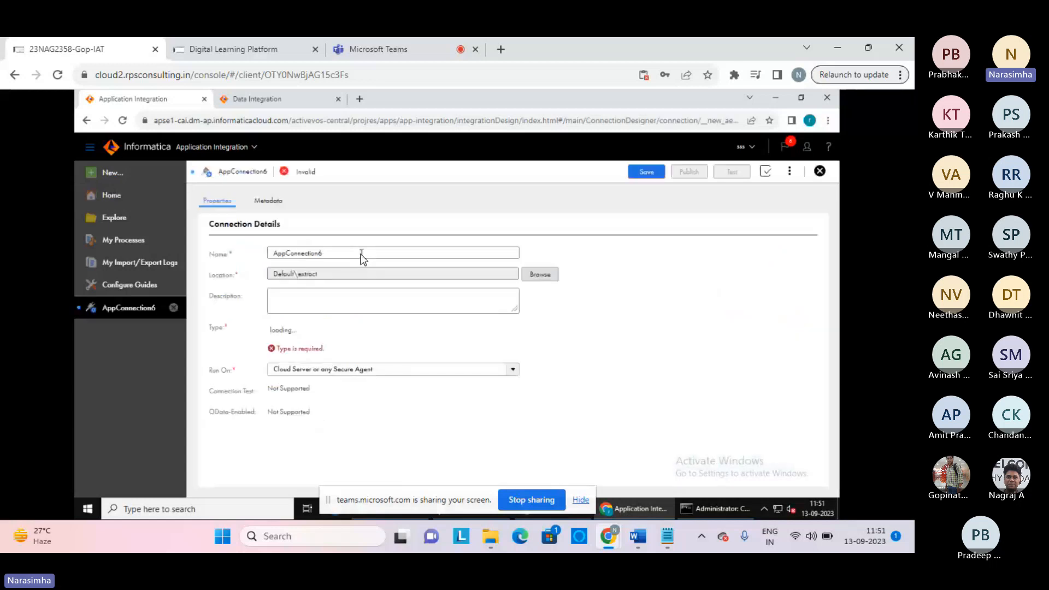
{"action": "left_click", "coordinate": [360, 254]}
{"action": "key", "text": "BackSpace"}
{"action": "type", "text": "_connect_iics"}
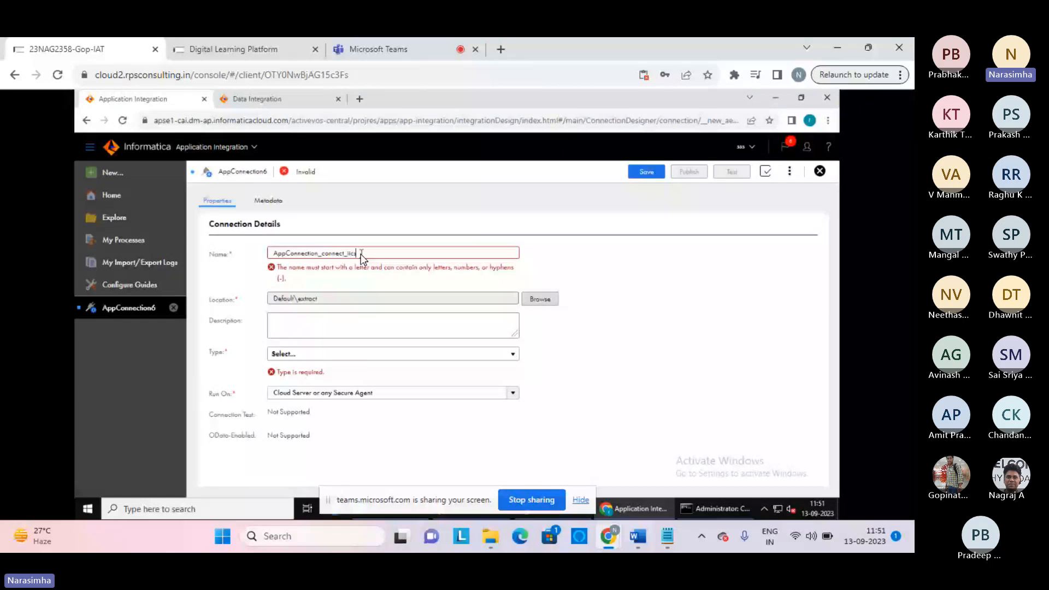
{"action": "key", "text": "BackSpace"}
{"action": "key", "text": "BackSpace"}
{"action": "key", "text": "BackSpace"}
{"action": "key", "text": "BackSpace"}
{"action": "key", "text": "BackSpace"}
{"action": "key", "text": "BackSpace"}
{"action": "key", "text": "BackSpace"}
{"action": "key", "text": "BackSpace"}
{"action": "key", "text": "BackSpace"}
{"action": "key", "text": "BackSpace"}
{"action": "key", "text": "BackSpace"}
{"action": "key", "text": "BackSpace"}
{"action": "key", "text": "BackSpace"}
{"action": "key", "text": "Caps_Lock"}
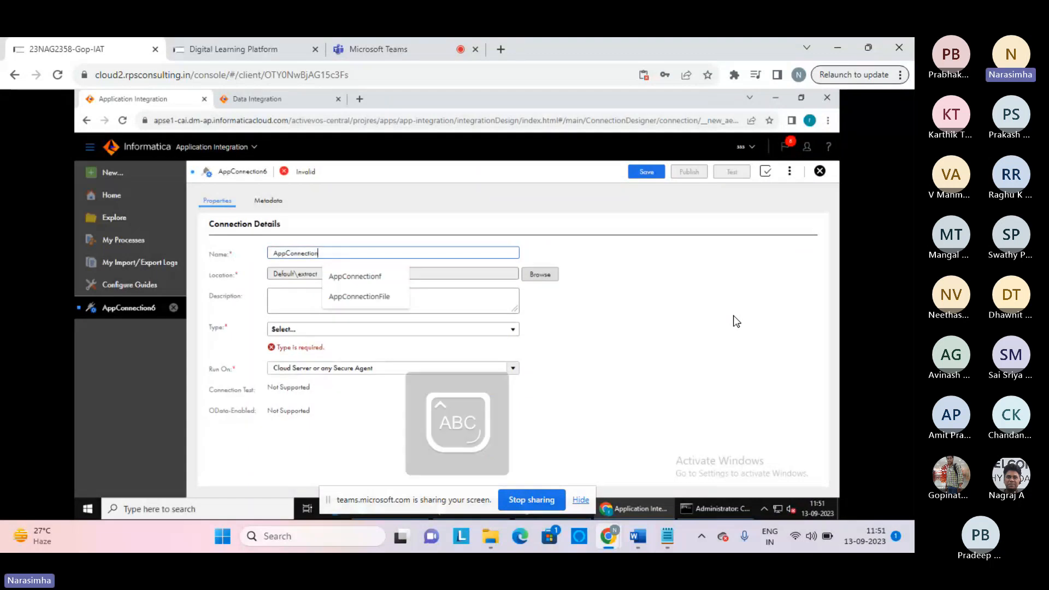
{"action": "type", "text": "IICS"}
{"action": "key", "text": "Caps_Lock"}
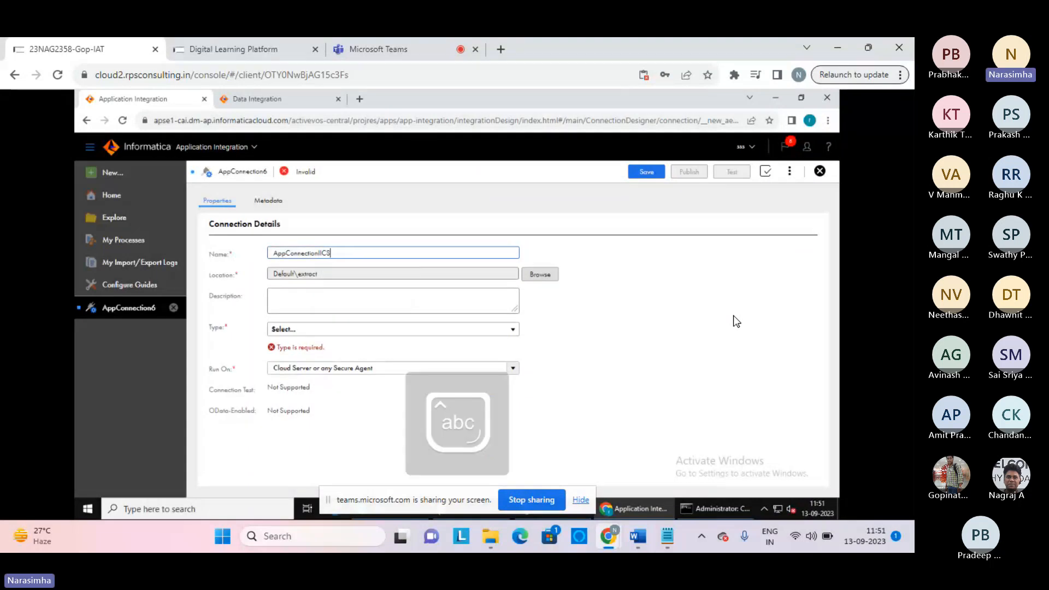
Step: Set the connection type to IICS API Version V2 and begin entering the IcsLoginUrl value
{"action": "left_click", "coordinate": [447, 329]}
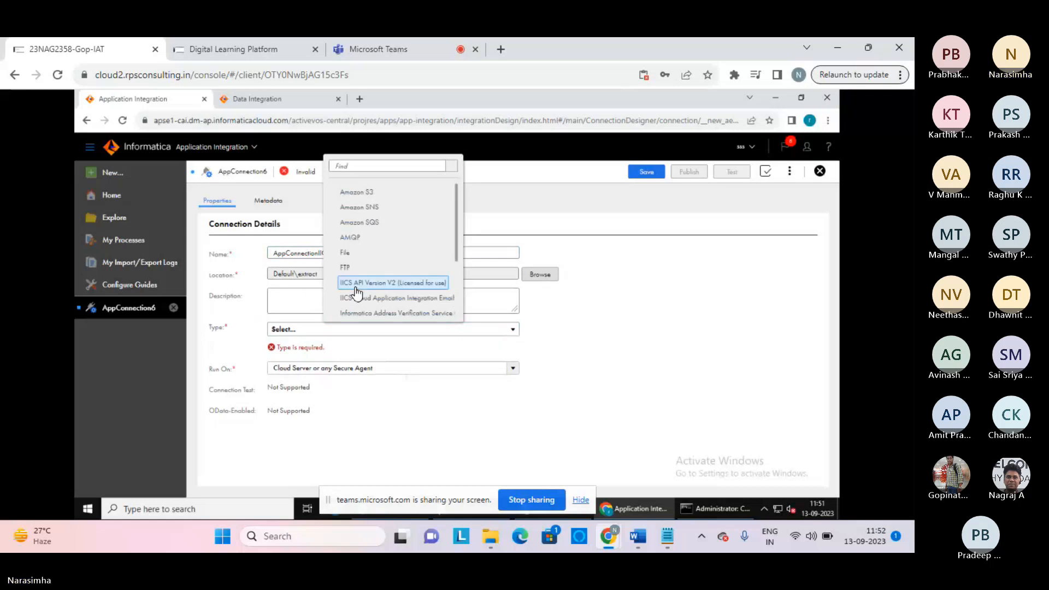
{"action": "left_click", "coordinate": [387, 289]}
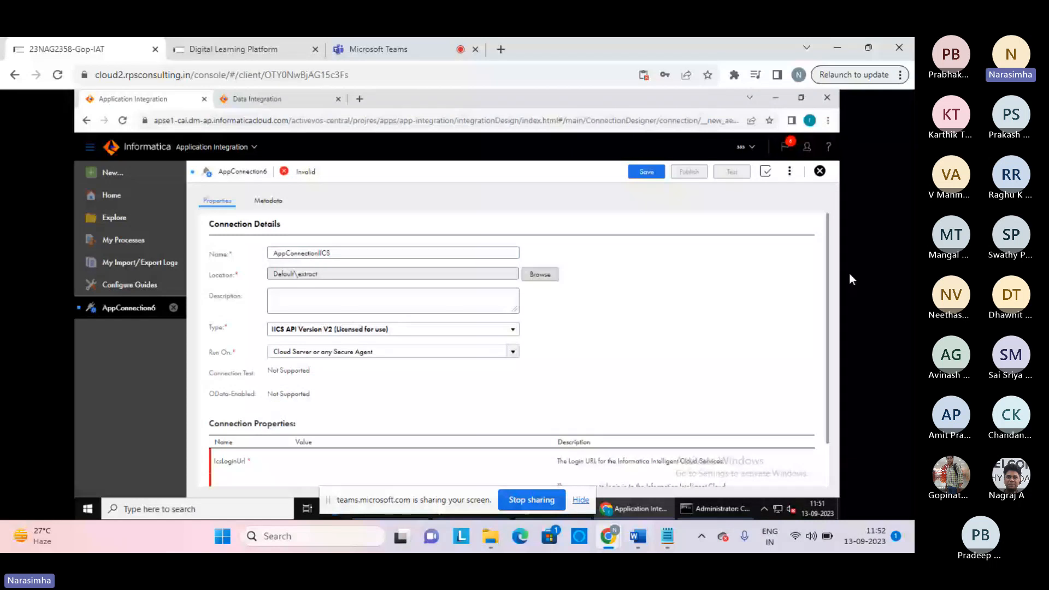
{"action": "scroll", "coordinate": [675, 295], "scroll_direction": "down", "scroll_amount": 1}
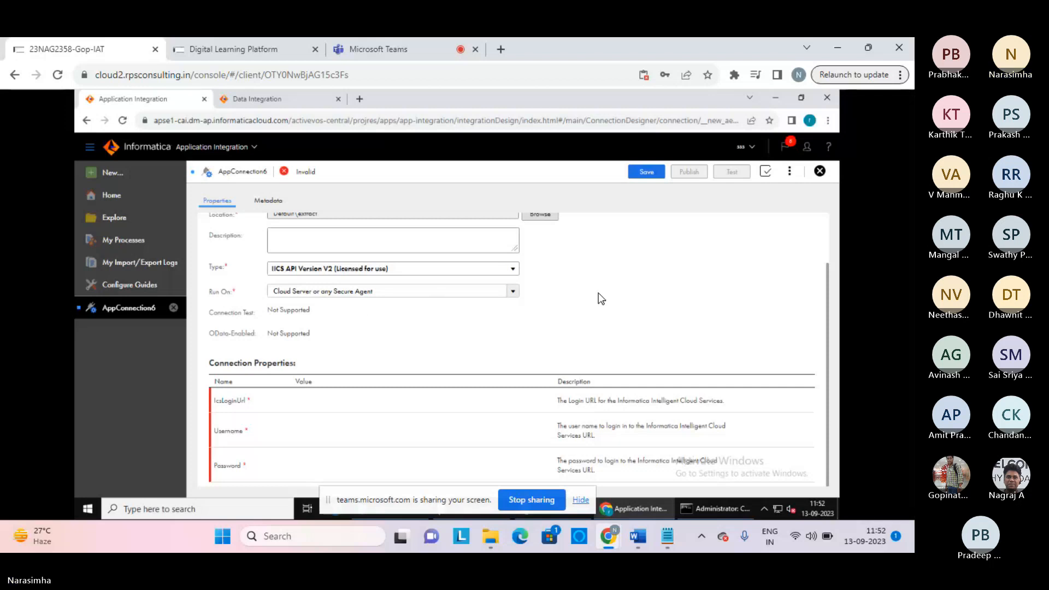
{"action": "left_click", "coordinate": [348, 408]}
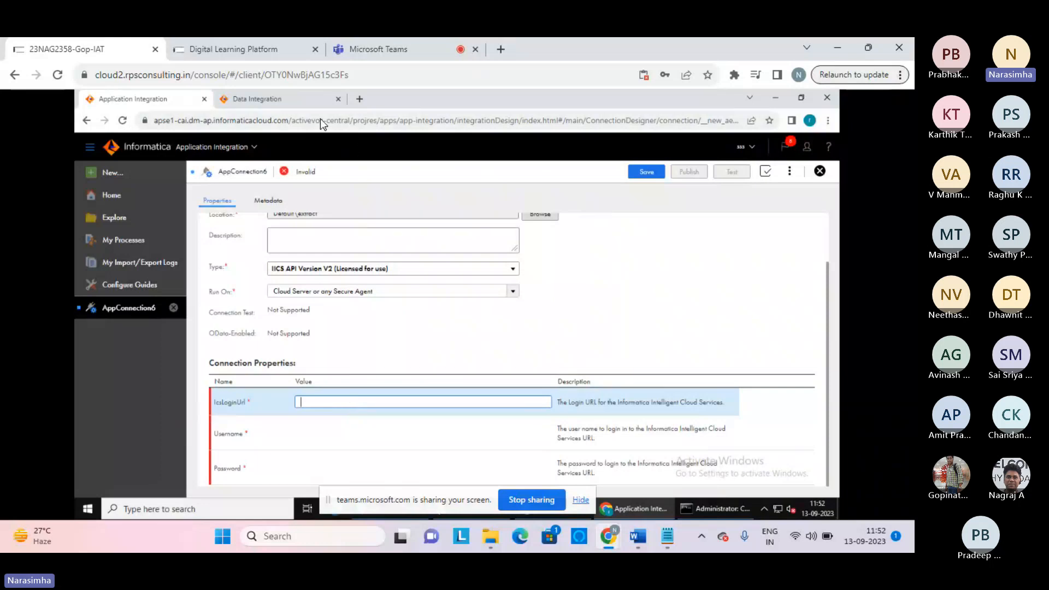
Step: Select the Informatica Cloud home address in a new tab, check Teams, and return to the remote session
{"action": "left_click", "coordinate": [358, 101]}
{"action": "type", "text": "dm"}
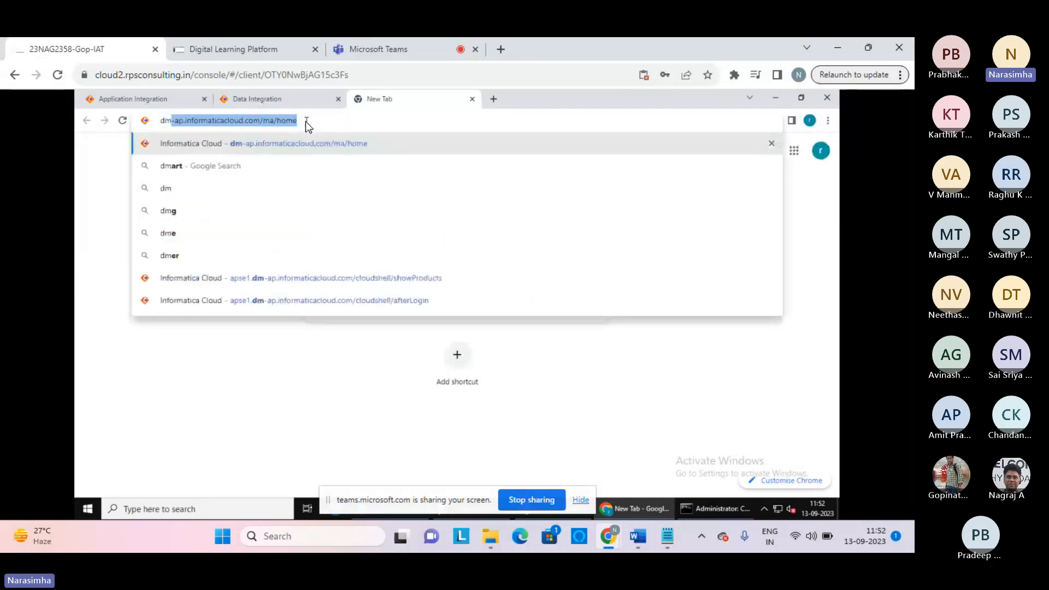
{"action": "key", "text": "Right"}
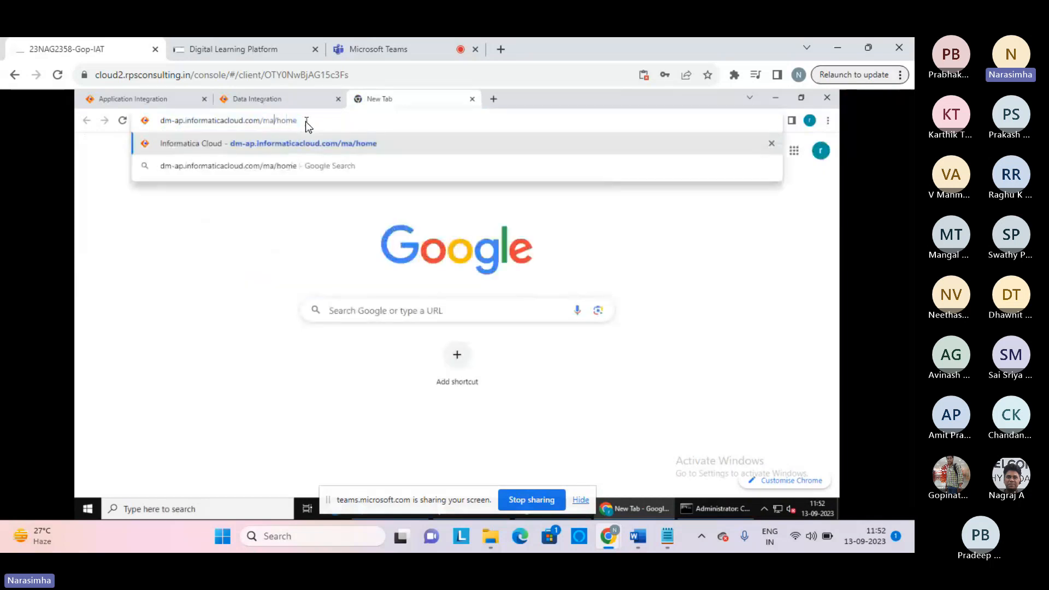
{"action": "key", "text": "shift+Left"}
{"action": "key", "text": "shift+Left"}
{"action": "key", "text": "shift+Left"}
{"action": "key", "text": "shift+Left"}
{"action": "key", "text": "shift+Left"}
{"action": "key", "text": "shift+Left"}
{"action": "key", "text": "shift+Left"}
{"action": "key", "text": "shift+Left"}
{"action": "key", "text": "shift+Left"}
{"action": "key", "text": "shift+Left"}
{"action": "key", "text": "shift+Left"}
{"action": "key", "text": "shift+Left"}
{"action": "key", "text": "shift+Left"}
{"action": "key", "text": "shift+Left"}
{"action": "key", "text": "shift+Left"}
{"action": "key", "text": "shift+Left"}
{"action": "key", "text": "shift+Left"}
{"action": "key", "text": "shift+Left"}
{"action": "key", "text": "shift+Left"}
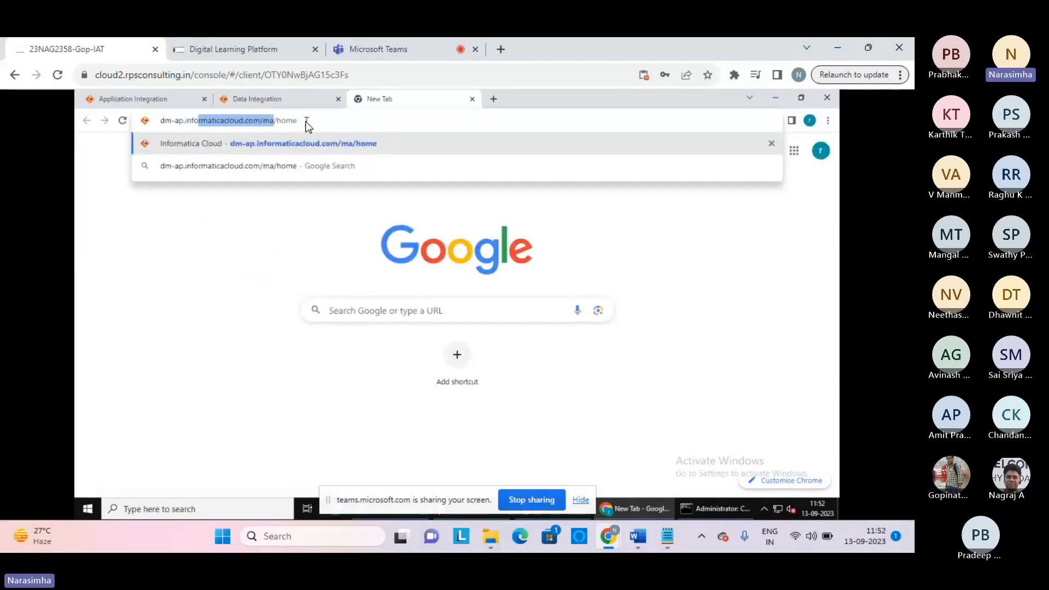
{"action": "key", "text": "shift+Left"}
{"action": "key", "text": "shift+Left"}
{"action": "key", "text": "shift+Left"}
{"action": "key", "text": "shift+Left"}
{"action": "key", "text": "shift+Left"}
{"action": "key", "text": "shift+Left"}
{"action": "key", "text": "shift+Left"}
{"action": "key", "text": "shift+Left"}
{"action": "key", "text": "shift+Left"}
{"action": "key", "text": "shift+Left"}
{"action": "key", "text": "ctrl+c"}
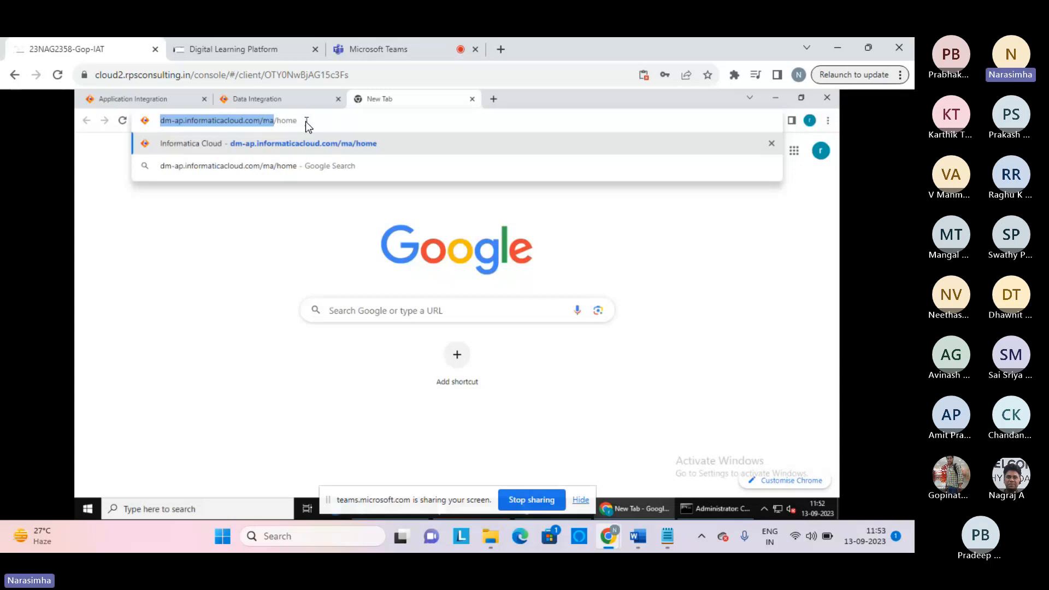
{"action": "left_click", "coordinate": [406, 50]}
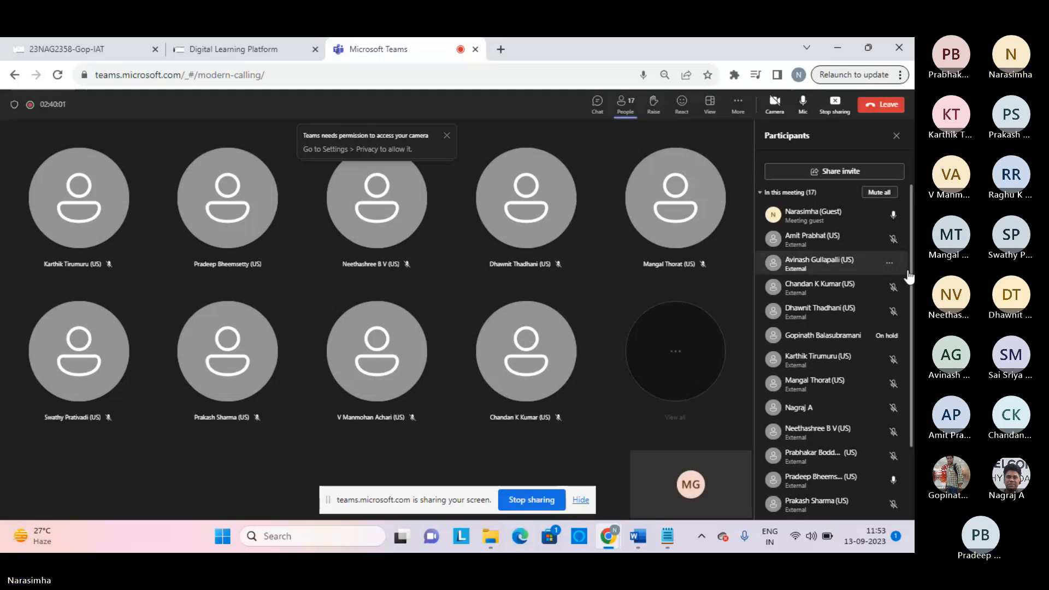
{"action": "left_click", "coordinate": [77, 47]}
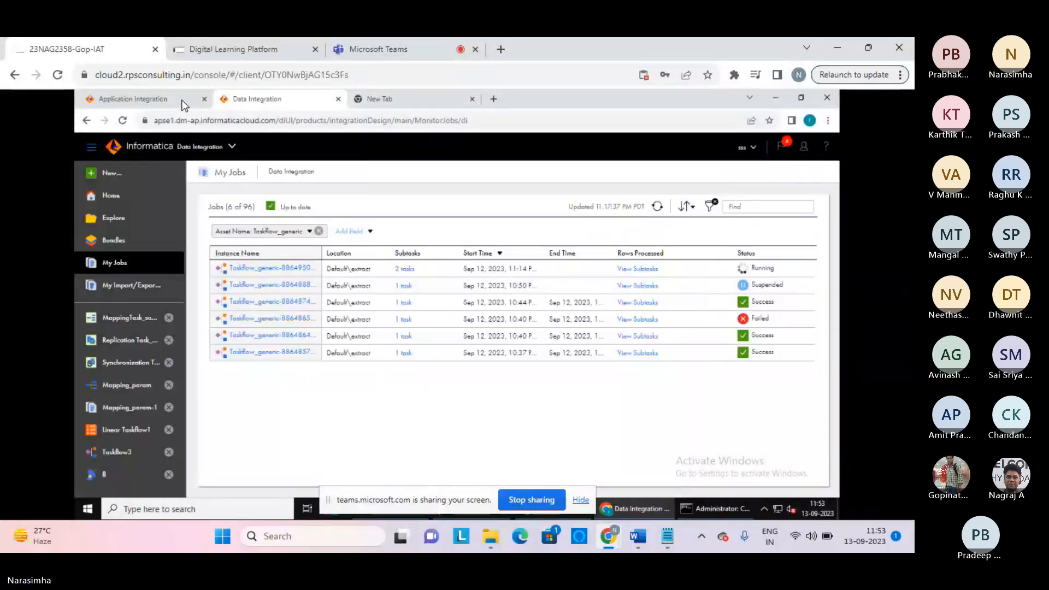
Step: Paste the login URL into IcsLoginUrl and enter the account's e-mail as the Username
{"action": "left_click", "coordinate": [182, 101]}
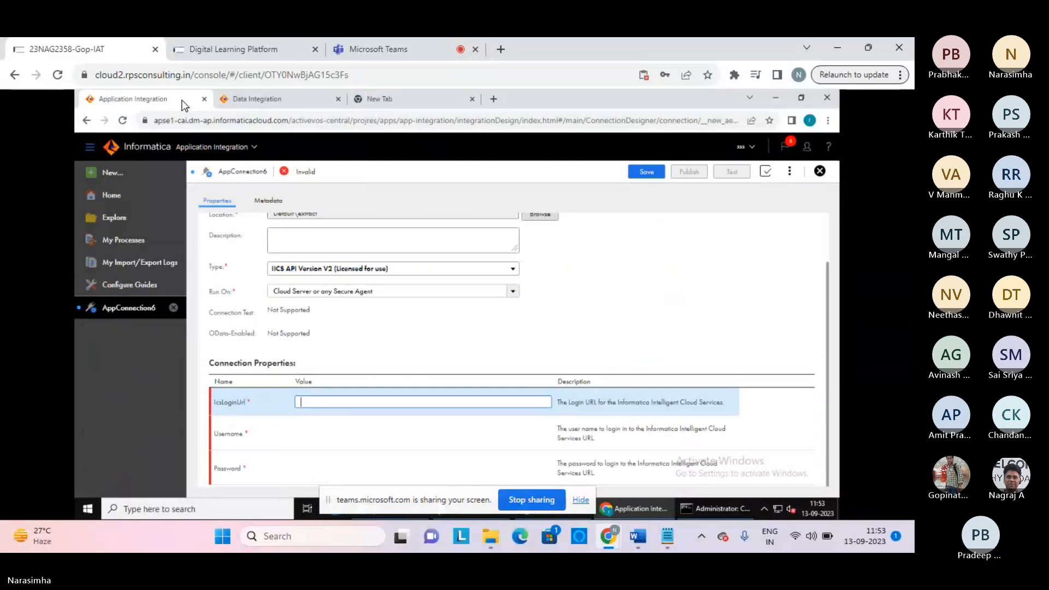
{"action": "key", "text": "ctrl+v"}
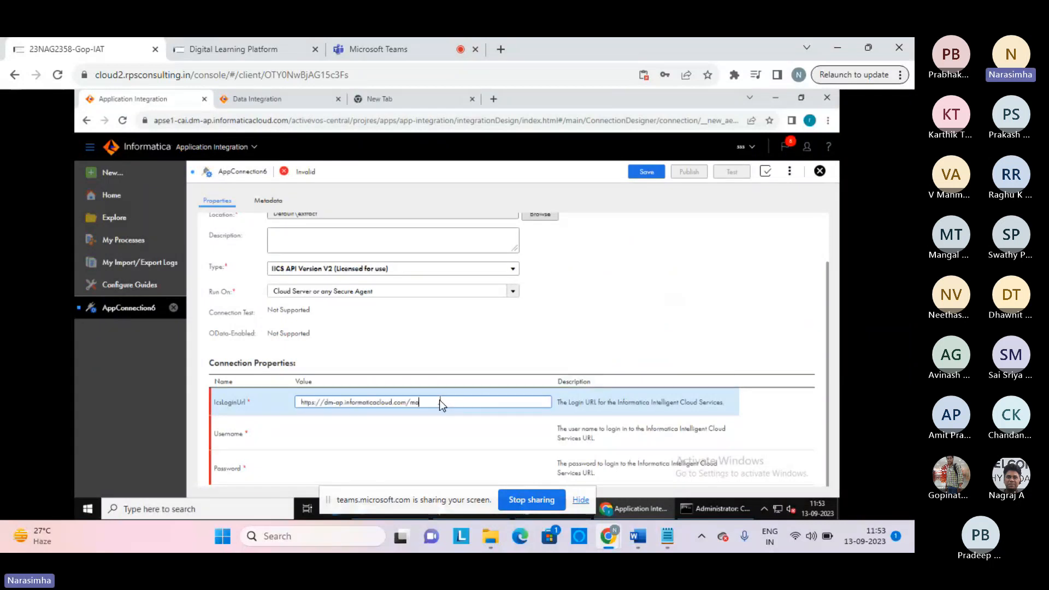
{"action": "left_click", "coordinate": [339, 436]}
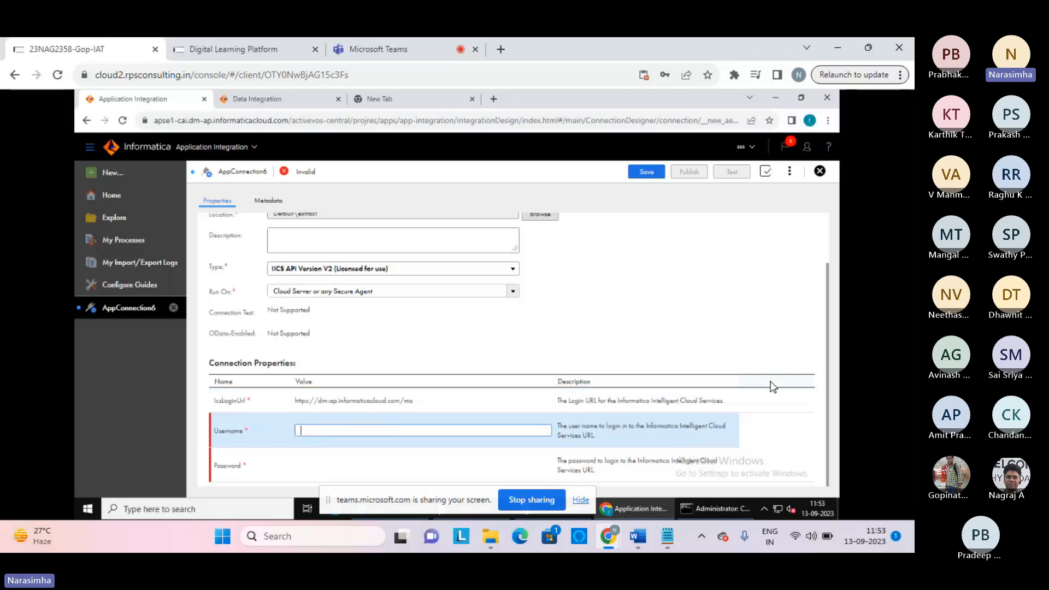
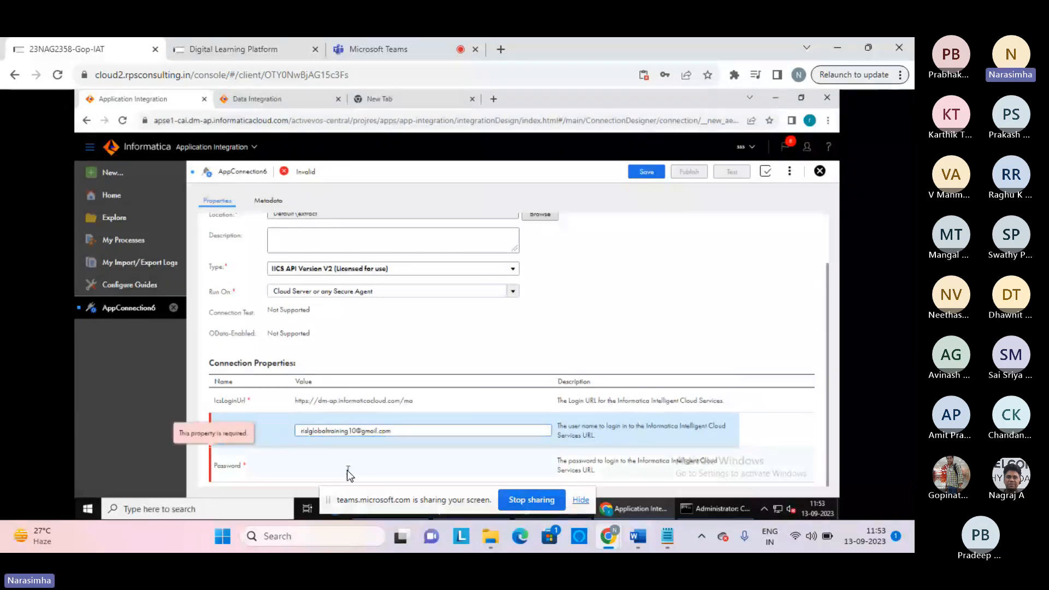
Step: Enter the account password and commit it so the connection shows Valid
{"action": "left_click", "coordinate": [346, 468]}
{"action": "key", "text": "Caps_Lock"}
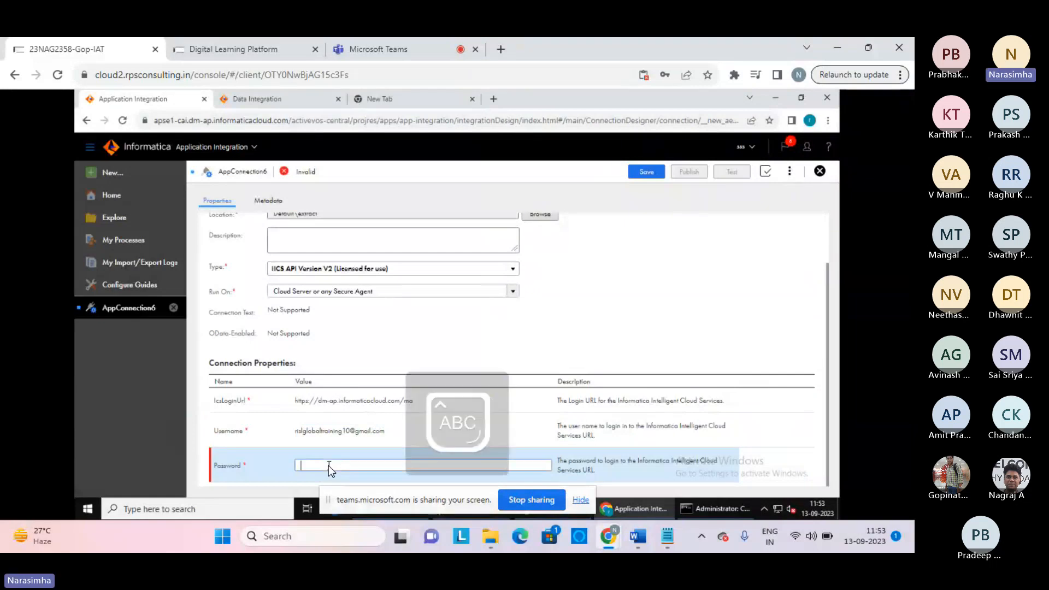
{"action": "key", "text": "Caps_Lock"}
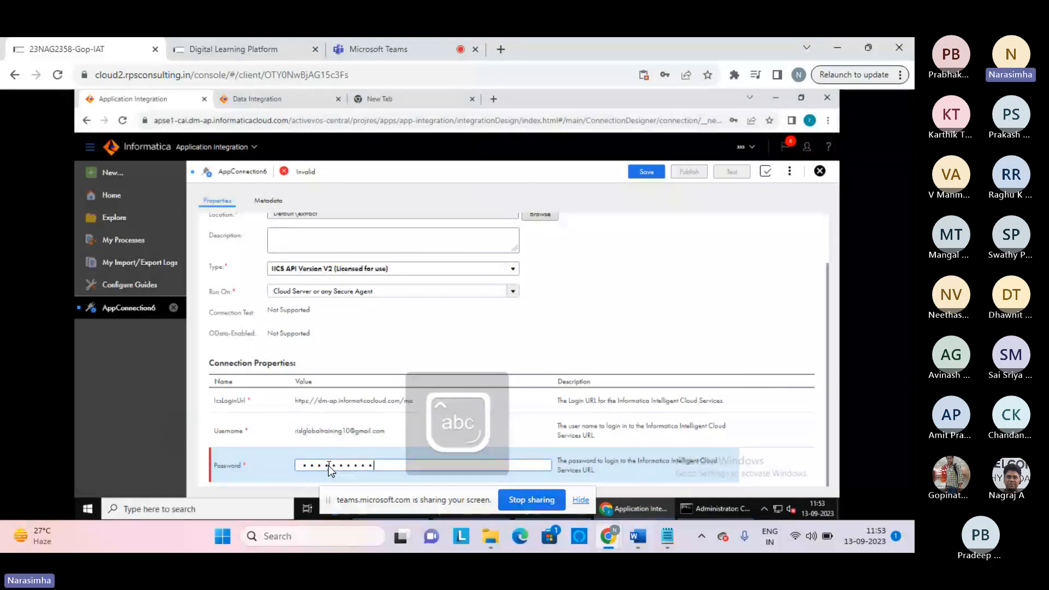
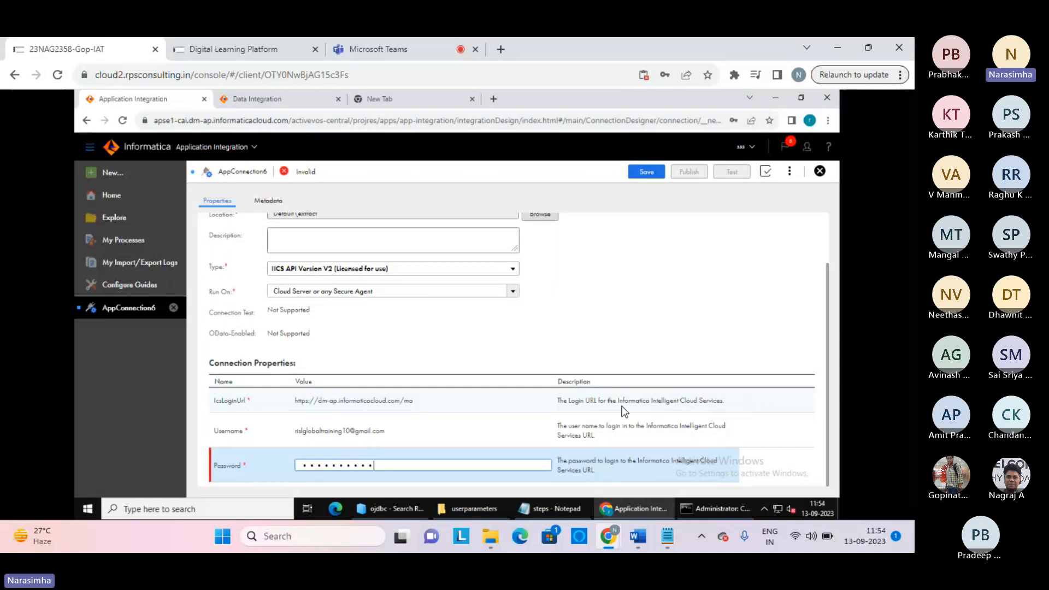
{"action": "left_click_drag", "start_coordinate": [619, 403], "coordinate": [723, 409]}
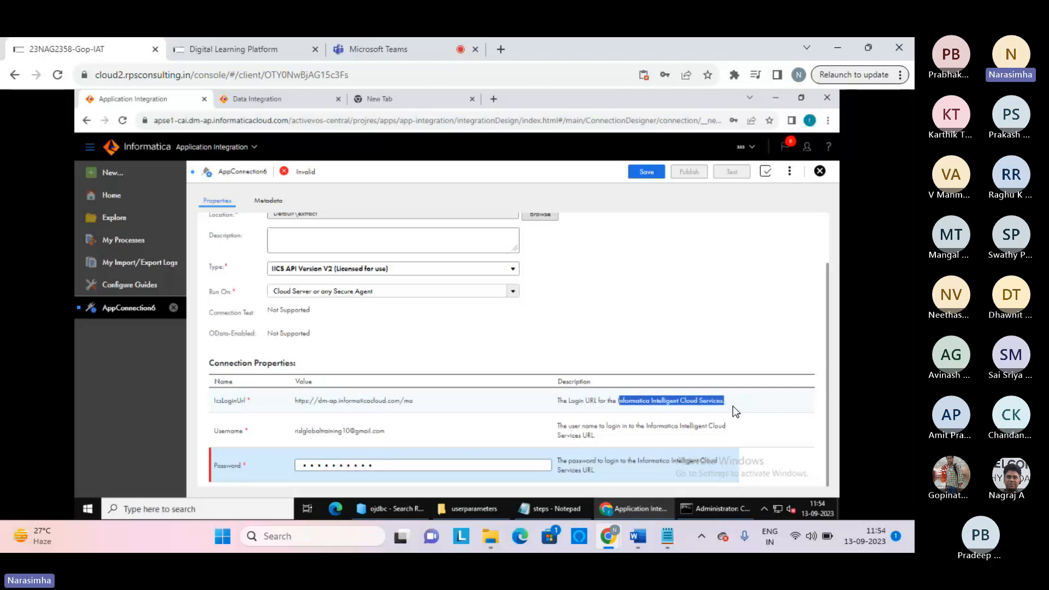
{"action": "left_click", "coordinate": [732, 407]}
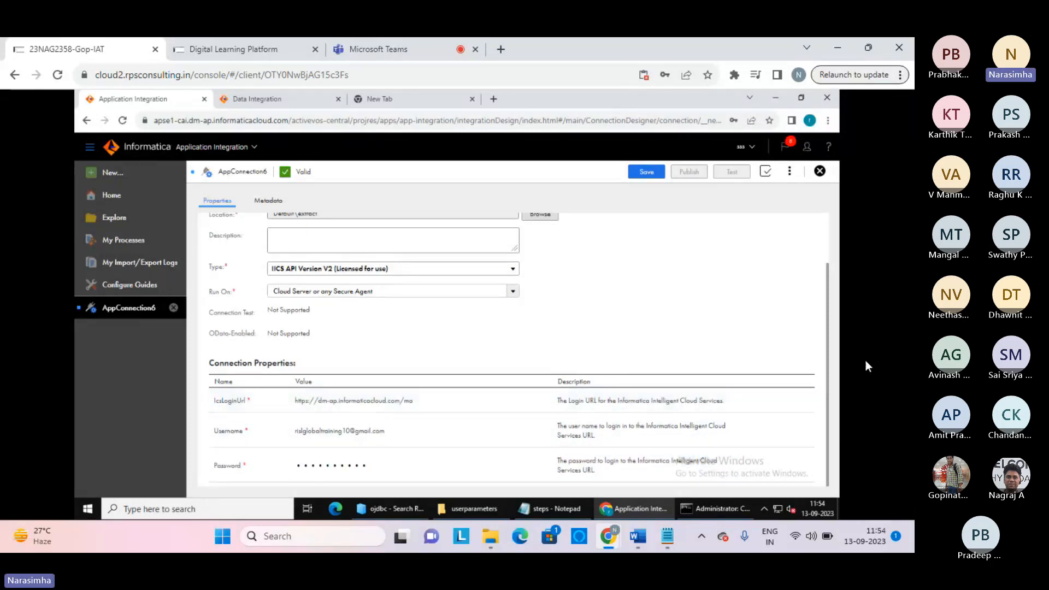
Step: Save AppConnectionIICS and dismiss the saved-successfully notice
{"action": "left_click", "coordinate": [647, 173]}
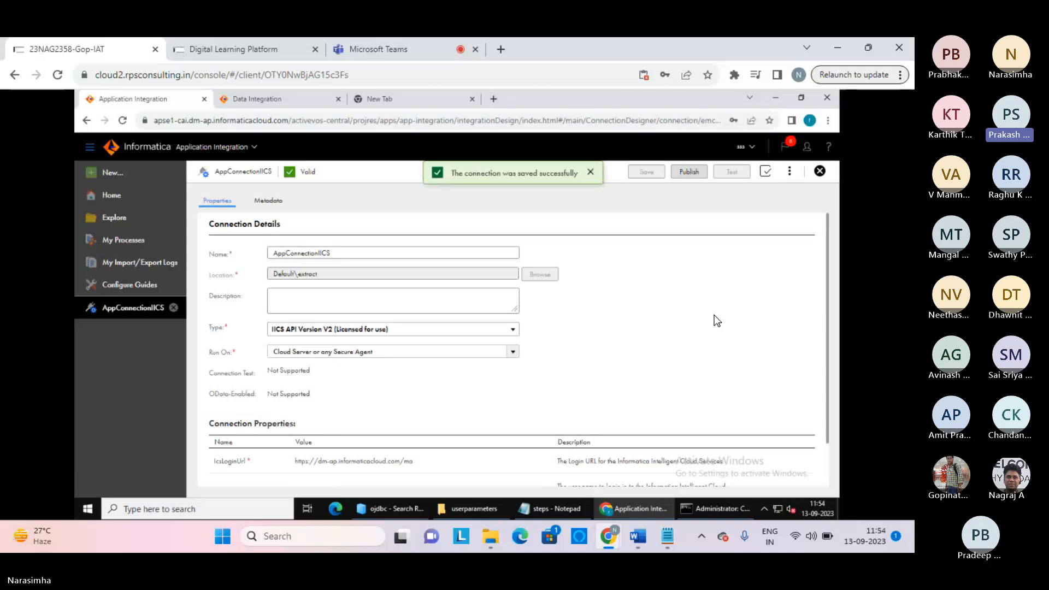
{"action": "left_click", "coordinate": [591, 173]}
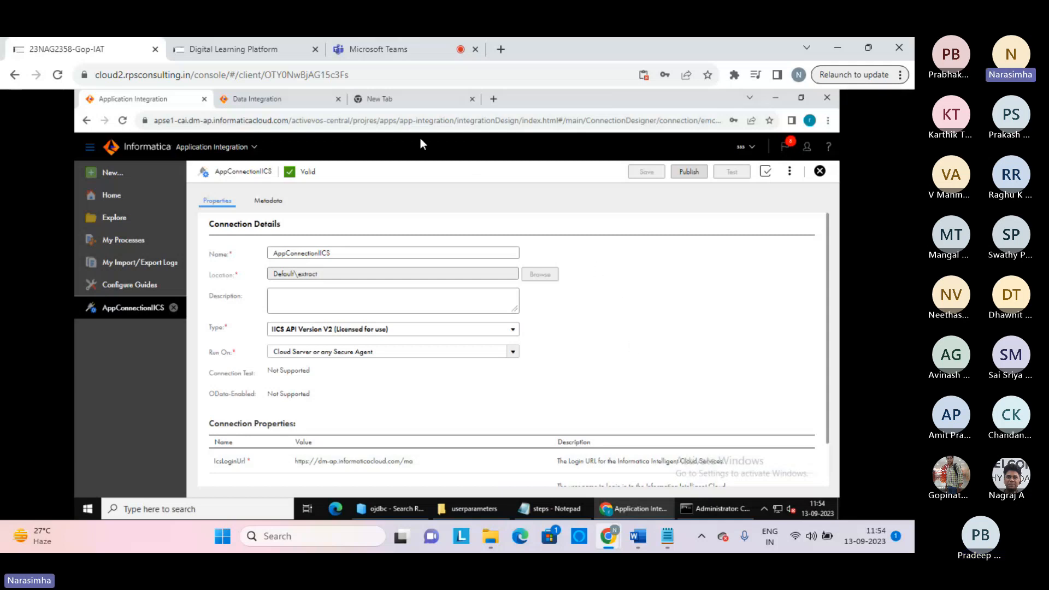
Step: Close the extra Informatica new tab and go back to the AppConnectionIICS page
{"action": "left_click", "coordinate": [383, 100]}
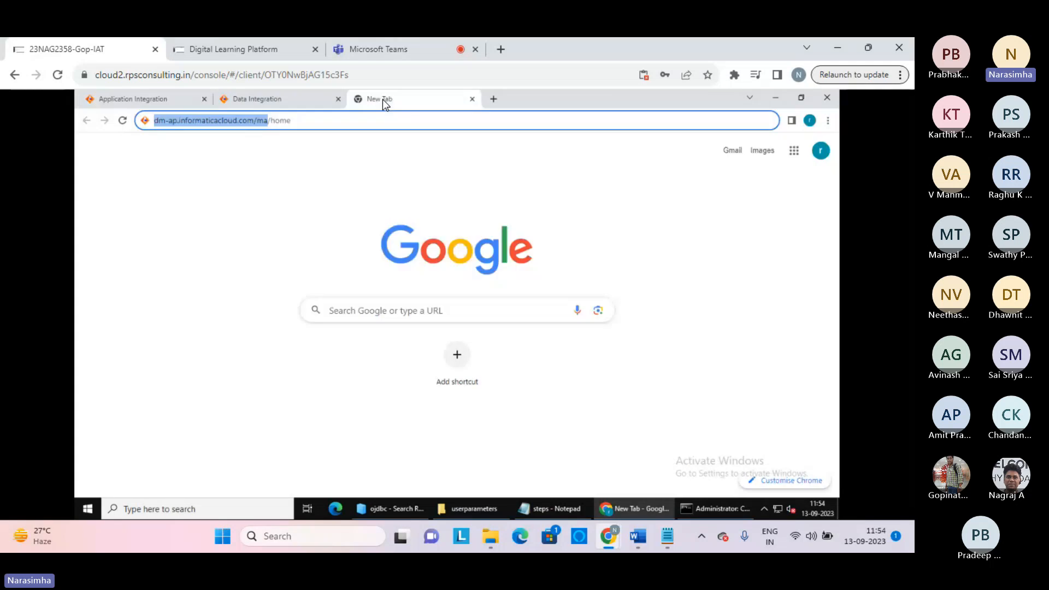
{"action": "left_click", "coordinate": [340, 122]}
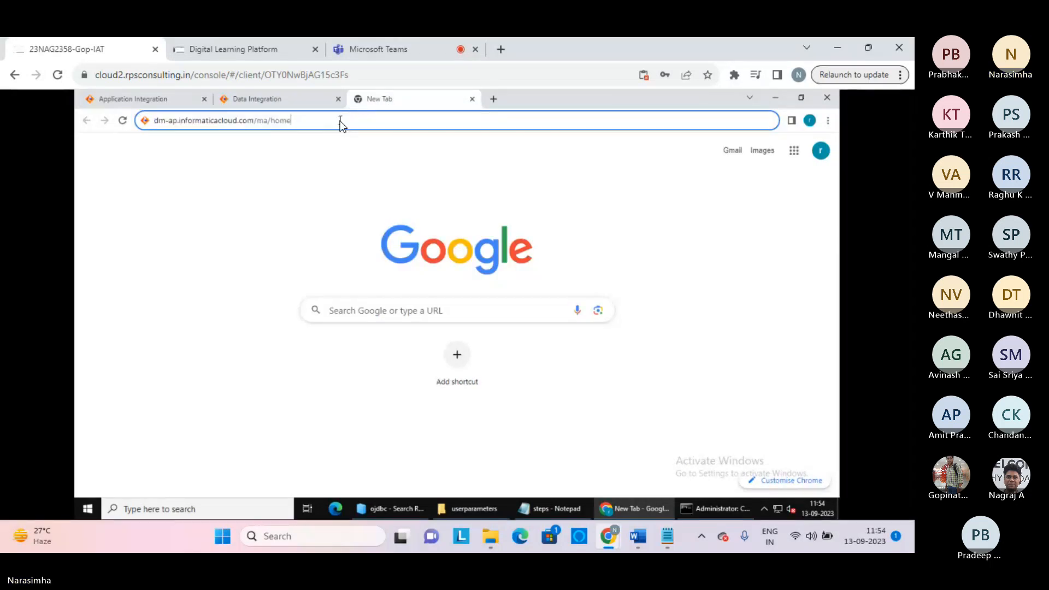
{"action": "key", "text": "ctrl+a"}
{"action": "type", "text": "dm"}
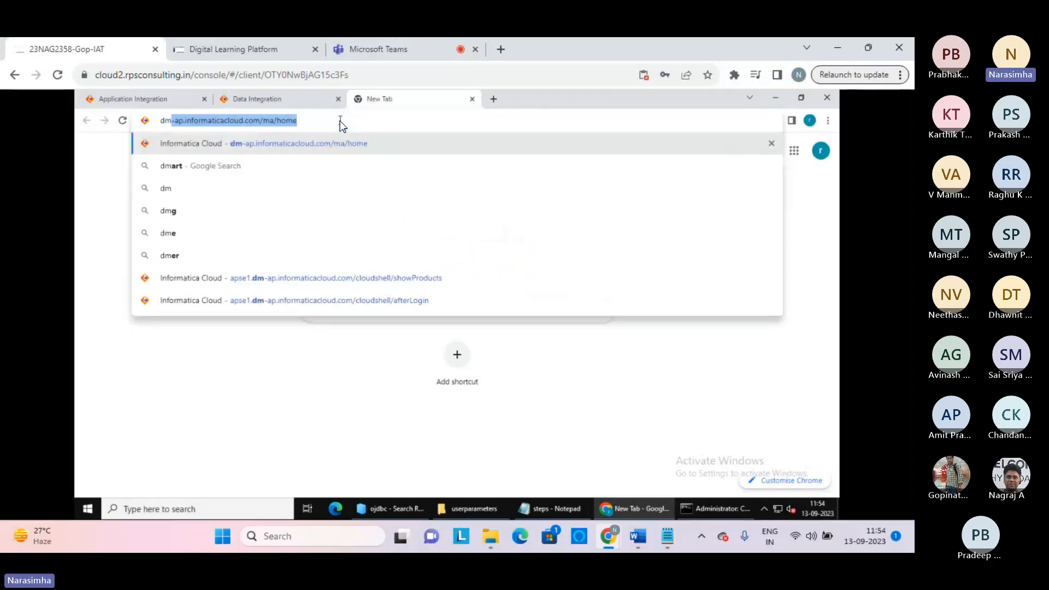
{"action": "key", "text": "Right"}
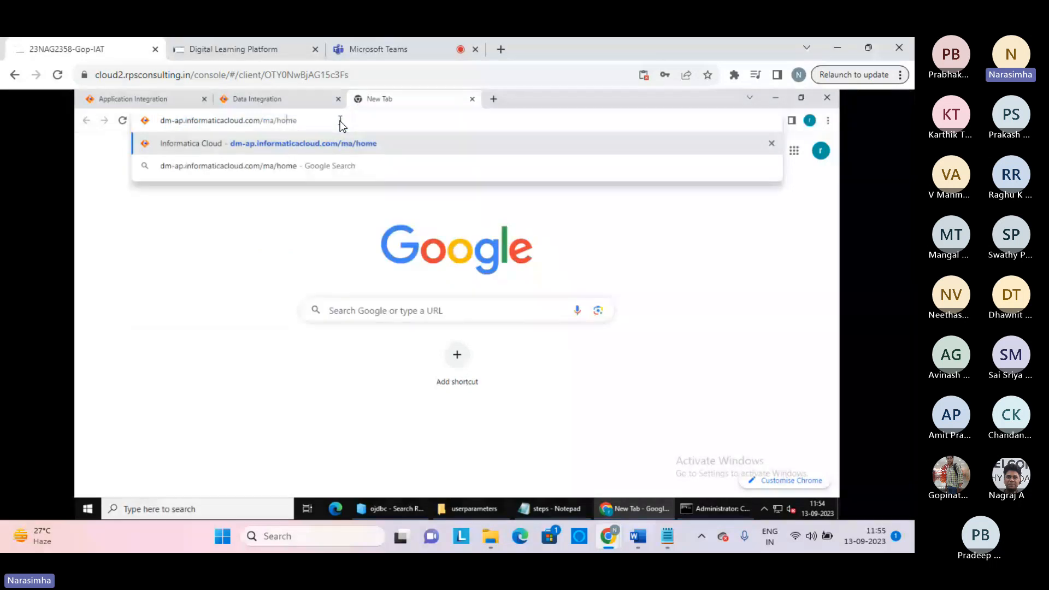
{"action": "key", "text": "Left"}
{"action": "key", "text": "Left"}
{"action": "key", "text": "Left"}
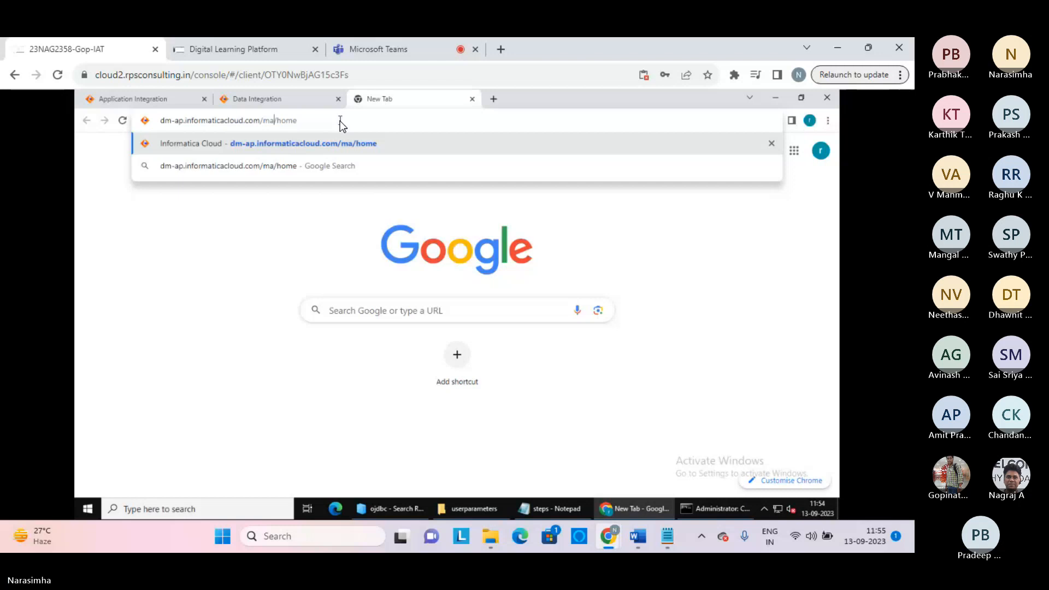
{"action": "left_click", "coordinate": [470, 100]}
{"action": "left_click", "coordinate": [156, 98]}
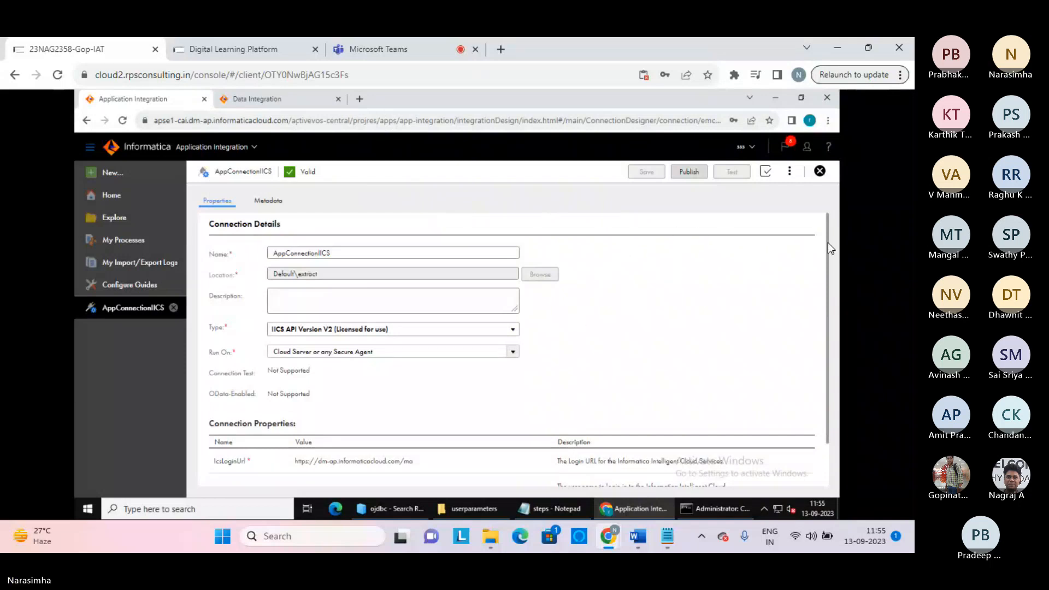
Step: Open and close a throwaway new tab, then switch to the Microsoft Teams meeting
{"action": "left_click_drag", "start_coordinate": [828, 265], "coordinate": [824, 201]}
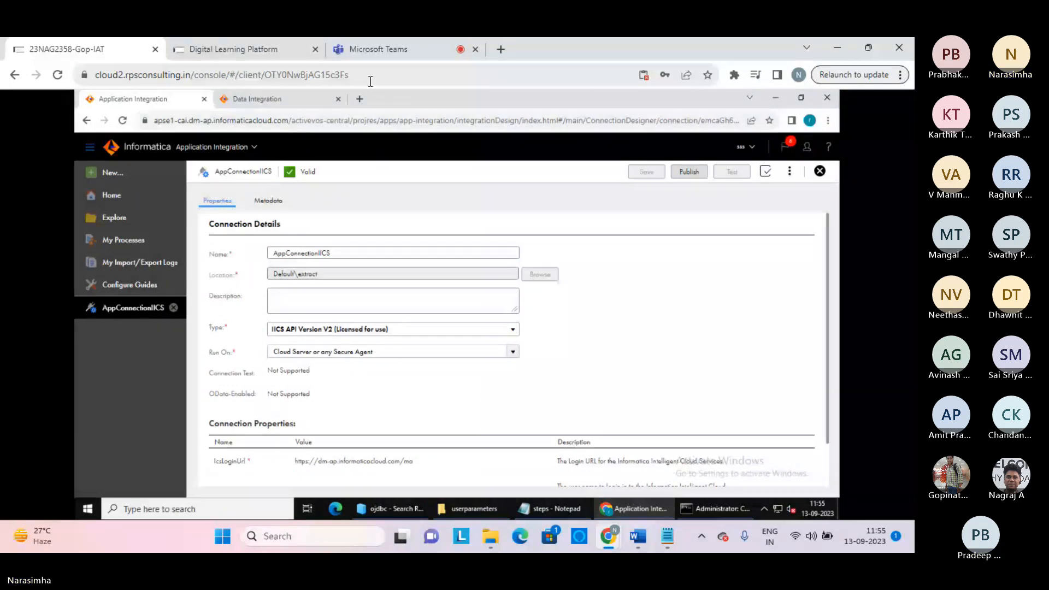
{"action": "left_click", "coordinate": [217, 121]}
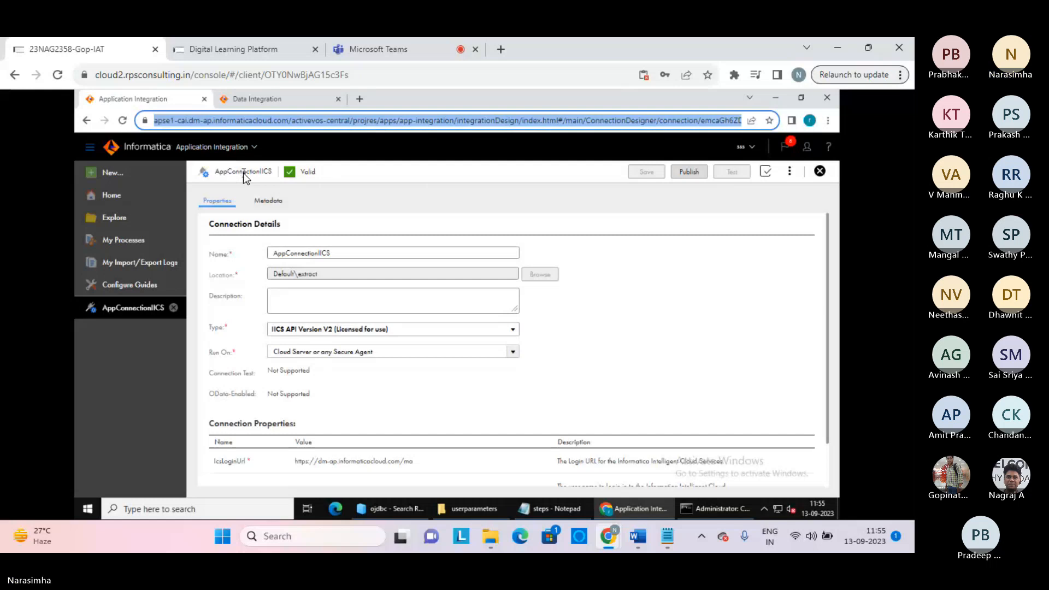
{"action": "left_click", "coordinate": [359, 100]}
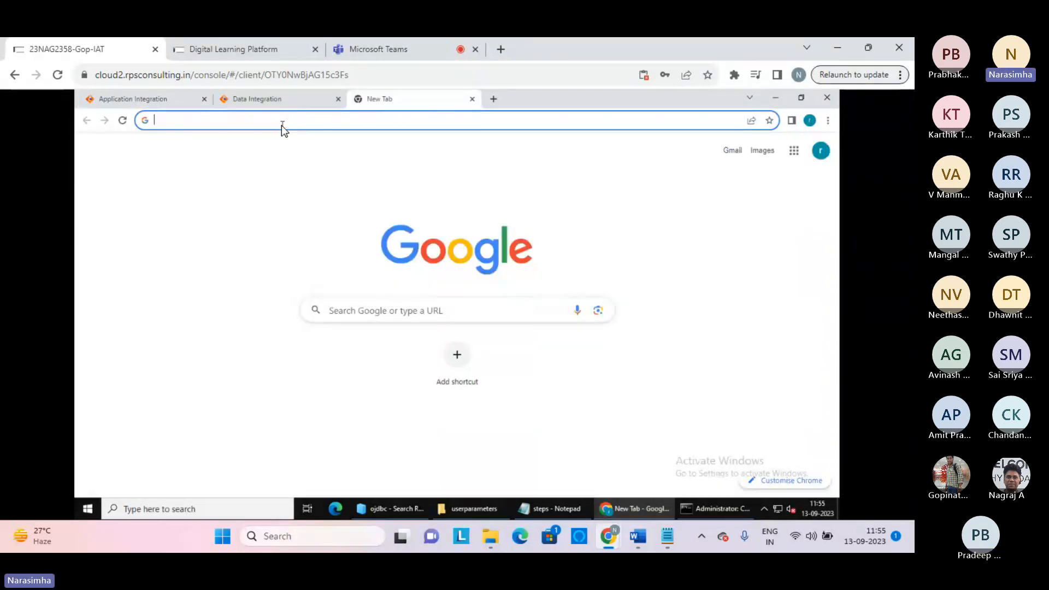
{"action": "type", "text": "dm"}
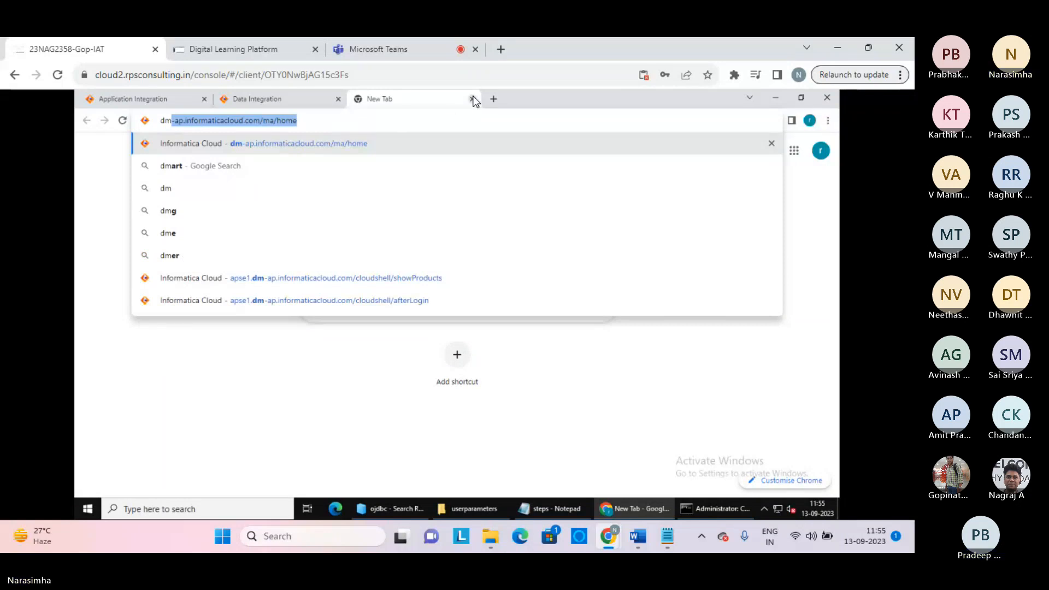
{"action": "left_click", "coordinate": [472, 99]}
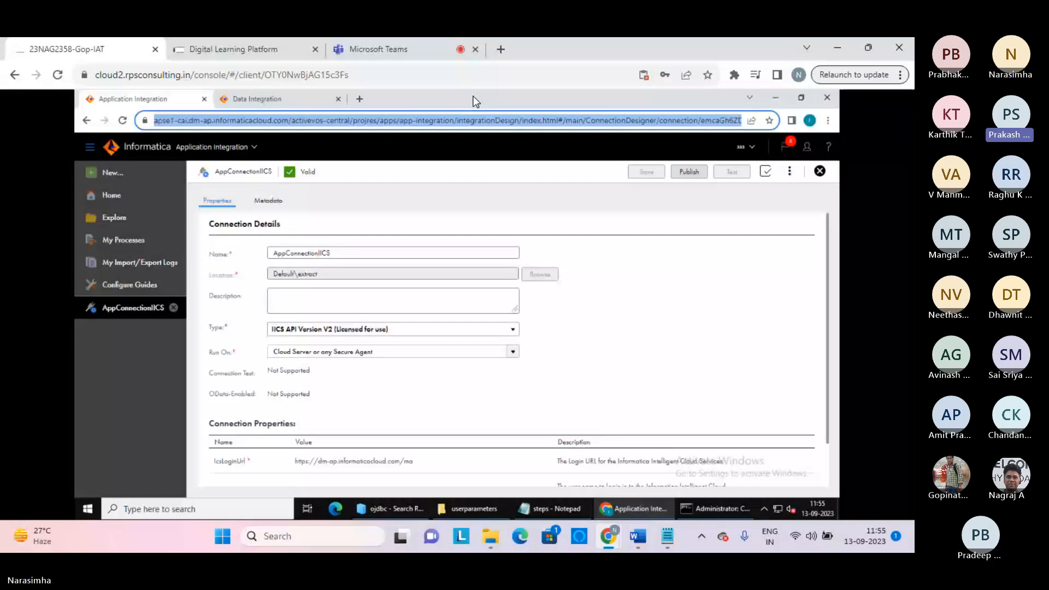
{"action": "left_click", "coordinate": [546, 339]}
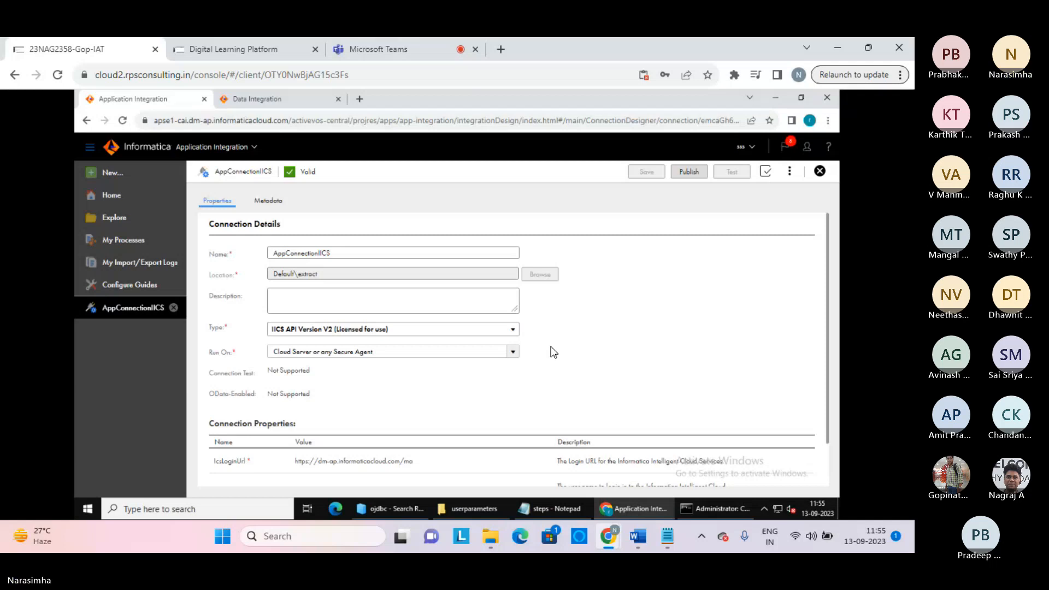
{"action": "left_click", "coordinate": [398, 54]}
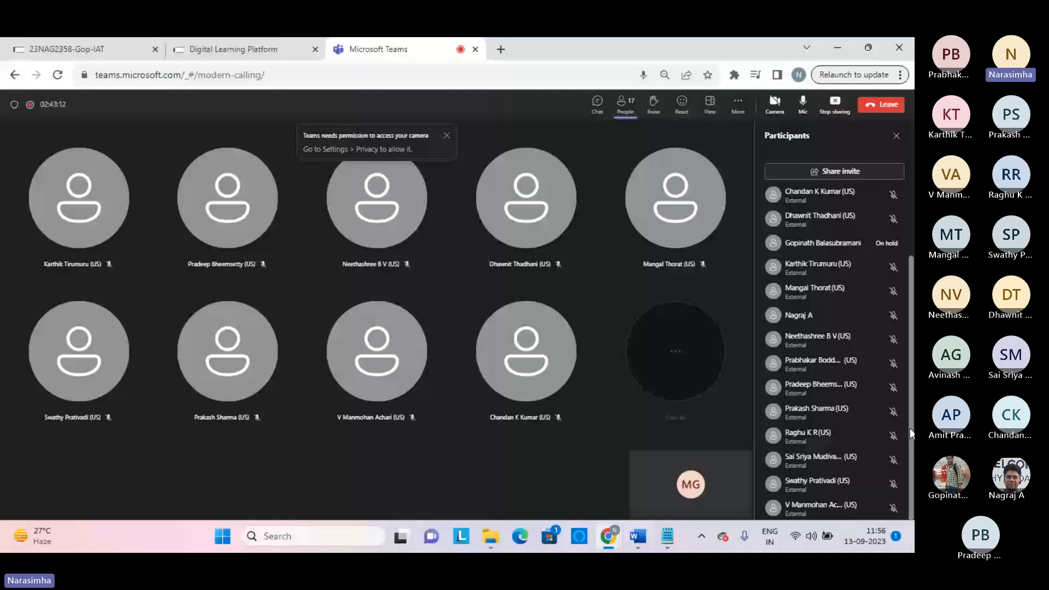
Step: Scroll to the top of the Teams participants list, then return to the remote Informatica session
{"action": "scroll", "coordinate": [911, 433], "scroll_direction": "up", "scroll_amount": 3}
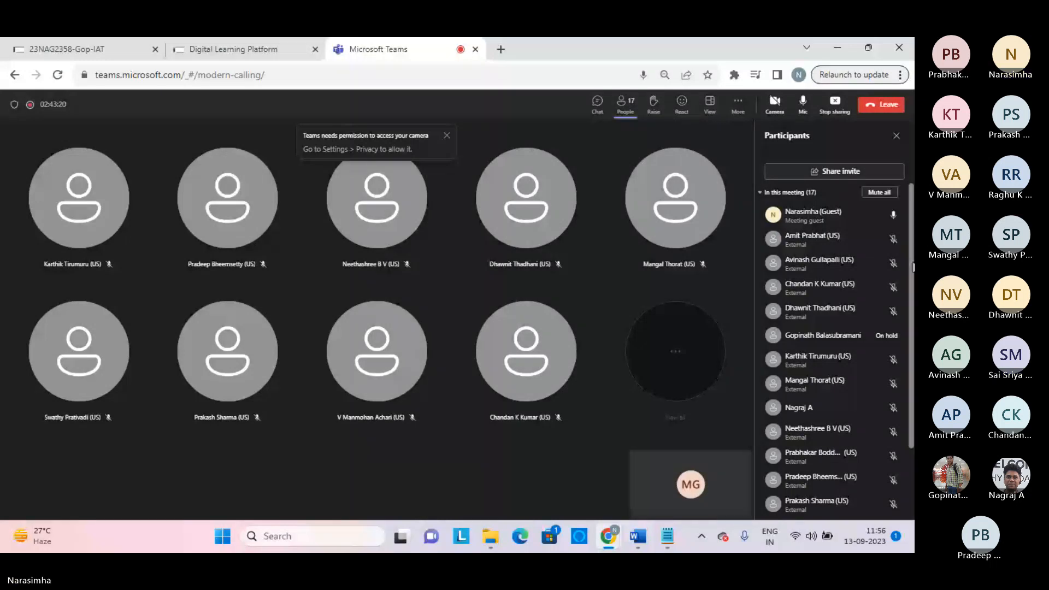
{"action": "left_click", "coordinate": [48, 52]}
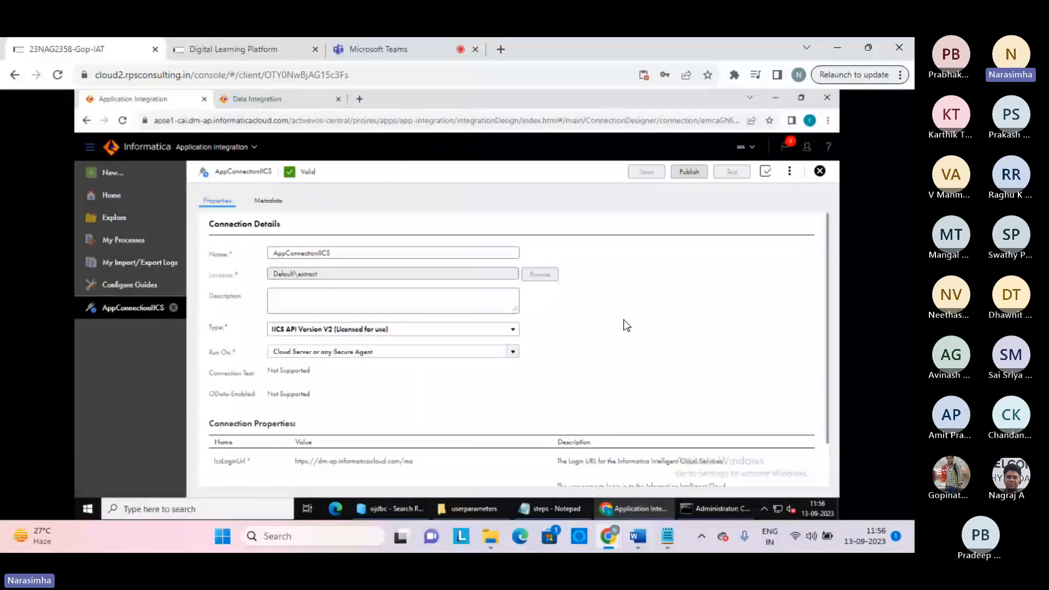
Step: Publish AppConnectionIICS, dismiss the success message, and view its 48 actions under Metadata
{"action": "left_click", "coordinate": [690, 173]}
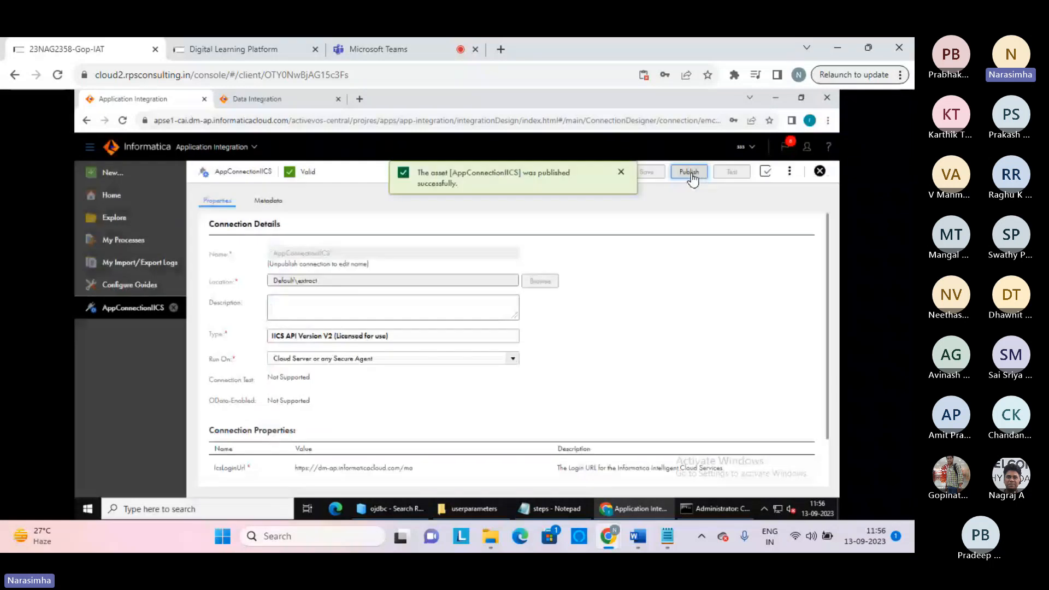
{"action": "left_click", "coordinate": [620, 172]}
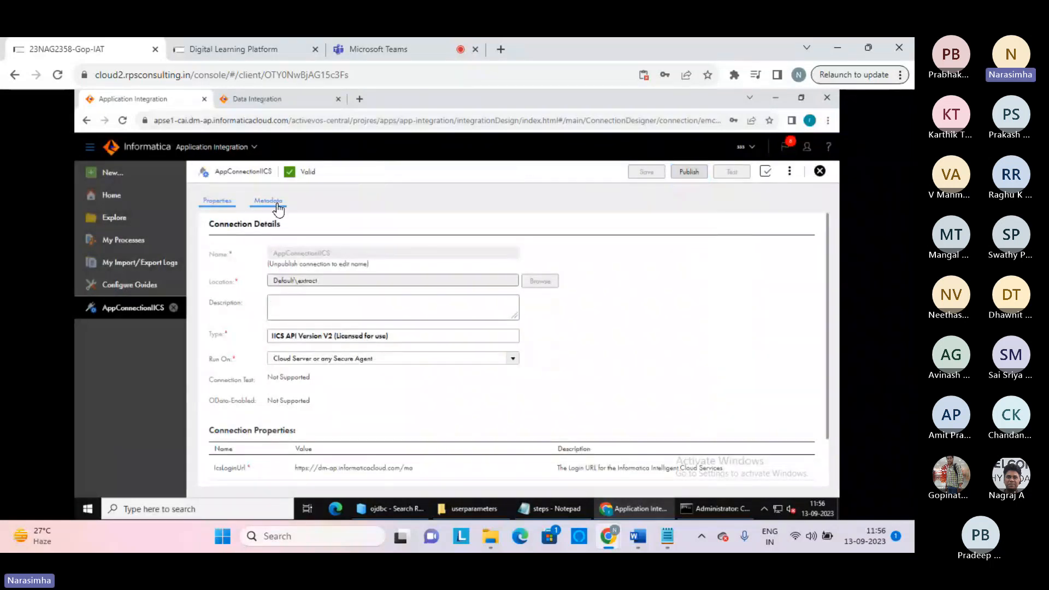
{"action": "left_click", "coordinate": [269, 201]}
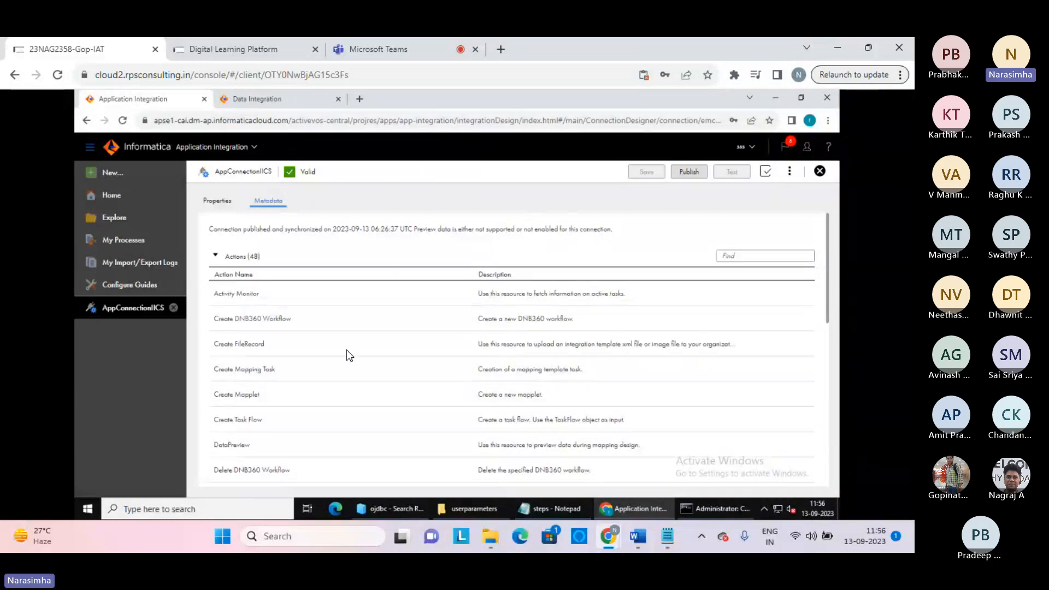
{"action": "left_click_drag", "start_coordinate": [218, 320], "coordinate": [373, 437]}
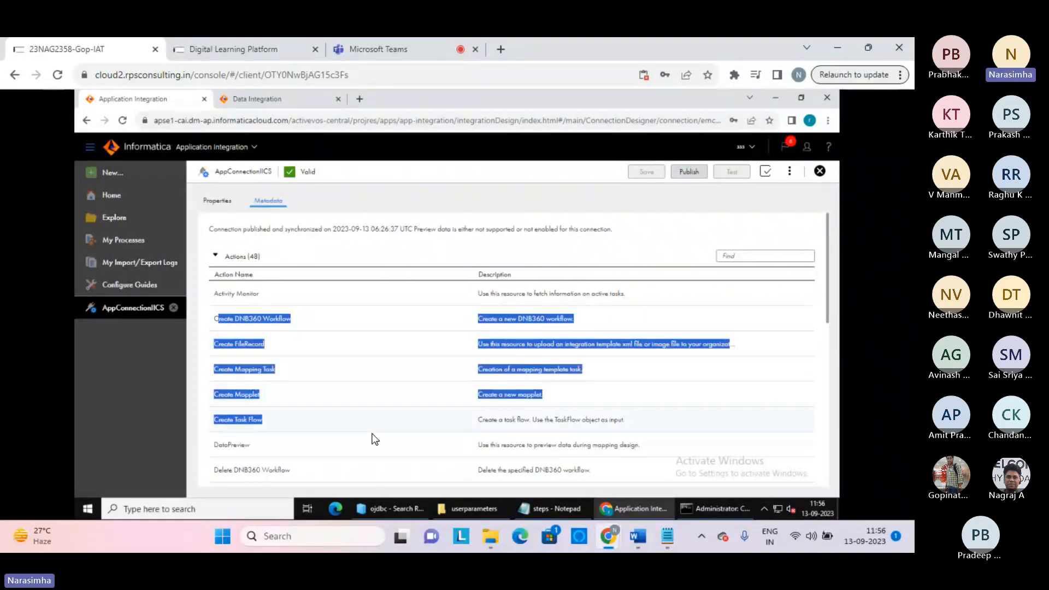
{"action": "left_click", "coordinate": [375, 438]}
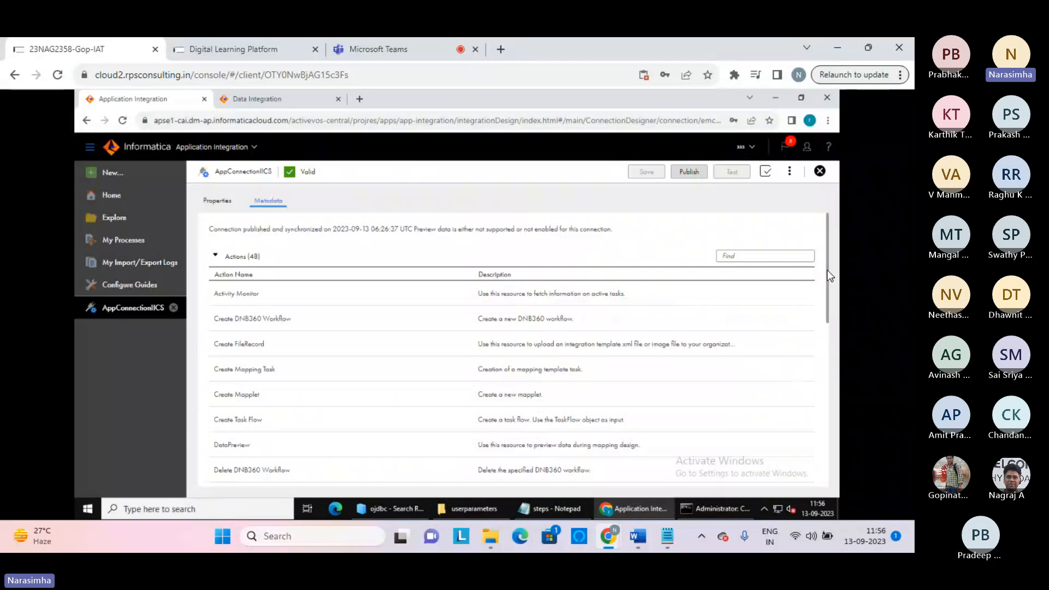
{"action": "left_click_drag", "start_coordinate": [828, 270], "coordinate": [844, 109]}
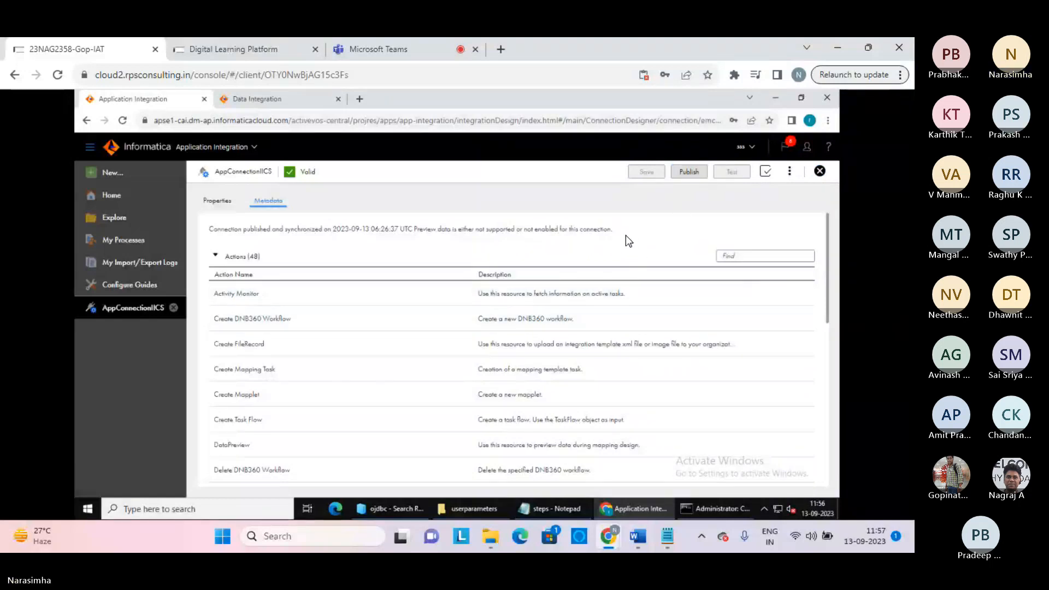
Step: Close the AppConnectionIICS editor and return to the Application Integration Home dashboard
{"action": "left_click", "coordinate": [820, 172]}
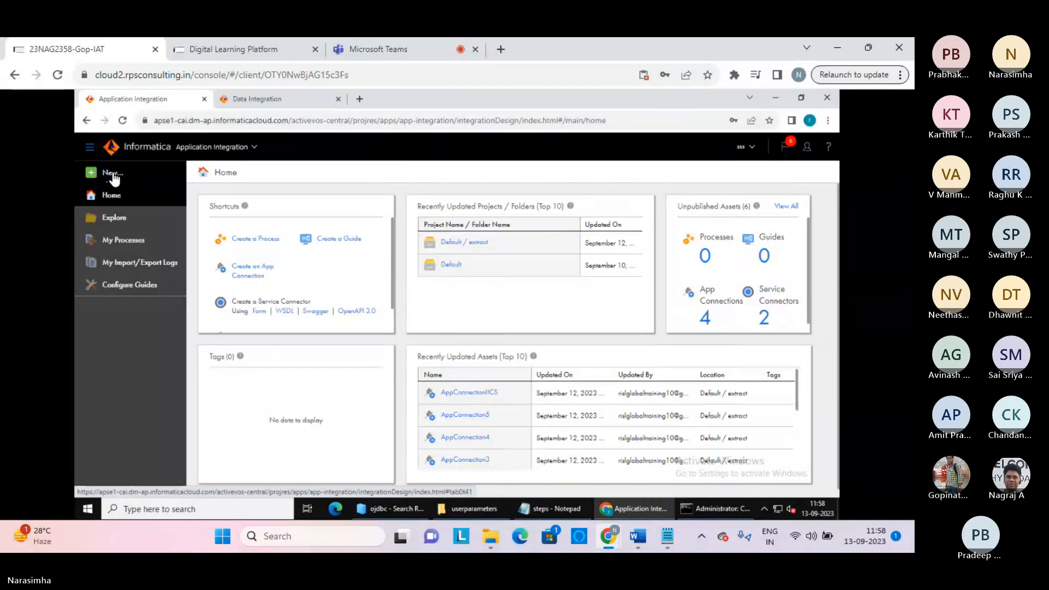
{"action": "left_click", "coordinate": [395, 52]}
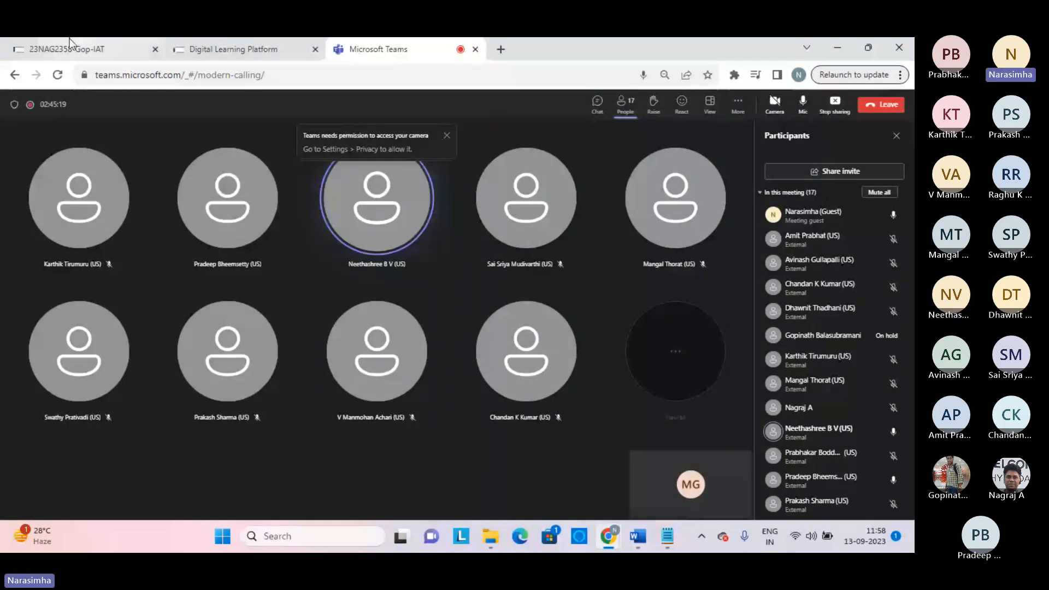
{"action": "left_click", "coordinate": [46, 48]}
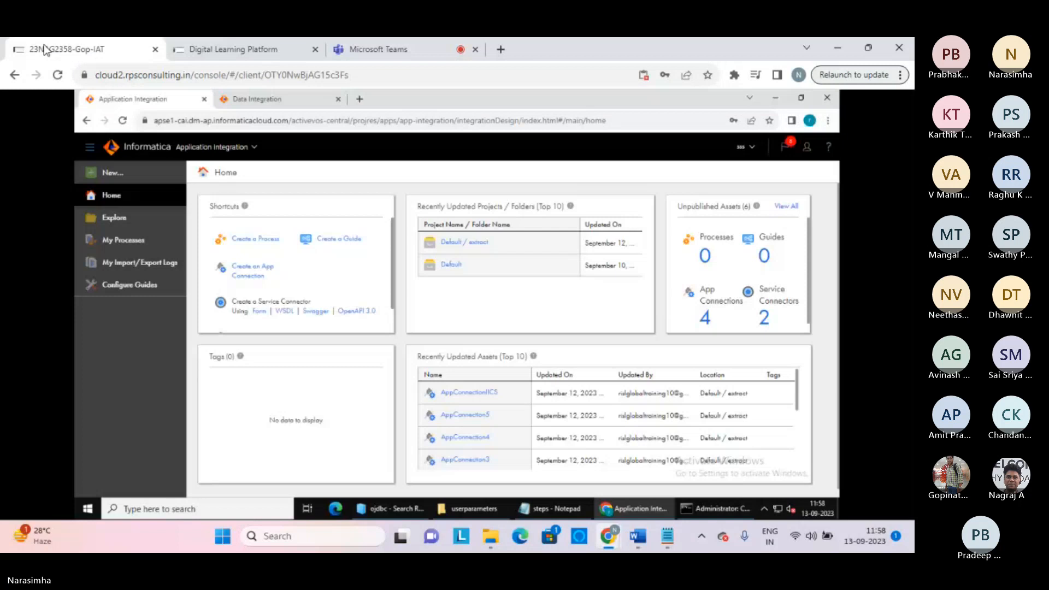
Step: Start a new App Connection asset from the New menu
{"action": "left_click", "coordinate": [113, 174]}
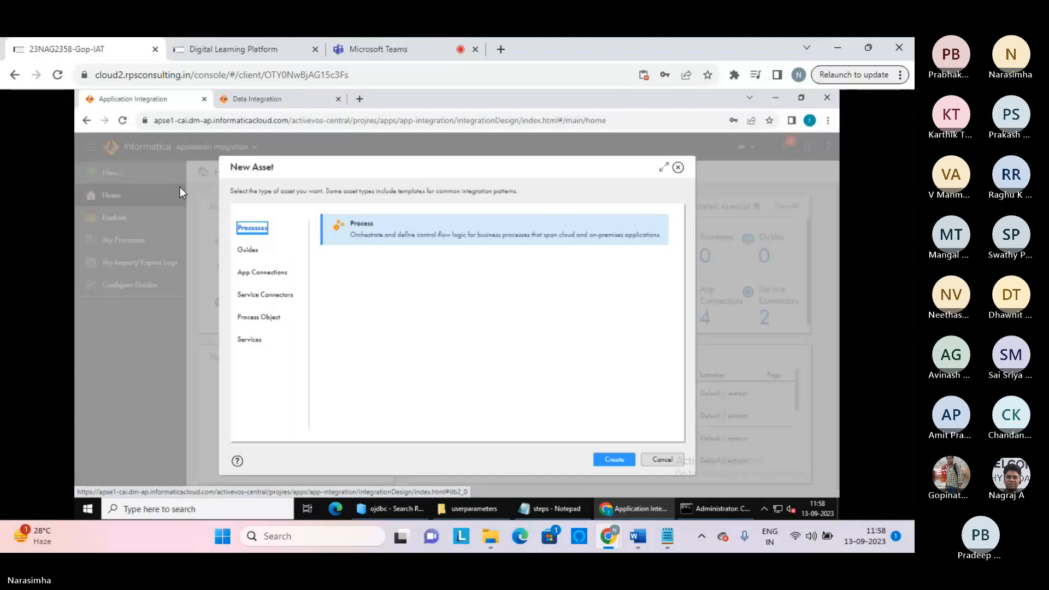
{"action": "left_click", "coordinate": [285, 271]}
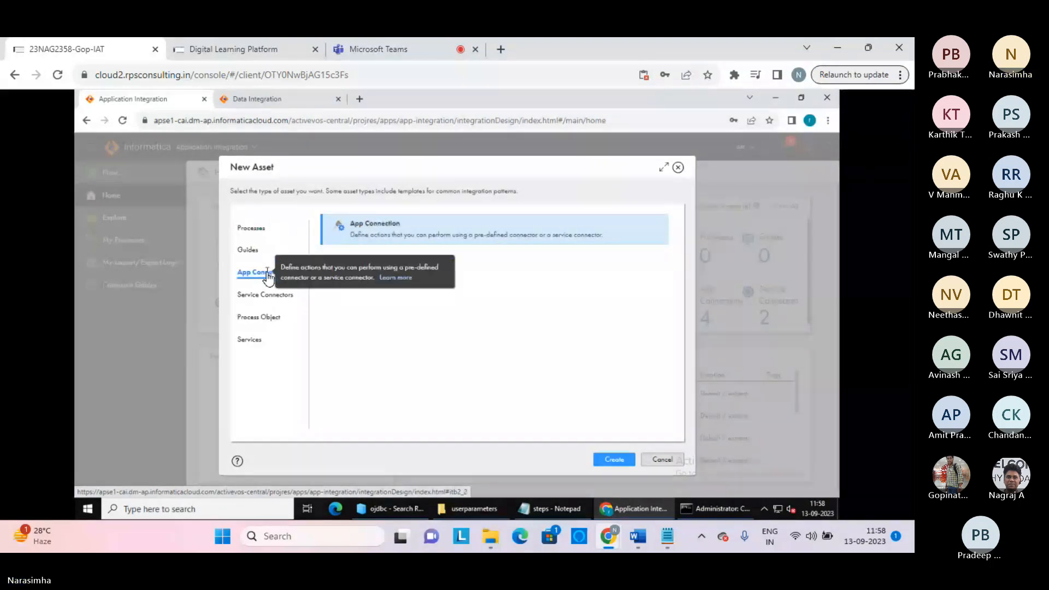
{"action": "left_click", "coordinate": [612, 459]}
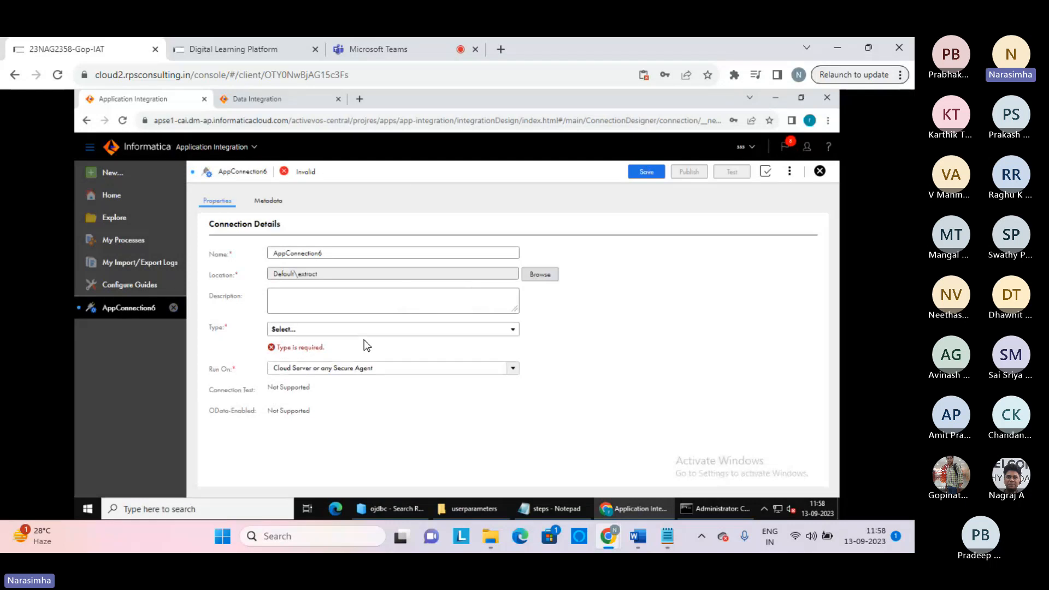
Step: Make it a File connection that runs on the WINDOWS-UNR7VLH agent
{"action": "left_click", "coordinate": [321, 332]}
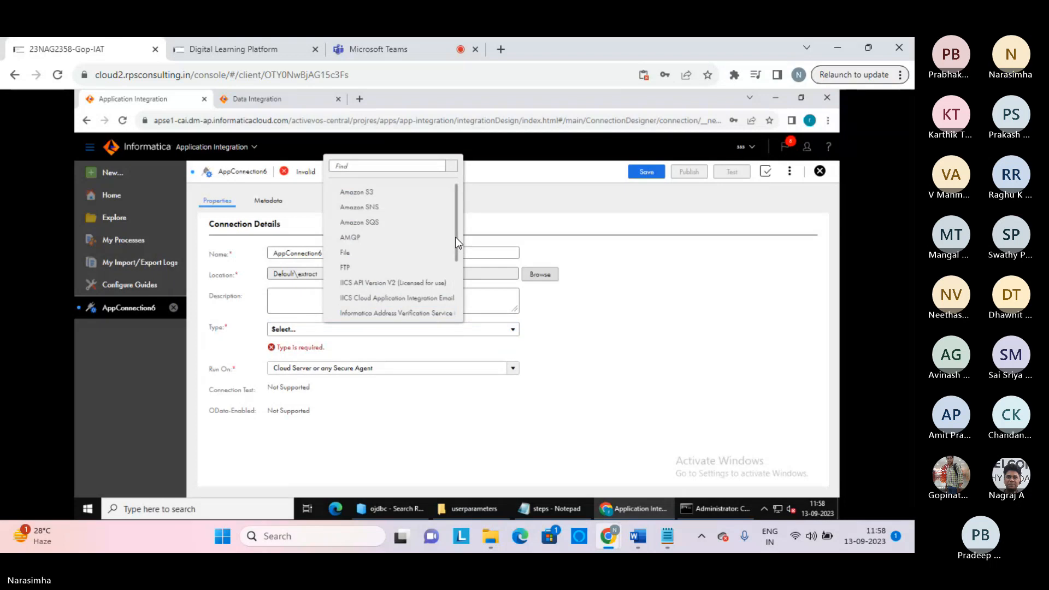
{"action": "left_click_drag", "start_coordinate": [456, 237], "coordinate": [453, 264]}
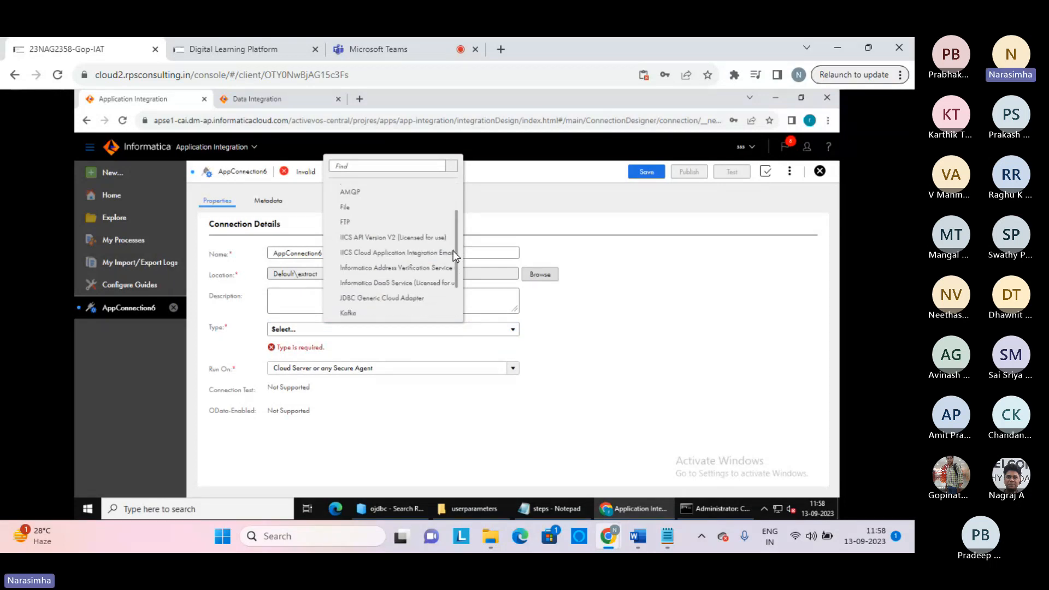
{"action": "left_click_drag", "start_coordinate": [454, 251], "coordinate": [454, 249]}
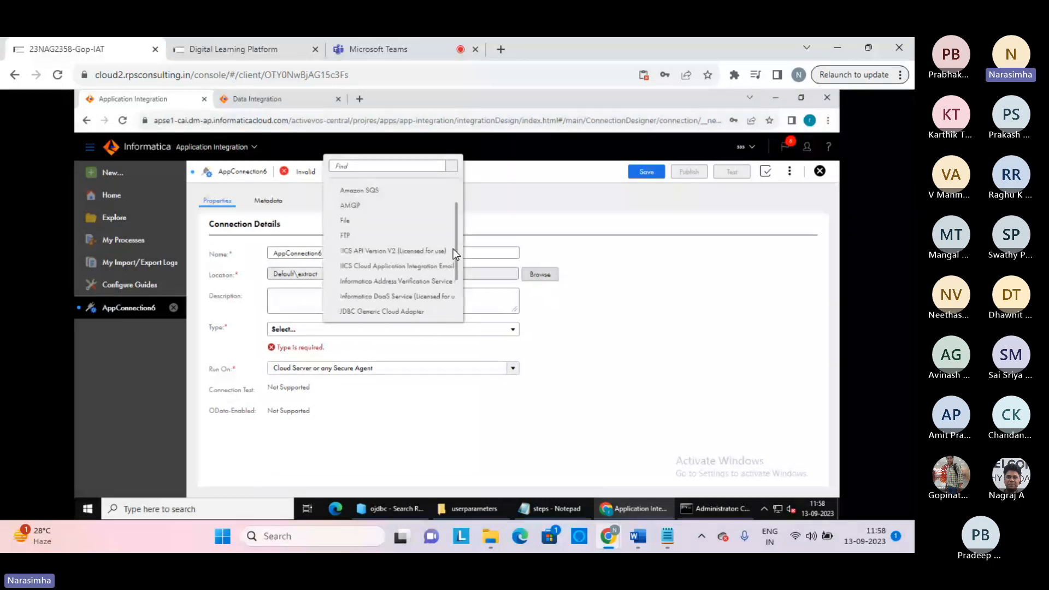
{"action": "left_click", "coordinate": [345, 220]}
{"action": "left_click", "coordinate": [512, 352]}
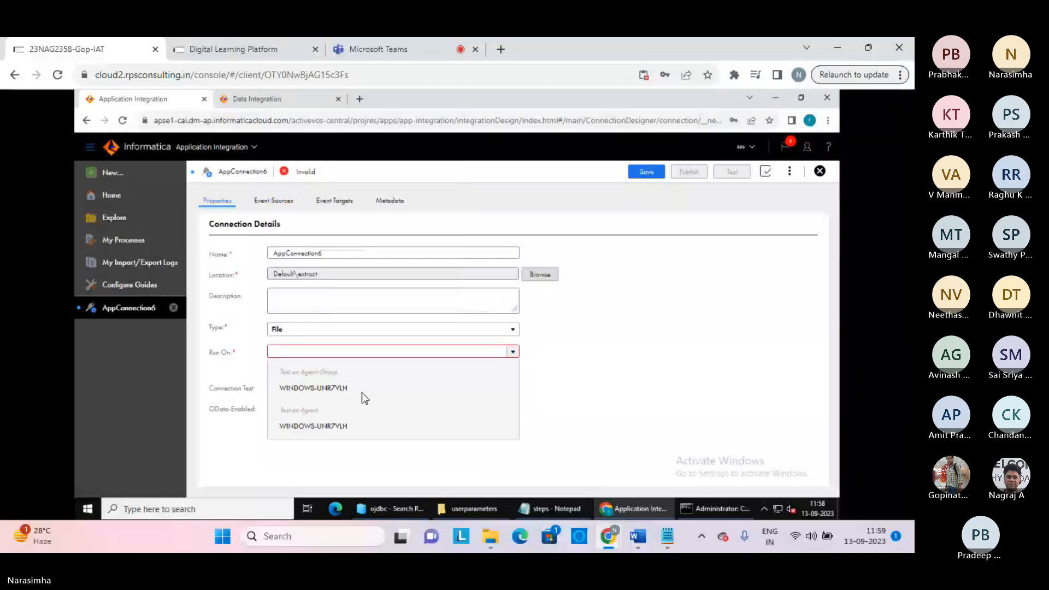
{"action": "left_click", "coordinate": [326, 429]}
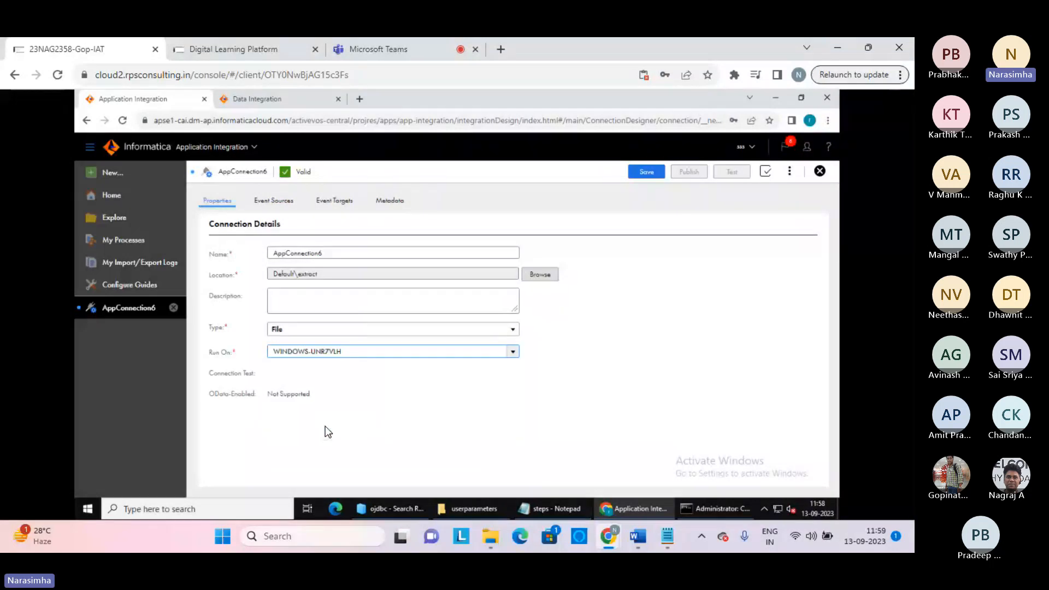
Step: Add a File Monitor event source with Directory set to E:\source
{"action": "left_click", "coordinate": [279, 204]}
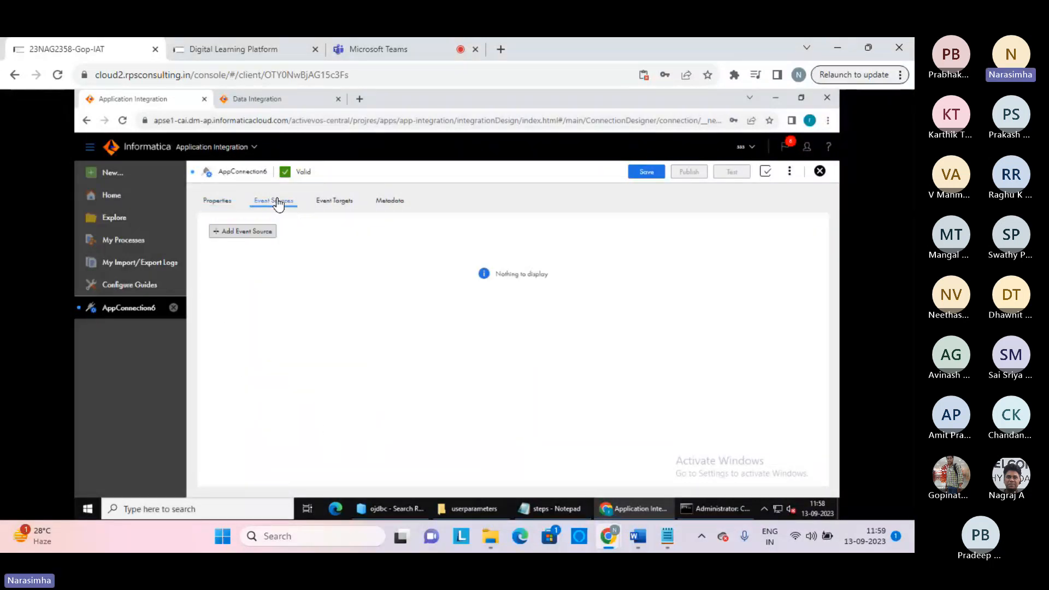
{"action": "left_click", "coordinate": [241, 231]}
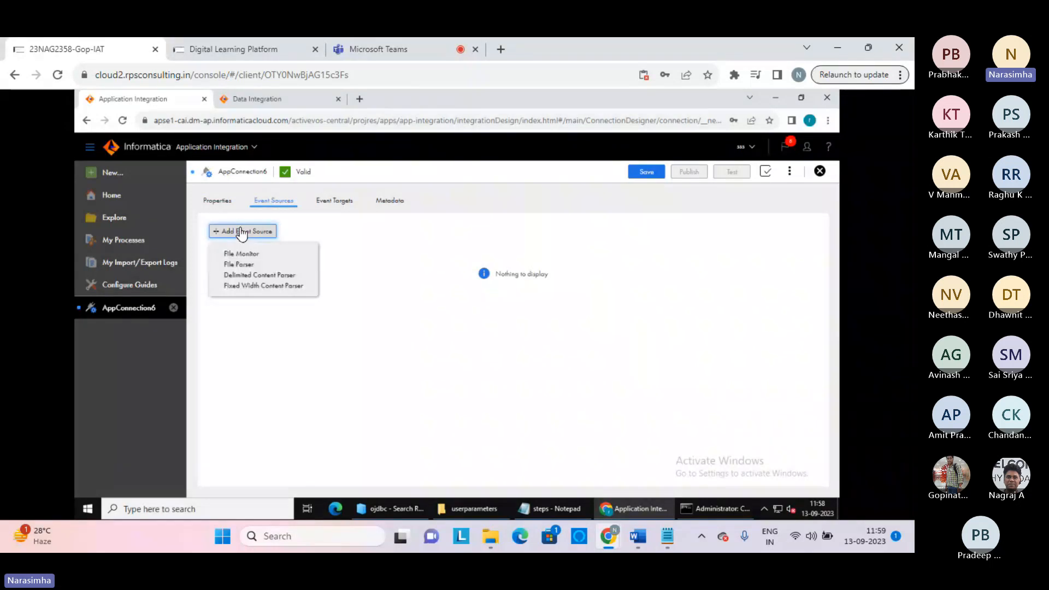
{"action": "left_click", "coordinate": [246, 254]}
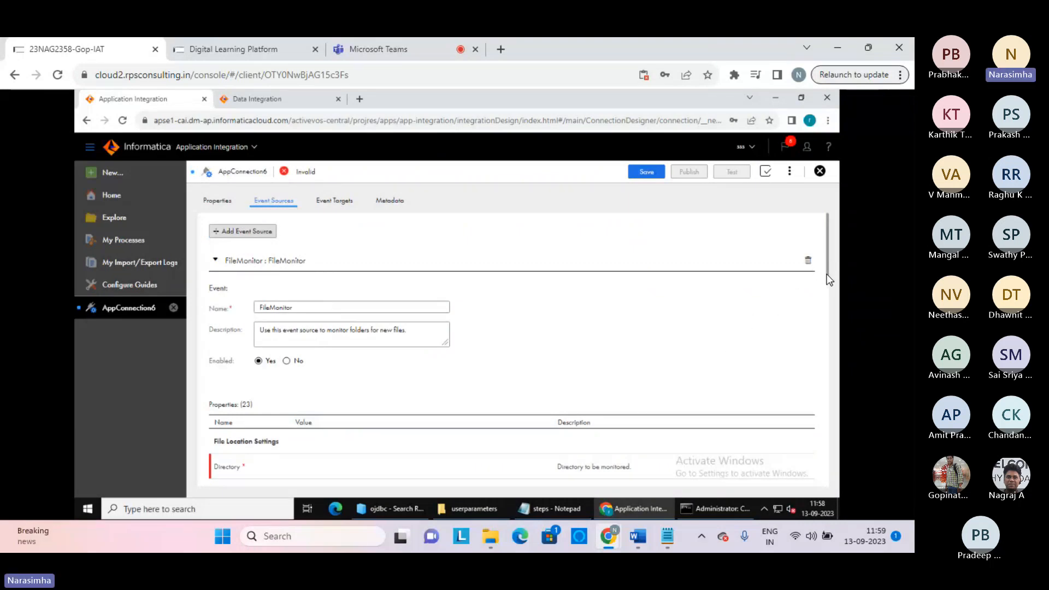
{"action": "left_click_drag", "start_coordinate": [829, 276], "coordinate": [830, 305]}
{"action": "left_click", "coordinate": [307, 323]}
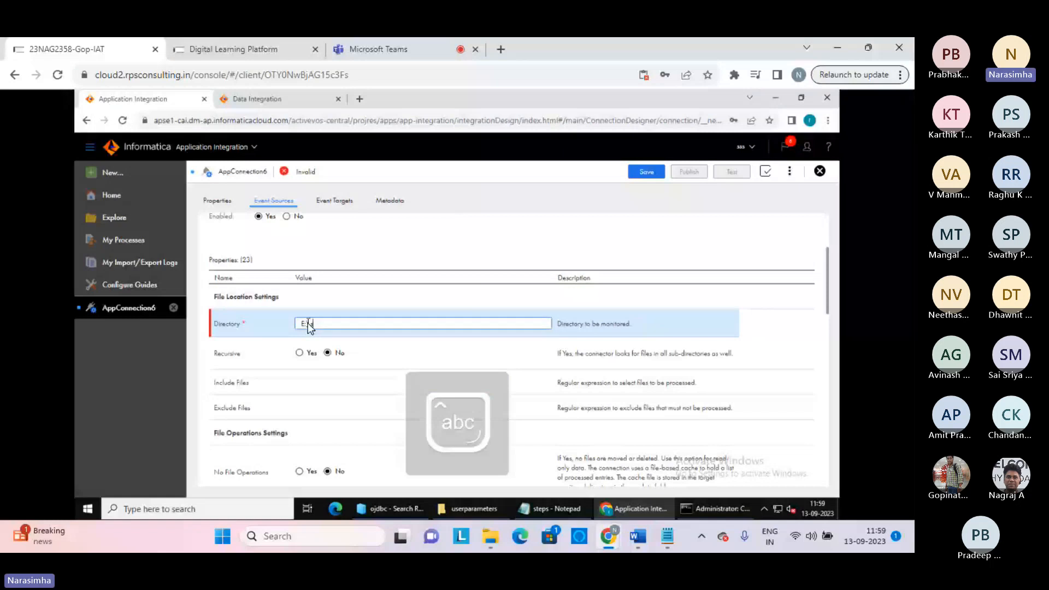
{"action": "type", "text": "E:\\"}
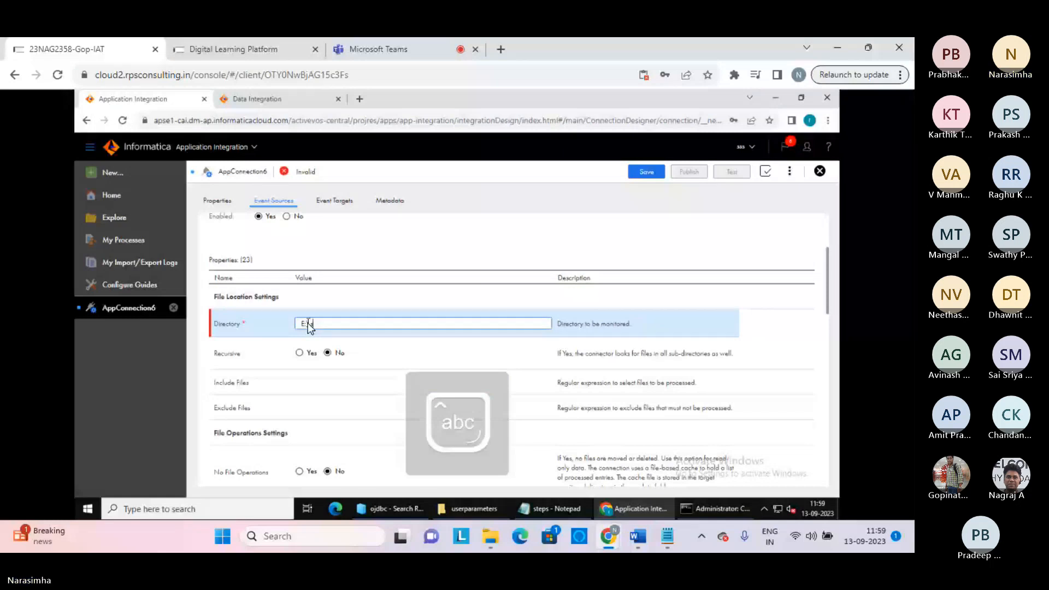
{"action": "type", "text": "source"}
{"action": "left_click", "coordinate": [326, 383]}
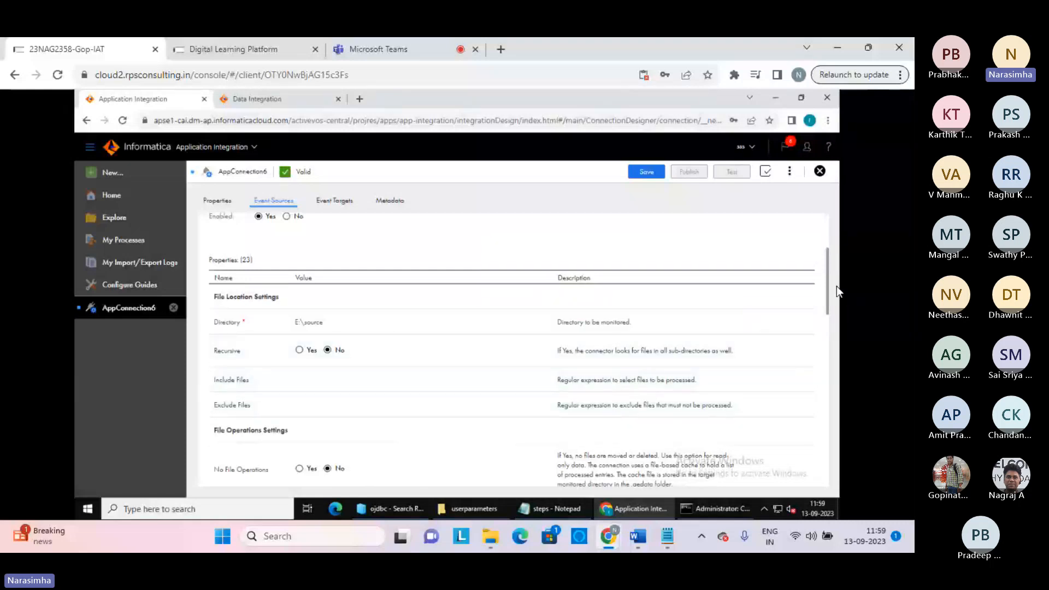
{"action": "scroll", "coordinate": [829, 245], "scroll_direction": "up", "scroll_amount": 3}
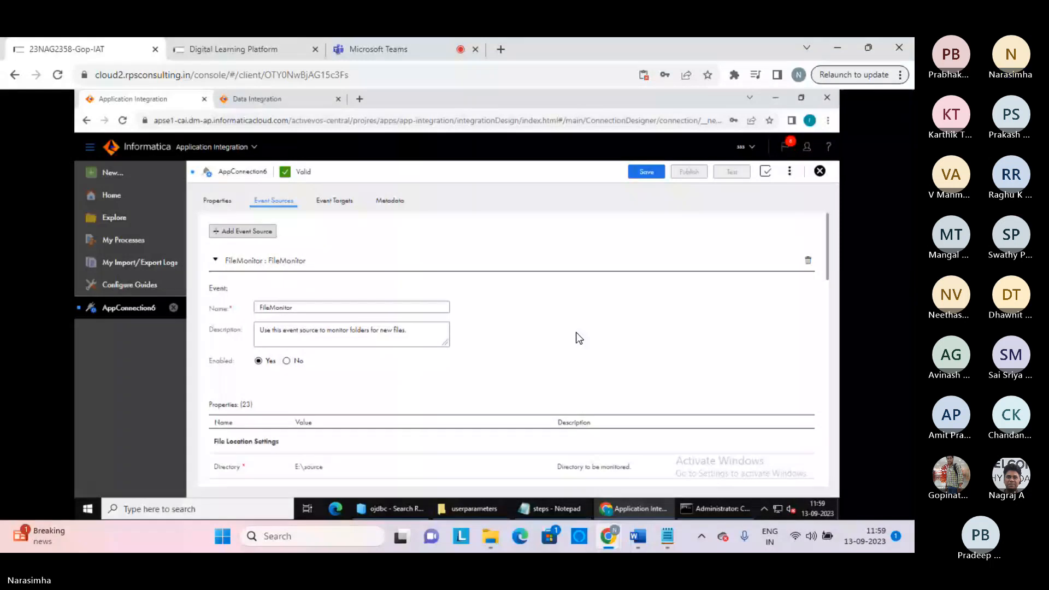
{"action": "left_click_drag", "start_coordinate": [556, 468], "coordinate": [651, 478]}
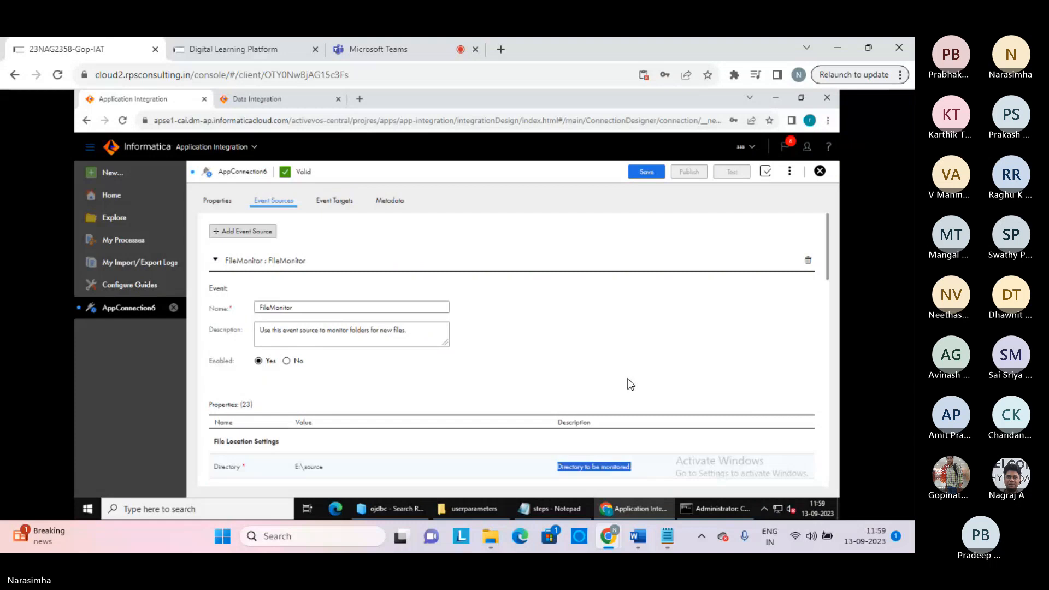
{"action": "left_click", "coordinate": [581, 338]}
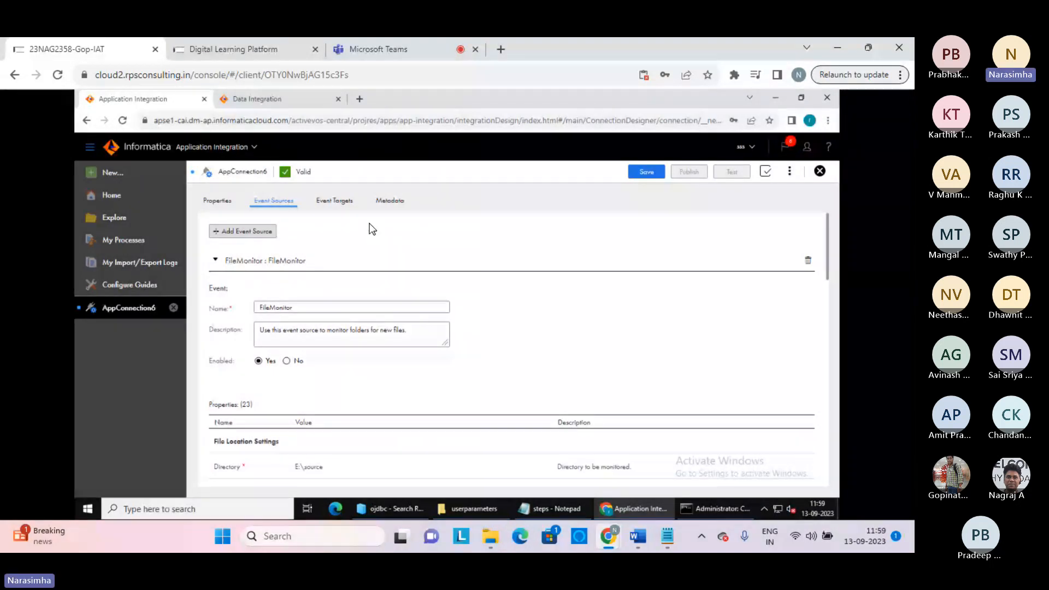
Step: Add a File Parser event source with Directory set to E:\source
{"action": "left_click", "coordinate": [245, 232]}
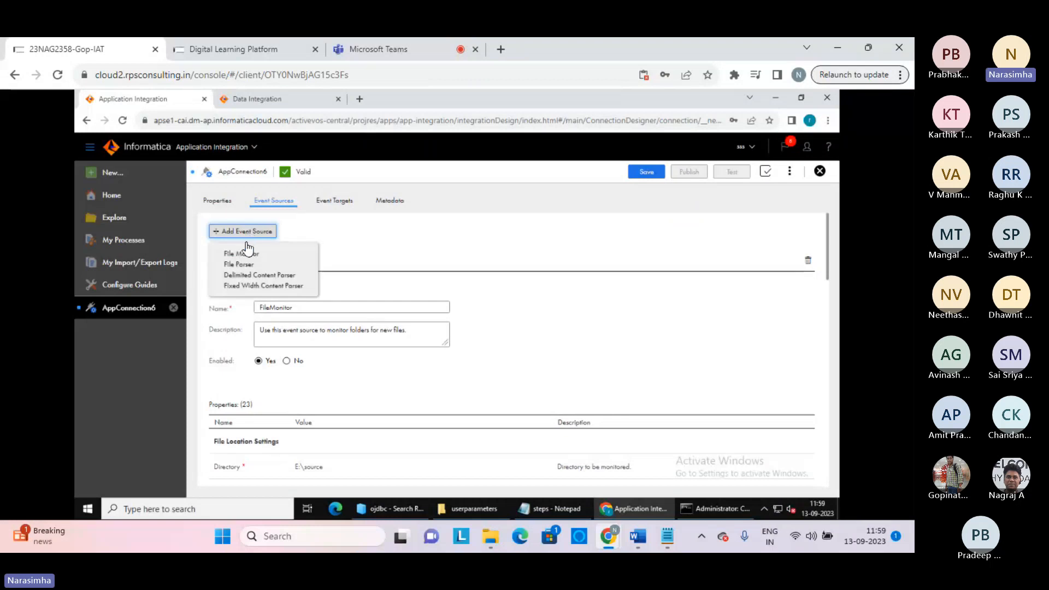
{"action": "left_click", "coordinate": [237, 265]}
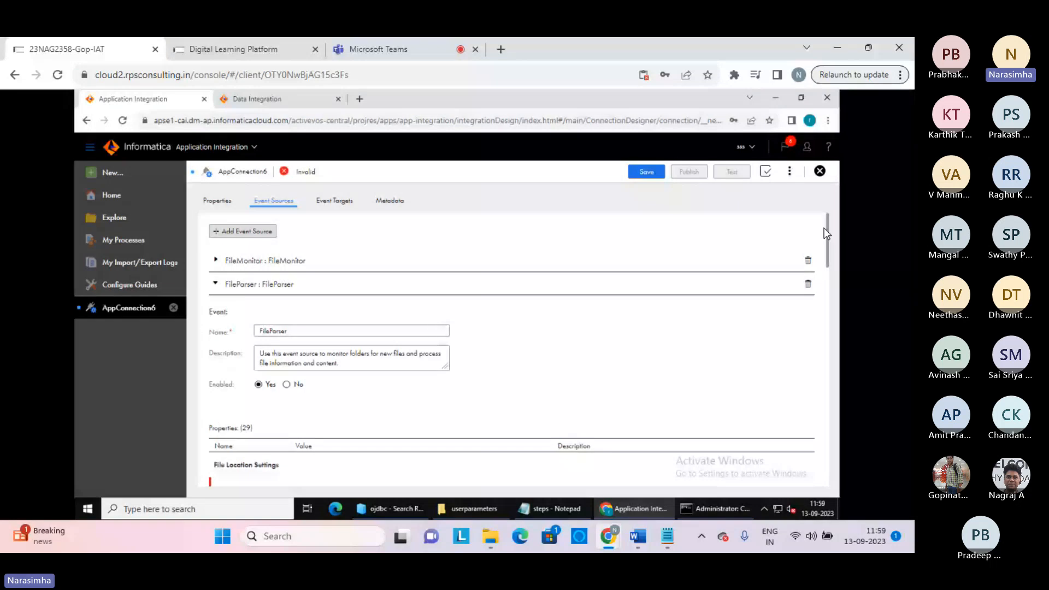
{"action": "scroll", "coordinate": [827, 233], "scroll_direction": "down", "scroll_amount": 3}
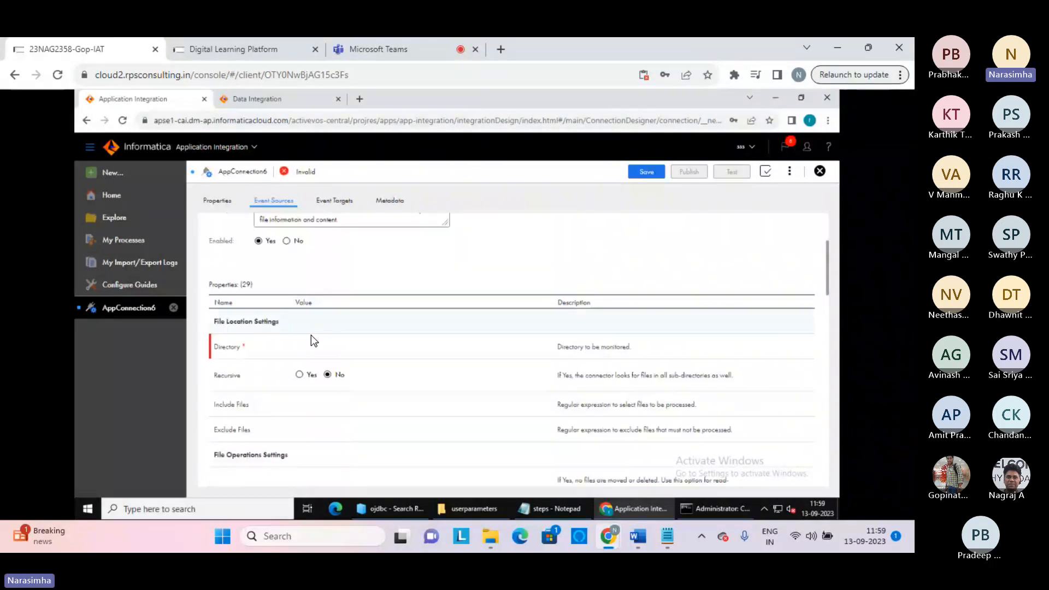
{"action": "left_click", "coordinate": [304, 348]}
{"action": "key", "text": "Caps_Lock"}
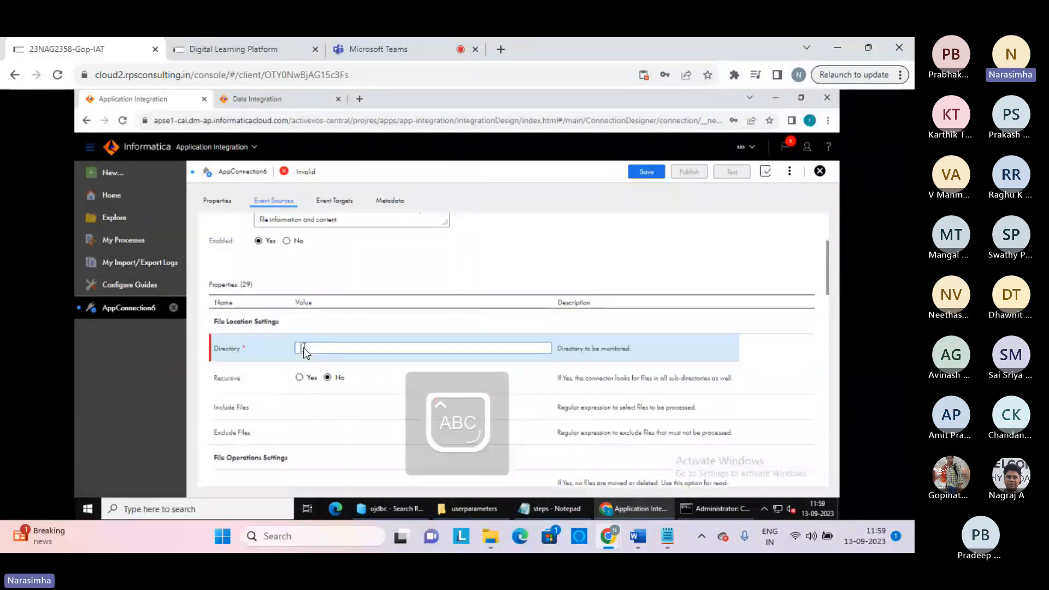
{"action": "key", "text": "Caps_Lock"}
{"action": "type", "text": "E:\\source"}
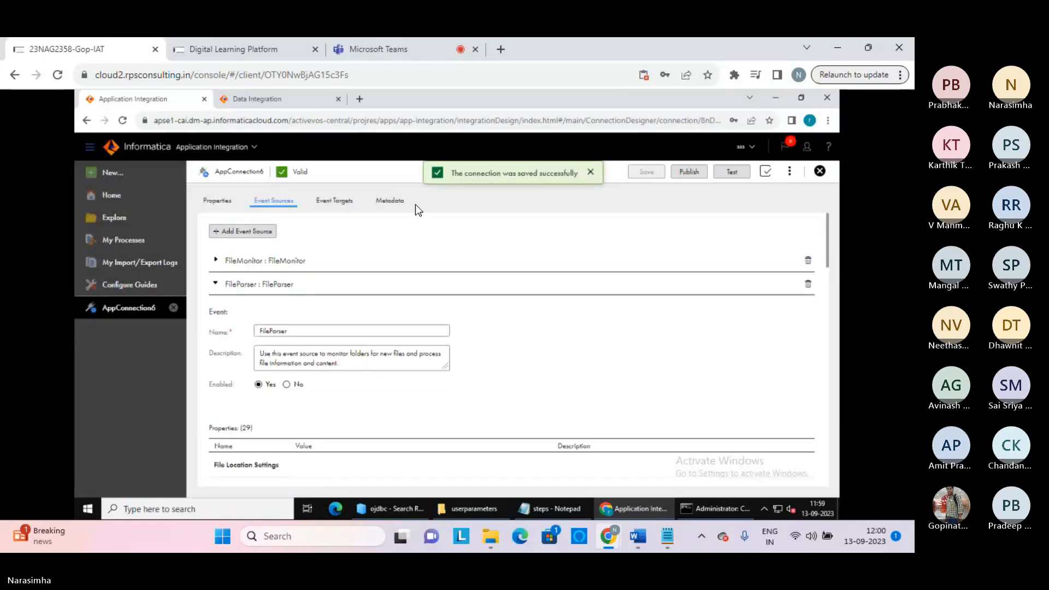
{"action": "left_click", "coordinate": [248, 232]}
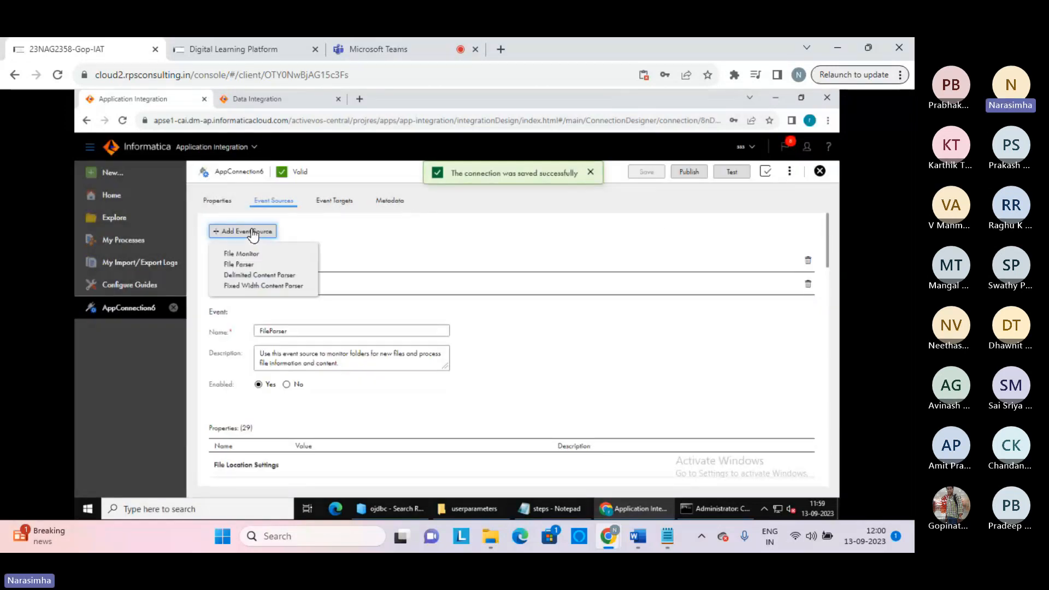
Step: Add a Delimited Content Parser event source with Directory set to E:\source
{"action": "left_click", "coordinate": [261, 275]}
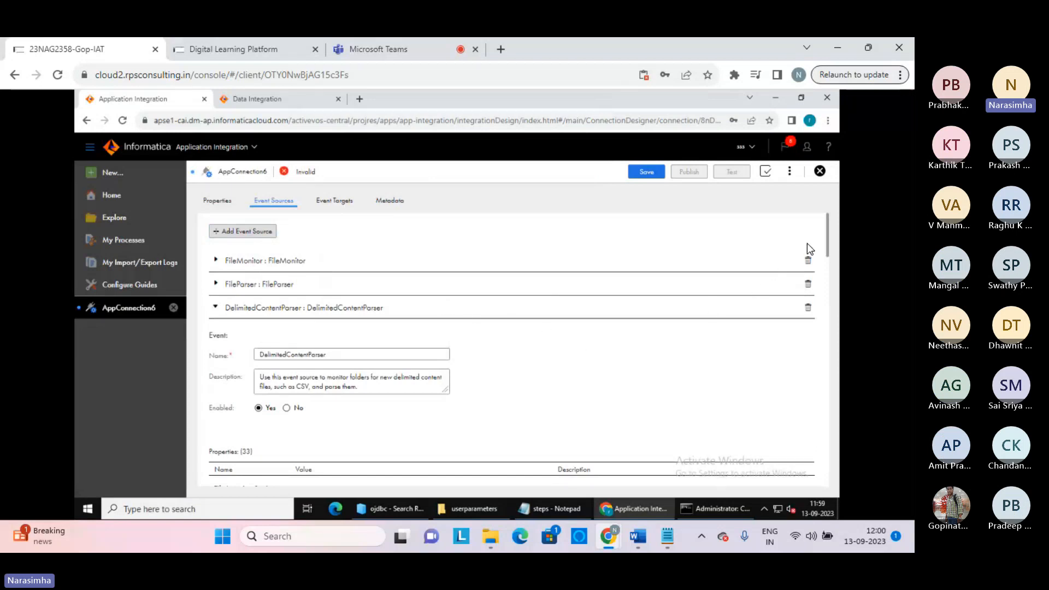
{"action": "scroll", "coordinate": [828, 235], "scroll_direction": "down", "scroll_amount": 5}
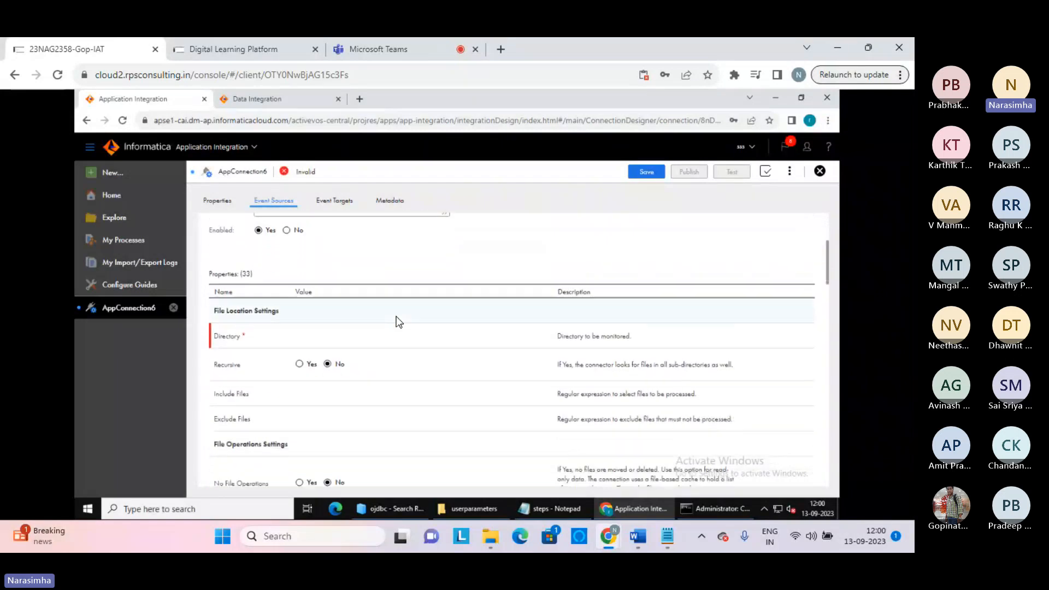
{"action": "left_click", "coordinate": [329, 339]}
{"action": "type", "text": "E"}
{"action": "key", "text": "Caps_Lock"}
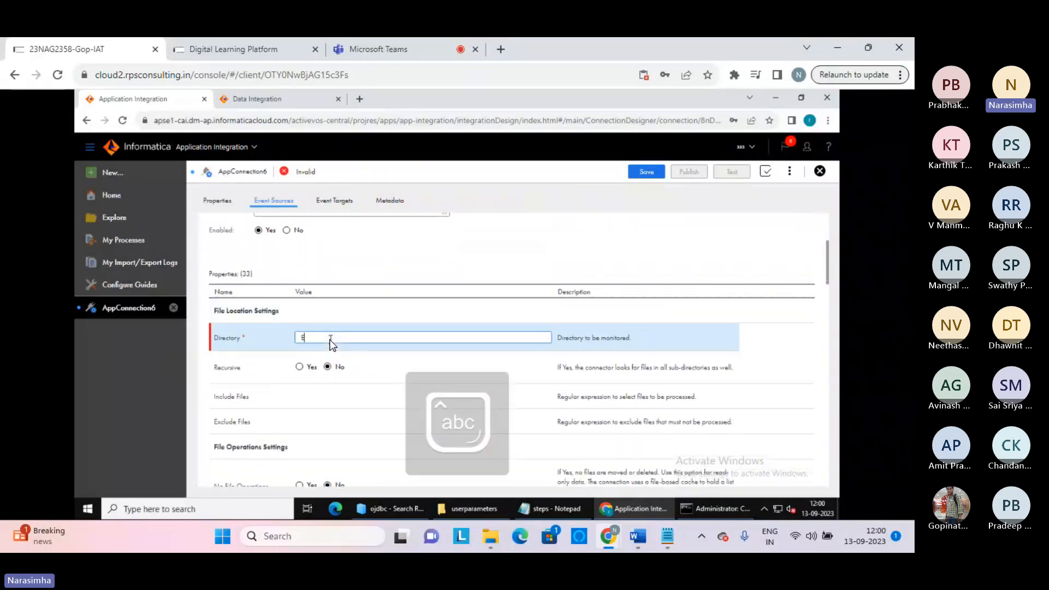
{"action": "type", "text": "ce"}
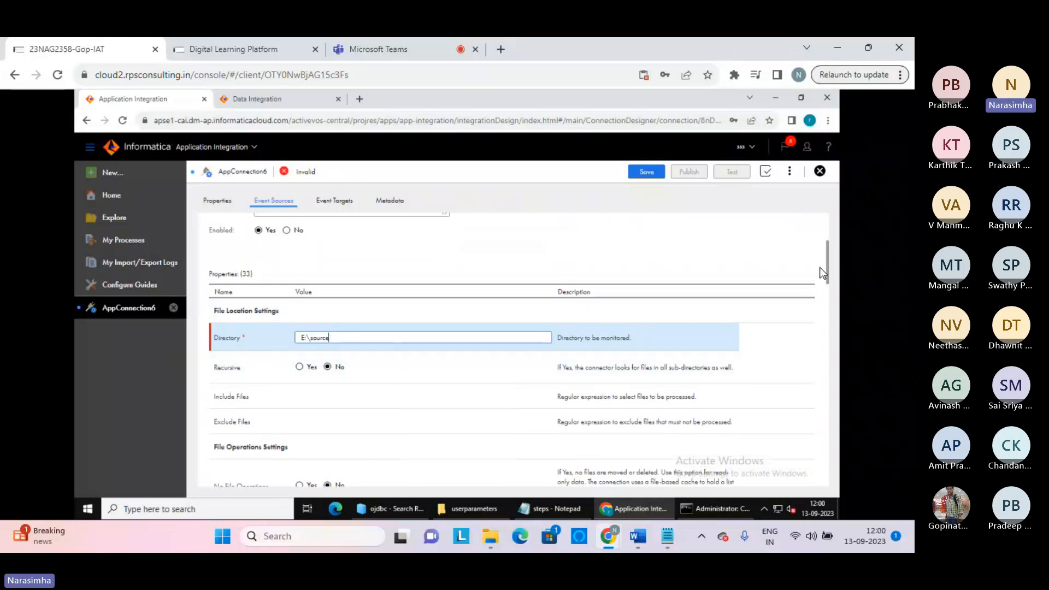
{"action": "left_click_drag", "start_coordinate": [826, 257], "coordinate": [827, 287]}
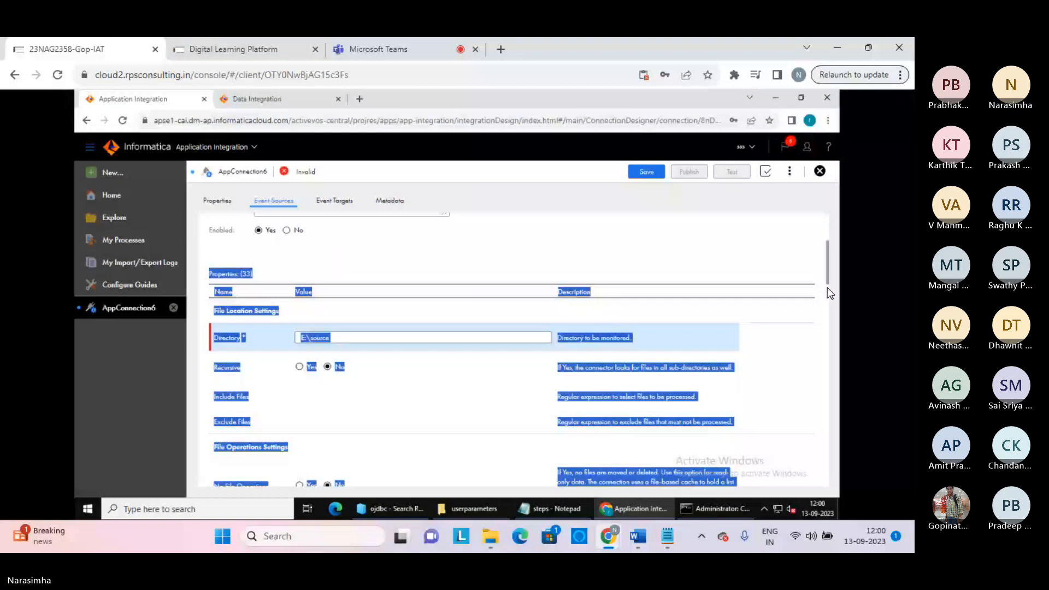
{"action": "left_click", "coordinate": [789, 283]}
Step: Review the parser's properties, including Columns Descriptor, then show the empty event targets
{"action": "scroll", "coordinate": [789, 283], "scroll_direction": "down", "scroll_amount": 3}
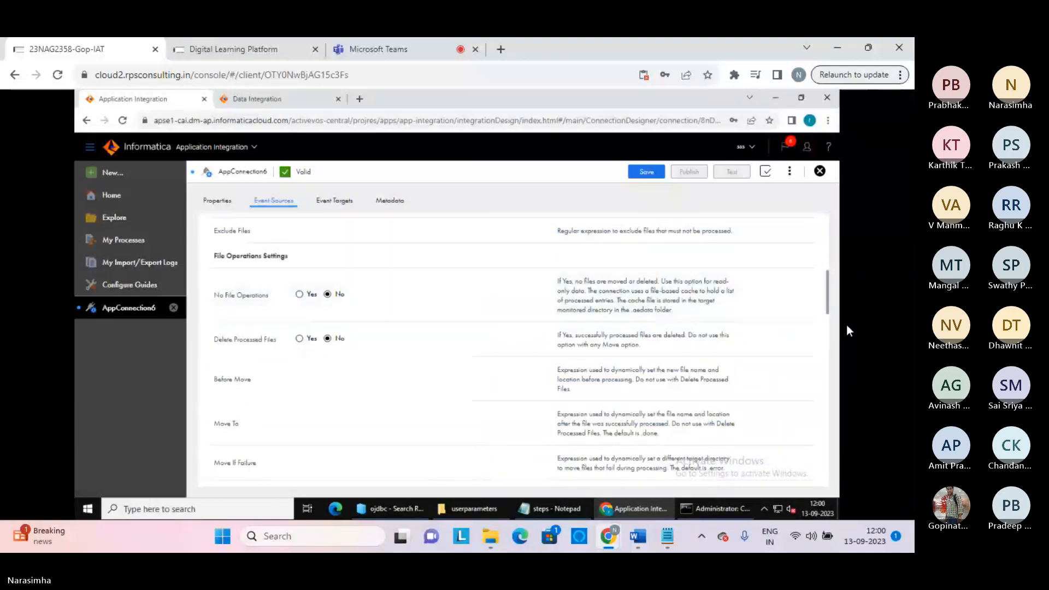
{"action": "left_click_drag", "start_coordinate": [828, 300], "coordinate": [818, 330]}
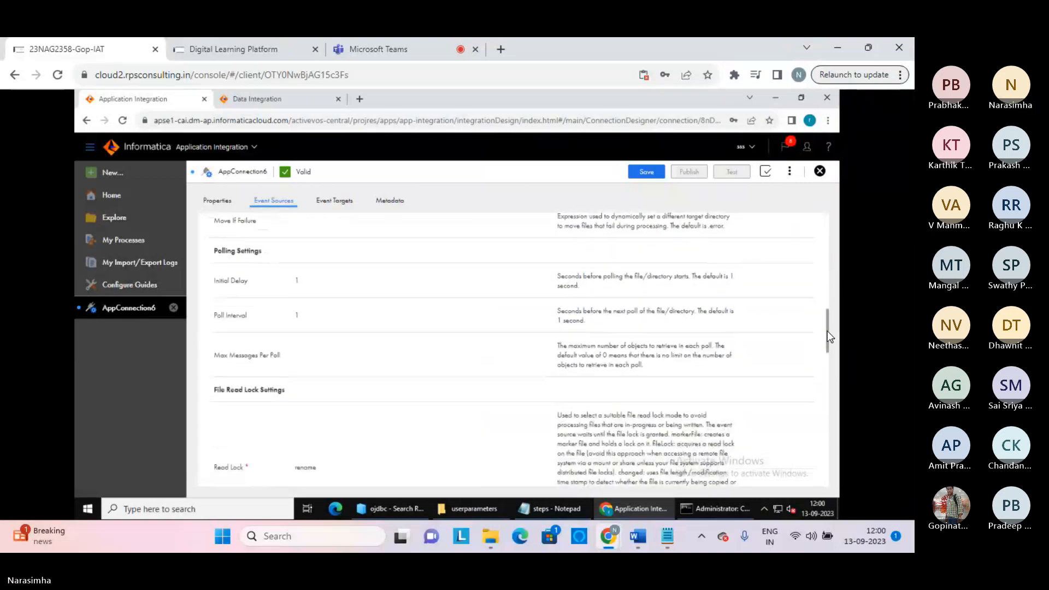
{"action": "left_click_drag", "start_coordinate": [829, 324], "coordinate": [812, 416]}
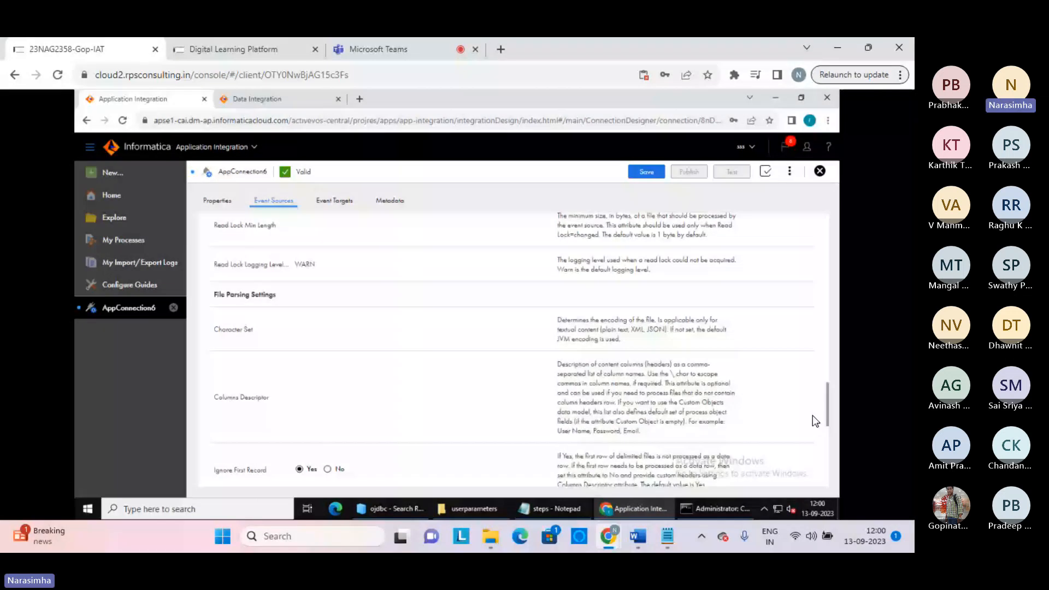
{"action": "scroll", "coordinate": [296, 368], "scroll_direction": "down", "scroll_amount": 3}
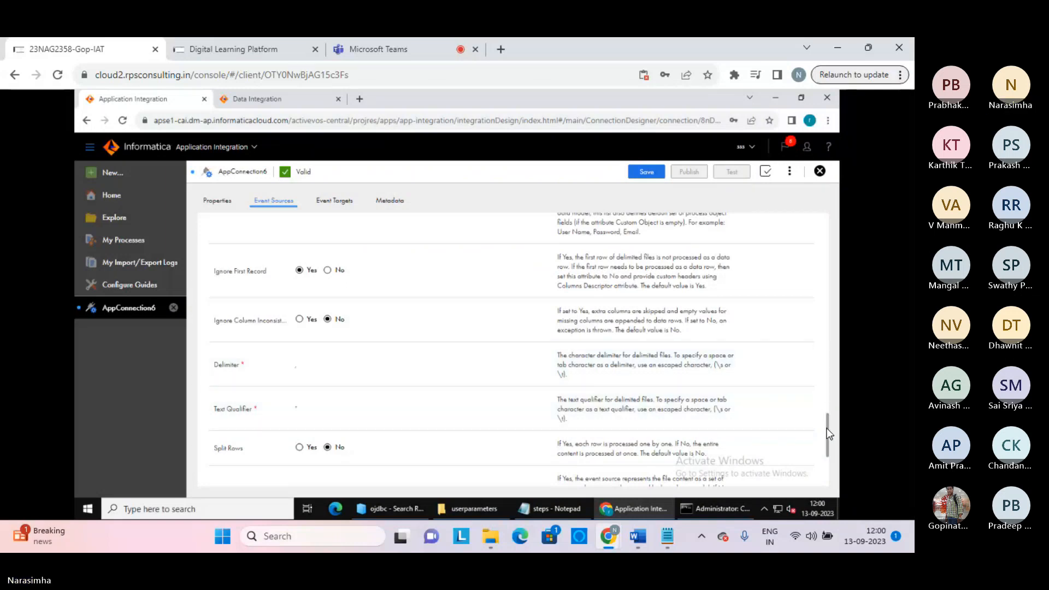
{"action": "left_click_drag", "start_coordinate": [829, 434], "coordinate": [828, 394]}
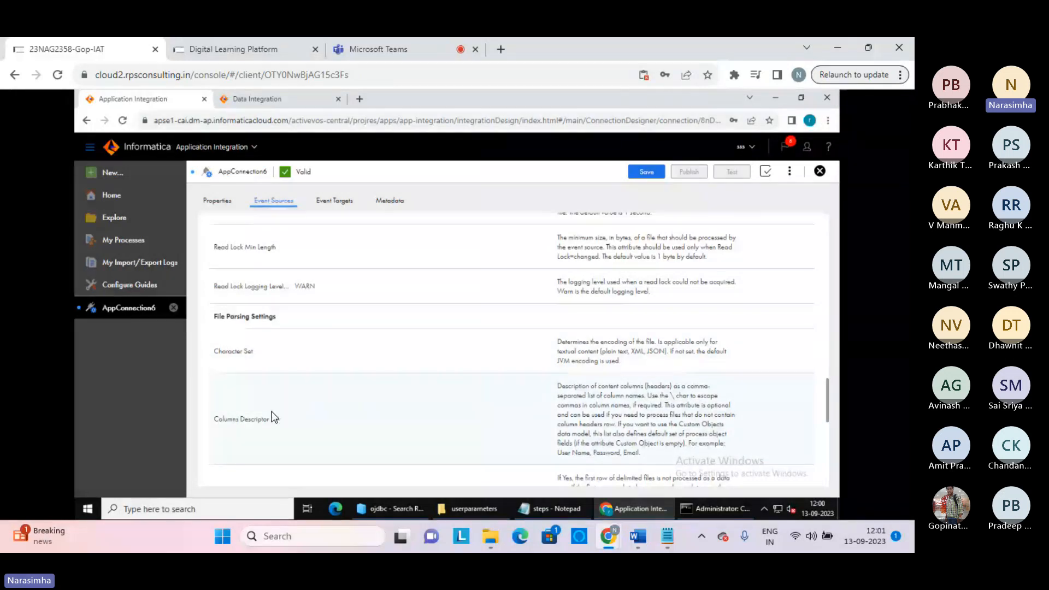
{"action": "left_click_drag", "start_coordinate": [621, 405], "coordinate": [631, 443]}
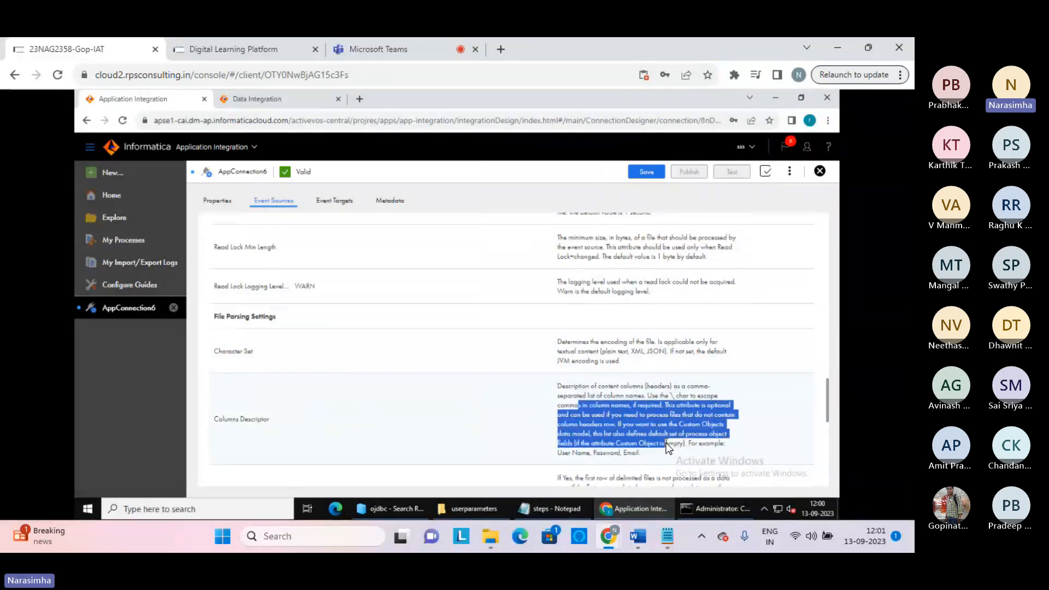
{"action": "left_click", "coordinate": [817, 414]}
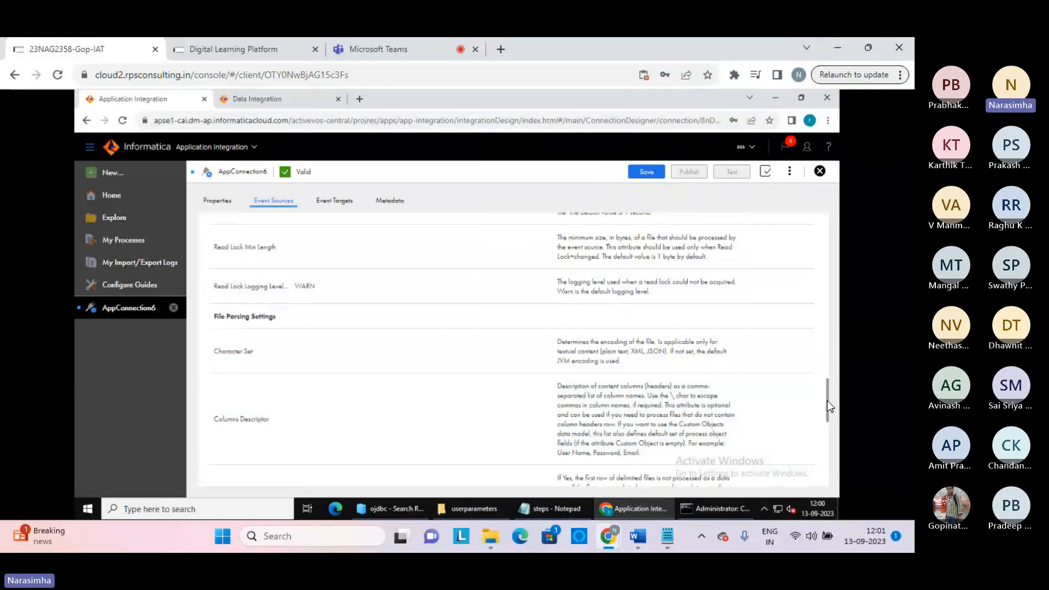
{"action": "scroll", "coordinate": [828, 348], "scroll_direction": "up", "scroll_amount": 1}
{"action": "scroll", "coordinate": [828, 342], "scroll_direction": "up", "scroll_amount": 6}
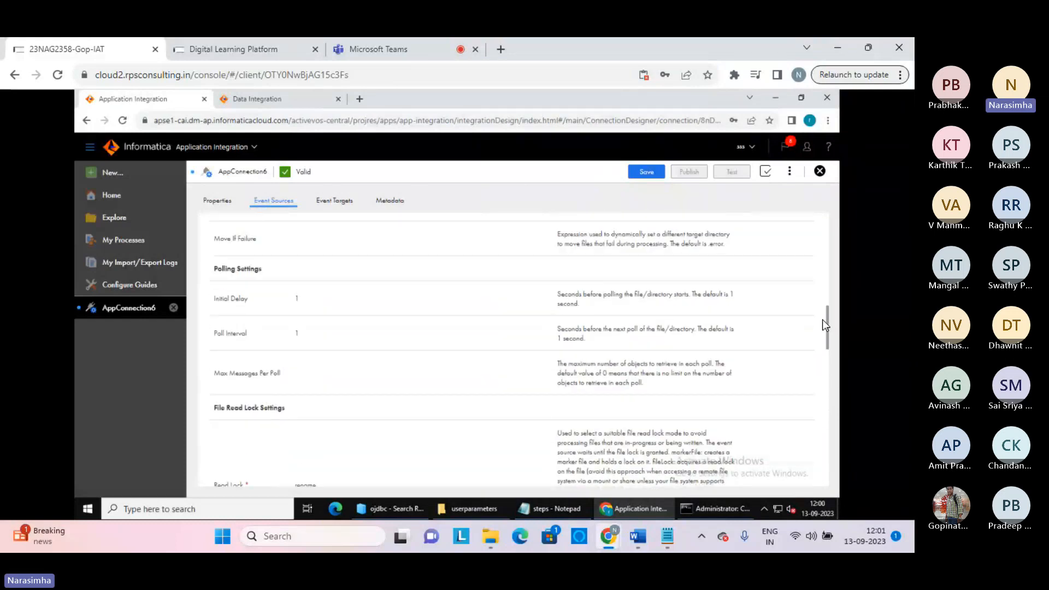
{"action": "scroll", "coordinate": [823, 320], "scroll_direction": "up", "scroll_amount": 10}
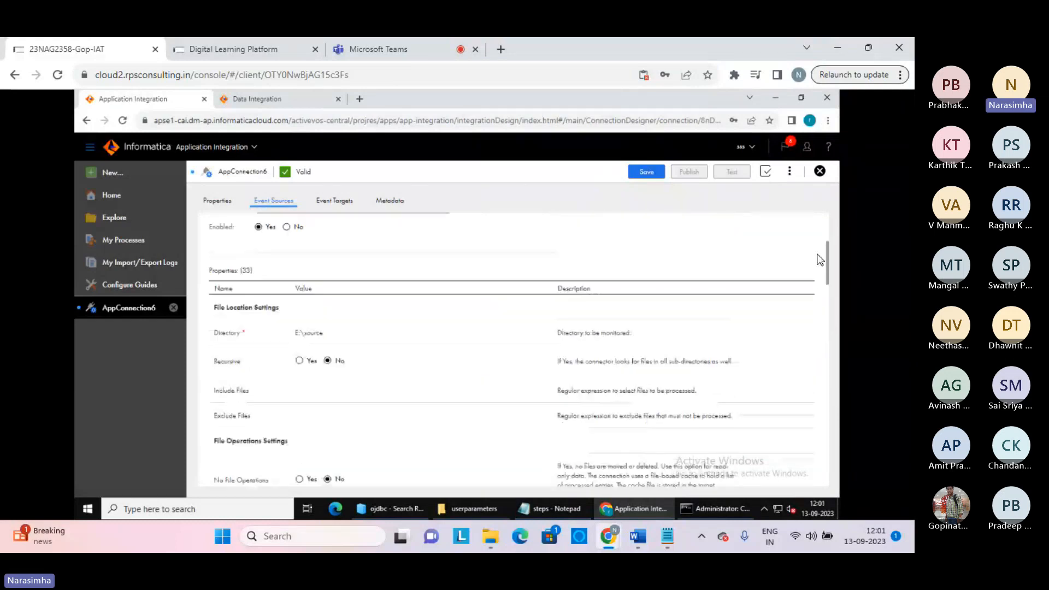
{"action": "scroll", "coordinate": [546, 273], "scroll_direction": "up", "scroll_amount": 3}
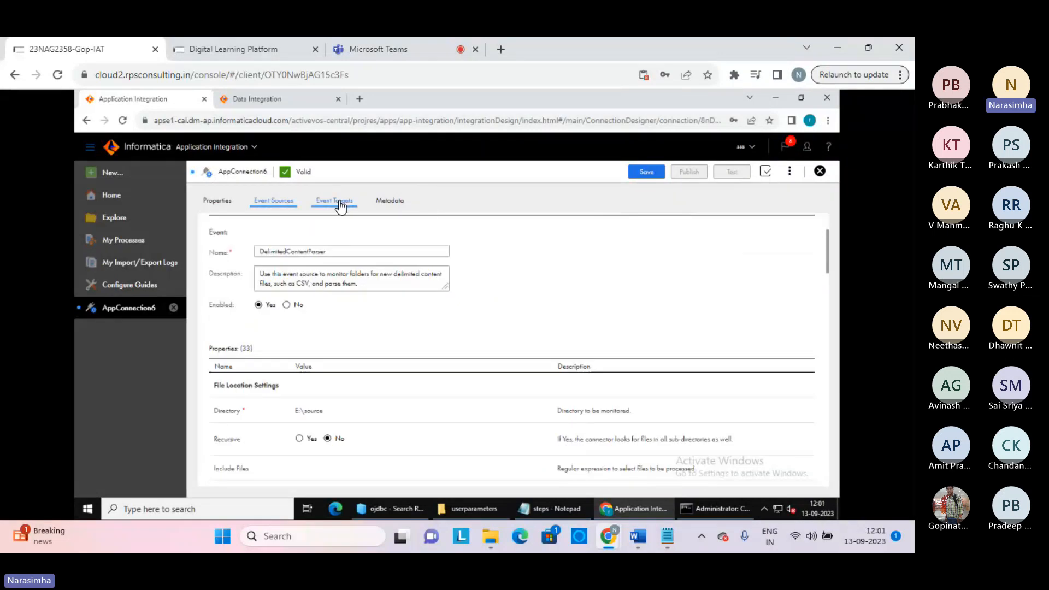
{"action": "left_click", "coordinate": [339, 203]}
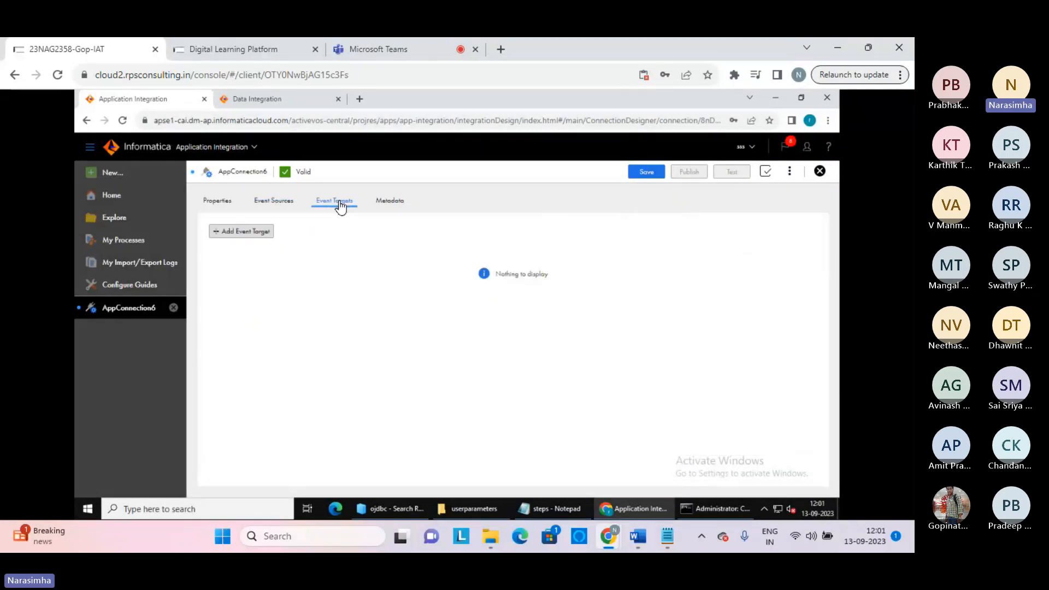
Step: Add a File Writer event target with Directory set to E:\tgt
{"action": "left_click", "coordinate": [243, 235]}
{"action": "left_click", "coordinate": [244, 254]}
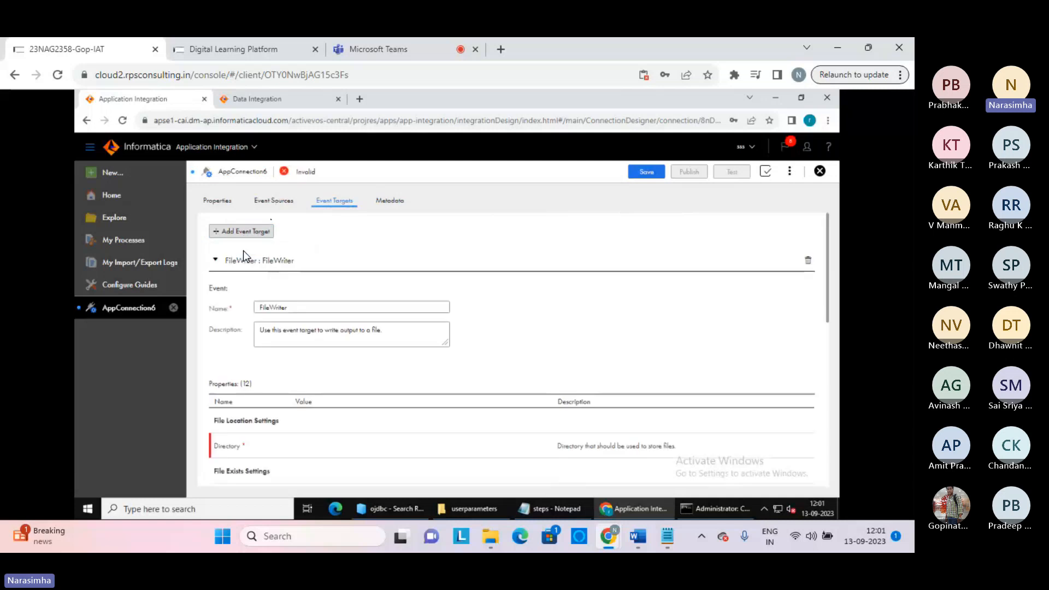
{"action": "left_click", "coordinate": [319, 447]}
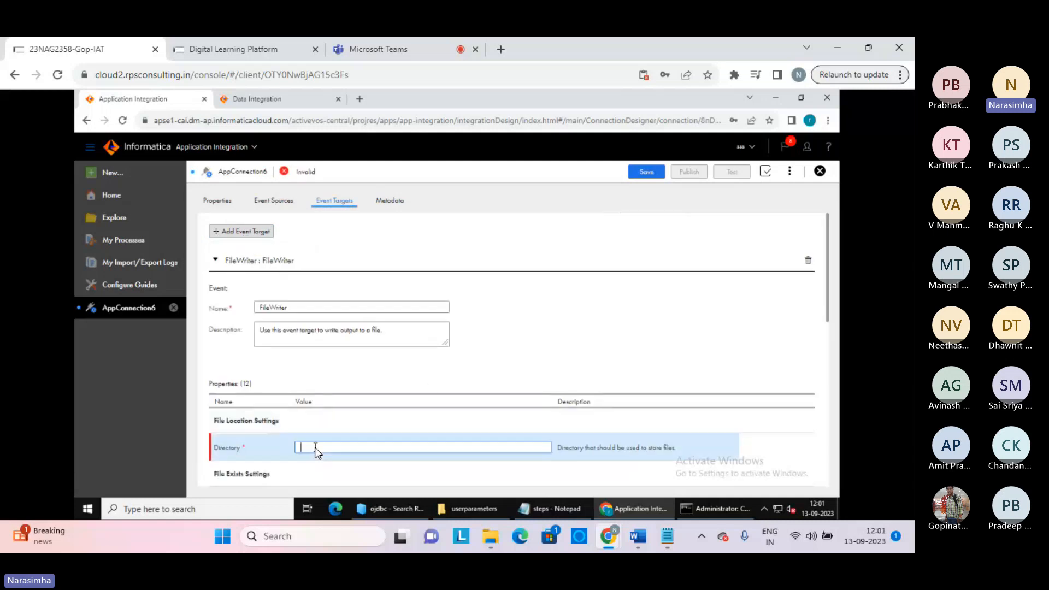
{"action": "key", "text": "Caps_Lock"}
{"action": "type", "text": "E"}
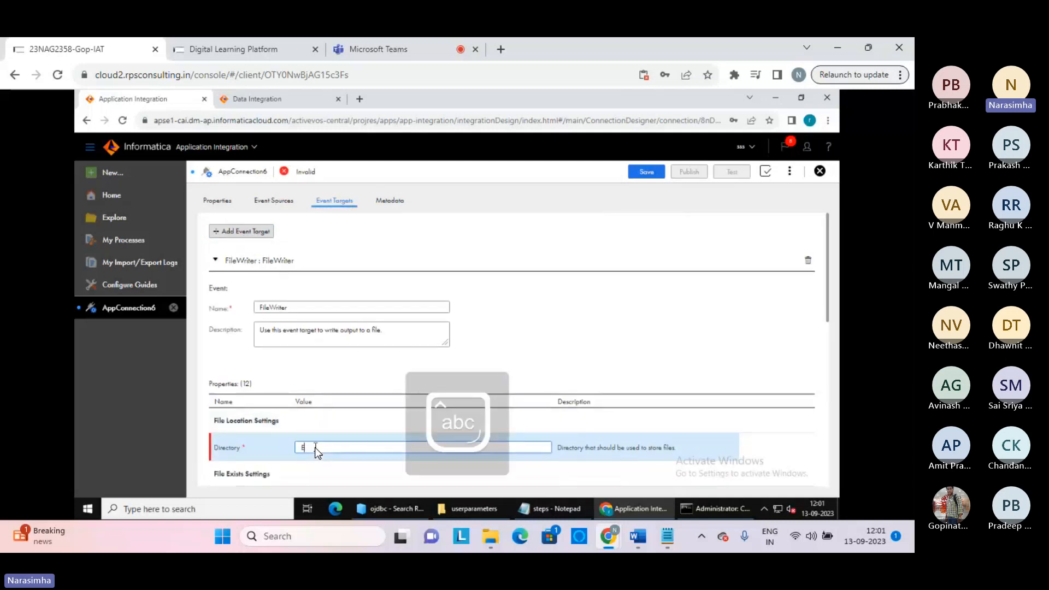
{"action": "type", "text": ":\te"}
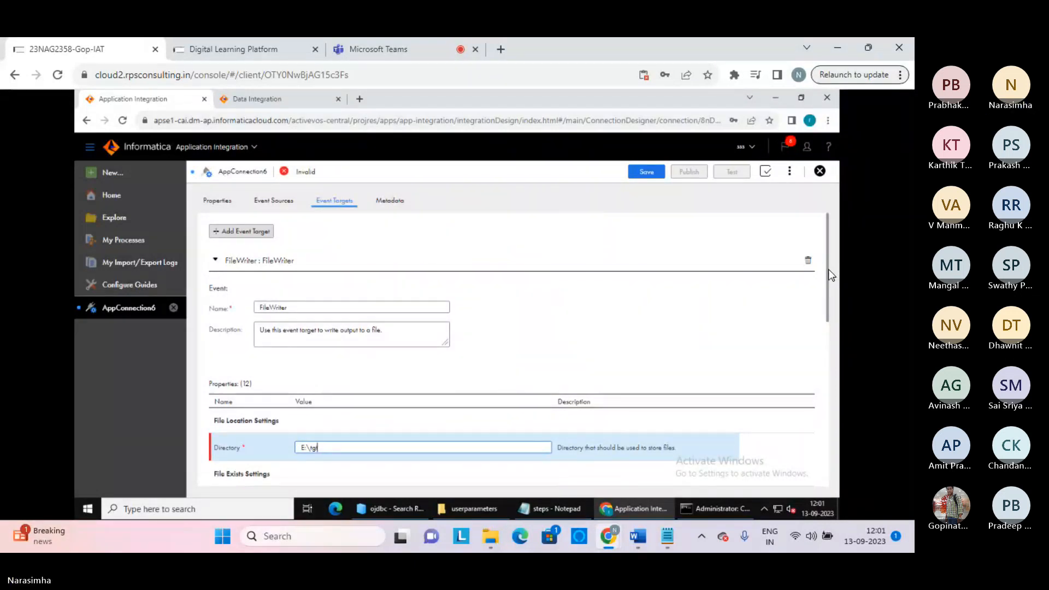
{"action": "left_click_drag", "start_coordinate": [827, 307], "coordinate": [825, 199]}
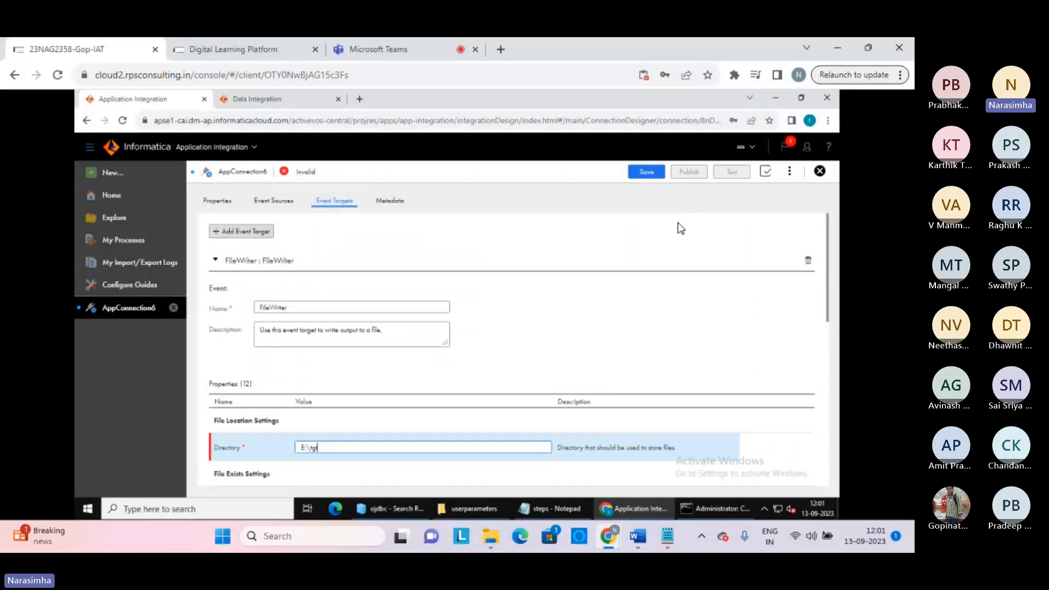
{"action": "left_click", "coordinate": [256, 231]}
Step: Add a Delimited Content Writer target writing to E:\tgt and save AppConnection6
{"action": "left_click", "coordinate": [268, 264]}
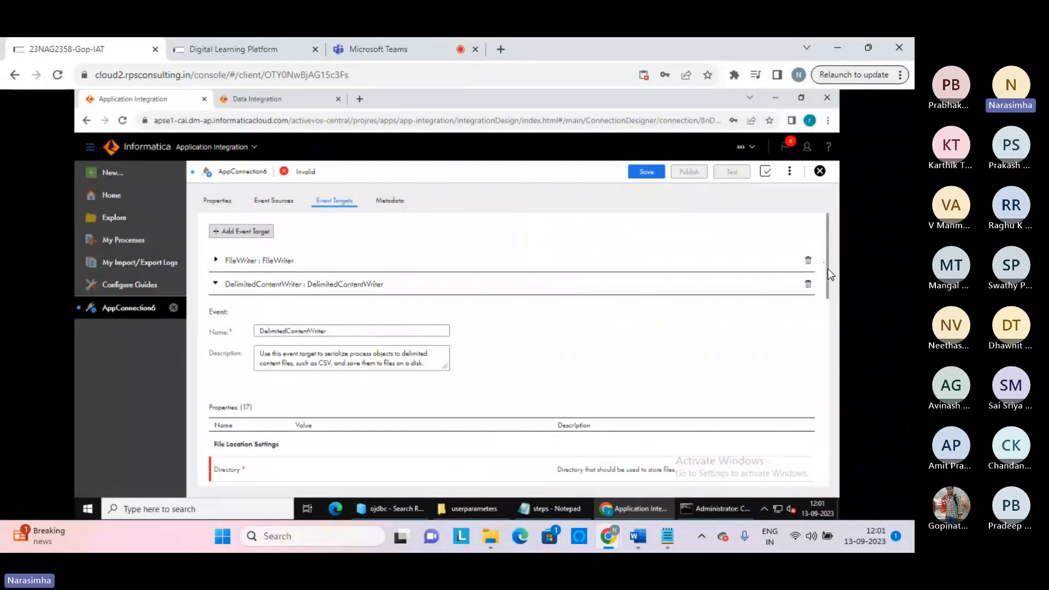
{"action": "scroll", "coordinate": [821, 352], "scroll_direction": "down", "scroll_amount": 5}
{"action": "scroll", "coordinate": [826, 259], "scroll_direction": "up", "scroll_amount": 4}
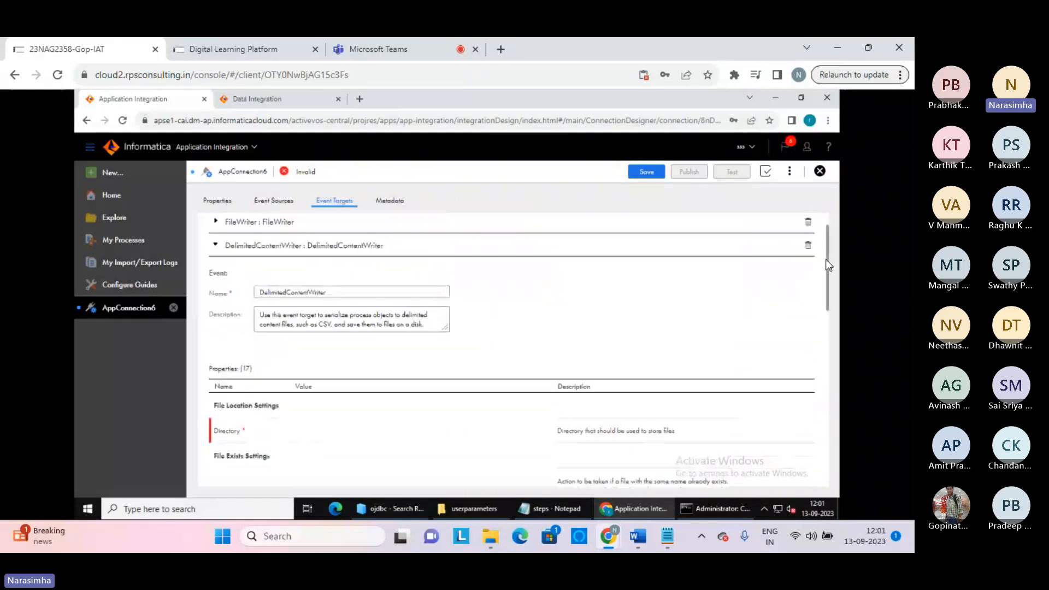
{"action": "scroll", "coordinate": [826, 259], "scroll_direction": "up", "scroll_amount": 1}
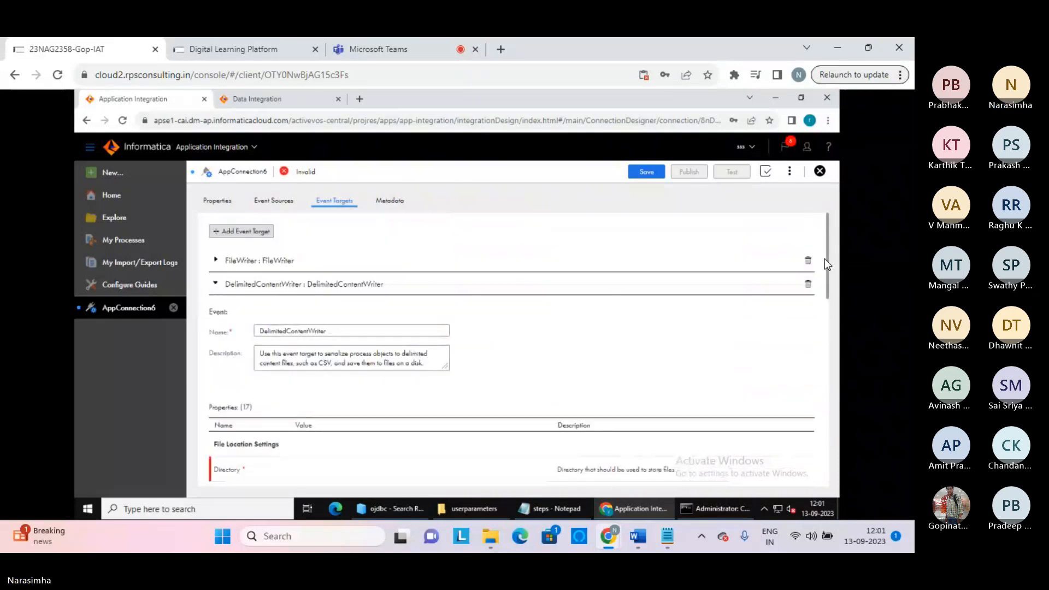
{"action": "left_click", "coordinate": [308, 471]}
{"action": "type", "text": "c"}
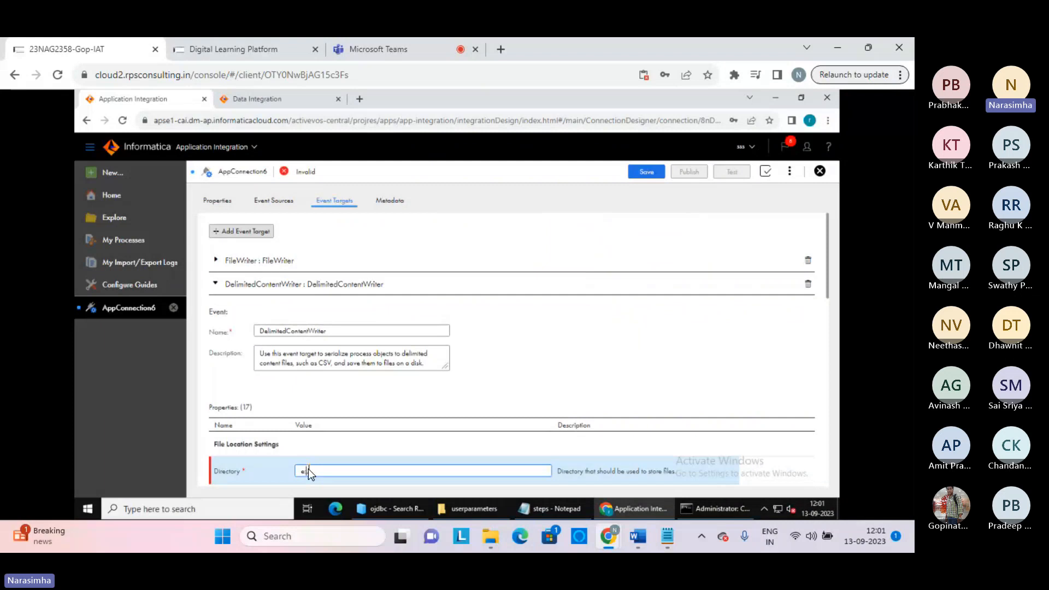
{"action": "key", "text": "BackSpace"}
{"action": "key", "text": "Caps_Lock"}
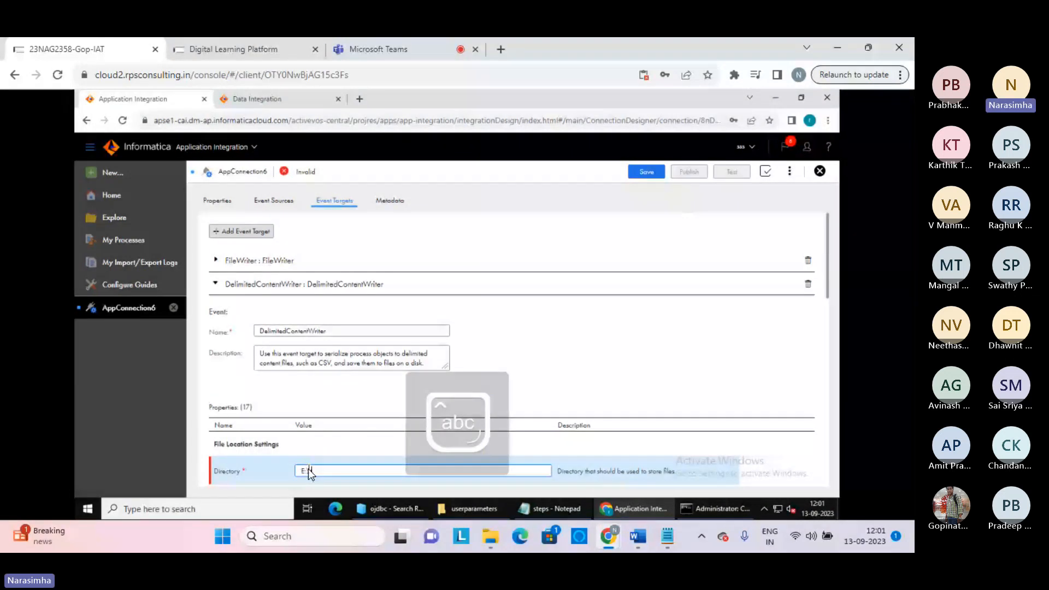
{"action": "type", "text": "E:\\tgt"}
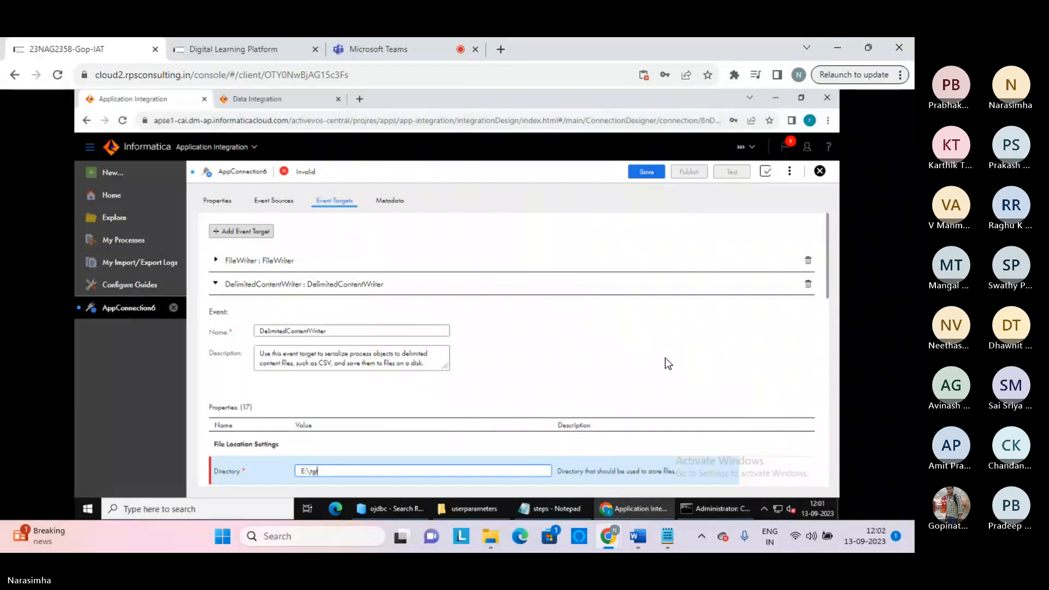
{"action": "left_click", "coordinate": [642, 183]}
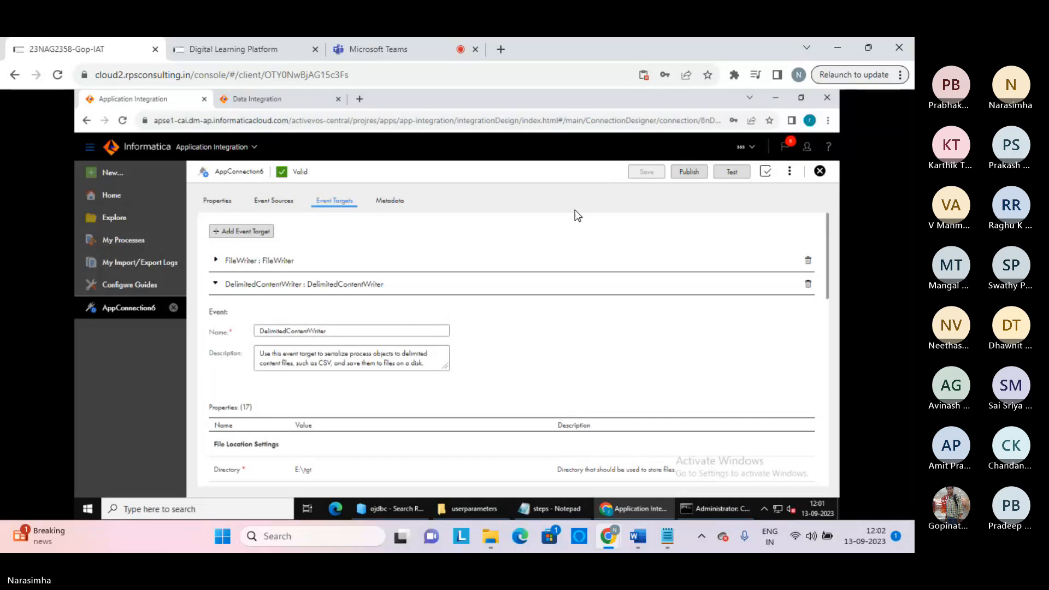
{"action": "left_click", "coordinate": [732, 172]}
Step: Test the connection, rename it AppConnectionFile and save, then switch to Teams
{"action": "left_click", "coordinate": [731, 173]}
{"action": "left_click", "coordinate": [217, 202]}
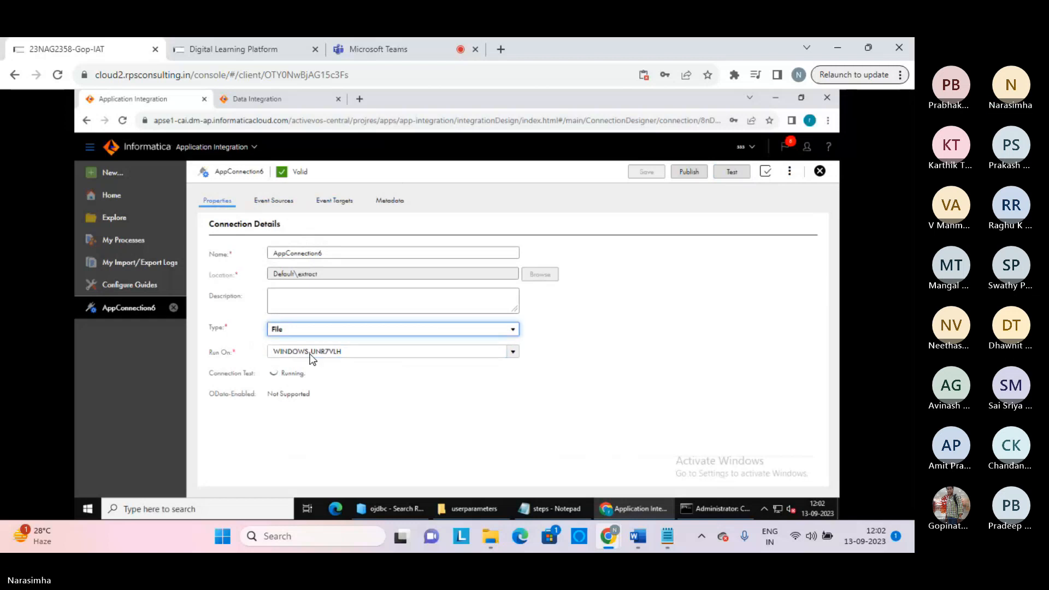
{"action": "left_click", "coordinate": [338, 254]}
{"action": "key", "text": "BackSpace"}
{"action": "type", "text": "F"}
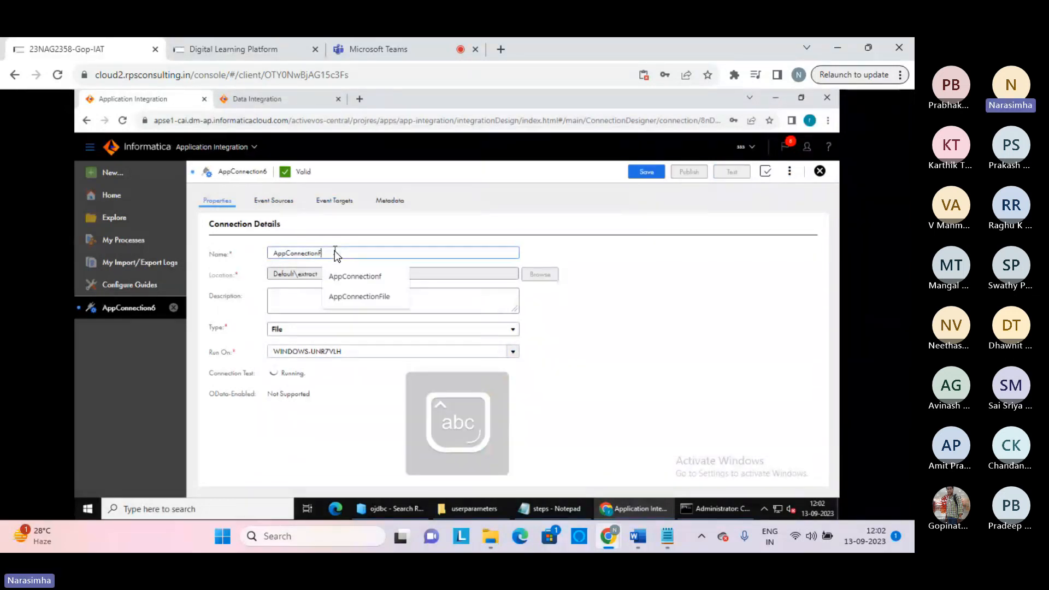
{"action": "type", "text": "ile"}
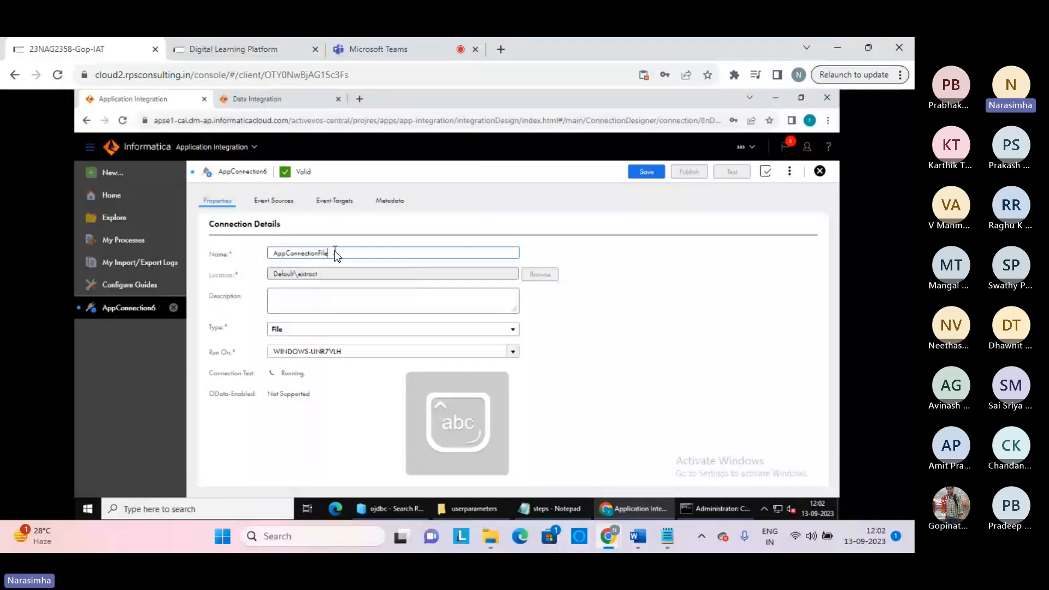
{"action": "left_click", "coordinate": [645, 172]}
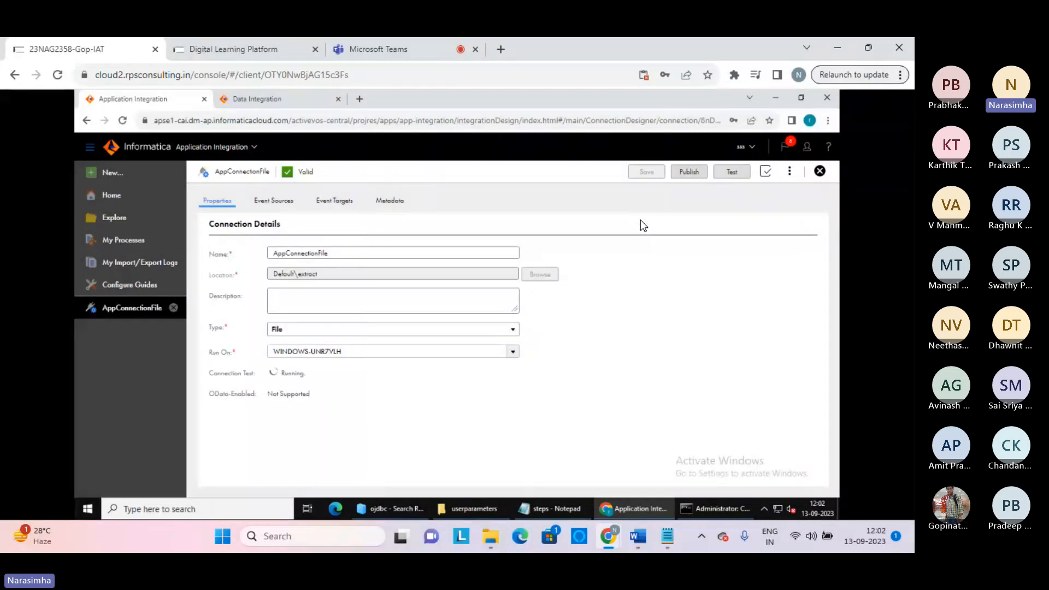
{"action": "left_click", "coordinate": [378, 49]}
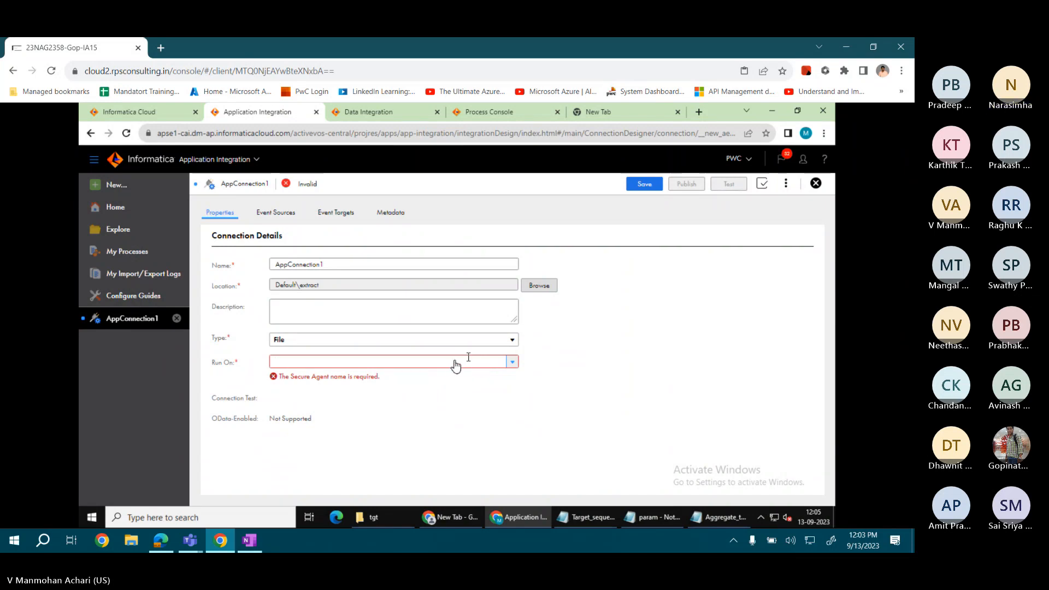
Step: Try to pick a Secure Agent for AppConnection1's Run On field; none is offered
{"action": "left_click", "coordinate": [303, 363]}
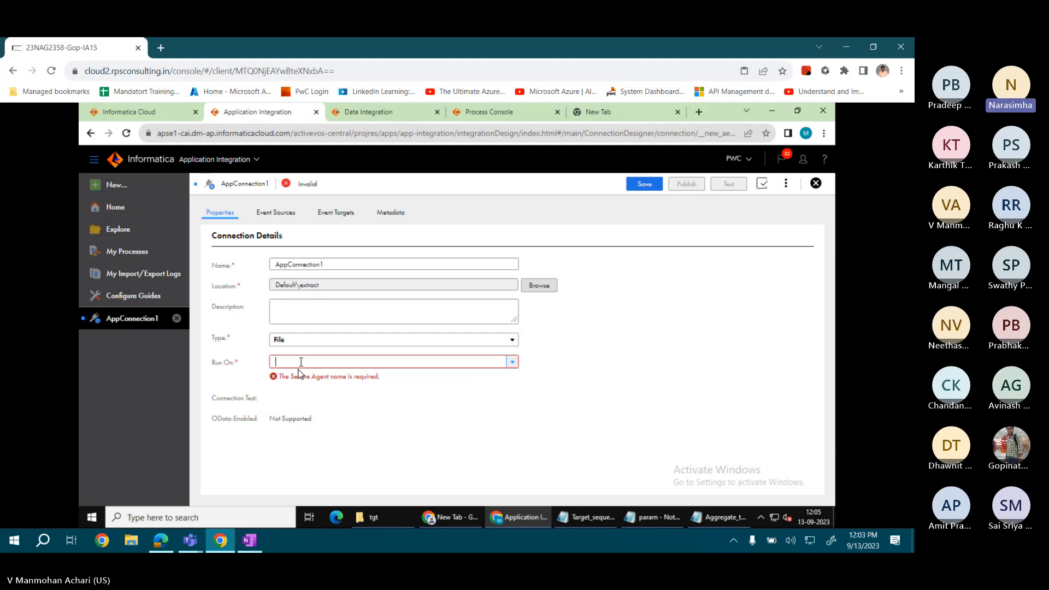
{"action": "mouse_move", "coordinate": [372, 520]}
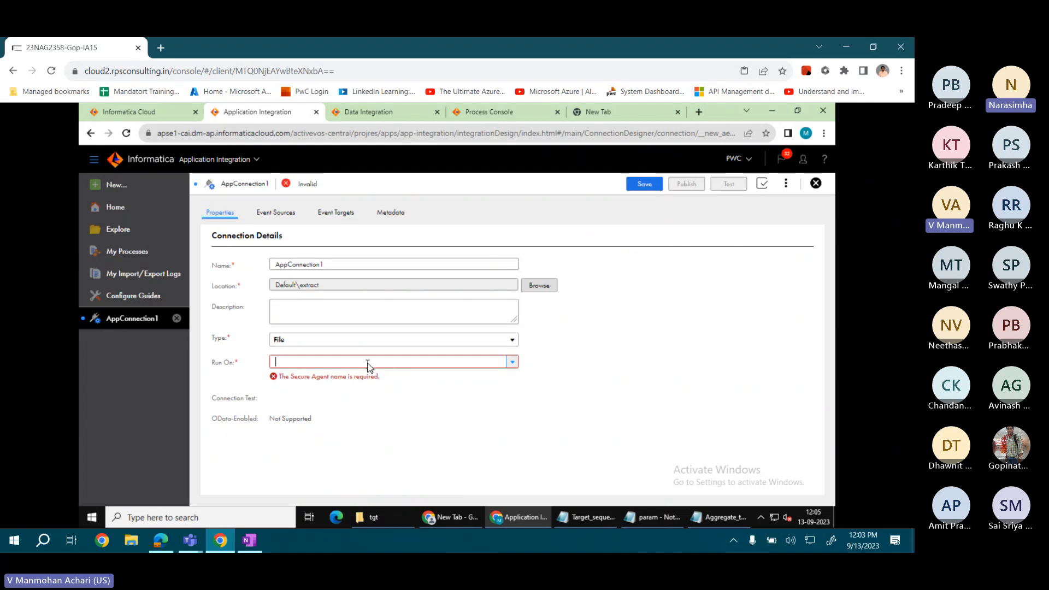
Step: Discard the unsaved AppConnection1 and start a new App Connection
{"action": "left_click", "coordinate": [815, 184]}
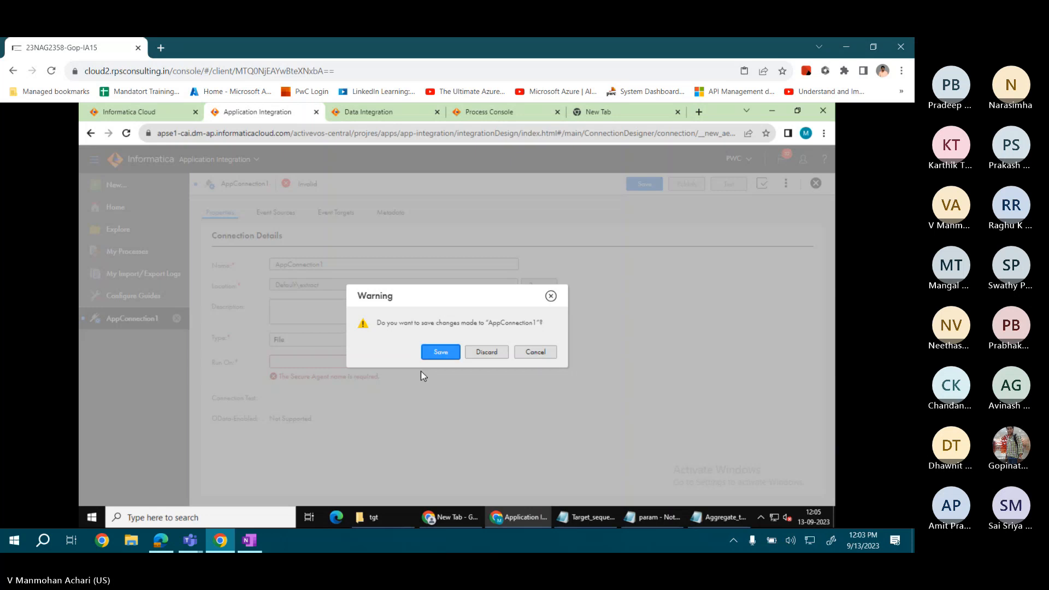
{"action": "left_click", "coordinate": [481, 352]}
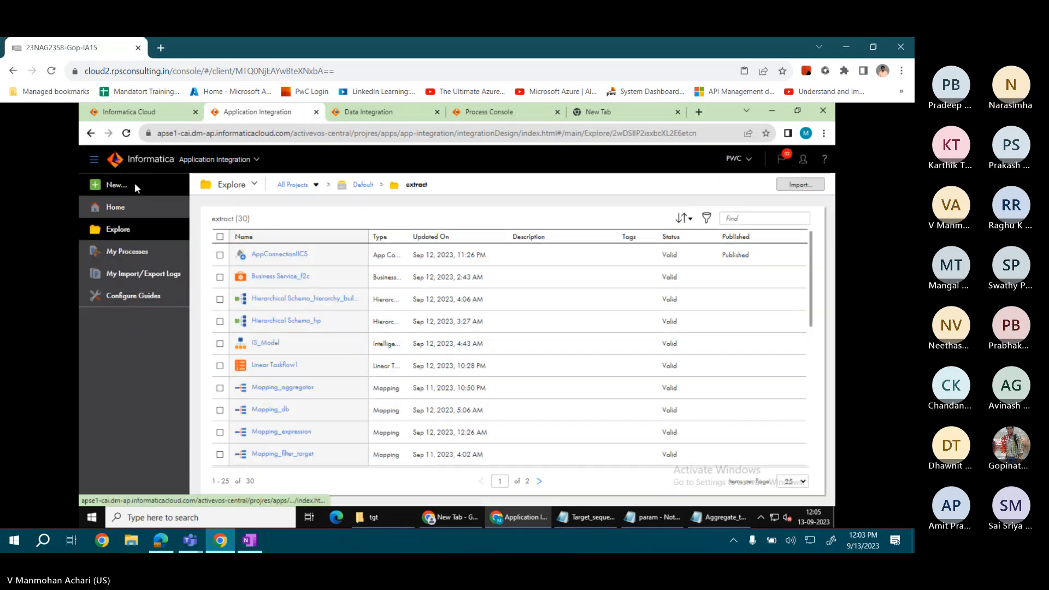
{"action": "left_click", "coordinate": [116, 184]}
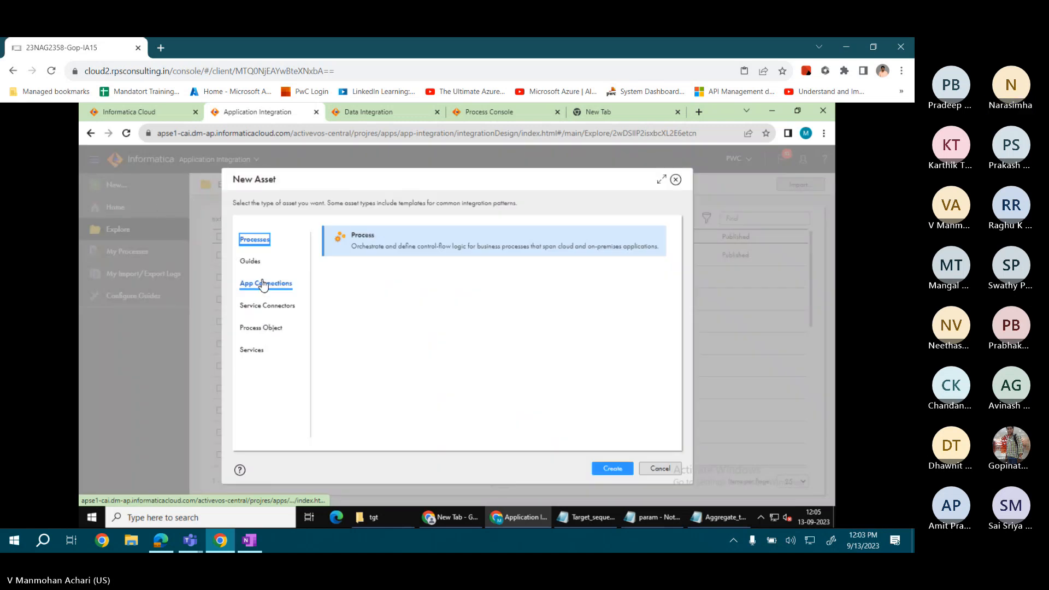
{"action": "left_click", "coordinate": [263, 285]}
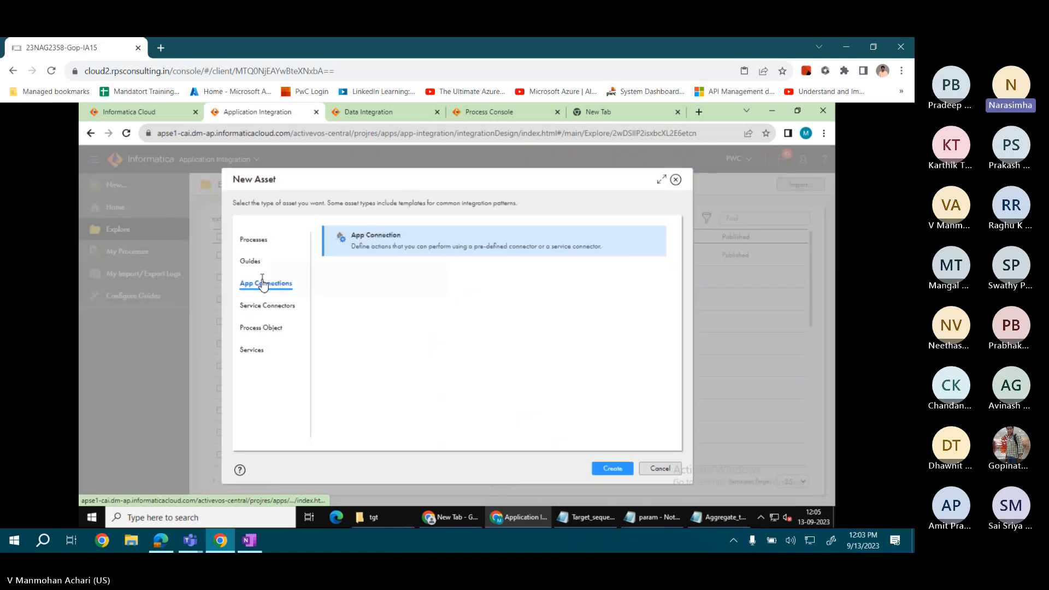
{"action": "left_click", "coordinate": [608, 469]}
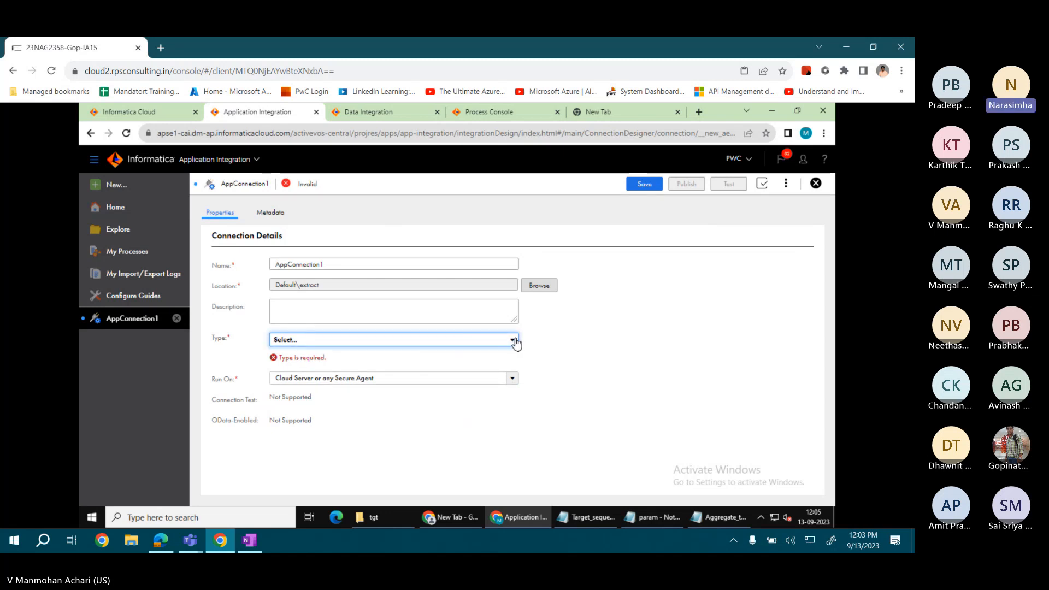
Step: Set the type to File and try the Run On list, which offers no Secure Agent
{"action": "left_click", "coordinate": [513, 340]}
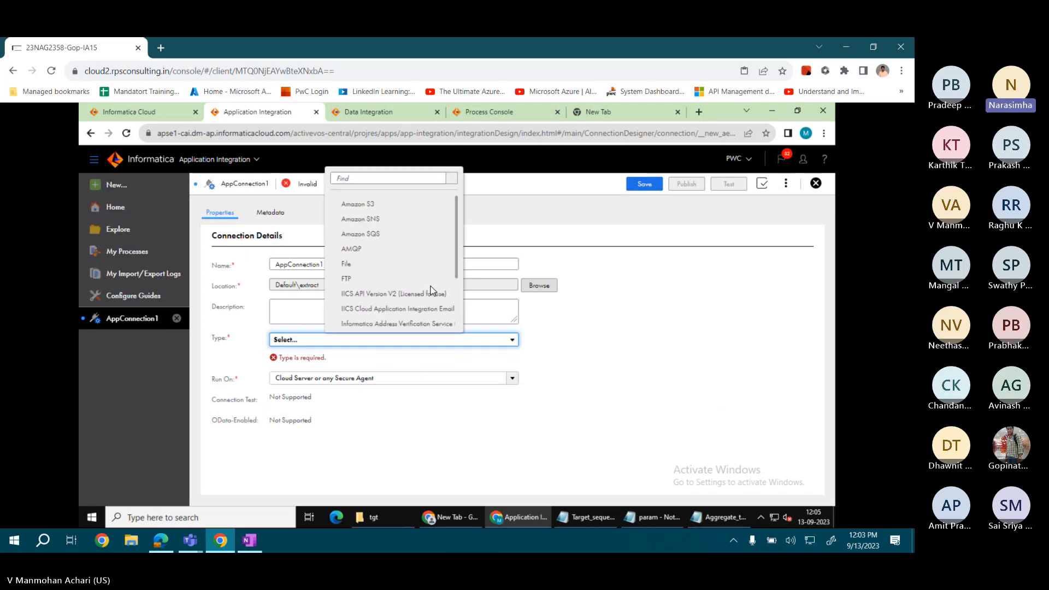
{"action": "left_click", "coordinate": [347, 264]}
{"action": "left_click", "coordinate": [461, 362]}
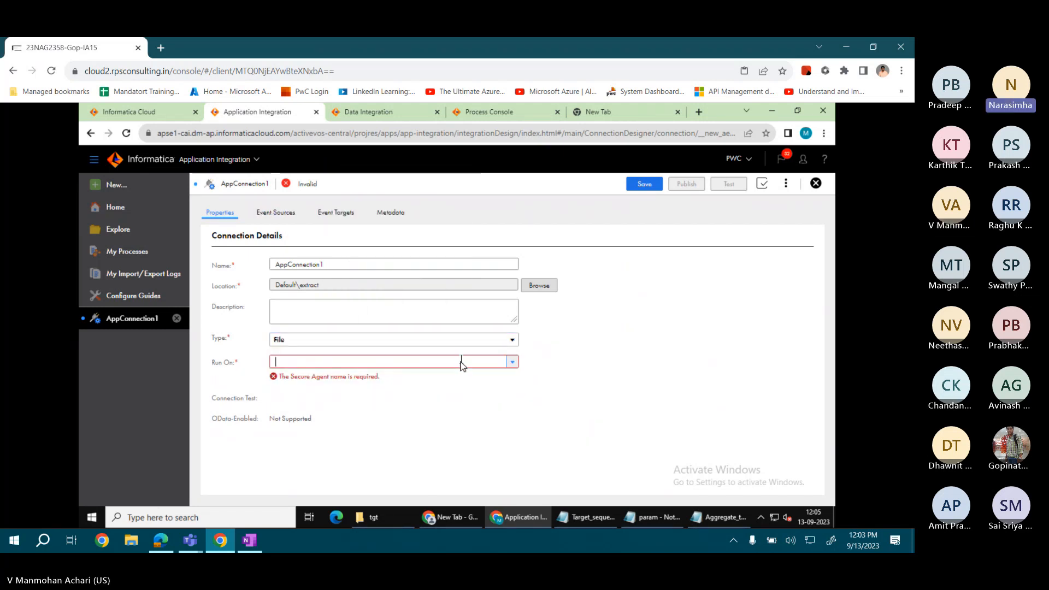
{"action": "left_click", "coordinate": [512, 361]}
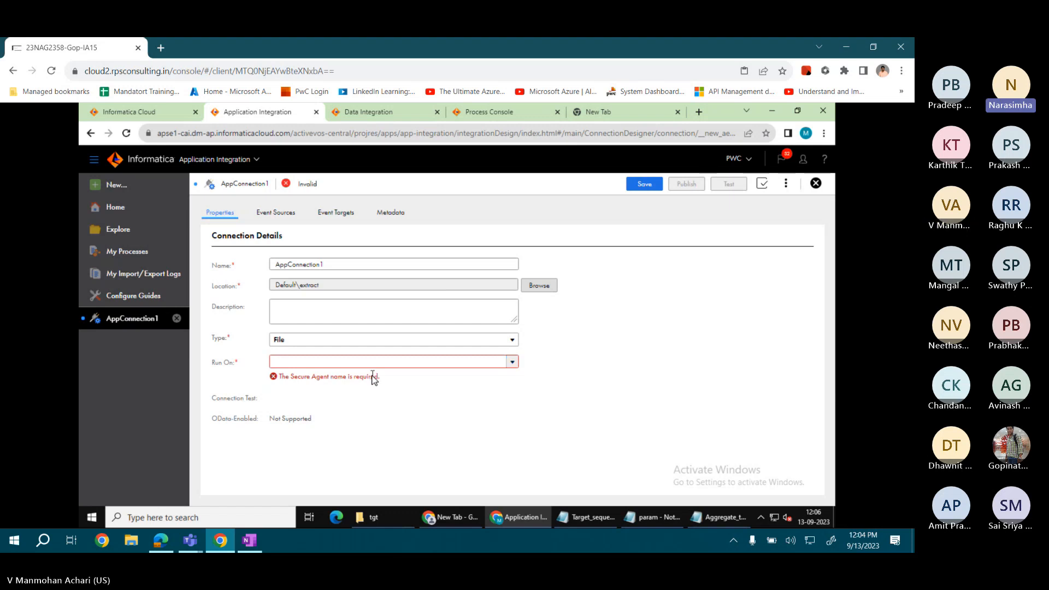
{"action": "left_click", "coordinate": [512, 341]}
{"action": "left_click", "coordinate": [512, 340]}
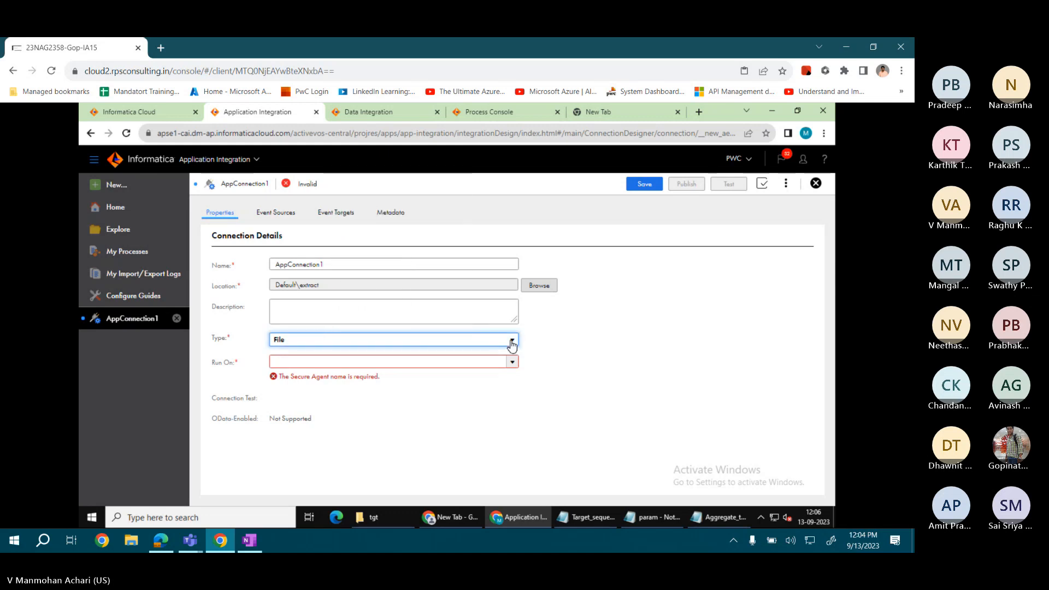
{"action": "left_click", "coordinate": [512, 340]}
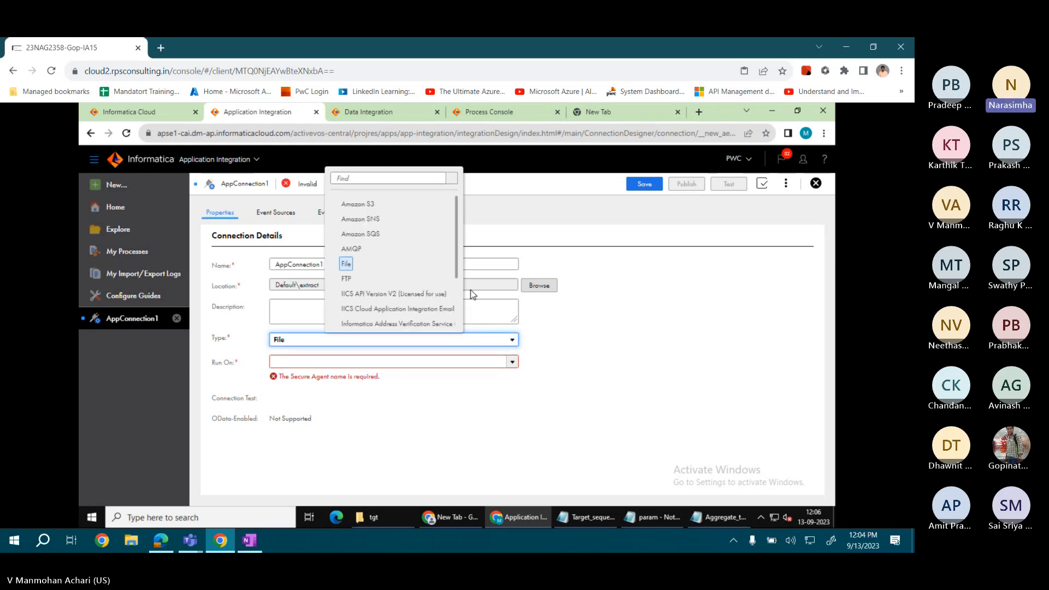
{"action": "left_click", "coordinate": [510, 364]}
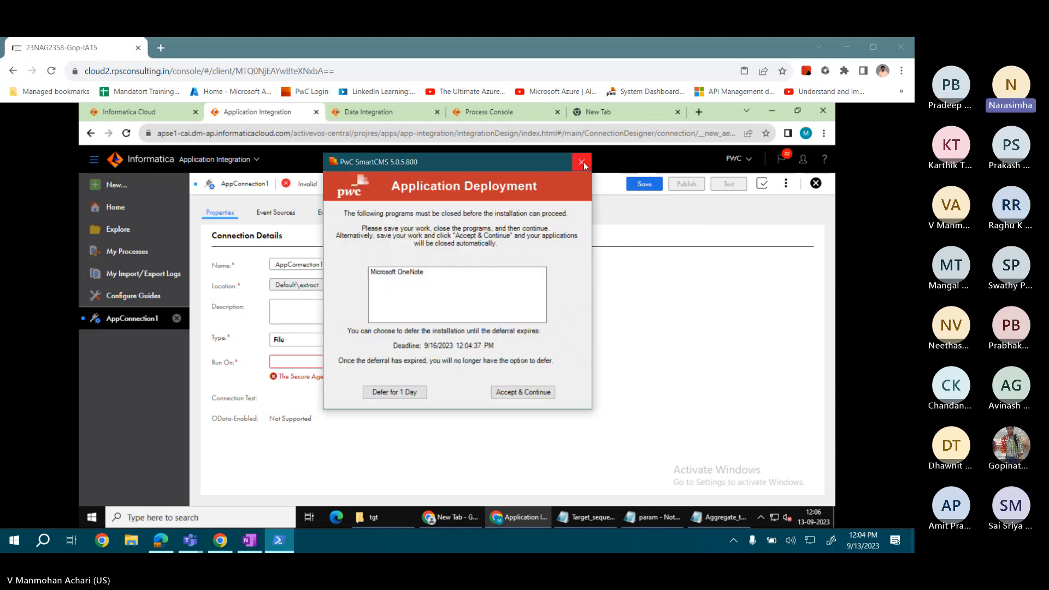
Step: Defer the software installation by one day and discard the unsaved AppConnection1 editor
{"action": "left_click", "coordinate": [382, 394]}
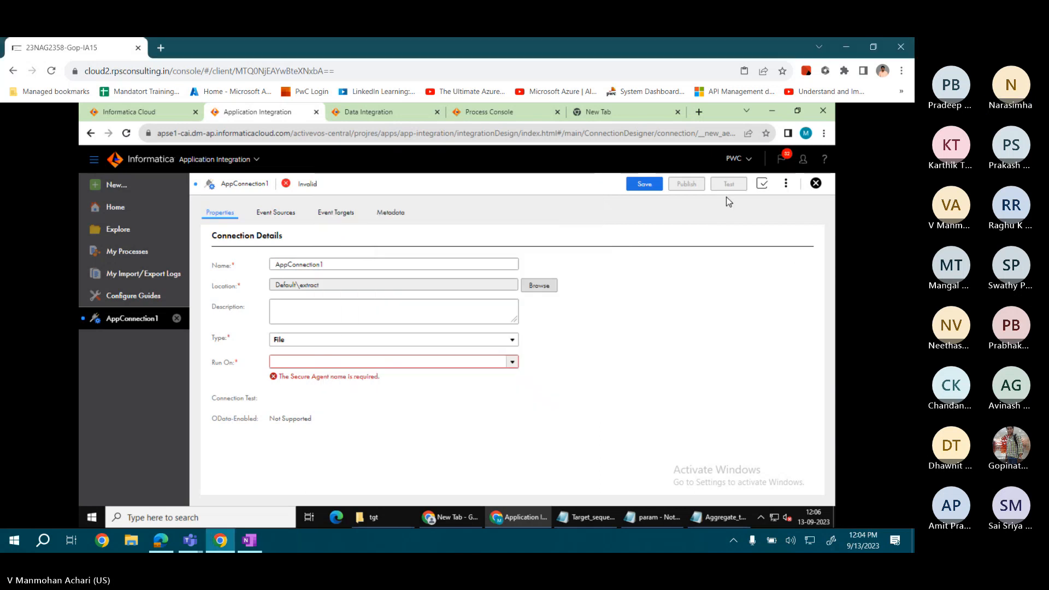
{"action": "left_click", "coordinate": [816, 184]}
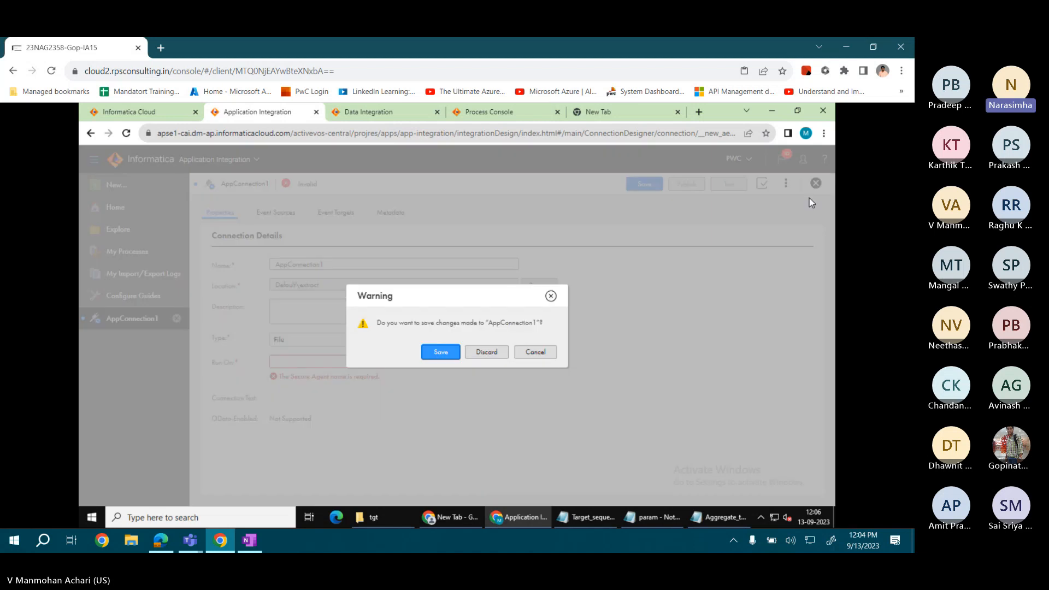
{"action": "left_click", "coordinate": [482, 353]}
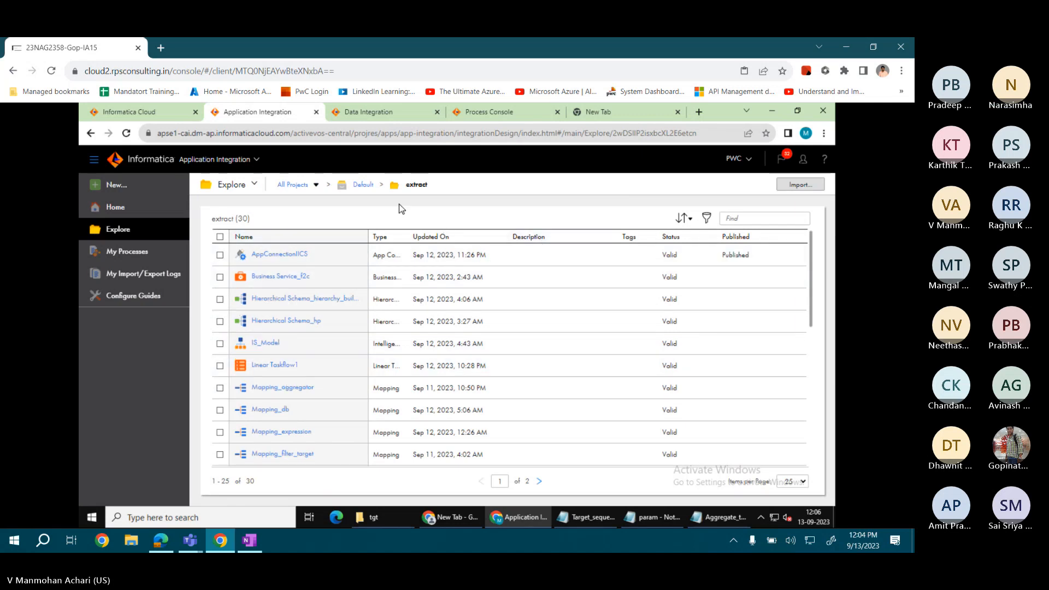
Step: Create a new App Connection, confirming Run On offers only Cloud Server or any Secure Agent
{"action": "left_click", "coordinate": [129, 191]}
{"action": "left_click", "coordinate": [247, 283]}
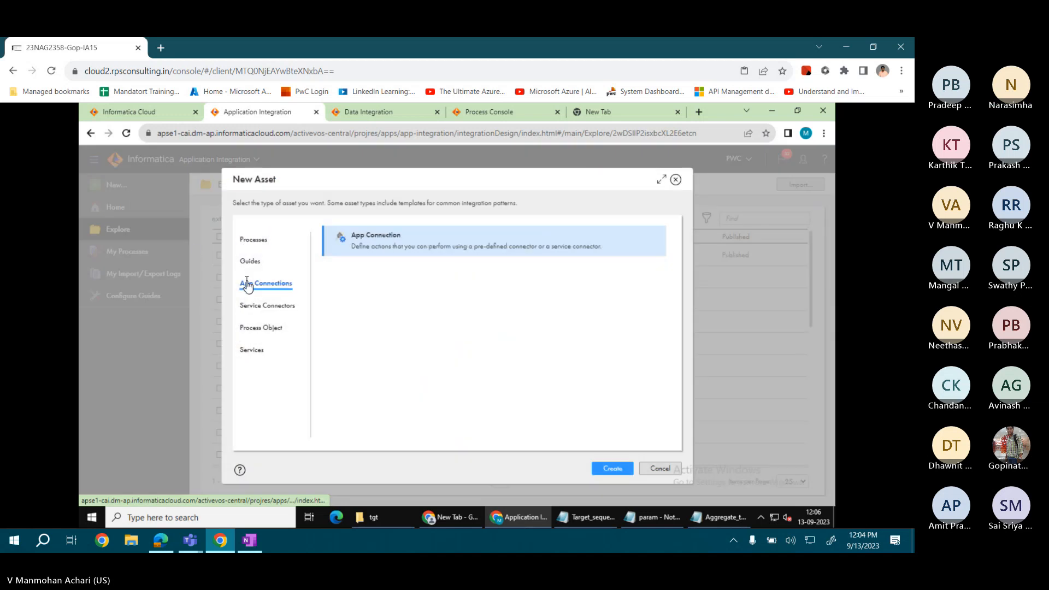
{"action": "left_click", "coordinate": [608, 472]}
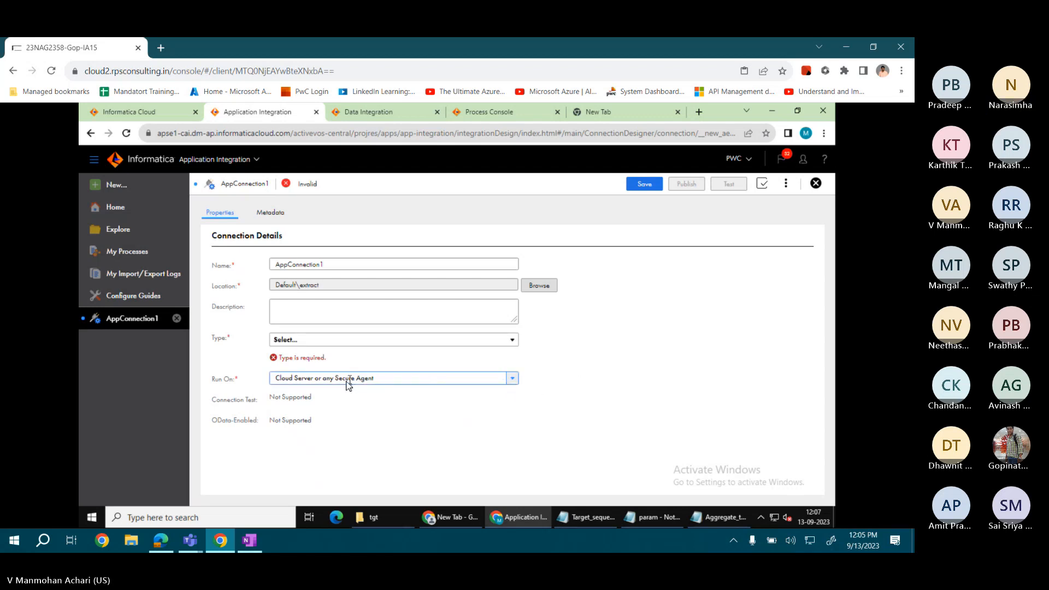
{"action": "left_click", "coordinate": [513, 379]}
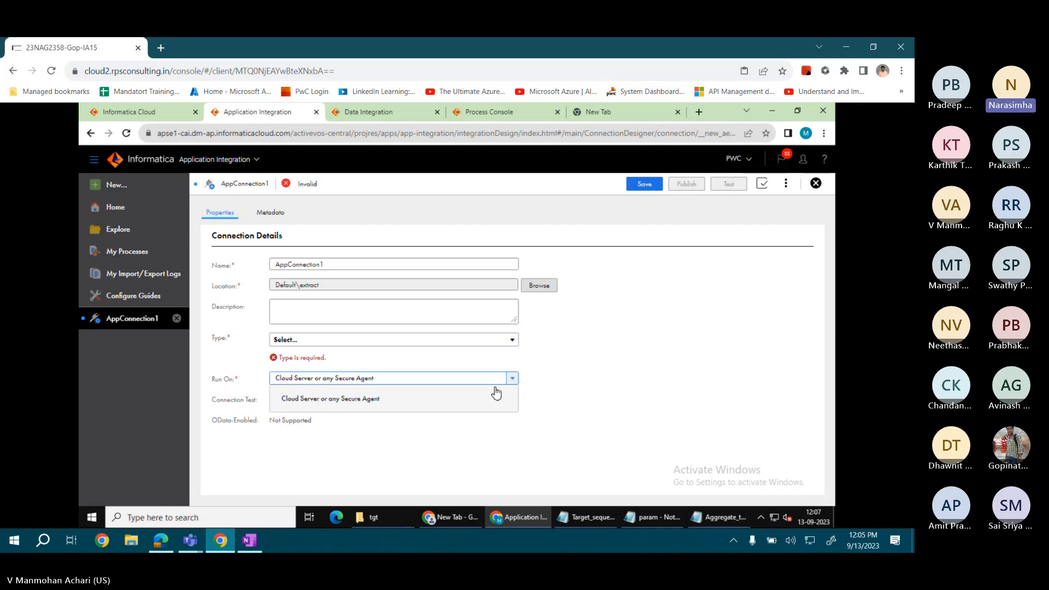
{"action": "left_click", "coordinate": [353, 402]}
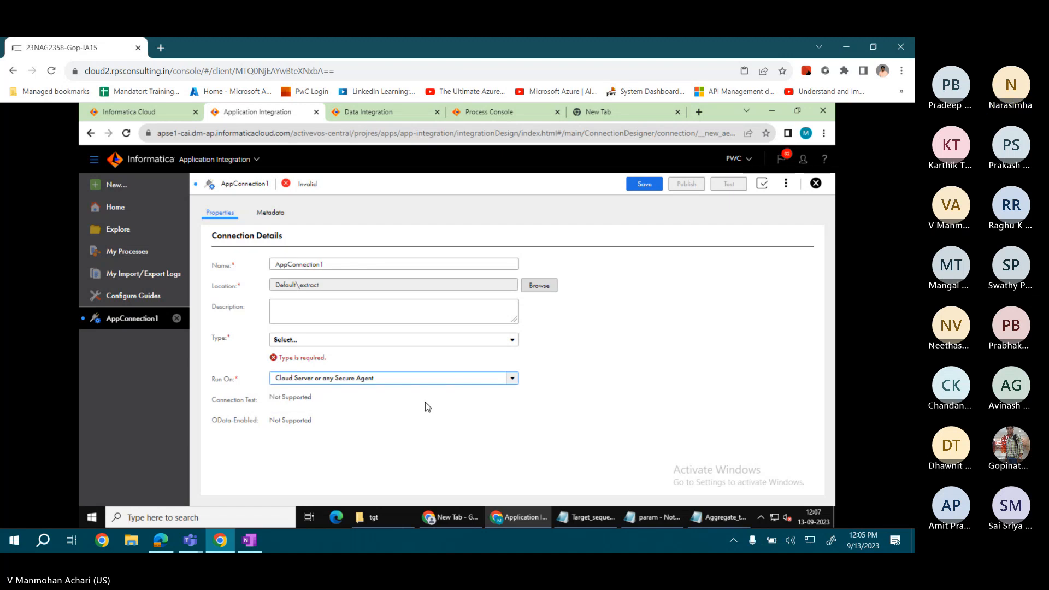
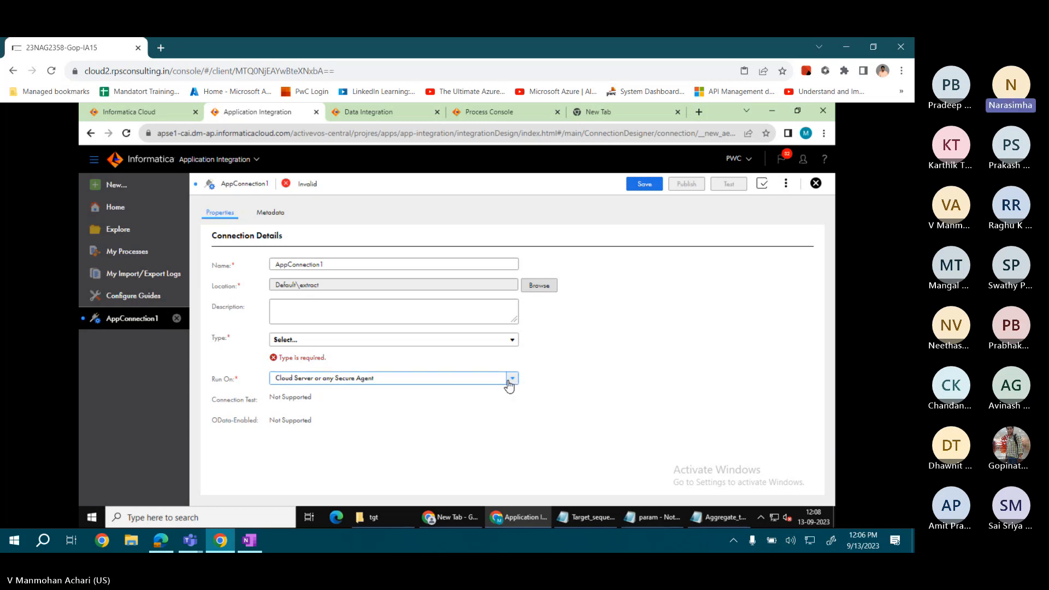
Step: Set AppConnection1's Run On to Cloud Server or any Secure Agent
{"action": "left_click", "coordinate": [512, 379]}
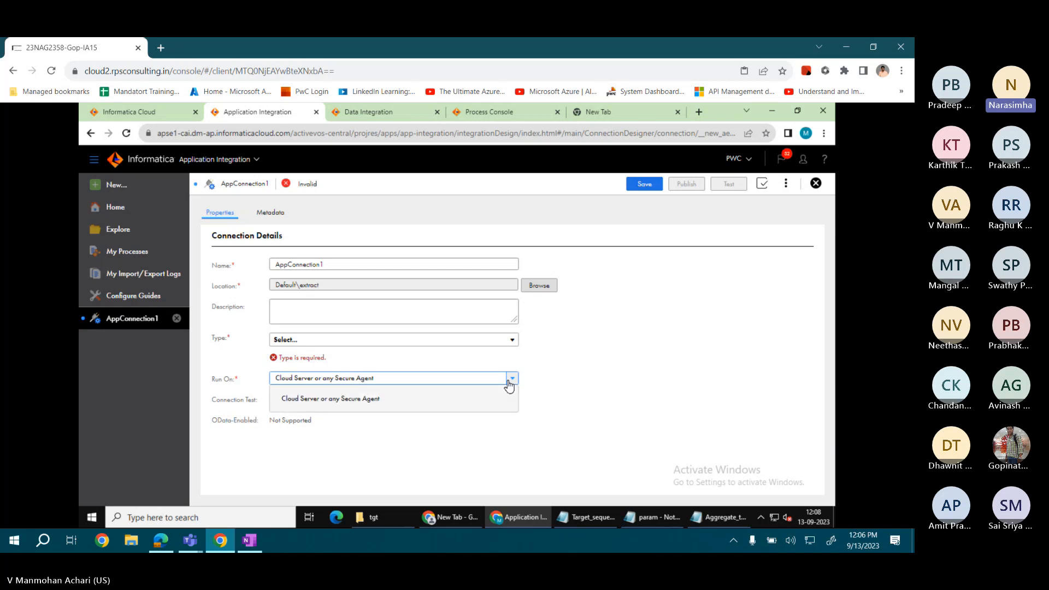
{"action": "left_click", "coordinate": [511, 340]}
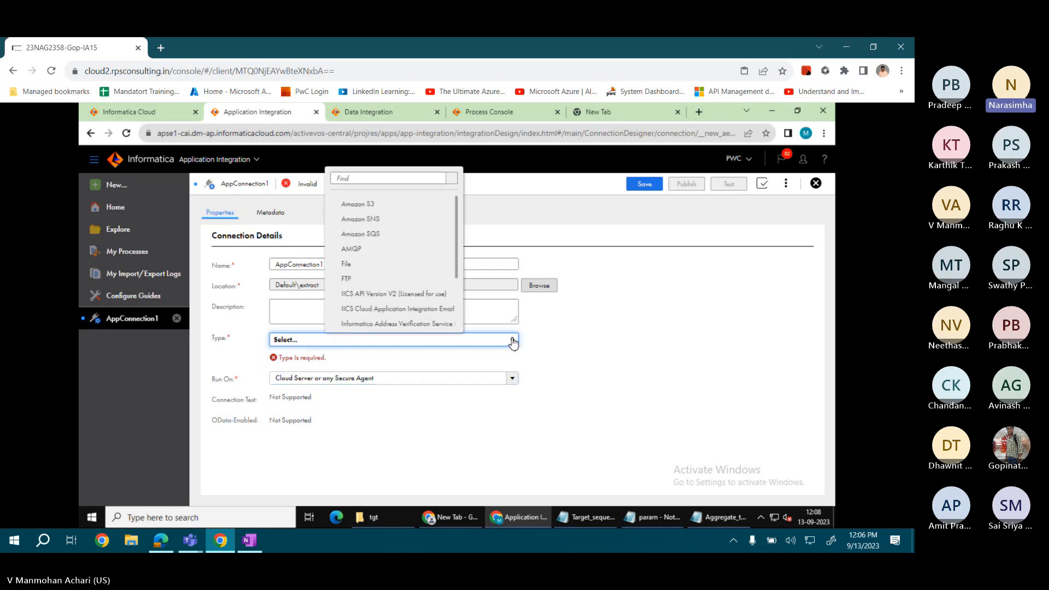
{"action": "left_click", "coordinate": [508, 379]}
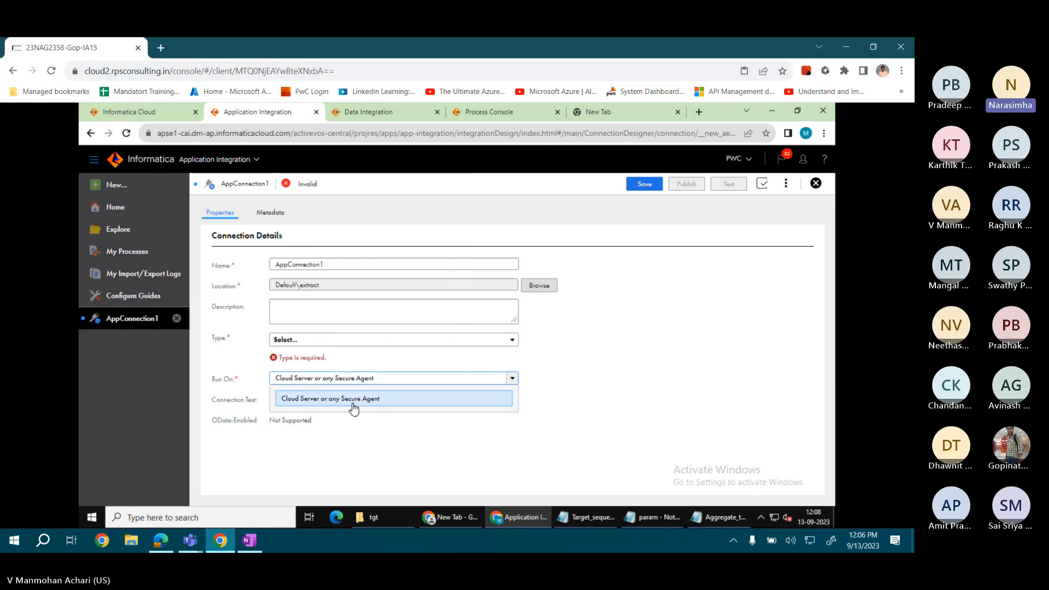
{"action": "left_click", "coordinate": [351, 399]}
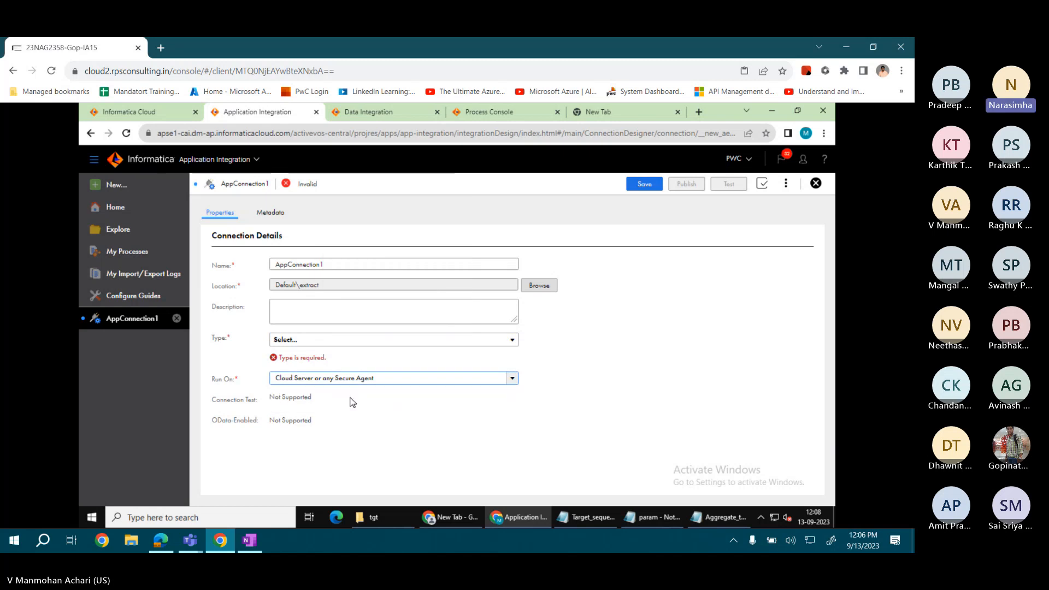
Step: Set the connection type to File, then close AppConnection1 and discard its unsaved changes
{"action": "left_click", "coordinate": [410, 339]}
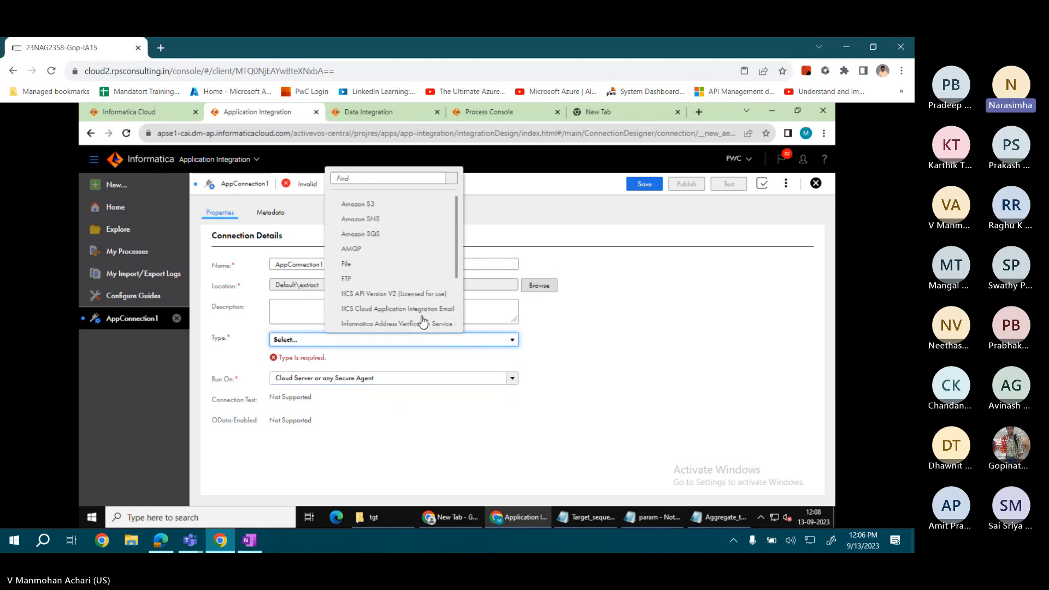
{"action": "left_click", "coordinate": [345, 264]}
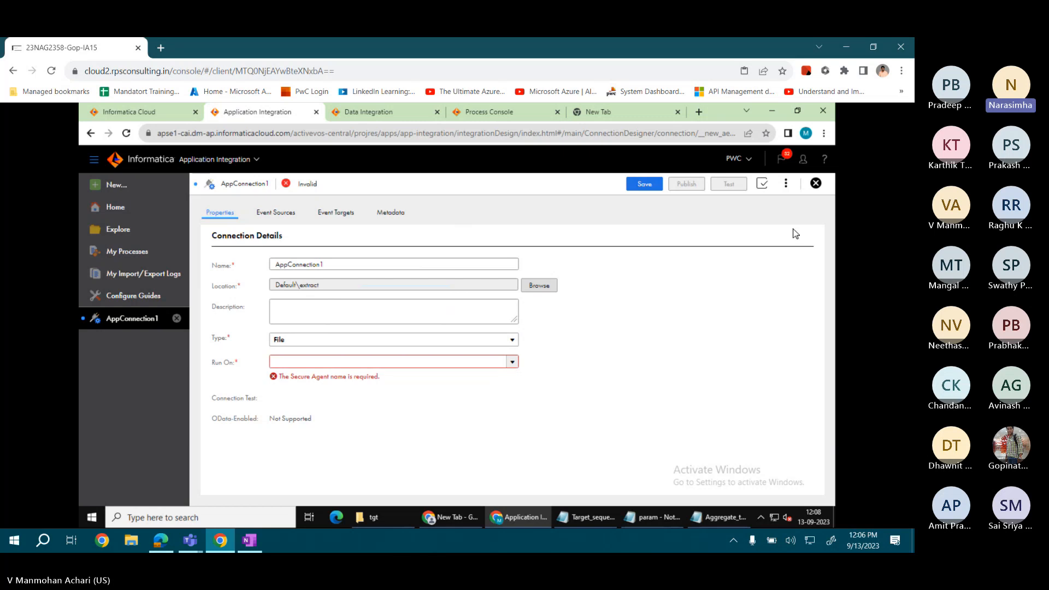
{"action": "left_click", "coordinate": [816, 185]}
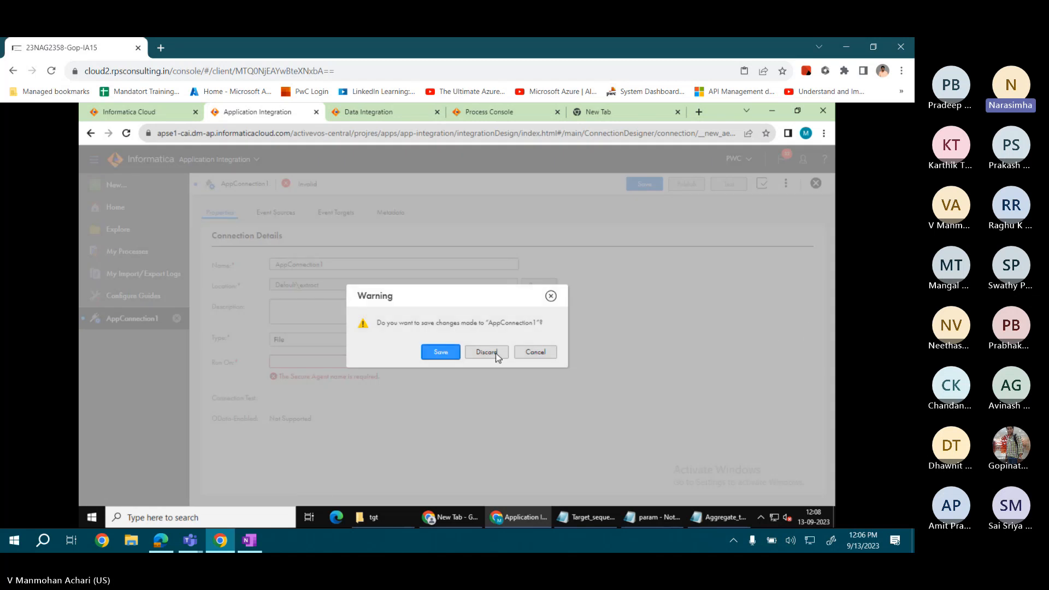
{"action": "left_click", "coordinate": [479, 353]}
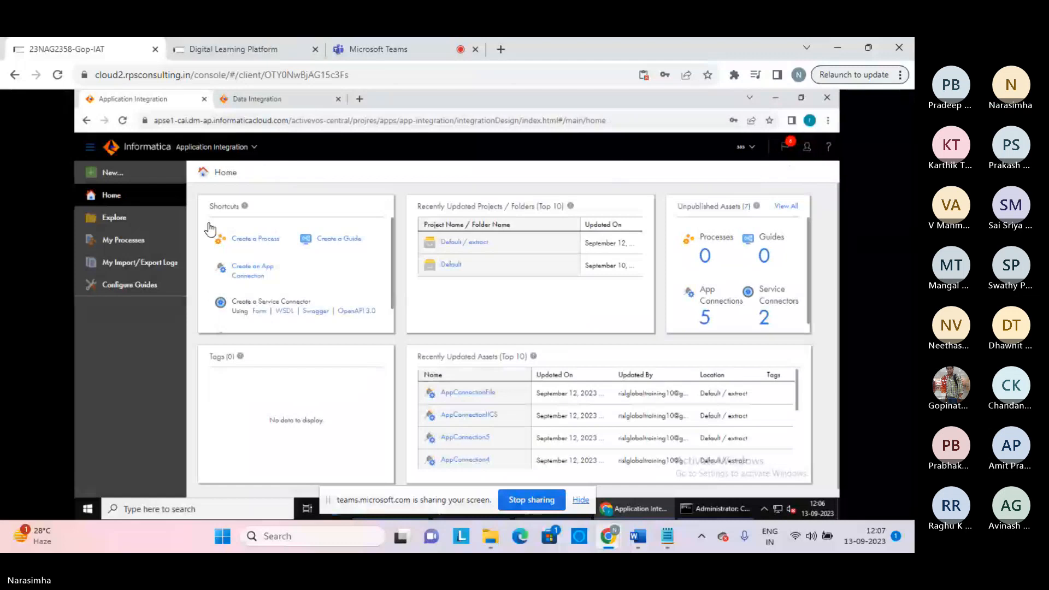
Step: Create a new App Connections asset, opening the empty AppConnection6 in Default\extract
{"action": "left_click", "coordinate": [113, 175]}
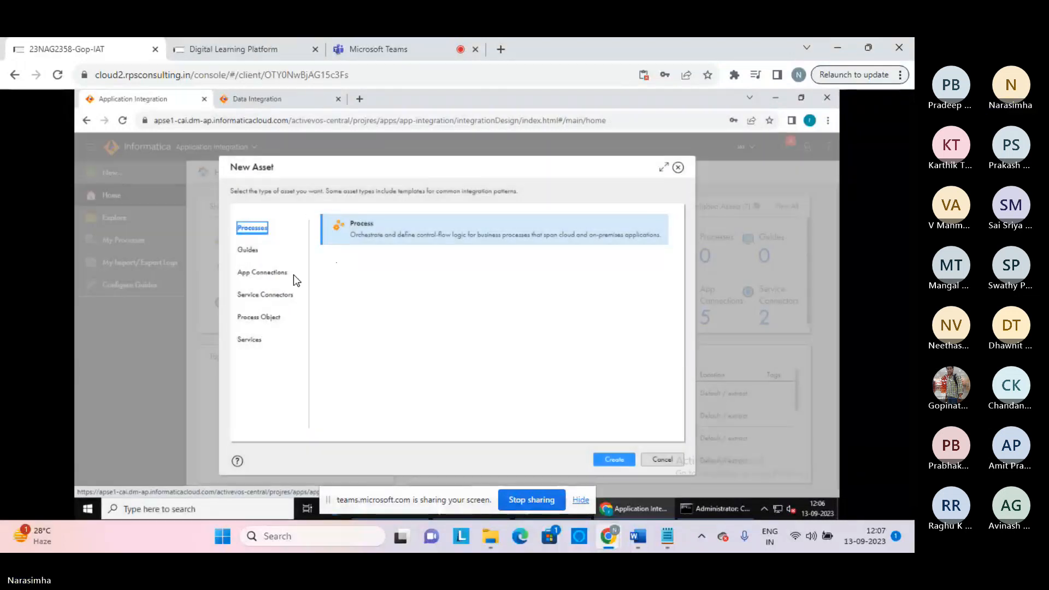
{"action": "left_click", "coordinate": [276, 274]}
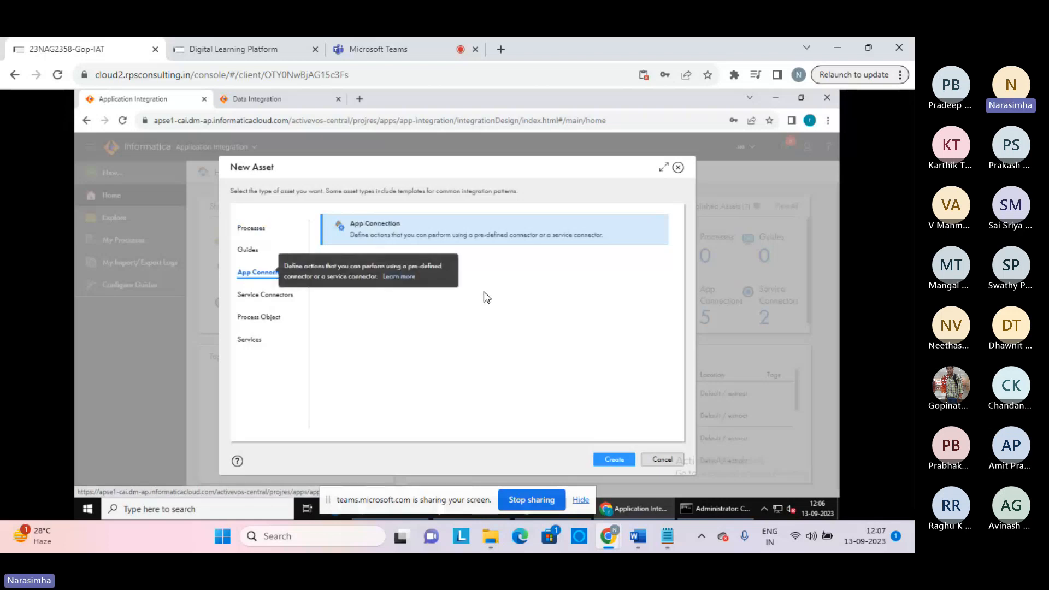
{"action": "left_click", "coordinate": [605, 456]}
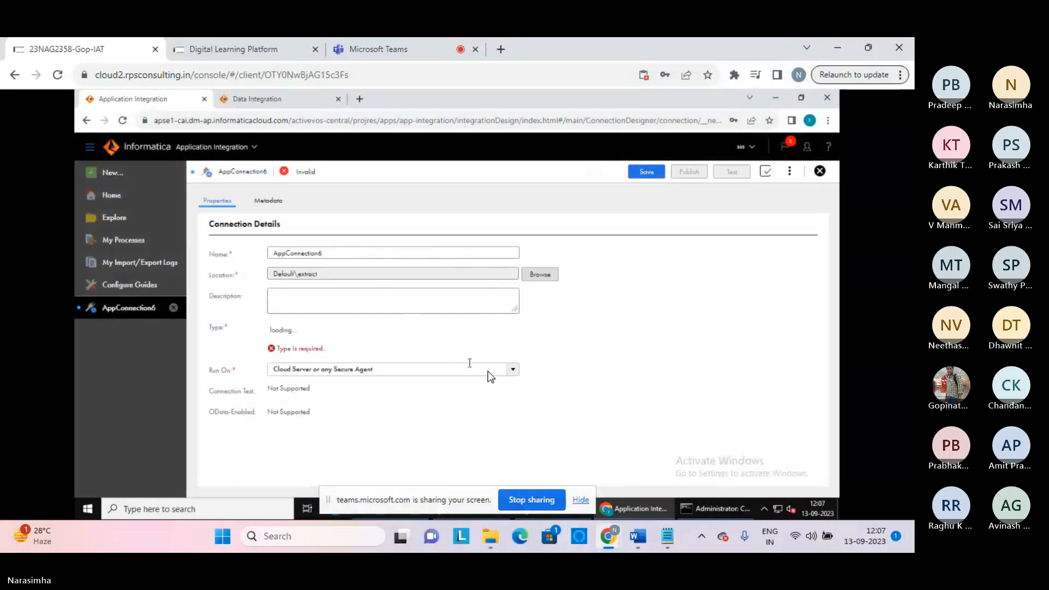
Step: Set AppConnection6's type to Salesforce and scroll down to its Authentication fields
{"action": "left_click", "coordinate": [360, 251]}
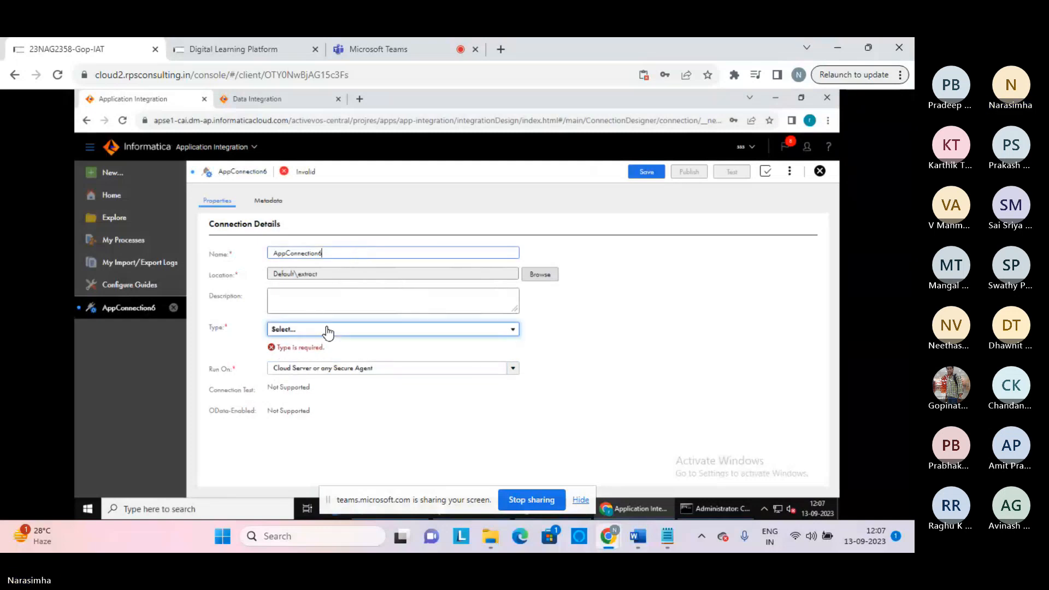
{"action": "left_click", "coordinate": [328, 330]}
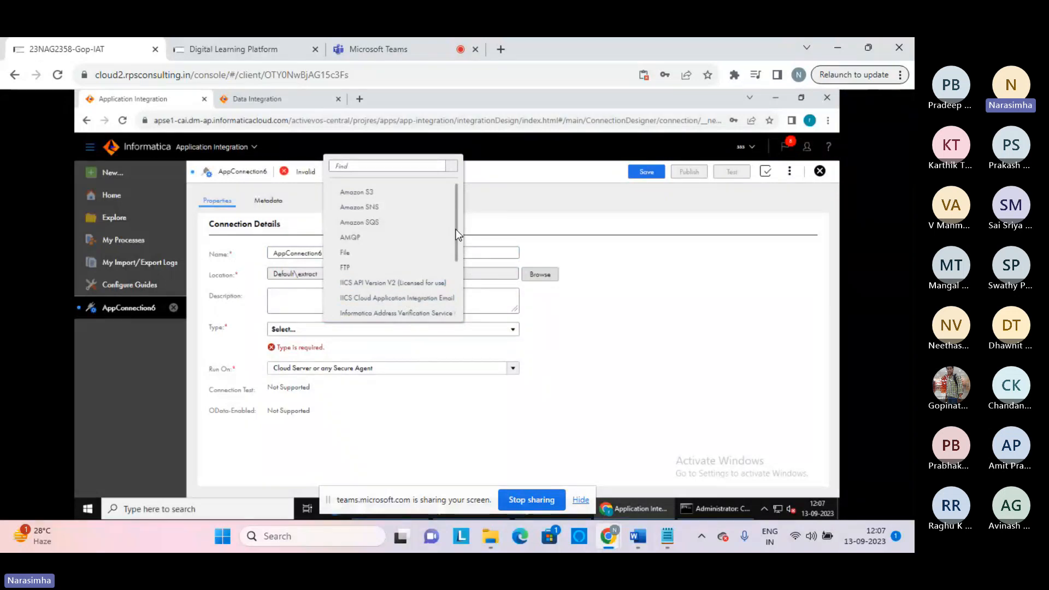
{"action": "left_click_drag", "start_coordinate": [455, 228], "coordinate": [452, 290]}
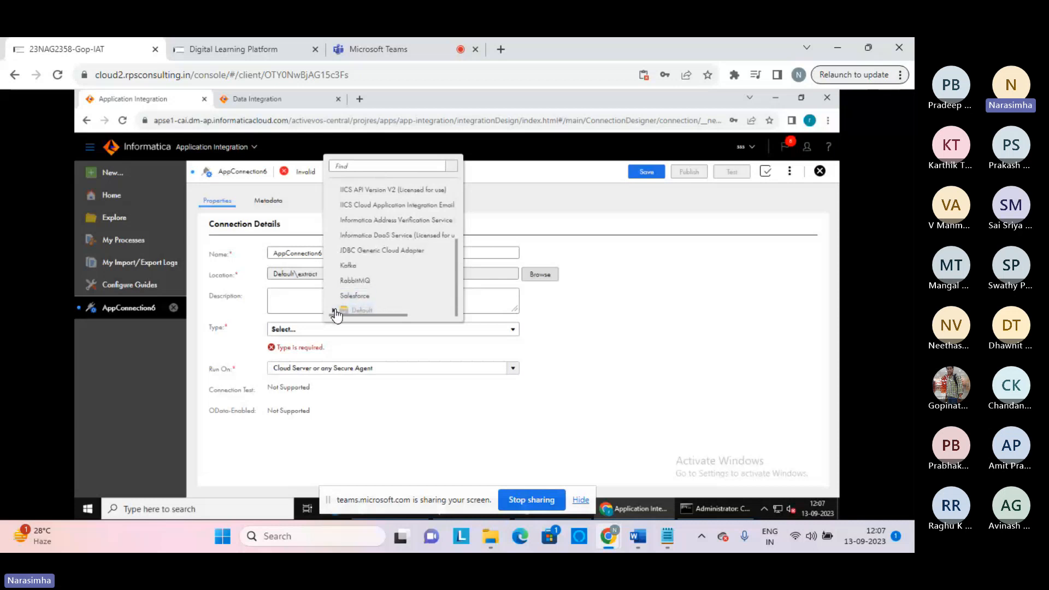
{"action": "left_click", "coordinate": [352, 295]}
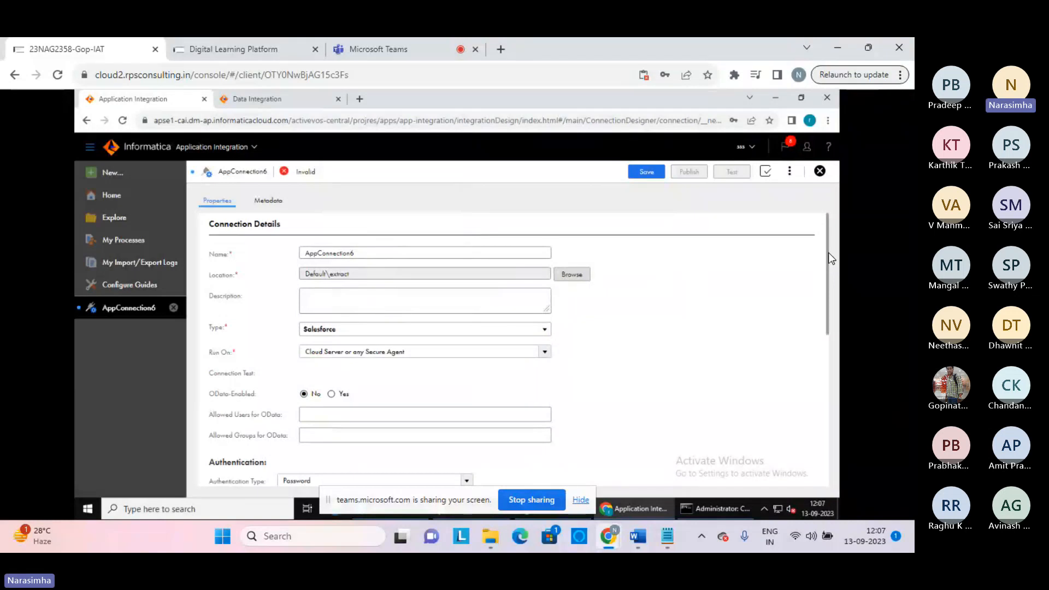
{"action": "left_click_drag", "start_coordinate": [827, 267], "coordinate": [827, 315]}
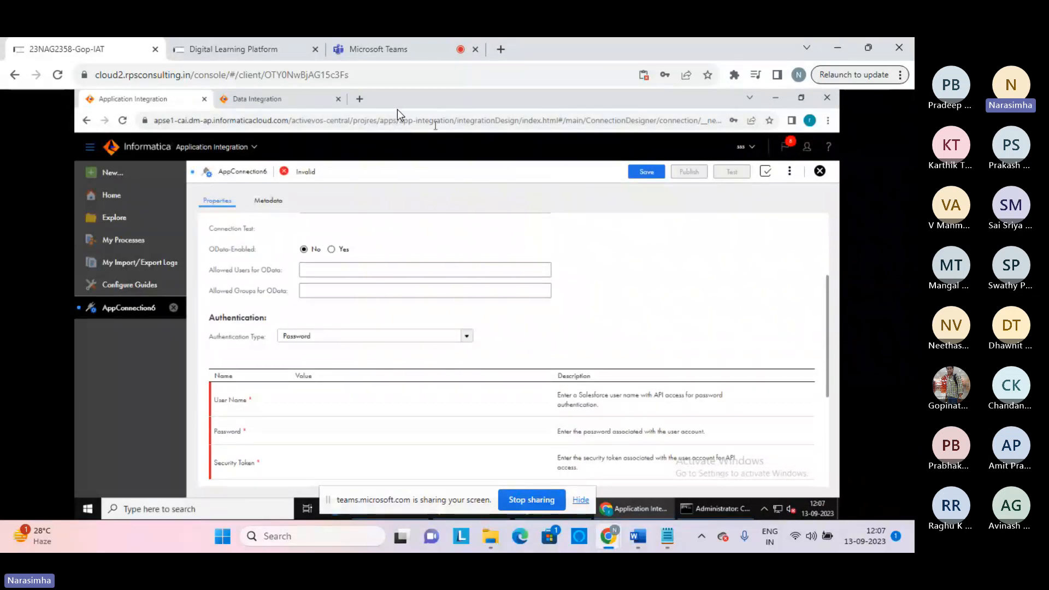
Step: Open developer.saleforce.com in a new browser tab and go to its free trial signup
{"action": "left_click", "coordinate": [360, 99]}
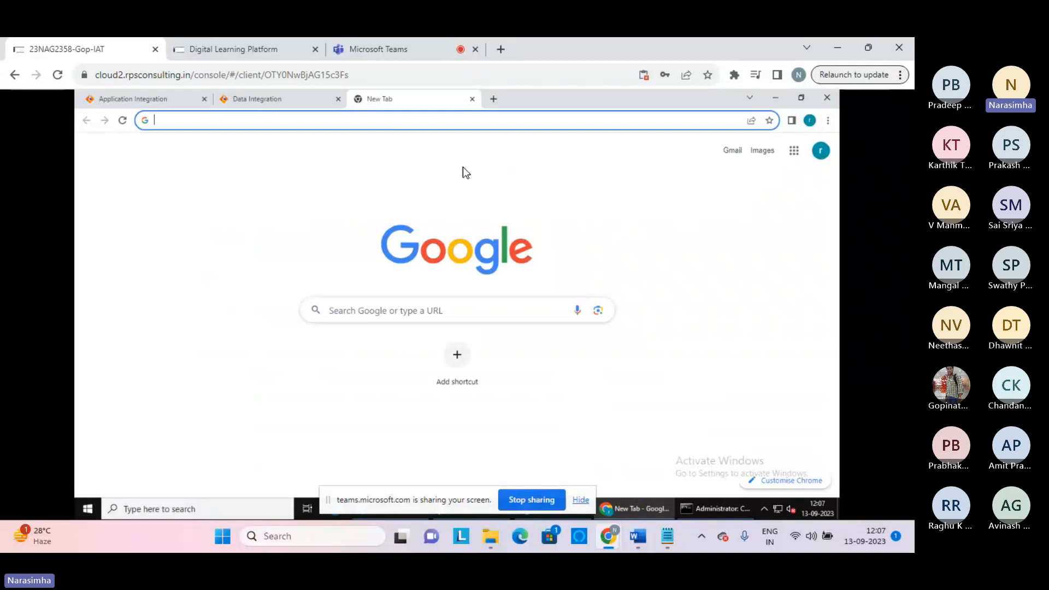
{"action": "type", "text": "devel"}
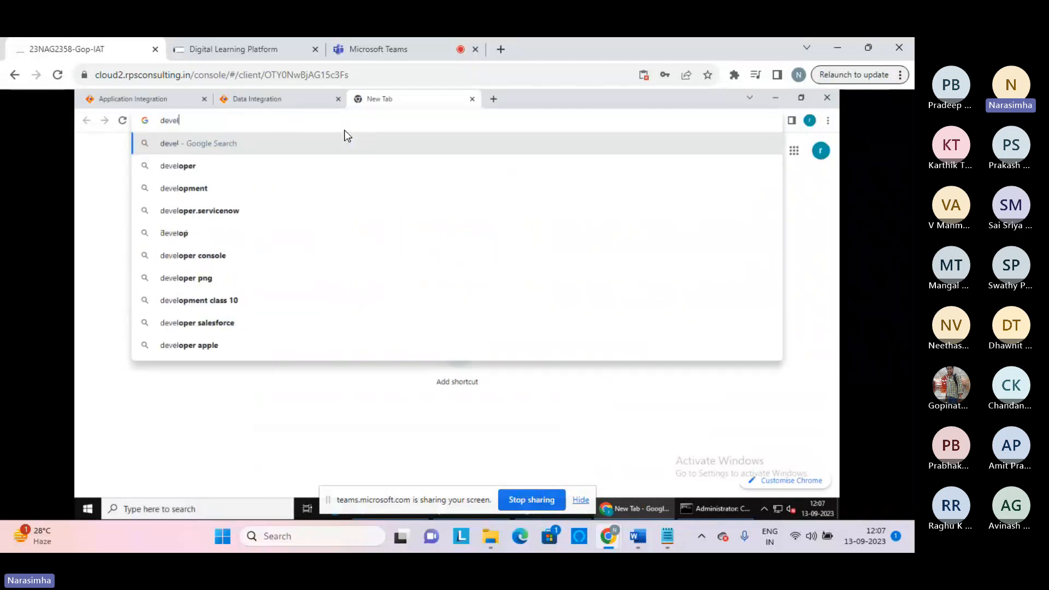
{"action": "type", "text": "oper.sal"}
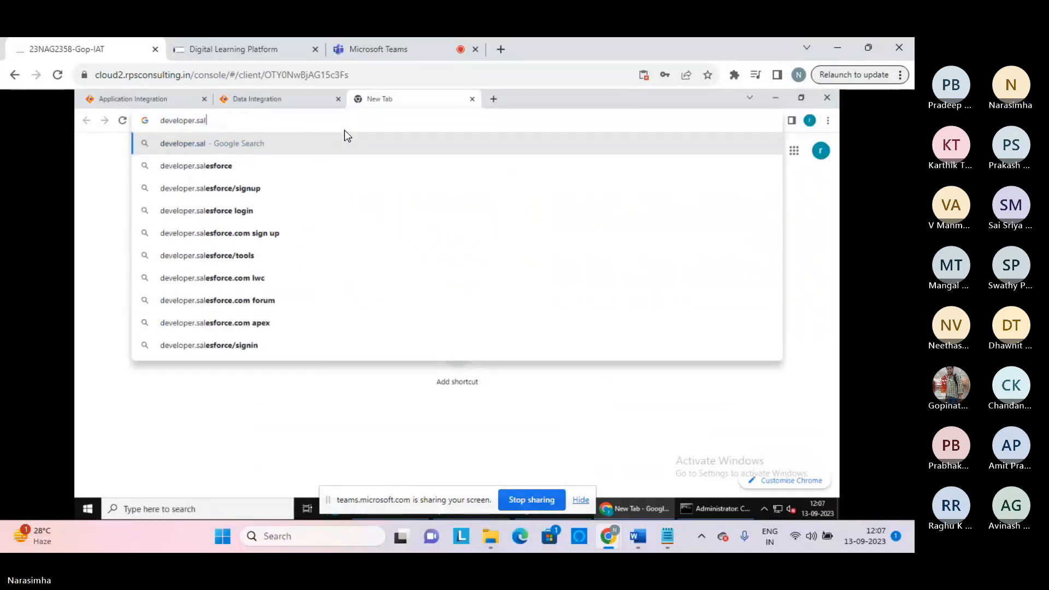
{"action": "type", "text": "eforce.com"}
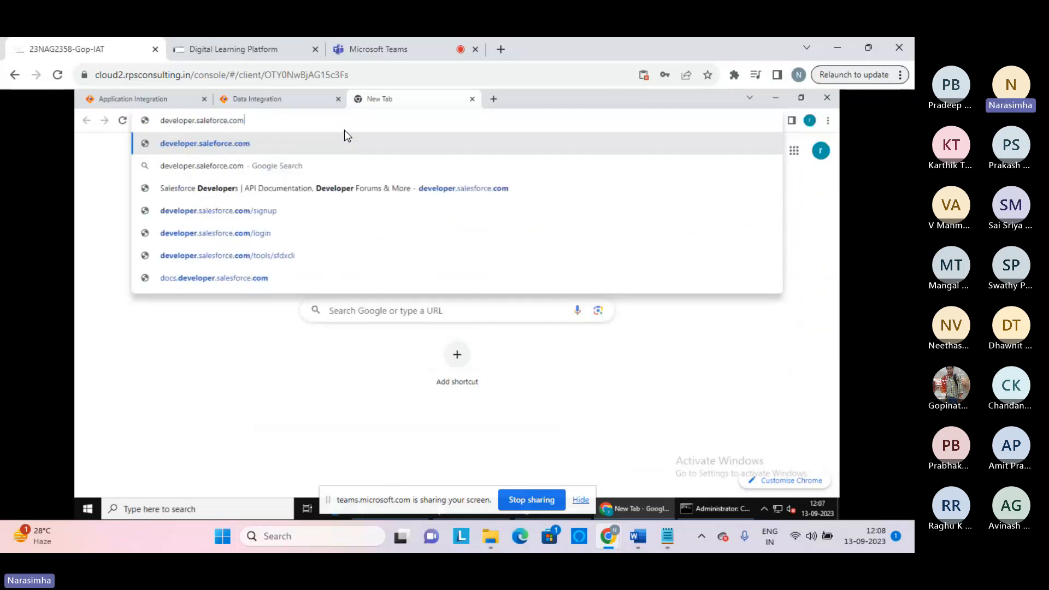
{"action": "key", "text": "Return"}
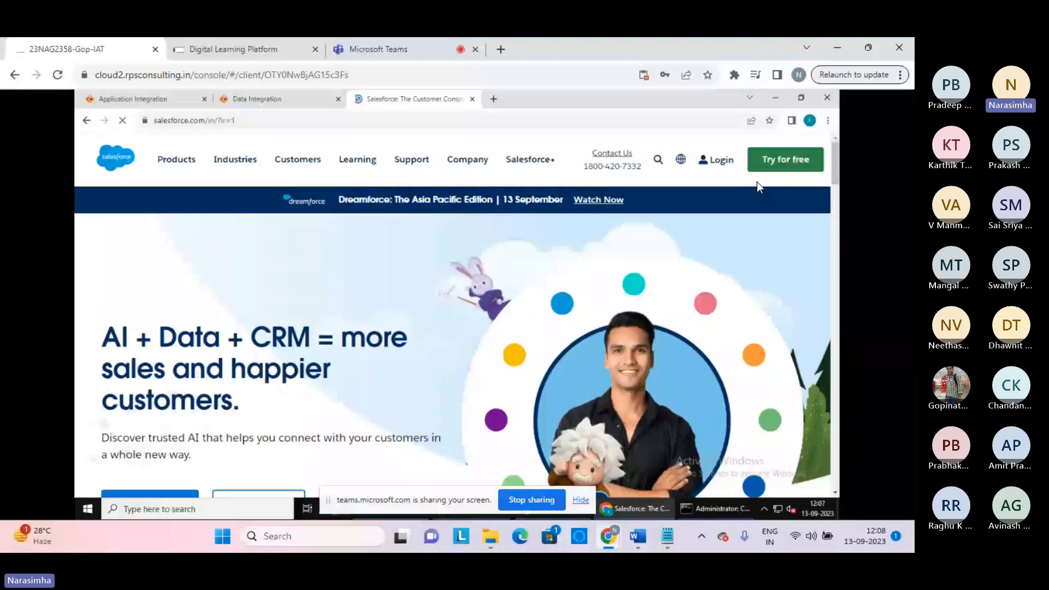
{"action": "left_click", "coordinate": [774, 159]}
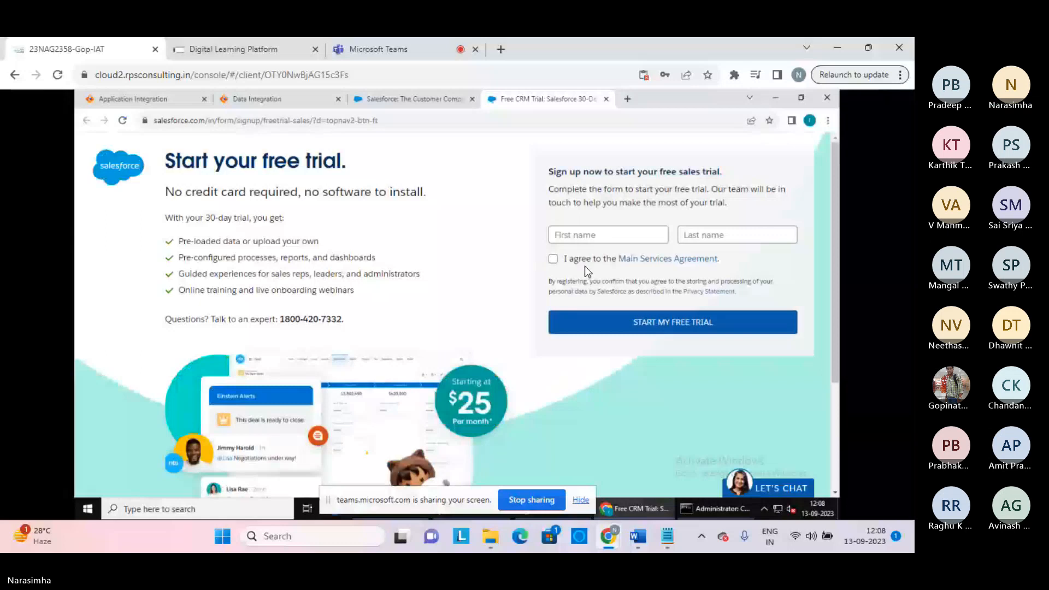
{"action": "left_click", "coordinate": [606, 99]}
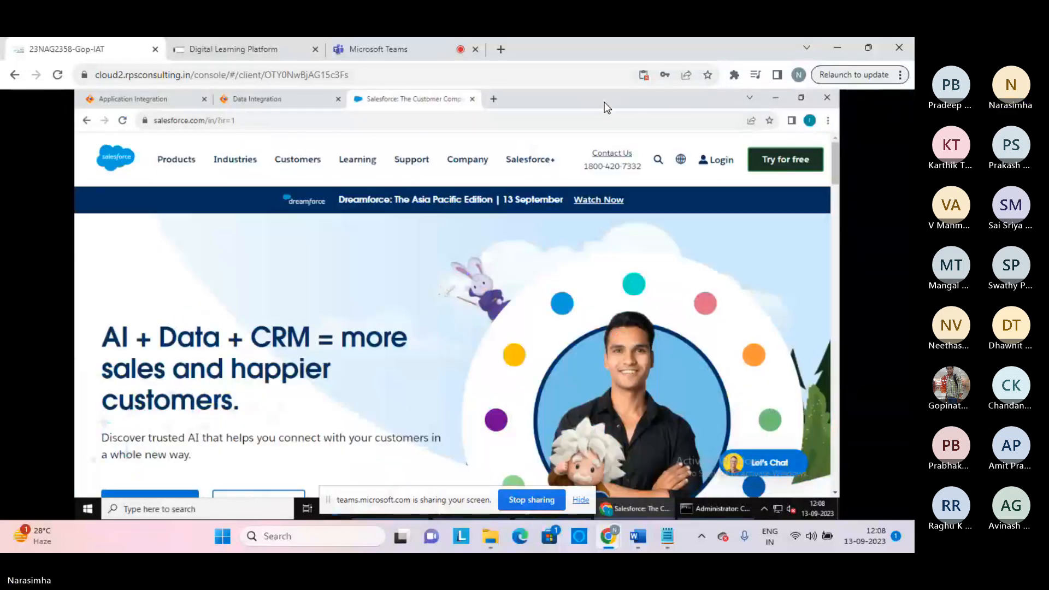
{"action": "left_click", "coordinate": [721, 161]}
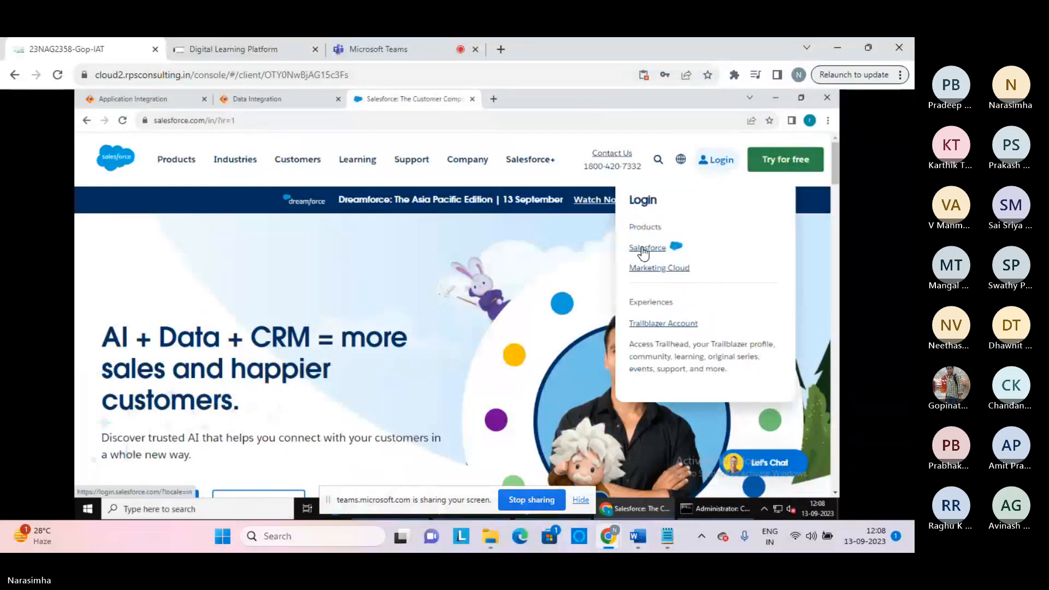
{"action": "left_click", "coordinate": [644, 250]}
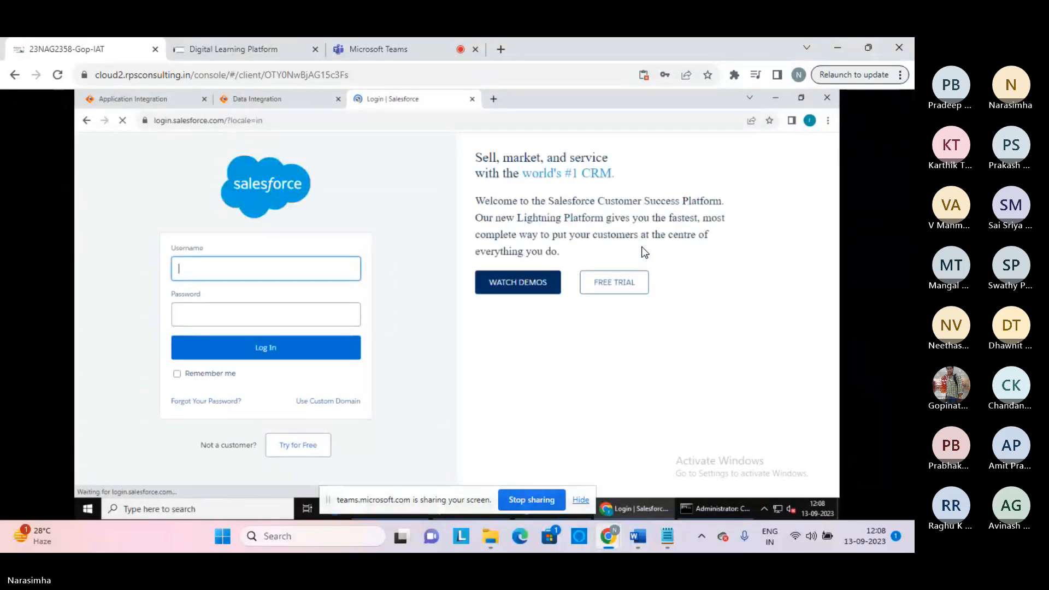
{"action": "left_click", "coordinate": [87, 120]}
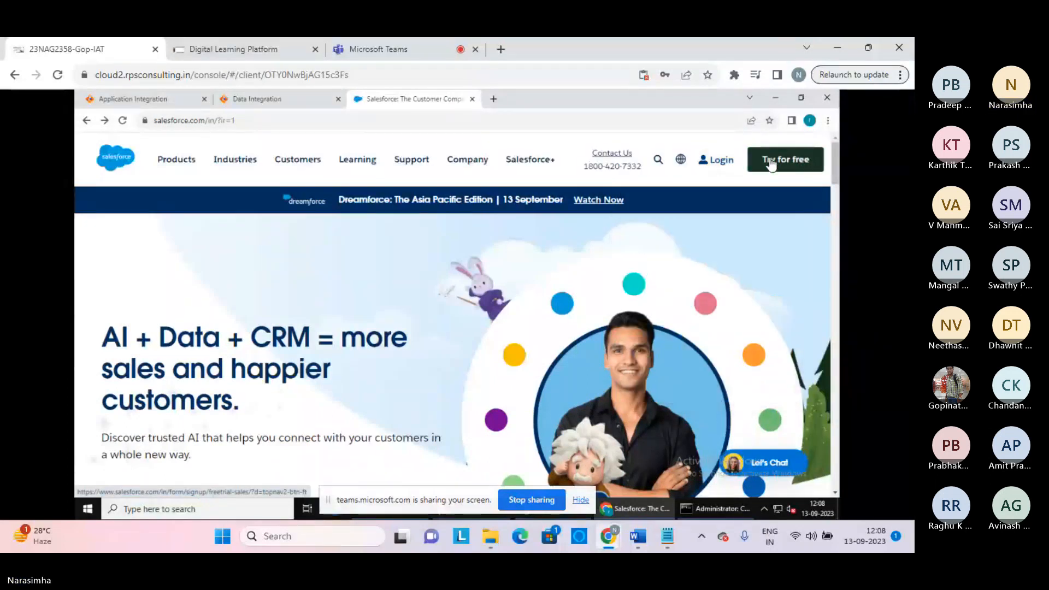
{"action": "mouse_move", "coordinate": [720, 163]}
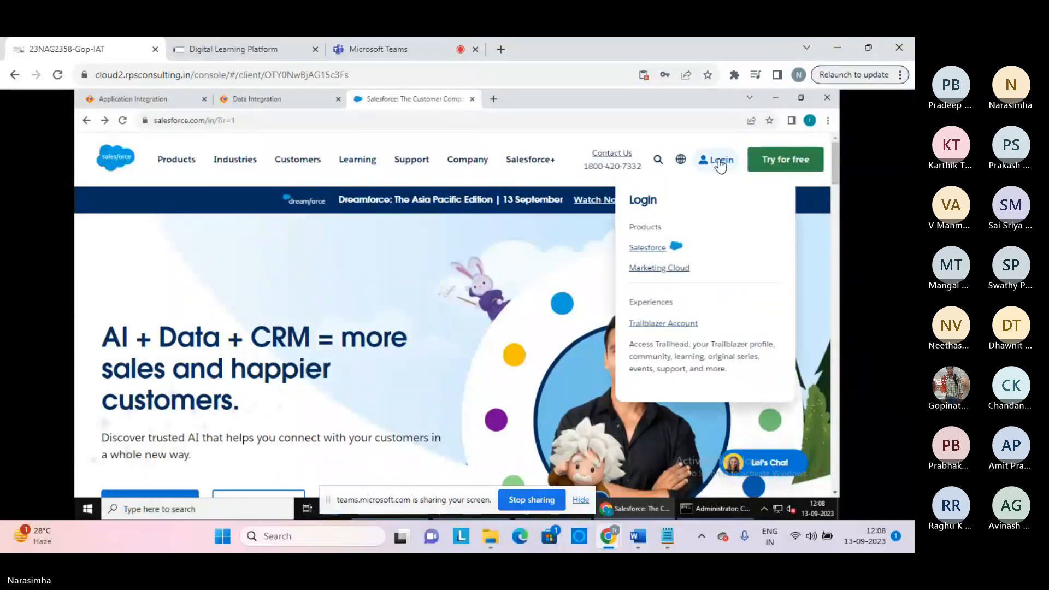
{"action": "left_click", "coordinate": [770, 164]}
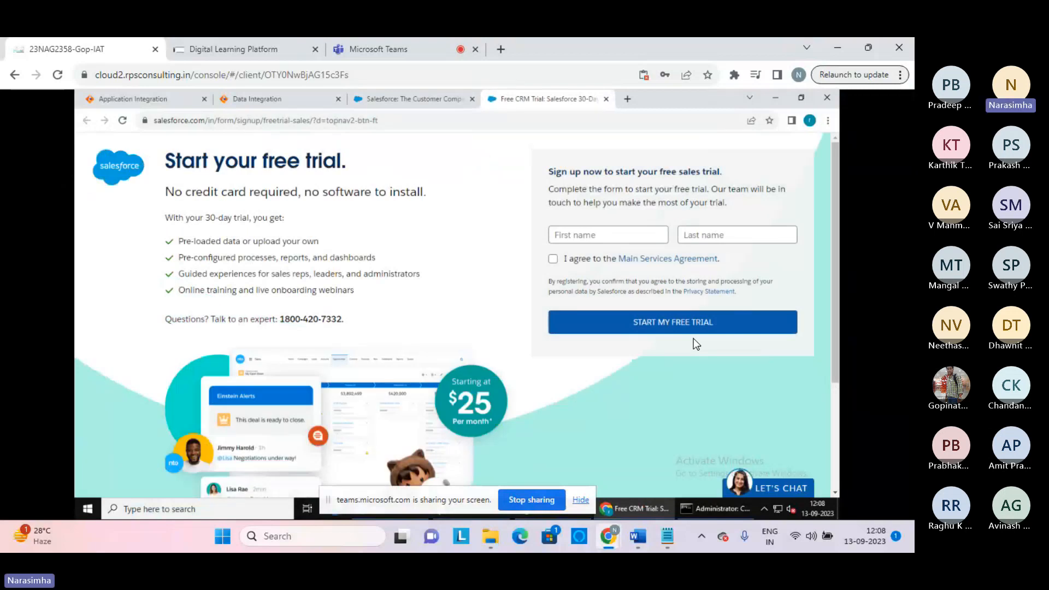
{"action": "left_click", "coordinate": [606, 99]}
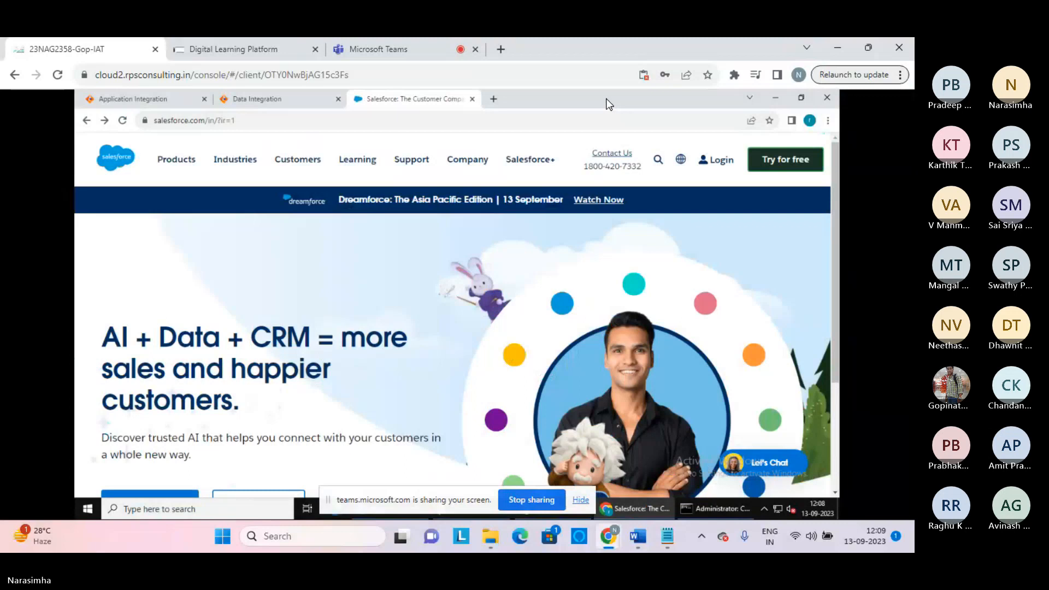
{"action": "left_click", "coordinate": [129, 100]}
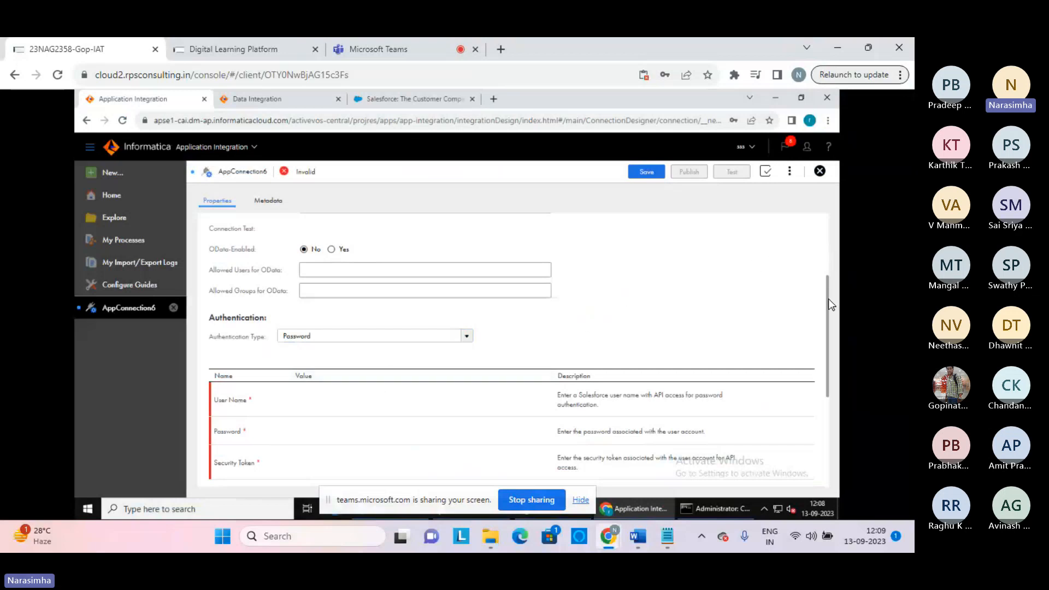
{"action": "scroll", "coordinate": [826, 320], "scroll_direction": "down", "scroll_amount": 2}
{"action": "scroll", "coordinate": [824, 349], "scroll_direction": "down", "scroll_amount": 2}
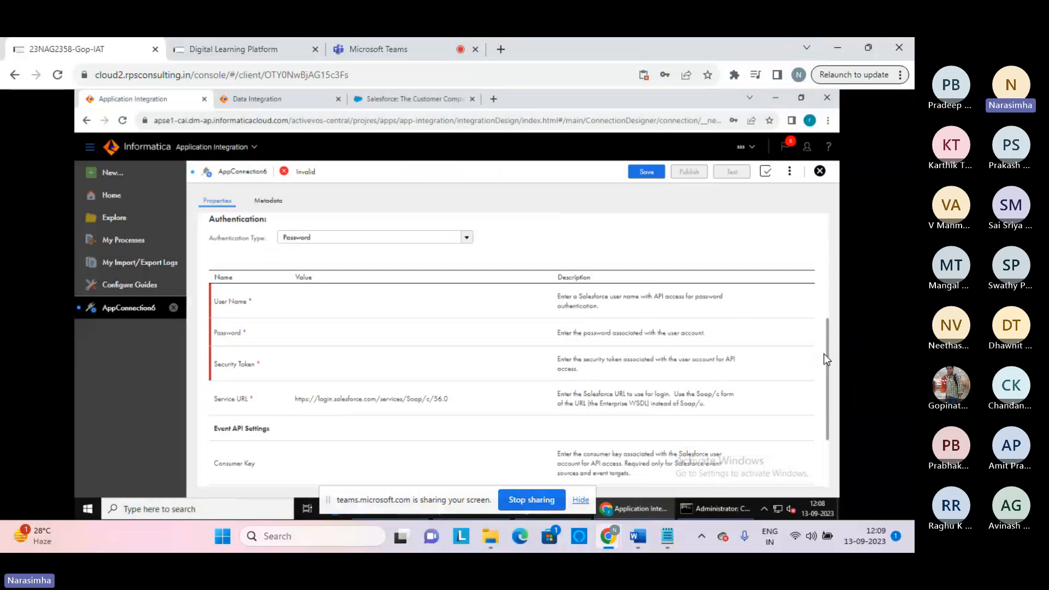
{"action": "scroll", "coordinate": [824, 359], "scroll_direction": "down", "scroll_amount": 1}
{"action": "scroll", "coordinate": [824, 355], "scroll_direction": "down", "scroll_amount": 1}
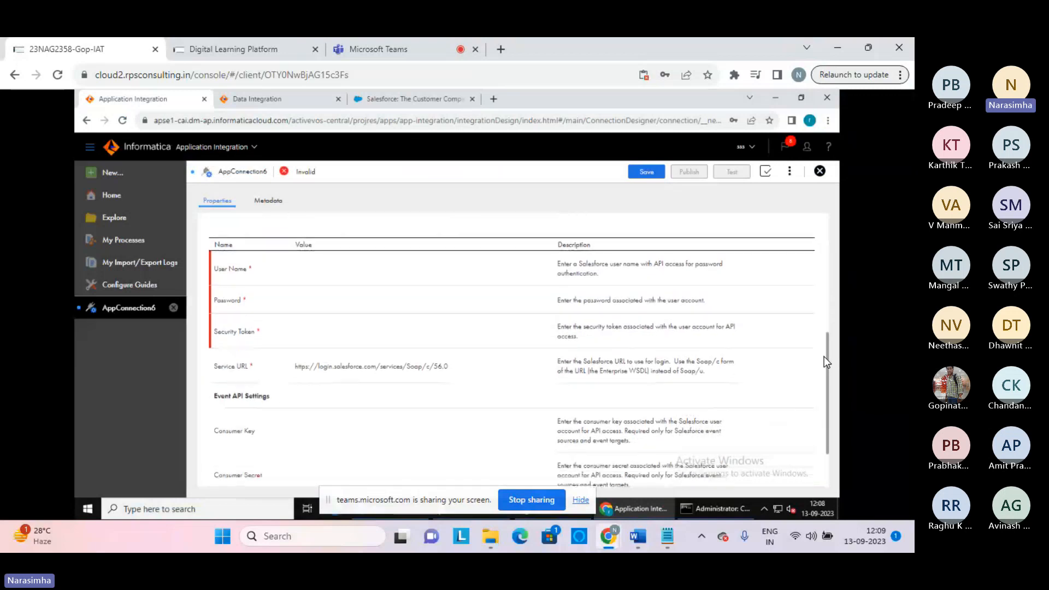
{"action": "scroll", "coordinate": [824, 356], "scroll_direction": "up", "scroll_amount": 1}
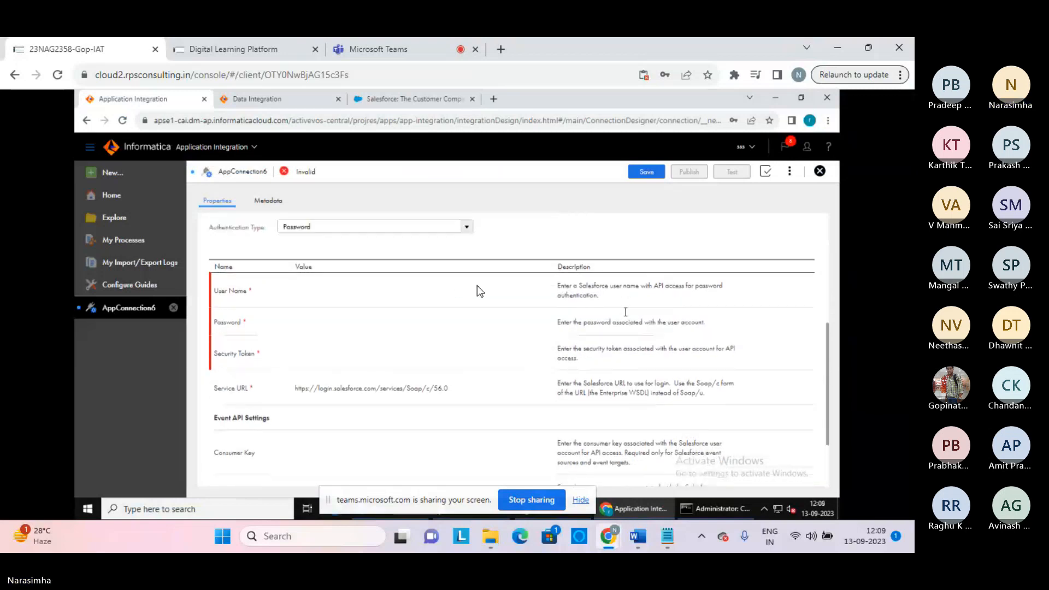
{"action": "left_click", "coordinate": [346, 296]}
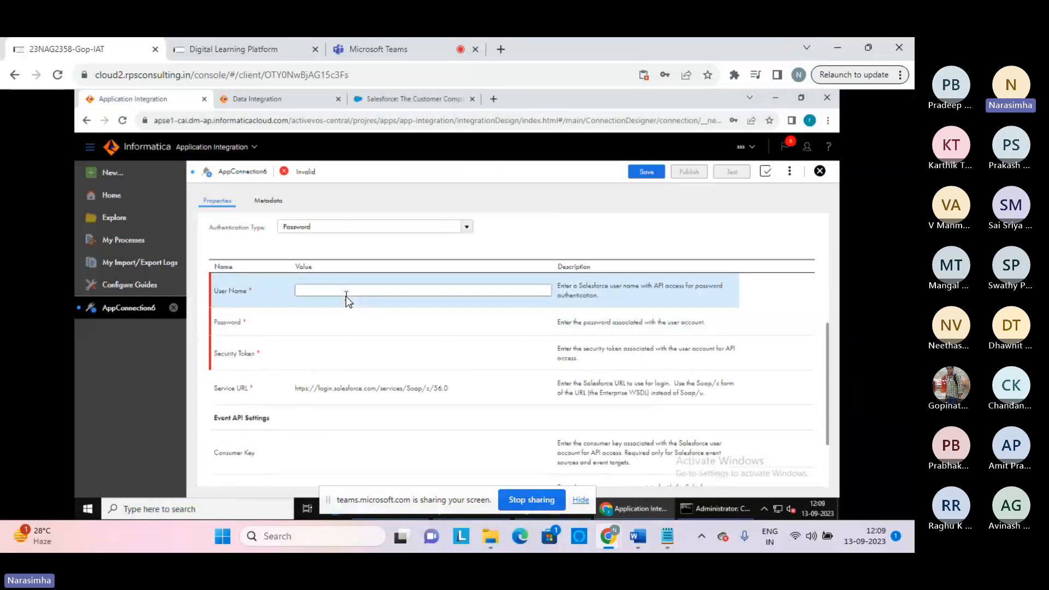
{"action": "left_click", "coordinate": [415, 99]}
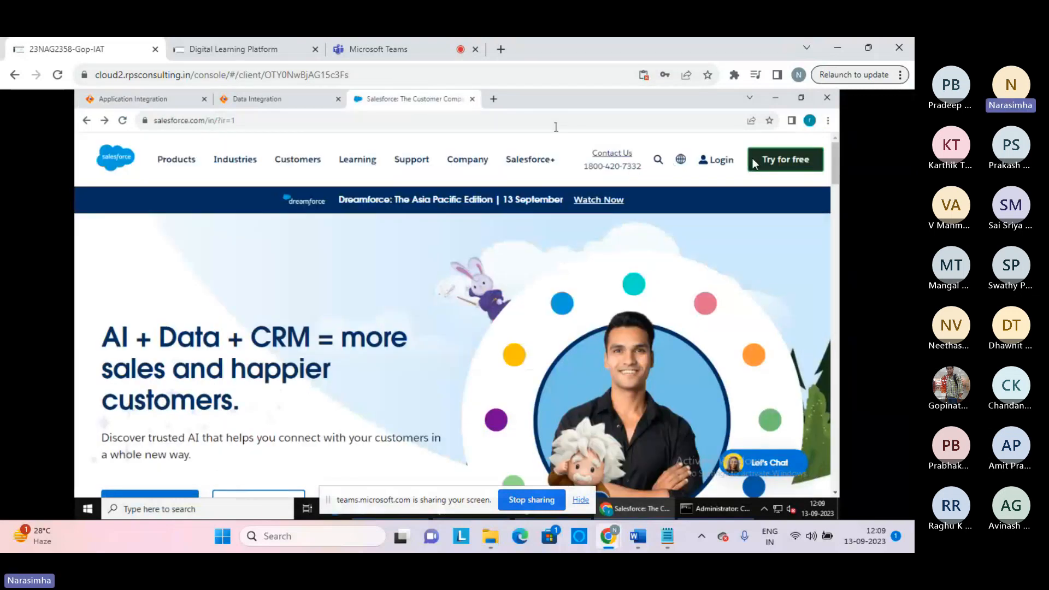
Step: Log in through Login > Salesforce with the training account's username and password
{"action": "left_click", "coordinate": [680, 159]}
{"action": "left_click", "coordinate": [722, 160]}
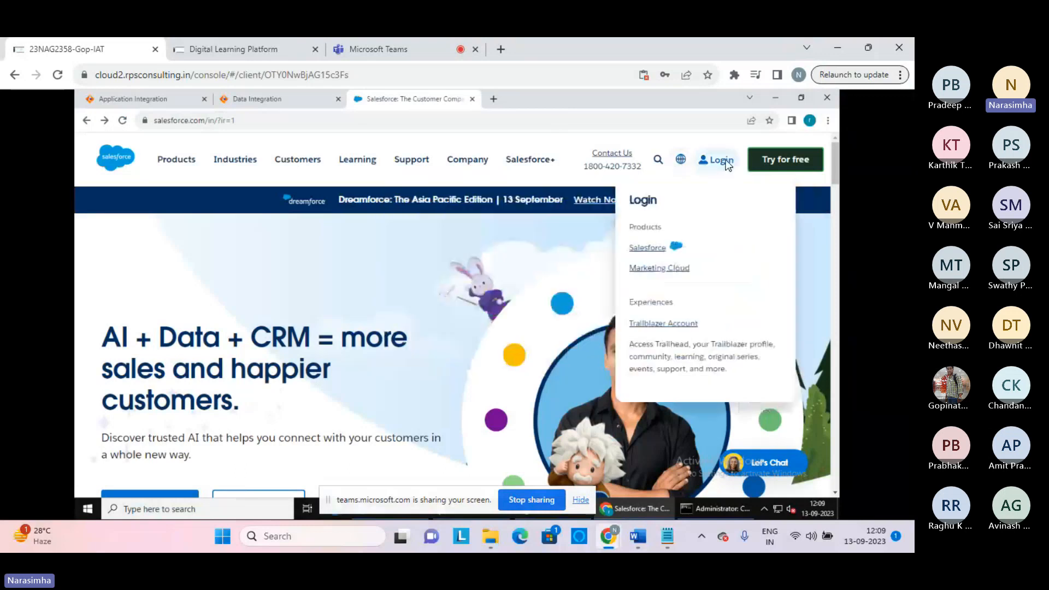
{"action": "left_click", "coordinate": [648, 247]}
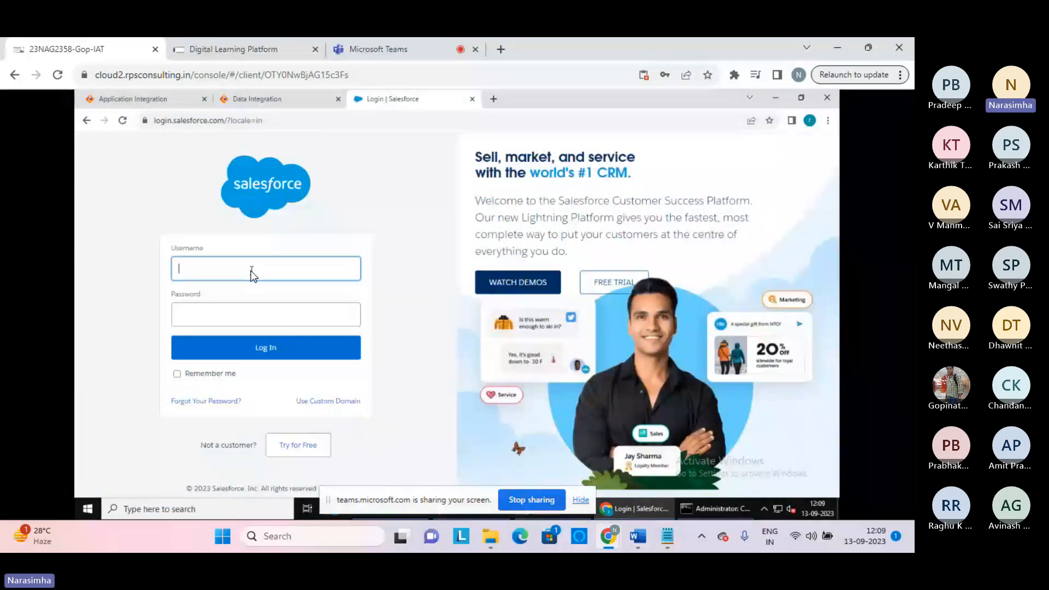
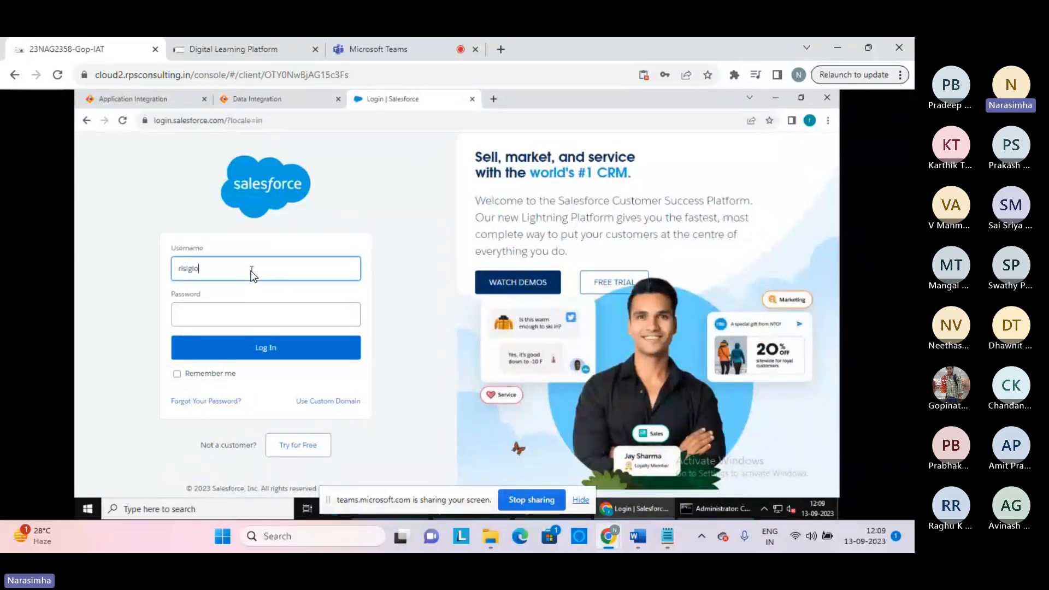
{"action": "key", "text": "Tab"}
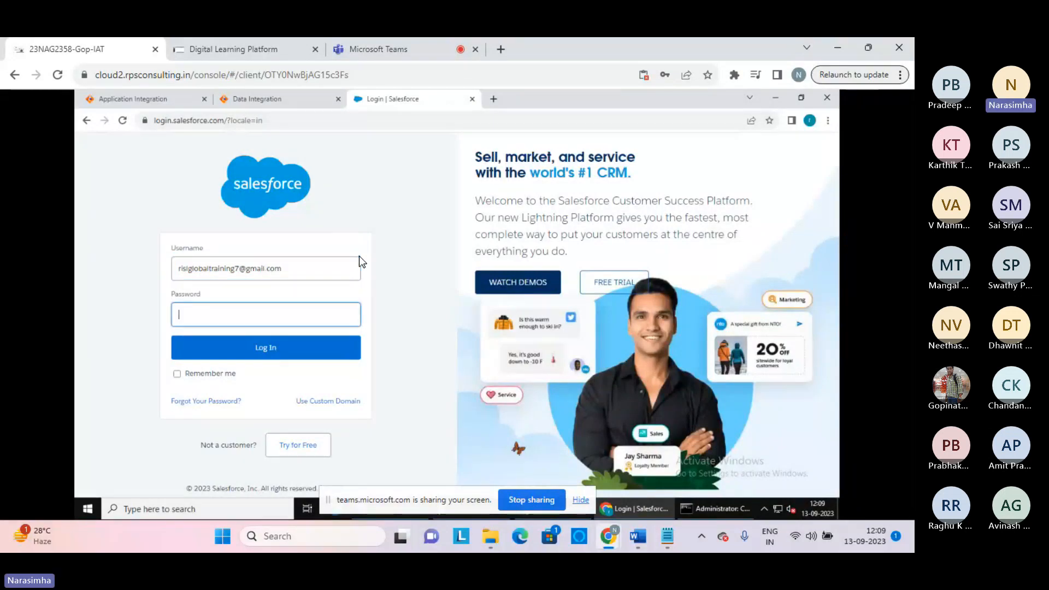
{"action": "key", "text": "Caps_Lock"}
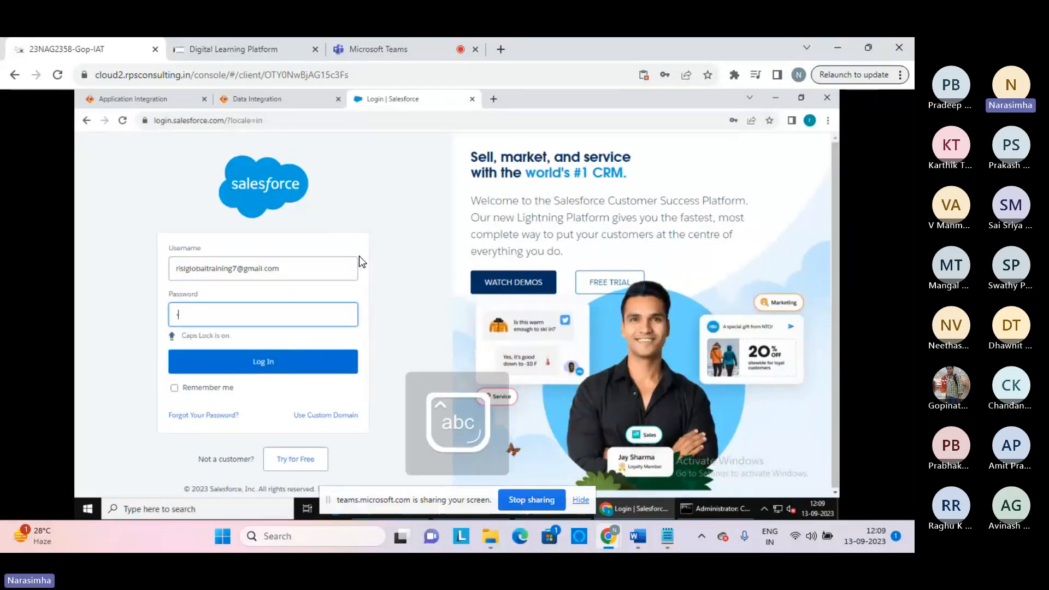
{"action": "type", "text": "••••••••••"}
{"action": "key", "text": "Return"}
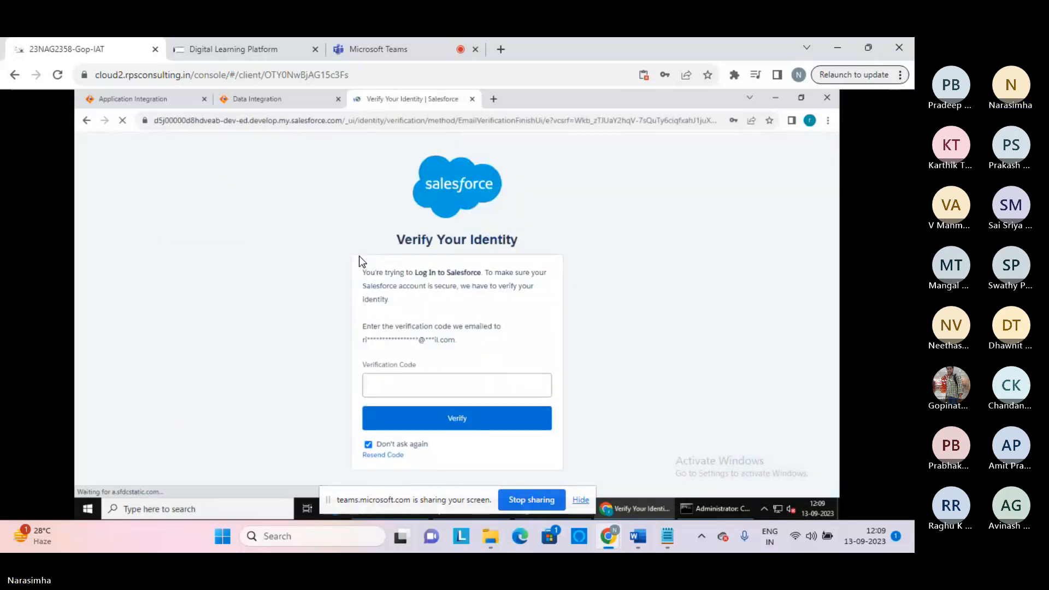
Step: Get the verification code from the Salesforce email in Gmail and submit it to verify identity
{"action": "left_click", "coordinate": [405, 386]}
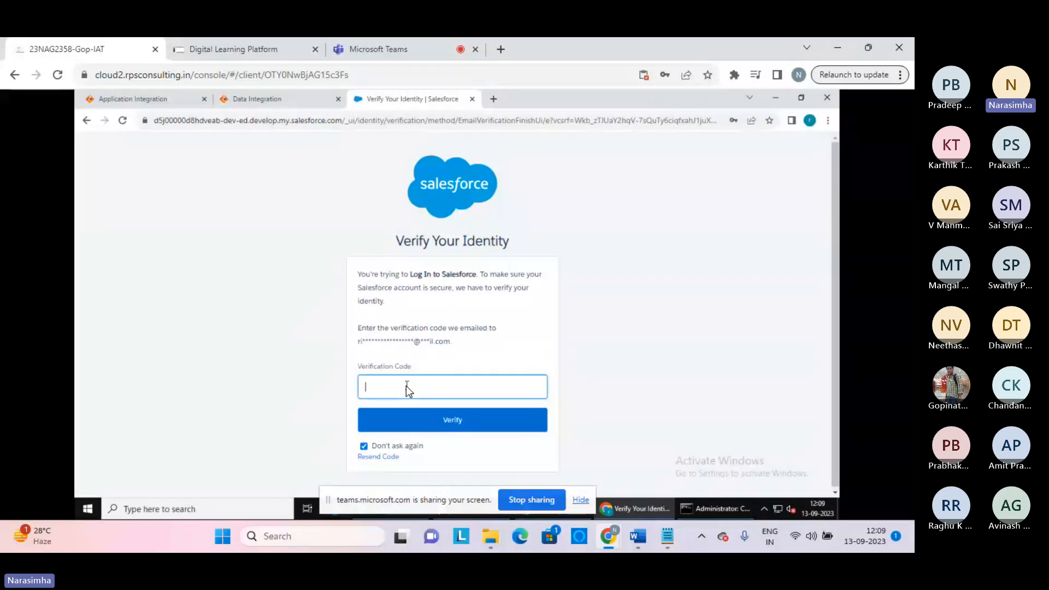
{"action": "left_click", "coordinate": [494, 99]}
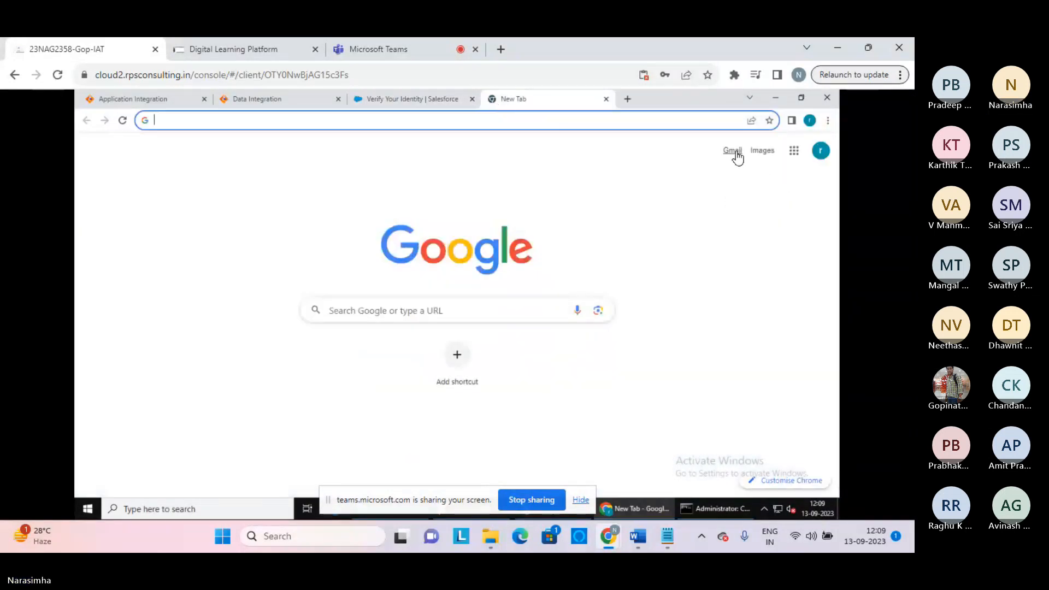
{"action": "left_click", "coordinate": [734, 153]}
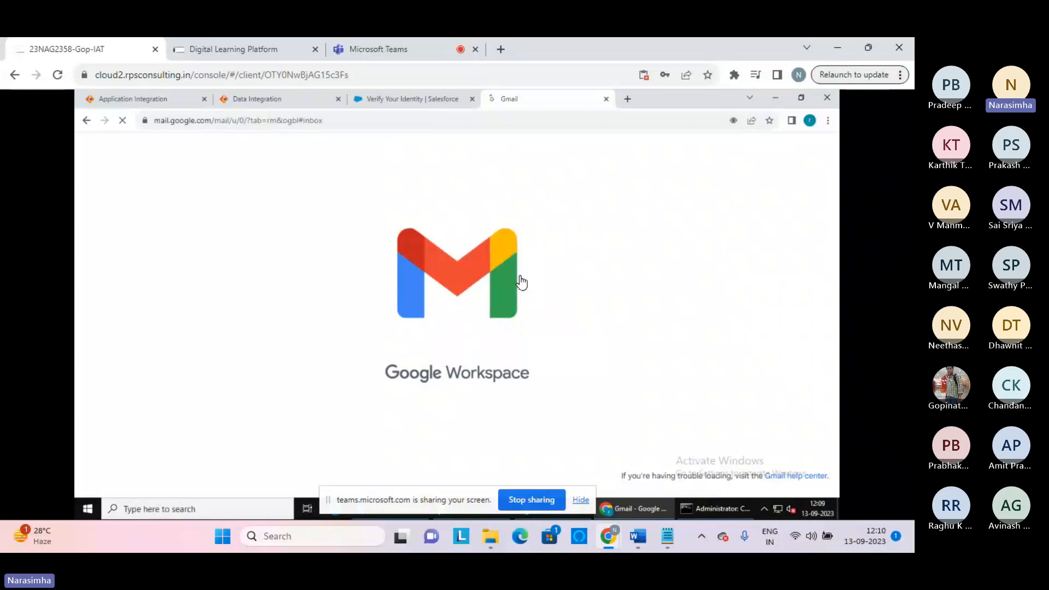
{"action": "left_click", "coordinate": [428, 238]}
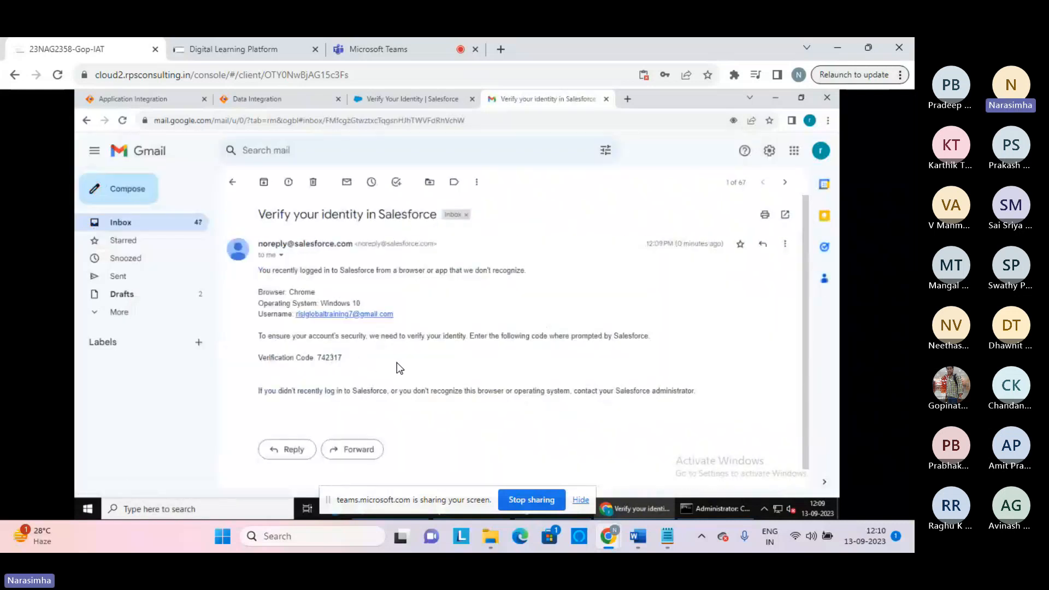
{"action": "left_click", "coordinate": [428, 104]}
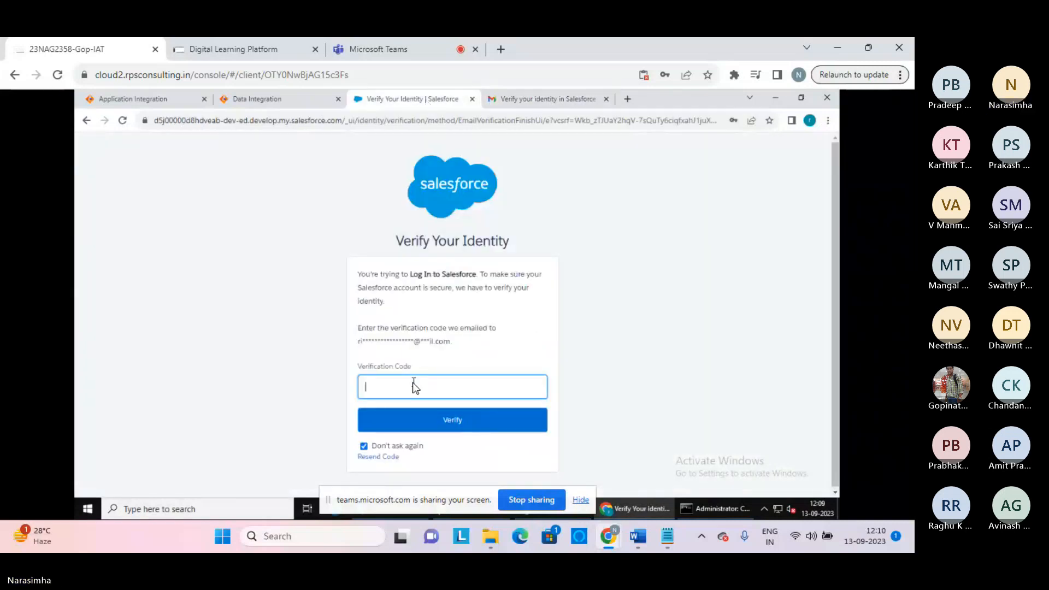
{"action": "left_click", "coordinate": [443, 421]}
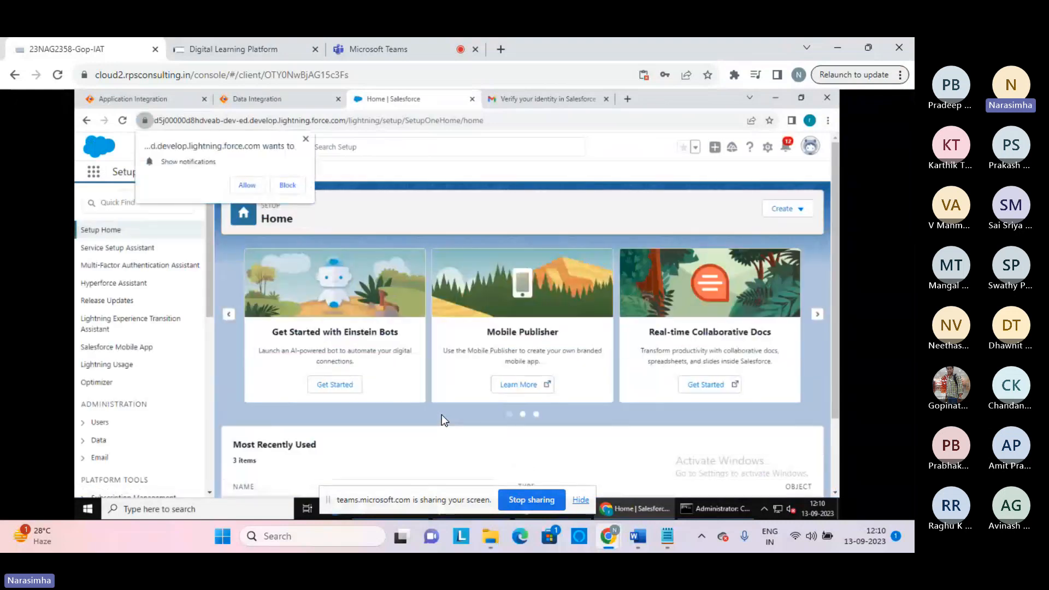
Step: Dismiss the notifications prompt, check AppConnection6's empty User Name field, and return to Salesforce Setup Home
{"action": "left_click", "coordinate": [306, 140]}
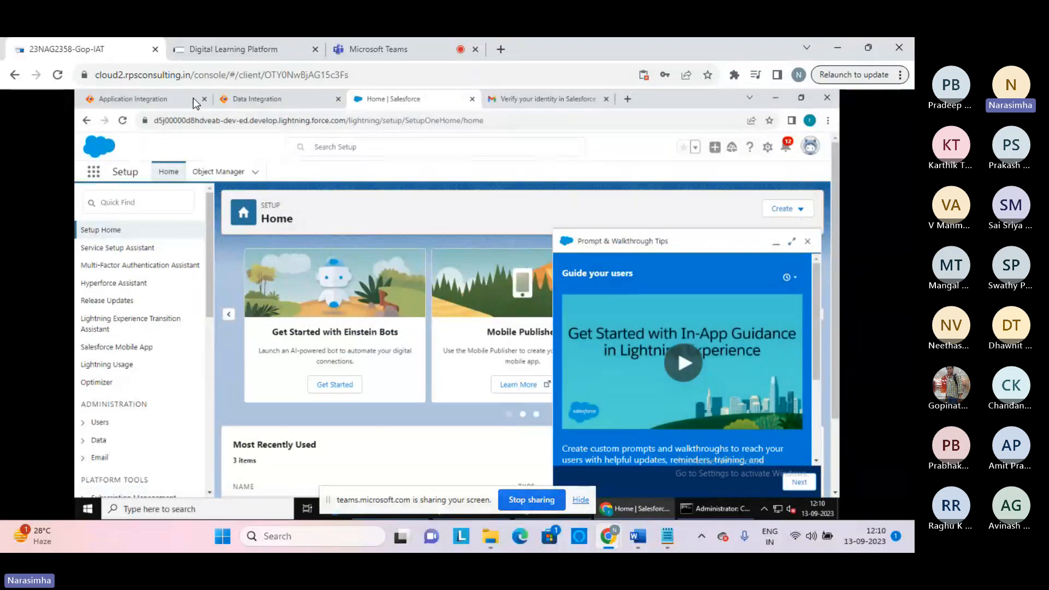
{"action": "left_click", "coordinate": [166, 97]}
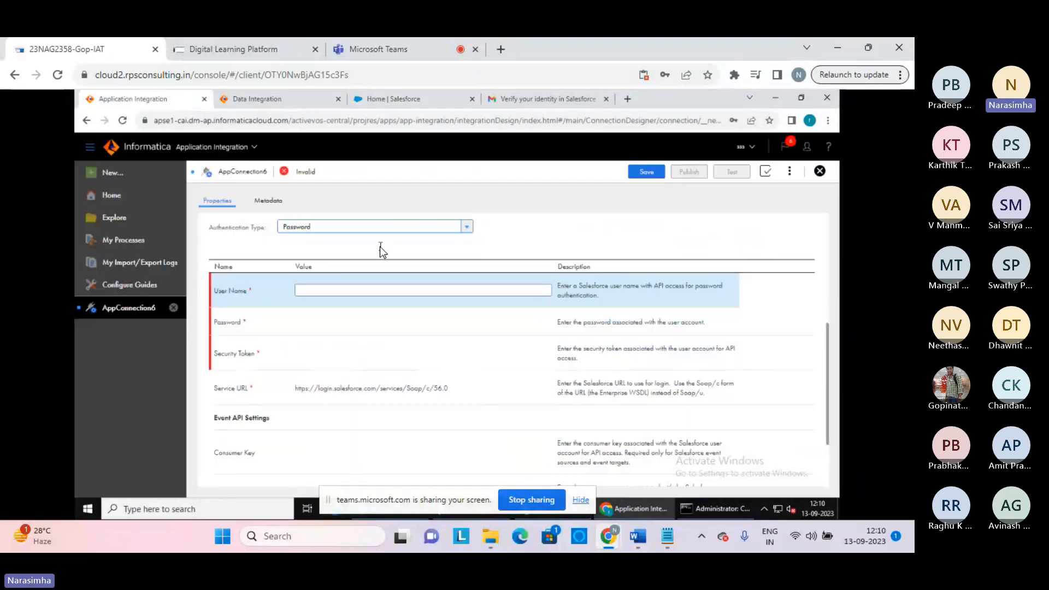
{"action": "left_click", "coordinate": [326, 290]}
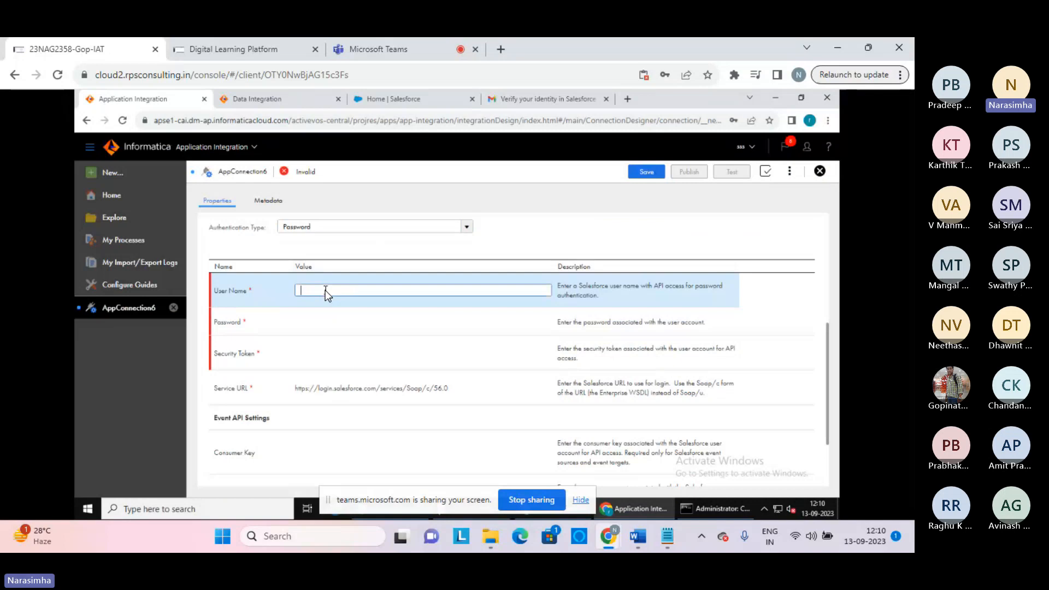
{"action": "left_click", "coordinate": [546, 101]}
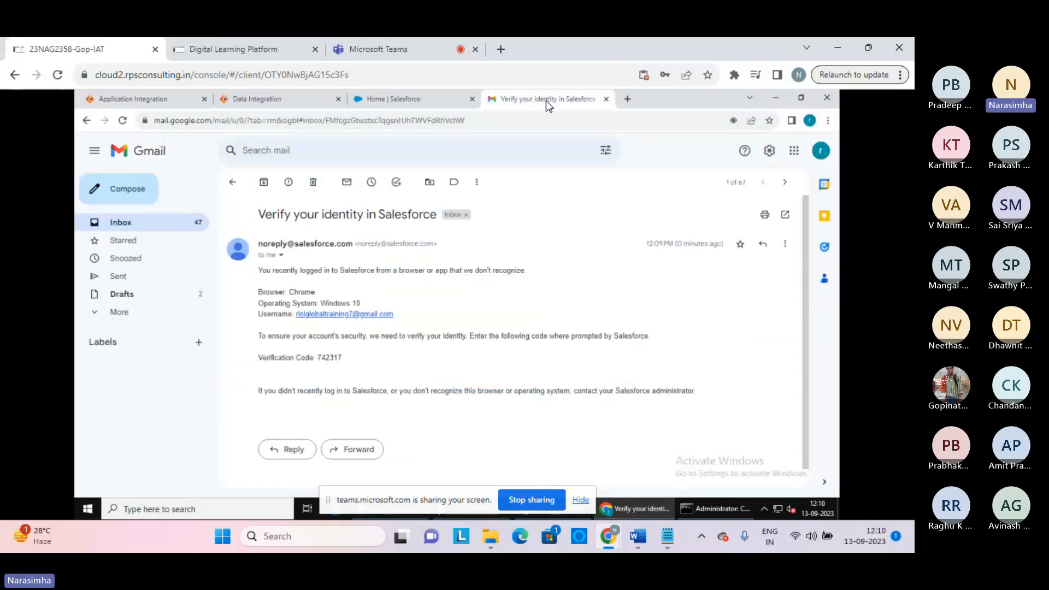
{"action": "left_click", "coordinate": [419, 101]}
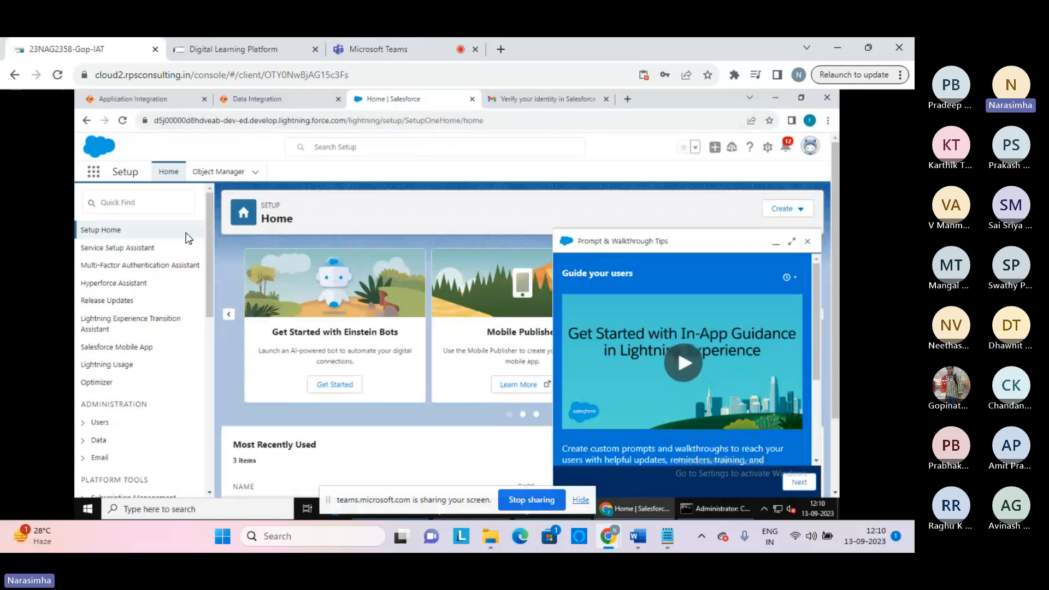
Step: Search Setup for 'package', open Installed Packages, and view the Informatica Cloud Real Time for Salesforce details
{"action": "left_click", "coordinate": [153, 206]}
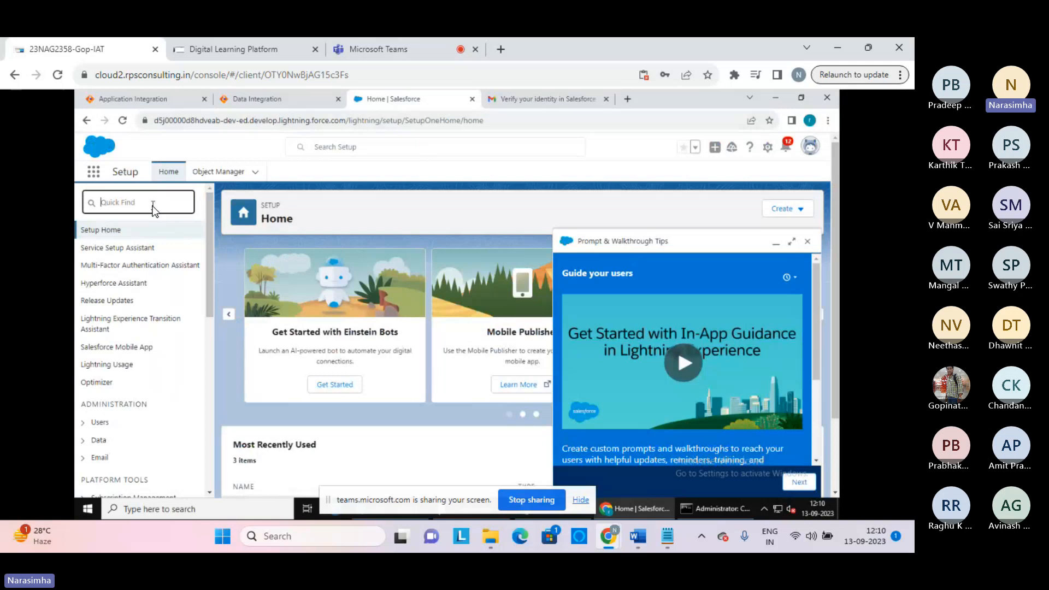
{"action": "type", "text": "id"}
{"action": "type", "text": "rt package"}
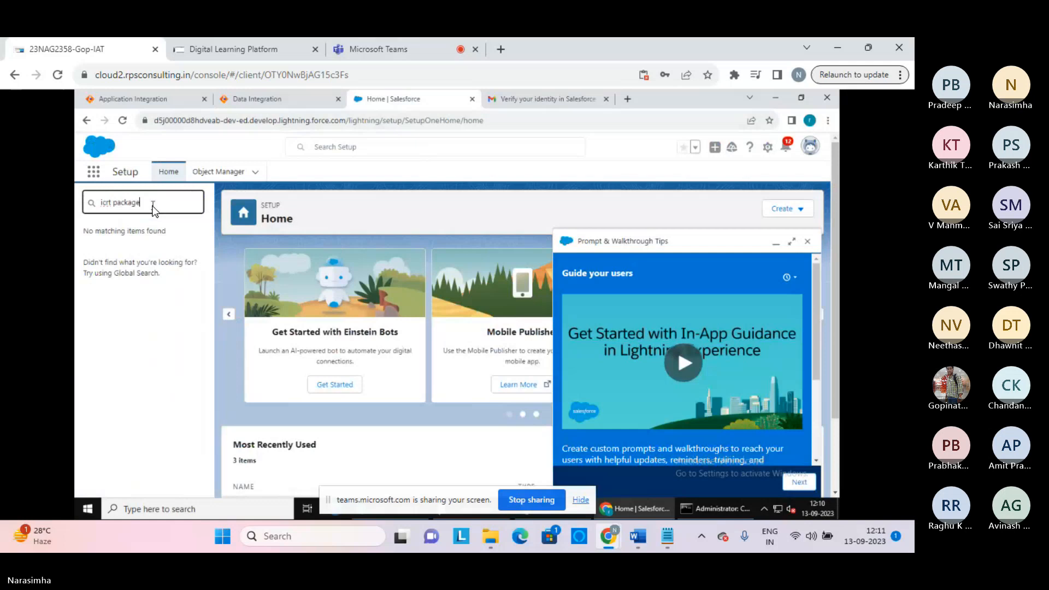
{"action": "key", "text": "BackSpace"}
{"action": "key", "text": "BackSpace"}
{"action": "key", "text": "BackSpace"}
{"action": "key", "text": "BackSpace"}
{"action": "key", "text": "ctrl+a"}
{"action": "key", "text": "BackSpace"}
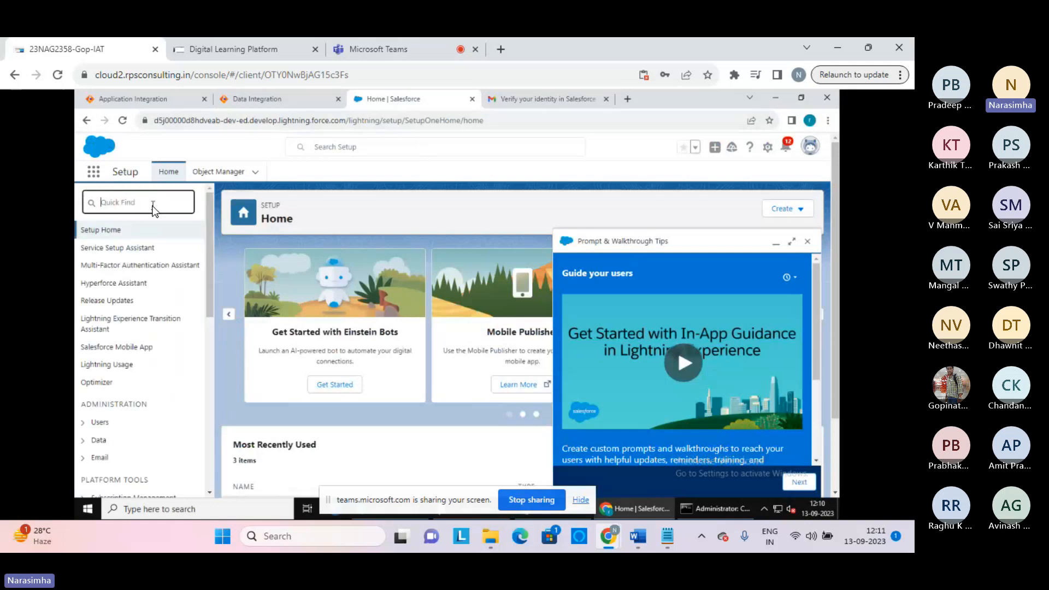
{"action": "type", "text": "package"}
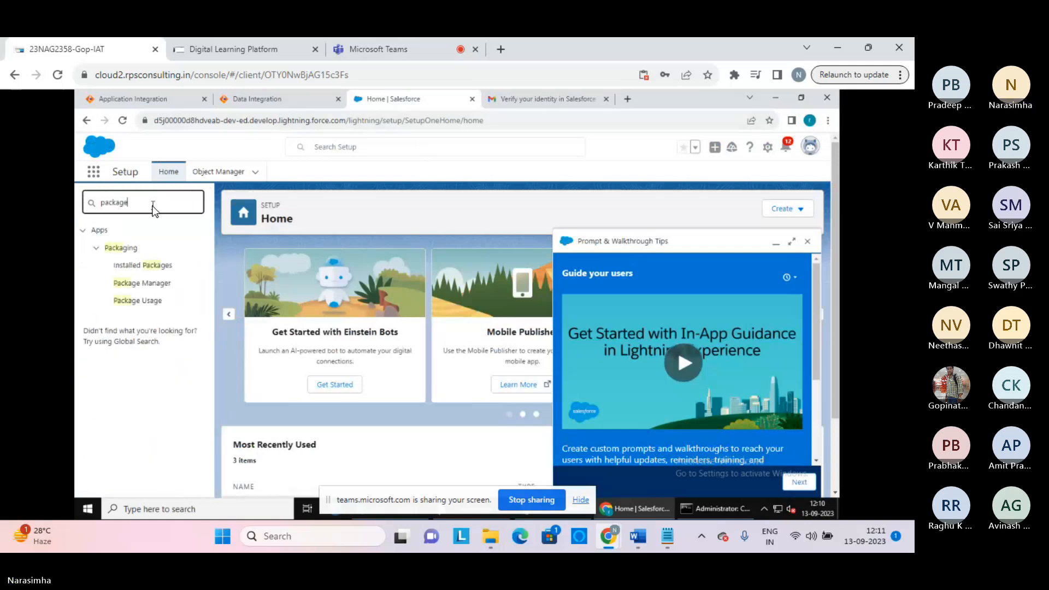
{"action": "left_click", "coordinate": [149, 268]}
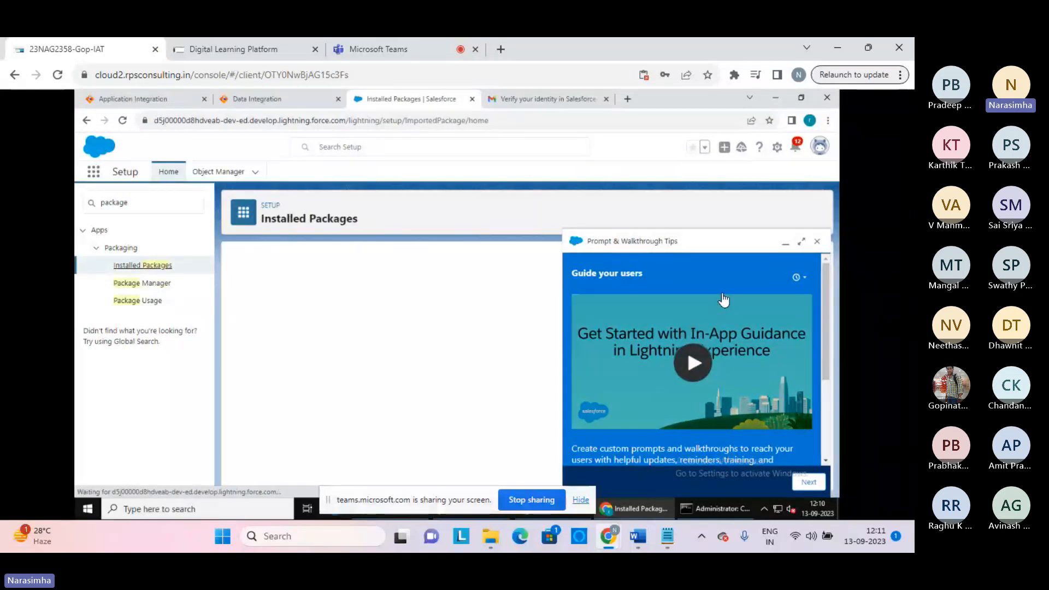
{"action": "left_click", "coordinate": [817, 242]}
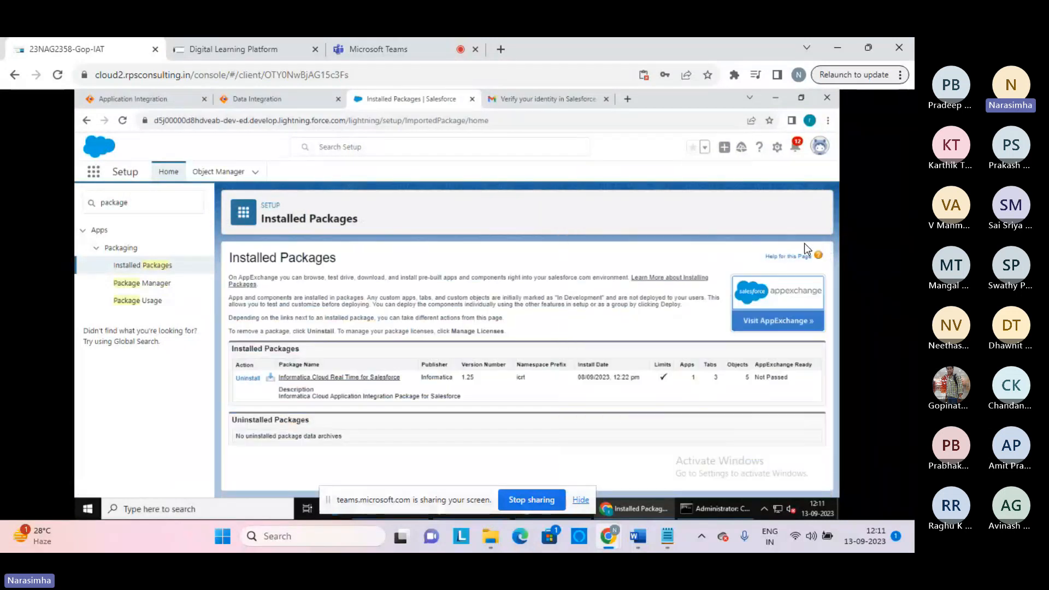
{"action": "left_click", "coordinate": [373, 377]}
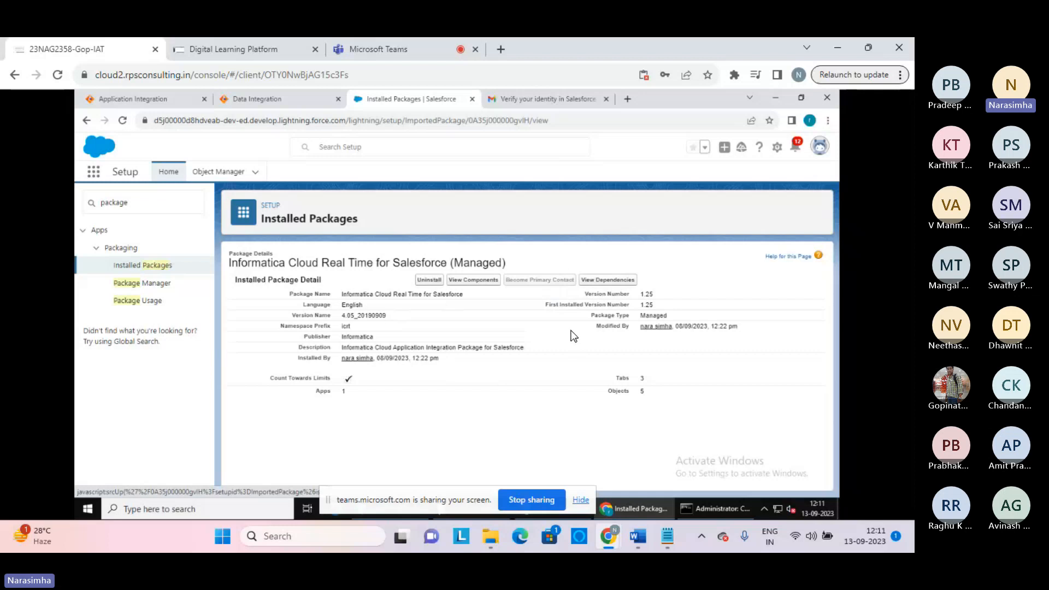
Step: Search the steps notes for 'package' and select the //ICRT installation URL
{"action": "left_click", "coordinate": [582, 501]}
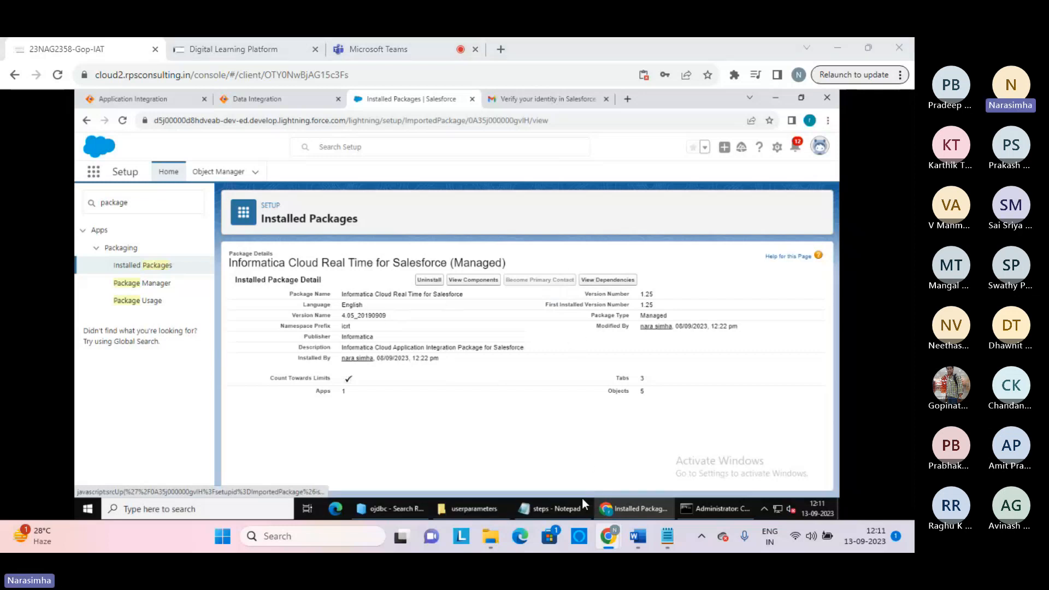
{"action": "left_click", "coordinate": [551, 510]}
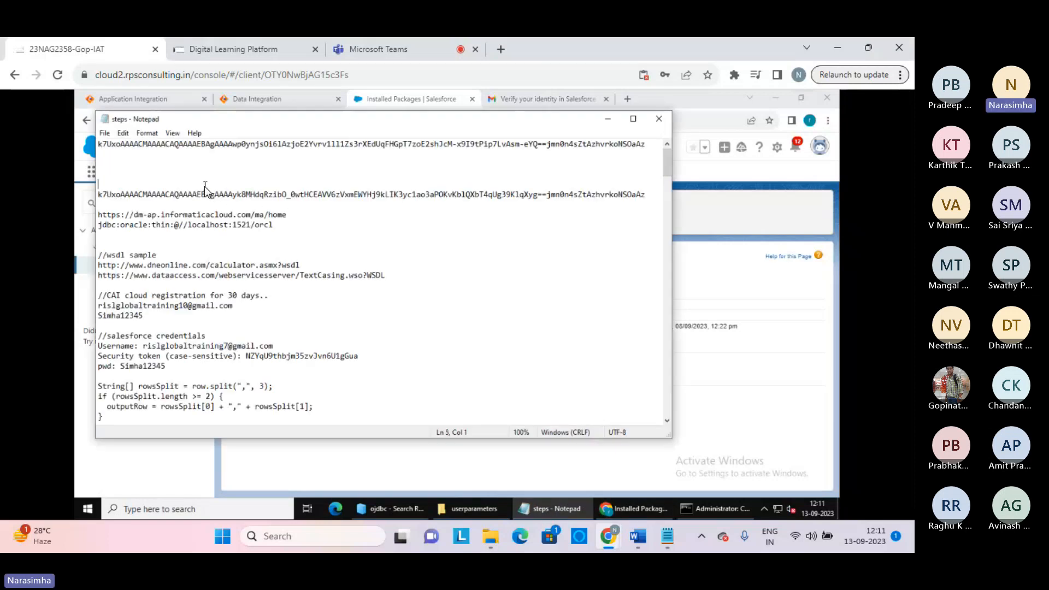
{"action": "key", "text": "ctrl+f"}
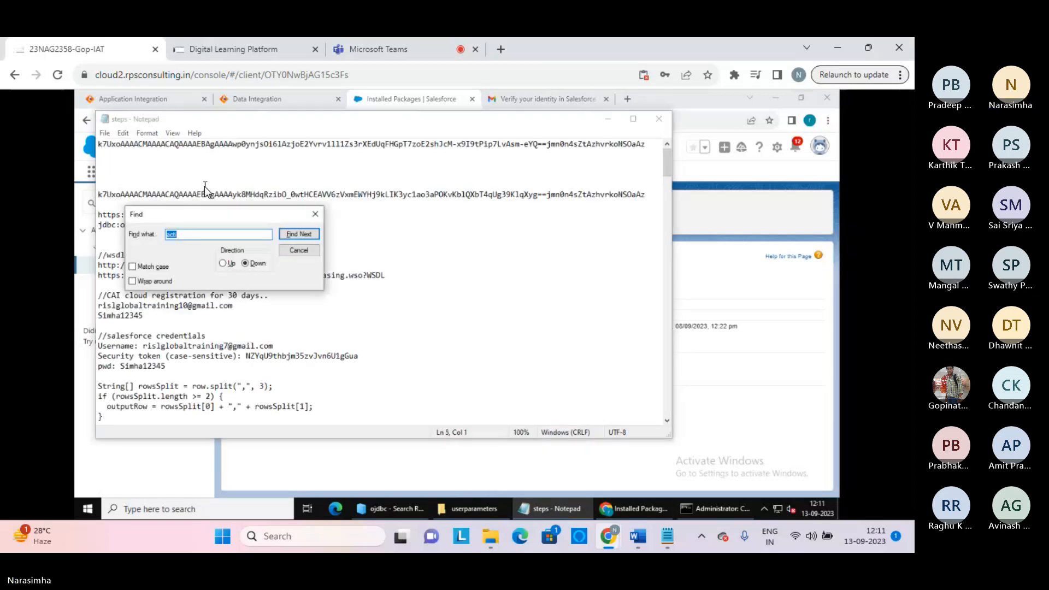
{"action": "type", "text": "package"}
{"action": "key", "text": "Return"}
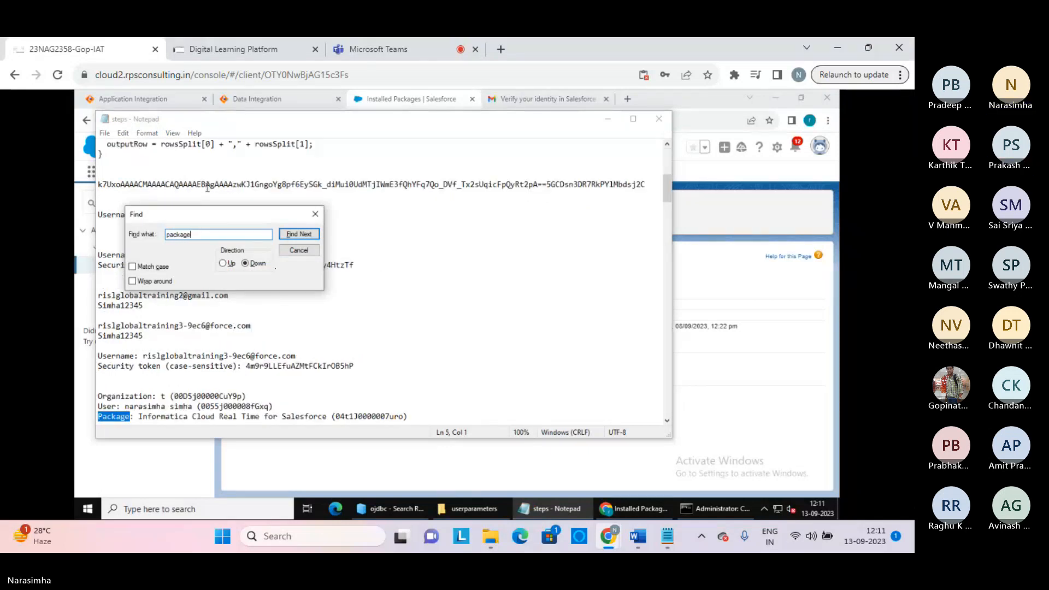
{"action": "left_click", "coordinate": [379, 378]}
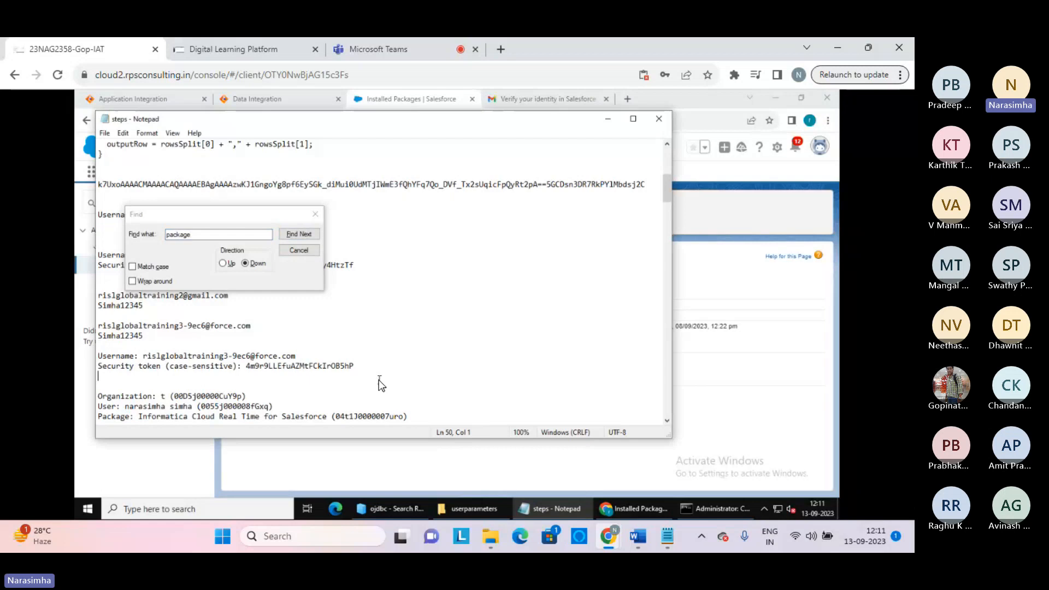
{"action": "left_click", "coordinate": [290, 247]}
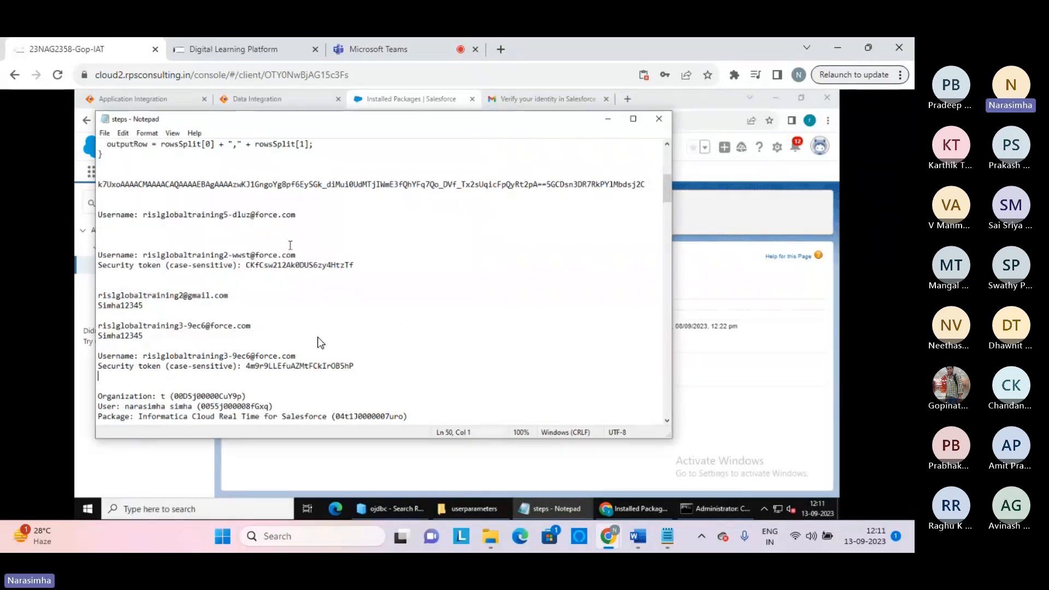
{"action": "key", "text": "Down"}
{"action": "key", "text": "Down"}
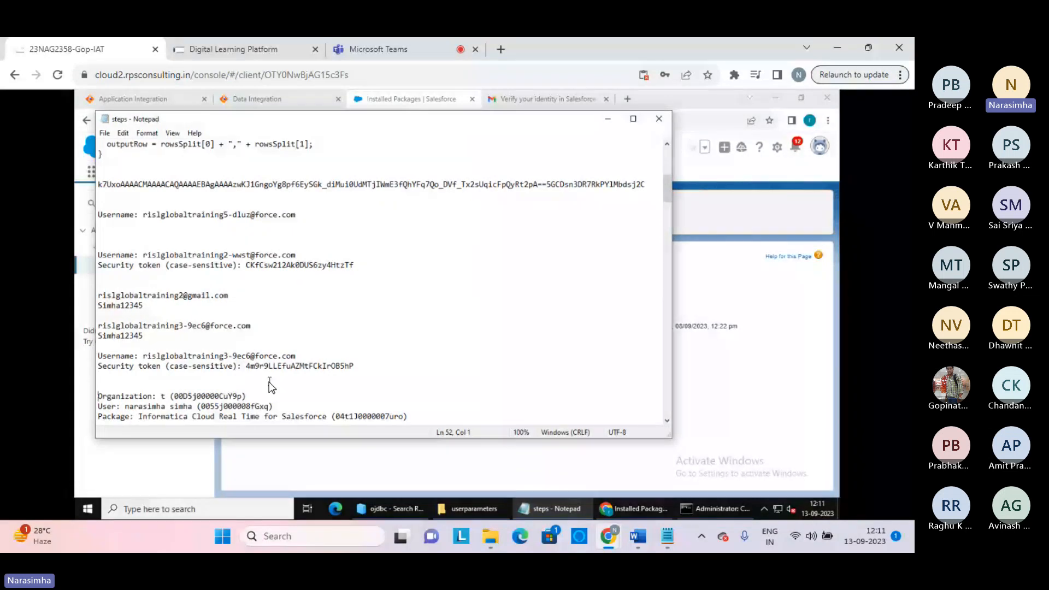
{"action": "key", "text": "Down"}
{"action": "key", "text": "Down"}
{"action": "key", "text": "Down"}
{"action": "key", "text": "Down"}
{"action": "key", "text": "Down"}
{"action": "key", "text": "Down"}
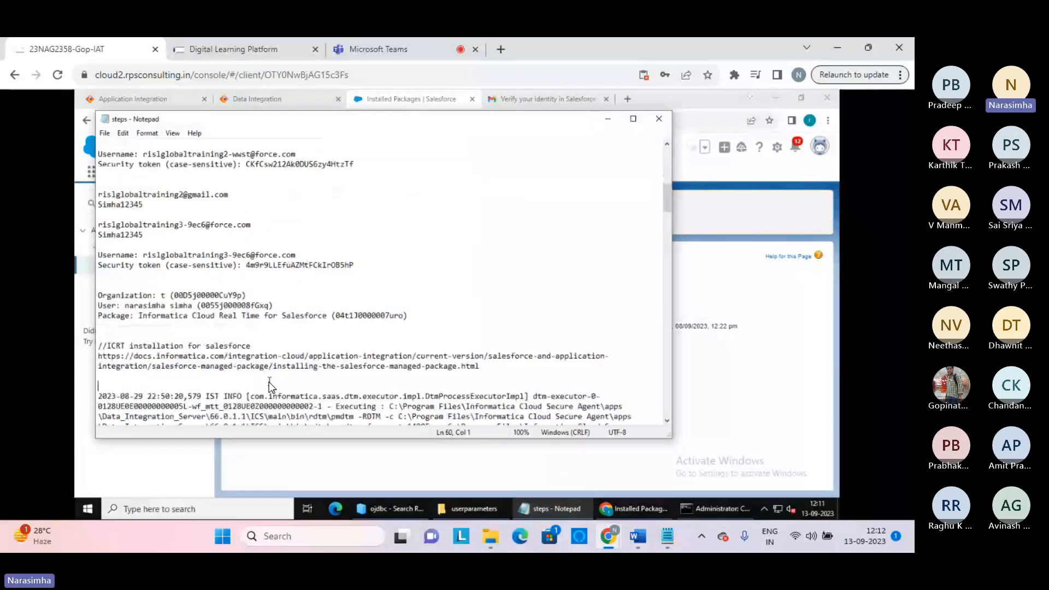
{"action": "key", "text": "shift+Down"}
{"action": "key", "text": "shift+Down"}
{"action": "key", "text": "ctrl+c"}
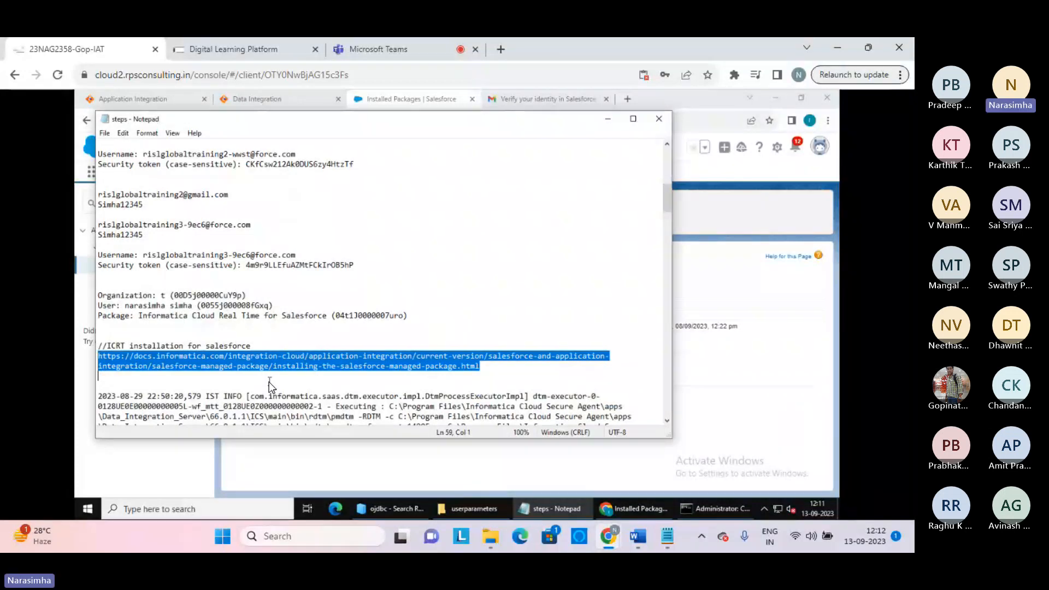
Step: Create a new text document named link in the E:\source folder
{"action": "left_click", "coordinate": [470, 507]}
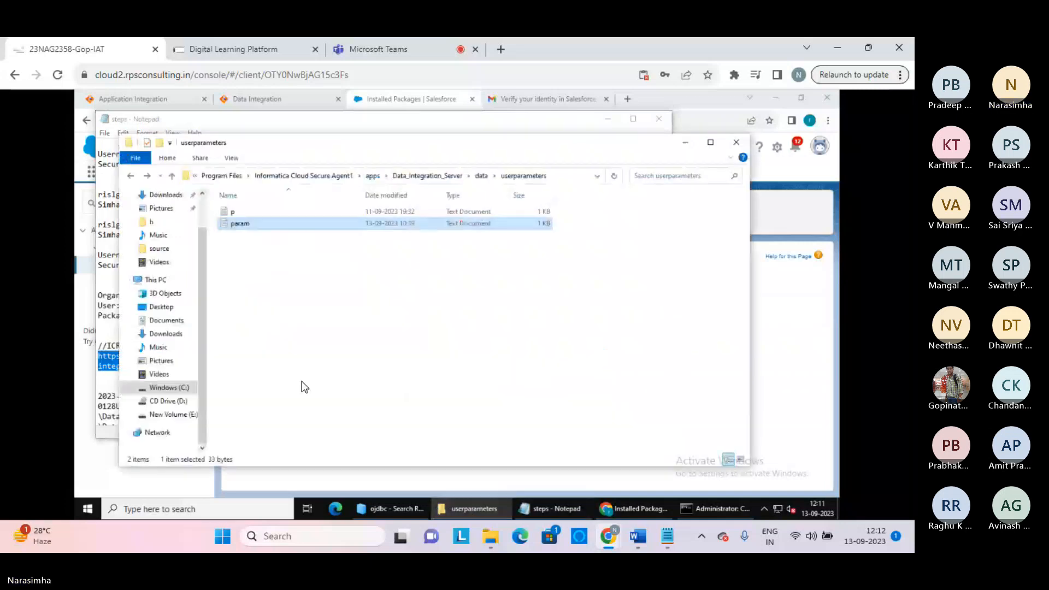
{"action": "left_click", "coordinate": [169, 414]}
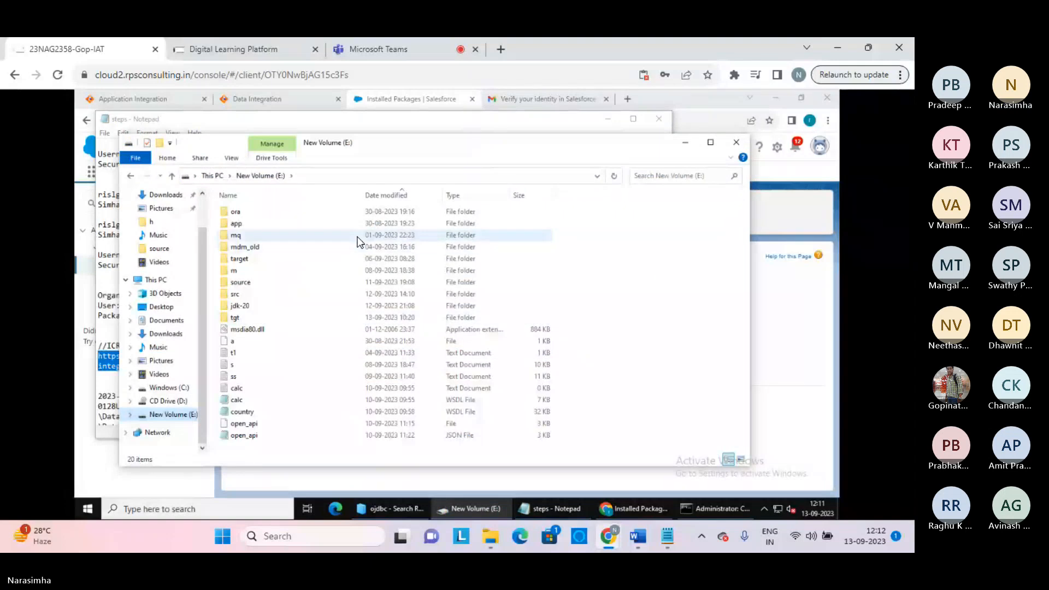
{"action": "double_click", "coordinate": [242, 283]}
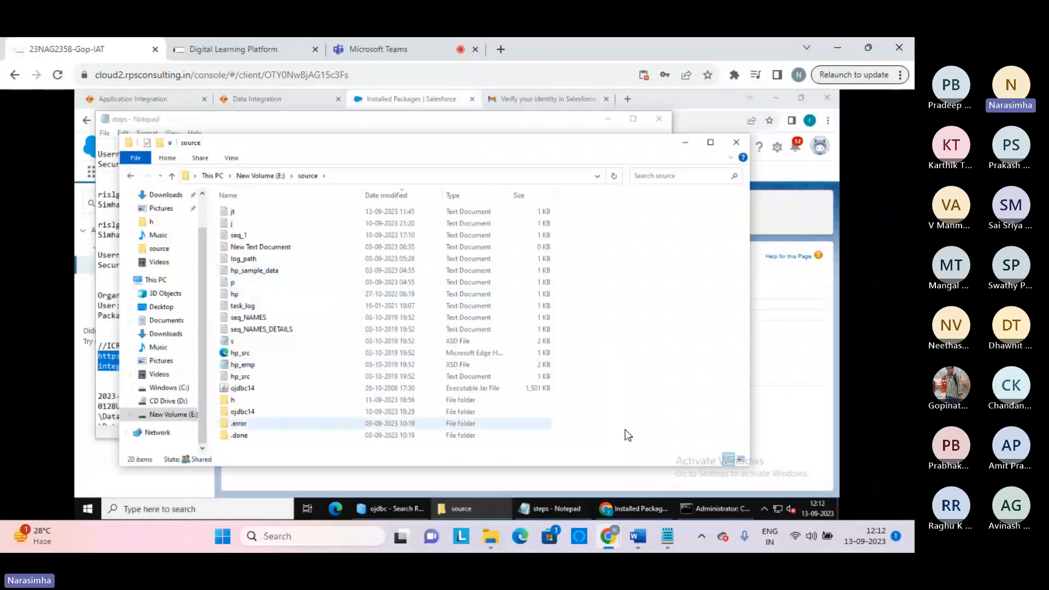
{"action": "right_click", "coordinate": [601, 427]}
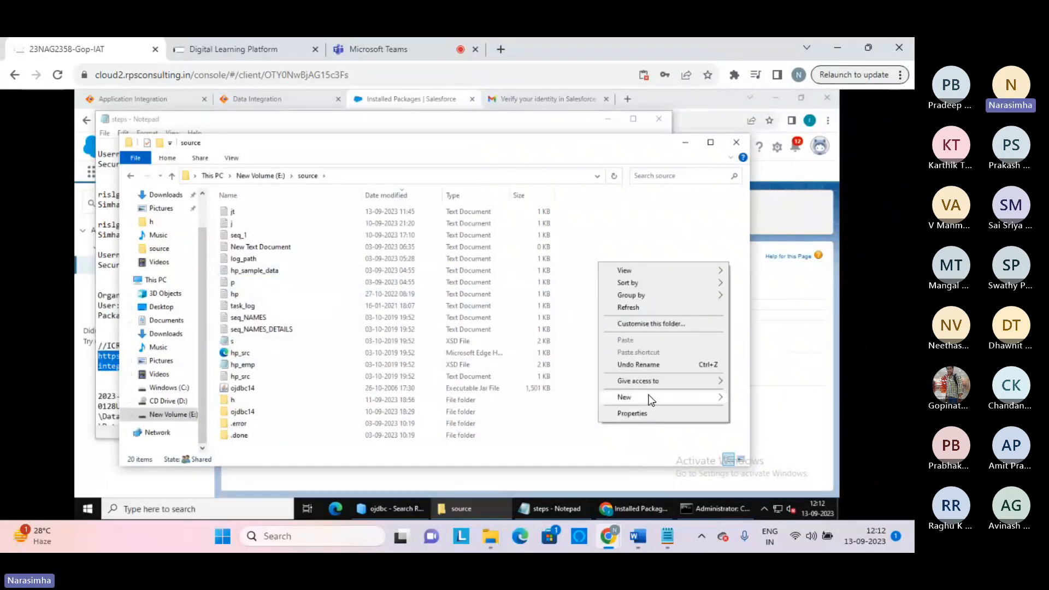
{"action": "mouse_move", "coordinate": [647, 397]}
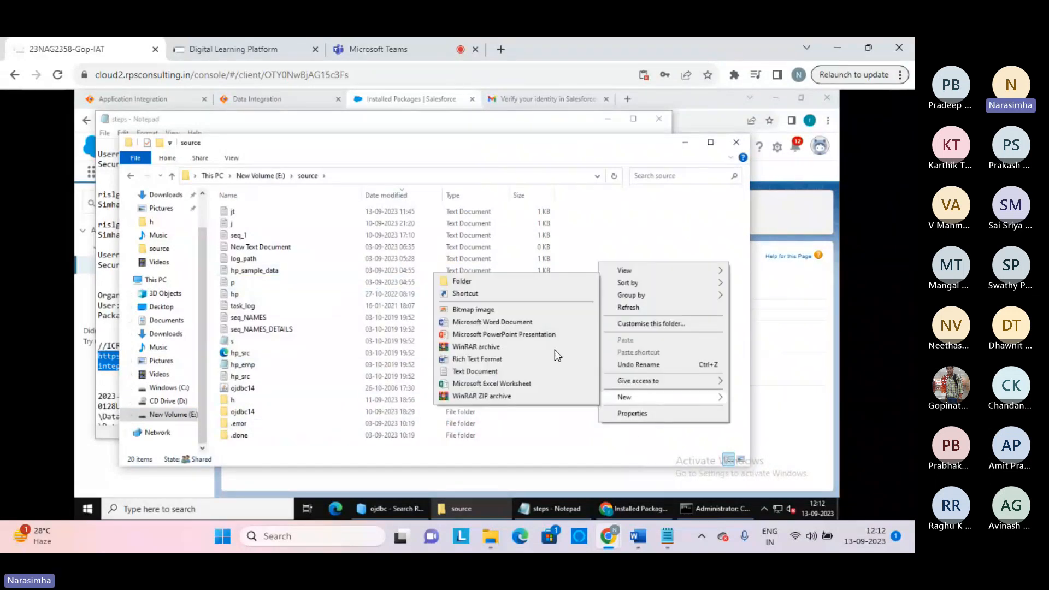
{"action": "left_click", "coordinate": [457, 371]}
{"action": "type", "text": "link"}
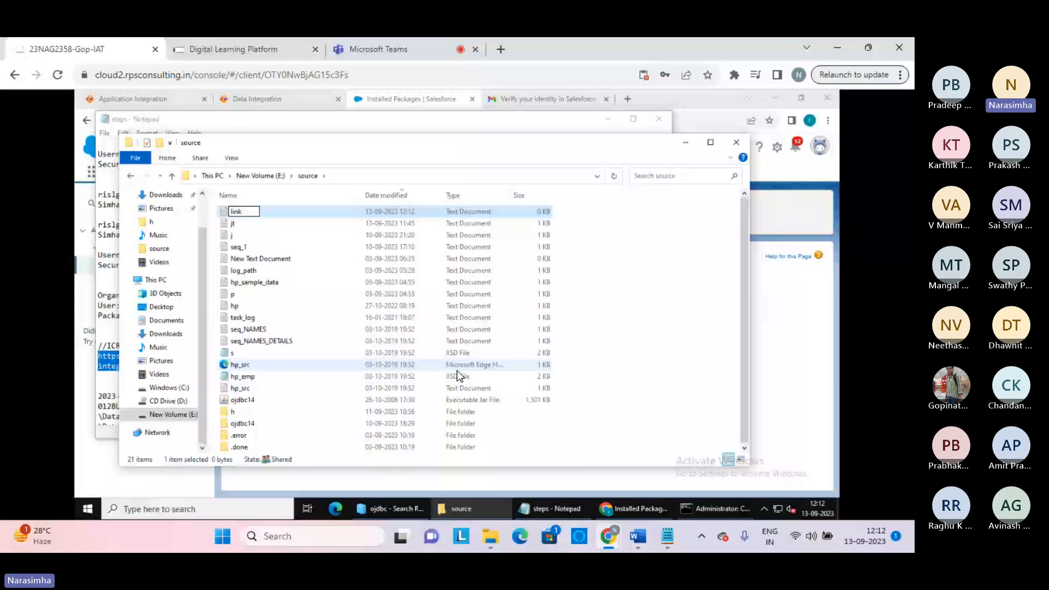
{"action": "key", "text": "Return"}
{"action": "key", "text": "Return"}
Step: Paste the Informatica installation URL into link and save it
{"action": "key", "text": "ctrl+v"}
{"action": "left_click", "coordinate": [306, 228]}
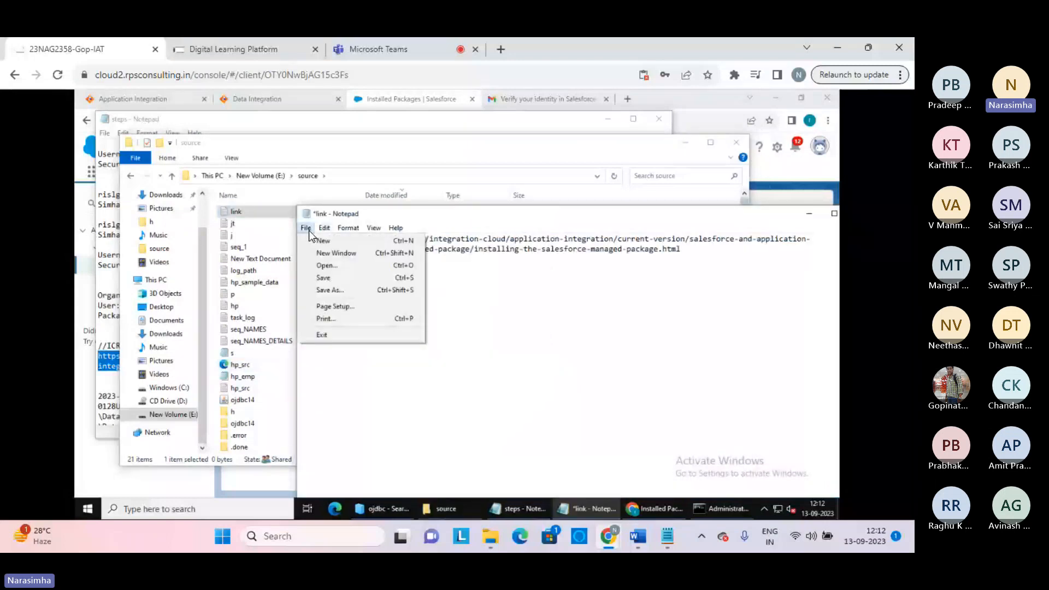
{"action": "left_click", "coordinate": [325, 279]}
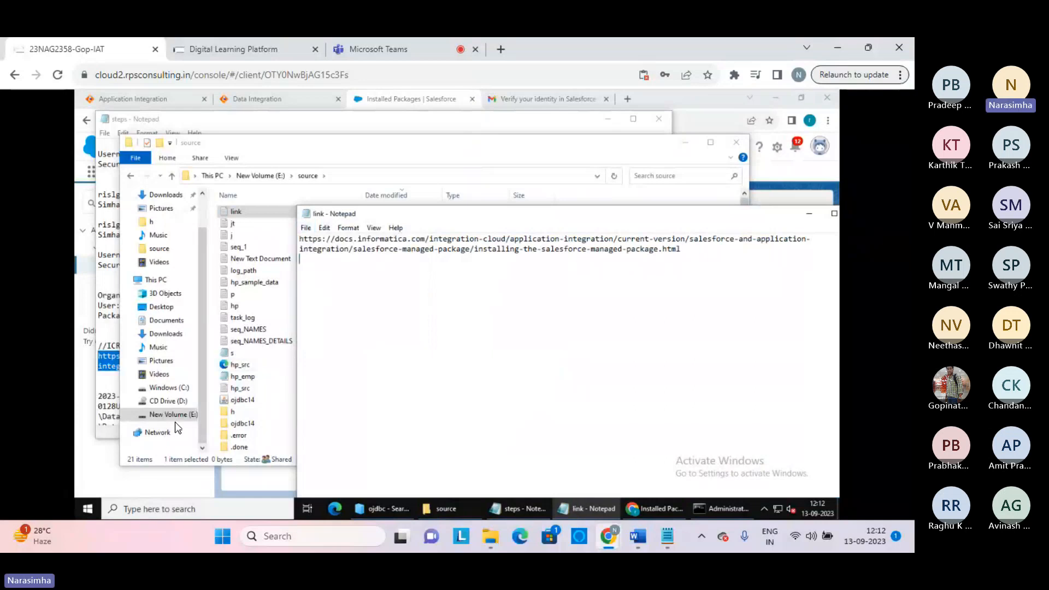
Step: Open the link text file from the shared source folder at \\172.20.0.194
{"action": "right_click", "coordinate": [93, 504]}
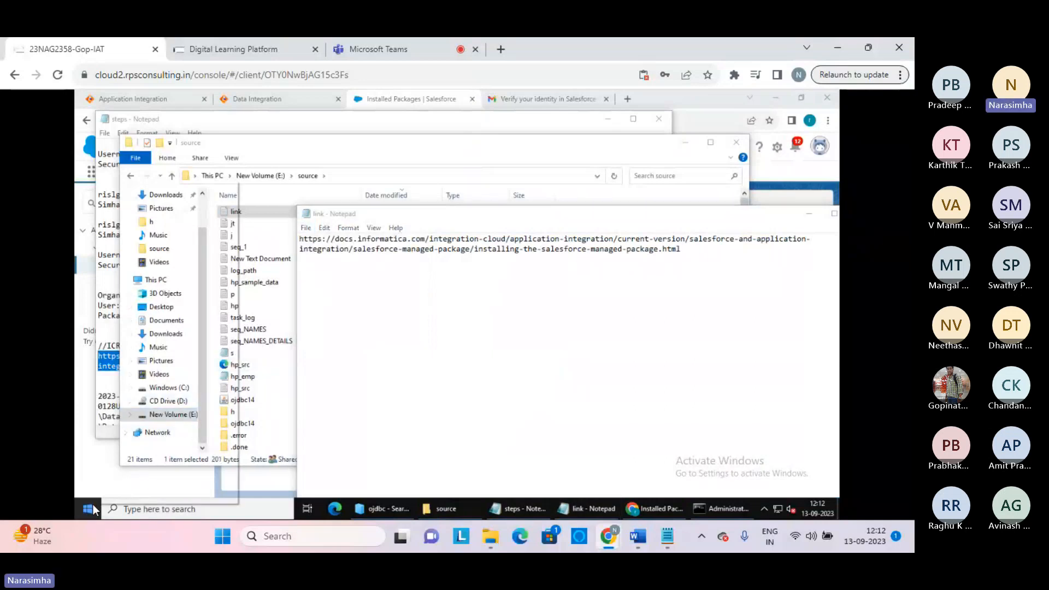
{"action": "left_click", "coordinate": [136, 450]}
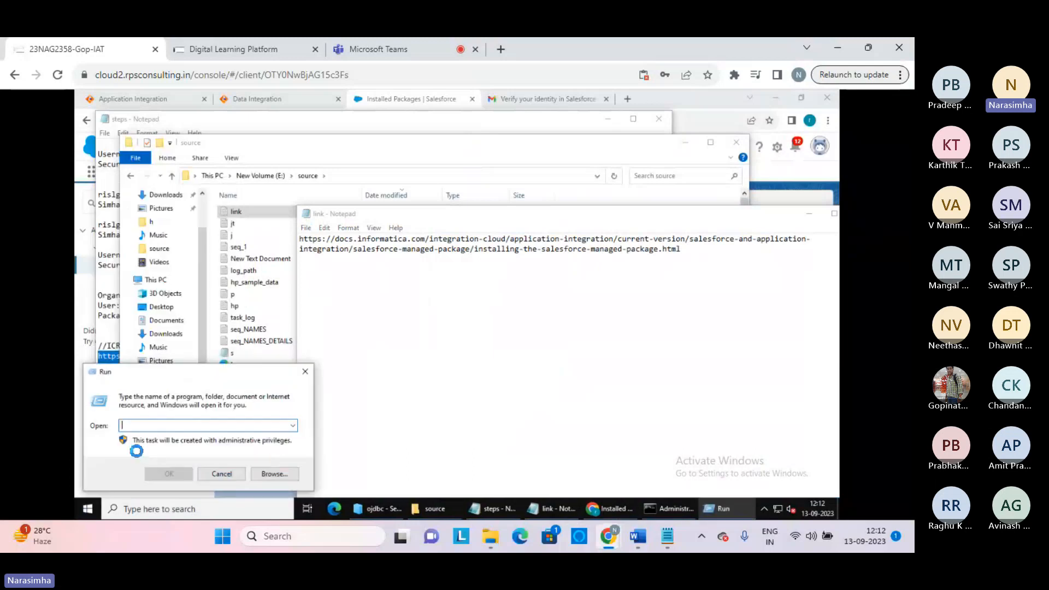
{"action": "type", "text": "\\\\172"}
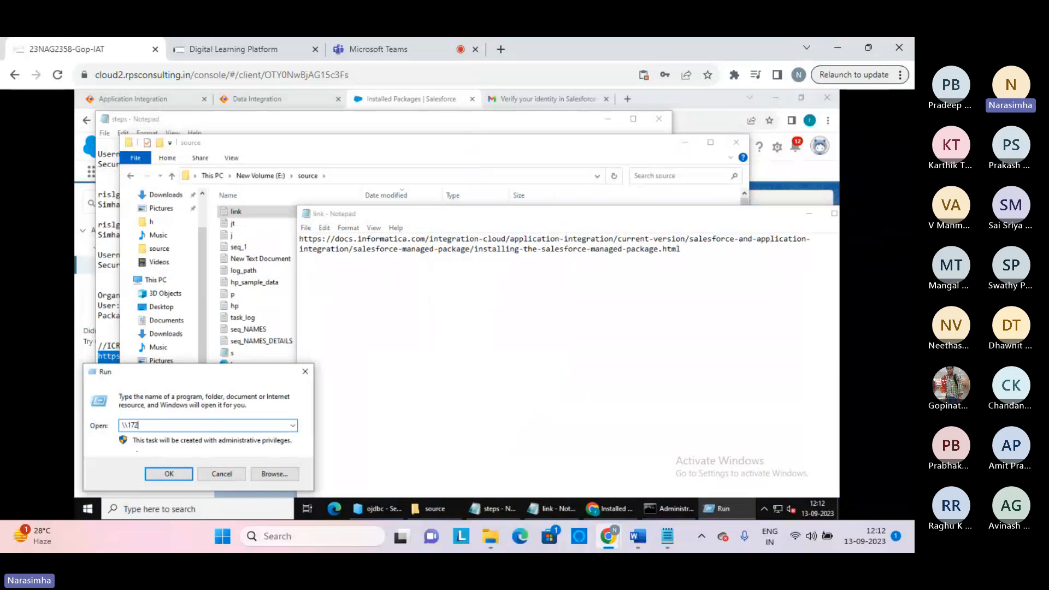
{"action": "type", "text": "."}
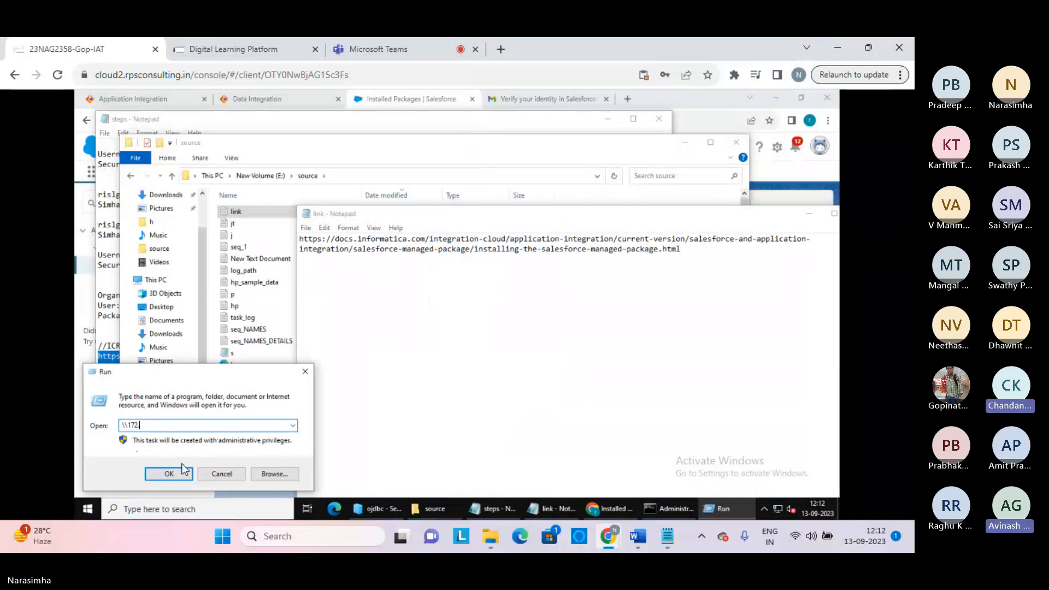
{"action": "type", "text": "20"}
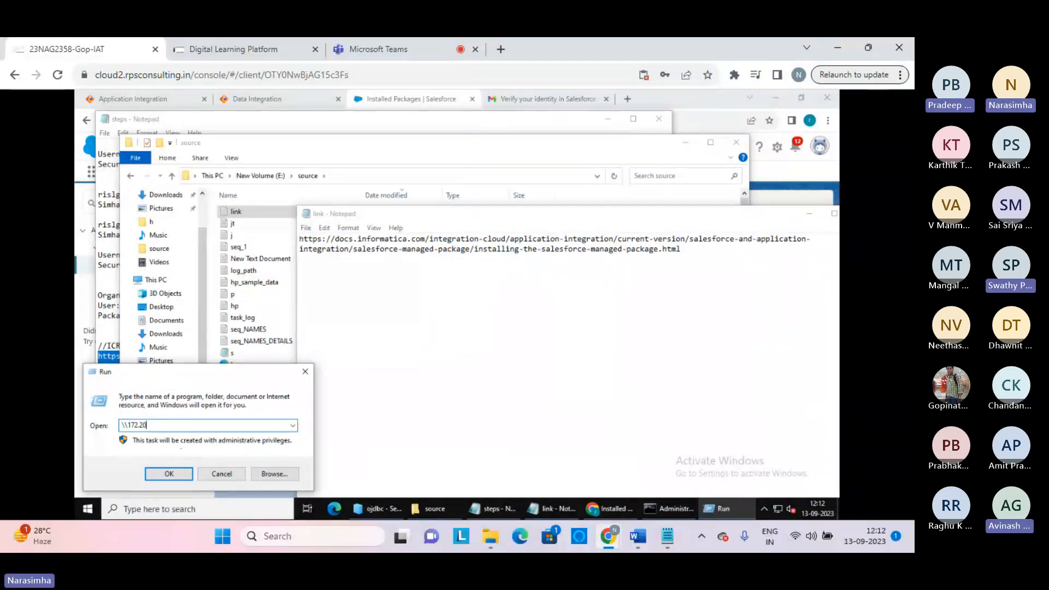
{"action": "type", "text": "."}
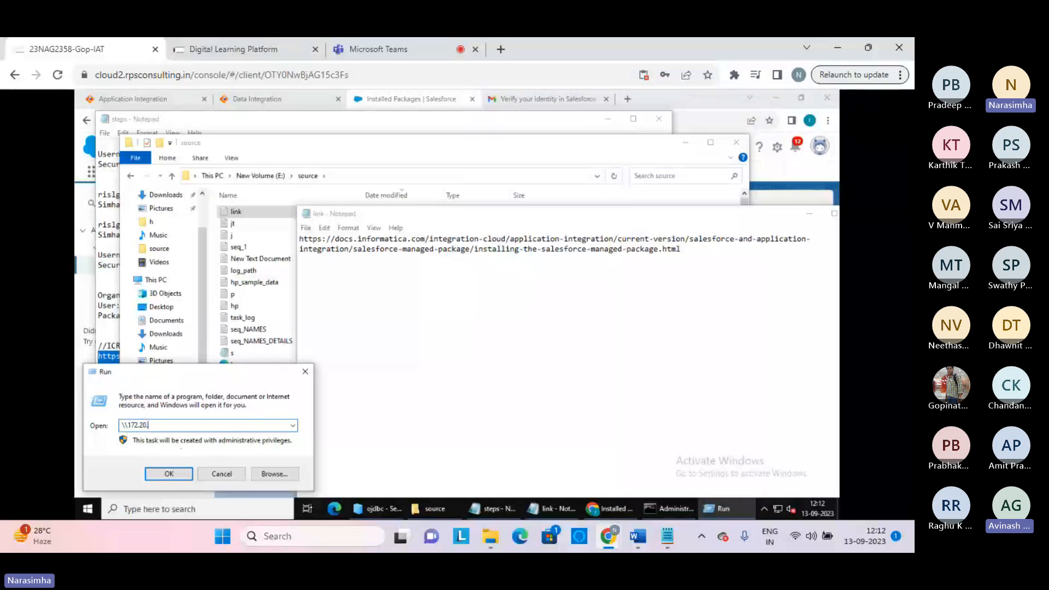
{"action": "type", "text": "0.194"}
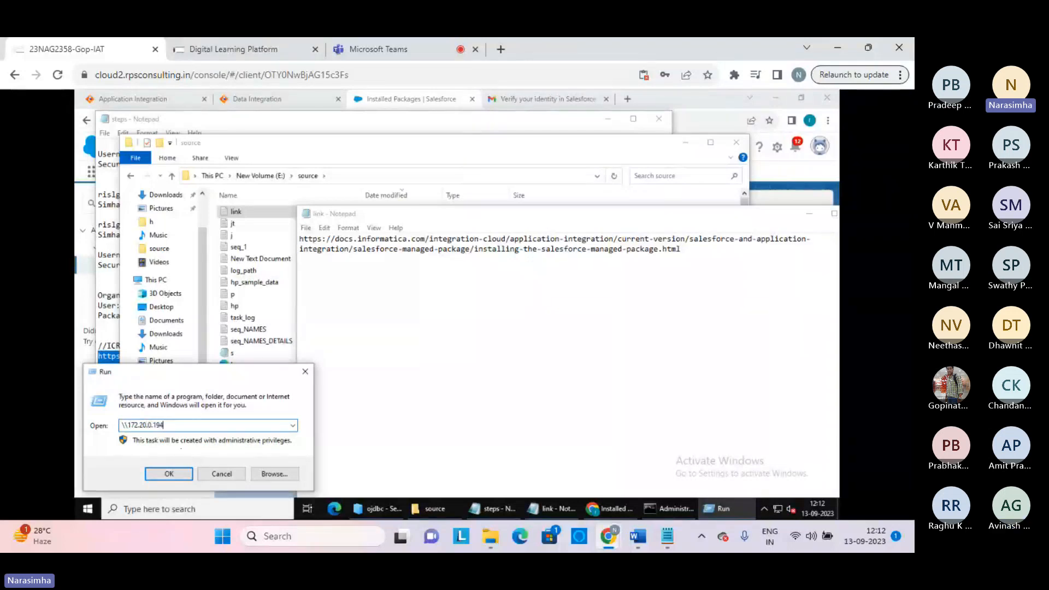
{"action": "key", "text": "Return"}
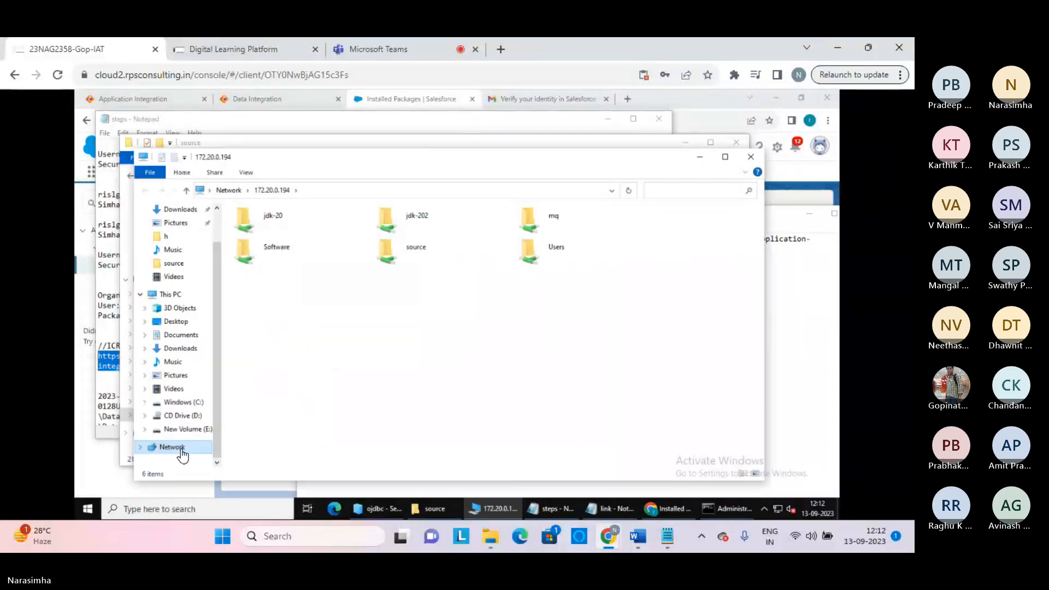
{"action": "double_click", "coordinate": [412, 250]}
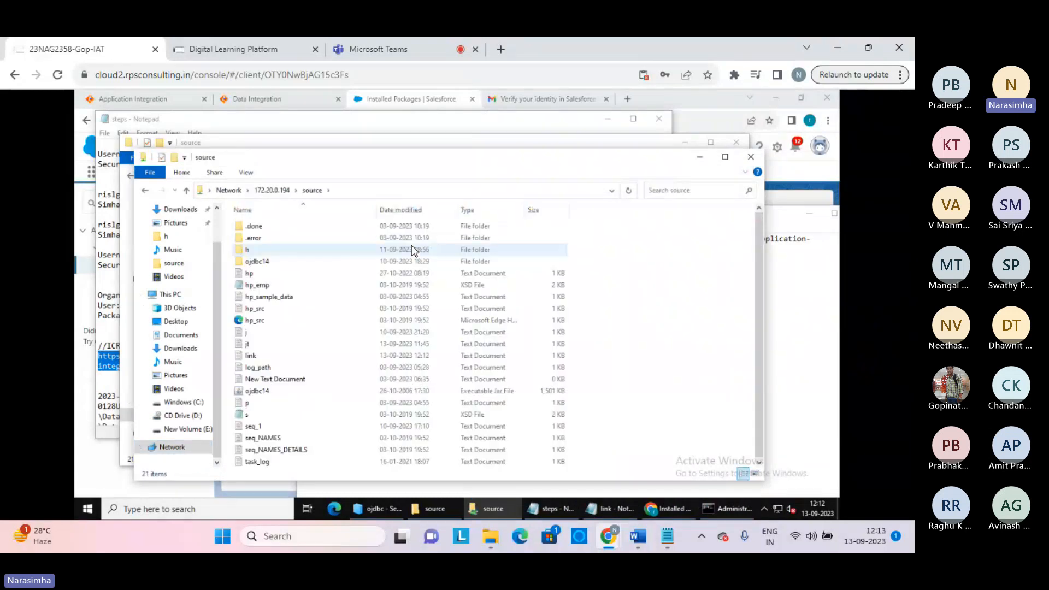
{"action": "left_click", "coordinate": [258, 295]}
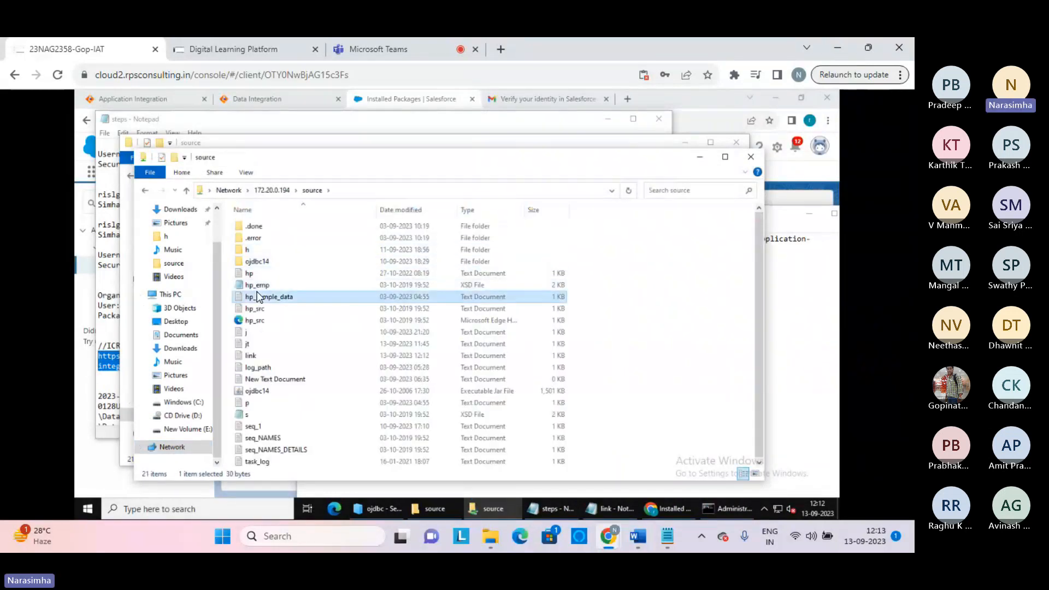
{"action": "double_click", "coordinate": [250, 355]}
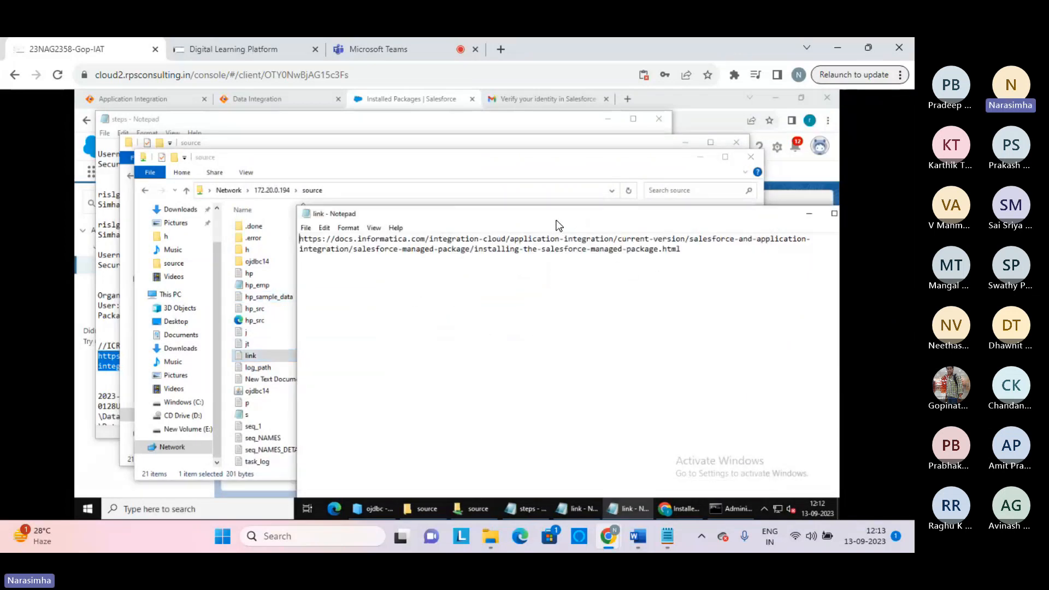
Step: Copy the full managed-package documentation URL from the link notes, then close Notepad
{"action": "left_click_drag", "start_coordinate": [751, 223], "coordinate": [653, 222]}
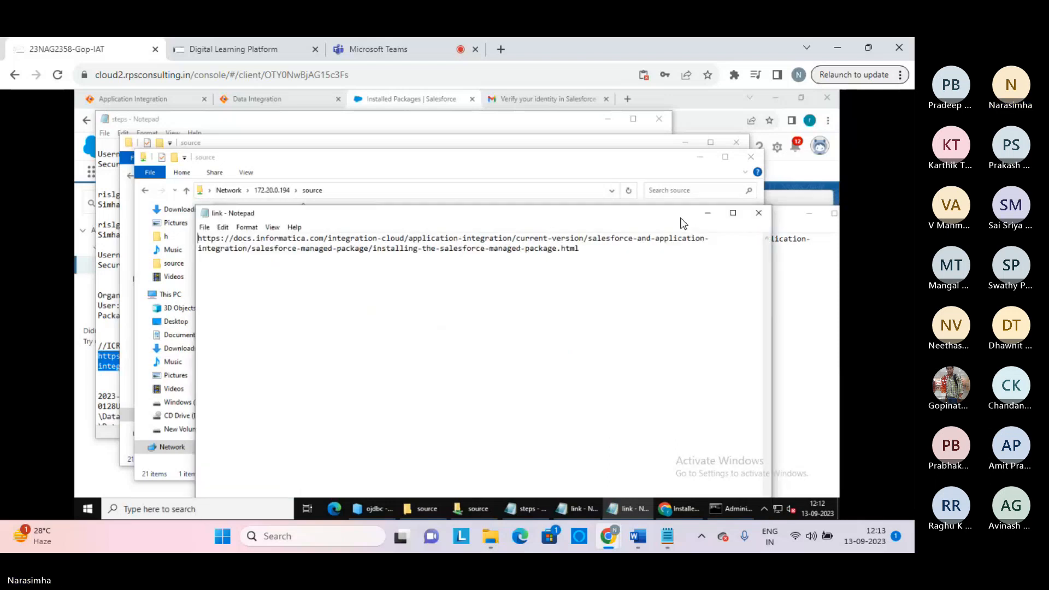
{"action": "left_click_drag", "start_coordinate": [593, 252], "coordinate": [561, 251]}
{"action": "left_click_drag", "start_coordinate": [481, 253], "coordinate": [353, 256]}
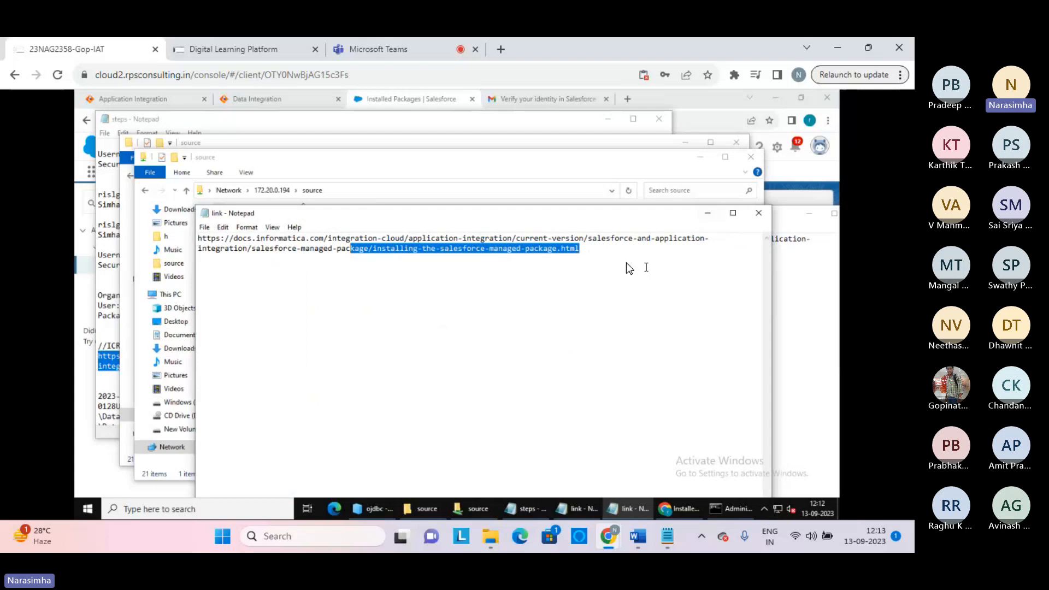
{"action": "left_click", "coordinate": [587, 251]}
{"action": "left_click_drag", "start_coordinate": [581, 250], "coordinate": [192, 236]}
{"action": "key", "text": "ctrl+c"}
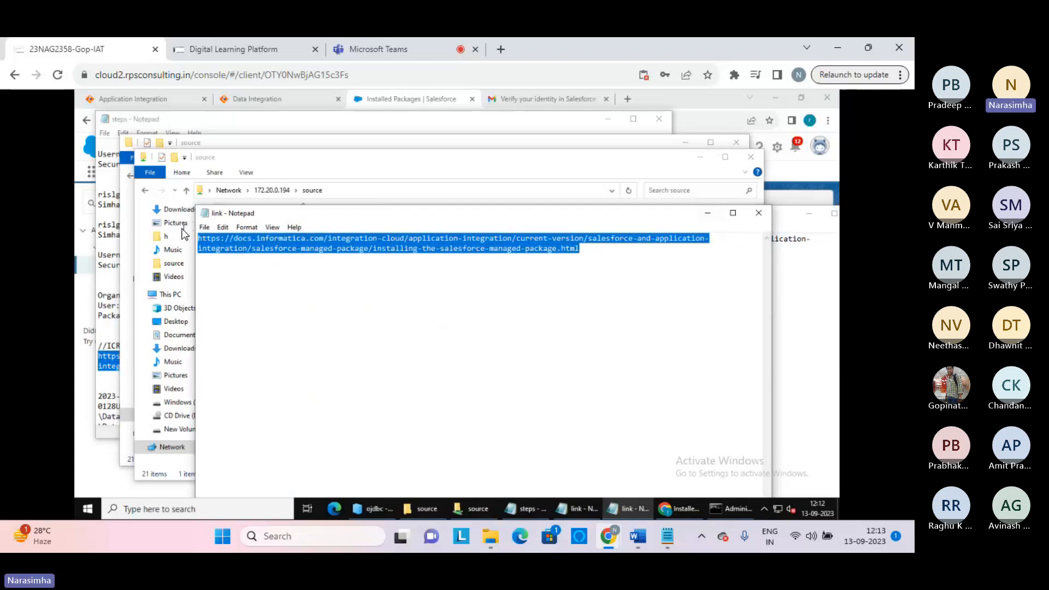
{"action": "left_click", "coordinate": [759, 214]}
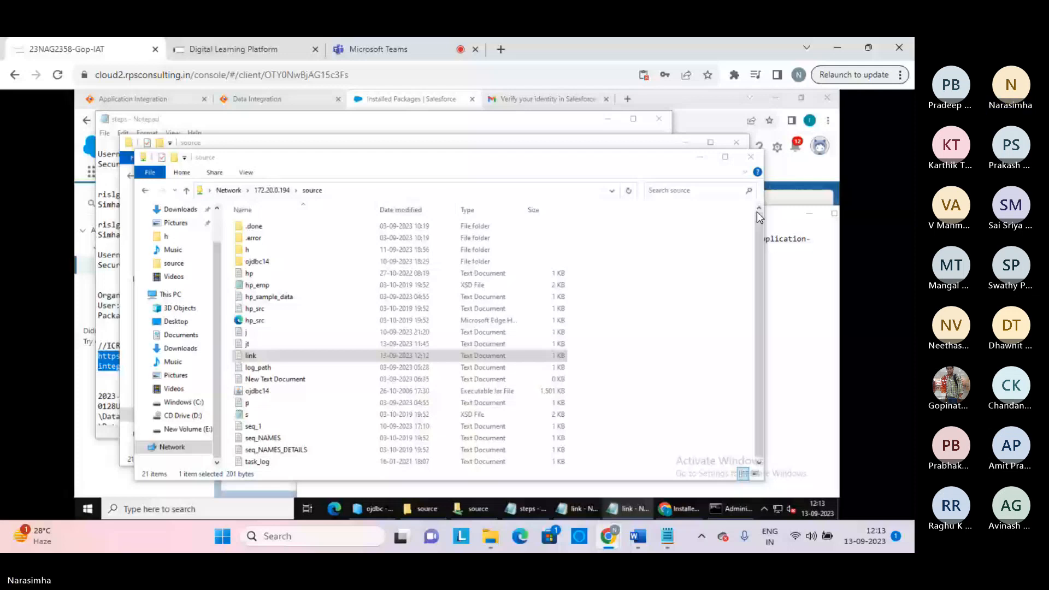
Step: Paste the documentation URL into the Salesforce setup filter and setup search
{"action": "left_click", "coordinate": [159, 202]}
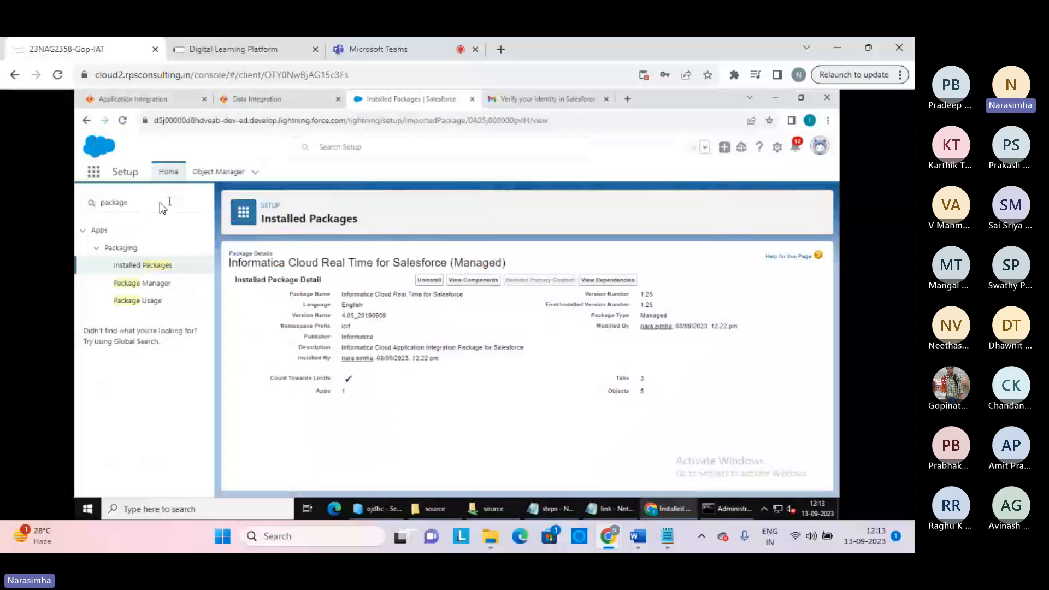
{"action": "left_click", "coordinate": [160, 202]}
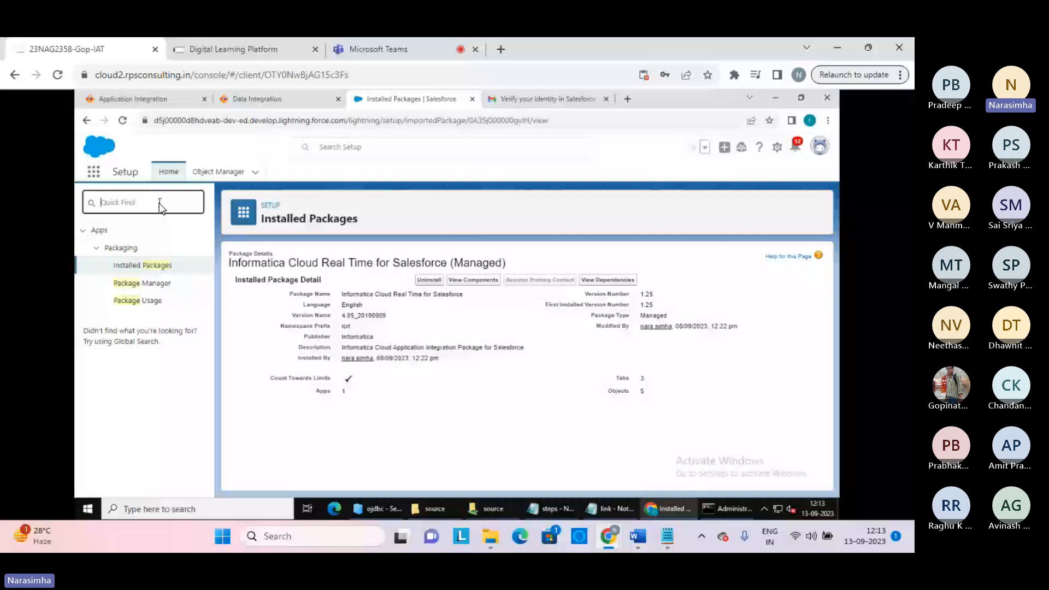
{"action": "key", "text": "ctrl+v"}
{"action": "left_click", "coordinate": [463, 151]}
{"action": "type", "text": "https://docs.informatica.com/integration-cloud/application-integration/current-version/salesforce-an"}
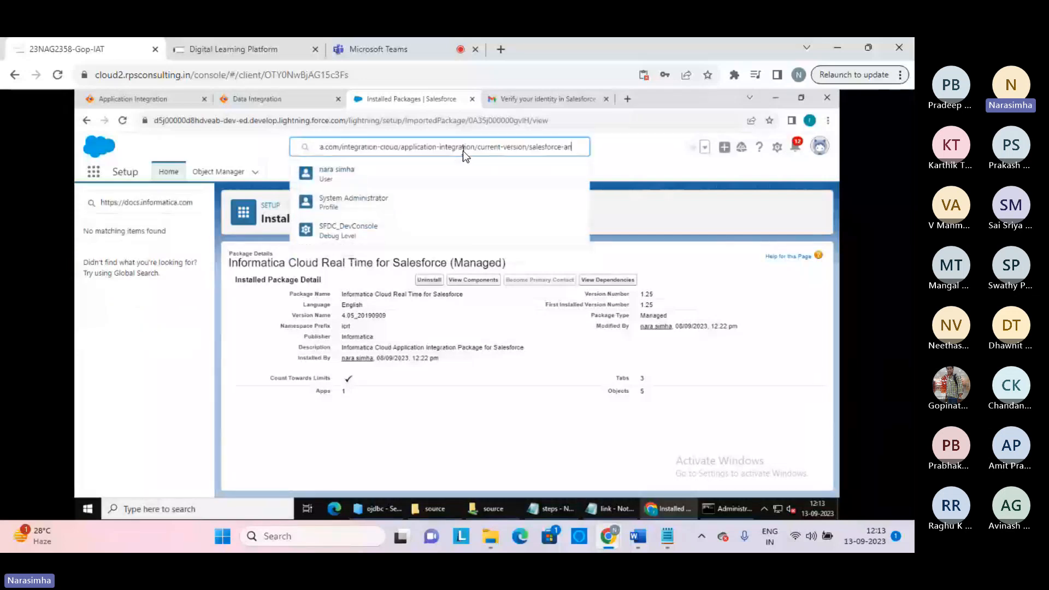
{"action": "key", "text": "Return"}
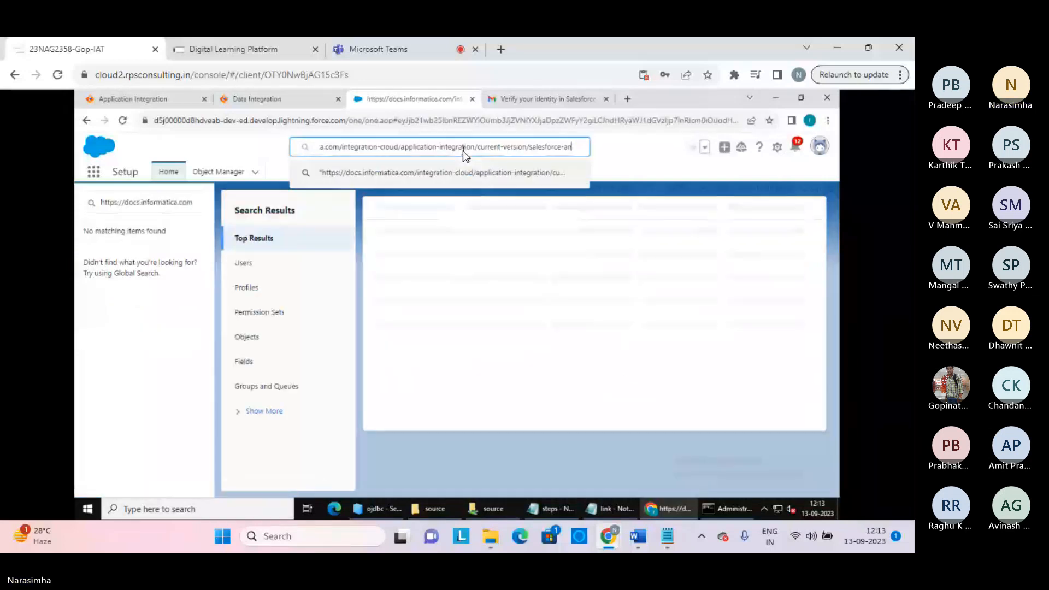
Step: Load the managed-package documentation page from the URL and follow its Production install link
{"action": "left_click", "coordinate": [500, 124]}
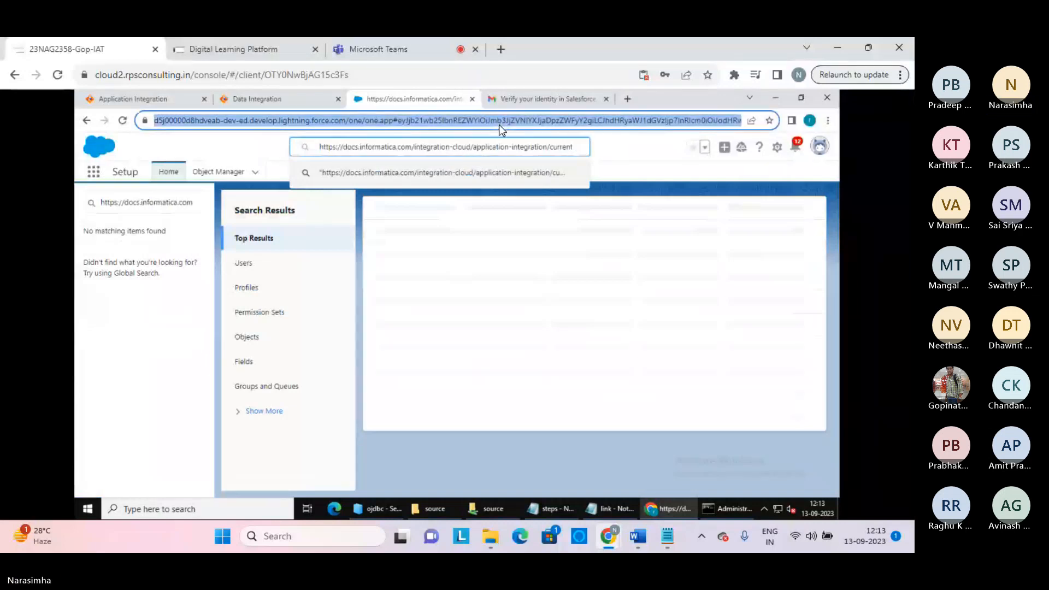
{"action": "key", "text": "ctrl+v"}
{"action": "key", "text": "Return"}
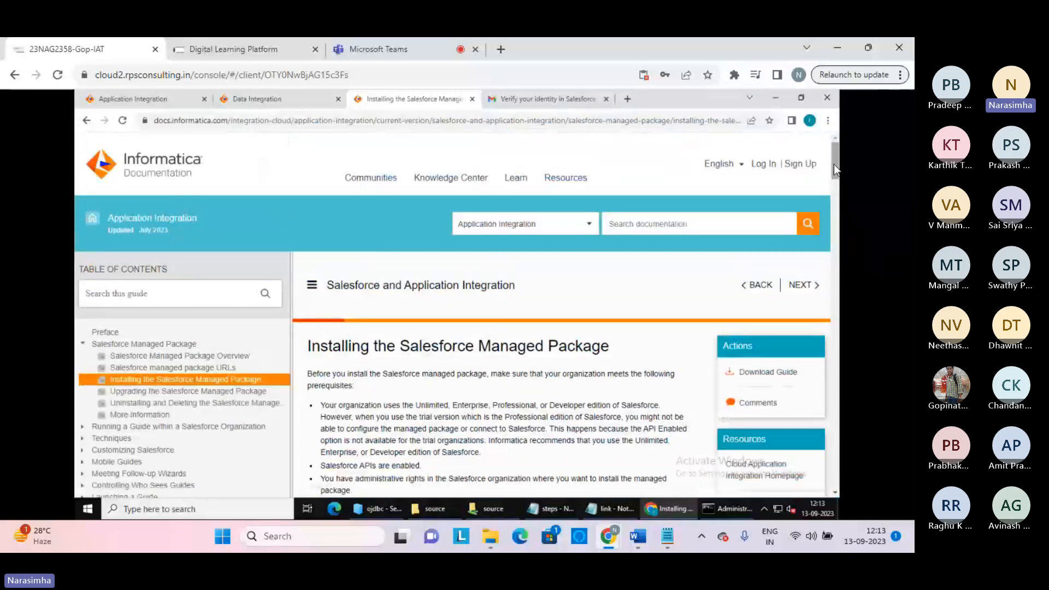
{"action": "left_click_drag", "start_coordinate": [834, 170], "coordinate": [834, 191]}
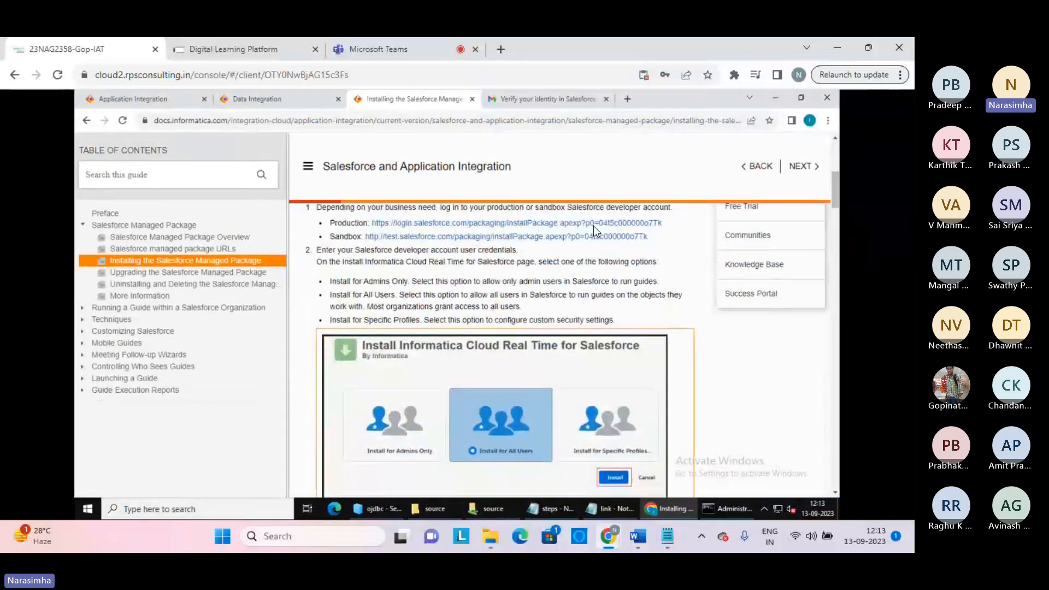
{"action": "left_click", "coordinate": [445, 225]}
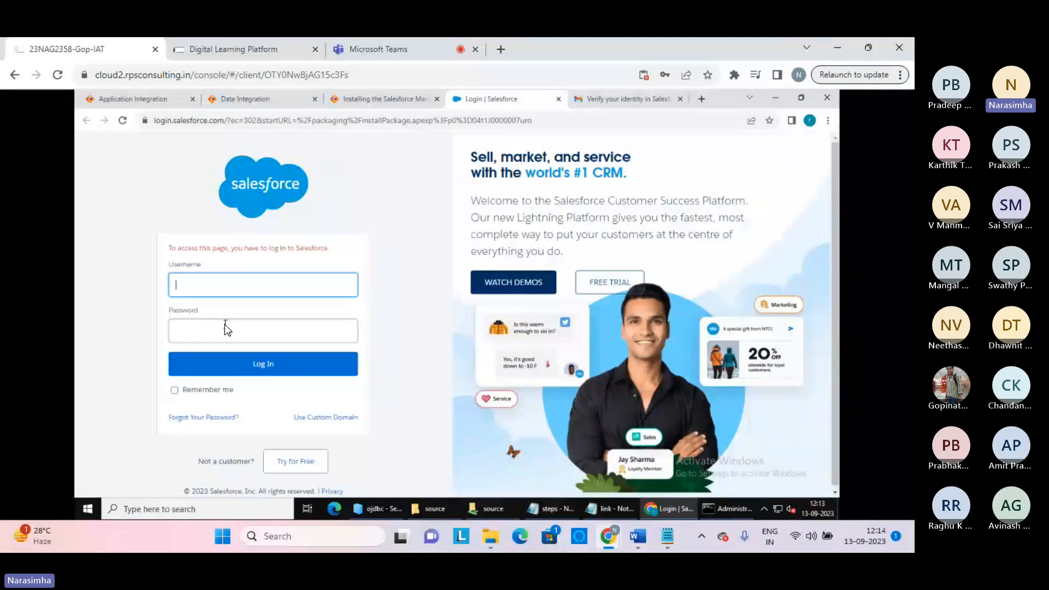
Step: Sign in to Salesforce with the saved training account username and its password
{"action": "left_click", "coordinate": [251, 288]}
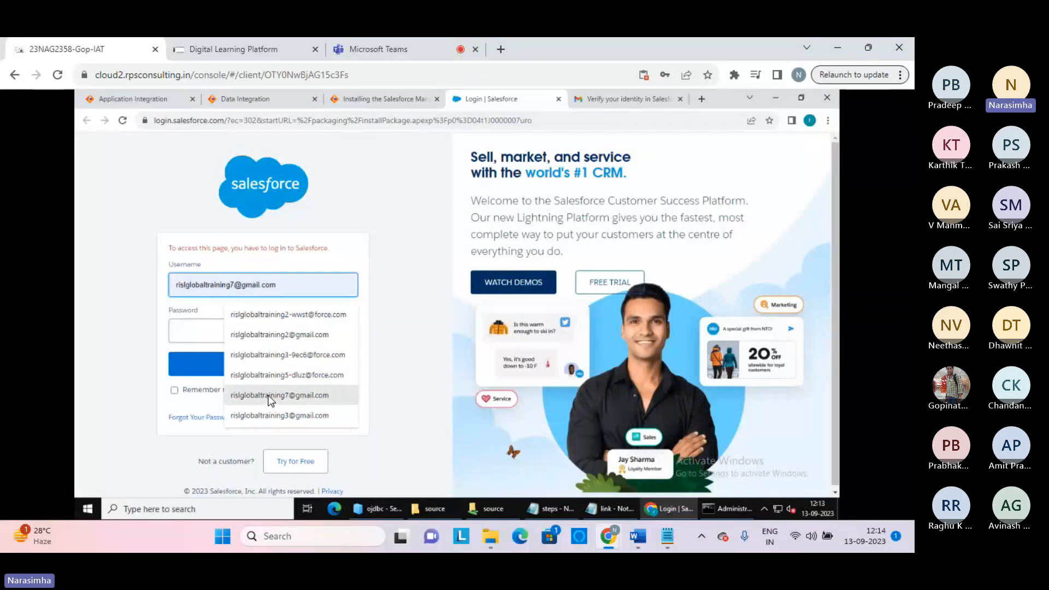
{"action": "left_click", "coordinate": [269, 401]}
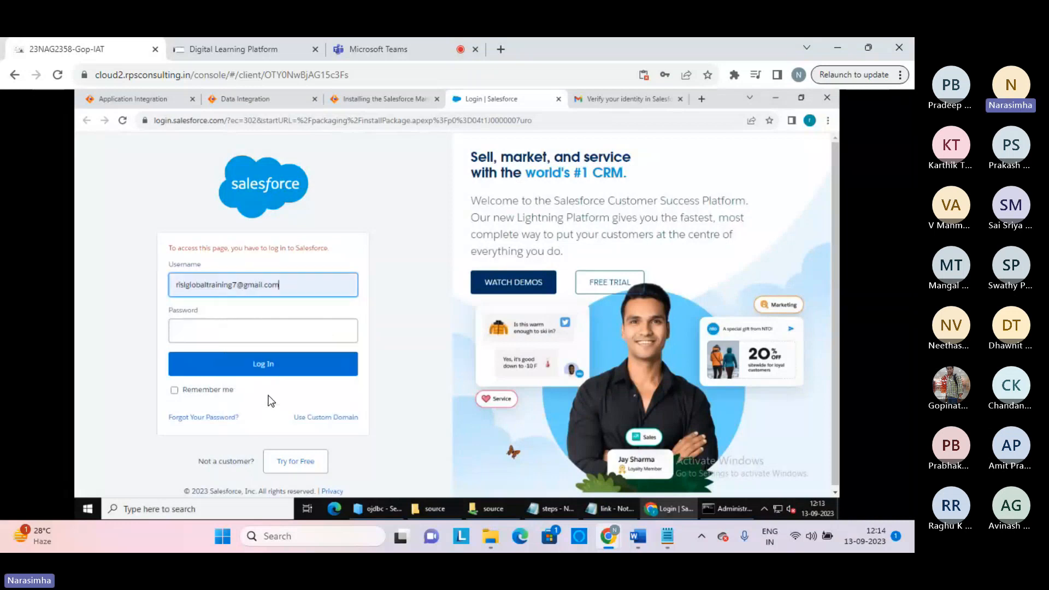
{"action": "left_click", "coordinate": [207, 333]}
{"action": "key", "text": "Caps_Lock"}
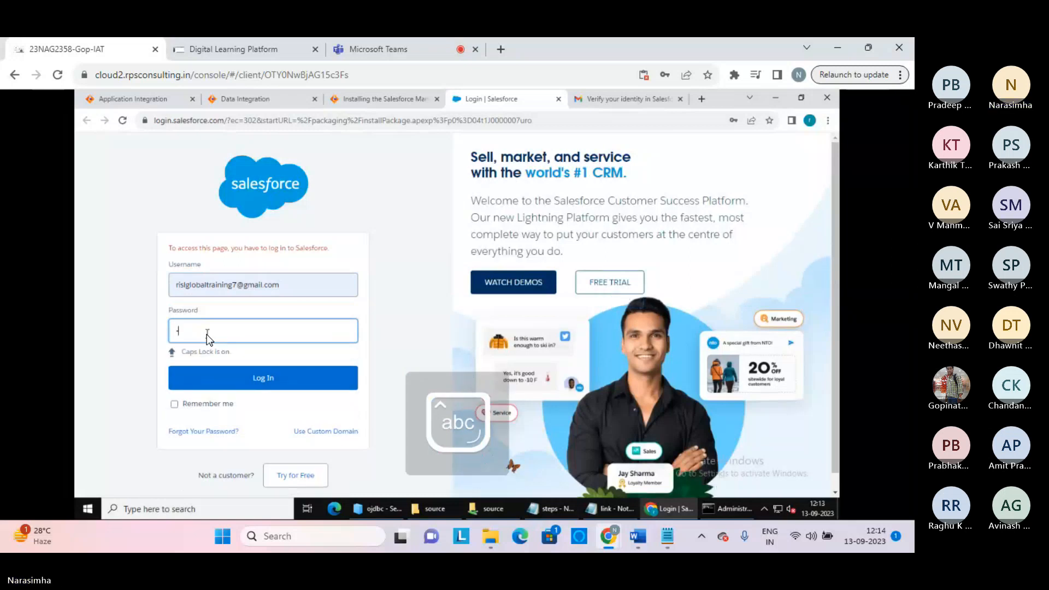
{"action": "type", "text": "**********"}
{"action": "key", "text": "Return"}
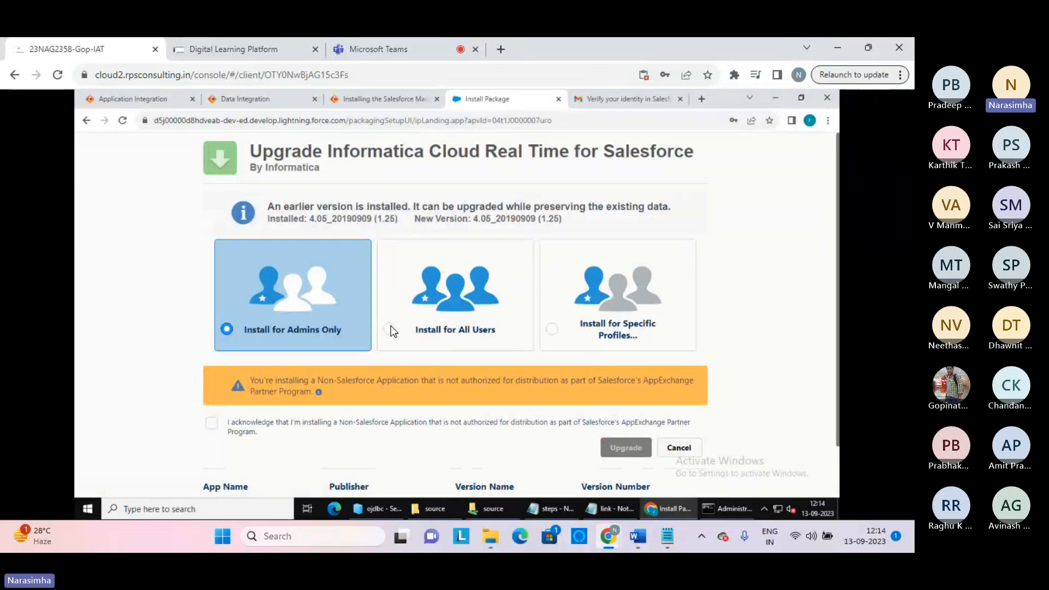
Step: Choose Install for All Users, acknowledge the non-Salesforce application warning, and close the install page
{"action": "left_click", "coordinate": [392, 327]}
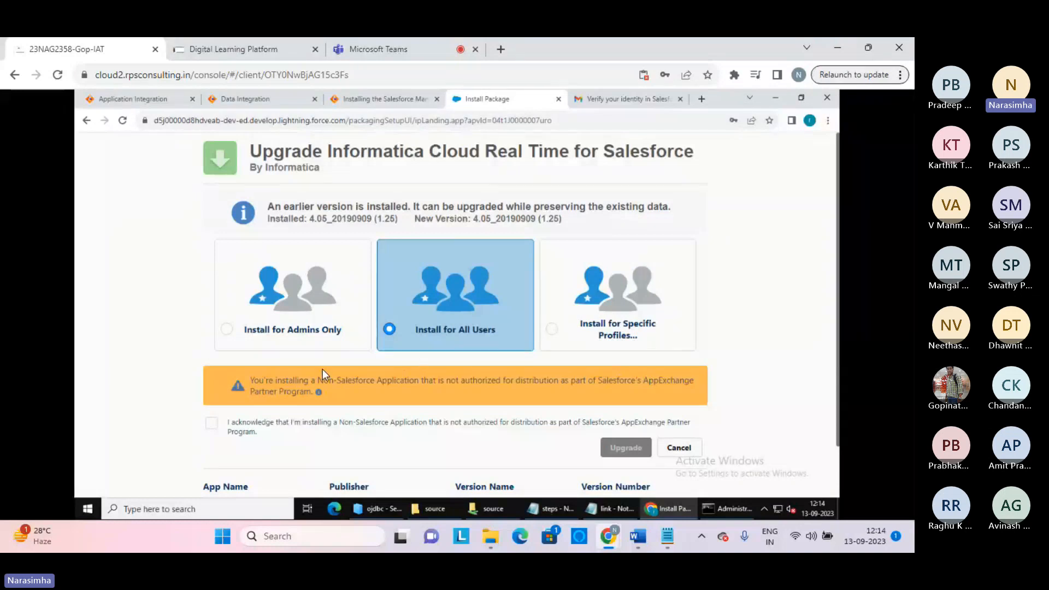
{"action": "left_click", "coordinate": [211, 423]}
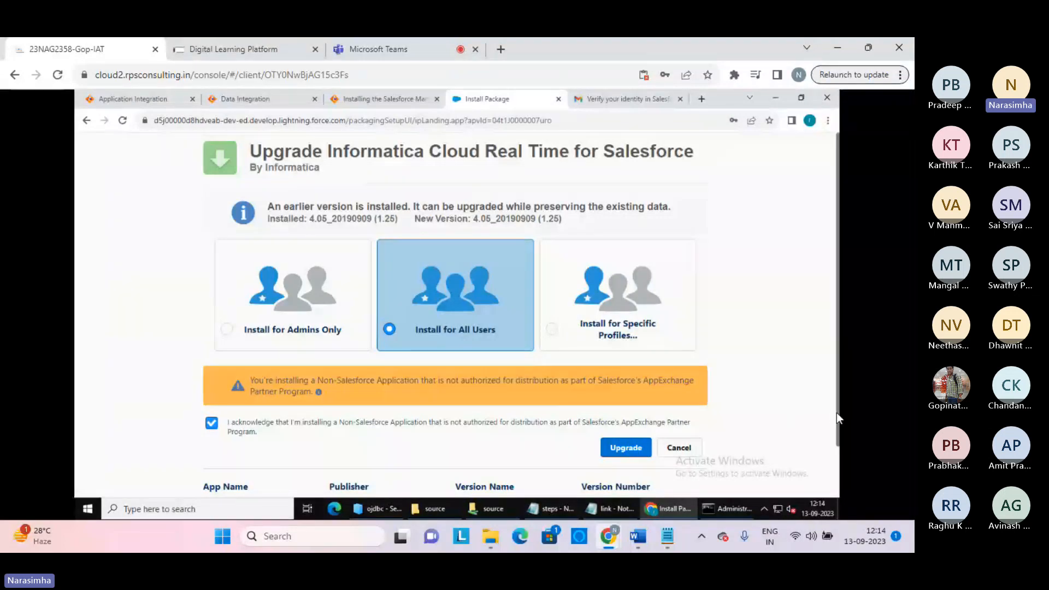
{"action": "left_click", "coordinate": [559, 99]}
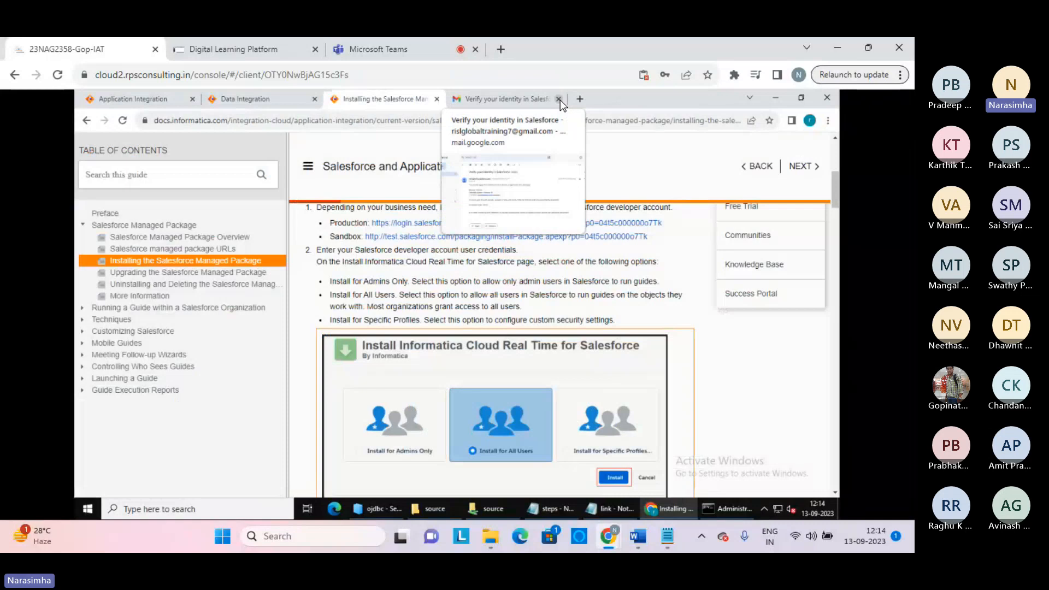
Step: Close the documentation and return to the AppConnection6 properties in Application Integration
{"action": "left_click", "coordinate": [436, 98]}
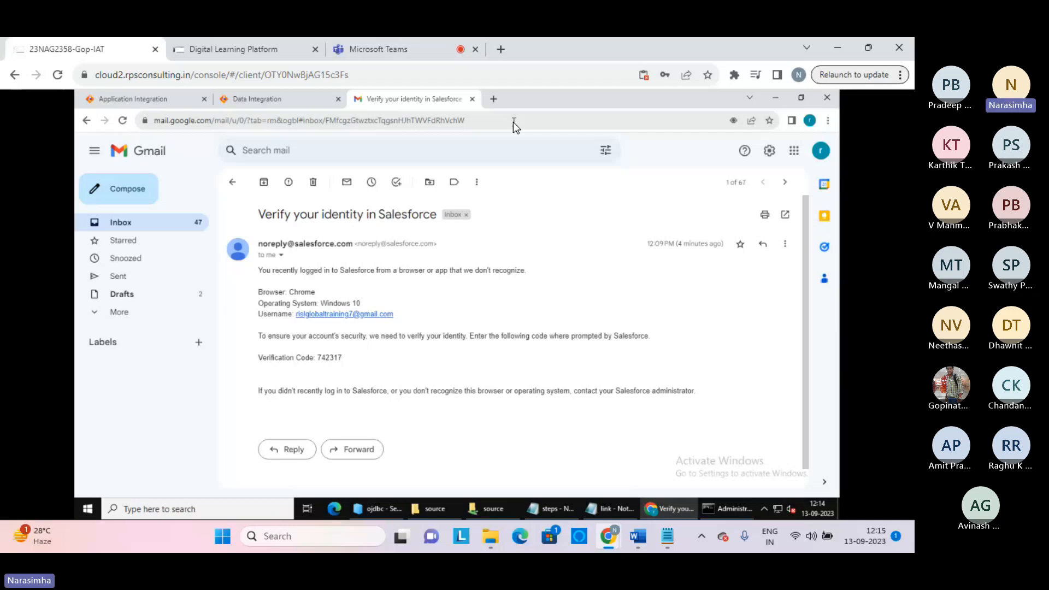
{"action": "left_click", "coordinate": [163, 100]}
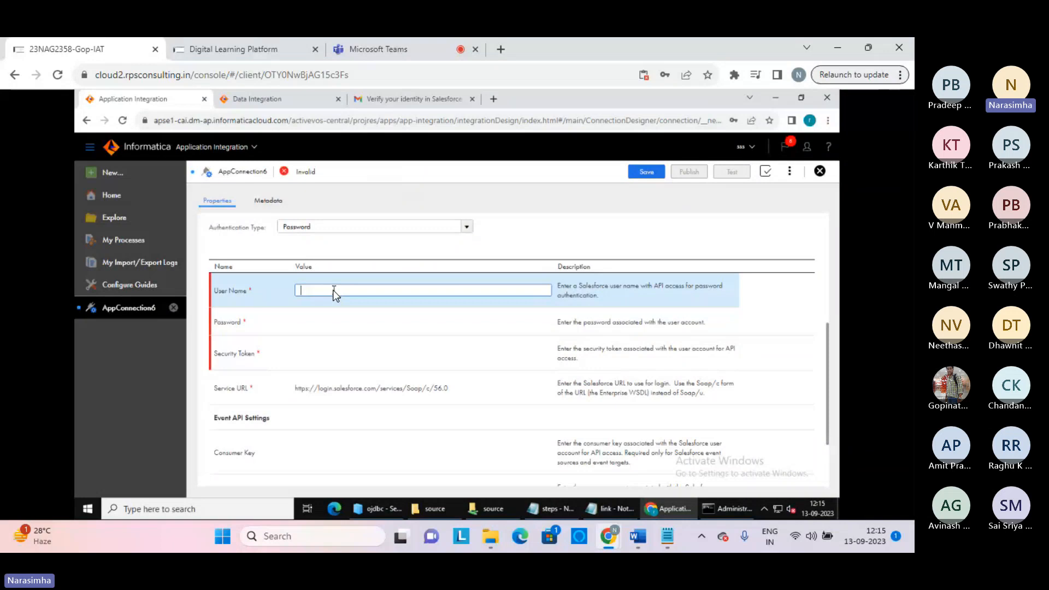
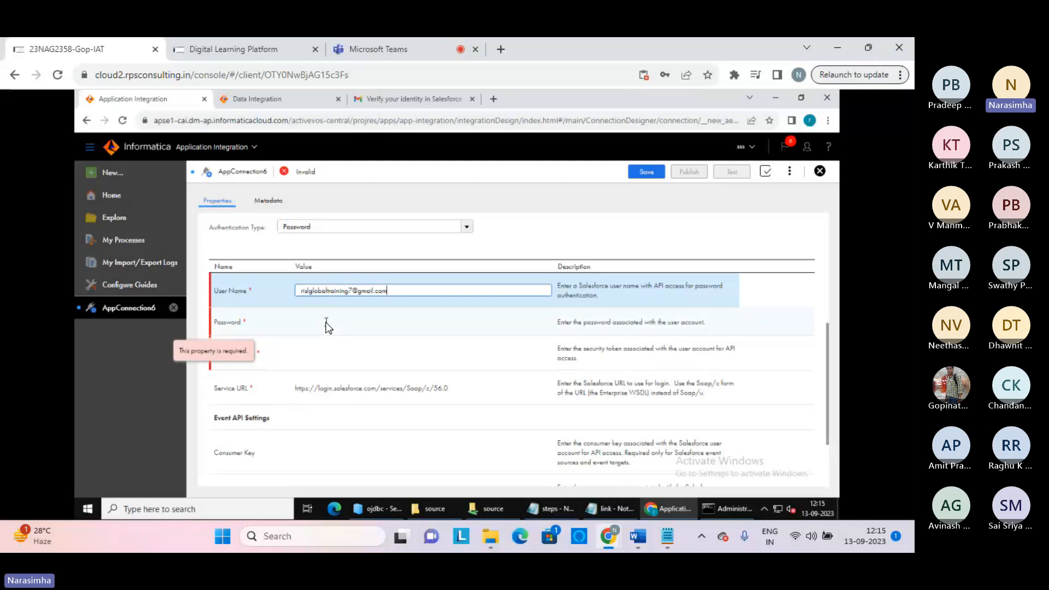
Step: Enter the Salesforce training account's user name and password in AppConnection6
{"action": "left_click", "coordinate": [326, 322]}
{"action": "type", "text": "•"}
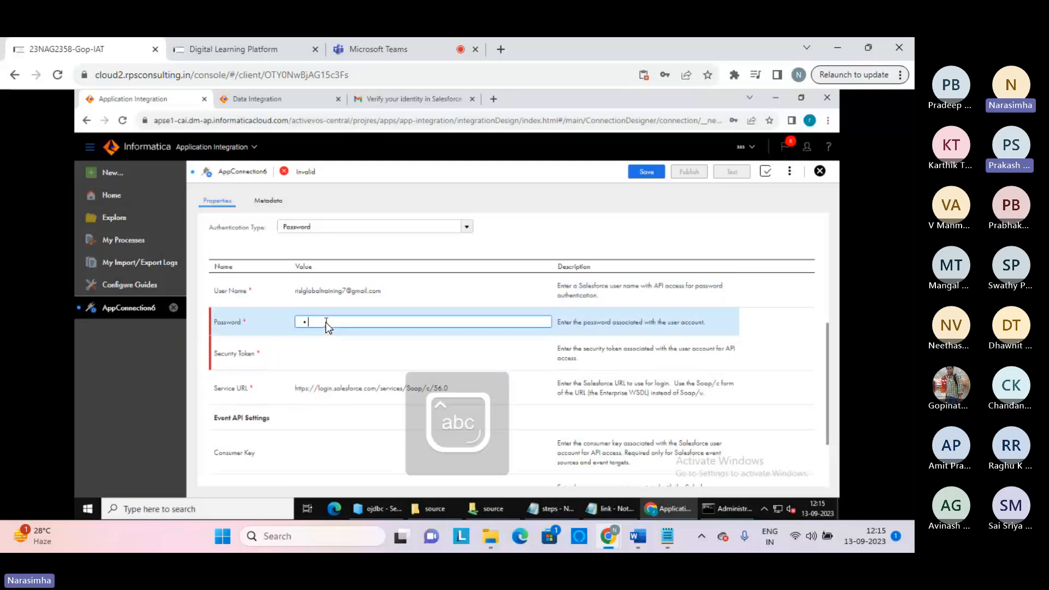
{"action": "type", "text": "•••••••••"}
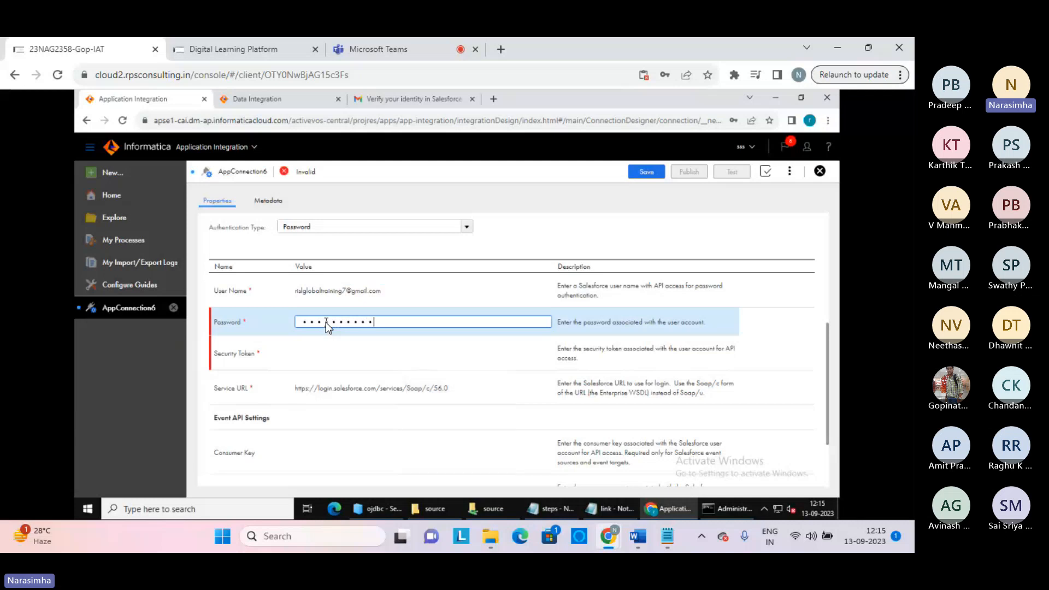
{"action": "left_click", "coordinate": [331, 354]}
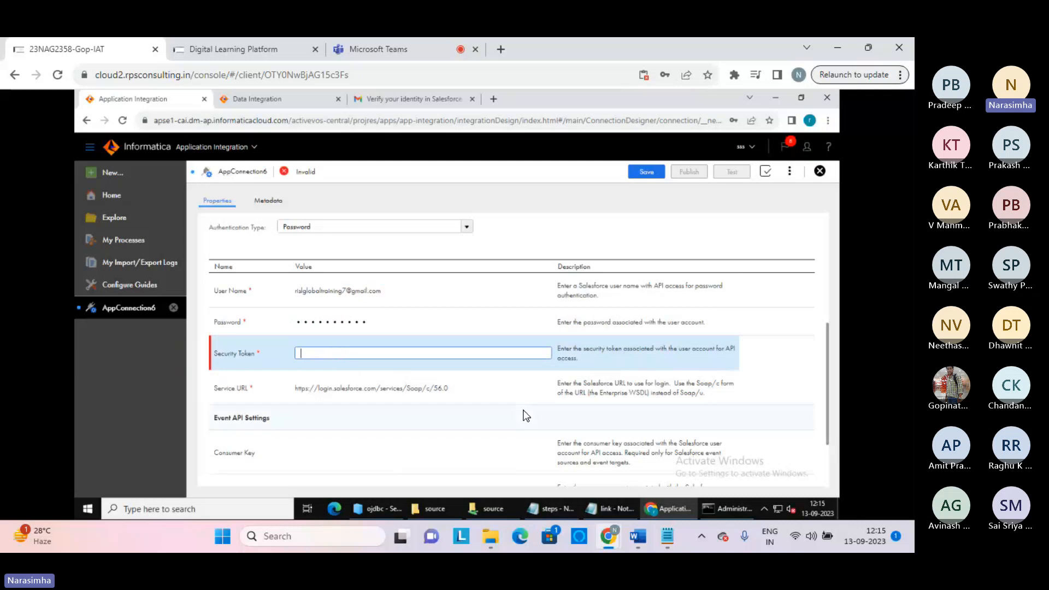
Step: Paste the security token from the steps notes and trim the trailing 6 from the connection name
{"action": "left_click", "coordinate": [553, 507]}
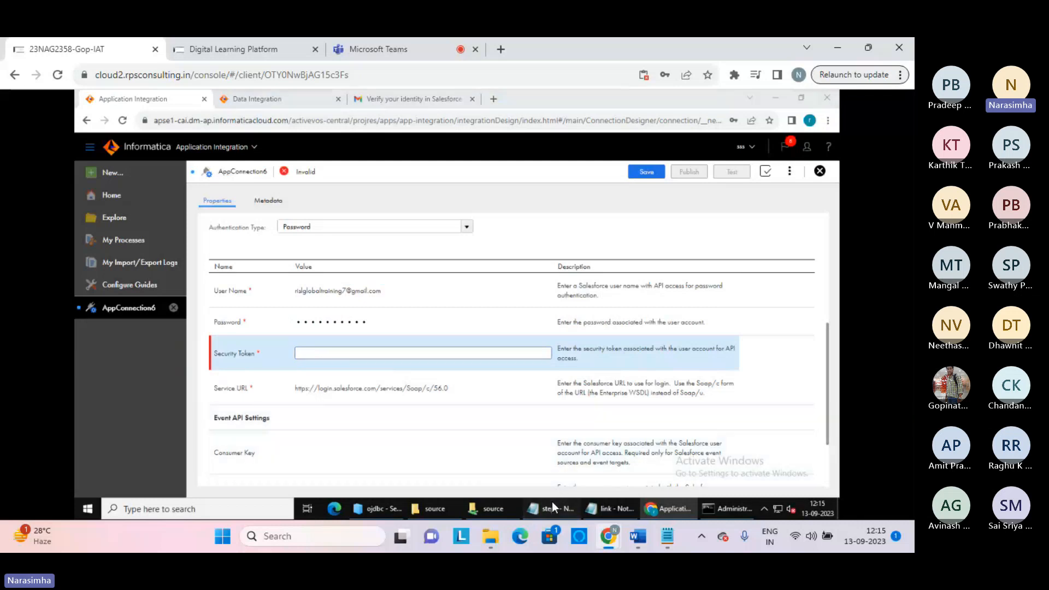
{"action": "left_click", "coordinate": [375, 313]}
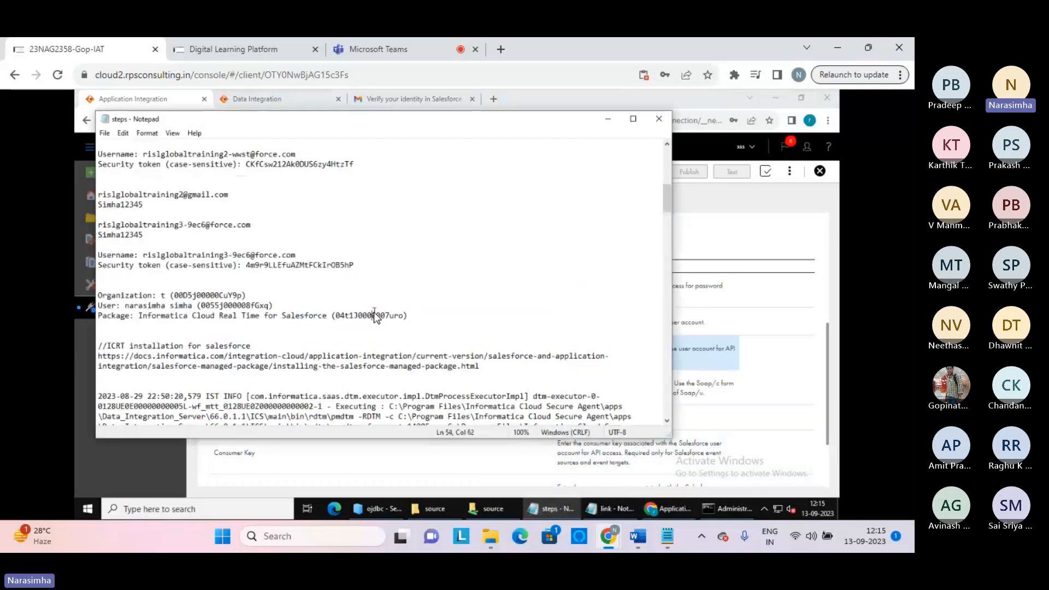
{"action": "key", "text": "ctrl+Home"}
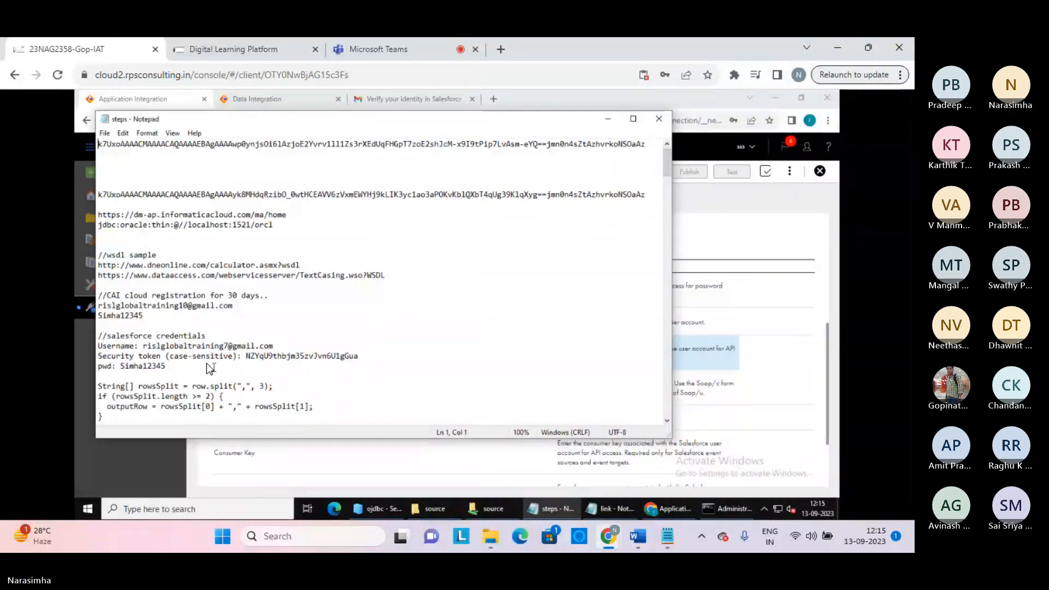
{"action": "left_click", "coordinate": [246, 356]}
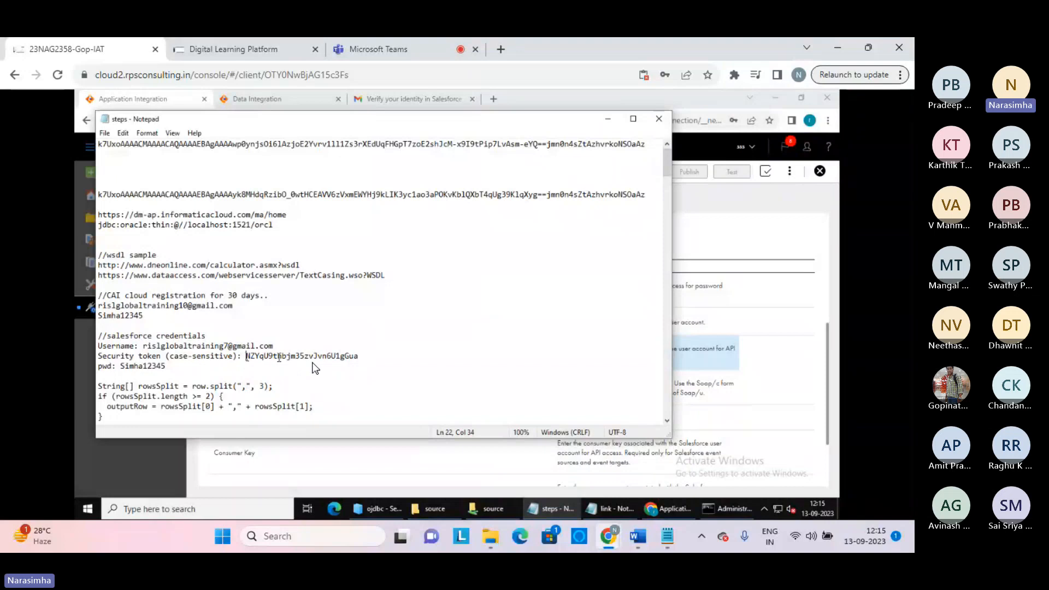
{"action": "left_click", "coordinate": [360, 356], "text": "shift"}
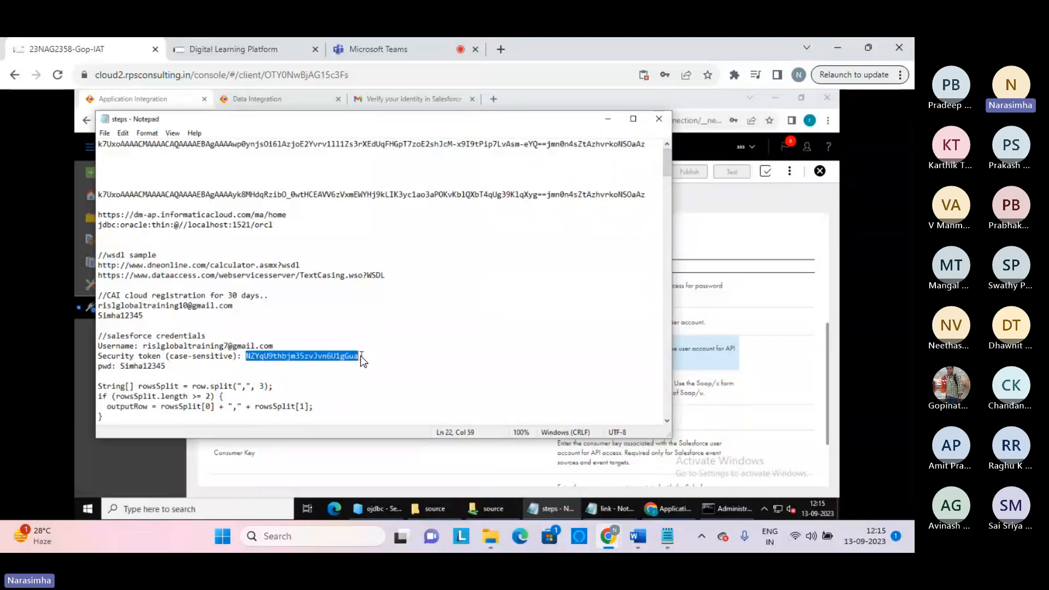
{"action": "left_click", "coordinate": [722, 366]}
{"action": "left_click", "coordinate": [450, 354]}
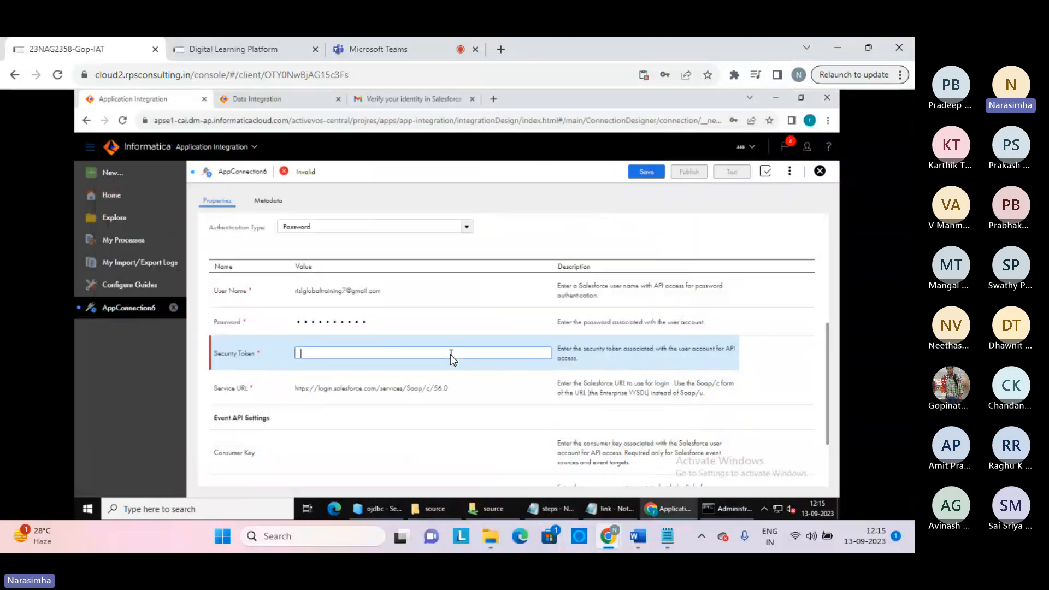
{"action": "key", "text": "ctrl+v"}
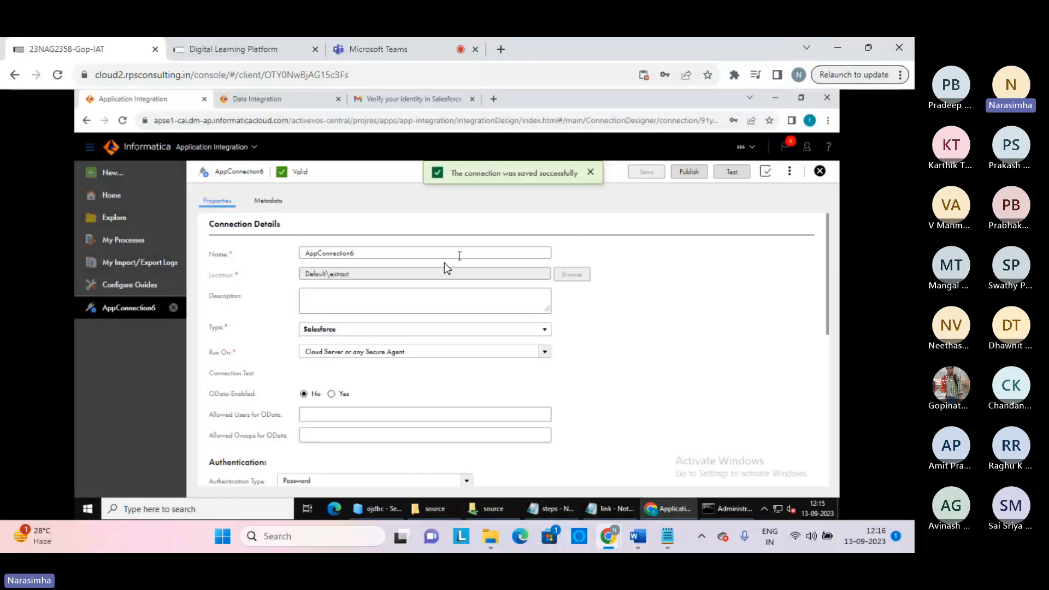
{"action": "left_click", "coordinate": [376, 254]}
{"action": "key", "text": "BackSpace"}
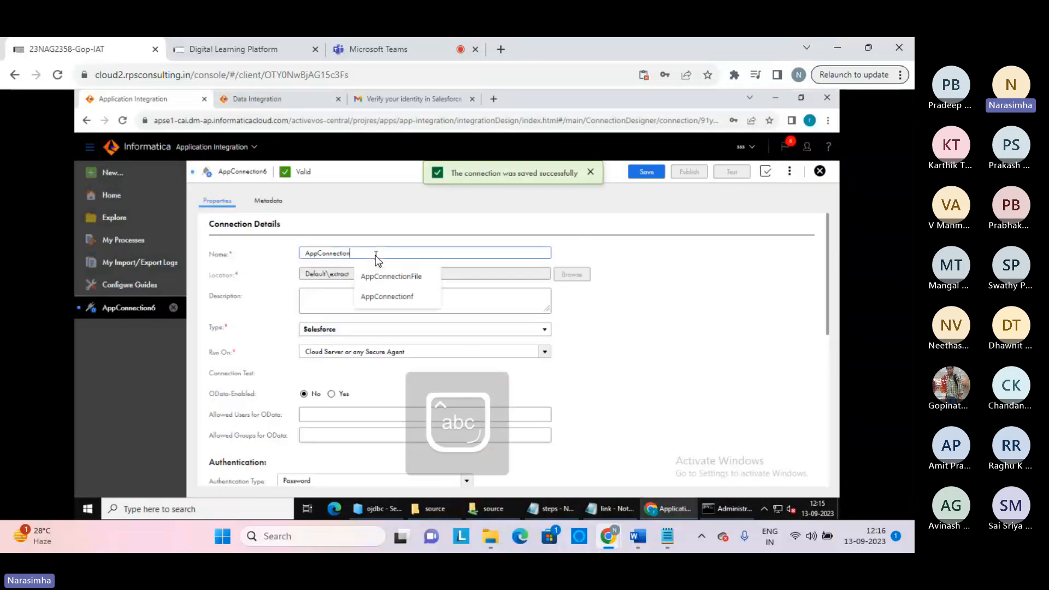
Step: Rename the connection to AppConnectionSalesForce, save it, and confirm the test shows Passed
{"action": "type", "text": "SalesF"}
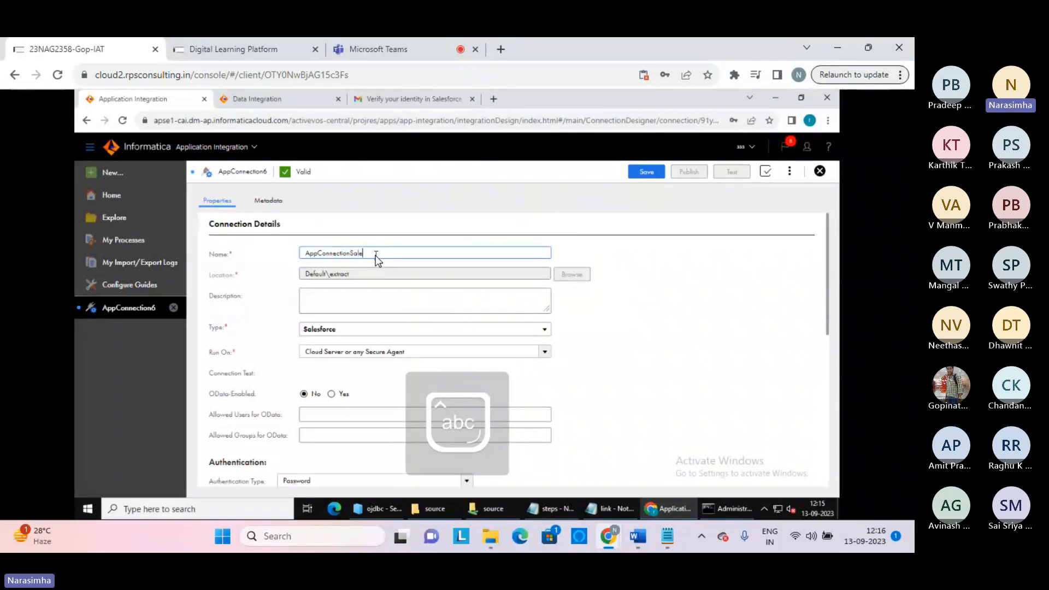
{"action": "type", "text": "orce"}
{"action": "left_click", "coordinate": [646, 174]}
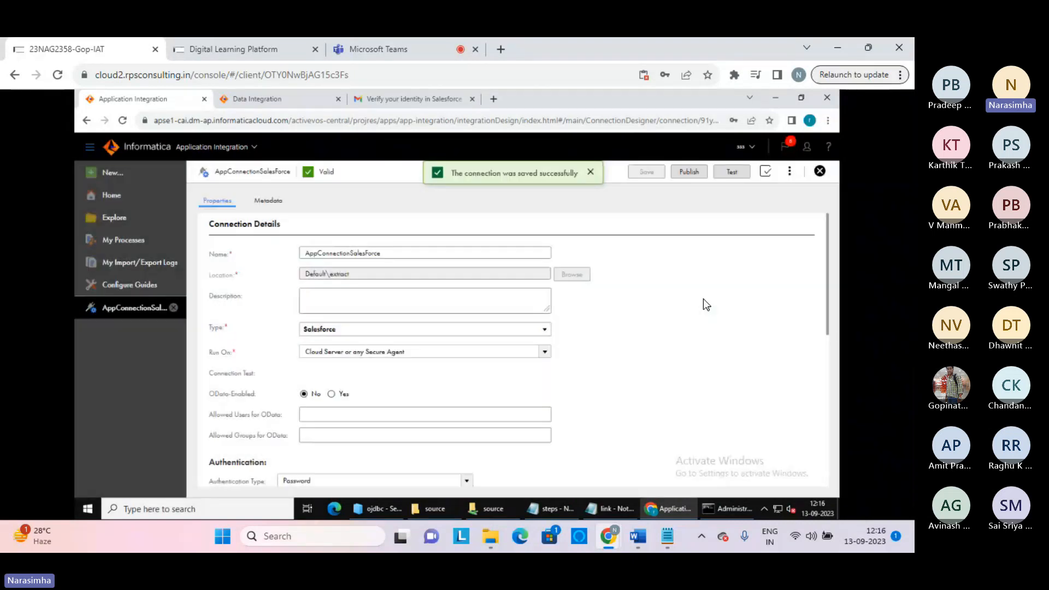
{"action": "left_click", "coordinate": [731, 172]}
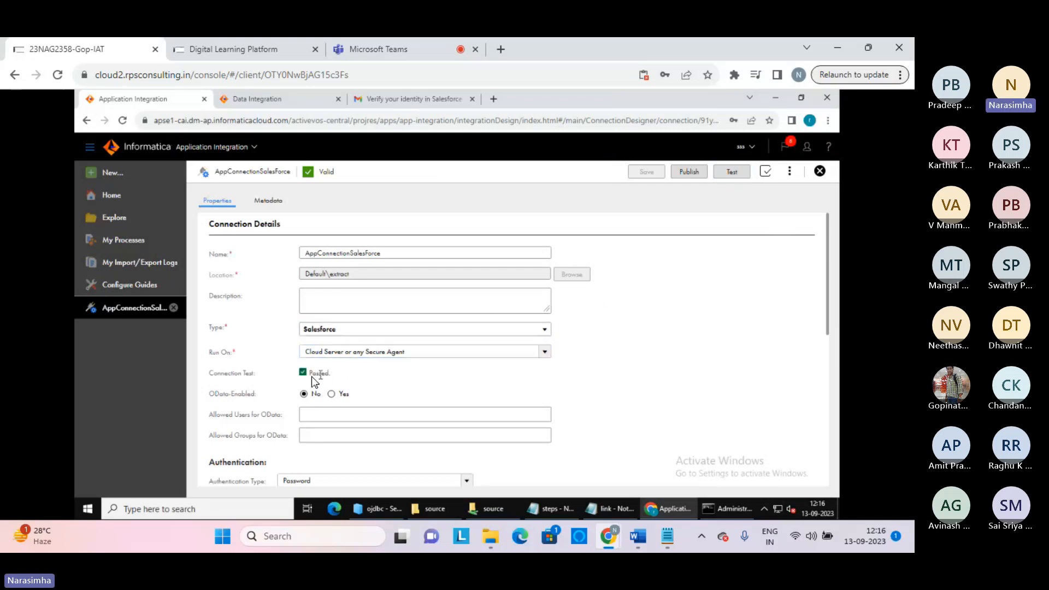
{"action": "left_click_drag", "start_coordinate": [308, 375], "coordinate": [347, 377]}
{"action": "left_click", "coordinate": [346, 376]}
Step: Go to login.salesforce.com in a new browser tab
{"action": "left_click", "coordinate": [464, 104]}
{"action": "left_click", "coordinate": [494, 99]}
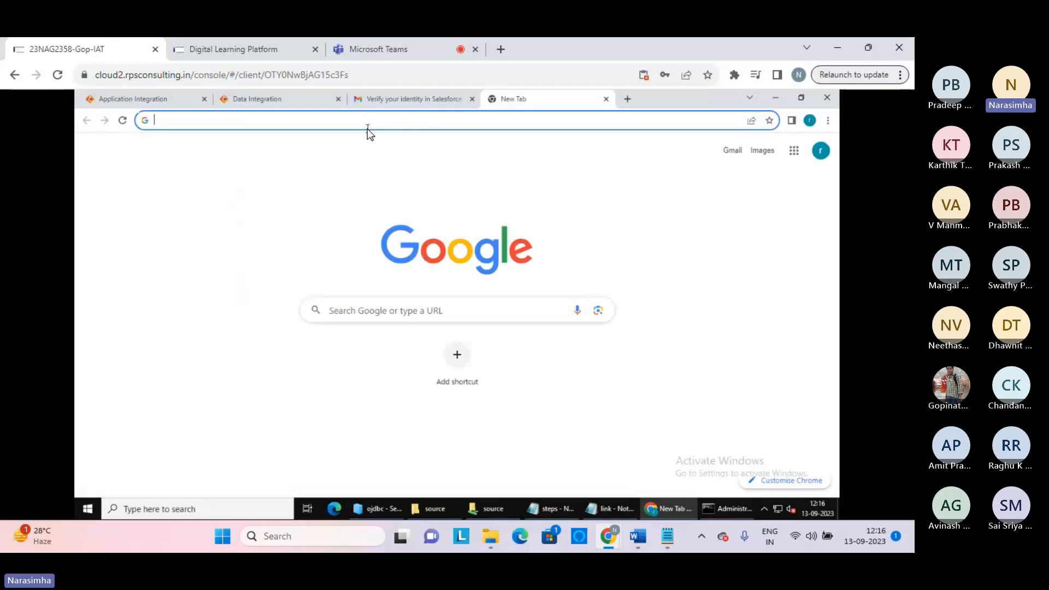
{"action": "type", "text": "lo"}
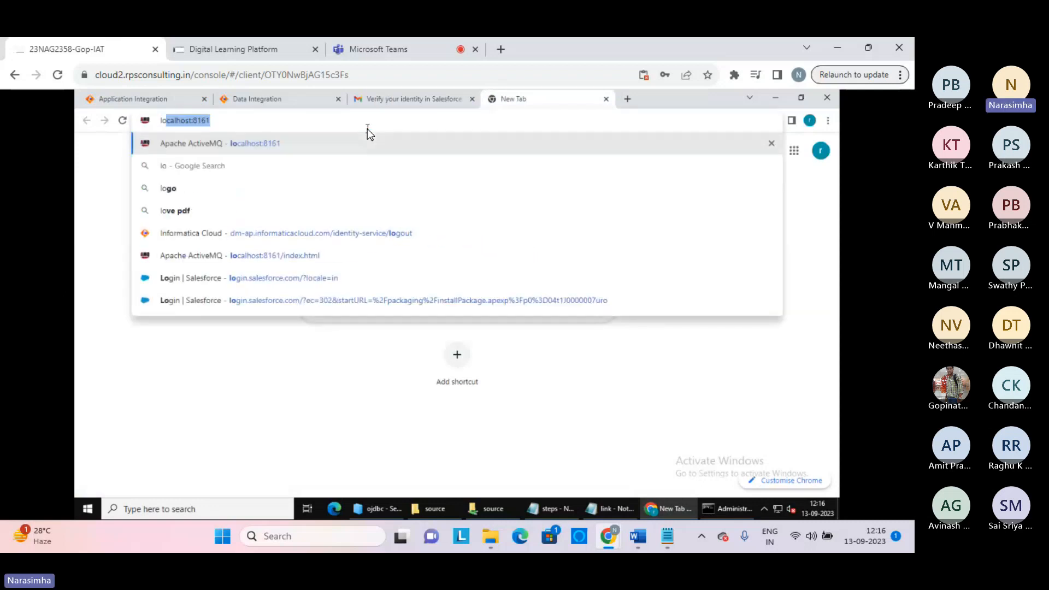
{"action": "key", "text": "BackSpace"}
{"action": "key", "text": "BackSpace"}
{"action": "key", "text": "BackSpace"}
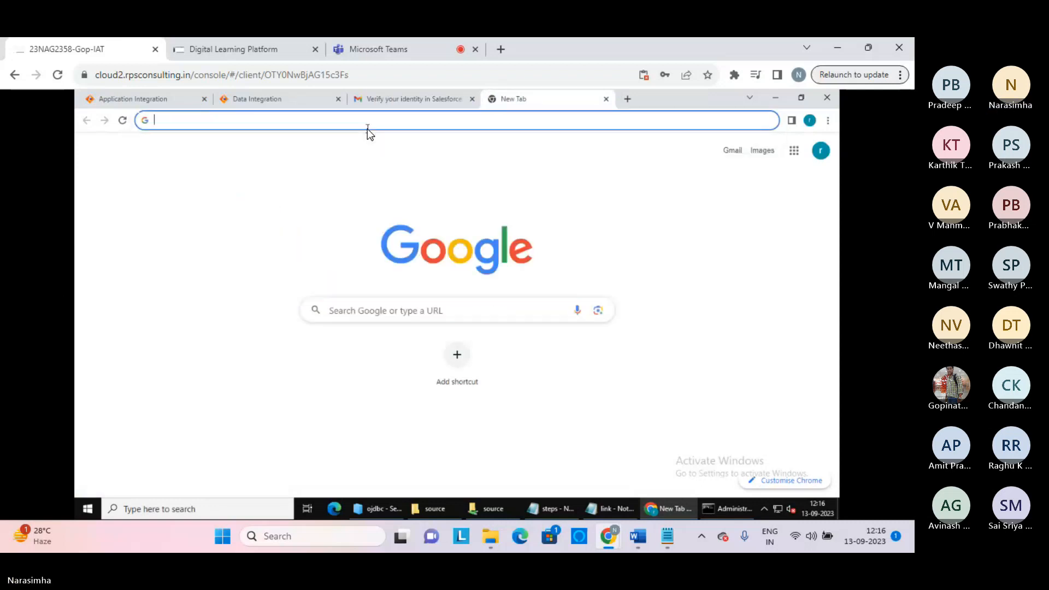
{"action": "type", "text": "login.sal"}
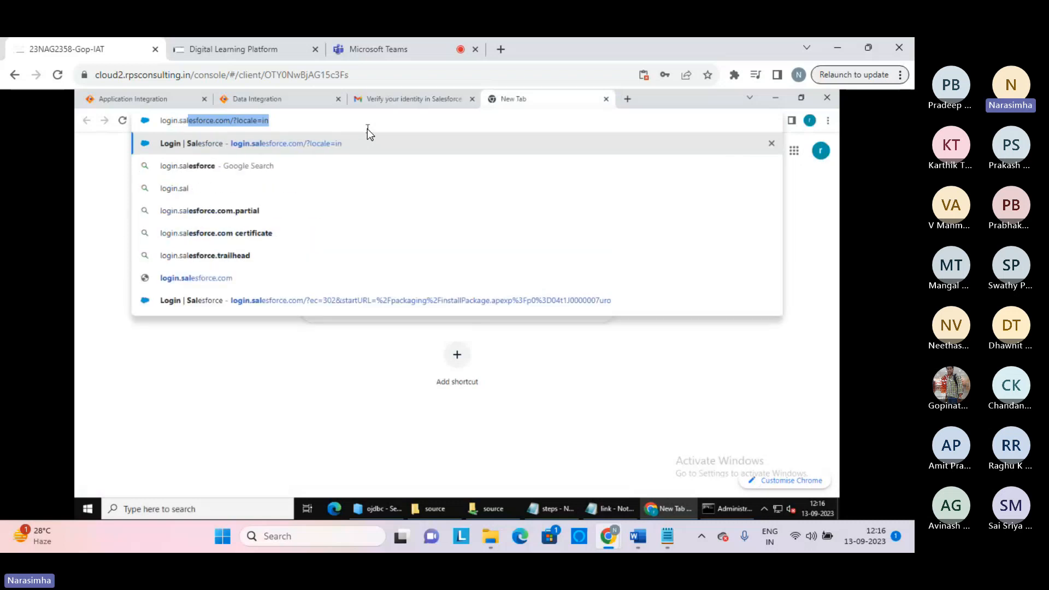
{"action": "key", "text": "Return"}
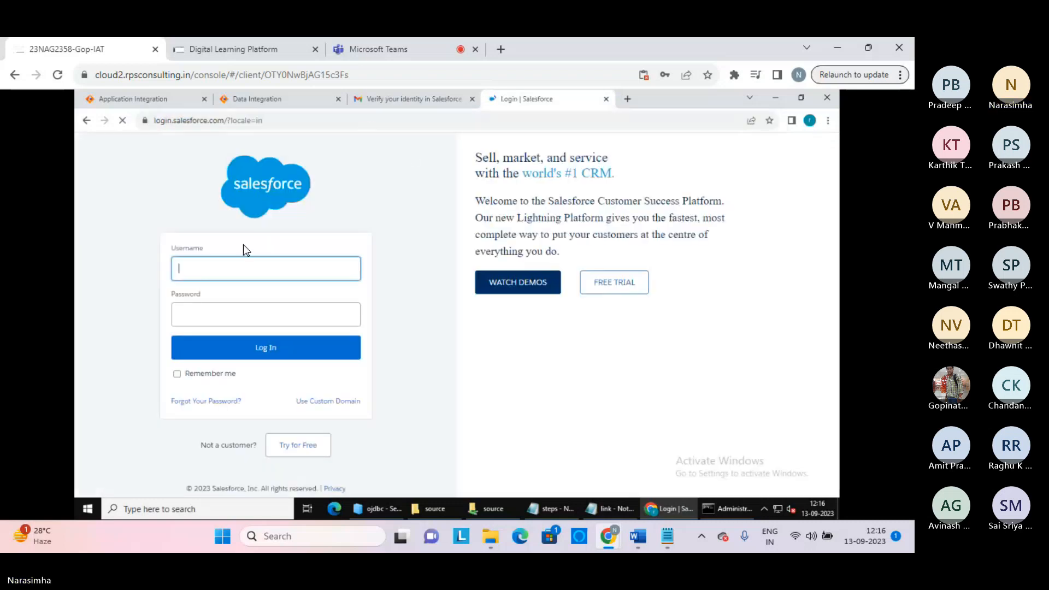
Step: Log in with the saved training username and its password
{"action": "left_click", "coordinate": [216, 267]}
{"action": "left_click", "coordinate": [296, 380]}
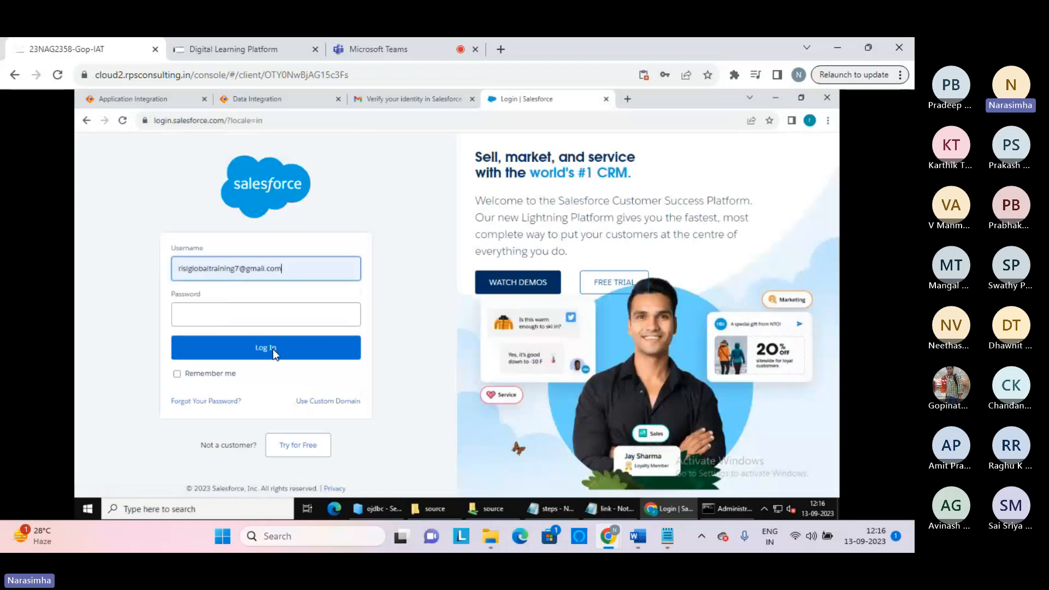
{"action": "left_click", "coordinate": [217, 327]}
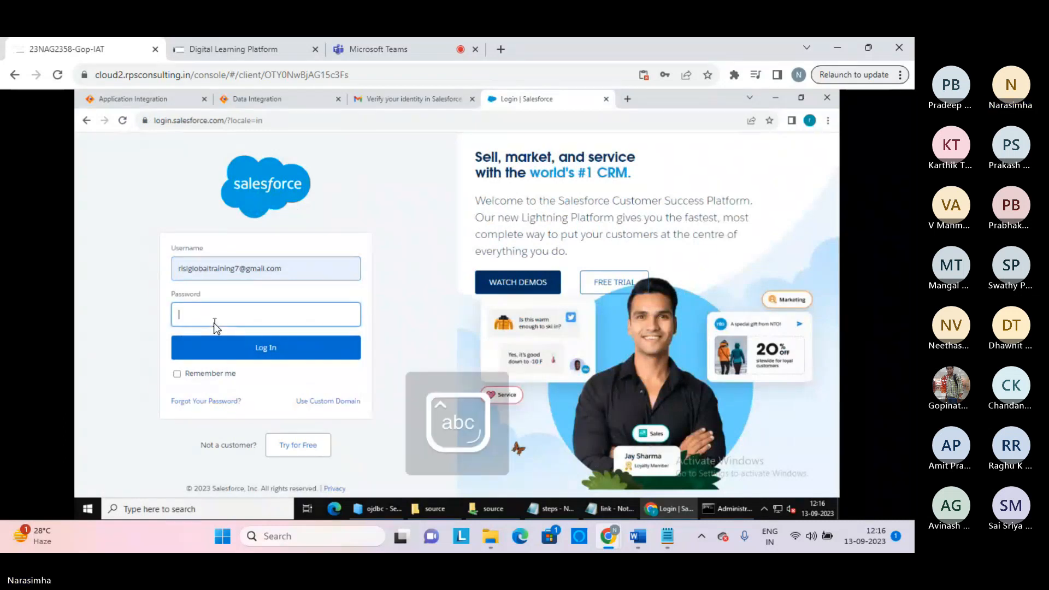
{"action": "type", "text": "*******"}
{"action": "key", "text": "Return"}
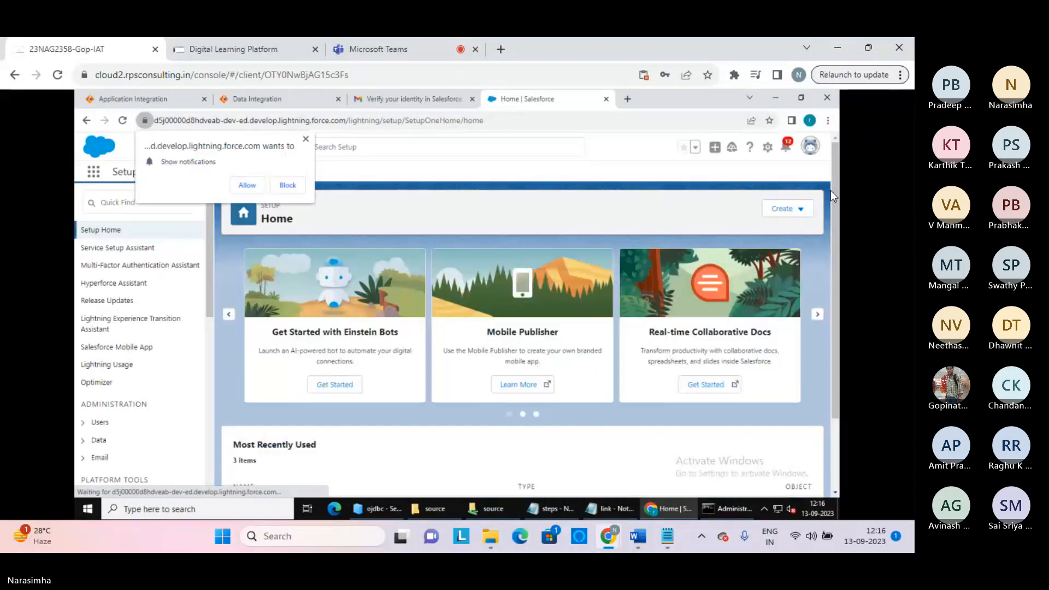
Step: Switch to Salesforce Classic and back to Lightning, then open Personal Information settings
{"action": "left_click", "coordinate": [810, 152]}
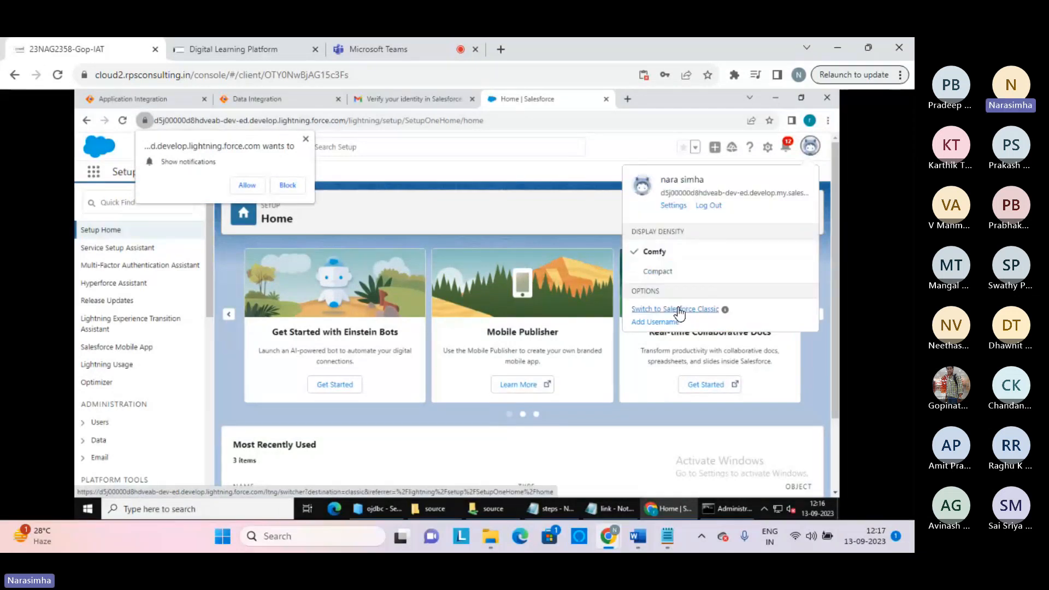
{"action": "left_click", "coordinate": [678, 309]}
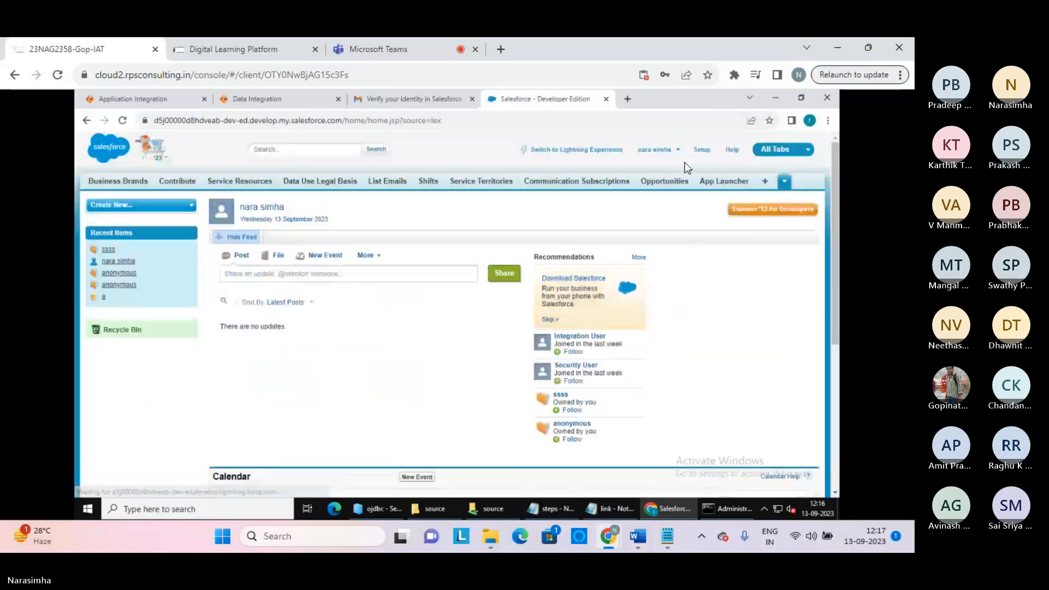
{"action": "left_click", "coordinate": [594, 158]}
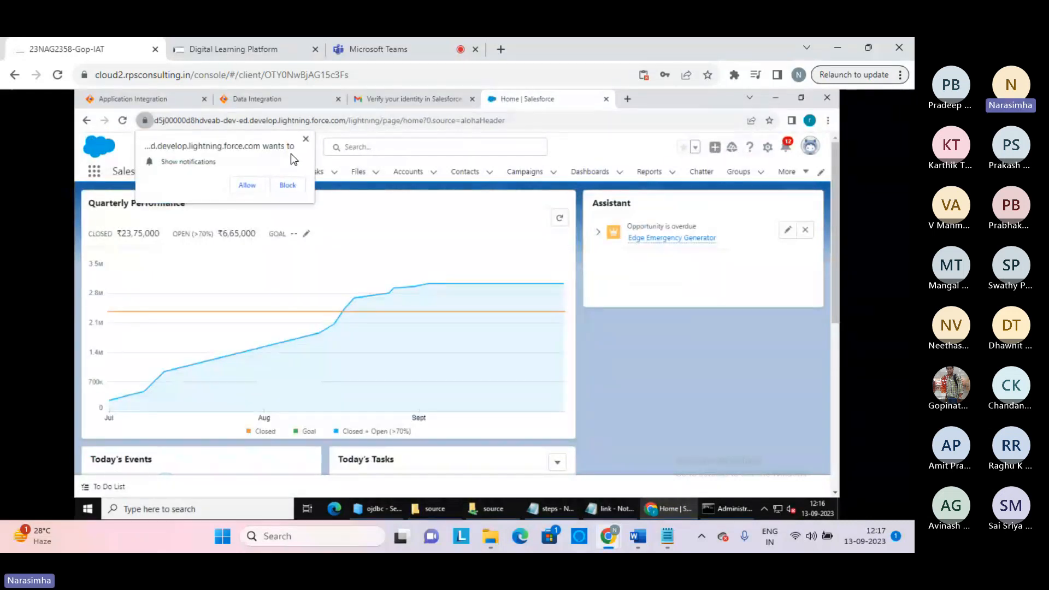
{"action": "left_click", "coordinate": [306, 140]}
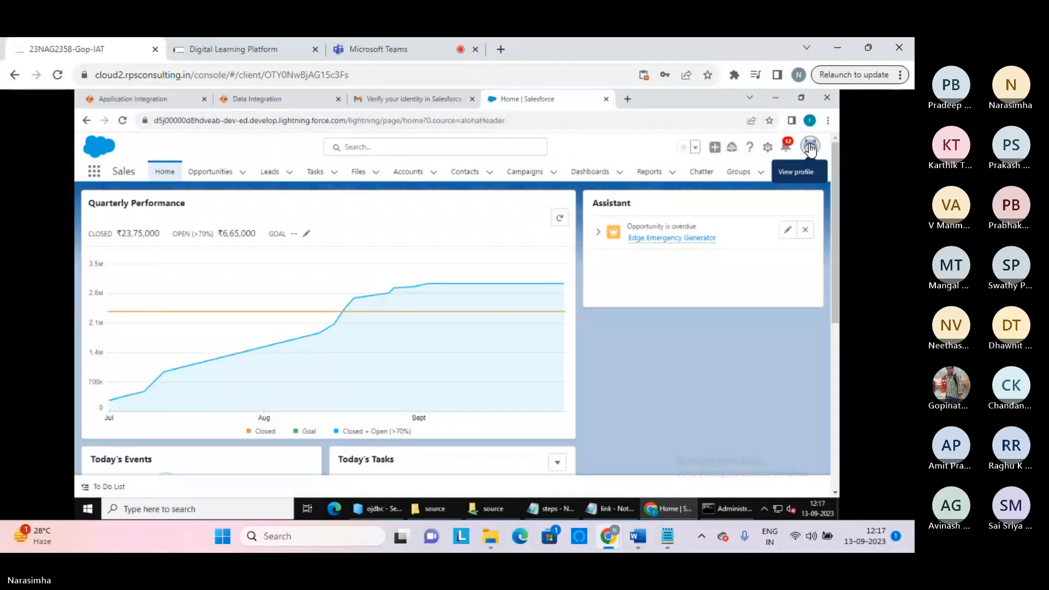
{"action": "left_click", "coordinate": [811, 147]}
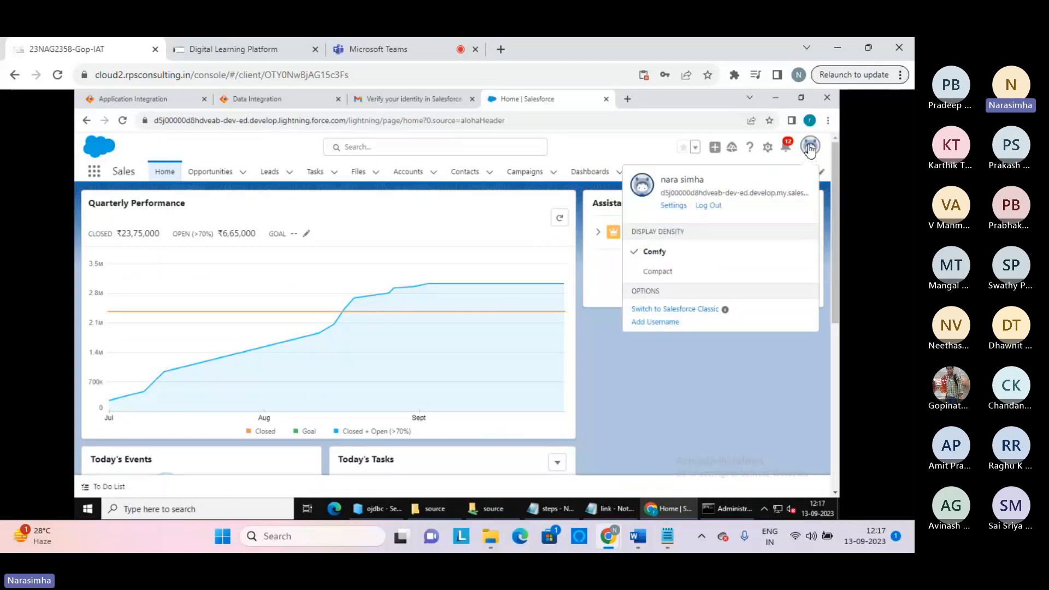
{"action": "left_click", "coordinate": [674, 206]}
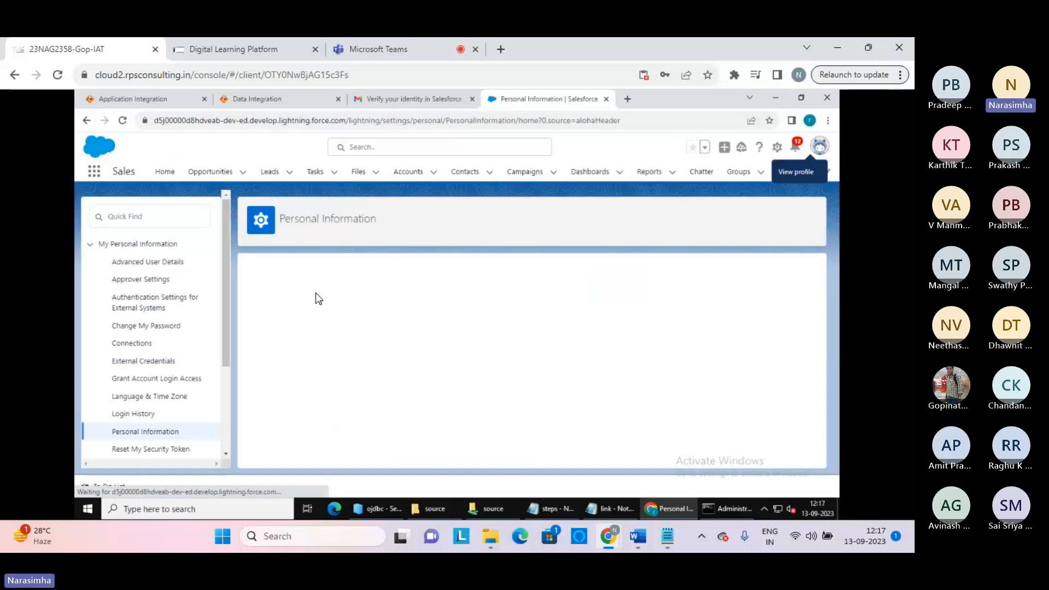
{"action": "left_click_drag", "start_coordinate": [229, 312], "coordinate": [228, 339]}
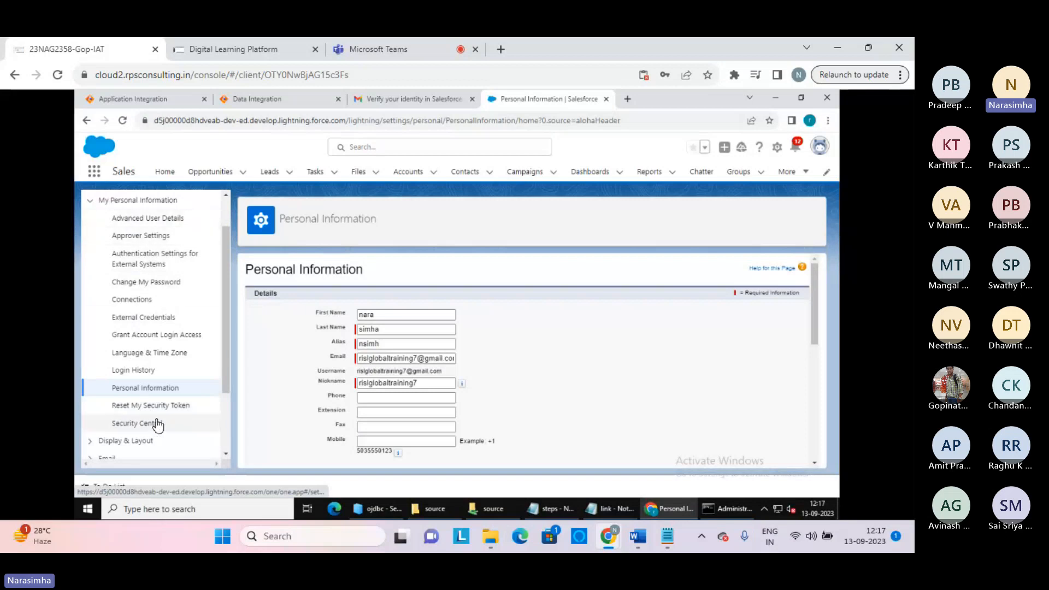
Step: Open Reset My Security Token, check the stored token notes, then close the reset page
{"action": "left_click", "coordinate": [121, 405]}
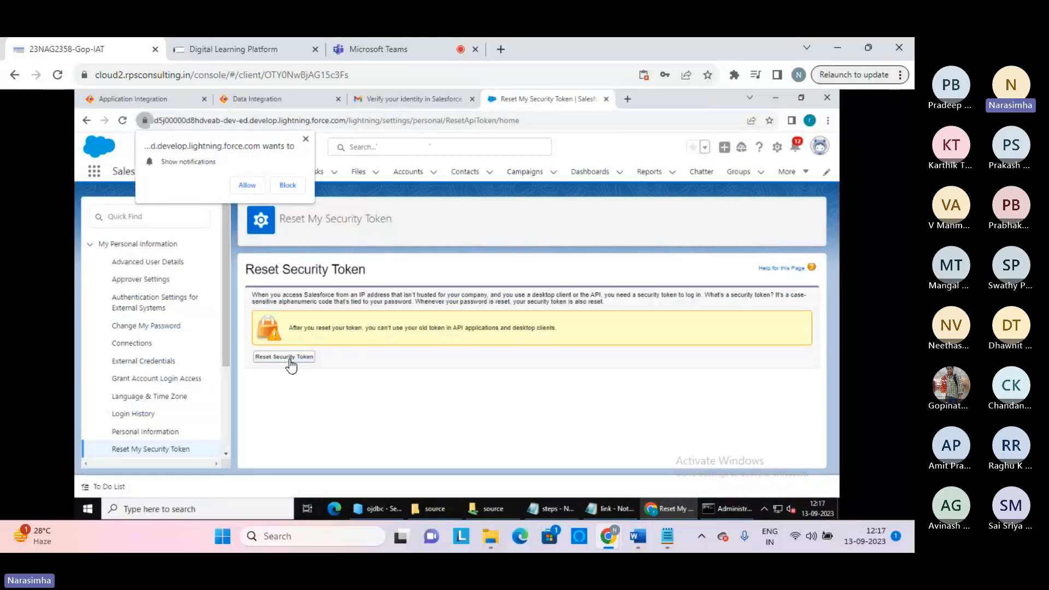
{"action": "left_click", "coordinate": [307, 141]}
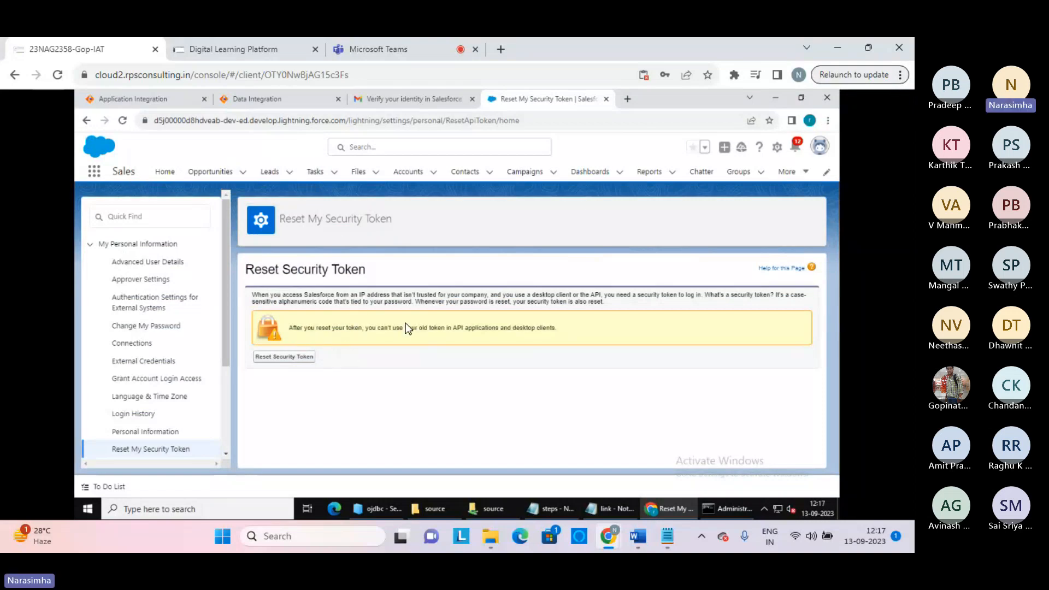
{"action": "left_click", "coordinate": [555, 506]}
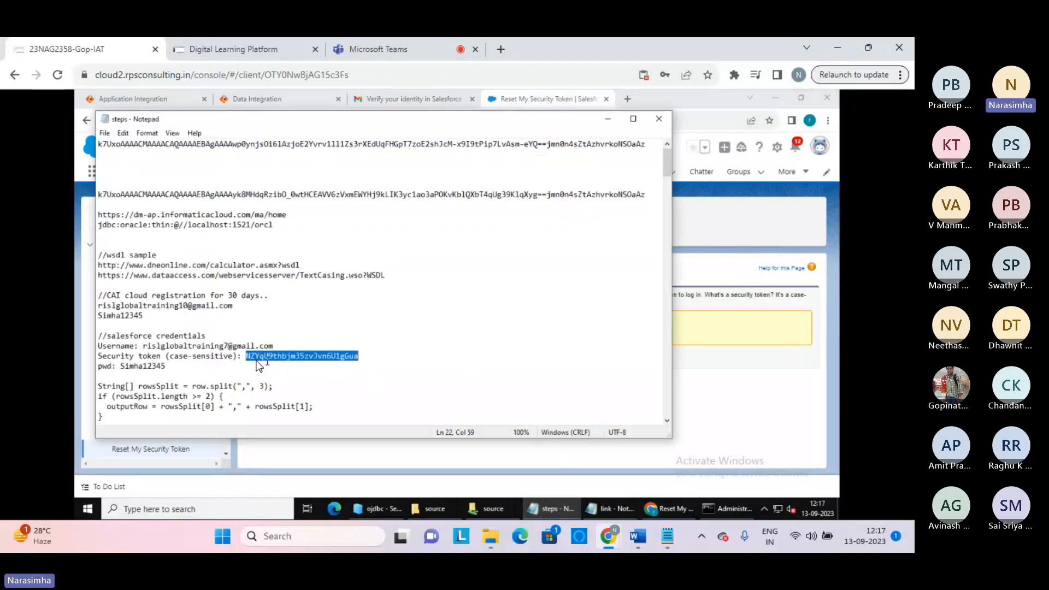
{"action": "left_click", "coordinate": [748, 356]}
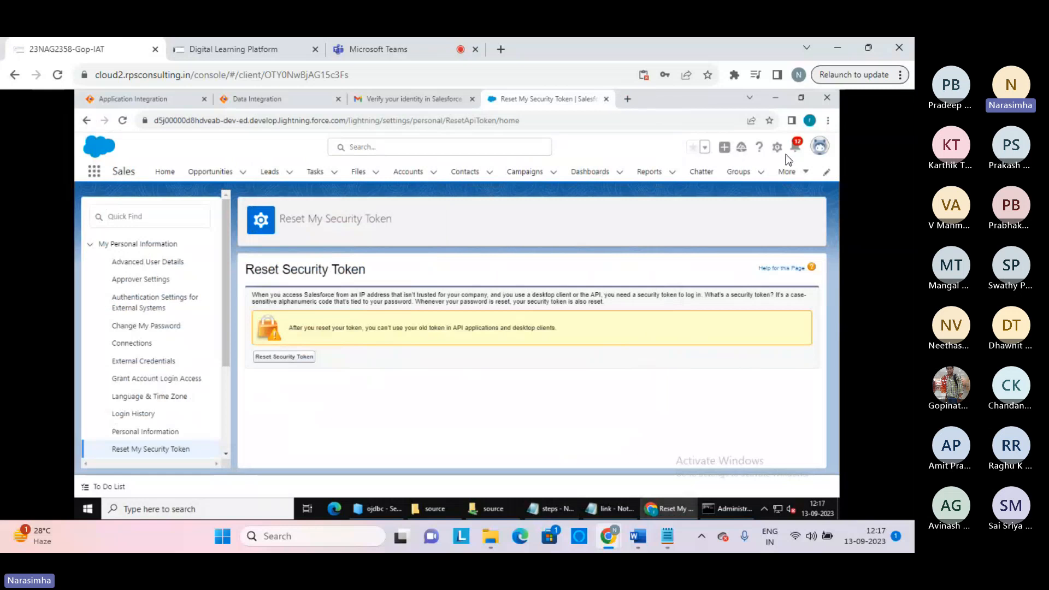
{"action": "left_click", "coordinate": [820, 149]}
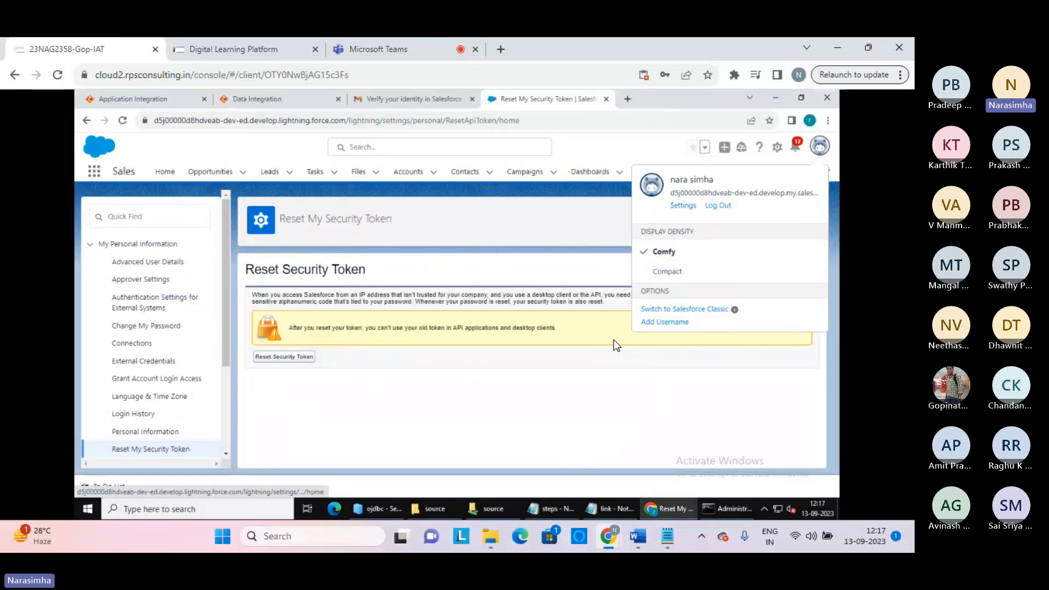
{"action": "left_click", "coordinate": [606, 99]}
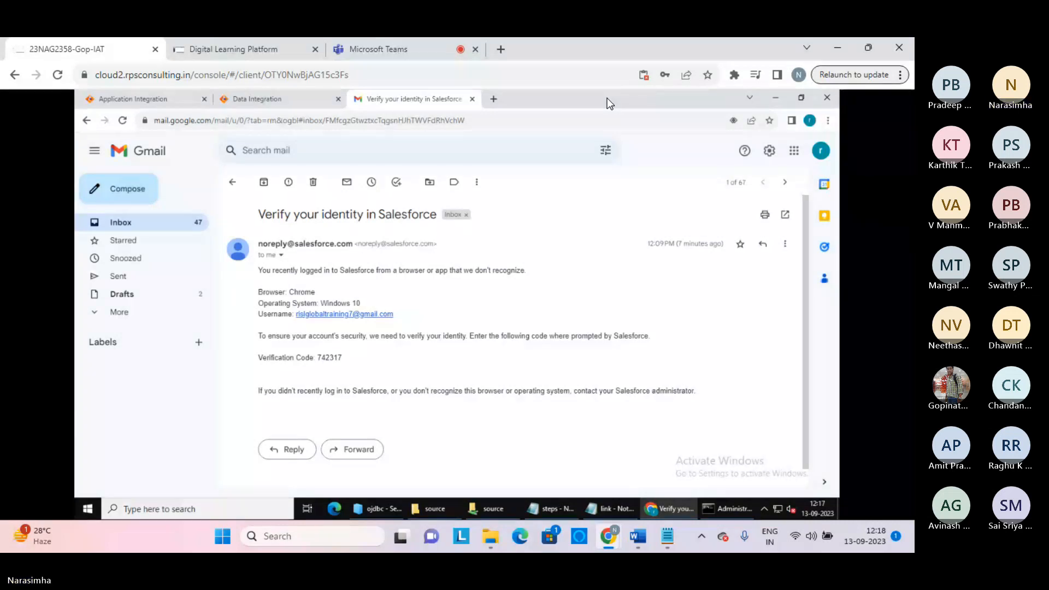
Step: Go back to the Informatica connection page, then bring the Notepad parameterization notes to the front
{"action": "left_click", "coordinate": [156, 99]}
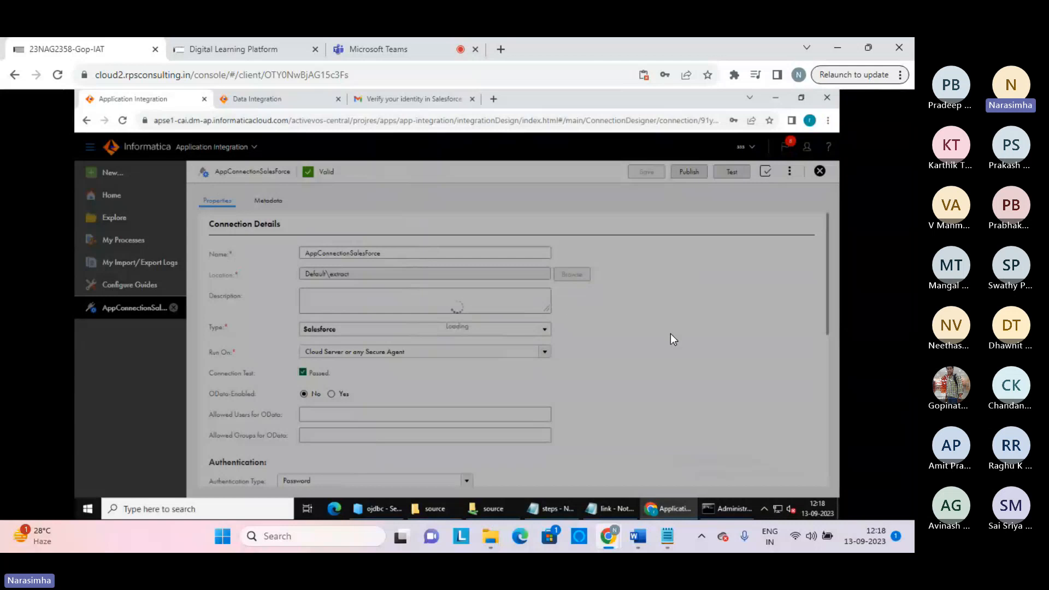
{"action": "left_click", "coordinate": [668, 536]}
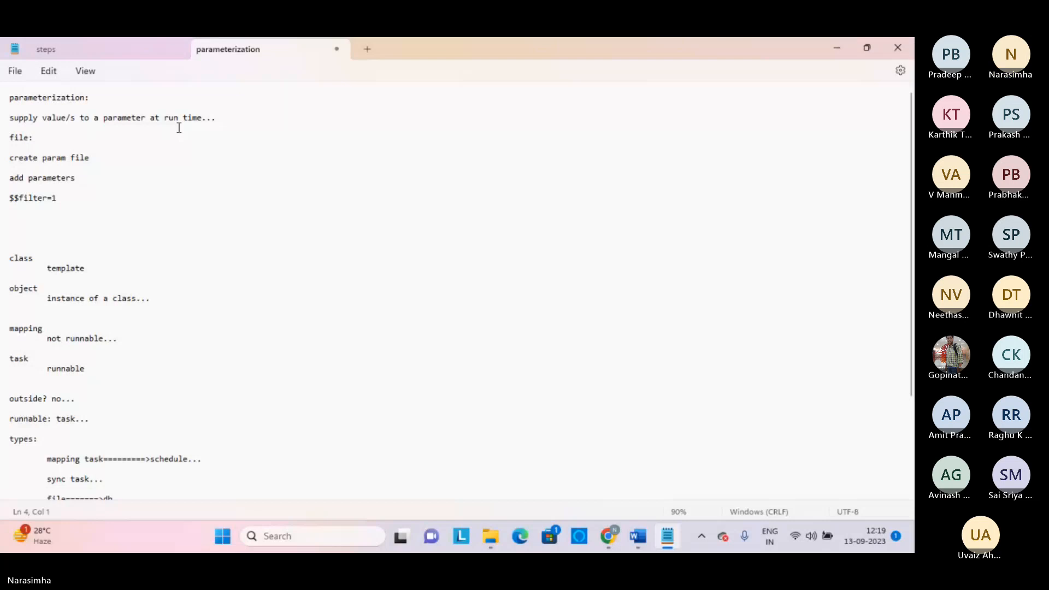
Step: Add a 'process:' heading with a 'start-----end' line at the top of the notes
{"action": "key", "text": "ctrl+Home"}
{"action": "key", "text": "Return"}
{"action": "key", "text": "Return"}
{"action": "key", "text": "Return"}
{"action": "key", "text": "Return"}
{"action": "key", "text": "Up"}
{"action": "key", "text": "Up"}
{"action": "key", "text": "Up"}
{"action": "key", "text": "Up"}
{"action": "type", "text": "proce"}
{"action": "key", "text": "BackSpace"}
{"action": "key", "text": "BackSpace"}
{"action": "key", "text": "BackSpace"}
{"action": "key", "text": "BackSpace"}
{"action": "key", "text": "BackSpace"}
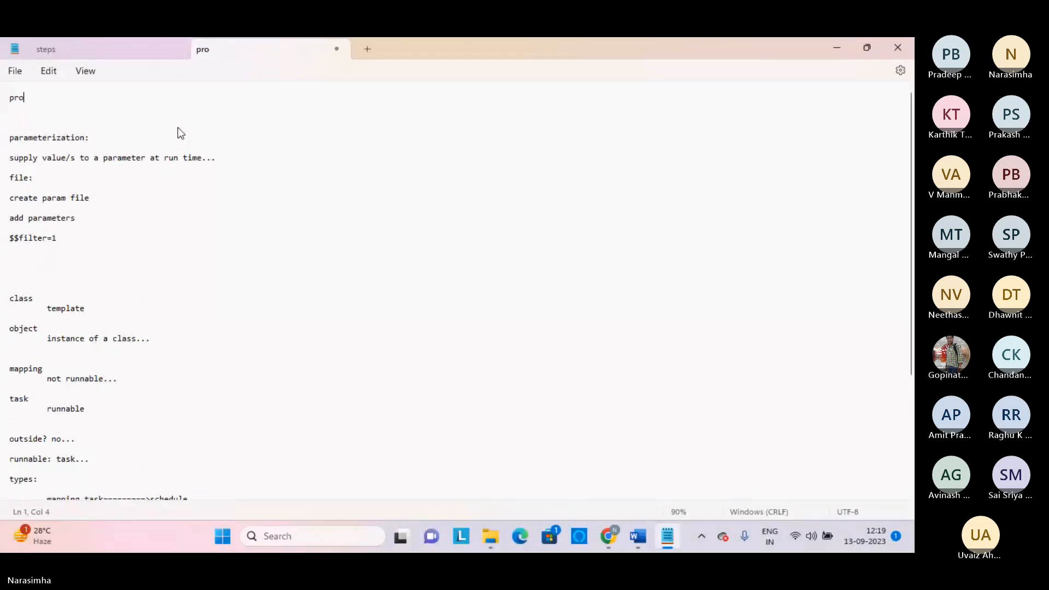
{"action": "type", "text": "process:"}
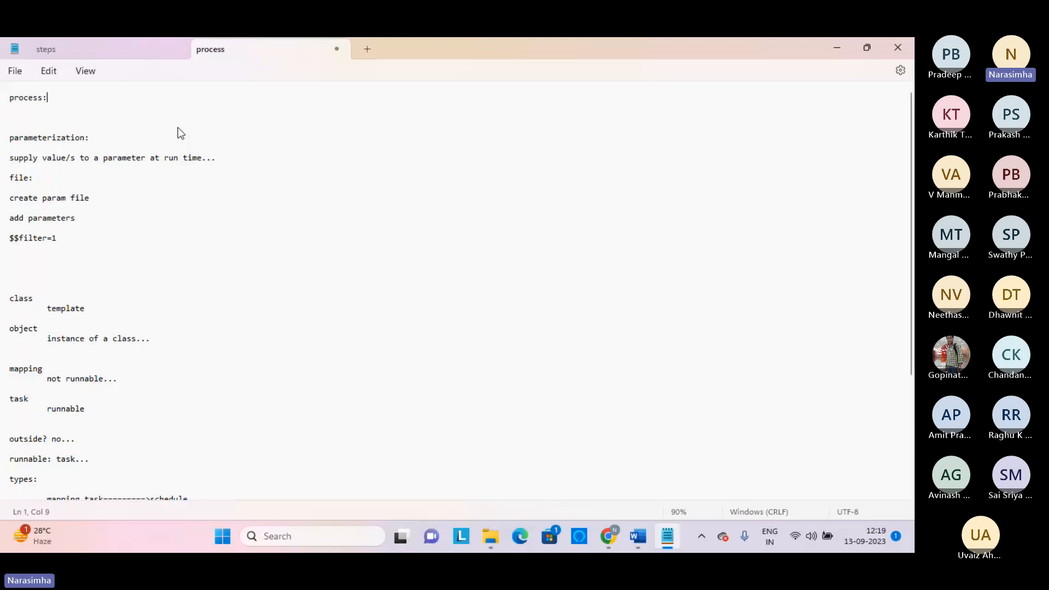
{"action": "key", "text": "Return"}
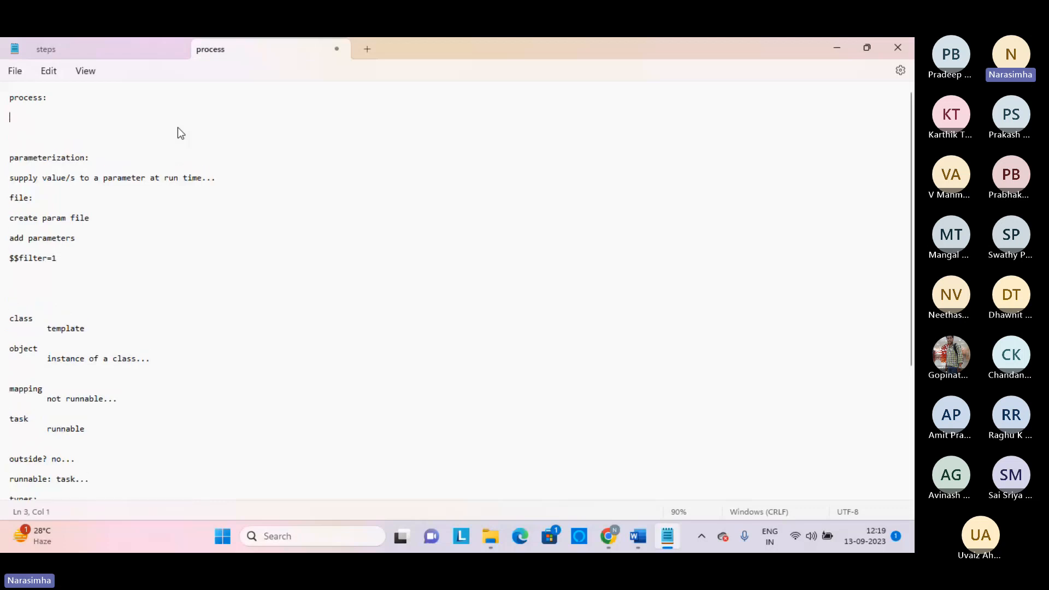
{"action": "type", "text": "start-----end"}
{"action": "key", "text": "Return"}
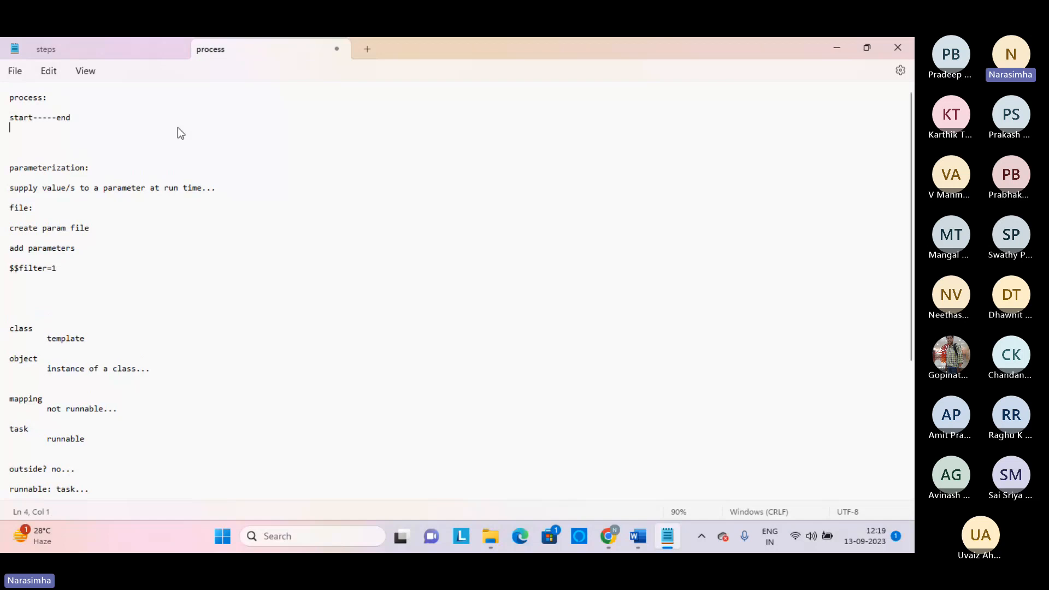
{"action": "key", "text": "Up"}
{"action": "key", "text": "shift+Right"}
{"action": "key", "text": "shift+Right"}
{"action": "key", "text": "shift+Right"}
{"action": "key", "text": "shift+Right"}
{"action": "key", "text": "Right"}
{"action": "key", "text": "Right"}
{"action": "key", "text": "Right"}
{"action": "key", "text": "Right"}
{"action": "key", "text": "Right"}
{"action": "key", "text": "shift+Right"}
{"action": "key", "text": "shift+Right"}
{"action": "key", "text": "shift+Right"}
{"action": "key", "text": "Down"}
{"action": "key", "text": "Return"}
Step: Add an 'empty process:' note answered with 'yes'
{"action": "type", "text": "empty "}
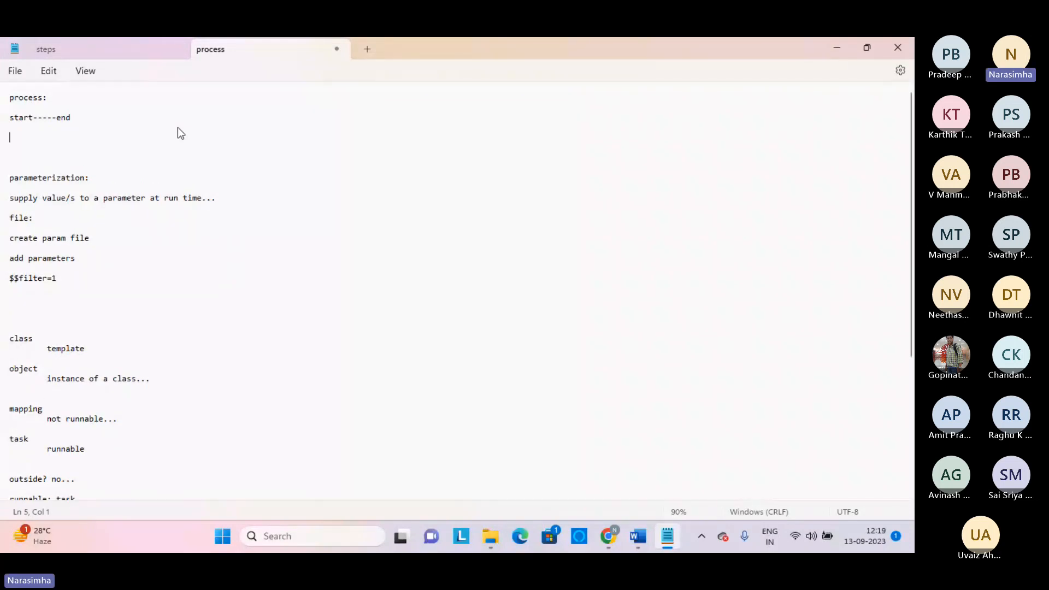
{"action": "type", "text": "process:"}
{"action": "key", "text": "Return"}
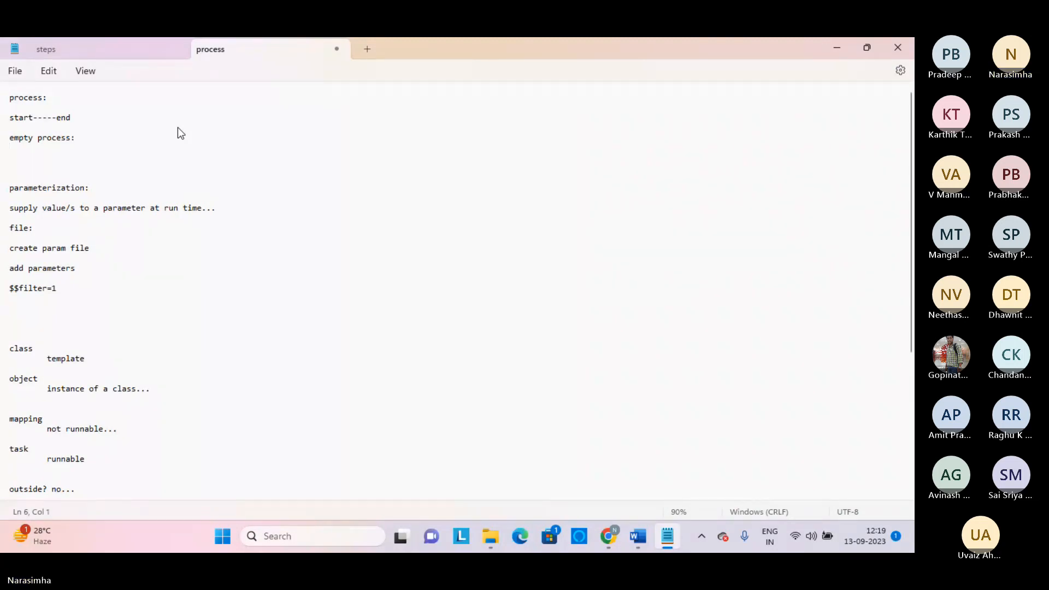
{"action": "type", "text": "yes"}
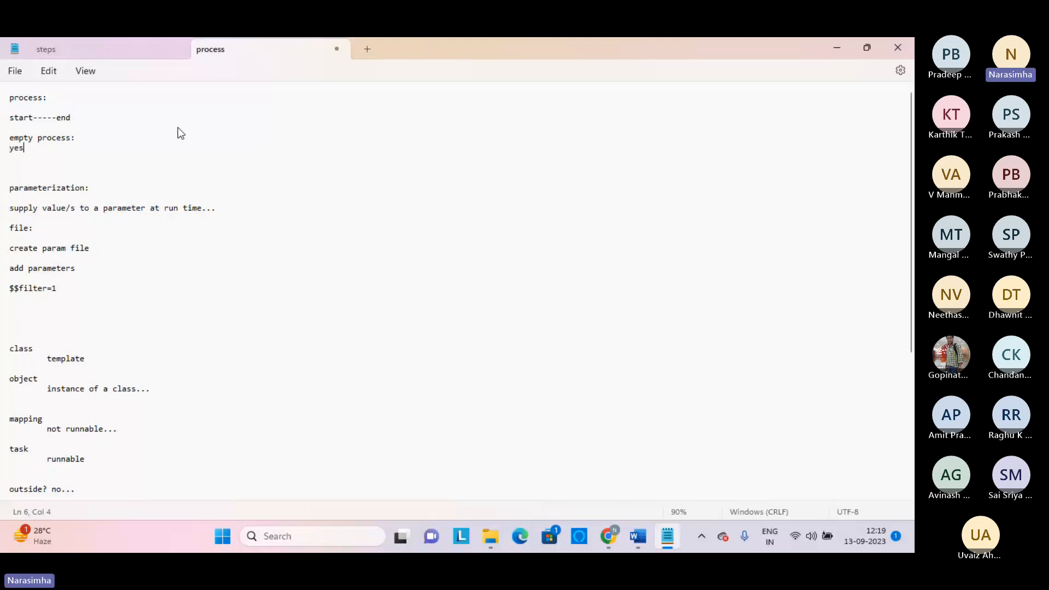
{"action": "key", "text": "Return"}
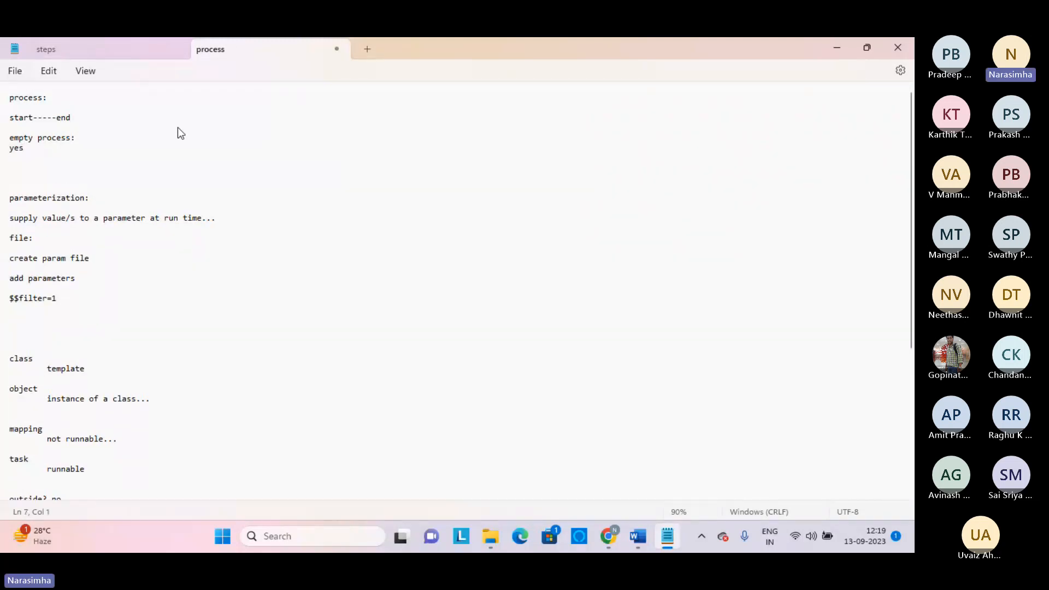
{"action": "key", "text": "Return"}
Step: Start a 'start:' section with indented 'who' and 'ana...' lines
{"action": "type", "text": "sta"}
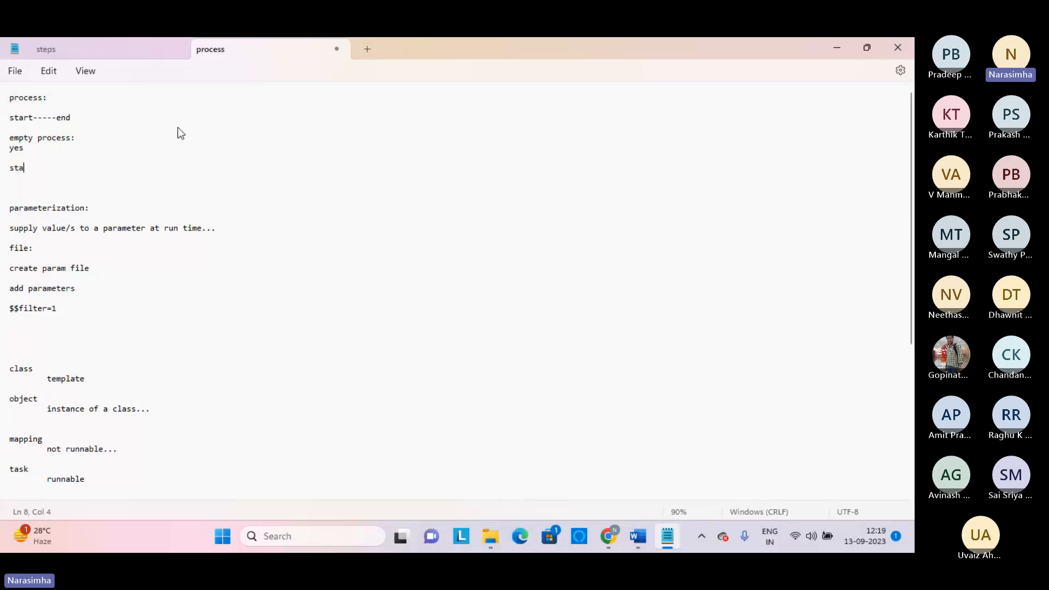
{"action": "type", "text": "rt:"}
{"action": "key", "text": "Return"}
{"action": "key", "text": "Tab"}
{"action": "type", "text": "who"}
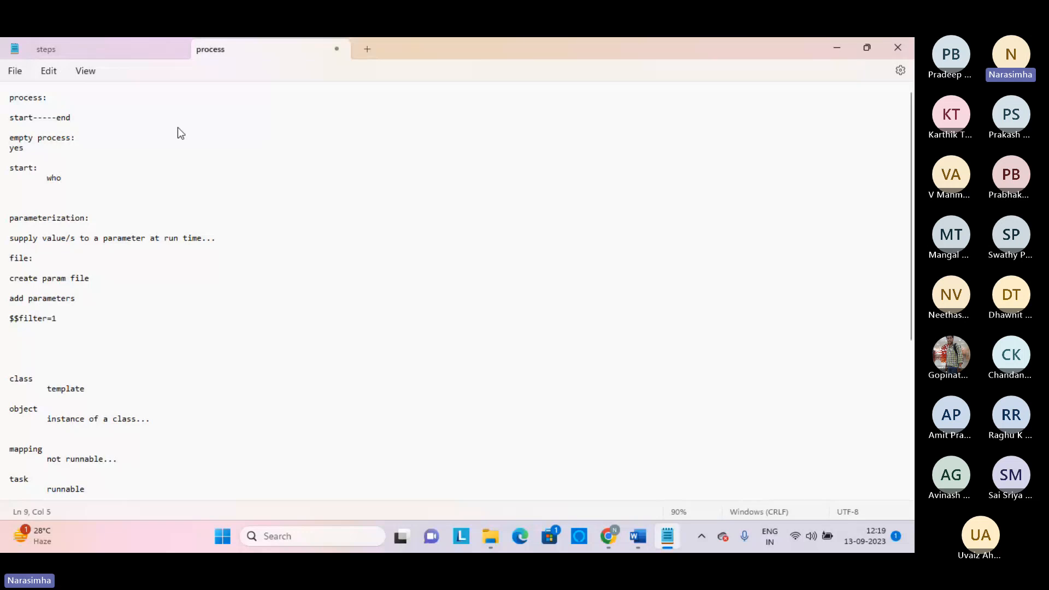
{"action": "key", "text": "Return"}
{"action": "key", "text": "Tab"}
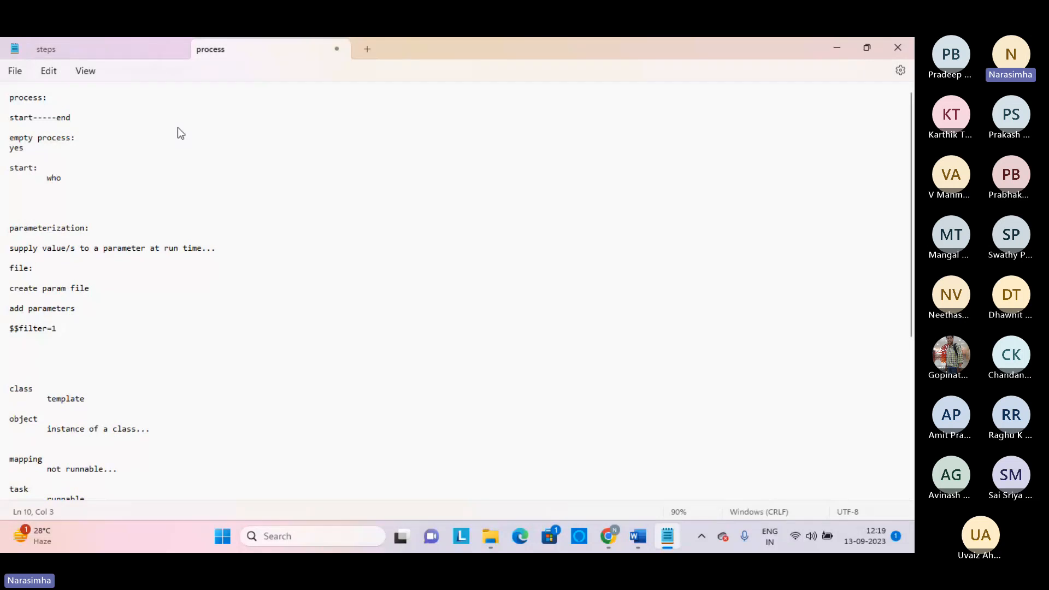
{"action": "type", "text": "ana..."}
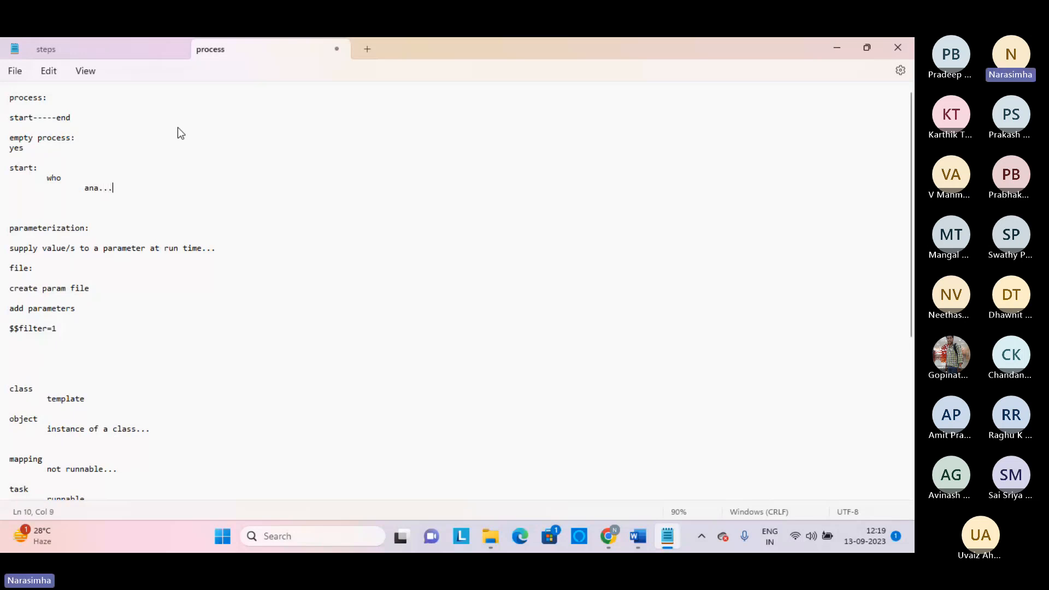
{"action": "key", "text": "Return"}
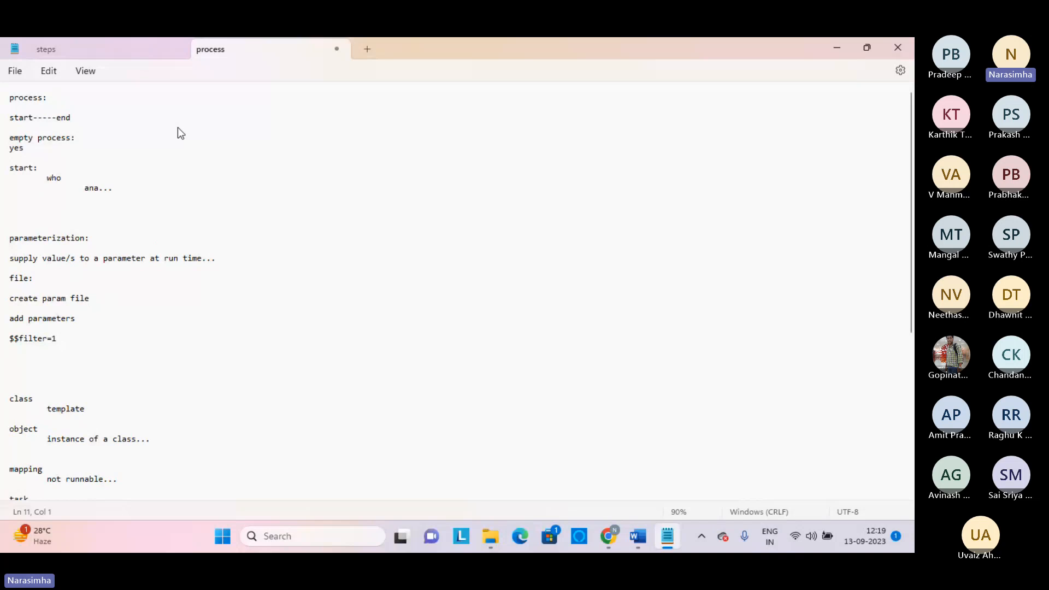
{"action": "key", "text": "Tab"}
{"action": "key", "text": "Tab"}
{"action": "key", "text": "Up"}
{"action": "key", "text": "Up"}
{"action": "key", "text": "Up"}
{"action": "key", "text": "End"}
{"action": "key", "text": "Return"}
{"action": "key", "text": "Tab"}
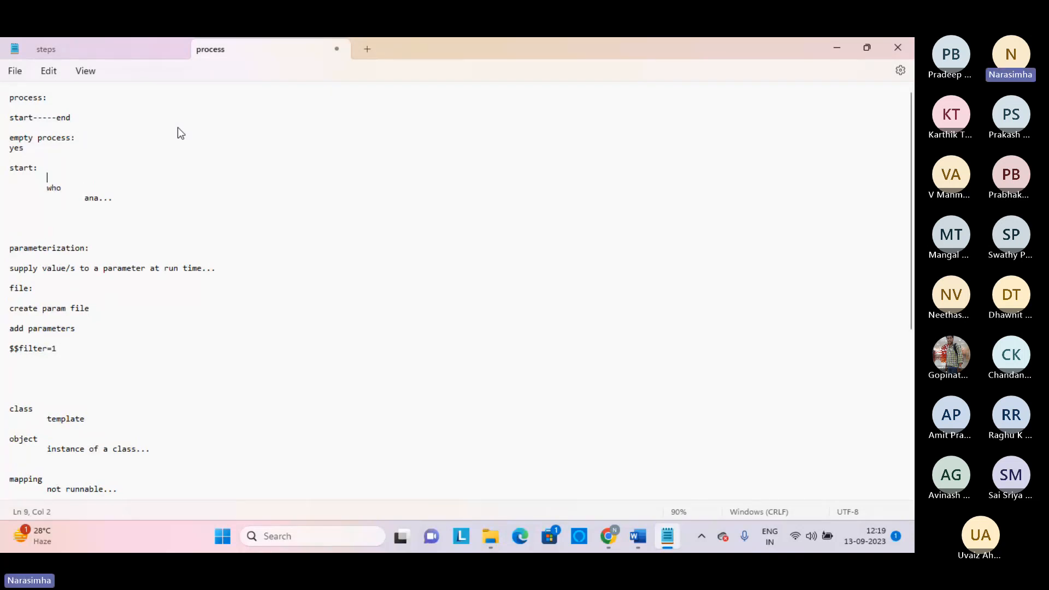
{"action": "key", "text": "Tab"}
Step: Add indented 'soap/', 'user' and 'group' lines under the start: section
{"action": "type", "text": "soap"}
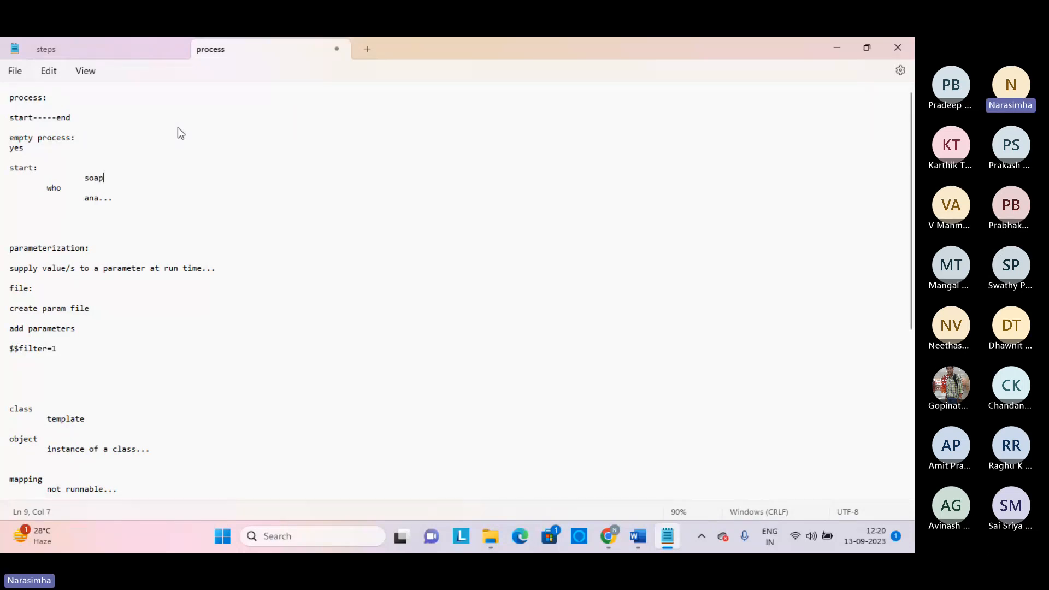
{"action": "type", "text": "/"}
{"action": "key", "text": "Down"}
{"action": "key", "text": "Home"}
{"action": "key", "text": "Up"}
{"action": "key", "text": "End"}
{"action": "key", "text": "Down"}
{"action": "key", "text": "Down"}
{"action": "key", "text": "Down"}
{"action": "key", "text": "Down"}
{"action": "key", "text": "Return"}
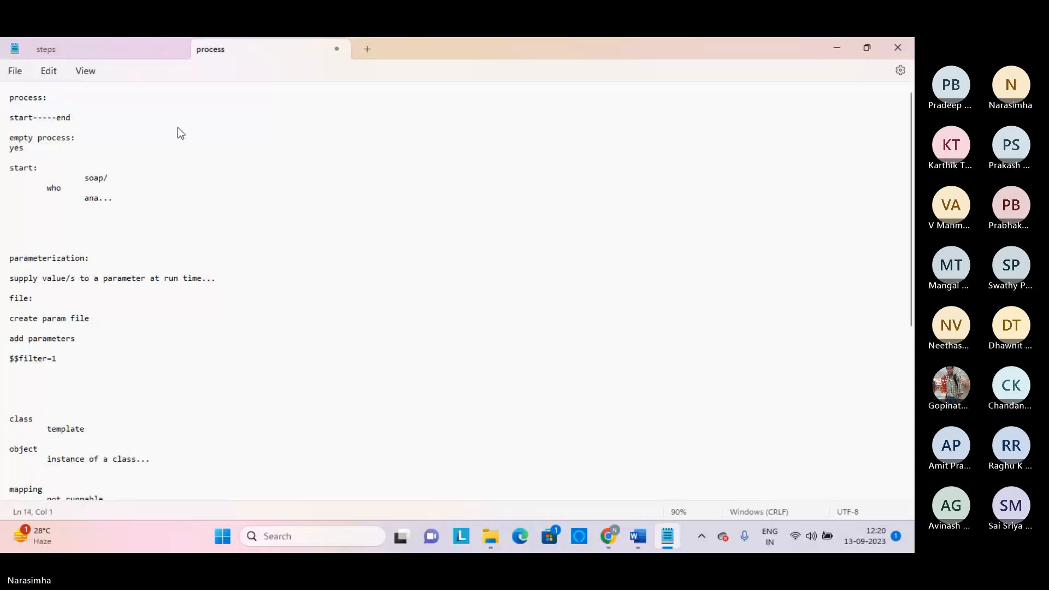
{"action": "key", "text": "Up"}
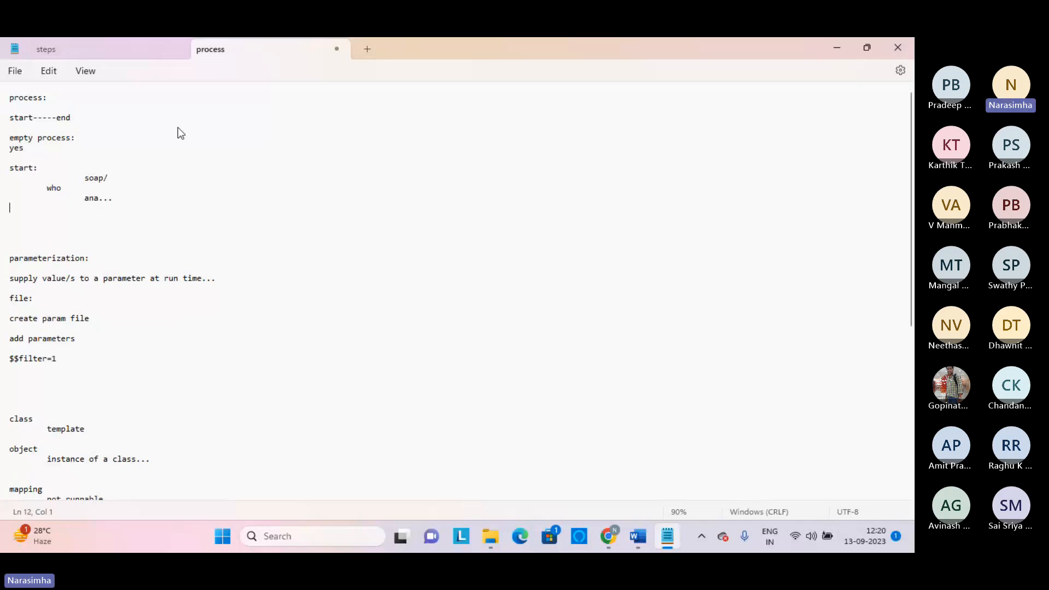
{"action": "key", "text": "Up"}
{"action": "key", "text": "Up"}
{"action": "key", "text": "Left"}
{"action": "key", "text": "Return"}
{"action": "key", "text": "Return"}
{"action": "key", "text": "Caps_Lock"}
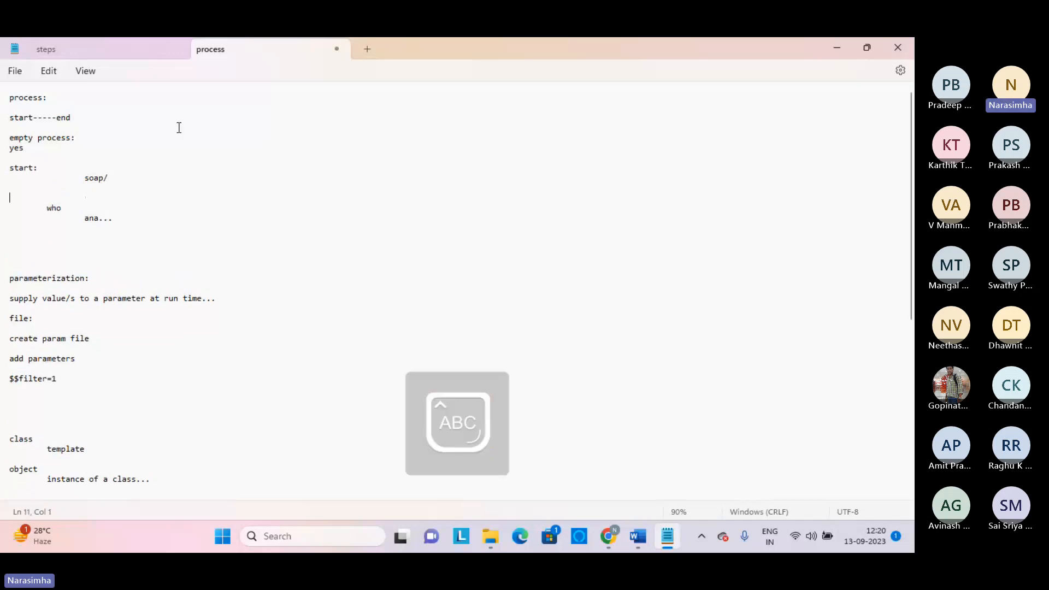
{"action": "key", "text": "Tab"}
{"action": "type", "text": "er"}
{"action": "key", "text": "Return"}
{"action": "key", "text": "Tab"}
{"action": "type", "text": "group"}
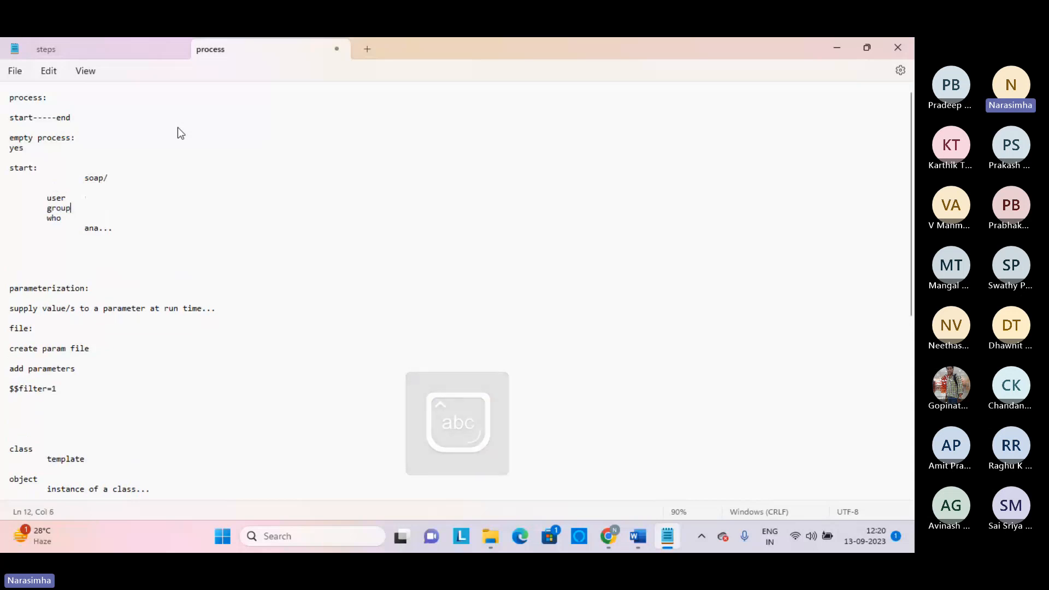
{"action": "key", "text": "Return"}
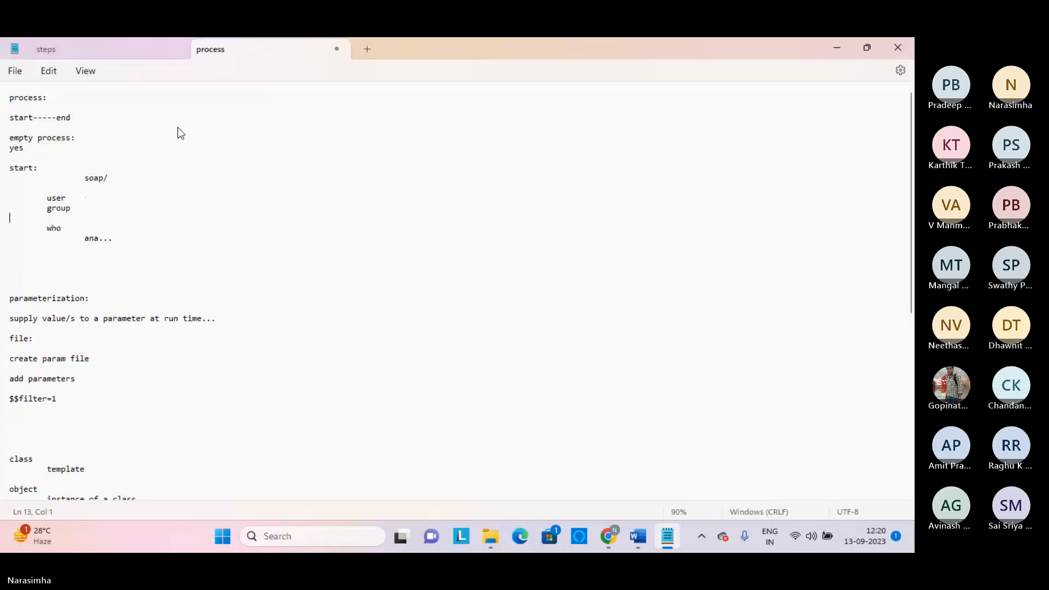
{"action": "key", "text": "Up"}
{"action": "key", "text": "Up"}
{"action": "key", "text": "Up"}
{"action": "key", "text": "Up"}
{"action": "key", "text": "Up"}
{"action": "key", "text": "Up"}
{"action": "key", "text": "Up"}
{"action": "key", "text": "Up"}
{"action": "key", "text": "Up"}
{"action": "key", "text": "Up"}
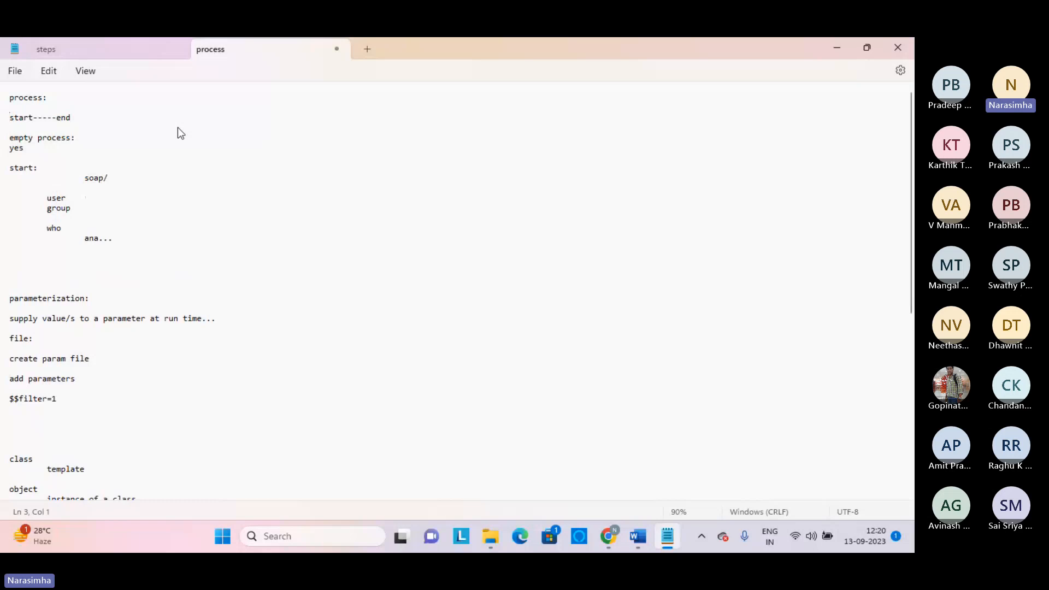
Step: Add 'save' and 'publish' lines below 'ana...'
{"action": "left_click", "coordinate": [86, 263]}
{"action": "type", "text": "save"}
{"action": "key", "text": "Return"}
{"action": "type", "text": "p"}
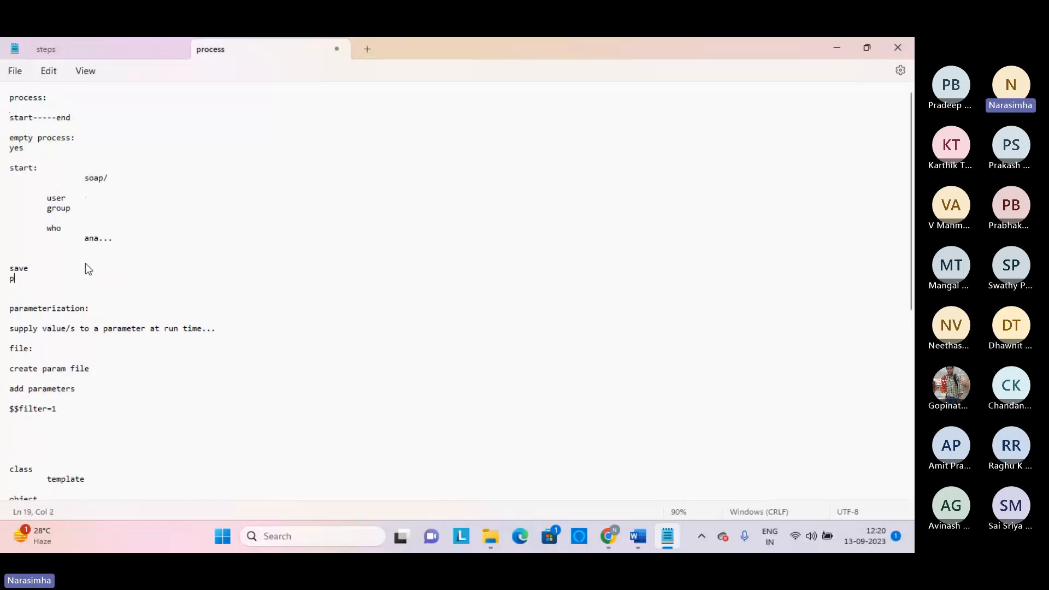
{"action": "type", "text": "ublish"}
{"action": "key", "text": "Return"}
{"action": "key", "text": "Return"}
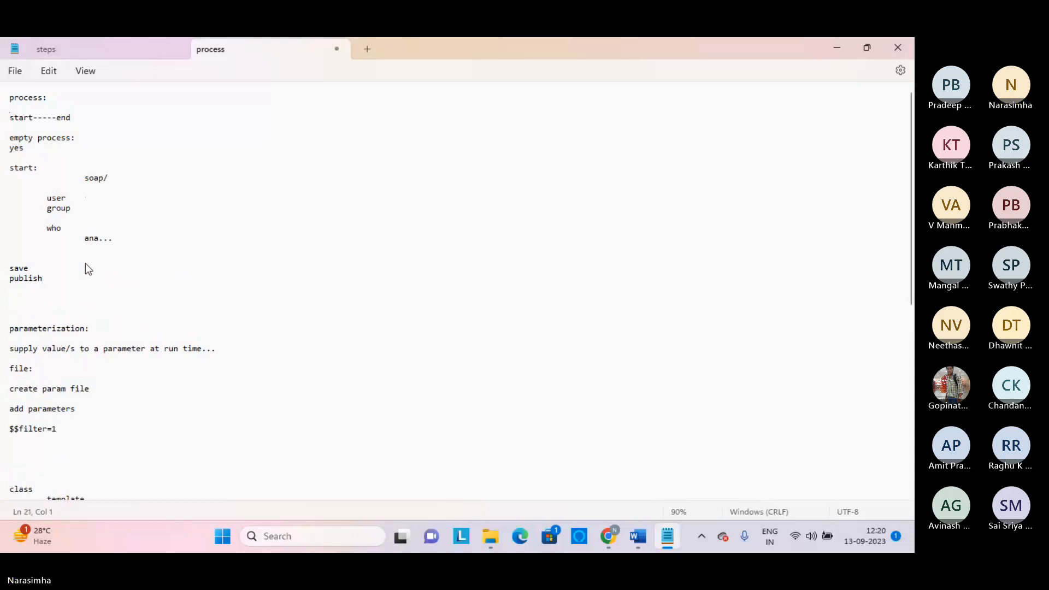
Step: Write a 'browser:' note: service URL, then indented '{}' and 'process exectured succesfully...'
{"action": "type", "text": "browser"}
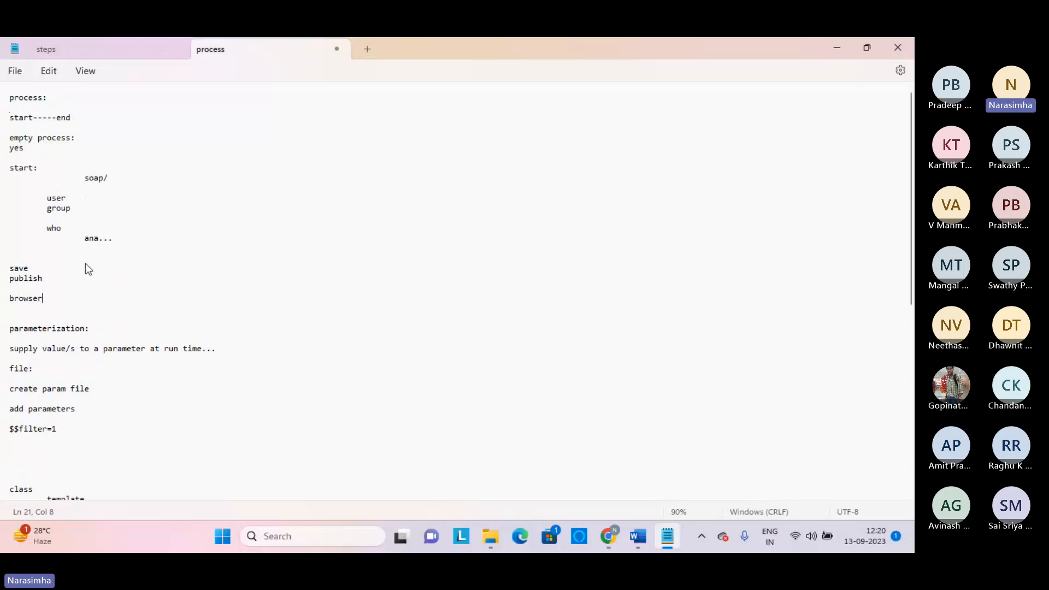
{"action": "type", "text": ":"}
{"action": "key", "text": "Return"}
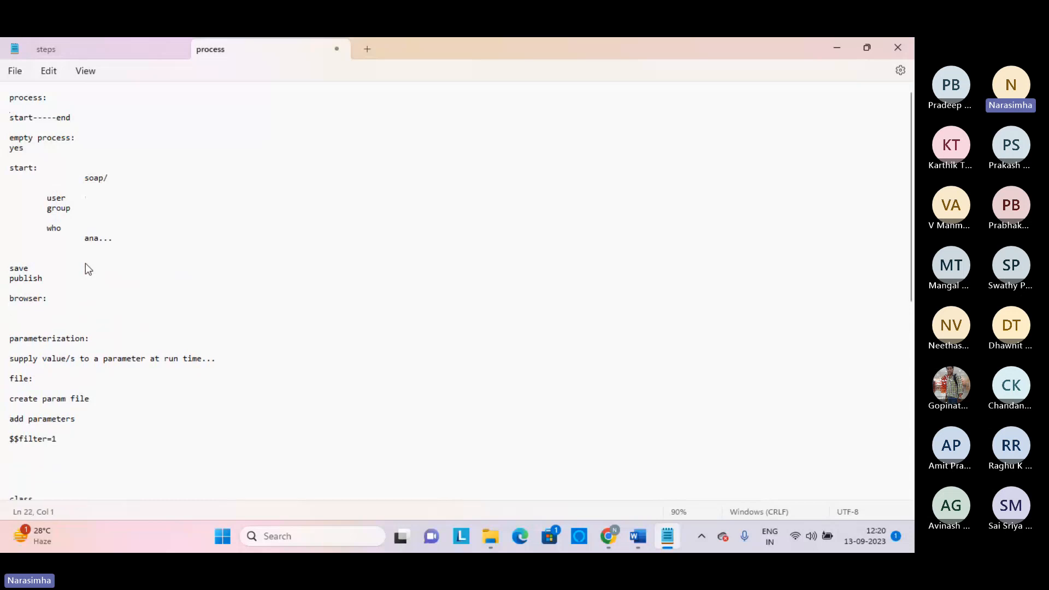
{"action": "type", "text": "service"}
{"action": "key", "text": "Caps_Lock"}
{"action": "type", "text": "U"}
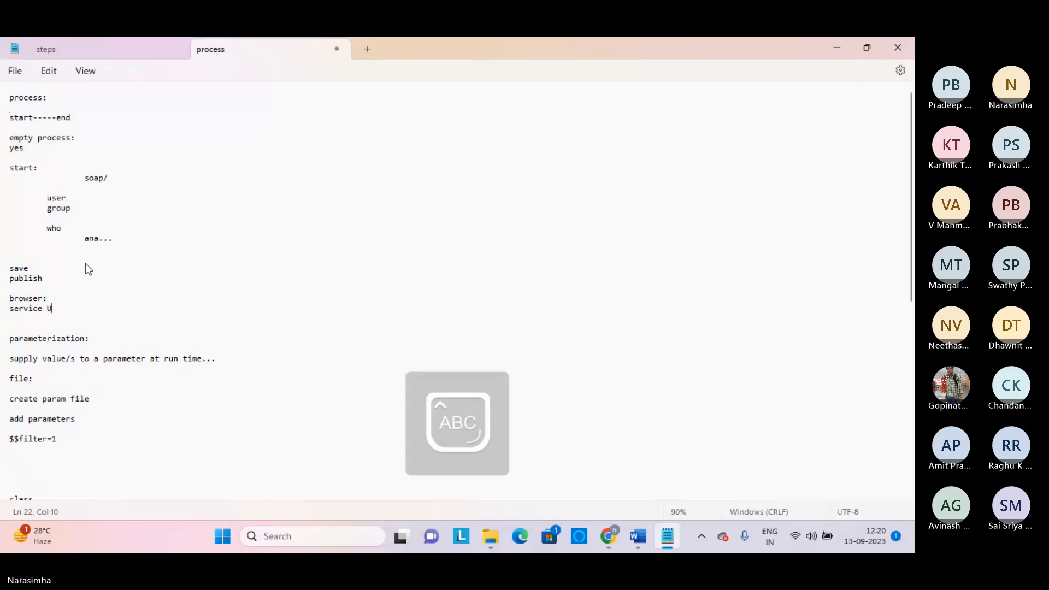
{"action": "type", "text": "RL"}
{"action": "key", "text": "Caps_Lock"}
{"action": "key", "text": "Return"}
{"action": "key", "text": "Tab"}
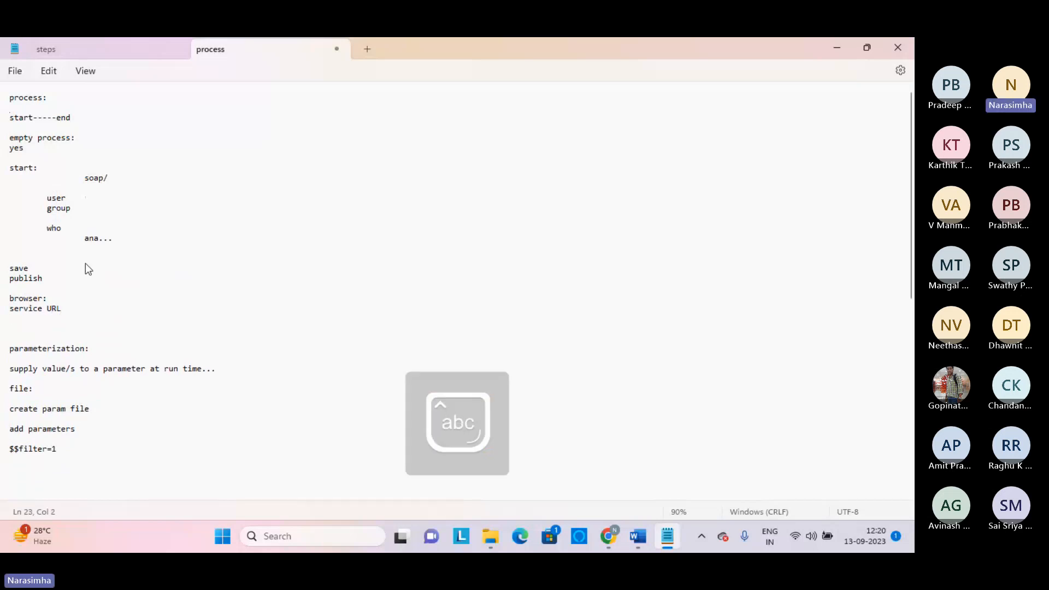
{"action": "type", "text": "{}"}
{"action": "key", "text": "Return"}
{"action": "key", "text": "Tab"}
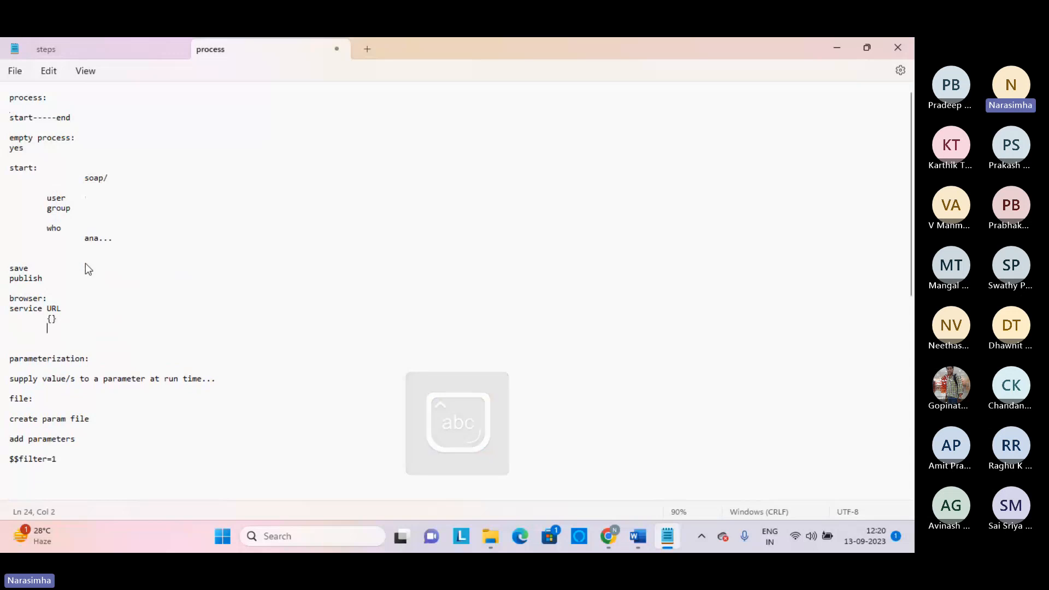
{"action": "type", "text": "process"}
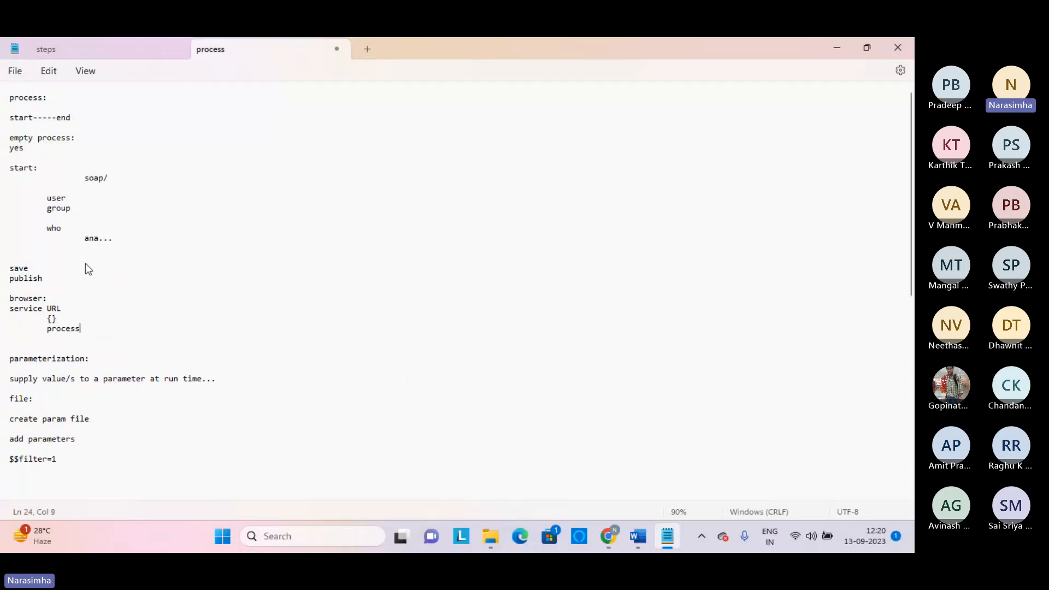
{"action": "type", "text": " exectur"}
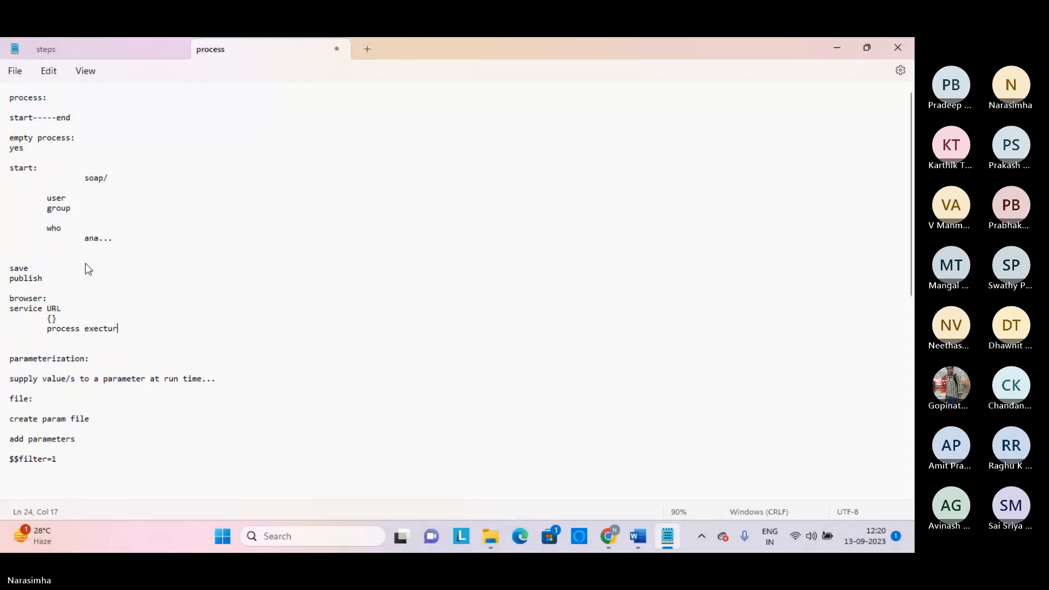
{"action": "type", "text": "ed suc"}
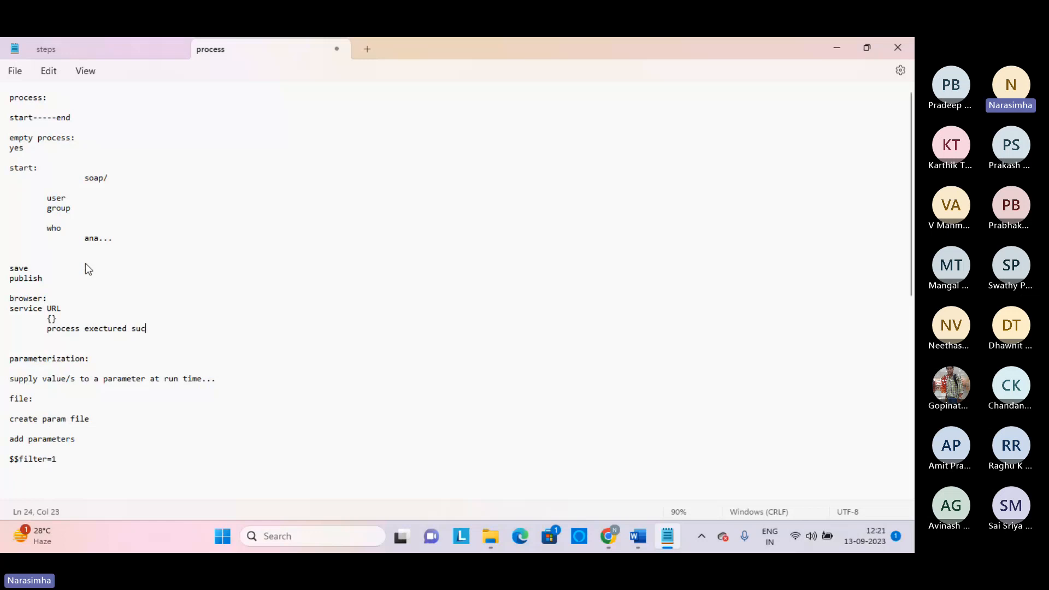
{"action": "type", "text": "cesfully..."}
{"action": "key", "text": "Return"}
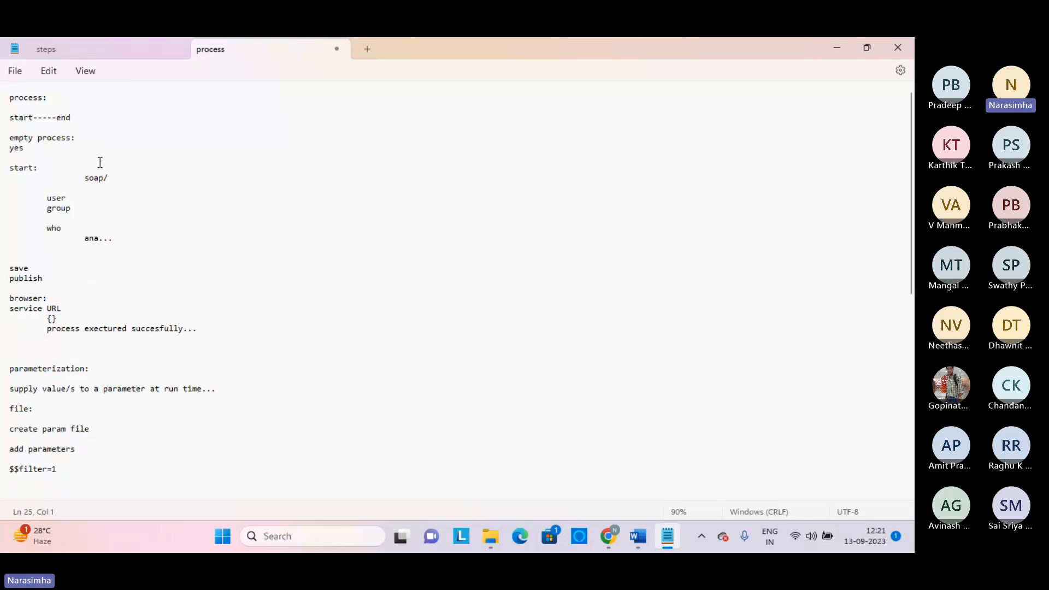
Step: Correct the misspelling 'exectured' to 'executed' in the browser notes
{"action": "left_click_drag", "start_coordinate": [32, 257], "coordinate": [158, 344]}
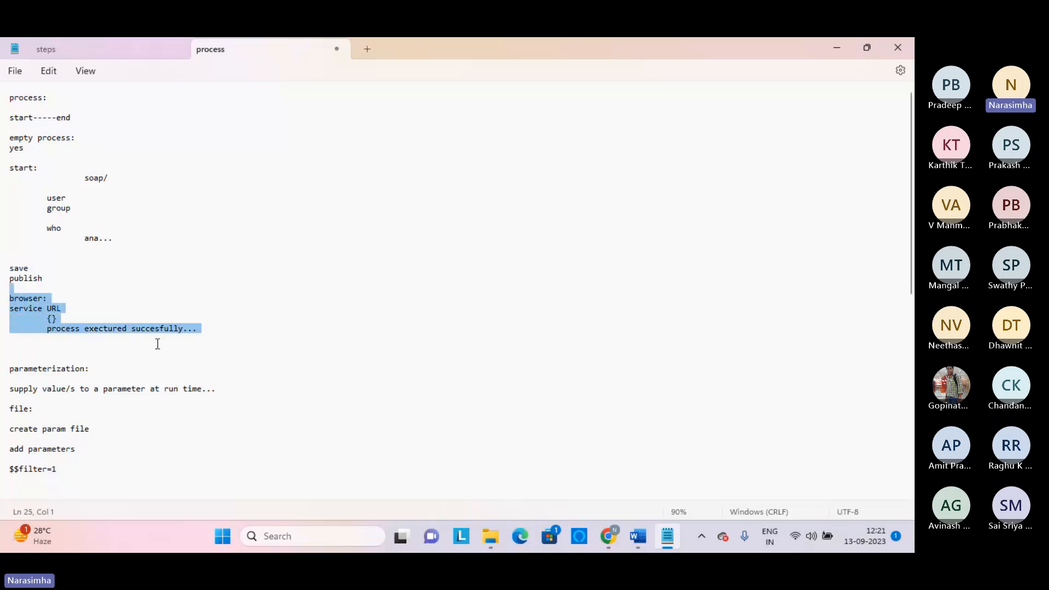
{"action": "left_click", "coordinate": [158, 343]}
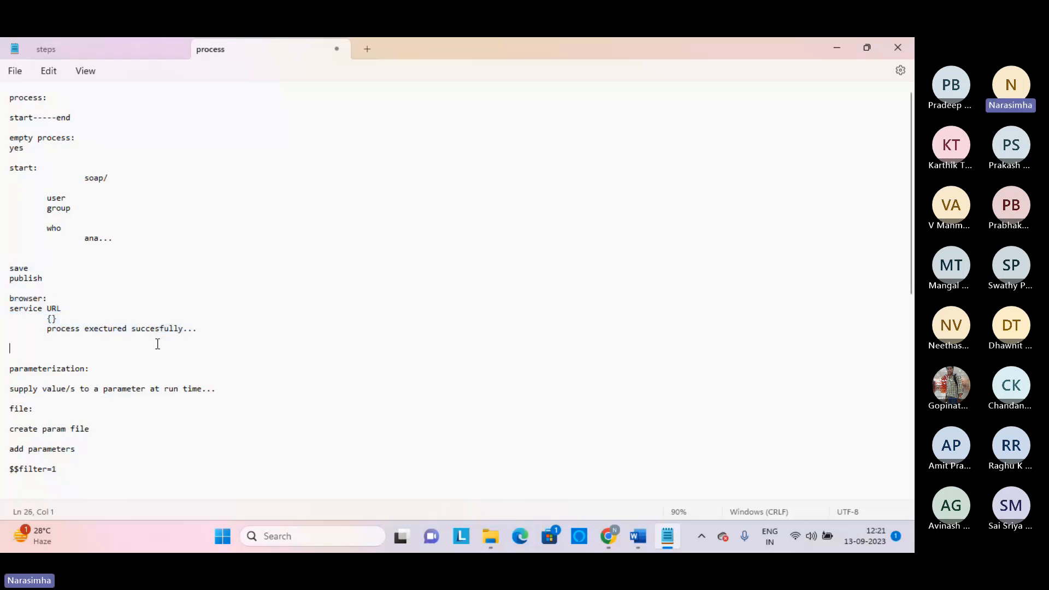
{"action": "left_click", "coordinate": [110, 329]}
{"action": "key", "text": "BackSpace"}
{"action": "key", "text": "Right"}
{"action": "key", "text": "Delete"}
{"action": "type", "text": "t"}
Step: Add a 'postman:' note with 'URL' beneath it
{"action": "key", "text": "Down"}
{"action": "key", "text": "Return"}
{"action": "type", "text": "p"}
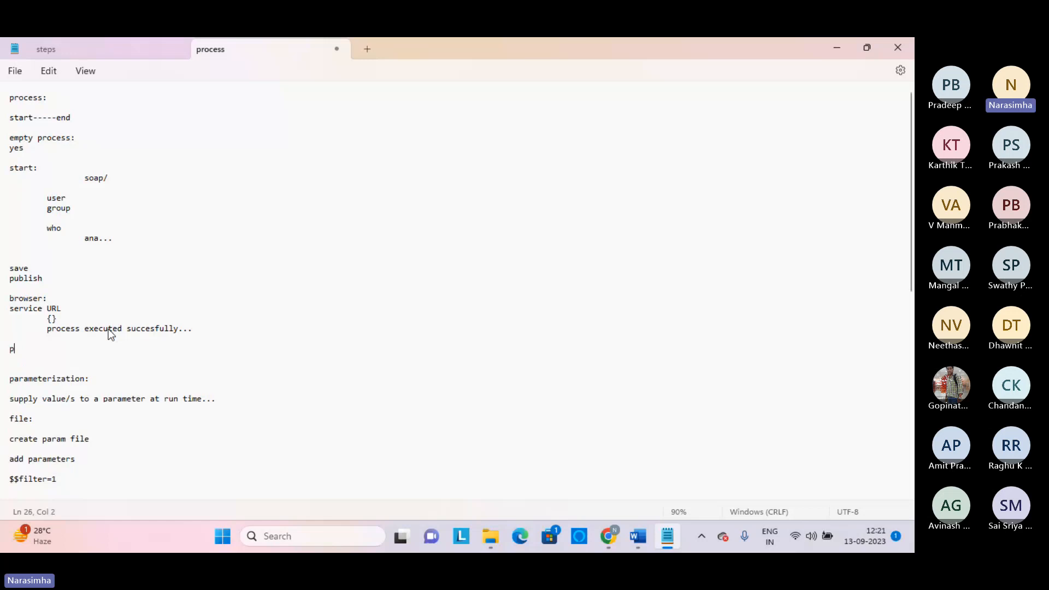
{"action": "type", "text": "ostman:"}
{"action": "key", "text": "Return"}
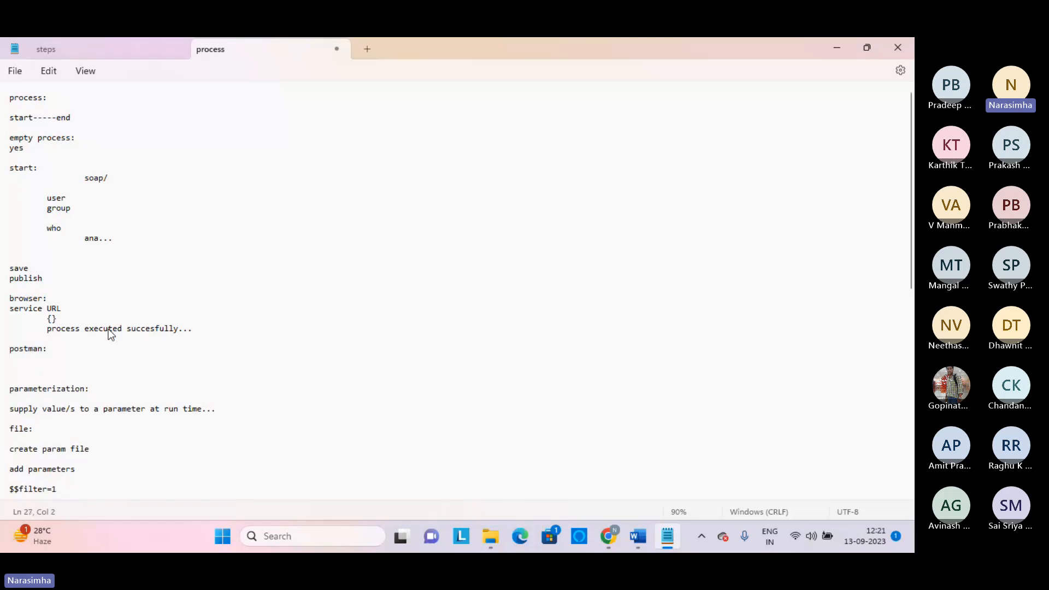
{"action": "key", "text": "Caps_Lock"}
{"action": "type", "text": "URL"}
{"action": "key", "text": "Caps_Lock"}
{"action": "key", "text": "Return"}
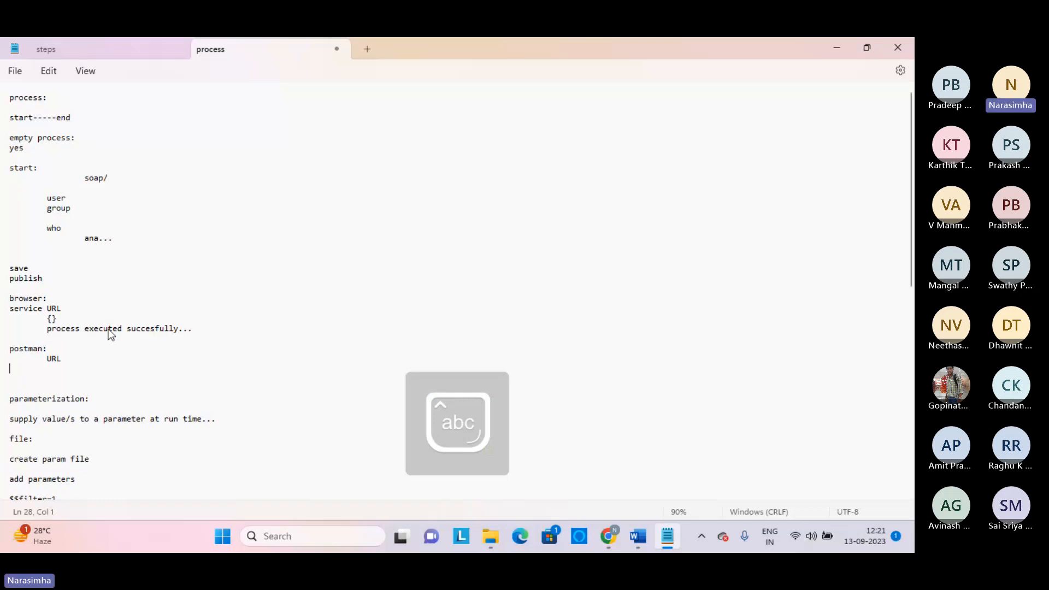
{"action": "key", "text": "Return"}
Step: Add an 'application:' note with indented 'SOAP' and 'execute....' lines
{"action": "type", "text": "appl"}
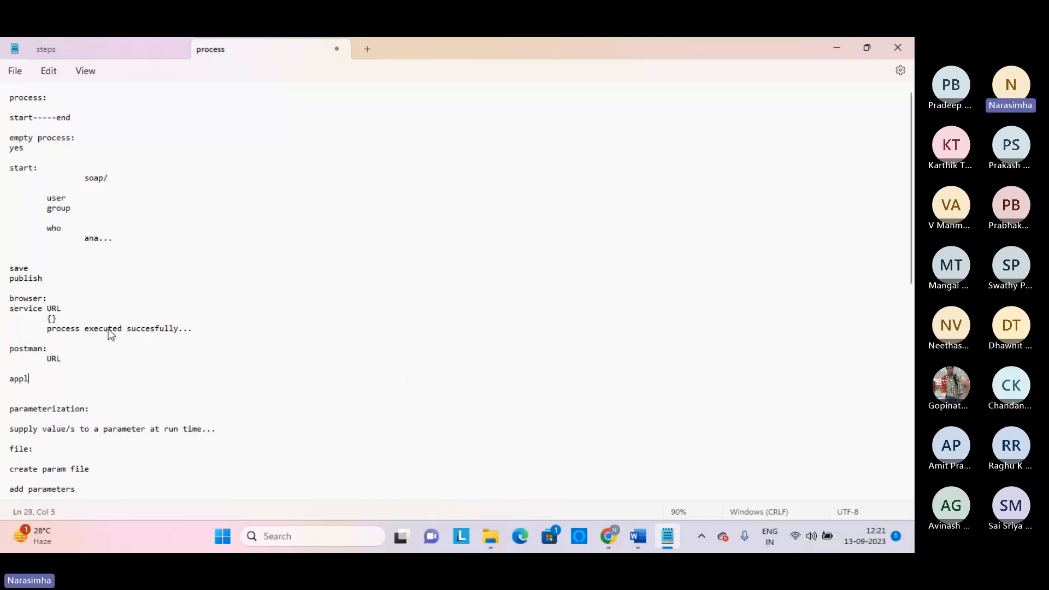
{"action": "type", "text": "ication:"}
{"action": "key", "text": "Return"}
{"action": "key", "text": "Tab"}
{"action": "key", "text": "Caps_Lock"}
{"action": "type", "text": "SOA"}
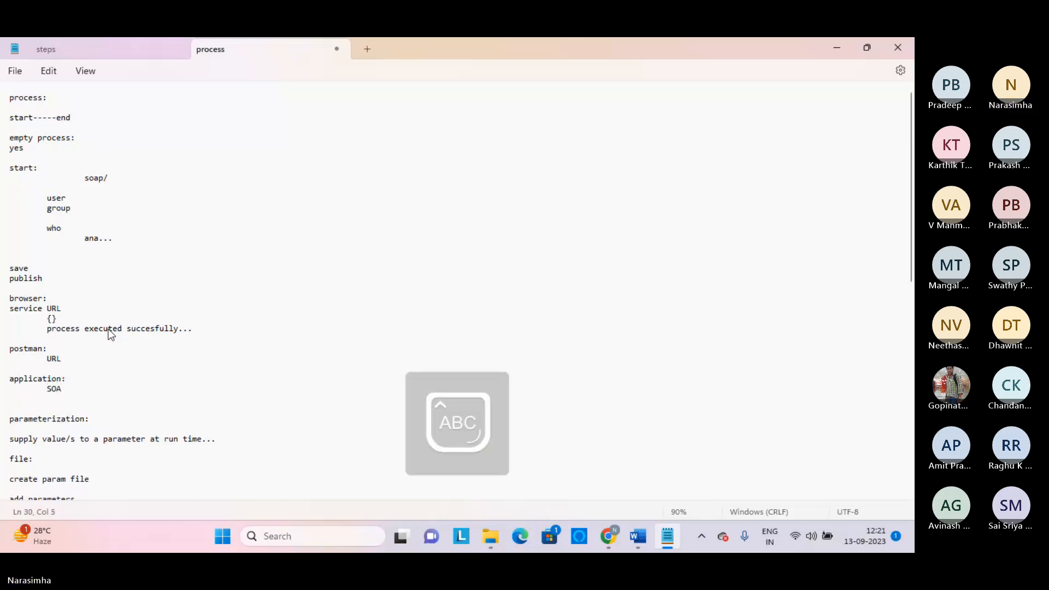
{"action": "type", "text": "P"}
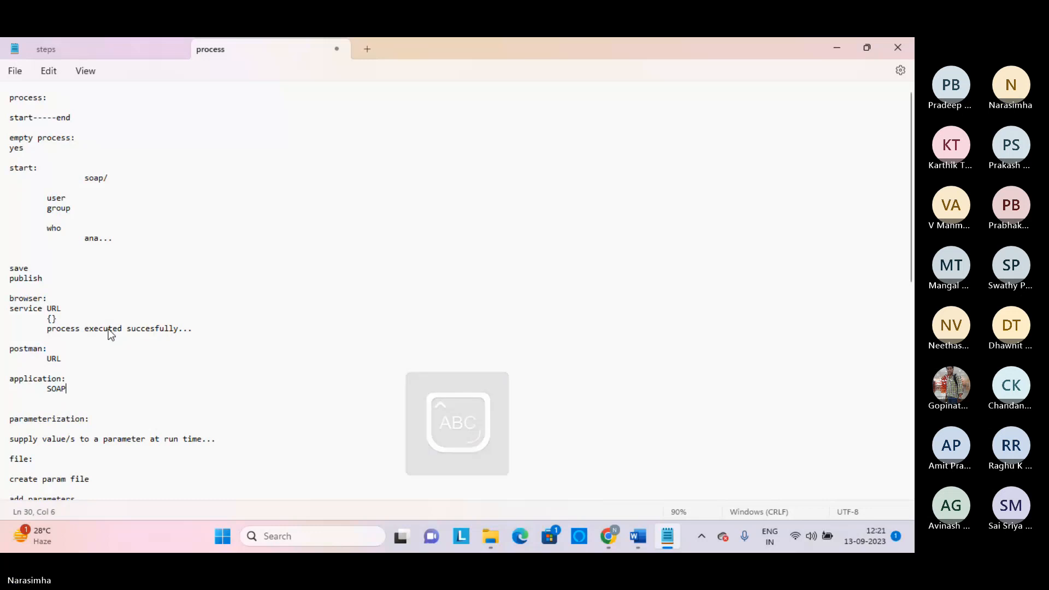
{"action": "key", "text": "Return"}
{"action": "key", "text": "Caps_Lock"}
{"action": "key", "text": "Return"}
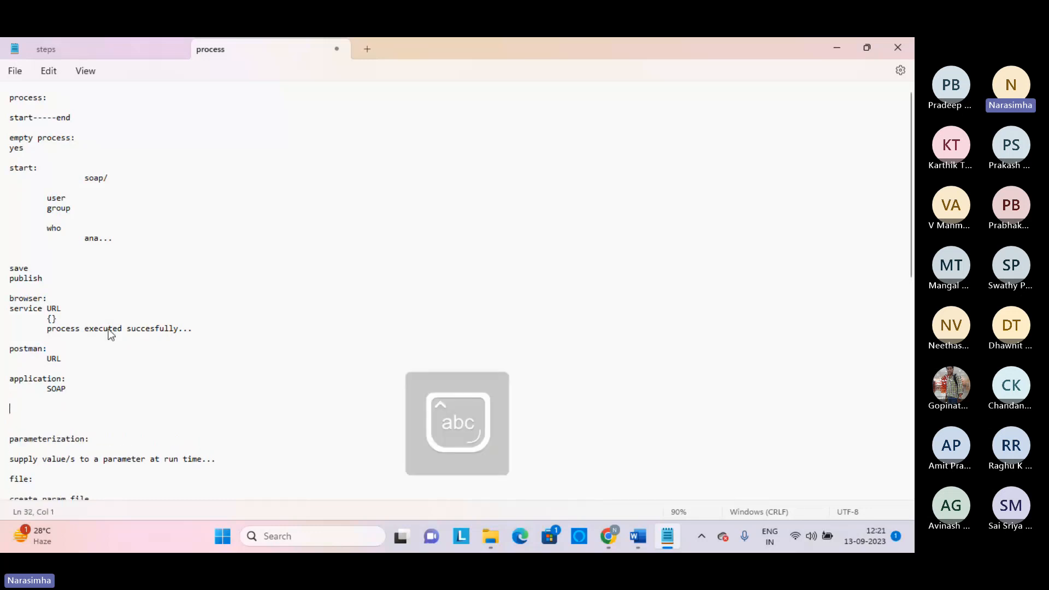
{"action": "key", "text": "Tab"}
{"action": "type", "text": "execute...."}
{"action": "key", "text": "Return"}
Step: Add a 'service:' note with '...' beneath it, followed by a 'no...' line
{"action": "key", "text": "Return"}
{"action": "type", "text": "servi"}
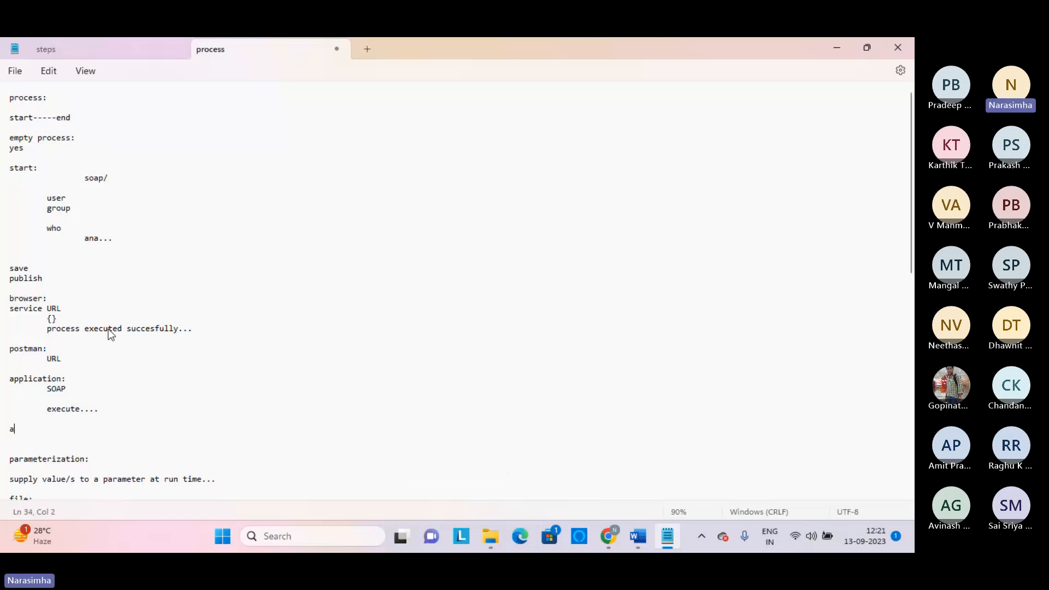
{"action": "type", "text": "ce:"}
{"action": "key", "text": "Return"}
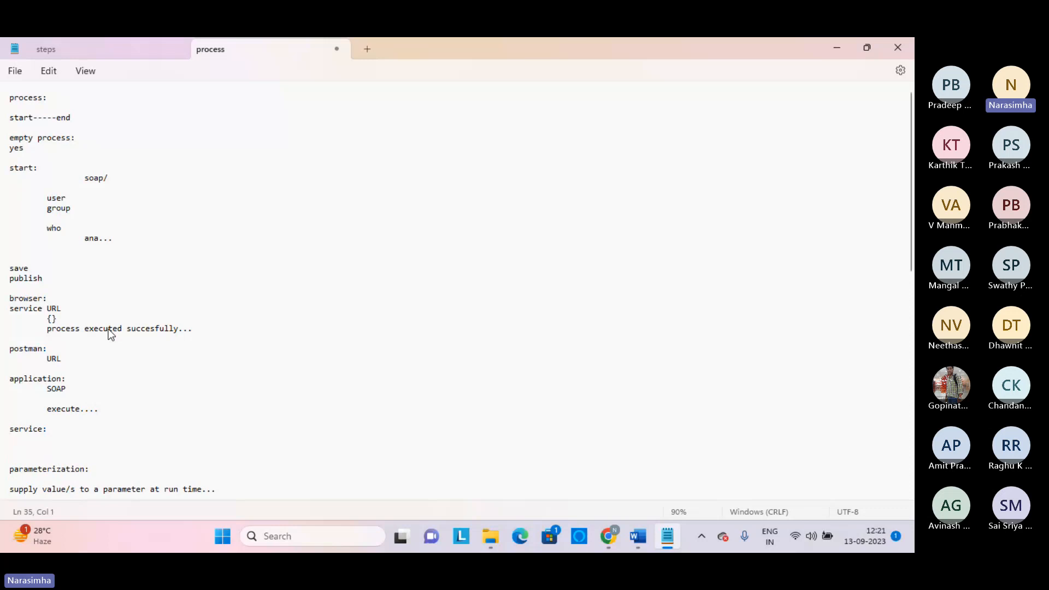
{"action": "key", "text": "shift+Up"}
{"action": "key", "text": "shift+Down"}
{"action": "key", "text": "Tab"}
{"action": "type", "text": "..."}
{"action": "key", "text": "Return"}
{"action": "key", "text": "Return"}
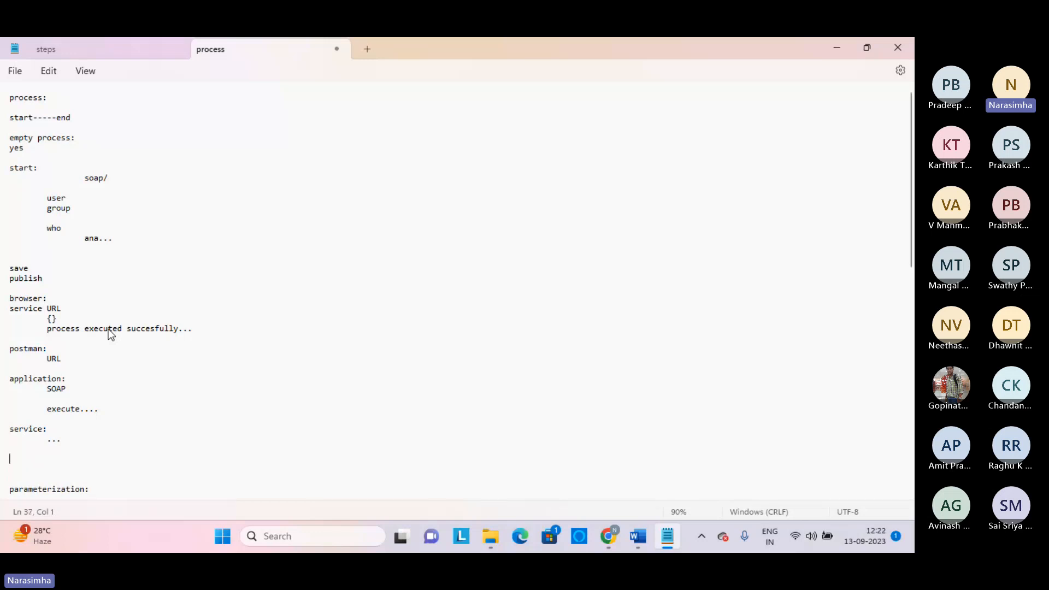
{"action": "type", "text": "stu"}
{"action": "key", "text": "BackSpace"}
{"action": "key", "text": "BackSpace"}
{"action": "key", "text": "BackSpace"}
{"action": "key", "text": "BackSpace"}
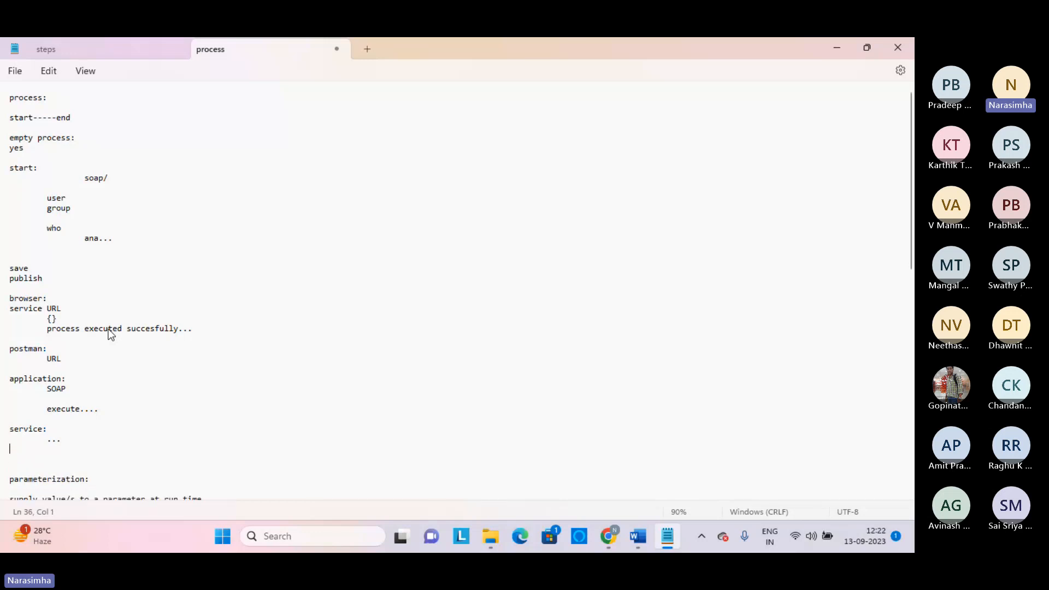
{"action": "key", "text": "Return"}
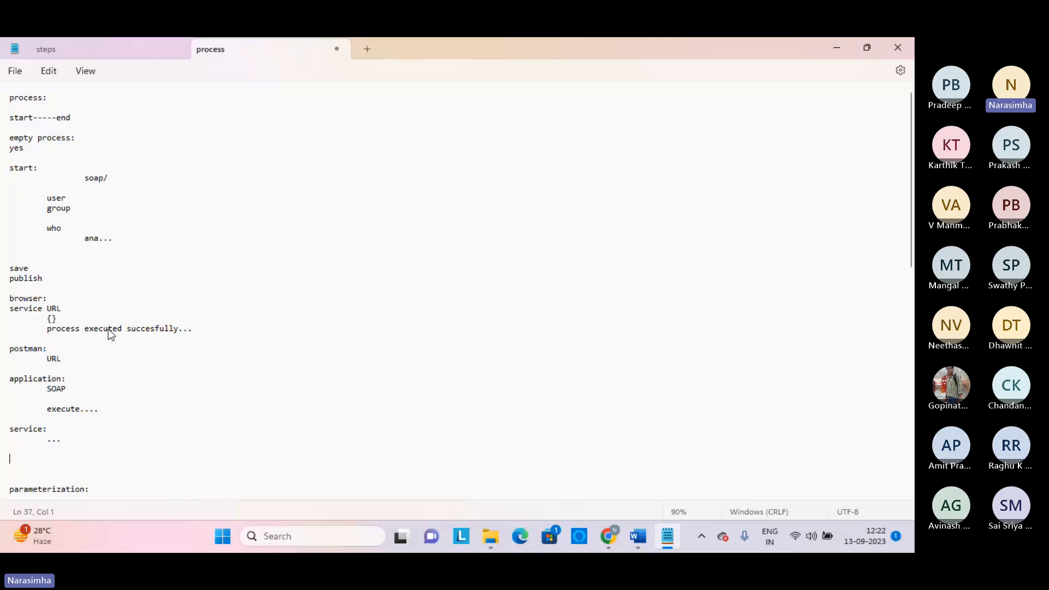
{"action": "type", "text": "no..."}
{"action": "key", "text": "Return"}
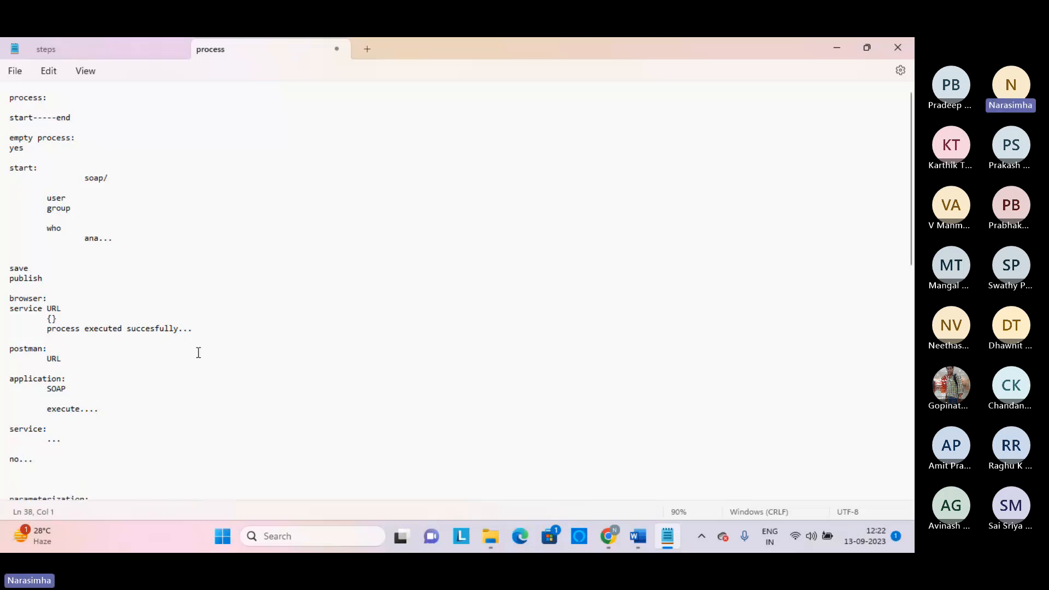
{"action": "left_click_drag", "start_coordinate": [102, 448], "coordinate": [2, 168]}
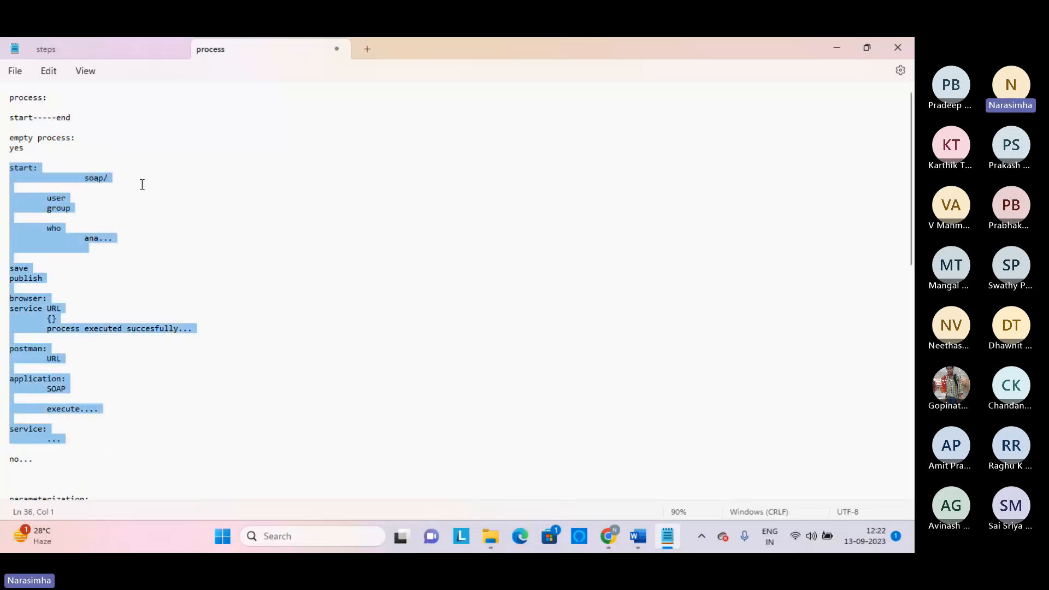
{"action": "left_click_drag", "start_coordinate": [66, 119], "coordinate": [136, 293]}
{"action": "left_click", "coordinate": [136, 299]}
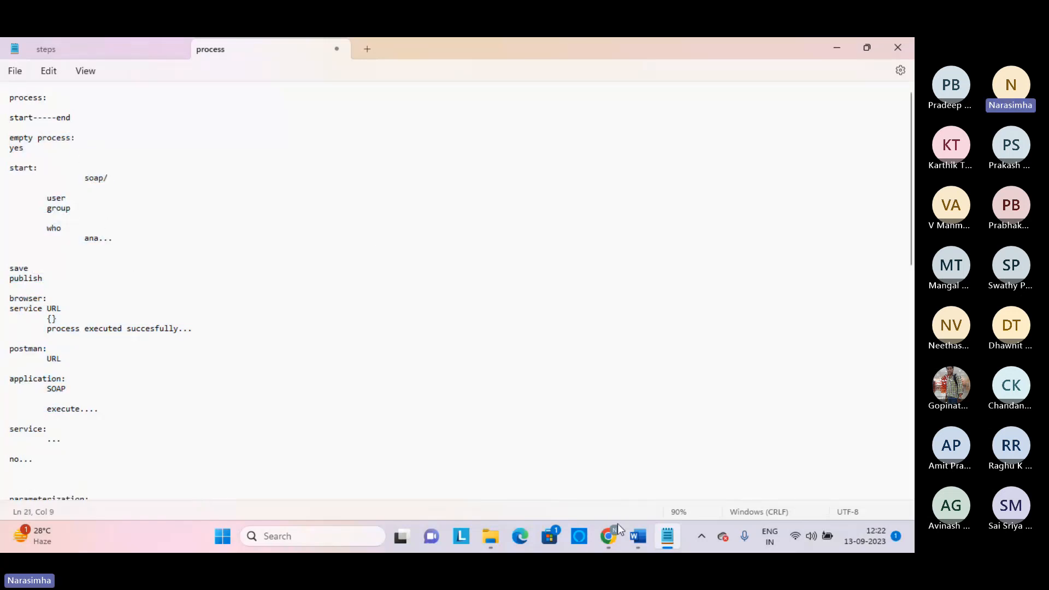
Step: In the Informatica window, dismiss the AppConnectionSalesForce publish-timeout message and open the New Asset dialog
{"action": "left_click", "coordinate": [609, 536]}
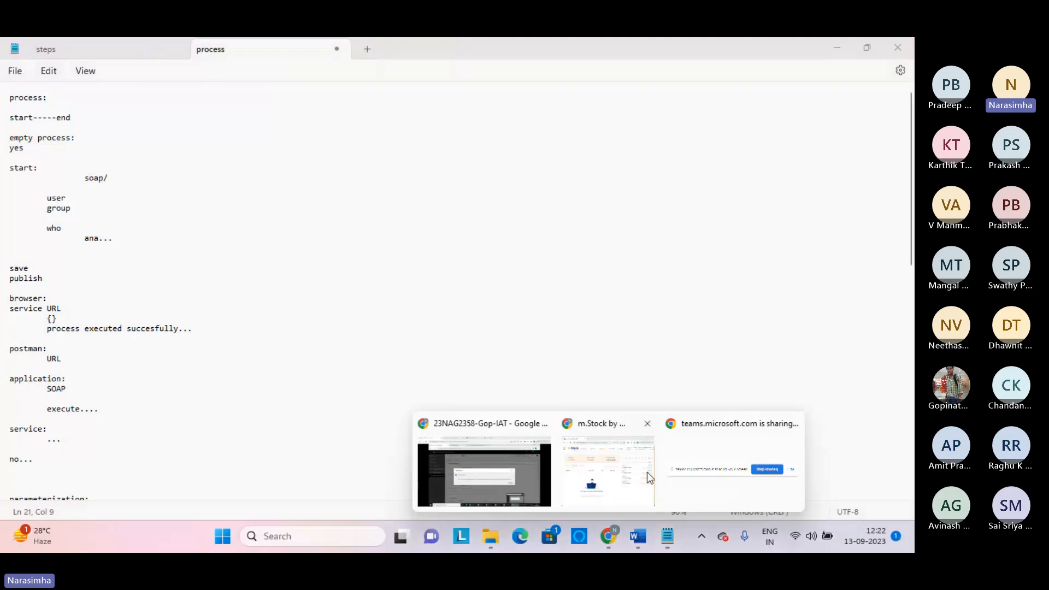
{"action": "left_click", "coordinate": [488, 471]}
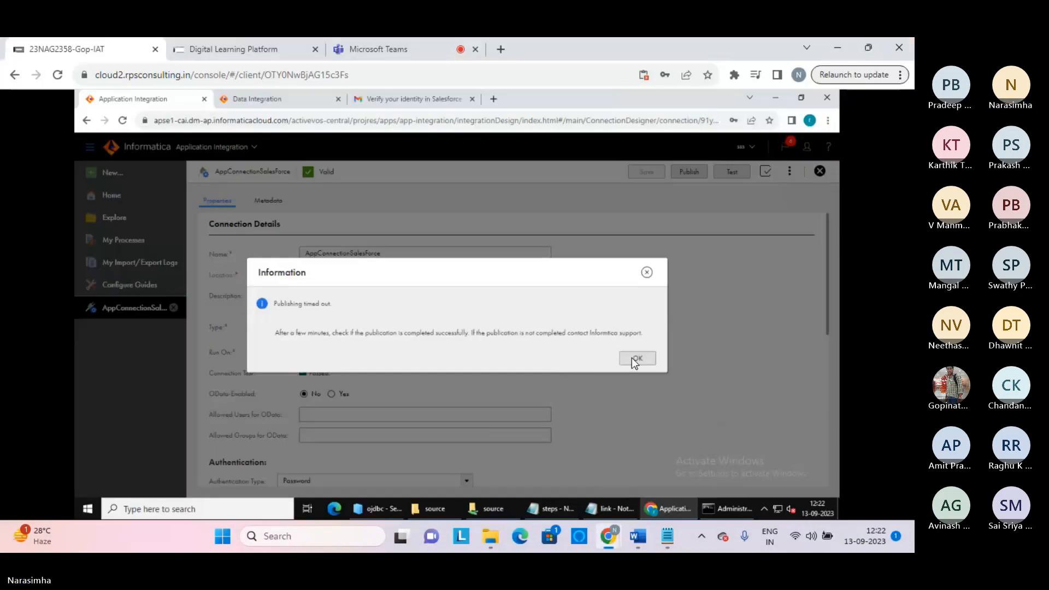
{"action": "left_click", "coordinate": [638, 360]}
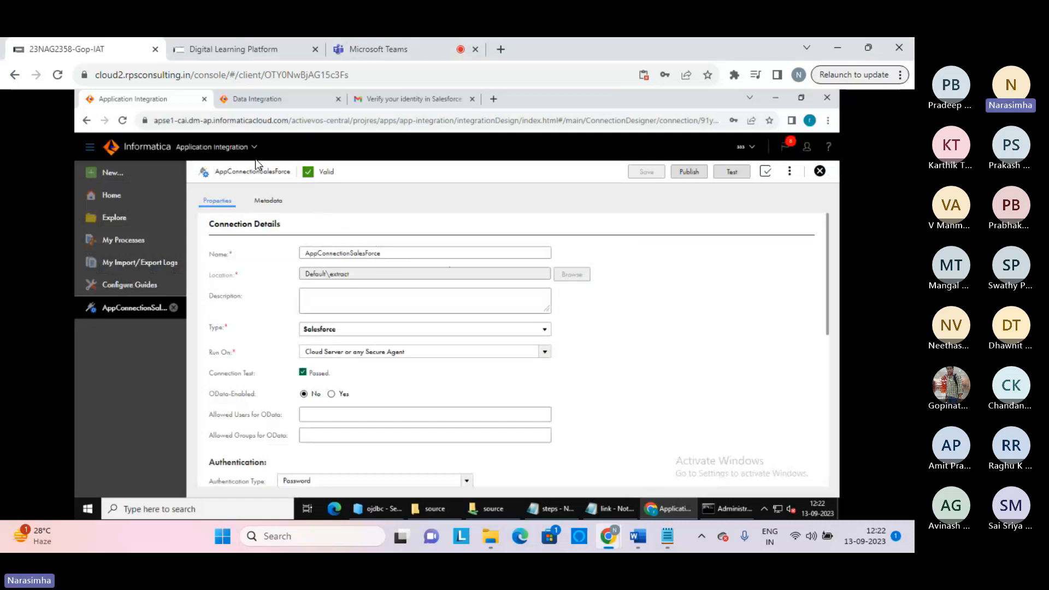
{"action": "left_click", "coordinate": [112, 174]}
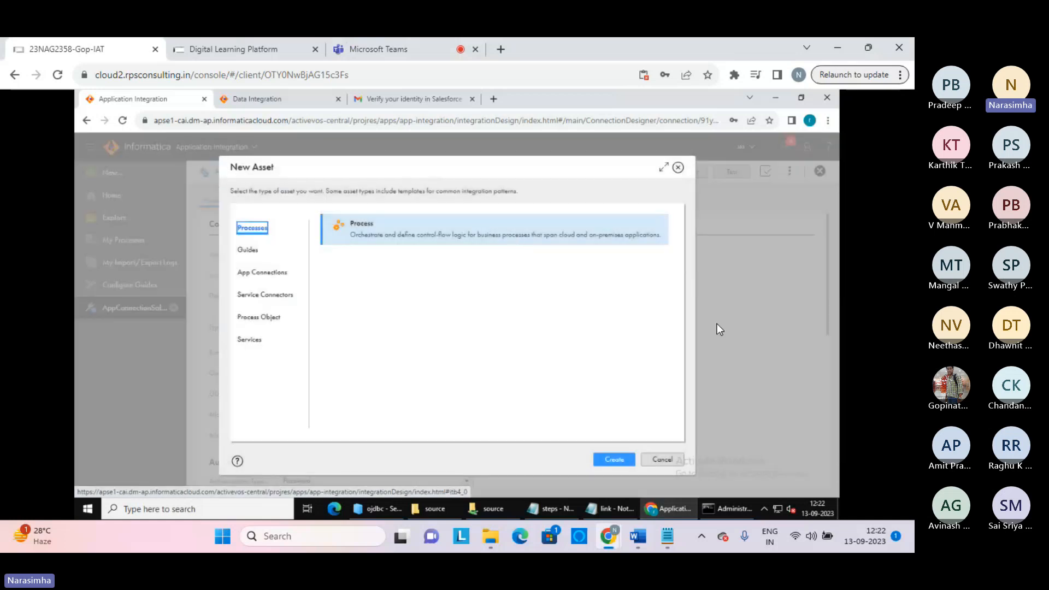
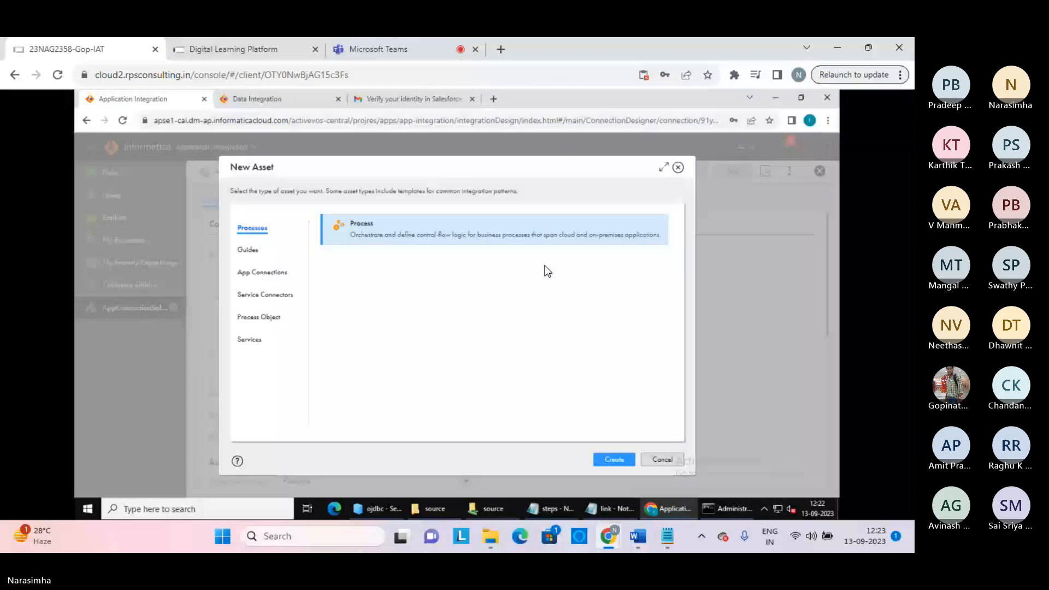
Step: Create Process2, find and select its End step, then enlarge the process properties area
{"action": "key", "text": "Return"}
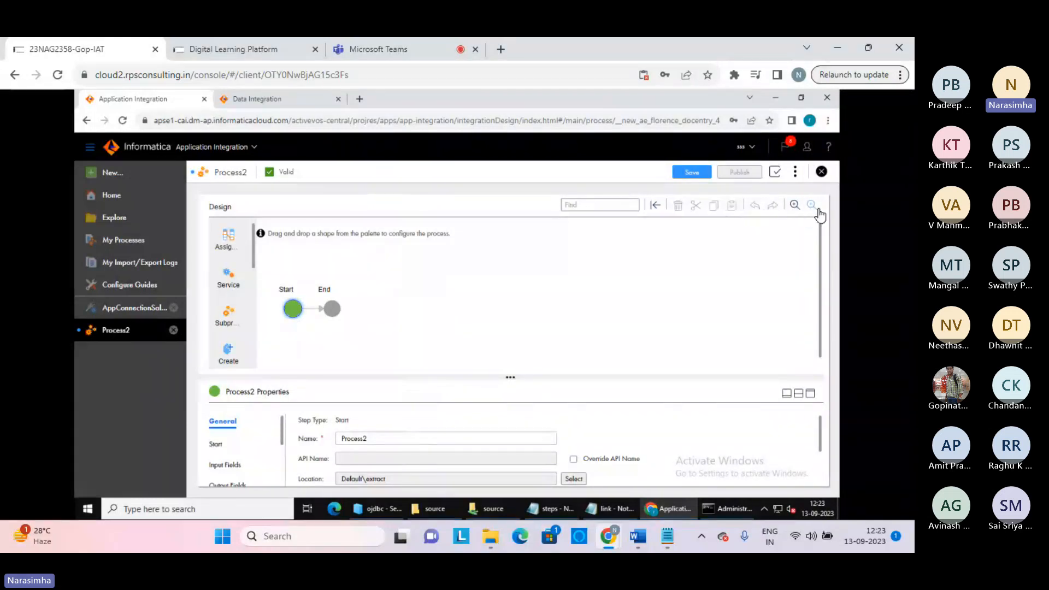
{"action": "left_click", "coordinate": [580, 207]}
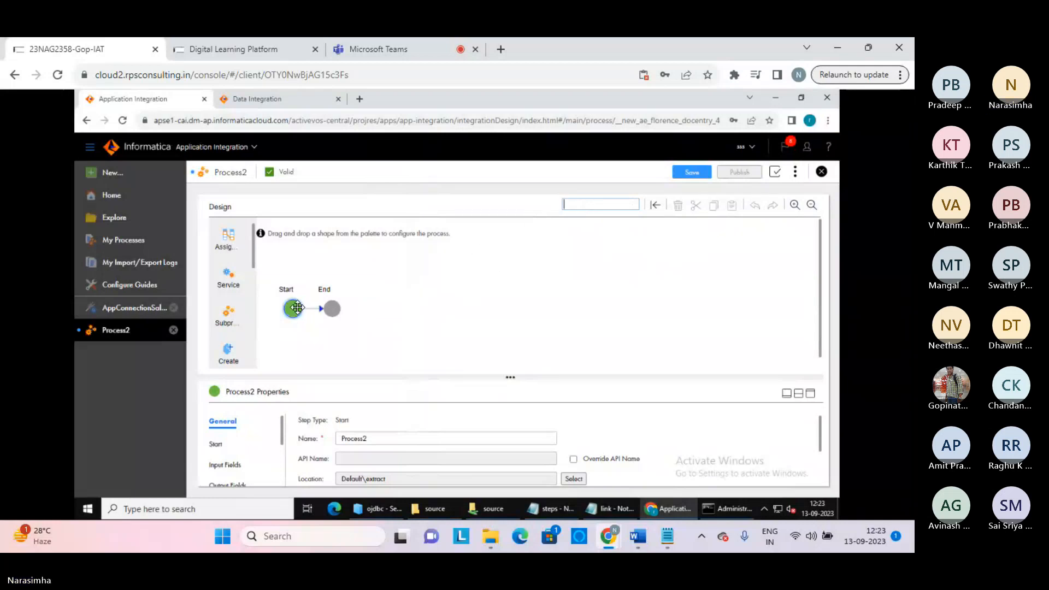
{"action": "key", "text": "Caps_Lock"}
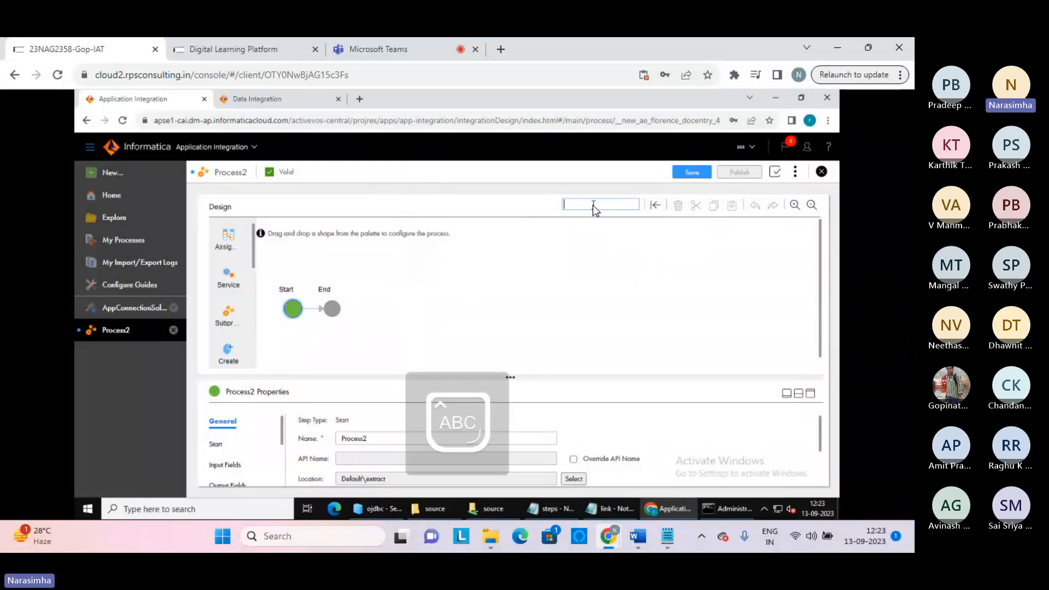
{"action": "type", "text": "E"}
{"action": "key", "text": "Caps_Lock"}
{"action": "type", "text": "nd"}
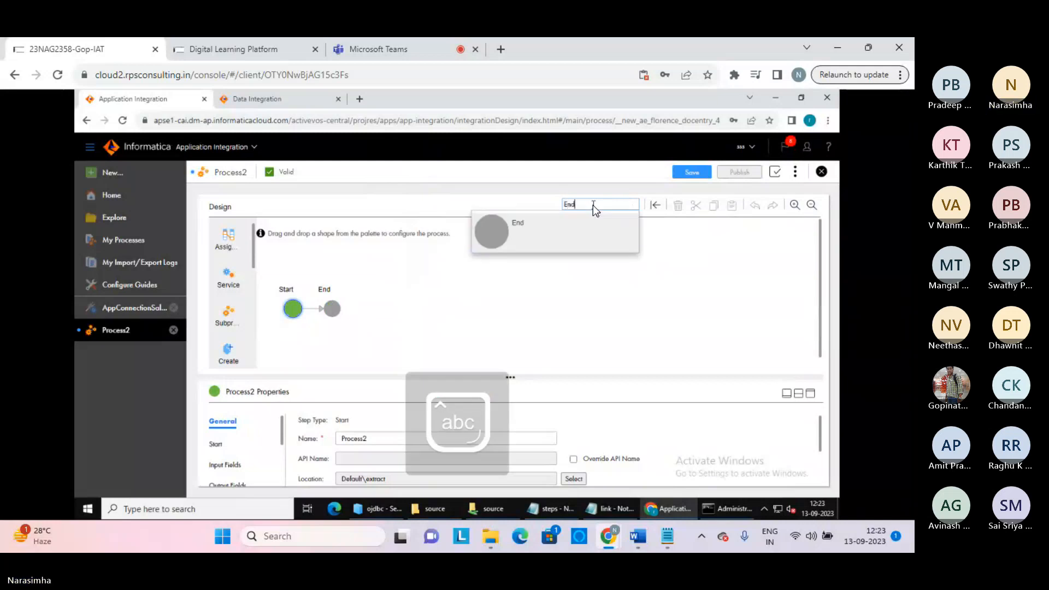
{"action": "left_click", "coordinate": [518, 228]}
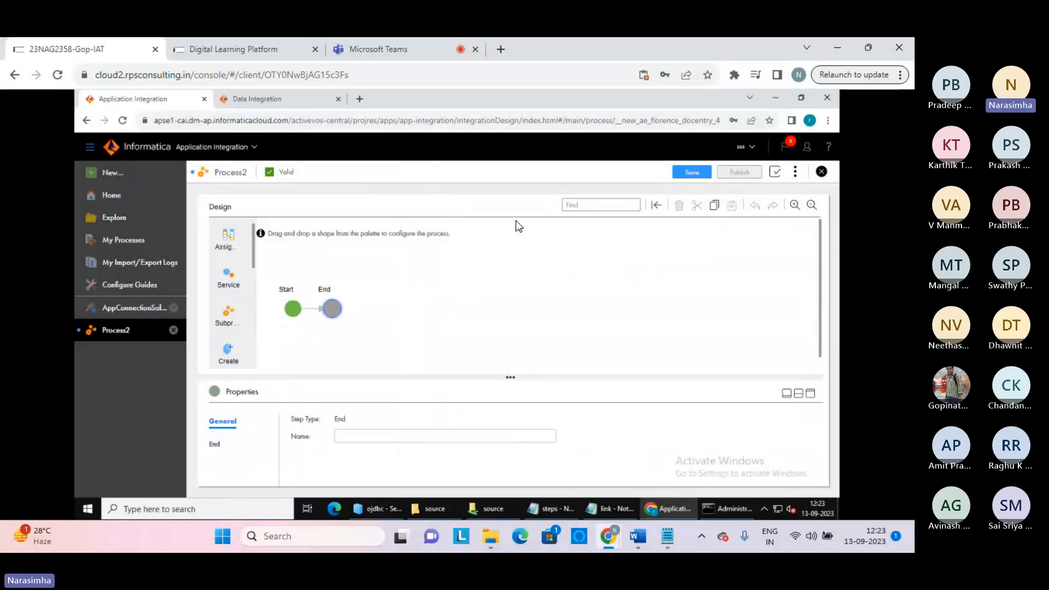
{"action": "left_click", "coordinate": [410, 318]}
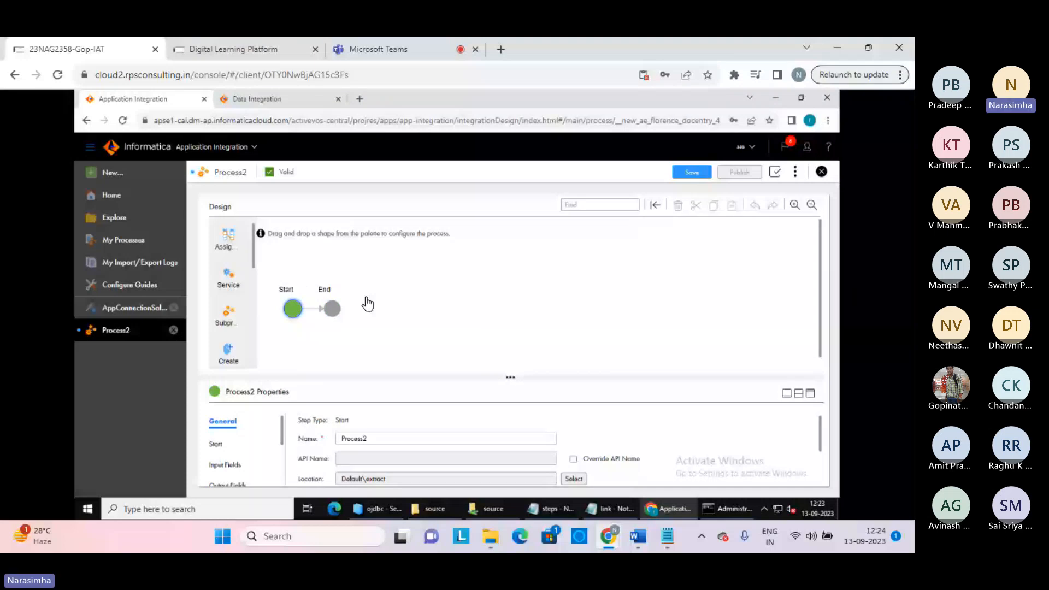
{"action": "left_click_drag", "start_coordinate": [510, 377], "coordinate": [511, 340]}
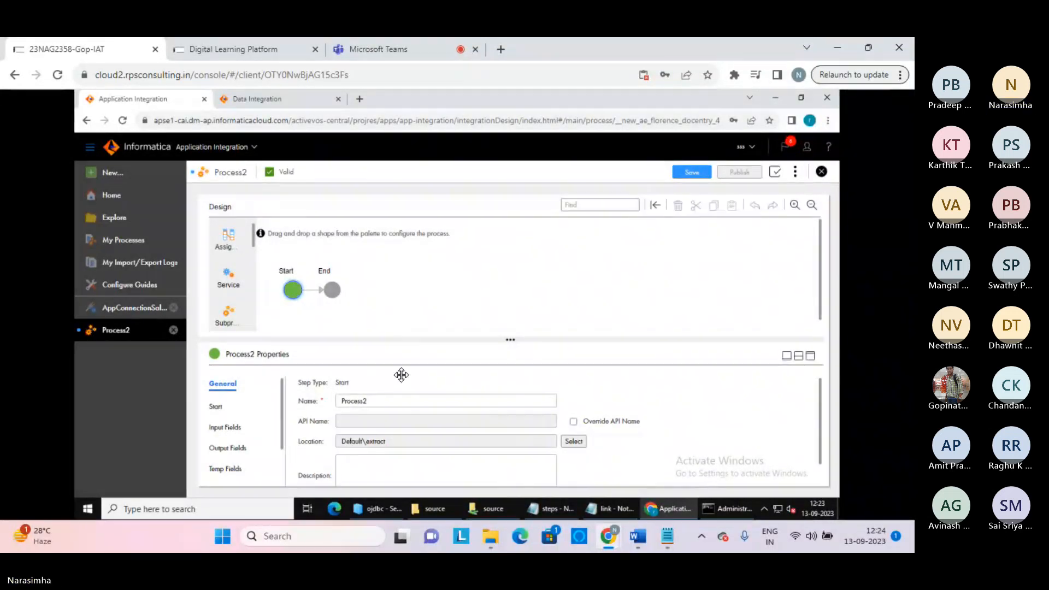
Step: Rename the process from Process2 to Process_start
{"action": "left_click", "coordinate": [385, 403]}
{"action": "key", "text": "BackSpace"}
{"action": "type", "text": "_"}
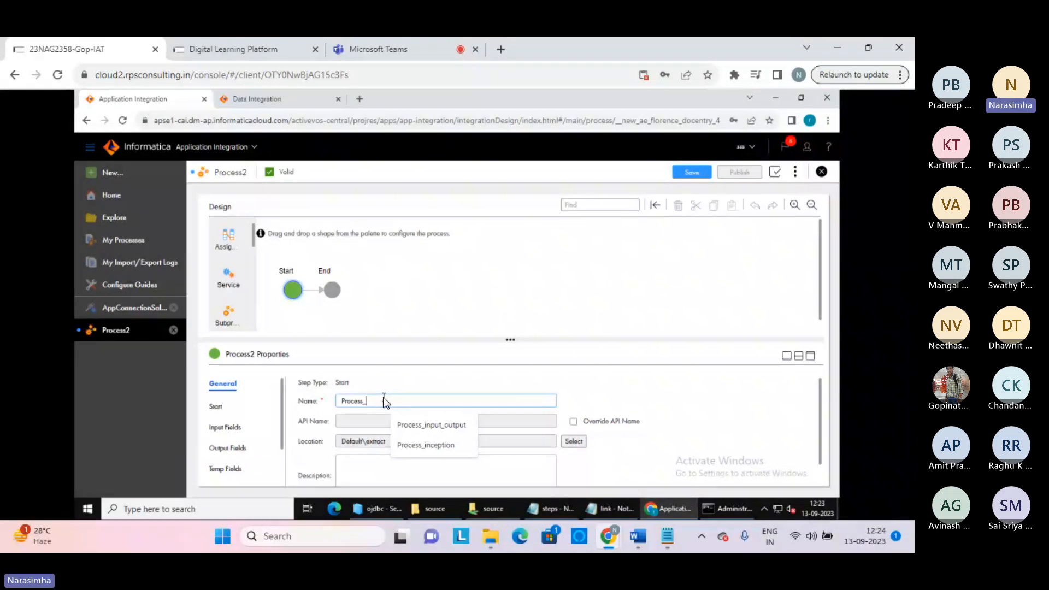
{"action": "type", "text": "start"}
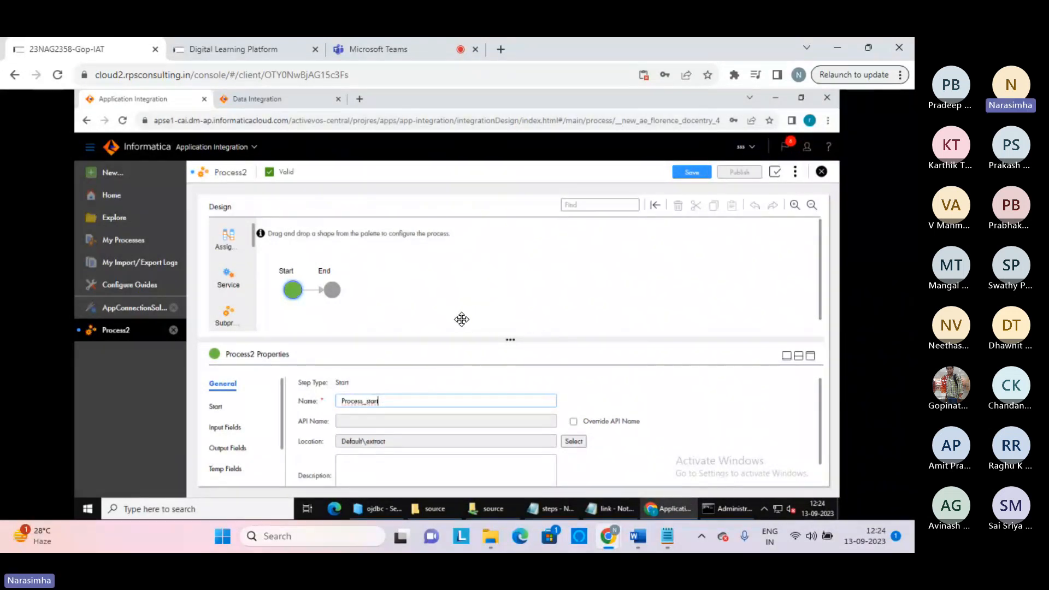
Step: On the Start tab, keep REST/SOAP binding; allow one user's e-mail and the Service Consumer group
{"action": "left_click", "coordinate": [217, 409]}
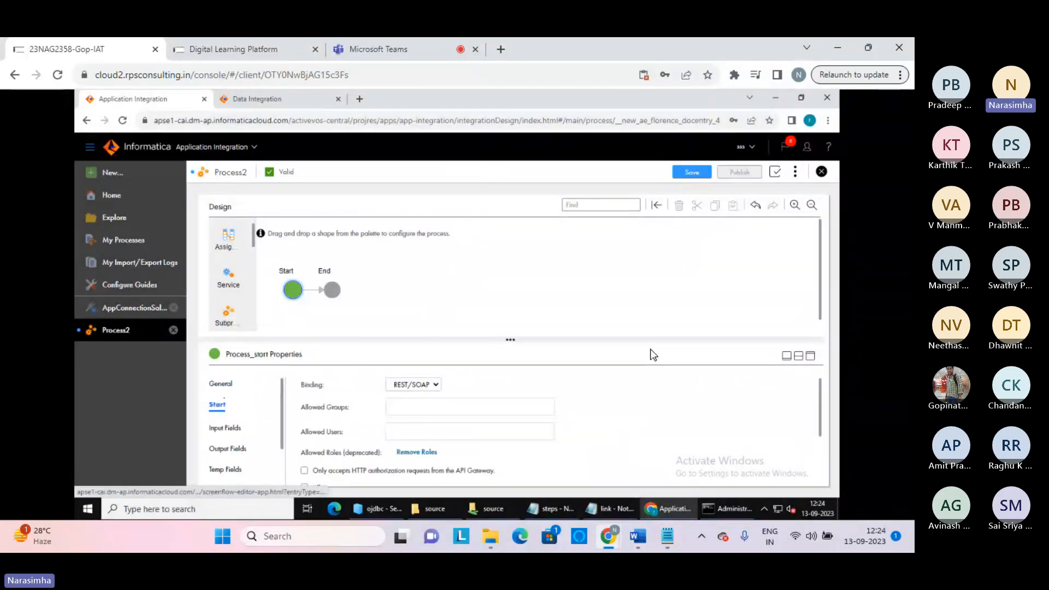
{"action": "left_click", "coordinate": [810, 357]}
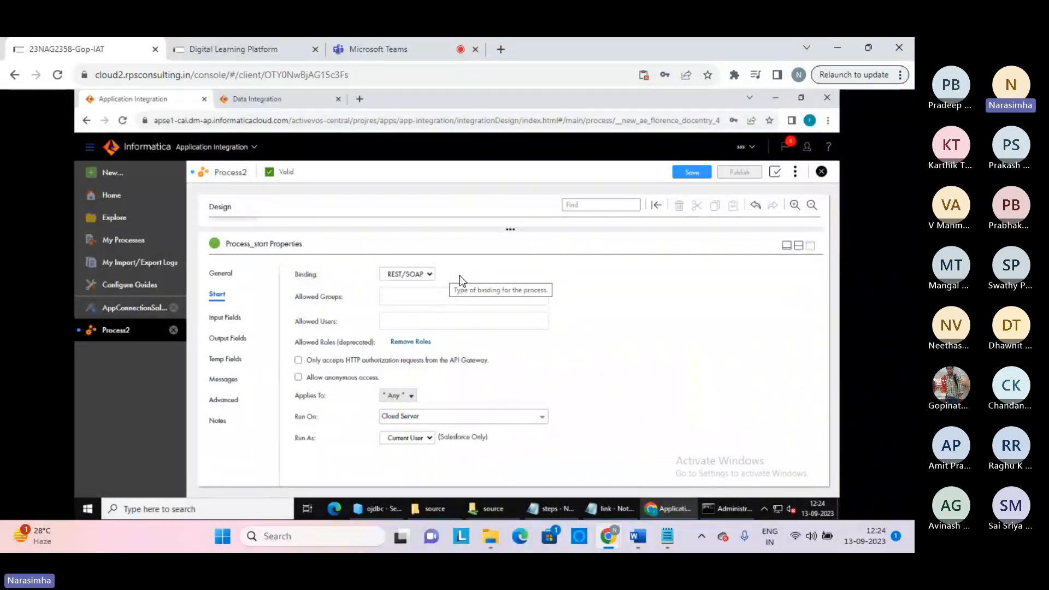
{"action": "left_click", "coordinate": [431, 275]}
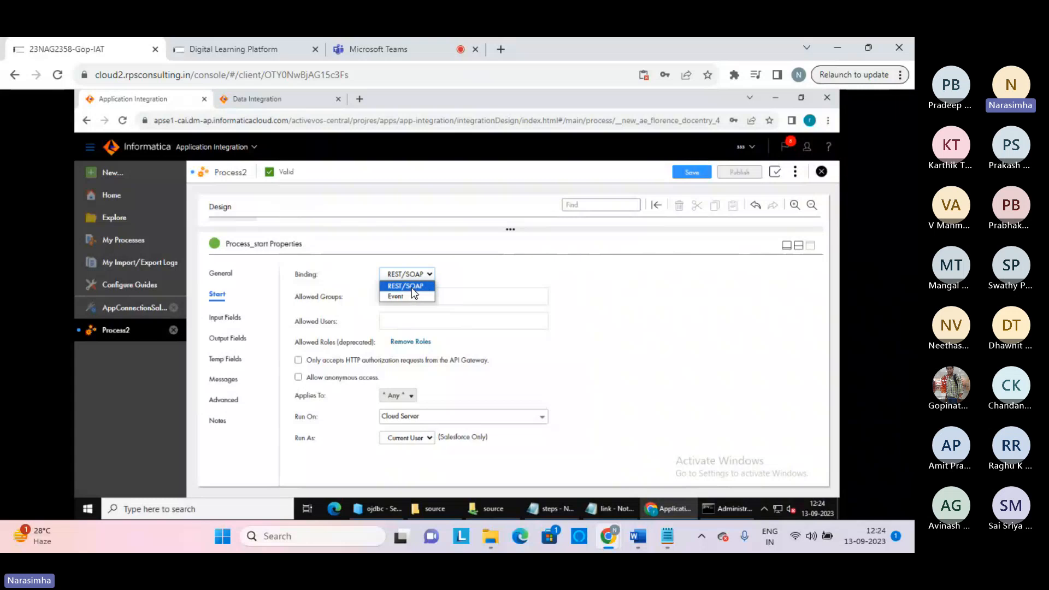
{"action": "left_click", "coordinate": [412, 287]}
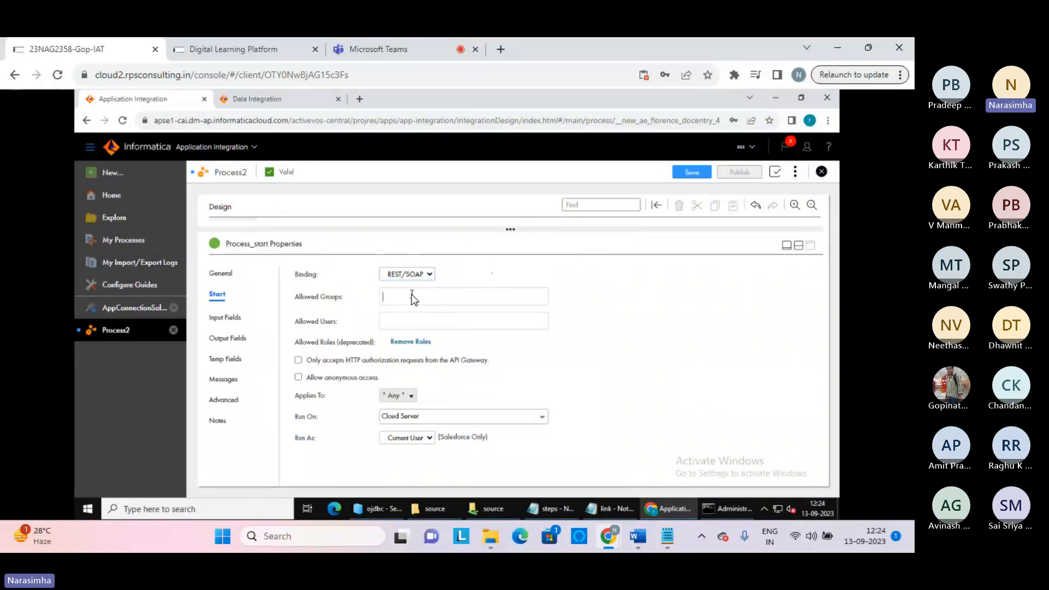
{"action": "left_click", "coordinate": [401, 323]}
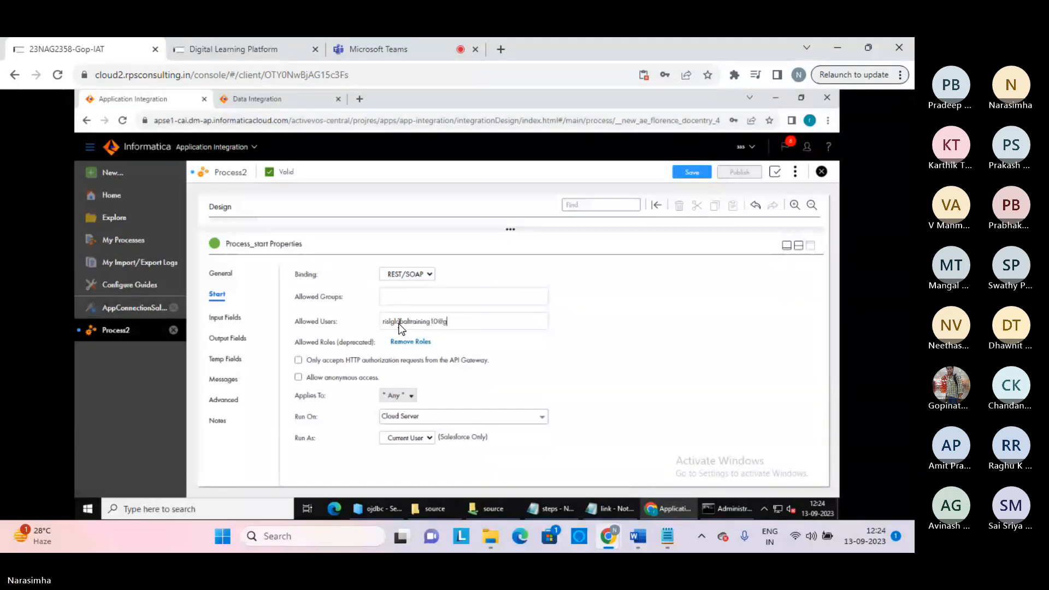
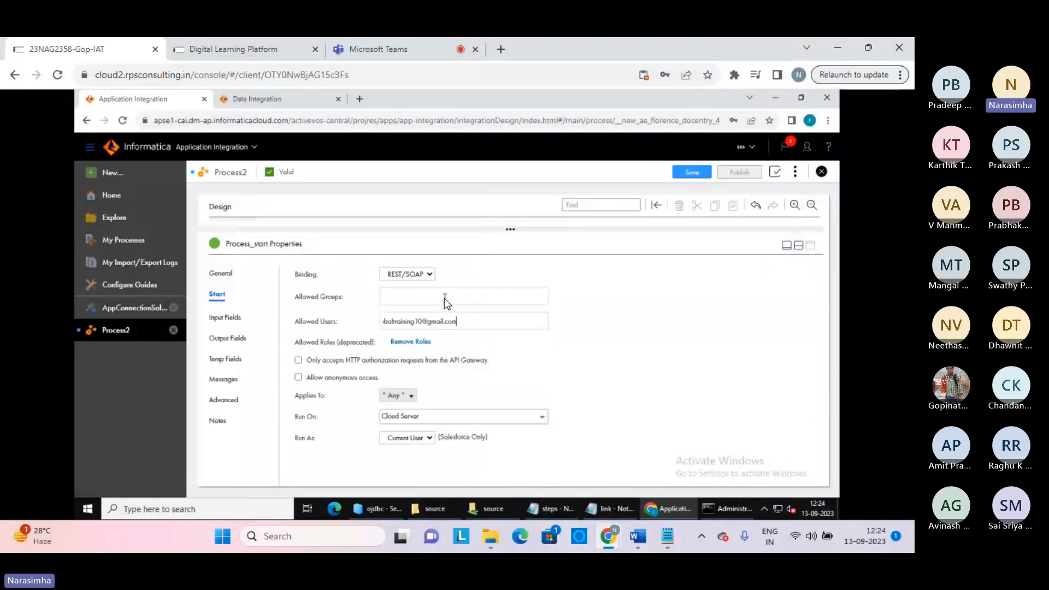
{"action": "left_click", "coordinate": [446, 299]}
{"action": "type", "text": "Service"}
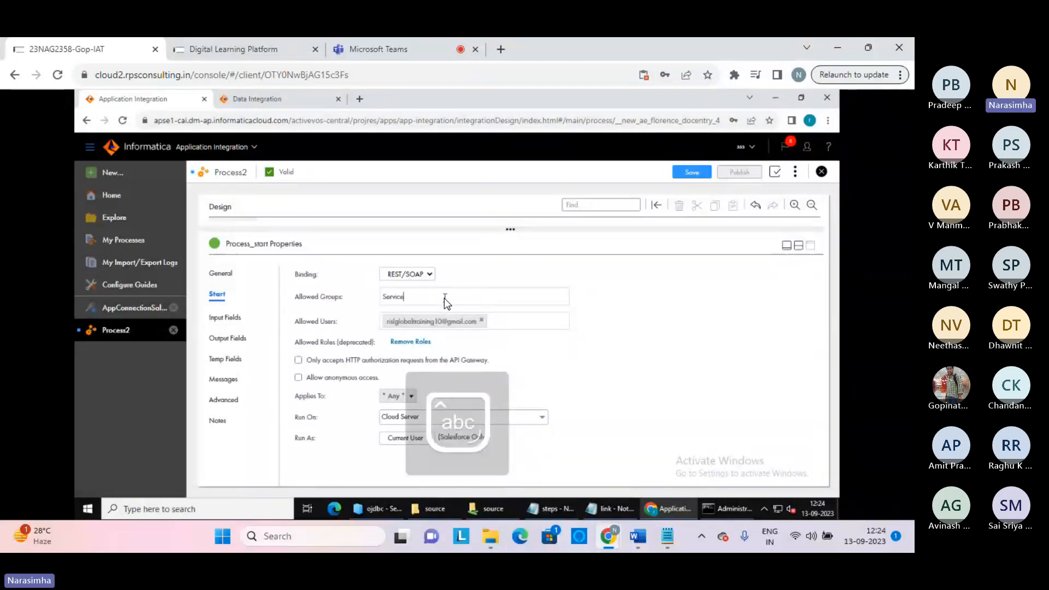
{"action": "type", "text": " Consumer"}
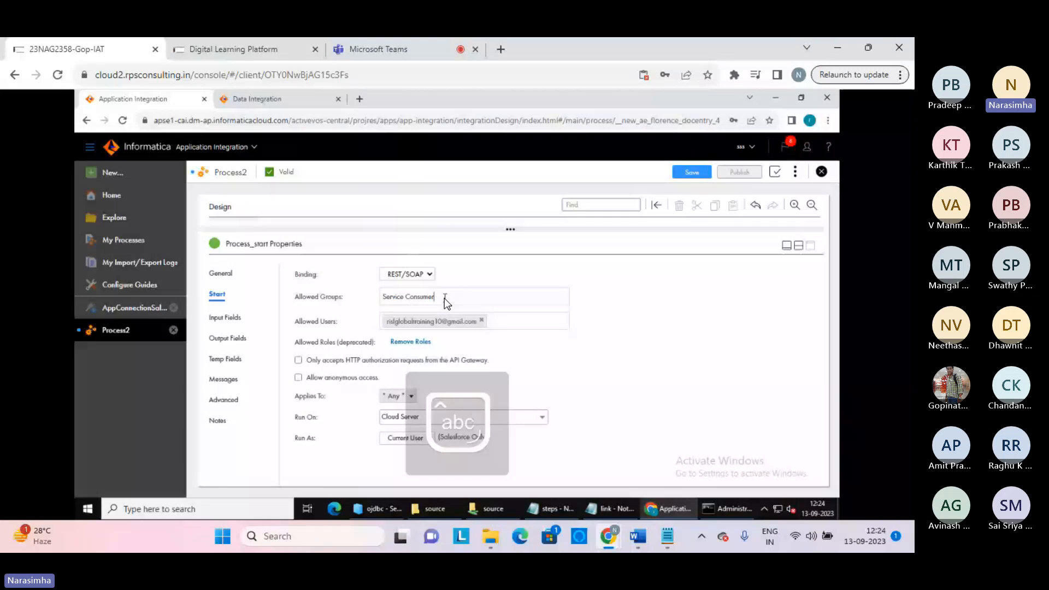
{"action": "key", "text": "Return"}
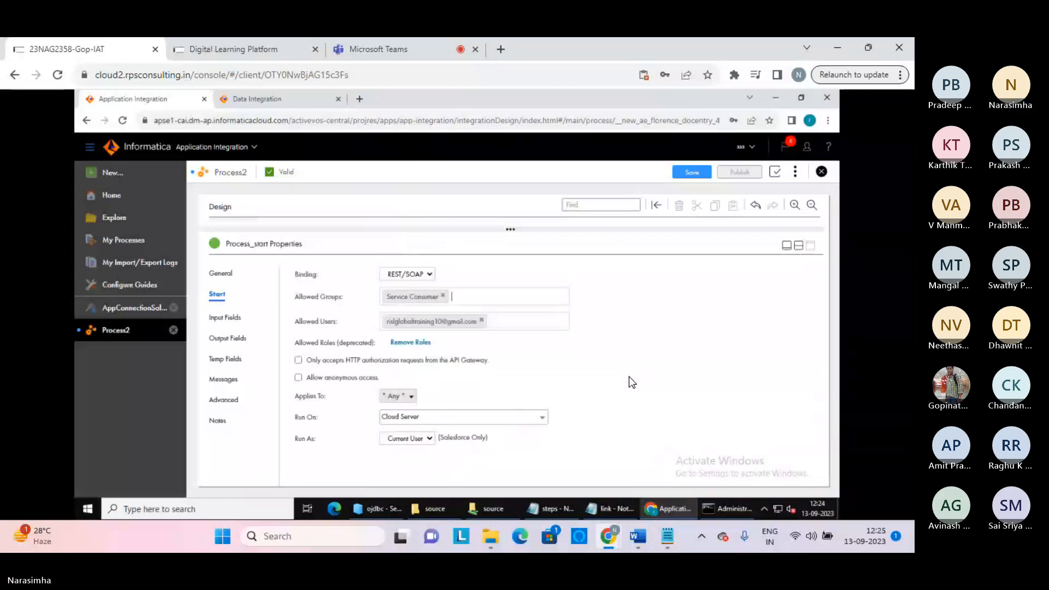
Step: Keep Cloud Server as the run location, then switch to the Teams meeting
{"action": "left_click", "coordinate": [545, 419]}
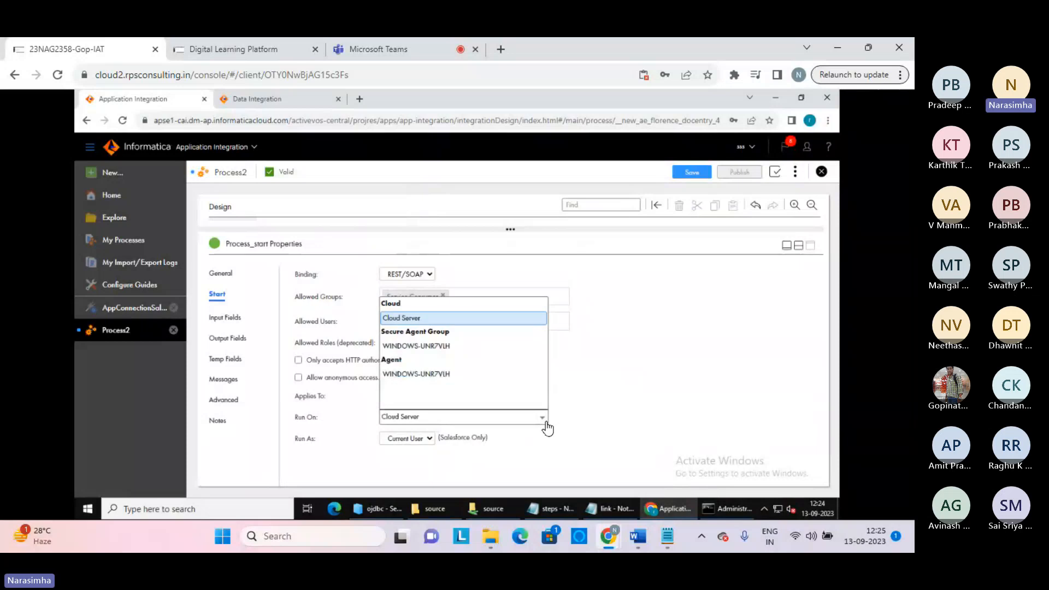
{"action": "left_click", "coordinate": [544, 420]}
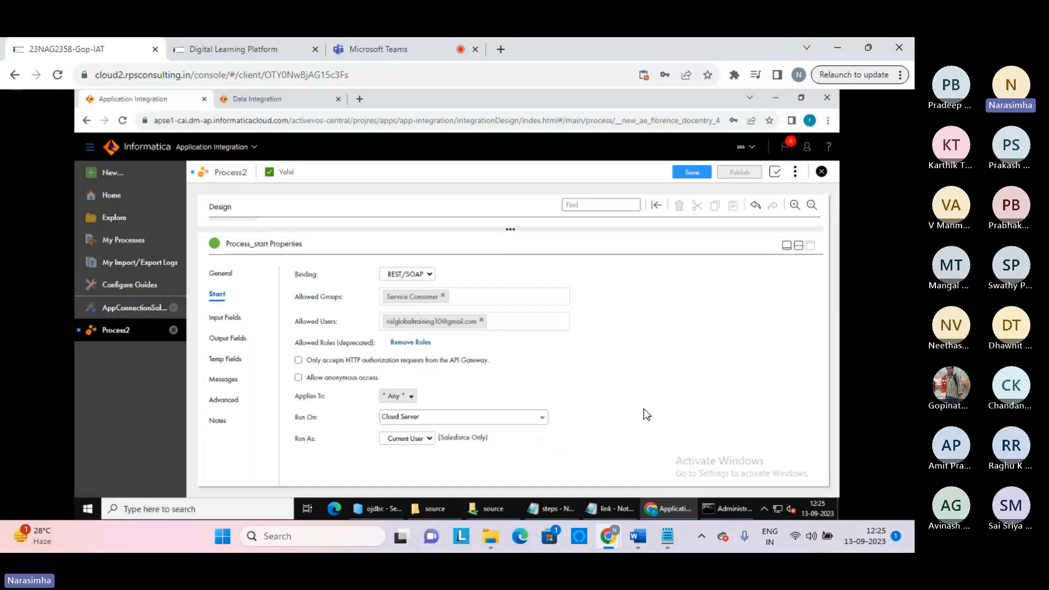
{"action": "left_click", "coordinate": [422, 52]}
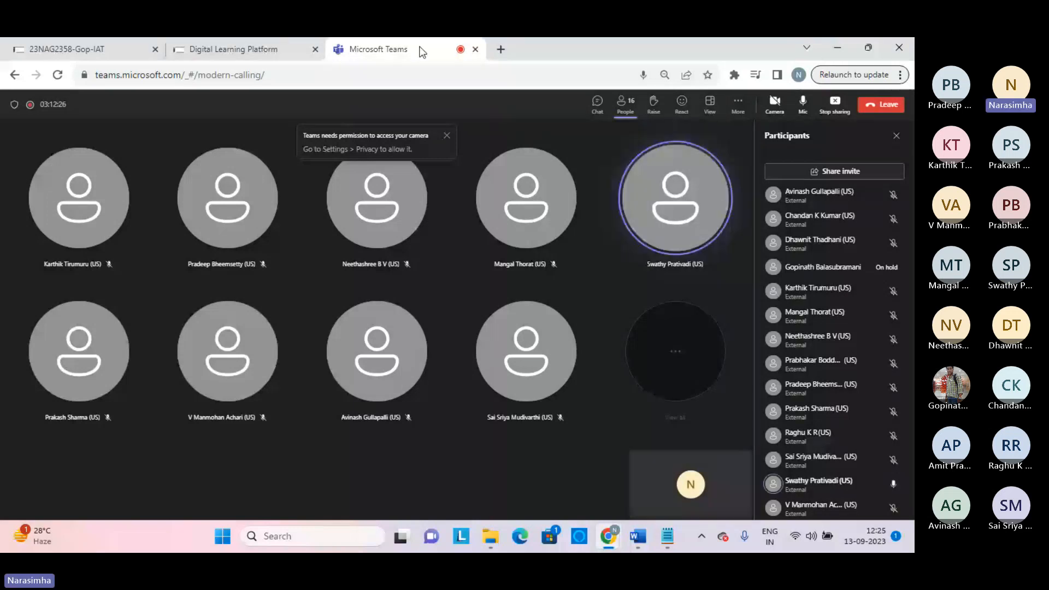
{"action": "left_click", "coordinate": [109, 50]}
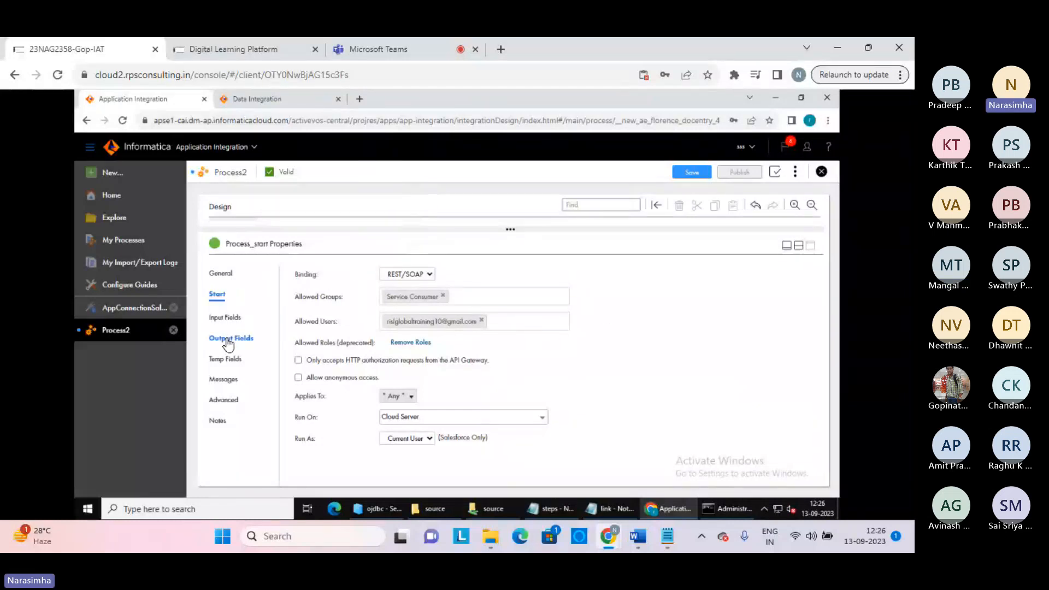
Step: Restore the design canvas, save and publish Process_start, and open its actions menu
{"action": "left_click", "coordinate": [798, 245]}
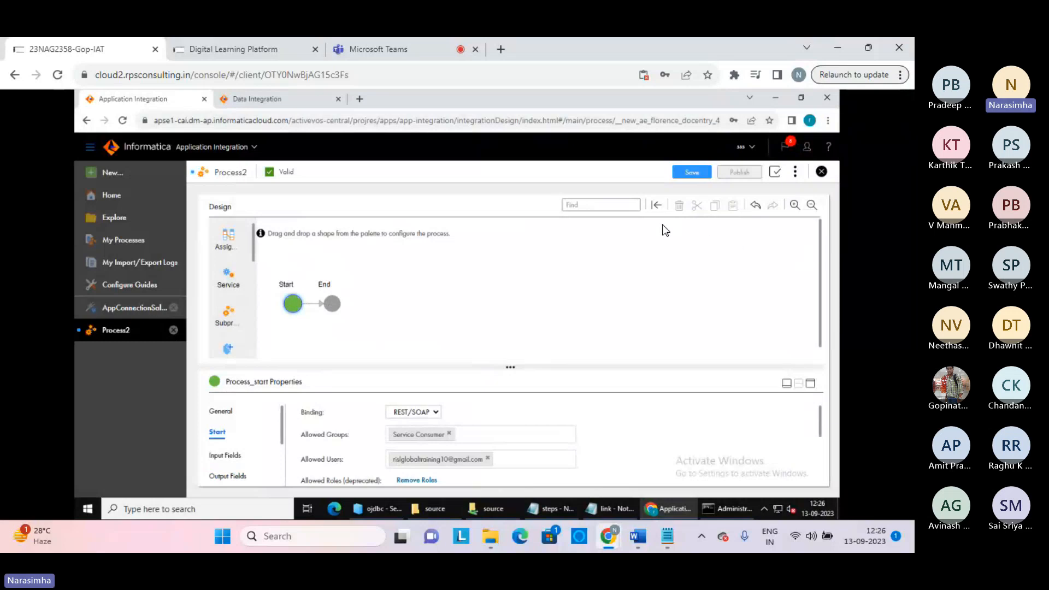
{"action": "left_click", "coordinate": [693, 173]}
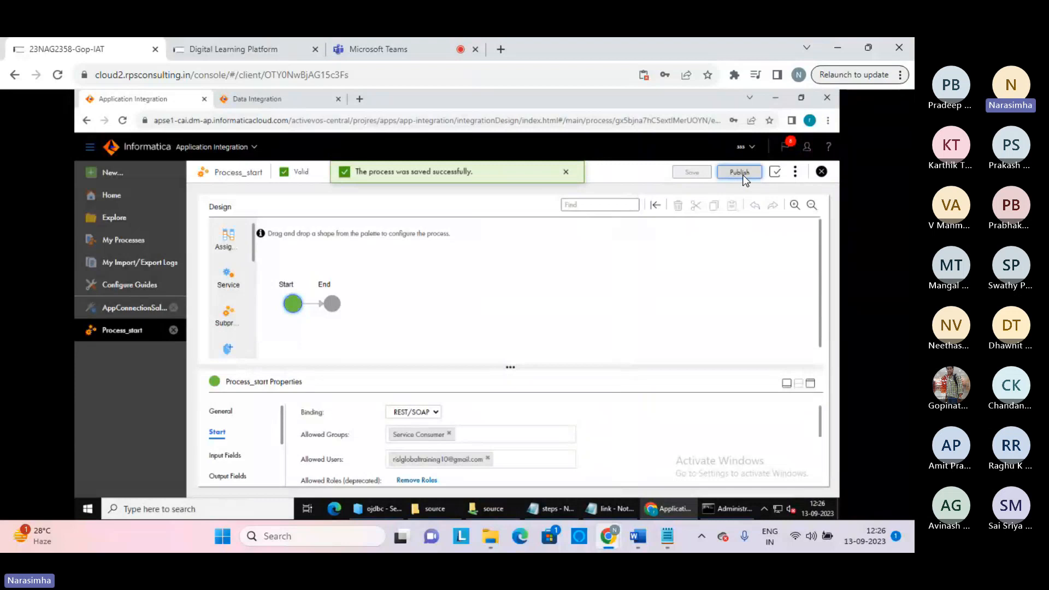
{"action": "left_click", "coordinate": [743, 175]}
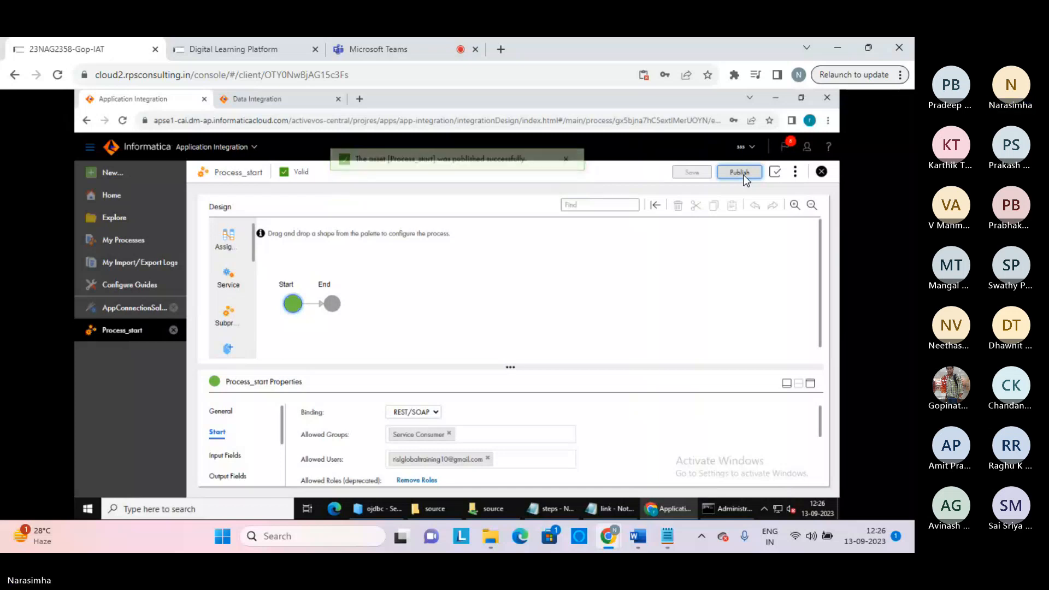
{"action": "left_click", "coordinate": [796, 172]}
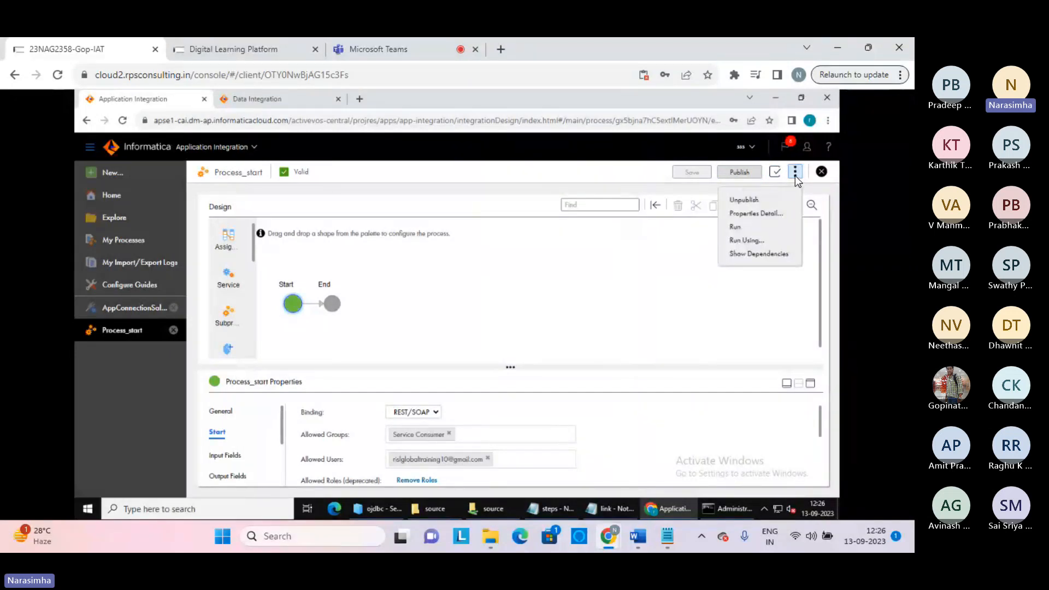
Step: Open Process_start's Properties Detail and view its Swagger file, selecting the info block
{"action": "left_click", "coordinate": [749, 214]}
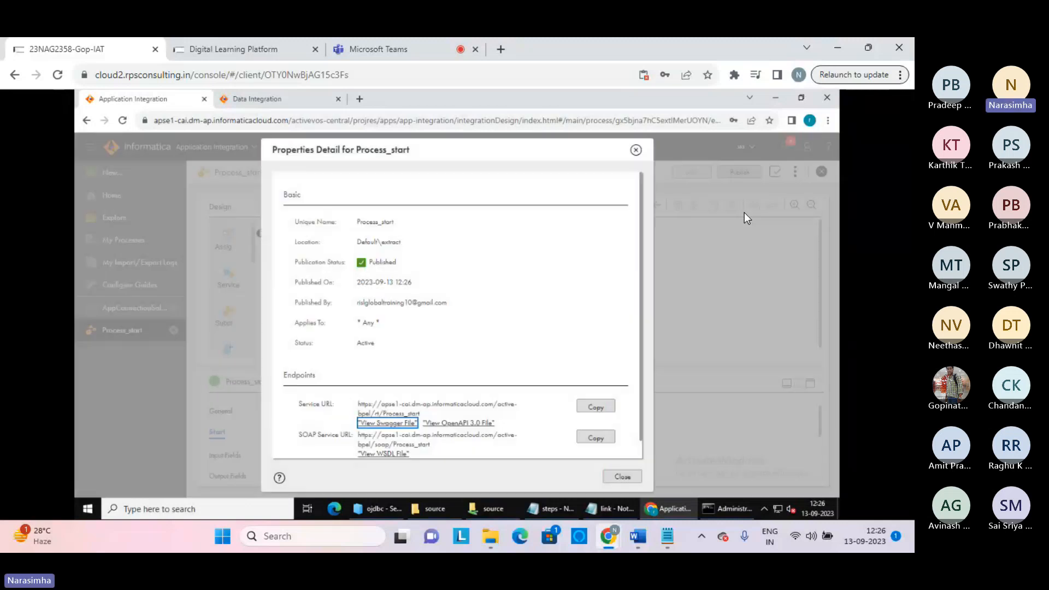
{"action": "left_click_drag", "start_coordinate": [643, 277], "coordinate": [642, 315]}
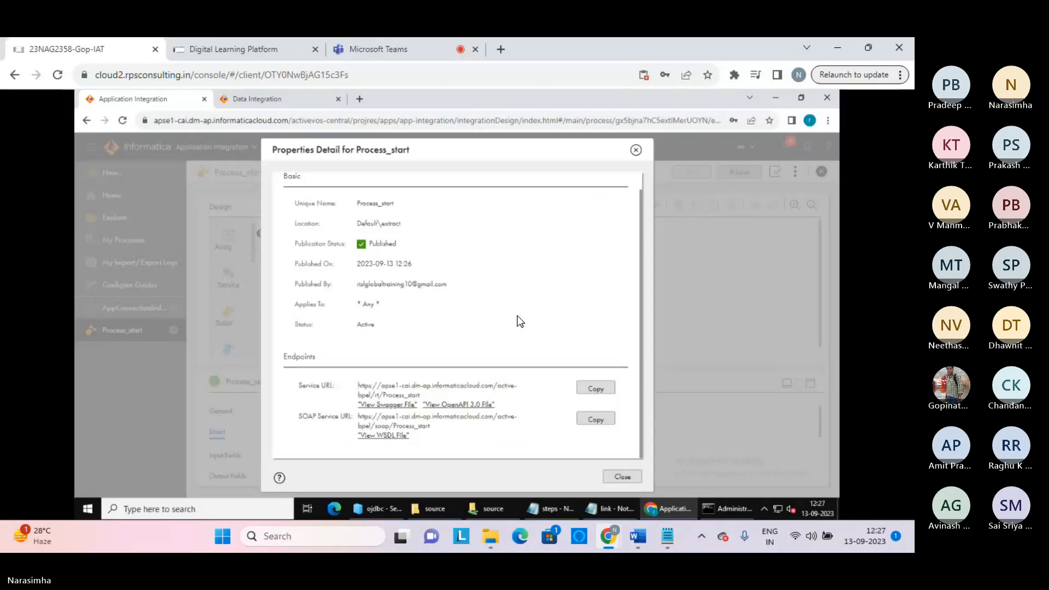
{"action": "left_click", "coordinate": [390, 405]}
{"action": "left_click_drag", "start_coordinate": [94, 161], "coordinate": [213, 184]}
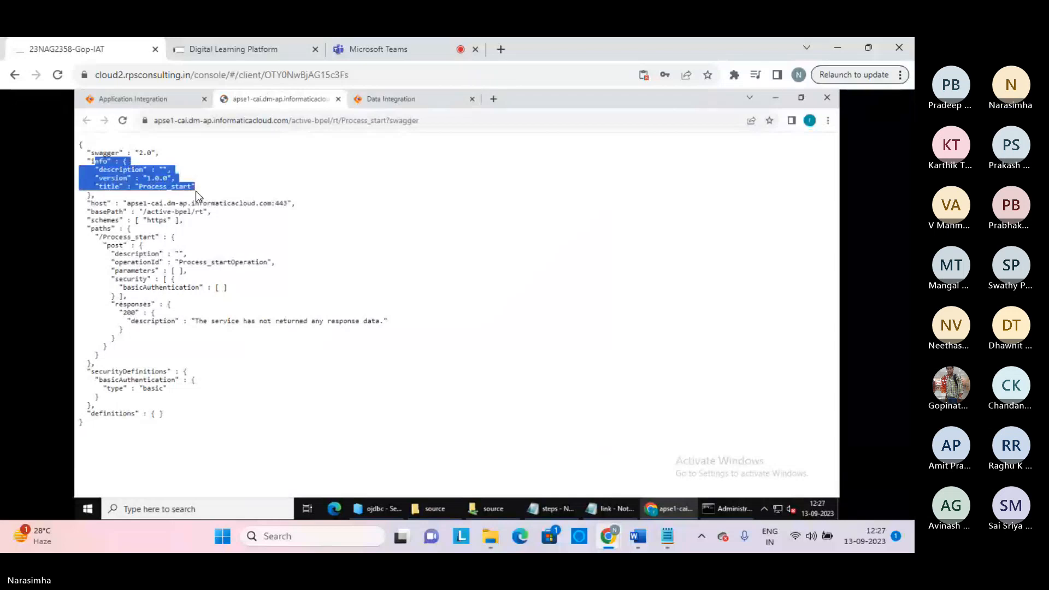
{"action": "left_click_drag", "start_coordinate": [127, 204], "coordinate": [299, 213]}
{"action": "left_click", "coordinate": [299, 213]}
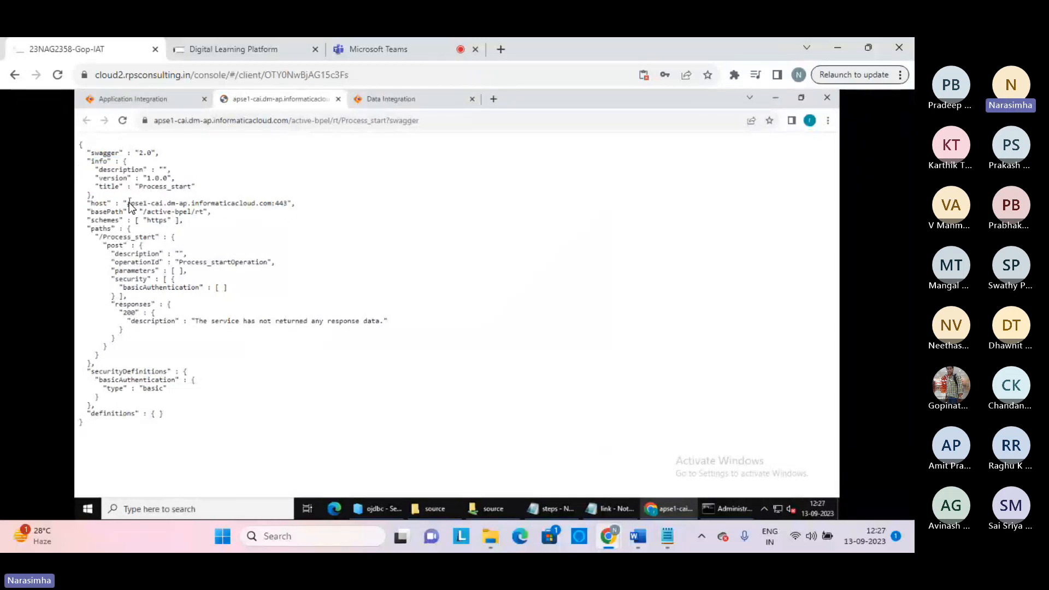
{"action": "left_click_drag", "start_coordinate": [127, 204], "coordinate": [280, 204]}
{"action": "left_click", "coordinate": [274, 344]}
{"action": "left_click_drag", "start_coordinate": [144, 212], "coordinate": [218, 213]}
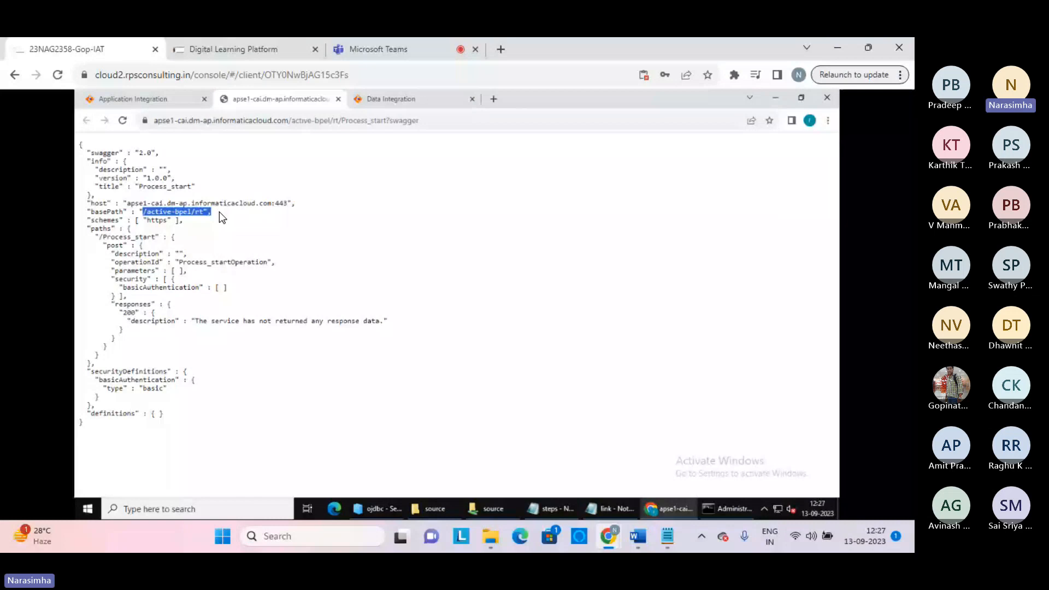
{"action": "left_click", "coordinate": [181, 218]}
{"action": "left_click_drag", "start_coordinate": [195, 211], "coordinate": [204, 212]}
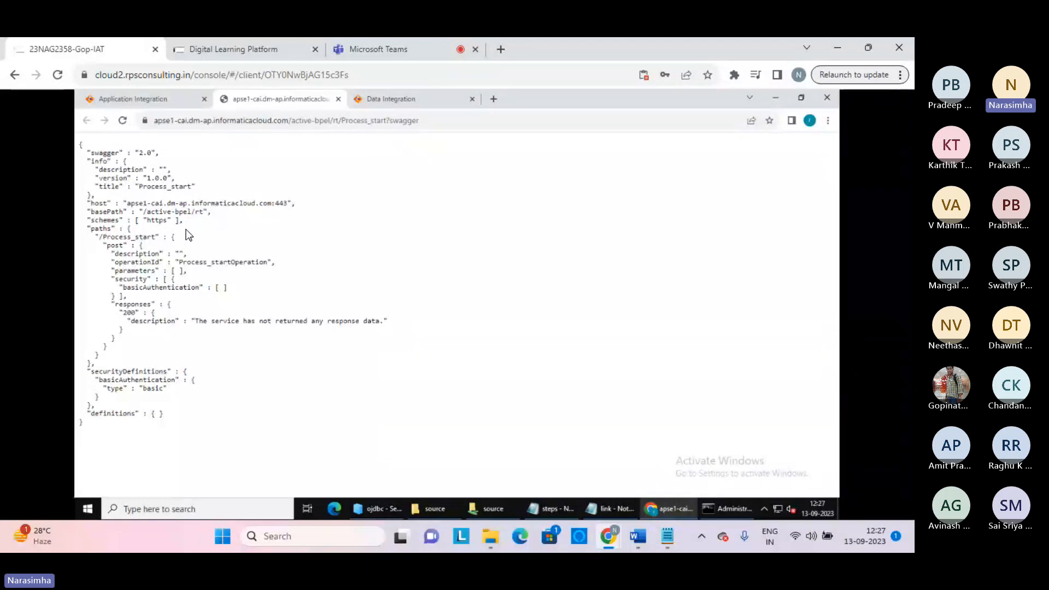
{"action": "left_click_drag", "start_coordinate": [100, 237], "coordinate": [156, 239]}
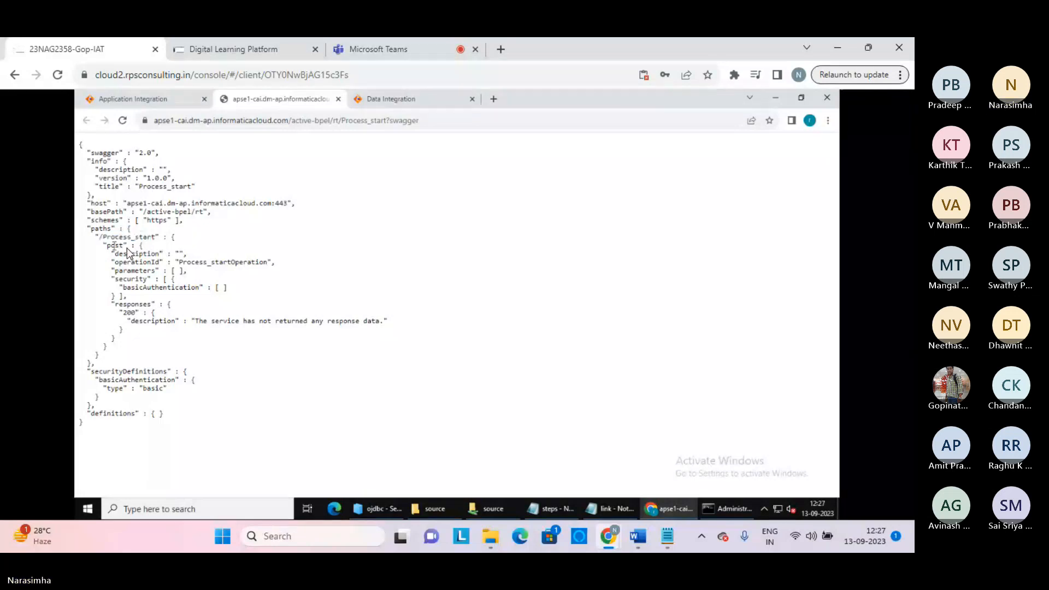
{"action": "left_click_drag", "start_coordinate": [107, 246], "coordinate": [239, 291]}
{"action": "left_click", "coordinate": [225, 297]}
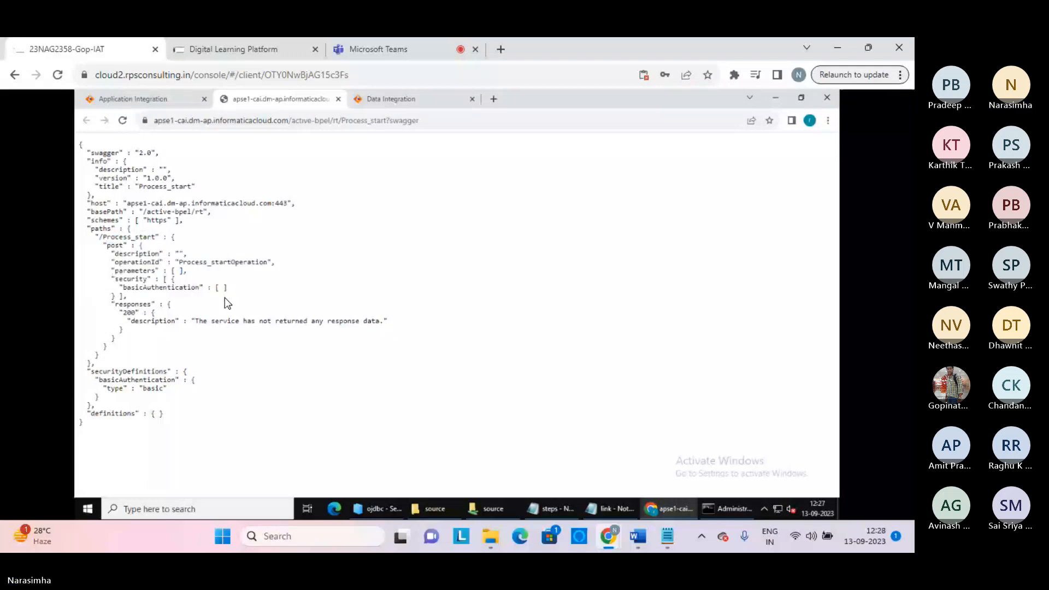
{"action": "double_click", "coordinate": [128, 312]}
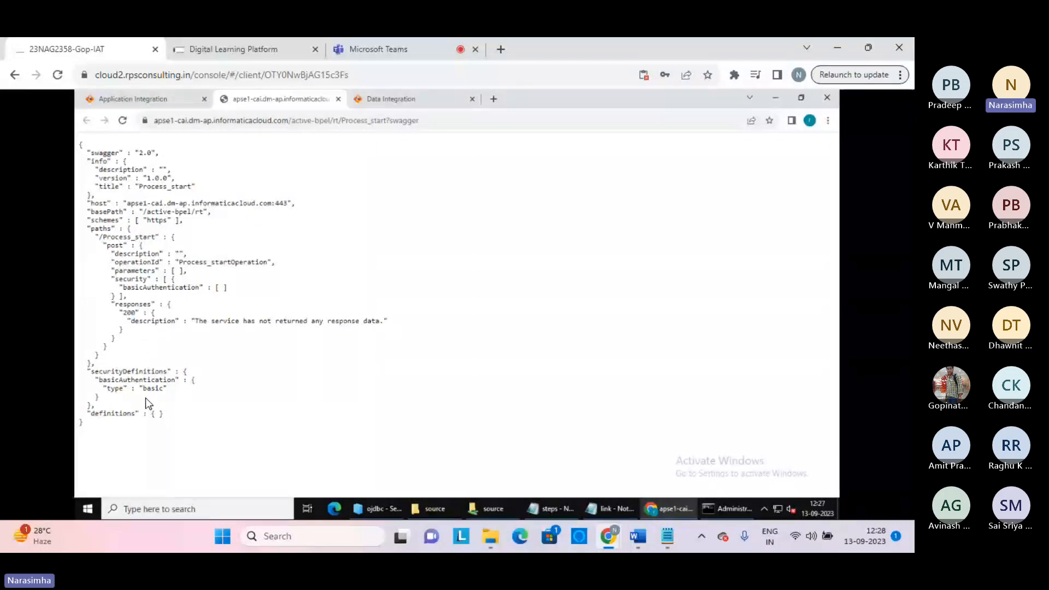
{"action": "left_click_drag", "start_coordinate": [145, 397], "coordinate": [117, 277]}
{"action": "left_click", "coordinate": [117, 276]}
Step: Close the Swagger tab and copy the Process_start service URL from Properties Detail
{"action": "left_click", "coordinate": [338, 99]}
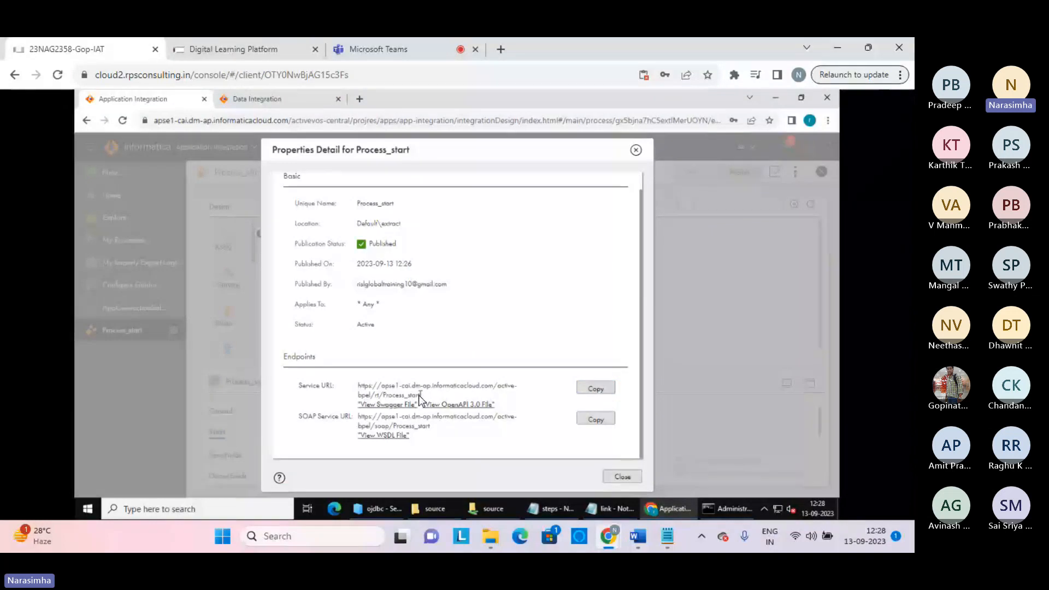
{"action": "left_click_drag", "start_coordinate": [418, 395], "coordinate": [386, 396]}
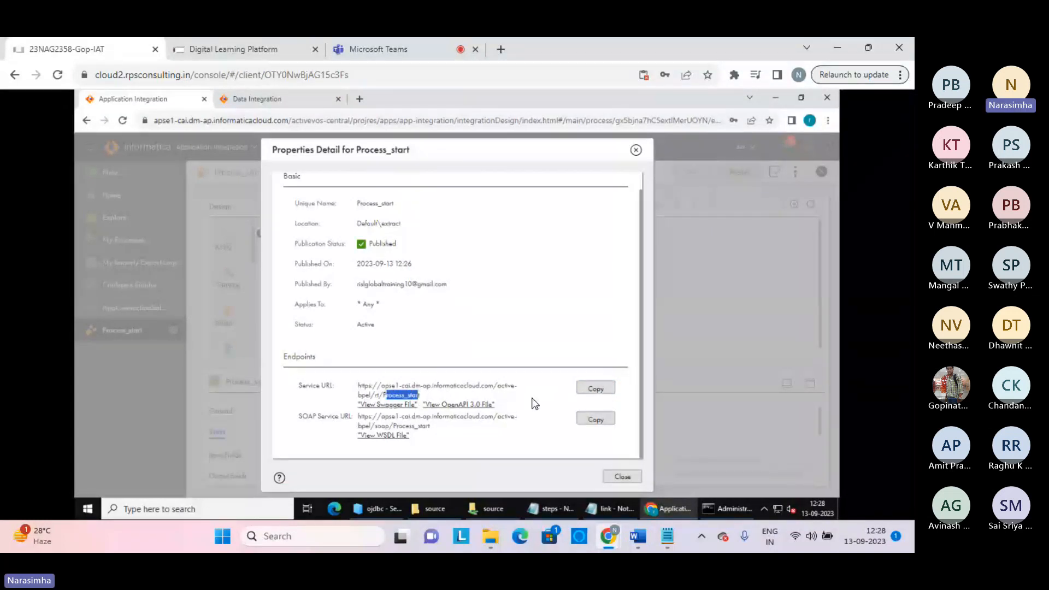
{"action": "left_click", "coordinate": [594, 388]}
Step: Call the copied Process_start service URL in a new tab, getting an empty {} response
{"action": "left_click", "coordinate": [359, 99]}
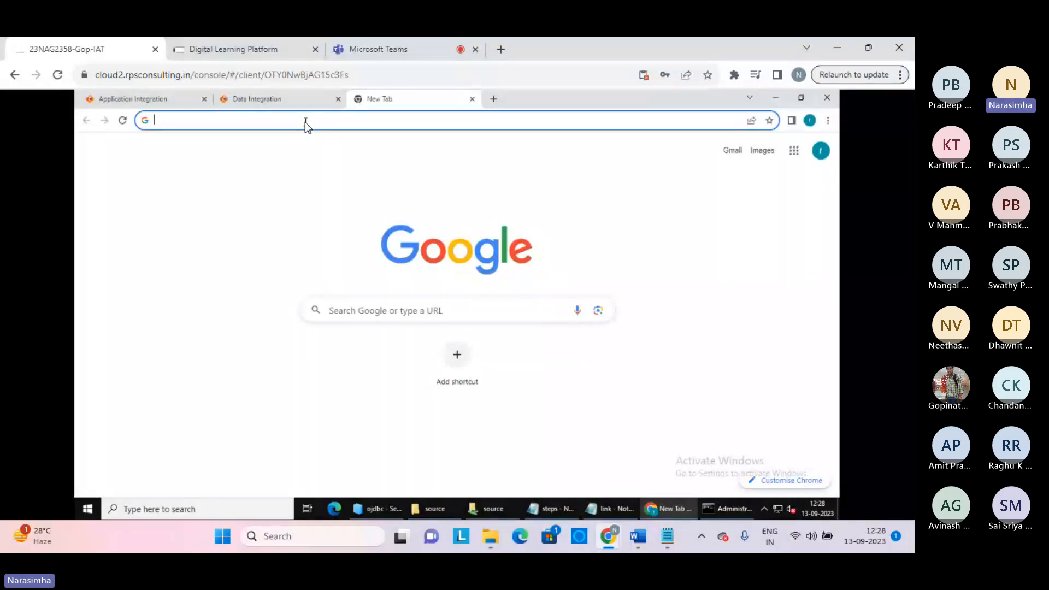
{"action": "key", "text": "ctrl+v"}
{"action": "key", "text": "Return"}
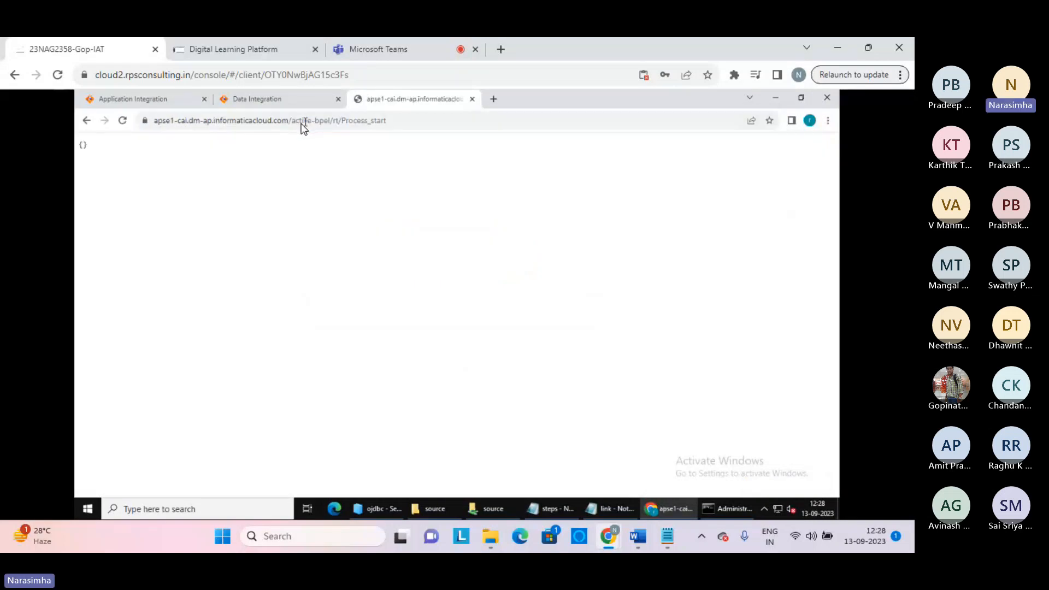
{"action": "double_click", "coordinate": [94, 148]}
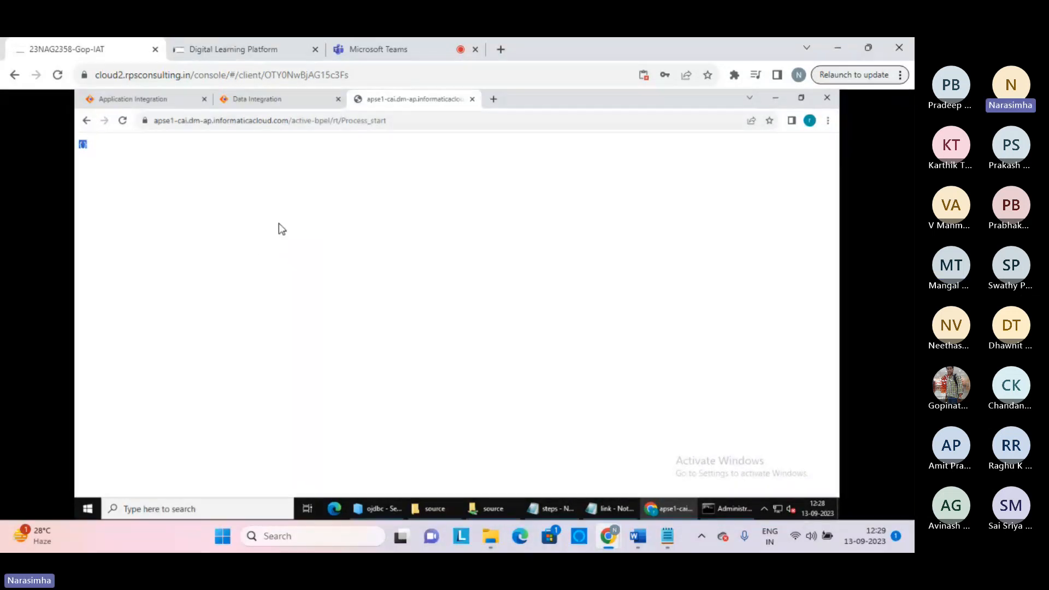
Step: Close the response tab and Properties Detail, then create a new process, Process2
{"action": "left_click", "coordinate": [472, 99]}
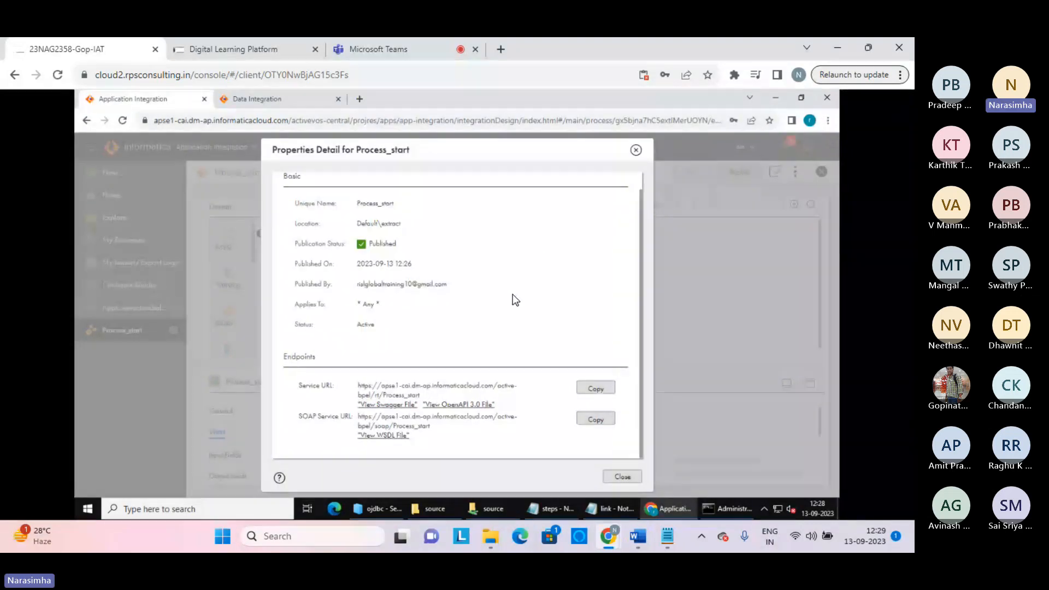
{"action": "left_click", "coordinate": [623, 478]}
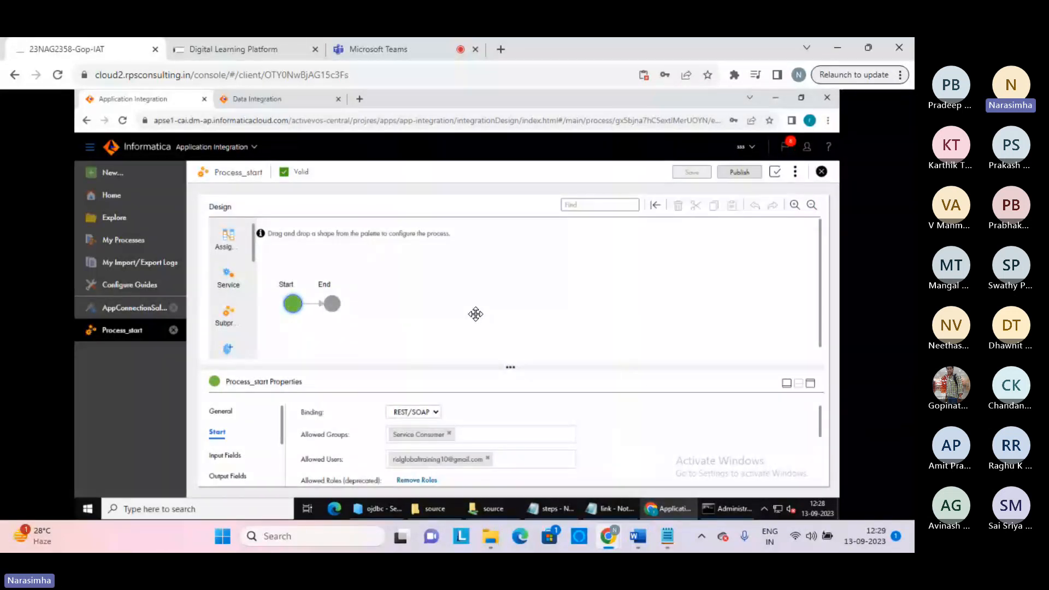
{"action": "left_click", "coordinate": [114, 175]}
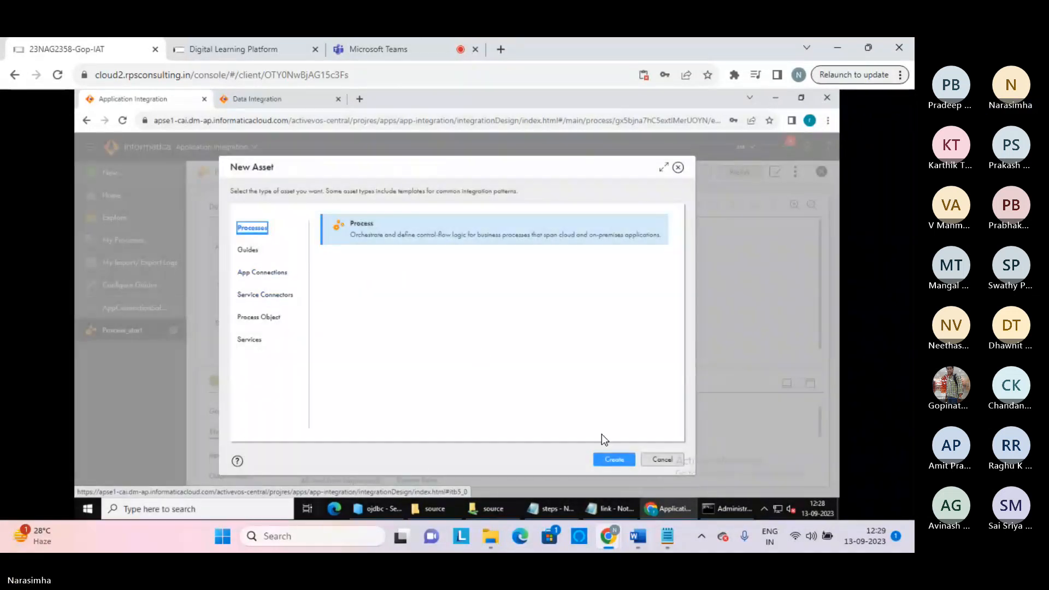
{"action": "left_click", "coordinate": [612, 460]}
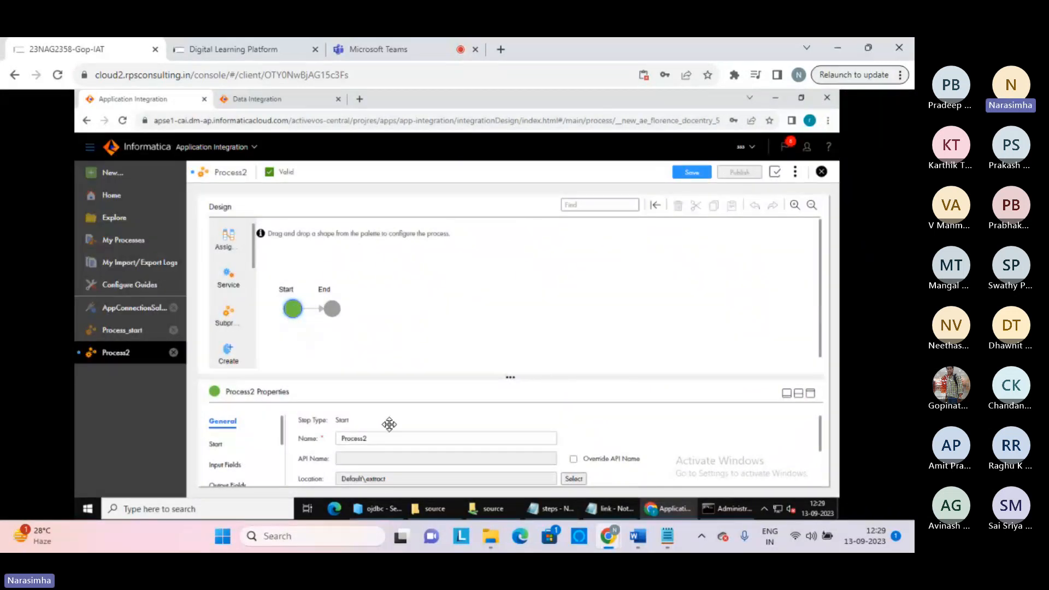
Step: Rename Process2 to Process_onanymous_user and maximize the Properties panel
{"action": "left_click", "coordinate": [382, 441]}
{"action": "key", "text": "BackSpace"}
{"action": "type", "text": "_o"}
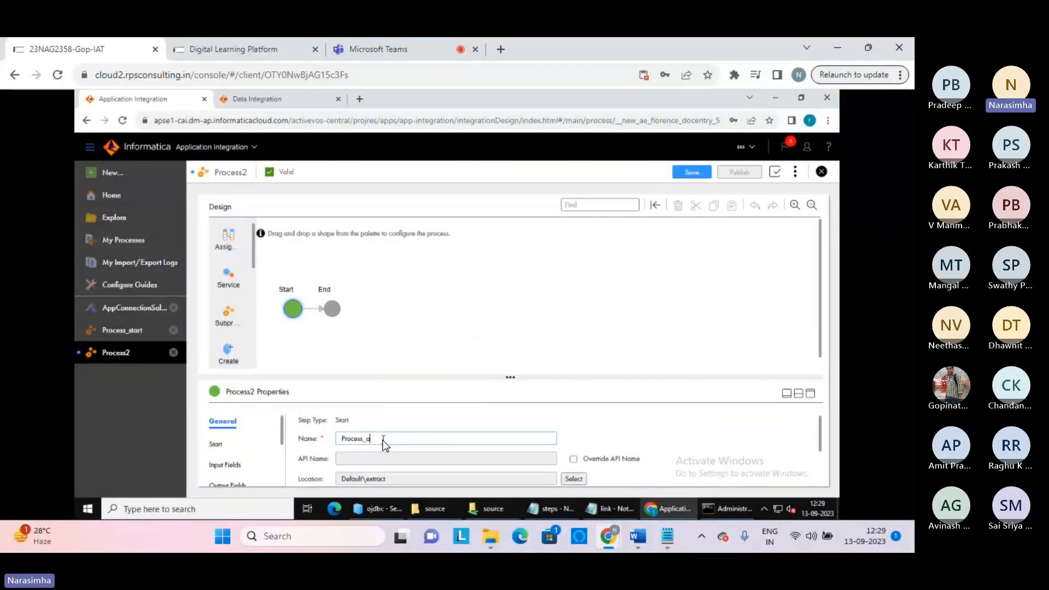
{"action": "type", "text": "nanymous_use"}
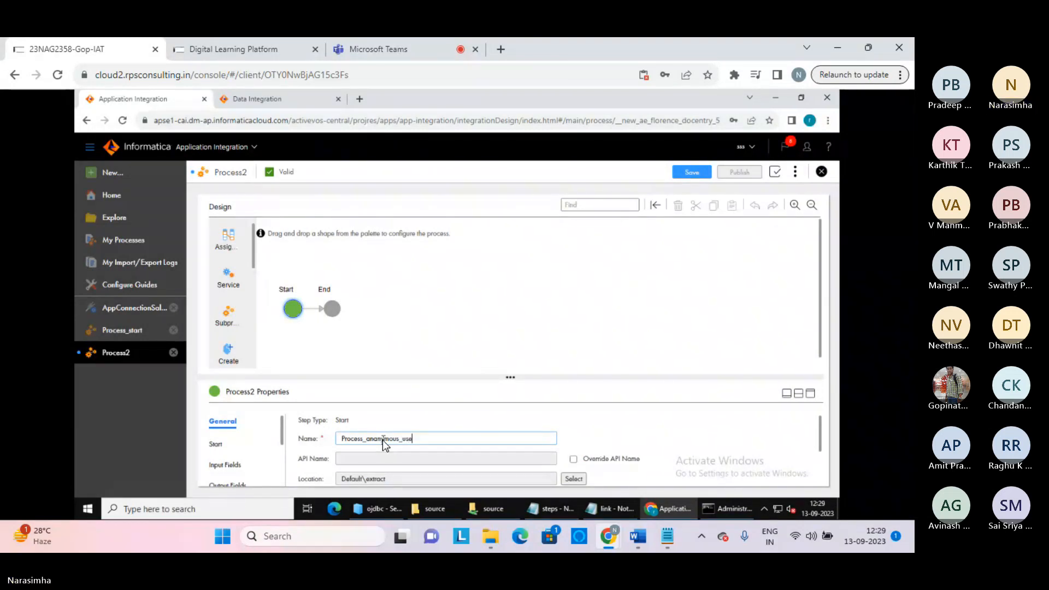
{"action": "type", "text": "r"}
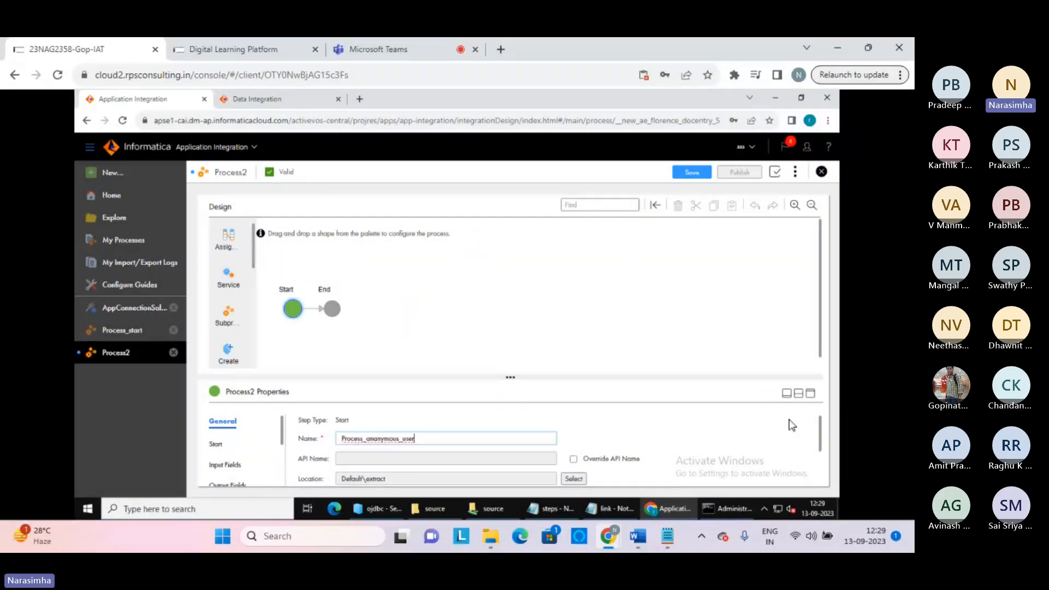
{"action": "left_click", "coordinate": [810, 393]}
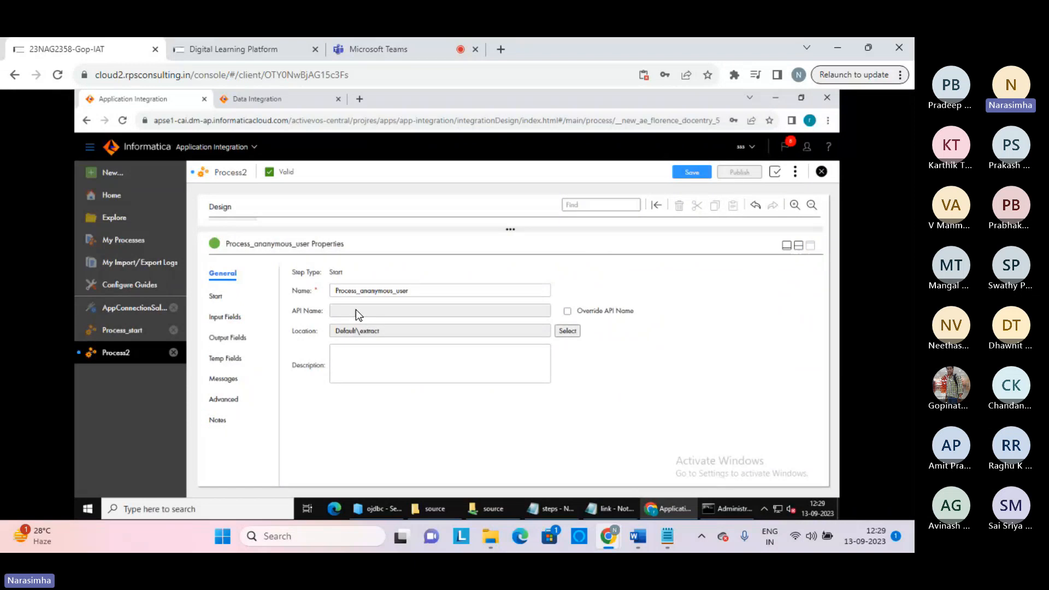
Step: Enable anonymous access on the Start tab, keeping Applies To as Any and Run On as Cloud Server
{"action": "left_click", "coordinate": [217, 298]}
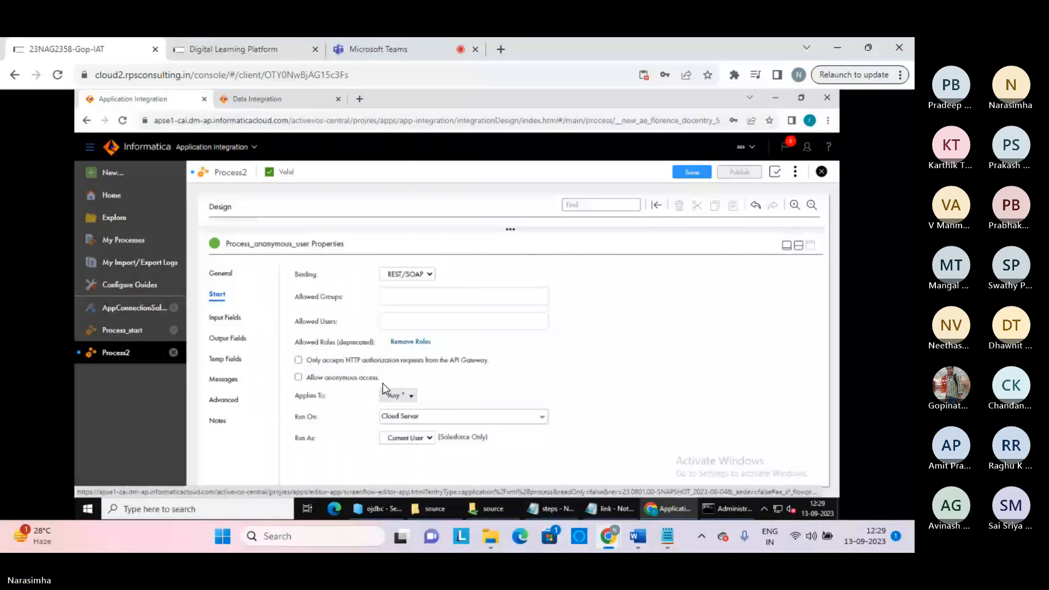
{"action": "left_click", "coordinate": [299, 378]}
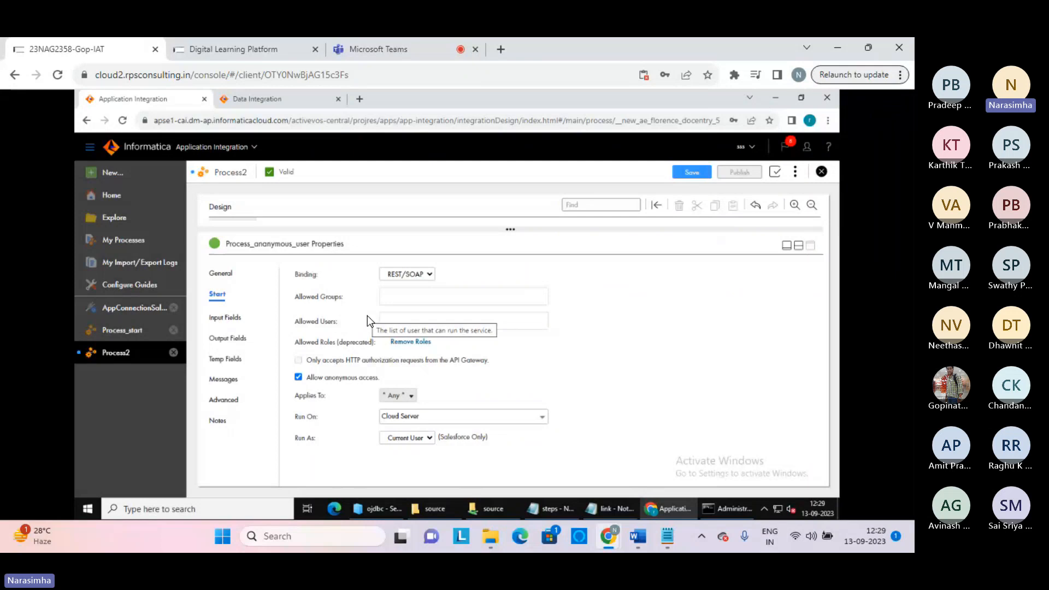
{"action": "left_click", "coordinate": [411, 402]}
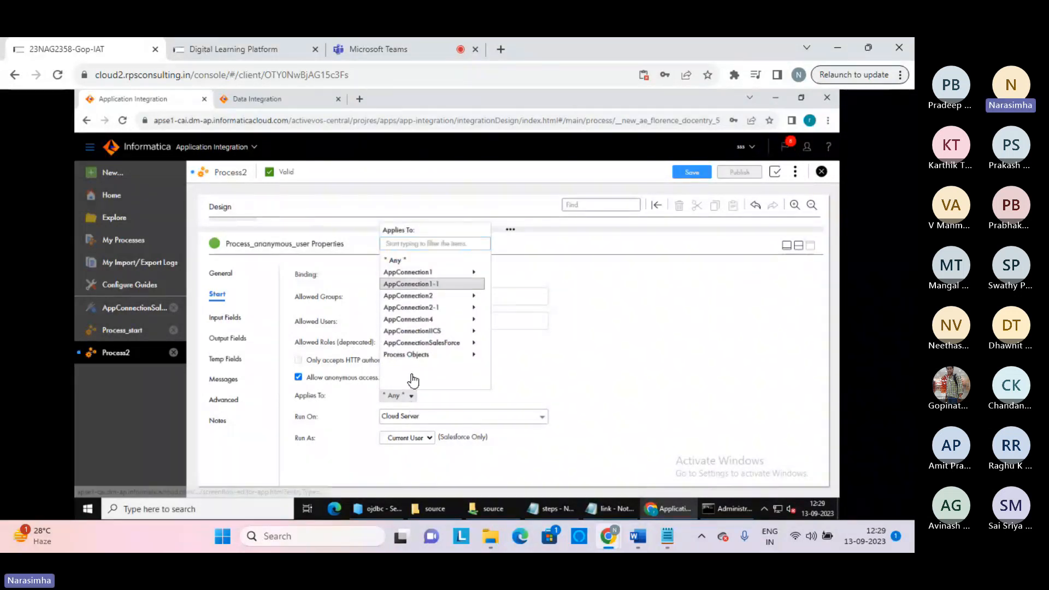
{"action": "left_click", "coordinate": [410, 397]}
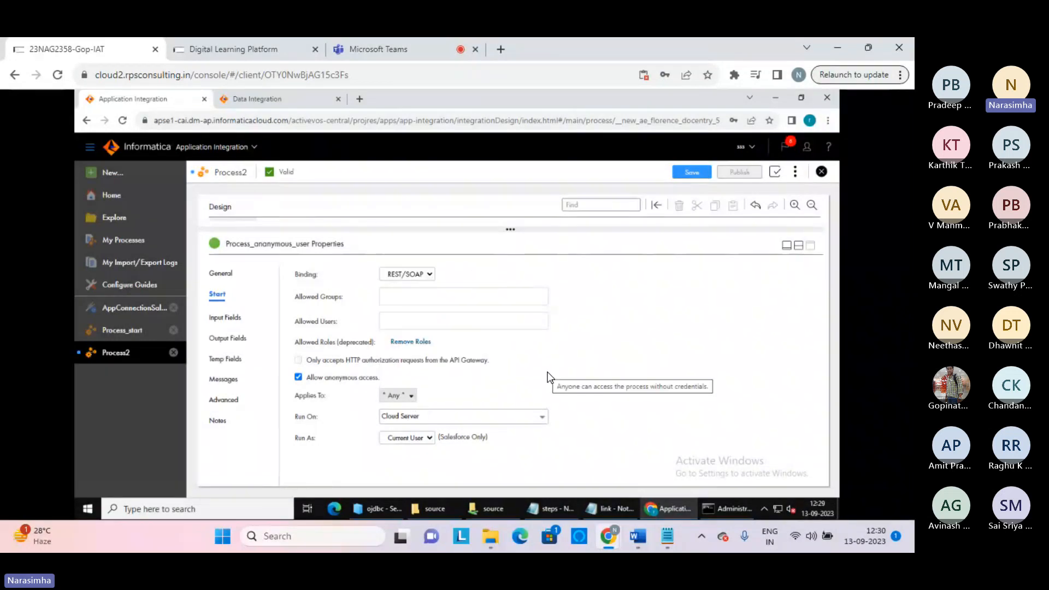
{"action": "left_click", "coordinate": [505, 421]}
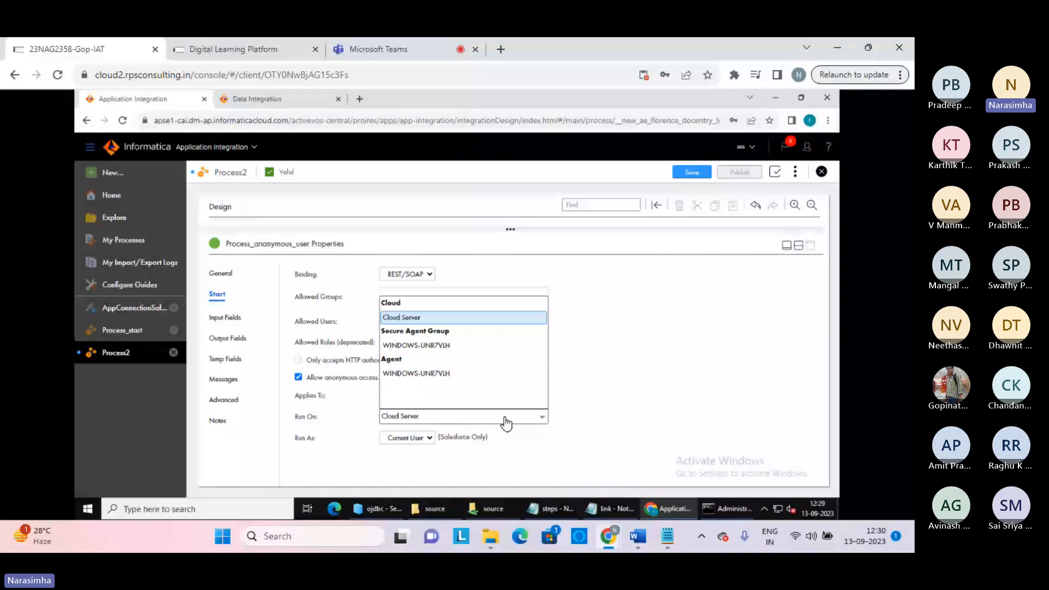
{"action": "left_click", "coordinate": [506, 420]}
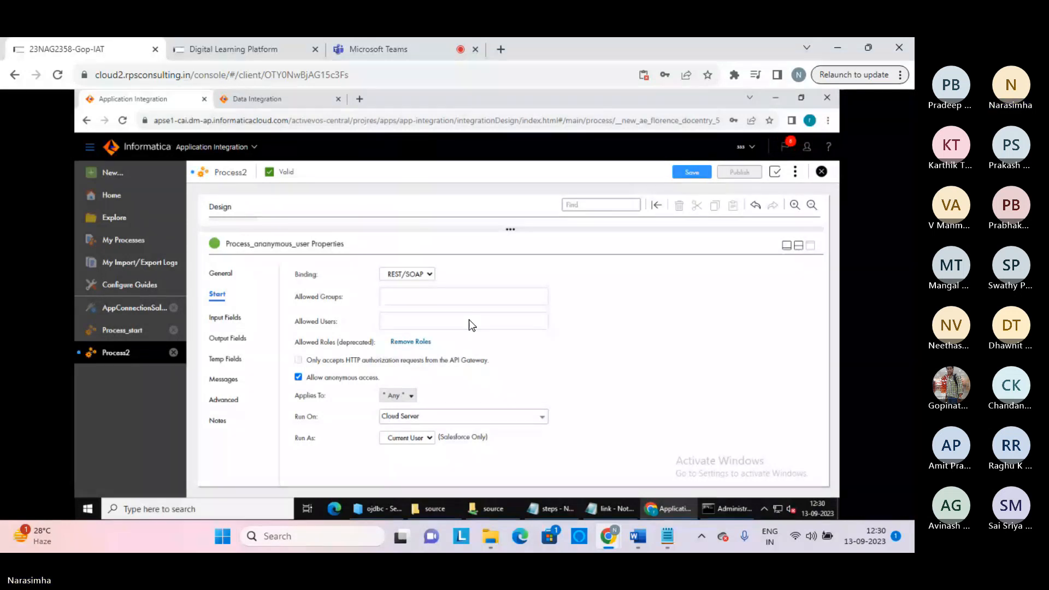
{"action": "left_click", "coordinate": [409, 47]}
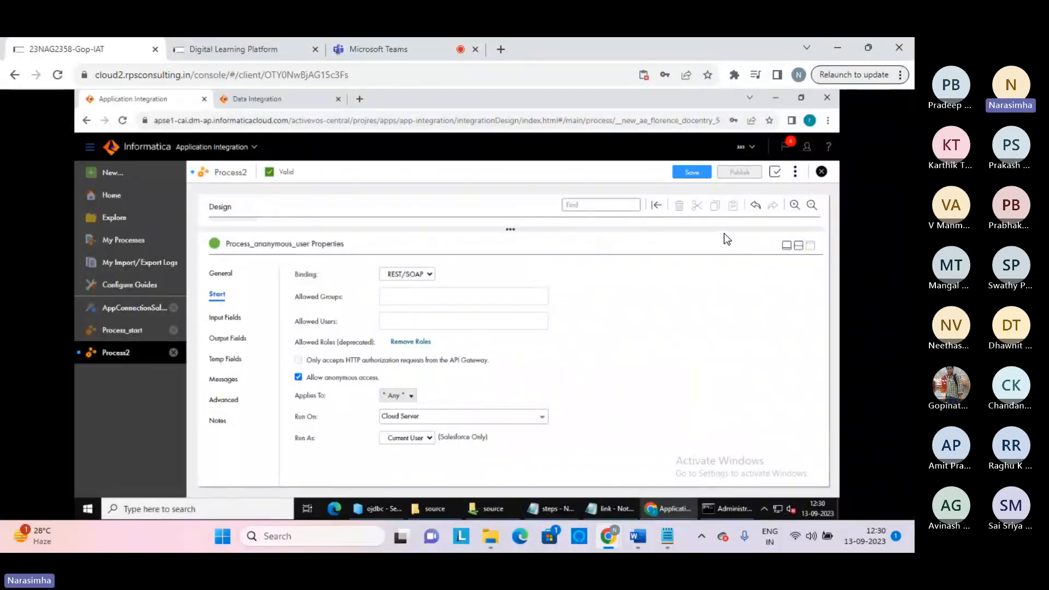
Step: Save and publish the anonymous-access process, then open its actions menu
{"action": "left_click", "coordinate": [689, 172]}
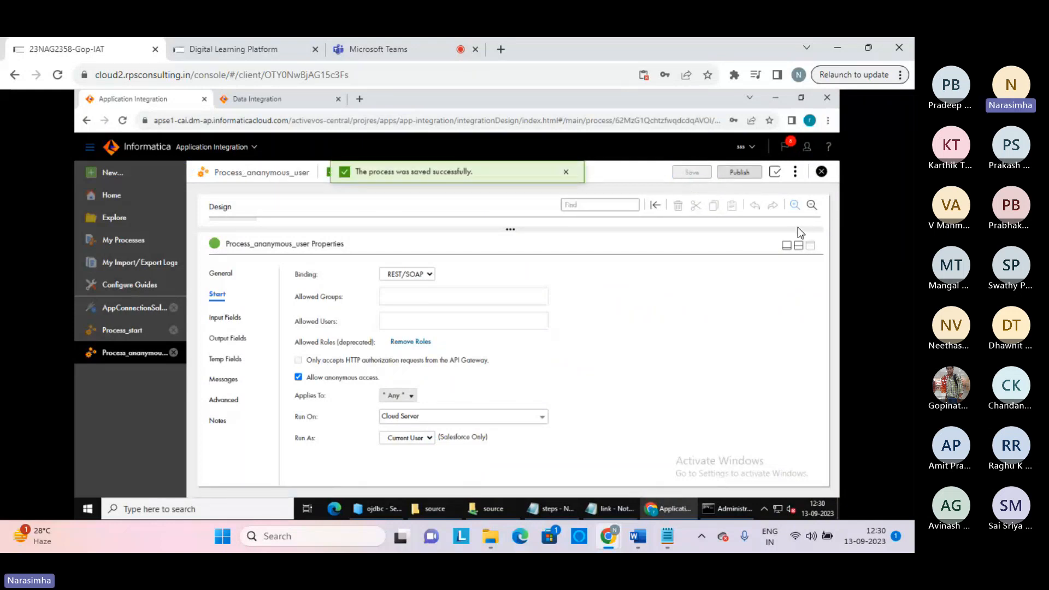
{"action": "left_click", "coordinate": [799, 247]}
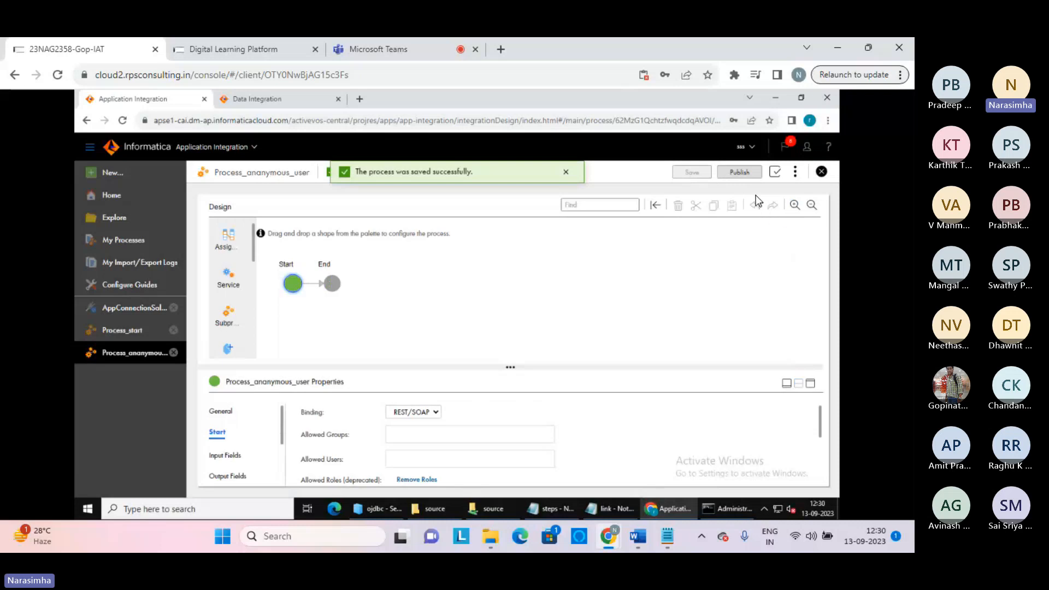
{"action": "left_click", "coordinate": [738, 175]}
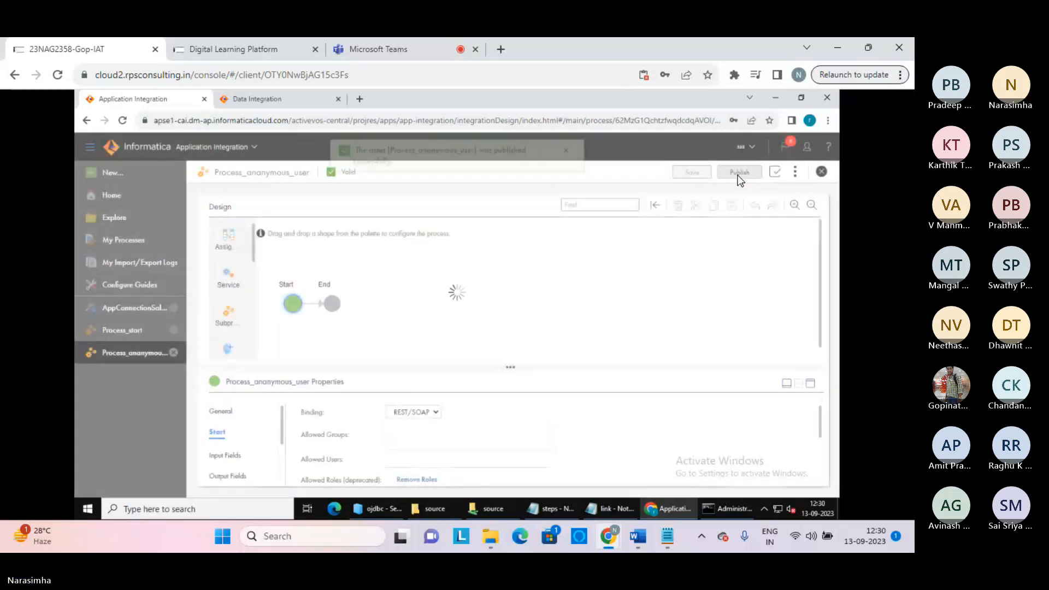
{"action": "left_click_drag", "start_coordinate": [457, 171], "coordinate": [516, 180]}
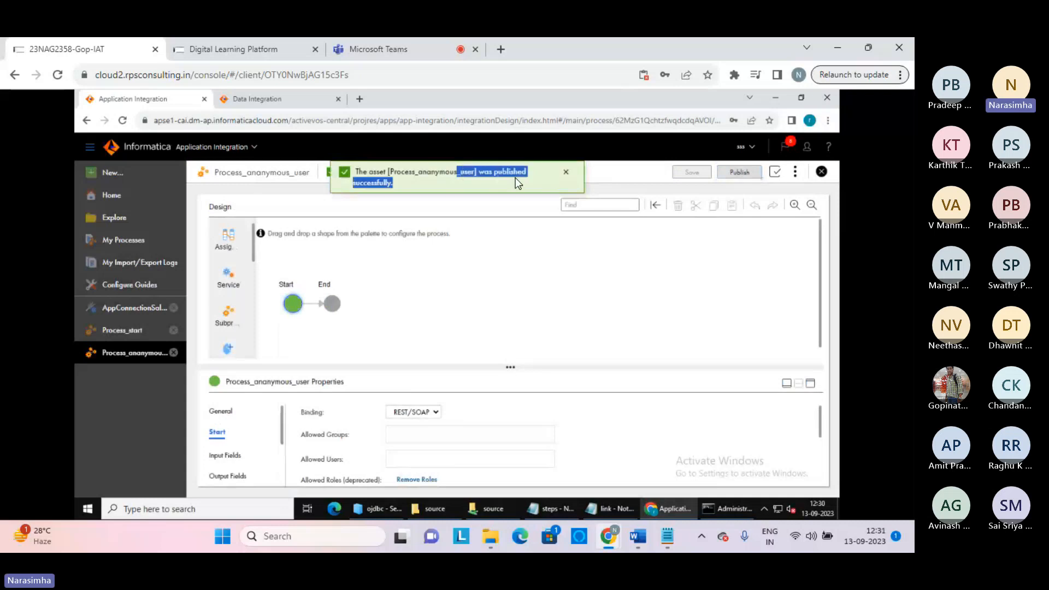
{"action": "left_click", "coordinate": [796, 174]}
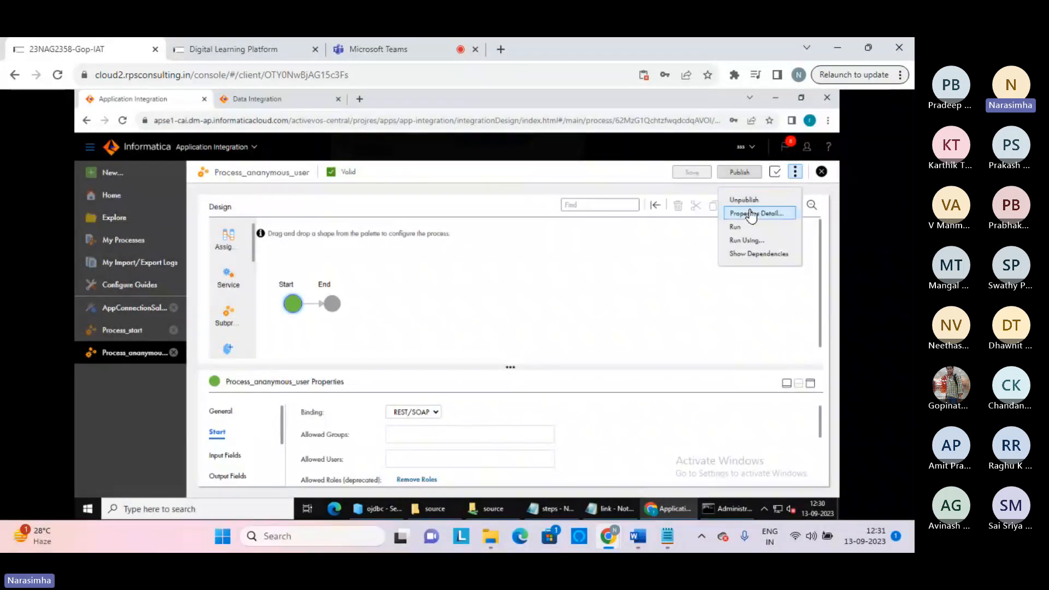
Step: Review Process_anonymous_user's Swagger definition, checking its operationId, title and host, then close it
{"action": "left_click", "coordinate": [782, 218]}
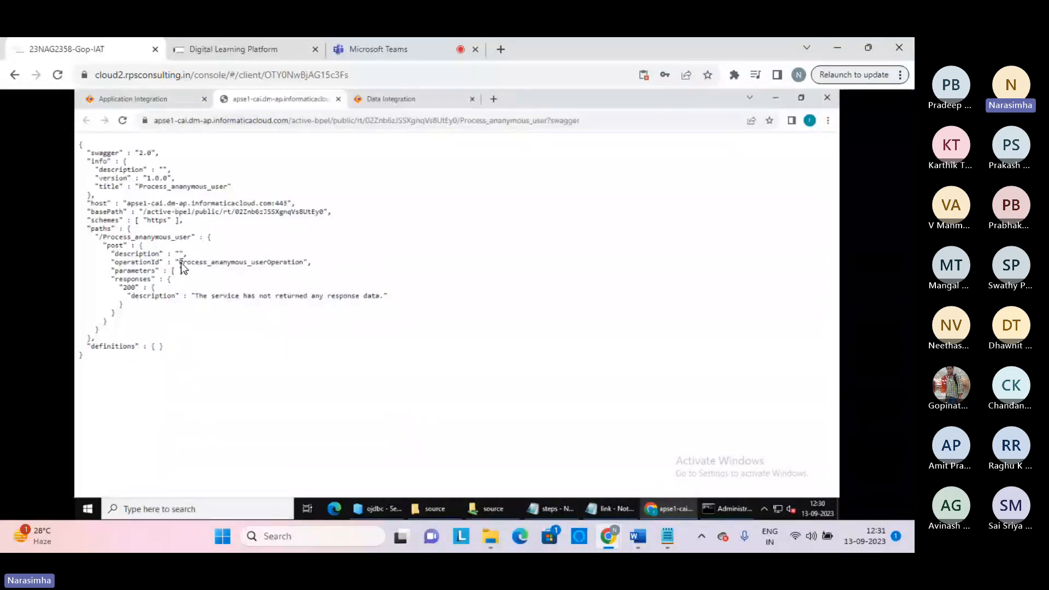
{"action": "left_click_drag", "start_coordinate": [181, 262], "coordinate": [262, 264]}
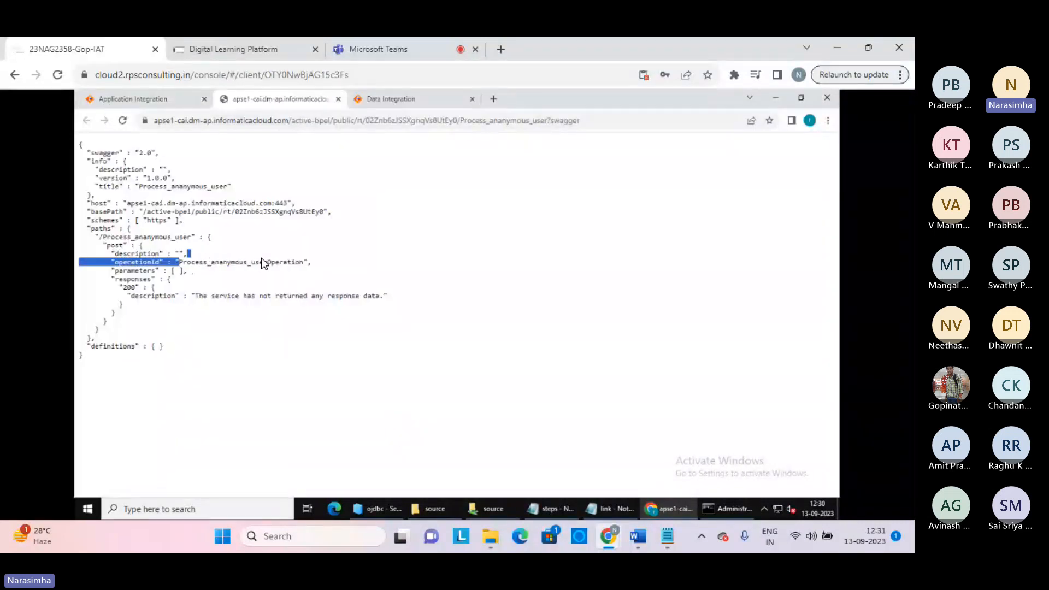
{"action": "left_click", "coordinate": [177, 249]}
{"action": "left_click_drag", "start_coordinate": [141, 187], "coordinate": [269, 207]}
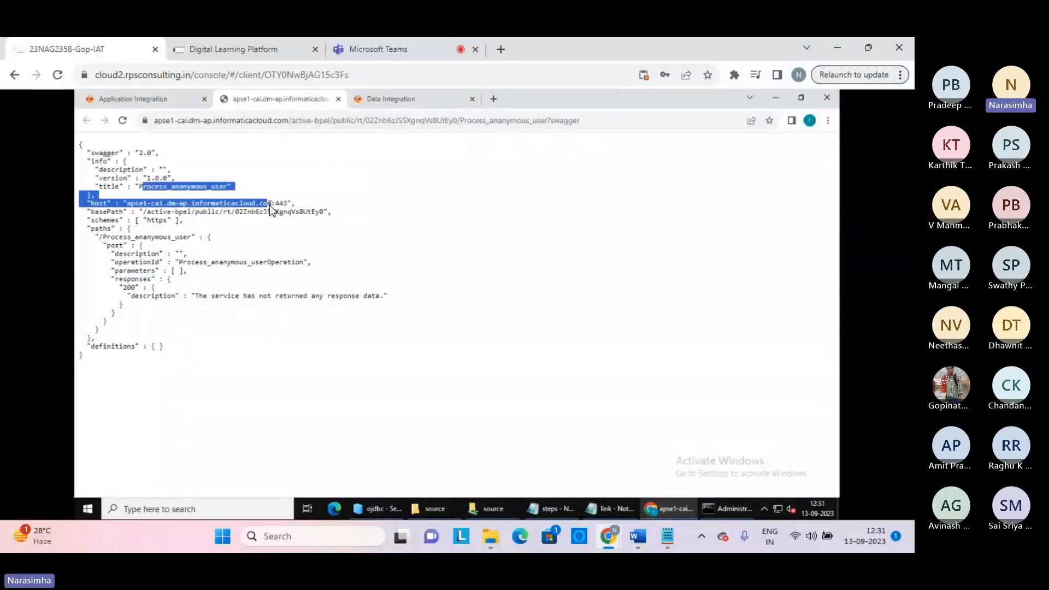
{"action": "left_click", "coordinate": [270, 208]}
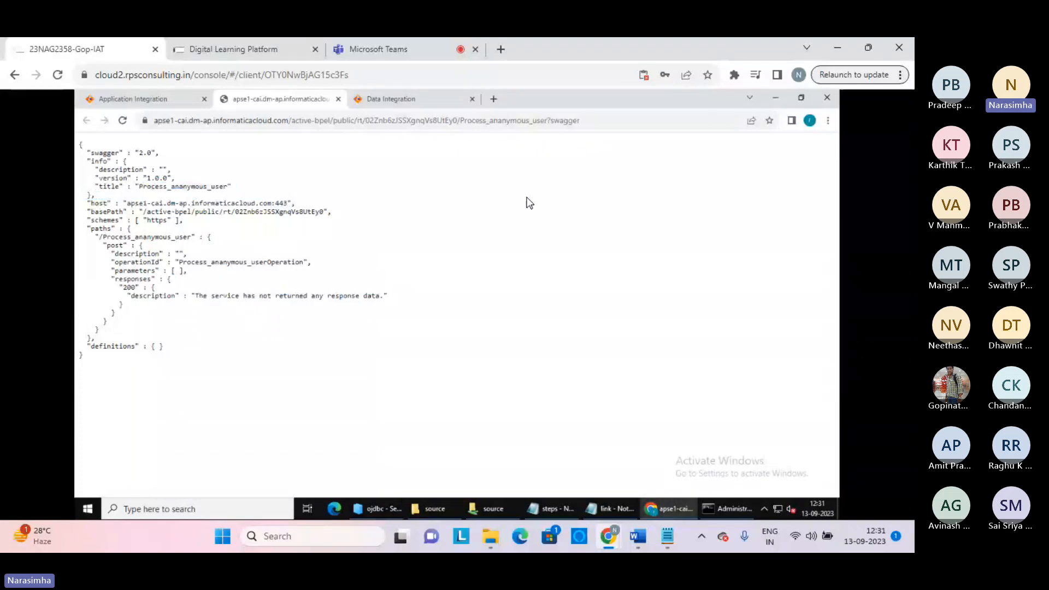
{"action": "left_click", "coordinate": [338, 99]}
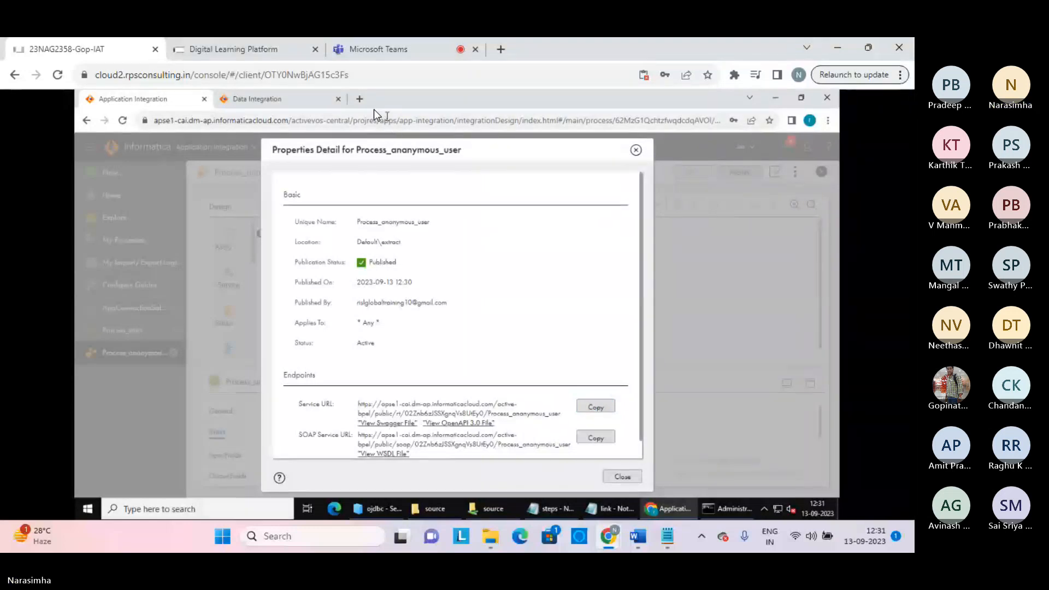
Step: Load the copied Process_anonymous_user service URL in a new browser tab, getting an empty {} response
{"action": "left_click", "coordinate": [359, 99]}
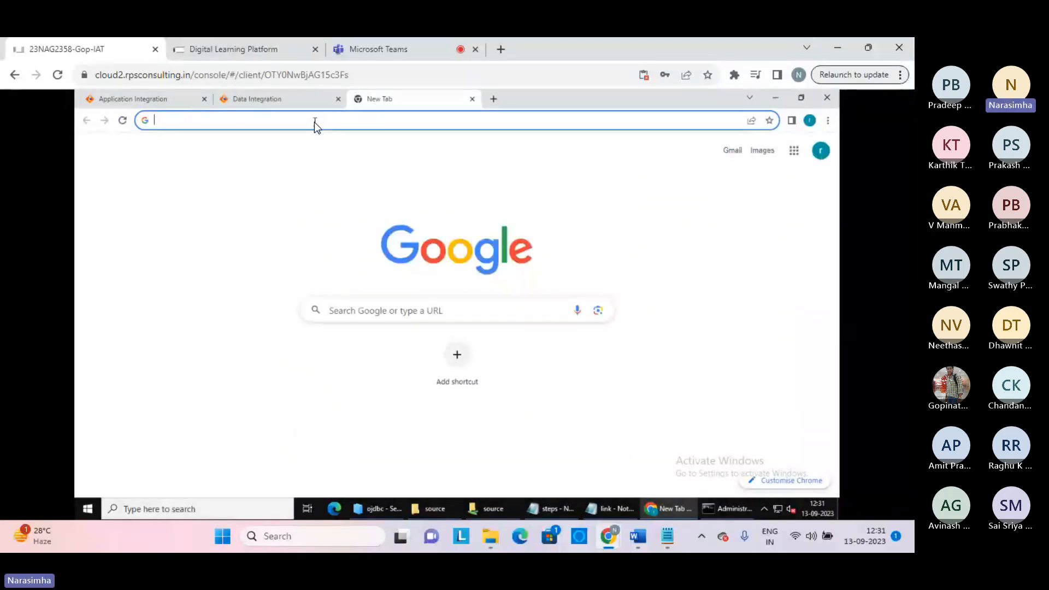
{"action": "key", "text": "Return"}
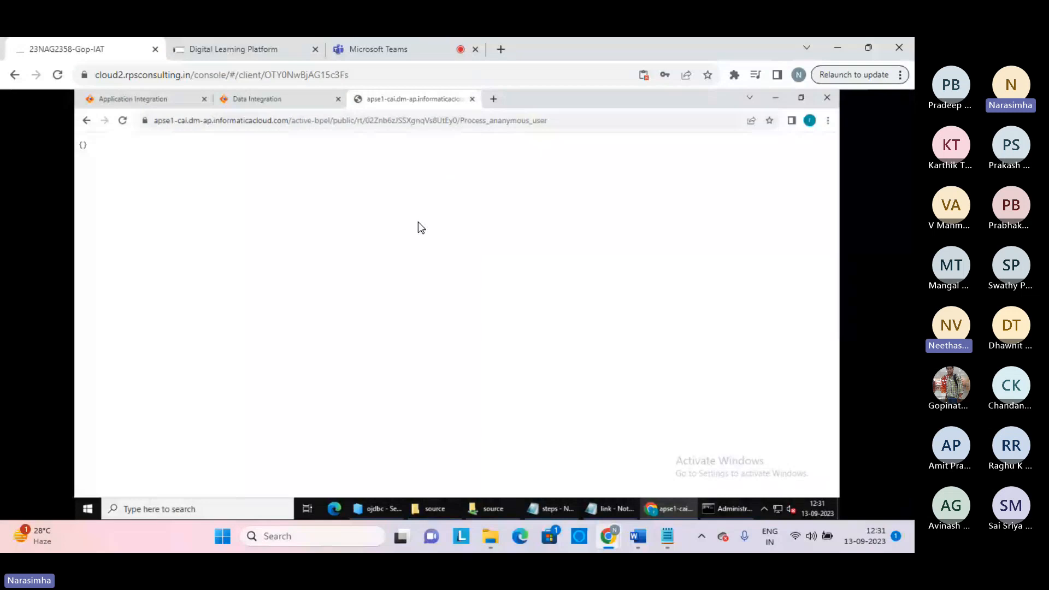
Step: Go from the Data Integration page to the Administrator service's organization Settings page
{"action": "left_click", "coordinate": [396, 44]}
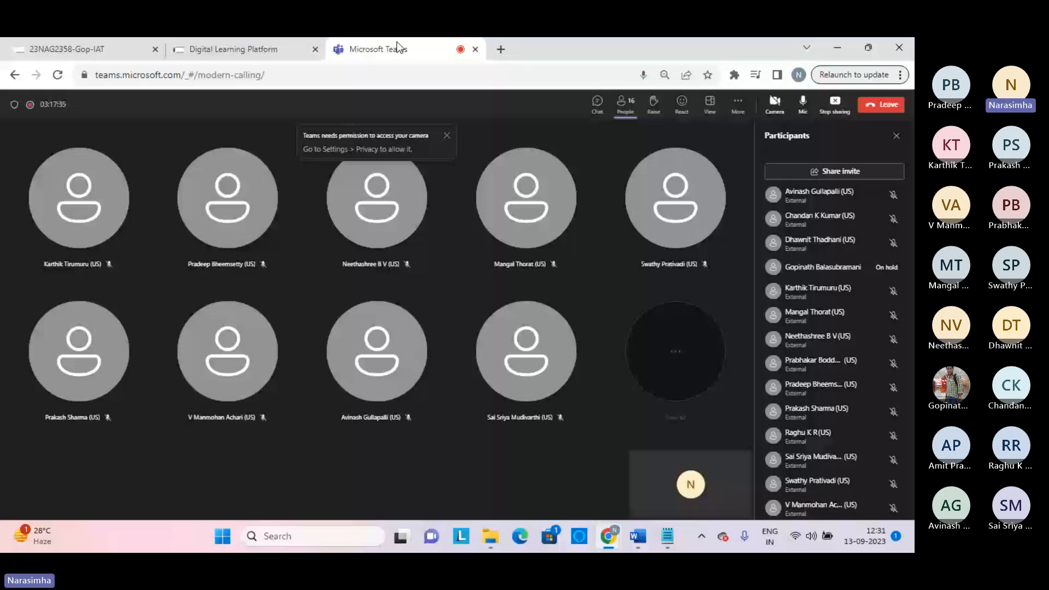
{"action": "left_click", "coordinate": [98, 49]}
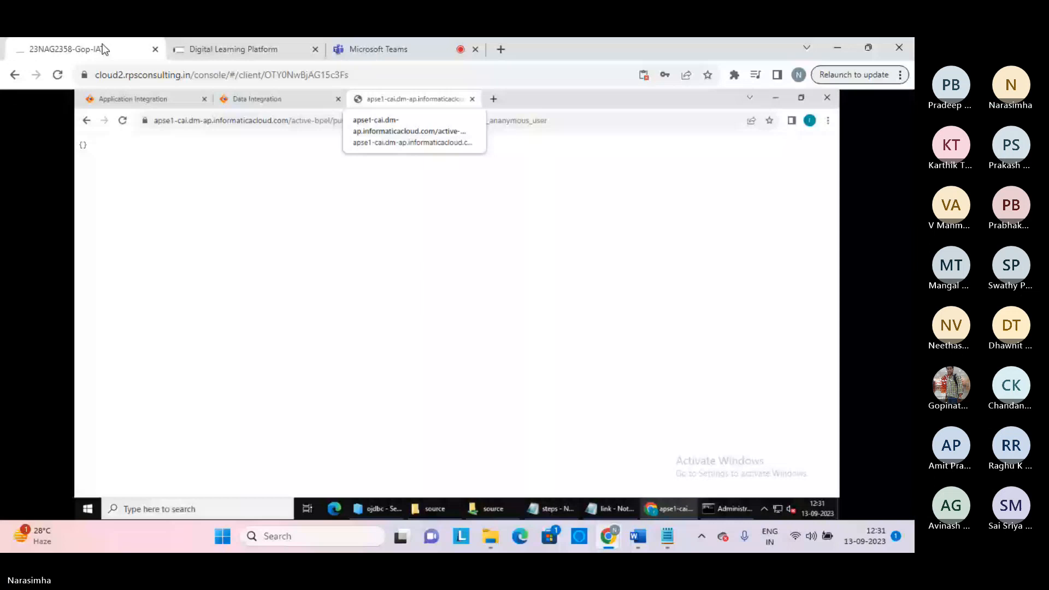
{"action": "left_click", "coordinate": [265, 98]}
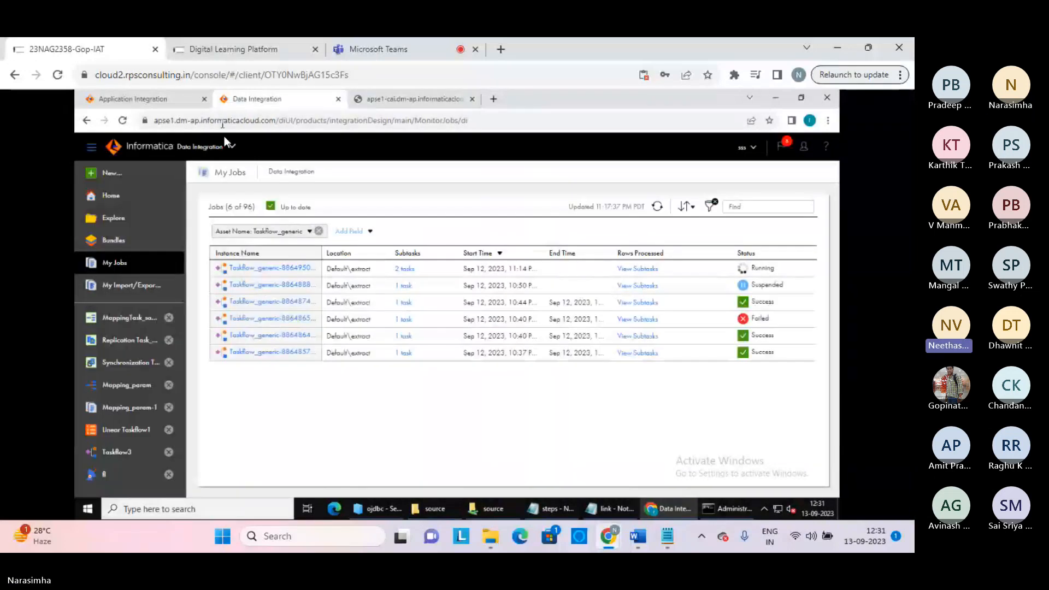
{"action": "left_click", "coordinate": [234, 146]}
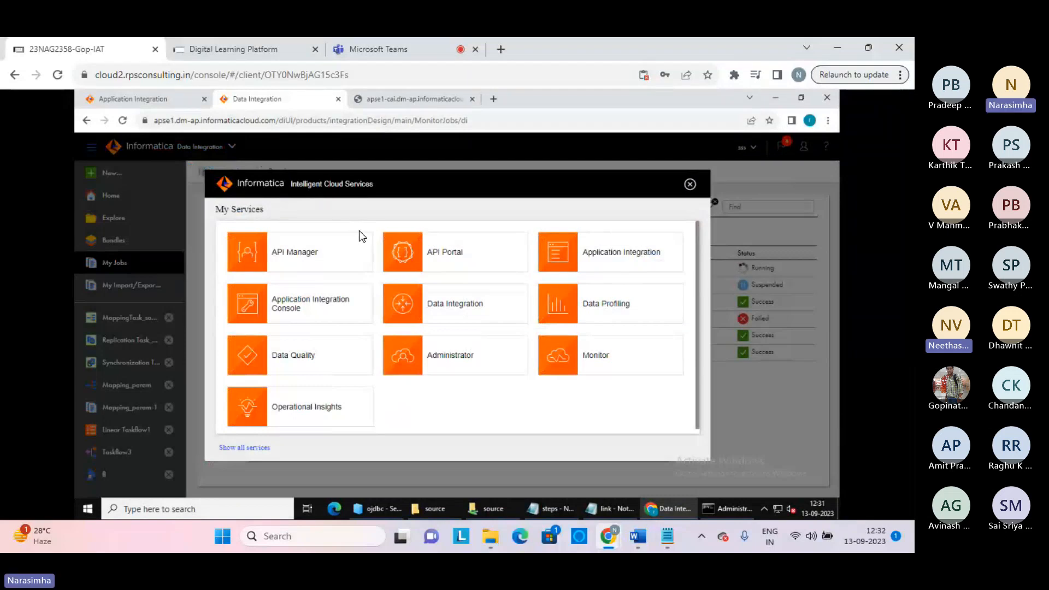
{"action": "left_click", "coordinate": [453, 360]}
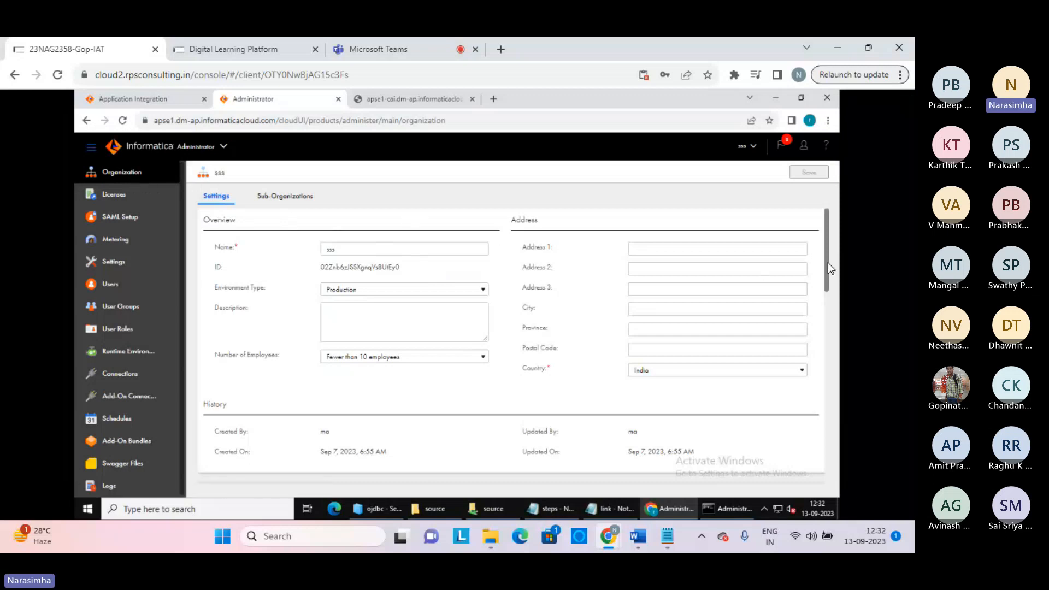
Step: Inspect the Administrator Users list, including CAI Anonymous Service Consumer, then return to the {} response tab
{"action": "left_click_drag", "start_coordinate": [829, 259], "coordinate": [528, 244]}
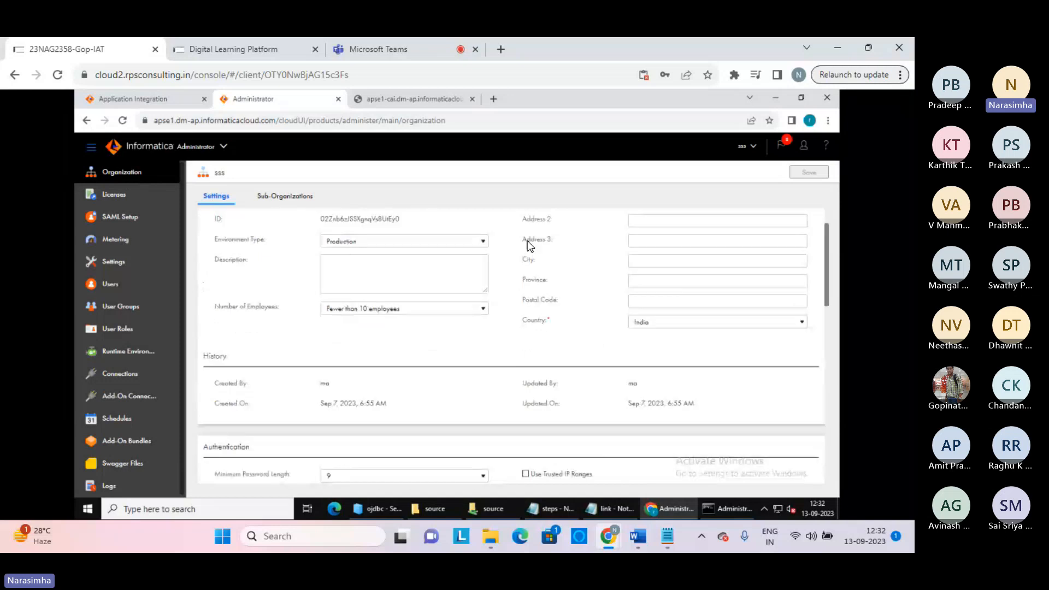
{"action": "left_click", "coordinate": [111, 287]}
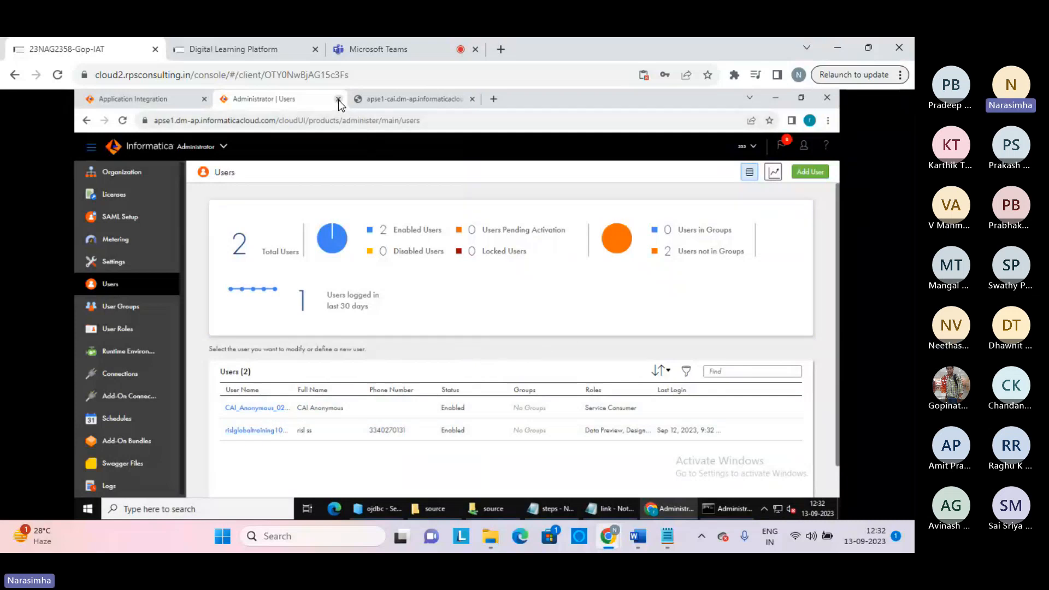
{"action": "left_click", "coordinate": [397, 100]}
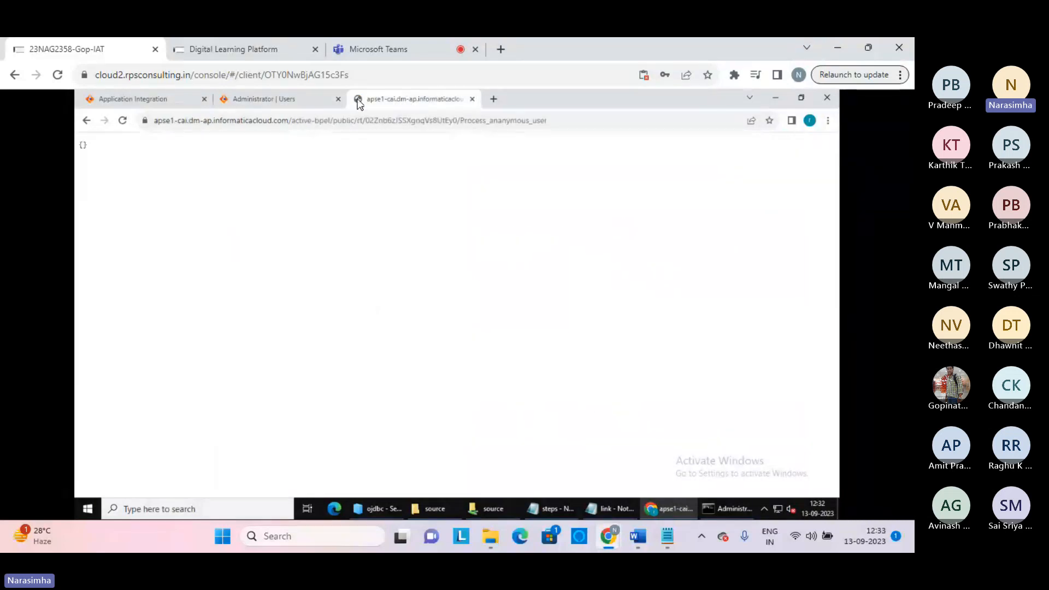
Step: Close the apse1-cai response tab and the Properties Detail, back to the Process_anonymous_user designer
{"action": "key", "text": "ctrl+w"}
{"action": "left_click", "coordinate": [131, 99]}
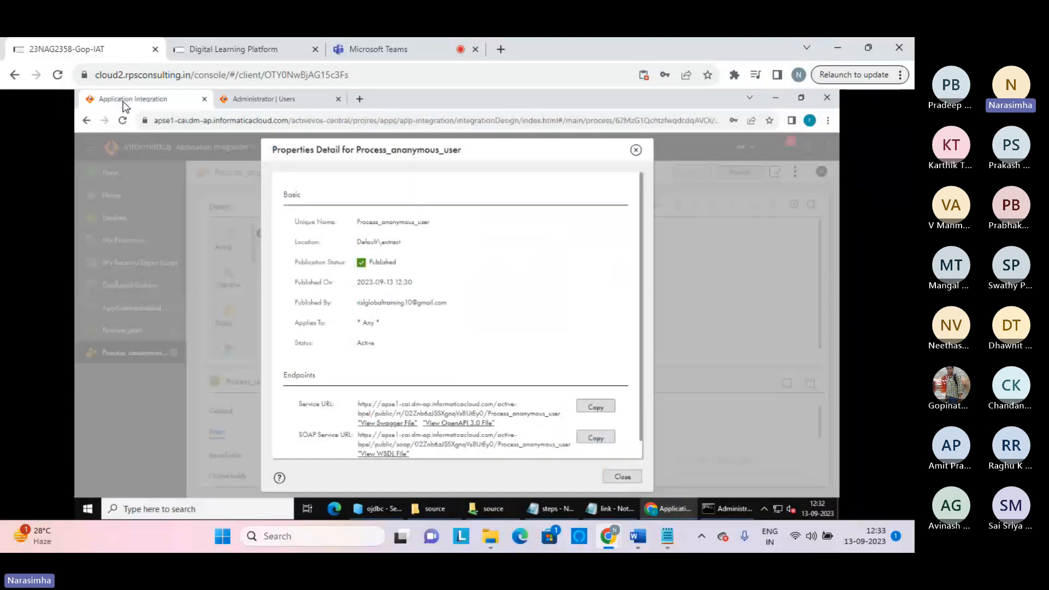
{"action": "left_click", "coordinate": [636, 150]}
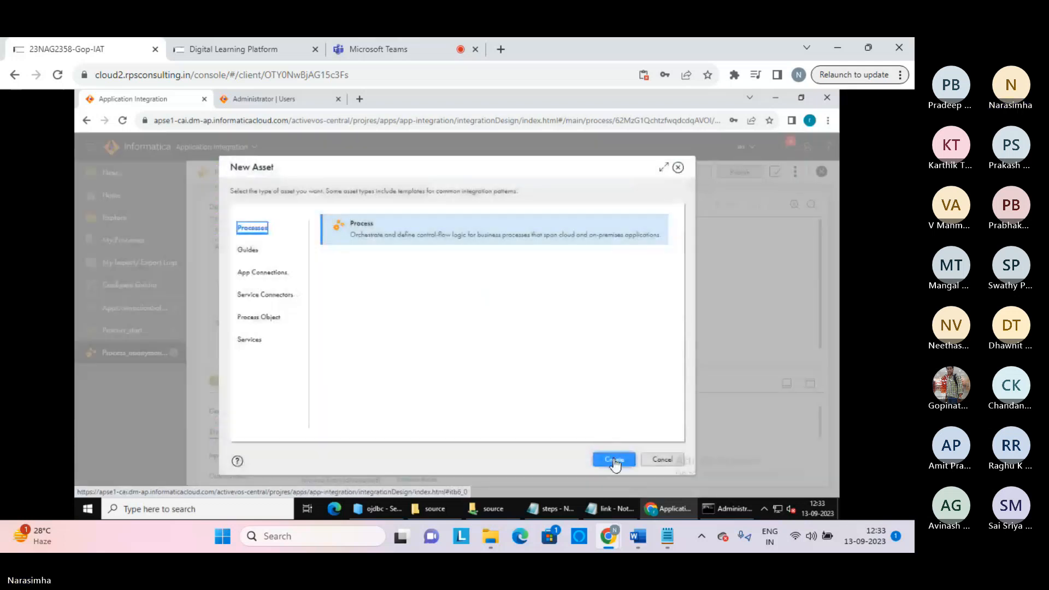
Step: Create a new process and rename it Process_input
{"action": "left_click", "coordinate": [615, 462]}
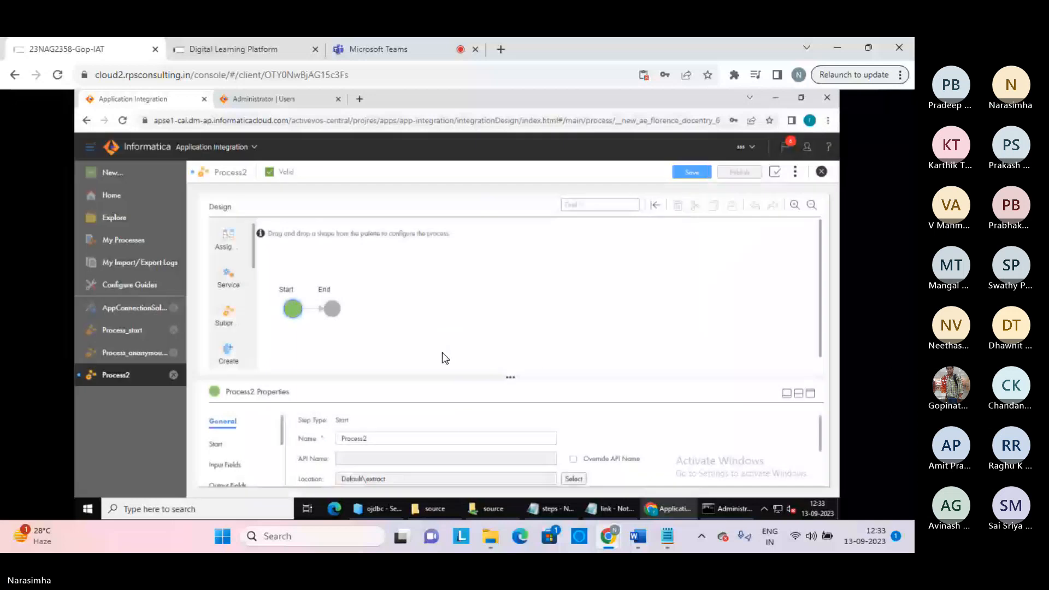
{"action": "left_click", "coordinate": [390, 440]}
{"action": "key", "text": "BackSpace"}
{"action": "type", "text": "_input"}
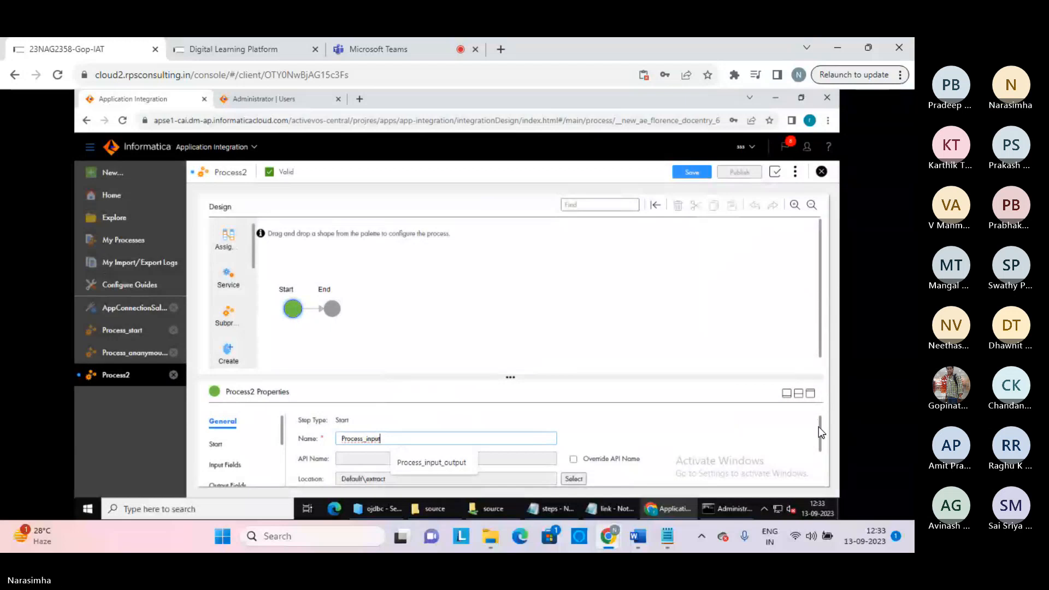
{"action": "left_click_drag", "start_coordinate": [819, 427], "coordinate": [817, 460]}
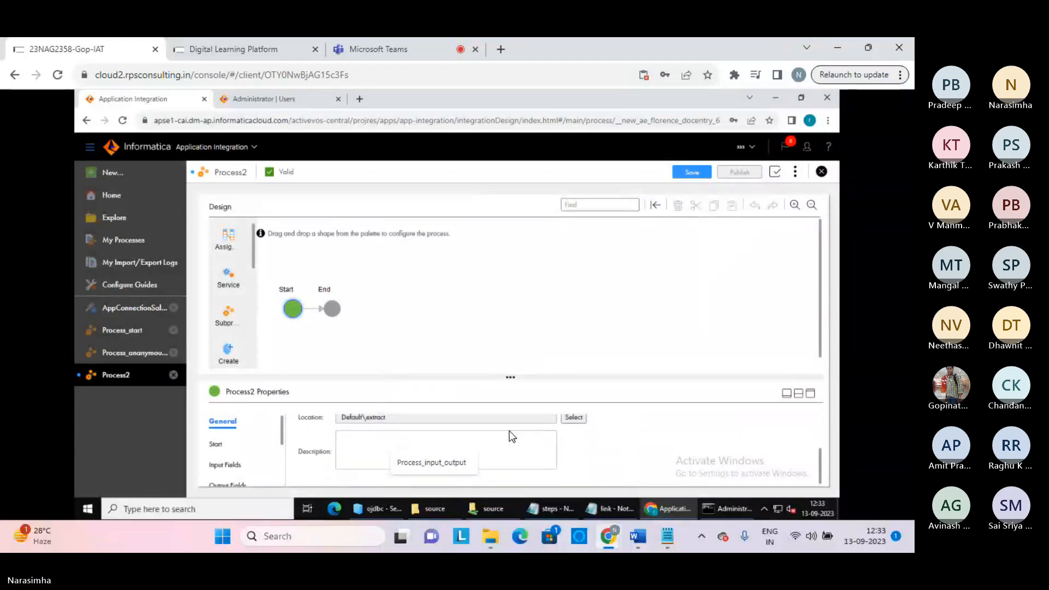
Step: Tick Allow anonymous access on Process_input's Start tab
{"action": "left_click", "coordinate": [810, 394]}
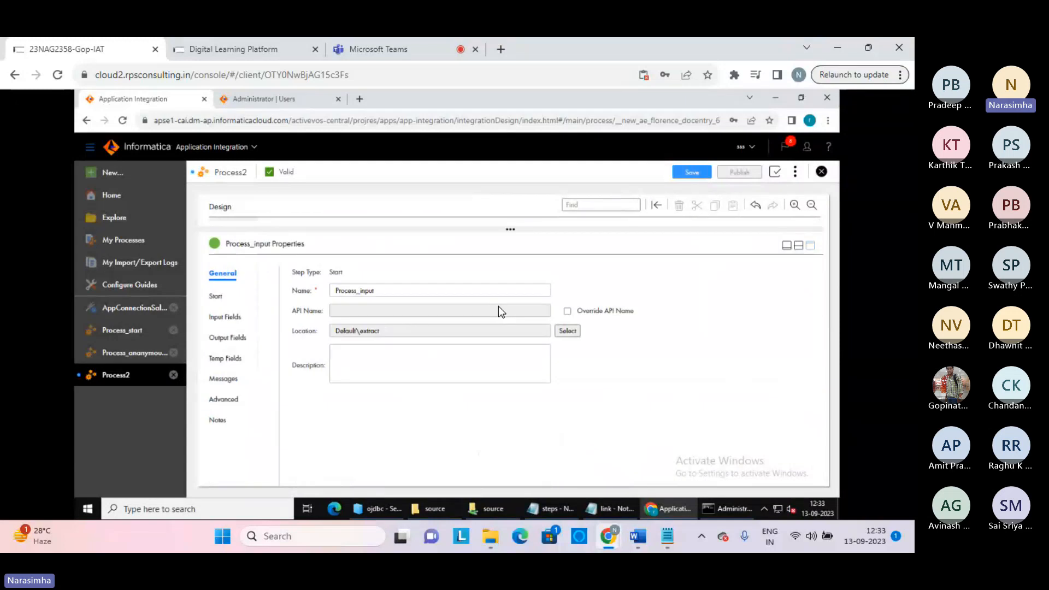
{"action": "left_click", "coordinate": [216, 296]}
{"action": "left_click", "coordinate": [298, 377]}
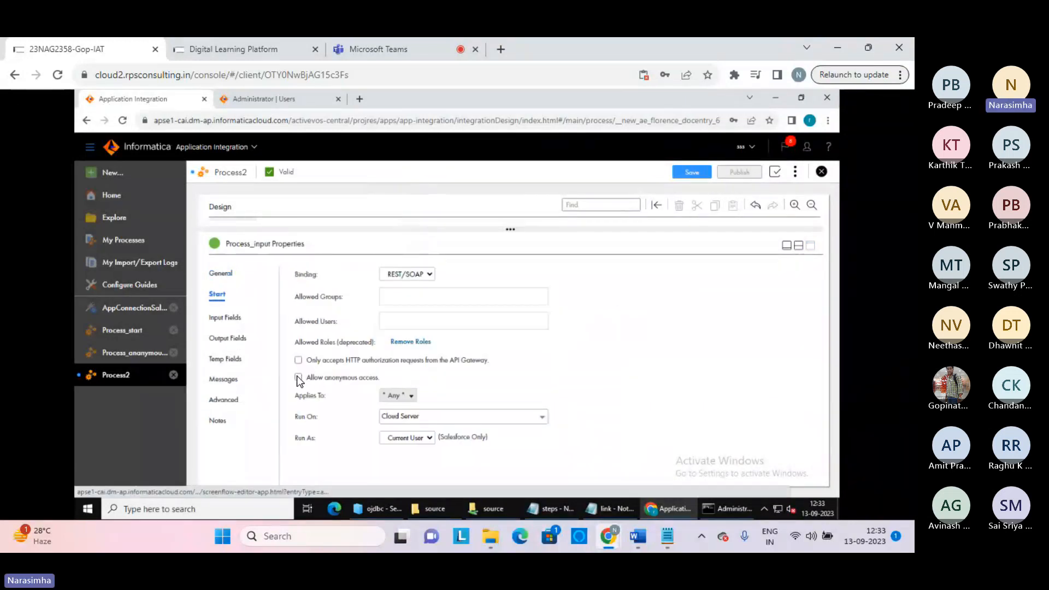
{"action": "left_click", "coordinate": [255, 319]}
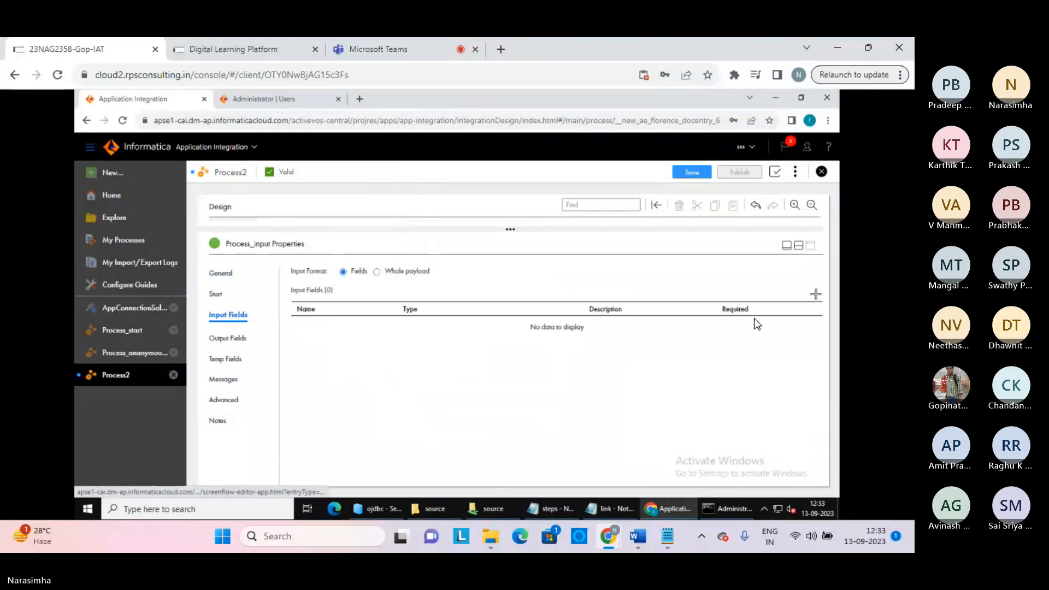
Step: Add an input field named input to Process_input
{"action": "left_click", "coordinate": [816, 294]}
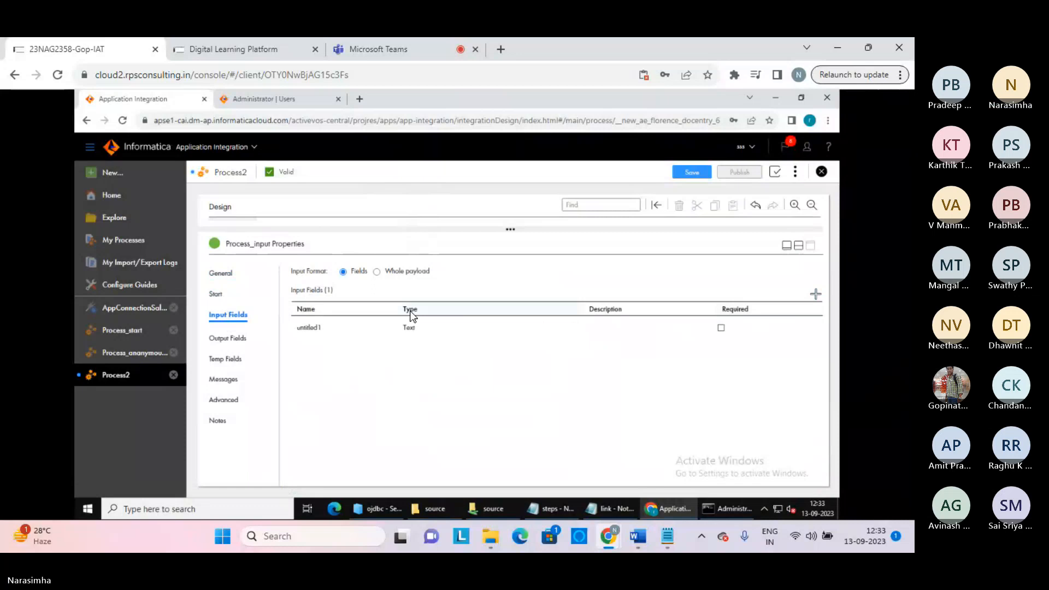
{"action": "left_click", "coordinate": [317, 330]}
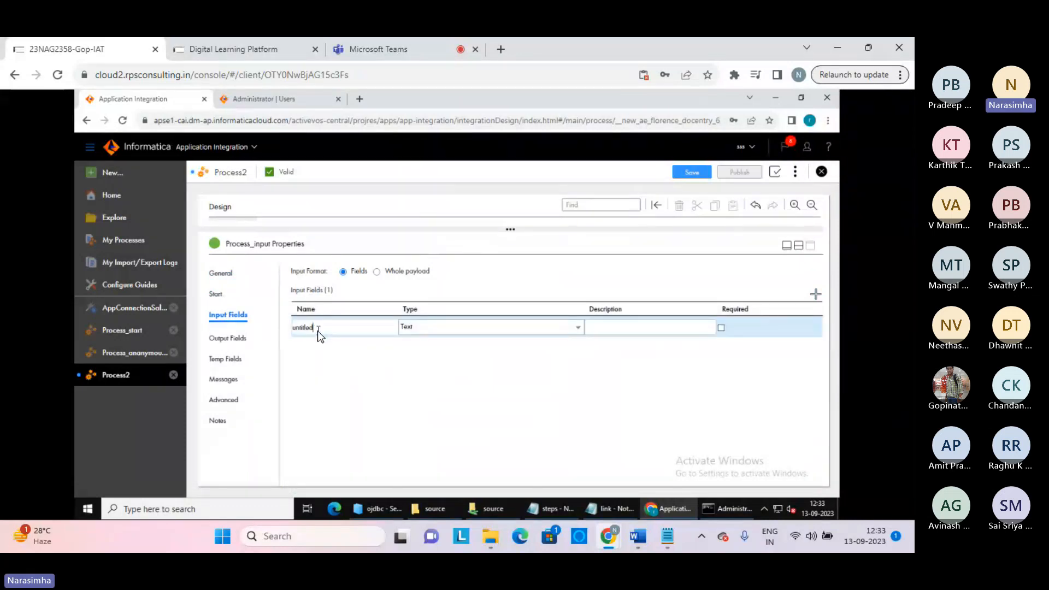
{"action": "key", "text": "BackSpace"}
{"action": "key", "text": "BackSpace"}
{"action": "key", "text": "BackSpace"}
{"action": "key", "text": "BackSpace"}
{"action": "key", "text": "BackSpace"}
{"action": "key", "text": "BackSpace"}
{"action": "key", "text": "BackSpace"}
{"action": "key", "text": "BackSpace"}
{"action": "type", "text": "input"}
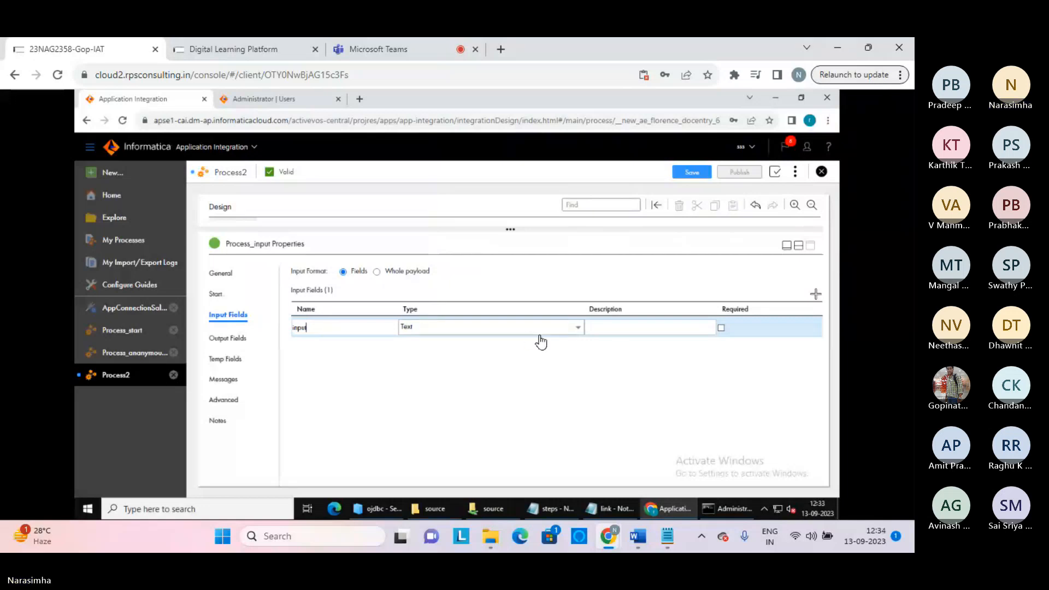
{"action": "left_click", "coordinate": [703, 358]}
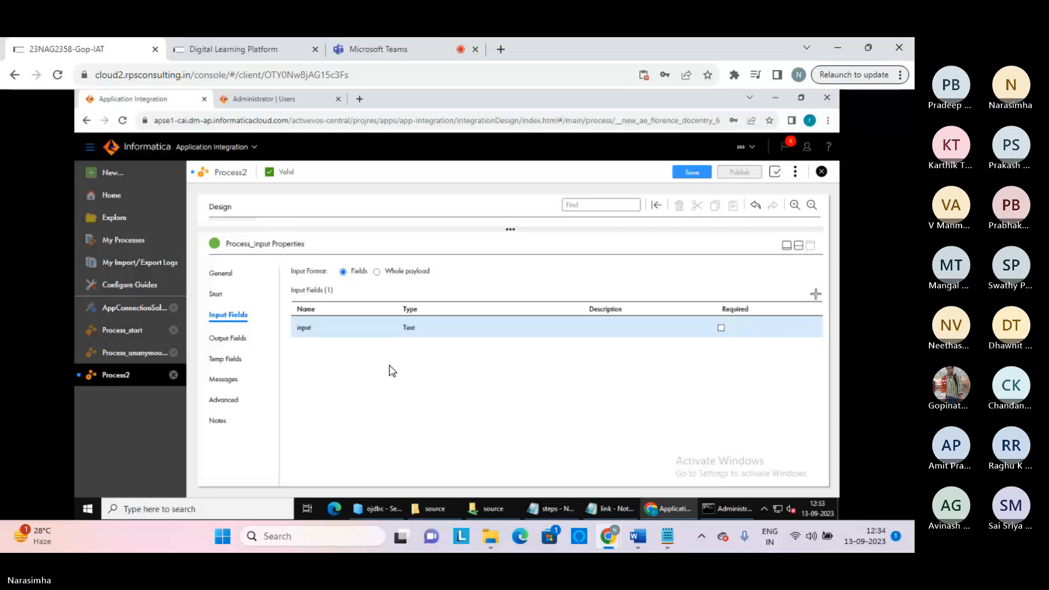
Step: Add a Text output field named output with initial value 100
{"action": "left_click", "coordinate": [234, 340]}
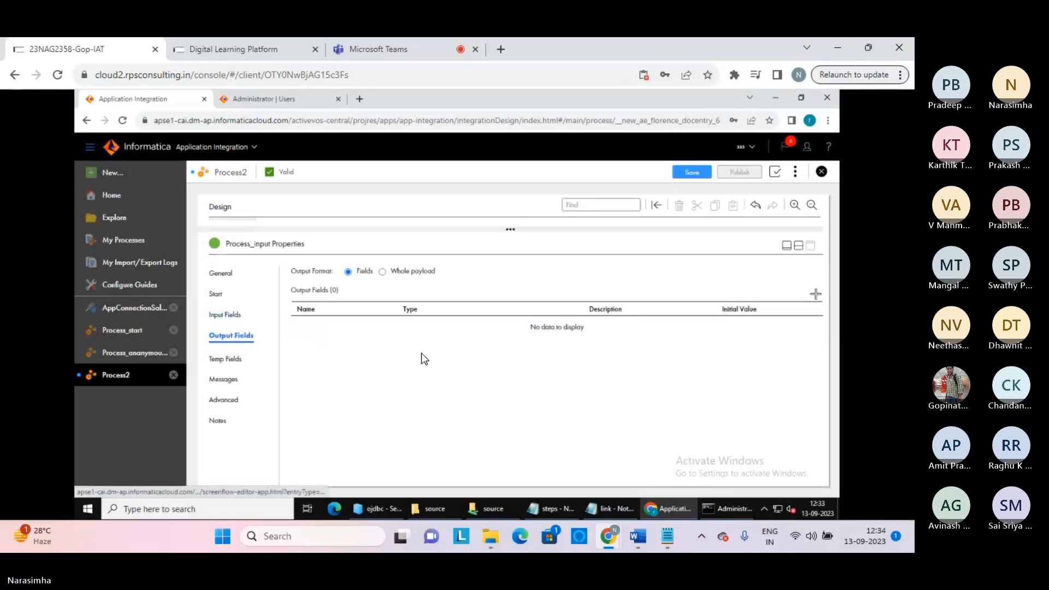
{"action": "left_click", "coordinate": [817, 295]}
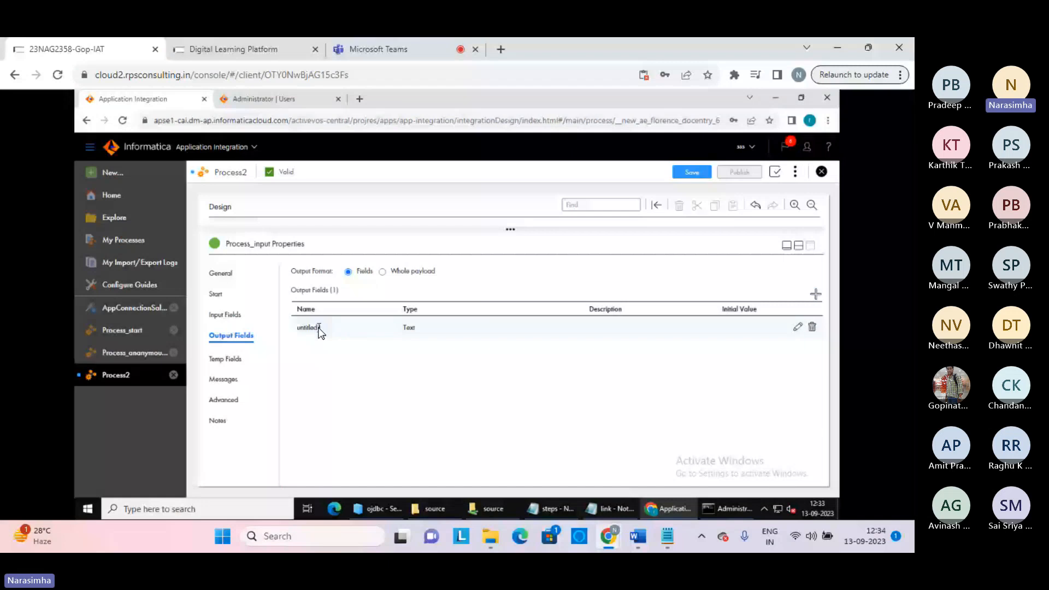
{"action": "left_click", "coordinate": [319, 328]}
{"action": "type", "text": "output"}
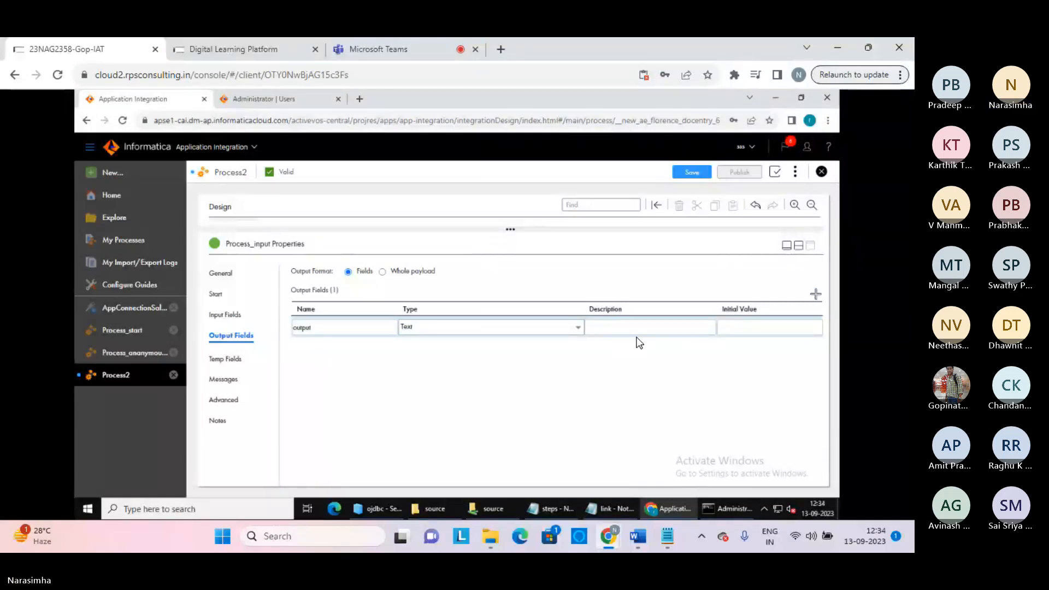
{"action": "left_click", "coordinate": [748, 326]}
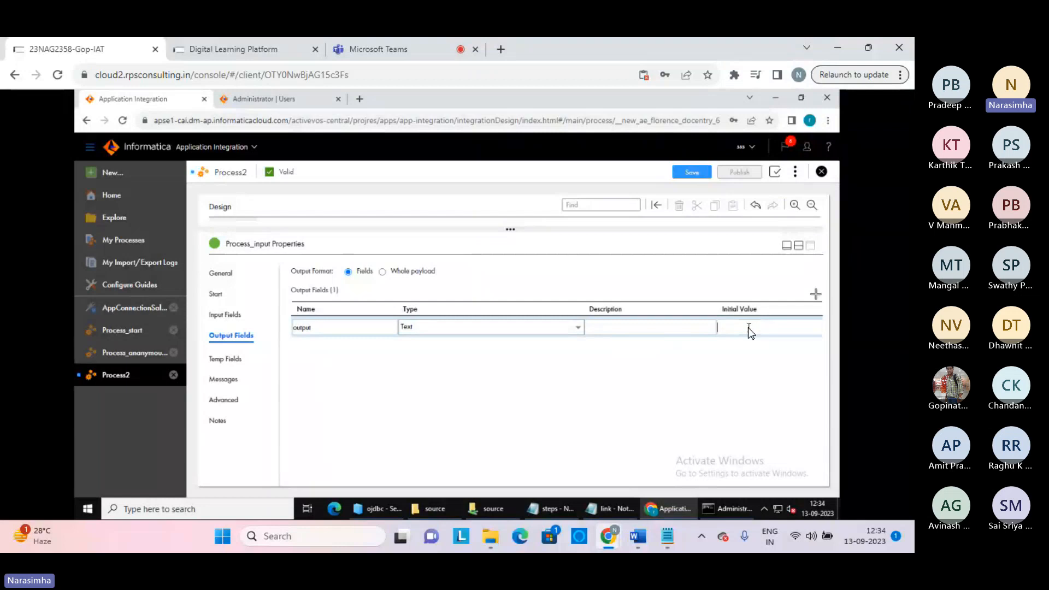
{"action": "key", "text": "Return"}
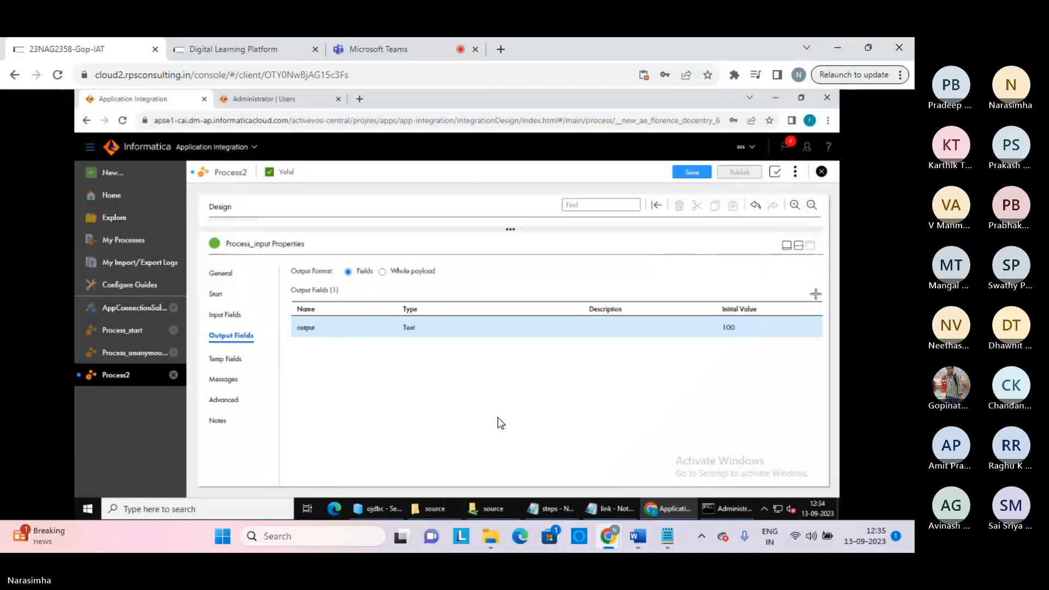
{"action": "left_click", "coordinate": [408, 53]}
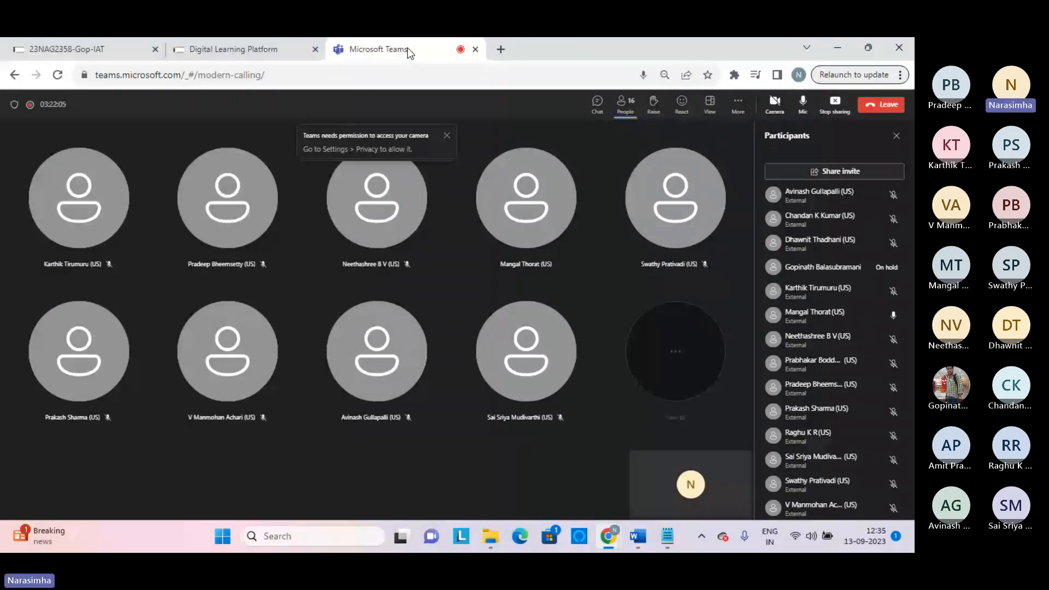
{"action": "key", "text": "ctrl+1"}
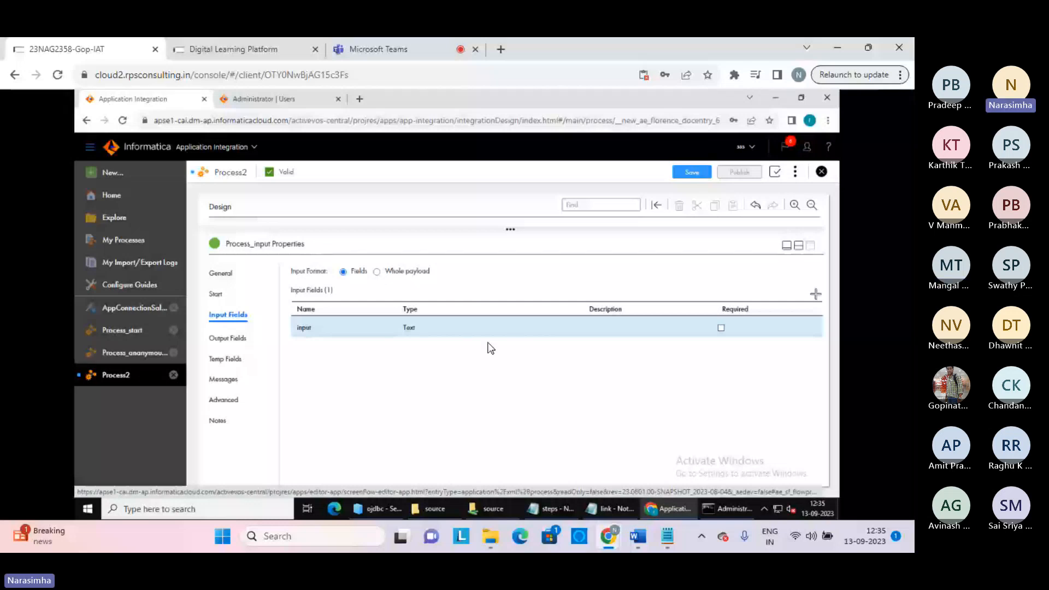
Step: Save and publish Process_input, then show its Properties Detail with service endpoints
{"action": "left_click", "coordinate": [228, 339]}
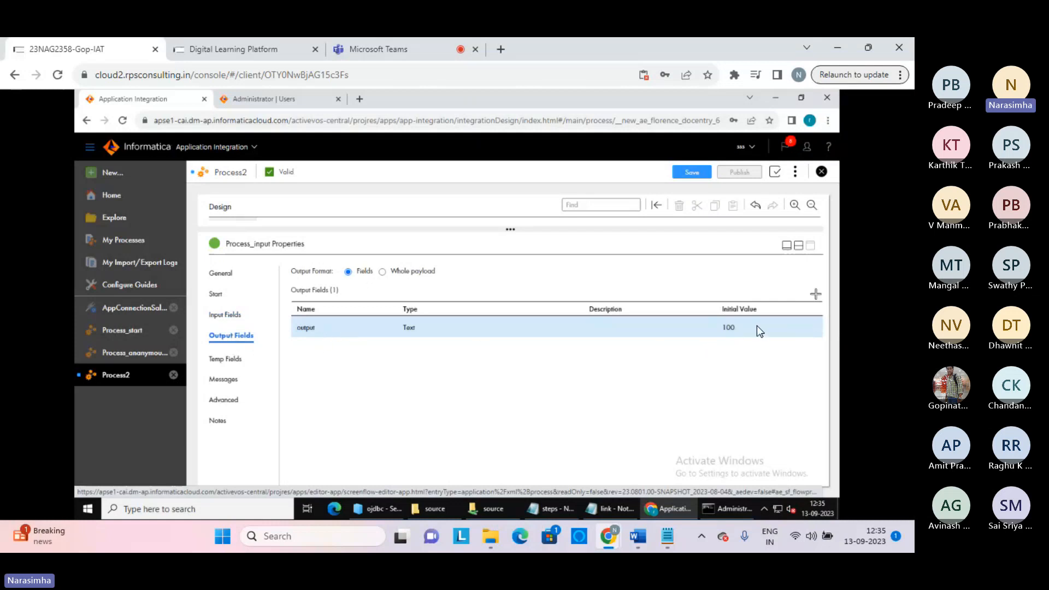
{"action": "left_click", "coordinate": [798, 247]}
{"action": "left_click", "coordinate": [693, 173]}
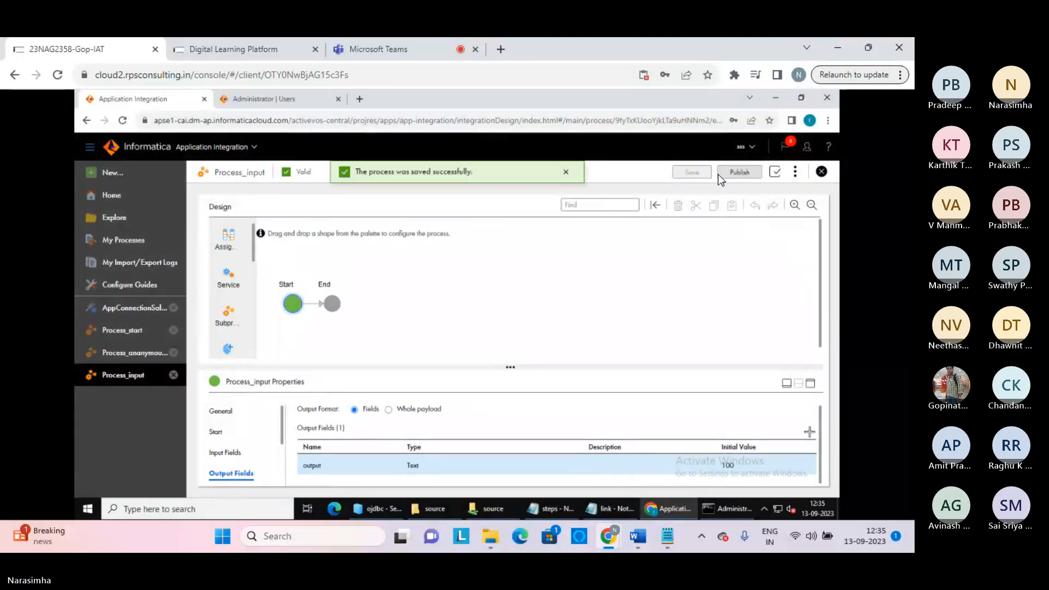
{"action": "left_click", "coordinate": [740, 173]}
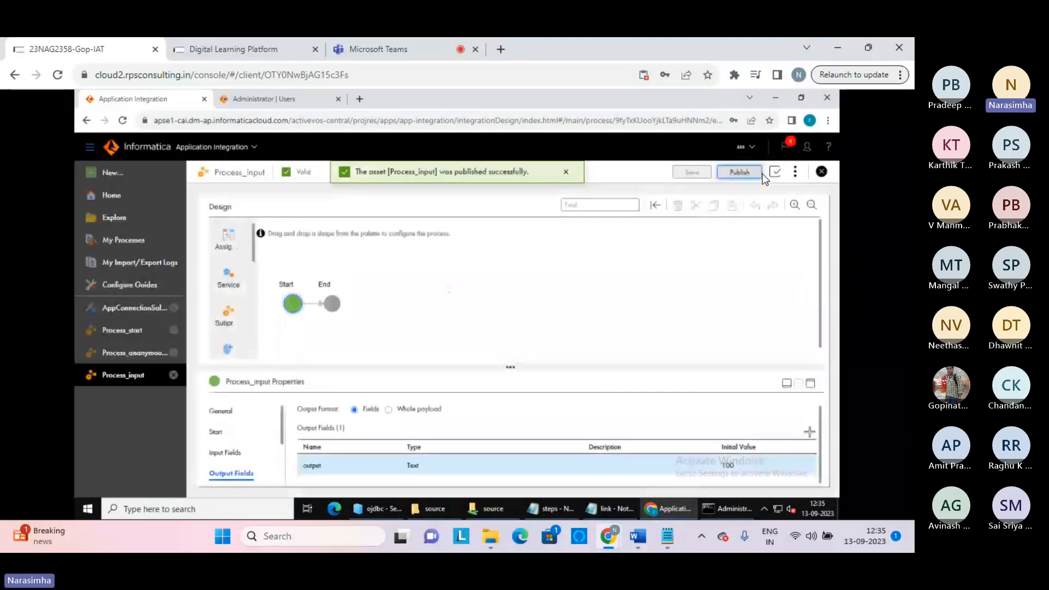
{"action": "left_click", "coordinate": [795, 172]}
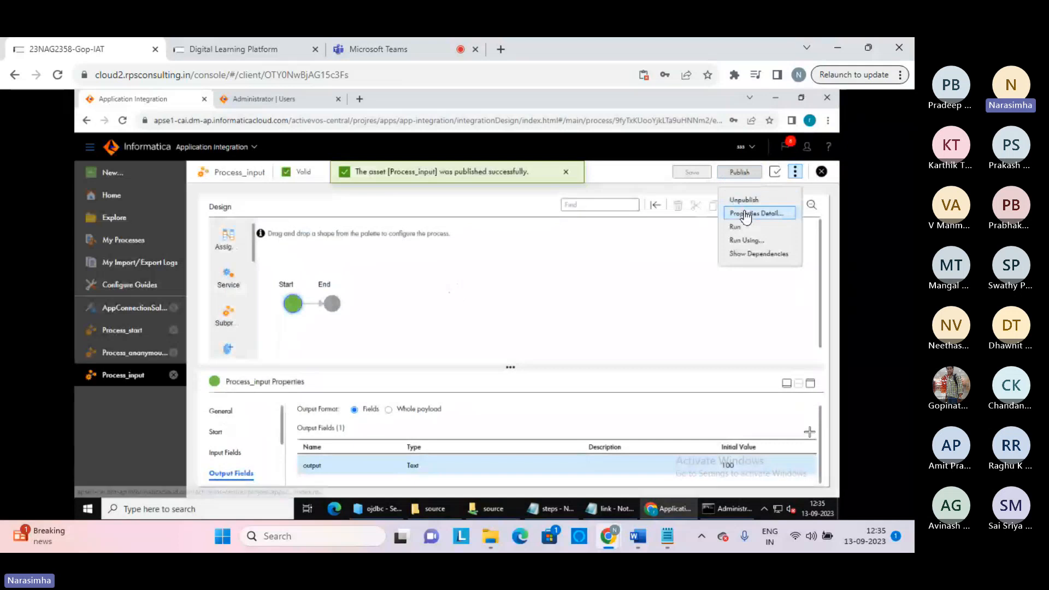
{"action": "left_click", "coordinate": [744, 211]}
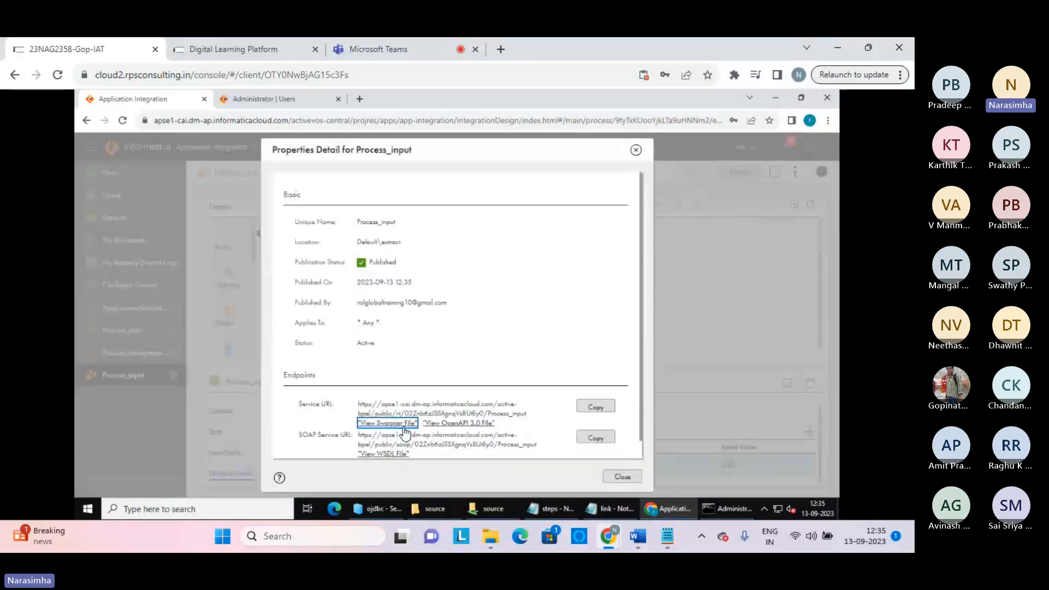
Step: Open Process_input's Swagger file and review its host, request body parameter and output property
{"action": "left_click", "coordinate": [402, 428]}
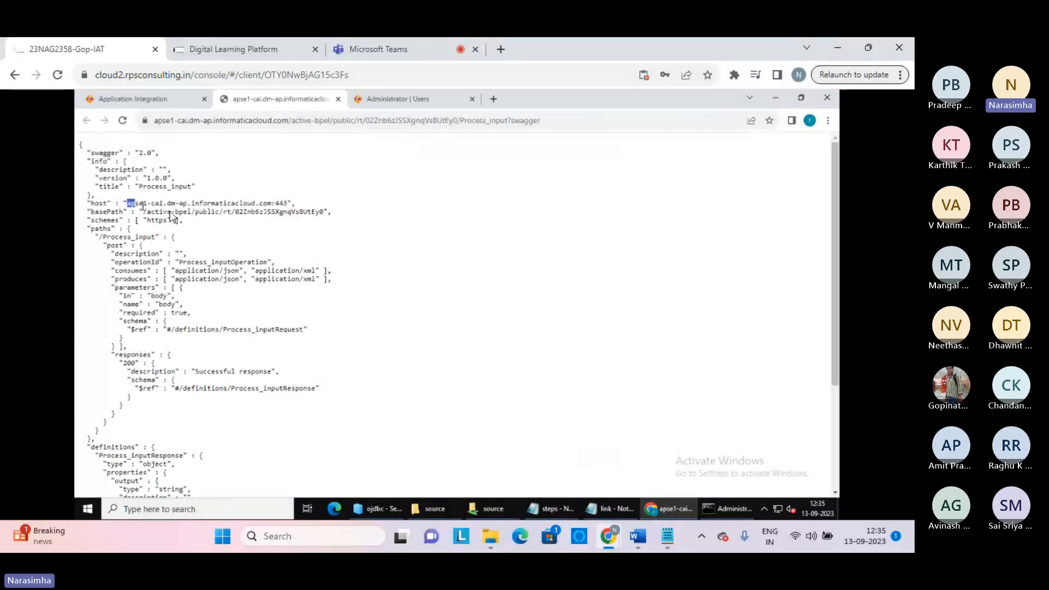
{"action": "left_click_drag", "start_coordinate": [127, 204], "coordinate": [266, 241]}
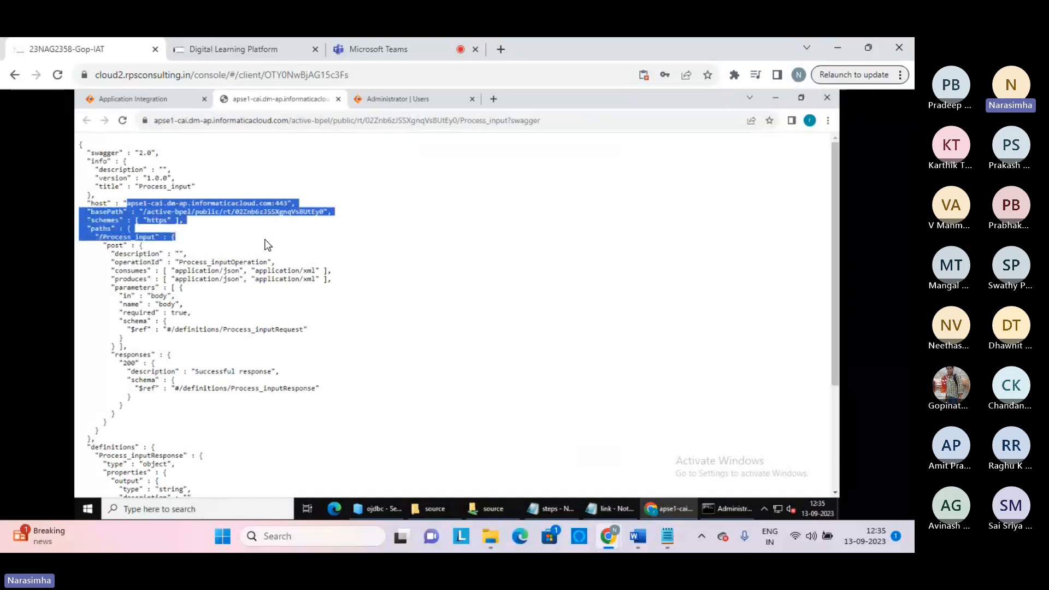
{"action": "left_click", "coordinate": [199, 254]}
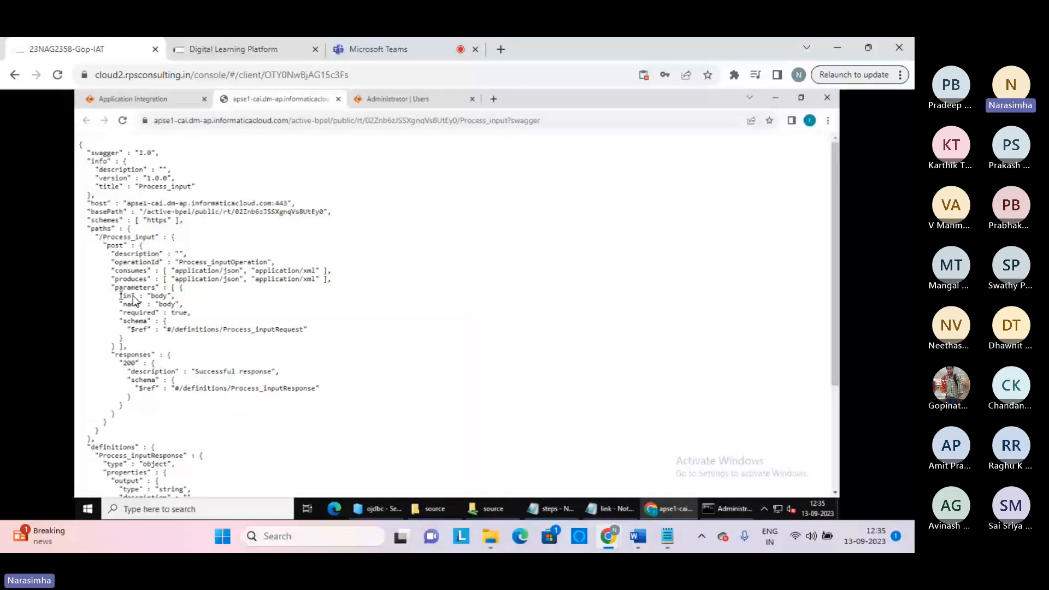
{"action": "left_click_drag", "start_coordinate": [133, 295], "coordinate": [222, 331]}
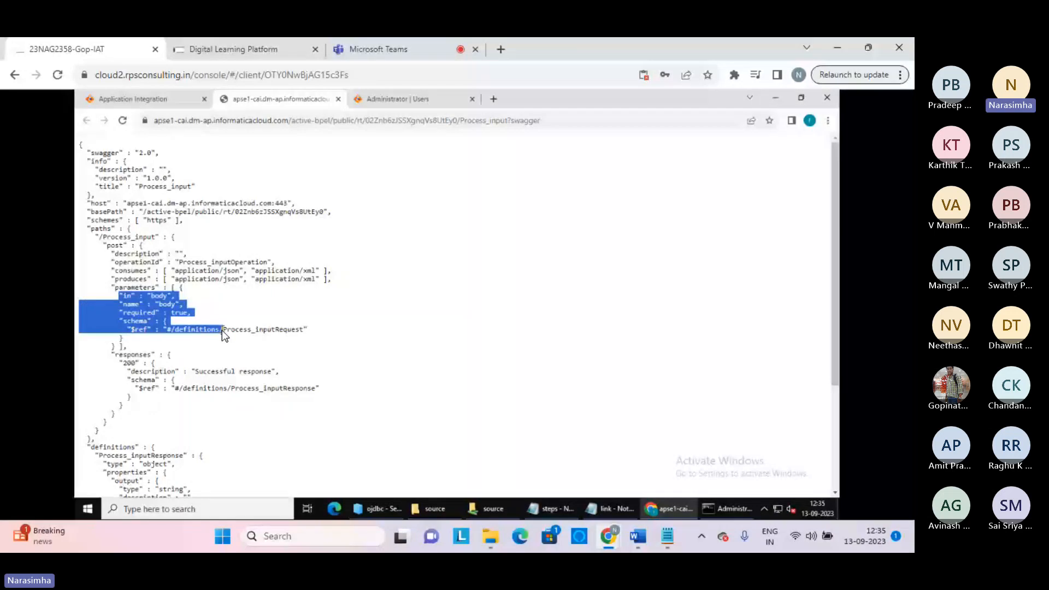
{"action": "left_click", "coordinate": [222, 330]}
{"action": "scroll", "coordinate": [222, 331], "scroll_direction": "down", "scroll_amount": 2}
{"action": "left_click_drag", "start_coordinate": [112, 389], "coordinate": [225, 414]}
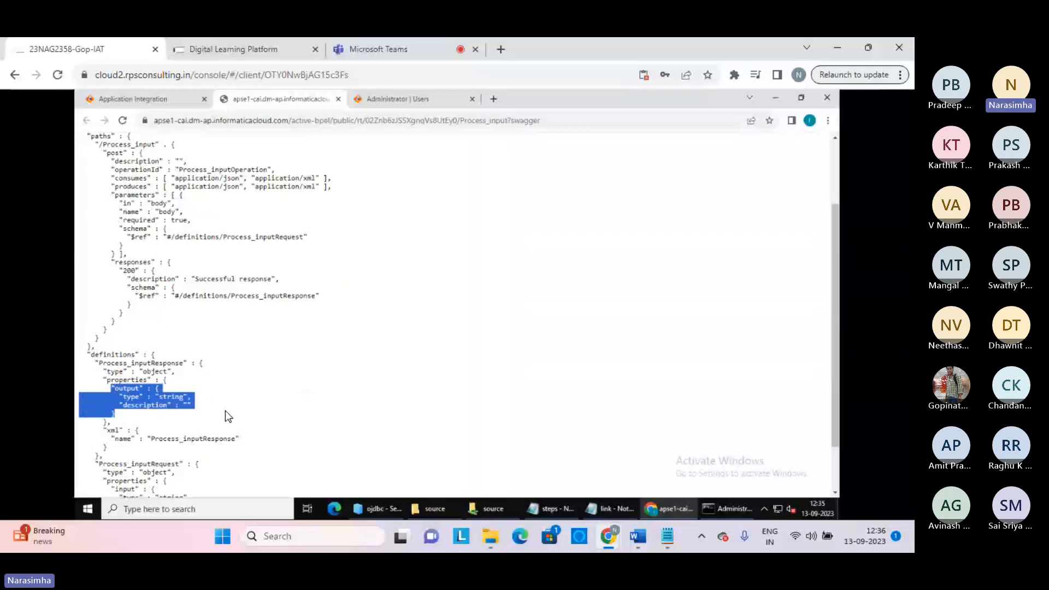
{"action": "left_click", "coordinate": [834, 452]}
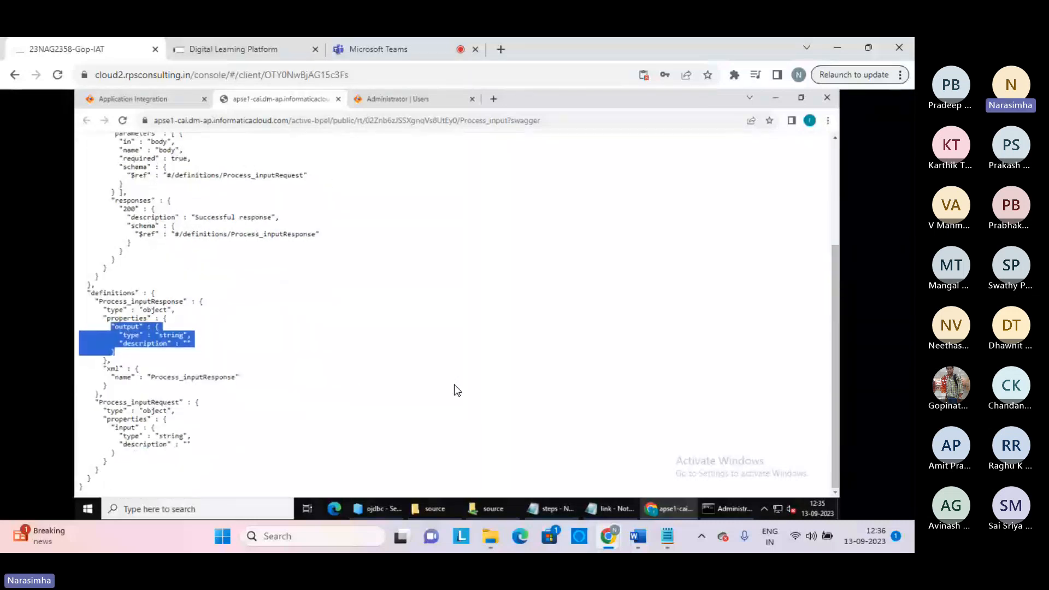
{"action": "left_click", "coordinate": [123, 427]}
Step: Review the Process_inputRequest and Process_inputResponse definitions and their string input/output properties
{"action": "left_click_drag", "start_coordinate": [116, 427], "coordinate": [84, 398]}
{"action": "left_click", "coordinate": [223, 444]}
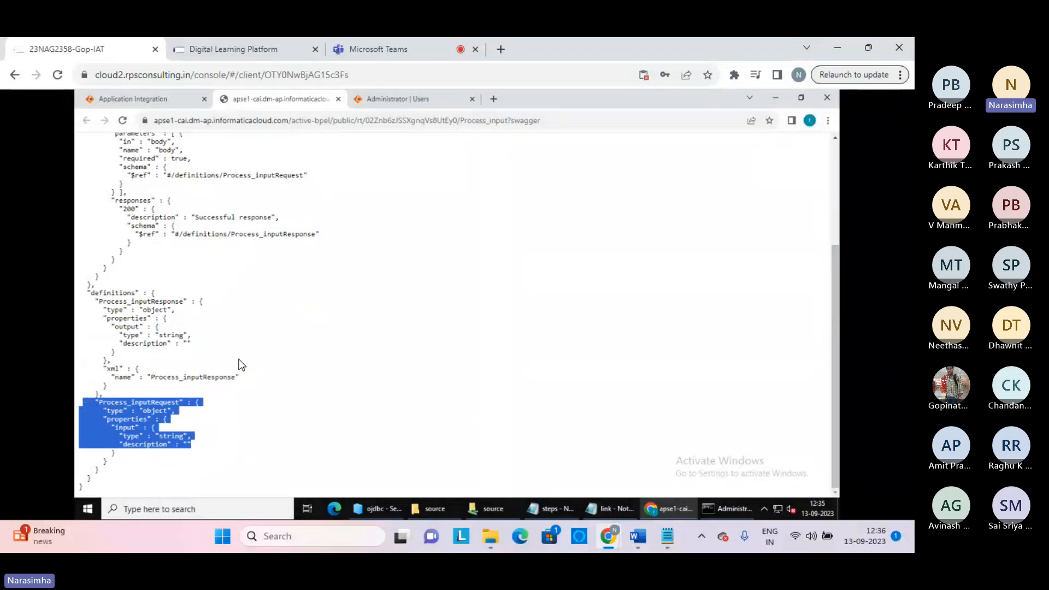
{"action": "left_click_drag", "start_coordinate": [225, 353], "coordinate": [84, 297]}
{"action": "triple_click", "coordinate": [205, 377]}
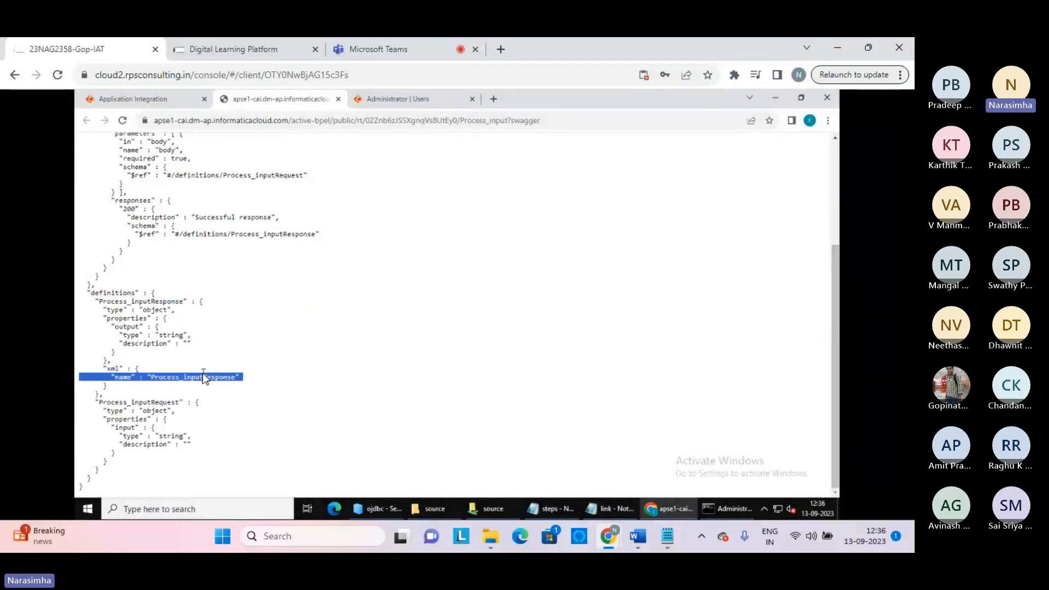
{"action": "left_click", "coordinate": [492, 370]}
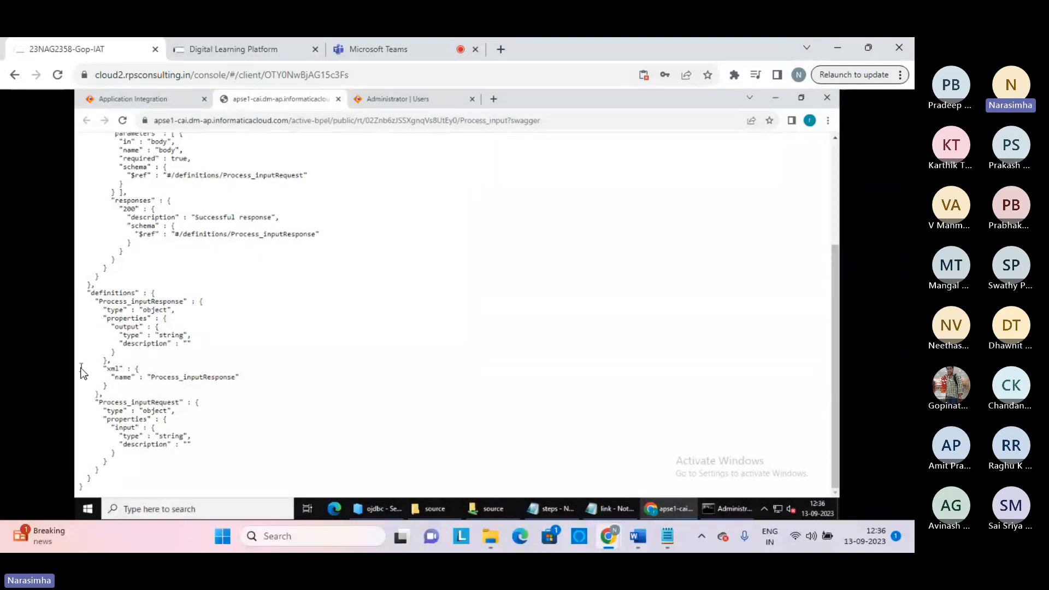
{"action": "left_click_drag", "start_coordinate": [91, 307], "coordinate": [115, 326]}
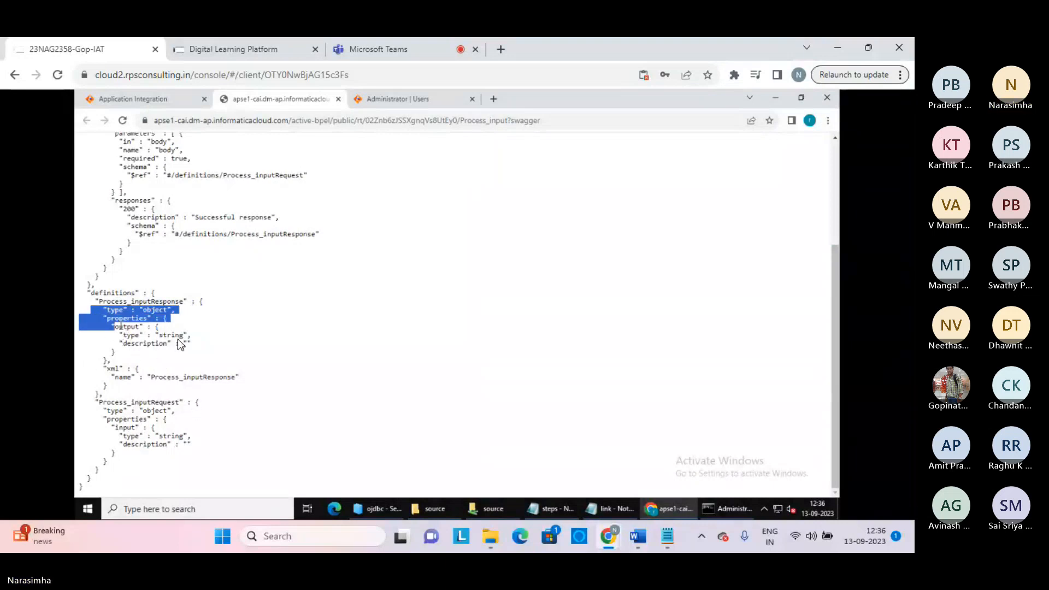
{"action": "left_click_drag", "start_coordinate": [180, 345], "coordinate": [231, 369]}
{"action": "left_click_drag", "start_coordinate": [96, 418], "coordinate": [222, 447]}
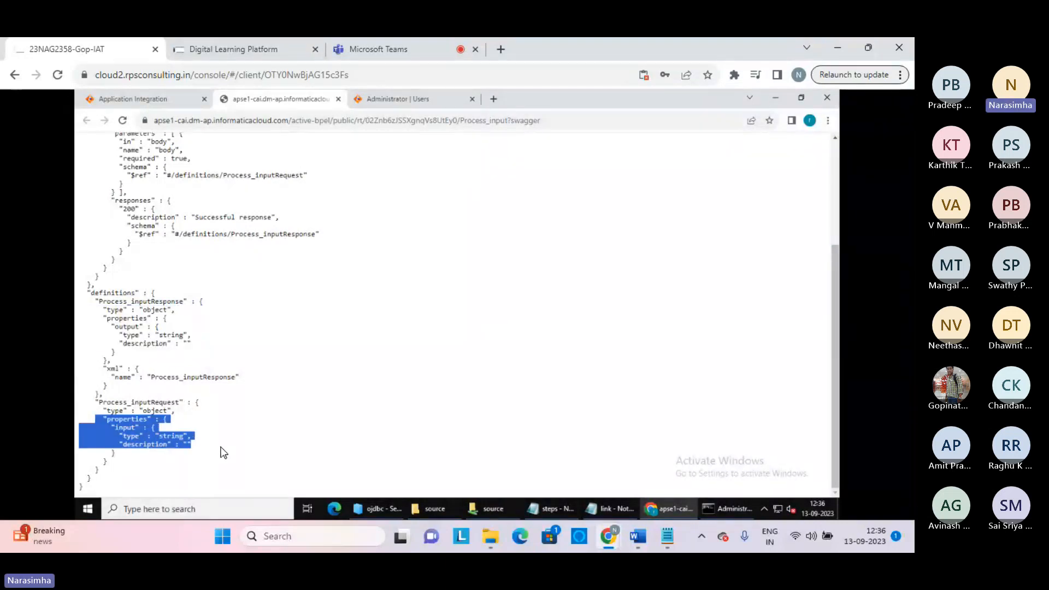
{"action": "left_click", "coordinate": [224, 453]}
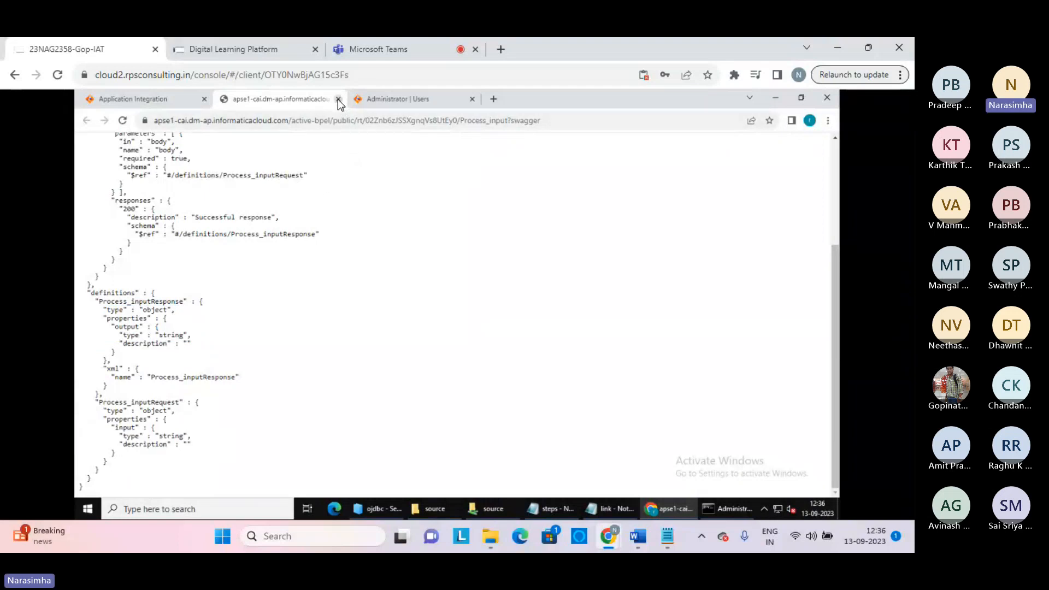
Step: Call Process_input's copied service URL in a new tab, getting {"output":"100"}, then return to the designer
{"action": "key", "text": "ctrl+w"}
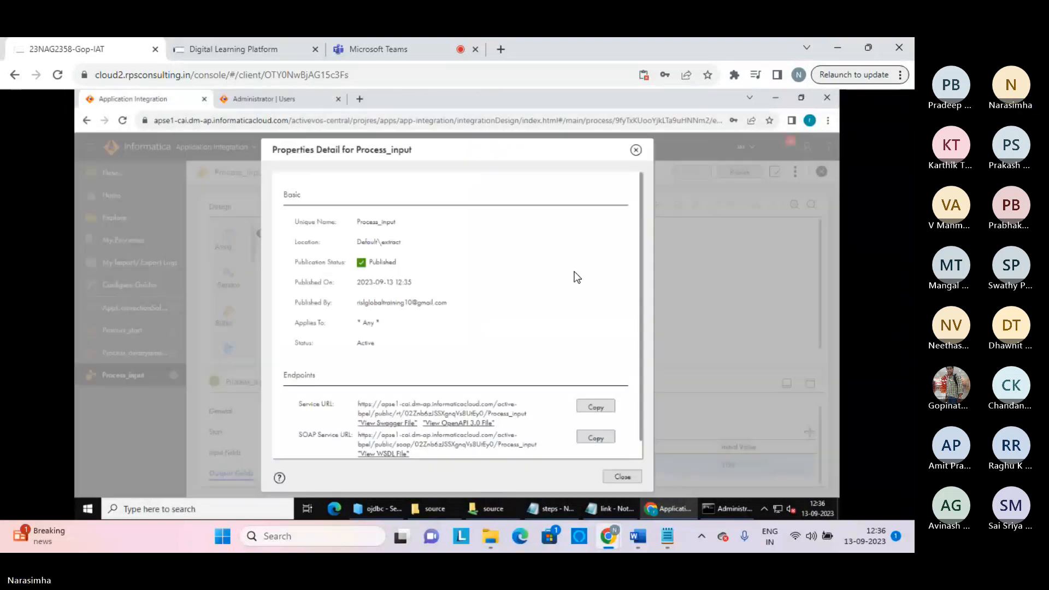
{"action": "left_click", "coordinate": [595, 407]}
{"action": "left_click", "coordinate": [360, 99]}
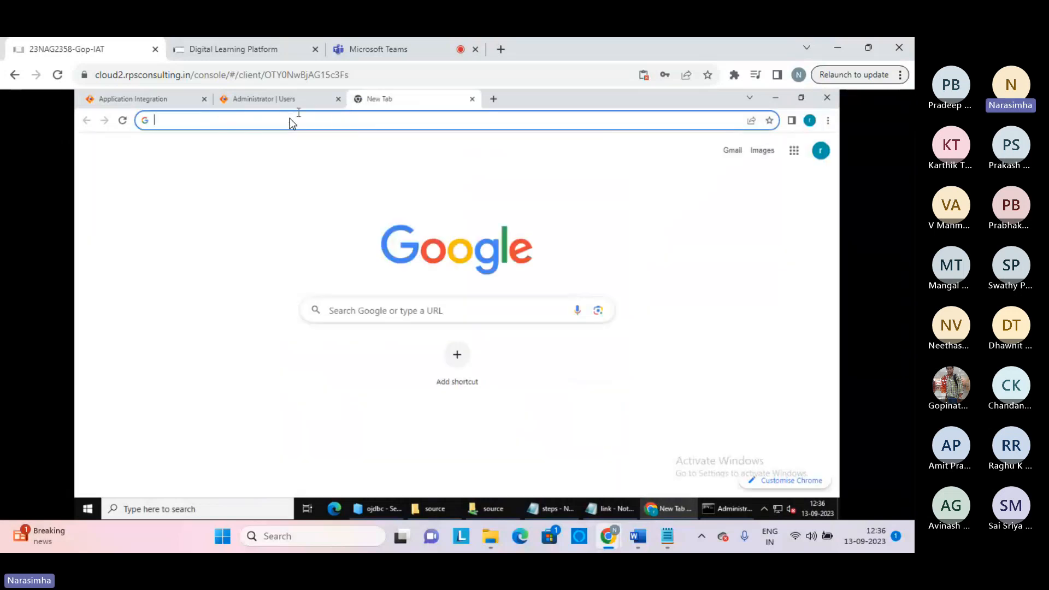
{"action": "key", "text": "ctrl+v"}
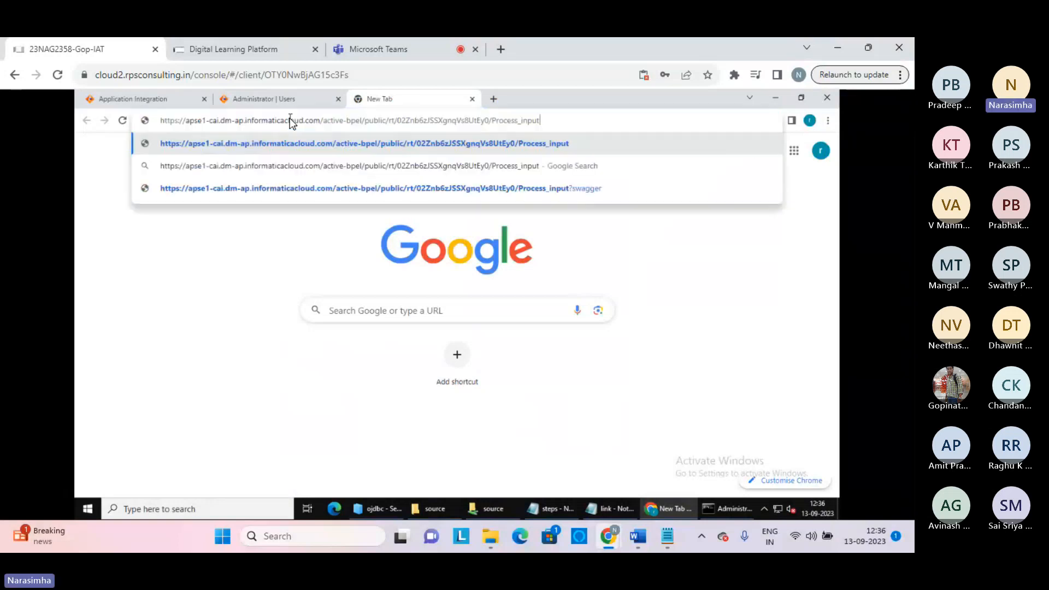
{"action": "key", "text": "Return"}
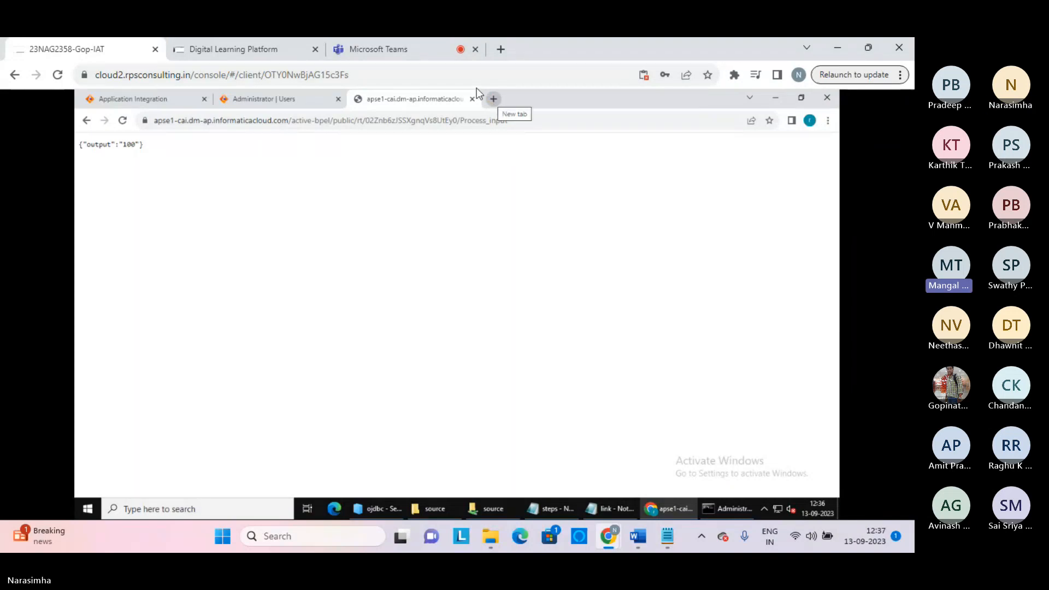
{"action": "left_click", "coordinate": [151, 99]}
Step: Close the properties detail and show Process_input's Start access settings in the enlarged Properties panel
{"action": "left_click", "coordinate": [623, 477]}
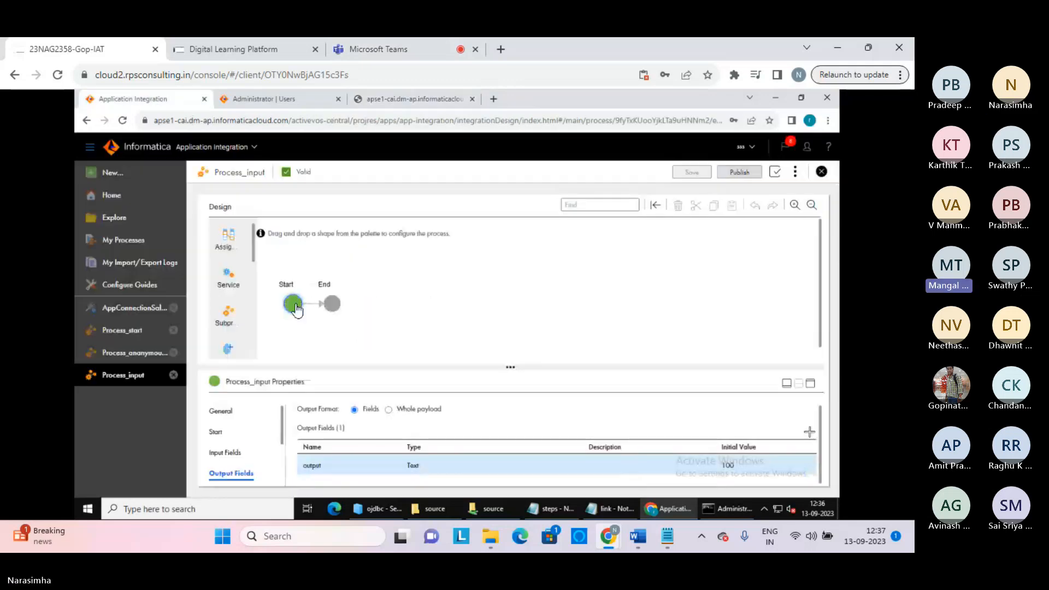
{"action": "left_click", "coordinate": [811, 383]}
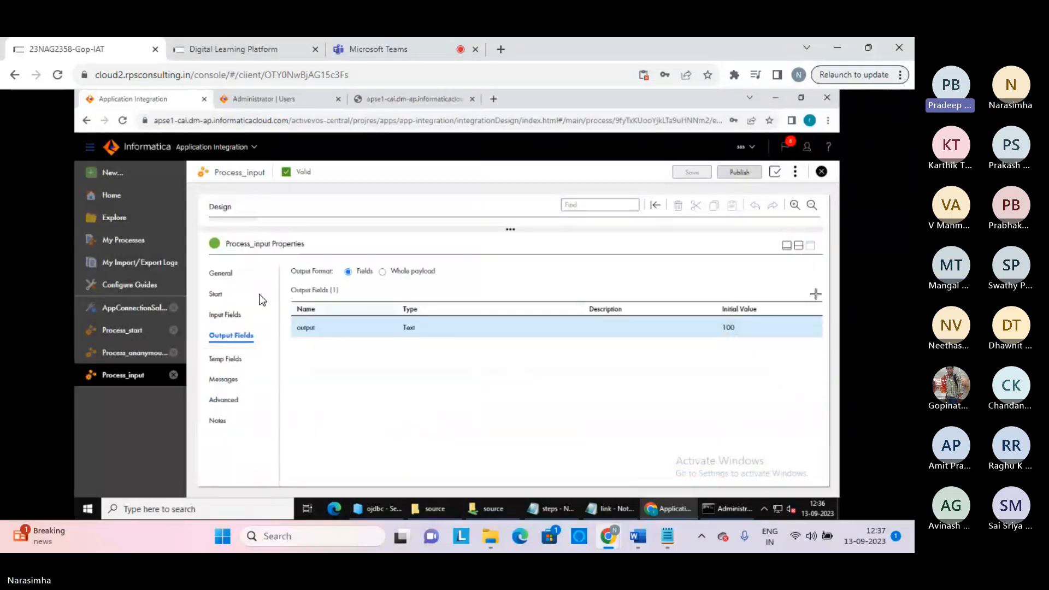
{"action": "left_click", "coordinate": [218, 295]}
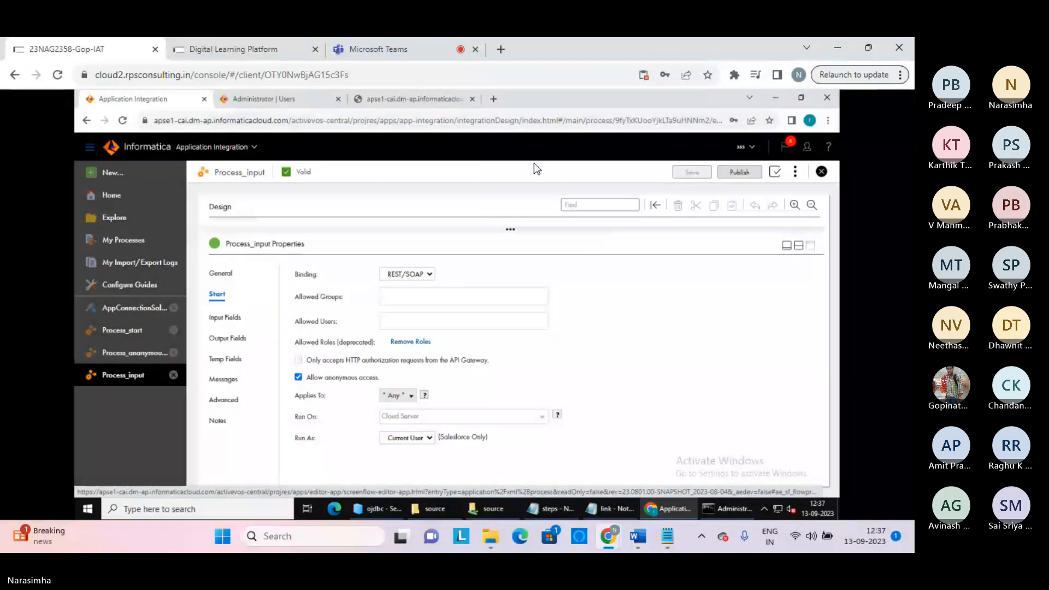
{"action": "left_click", "coordinate": [415, 47]}
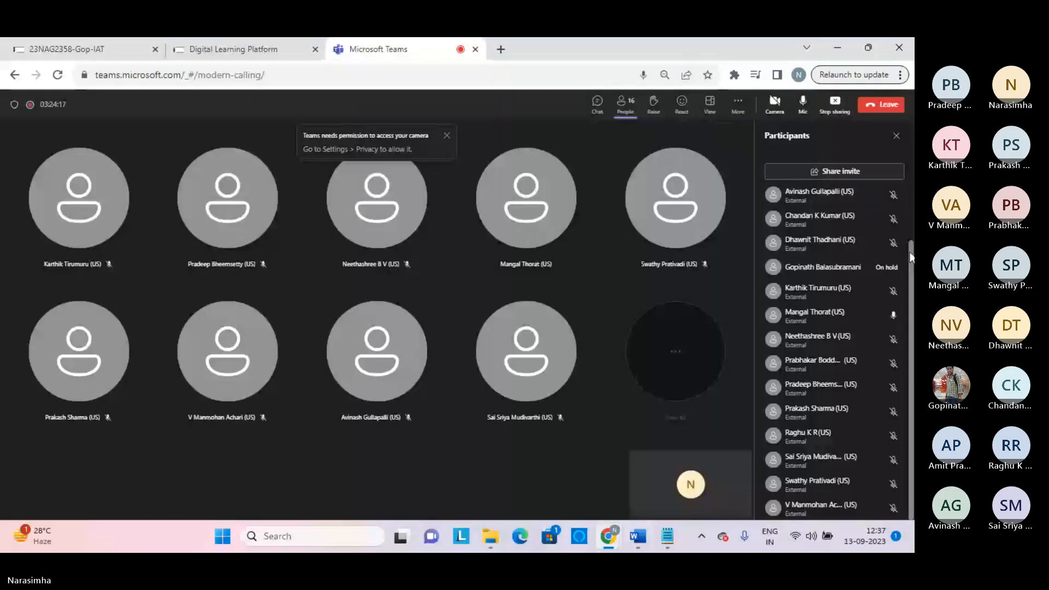
{"action": "left_click_drag", "start_coordinate": [911, 257], "coordinate": [902, 203]}
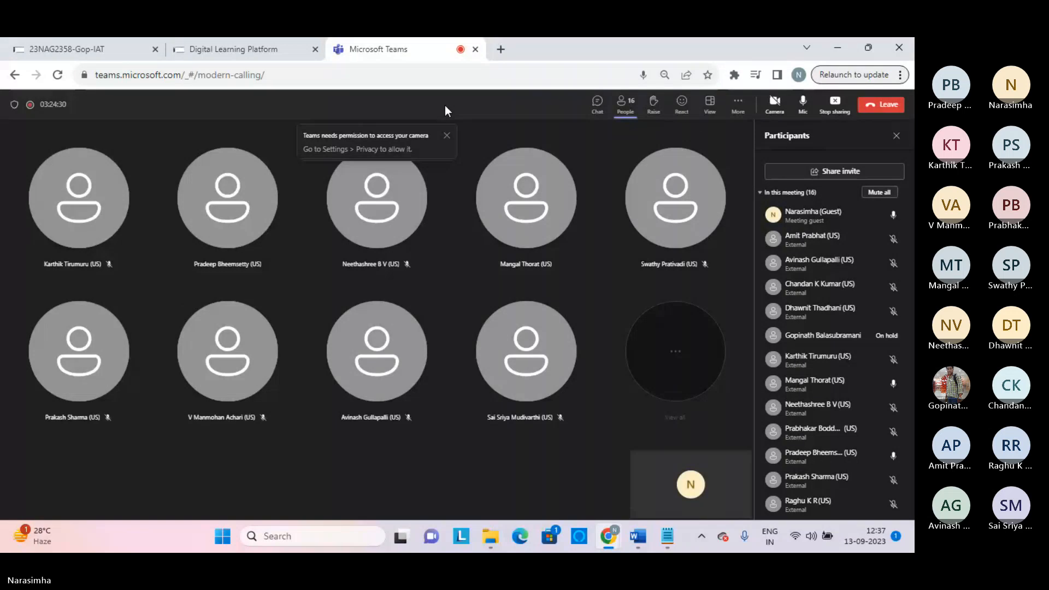
{"action": "left_click", "coordinate": [80, 50]}
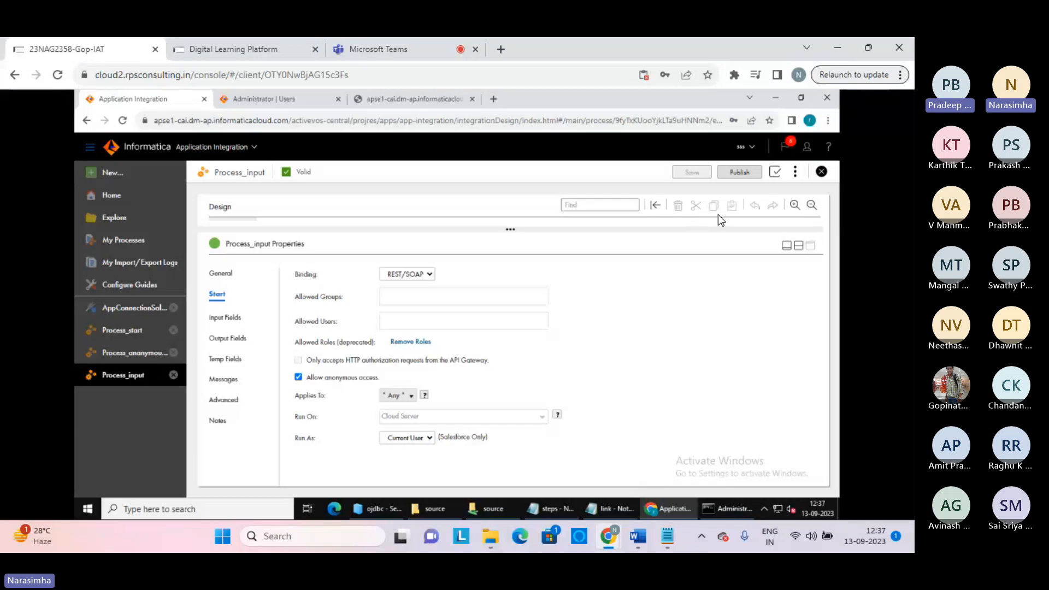
{"action": "left_click", "coordinate": [401, 55]}
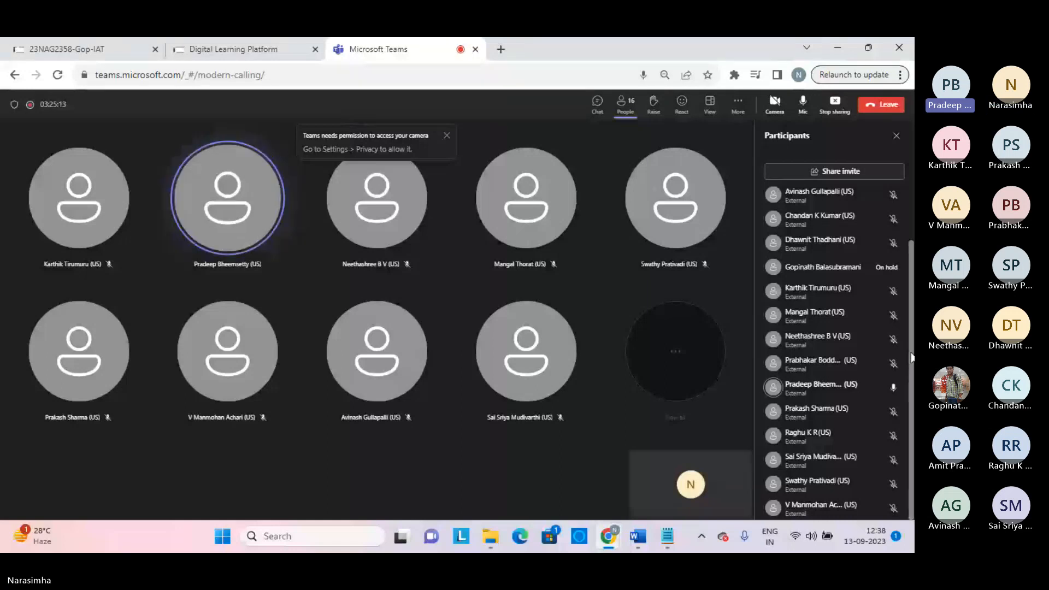
{"action": "left_click_drag", "start_coordinate": [912, 357], "coordinate": [913, 198]}
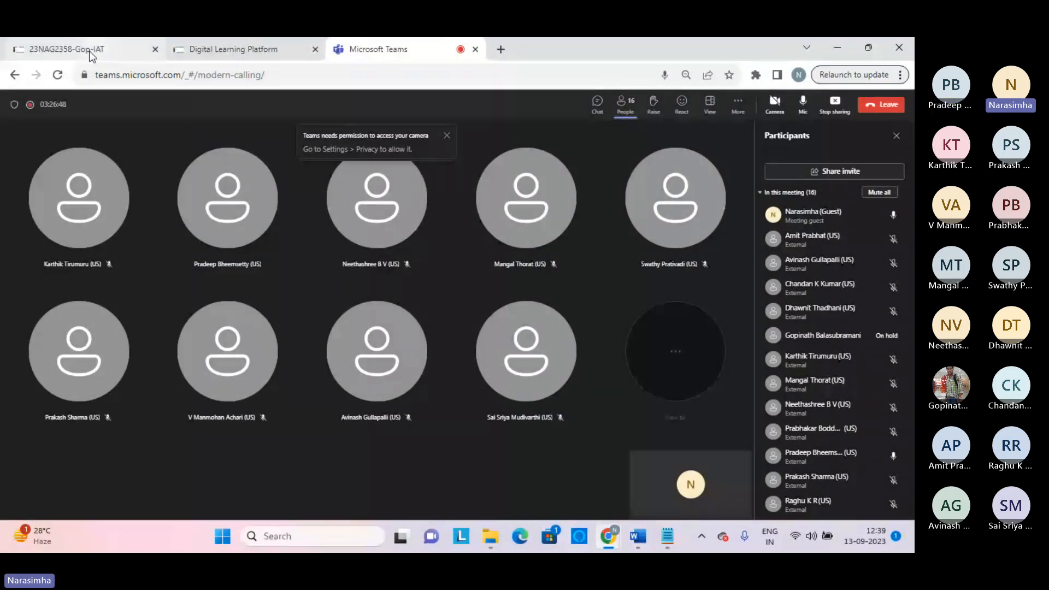
{"action": "mouse_move", "coordinate": [92, 55]}
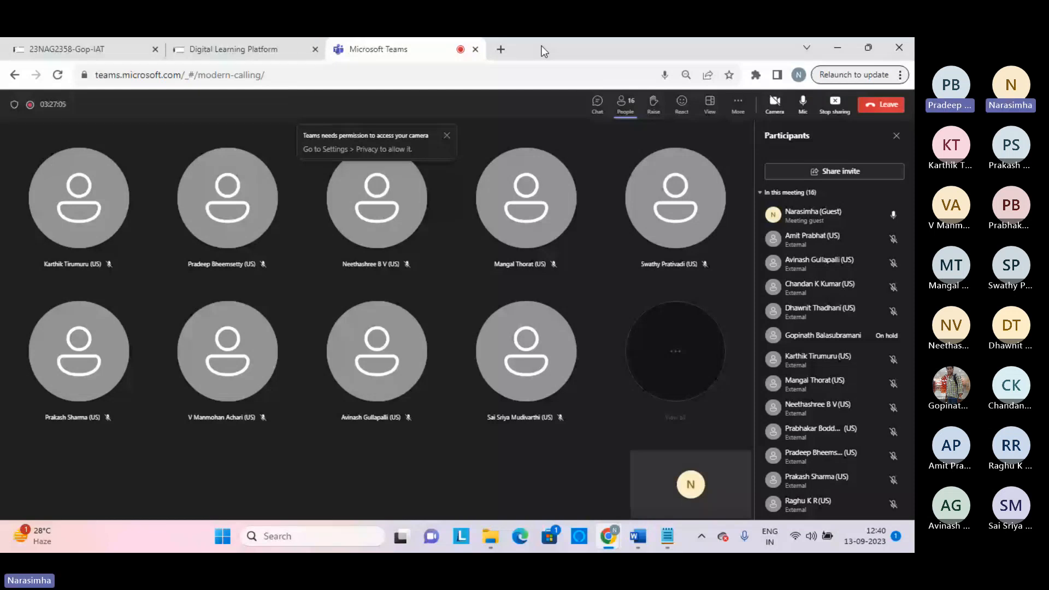
Step: Back in Informatica, review Process_input's general details, input field, and output field output (Text, initial value 100)
{"action": "left_click", "coordinate": [74, 51]}
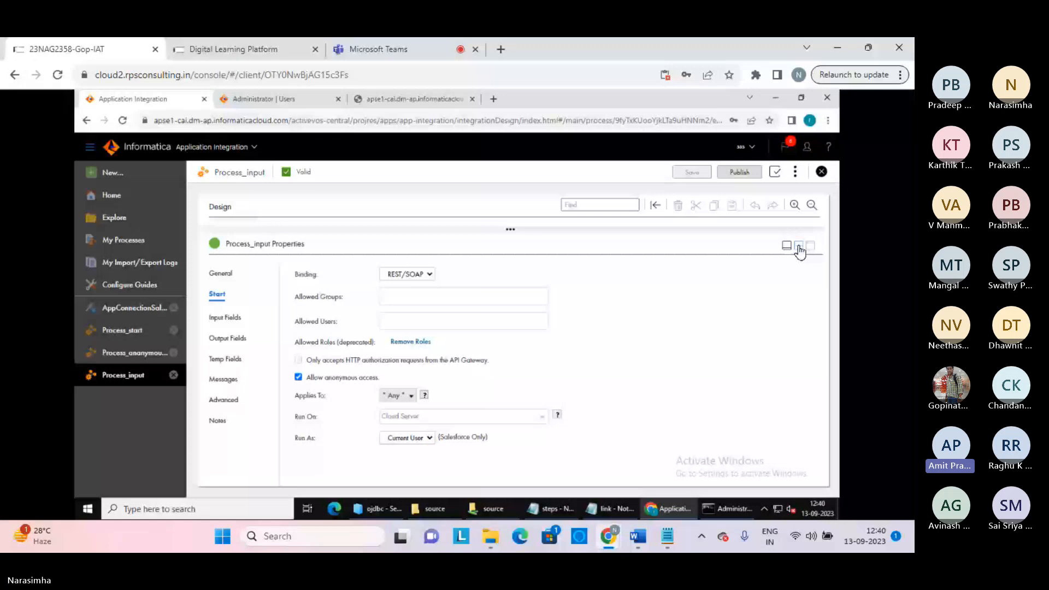
{"action": "left_click", "coordinate": [798, 246]}
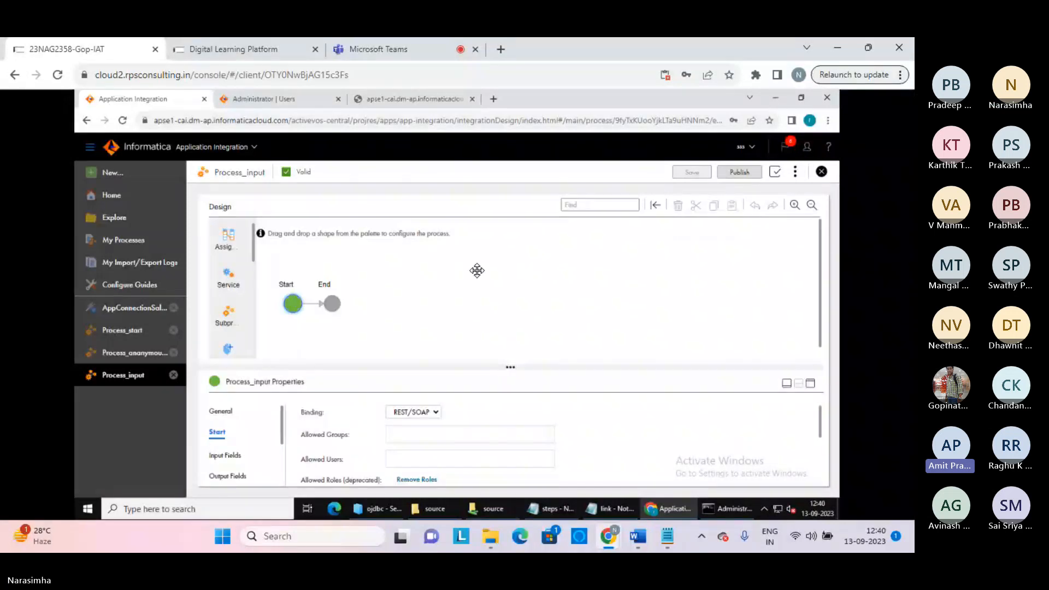
{"action": "left_click", "coordinate": [219, 414]}
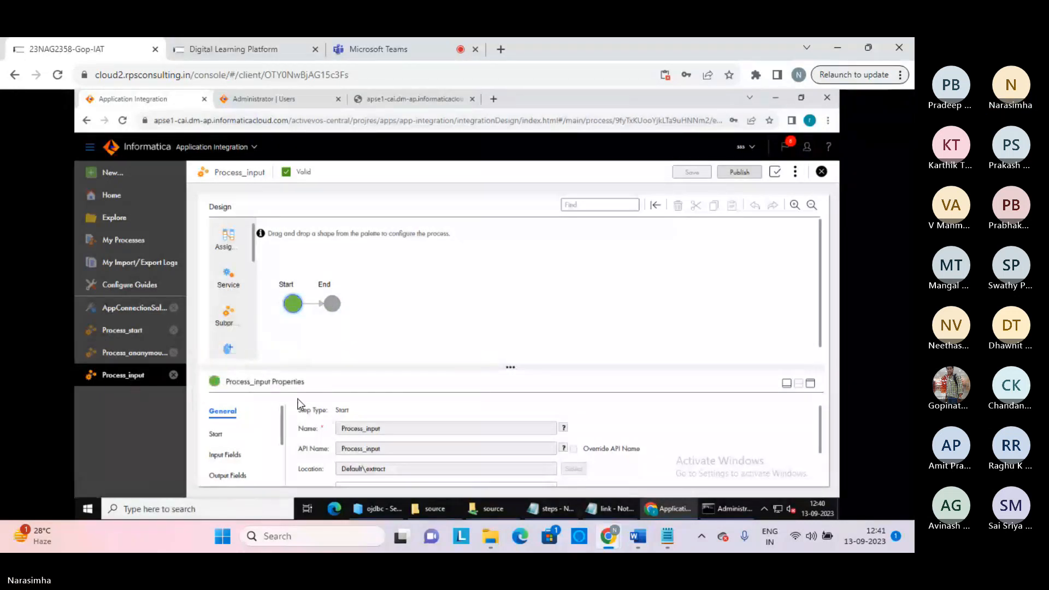
{"action": "left_click", "coordinate": [229, 454]}
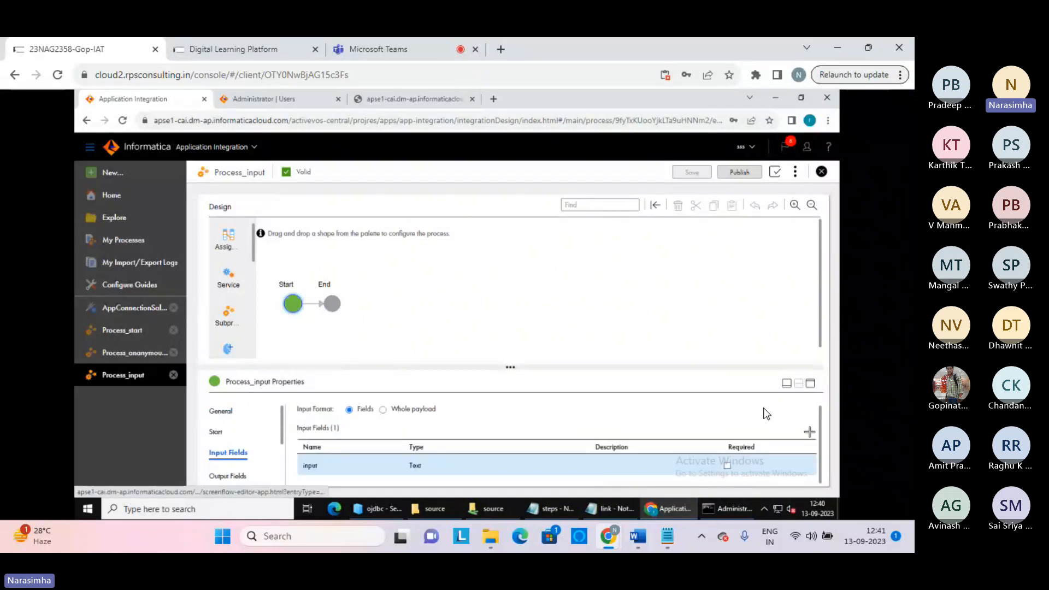
{"action": "left_click", "coordinate": [809, 384]}
{"action": "left_click", "coordinate": [230, 340]}
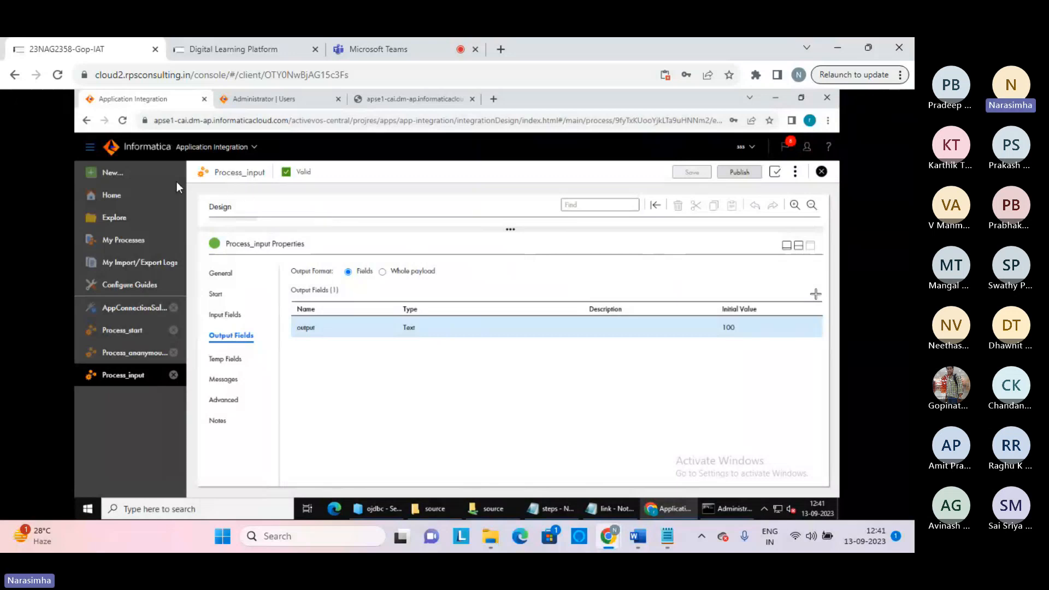
Step: Create a new process, Process2, and name its Text input field 'input'
{"action": "left_click", "coordinate": [112, 173]}
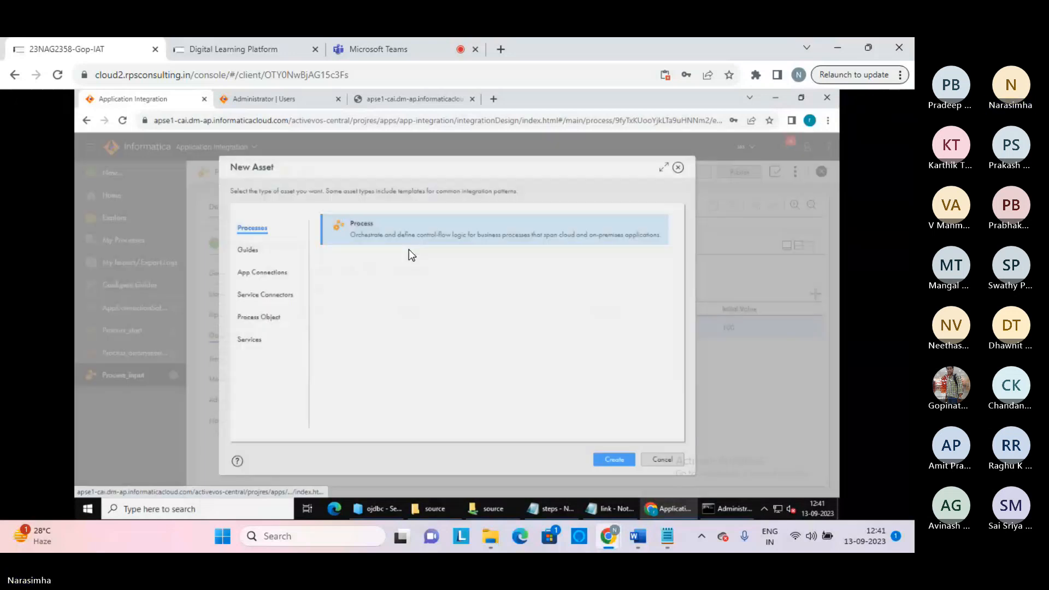
{"action": "left_click", "coordinate": [615, 462]}
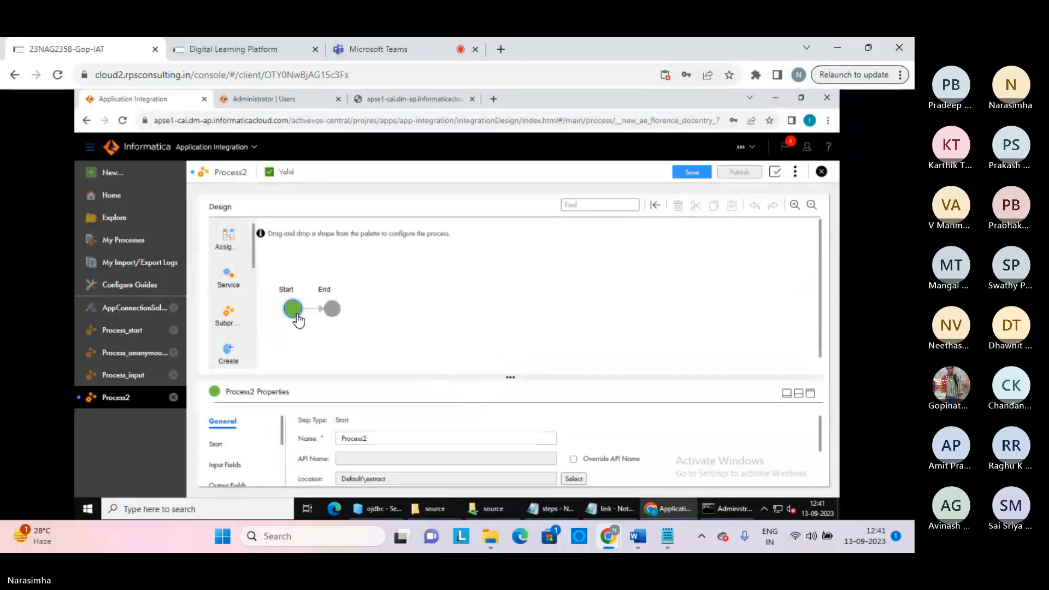
{"action": "left_click", "coordinate": [811, 396]}
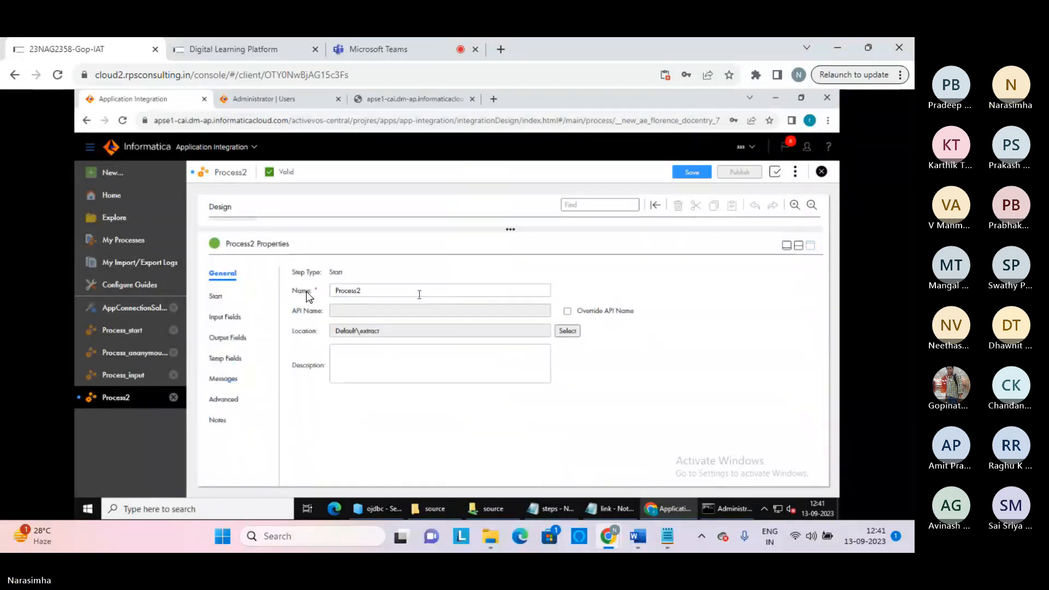
{"action": "left_click", "coordinate": [218, 297]}
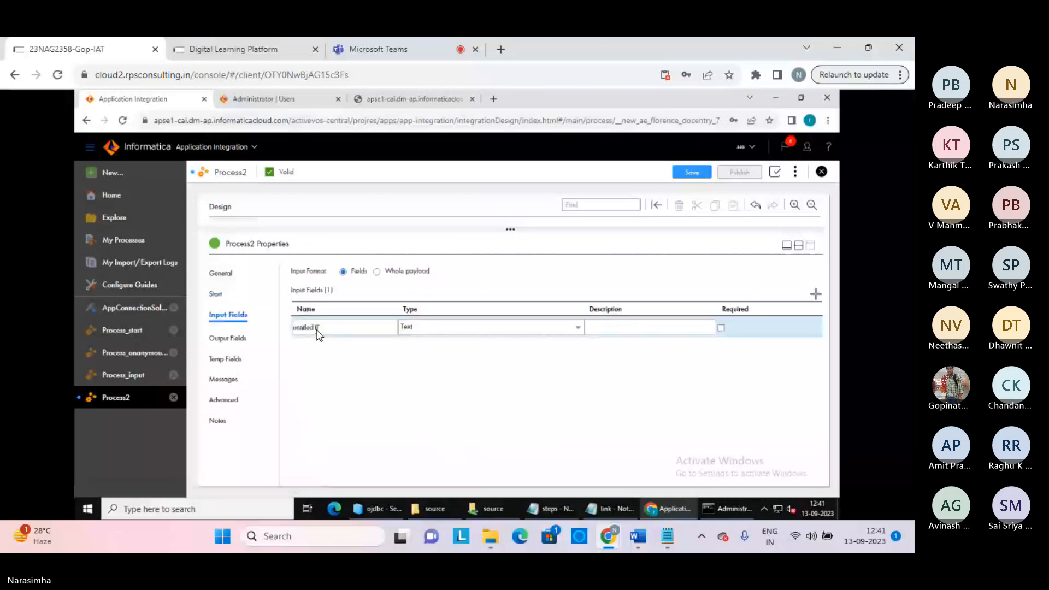
{"action": "key", "text": "ctrl+a"}
{"action": "type", "text": "inpu"}
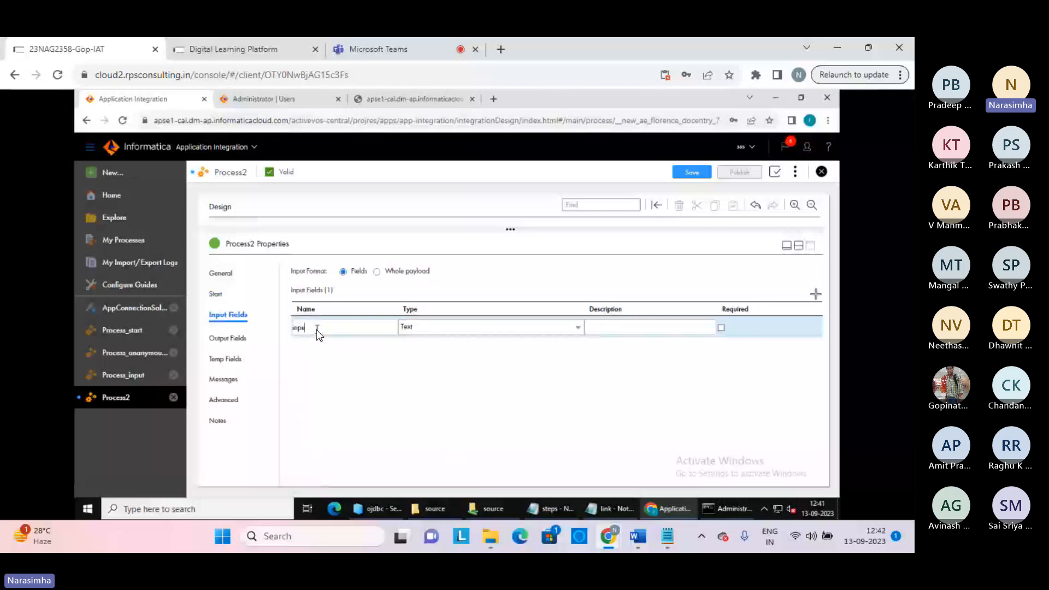
{"action": "type", "text": "t"}
{"action": "key", "text": "Return"}
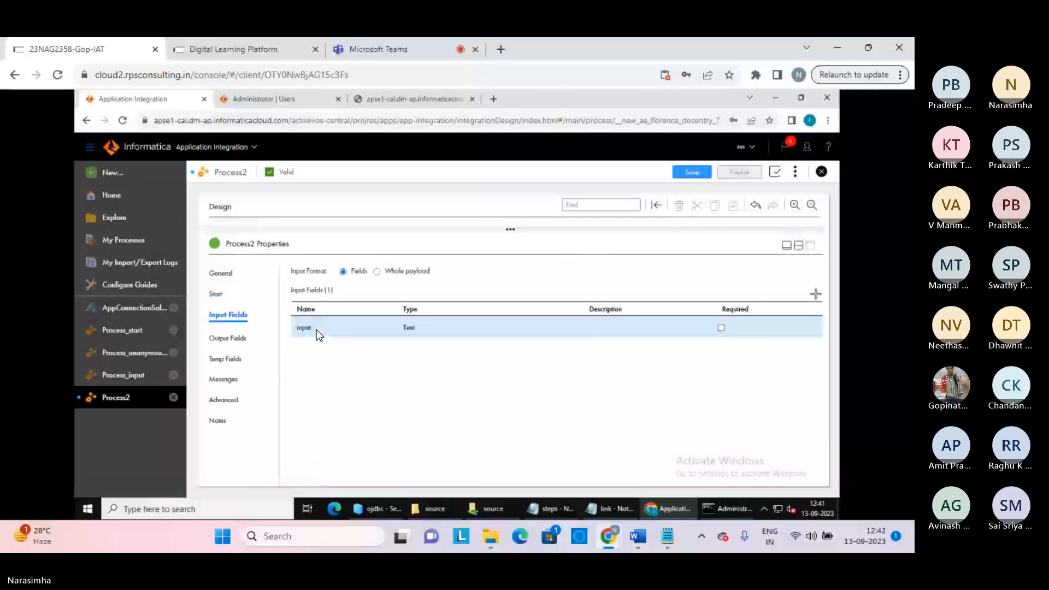
Step: Add a Text output field named 'out' and restore the split canvas layout
{"action": "left_click", "coordinate": [232, 341]}
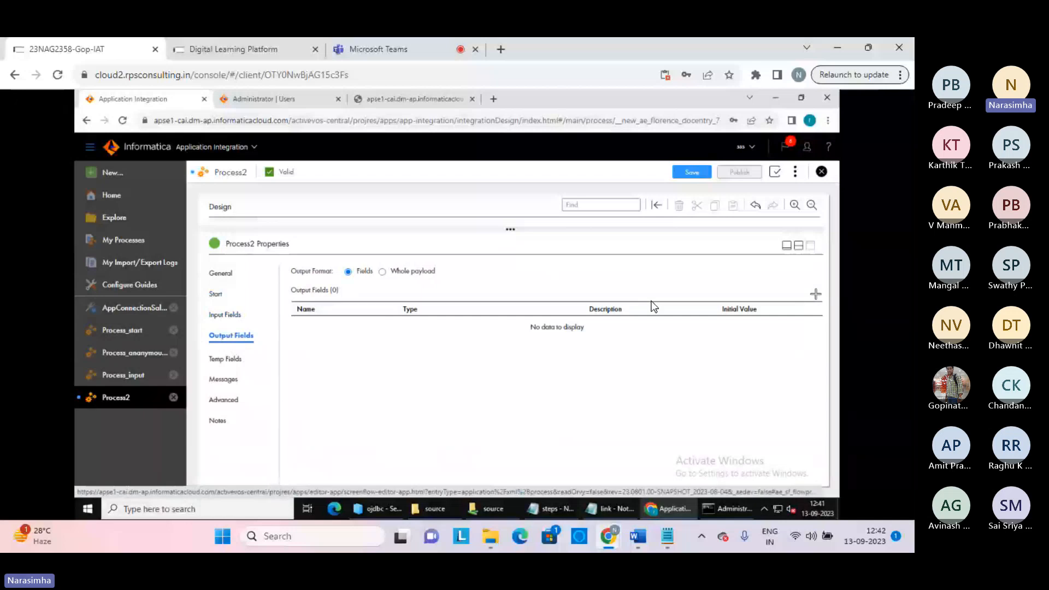
{"action": "left_click", "coordinate": [811, 291]}
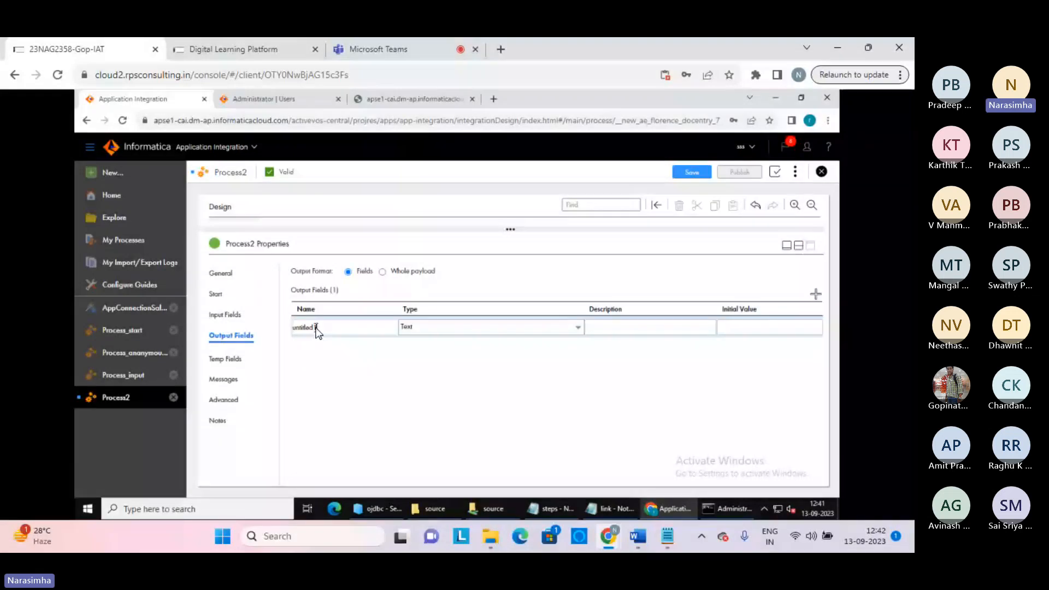
{"action": "type", "text": "out"}
{"action": "key", "text": "Return"}
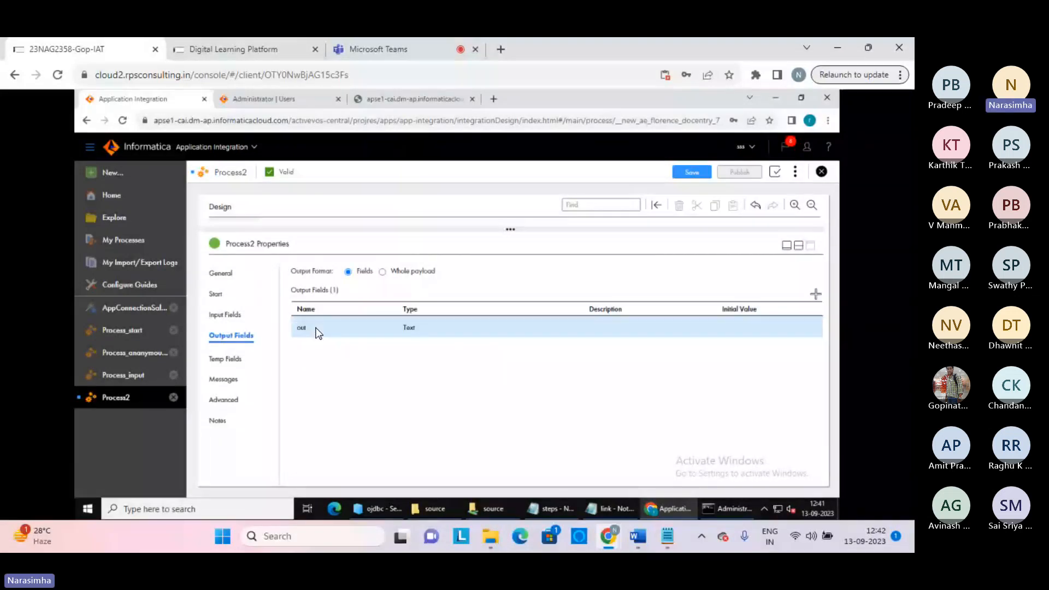
{"action": "left_click", "coordinate": [799, 246]}
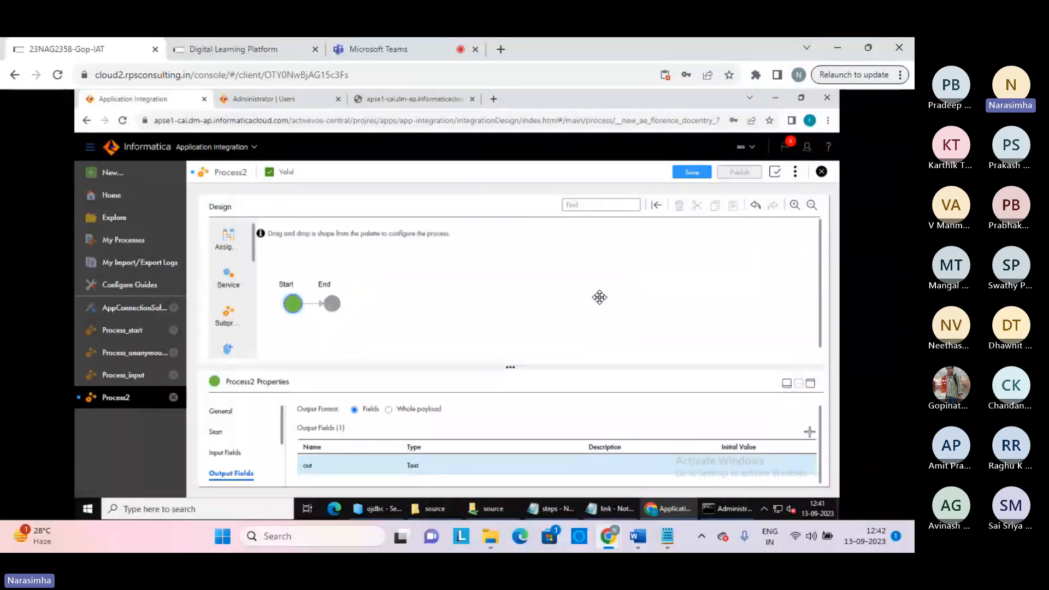
{"action": "left_click_drag", "start_coordinate": [227, 238], "coordinate": [312, 303]}
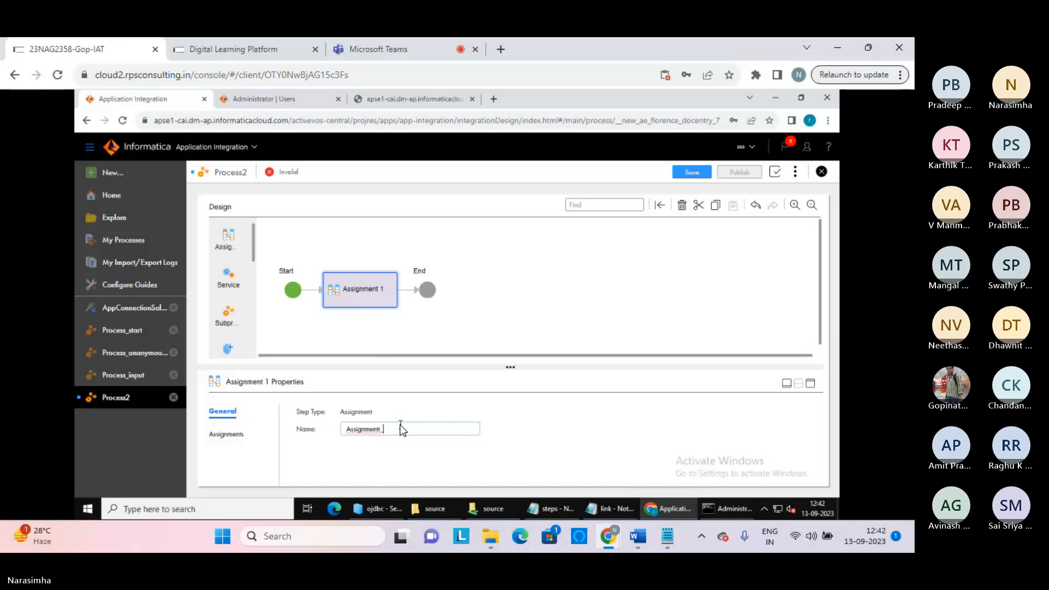
{"action": "type", "text": "check_proced"}
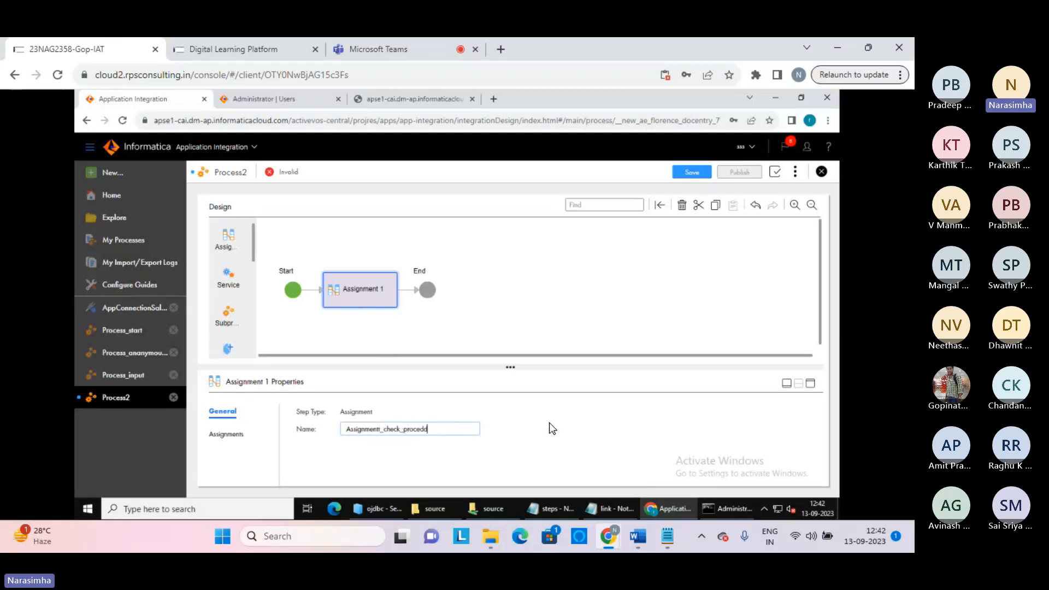
{"action": "key", "text": "BackSpace"}
{"action": "type", "text": "ss"}
{"action": "left_click", "coordinate": [226, 434]}
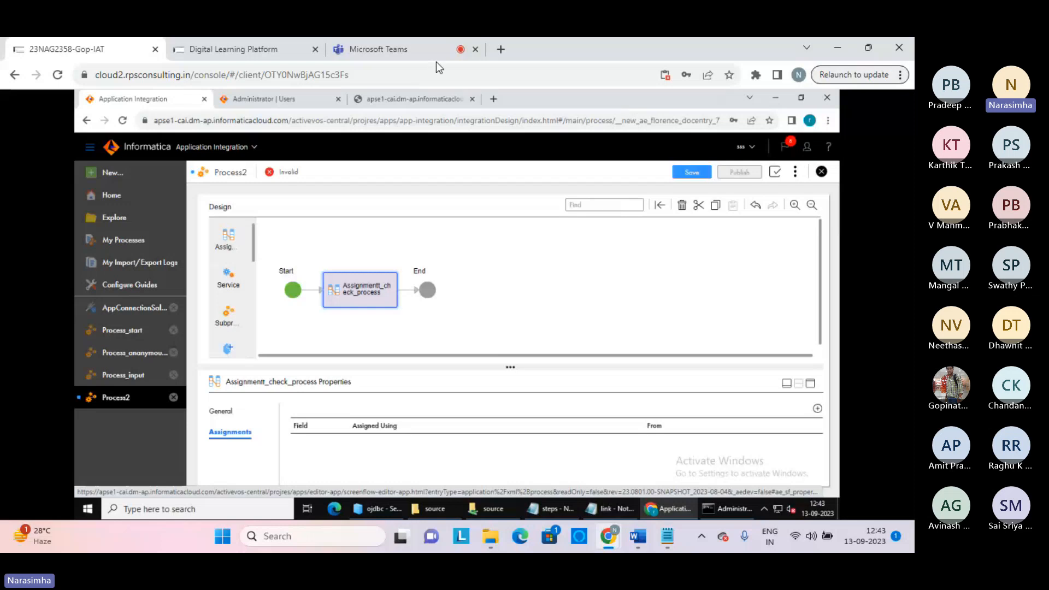
{"action": "left_click", "coordinate": [397, 53]}
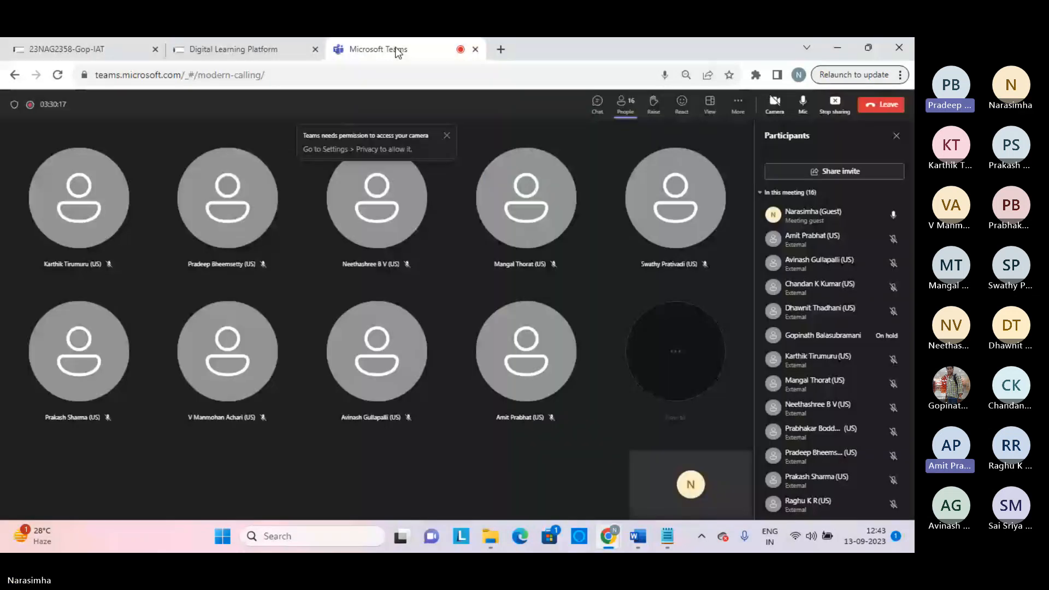
{"action": "left_click", "coordinate": [69, 51]}
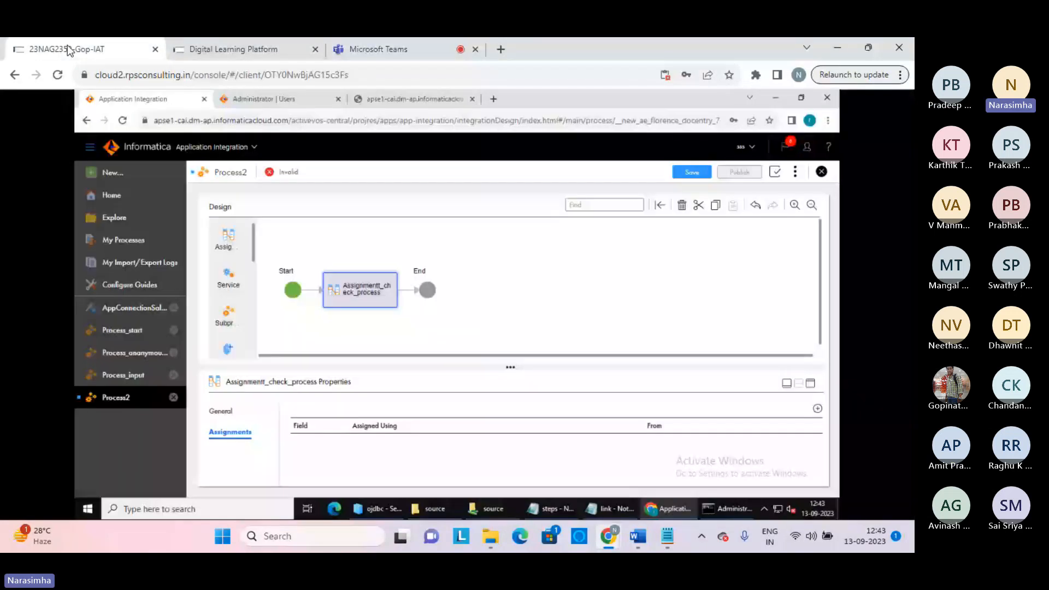
Step: Add the out field to the assignment step with Assigned Using set to Formula
{"action": "left_click", "coordinate": [817, 409]}
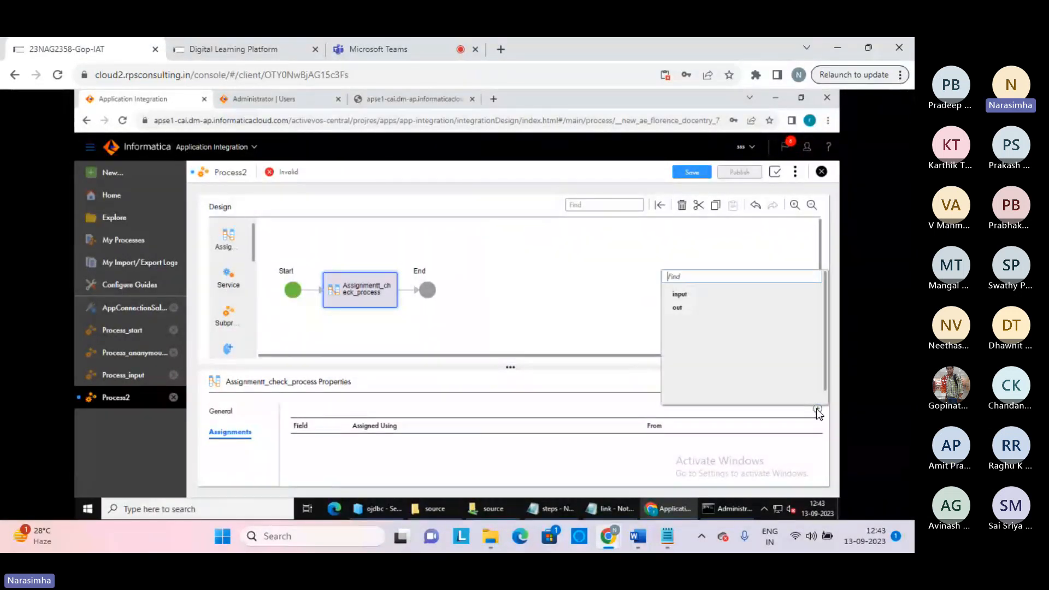
{"action": "left_click", "coordinate": [678, 309]}
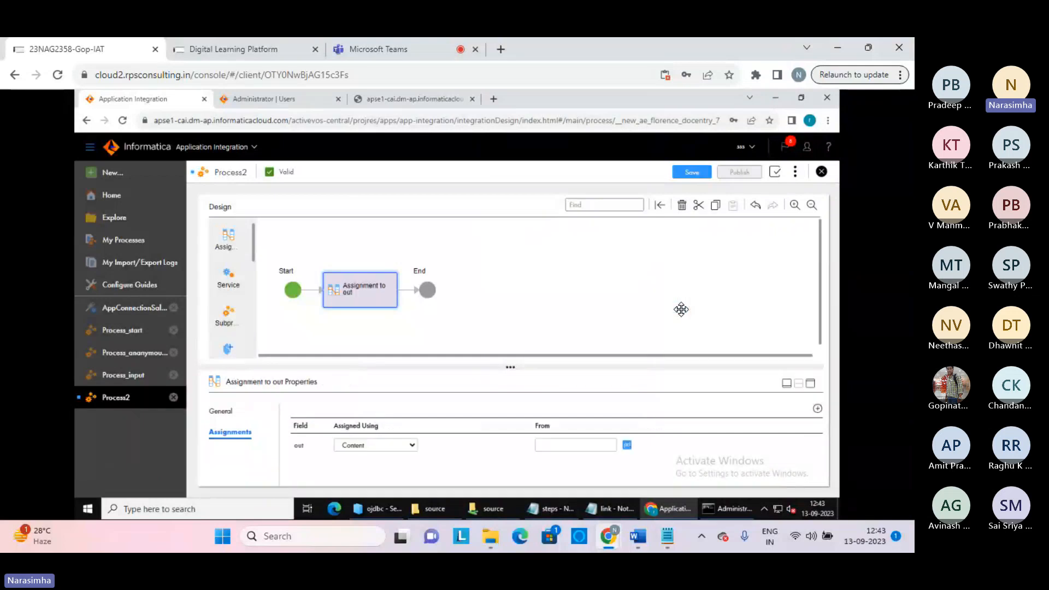
{"action": "left_click", "coordinate": [411, 445]}
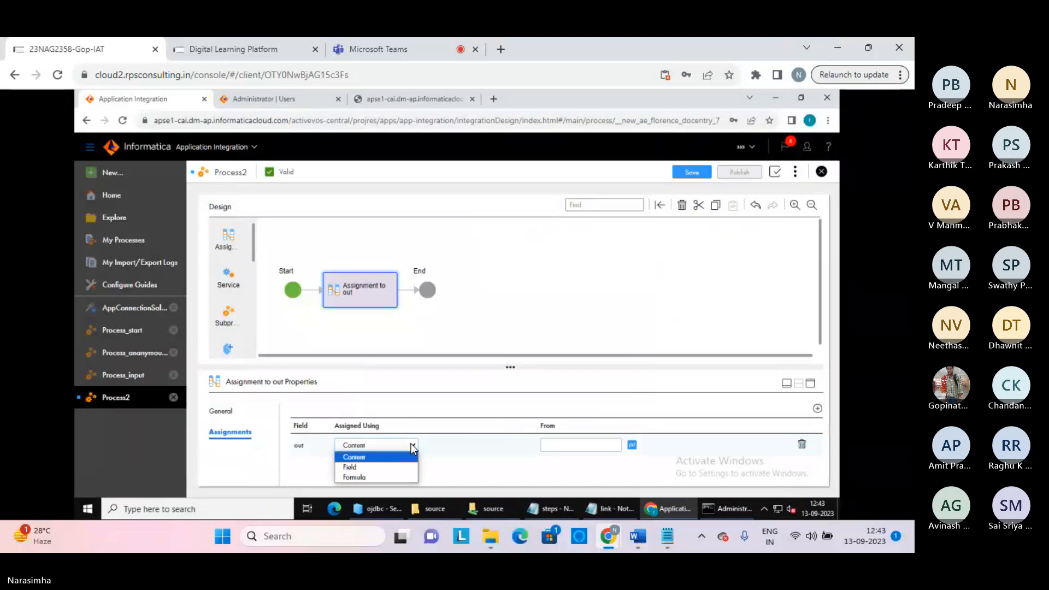
{"action": "left_click", "coordinate": [356, 476]}
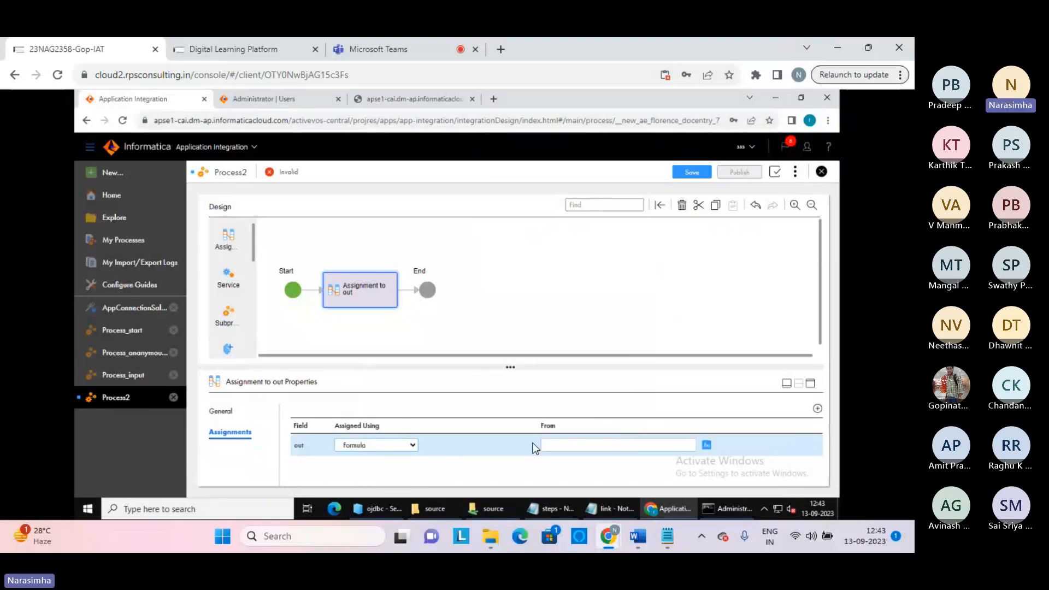
Step: Enter $input.CurrentUser as out's formula in the expression editor, then save Process2
{"action": "left_click", "coordinate": [715, 445]}
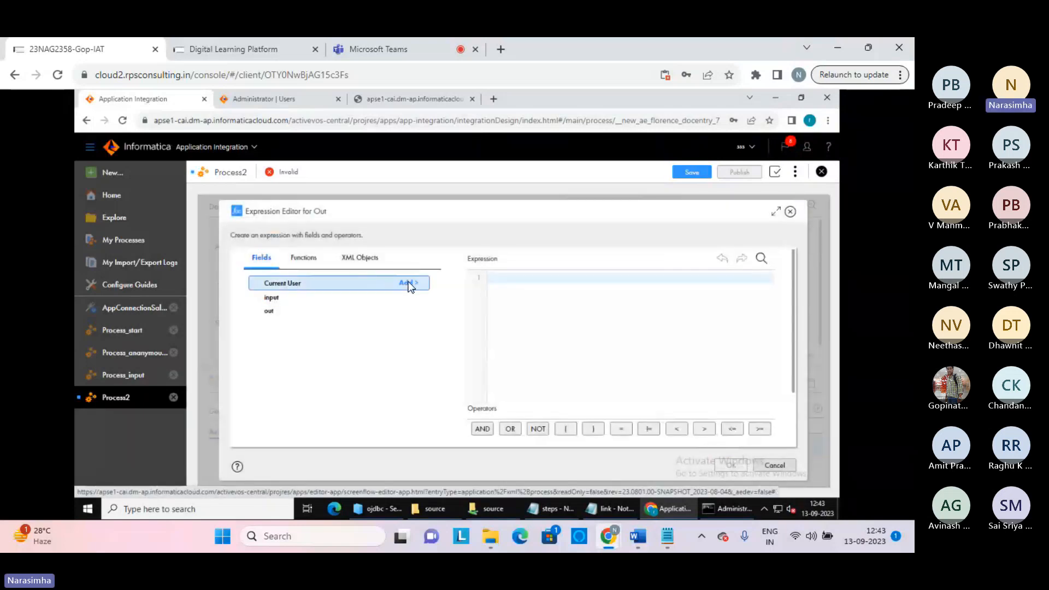
{"action": "left_click", "coordinate": [409, 284]}
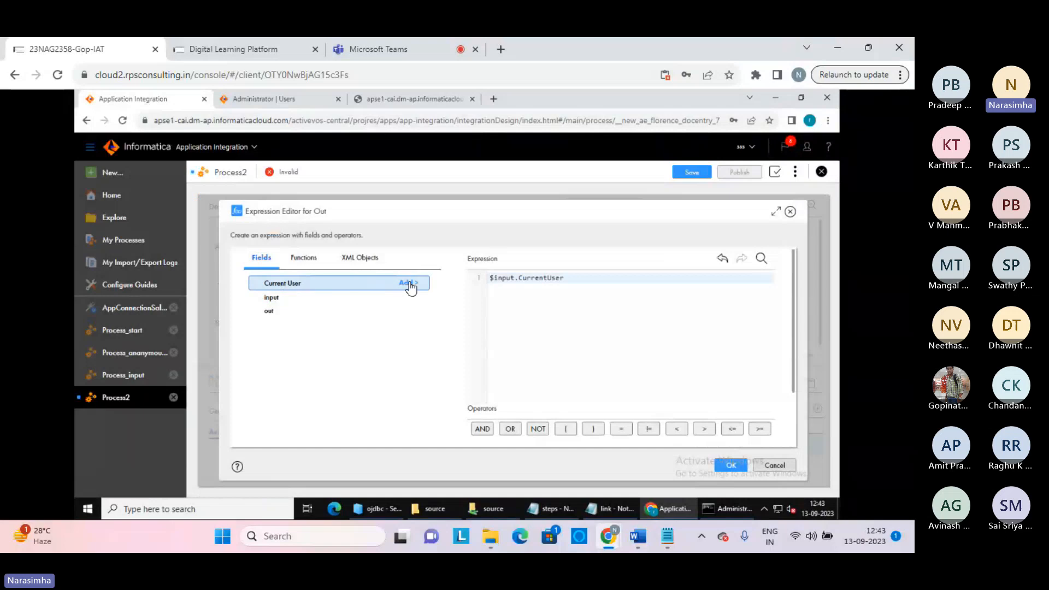
{"action": "left_click", "coordinate": [731, 465]}
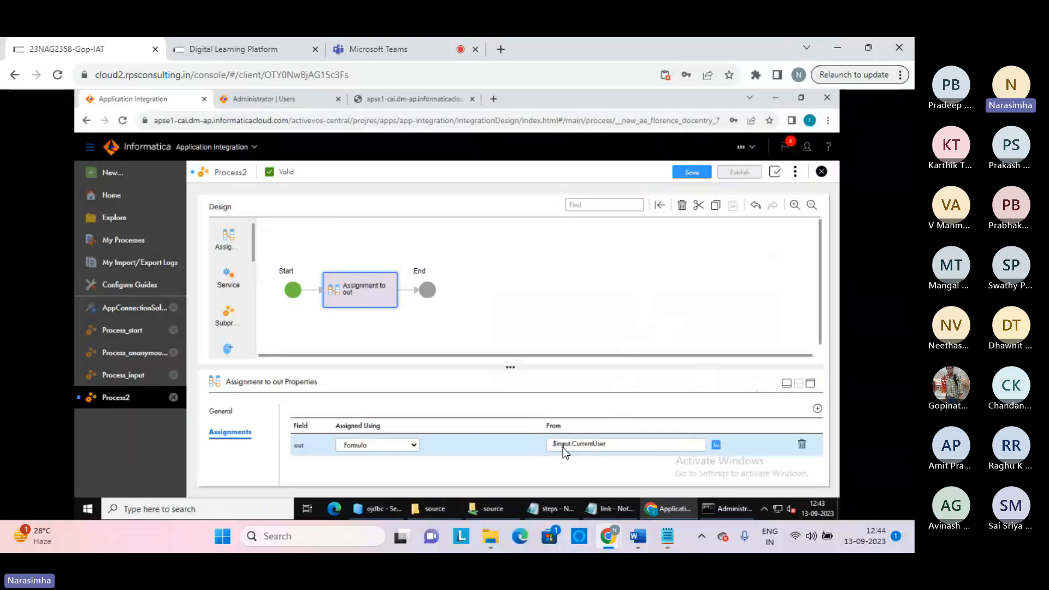
{"action": "left_click", "coordinate": [693, 174]}
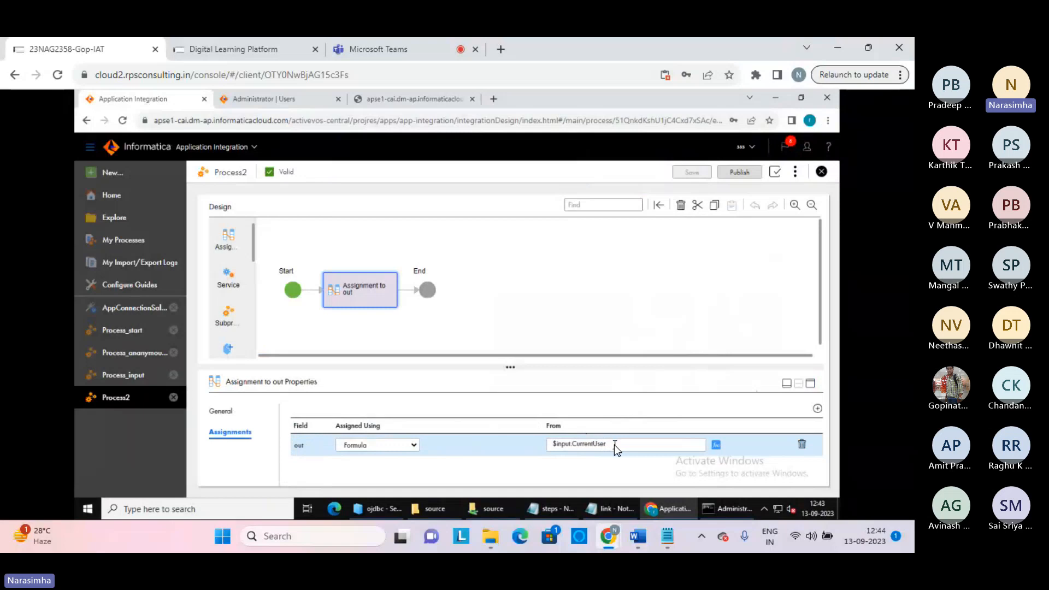
Step: Select the Assignment to out step, publish Process2, and show its actions menu
{"action": "left_click", "coordinate": [728, 249]}
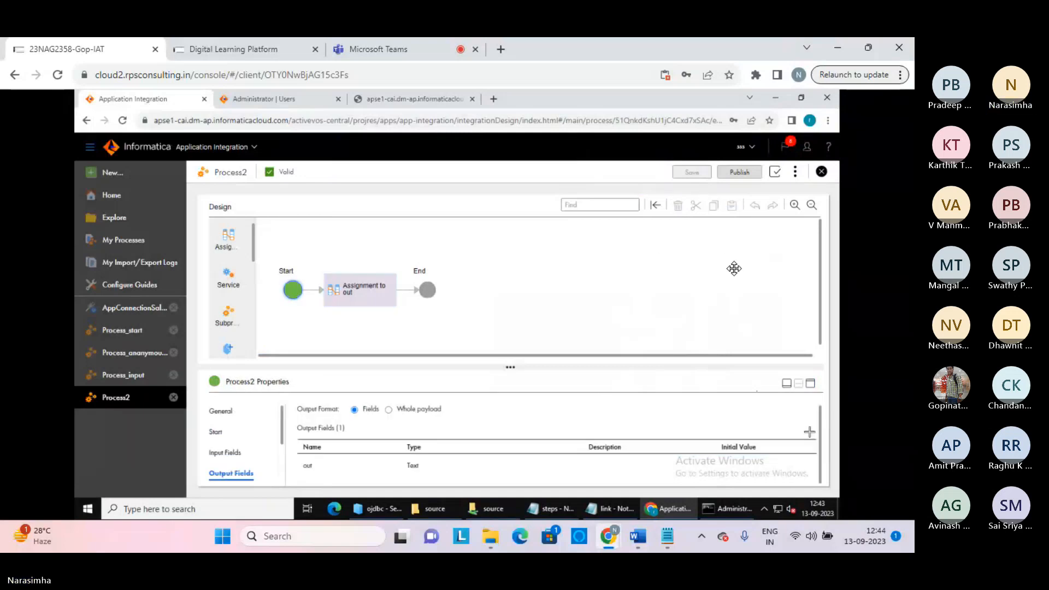
{"action": "left_click", "coordinate": [358, 301]}
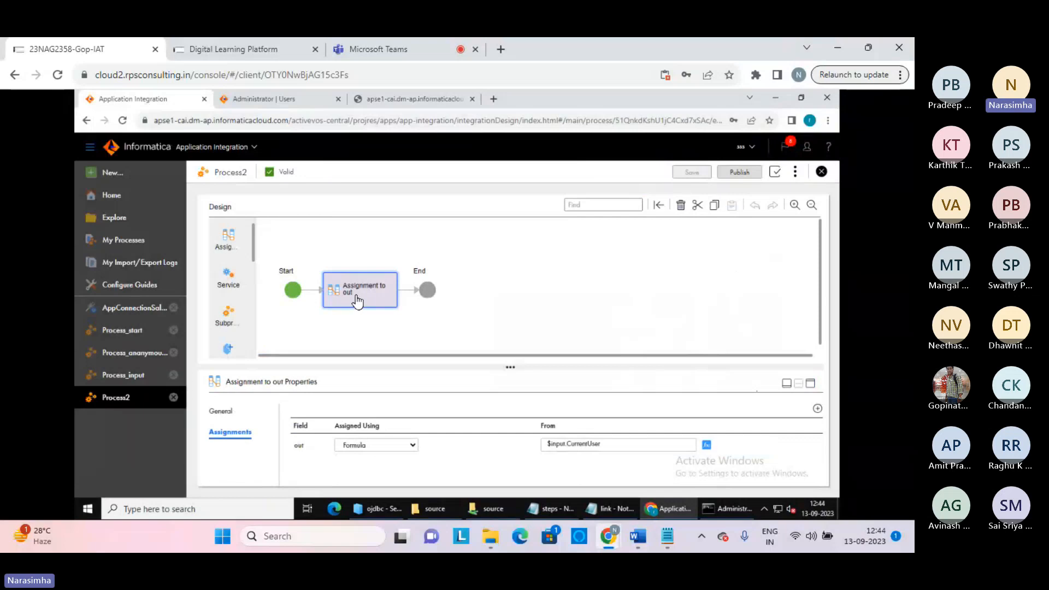
{"action": "left_click", "coordinate": [741, 172]}
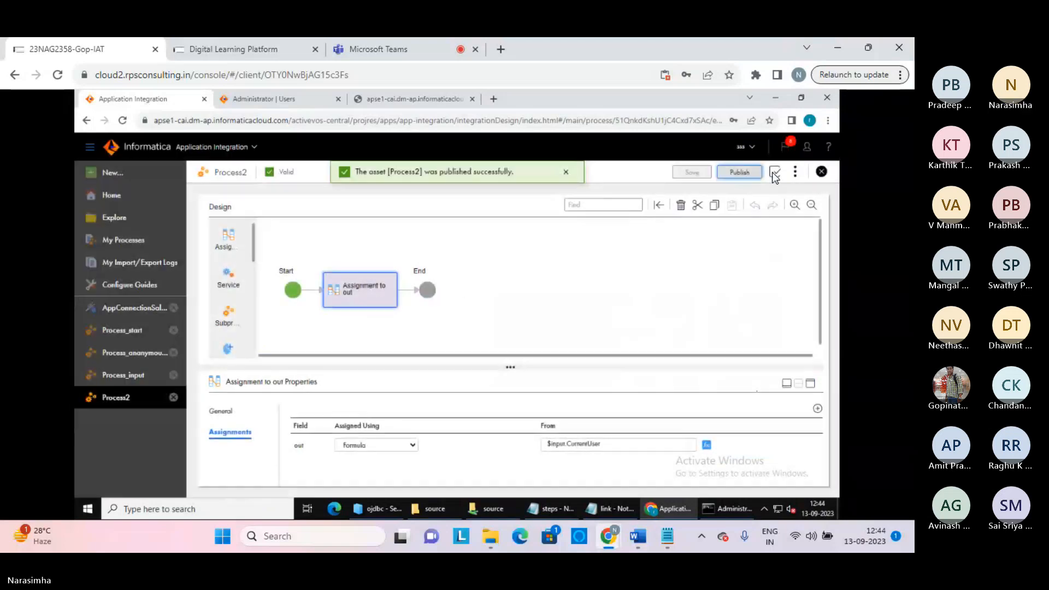
{"action": "left_click", "coordinate": [798, 172]}
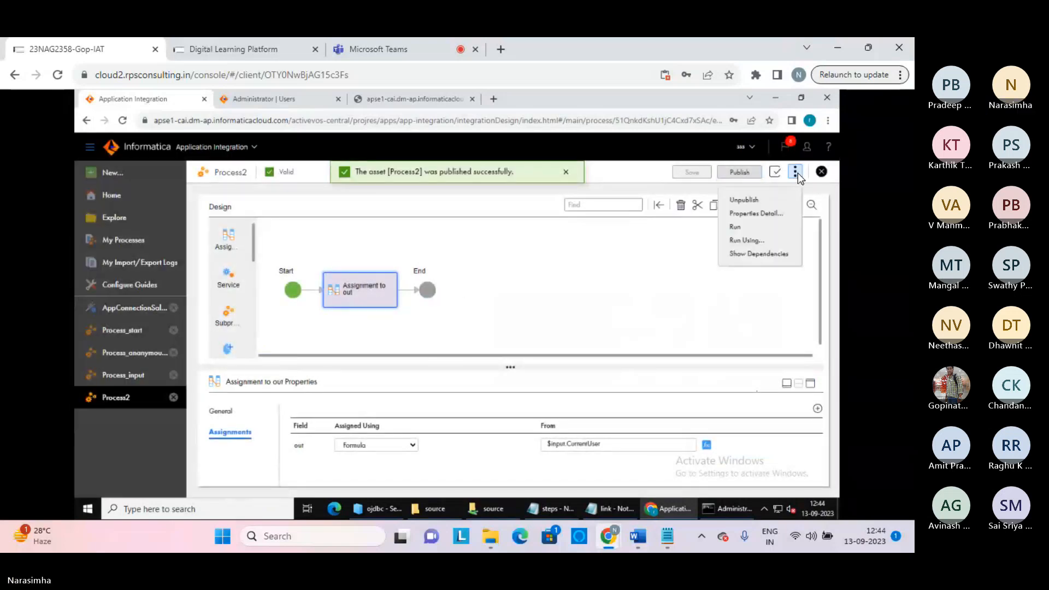
Step: Review Process2's Swagger definitions (string input, string out) from Properties Detail, then close the Swagger tab
{"action": "left_click", "coordinate": [752, 213]}
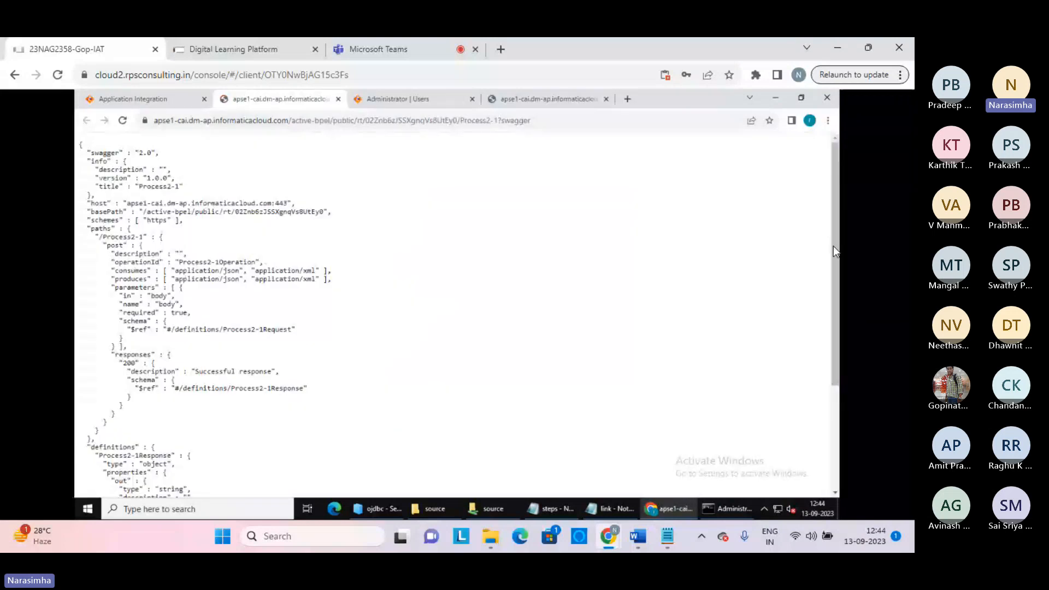
{"action": "left_click_drag", "start_coordinate": [833, 247], "coordinate": [846, 386]}
{"action": "left_click_drag", "start_coordinate": [207, 343], "coordinate": [191, 372]}
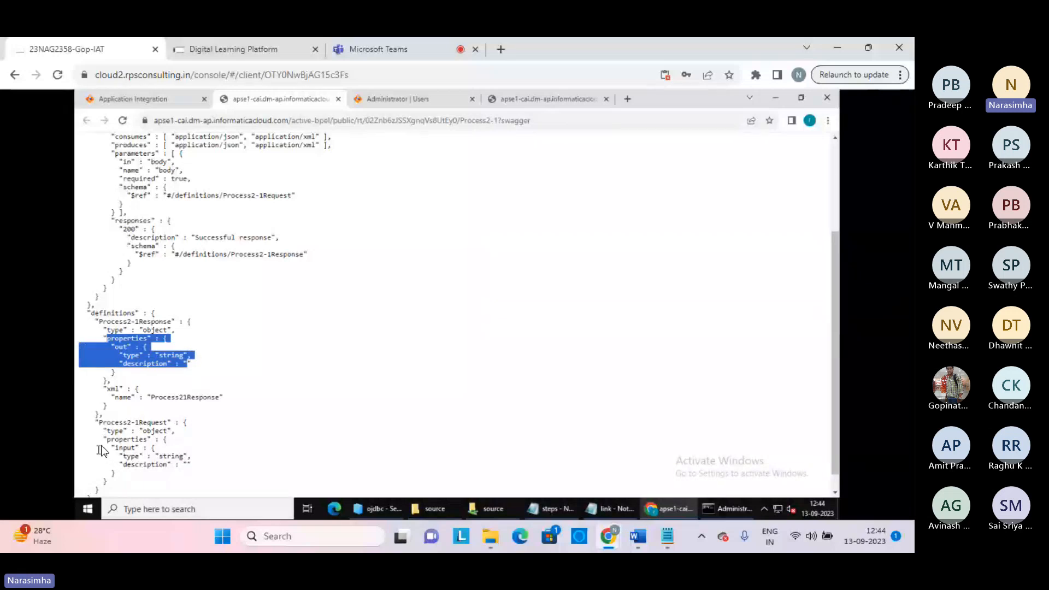
{"action": "left_click_drag", "start_coordinate": [104, 445], "coordinate": [234, 480]}
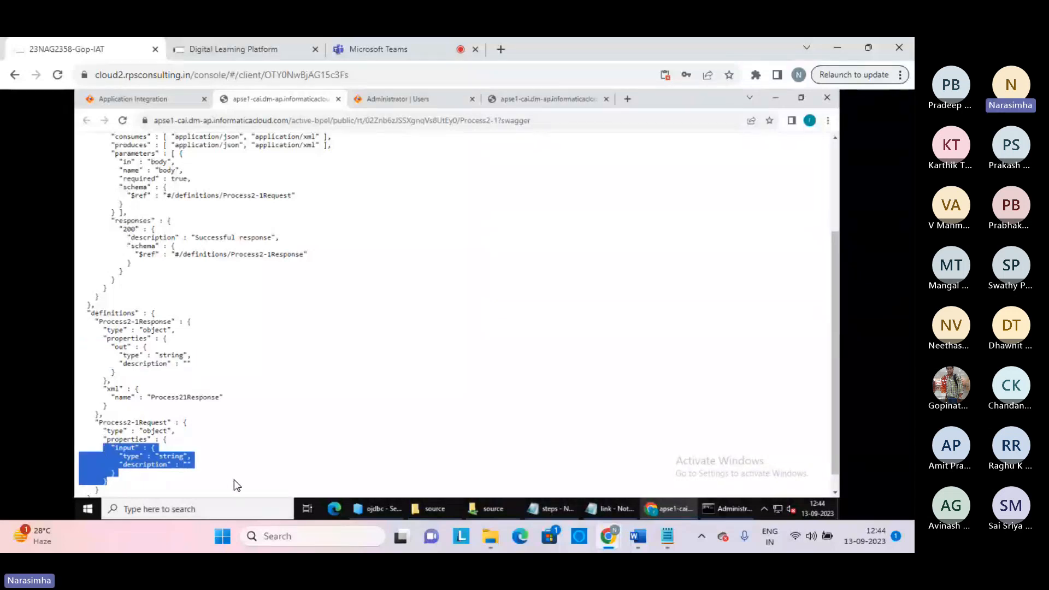
{"action": "left_click", "coordinate": [235, 486]}
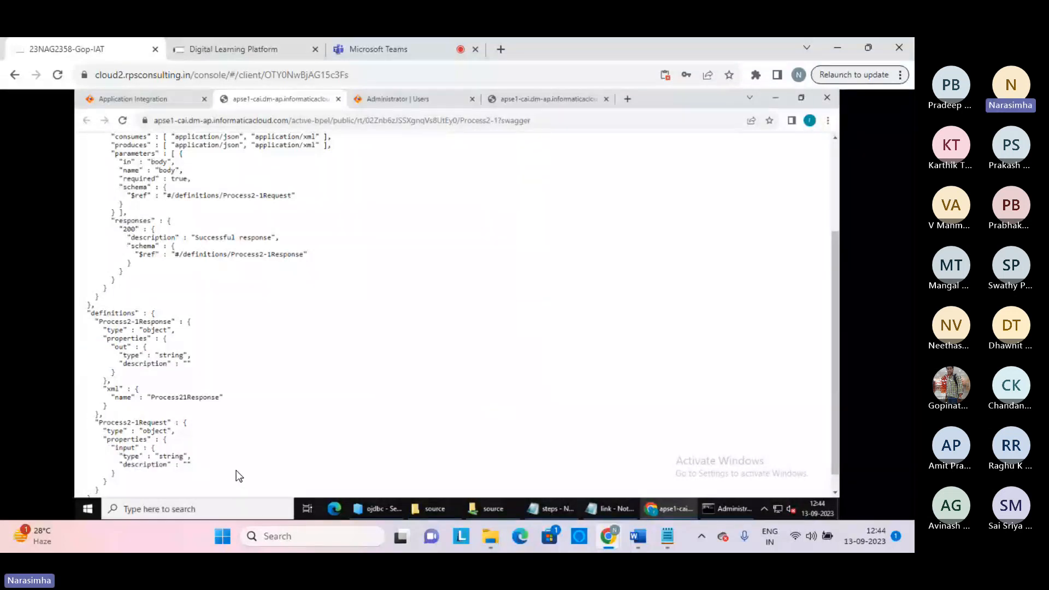
{"action": "left_click", "coordinate": [339, 101]}
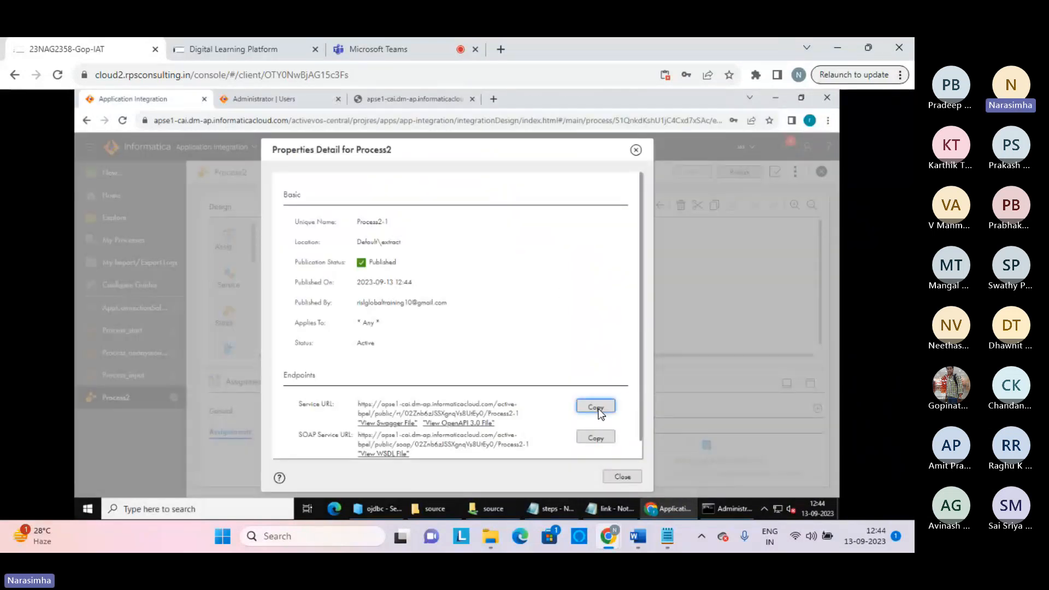
{"action": "left_click", "coordinate": [416, 100]}
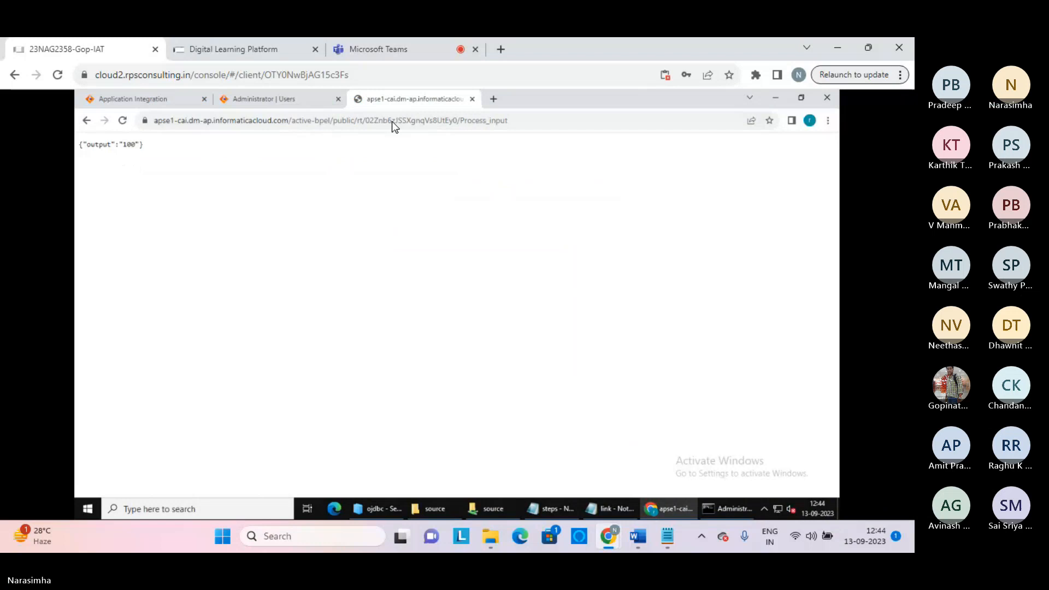
Step: Call Process2's service URL in a new tab, confirm {"out":"anonymous"}, then close the properties detail
{"action": "left_click", "coordinate": [472, 99]}
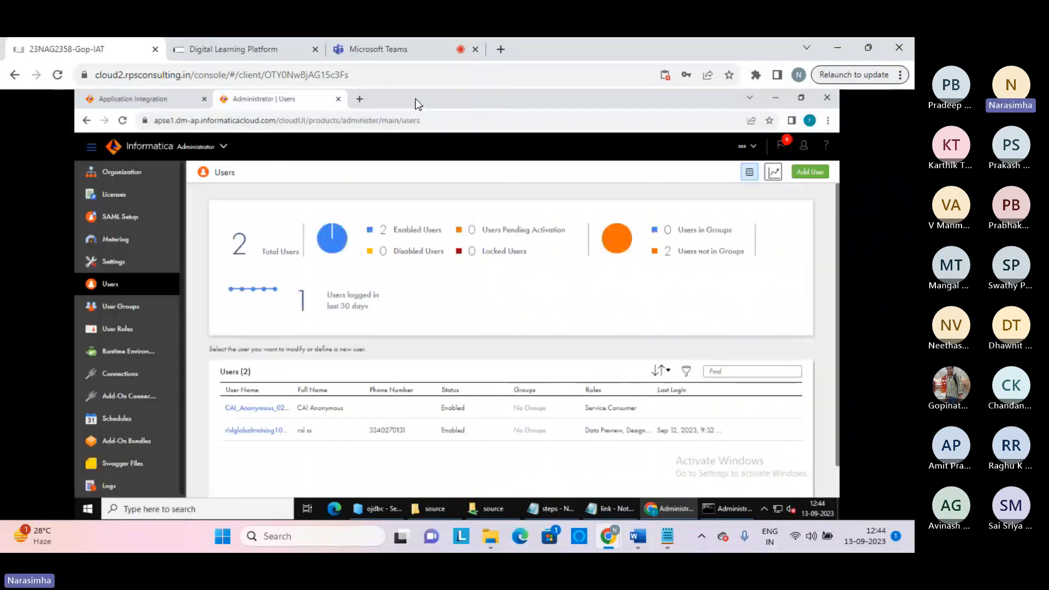
{"action": "left_click", "coordinate": [359, 99]}
{"action": "key", "text": "ctrl+v"}
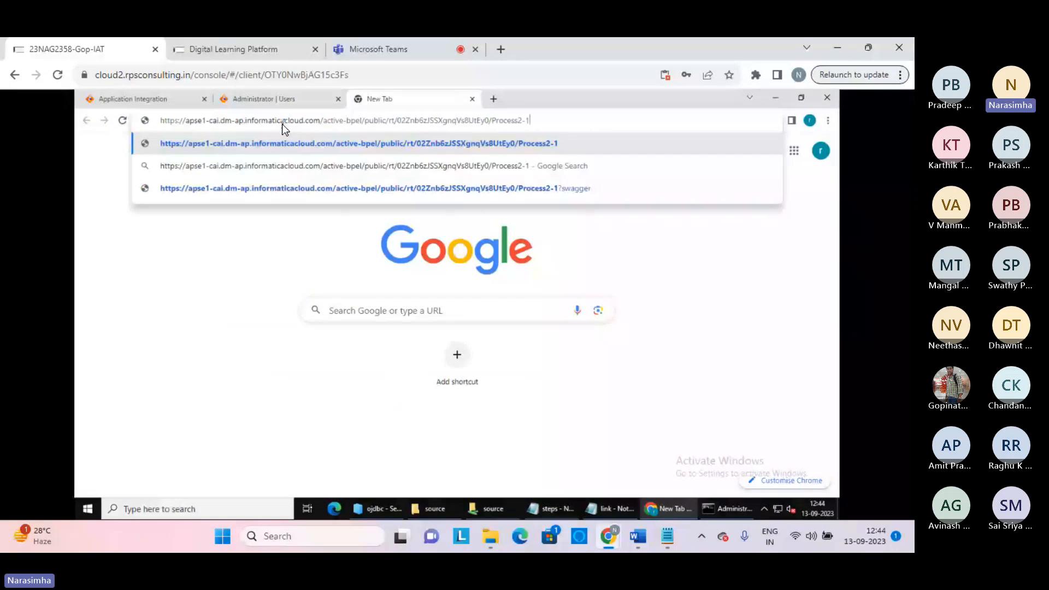
{"action": "key", "text": "Return"}
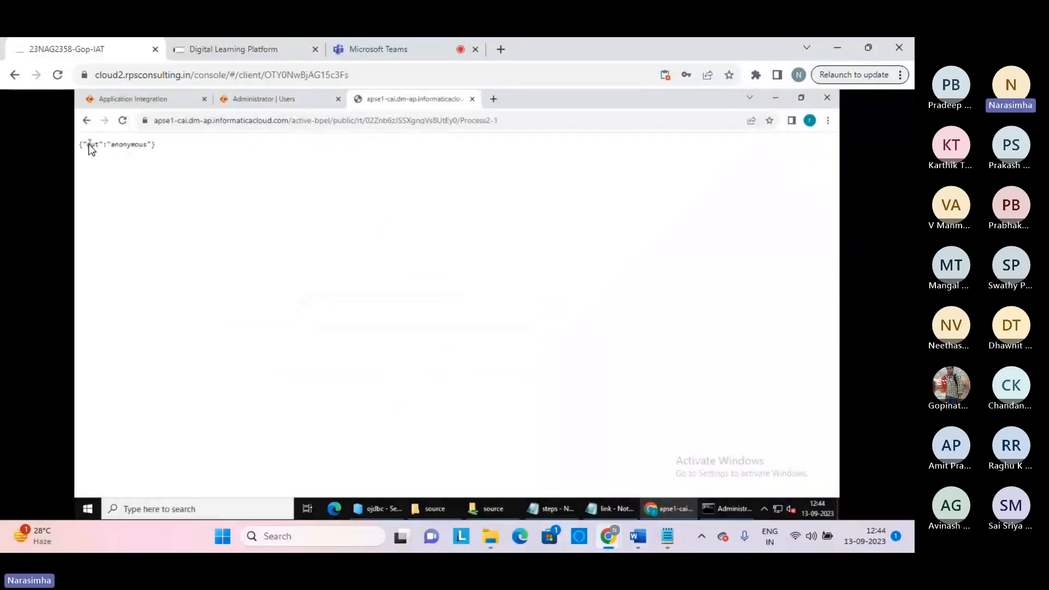
{"action": "left_click_drag", "start_coordinate": [114, 144], "coordinate": [170, 147]}
{"action": "left_click", "coordinate": [169, 144]}
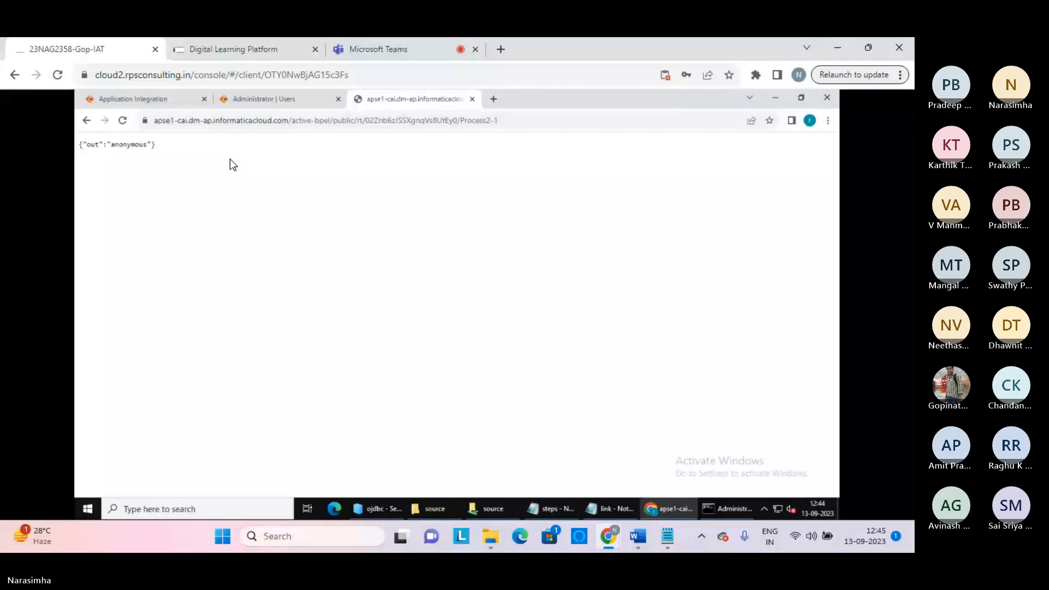
{"action": "left_click", "coordinate": [150, 98]}
{"action": "left_click", "coordinate": [622, 477]}
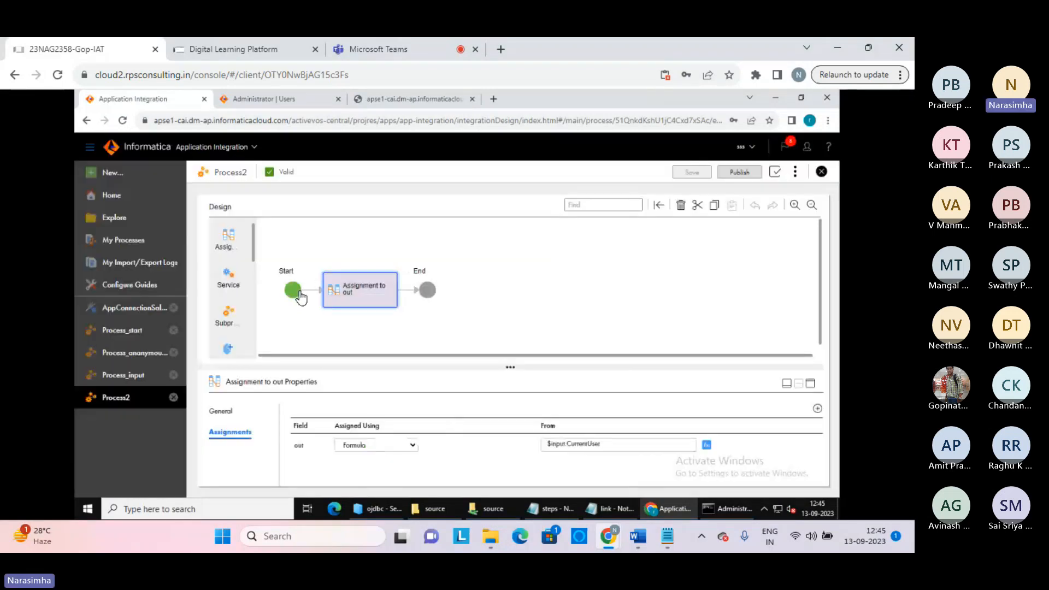
Step: Review Process2's input and output fields, then open the Assignment to out step's properties
{"action": "left_click", "coordinate": [293, 291]}
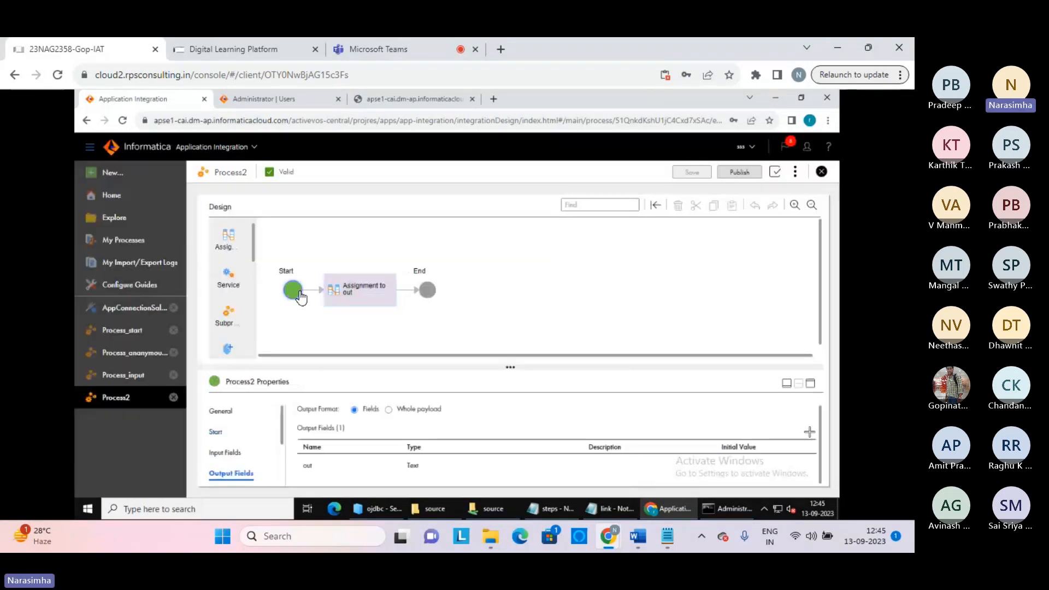
{"action": "left_click", "coordinate": [232, 454]}
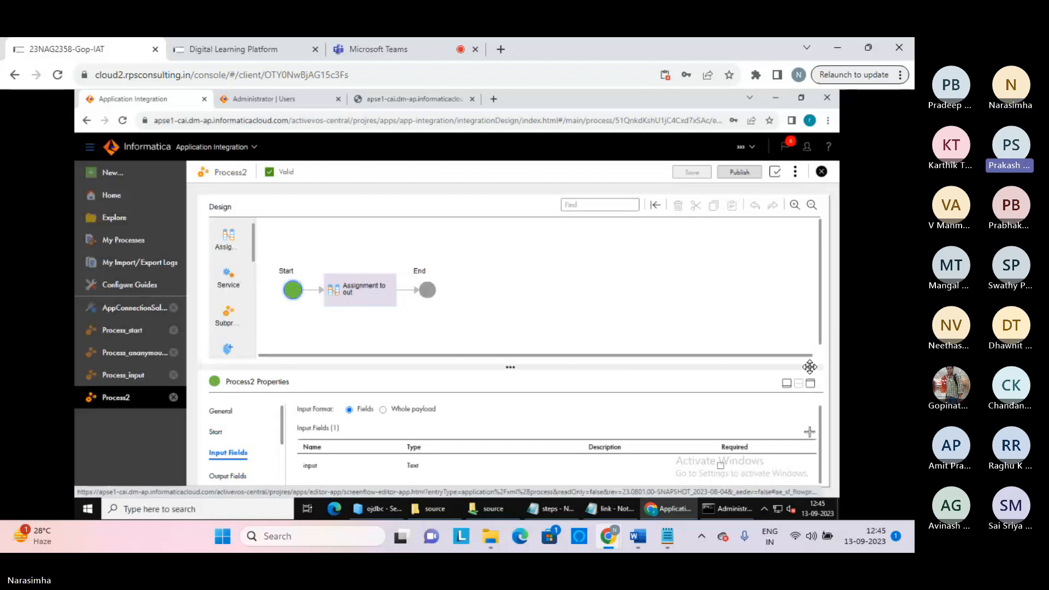
{"action": "left_click", "coordinate": [810, 383]}
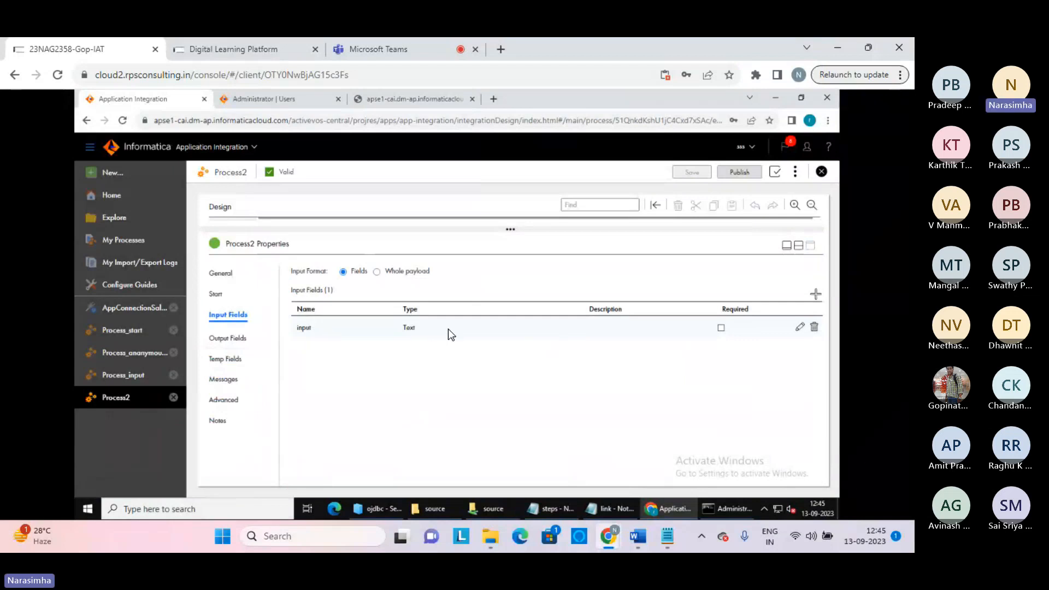
{"action": "left_click", "coordinate": [229, 340]}
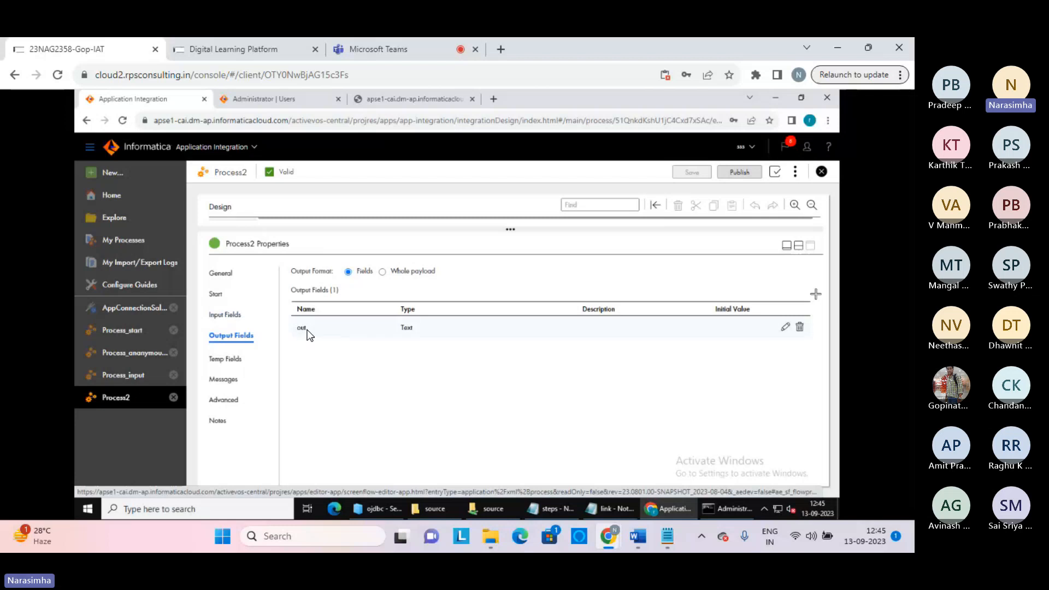
{"action": "left_click", "coordinate": [798, 246]}
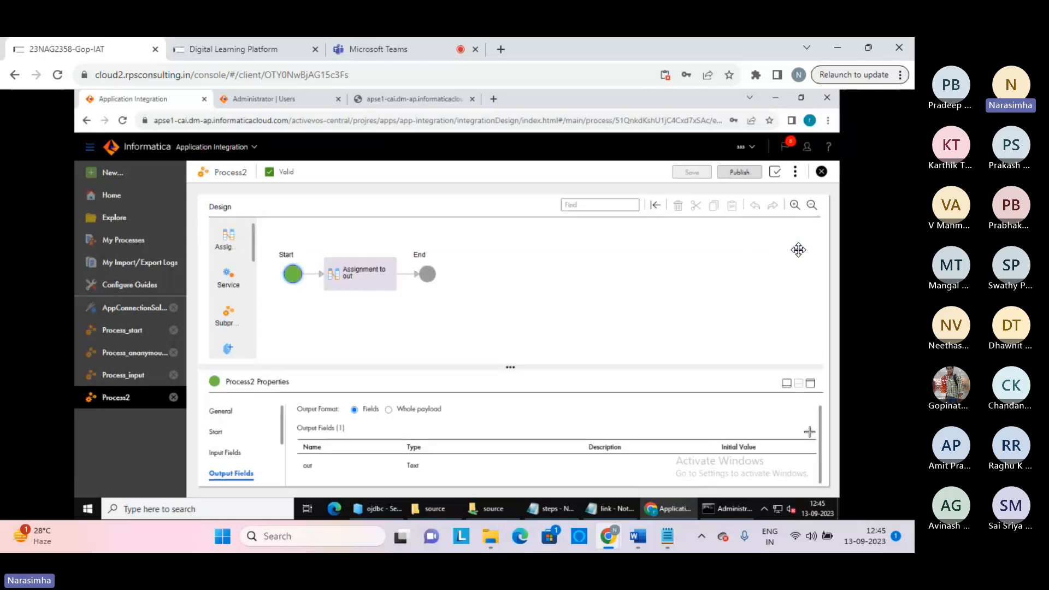
{"action": "left_click", "coordinate": [366, 290]}
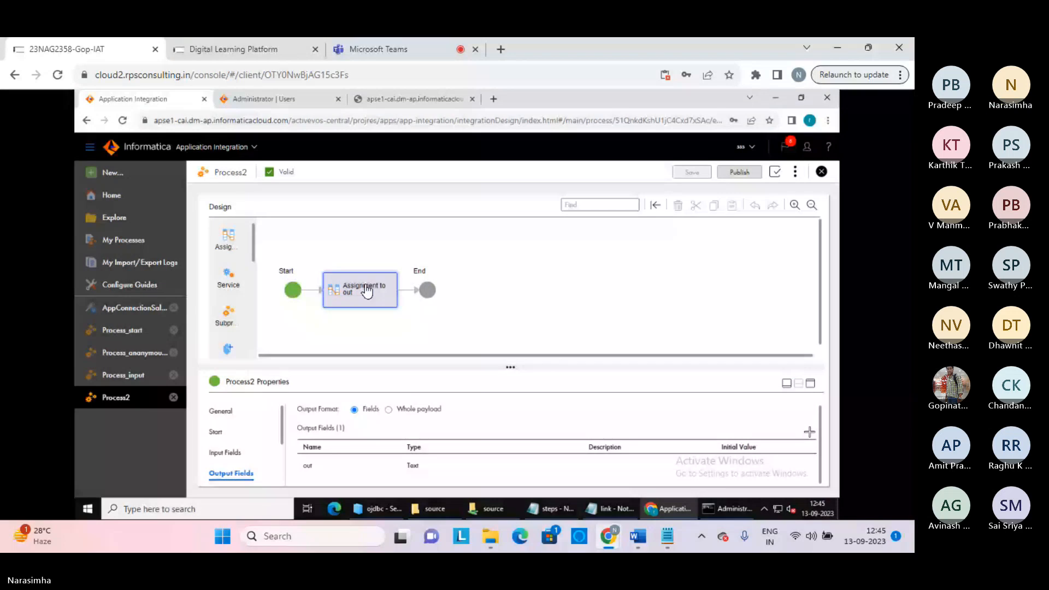
{"action": "double_click", "coordinate": [366, 291]}
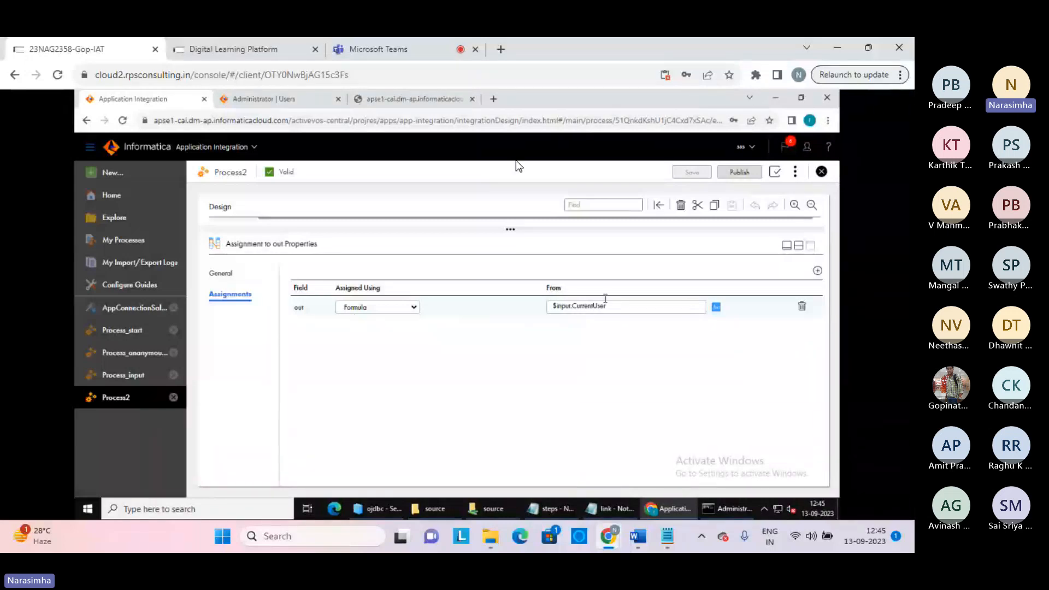
Step: Confirm the endpoint response shows out as anonymous, then restore Process2's split design view
{"action": "left_click", "coordinate": [440, 99]}
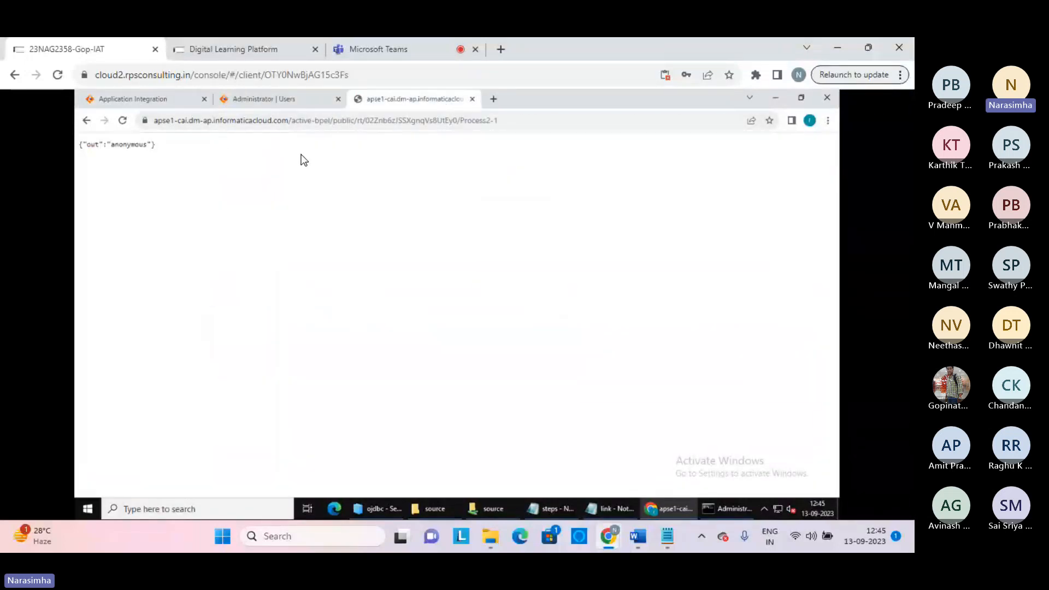
{"action": "left_click", "coordinate": [148, 101]}
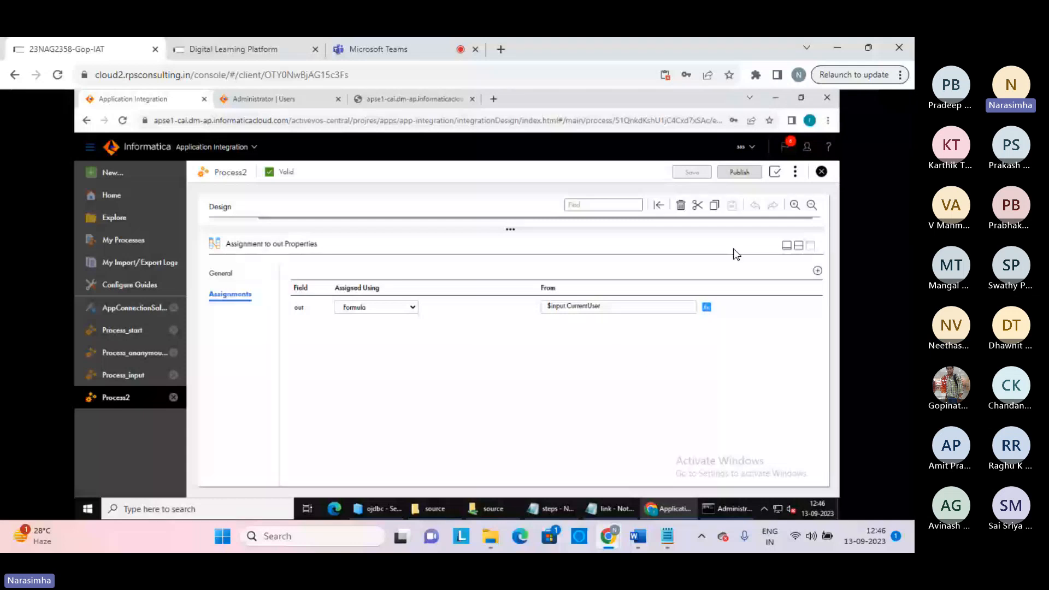
{"action": "left_click", "coordinate": [800, 248]}
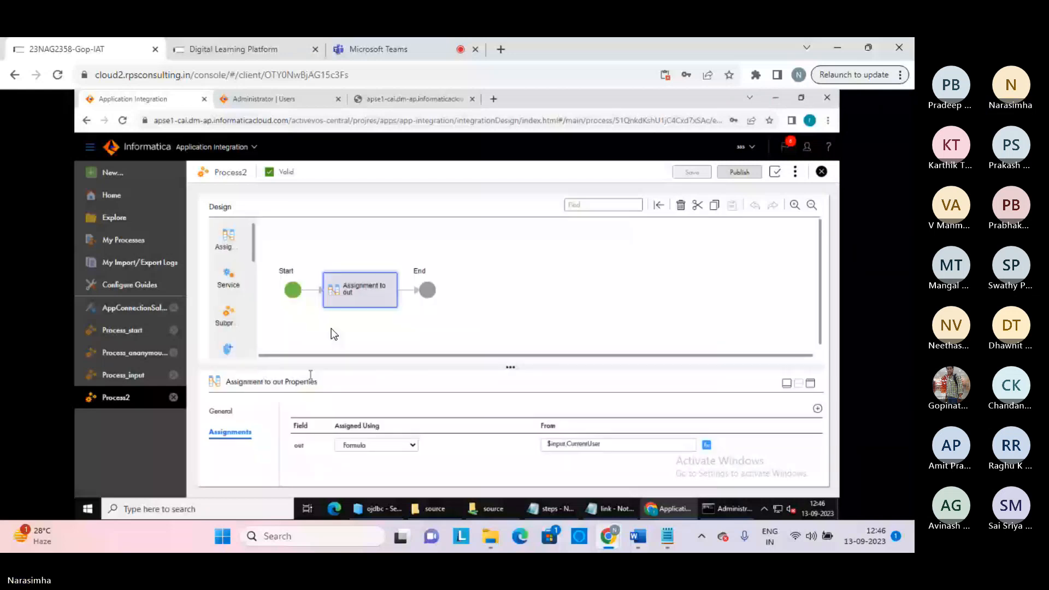
Step: Check Process2's Input Fields in the maximized properties, then view the endpoint response returning out 'anonymous'
{"action": "left_click", "coordinate": [334, 335]}
{"action": "left_click", "coordinate": [811, 383]}
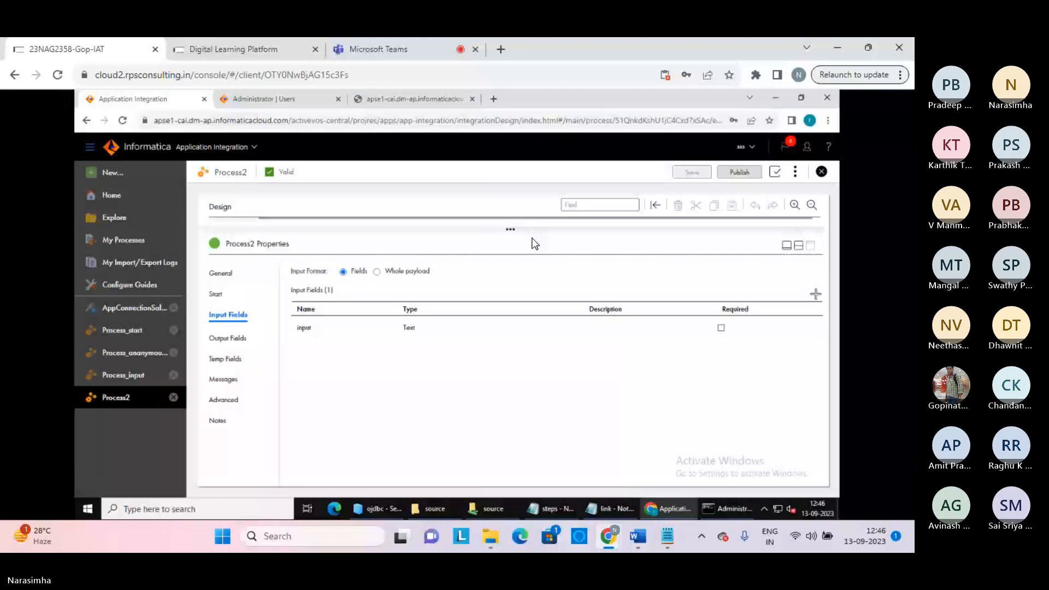
{"action": "left_click", "coordinate": [799, 252]}
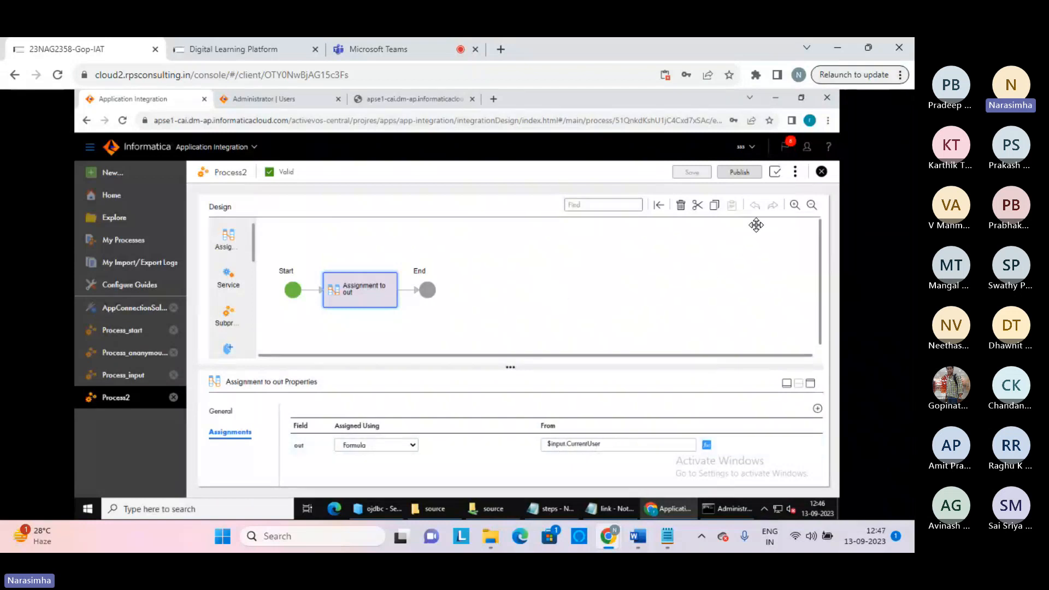
{"action": "left_click", "coordinate": [426, 99]}
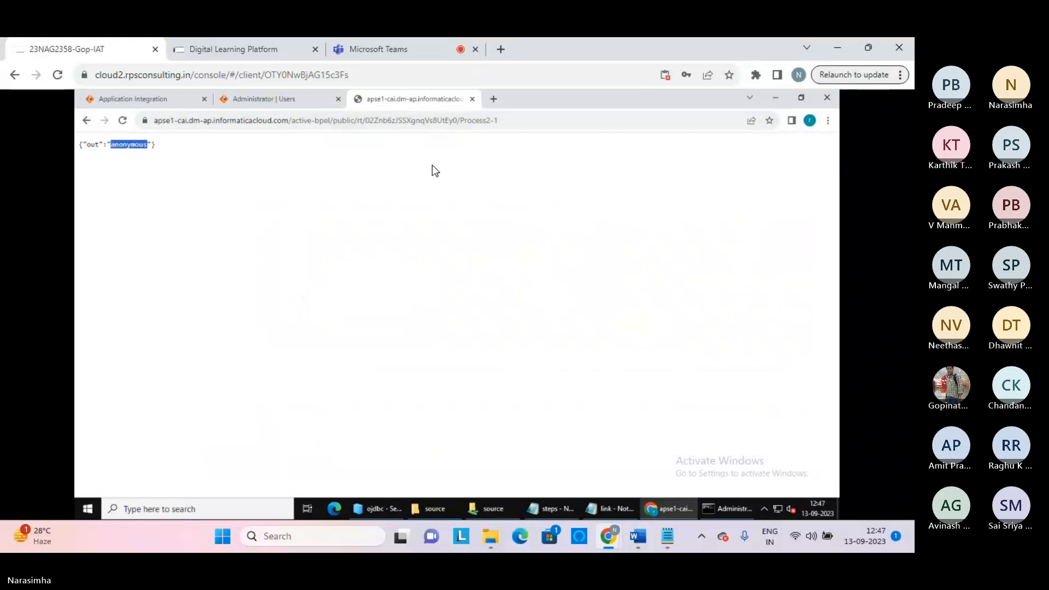
Step: Close the endpoint response tab and return to Process2's assignment properties, maximized in the designer
{"action": "left_click", "coordinate": [374, 49]}
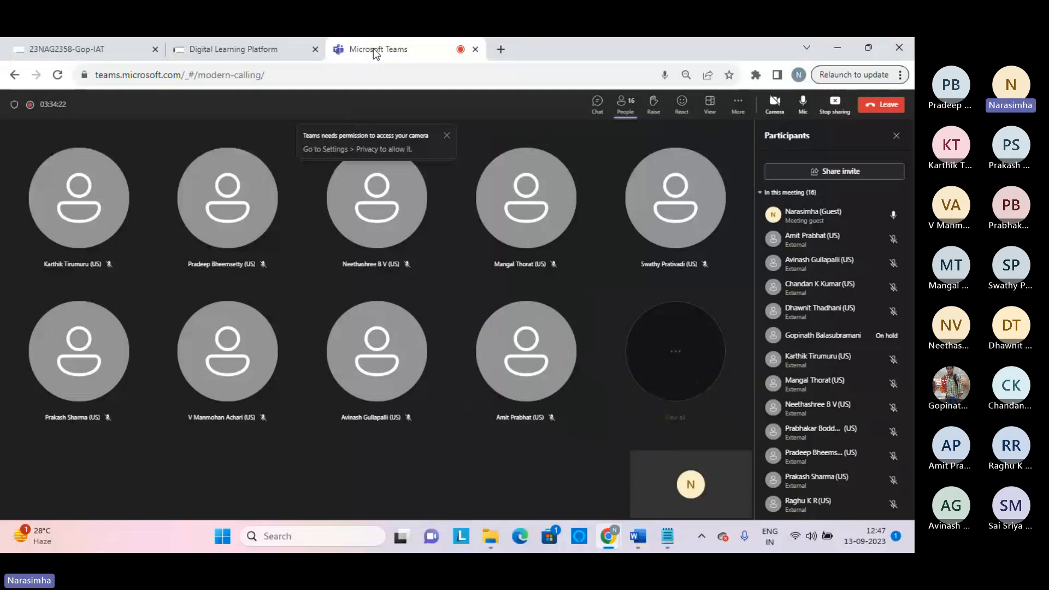
{"action": "left_click", "coordinate": [107, 57]}
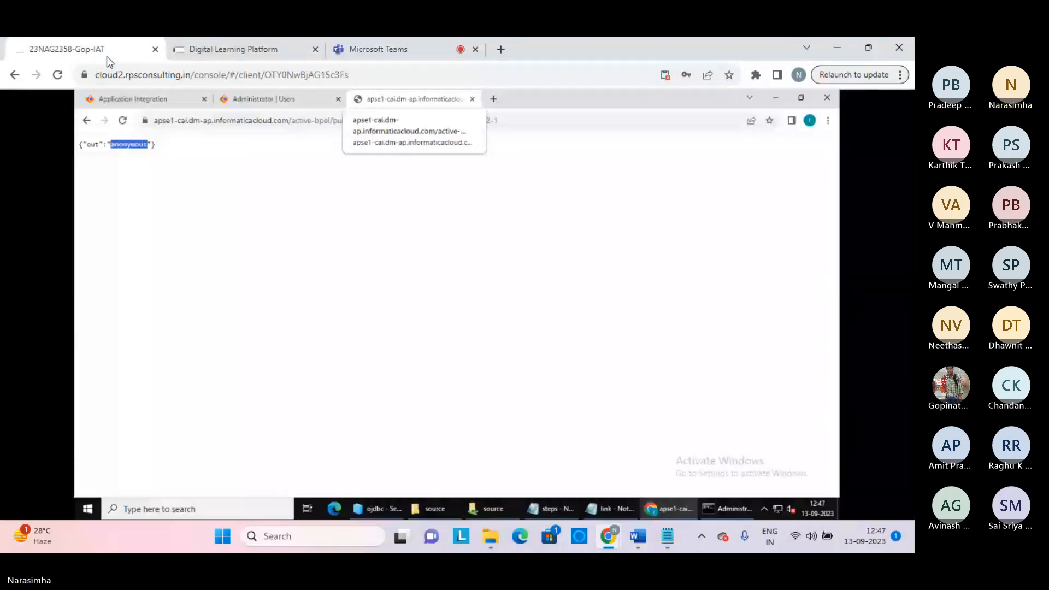
{"action": "left_click", "coordinate": [472, 99]}
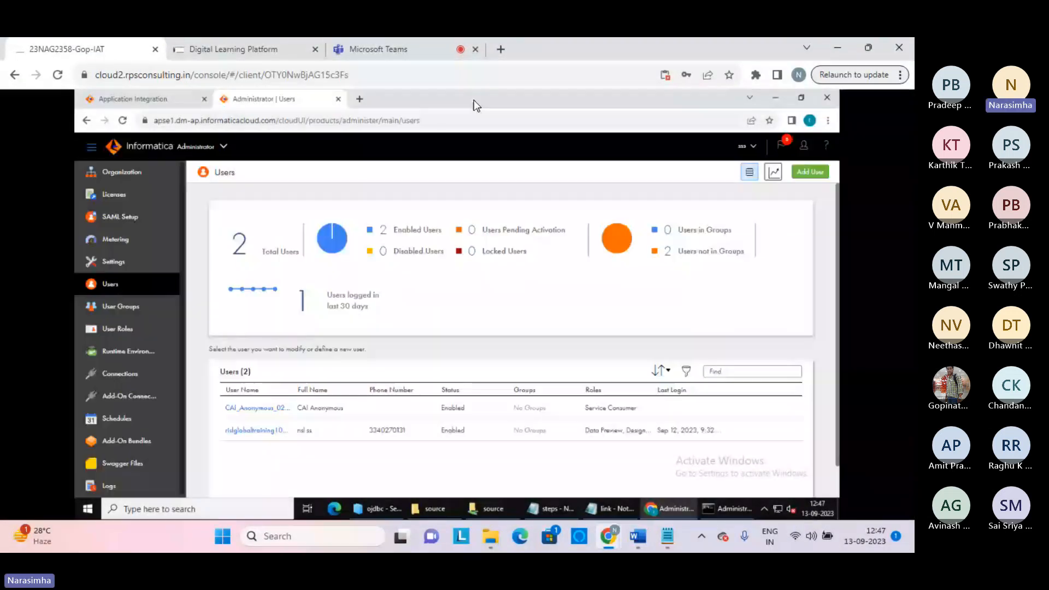
{"action": "left_click", "coordinate": [218, 100]}
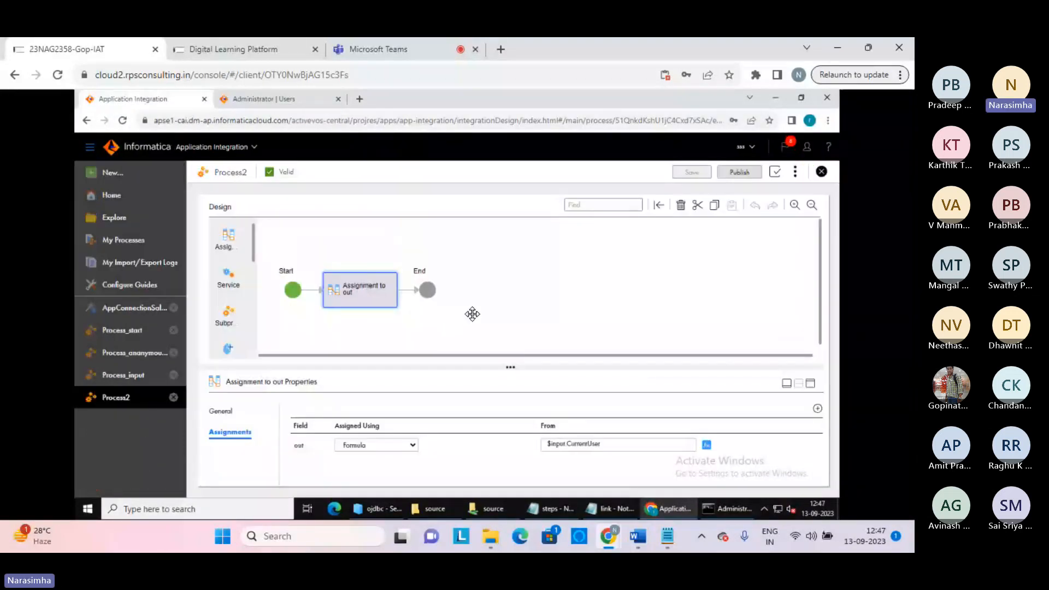
{"action": "left_click", "coordinate": [811, 384]}
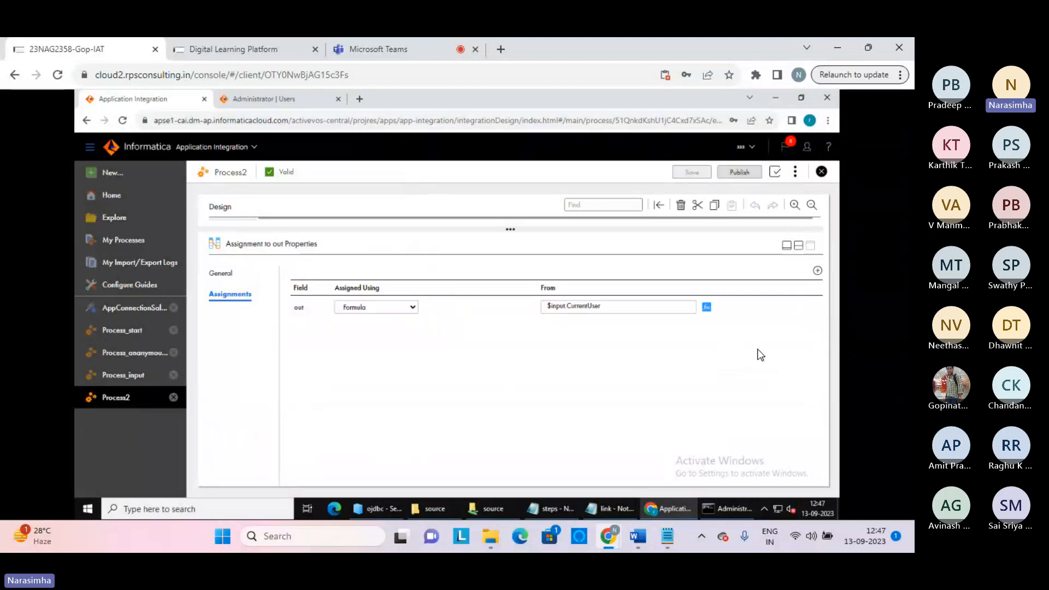
Step: Replace the out formula $input.CurrentUser with $input.input in the Expression Editor
{"action": "left_click", "coordinate": [716, 307]}
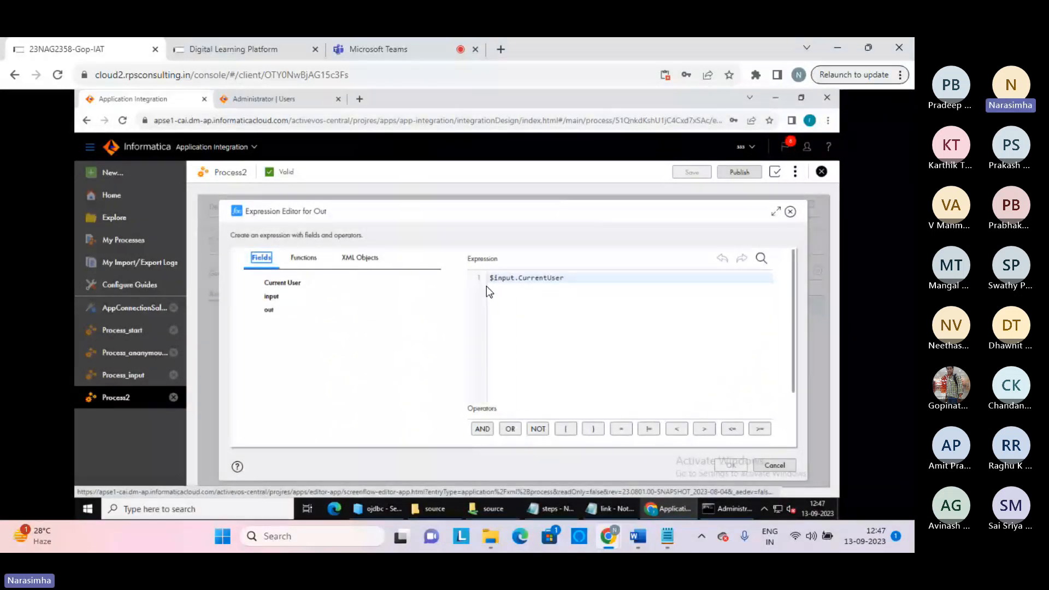
{"action": "left_click_drag", "start_coordinate": [497, 287], "coordinate": [489, 278]}
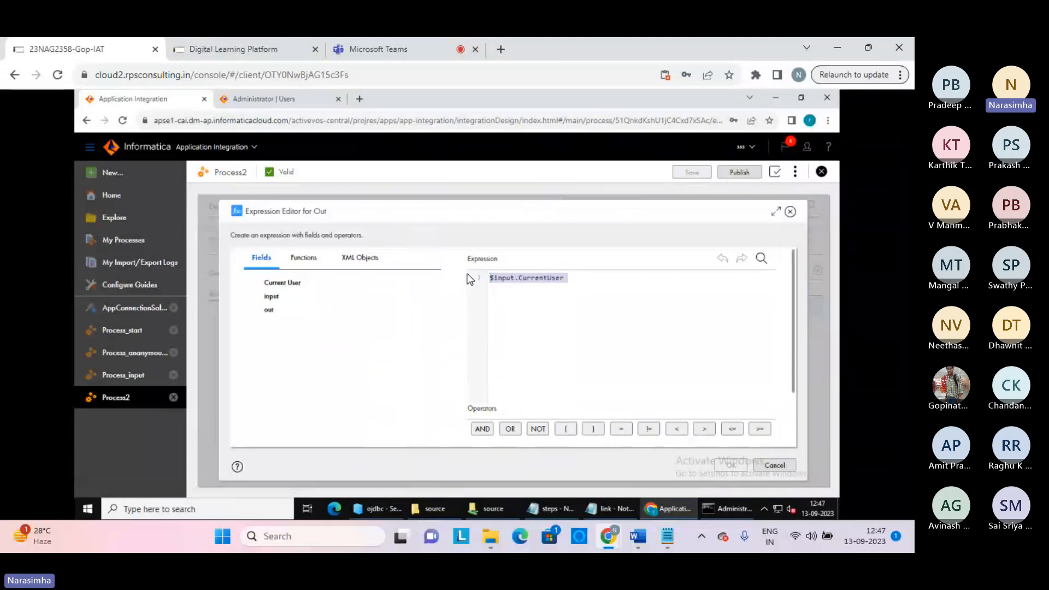
{"action": "key", "text": "BackSpace"}
{"action": "double_click", "coordinate": [280, 298]}
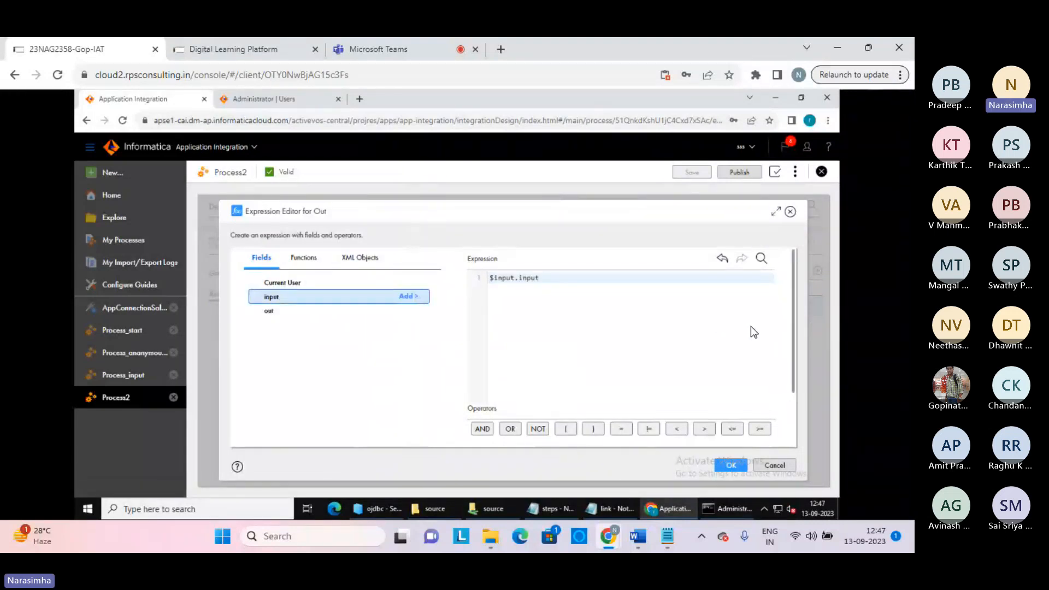
{"action": "left_click", "coordinate": [731, 466]}
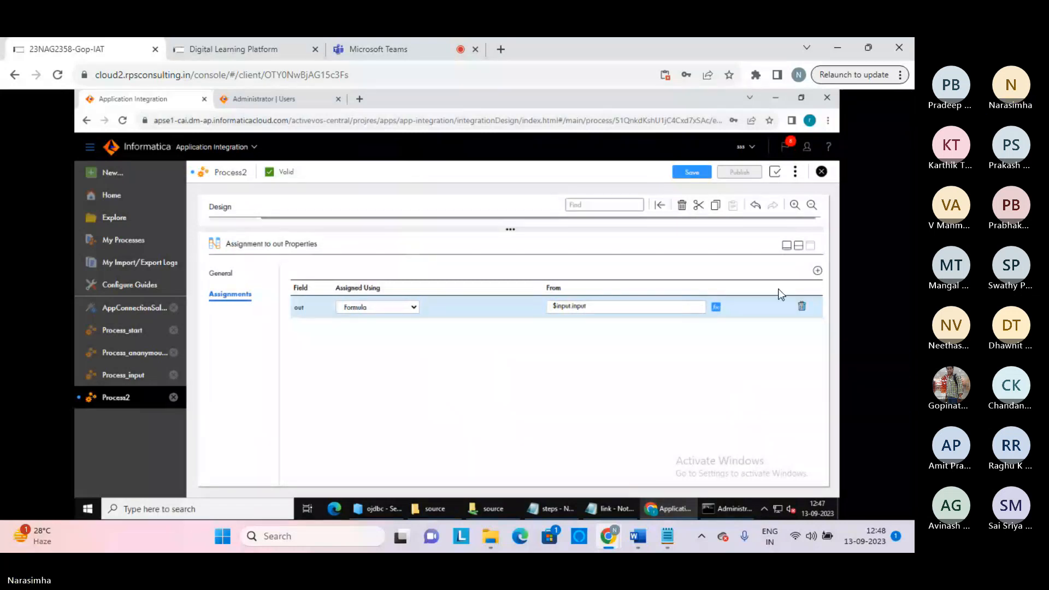
Step: Save and publish the updated Process2
{"action": "left_click", "coordinate": [799, 245]}
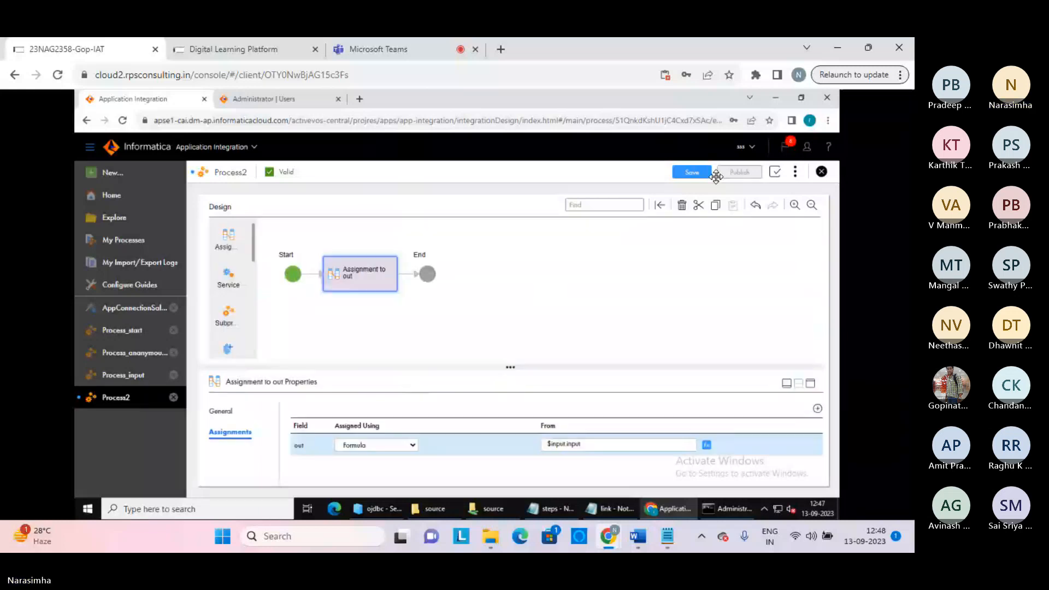
{"action": "left_click", "coordinate": [691, 172]}
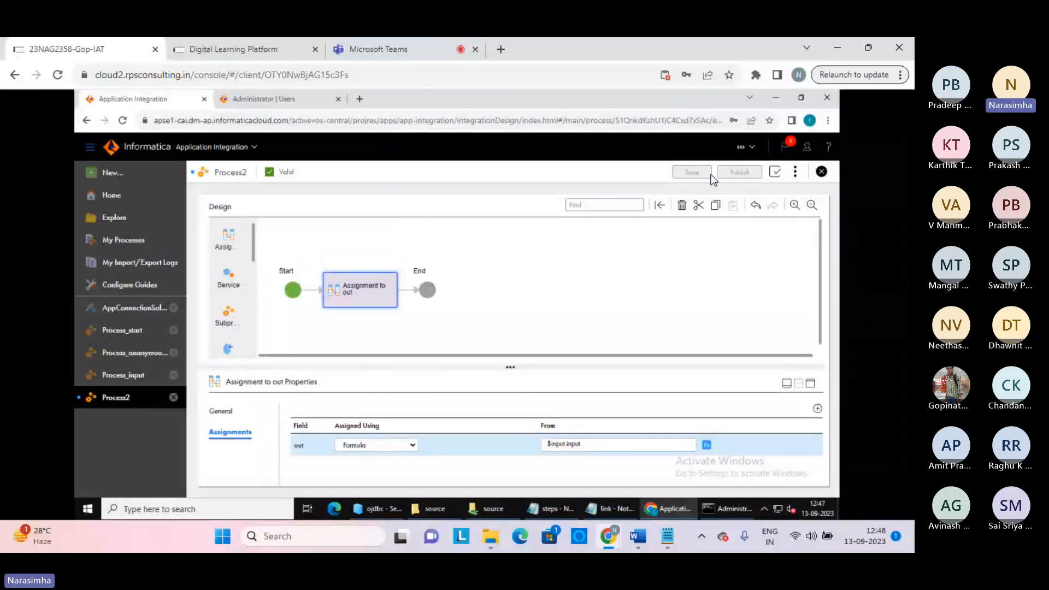
{"action": "left_click", "coordinate": [742, 172]}
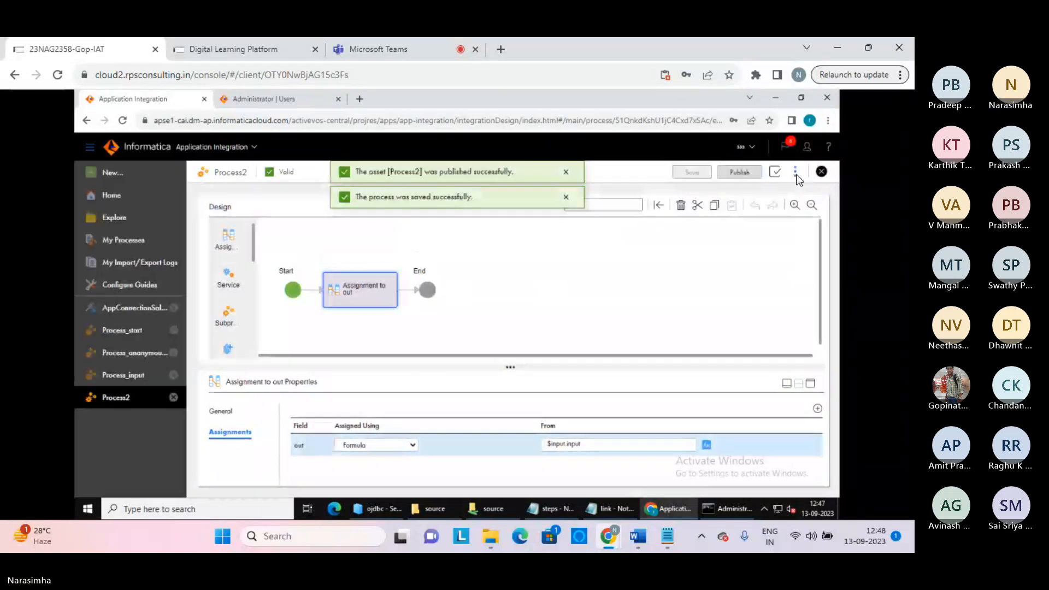
Step: Copy Process2's service URL and call it with ?input=111, getting out 111 back
{"action": "left_click", "coordinate": [795, 174]}
{"action": "left_click", "coordinate": [754, 215]}
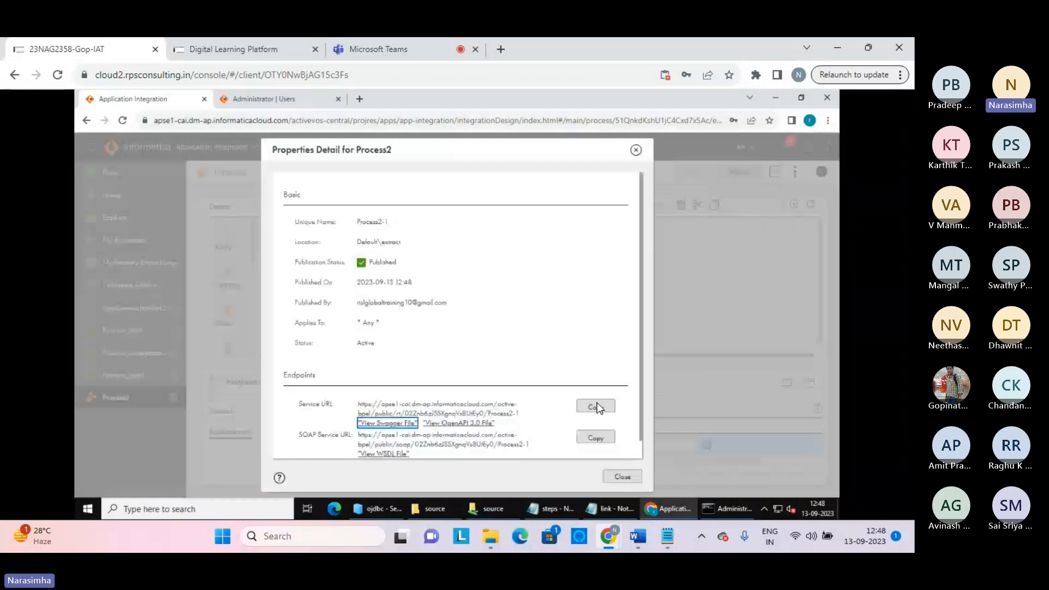
{"action": "left_click", "coordinate": [596, 406]}
{"action": "left_click", "coordinate": [360, 100]}
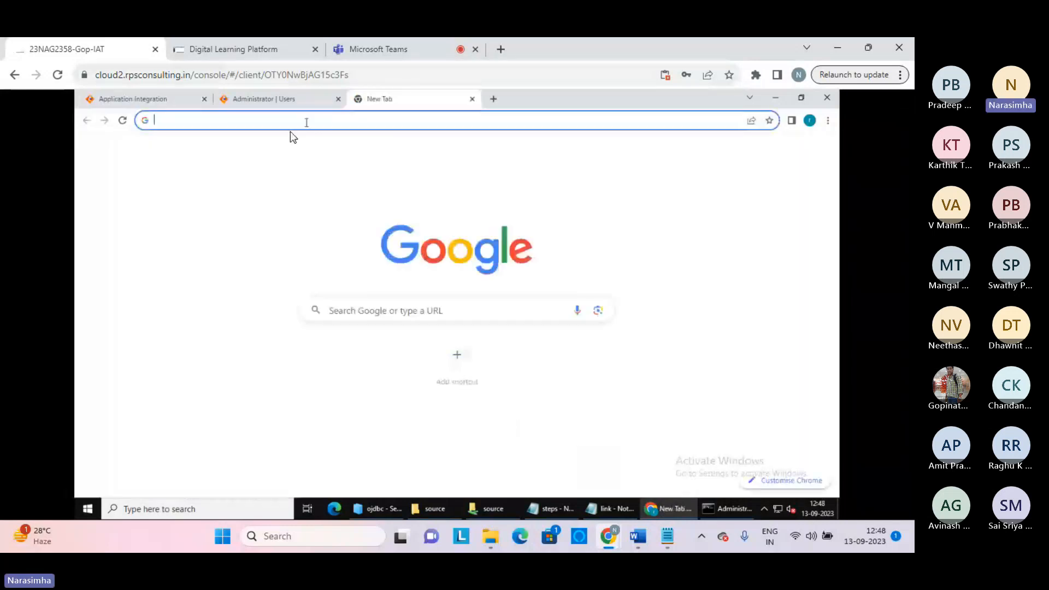
{"action": "key", "text": "Return"}
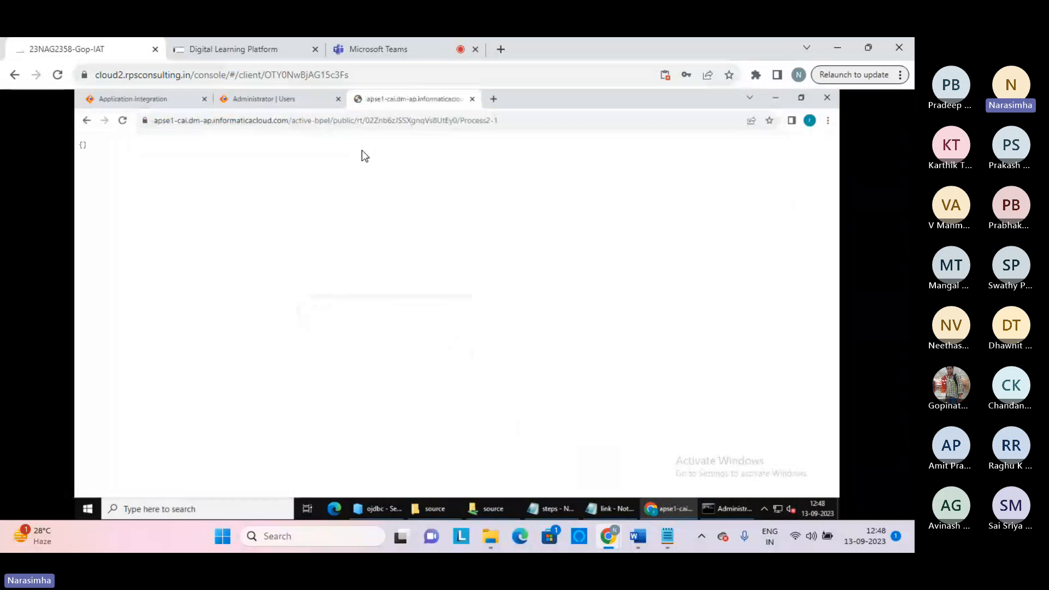
{"action": "left_click", "coordinate": [514, 127]}
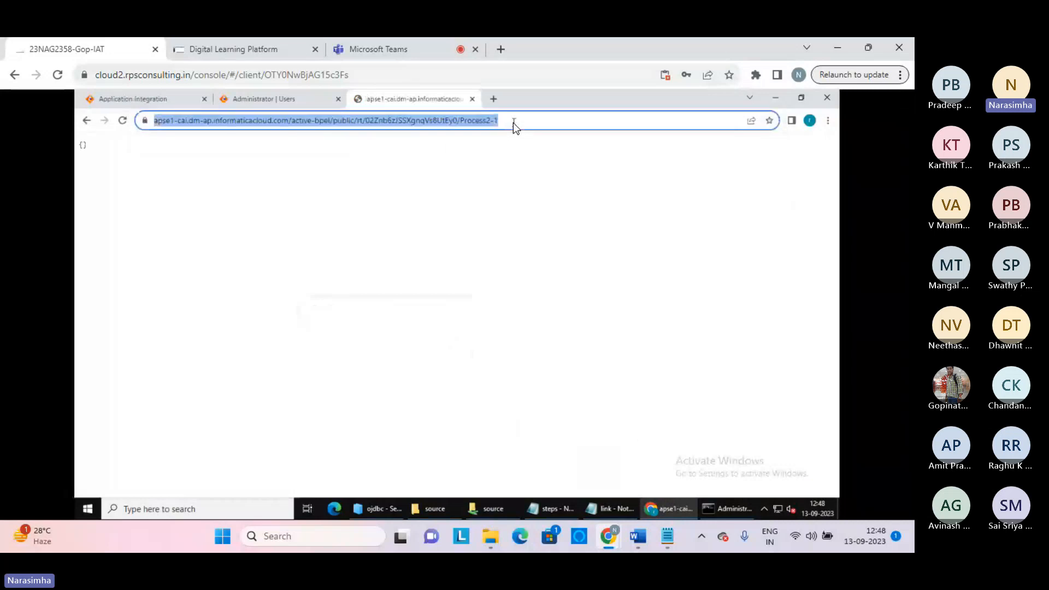
{"action": "key", "text": "End"}
{"action": "type", "text": "?"}
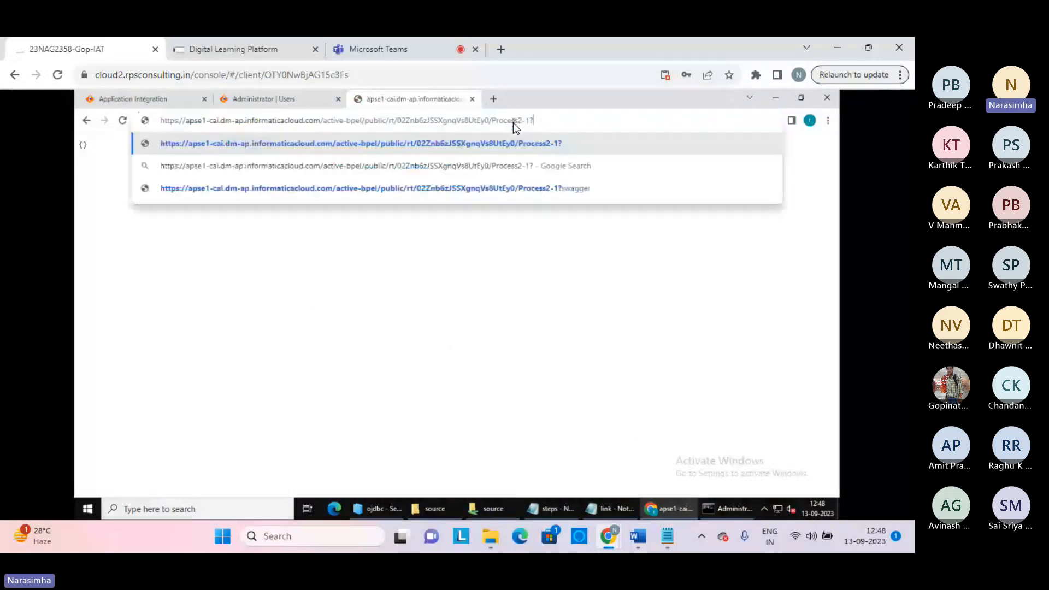
{"action": "type", "text": "input"}
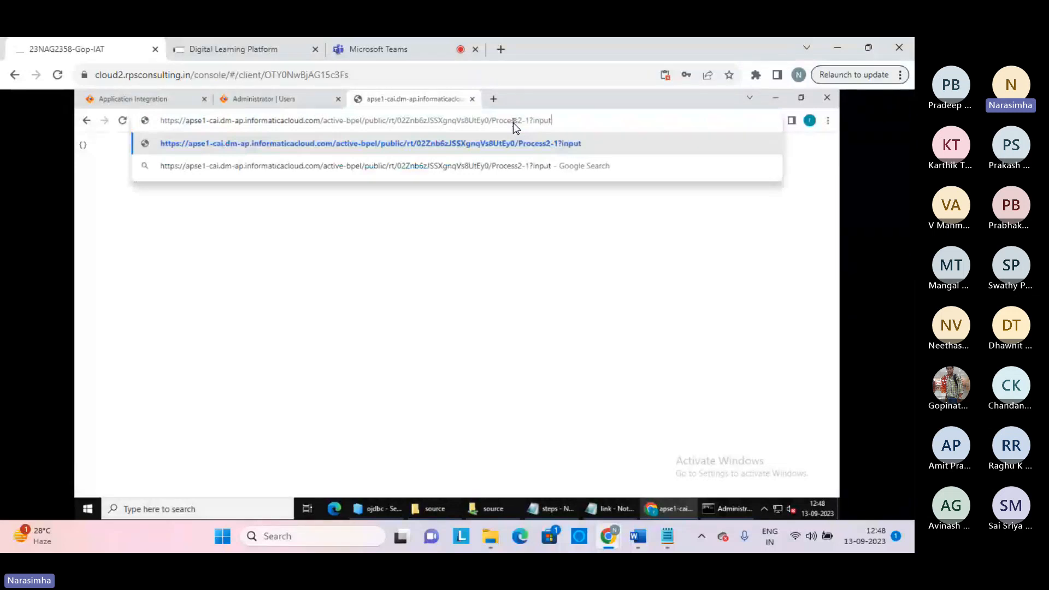
{"action": "type", "text": "=111"}
{"action": "key", "text": "Return"}
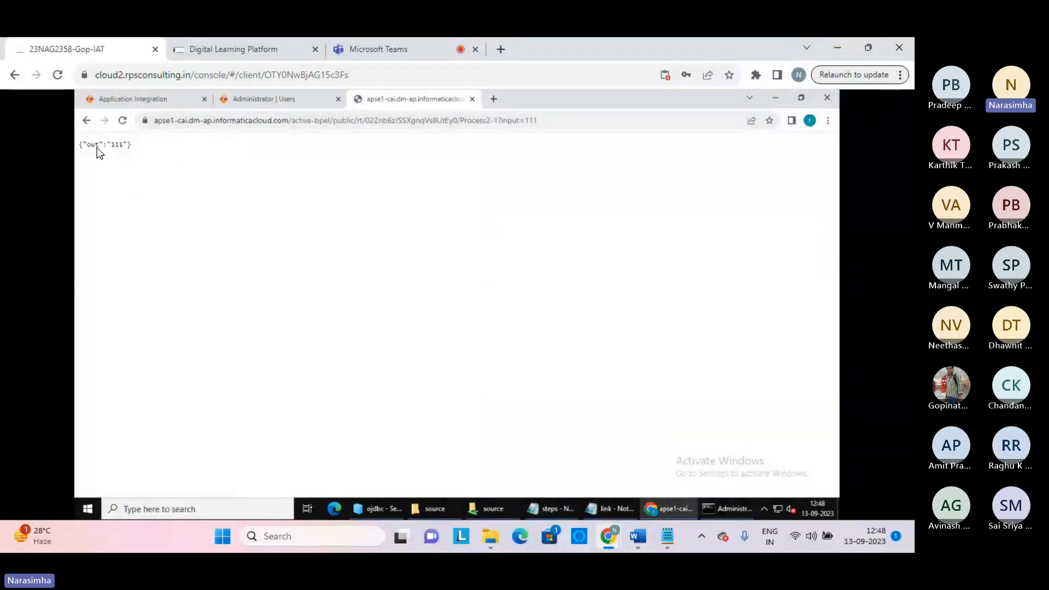
{"action": "left_click_drag", "start_coordinate": [82, 144], "coordinate": [133, 147]}
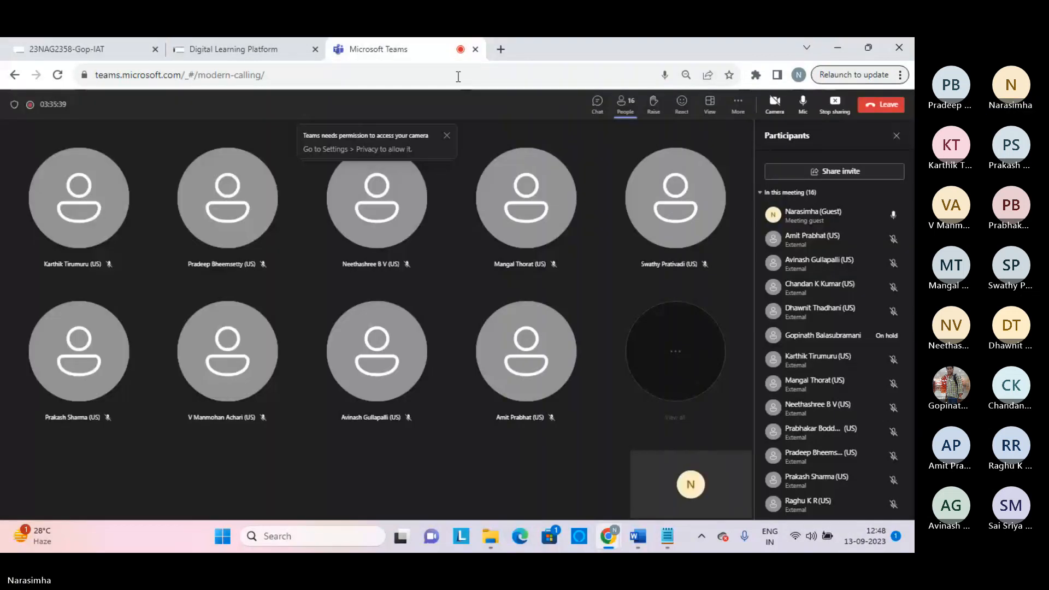
Step: Glance at the Teams call, then return to the remote desktop showing the out 111 result
{"action": "left_click", "coordinate": [376, 48]}
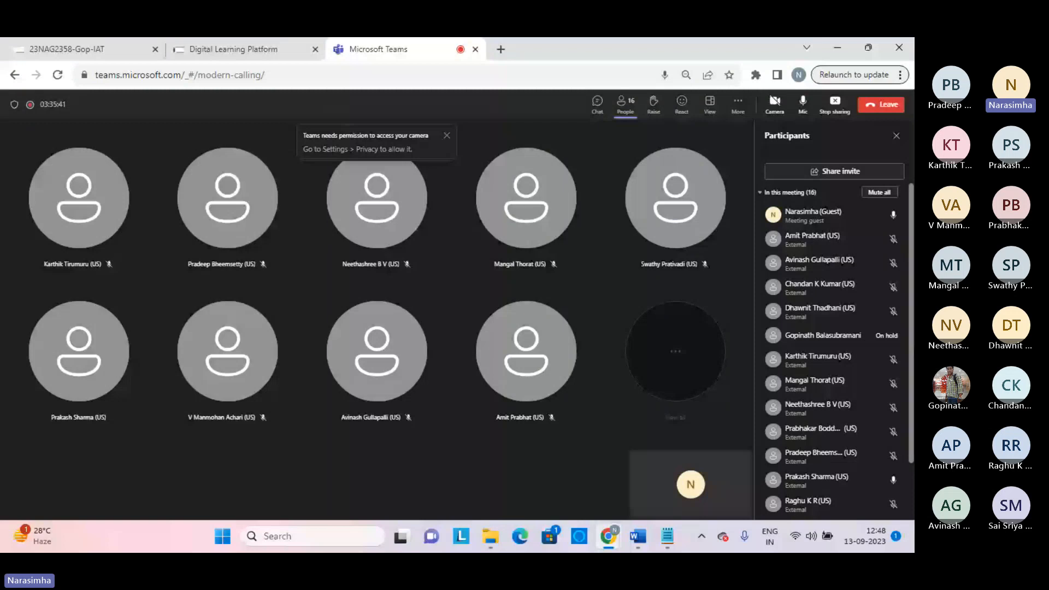
{"action": "scroll", "coordinate": [911, 426], "scroll_direction": "down", "scroll_amount": 2}
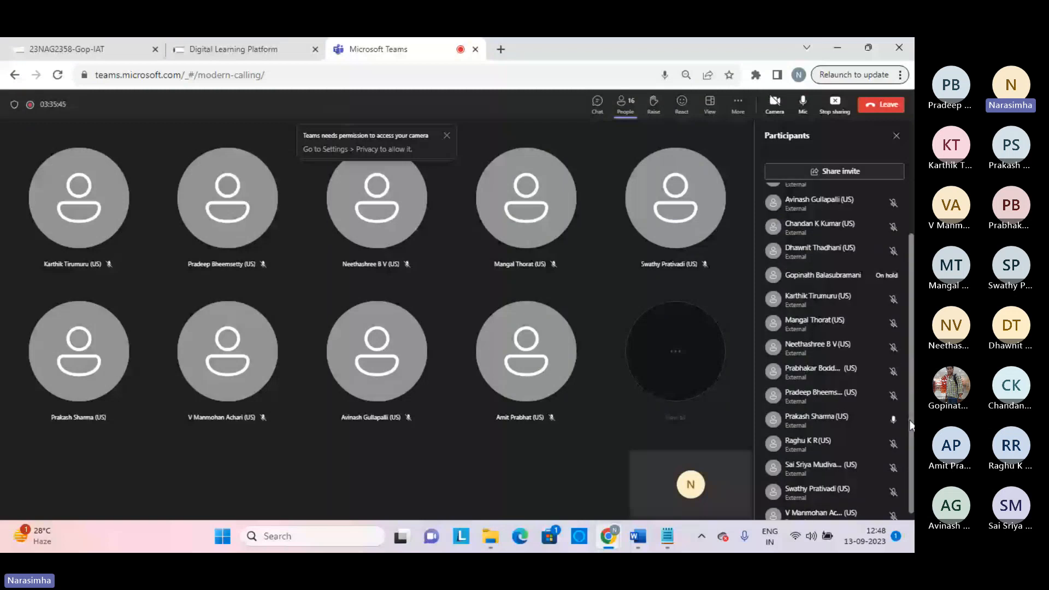
{"action": "left_click", "coordinate": [113, 52]}
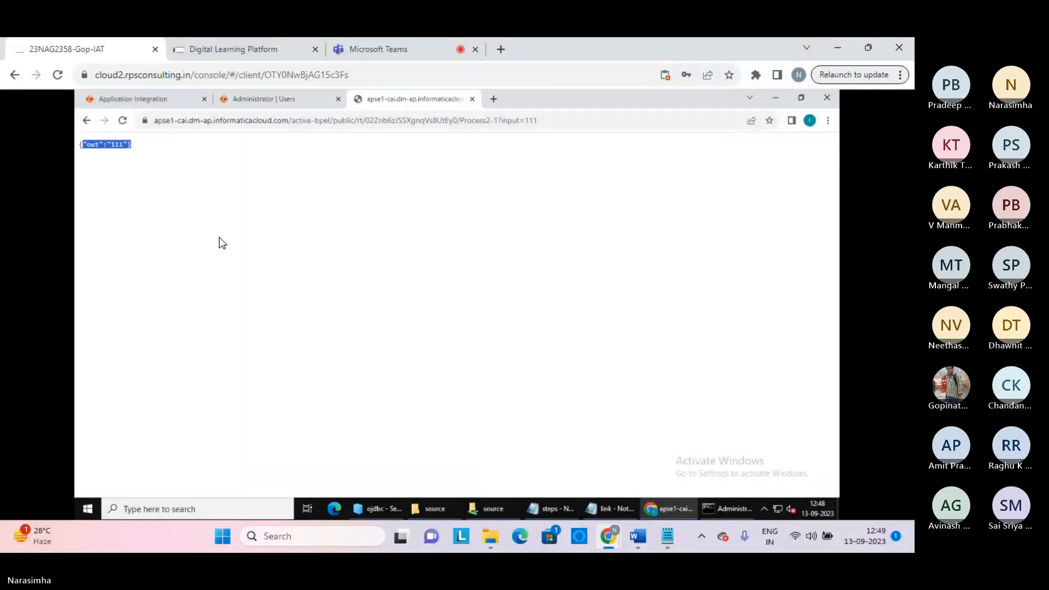
Step: Close the test result and open Process2's Swagger file from Properties Detail
{"action": "left_click", "coordinate": [473, 98]}
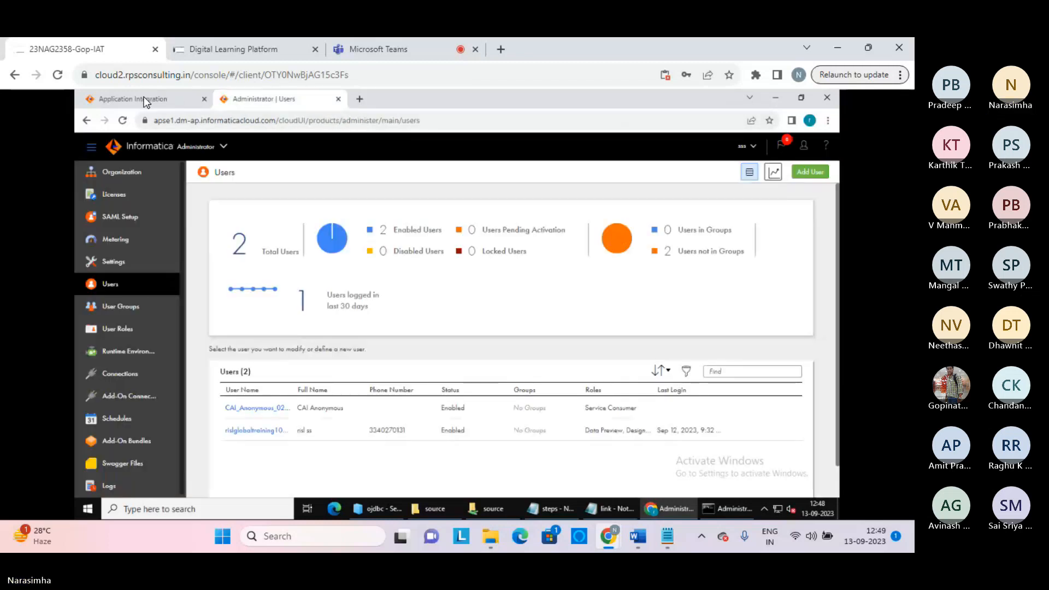
{"action": "left_click", "coordinate": [186, 98]}
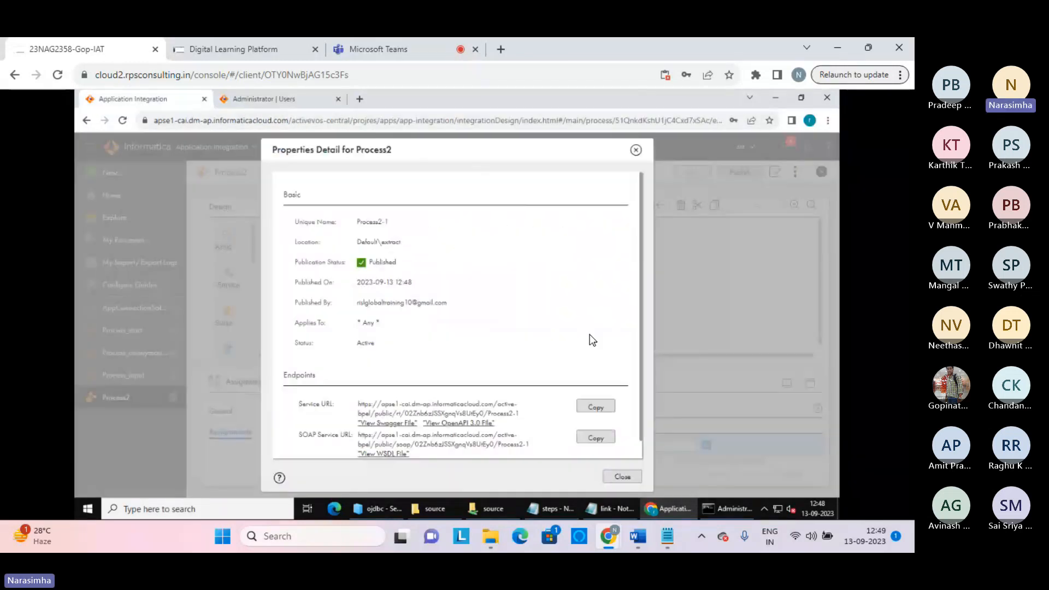
{"action": "left_click", "coordinate": [397, 424]}
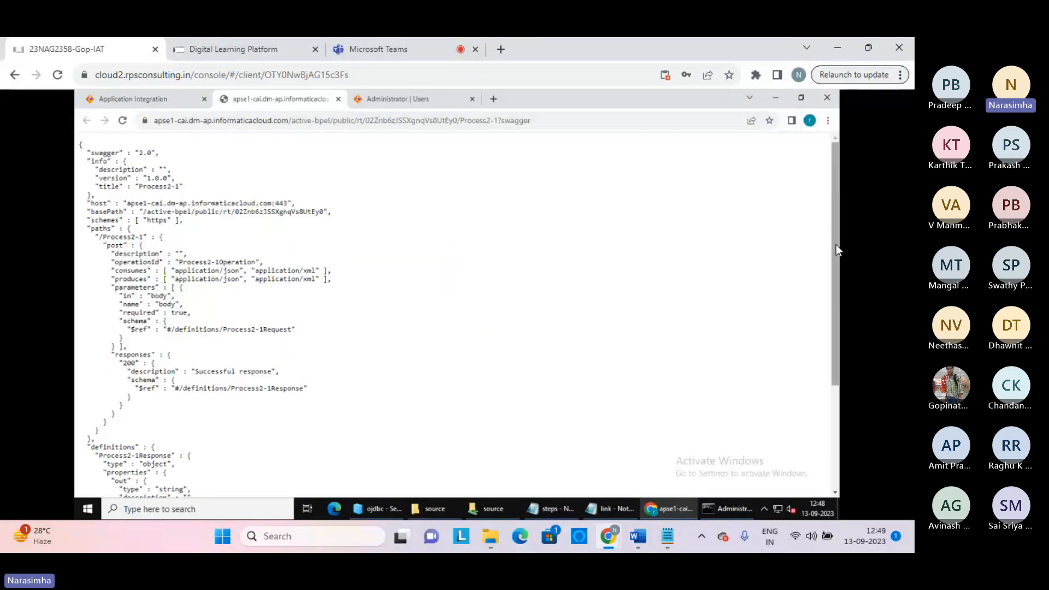
Step: Inspect the Swagger JSON's Process2-1Request body and success response definitions, then close it
{"action": "left_click_drag", "start_coordinate": [836, 244], "coordinate": [838, 388]}
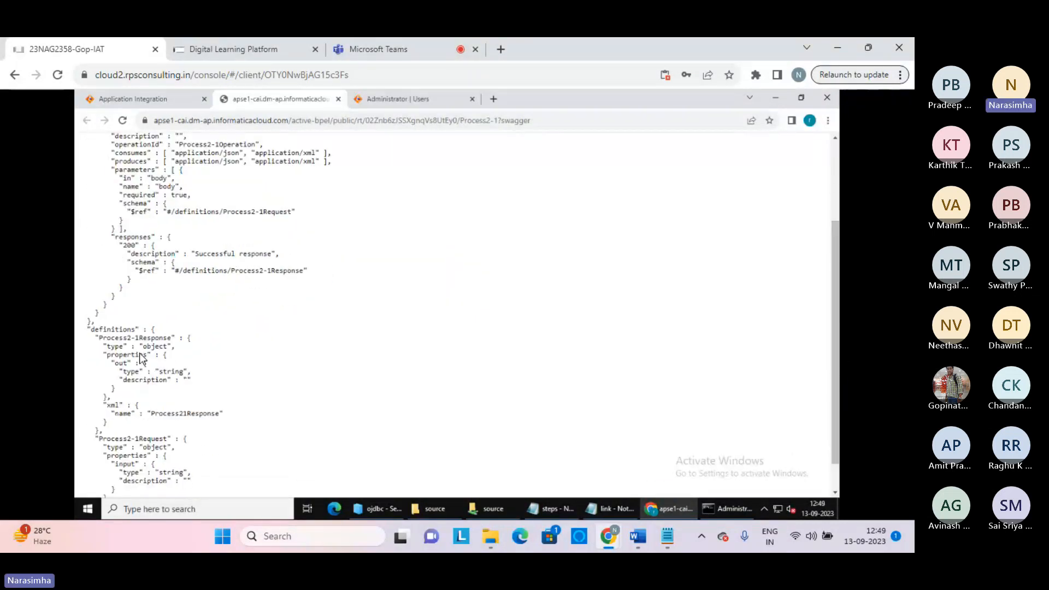
{"action": "left_click_drag", "start_coordinate": [106, 356], "coordinate": [201, 371]}
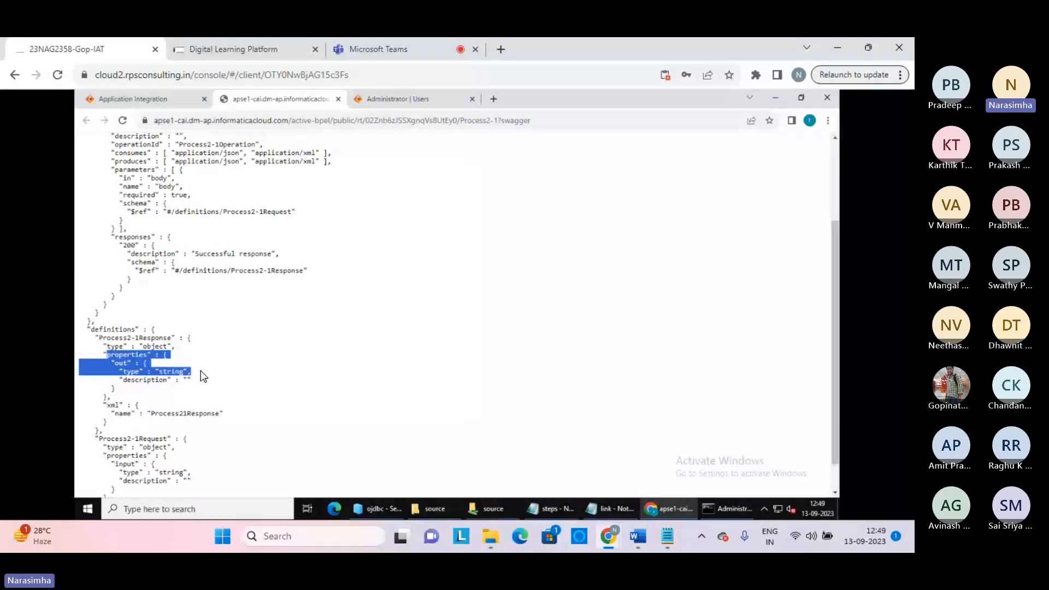
{"action": "left_click_drag", "start_coordinate": [106, 447], "coordinate": [244, 493]}
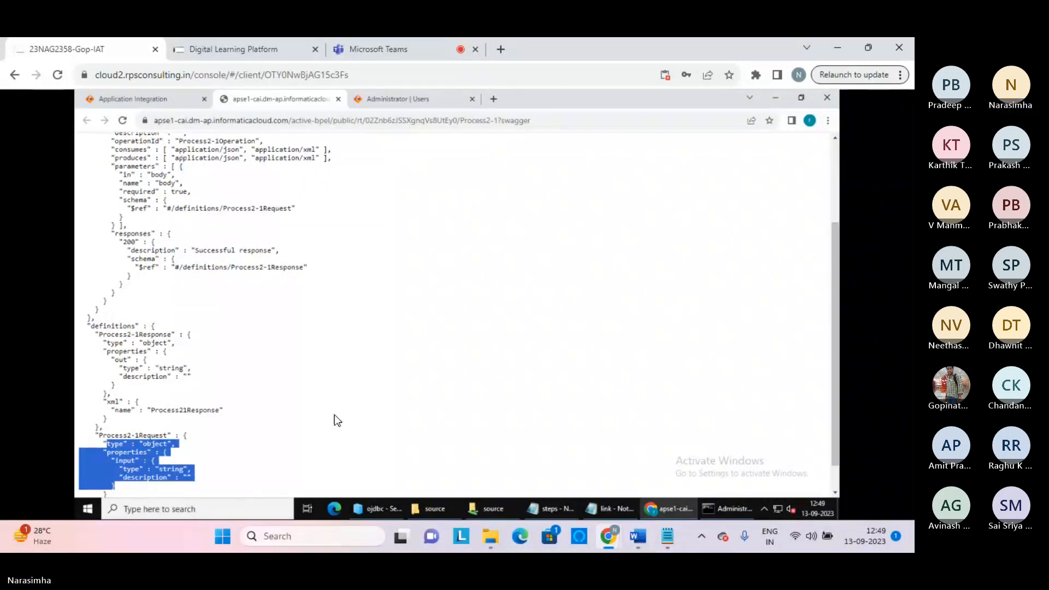
{"action": "left_click", "coordinate": [355, 404]}
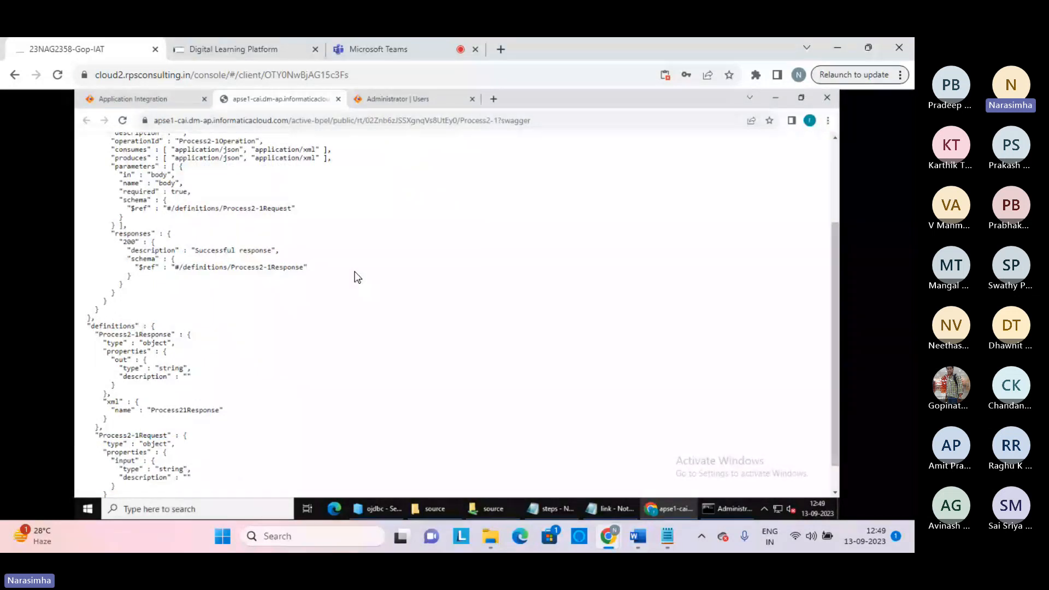
{"action": "left_click_drag", "start_coordinate": [111, 233], "coordinate": [825, 243]}
{"action": "scroll", "coordinate": [826, 218], "scroll_direction": "up", "scroll_amount": 1}
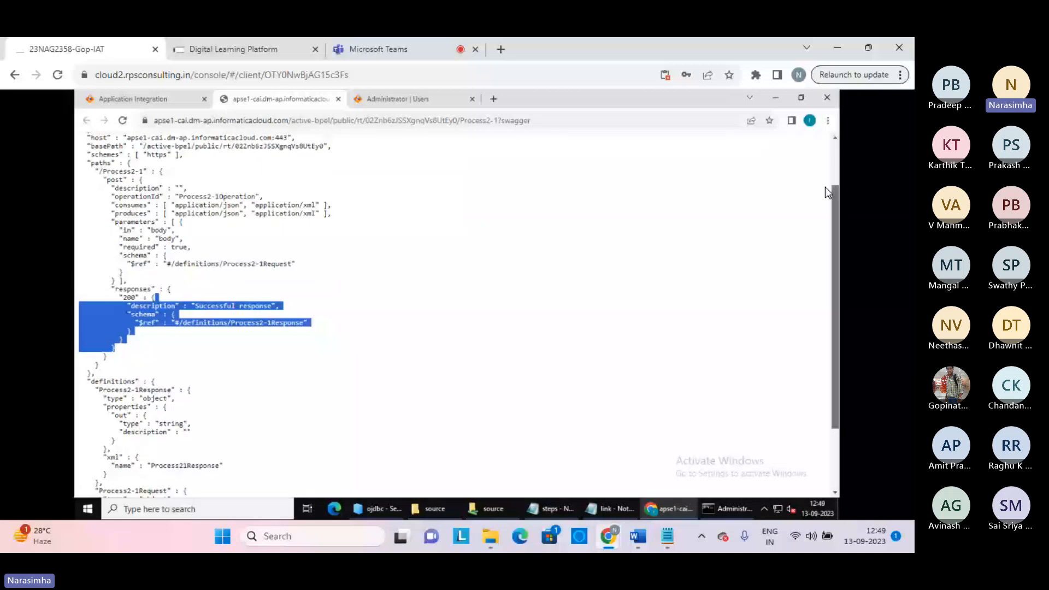
{"action": "scroll", "coordinate": [825, 187], "scroll_direction": "up", "scroll_amount": 1}
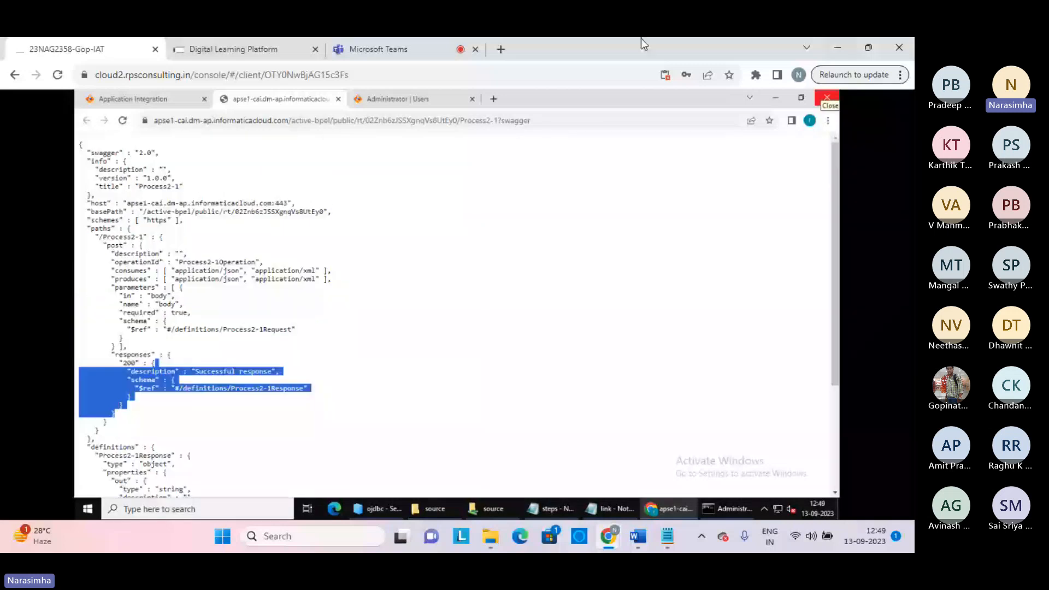
{"action": "key", "text": "ctrl+w"}
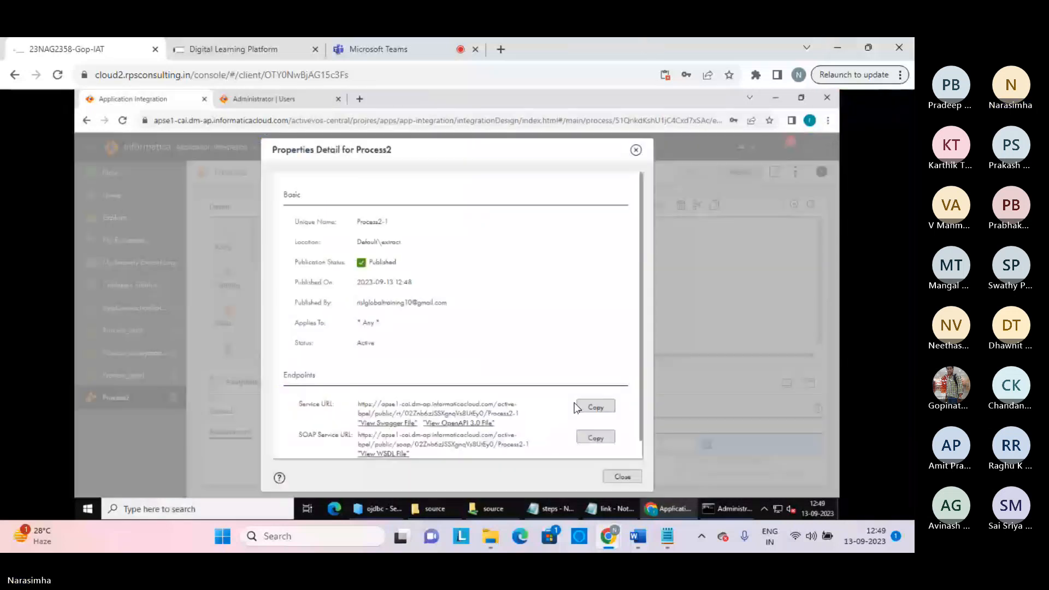
Step: Close Properties Detail and open the out expression editor, browsing the function categories
{"action": "left_click", "coordinate": [620, 475]}
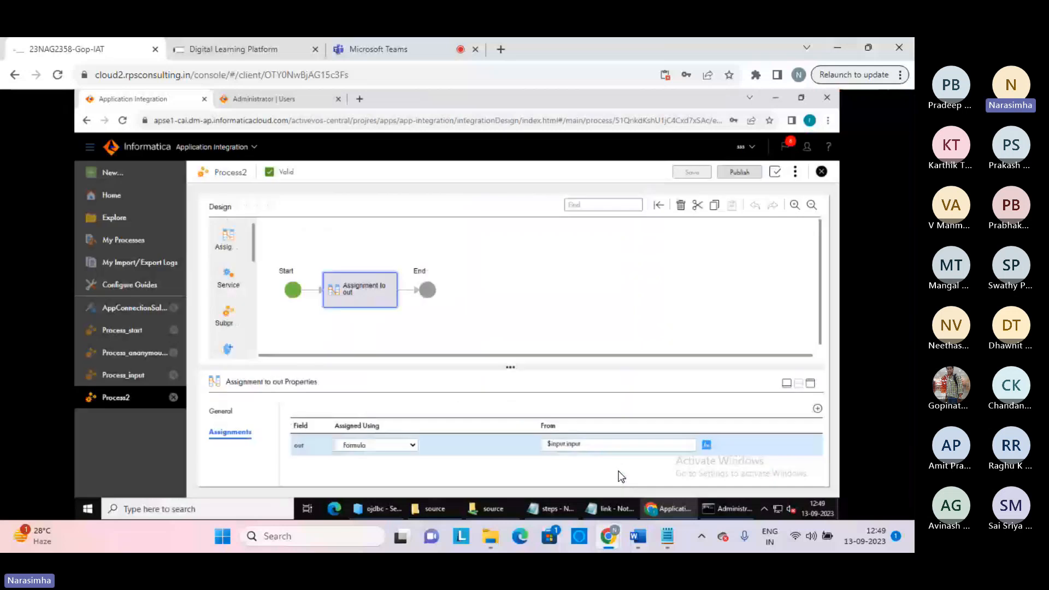
{"action": "left_click", "coordinate": [715, 445]}
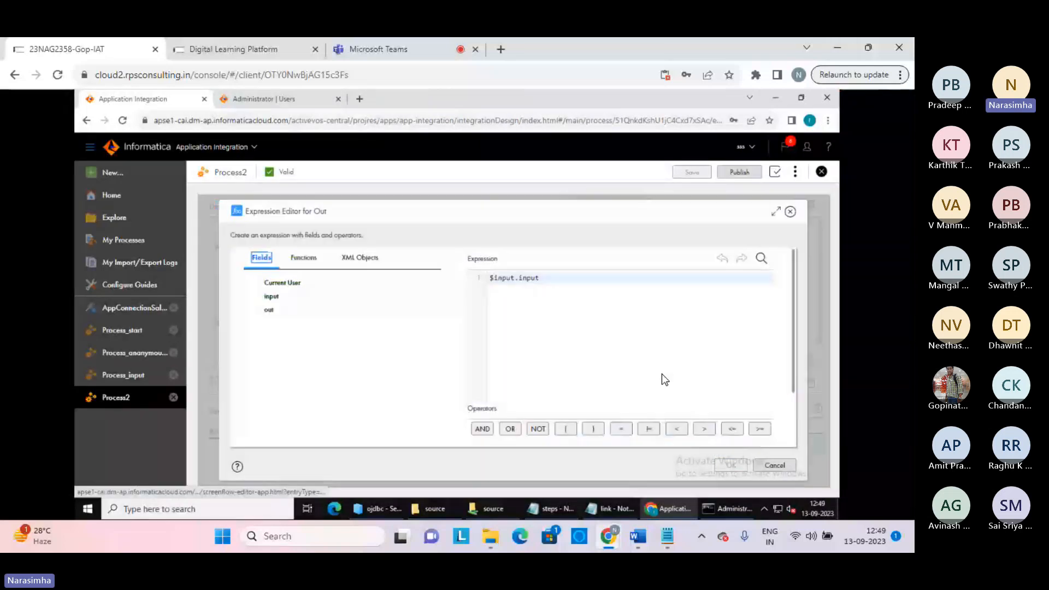
{"action": "left_click", "coordinate": [563, 279]}
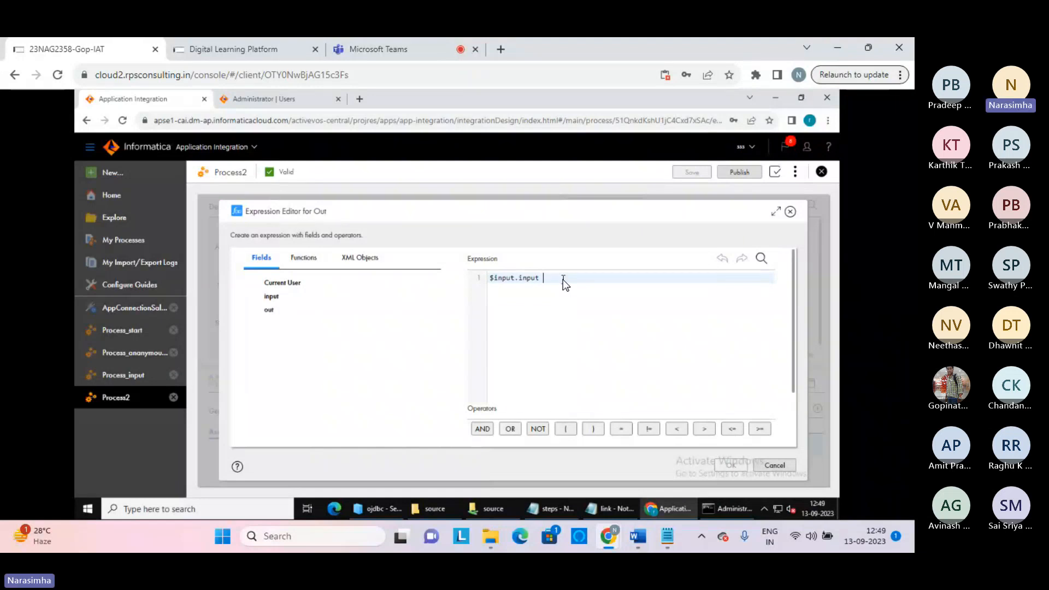
{"action": "left_click", "coordinate": [308, 258]}
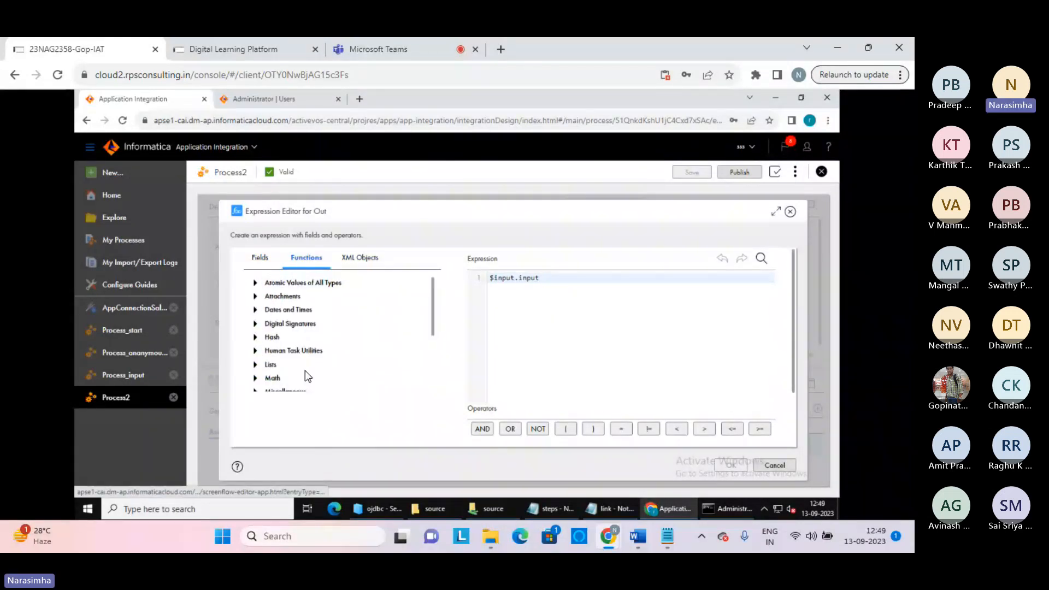
Step: Wrap $input.input in concat( , ) and append the Current User field as the second argument
{"action": "left_click", "coordinate": [696, 360]}
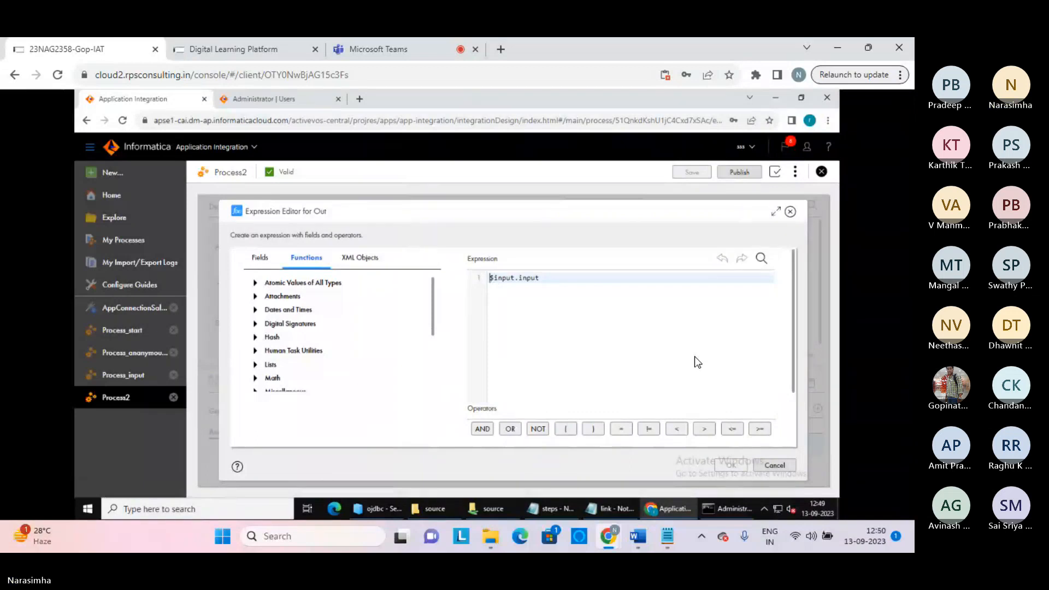
{"action": "type", "text": "concat"}
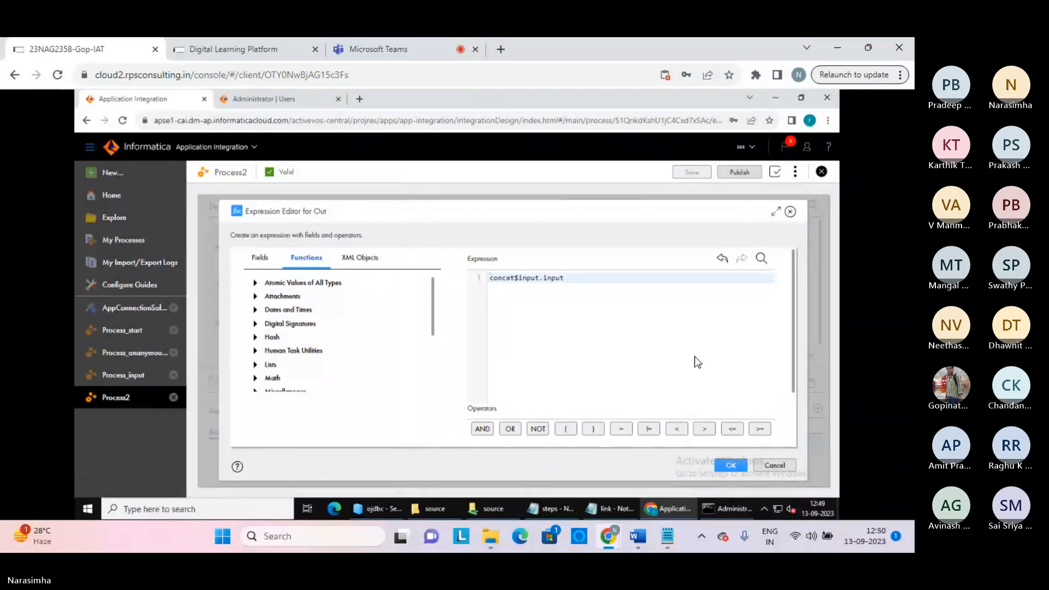
{"action": "type", "text": "("}
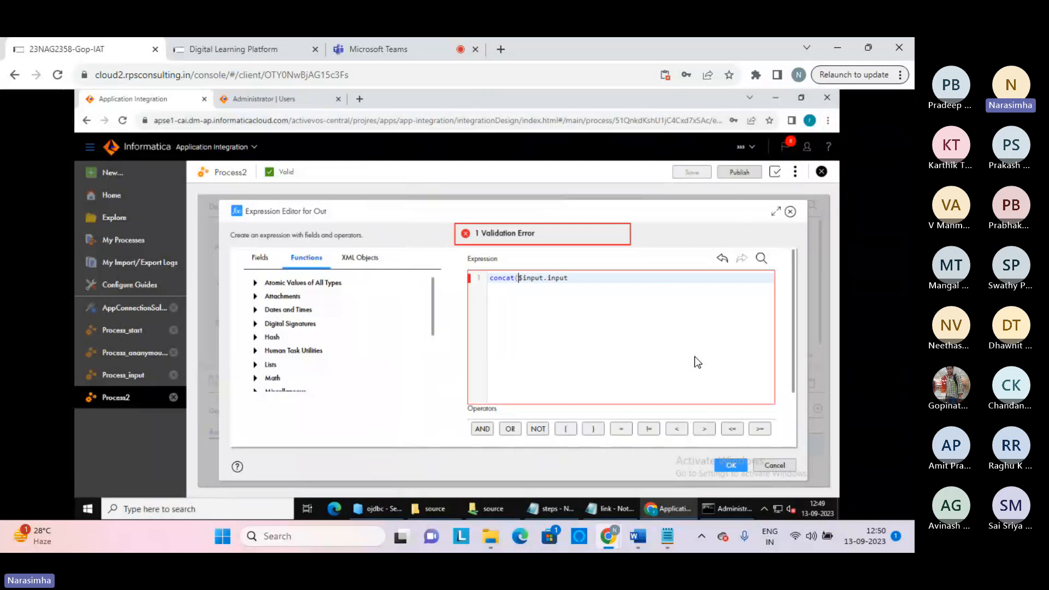
{"action": "key", "text": "Right"}
{"action": "key", "text": "Right"}
{"action": "key", "text": "Right"}
{"action": "key", "text": "Right"}
{"action": "key", "text": "Right"}
{"action": "key", "text": "Right"}
{"action": "key", "text": "Right"}
{"action": "key", "text": "Right"}
{"action": "key", "text": "Right"}
{"action": "key", "text": "Right"}
{"action": "key", "text": "Right"}
{"action": "key", "text": "Right"}
{"action": "key", "text": "BackSpace"}
{"action": "type", "text": ","}
{"action": "left_click", "coordinate": [267, 266]}
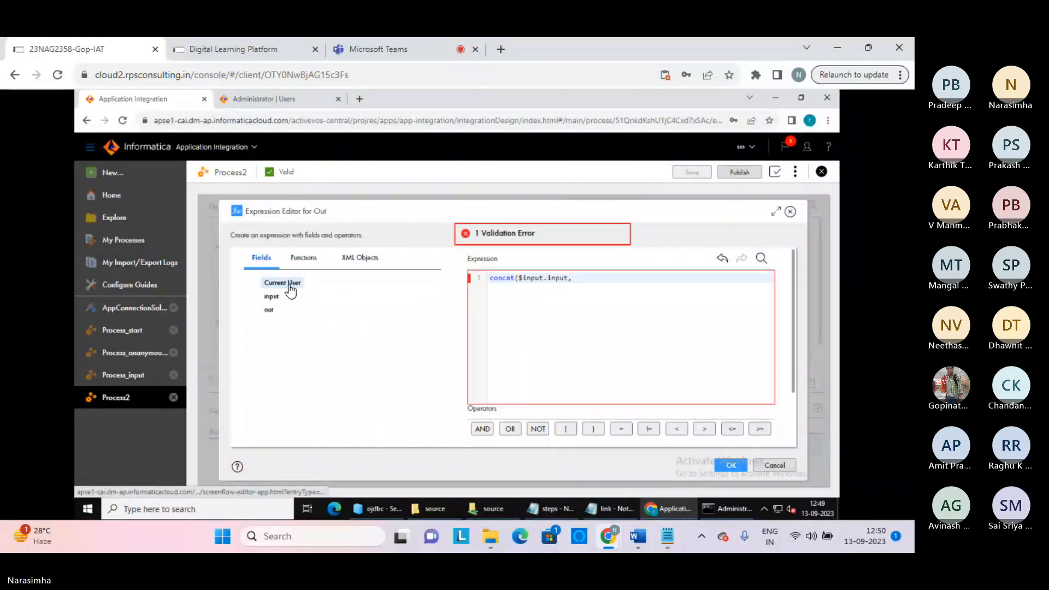
{"action": "mouse_move", "coordinate": [288, 286]}
{"action": "left_click", "coordinate": [407, 283]}
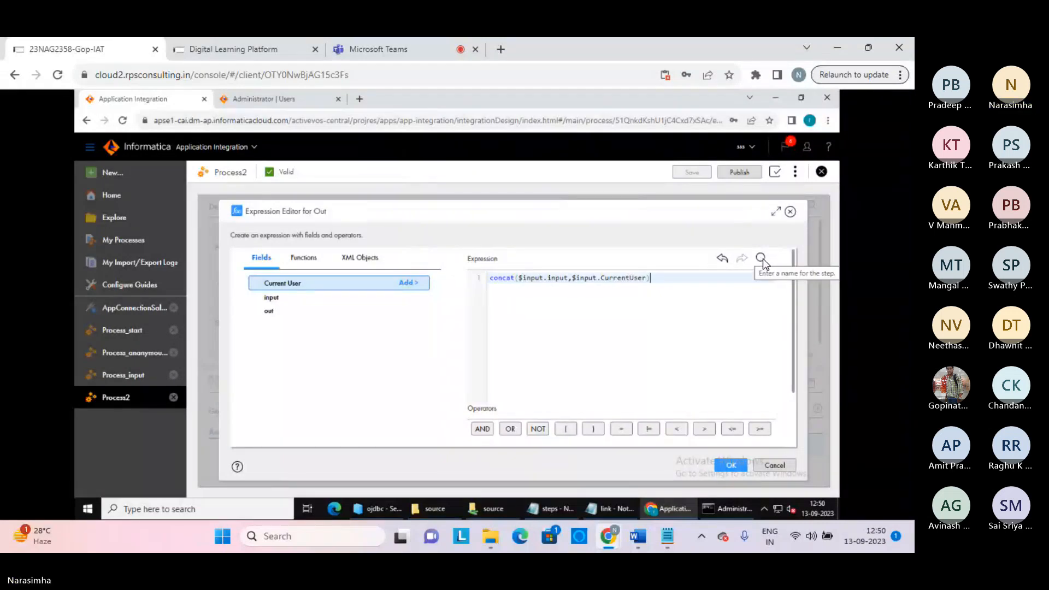
Step: Apply the concat($input.input,$input.CurrentUser) formula to out and save Process2
{"action": "left_click", "coordinate": [733, 466]}
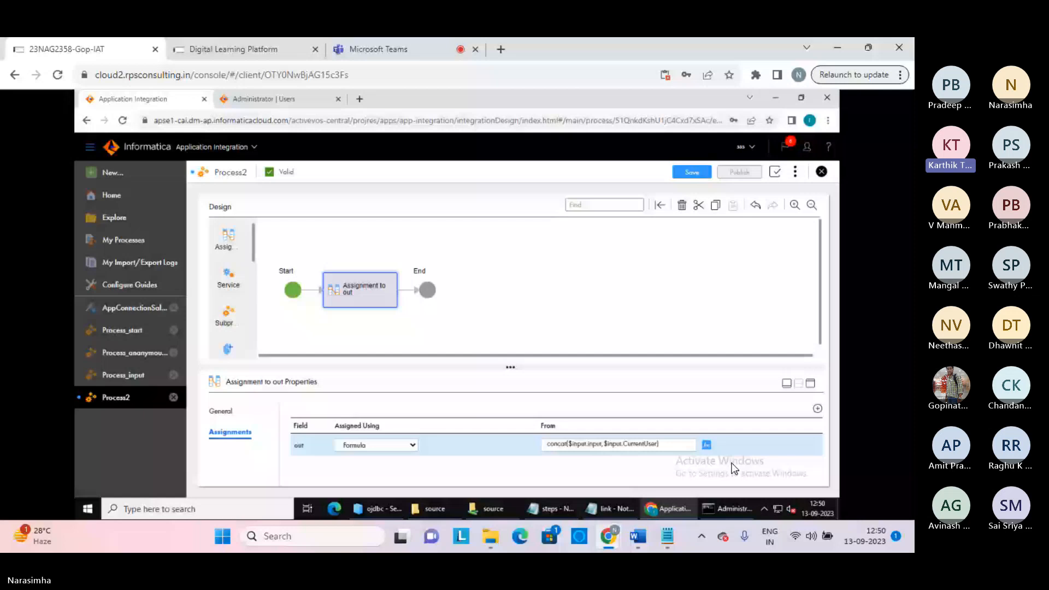
{"action": "left_click", "coordinate": [691, 173]}
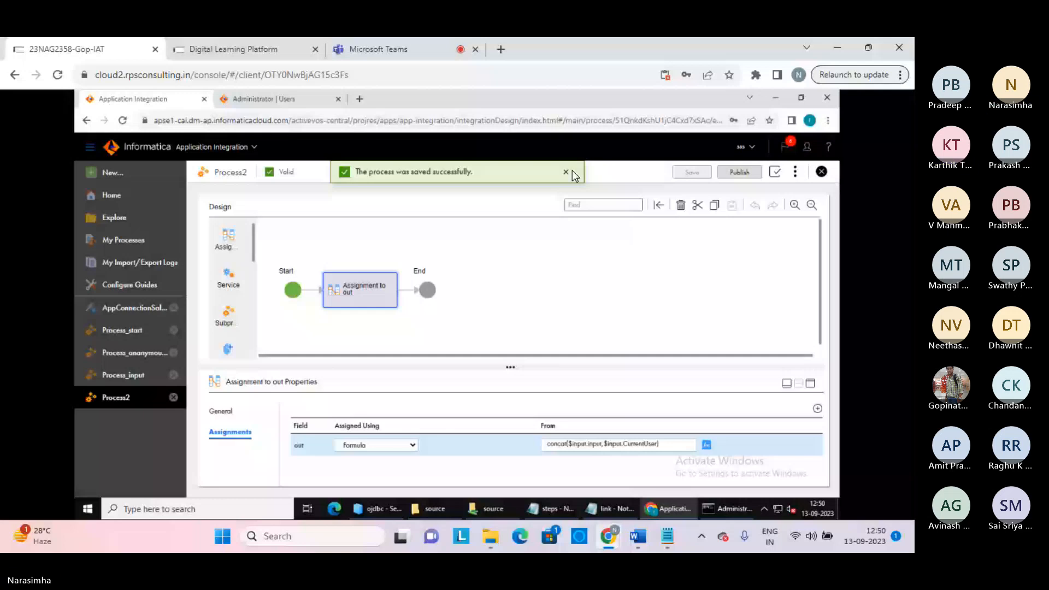
{"action": "left_click", "coordinate": [572, 171]}
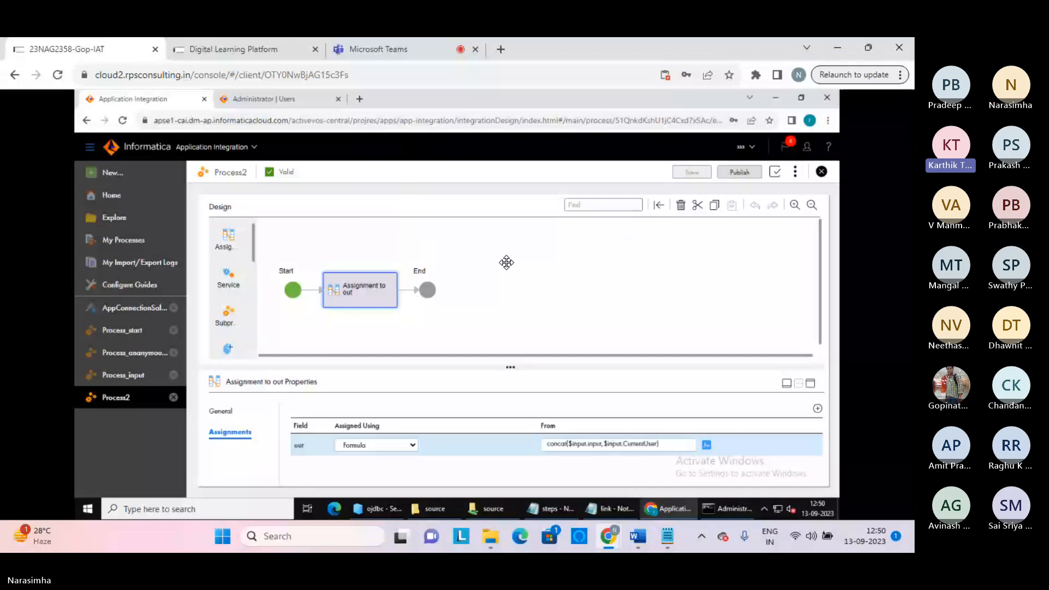
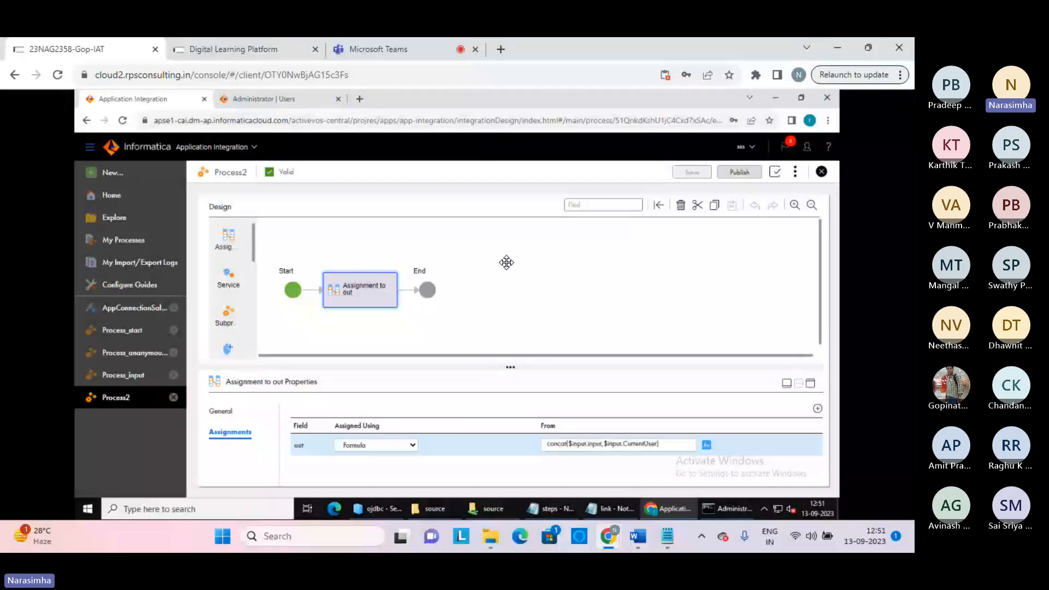
Step: Publish Process2 and open its Properties Detail to get the service URL
{"action": "left_click", "coordinate": [604, 271]}
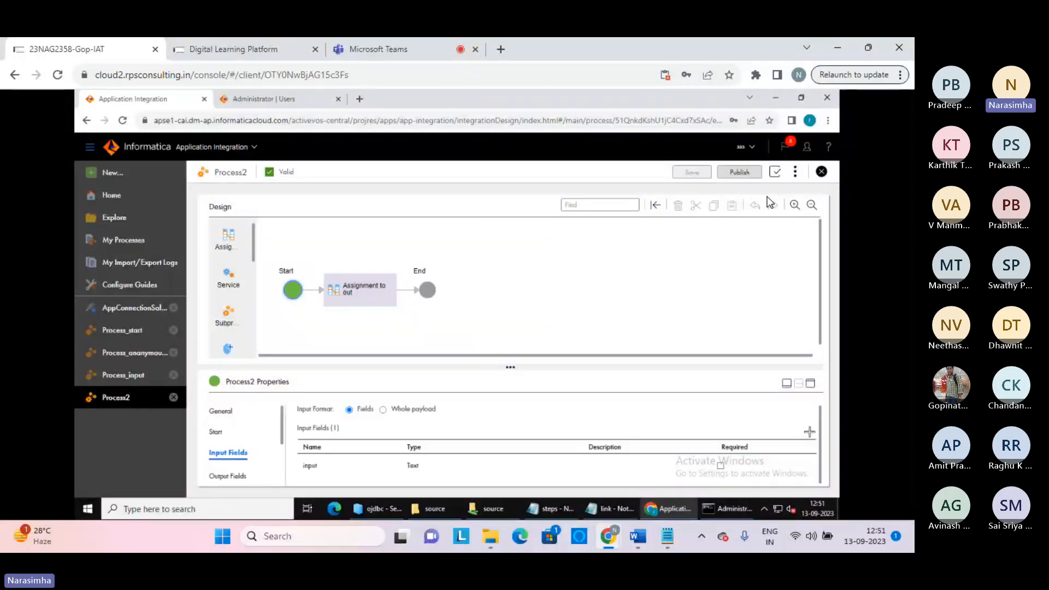
{"action": "left_click", "coordinate": [740, 172]}
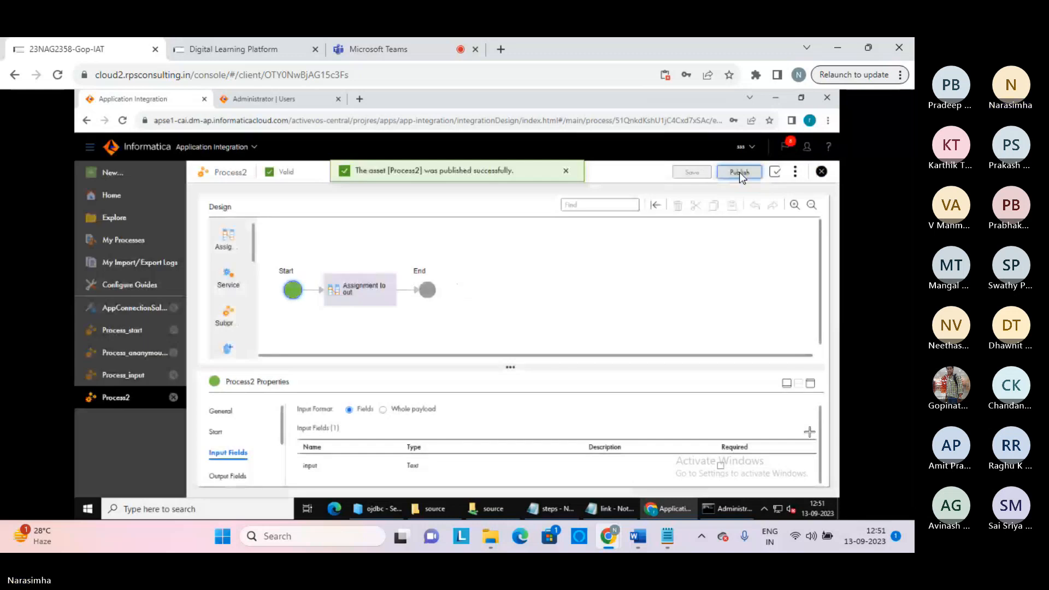
{"action": "left_click", "coordinate": [795, 171]}
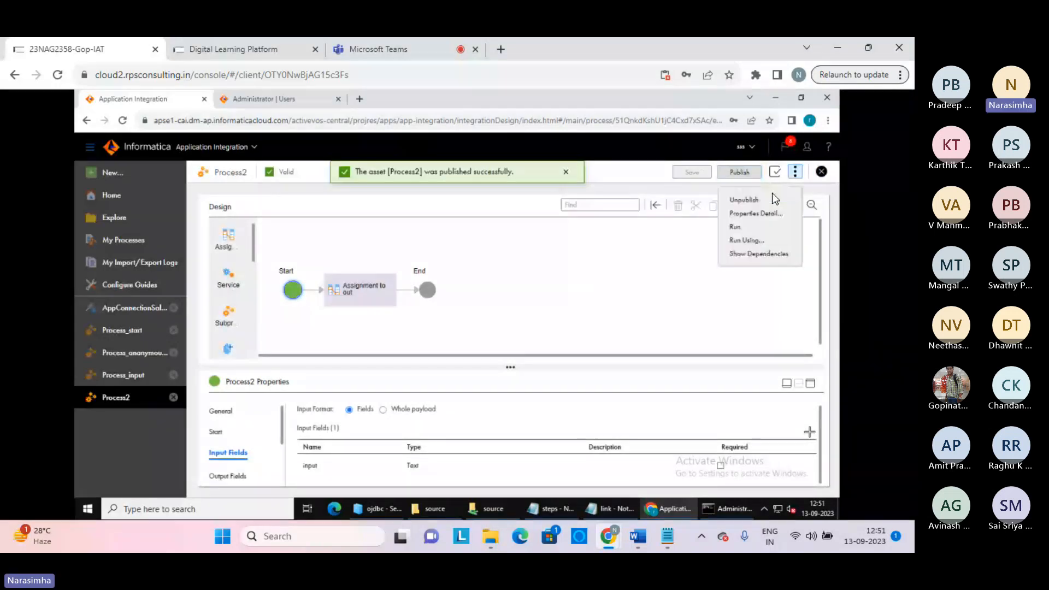
{"action": "left_click", "coordinate": [751, 214]}
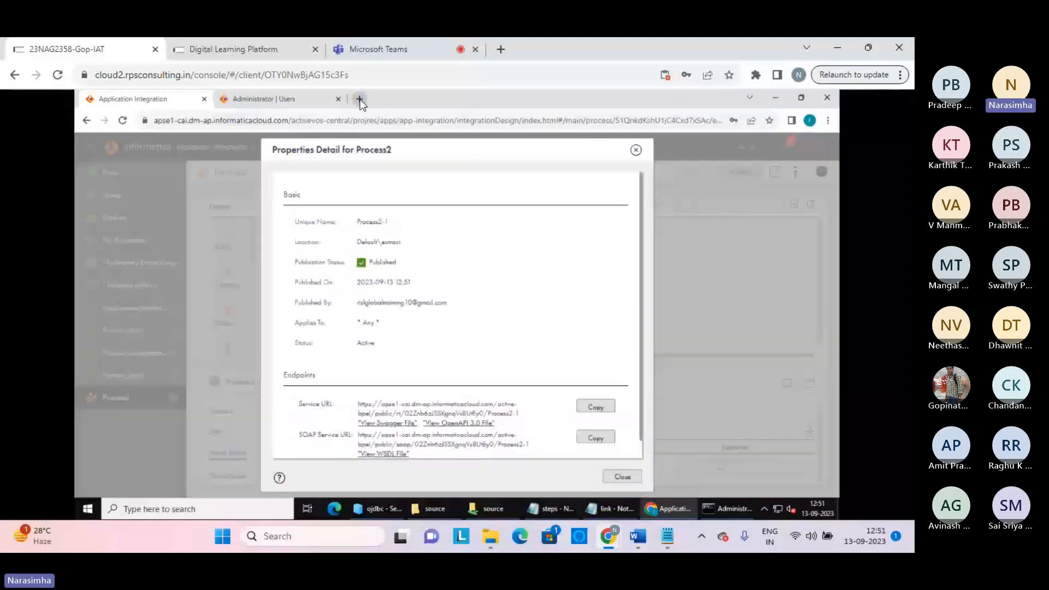
Step: Load the Process2 service URL in a new tab; the output shows anonymous
{"action": "left_click", "coordinate": [360, 100]}
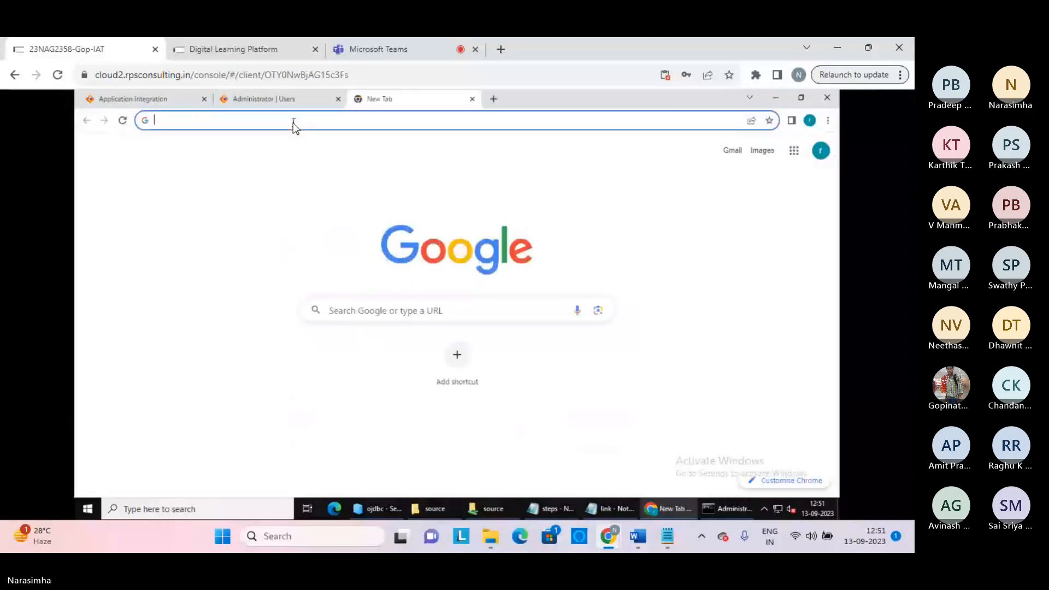
{"action": "key", "text": "Return"}
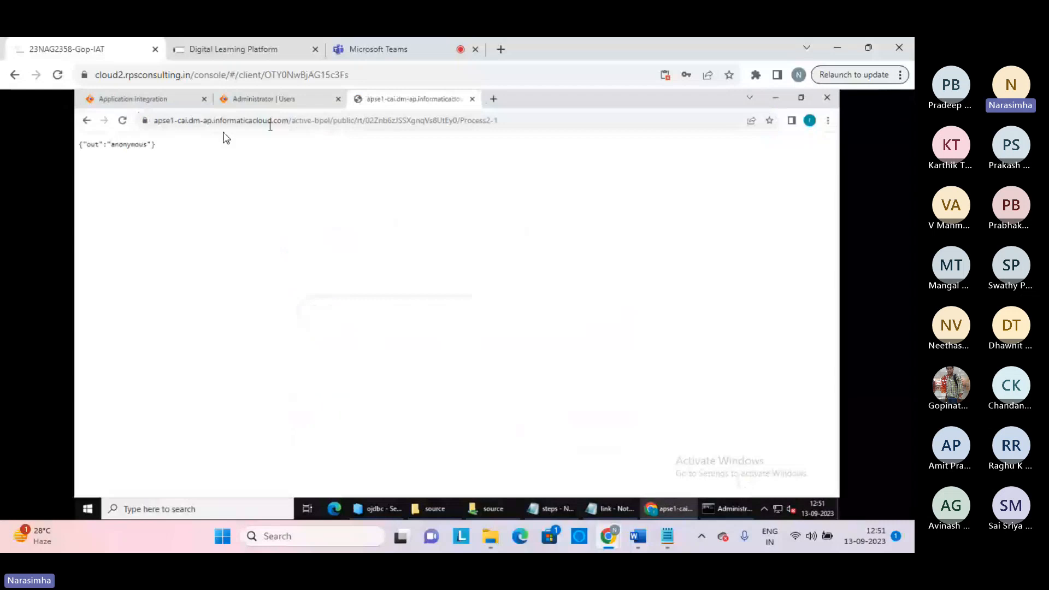
{"action": "left_click_drag", "start_coordinate": [115, 145], "coordinate": [142, 145]}
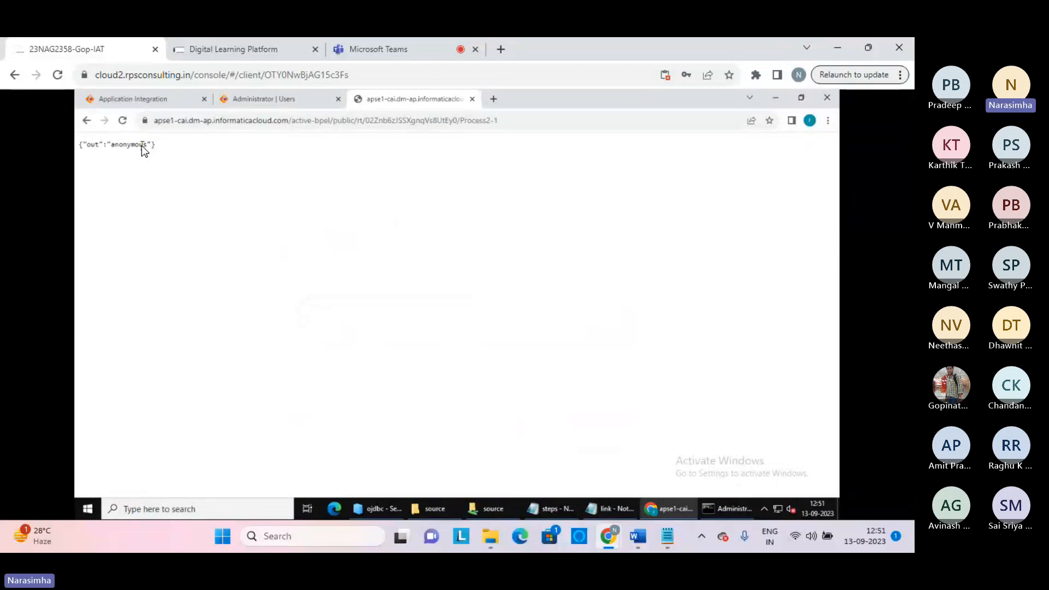
{"action": "double_click", "coordinate": [124, 147]}
Step: Append ?input=abc to the URL and confirm it returns abcanonymous
{"action": "left_click", "coordinate": [516, 122]}
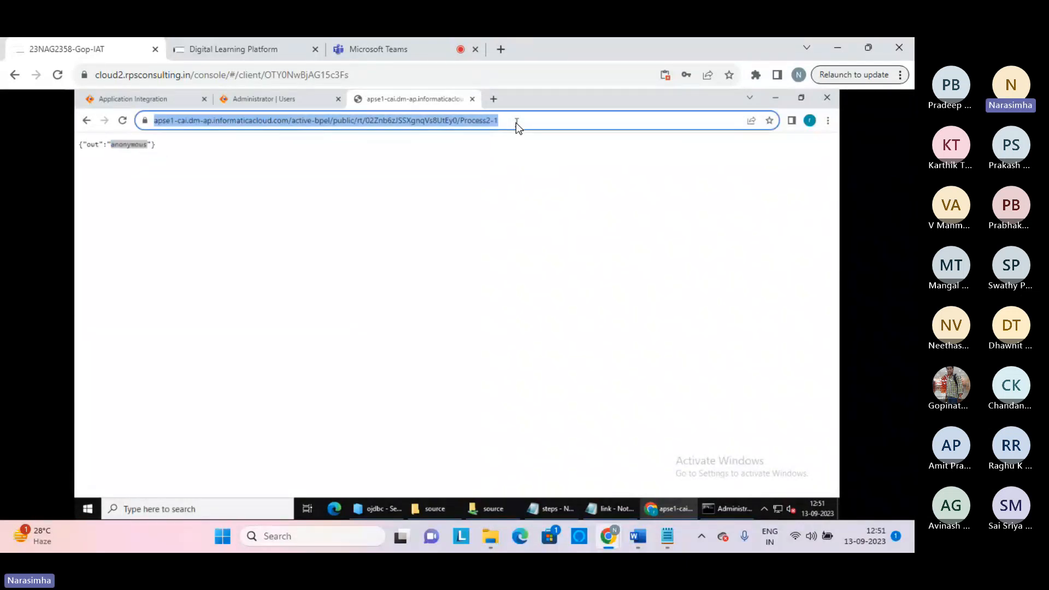
{"action": "left_click", "coordinate": [516, 122]}
{"action": "type", "text": "?in"}
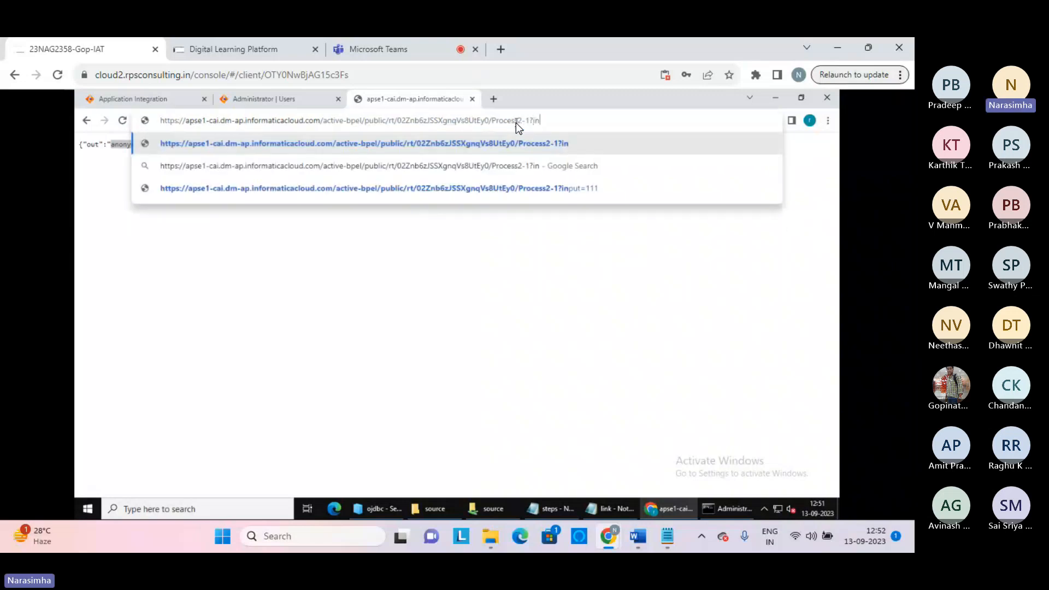
{"action": "type", "text": "put"}
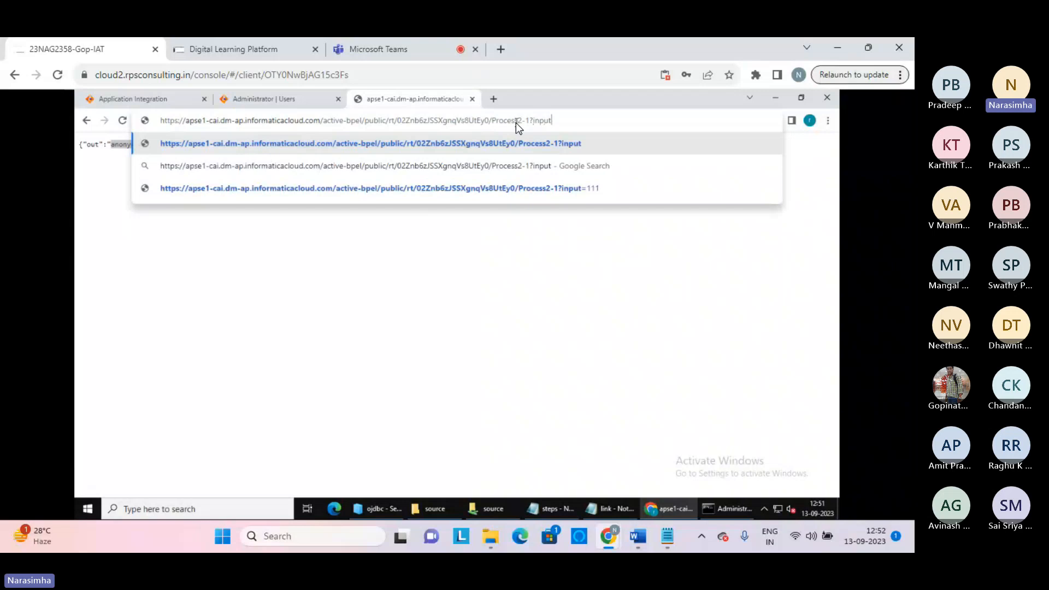
{"action": "type", "text": "=abc"}
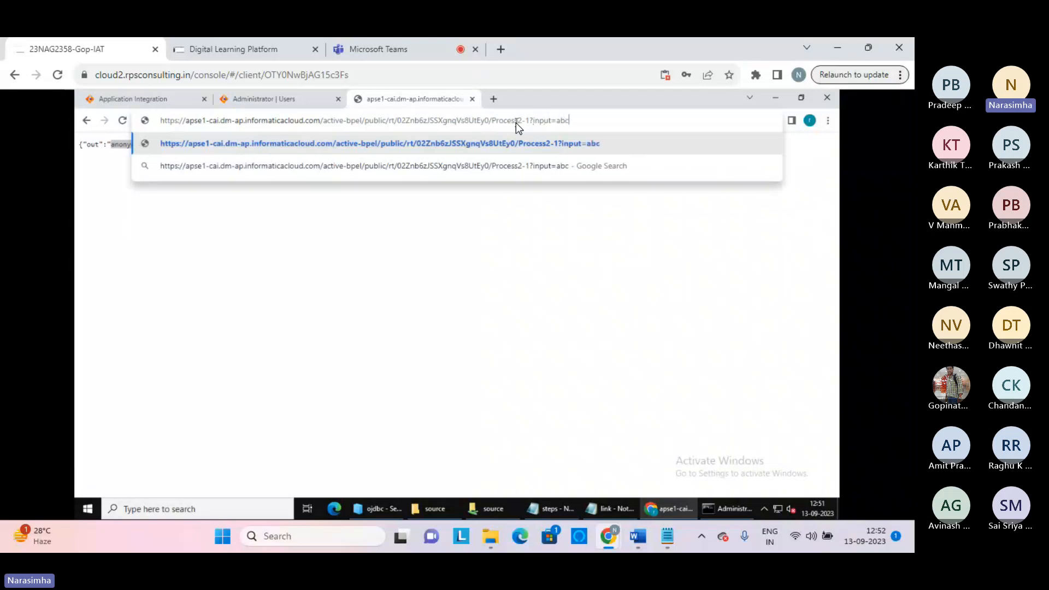
{"action": "key", "text": "Return"}
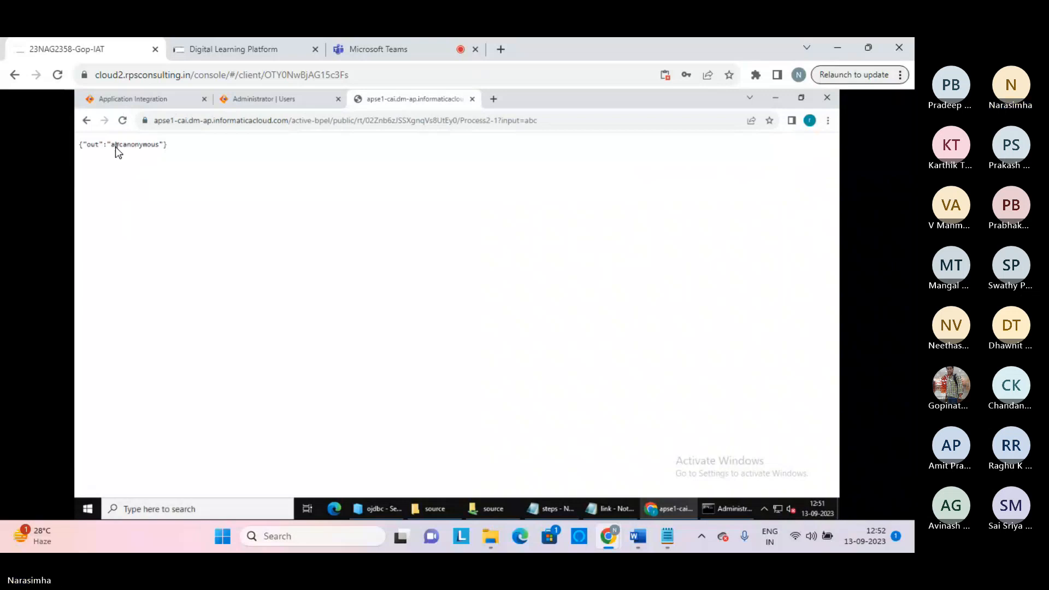
{"action": "left_click_drag", "start_coordinate": [116, 146], "coordinate": [222, 158]}
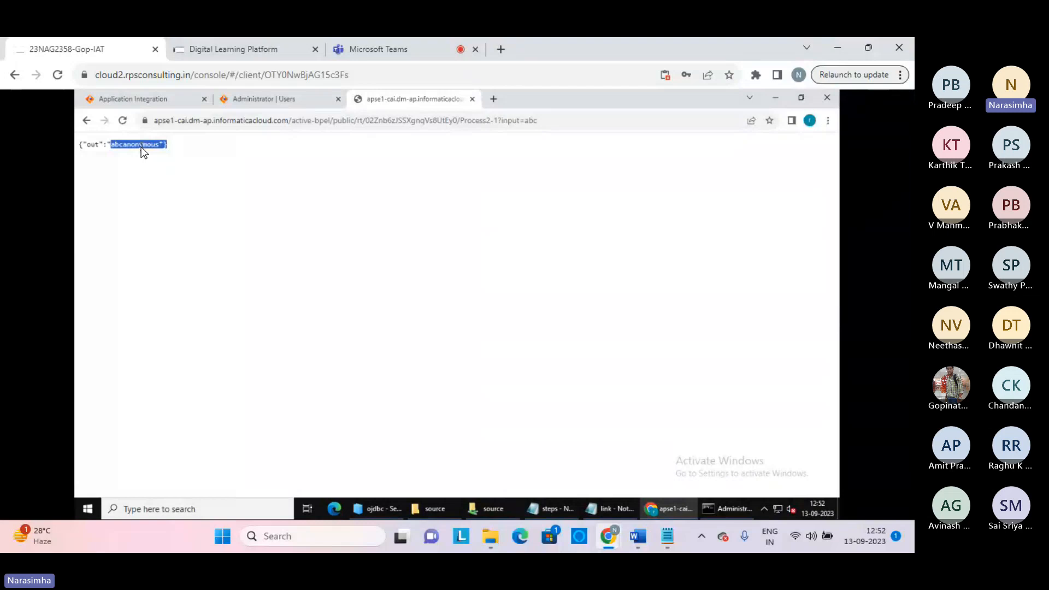
Step: Back in Application Integration, enlarge the properties panel and review the out assignment's Formula setting
{"action": "left_click", "coordinate": [142, 100]}
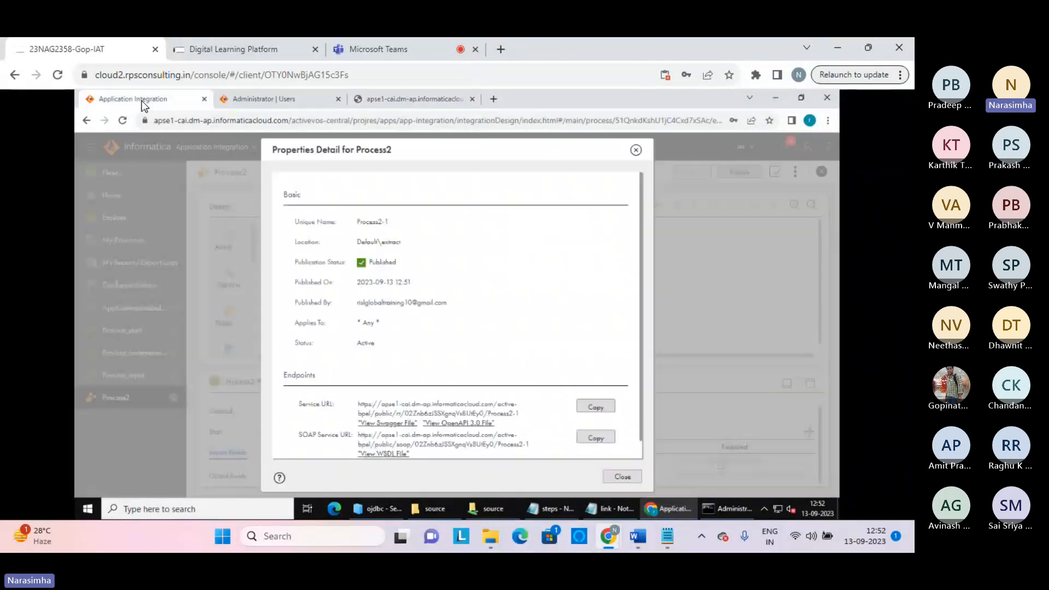
{"action": "left_click", "coordinate": [622, 476]}
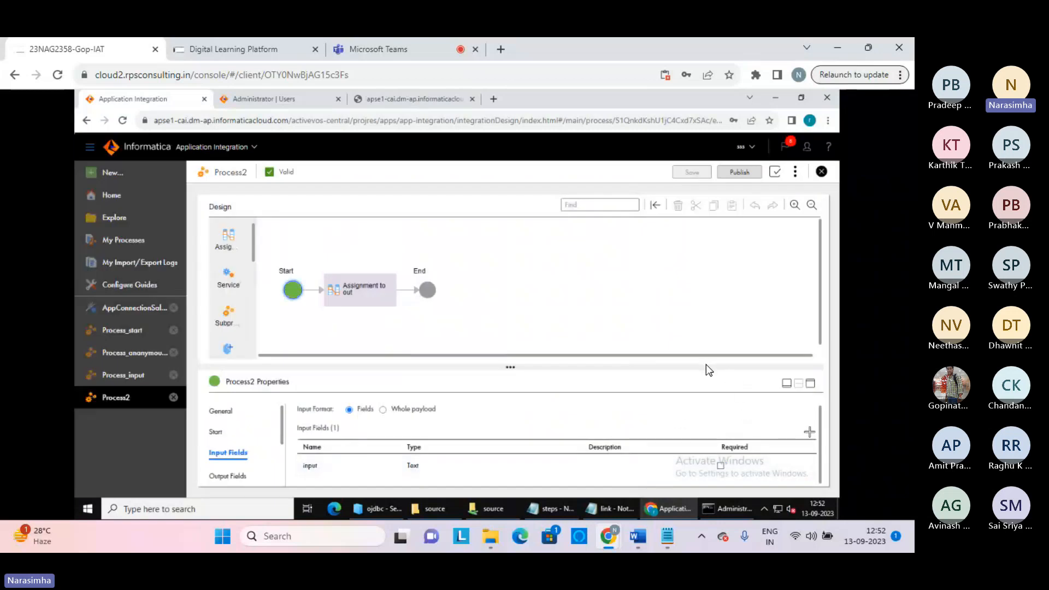
{"action": "left_click_drag", "start_coordinate": [703, 356], "coordinate": [703, 336]}
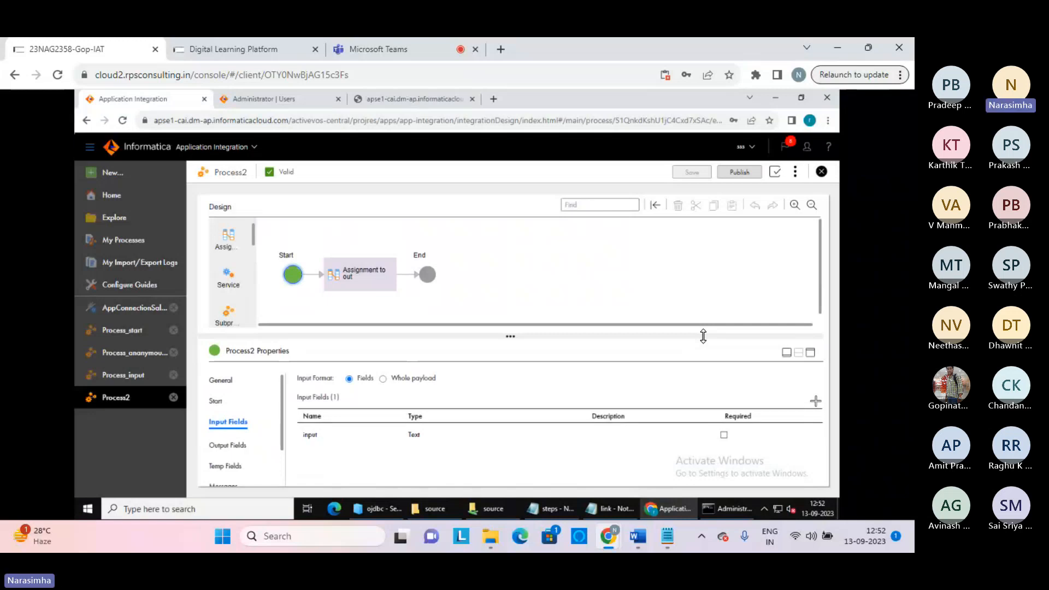
{"action": "left_click", "coordinate": [371, 283]}
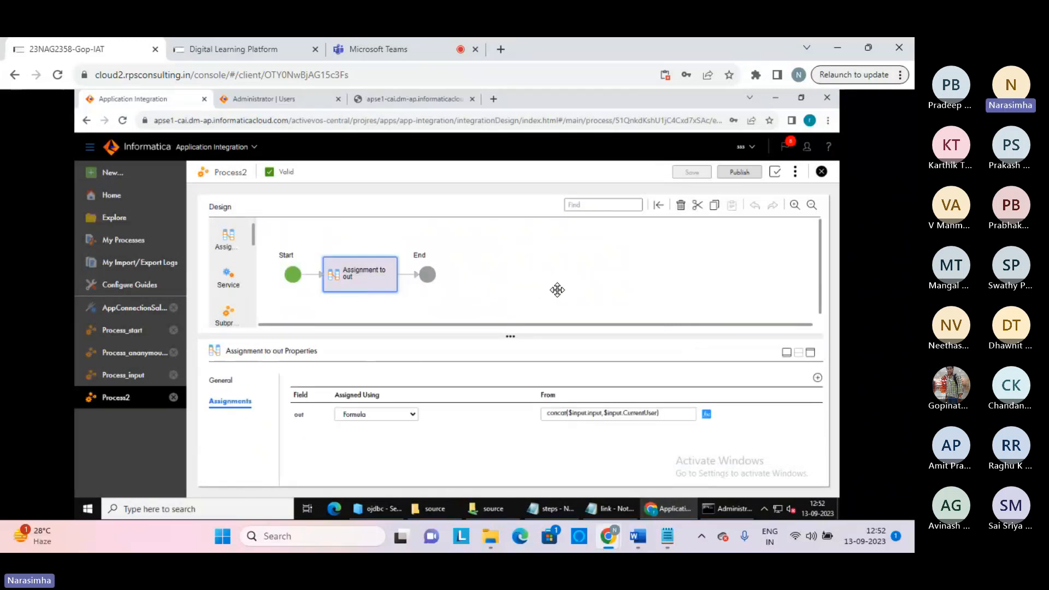
{"action": "left_click", "coordinate": [557, 291]}
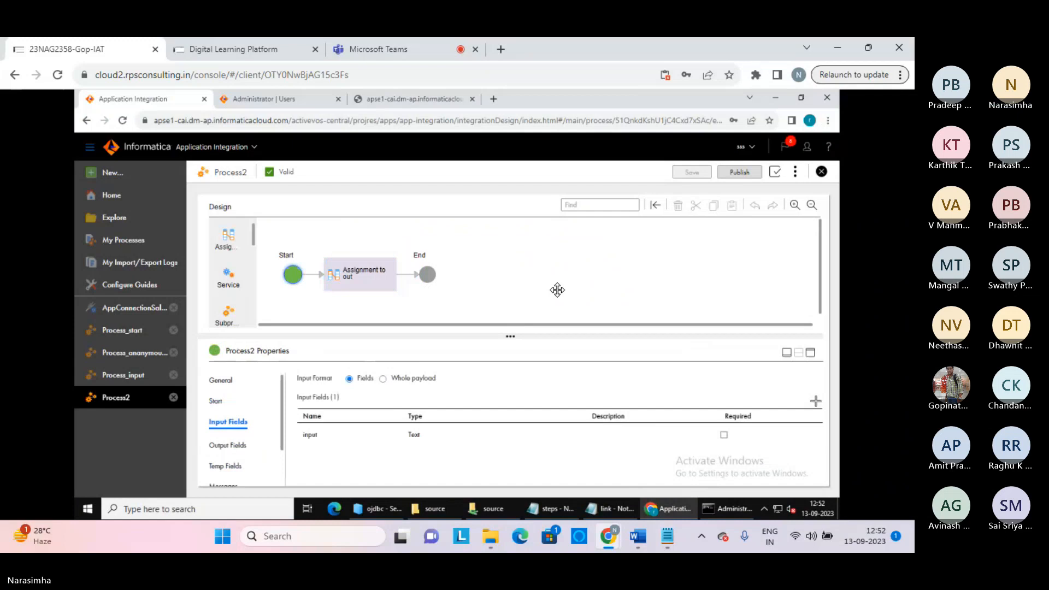
{"action": "left_click", "coordinate": [364, 280]}
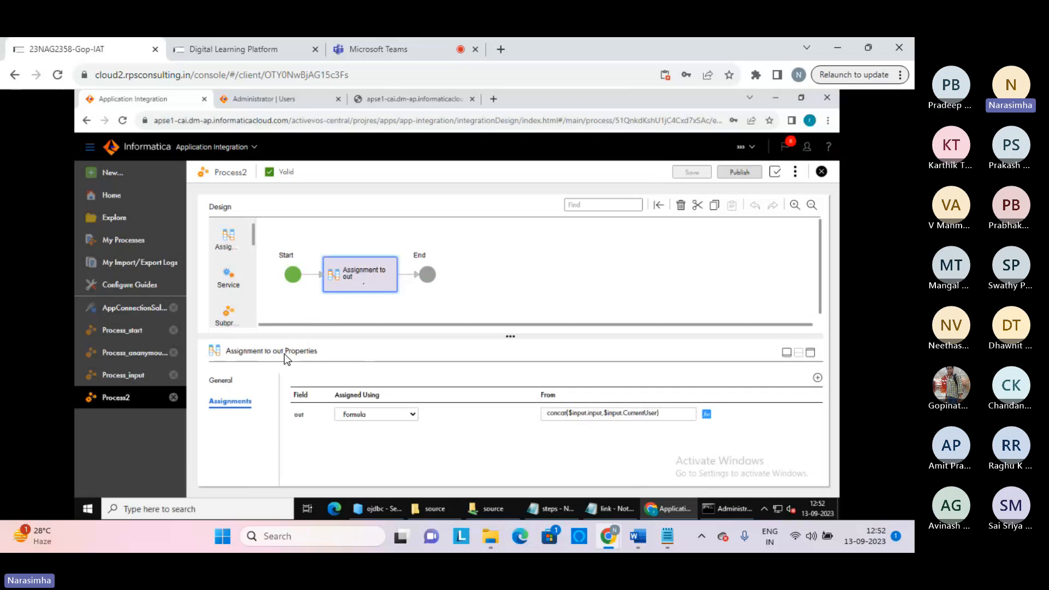
{"action": "left_click", "coordinate": [386, 414]}
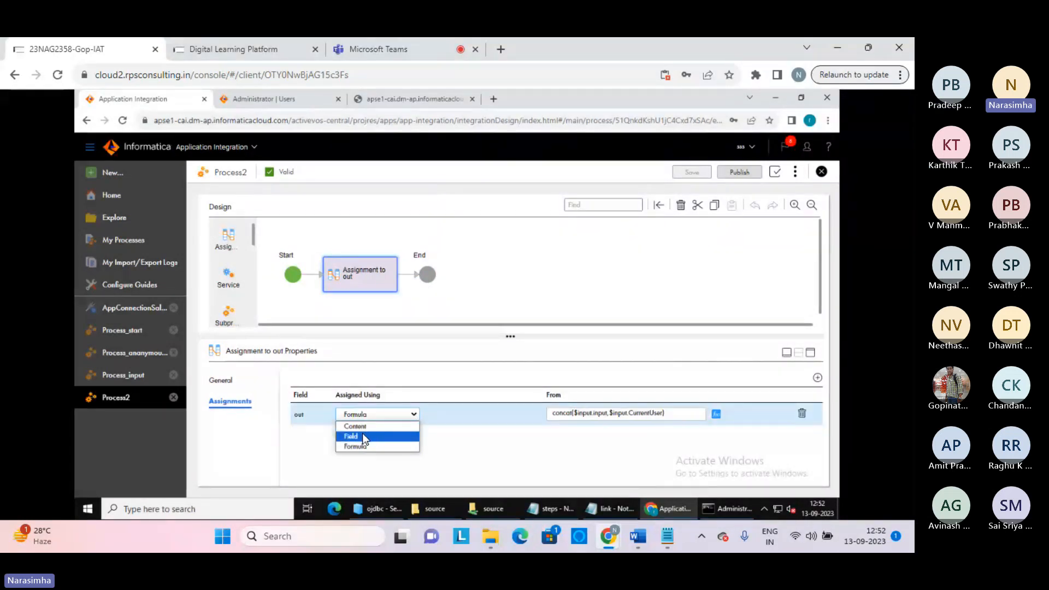
{"action": "left_click", "coordinate": [500, 433]}
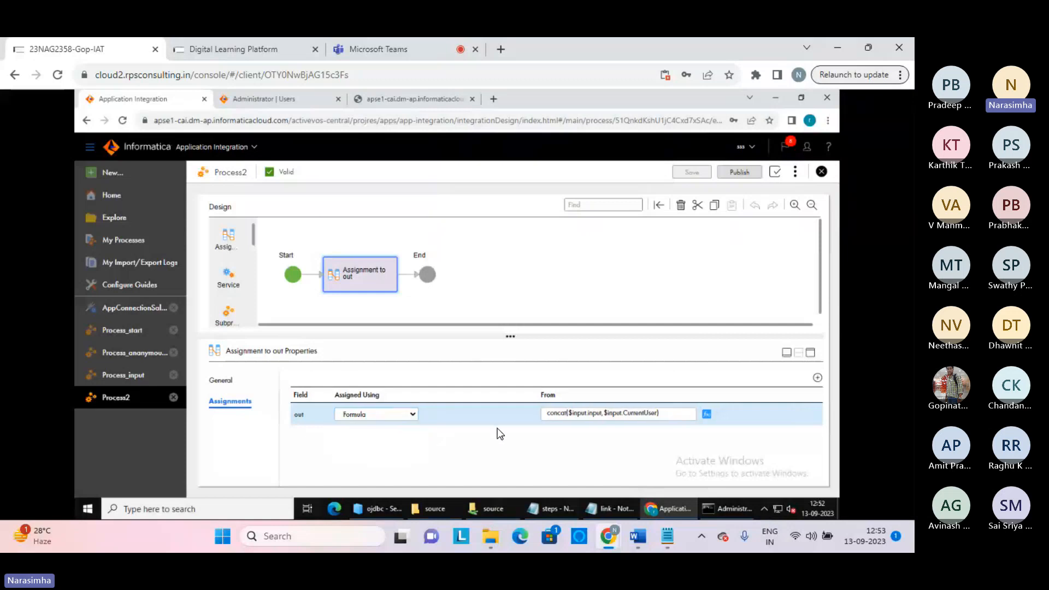
Step: Change the out assignment to Content with the fixed value TEST
{"action": "left_click", "coordinate": [522, 277]}
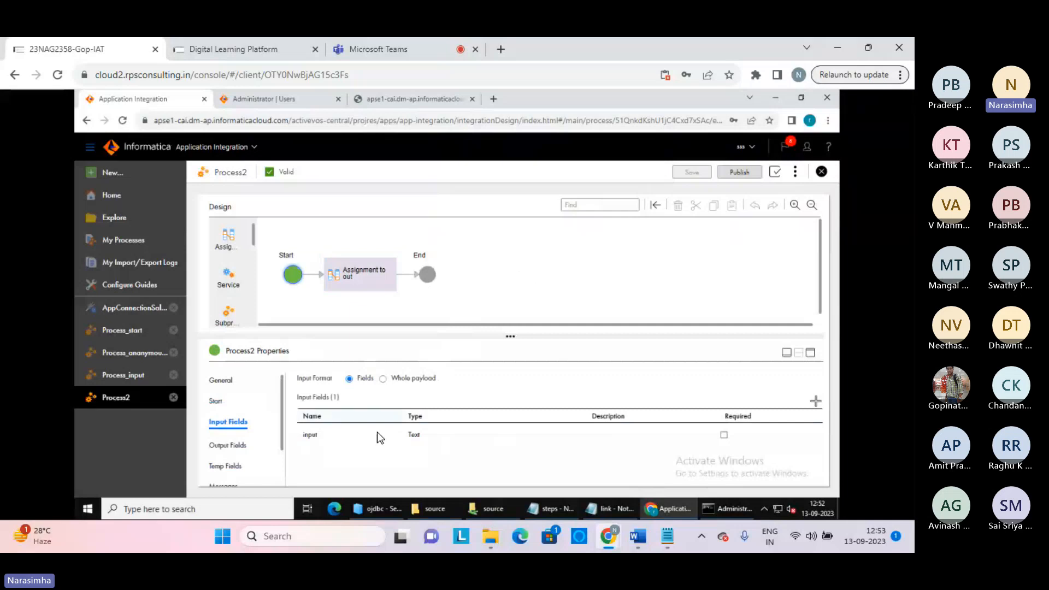
{"action": "left_click", "coordinate": [373, 279]}
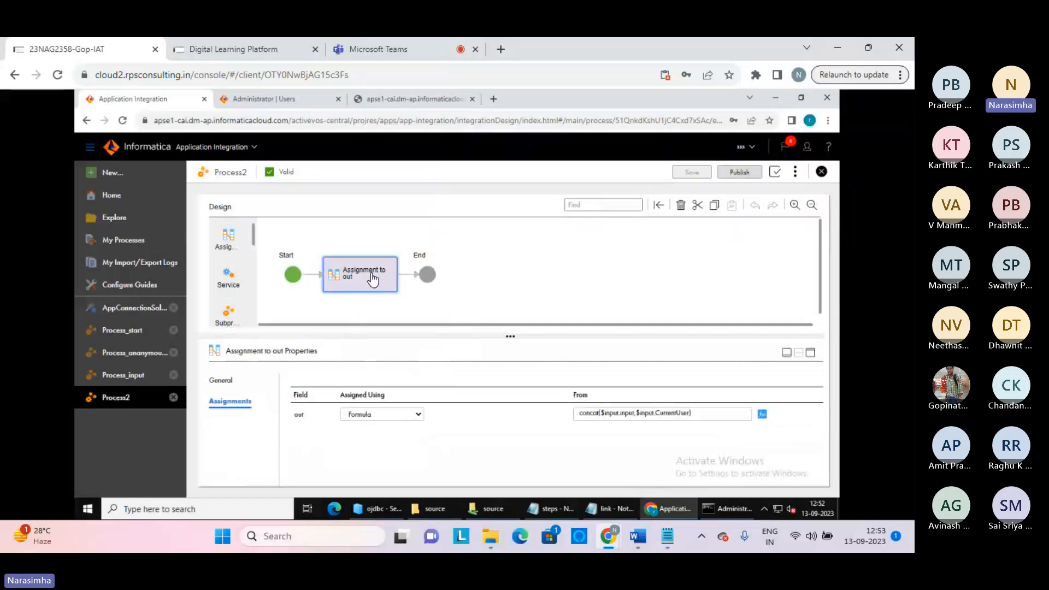
{"action": "left_click", "coordinate": [394, 414]}
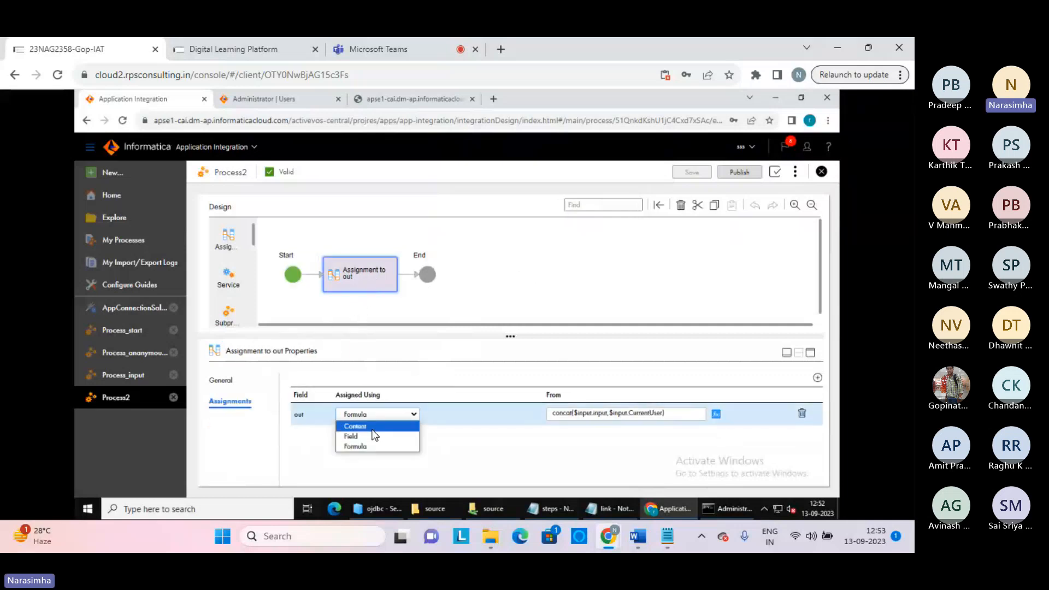
{"action": "left_click", "coordinate": [372, 430]}
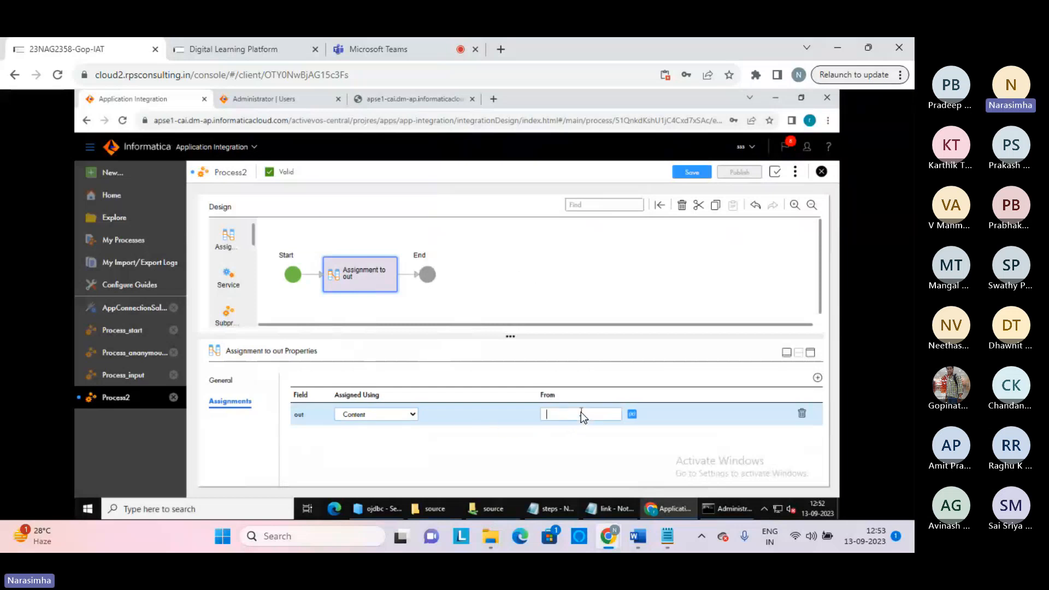
{"action": "type", "text": "TEST"}
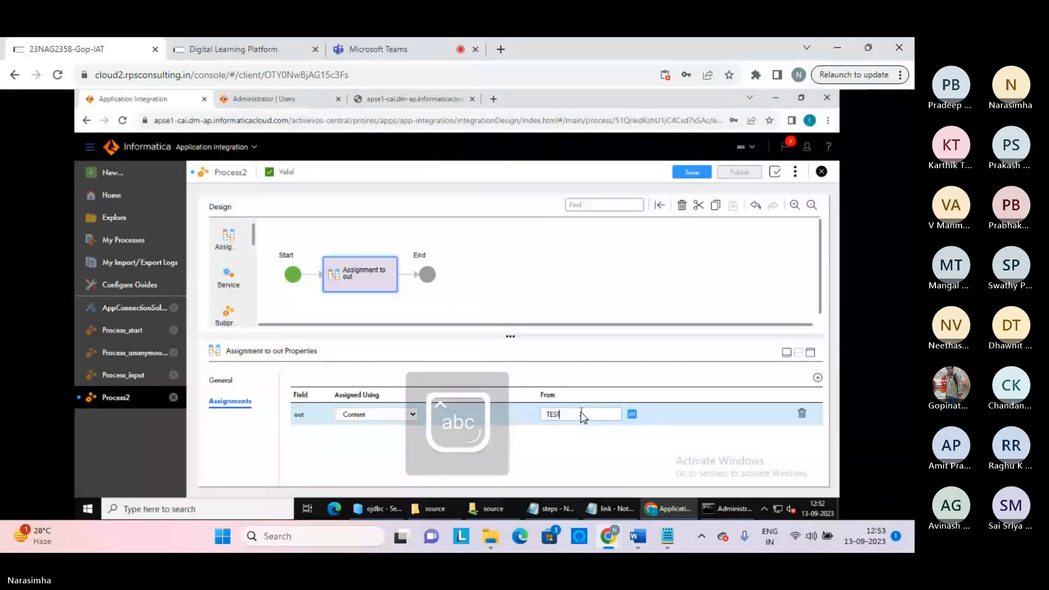
Step: Save and publish Process2, then open its Properties Detail
{"action": "left_click", "coordinate": [694, 173]}
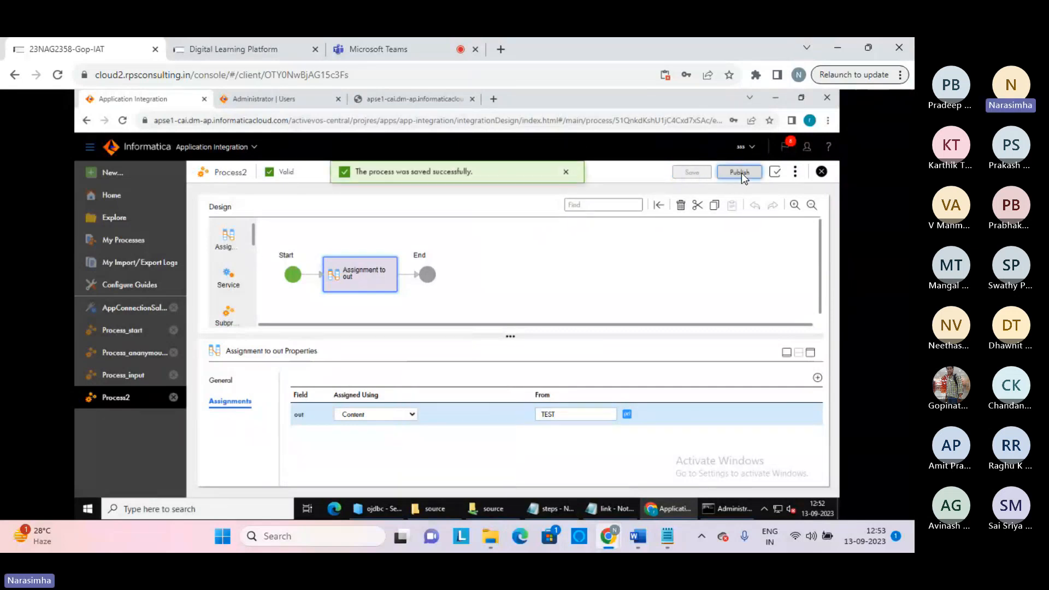
{"action": "left_click", "coordinate": [742, 173]}
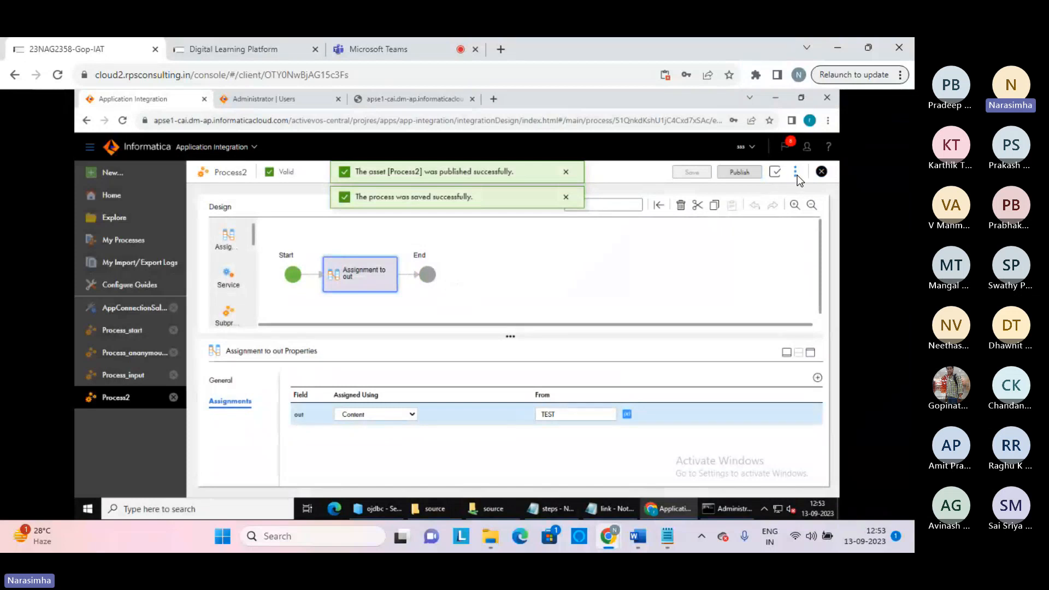
{"action": "left_click", "coordinate": [797, 173]}
{"action": "left_click", "coordinate": [748, 211]}
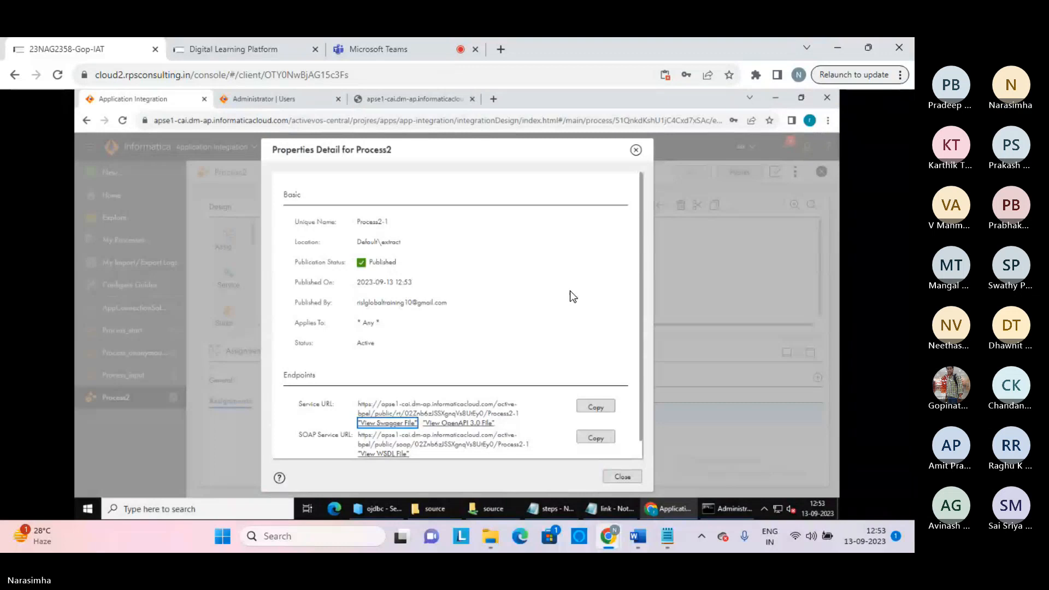
Step: Load the service URL in a fresh tab and confirm it returns {"out":"TEST"}
{"action": "left_click", "coordinate": [474, 99]}
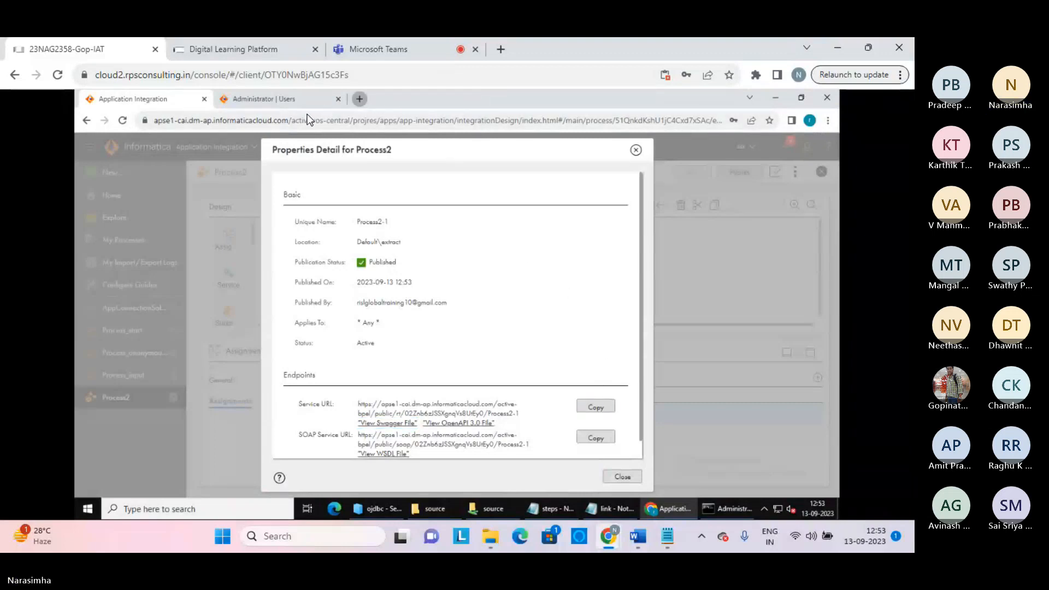
{"action": "left_click", "coordinate": [359, 99]}
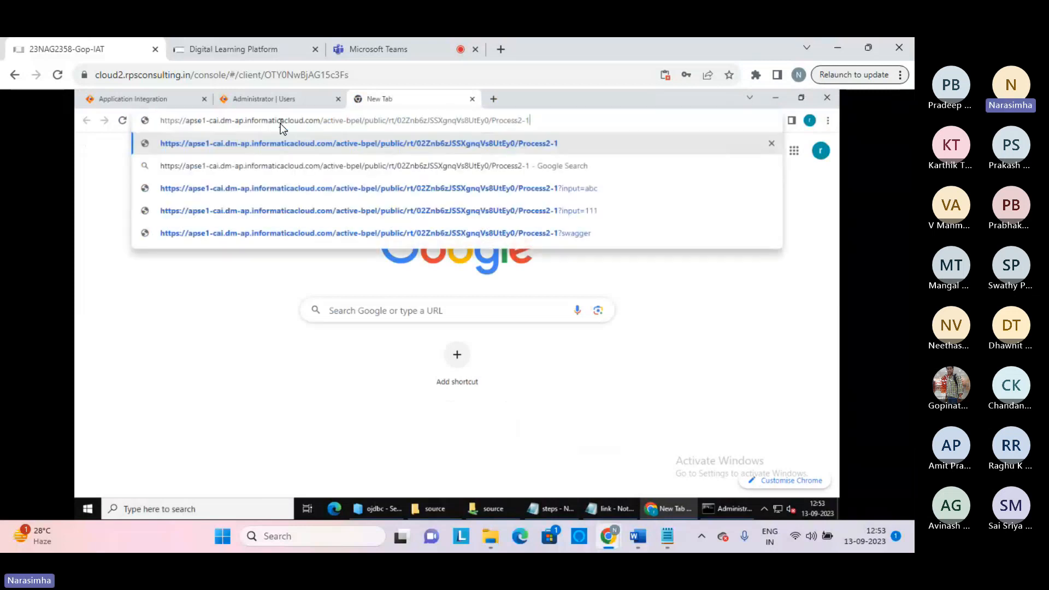
{"action": "key", "text": "Return"}
{"action": "left_click_drag", "start_coordinate": [103, 145], "coordinate": [175, 142]}
{"action": "left_click", "coordinate": [175, 142]}
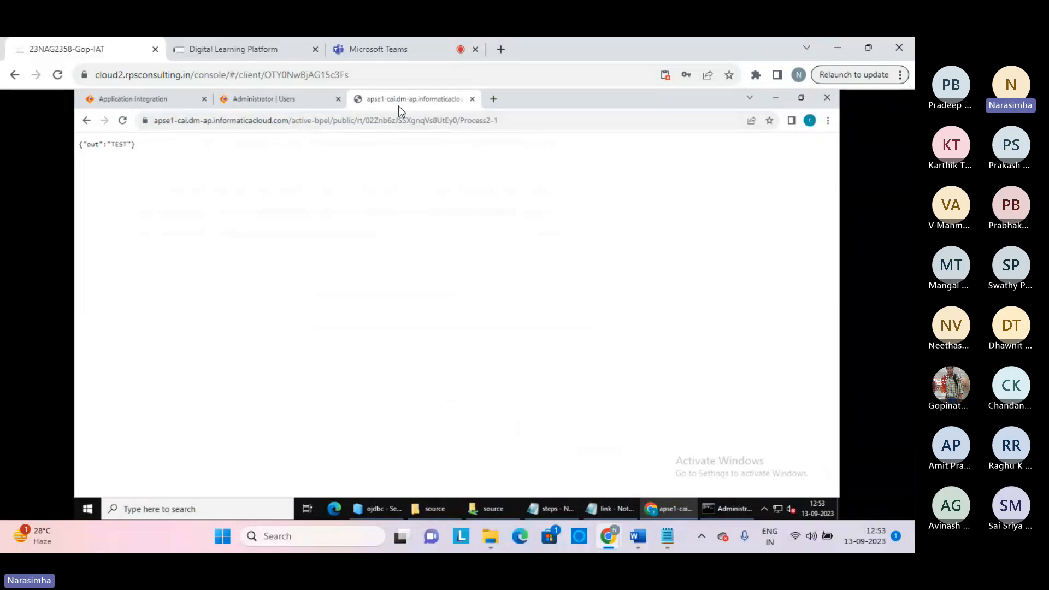
{"action": "left_click", "coordinate": [211, 100]}
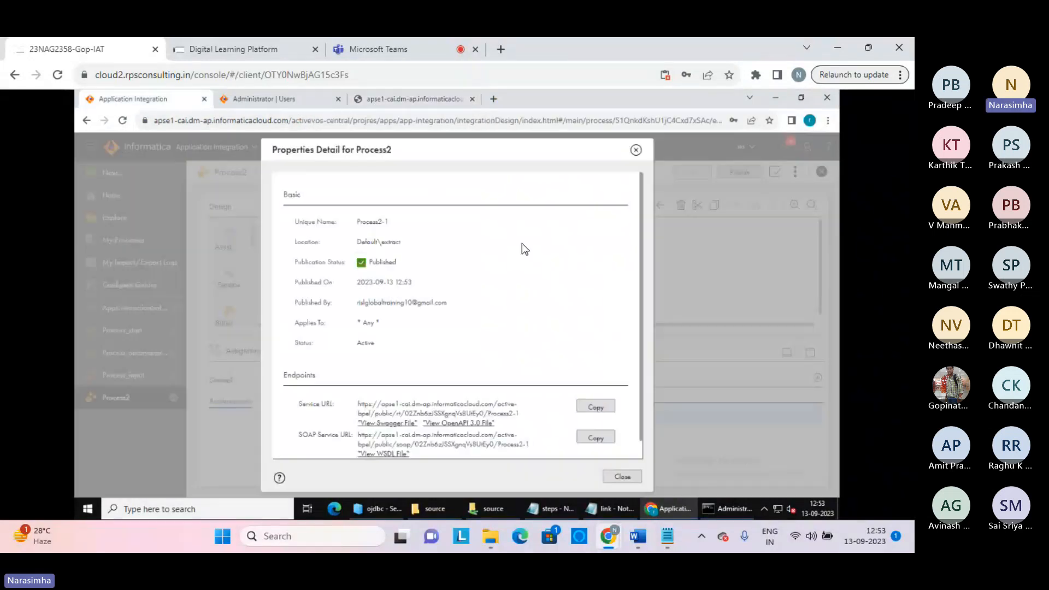
Step: Set the out assignment to Field, taking its value from input
{"action": "left_click", "coordinate": [622, 476]}
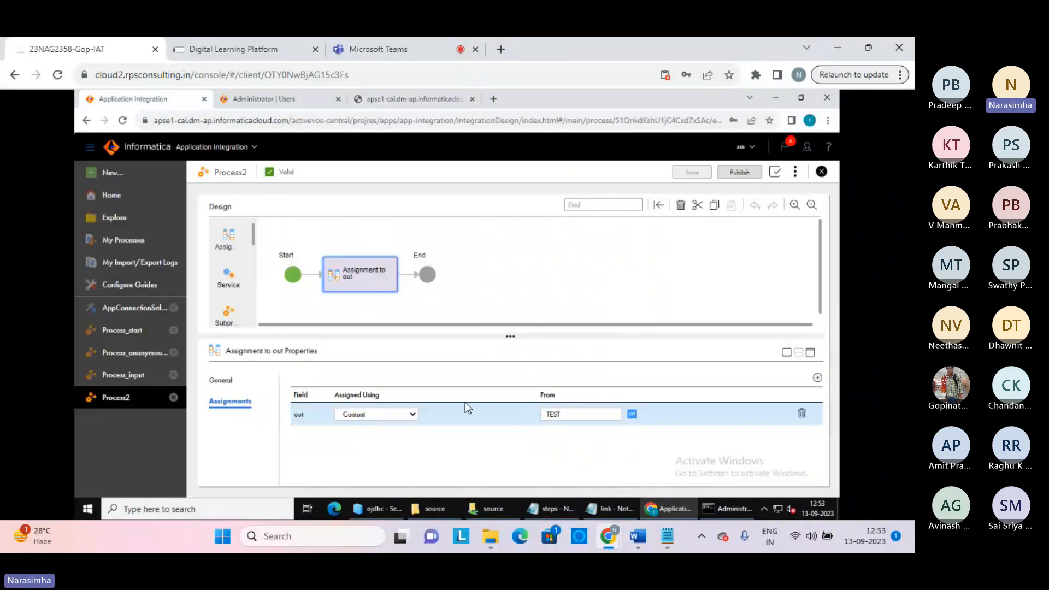
{"action": "left_click", "coordinate": [412, 417]}
{"action": "left_click", "coordinate": [367, 437]}
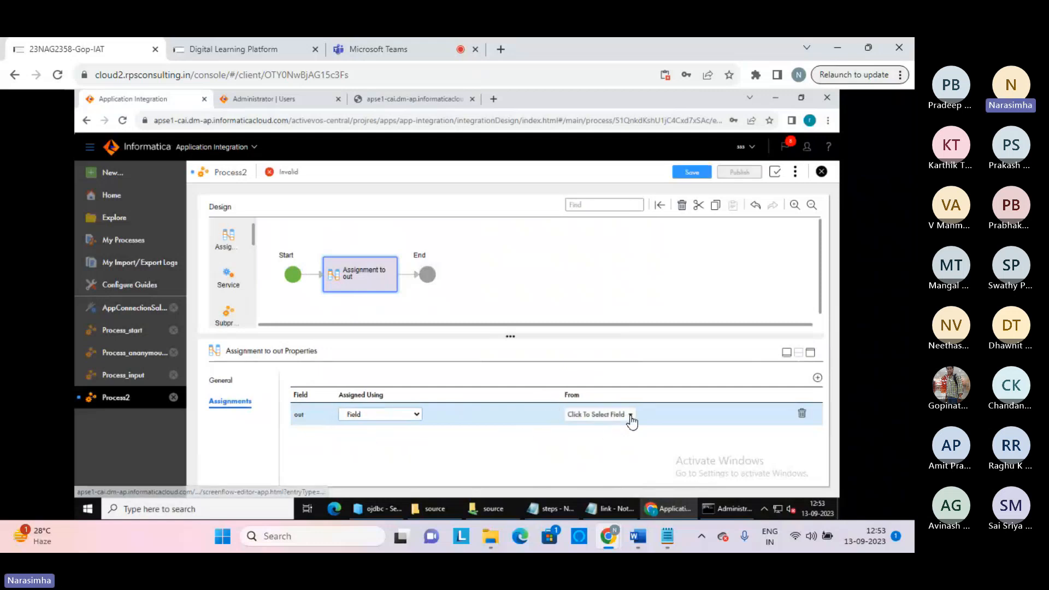
{"action": "left_click", "coordinate": [626, 416]}
{"action": "left_click", "coordinate": [538, 311]}
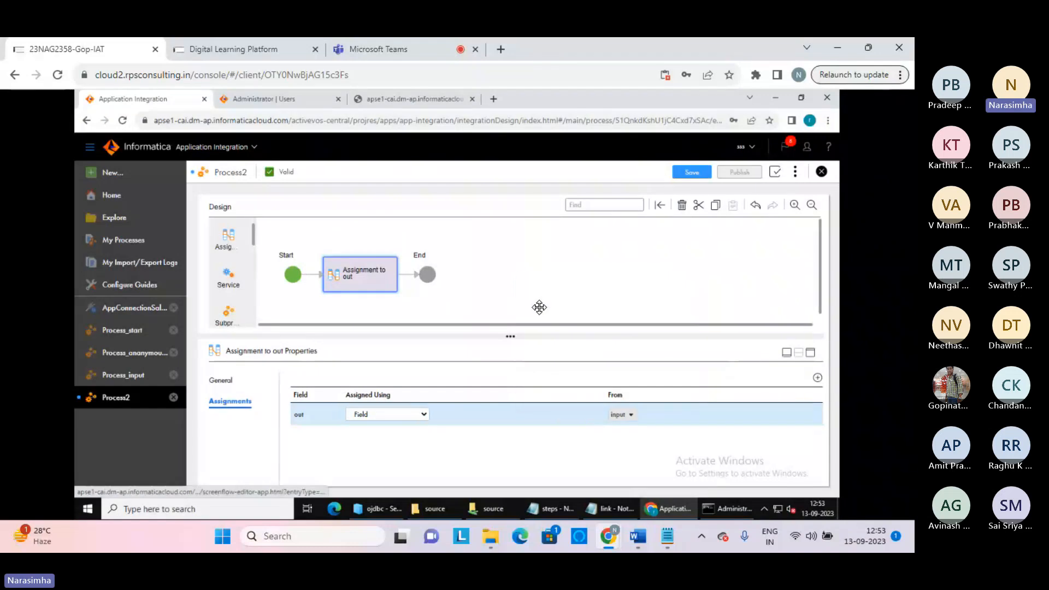
Step: Save and republish Process2, open its Properties Detail, and replace the old result tab
{"action": "left_click", "coordinate": [693, 172]}
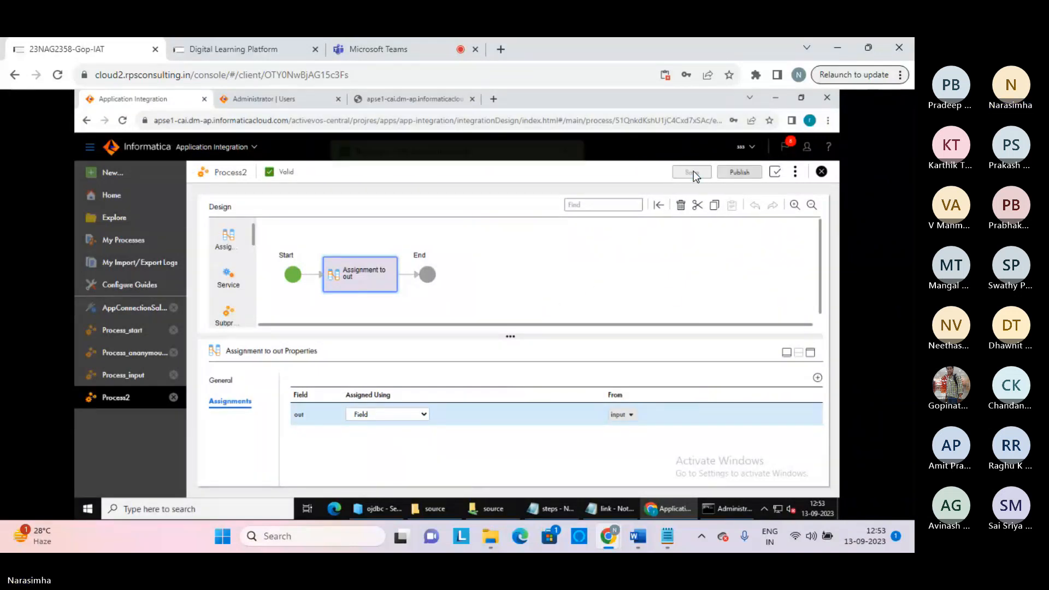
{"action": "left_click", "coordinate": [739, 172]}
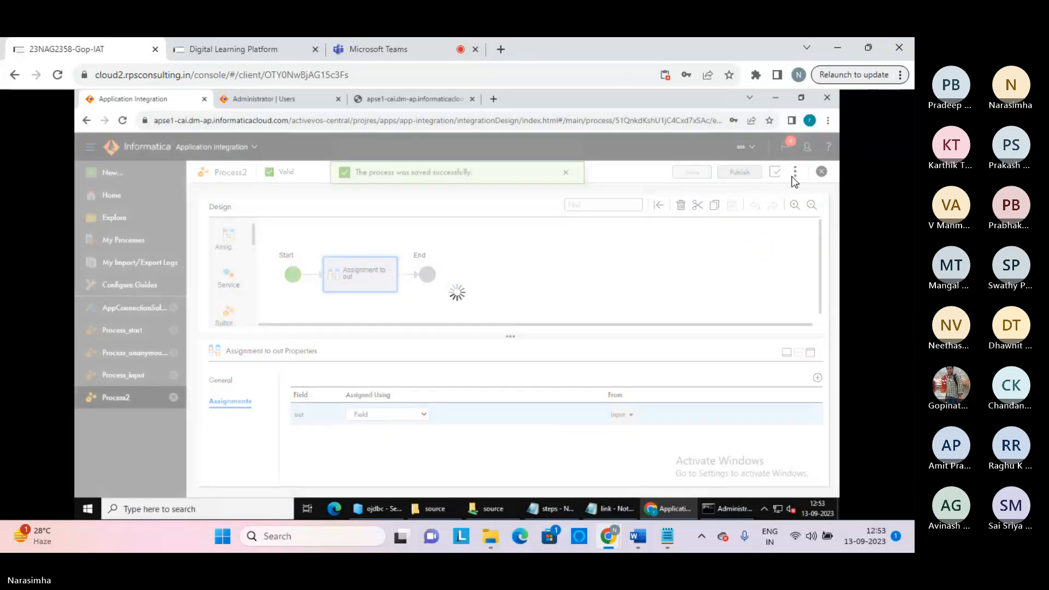
{"action": "left_click", "coordinate": [795, 171]}
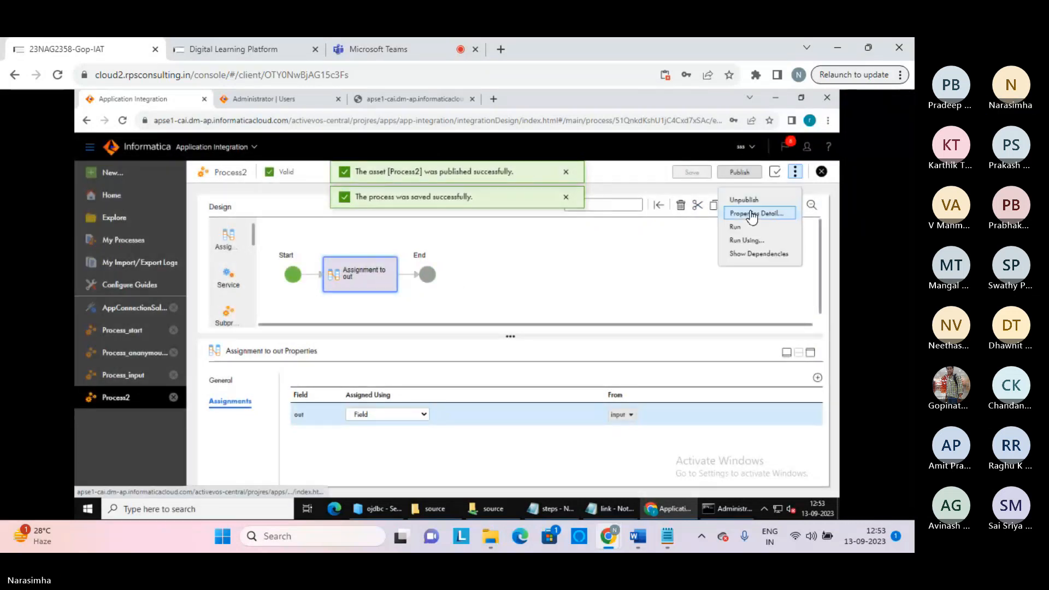
{"action": "left_click", "coordinate": [750, 211]}
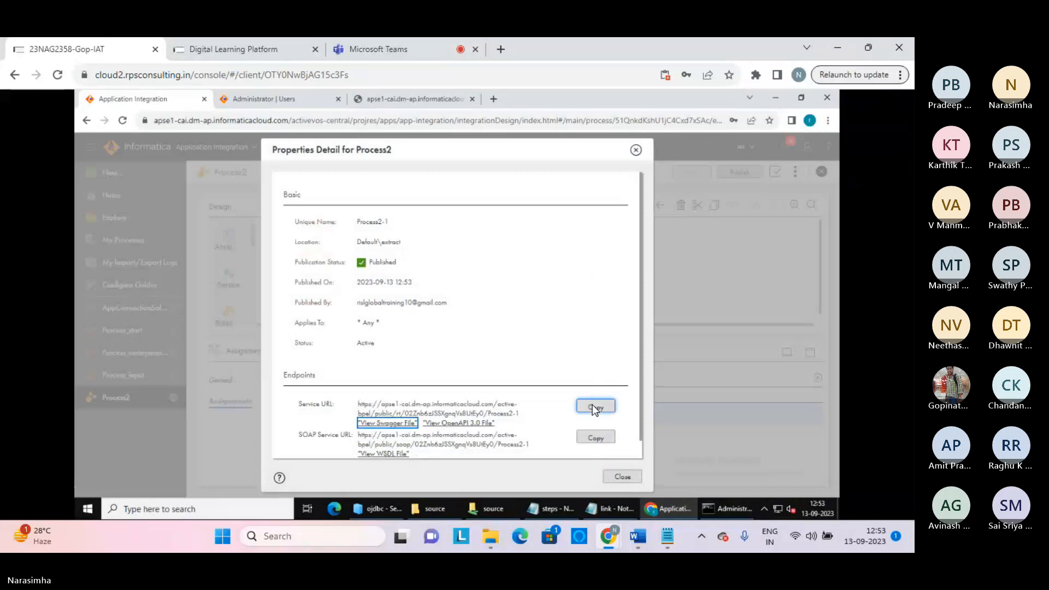
{"action": "left_click", "coordinate": [471, 100]}
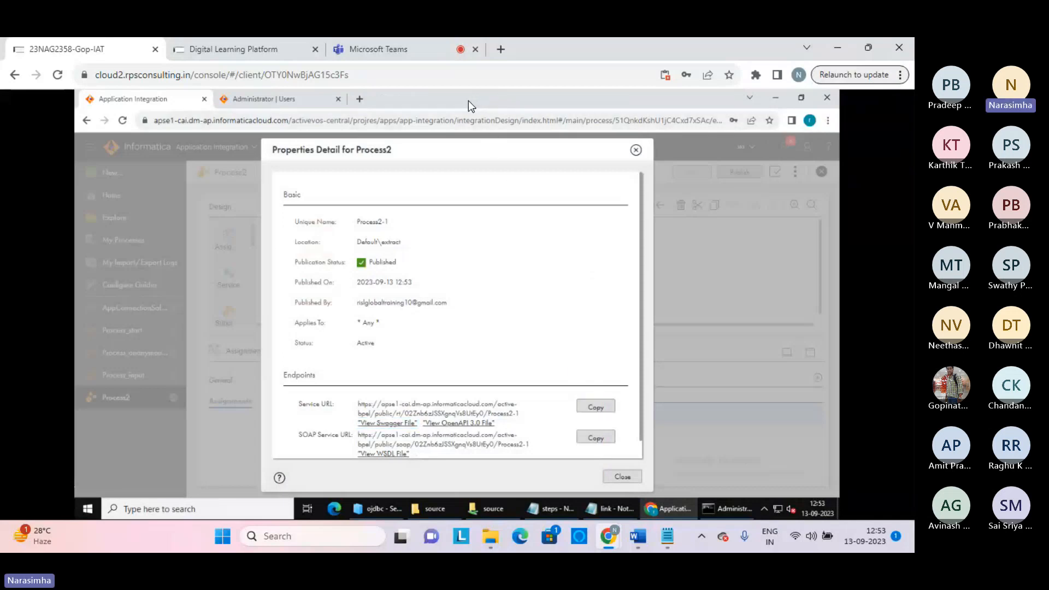
{"action": "left_click", "coordinate": [359, 99]}
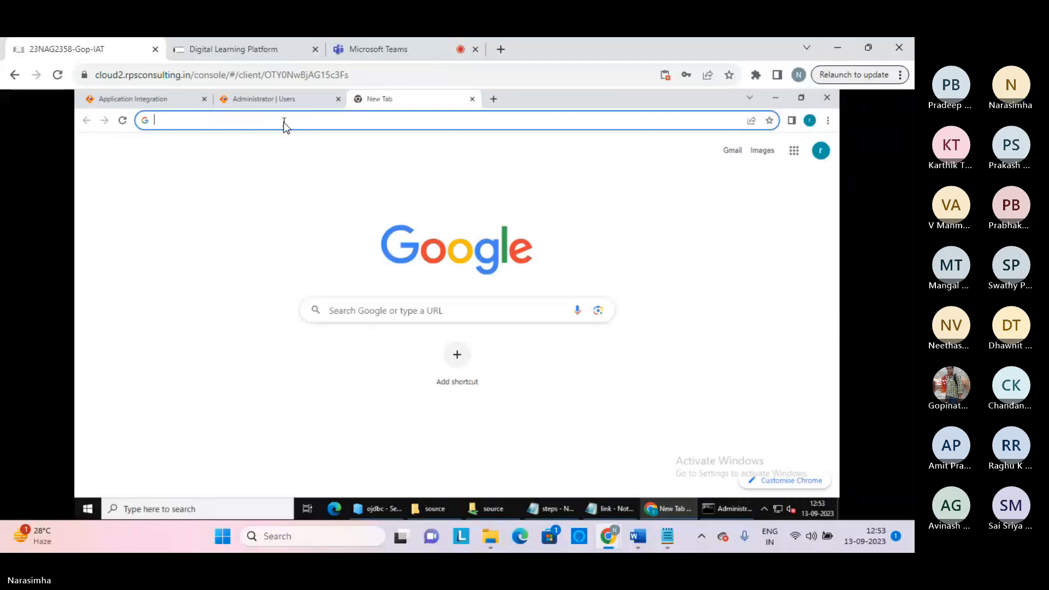
Step: Load the service URL with ?input=222 appended and confirm it returns {"out":"222"}
{"action": "key", "text": "ctrl+v"}
{"action": "key", "text": "Return"}
{"action": "left_click", "coordinate": [519, 119]}
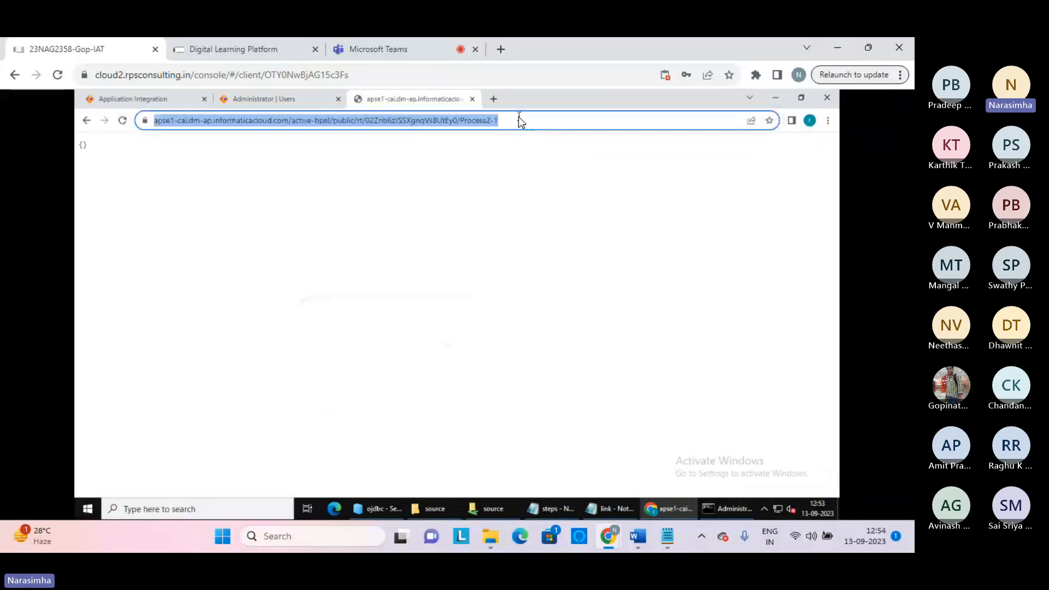
{"action": "key", "text": "End"}
{"action": "type", "text": "?input=222"}
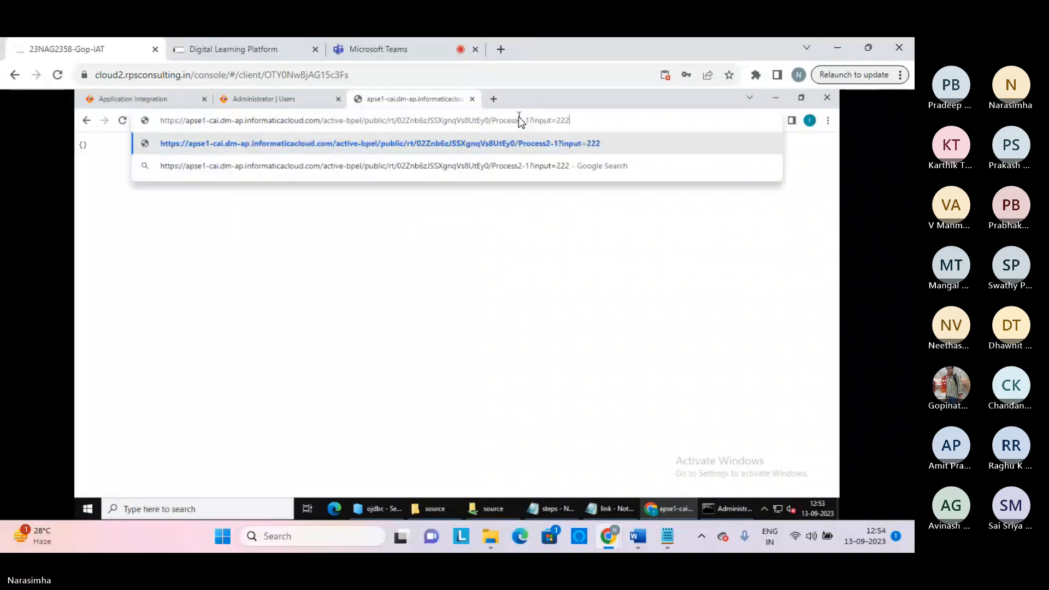
{"action": "key", "text": "Return"}
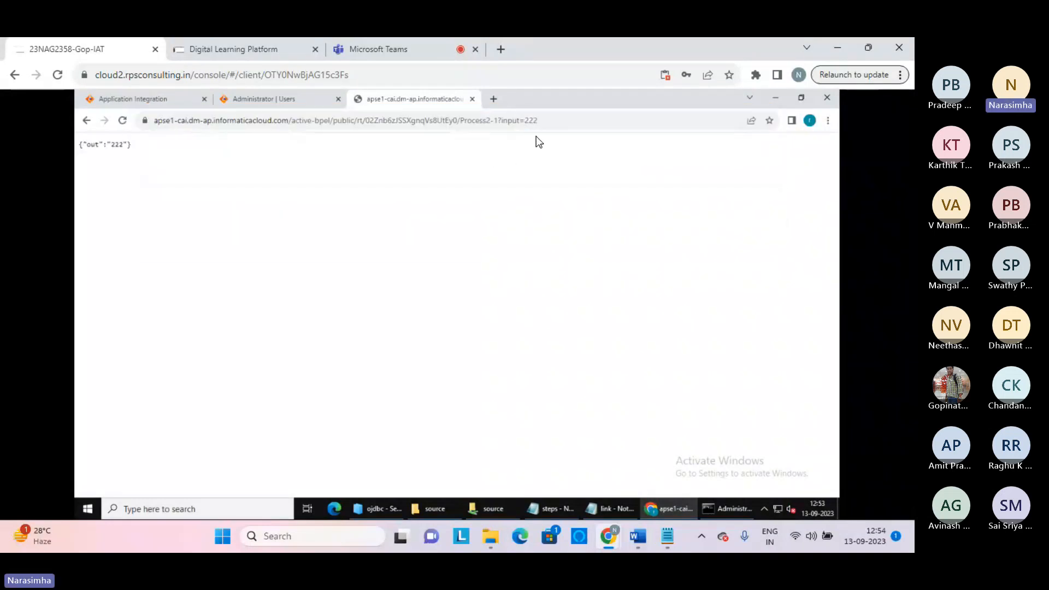
{"action": "left_click_drag", "start_coordinate": [85, 145], "coordinate": [174, 155]}
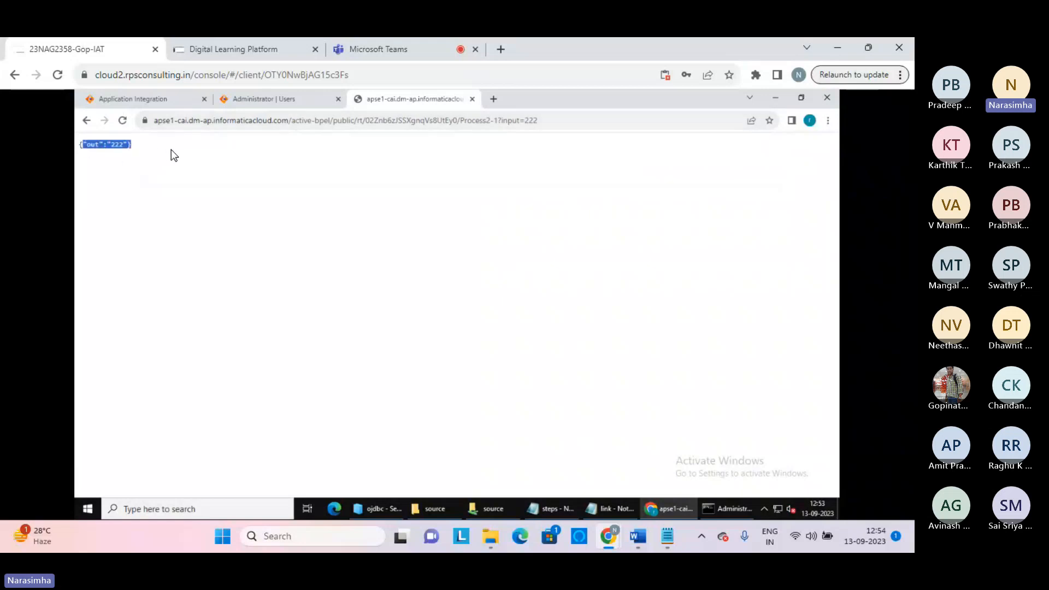